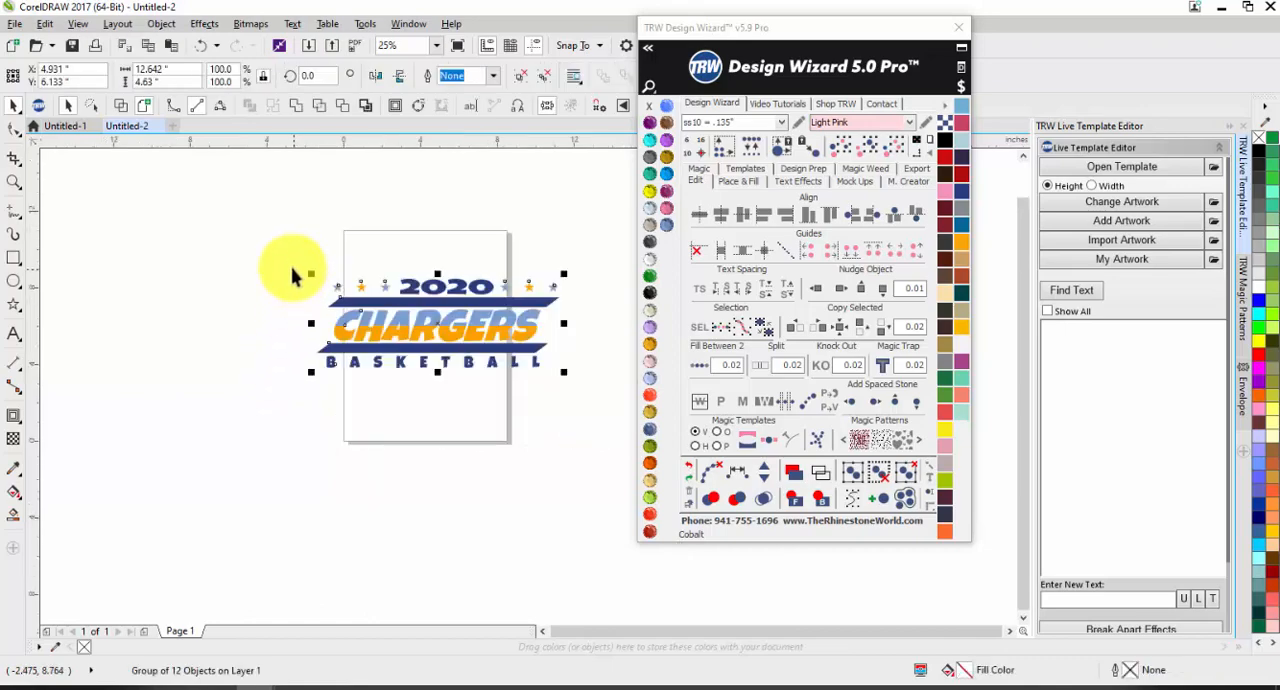
{"action": "left_click", "coordinate": [243, 288]}
{"action": "scroll", "coordinate": [543, 312], "scroll_direction": "up", "scroll_amount": 1}
{"action": "scroll", "coordinate": [284, 263], "scroll_direction": "down", "scroll_amount": 1}
{"action": "scroll", "coordinate": [394, 297], "scroll_direction": "up", "scroll_amount": 1}
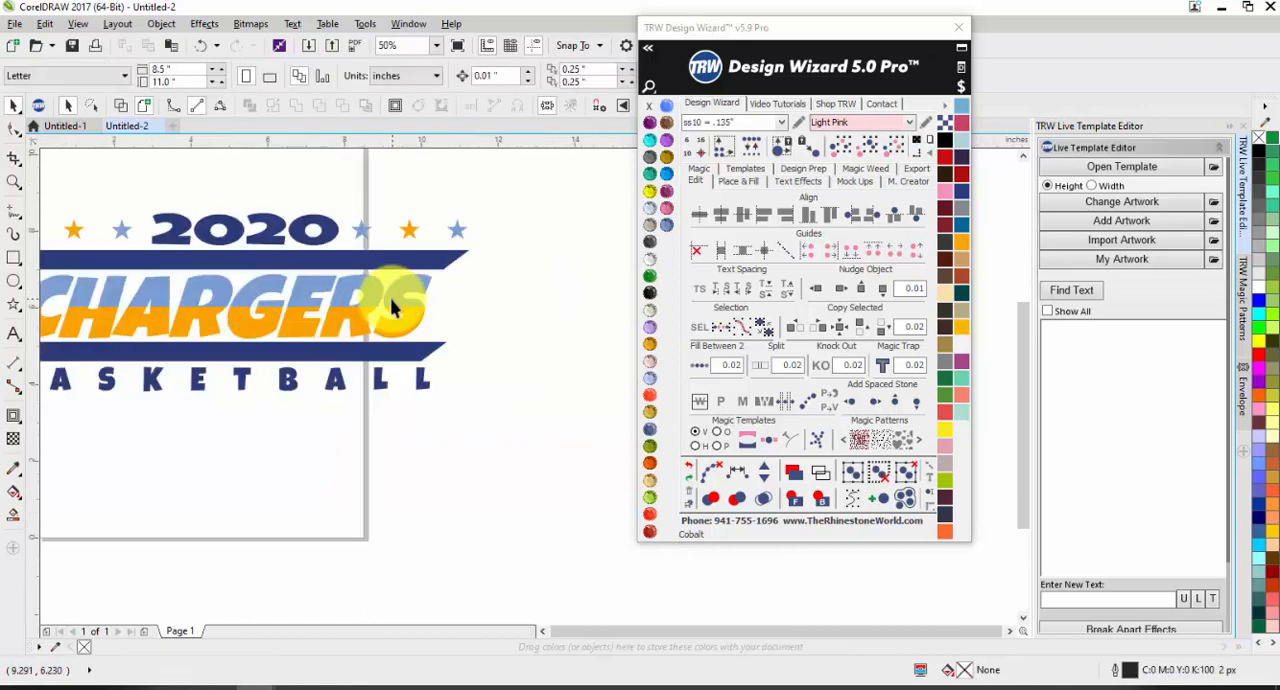
{"action": "scroll", "coordinate": [300, 286], "scroll_direction": "down", "scroll_amount": 1}
{"action": "scroll", "coordinate": [297, 278], "scroll_direction": "up", "scroll_amount": 1}
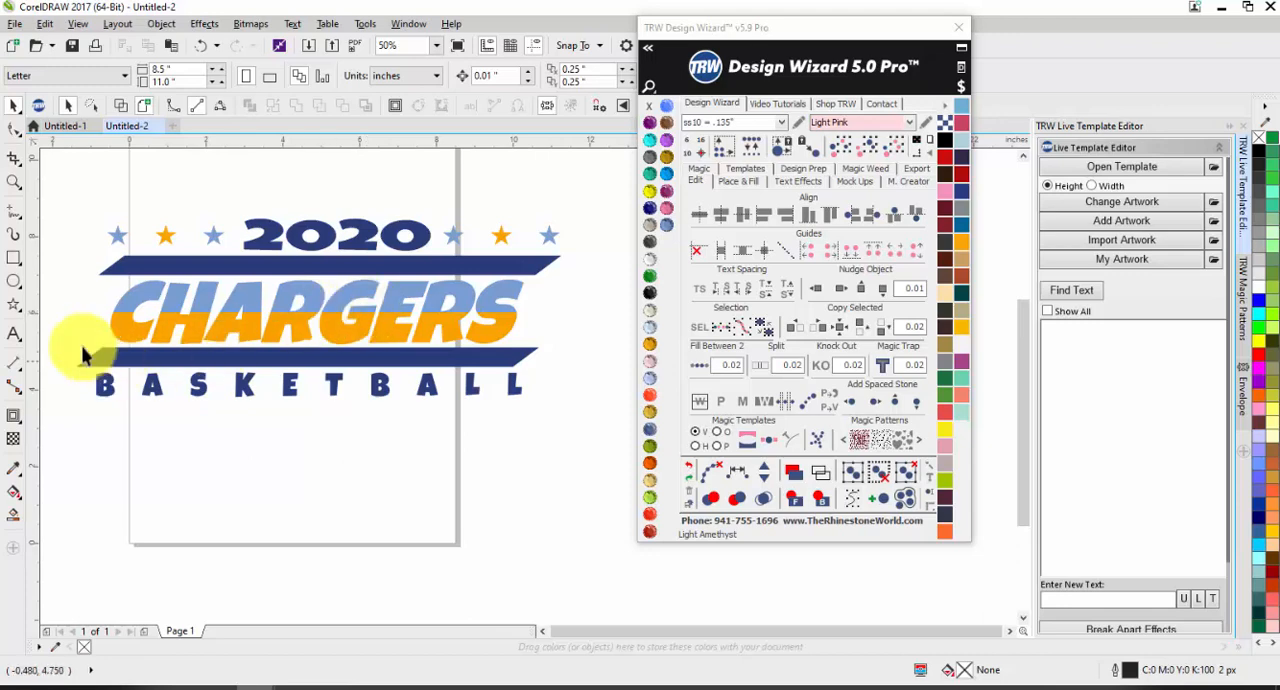
Step: Draw a thin horizontal rectangle about 8.2 in wide and 0.42 in high, beside the CHARGERS design
{"action": "left_click", "coordinate": [14, 258]}
{"action": "scroll", "coordinate": [114, 289], "scroll_direction": "down", "scroll_amount": 2}
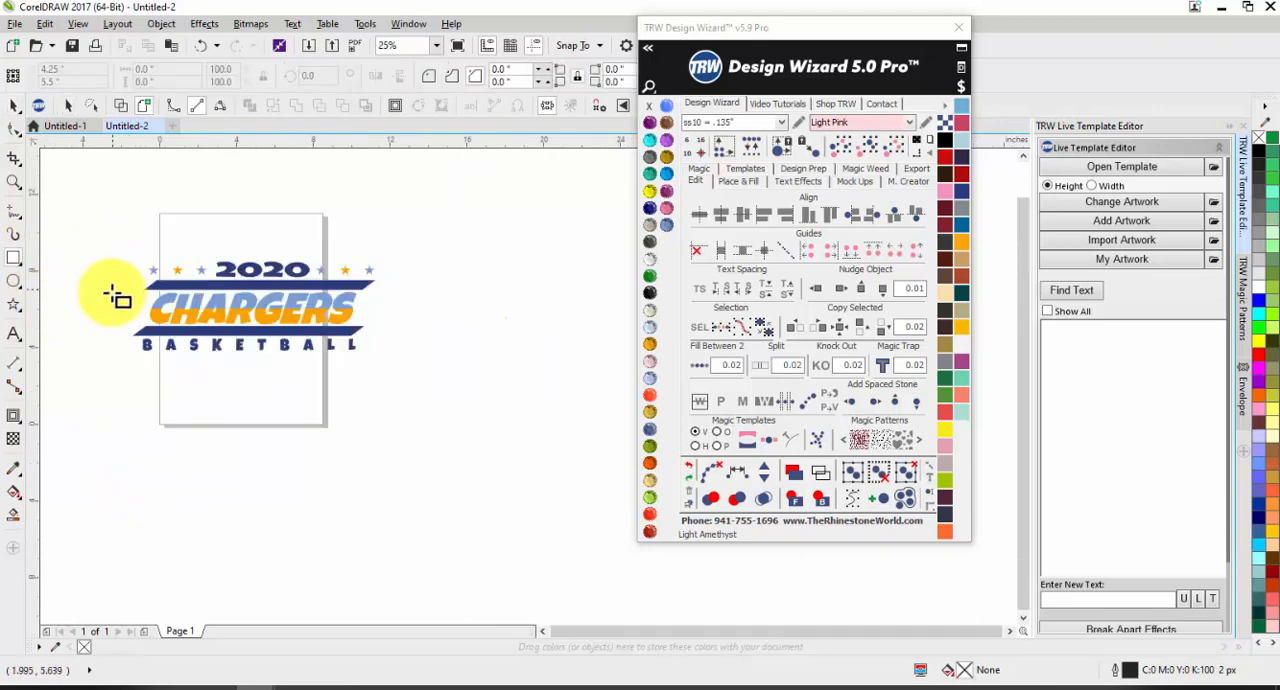
{"action": "left_click_drag", "start_coordinate": [448, 271], "coordinate": [607, 279]}
{"action": "scroll", "coordinate": [609, 278], "scroll_direction": "up", "scroll_amount": 2}
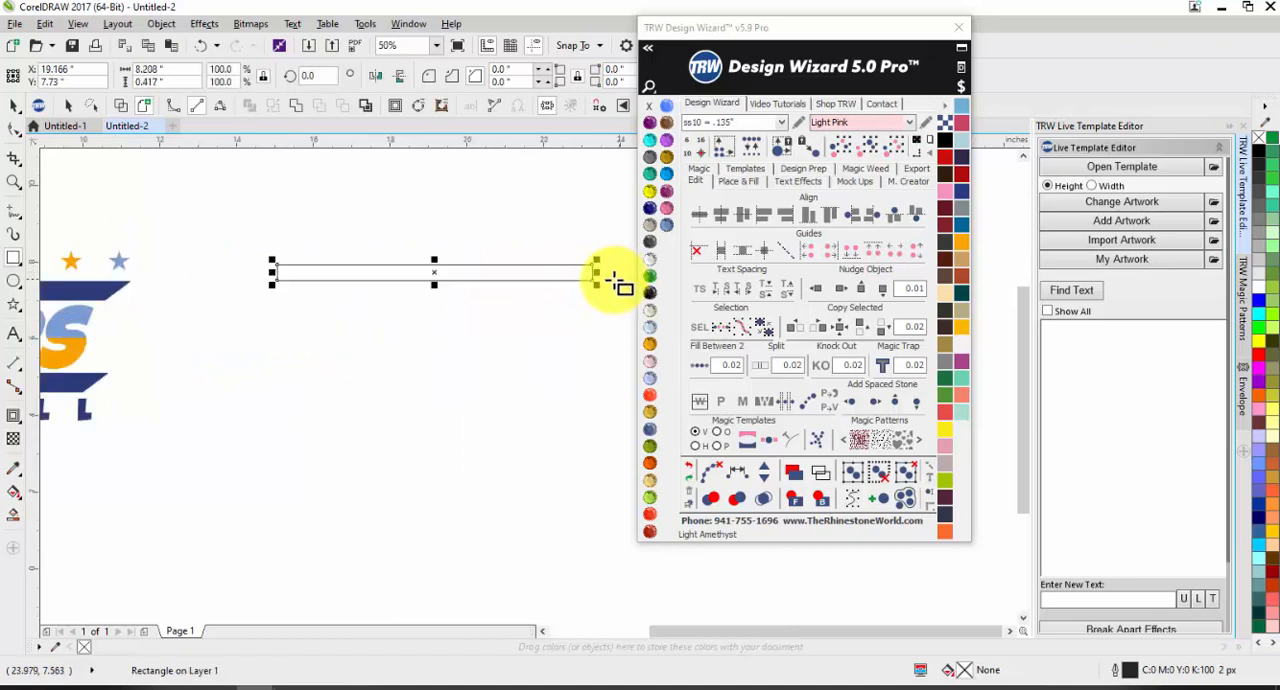
{"action": "scroll", "coordinate": [351, 277], "scroll_direction": "down", "scroll_amount": 2}
{"action": "scroll", "coordinate": [372, 290], "scroll_direction": "up", "scroll_amount": 2}
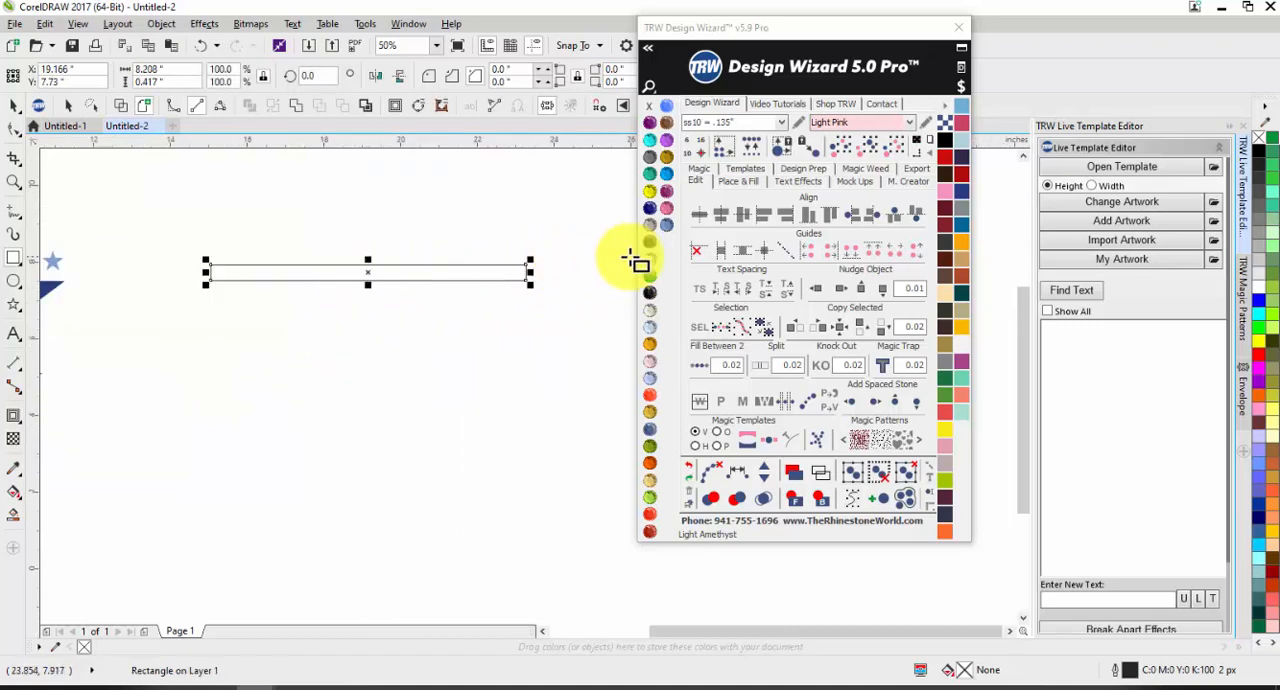
Step: Fill the thin rectangle with tan (#C89E64), remove its outline and deselect it
{"action": "left_click", "coordinate": [952, 255]}
{"action": "scroll", "coordinate": [352, 286], "scroll_direction": "up", "scroll_amount": 2}
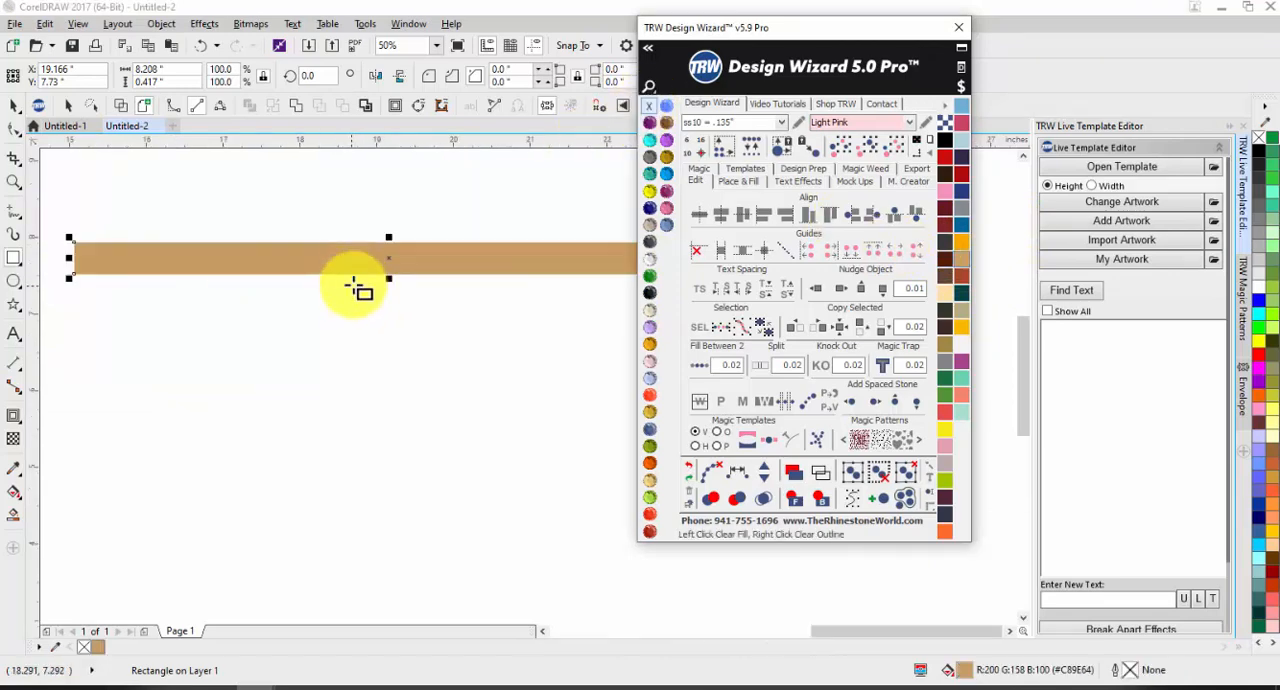
{"action": "left_click", "coordinate": [8, 106]}
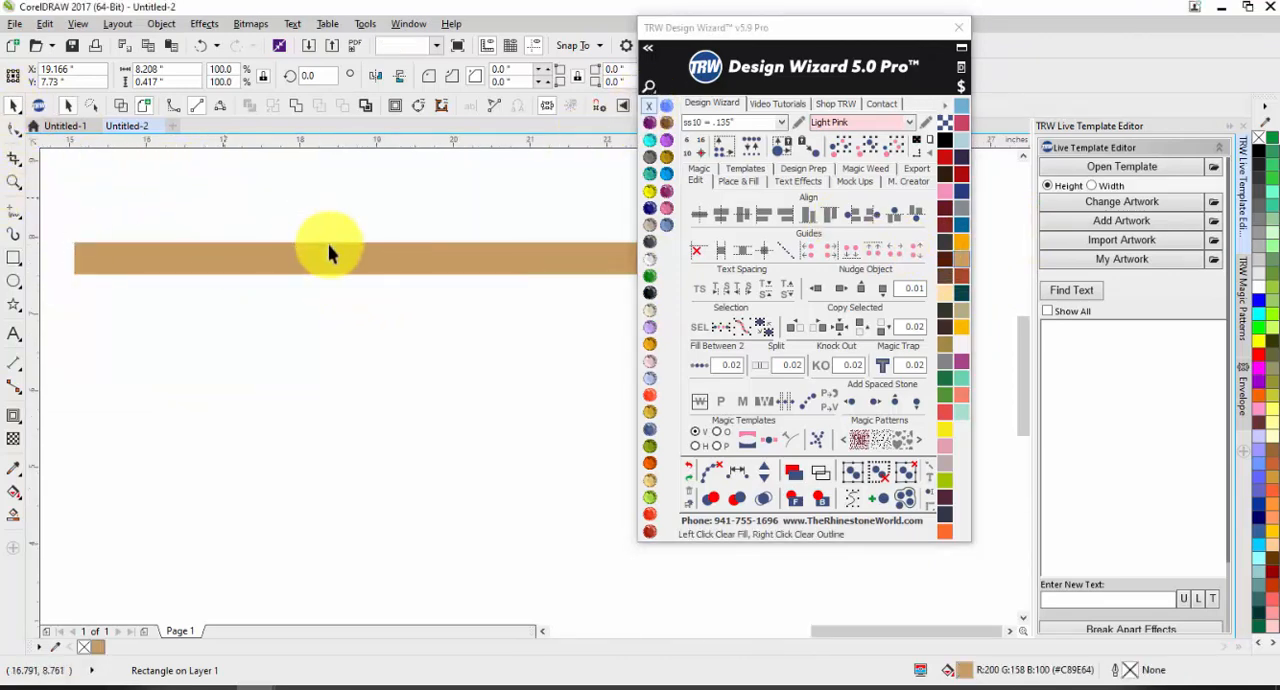
{"action": "left_click", "coordinate": [392, 299]}
{"action": "scroll", "coordinate": [392, 299], "scroll_direction": "down", "scroll_amount": 2}
{"action": "scroll", "coordinate": [112, 300], "scroll_direction": "up", "scroll_amount": 1}
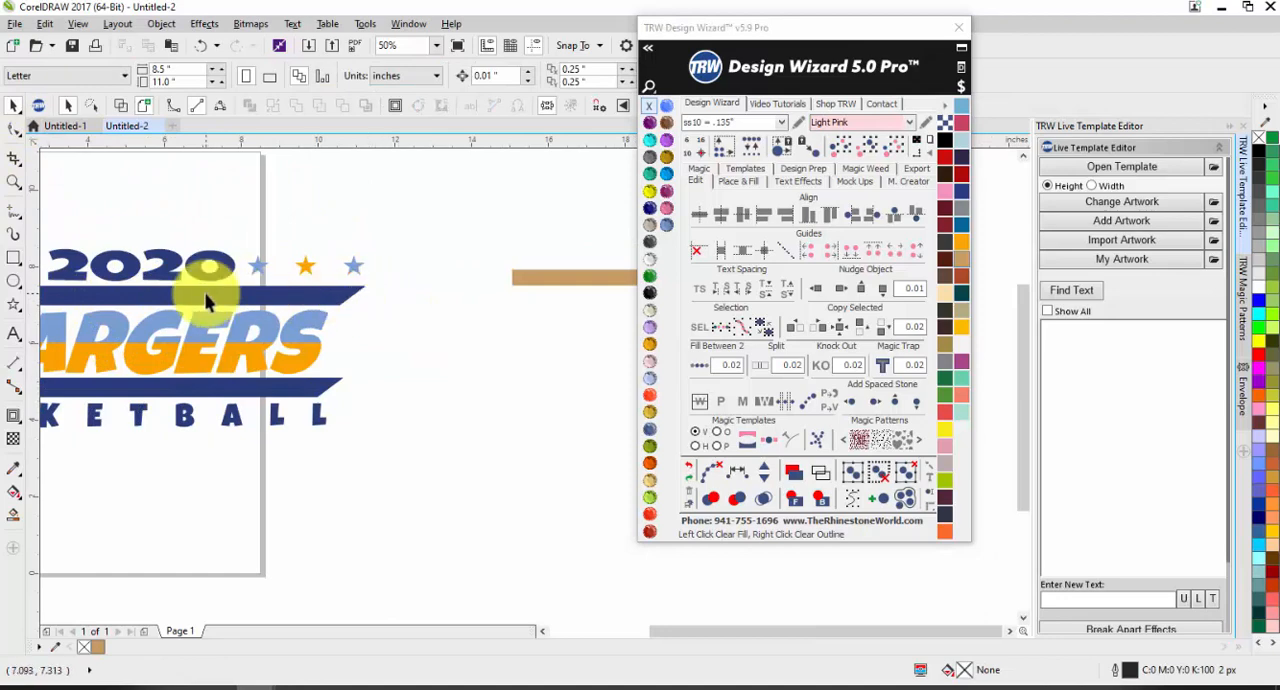
{"action": "scroll", "coordinate": [209, 292], "scroll_direction": "down", "scroll_amount": 1}
Step: Skew the tan bar's upper edge slightly rightward so both ends slant, making it about 8.5 in wide overall
{"action": "left_click", "coordinate": [379, 285]}
{"action": "scroll", "coordinate": [379, 285], "scroll_direction": "up", "scroll_amount": 1}
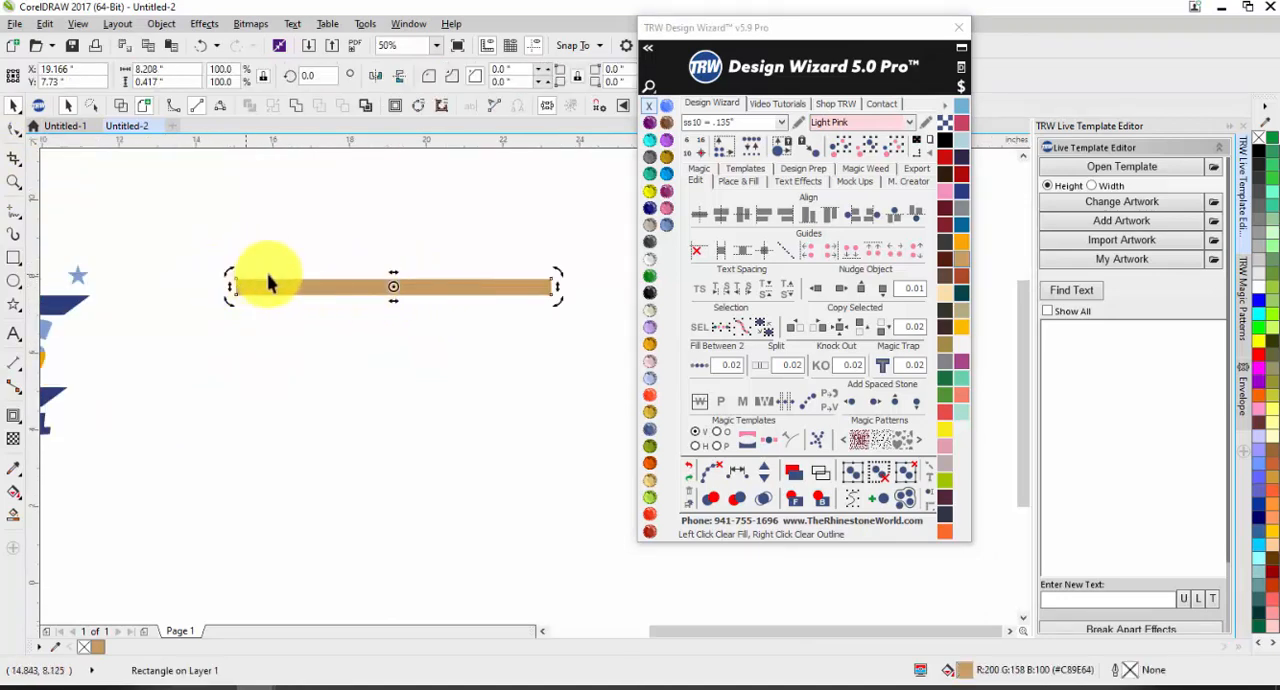
{"action": "key", "text": "Escape"}
{"action": "left_click", "coordinate": [341, 288]}
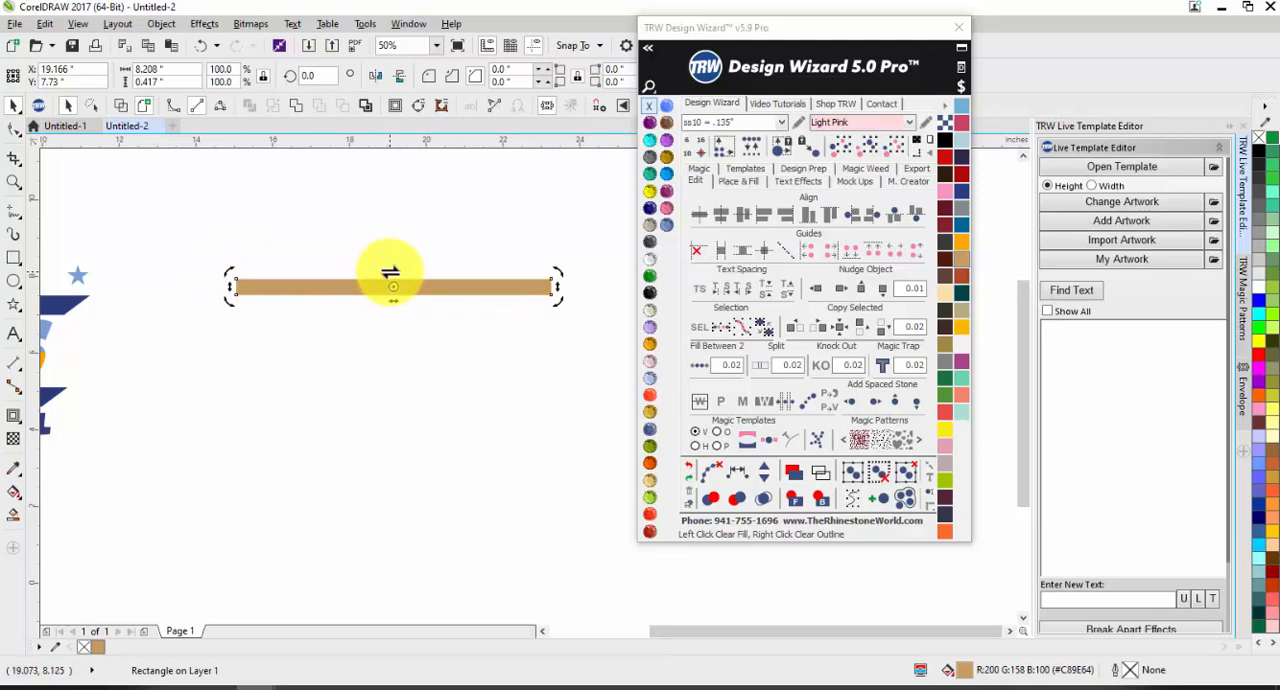
{"action": "left_click_drag", "start_coordinate": [390, 272], "coordinate": [409, 270]}
{"action": "left_click", "coordinate": [423, 226]}
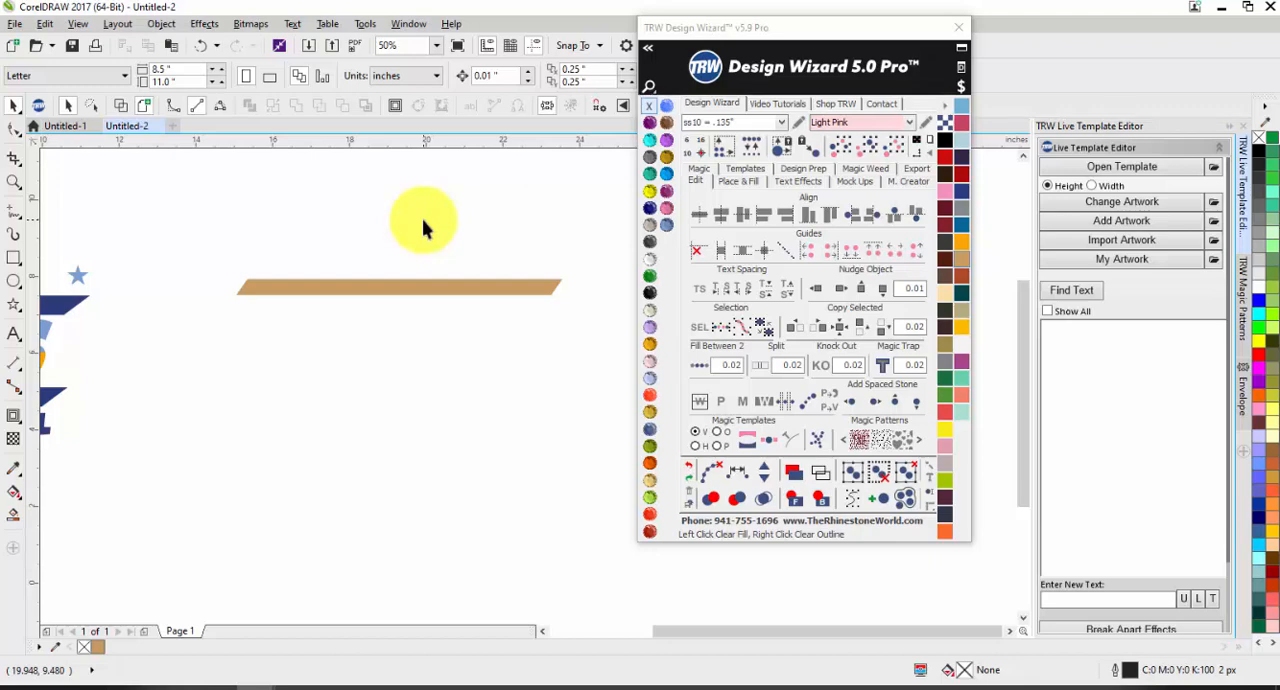
Step: Move the slanted tan bar slightly lower and place a copy directly below it with 0.02 spacing
{"action": "left_click_drag", "start_coordinate": [390, 300], "coordinate": [372, 334]}
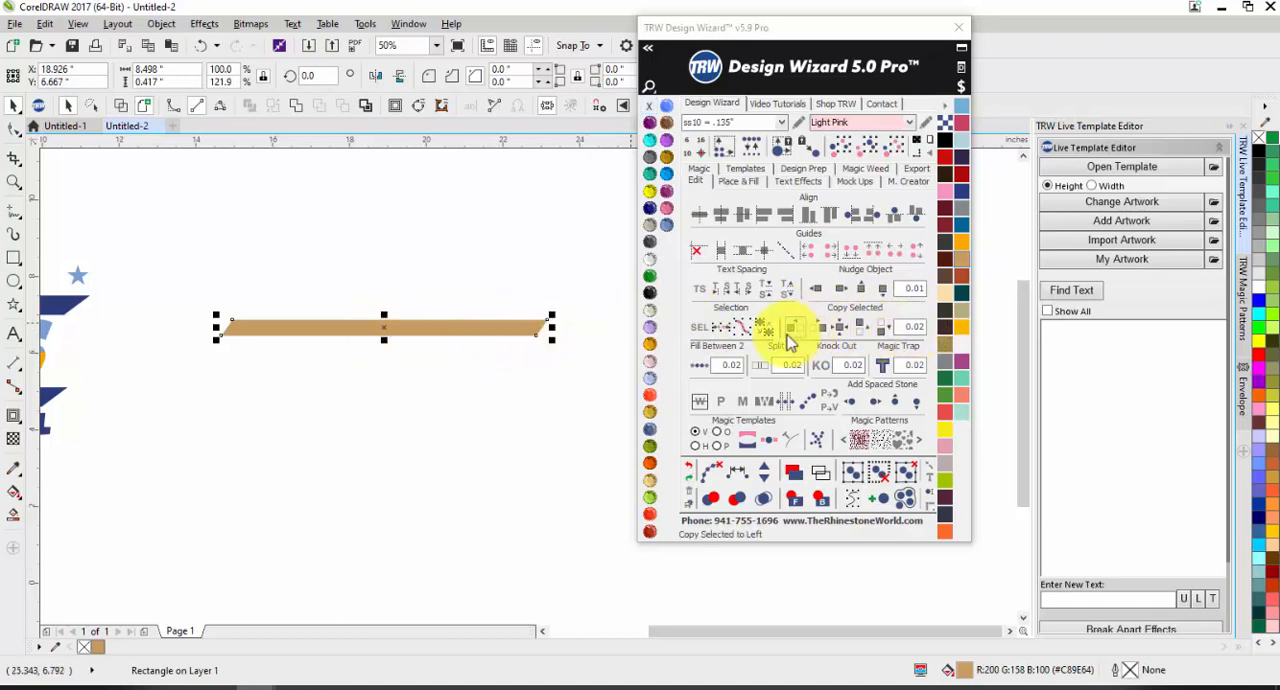
{"action": "left_click", "coordinate": [335, 256]}
{"action": "left_click", "coordinate": [392, 328]}
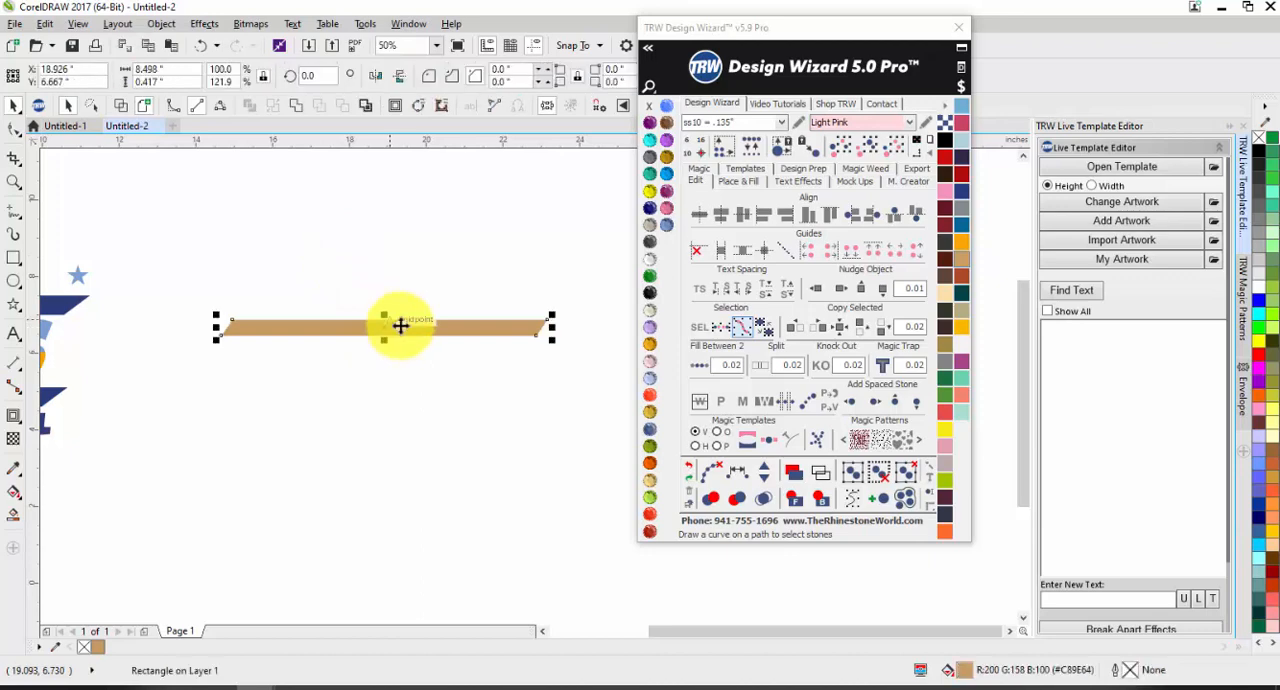
{"action": "left_click", "coordinate": [881, 331]}
{"action": "left_click", "coordinate": [346, 432]}
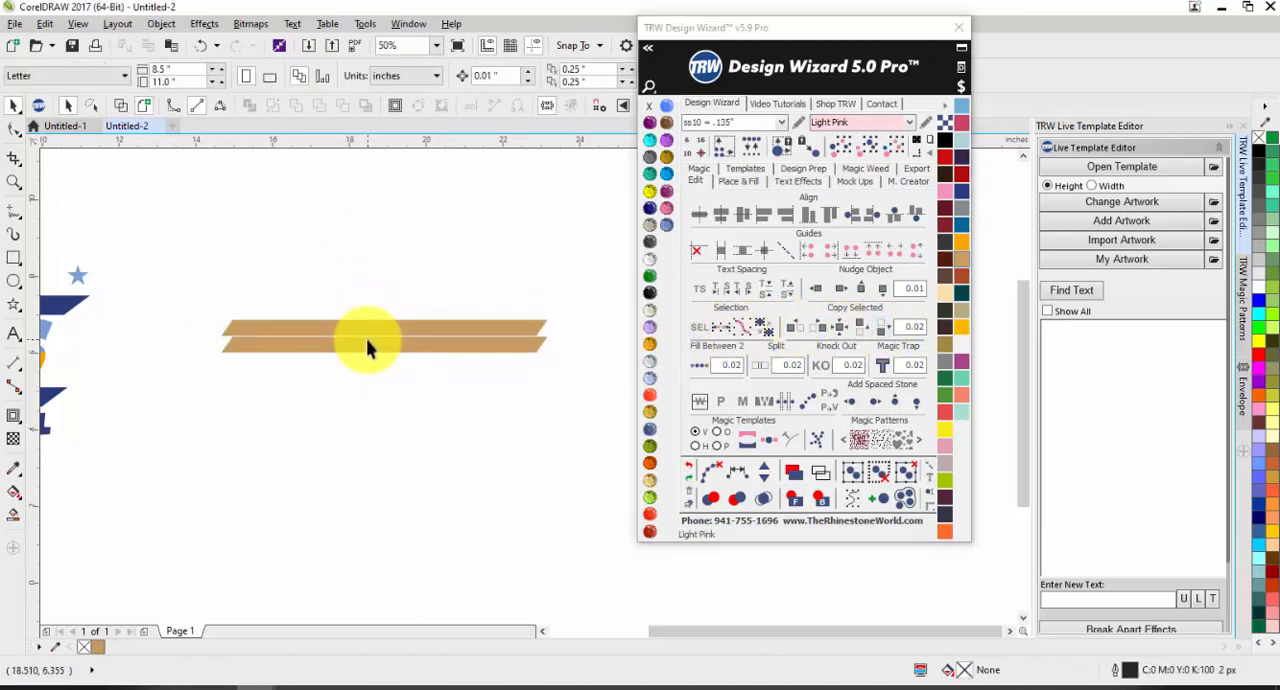
{"action": "left_click_drag", "start_coordinate": [367, 348], "coordinate": [364, 393]}
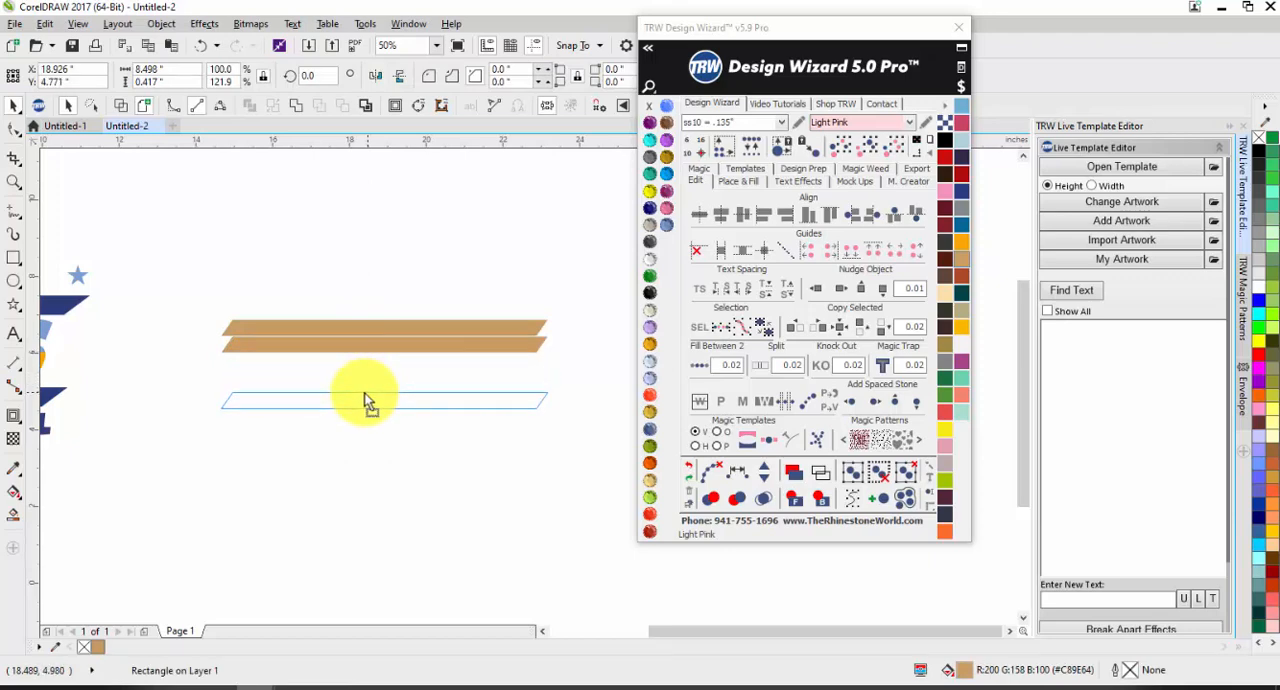
{"action": "mouse_move", "coordinate": [364, 393]}
{"action": "left_mouse_down"}
{"action": "mouse_move", "coordinate": [368, 411]}
{"action": "mouse_move", "coordinate": [349, 326]}
{"action": "mouse_move", "coordinate": [354, 409]}
{"action": "left_mouse_up"}
{"action": "key", "text": "ctrl+z"}
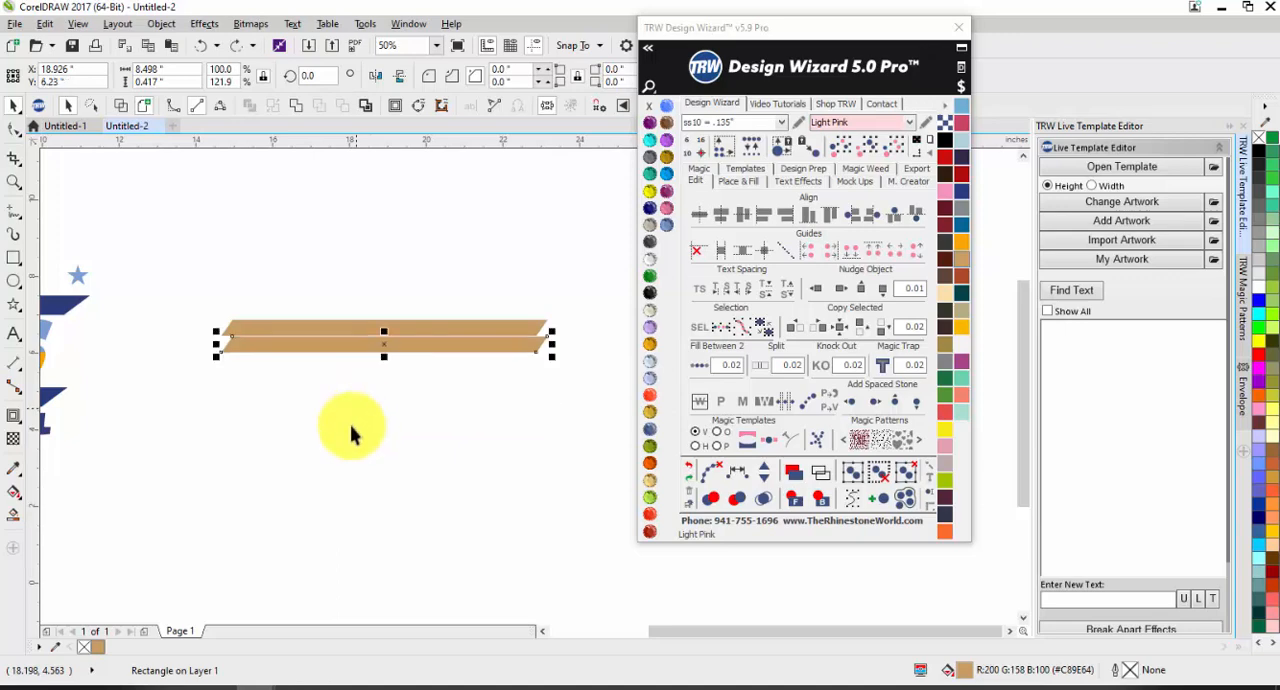
Step: Move the copied bar straight down, leaving a gap between the two bars for the team name
{"action": "left_click", "coordinate": [289, 363]}
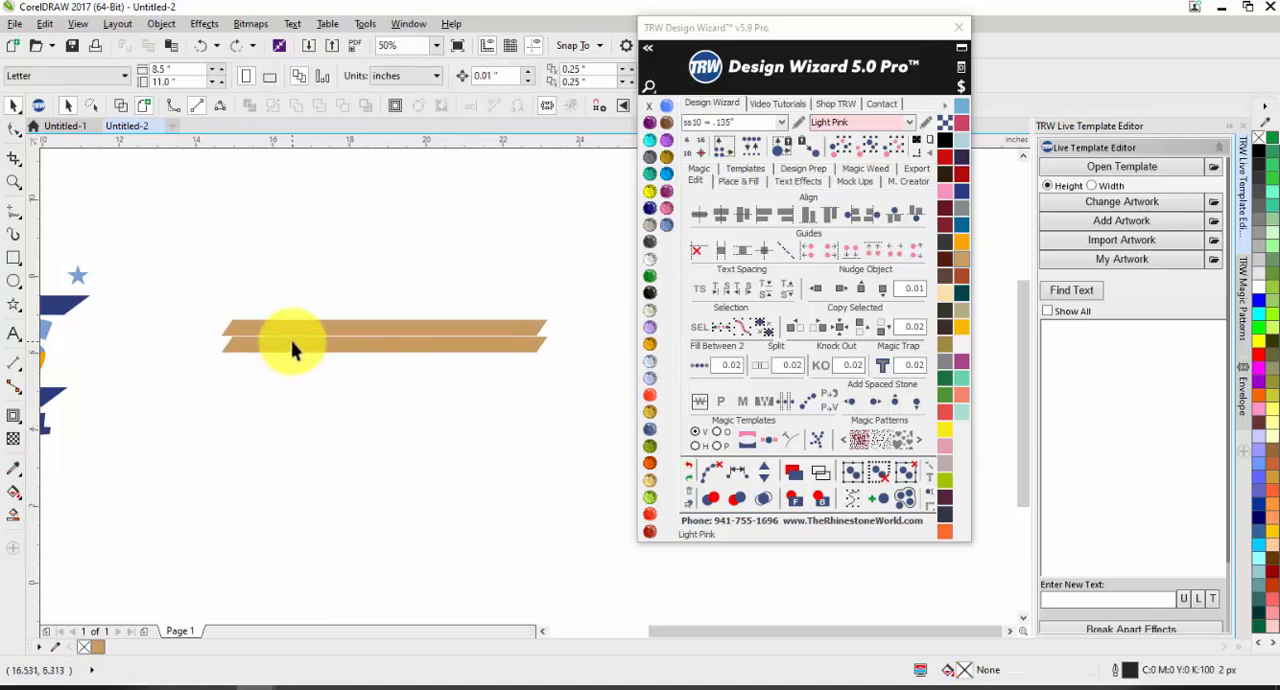
{"action": "left_click_drag", "start_coordinate": [292, 348], "coordinate": [283, 413]}
{"action": "left_click", "coordinate": [293, 218]}
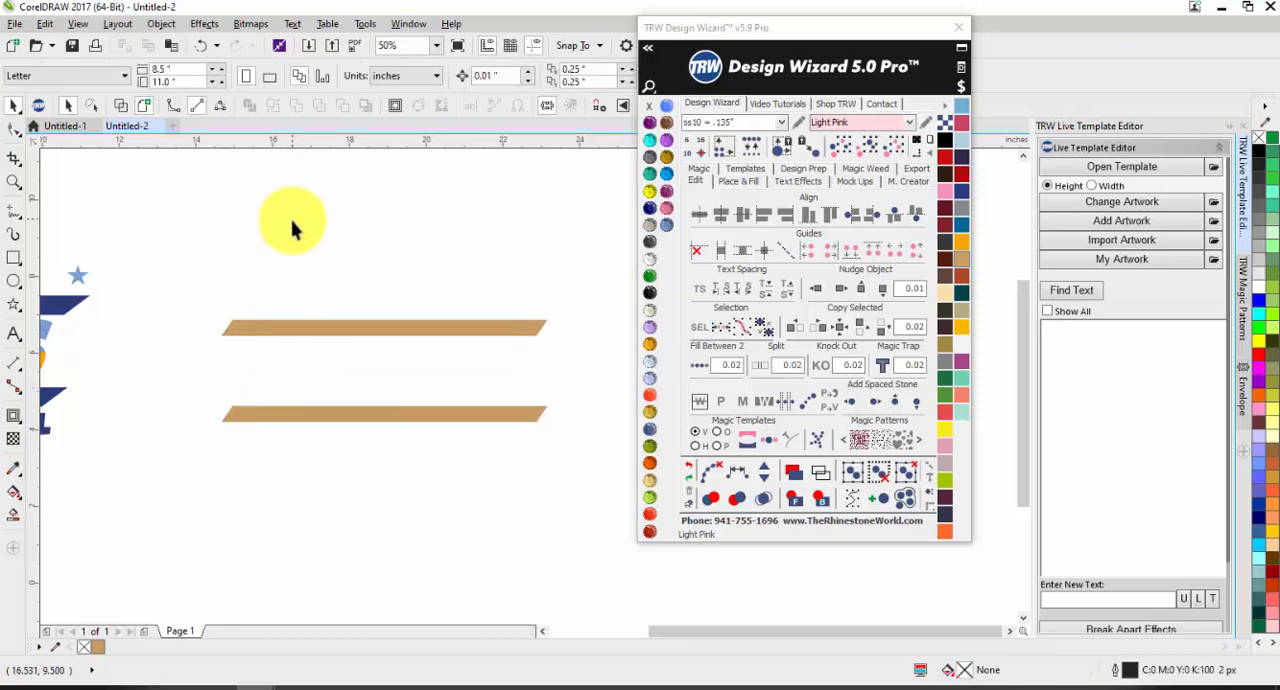
Step: Select both slanted bars and scale them up proportionally to about 10 in wide
{"action": "scroll", "coordinate": [292, 228], "scroll_direction": "down", "scroll_amount": 1}
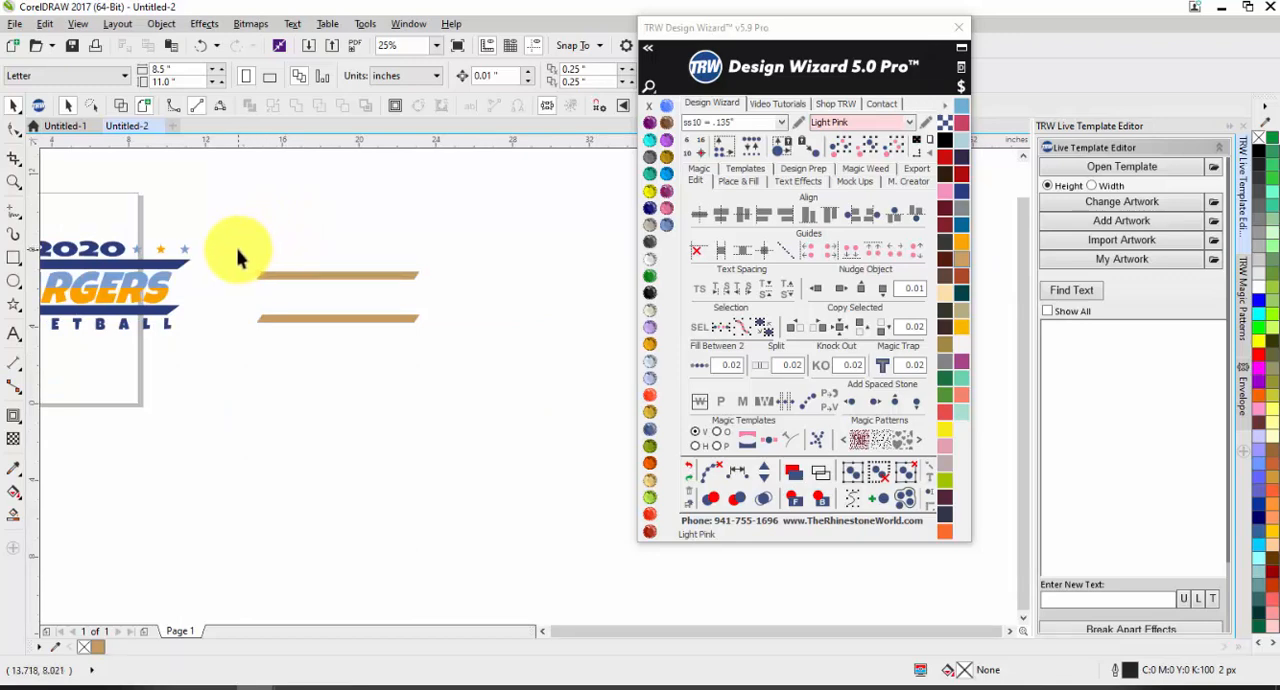
{"action": "left_click_drag", "start_coordinate": [240, 254], "coordinate": [445, 375]}
{"action": "left_click_drag", "start_coordinate": [427, 263], "coordinate": [465, 252]}
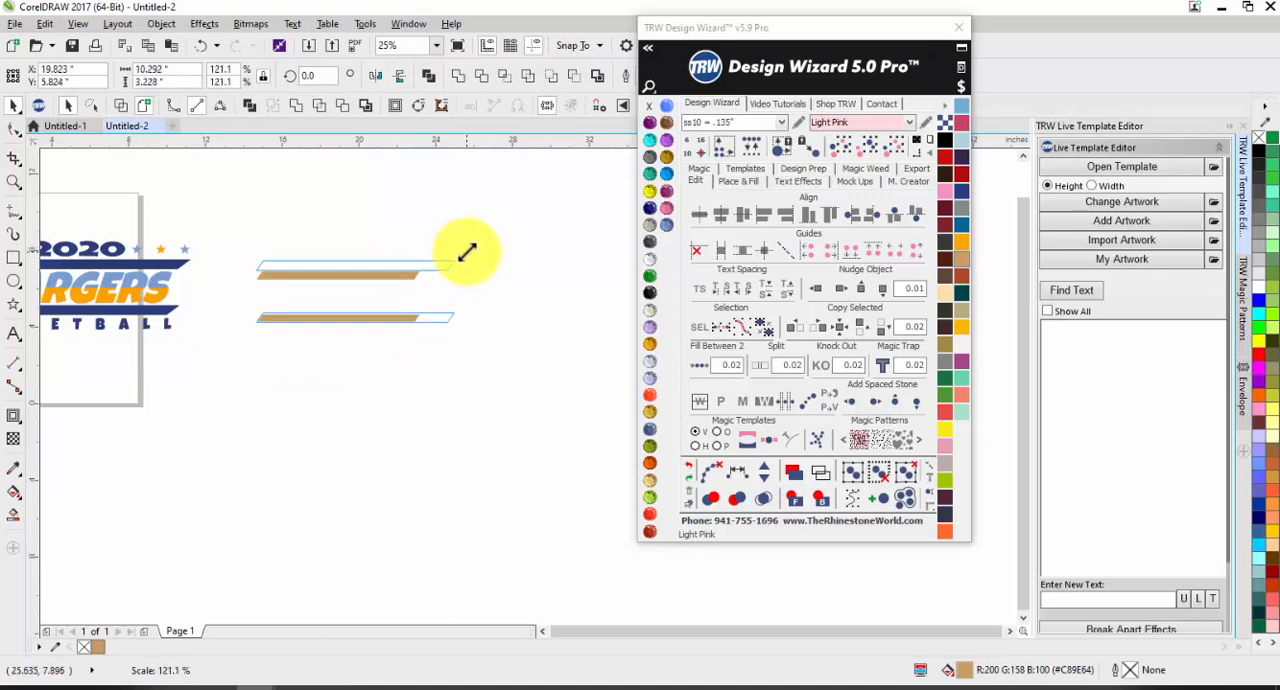
{"action": "left_click", "coordinate": [463, 284]}
{"action": "scroll", "coordinate": [117, 310], "scroll_direction": "down", "scroll_amount": 2}
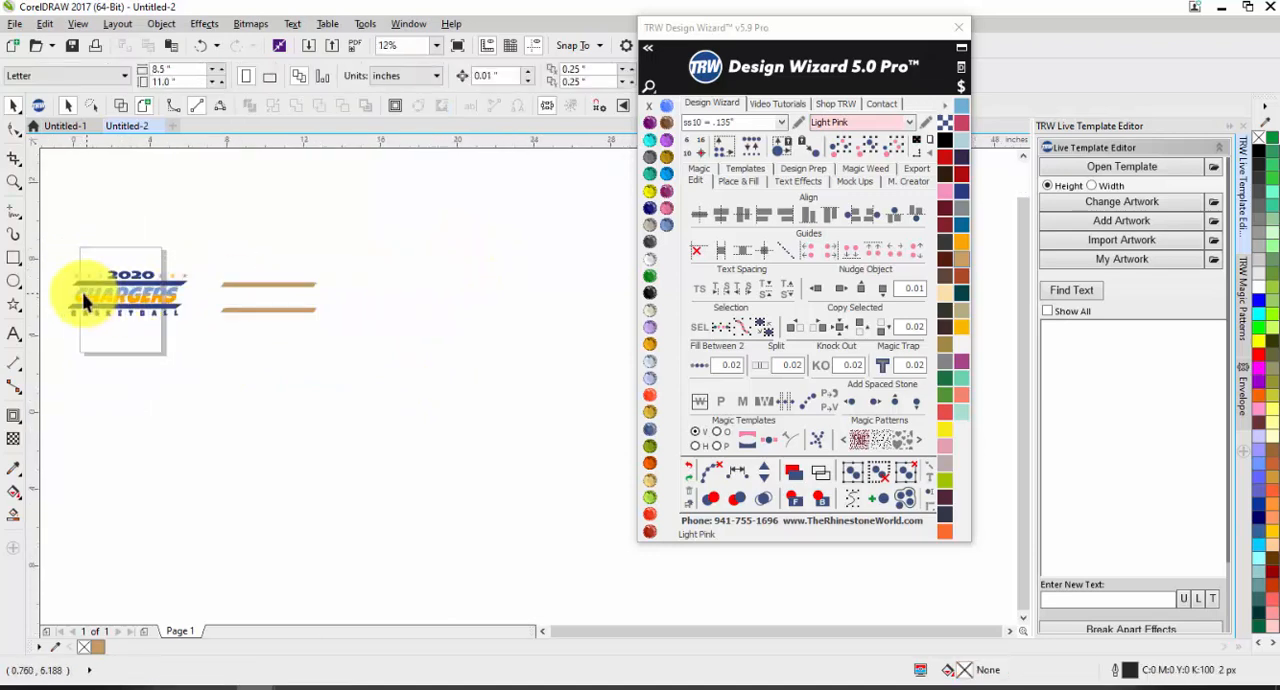
Step: Nudge the grouped CHARGERS design slightly right and down, and deselect it
{"action": "scroll", "coordinate": [68, 296], "scroll_direction": "up", "scroll_amount": 2}
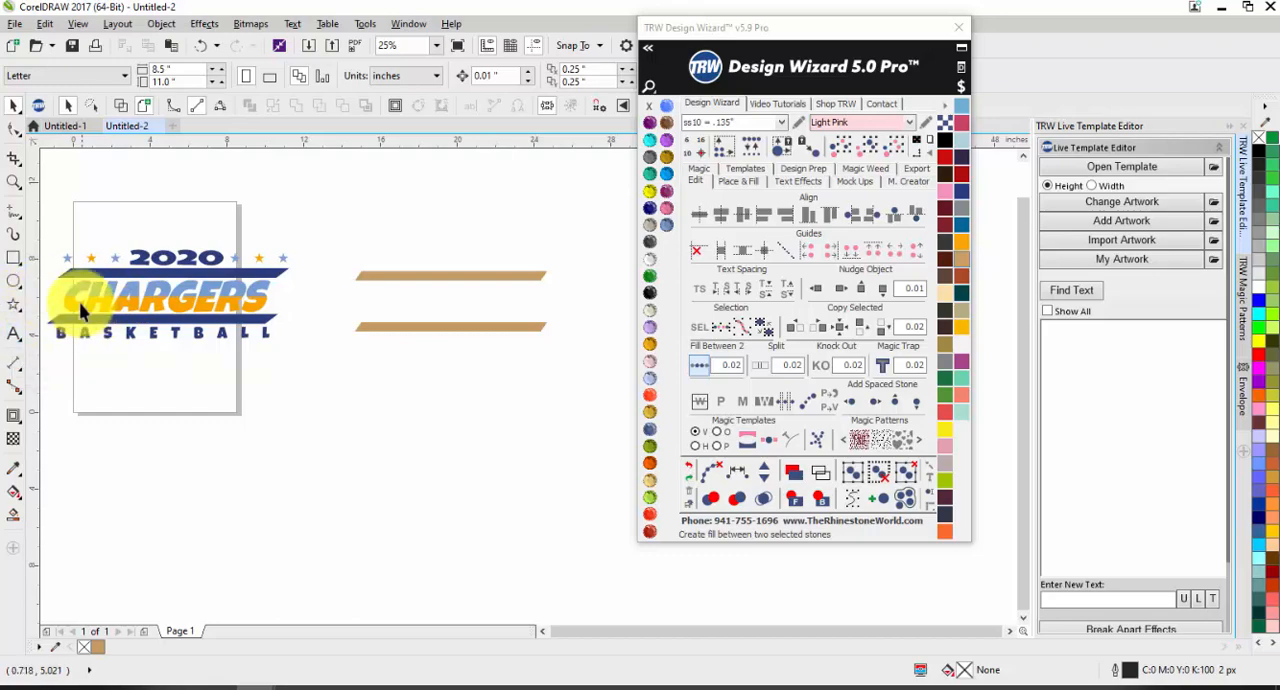
{"action": "scroll", "coordinate": [82, 310], "scroll_direction": "up", "scroll_amount": 3}
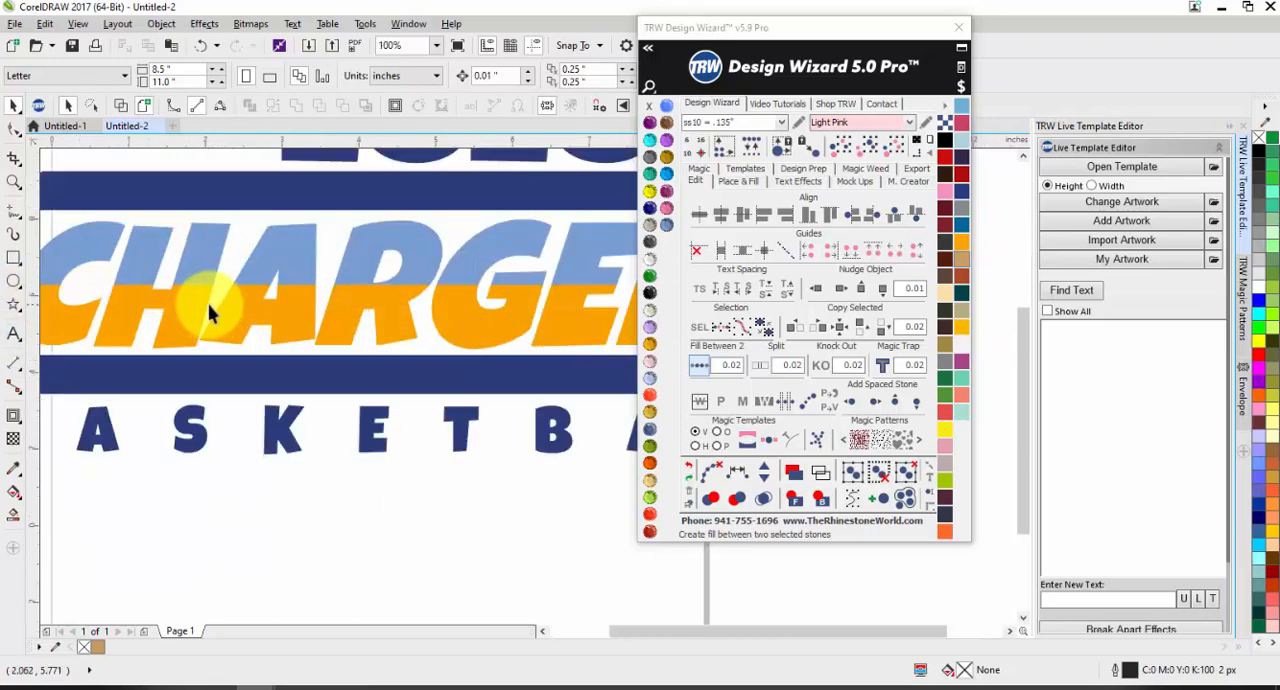
{"action": "scroll", "coordinate": [210, 313], "scroll_direction": "down", "scroll_amount": 2}
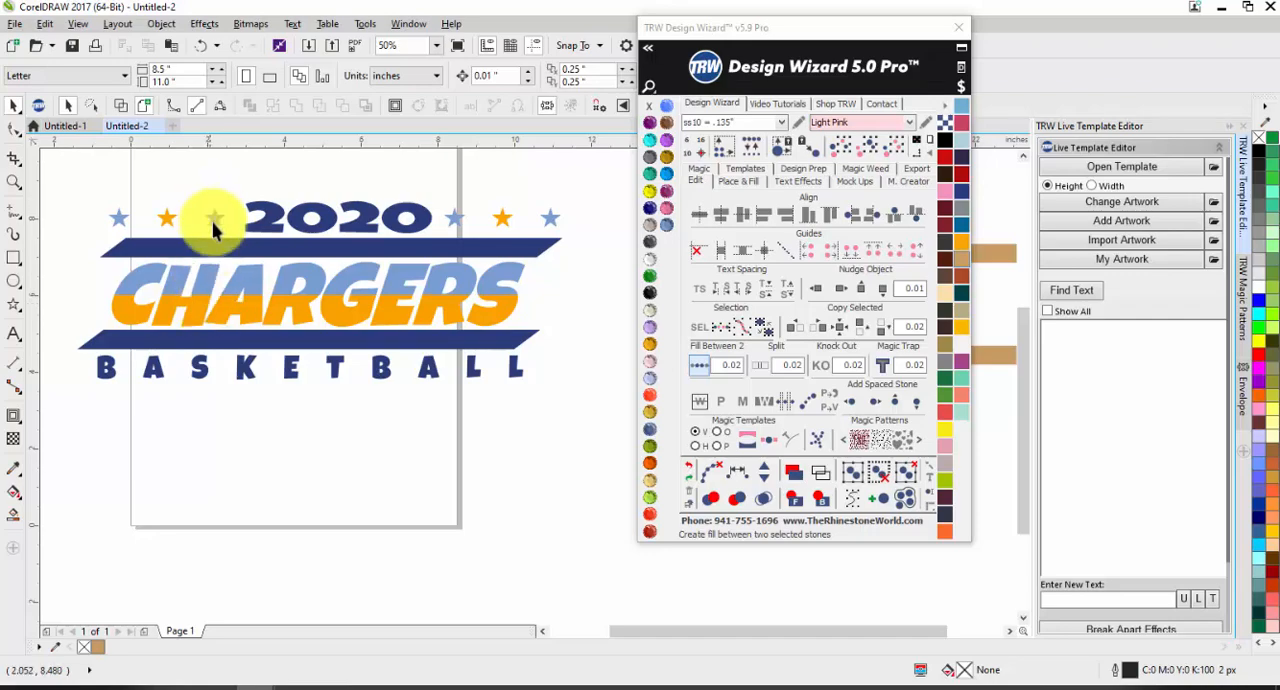
{"action": "mouse_move", "coordinate": [217, 214]}
{"action": "left_mouse_down"}
{"action": "mouse_move", "coordinate": [334, 560]}
{"action": "mouse_move", "coordinate": [244, 218]}
{"action": "mouse_move", "coordinate": [220, 228]}
{"action": "left_mouse_up"}
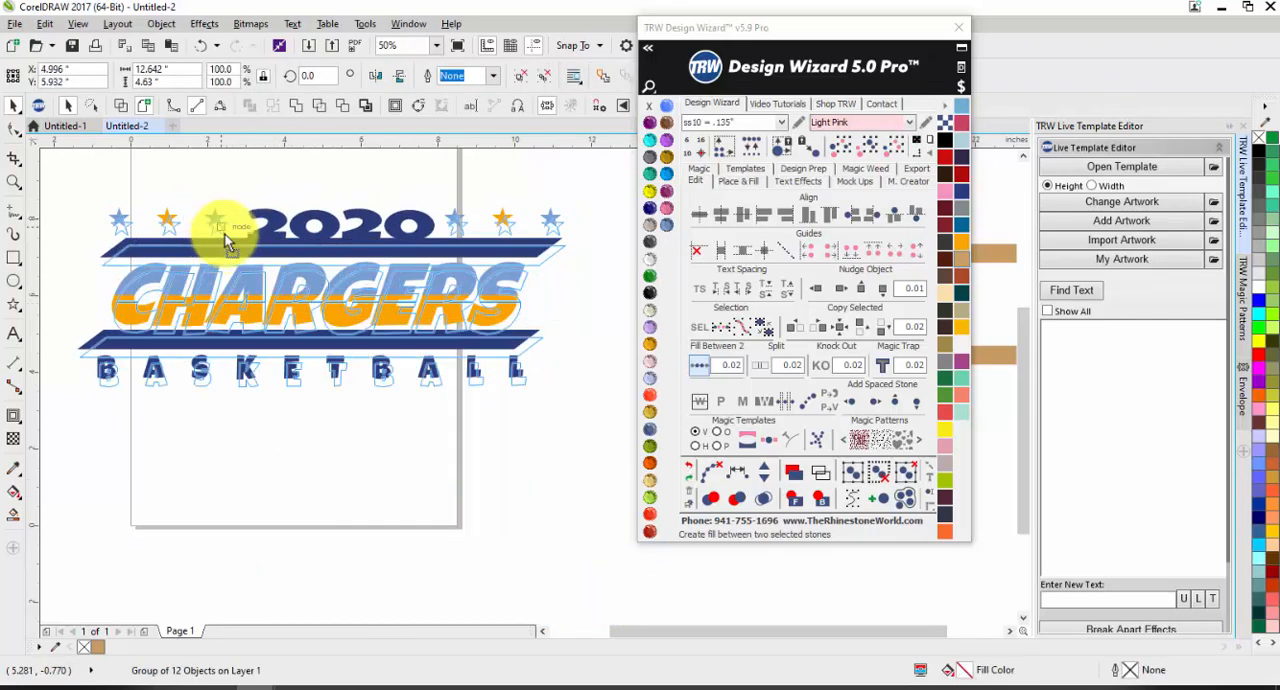
{"action": "left_click", "coordinate": [237, 478]}
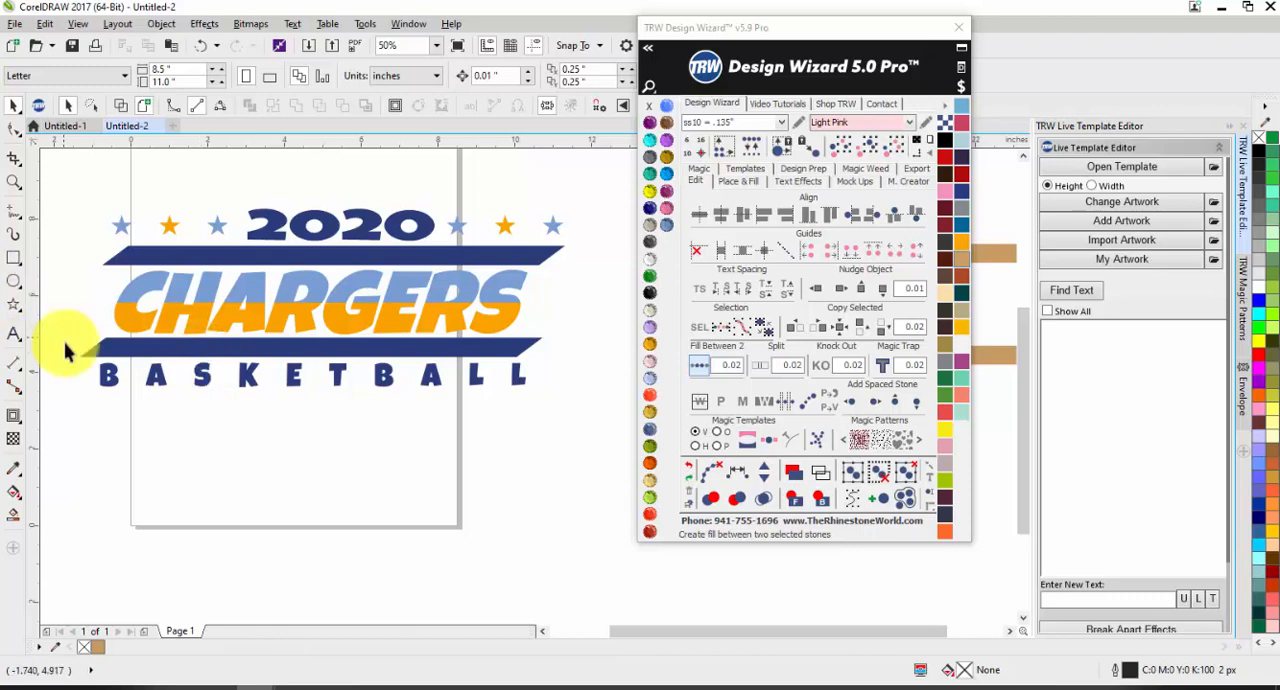
{"action": "scroll", "coordinate": [189, 306], "scroll_direction": "down", "scroll_amount": 1}
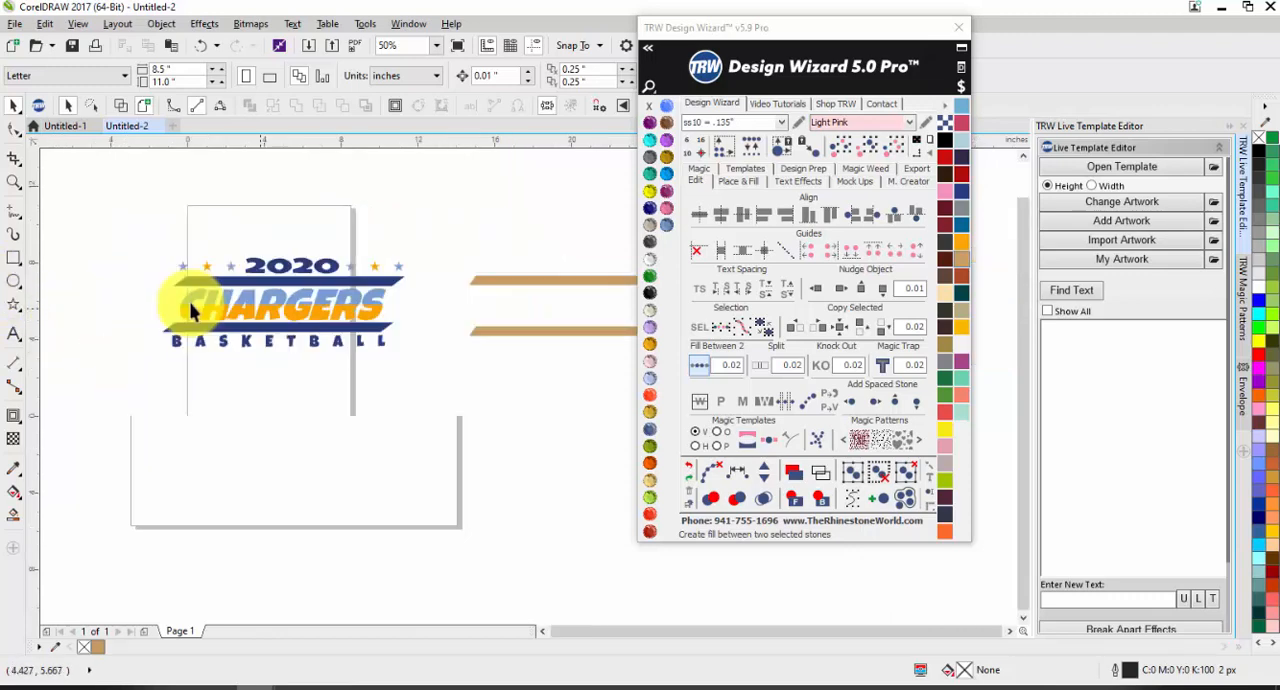
Step: Apply the 1 Color Live Text preset to add a TEXT object, and move it below the tan bars
{"action": "left_click", "coordinate": [795, 182]}
{"action": "left_click", "coordinate": [896, 435]}
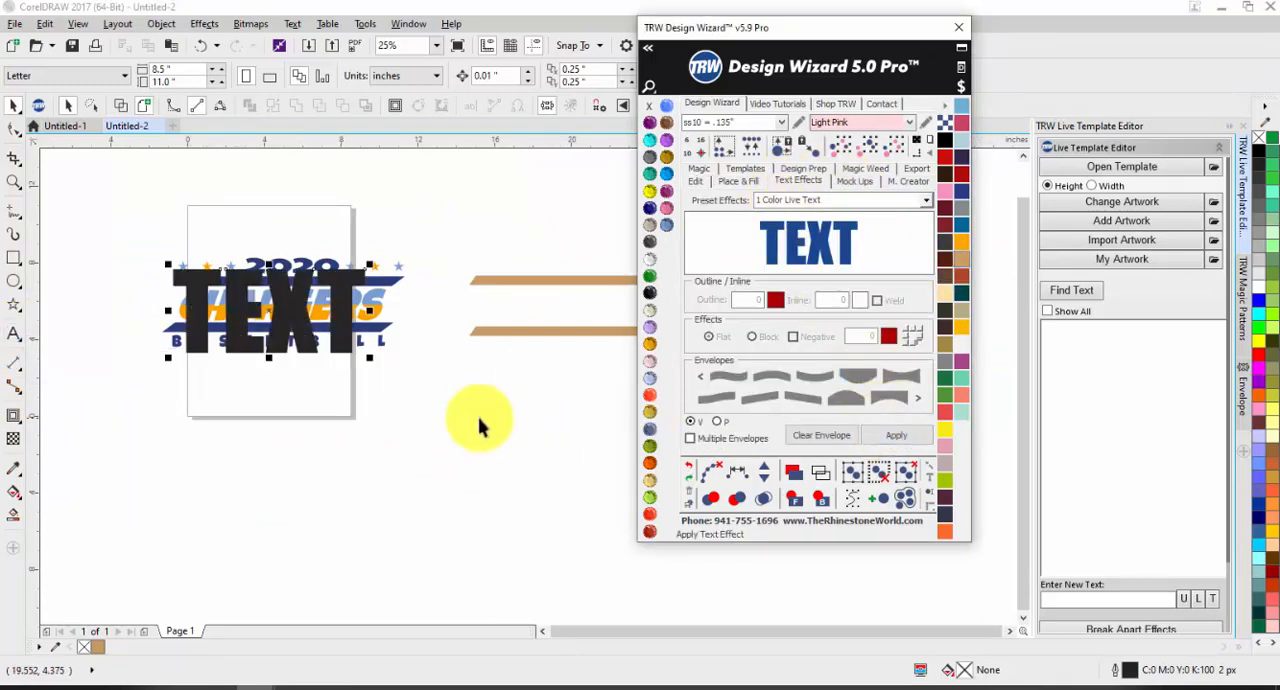
{"action": "left_click_drag", "start_coordinate": [271, 286], "coordinate": [479, 418]}
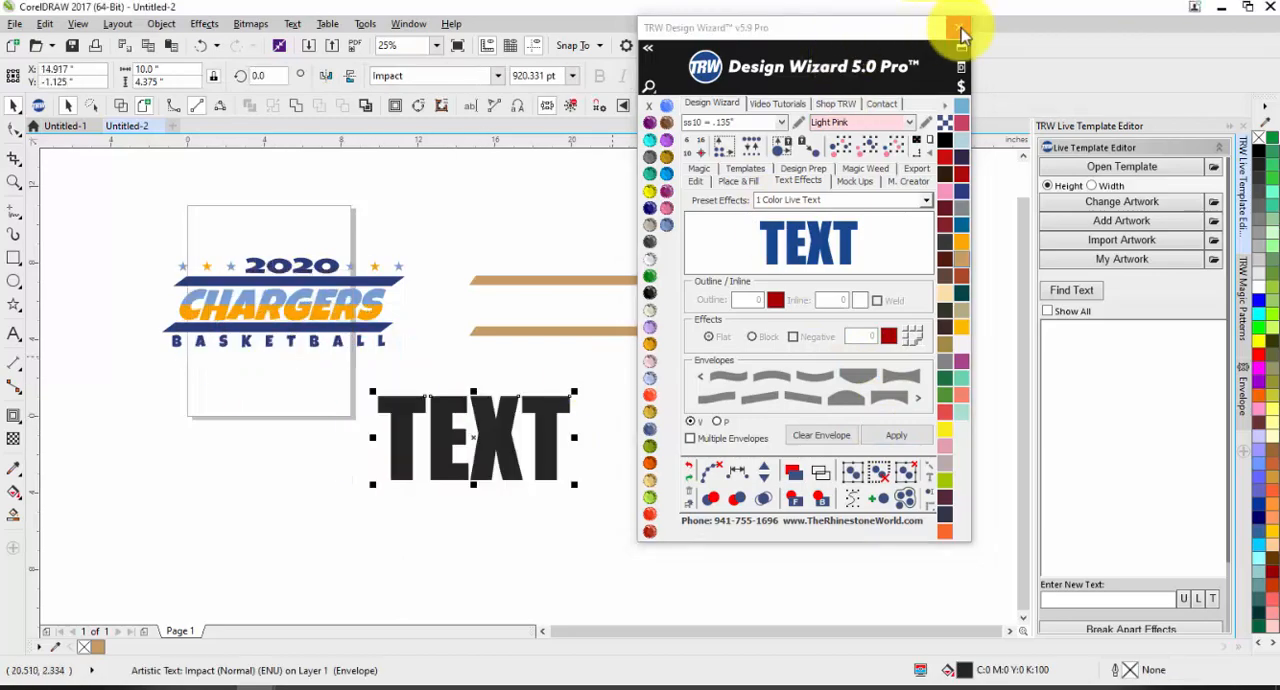
Step: Move the Design Wizard window clear of the bars and reduce the TEXT object's height to about 2.48 in
{"action": "left_click_drag", "start_coordinate": [943, 29], "coordinate": [1186, 41]}
{"action": "left_click", "coordinate": [940, 194]}
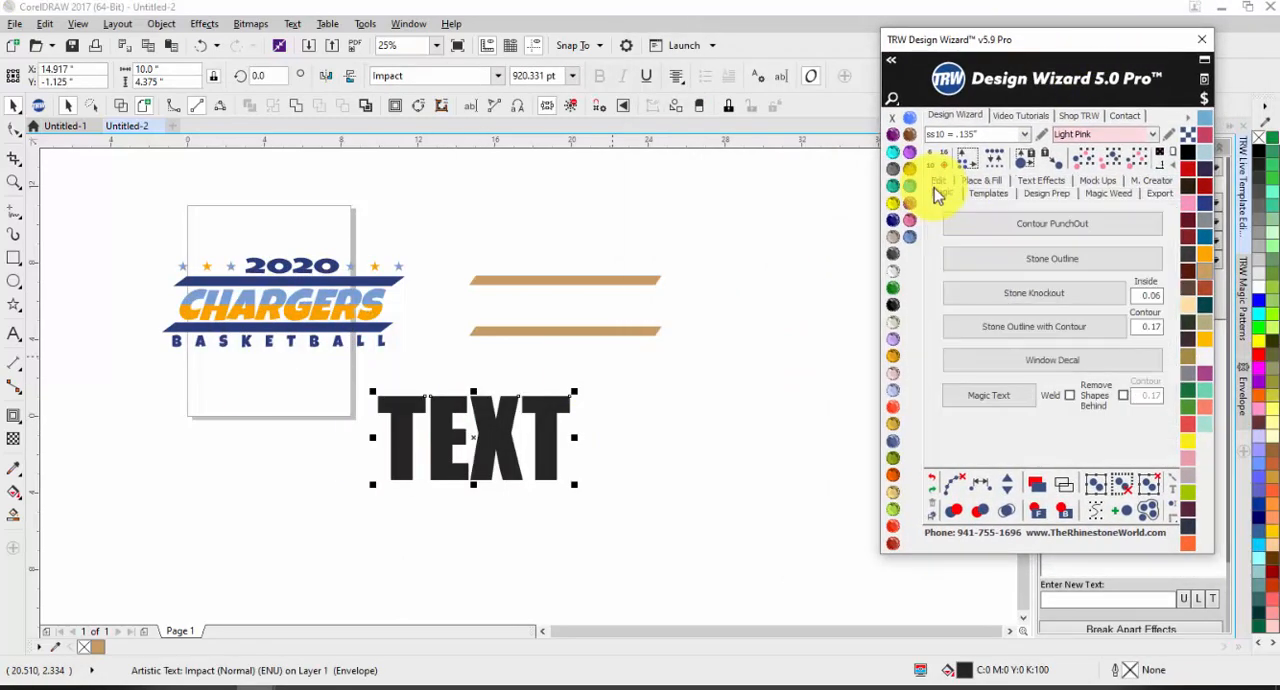
{"action": "left_click", "coordinate": [938, 183]}
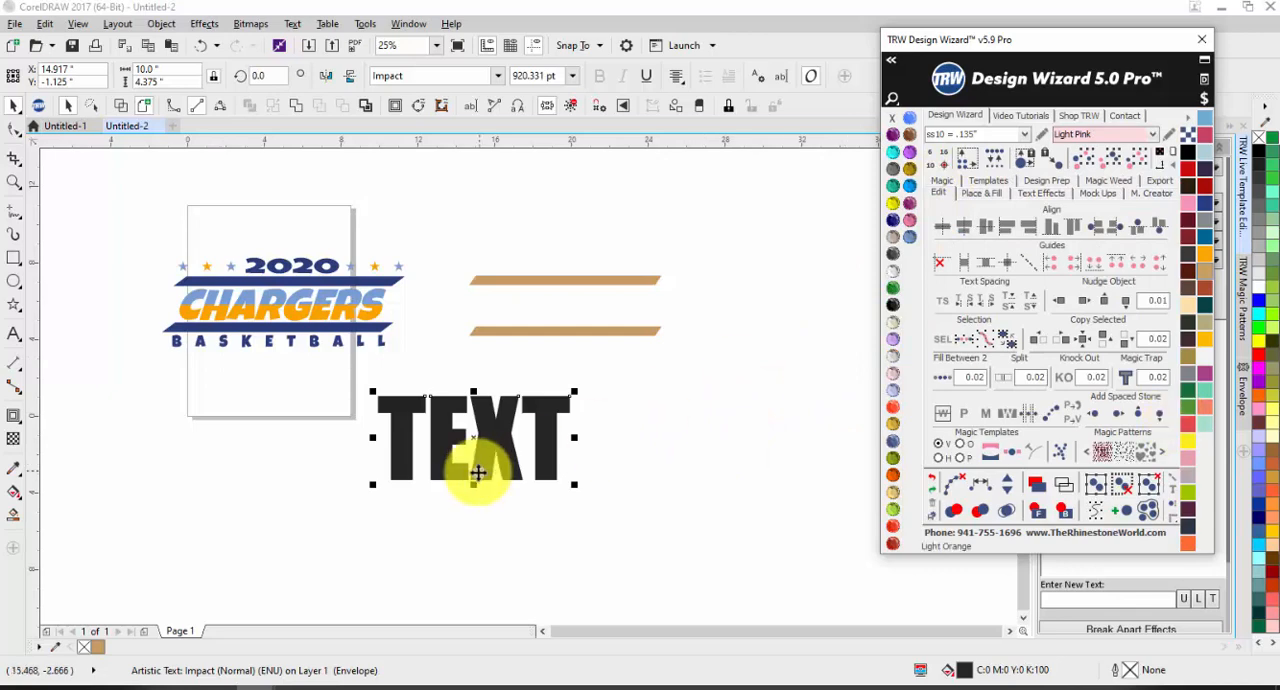
{"action": "left_click_drag", "start_coordinate": [474, 487], "coordinate": [486, 451]}
{"action": "key", "text": "Escape"}
Step: Change the wording of the black TEXT object to CHARGERS and set its font to Luckiest Guy
{"action": "left_click", "coordinate": [14, 334]}
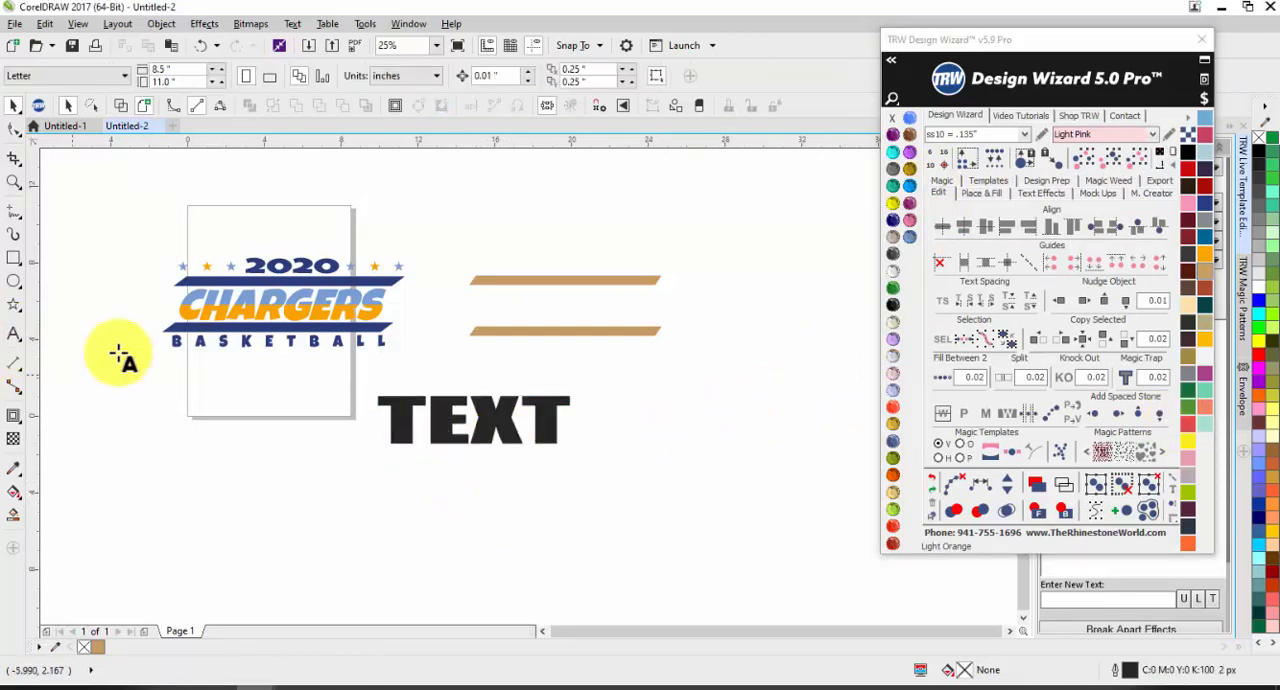
{"action": "left_click", "coordinate": [402, 415]}
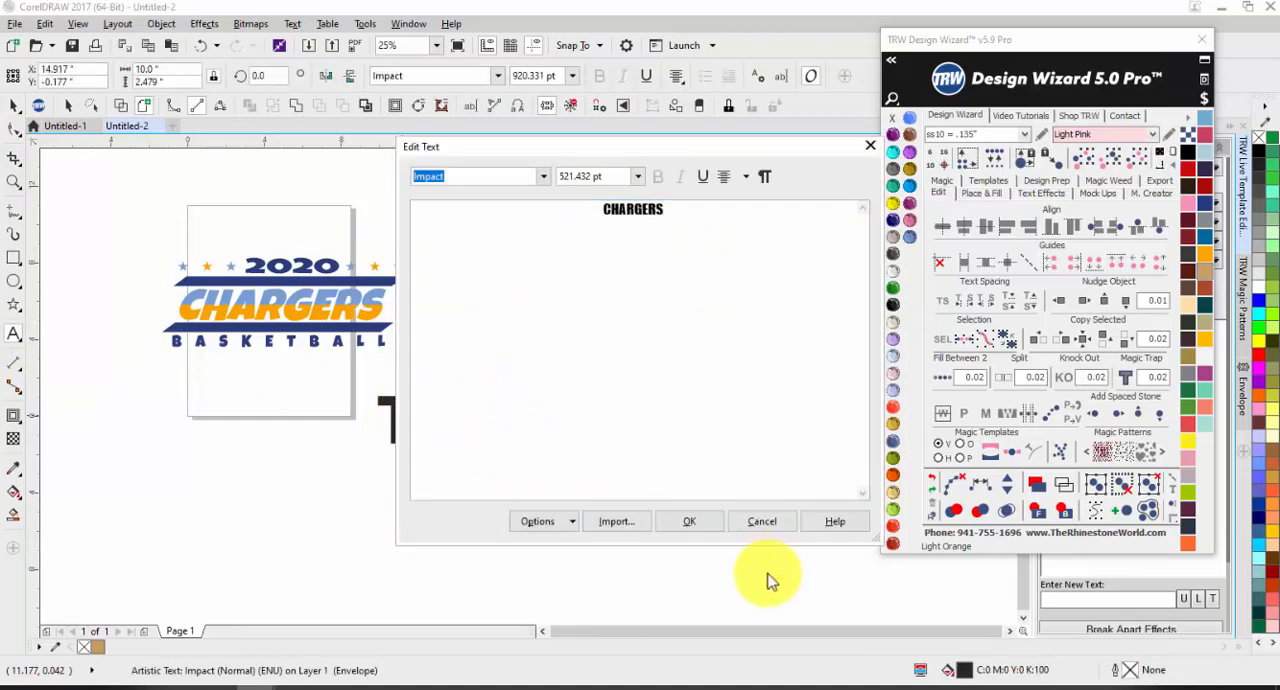
{"action": "left_click", "coordinate": [719, 238]}
{"action": "left_click_drag", "start_coordinate": [719, 238], "coordinate": [441, 214]}
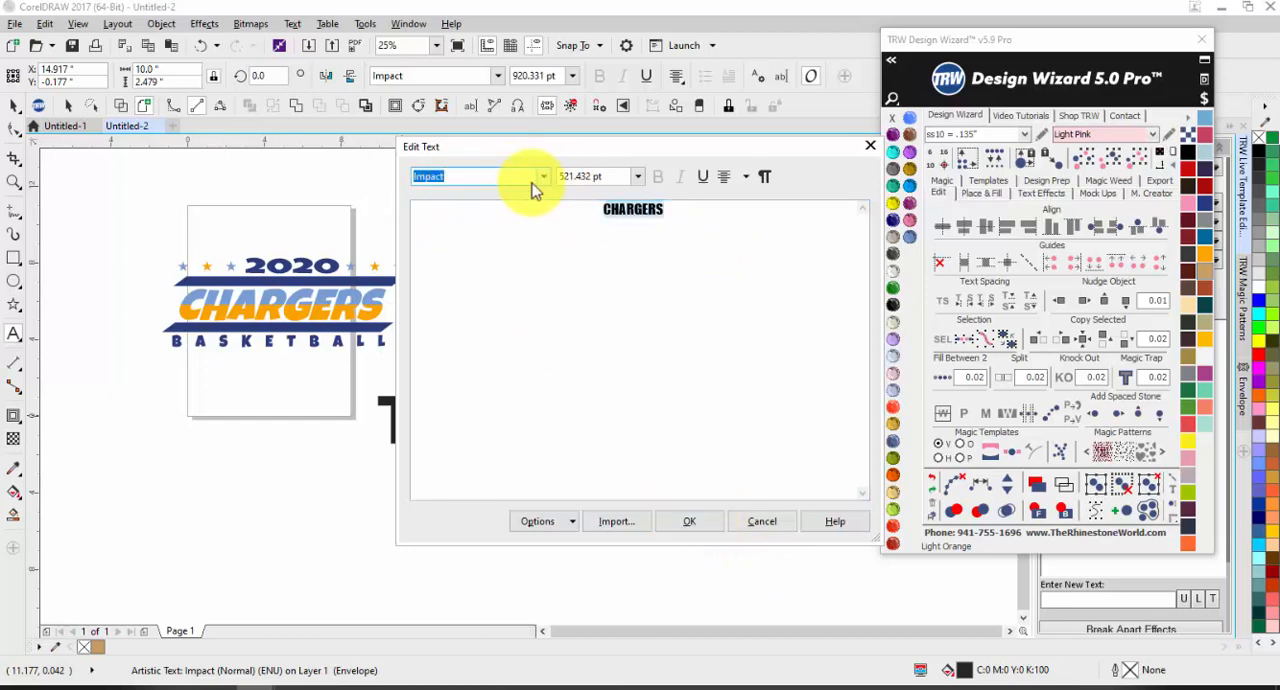
{"action": "left_click", "coordinate": [544, 177]}
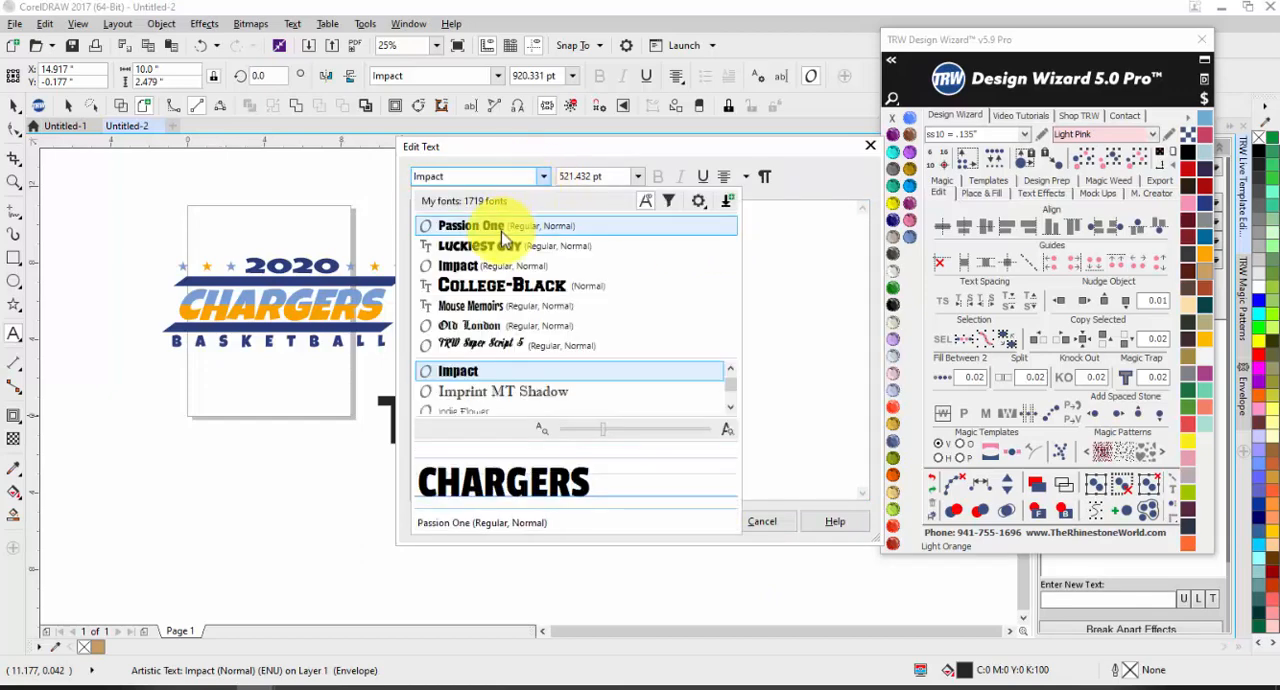
{"action": "left_click", "coordinate": [505, 245]}
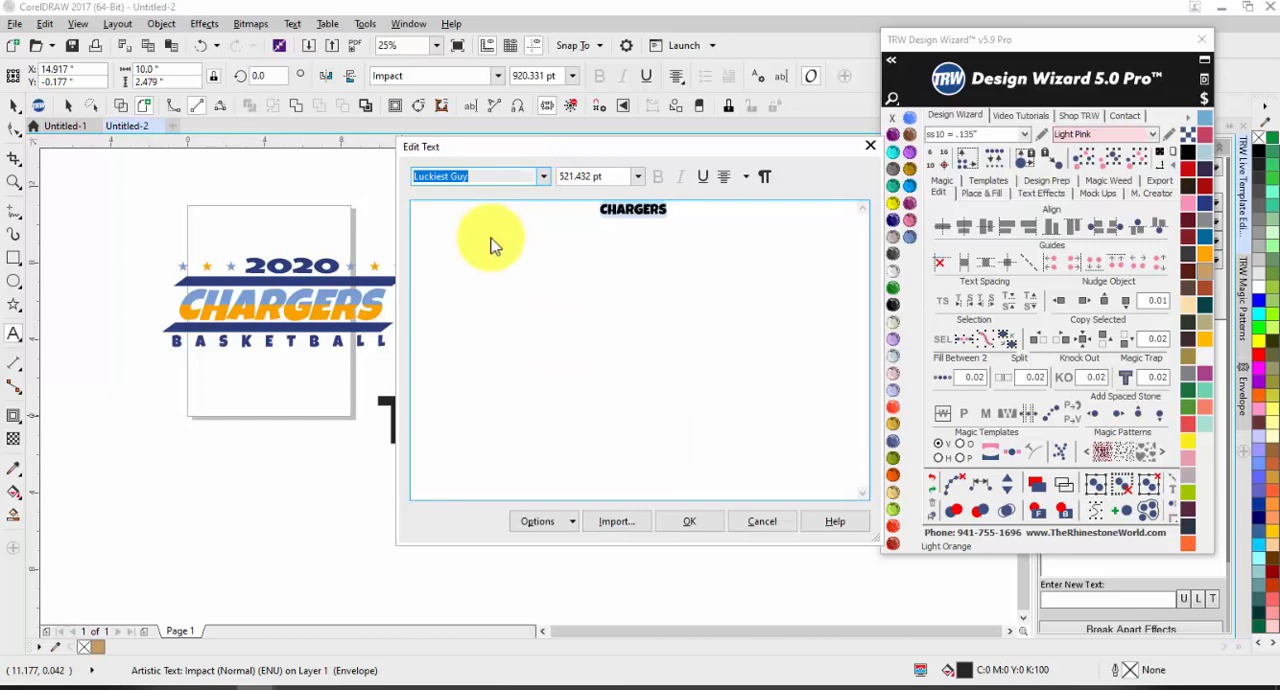
{"action": "left_click", "coordinate": [692, 522]}
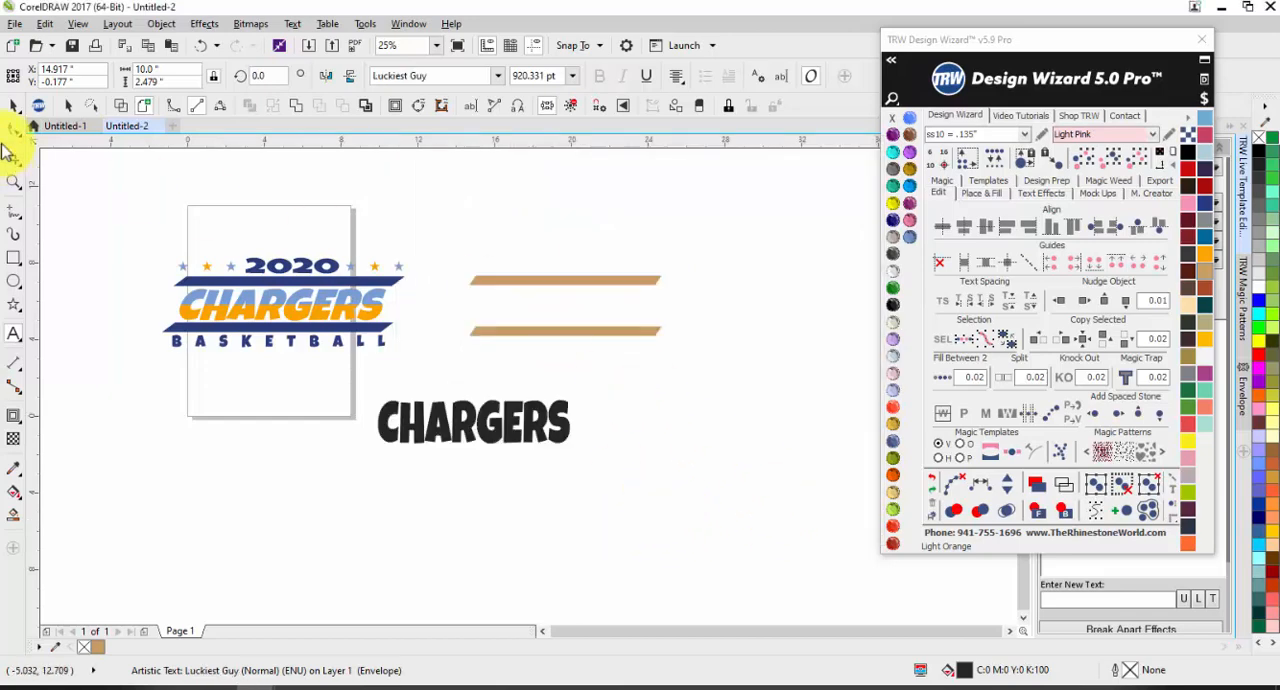
Step: Widen the black CHARGERS text to about 11.68 in and place a copy of it directly below
{"action": "left_click", "coordinate": [14, 106]}
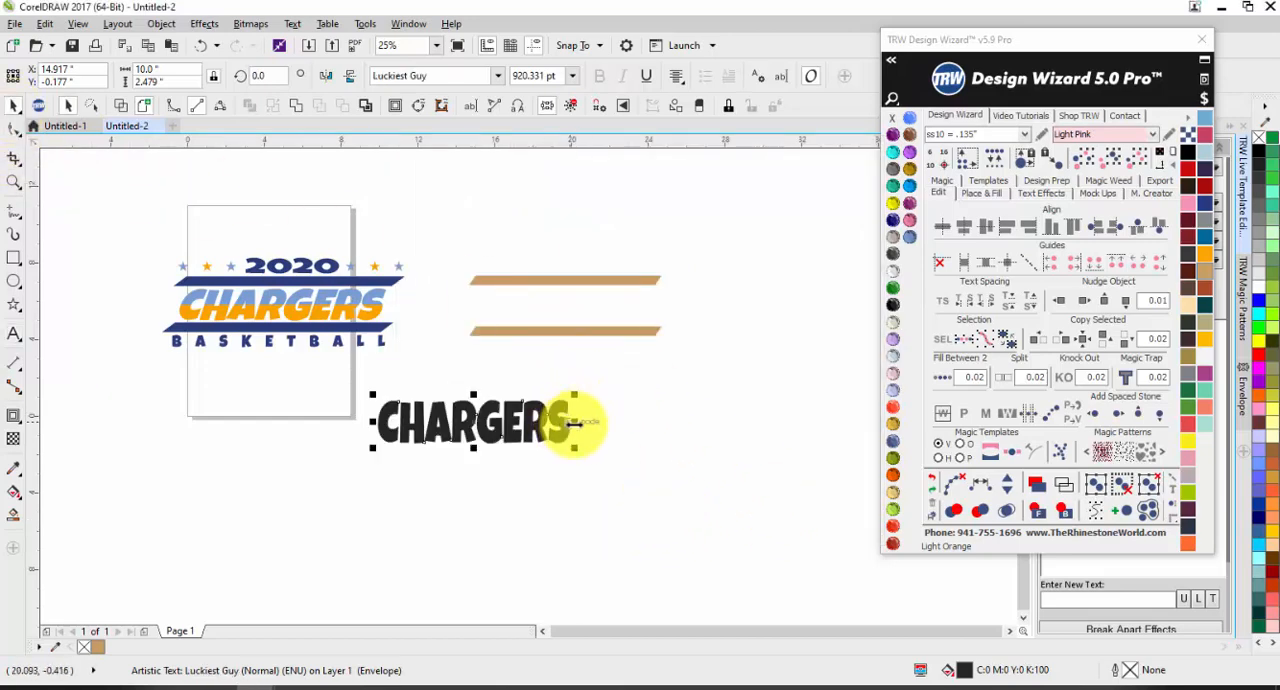
{"action": "left_click_drag", "start_coordinate": [577, 420], "coordinate": [606, 414]}
{"action": "left_click", "coordinate": [503, 486]}
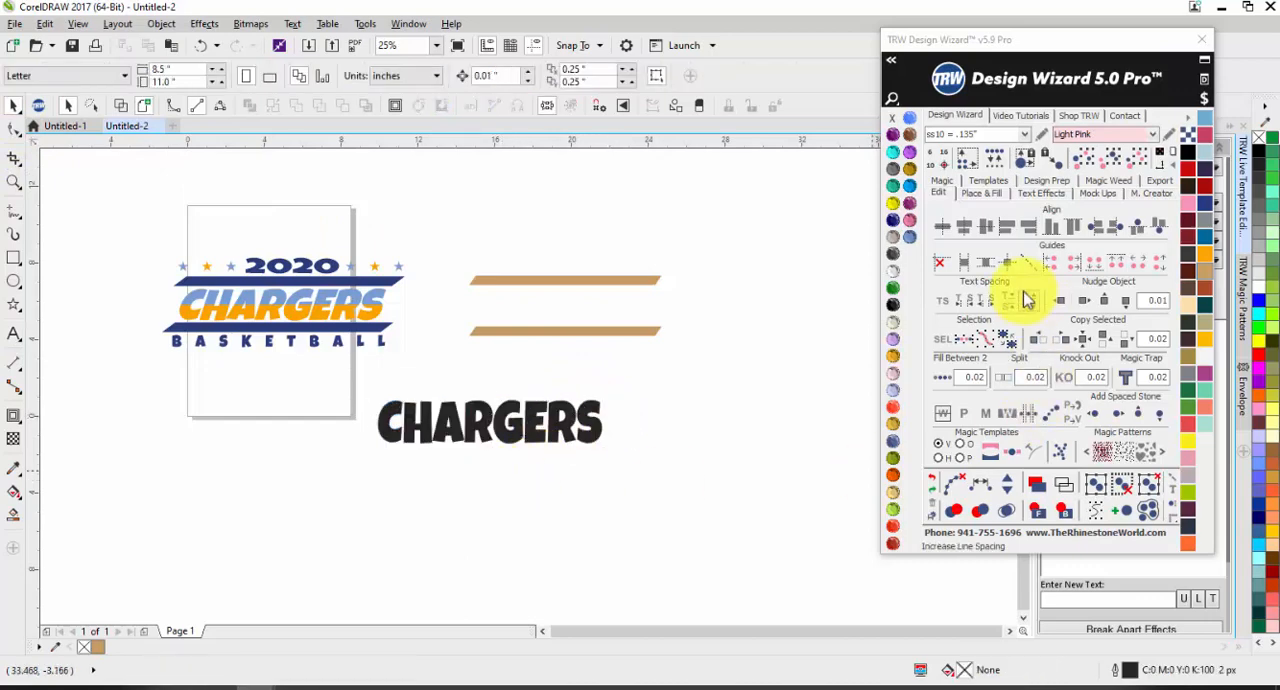
{"action": "mouse_move", "coordinate": [502, 482]}
{"action": "left_mouse_down"}
{"action": "mouse_move", "coordinate": [503, 498]}
{"action": "mouse_move", "coordinate": [488, 479]}
{"action": "left_mouse_up"}
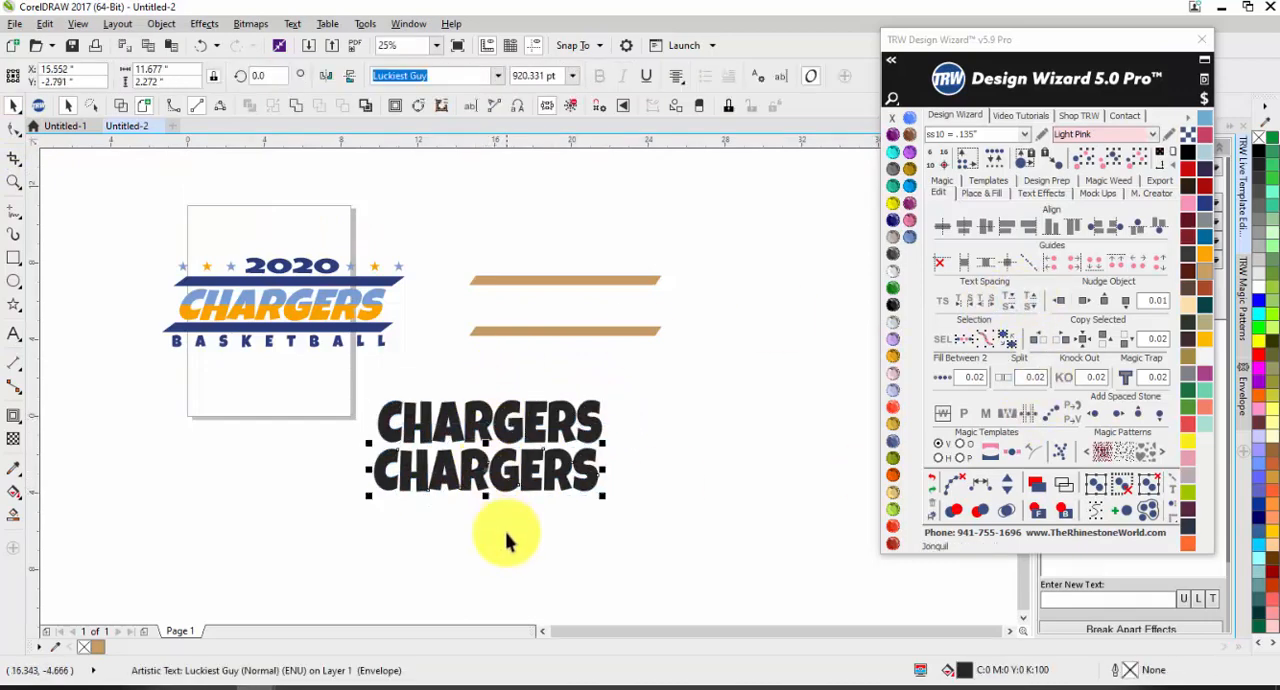
{"action": "left_click", "coordinate": [534, 520]}
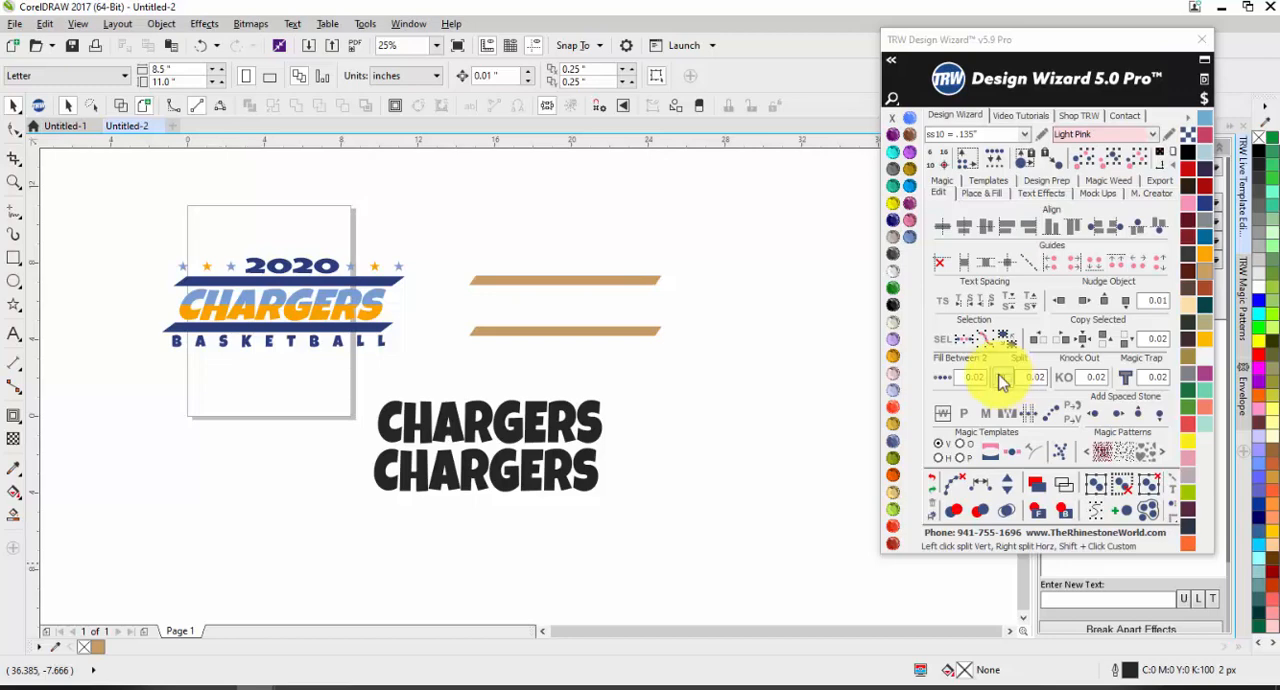
Step: Split the upper CHARGERS text vertically into two halves and colour the right half Light Amethyst
{"action": "left_click", "coordinate": [475, 420]}
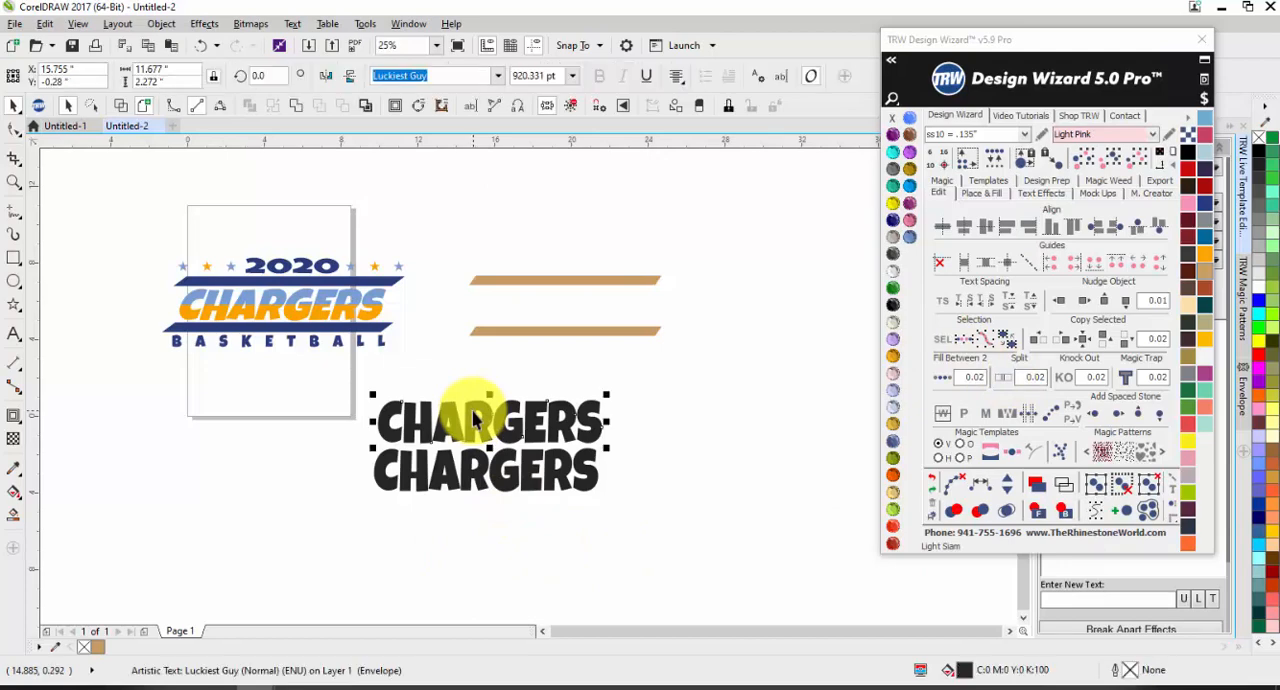
{"action": "left_click", "coordinate": [1016, 386]}
{"action": "left_click", "coordinate": [571, 424]}
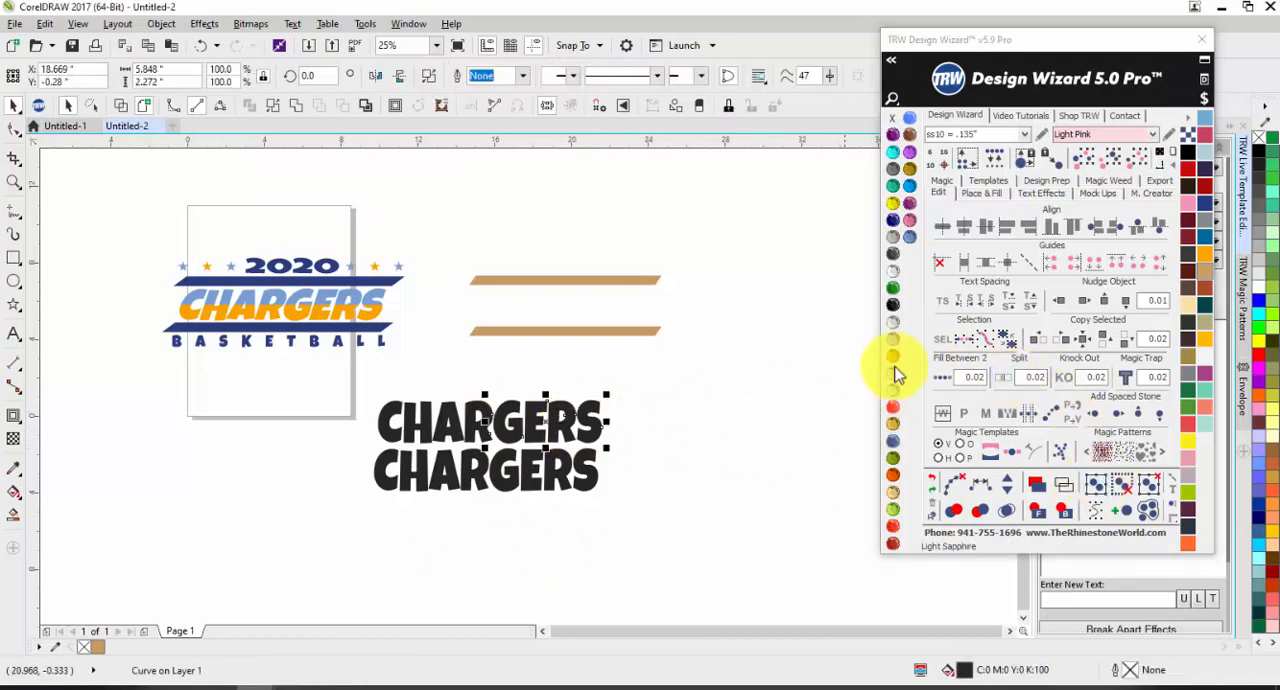
{"action": "left_click", "coordinate": [894, 341]}
Step: Colour the left half of the split CHARGERS text Montana and recolour the right half orange
{"action": "left_click", "coordinate": [497, 420]}
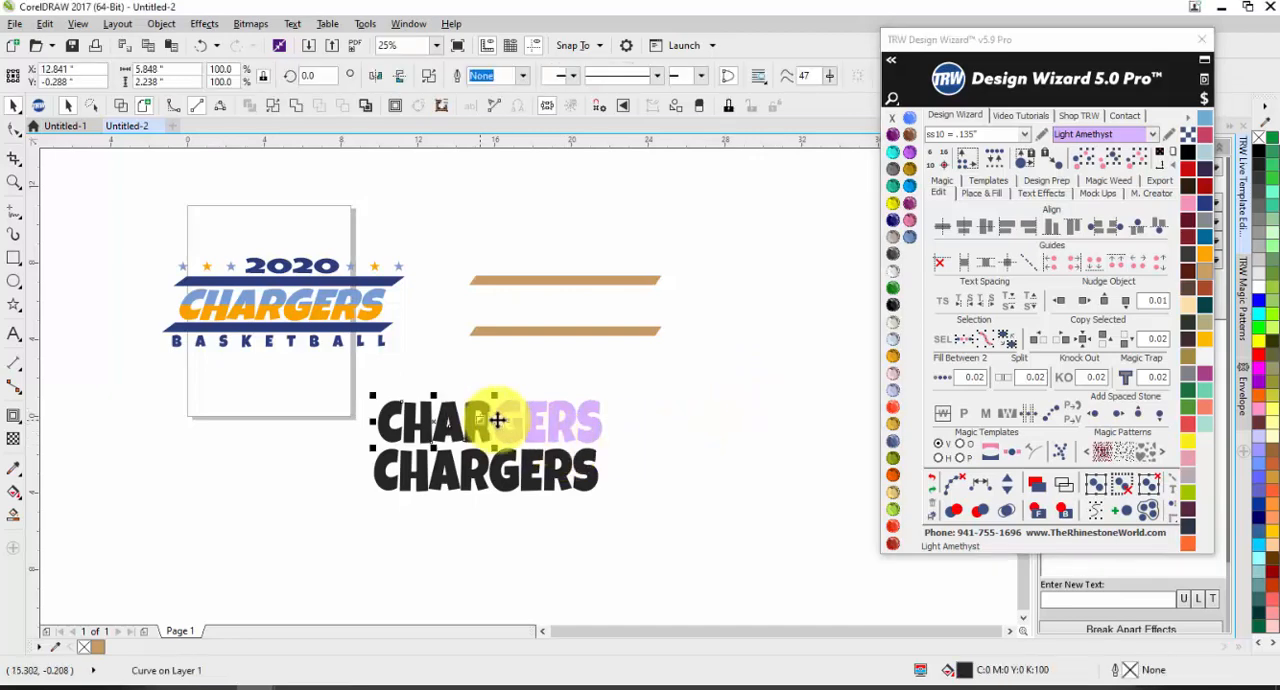
{"action": "left_click", "coordinate": [894, 443]}
{"action": "left_click", "coordinate": [777, 450]}
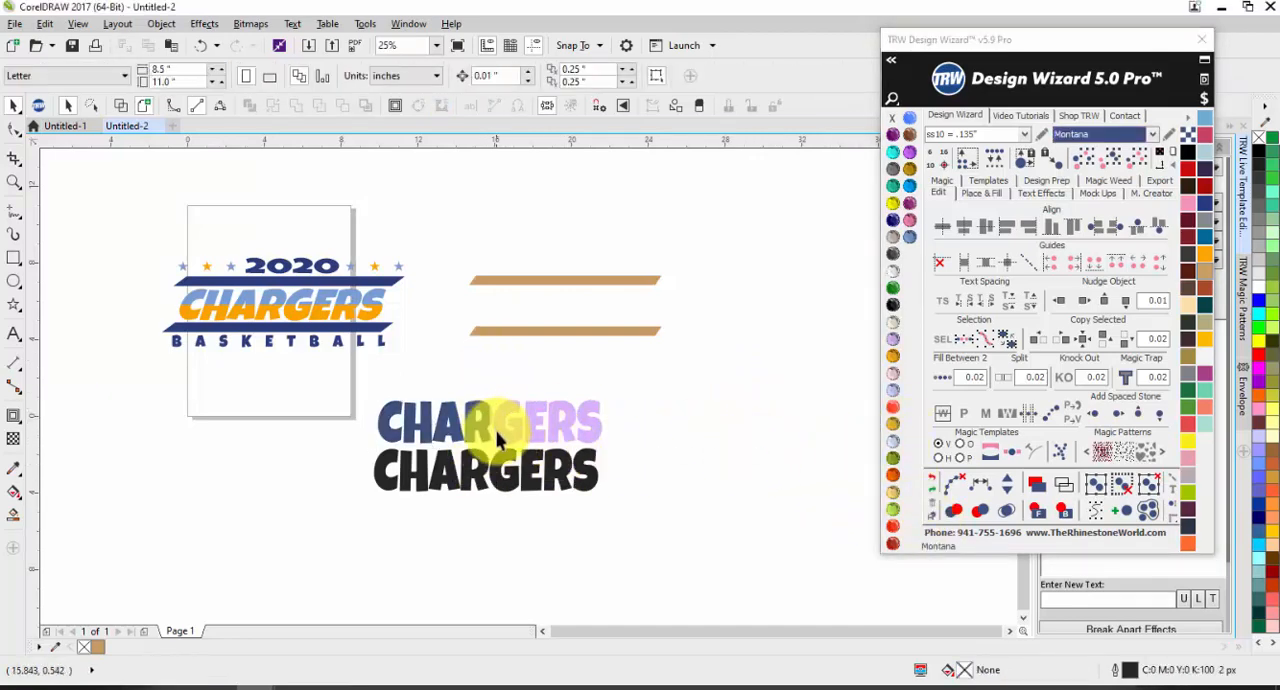
{"action": "left_click", "coordinate": [496, 424]}
{"action": "left_click", "coordinate": [1206, 255]}
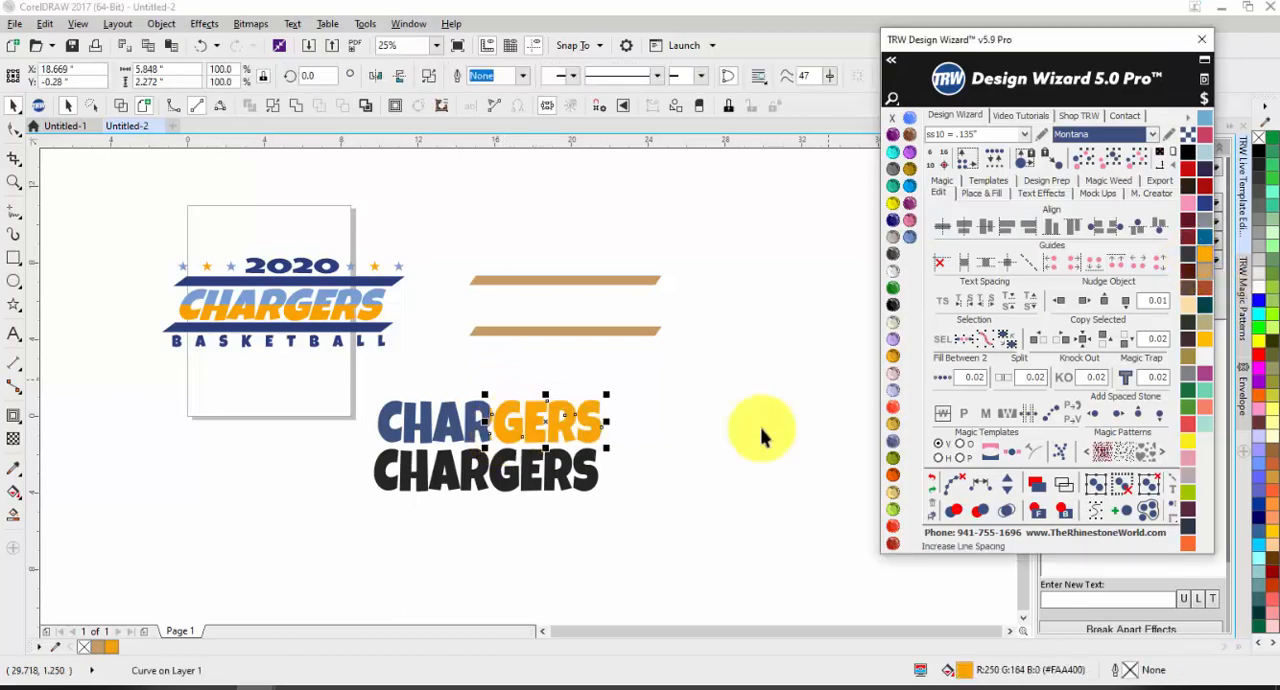
{"action": "left_click", "coordinate": [624, 530]}
Step: Examine the edge nodes of the blue half where the two colours meet inside the first R
{"action": "scroll", "coordinate": [497, 413], "scroll_direction": "up", "scroll_amount": 2}
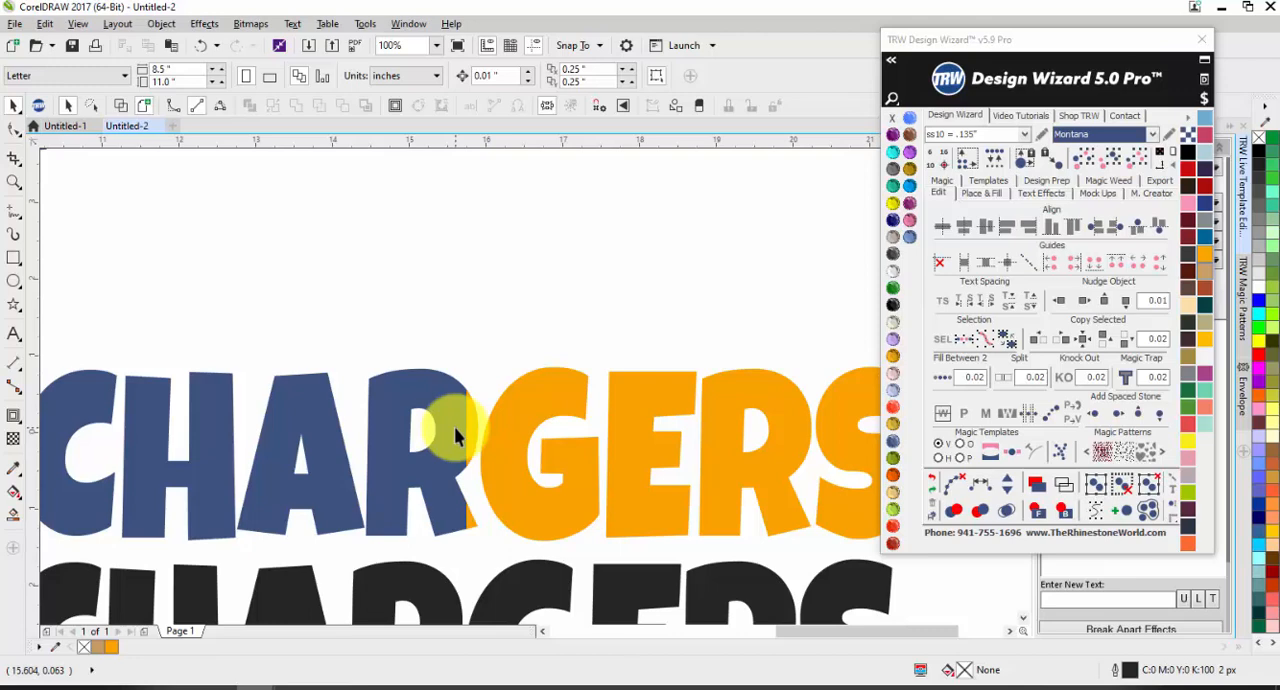
{"action": "double_click", "coordinate": [454, 426]}
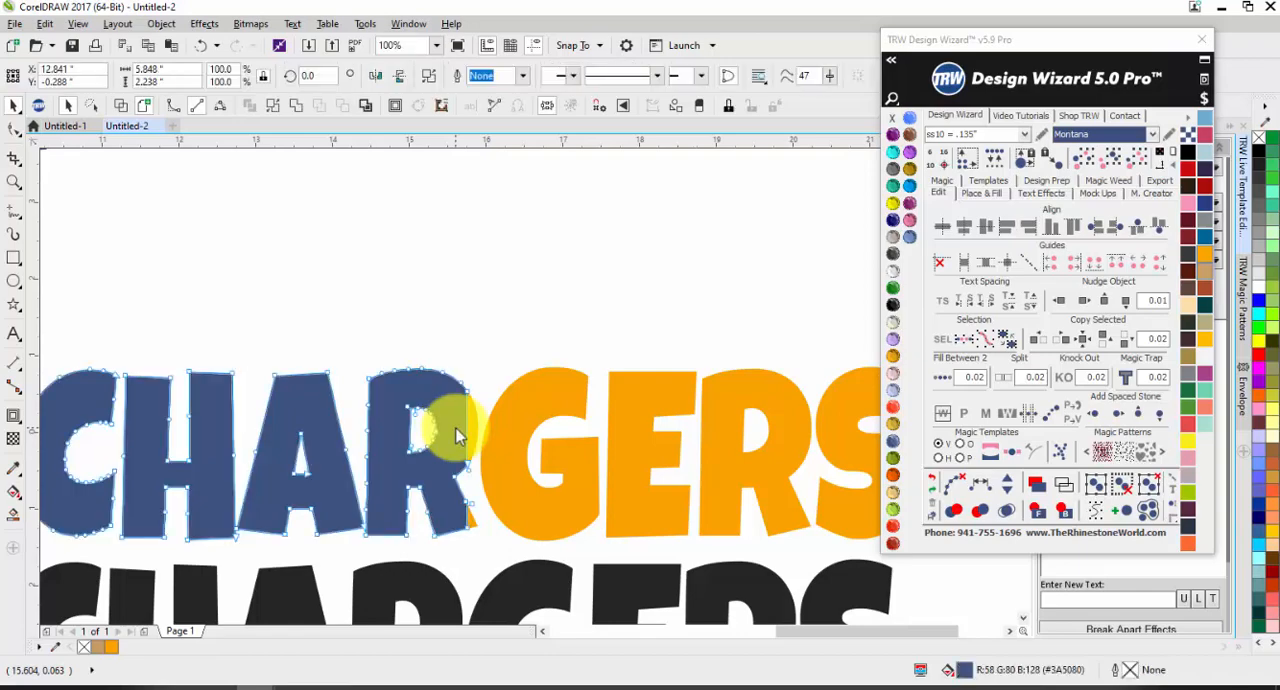
{"action": "scroll", "coordinate": [454, 426], "scroll_direction": "up", "scroll_amount": 2}
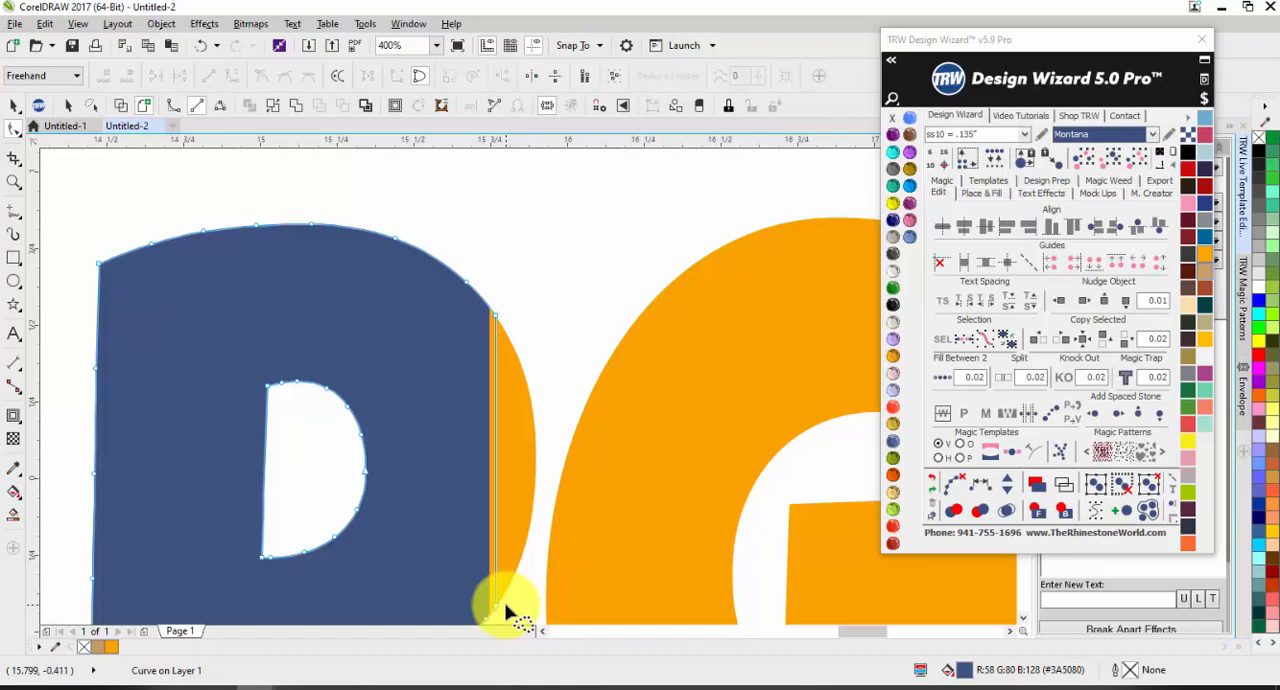
{"action": "key", "text": "space"}
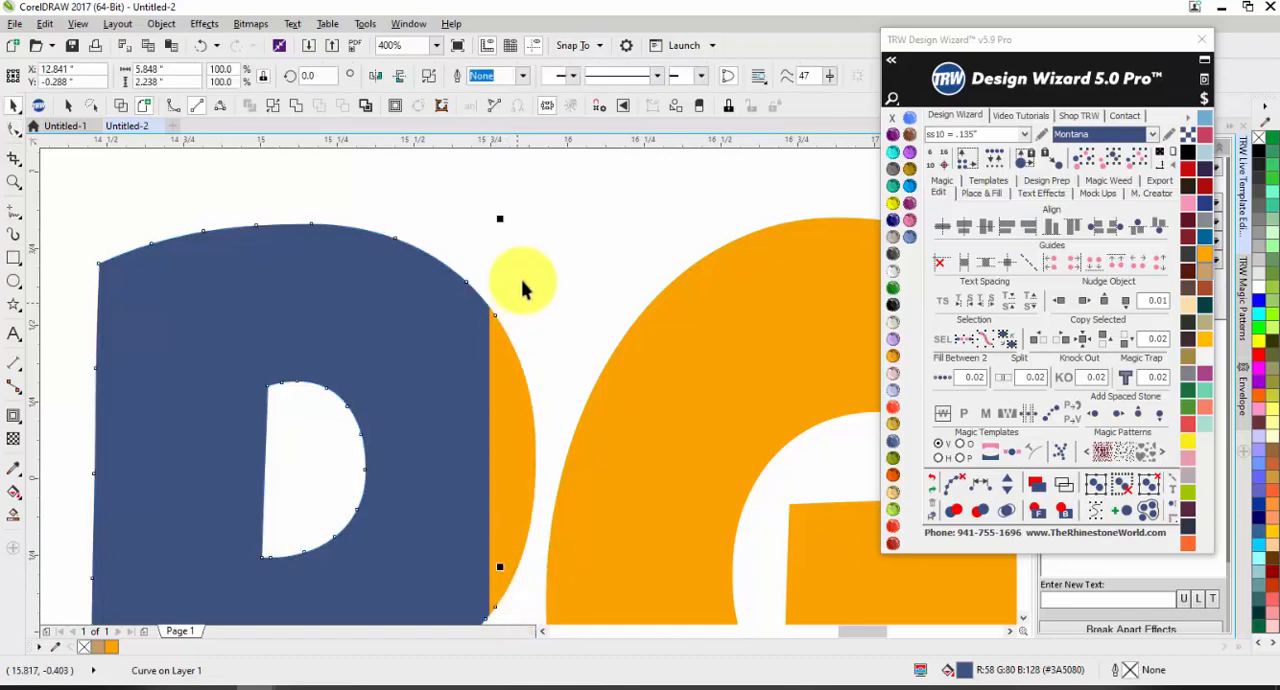
{"action": "left_click", "coordinate": [560, 271]}
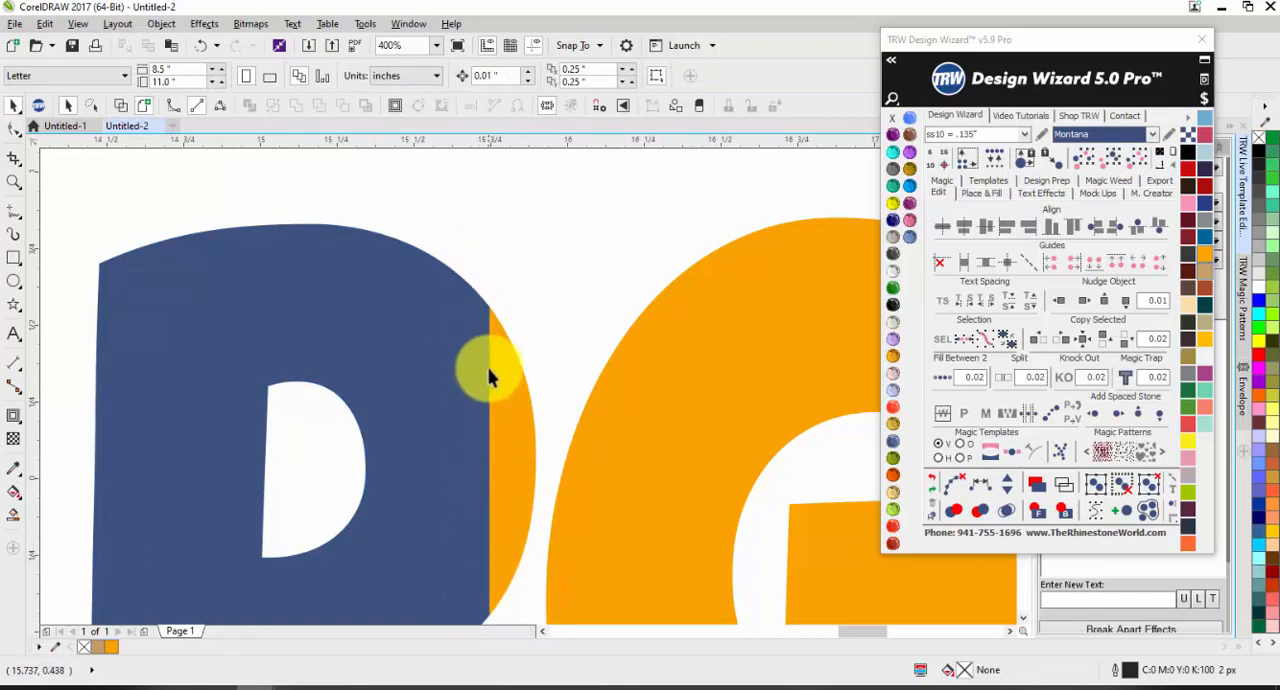
Step: Try to shift the blue half slightly left to separate it from the orange half, and undo the shift
{"action": "left_click", "coordinate": [464, 407]}
{"action": "left_click_drag", "start_coordinate": [464, 401], "coordinate": [465, 398]}
{"action": "left_click", "coordinate": [567, 283]}
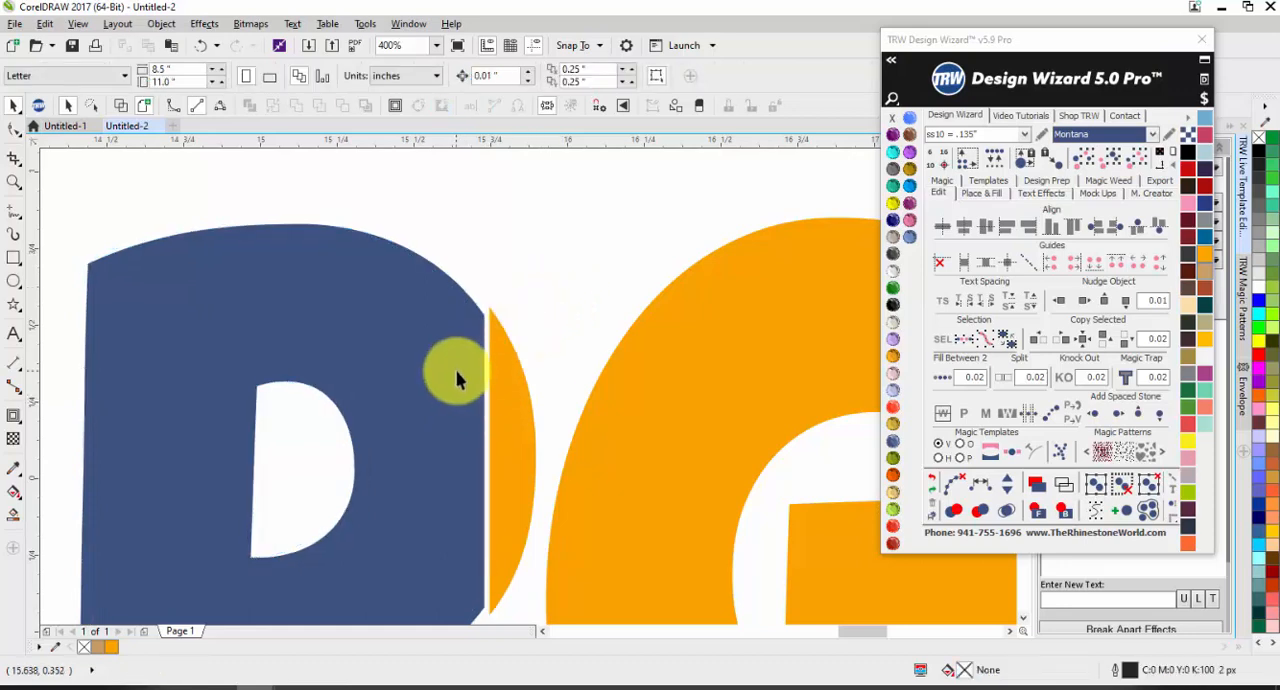
{"action": "left_click_drag", "start_coordinate": [455, 371], "coordinate": [459, 371]}
{"action": "left_click", "coordinate": [573, 280]}
{"action": "scroll", "coordinate": [495, 390], "scroll_direction": "down", "scroll_amount": 3}
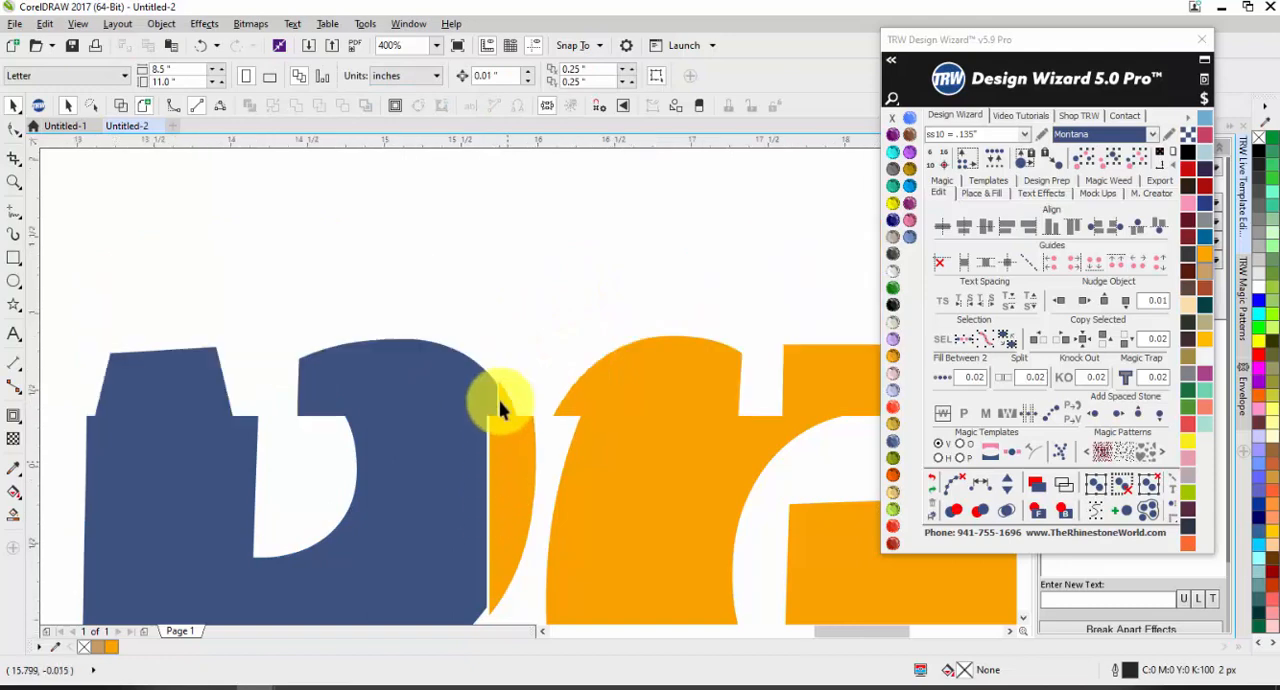
{"action": "scroll", "coordinate": [512, 550], "scroll_direction": "up", "scroll_amount": 3}
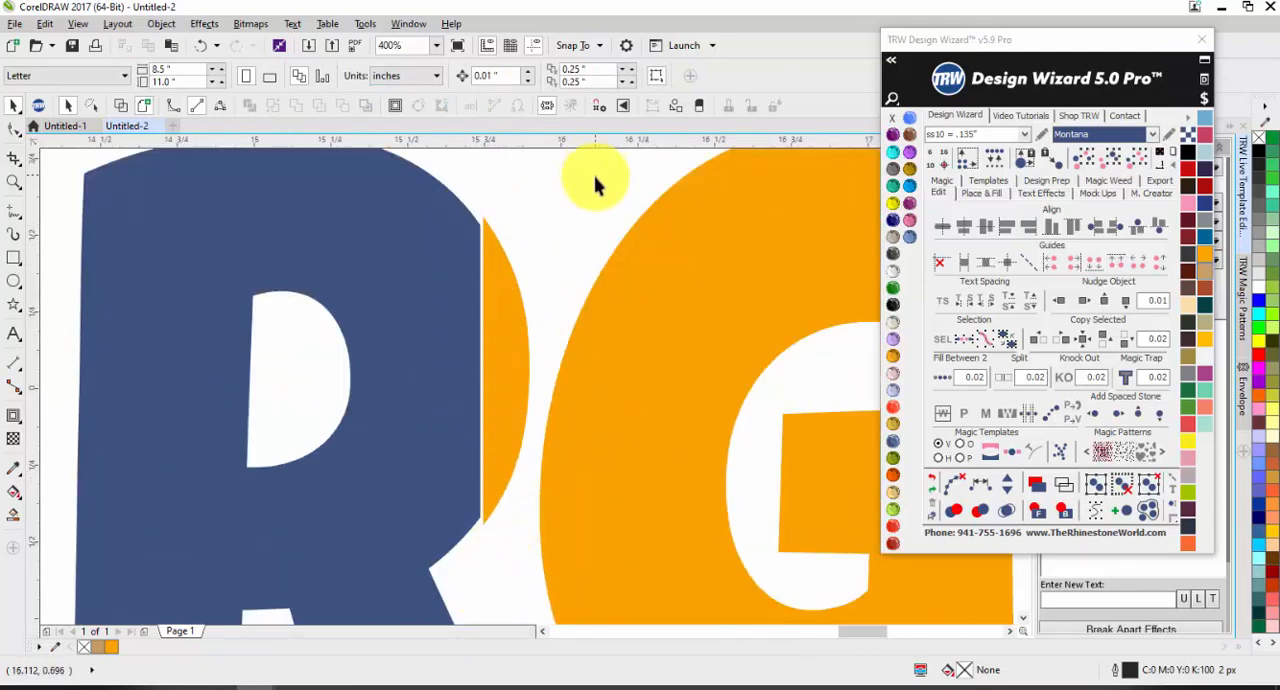
{"action": "scroll", "coordinate": [595, 185], "scroll_direction": "down", "scroll_amount": 2}
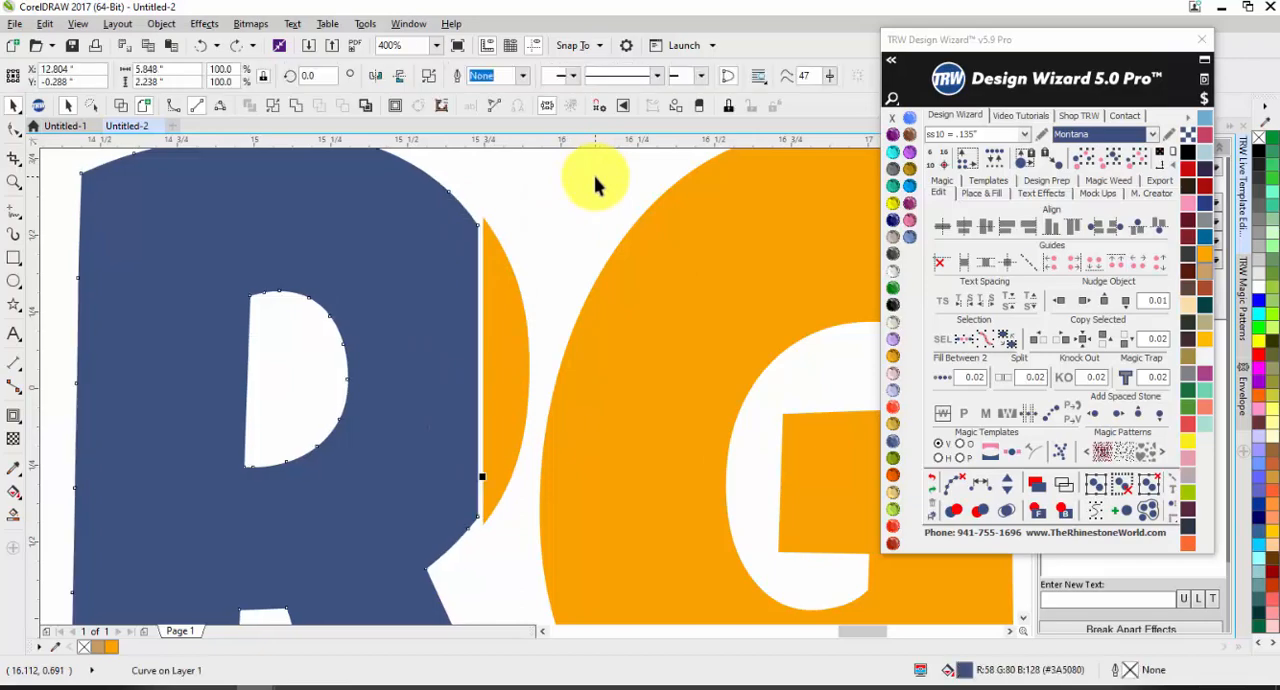
{"action": "scroll", "coordinate": [409, 286], "scroll_direction": "down", "scroll_amount": 4}
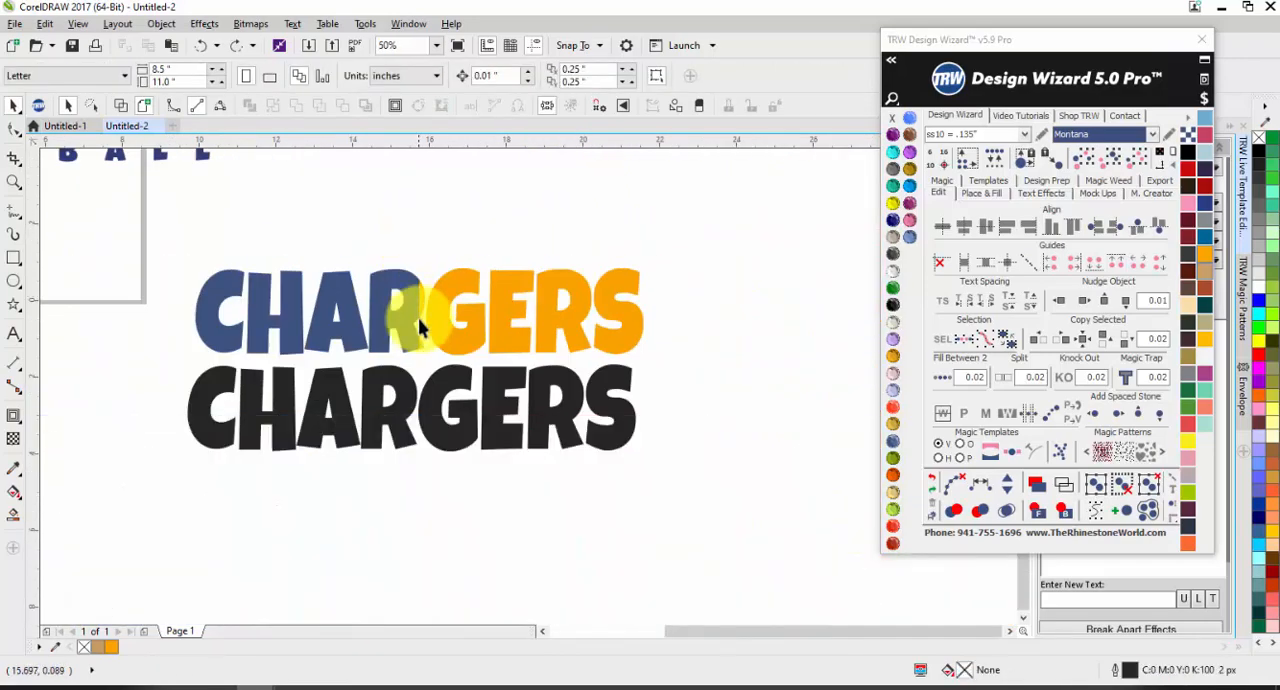
Step: Compare the orange and blue curve edges at the split, and check the whole two-colour word
{"action": "scroll", "coordinate": [425, 300], "scroll_direction": "up", "scroll_amount": 5}
{"action": "left_click", "coordinate": [408, 277]}
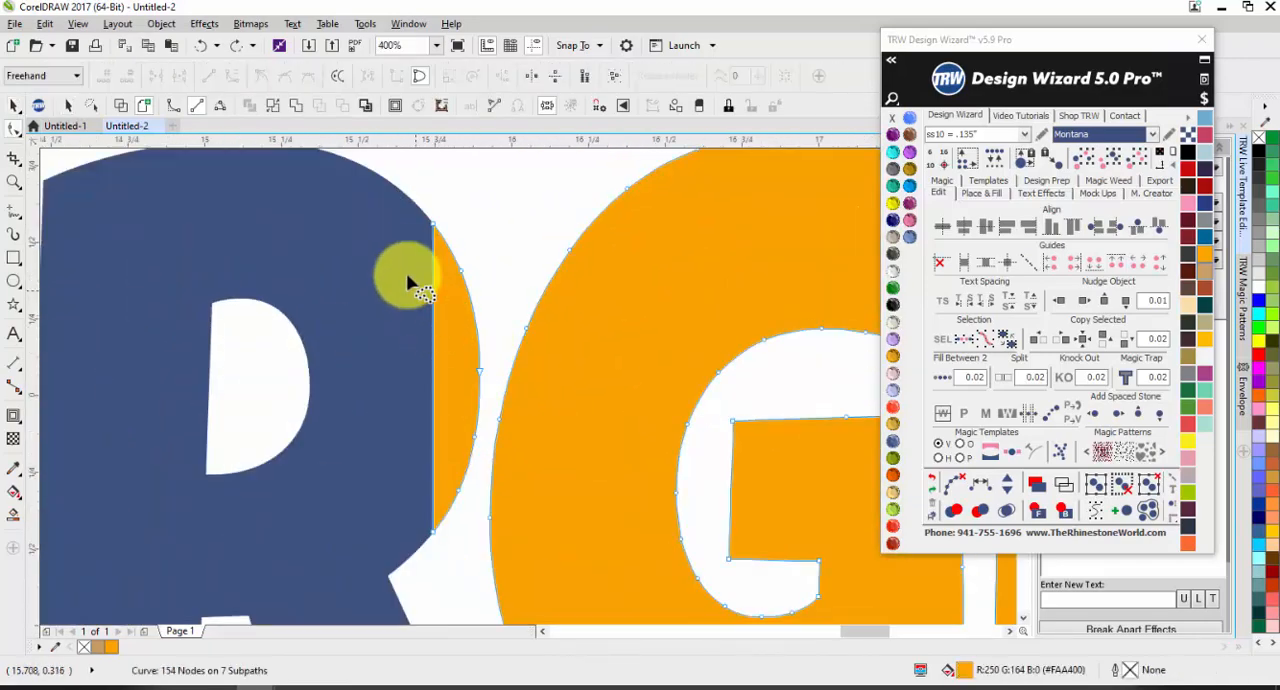
{"action": "key", "text": "F10"}
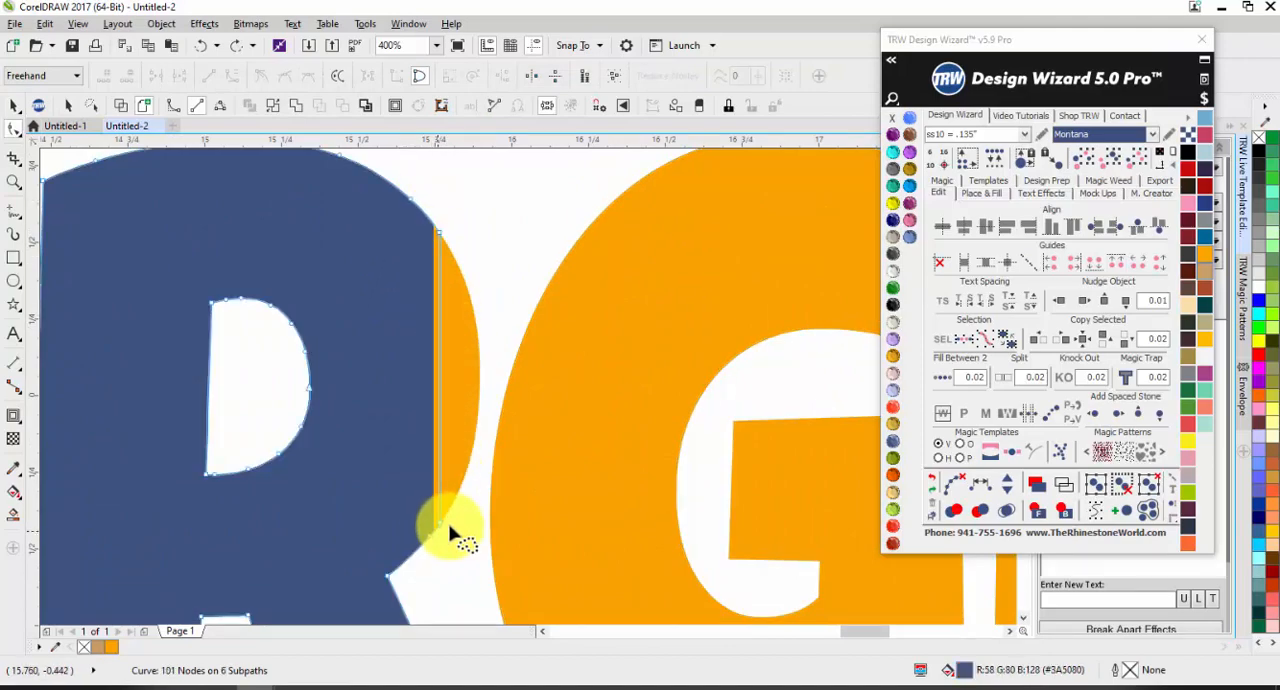
{"action": "key", "text": "space"}
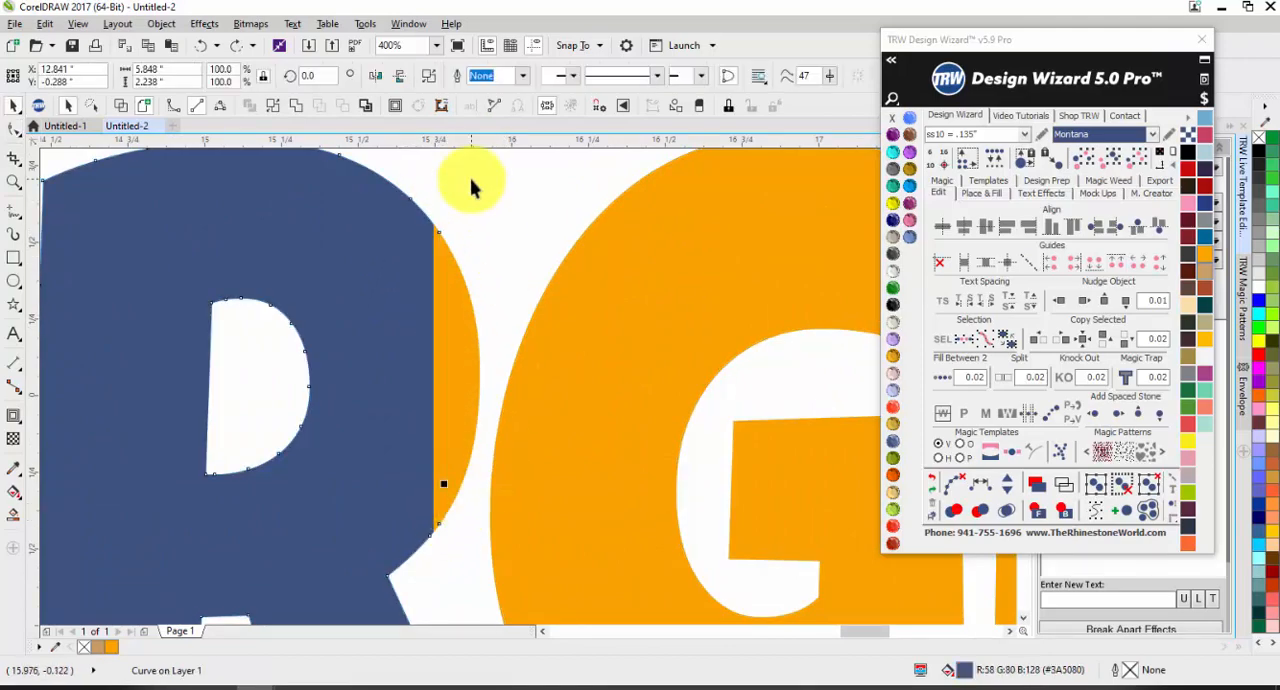
{"action": "left_click", "coordinate": [472, 181]}
{"action": "scroll", "coordinate": [440, 203], "scroll_direction": "down", "scroll_amount": 3}
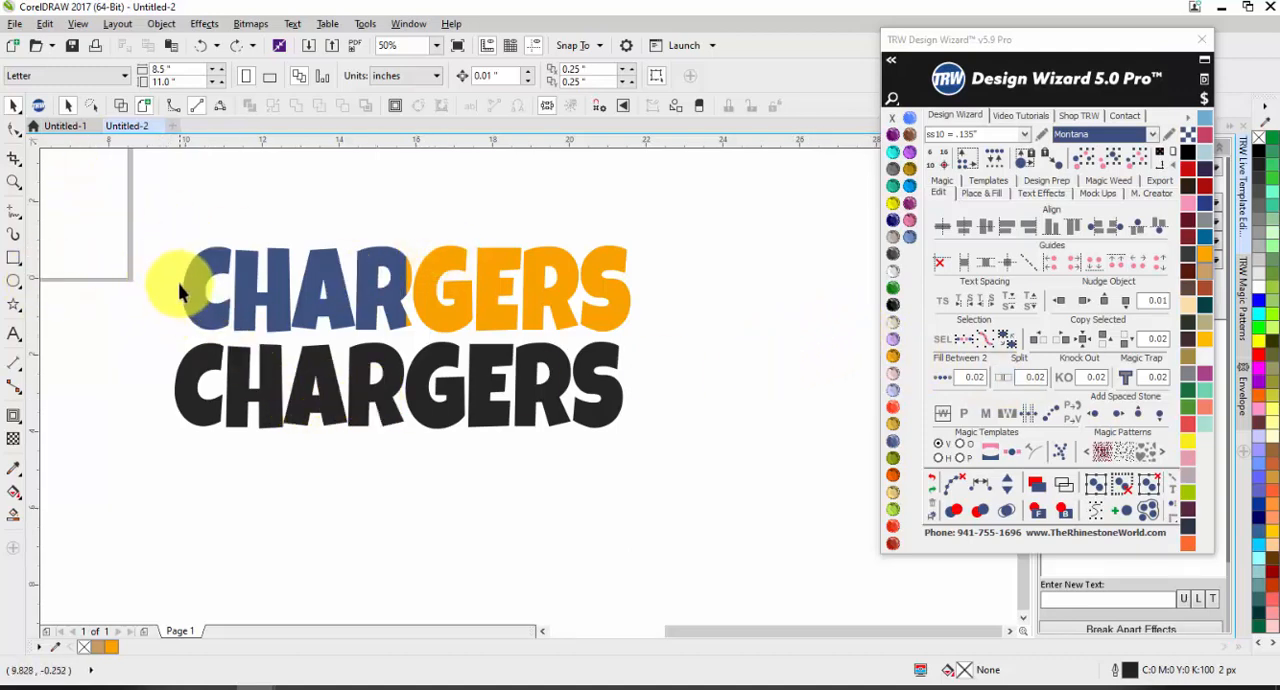
{"action": "scroll", "coordinate": [180, 277], "scroll_direction": "up", "scroll_amount": 2}
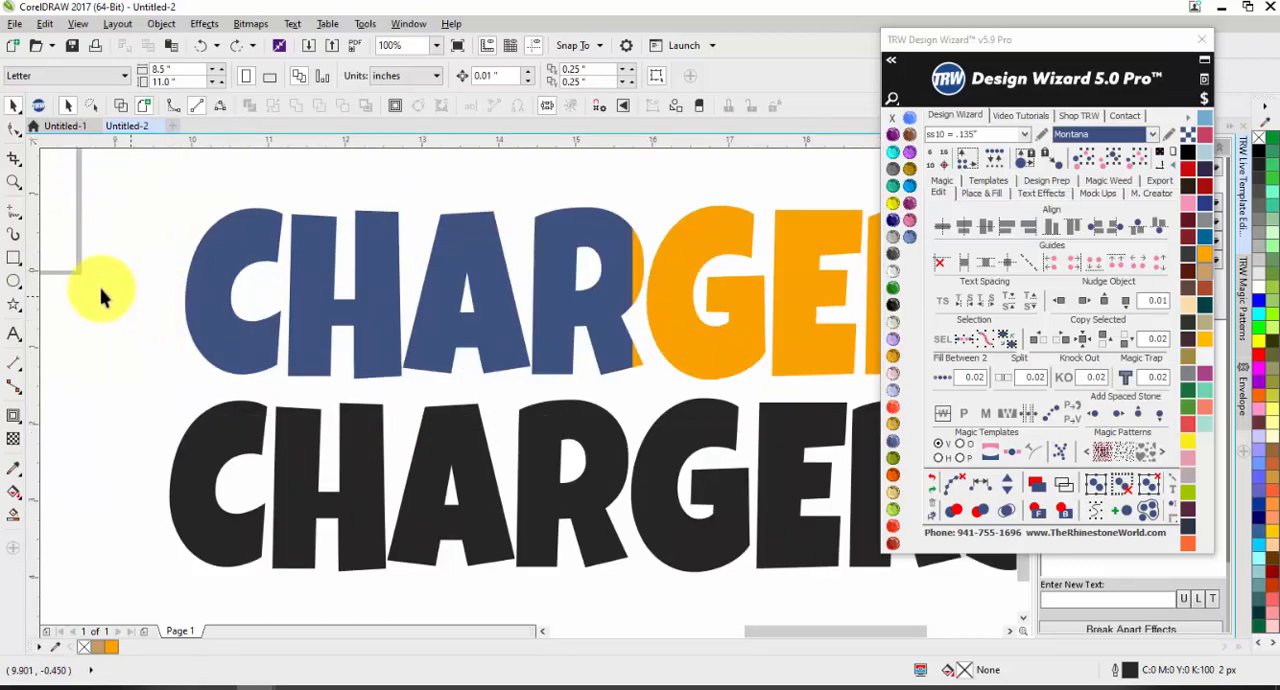
{"action": "scroll", "coordinate": [100, 290], "scroll_direction": "down", "scroll_amount": 2}
{"action": "scroll", "coordinate": [608, 290], "scroll_direction": "up", "scroll_amount": 2}
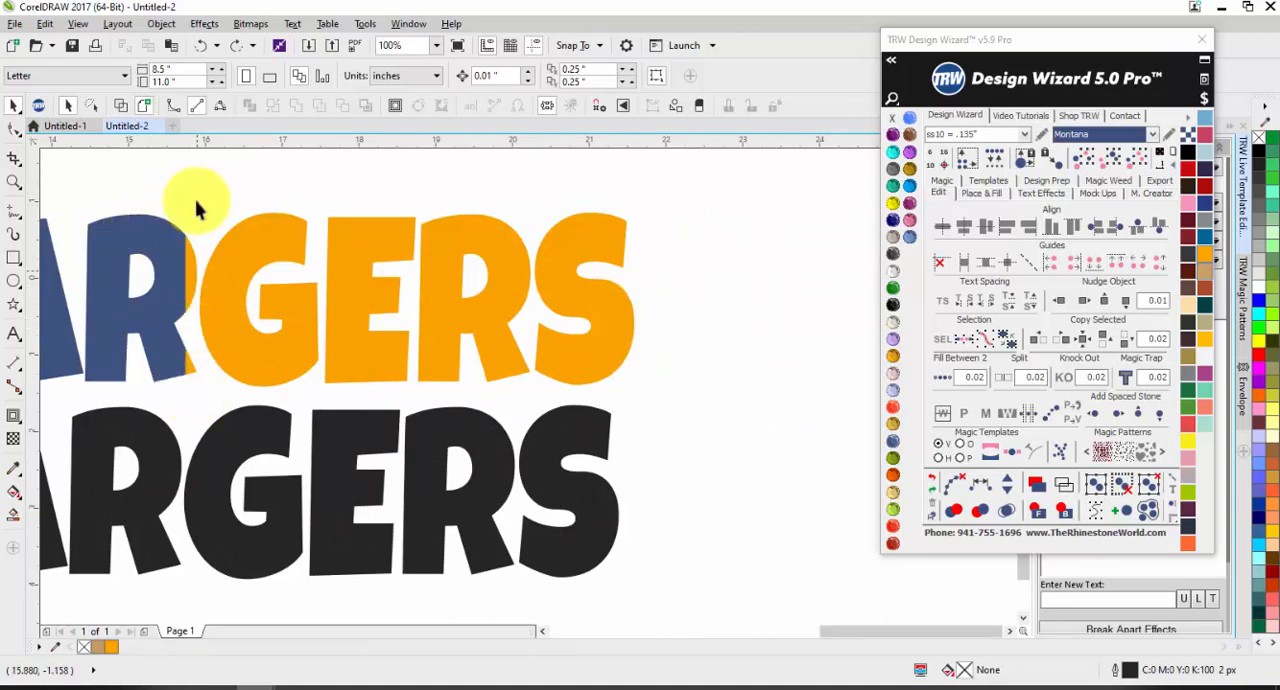
{"action": "scroll", "coordinate": [443, 394], "scroll_direction": "down", "scroll_amount": 2}
{"action": "scroll", "coordinate": [423, 386], "scroll_direction": "up", "scroll_amount": 1}
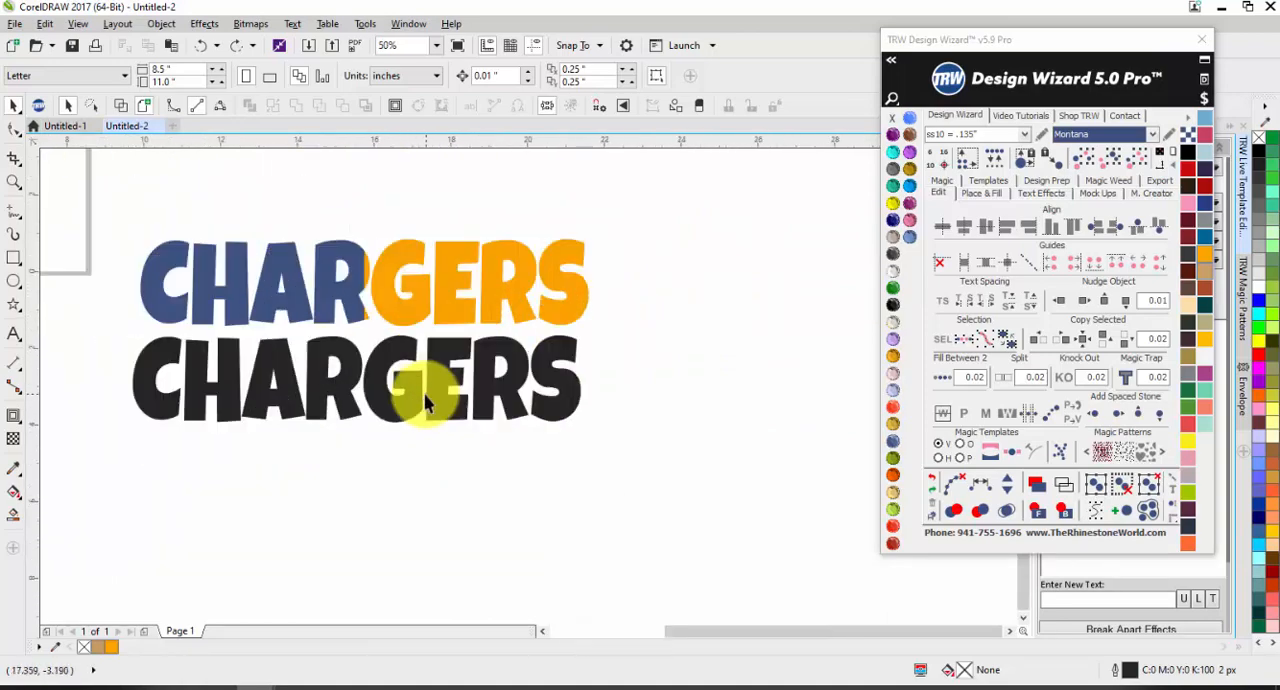
Step: Split the black CHARGERS live text horizontally into an upper and a lower half
{"action": "left_click", "coordinate": [423, 388]}
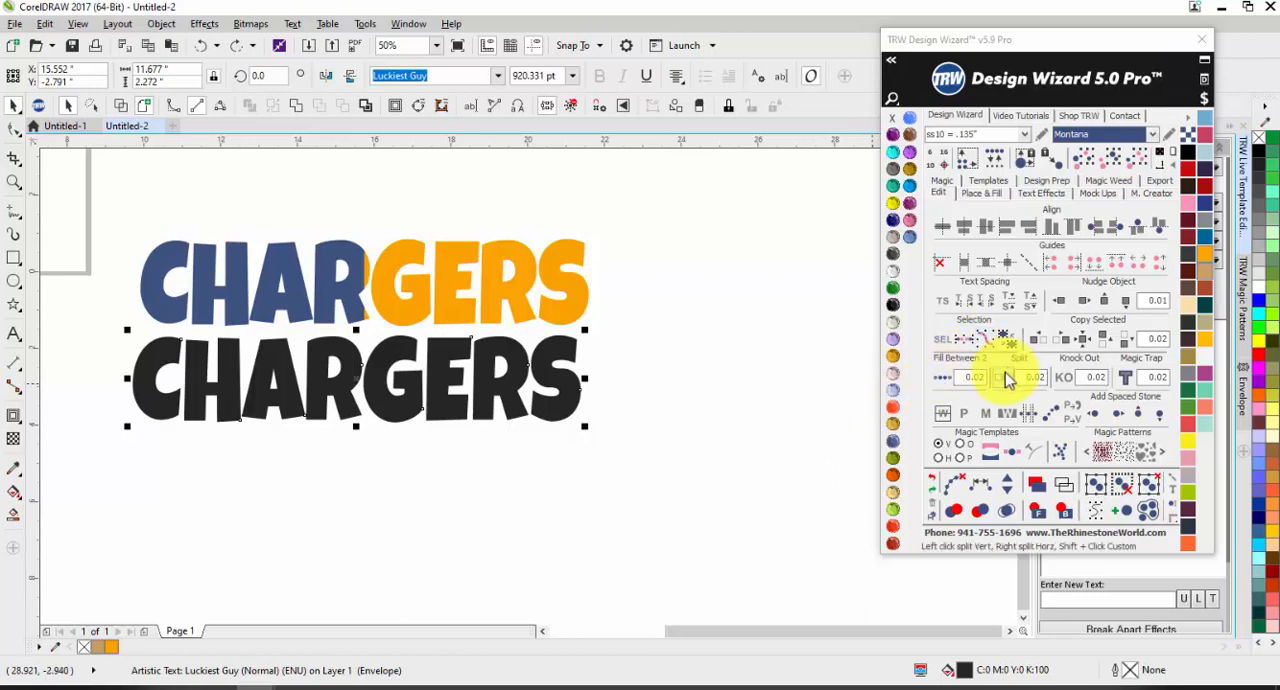
{"action": "left_click", "coordinate": [261, 534]}
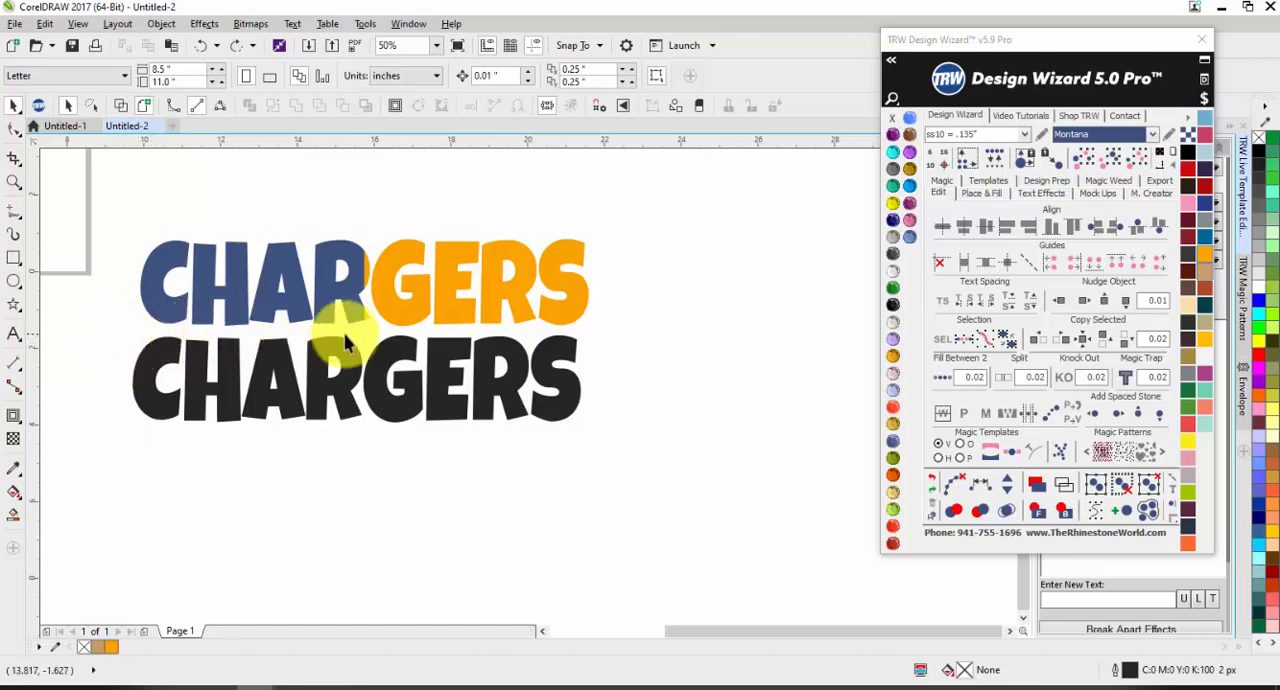
{"action": "left_click", "coordinate": [564, 413]}
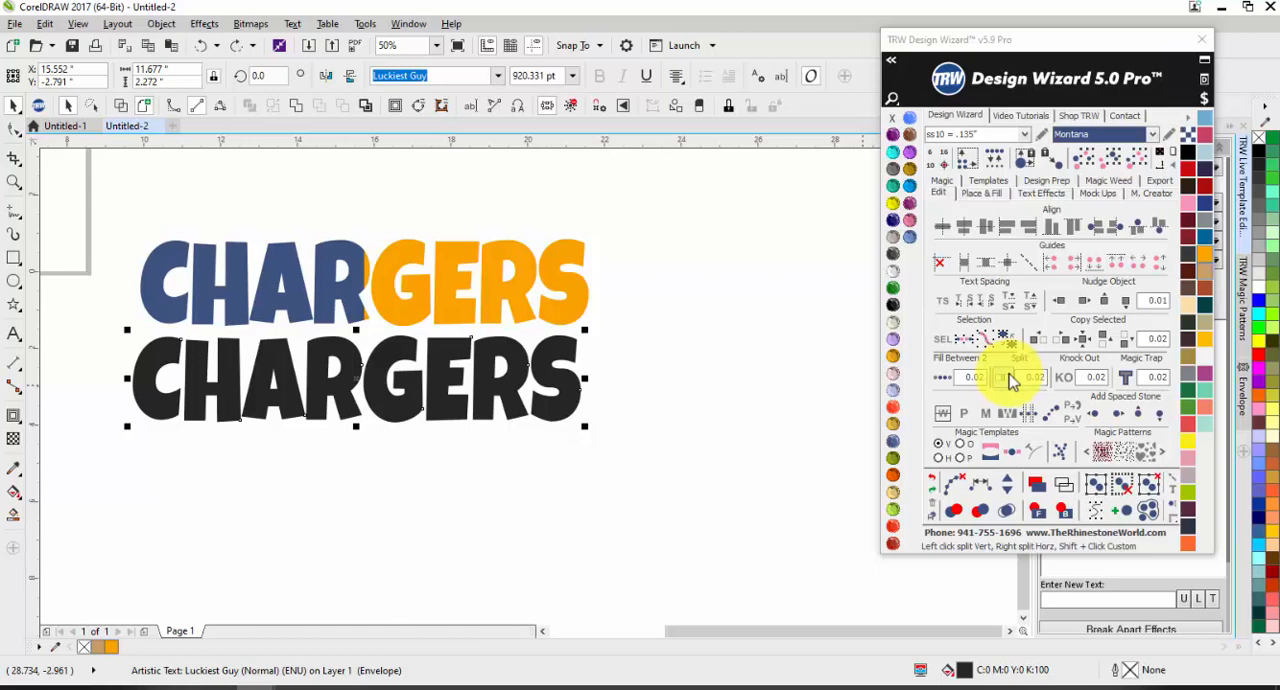
{"action": "left_click", "coordinate": [1010, 380]}
Step: Colour the upper half of the split lower CHARGERS navy (#273C7D) and its lower half orange (#FAA400)
{"action": "left_click", "coordinate": [385, 360]}
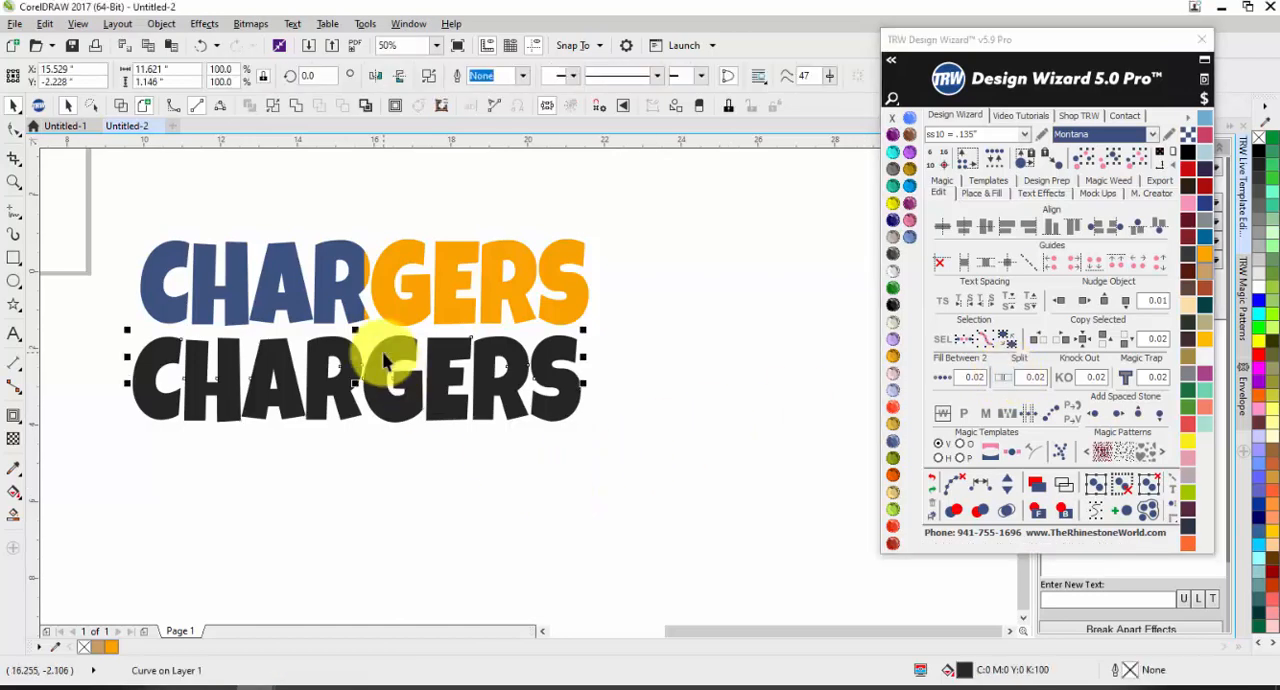
{"action": "left_click", "coordinate": [1205, 203]}
{"action": "left_click", "coordinate": [434, 409]}
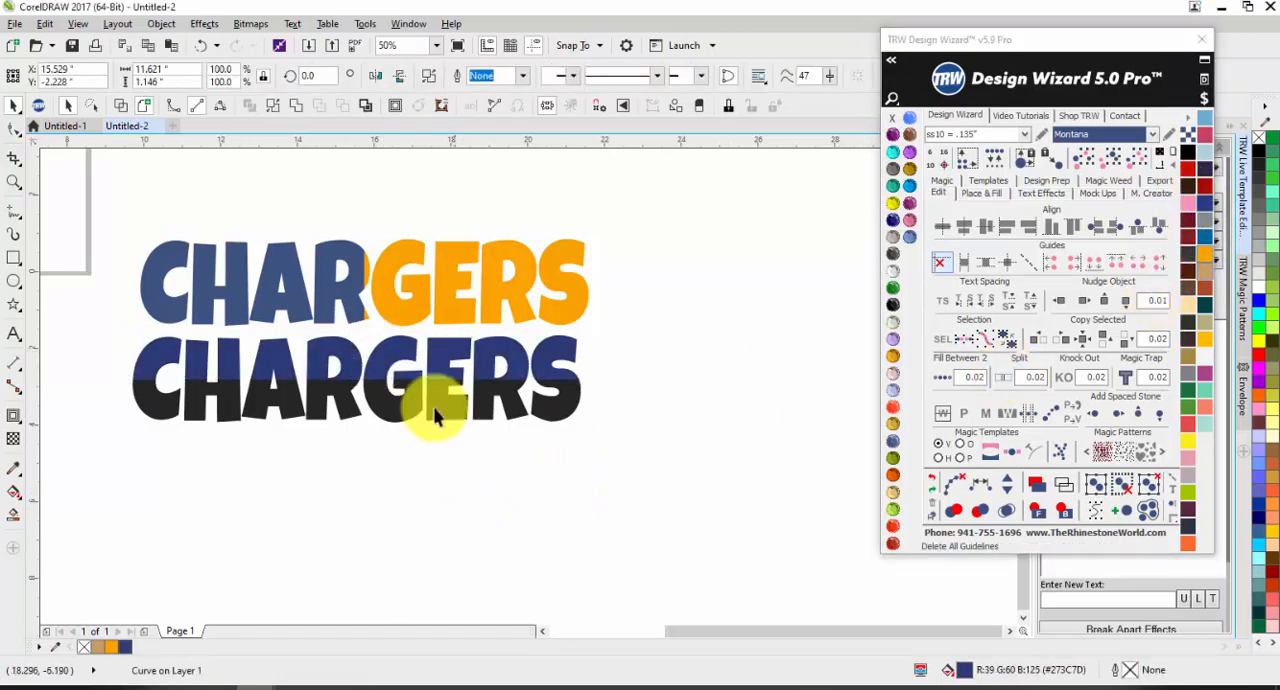
{"action": "left_click", "coordinate": [906, 370]}
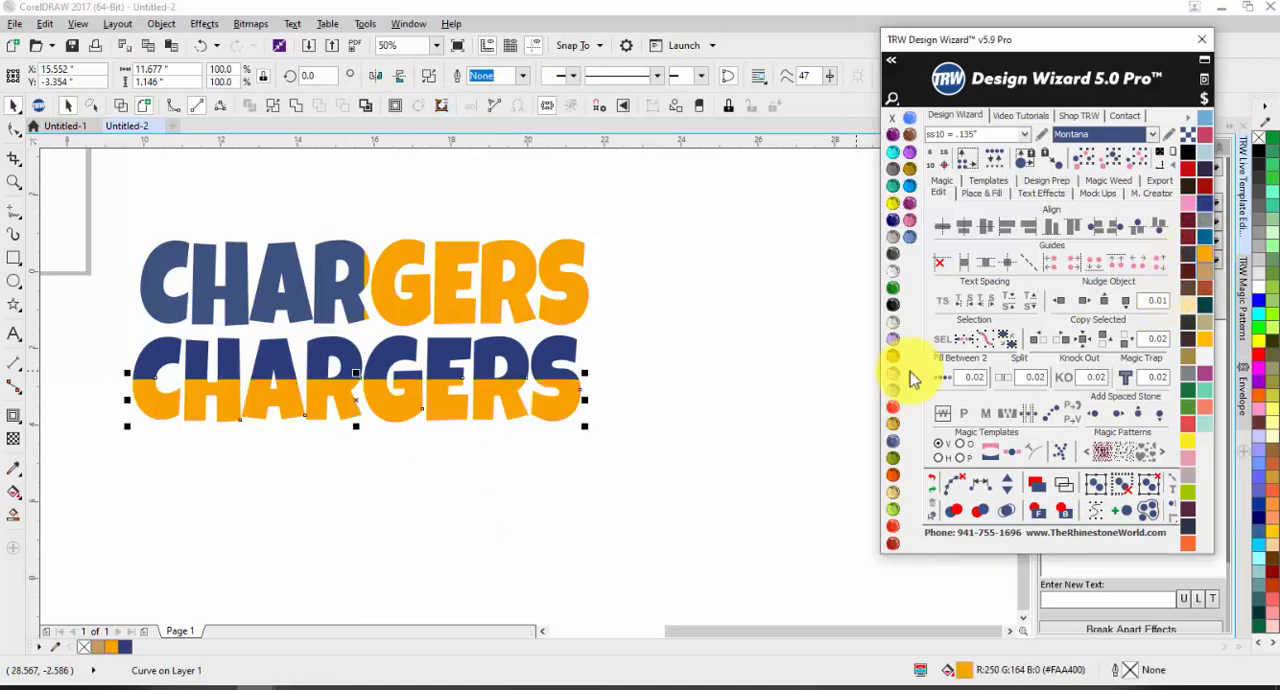
{"action": "left_click", "coordinate": [657, 426]}
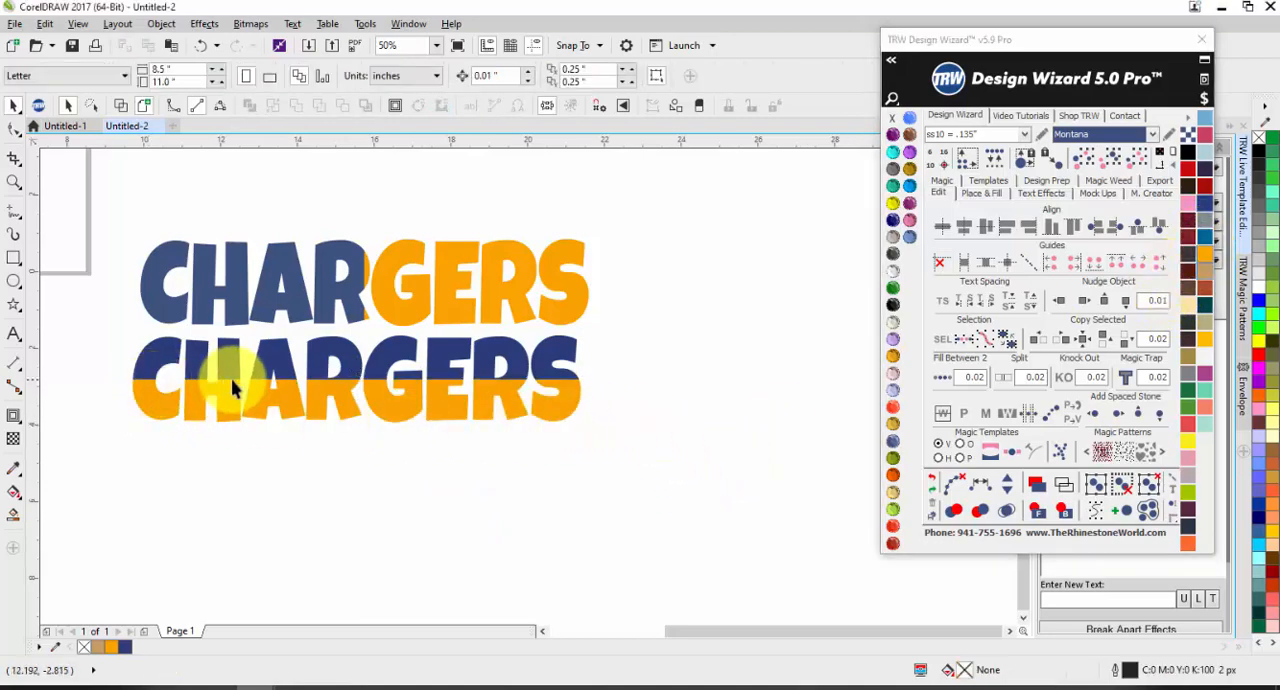
Step: Examine the nodes of the orange half along the horizontal split, checking how it overlaps the navy half around the G
{"action": "scroll", "coordinate": [333, 385], "scroll_direction": "up", "scroll_amount": 2}
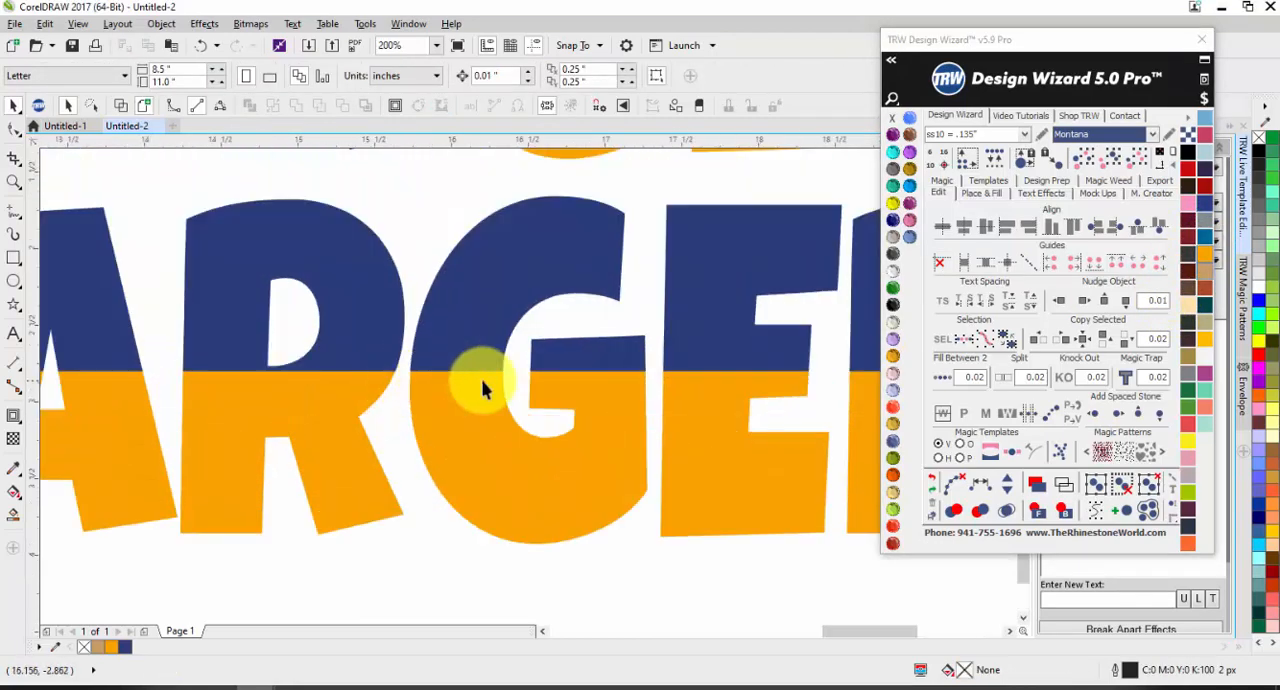
{"action": "double_click", "coordinate": [481, 379]}
{"action": "scroll", "coordinate": [470, 378], "scroll_direction": "up", "scroll_amount": 2}
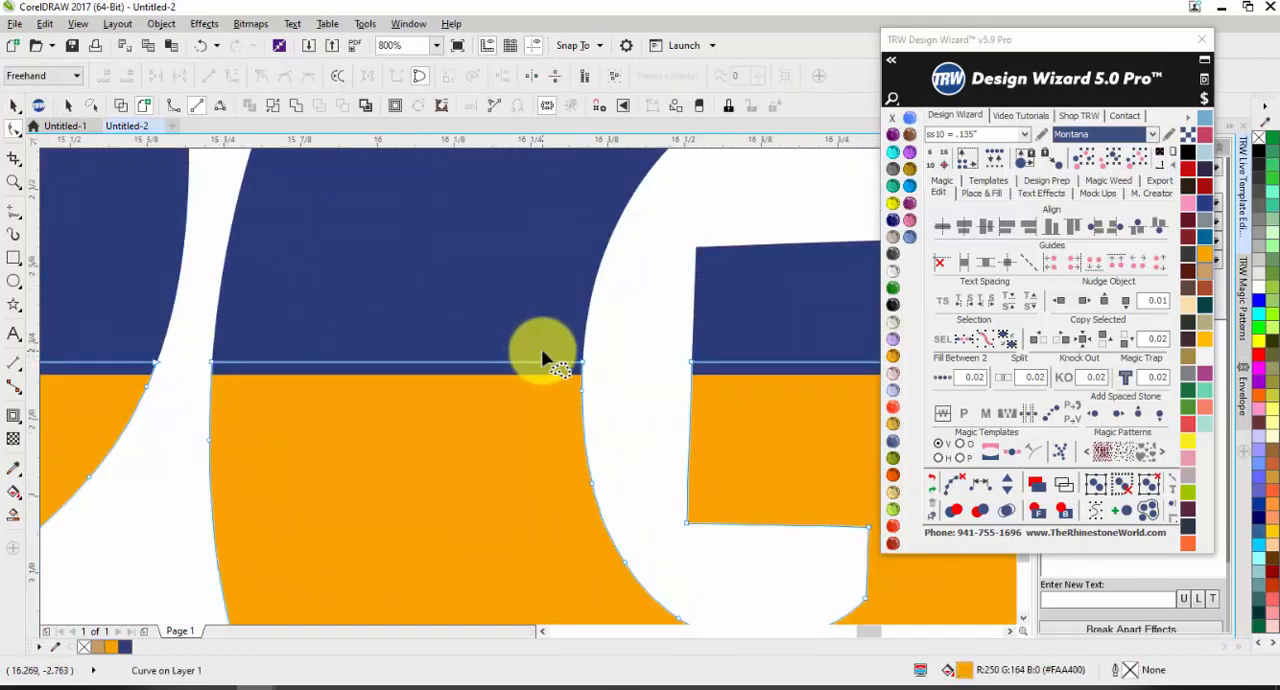
{"action": "scroll", "coordinate": [541, 355], "scroll_direction": "down", "scroll_amount": 2}
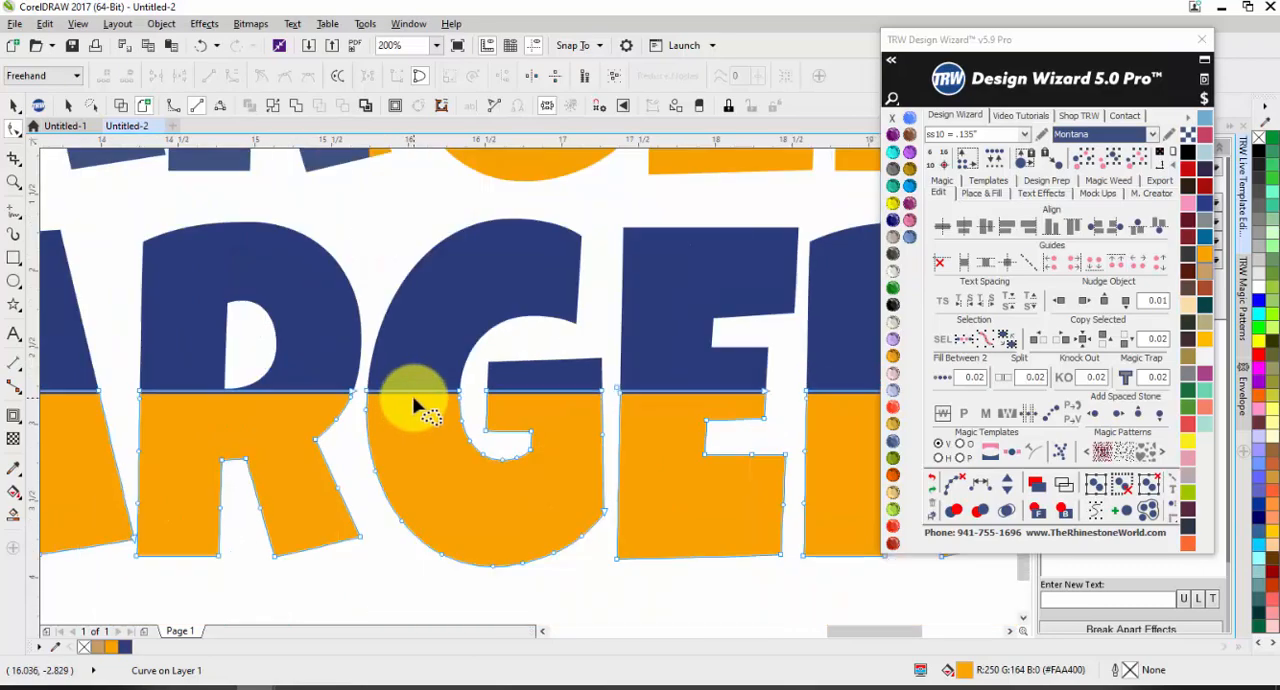
{"action": "scroll", "coordinate": [413, 402], "scroll_direction": "up", "scroll_amount": 2}
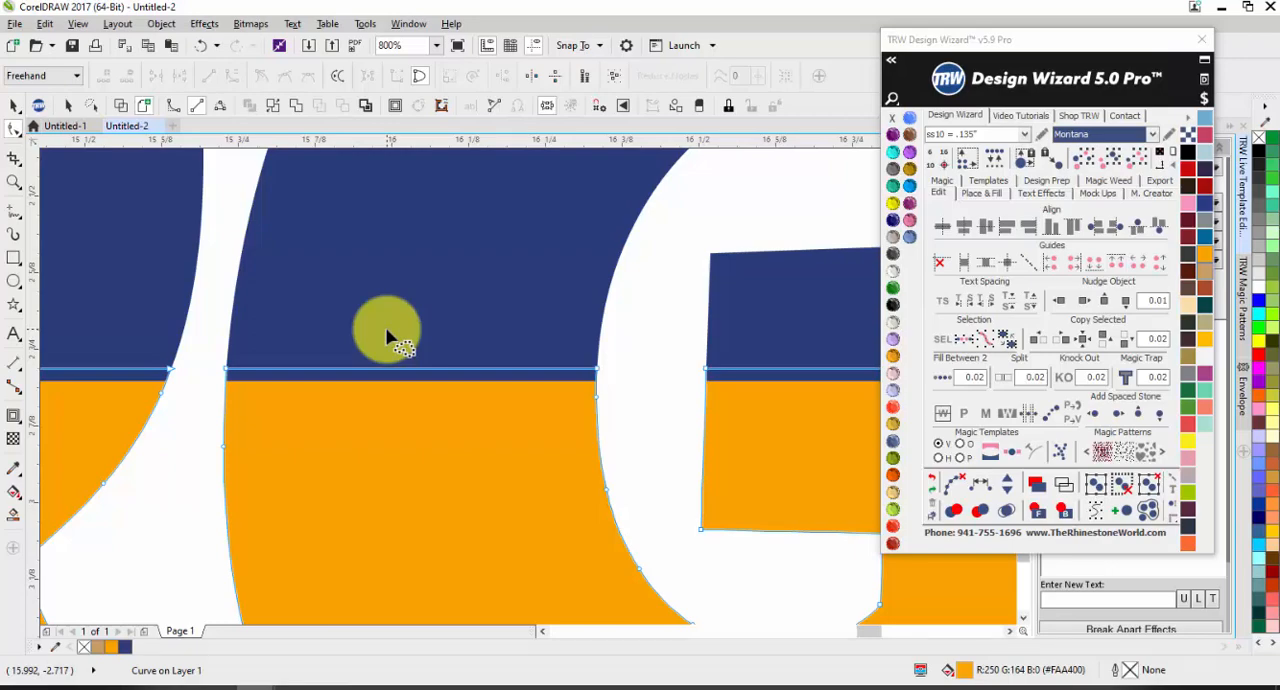
{"action": "key", "text": "space"}
{"action": "scroll", "coordinate": [295, 348], "scroll_direction": "down", "scroll_amount": 4}
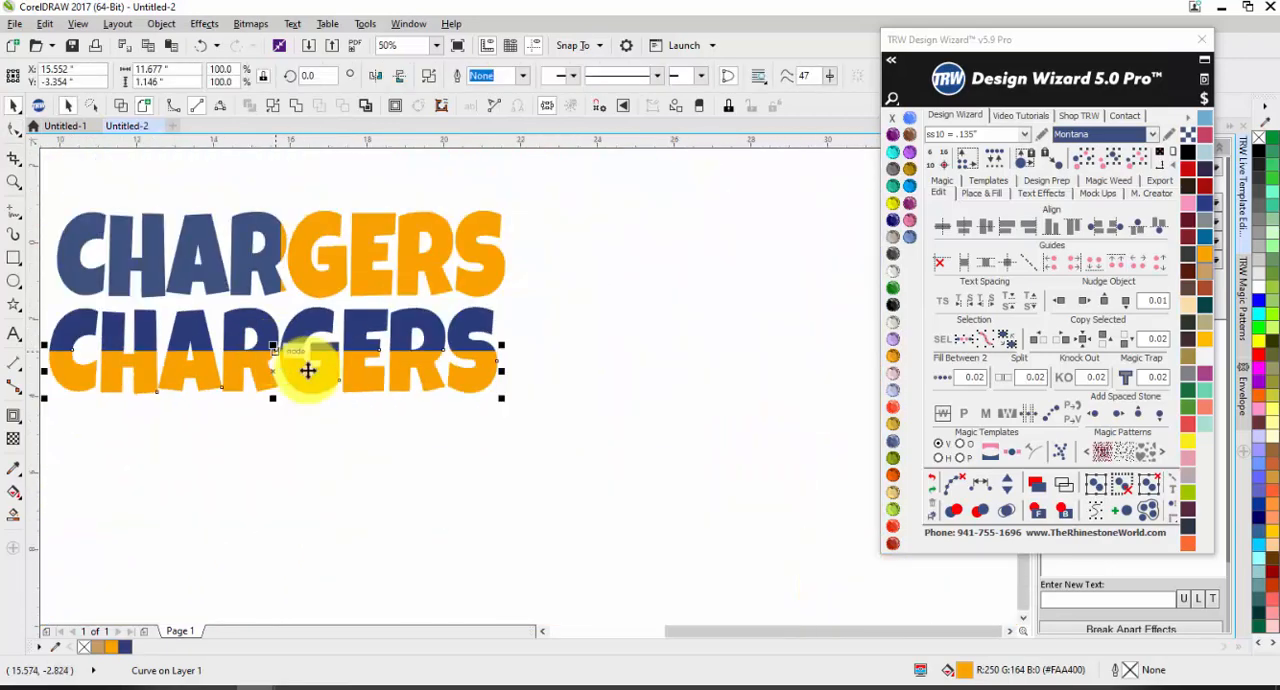
{"action": "left_click", "coordinate": [396, 488]}
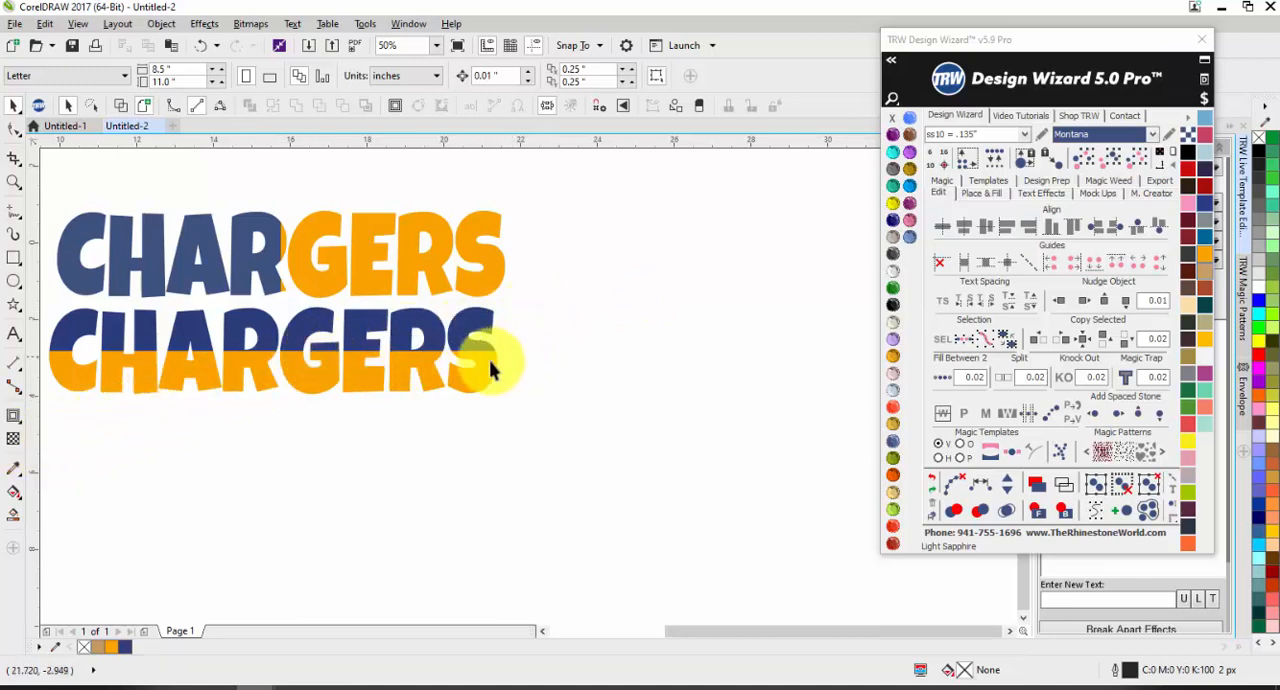
Step: Weld both halves of the lower CHARGERS into one Sapphire curve and move it down and right, clear of the two-colour word
{"action": "left_click", "coordinate": [395, 362]}
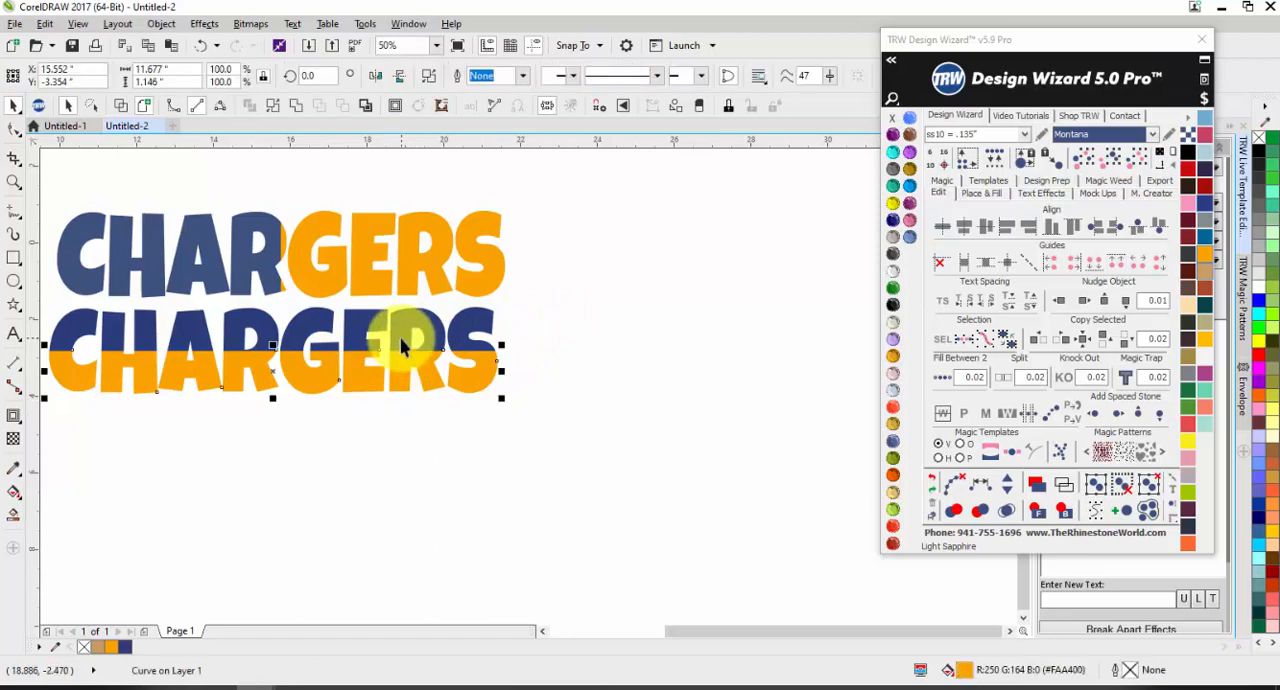
{"action": "left_click", "coordinate": [913, 119]}
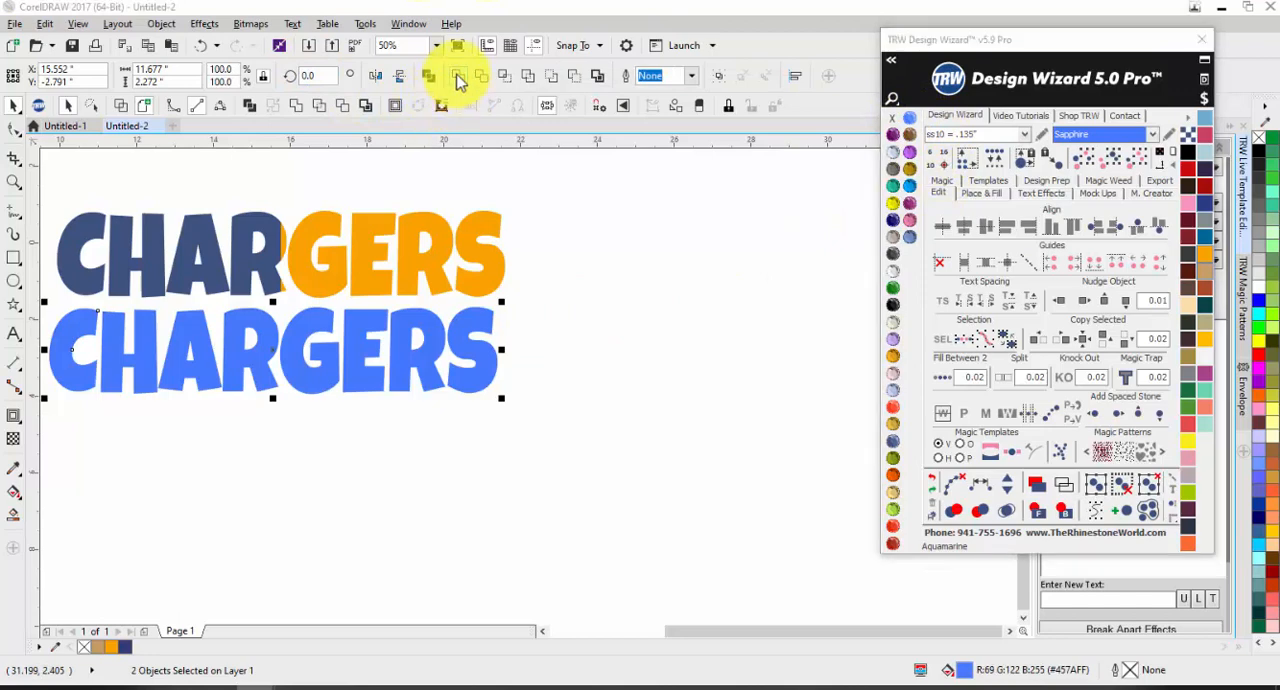
{"action": "left_click", "coordinate": [210, 374]}
{"action": "left_click_drag", "start_coordinate": [210, 374], "coordinate": [421, 431]}
{"action": "left_click", "coordinate": [294, 531]}
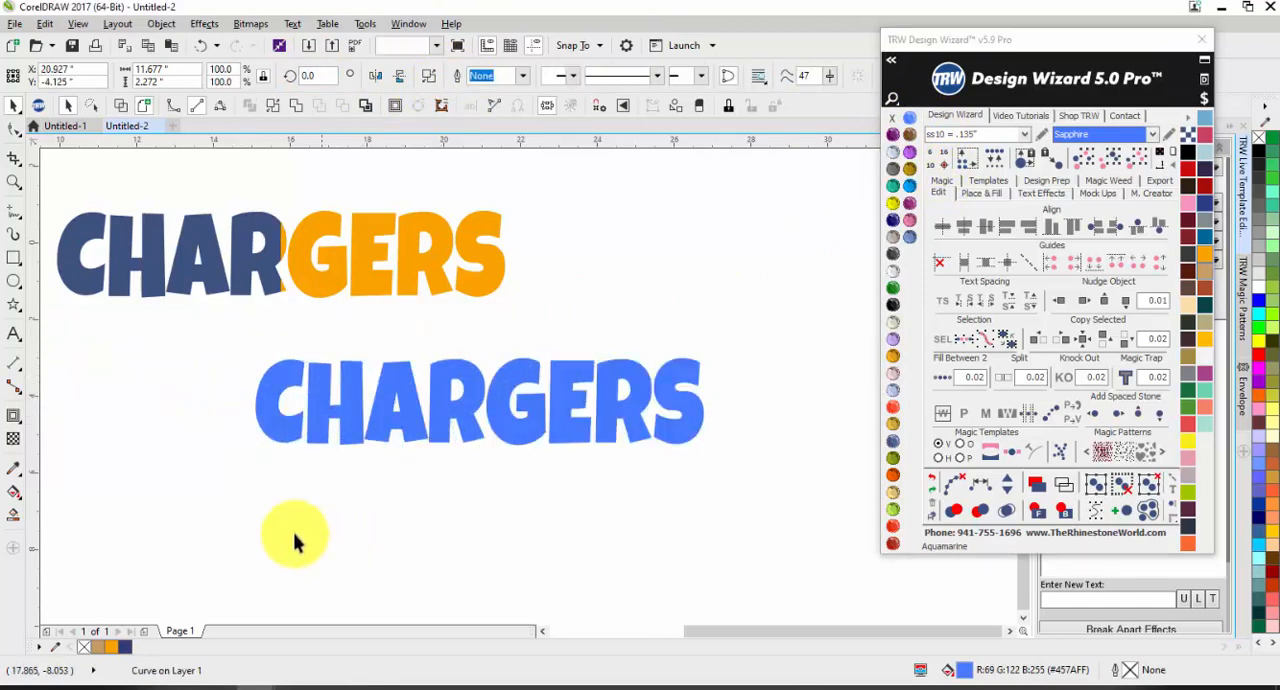
Step: Draw a freehand line through the blue CHARGERS, about 16.5 inches long and rising about 12 degrees, with a short hooked tail past the S
{"action": "left_click", "coordinate": [14, 212]}
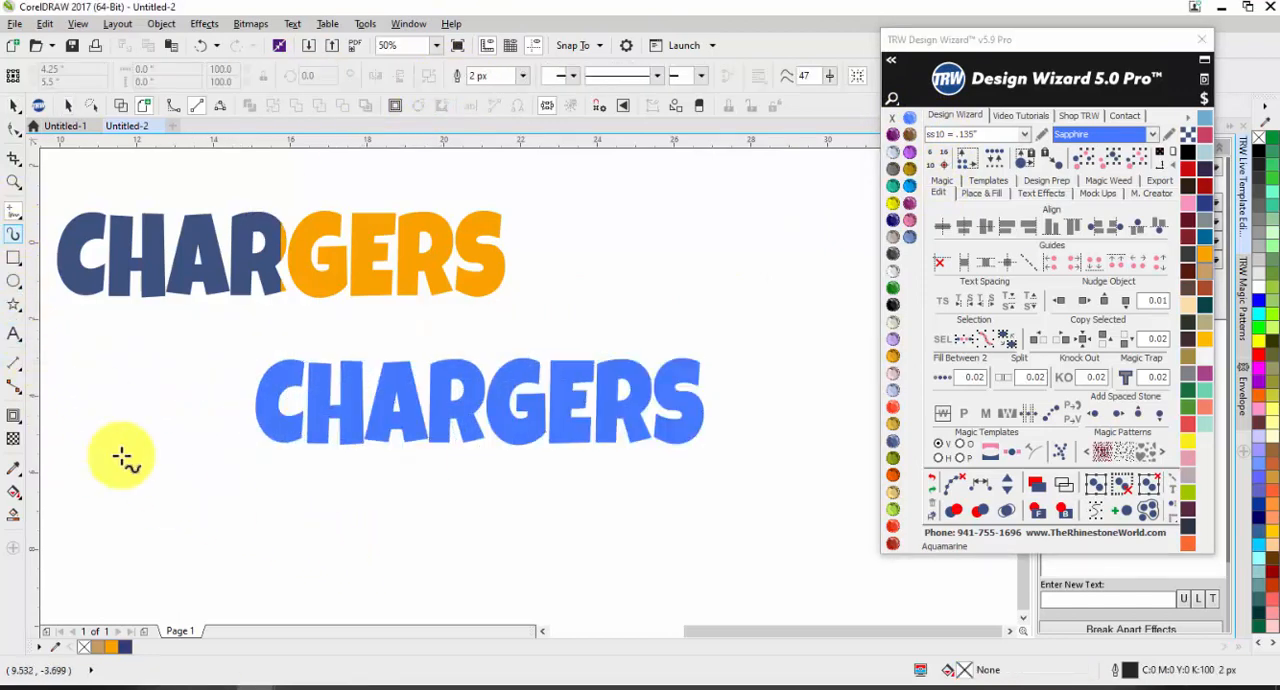
{"action": "left_click", "coordinate": [181, 472]}
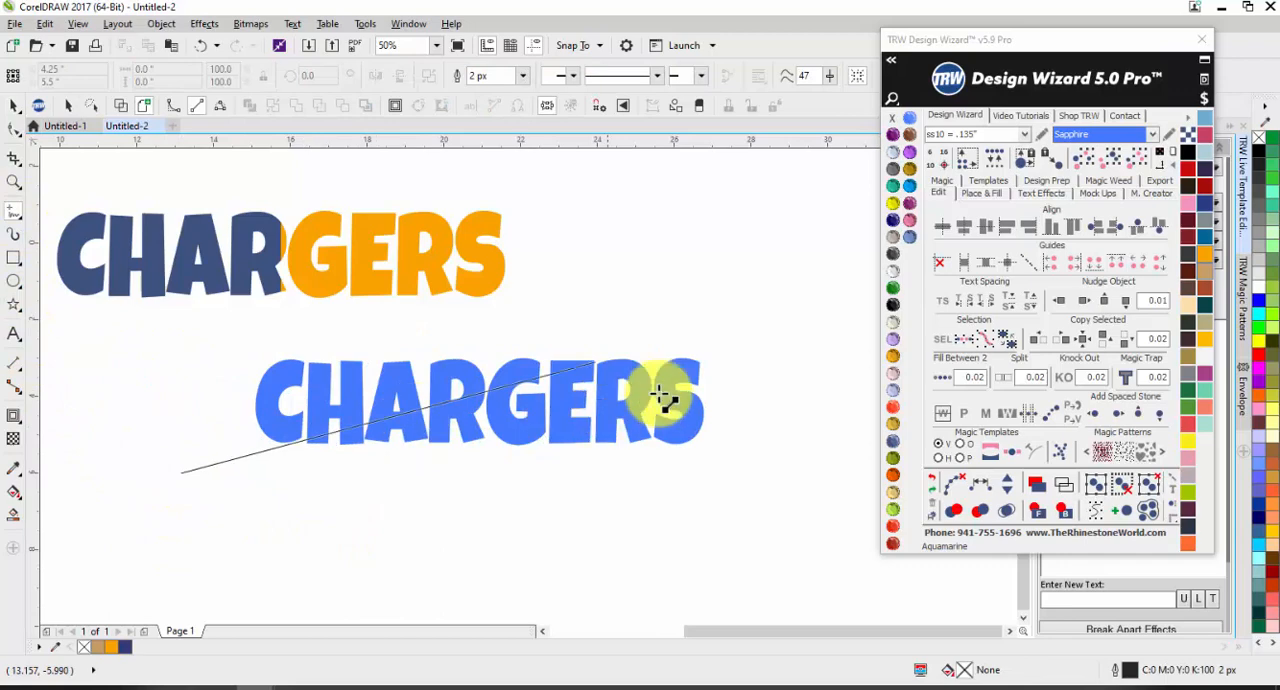
{"action": "left_click", "coordinate": [800, 345]}
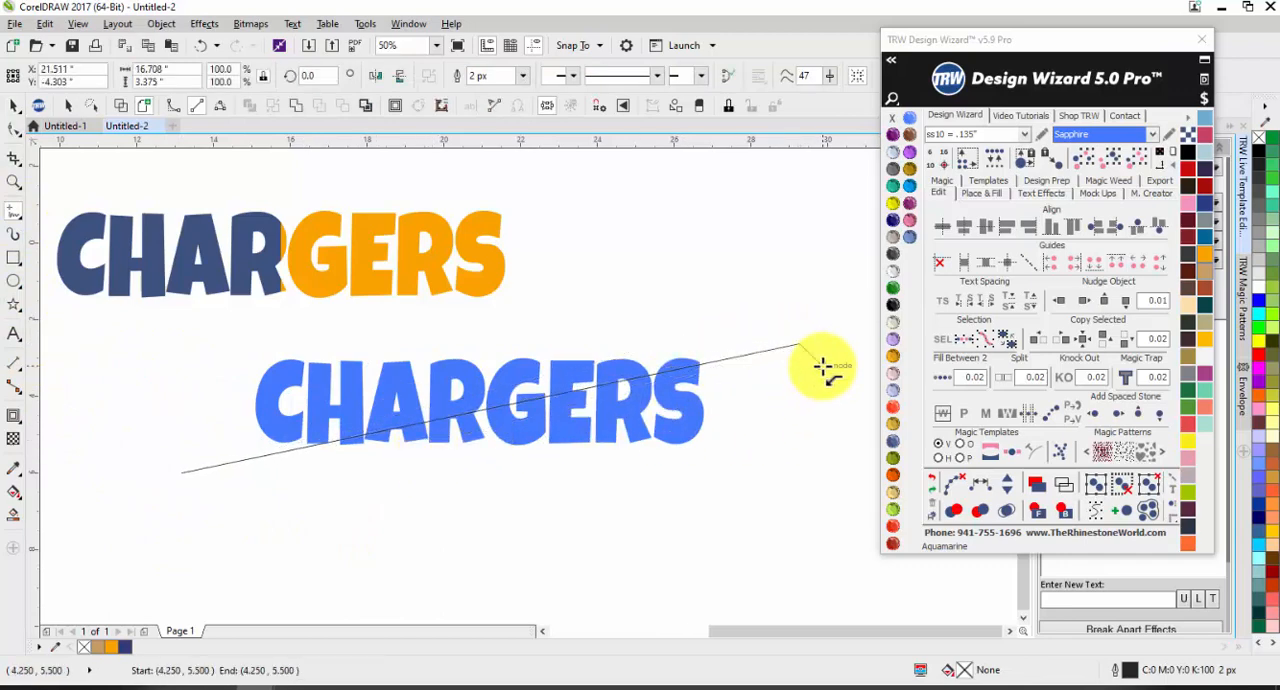
{"action": "double_click", "coordinate": [848, 407]}
{"action": "left_click", "coordinate": [803, 403]}
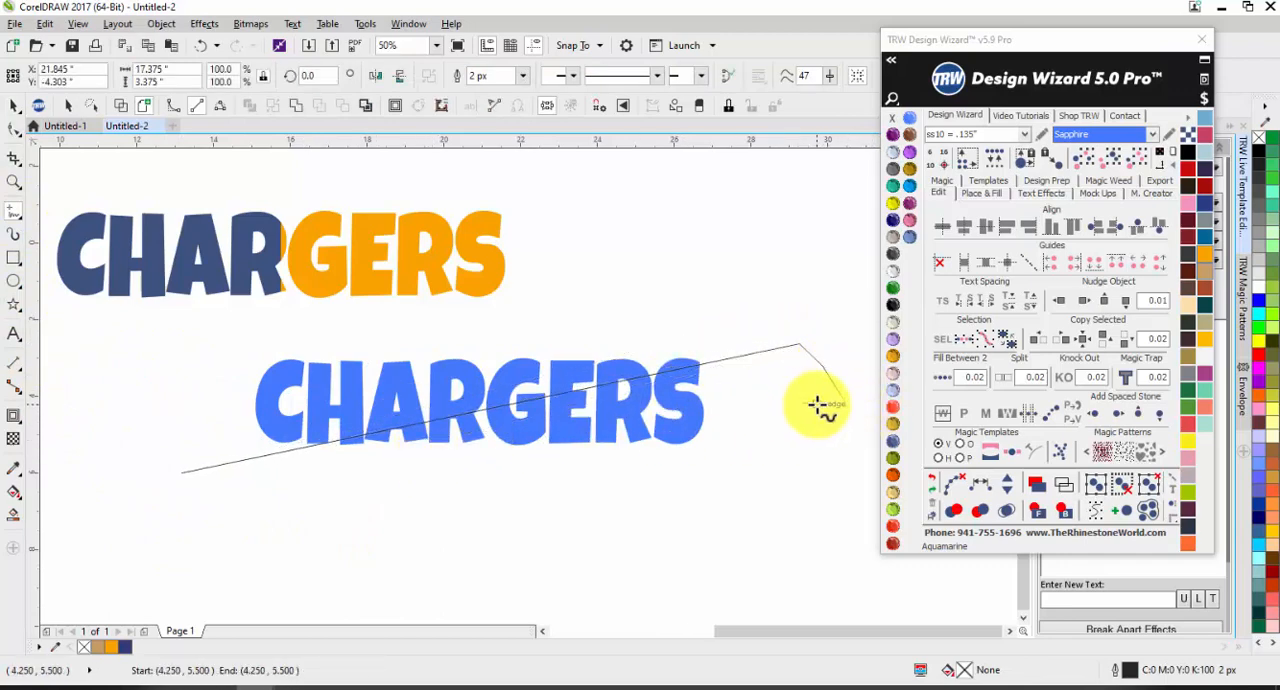
{"action": "key", "text": "Escape"}
{"action": "key", "text": "space"}
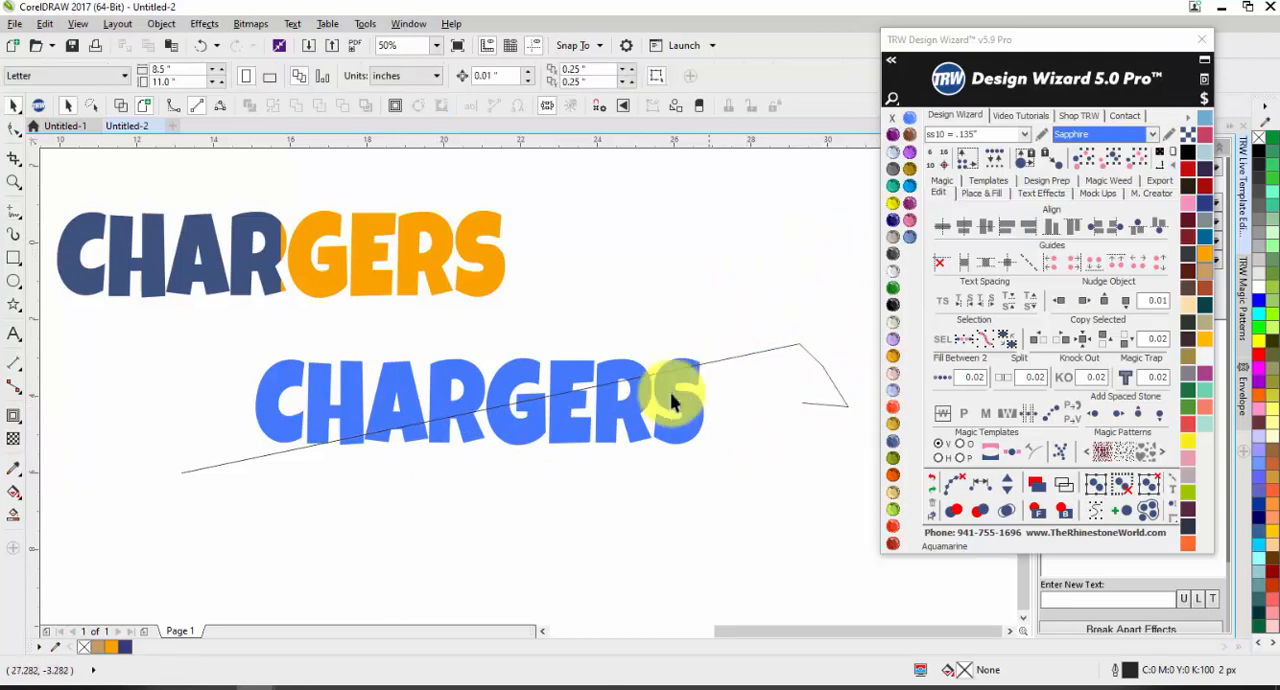
Step: Try rotating the blue CHARGERS by 10 degrees, and undo the rotation
{"action": "left_click", "coordinate": [439, 384]}
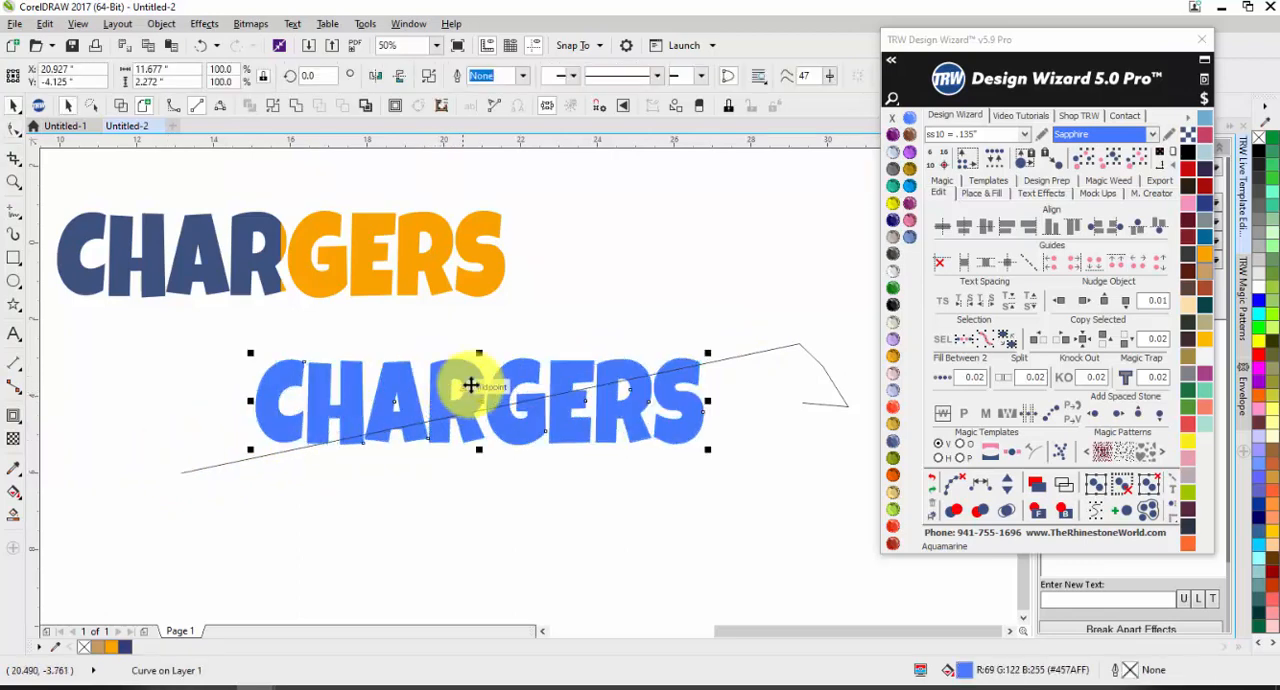
{"action": "left_click", "coordinate": [314, 76]}
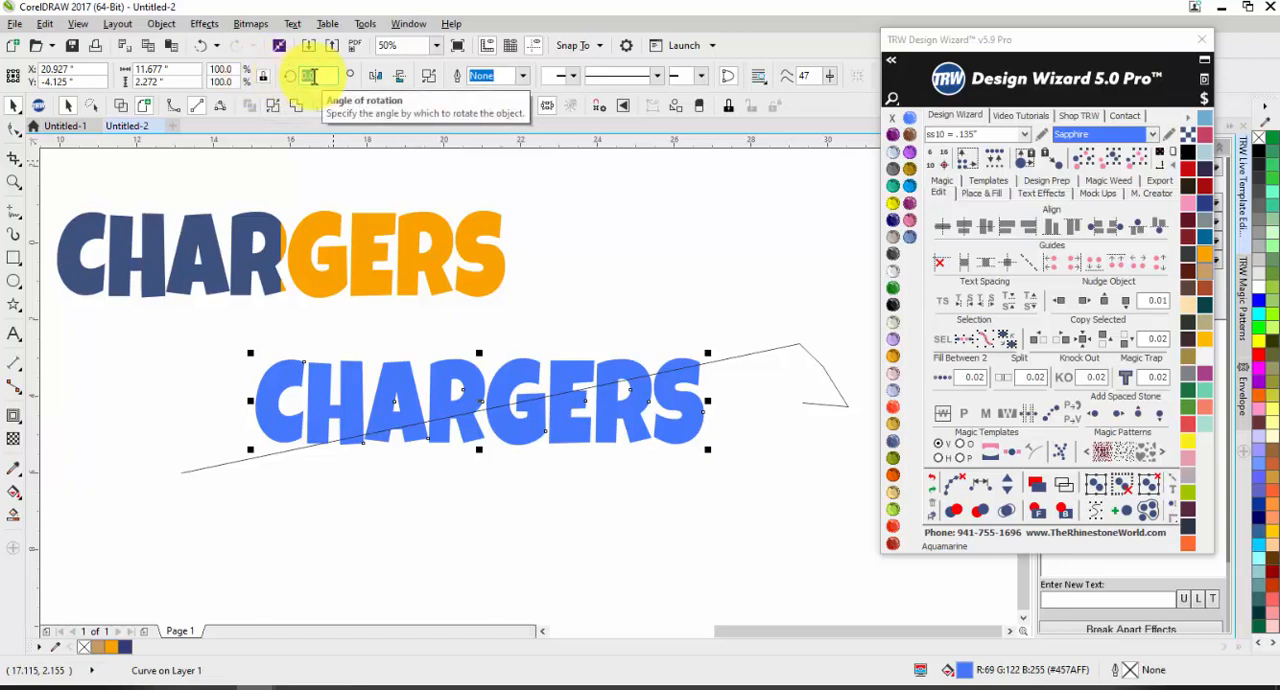
{"action": "type", "text": "10"}
{"action": "key", "text": "Return"}
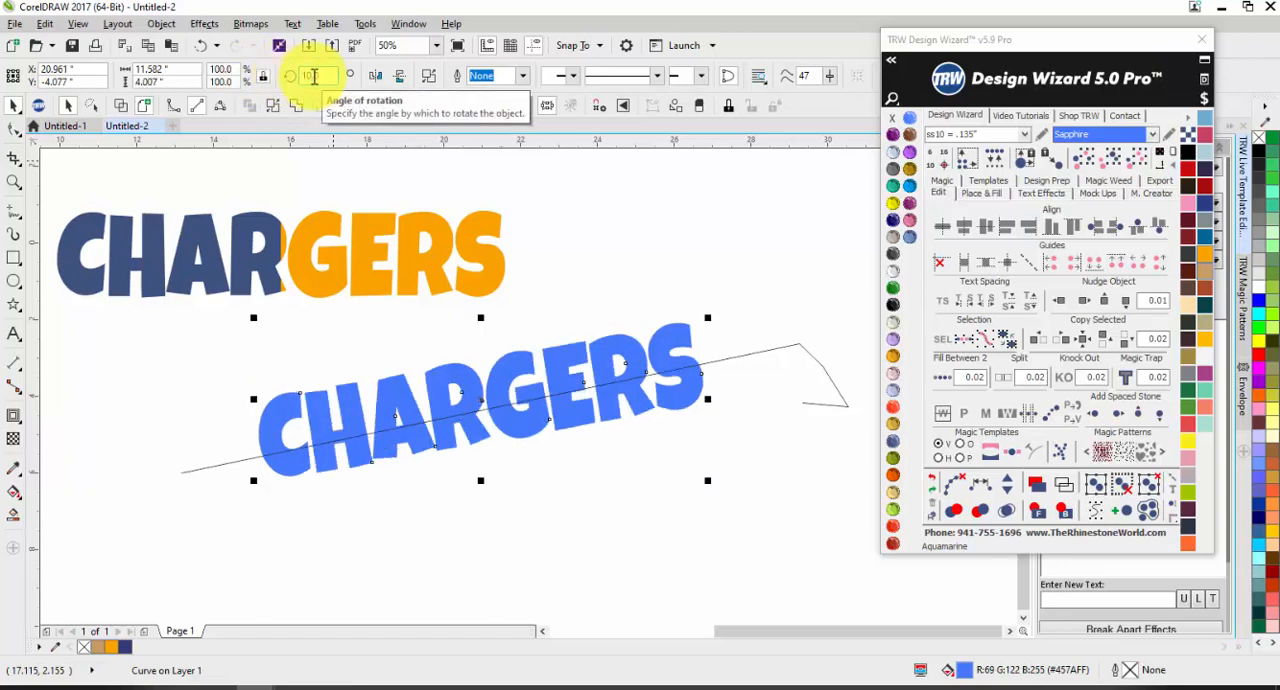
{"action": "left_click", "coordinate": [645, 280]}
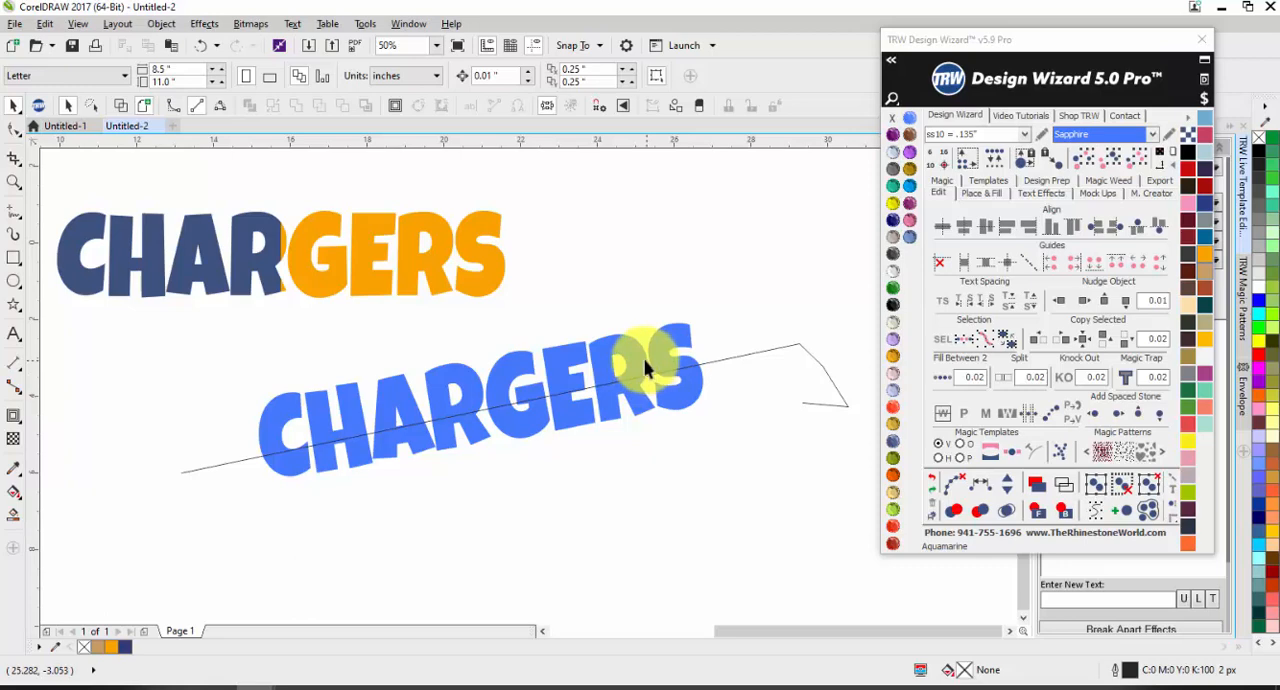
{"action": "key", "text": "ctrl+z"}
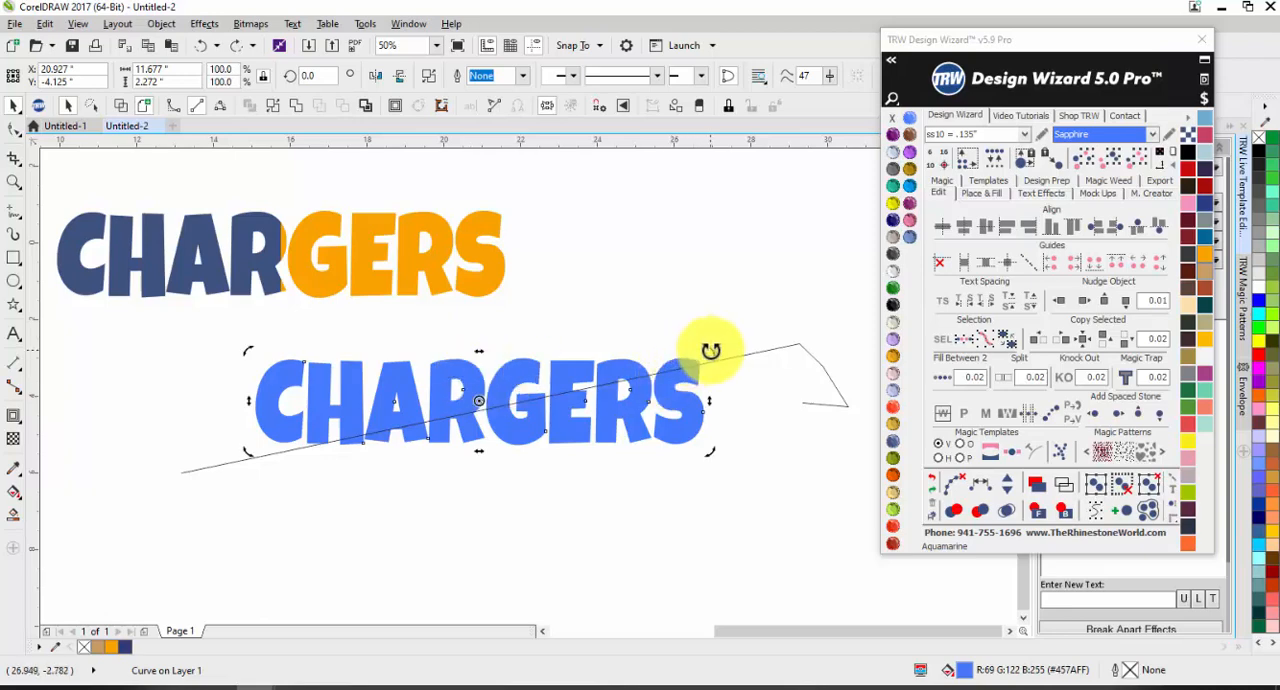
Step: Rotate the blue CHARGERS by eye to about 9.4 degrees so it follows the slanted line
{"action": "left_click_drag", "start_coordinate": [709, 350], "coordinate": [692, 320]}
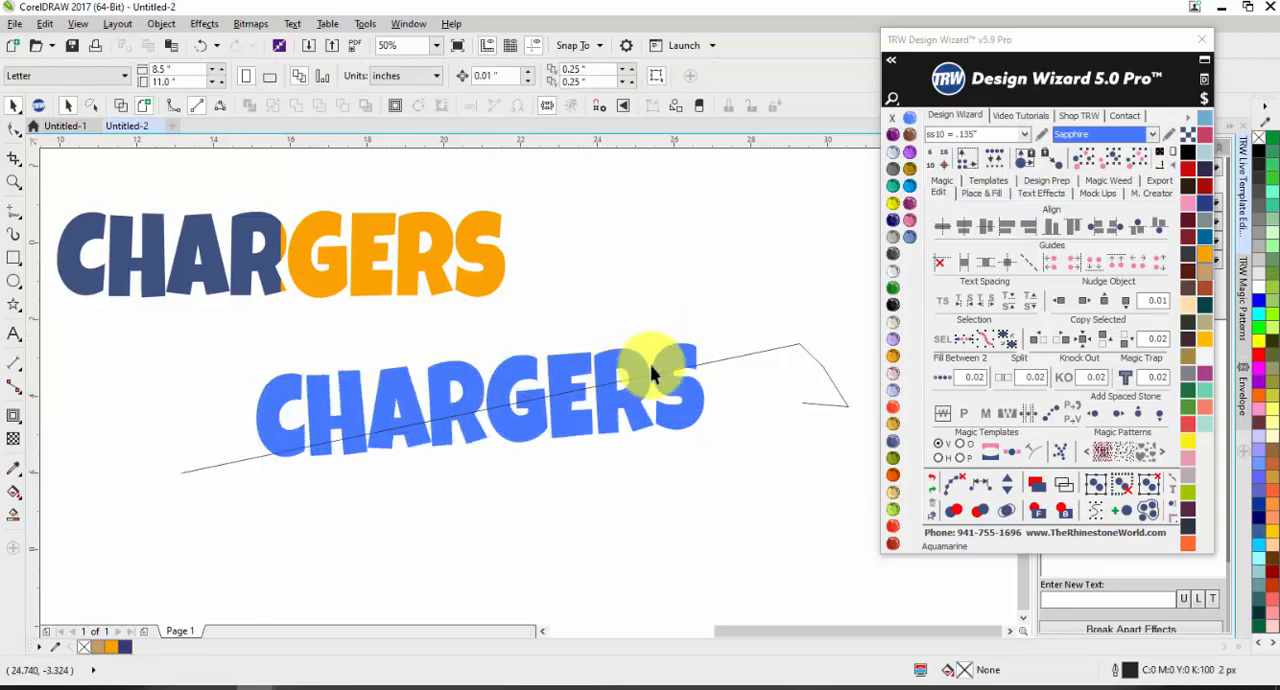
{"action": "left_click_drag", "start_coordinate": [711, 337], "coordinate": [706, 316]}
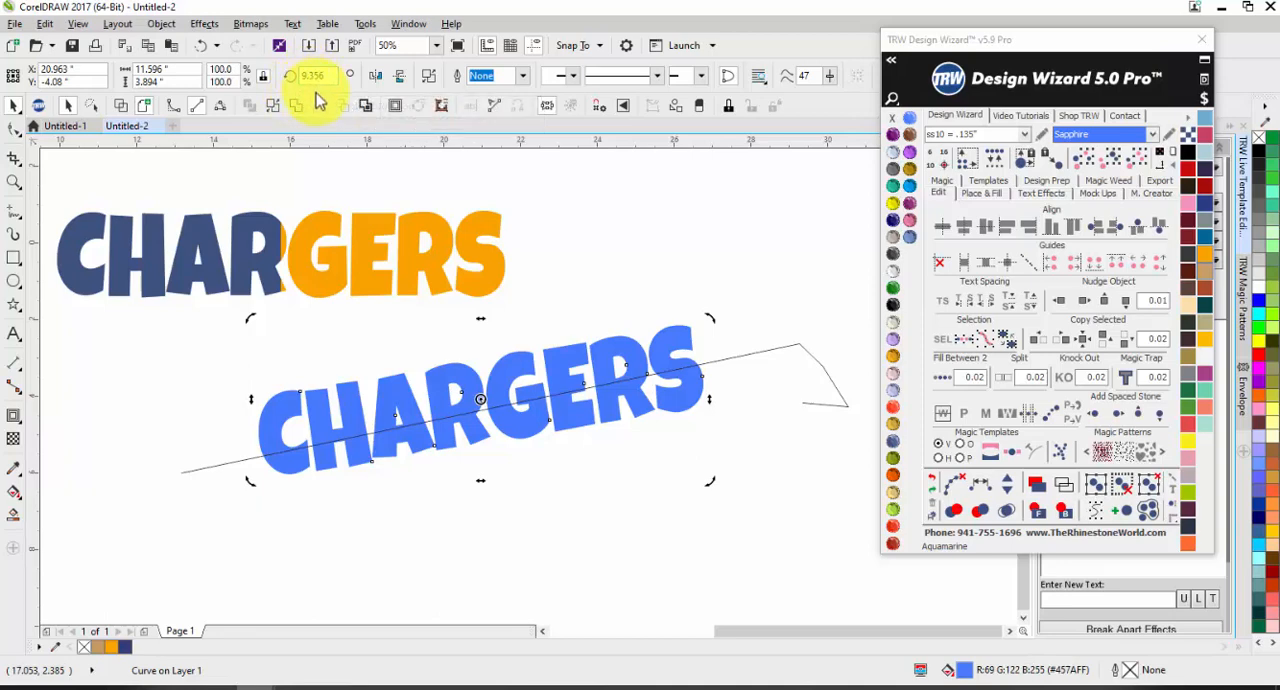
{"action": "left_click", "coordinate": [78, 336]}
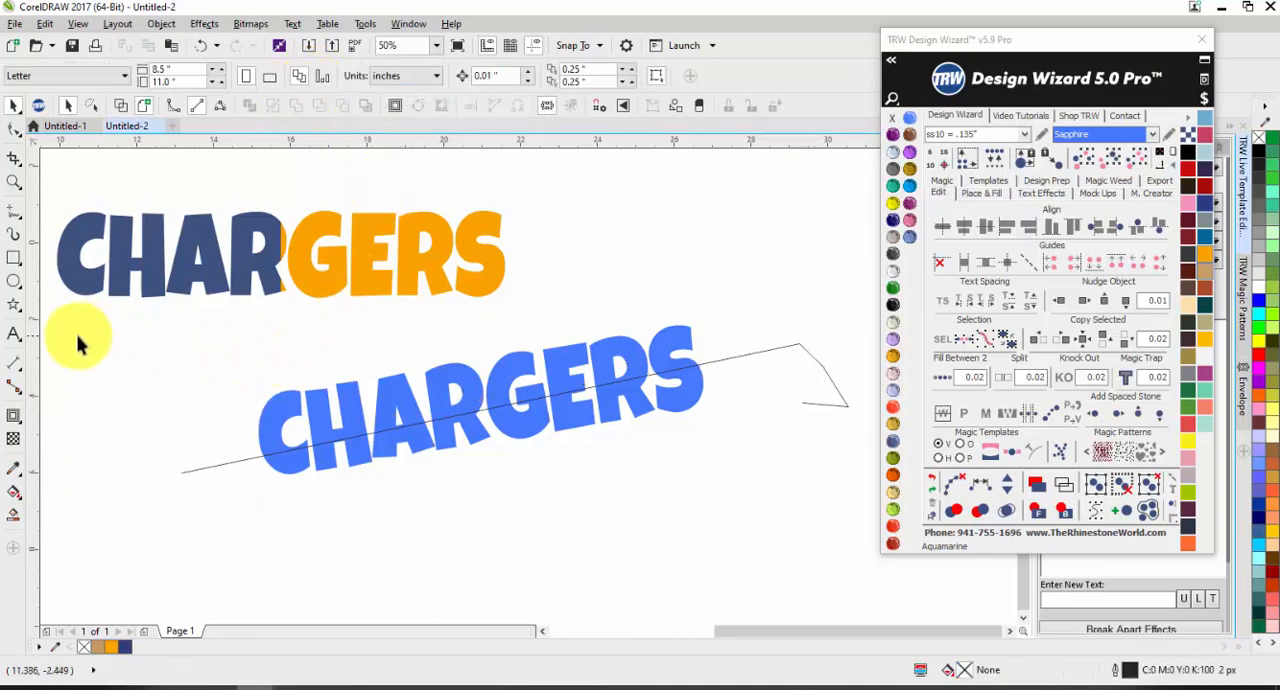
Step: Set the rotation angle of the blue CHARGERS to exactly 10 degrees
{"action": "left_click_drag", "start_coordinate": [68, 318], "coordinate": [566, 196]}
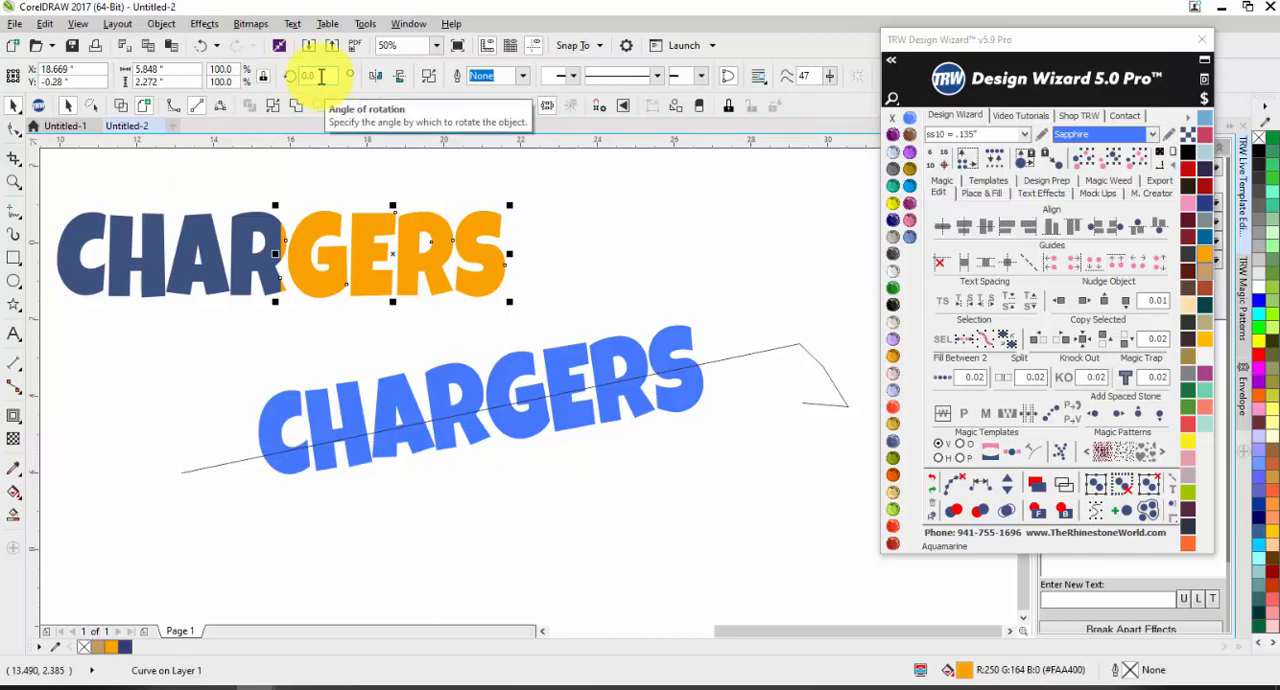
{"action": "left_click", "coordinate": [400, 400]}
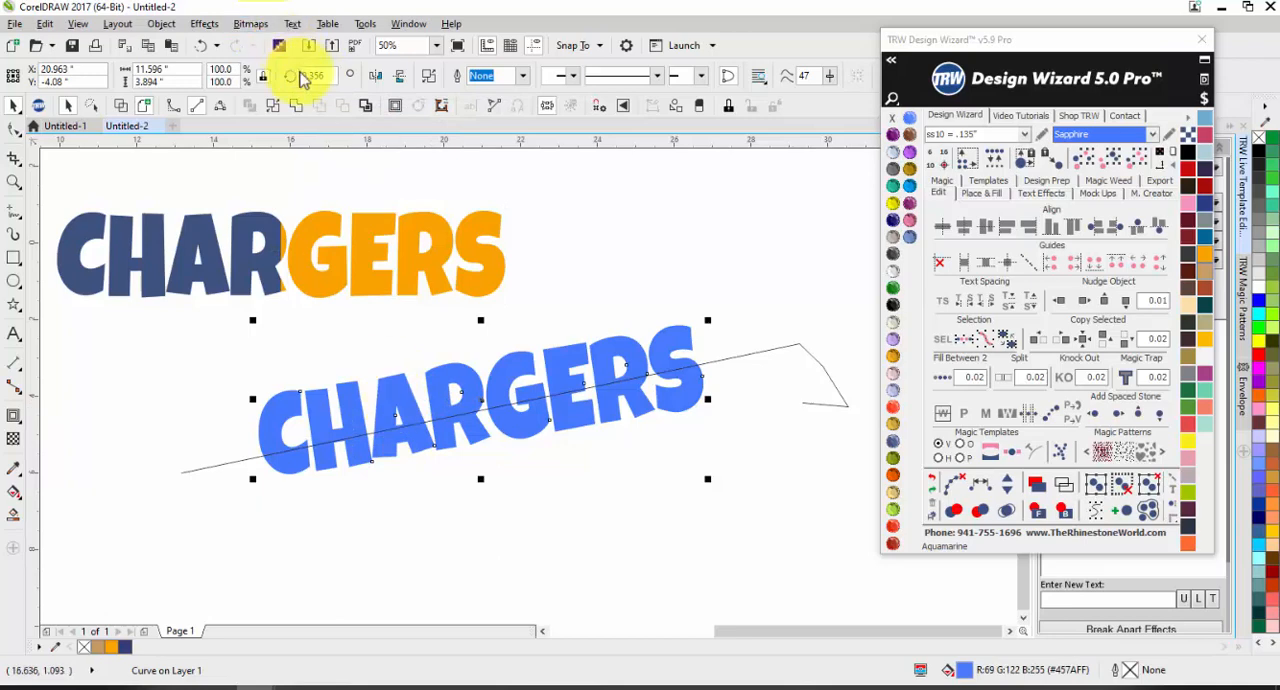
{"action": "left_click", "coordinate": [289, 75]}
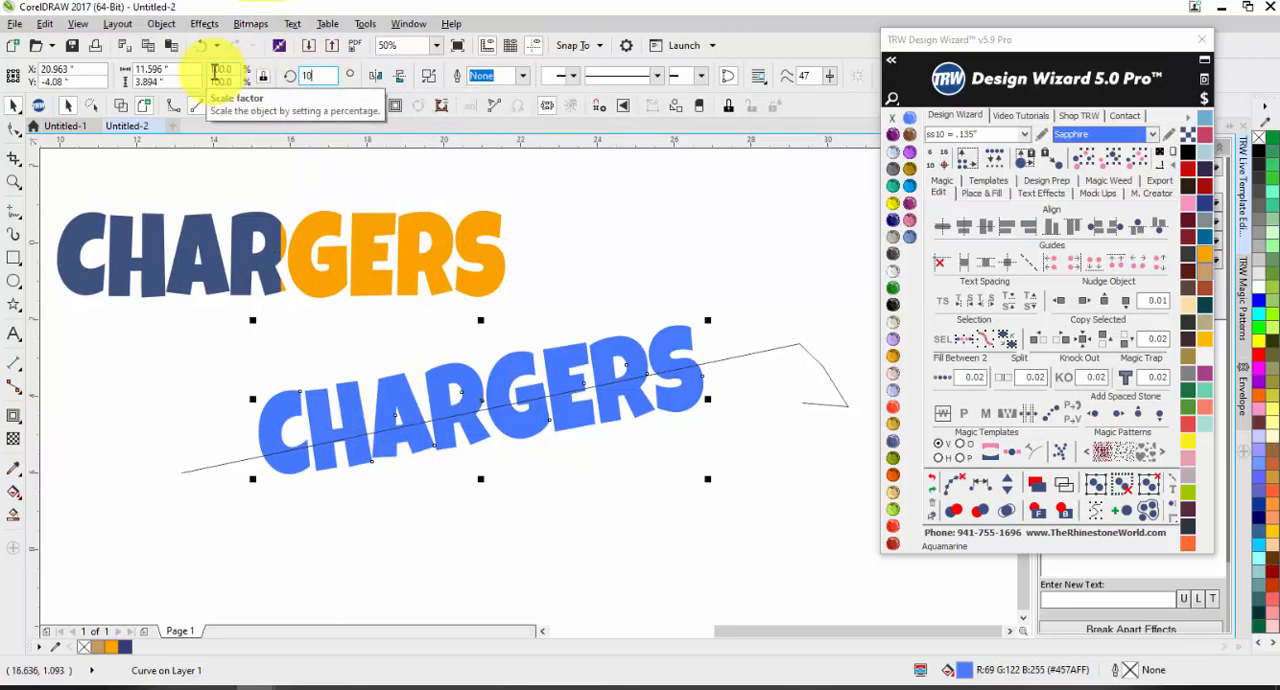
{"action": "left_click", "coordinate": [180, 380]}
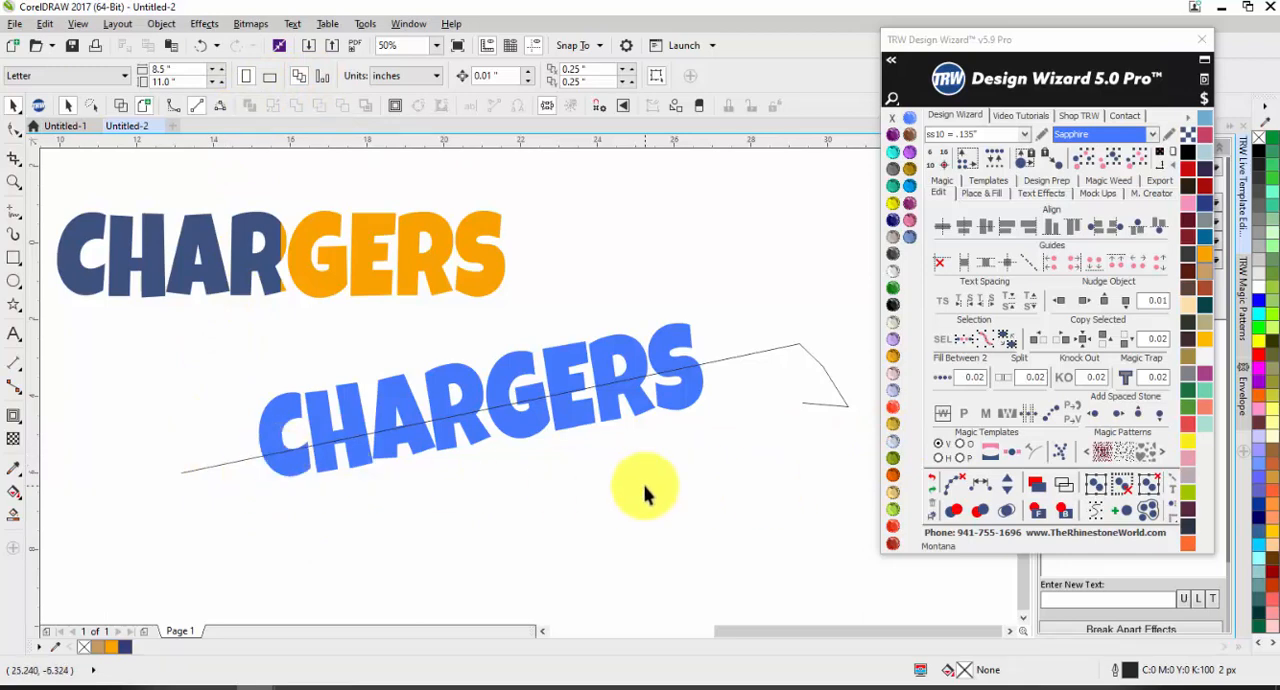
Step: Split the rotated blue CHARGERS horizontally, and create guides at the top and bottom of its two halves
{"action": "left_click", "coordinate": [515, 374]}
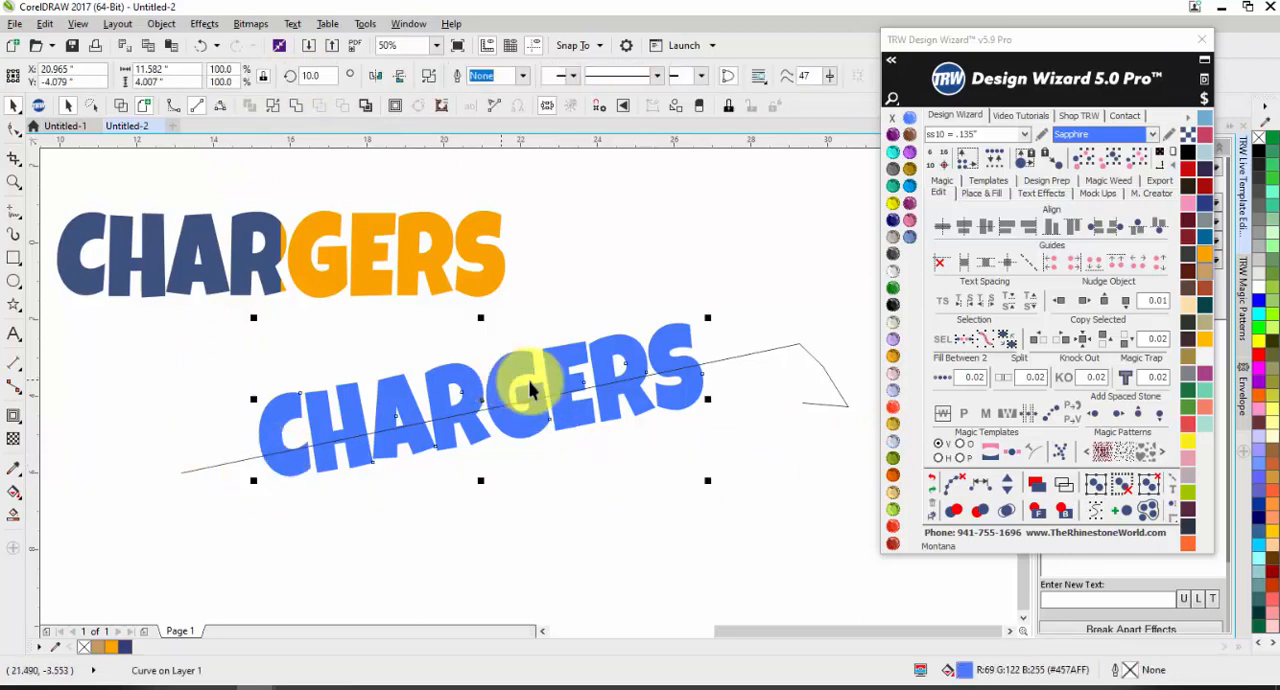
{"action": "left_click", "coordinate": [1005, 378], "text": "shift"}
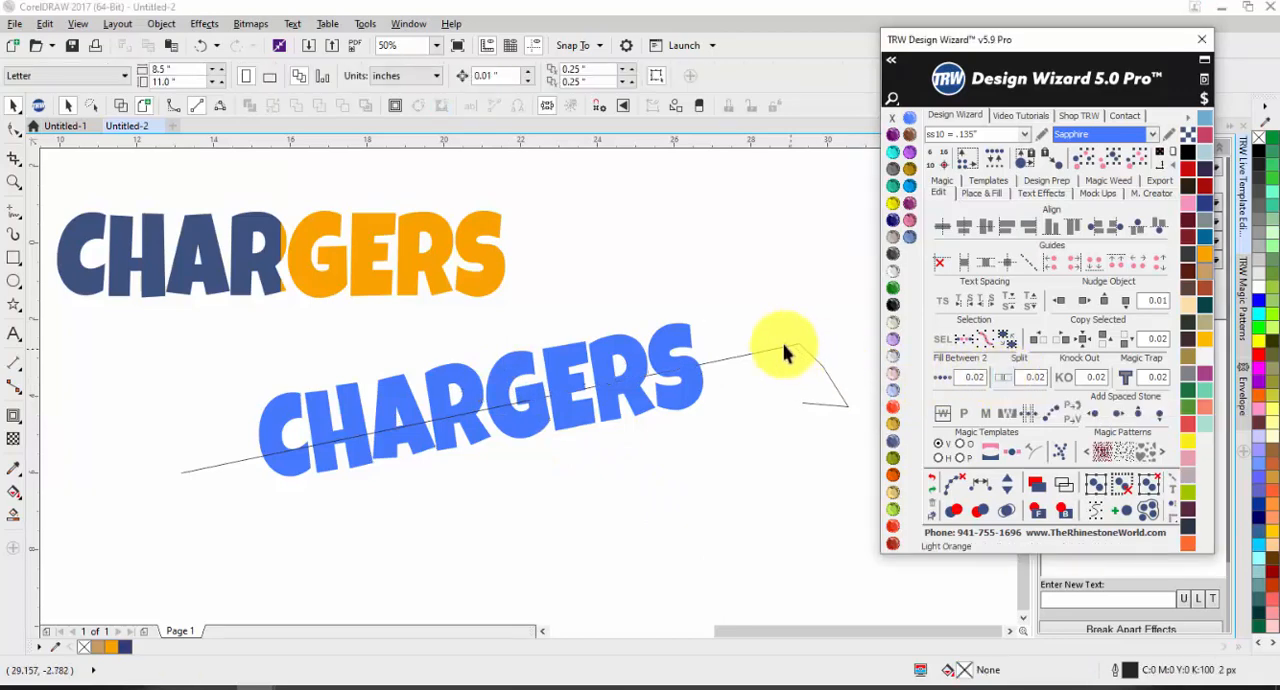
{"action": "left_click", "coordinate": [687, 327]}
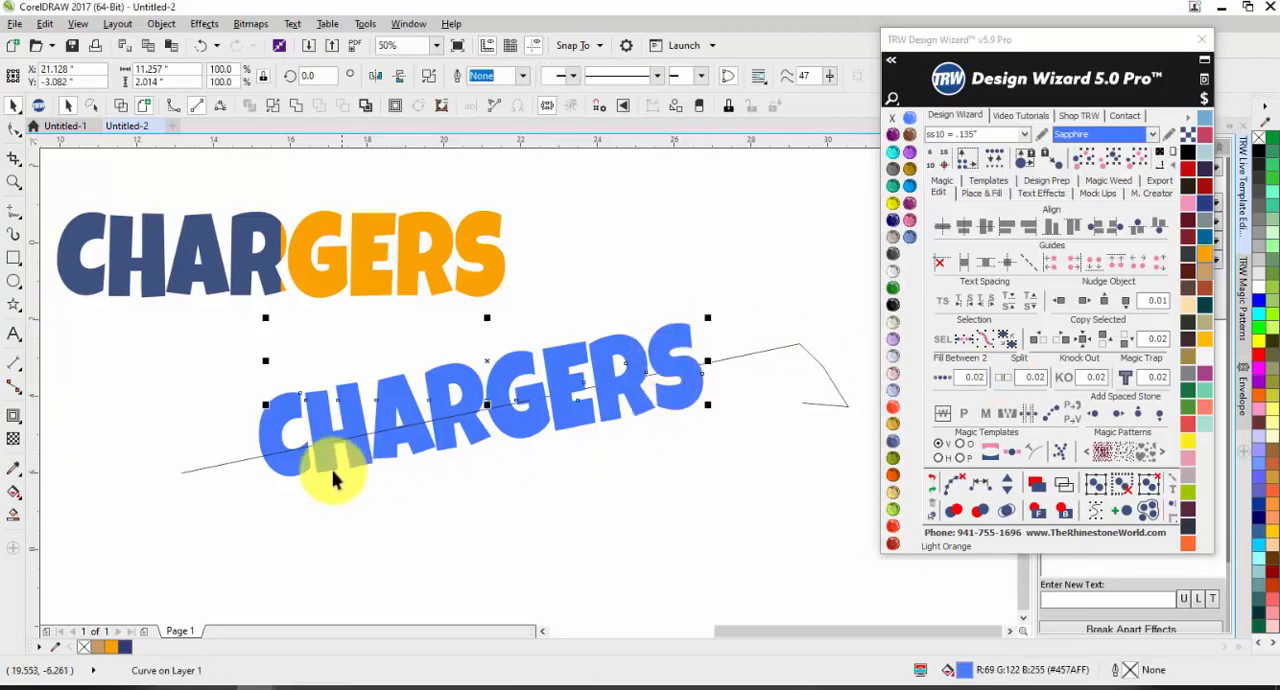
{"action": "left_click", "coordinate": [294, 463], "text": "shift"}
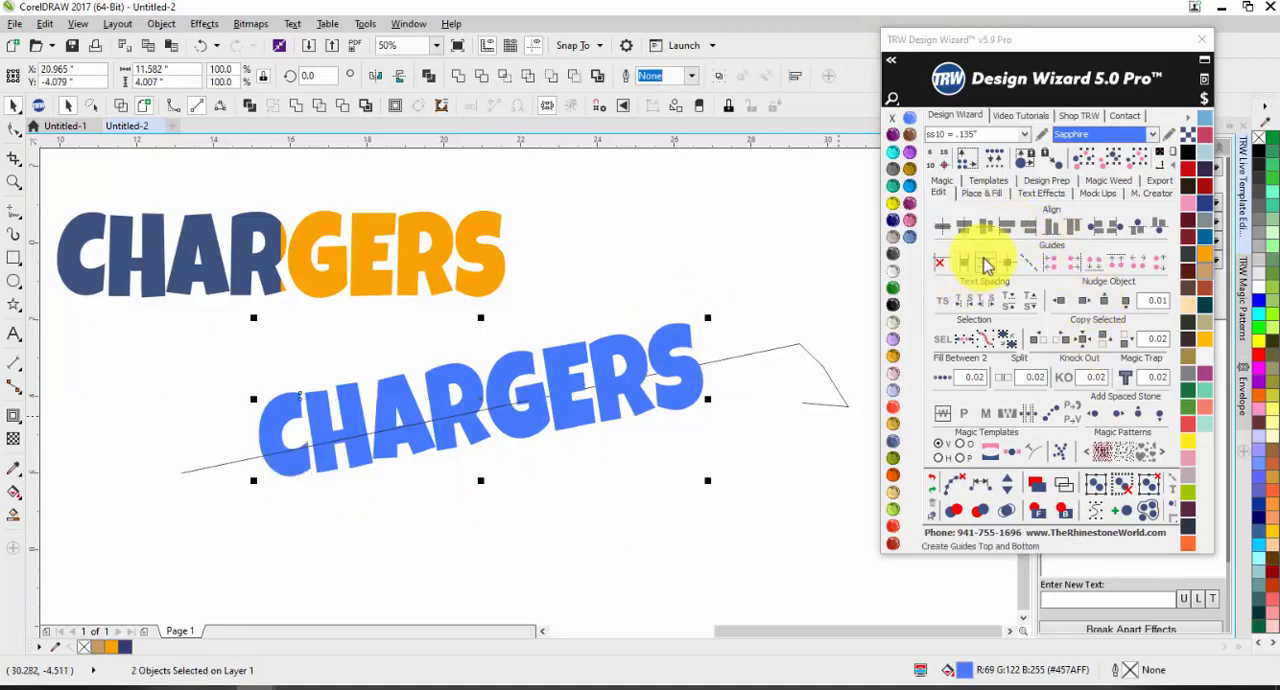
{"action": "left_click", "coordinate": [987, 262]}
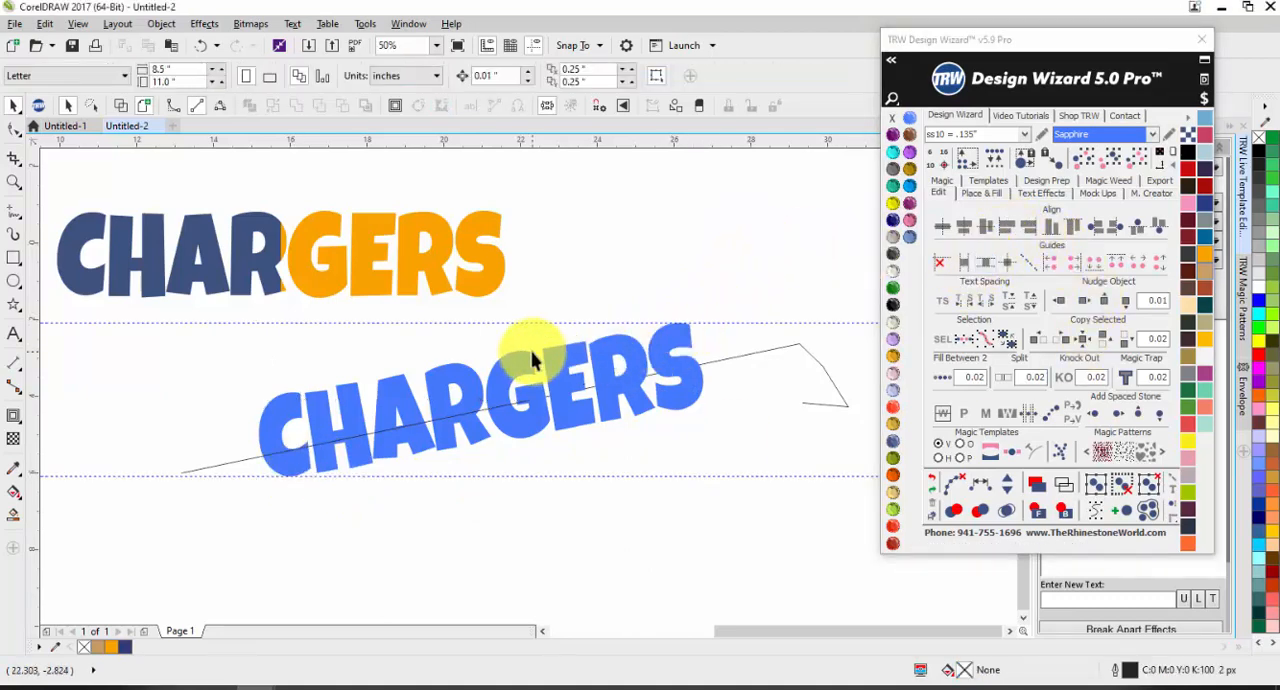
Step: Delete the slanted freehand line, and create centre guides through both halves of the blue CHARGERS
{"action": "left_click", "coordinate": [749, 355]}
{"action": "key", "text": "Delete"}
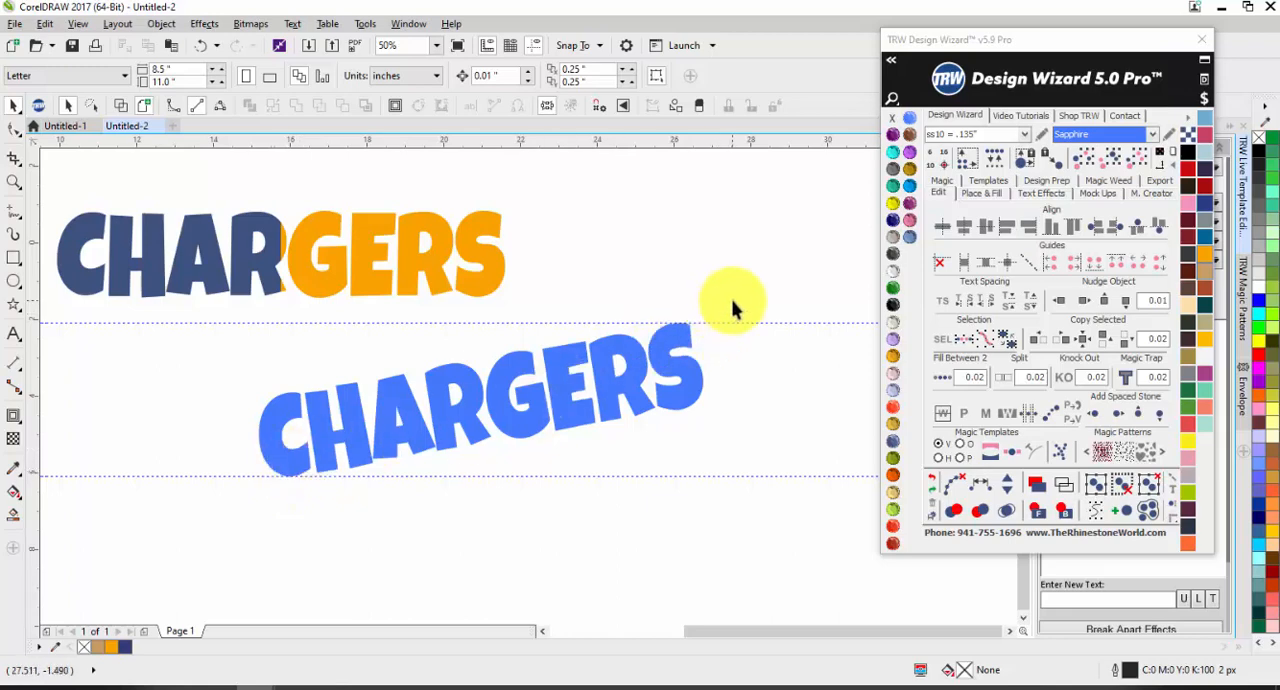
{"action": "left_click_drag", "start_coordinate": [731, 294], "coordinate": [160, 538]}
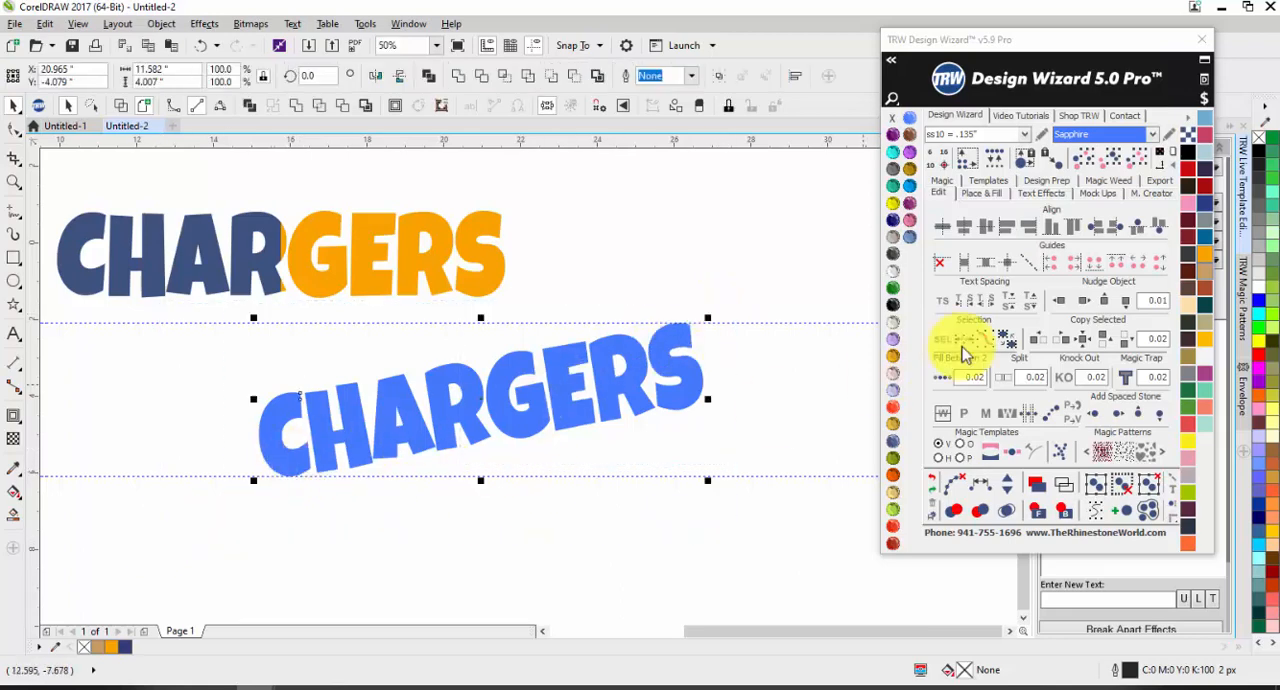
{"action": "left_click", "coordinate": [1010, 263]}
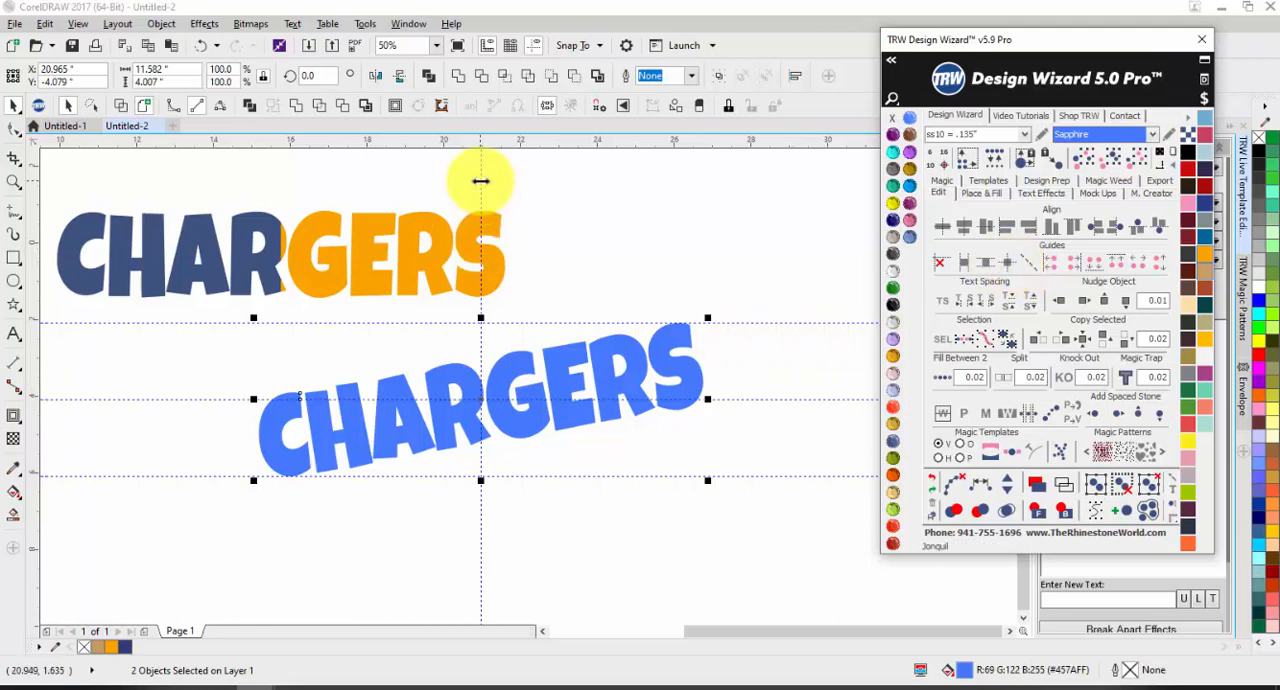
{"action": "left_click", "coordinate": [480, 189]}
{"action": "key", "text": "Escape"}
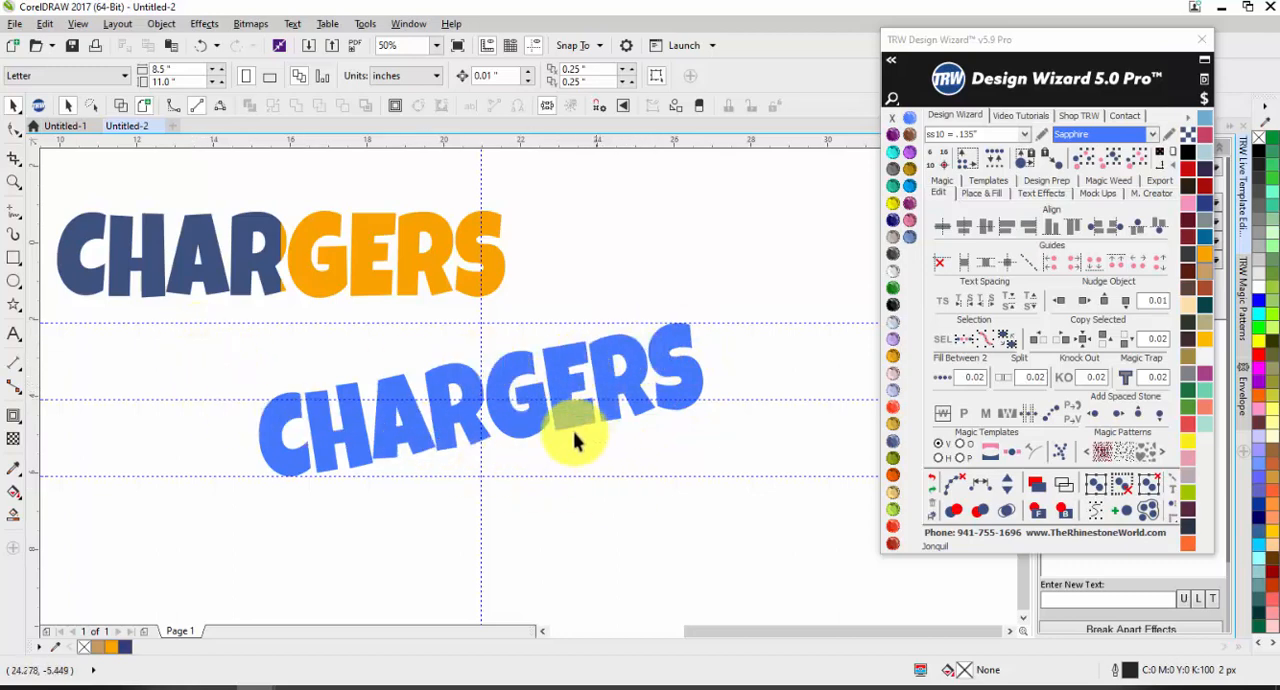
Step: Fill the lower half of the rotated CHARGERS with khaki (R:182 G:173 B:129) and the upper half with teal blue
{"action": "left_click", "coordinate": [538, 433]}
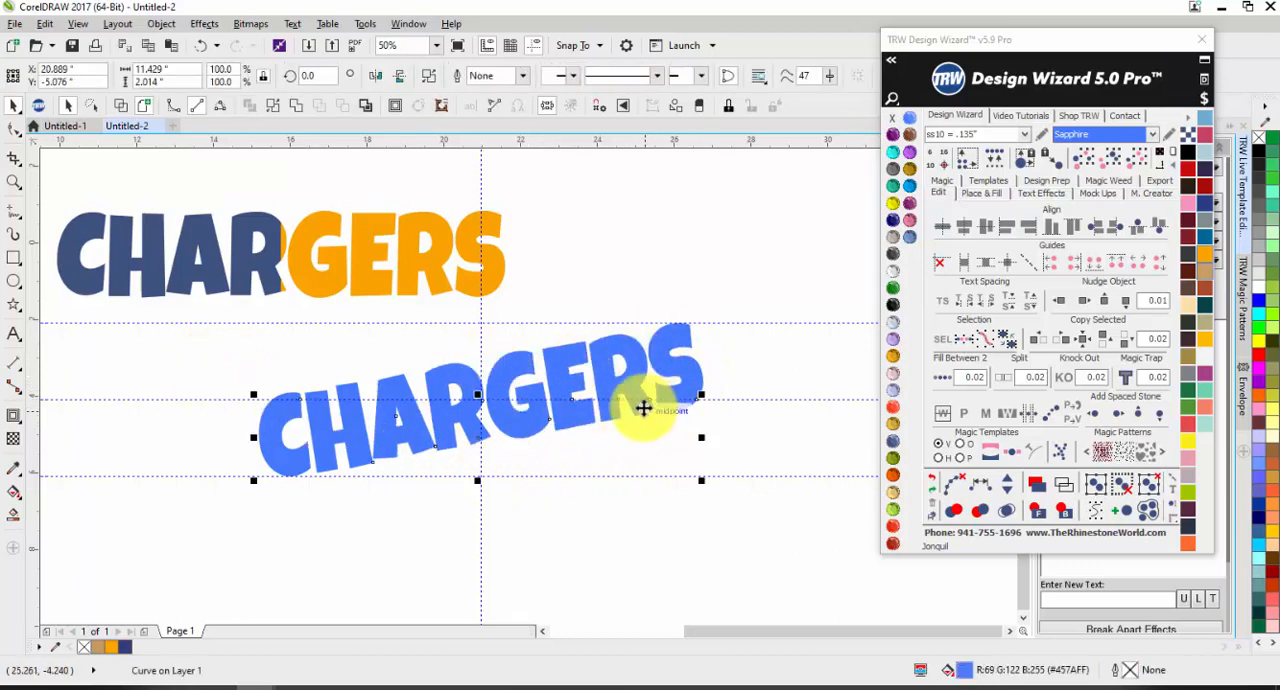
{"action": "left_click", "coordinate": [1206, 328]}
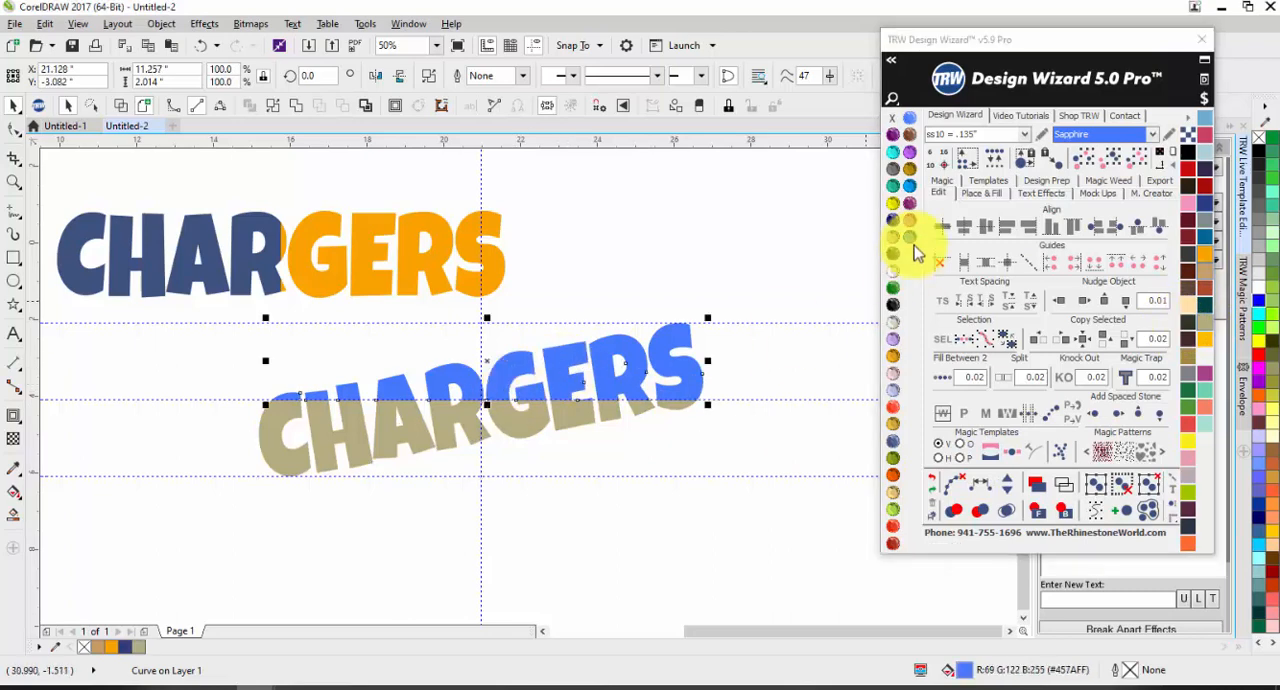
{"action": "left_click", "coordinate": [1206, 237]}
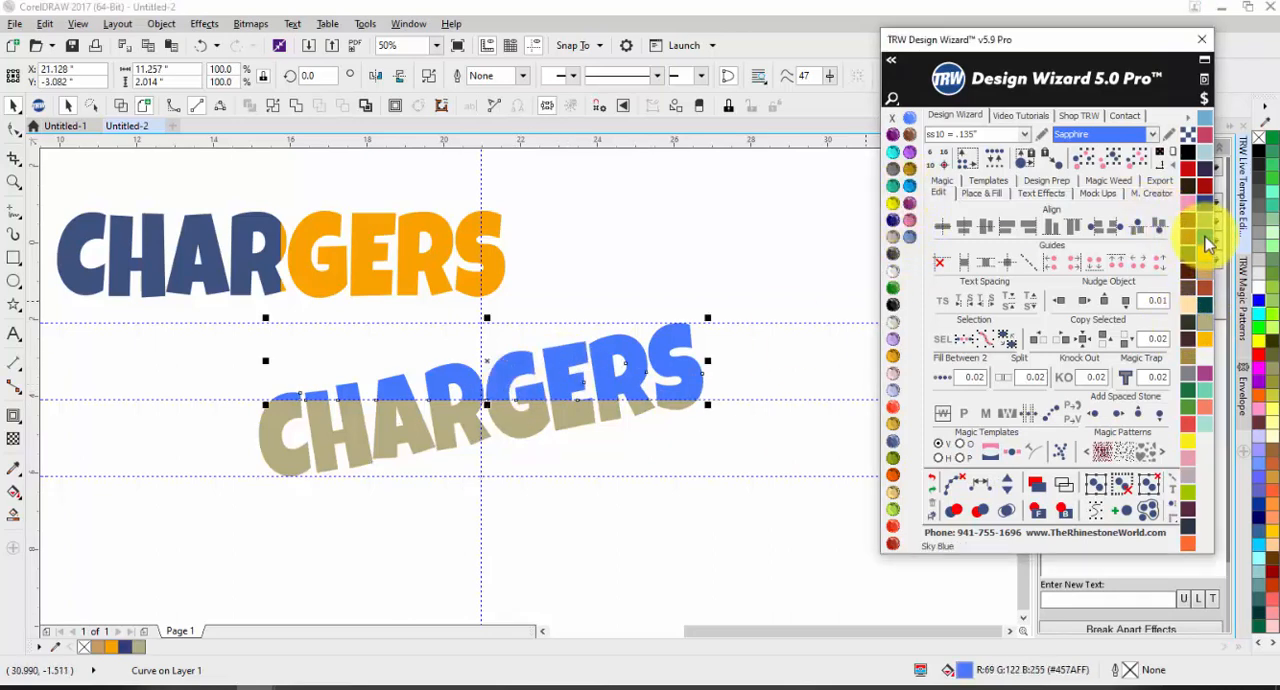
{"action": "left_click", "coordinate": [772, 313]}
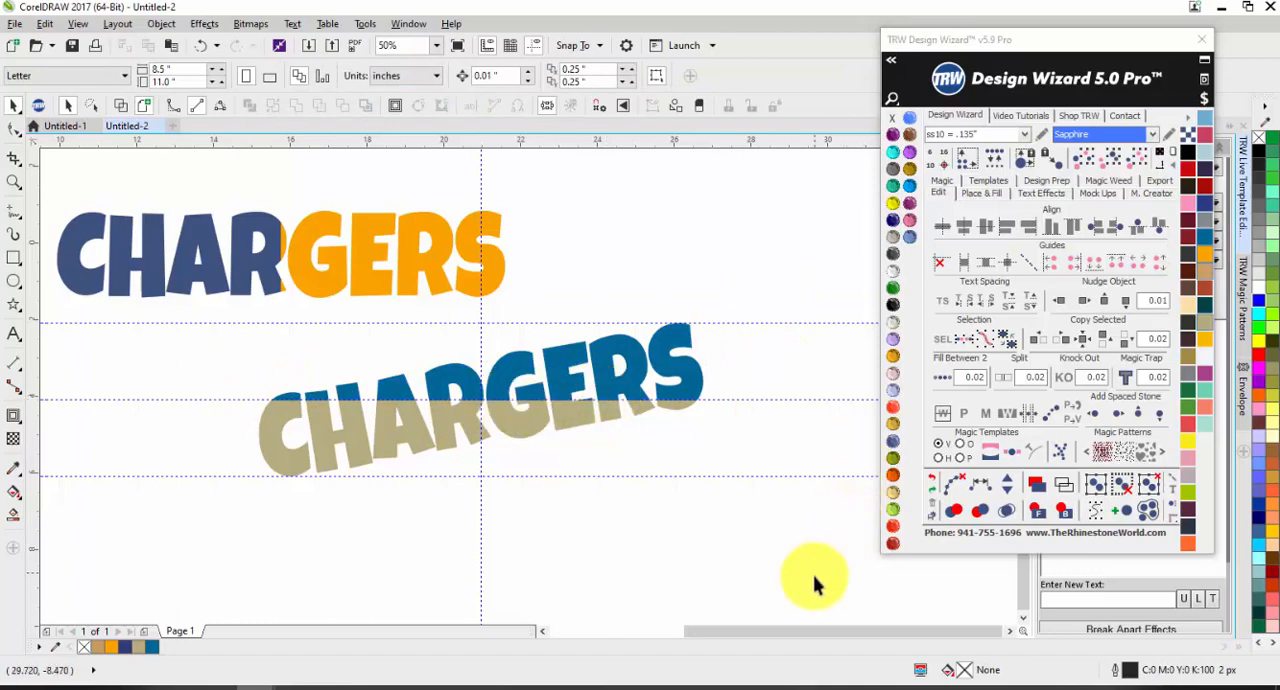
Step: Rotate both halves of the khaki and teal CHARGERS together by -10 degrees to level the word
{"action": "left_click_drag", "start_coordinate": [814, 578], "coordinate": [163, 296]}
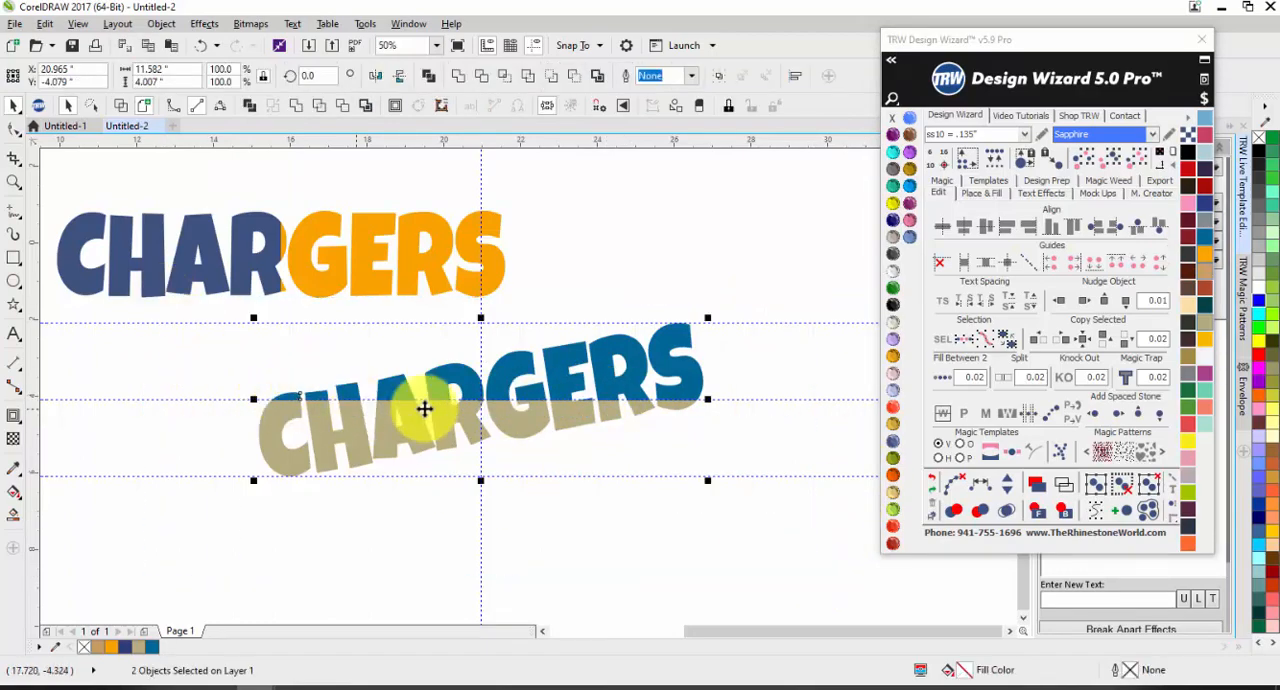
{"action": "left_click_drag", "start_coordinate": [332, 77], "coordinate": [122, 52]}
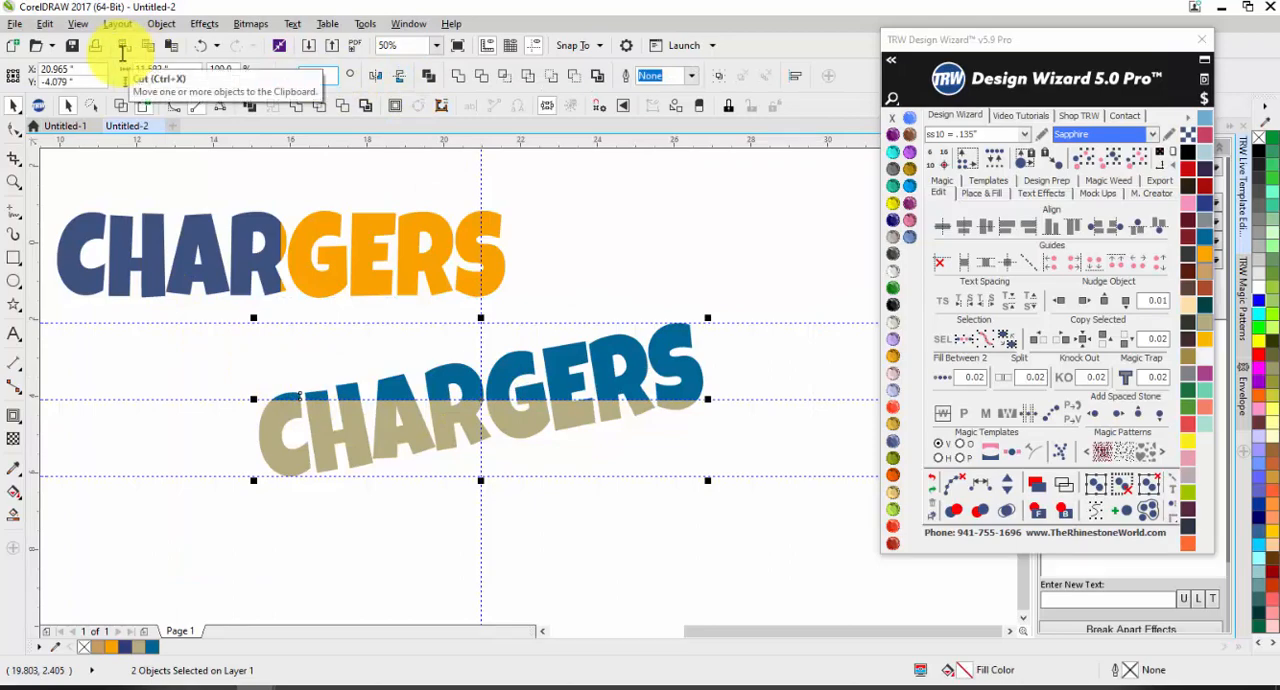
{"action": "type", "text": "-"}
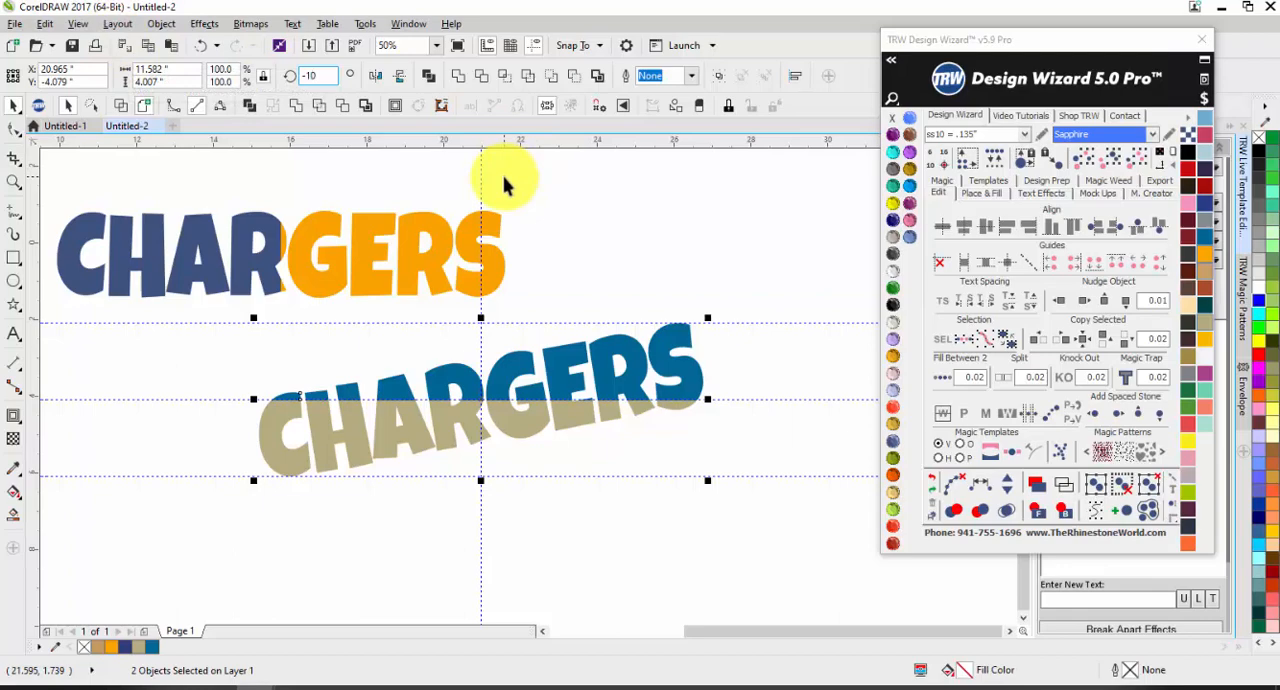
{"action": "type", "text": "10"}
{"action": "key", "text": "Return"}
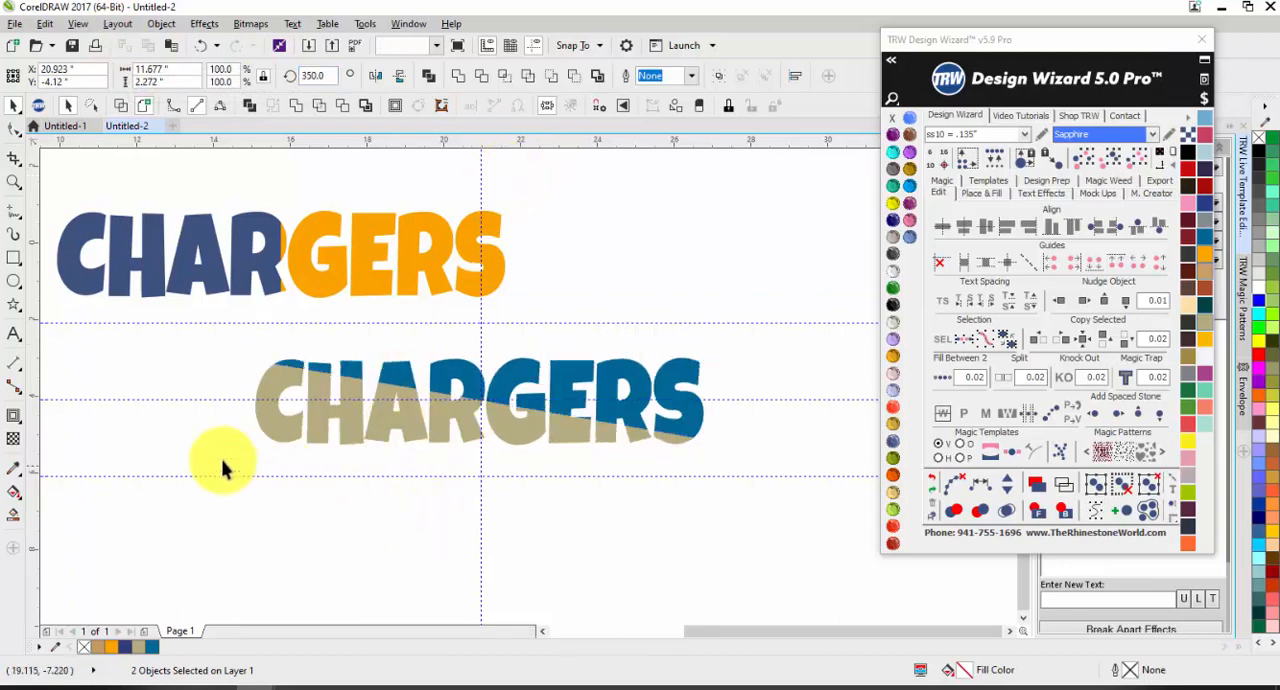
{"action": "left_click", "coordinate": [223, 457]}
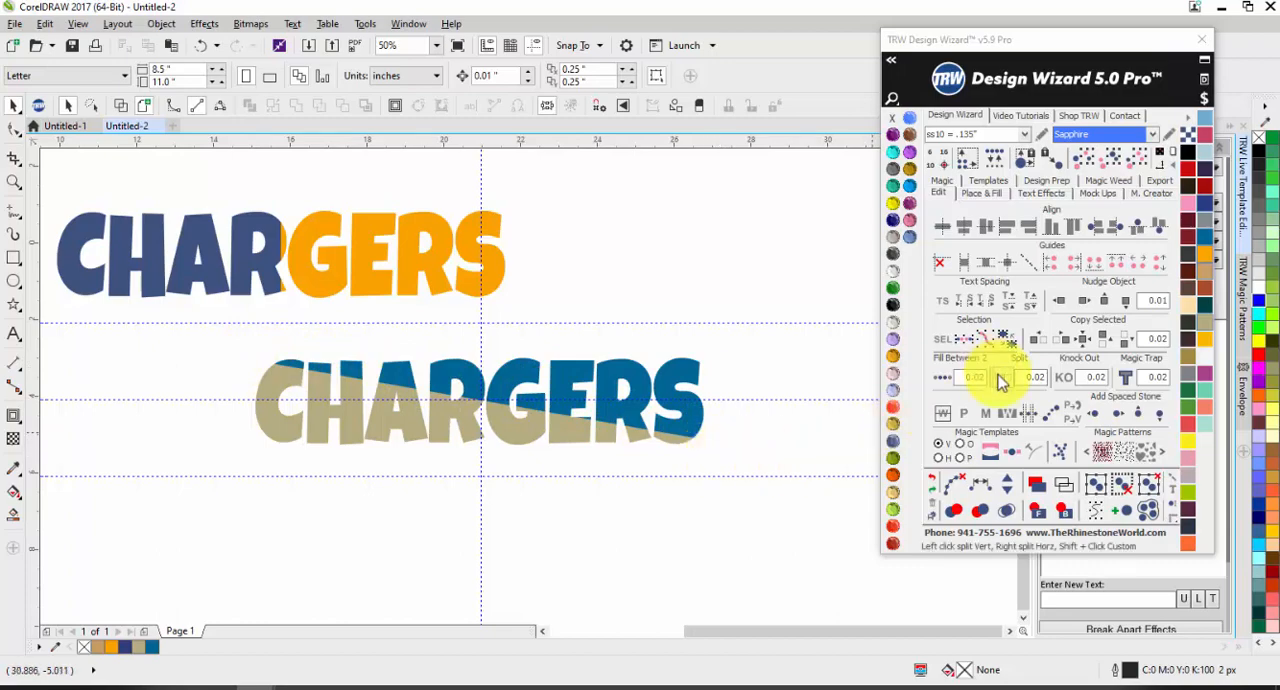
Step: Try black on the lower half of the slant-split CHARGERS, and recolour it tan (R:200 G:158 B:100)
{"action": "left_click", "coordinate": [412, 432]}
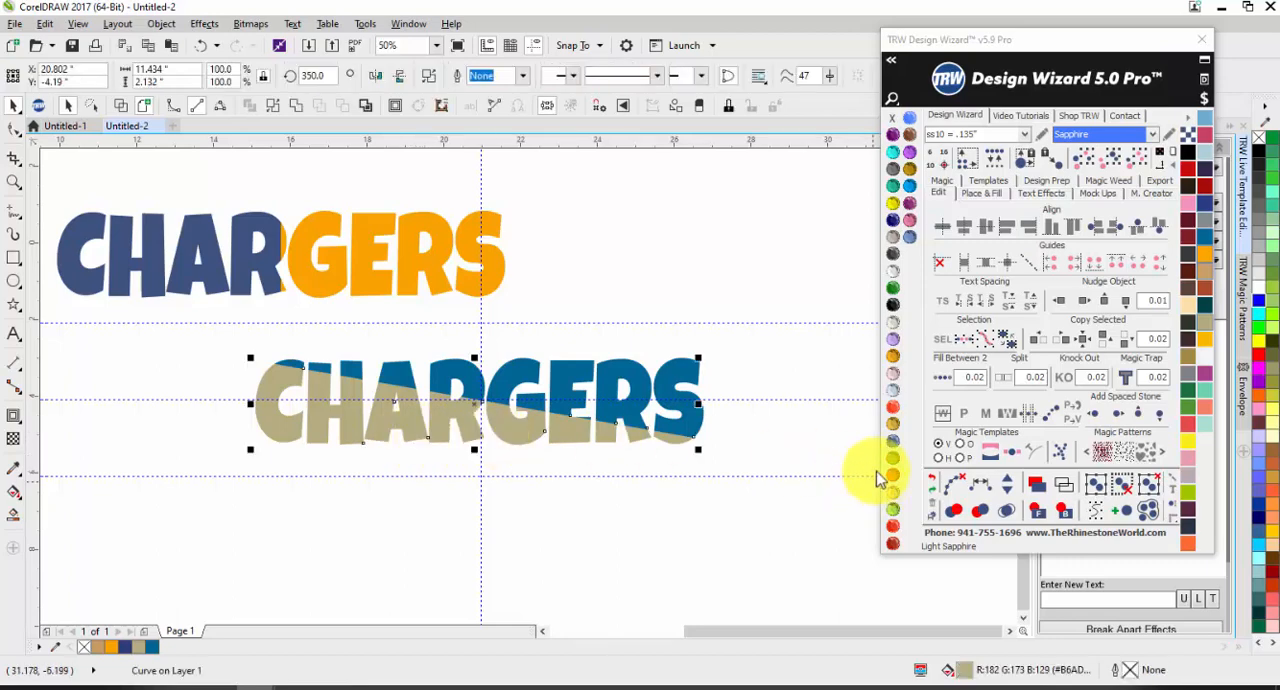
{"action": "left_click", "coordinate": [894, 304]}
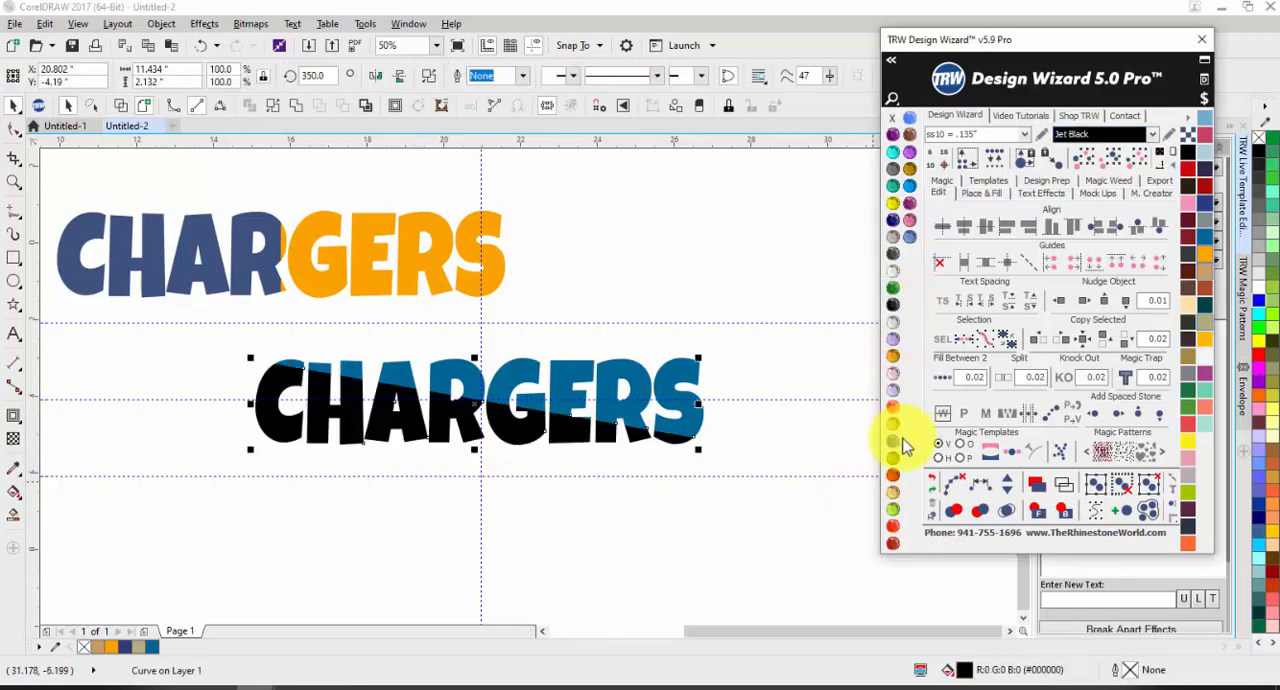
{"action": "left_click", "coordinate": [1208, 276]}
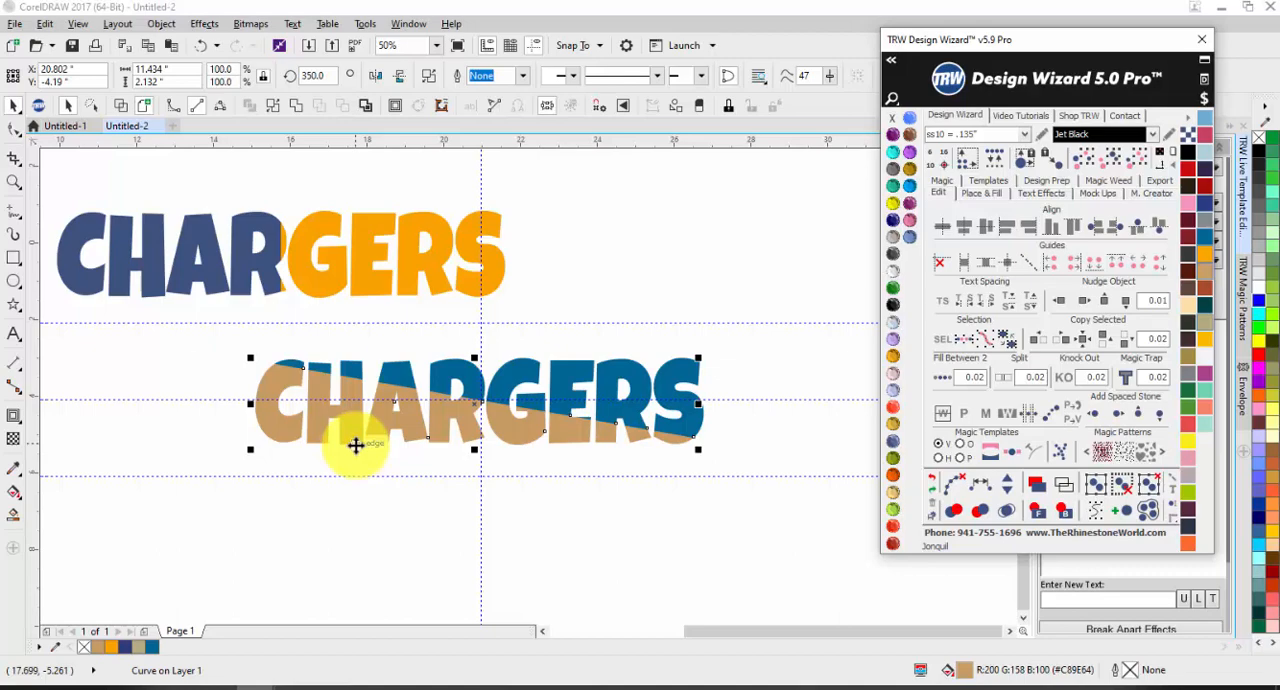
Step: Move the slant-split CHARGERS between the two tan bars, and shrink it proportionally to about 11.08 inches wide
{"action": "scroll", "coordinate": [266, 460], "scroll_direction": "down", "scroll_amount": 2}
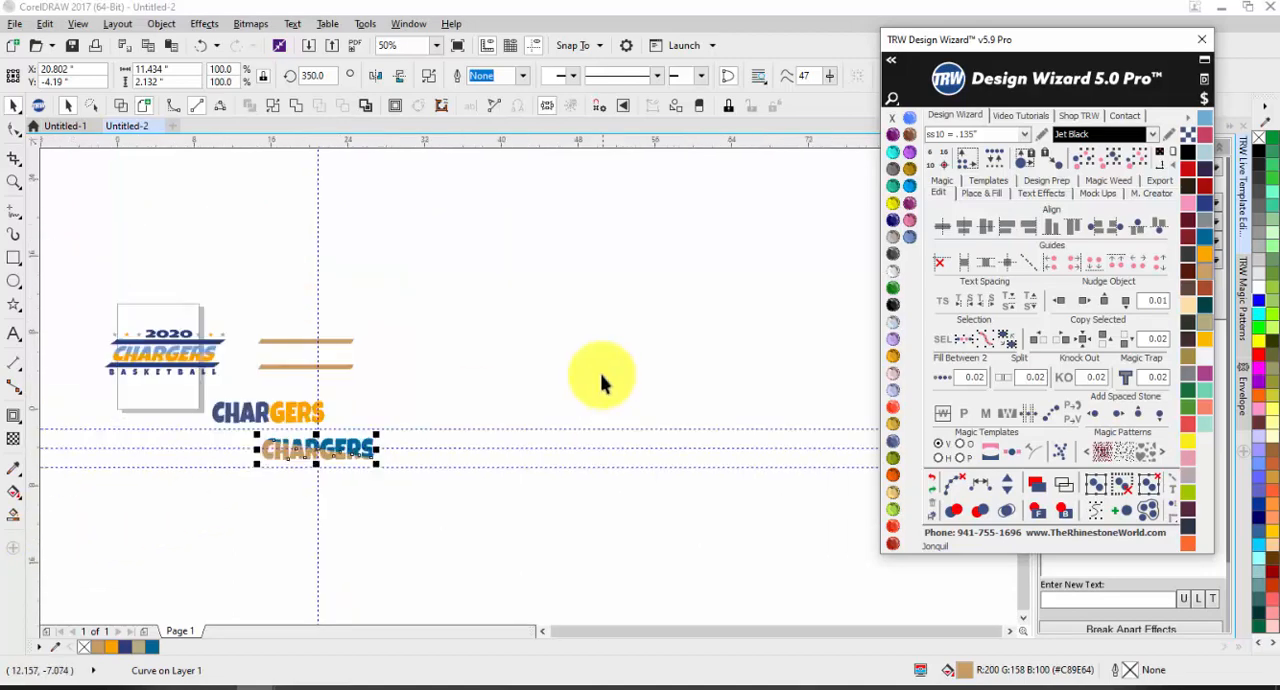
{"action": "scroll", "coordinate": [178, 475], "scroll_direction": "up", "scroll_amount": 1}
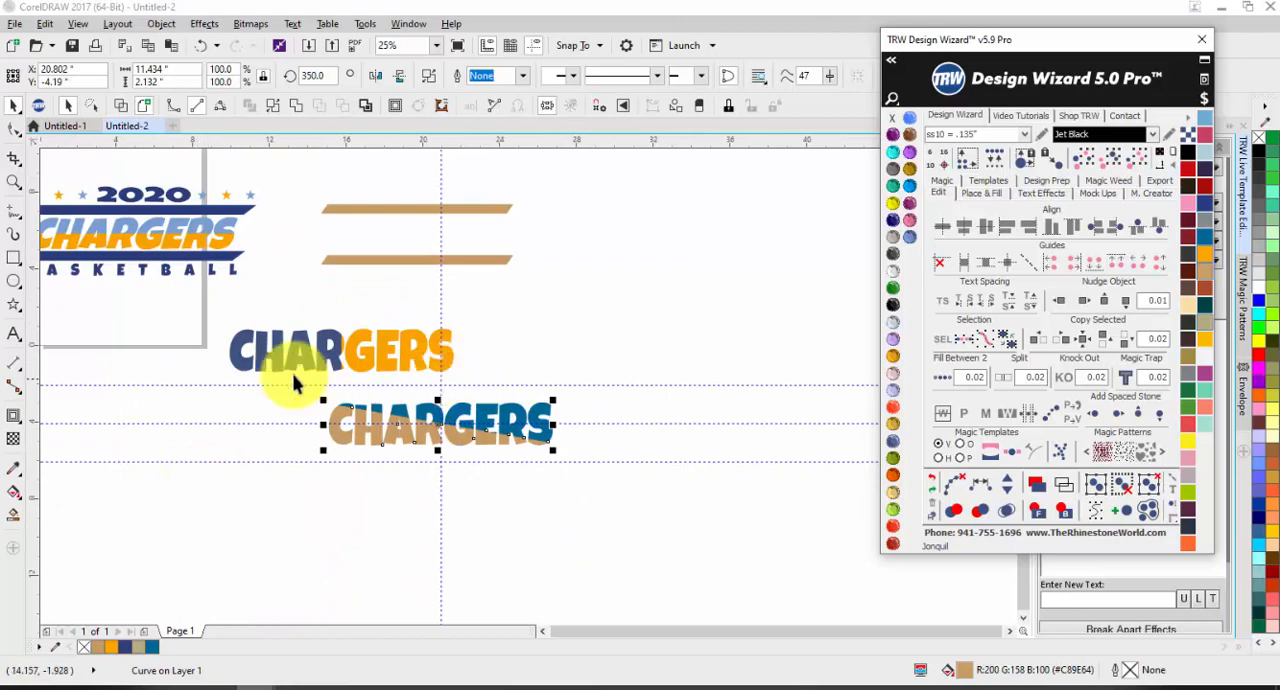
{"action": "scroll", "coordinate": [343, 289], "scroll_direction": "down", "scroll_amount": 1}
{"action": "scroll", "coordinate": [200, 277], "scroll_direction": "up", "scroll_amount": 1}
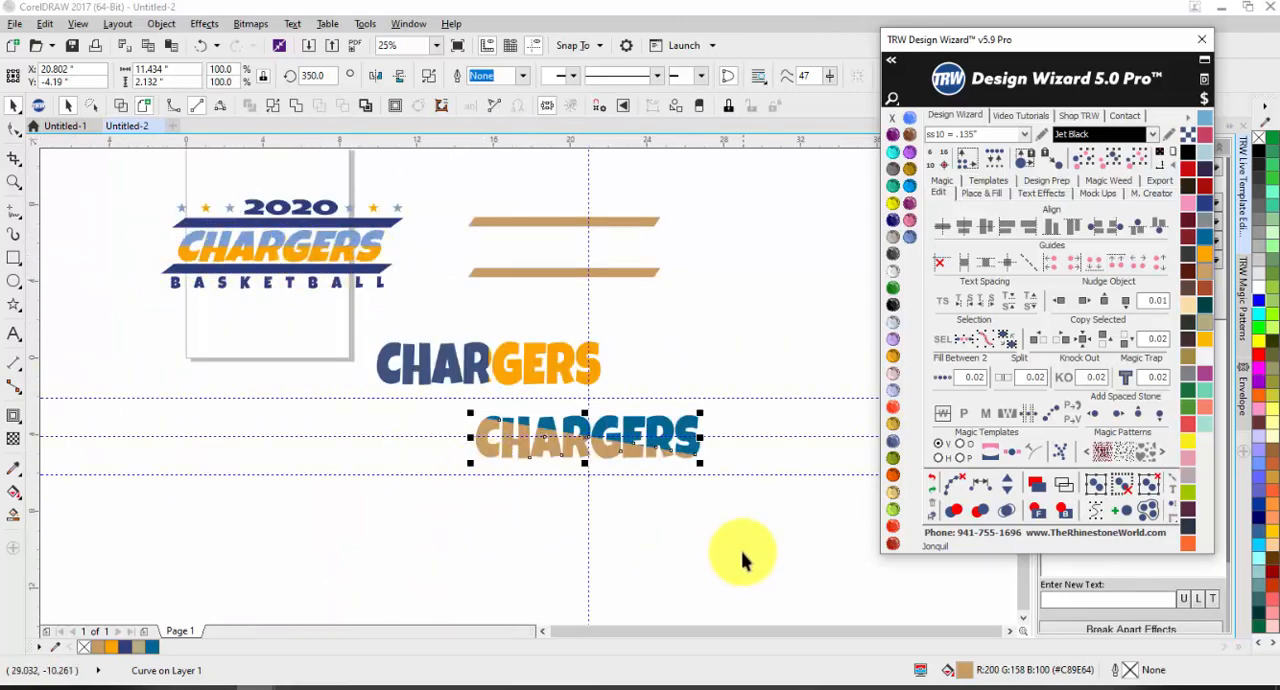
{"action": "left_click_drag", "start_coordinate": [780, 530], "coordinate": [406, 440]}
{"action": "left_click_drag", "start_coordinate": [529, 434], "coordinate": [520, 261]}
{"action": "scroll", "coordinate": [675, 225], "scroll_direction": "up", "scroll_amount": 2}
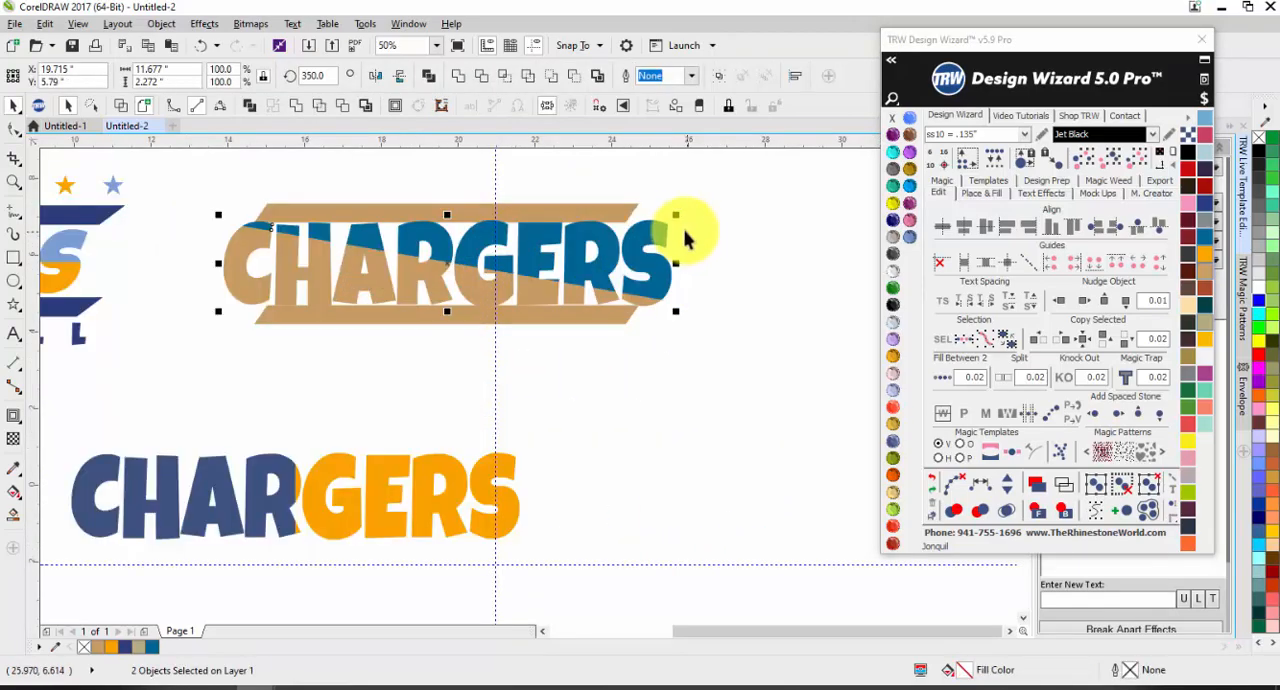
{"action": "left_click_drag", "start_coordinate": [680, 216], "coordinate": [670, 219]}
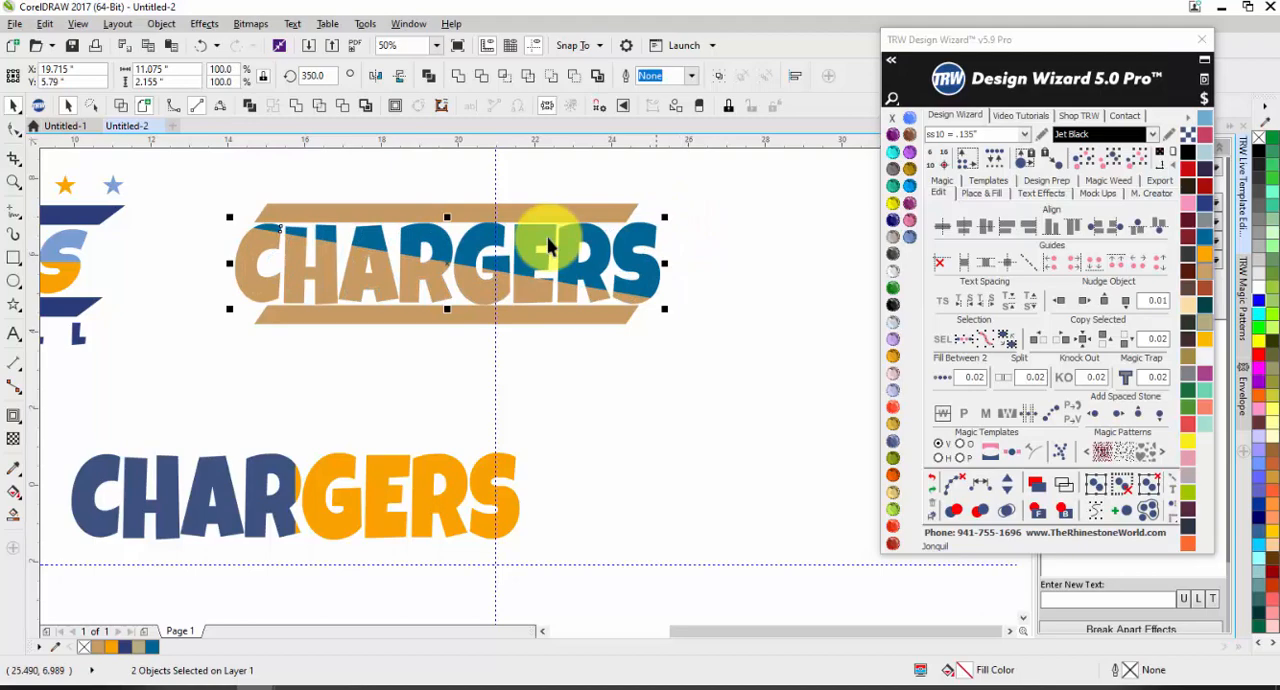
{"action": "left_click", "coordinate": [801, 321]}
Step: Widen both tan bars together to about 10.97 inches so they match the width of CHARGERS
{"action": "left_click", "coordinate": [381, 312]}
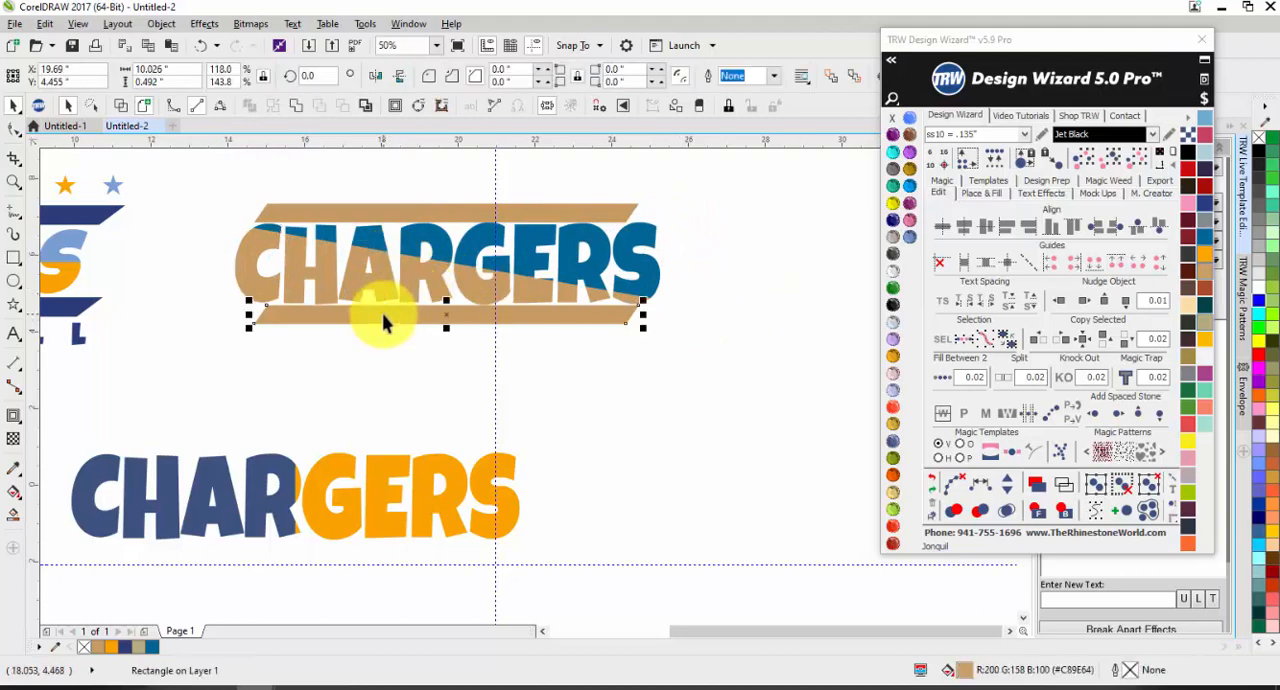
{"action": "left_click", "coordinate": [560, 210], "text": "shift"}
{"action": "left_click_drag", "start_coordinate": [645, 263], "coordinate": [664, 261]}
Step: Shift the upper tan bar slightly up and the lower one slightly down to leave even gaps around CHARGERS
{"action": "left_click", "coordinate": [449, 207]}
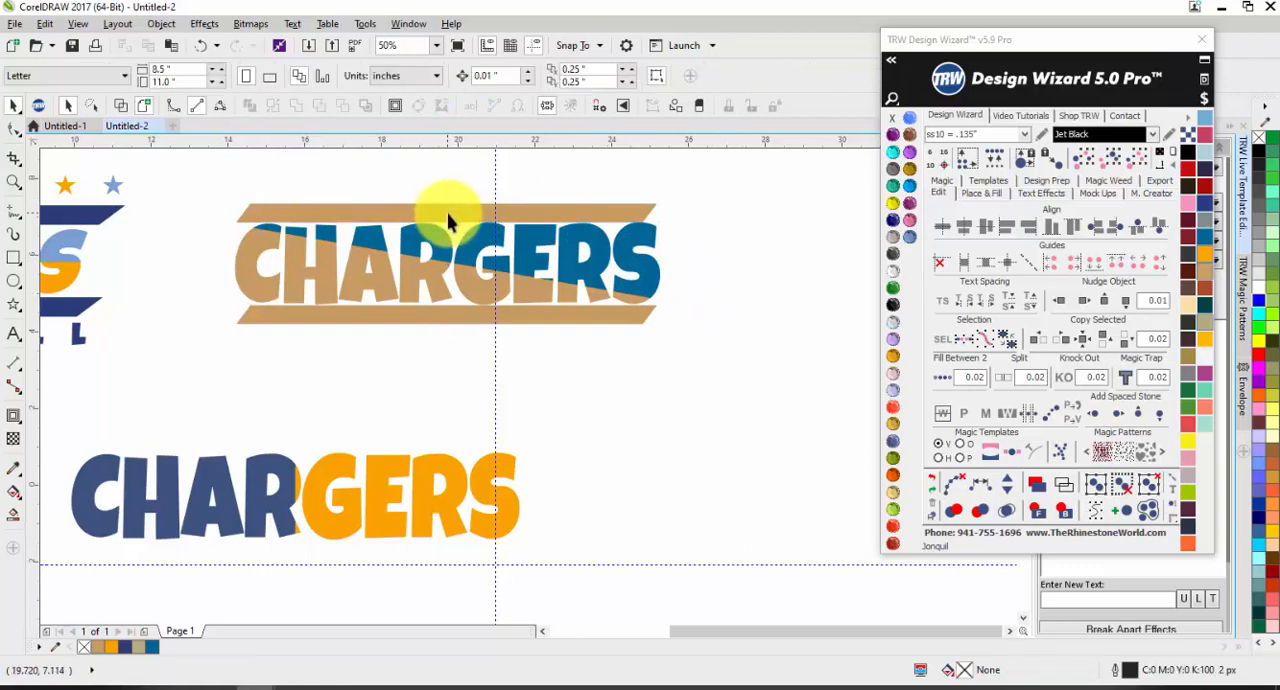
{"action": "scroll", "coordinate": [440, 208], "scroll_direction": "up", "scroll_amount": 2}
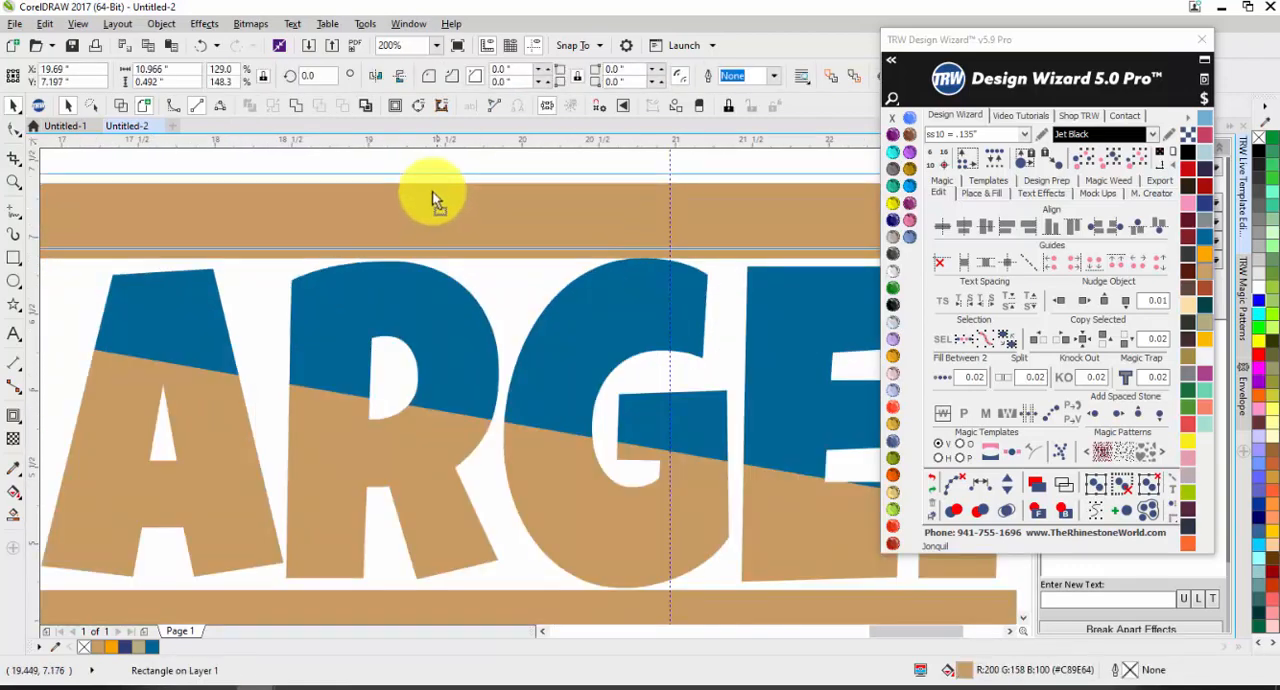
{"action": "scroll", "coordinate": [437, 229], "scroll_direction": "down", "scroll_amount": 2}
{"action": "left_click_drag", "start_coordinate": [441, 231], "coordinate": [457, 347]}
{"action": "left_click", "coordinate": [450, 436]}
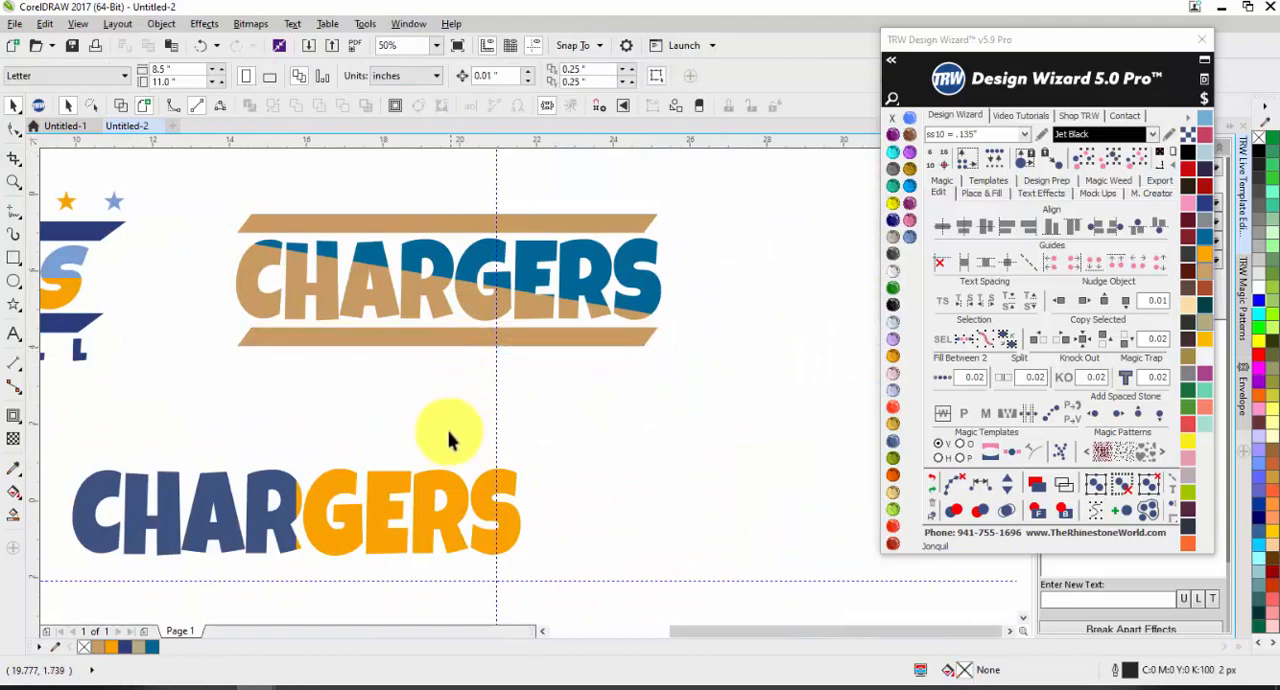
Step: Weld the two halves of the navy and orange CHARGERS into one shape, and delete the welded word
{"action": "scroll", "coordinate": [444, 378], "scroll_direction": "down", "scroll_amount": 1}
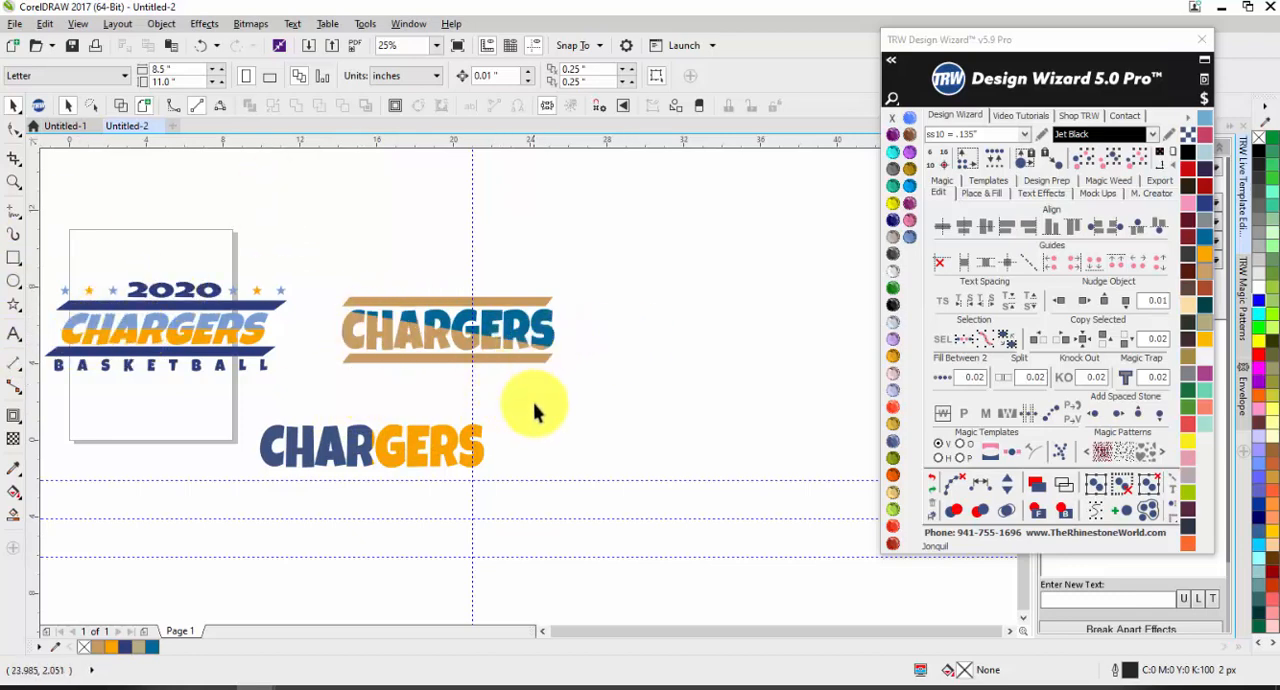
{"action": "left_click_drag", "start_coordinate": [534, 407], "coordinate": [180, 494]}
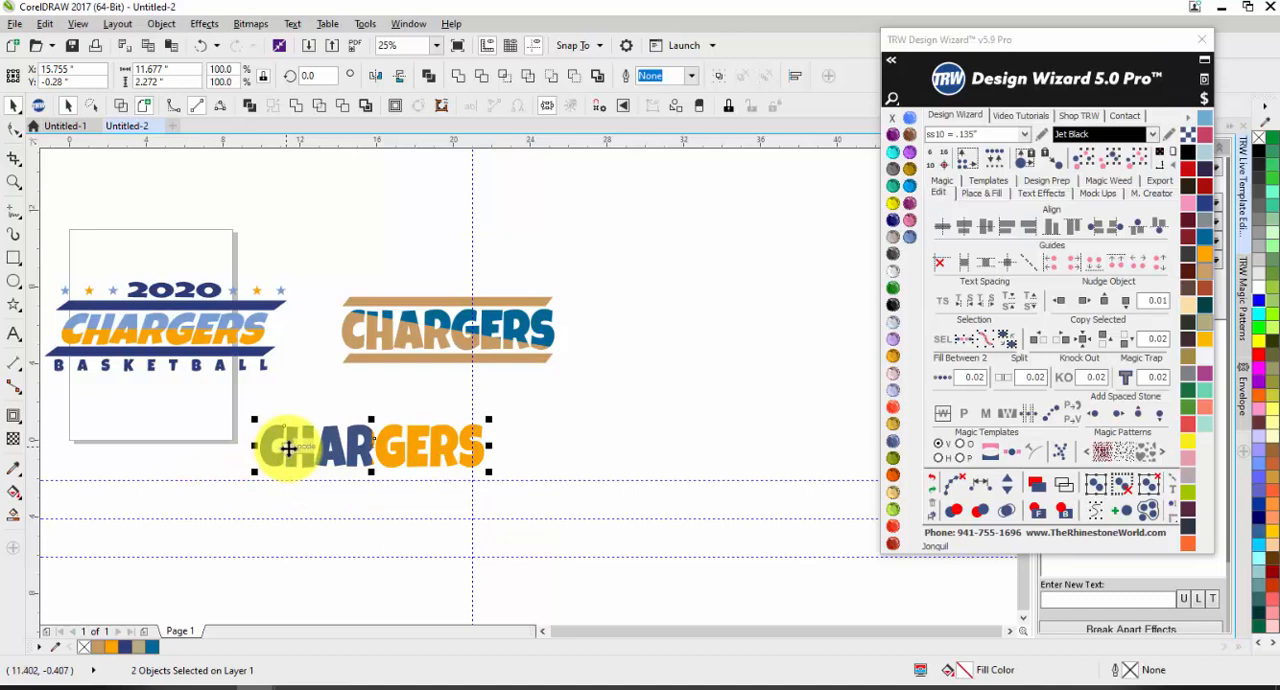
{"action": "key", "text": "ctrl+l"}
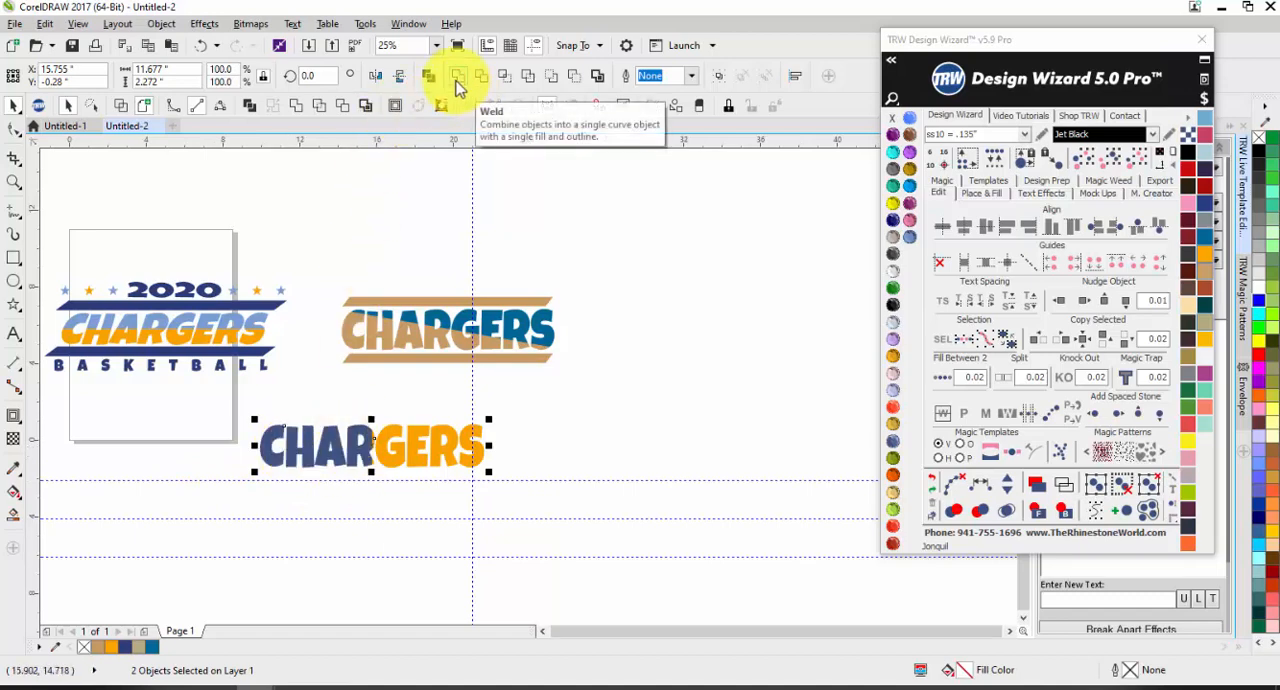
{"action": "left_click", "coordinate": [580, 347]}
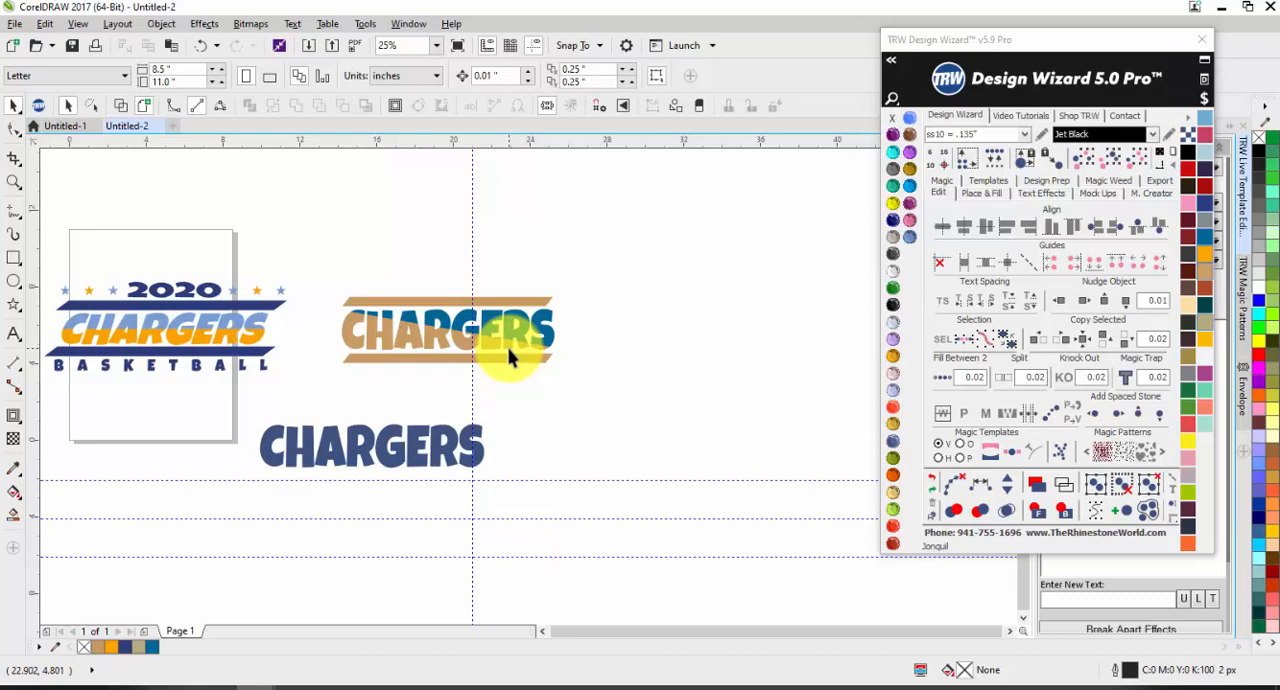
{"action": "left_click", "coordinate": [386, 448]}
{"action": "key", "text": "Delete"}
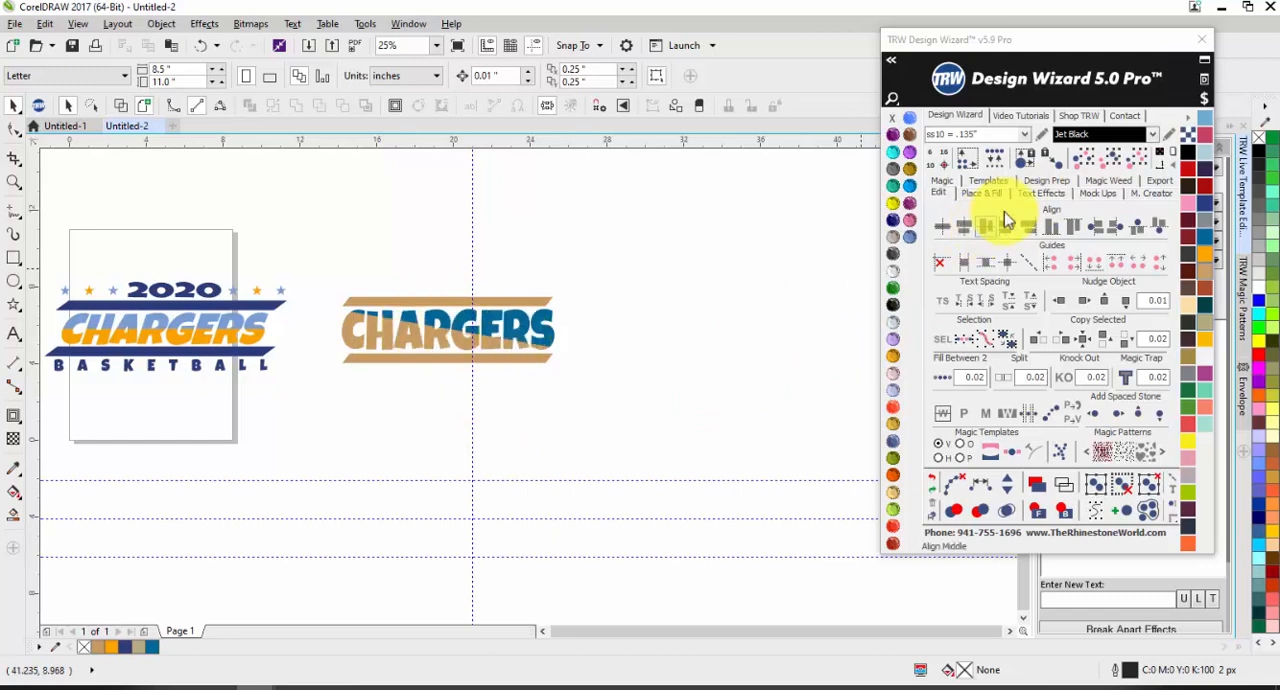
Step: Add a 1 Color Live Text object reading TEXT and place it directly below the tan and blue CHARGERS
{"action": "left_click", "coordinate": [1042, 192]}
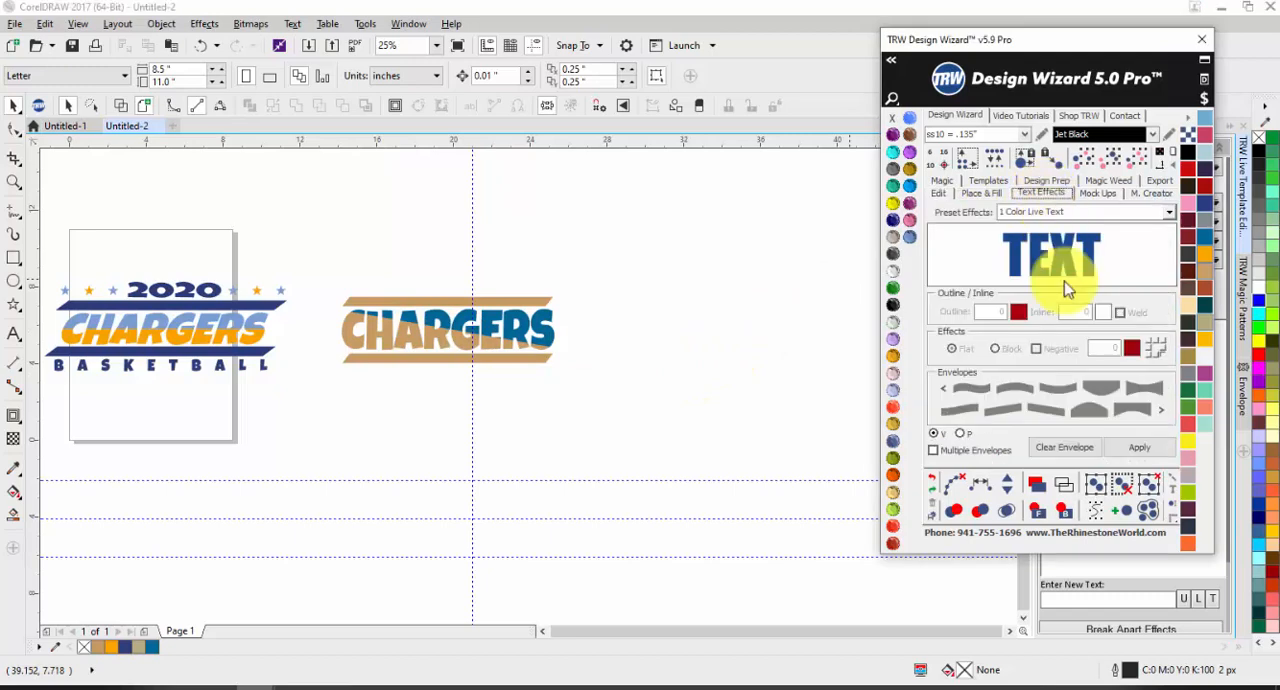
{"action": "left_click", "coordinate": [1141, 448]}
{"action": "left_click_drag", "start_coordinate": [155, 338], "coordinate": [460, 416]}
{"action": "left_click", "coordinate": [940, 193]}
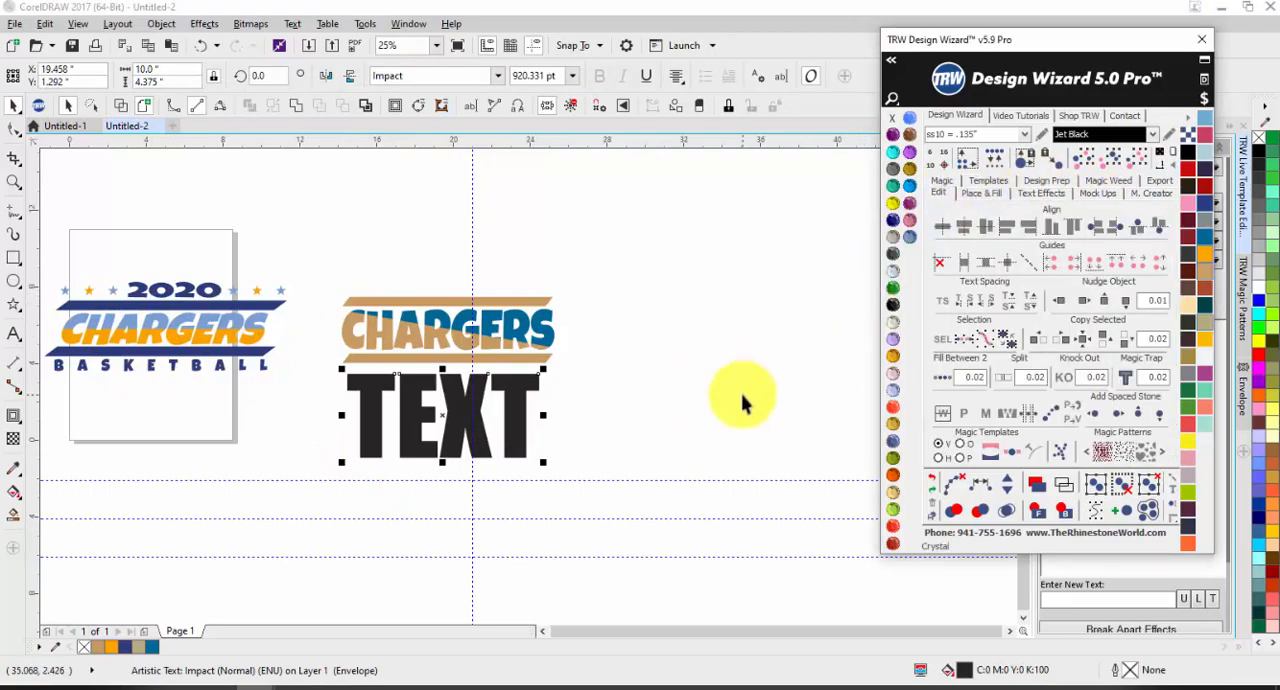
{"action": "left_click", "coordinate": [748, 397]}
Step: Examine the nodes of the blue part of the slant-split CHARGERS with the Shape tool
{"action": "scroll", "coordinate": [480, 343], "scroll_direction": "up", "scroll_amount": 2}
{"action": "left_click", "coordinate": [481, 343]}
{"action": "key", "text": "F10"}
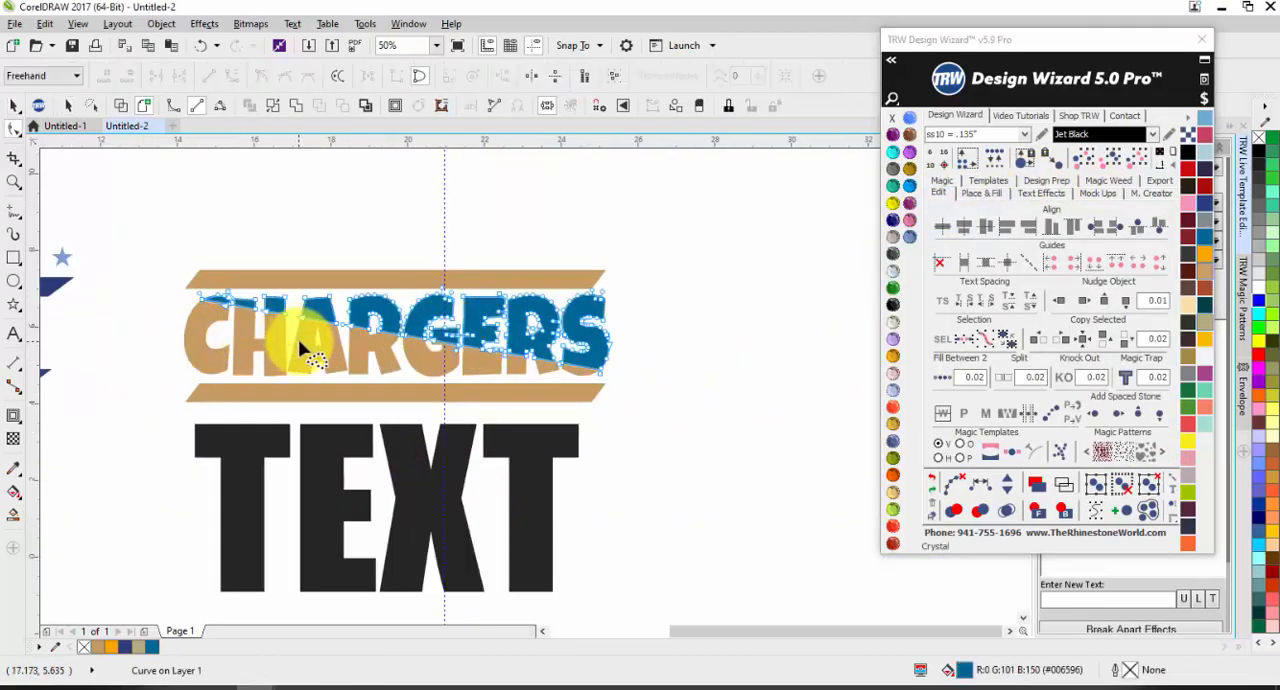
{"action": "key", "text": "space"}
{"action": "left_click", "coordinate": [697, 364]}
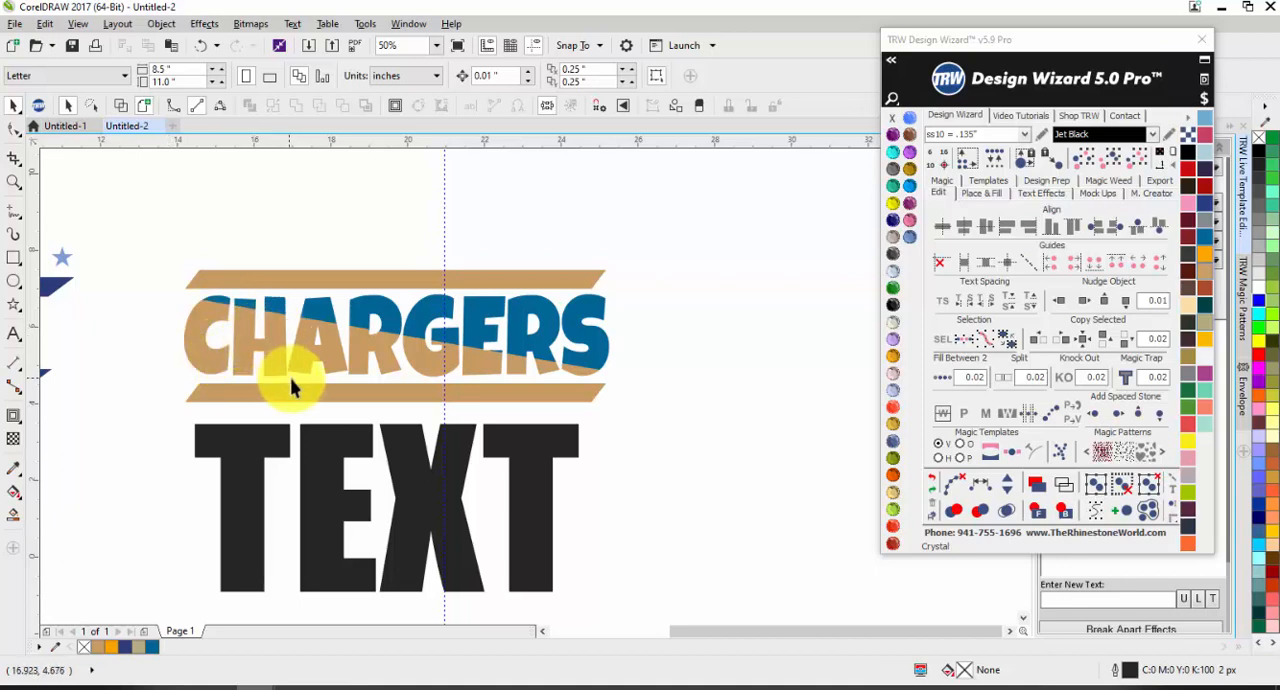
Step: Move the black TEXT object about 5.3 inches to the right
{"action": "scroll", "coordinate": [351, 423], "scroll_direction": "down", "scroll_amount": 1}
{"action": "left_click", "coordinate": [342, 476]}
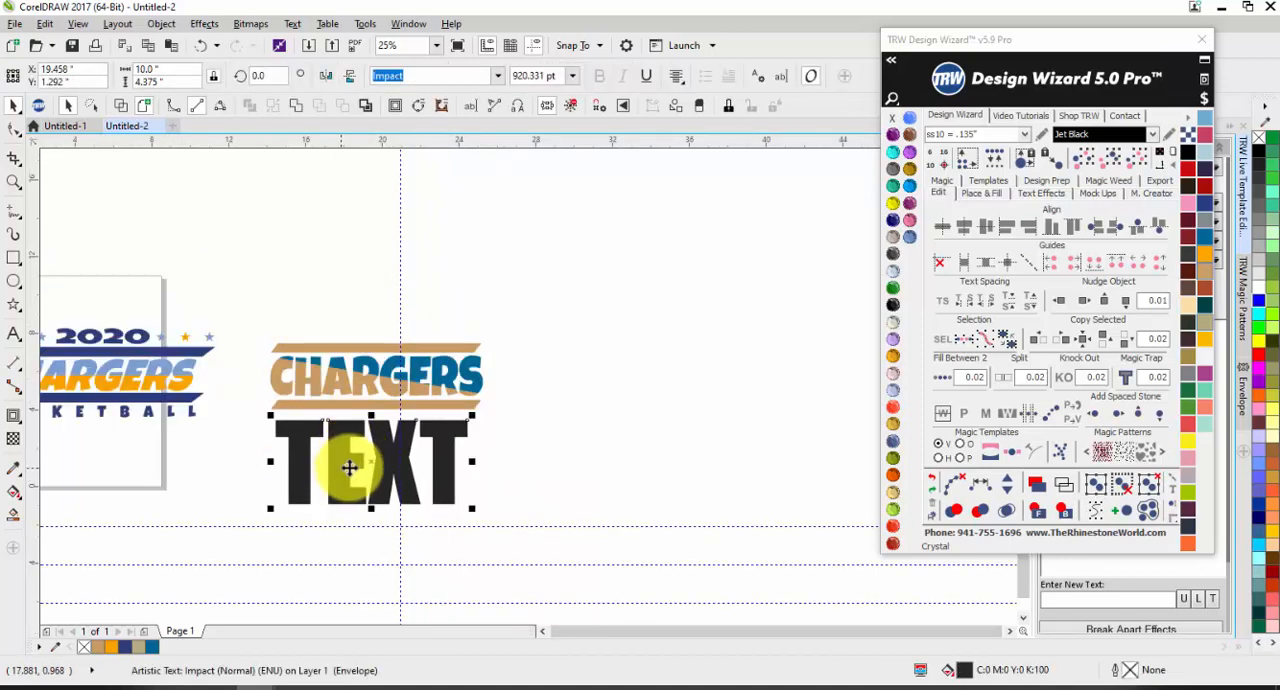
{"action": "left_click_drag", "start_coordinate": [343, 470], "coordinate": [492, 479]}
{"action": "double_click", "coordinate": [492, 479]}
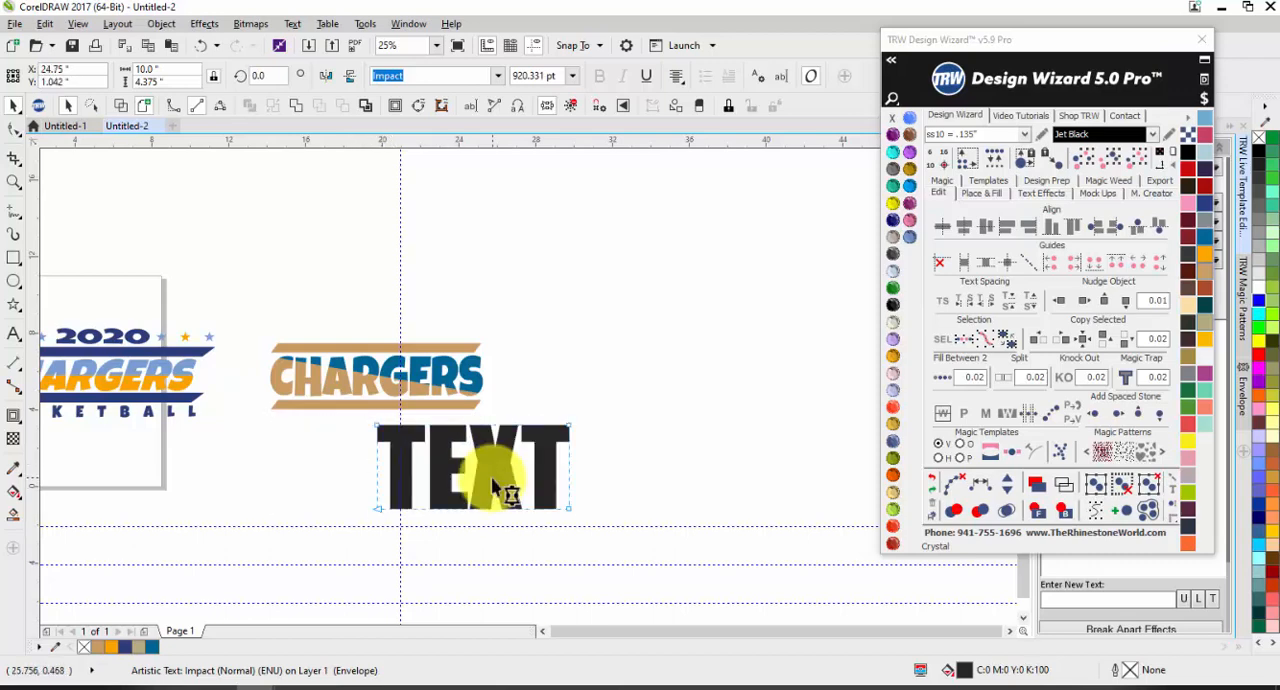
{"action": "key", "text": "space"}
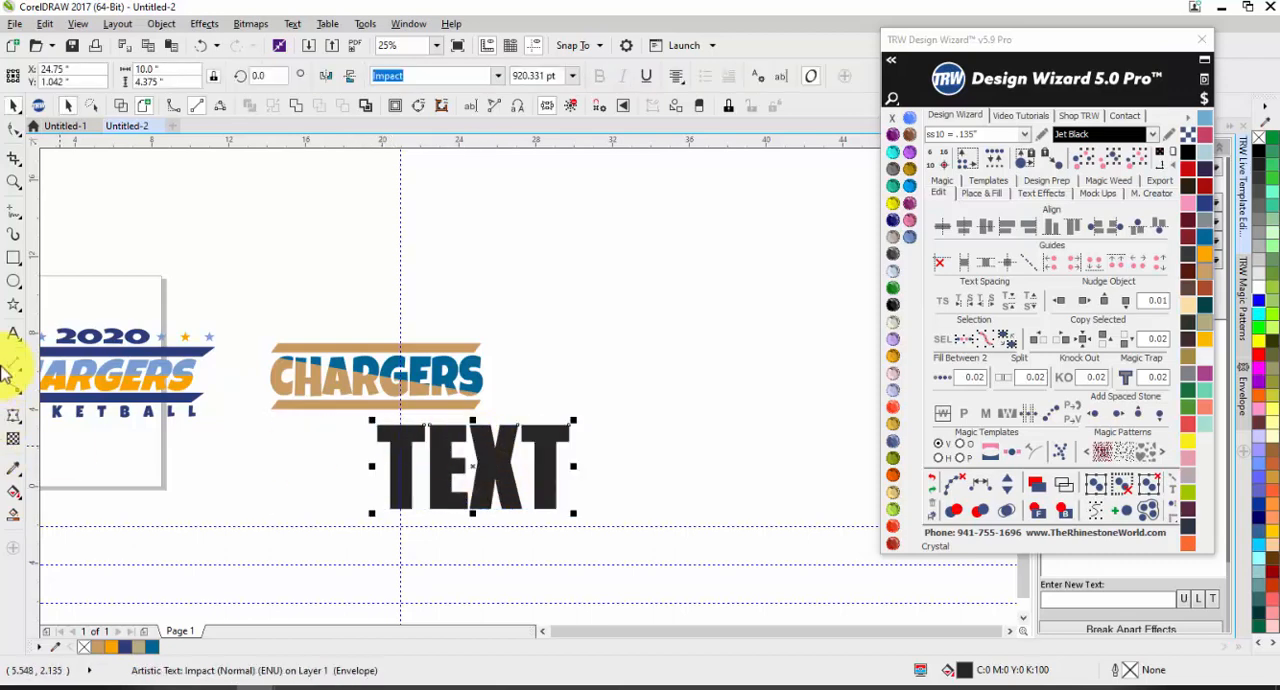
Step: Replace the wording of the black TEXT object with CHARGERS and set its font to Luckiest Guy
{"action": "left_click", "coordinate": [13, 334]}
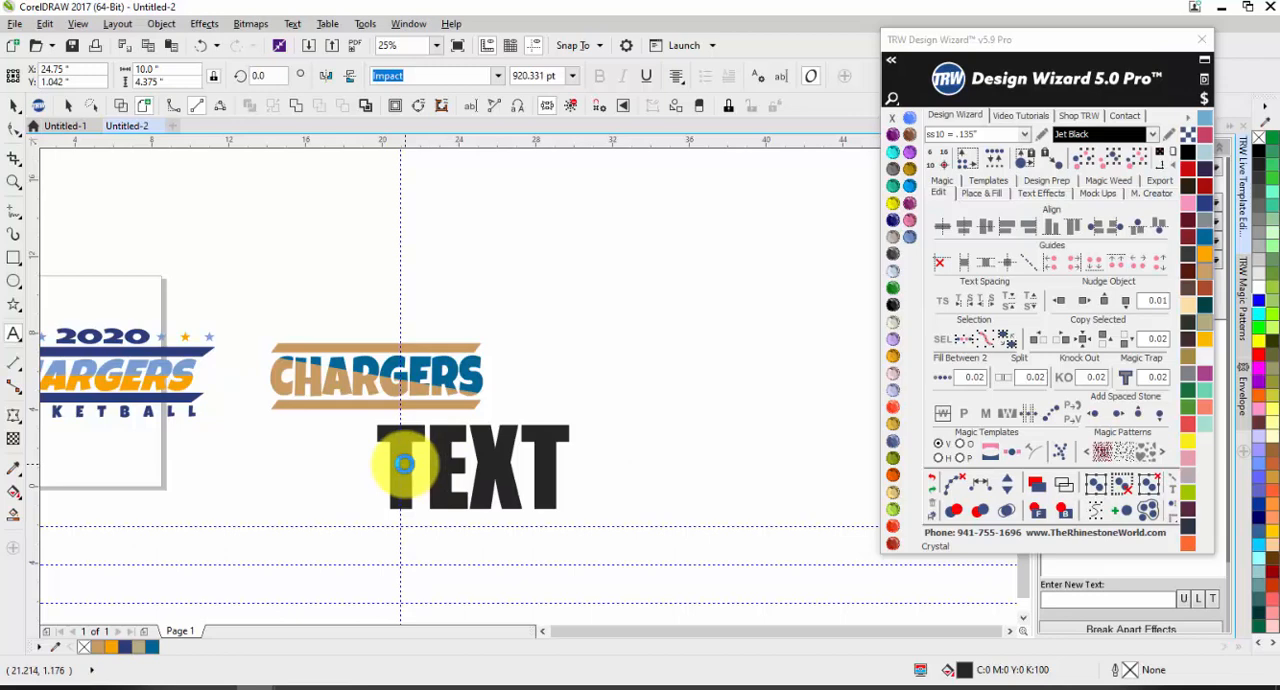
{"action": "left_click", "coordinate": [403, 463]}
{"action": "key", "text": "ctrl+shift+t"}
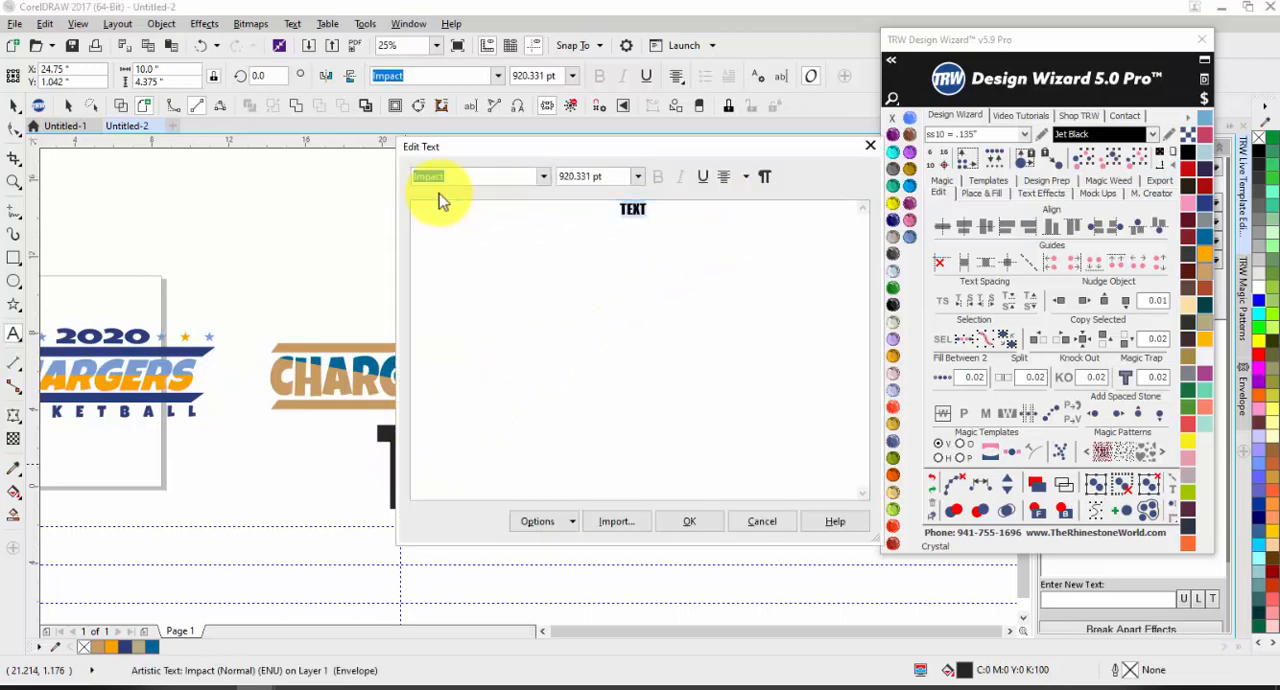
{"action": "type", "text": "CHARGERS"}
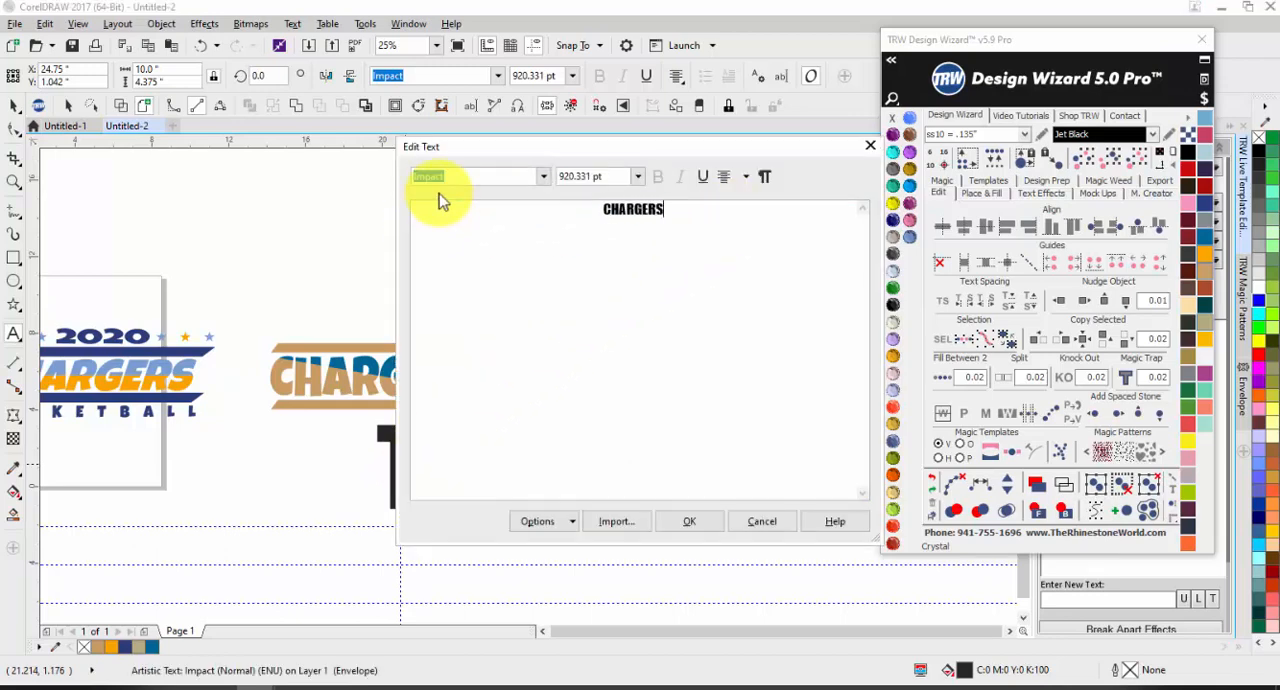
{"action": "left_click_drag", "start_coordinate": [710, 241], "coordinate": [457, 231]}
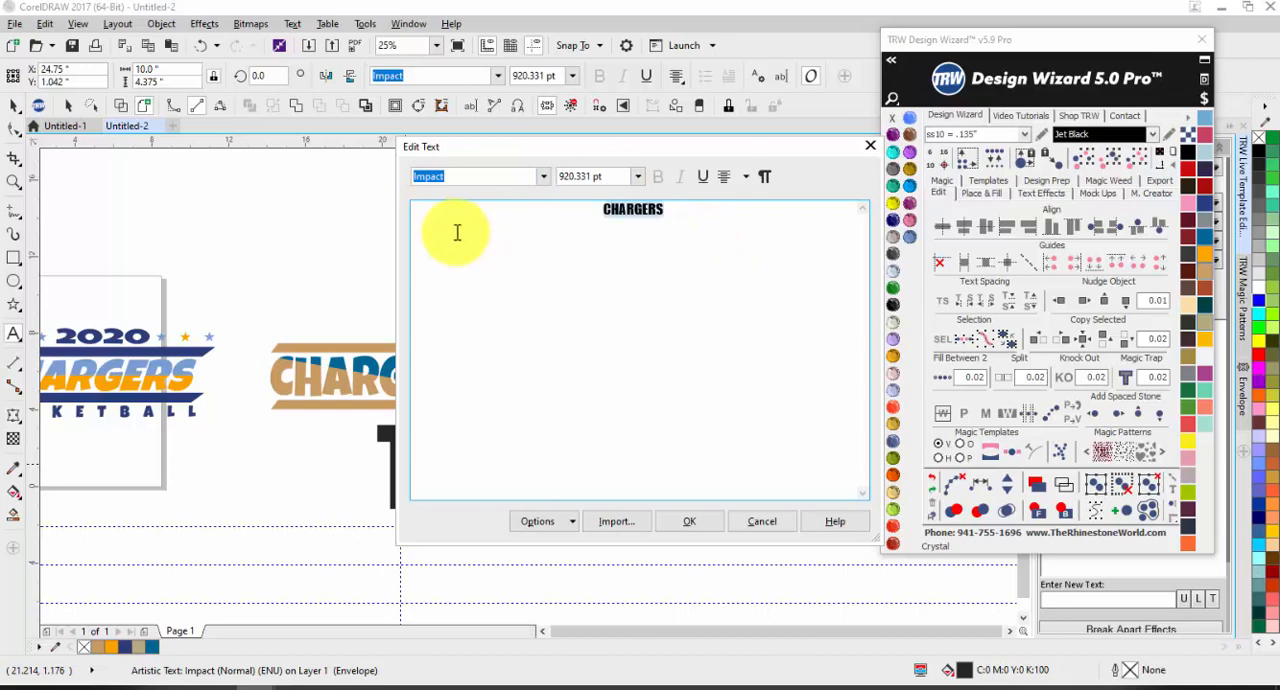
{"action": "left_click", "coordinate": [543, 180]}
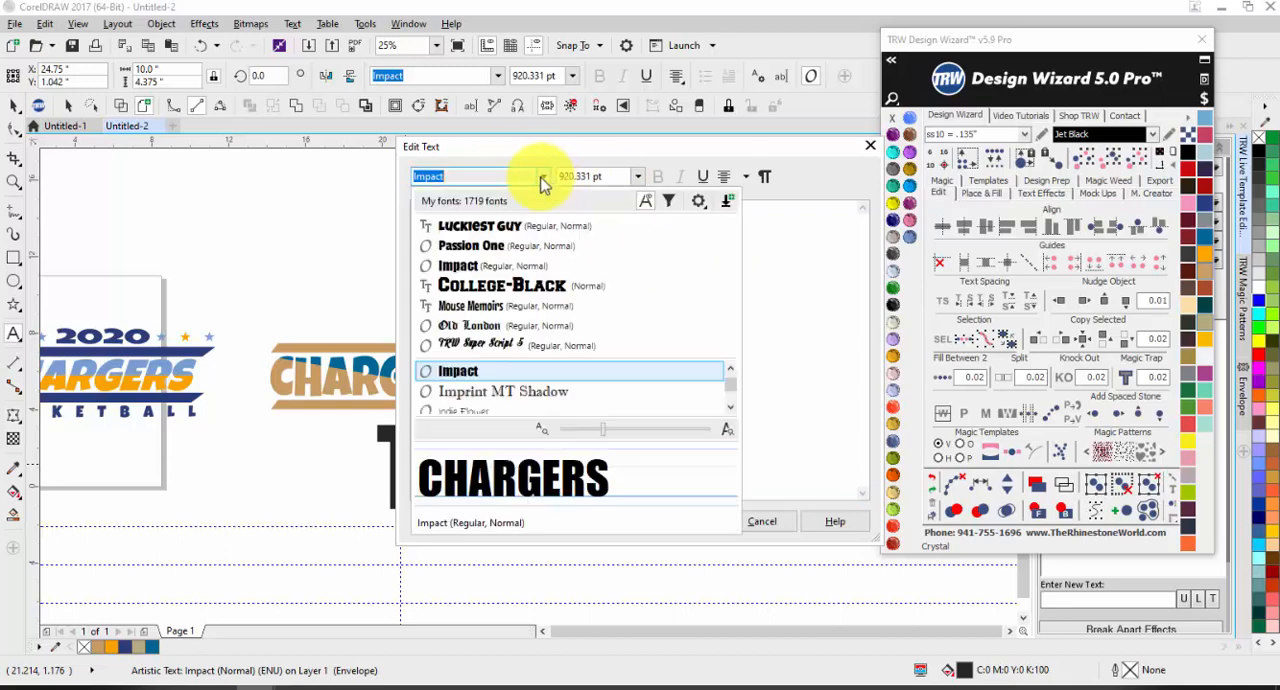
{"action": "left_click", "coordinate": [498, 228]}
{"action": "left_click", "coordinate": [690, 521]}
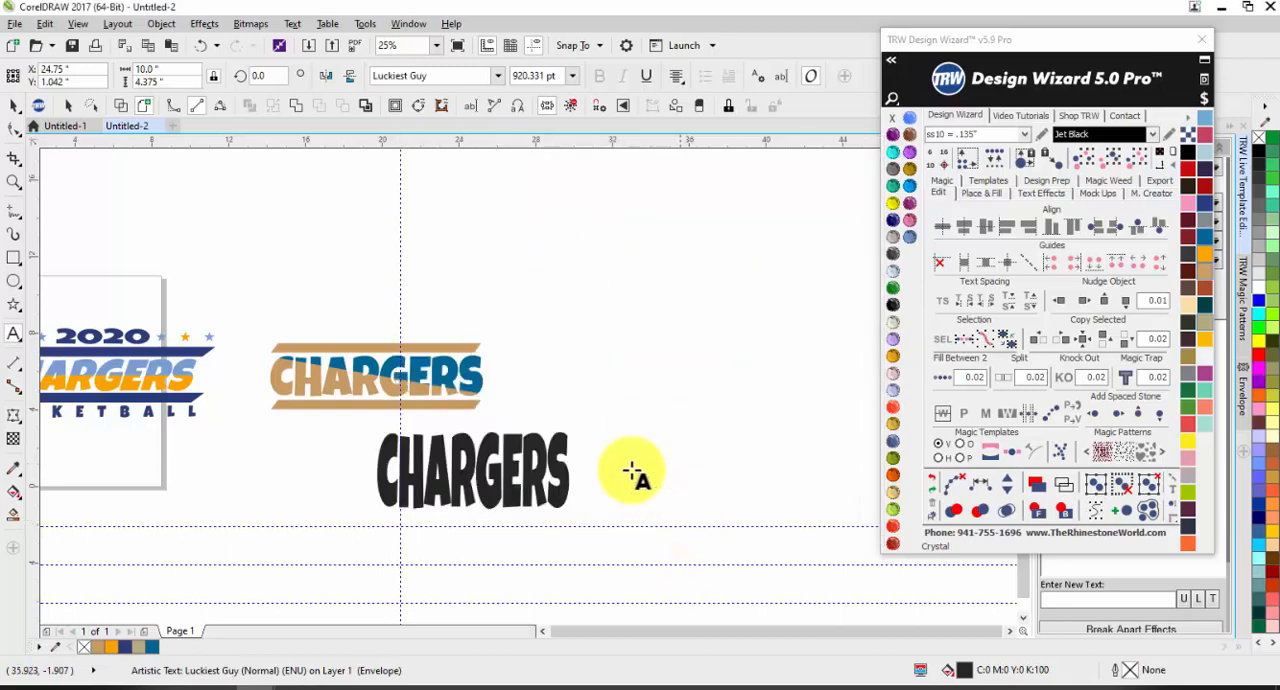
Step: Shorten the black CHARGERS text to about 2.81 inches high while keeping its 10-inch width
{"action": "left_click", "coordinate": [14, 106]}
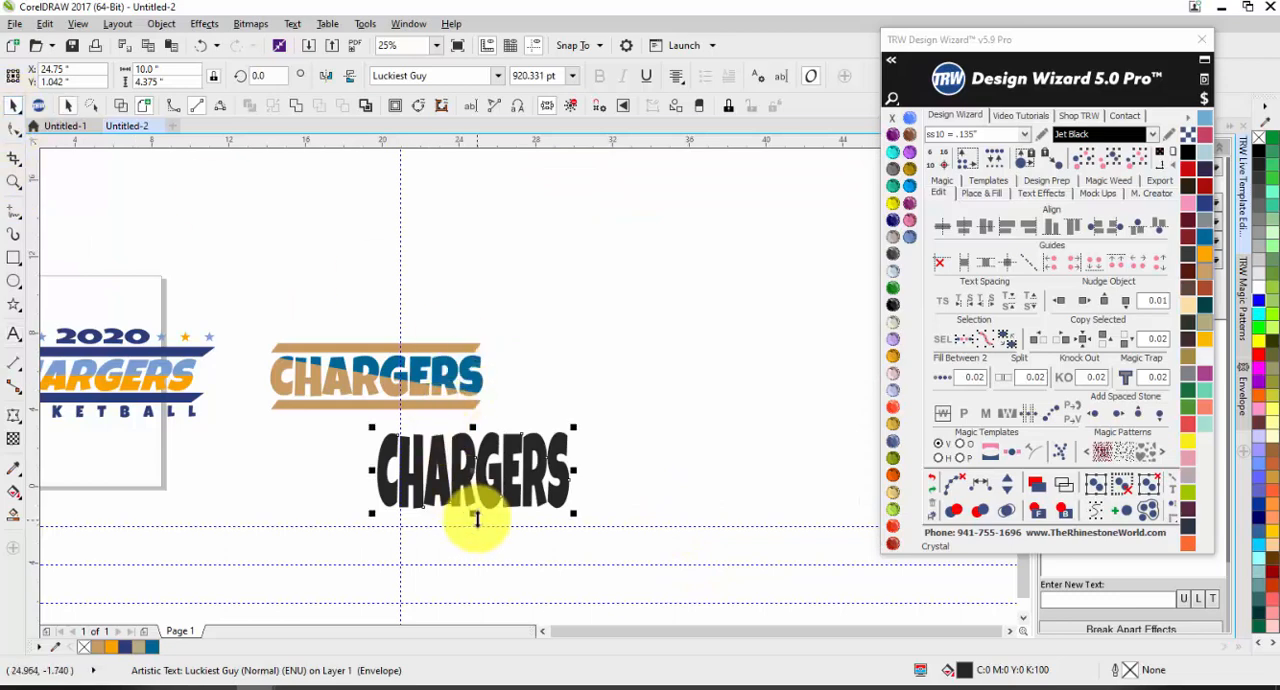
{"action": "left_click_drag", "start_coordinate": [475, 515], "coordinate": [486, 488]}
{"action": "left_click", "coordinate": [637, 431]}
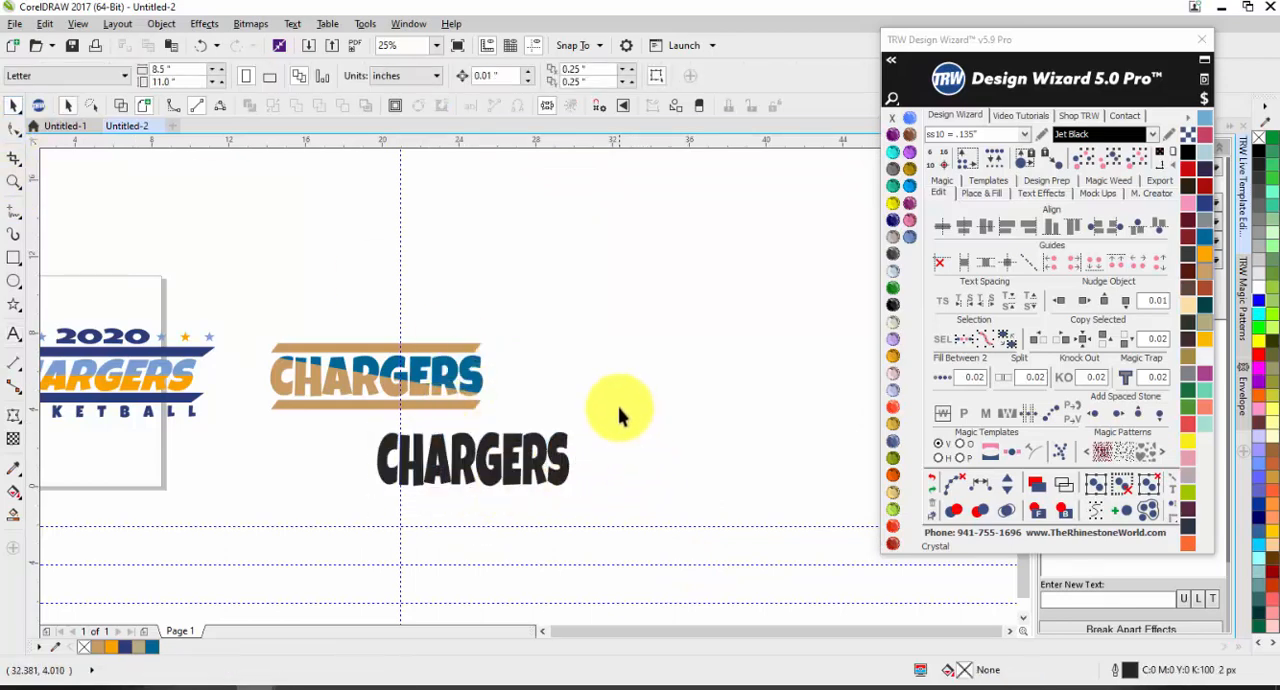
{"action": "left_click", "coordinate": [514, 459]}
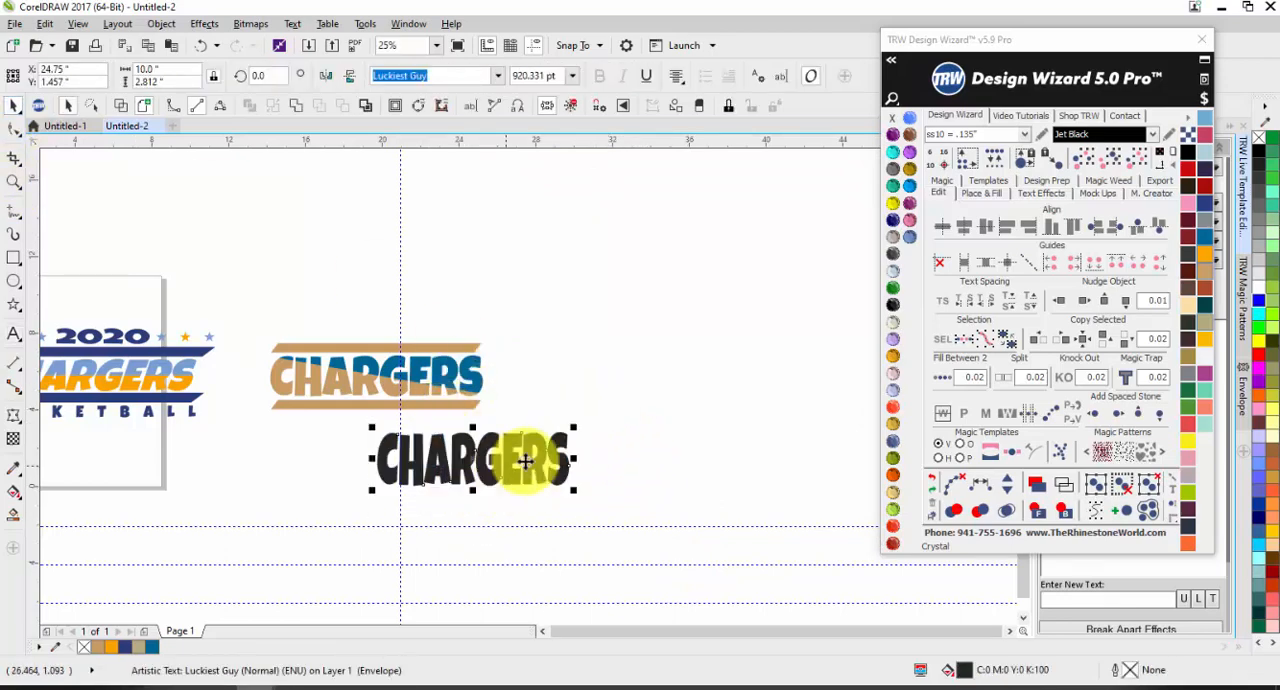
{"action": "left_click", "coordinate": [663, 475]}
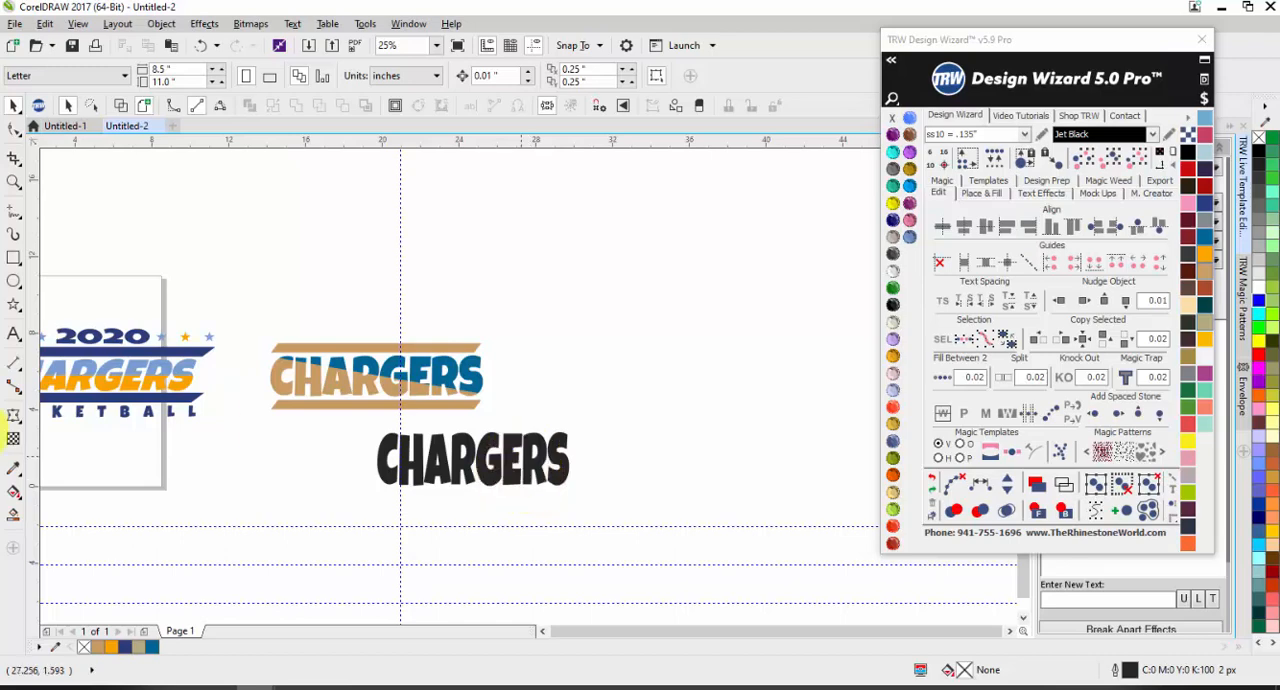
Step: Draw a rectangle about 11.92 by 2.96 inches below the black CHARGERS text
{"action": "left_click", "coordinate": [14, 257]}
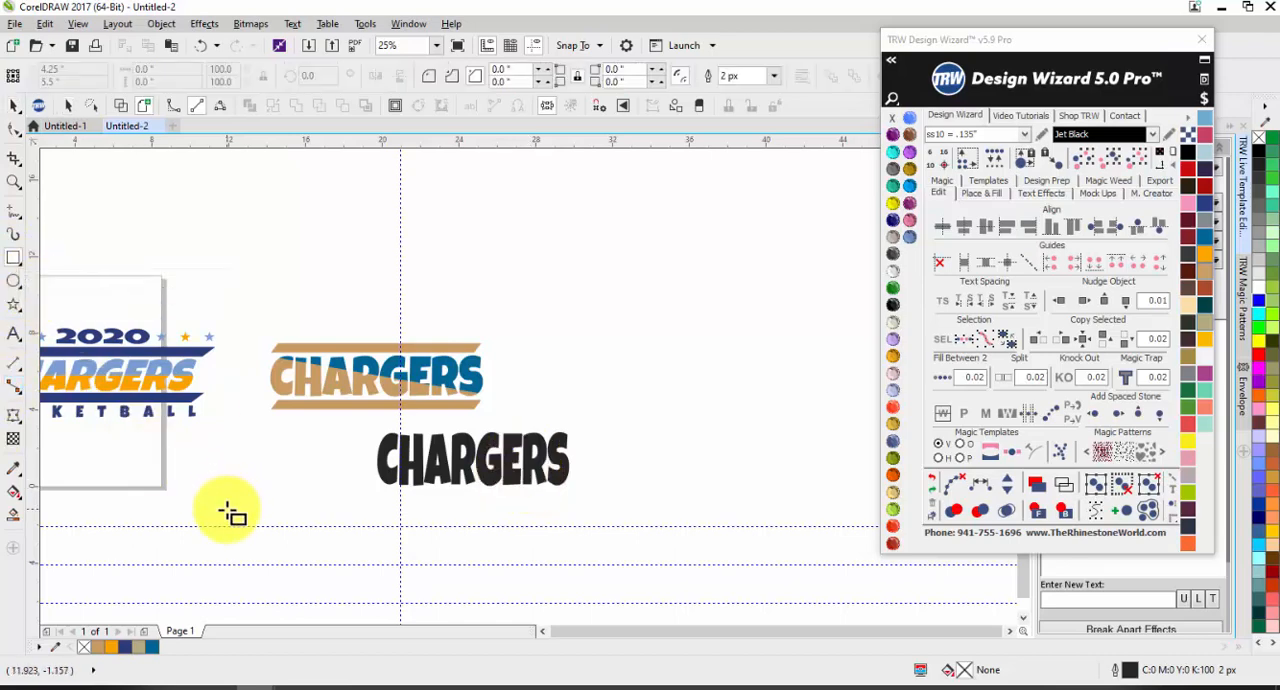
{"action": "mouse_move", "coordinate": [224, 507]}
{"action": "left_mouse_down"}
{"action": "mouse_move", "coordinate": [403, 574]}
{"action": "mouse_move", "coordinate": [460, 570]}
{"action": "left_mouse_up"}
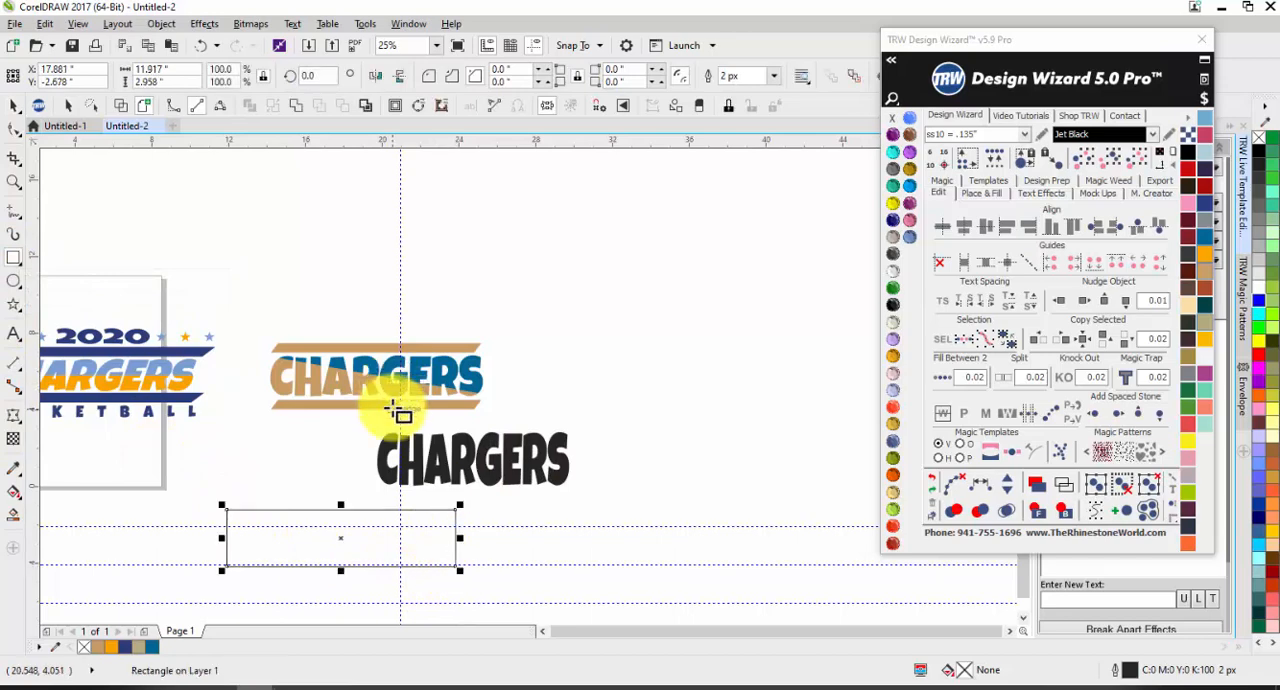
Step: Delete the vertical guideline and the three horizontal guidelines around the lower artwork
{"action": "left_click", "coordinate": [400, 262]}
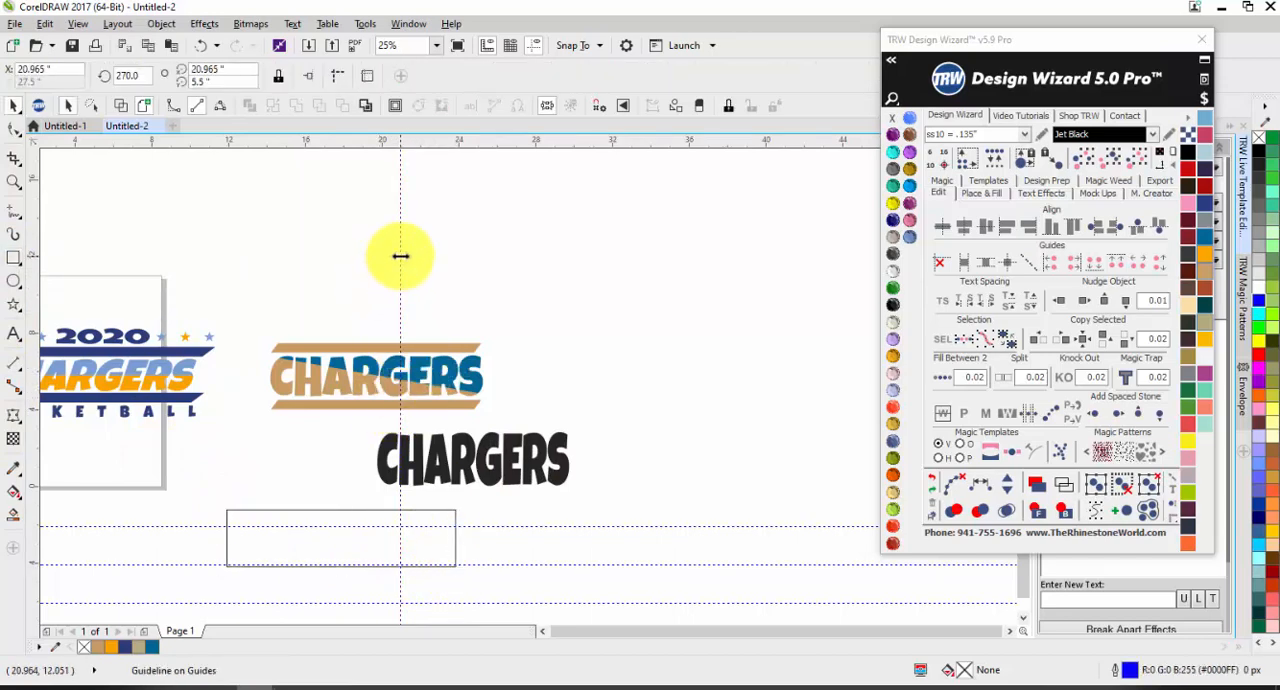
{"action": "left_click", "coordinate": [579, 564]}
{"action": "key", "text": "Escape"}
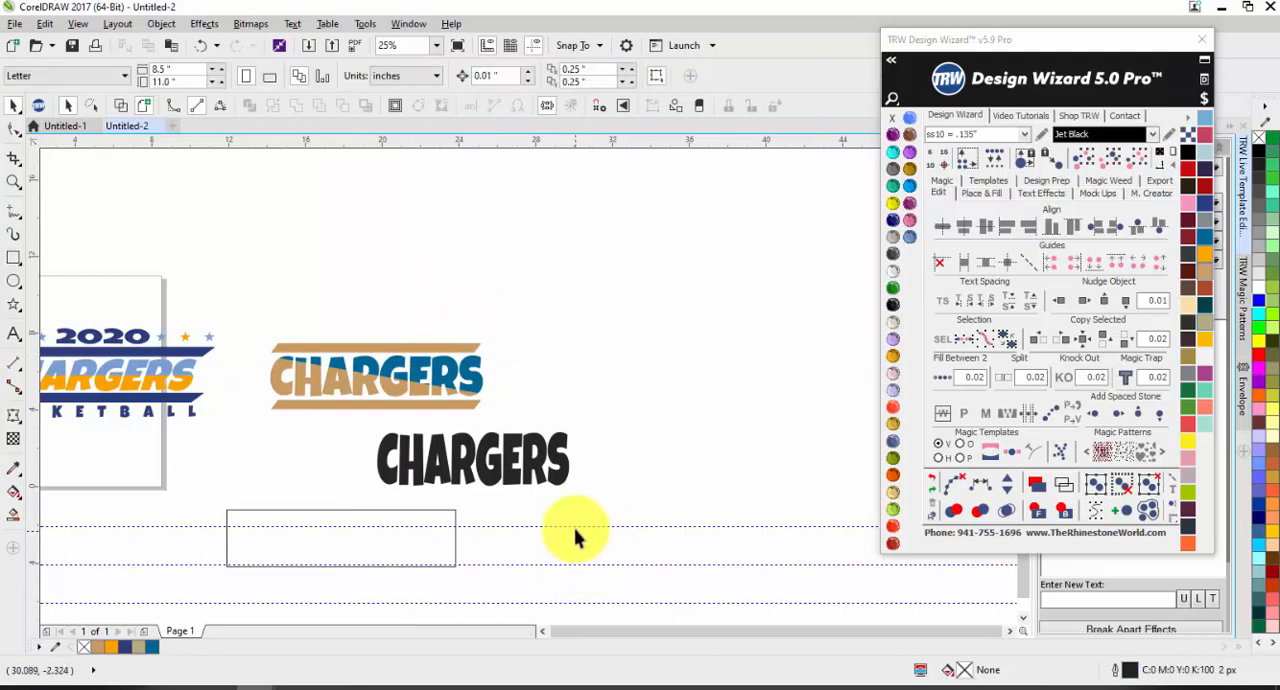
{"action": "left_click", "coordinate": [575, 527]}
{"action": "key", "text": "Delete"}
{"action": "left_click", "coordinate": [574, 565]}
{"action": "key", "text": "Delete"}
{"action": "left_click", "coordinate": [574, 604]}
{"action": "key", "text": "Delete"}
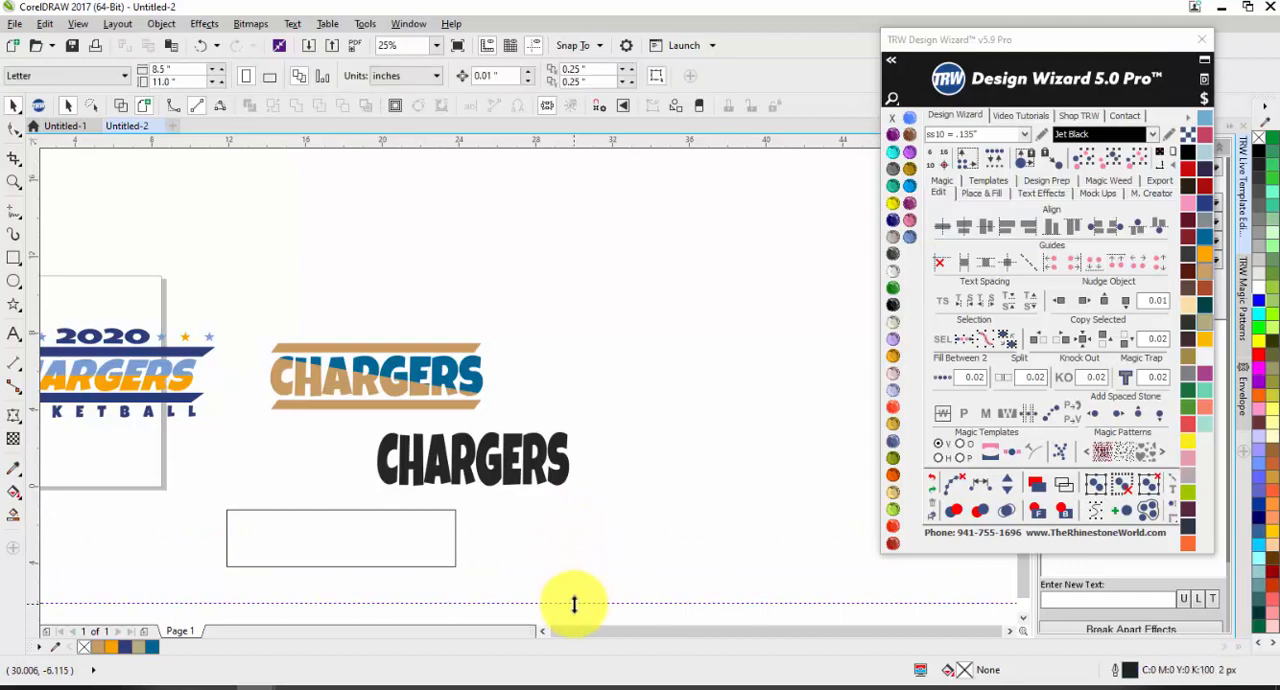
{"action": "left_click", "coordinate": [574, 604]}
{"action": "key", "text": "Delete"}
Step: Fill the rectangle with the gold-brown colour #A28A44 and remove its outline
{"action": "scroll", "coordinate": [604, 271], "scroll_direction": "down", "scroll_amount": 1}
{"action": "scroll", "coordinate": [415, 400], "scroll_direction": "up", "scroll_amount": 3}
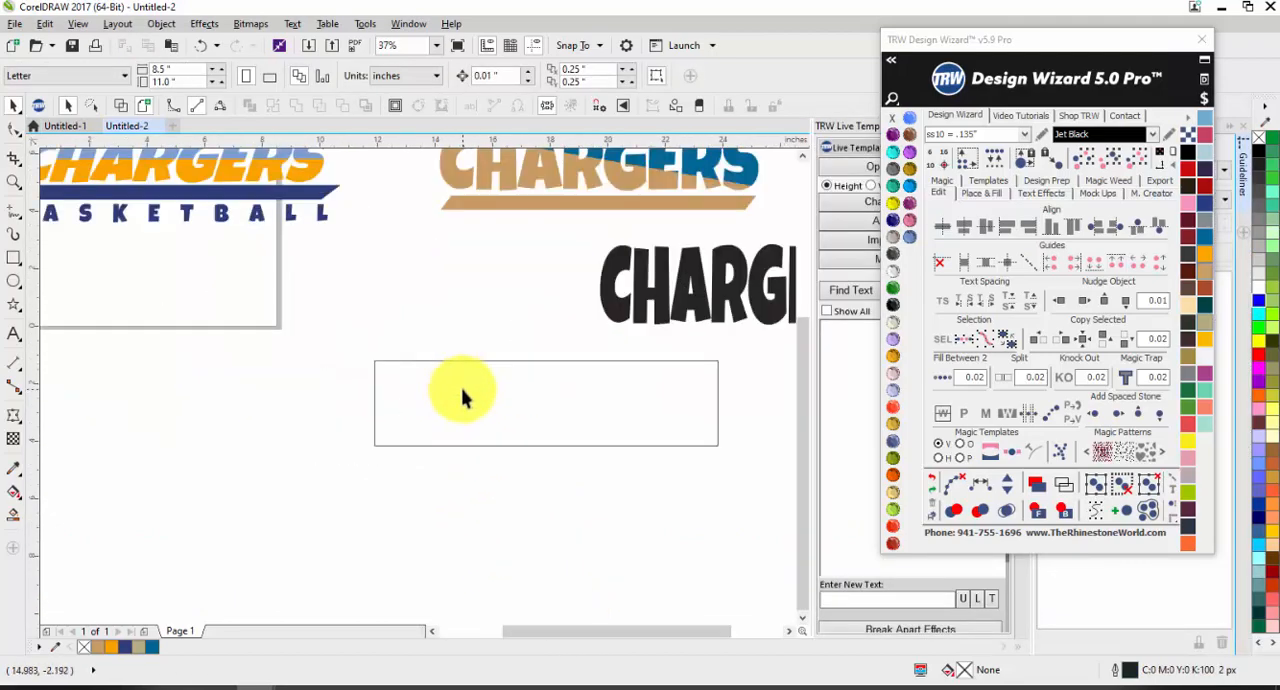
{"action": "scroll", "coordinate": [463, 394], "scroll_direction": "down", "scroll_amount": 2}
{"action": "left_click", "coordinate": [320, 337]}
{"action": "scroll", "coordinate": [423, 334], "scroll_direction": "up", "scroll_amount": 2}
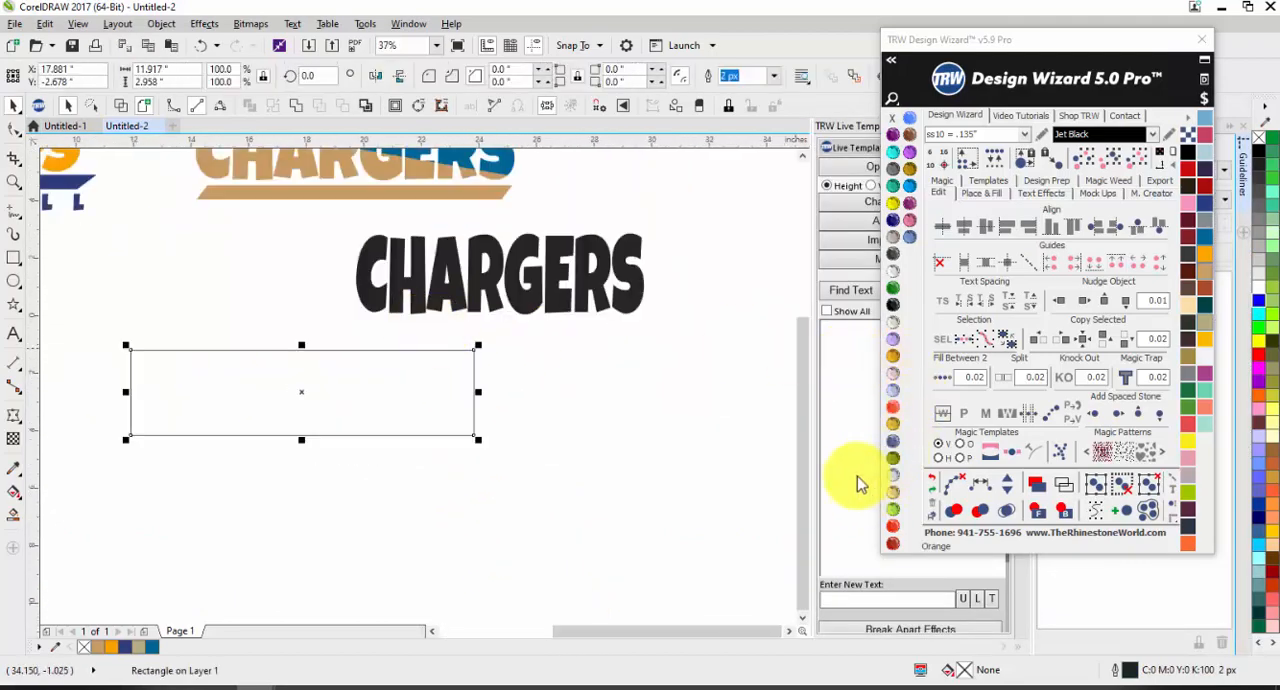
{"action": "left_click", "coordinate": [1189, 357]}
{"action": "right_click", "coordinate": [894, 119]}
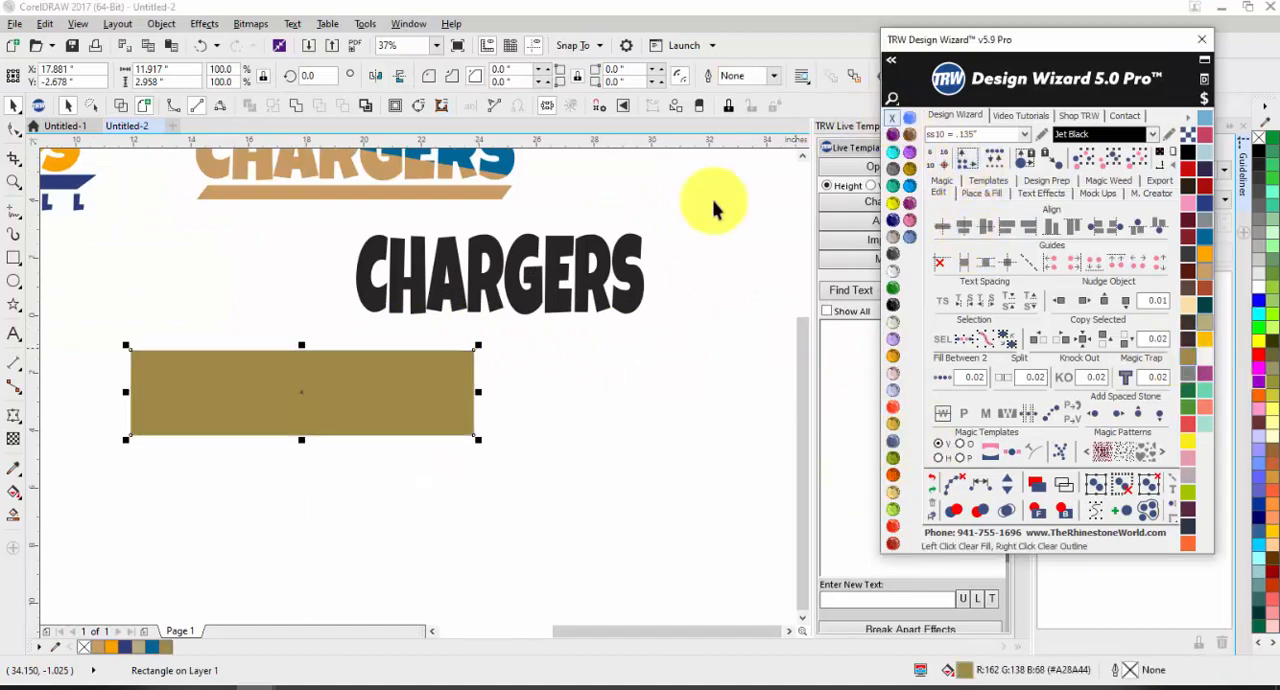
{"action": "left_click", "coordinate": [400, 478]}
Step: Resize the gold rectangle to about 17.2 by 2.38 inches and position it beneath the black CHARGERS text
{"action": "left_click", "coordinate": [273, 373]}
{"action": "left_click_drag", "start_coordinate": [476, 391], "coordinate": [631, 396]}
{"action": "left_click_drag", "start_coordinate": [380, 351], "coordinate": [471, 423]}
{"action": "left_click_drag", "start_coordinate": [471, 423], "coordinate": [372, 406]}
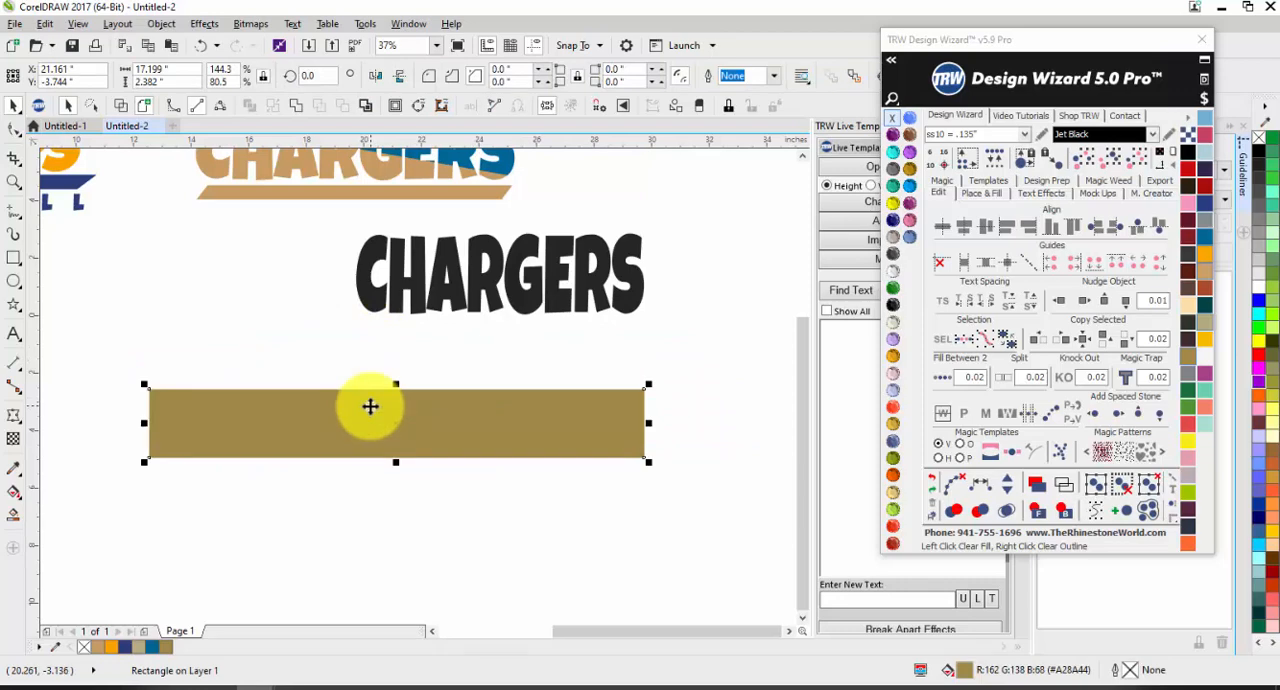
Step: Try placing the gold rectangle inside the black CHARGERS text with PowerClip, and undo it
{"action": "right_click", "coordinate": [353, 400]}
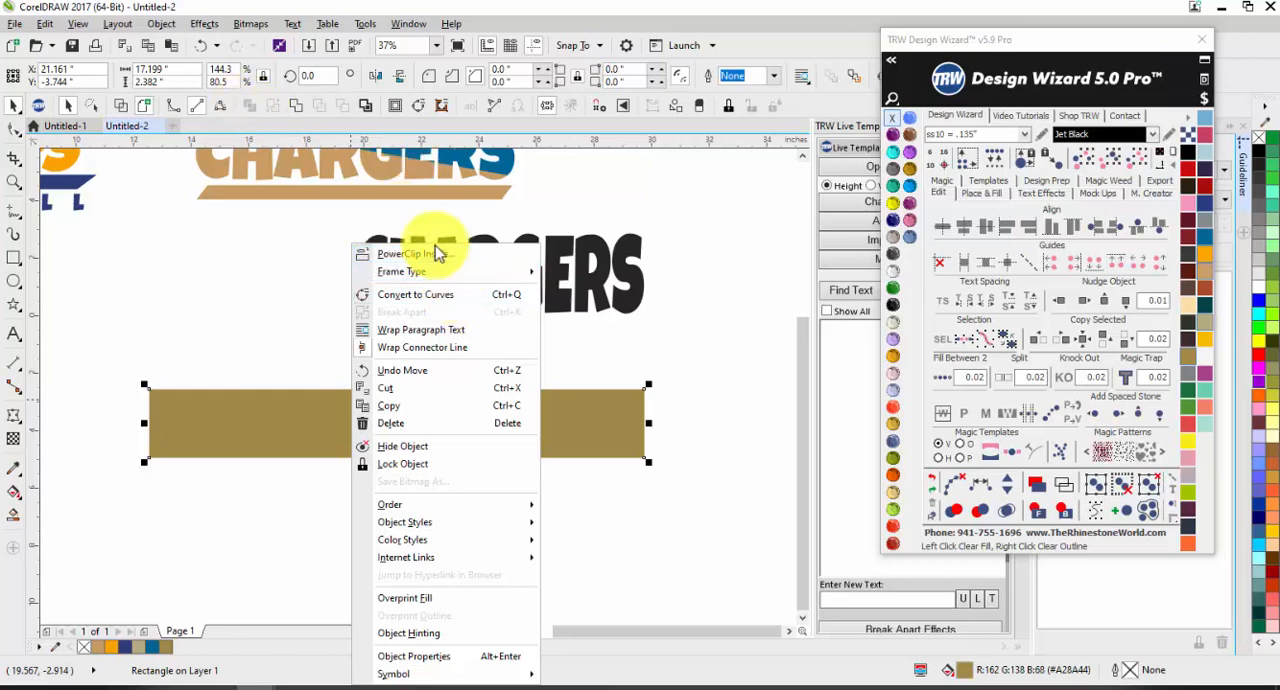
{"action": "left_click", "coordinate": [435, 258]}
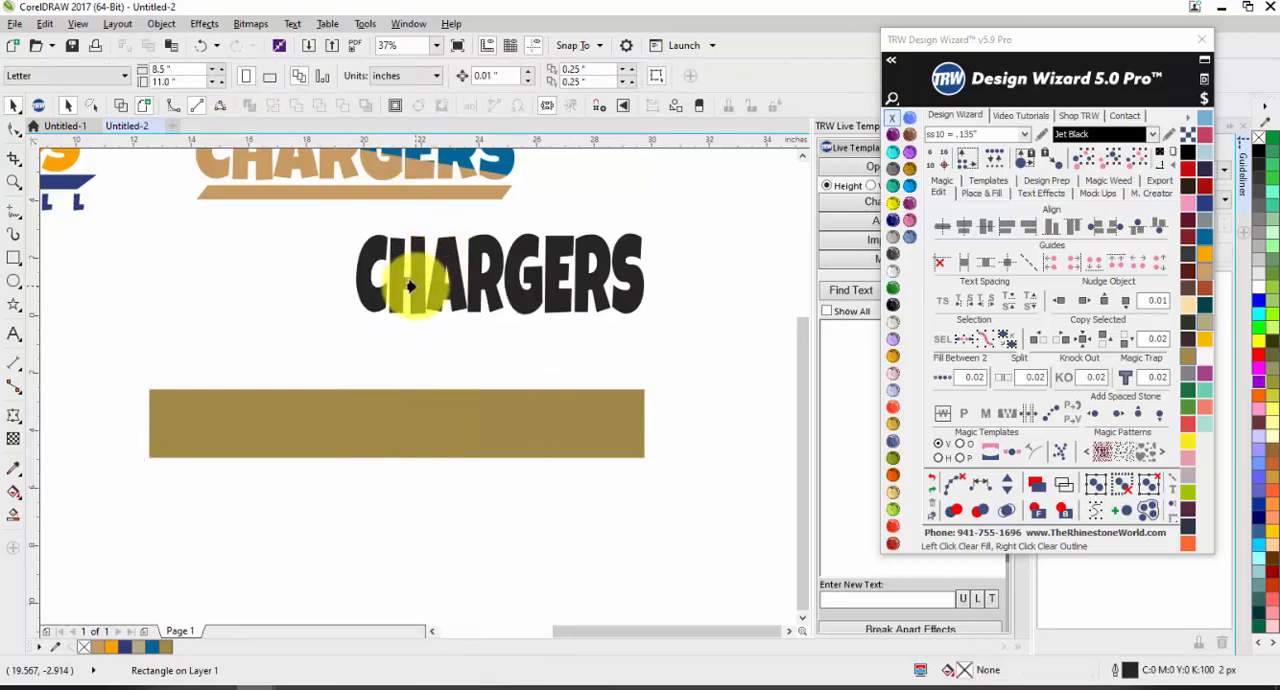
{"action": "left_click", "coordinate": [410, 286]}
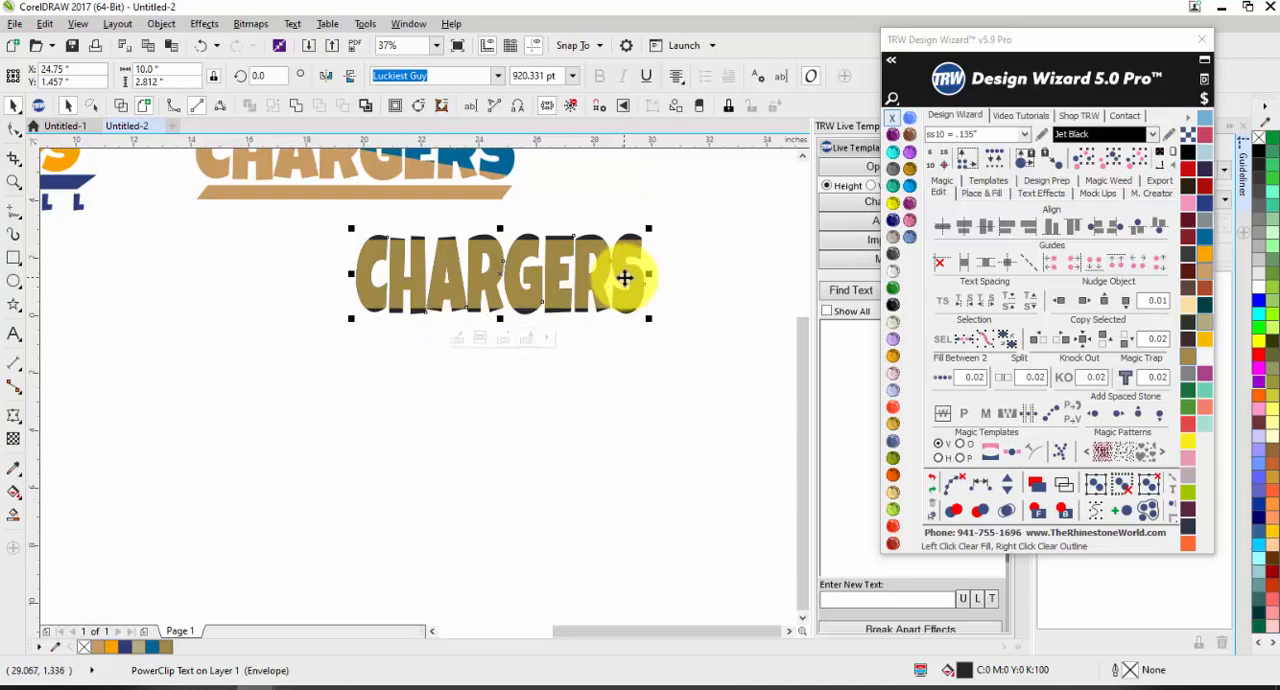
{"action": "key", "text": "ctrl+z"}
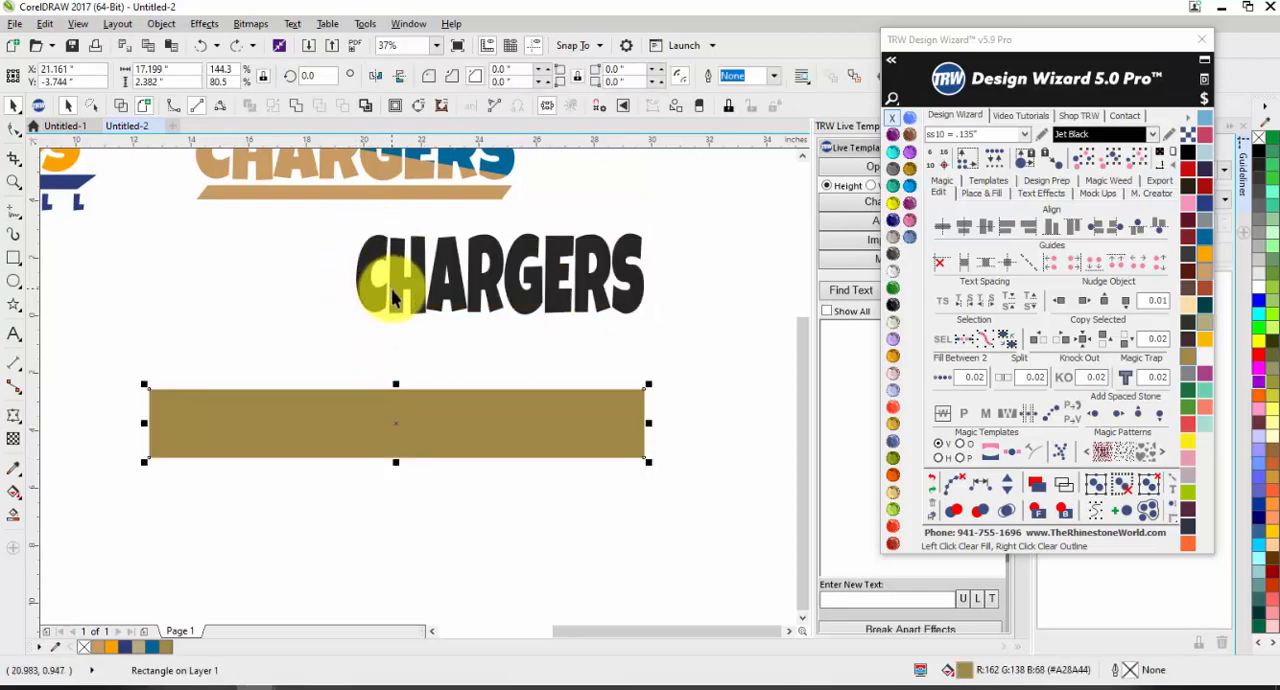
Step: PowerClip the gold rectangle inside the black CHARGERS text
{"action": "right_click", "coordinate": [423, 400]}
{"action": "left_click", "coordinate": [460, 254]}
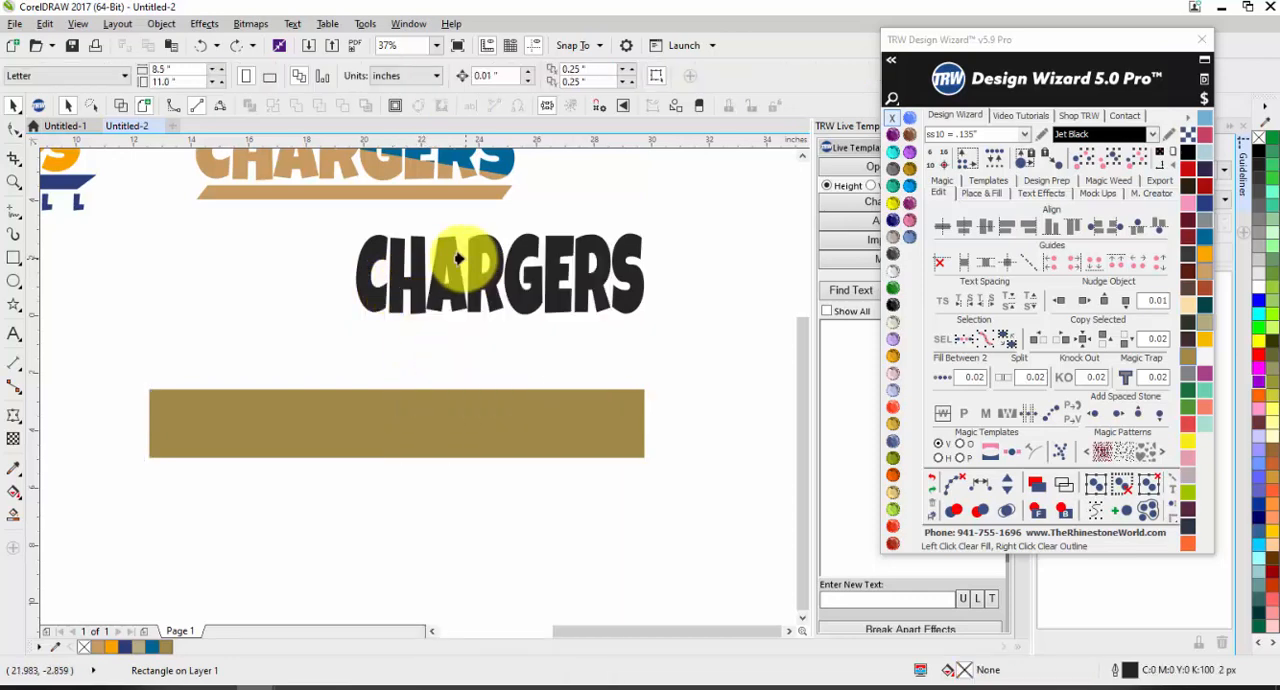
{"action": "left_click", "coordinate": [453, 265]}
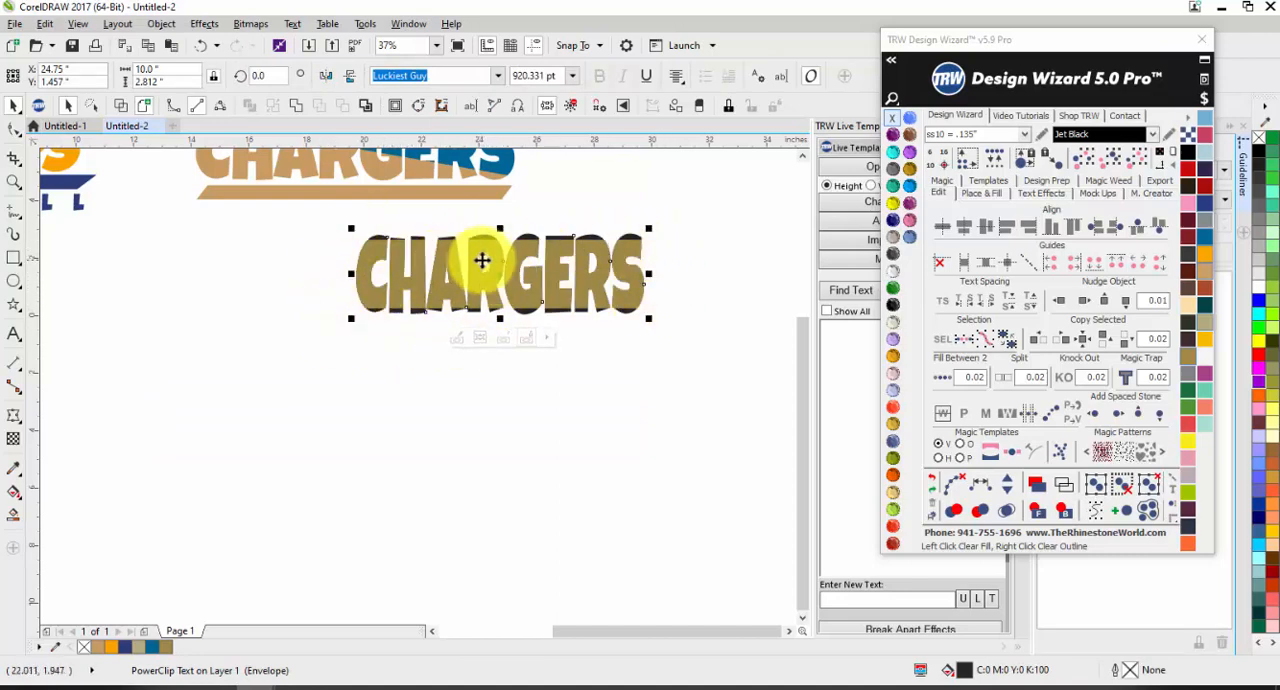
Step: Edit the PowerClip contents of CHARGERS, shift the gold rectangle down to cover the letters' lower half, and finish editing
{"action": "left_click", "coordinate": [459, 336]}
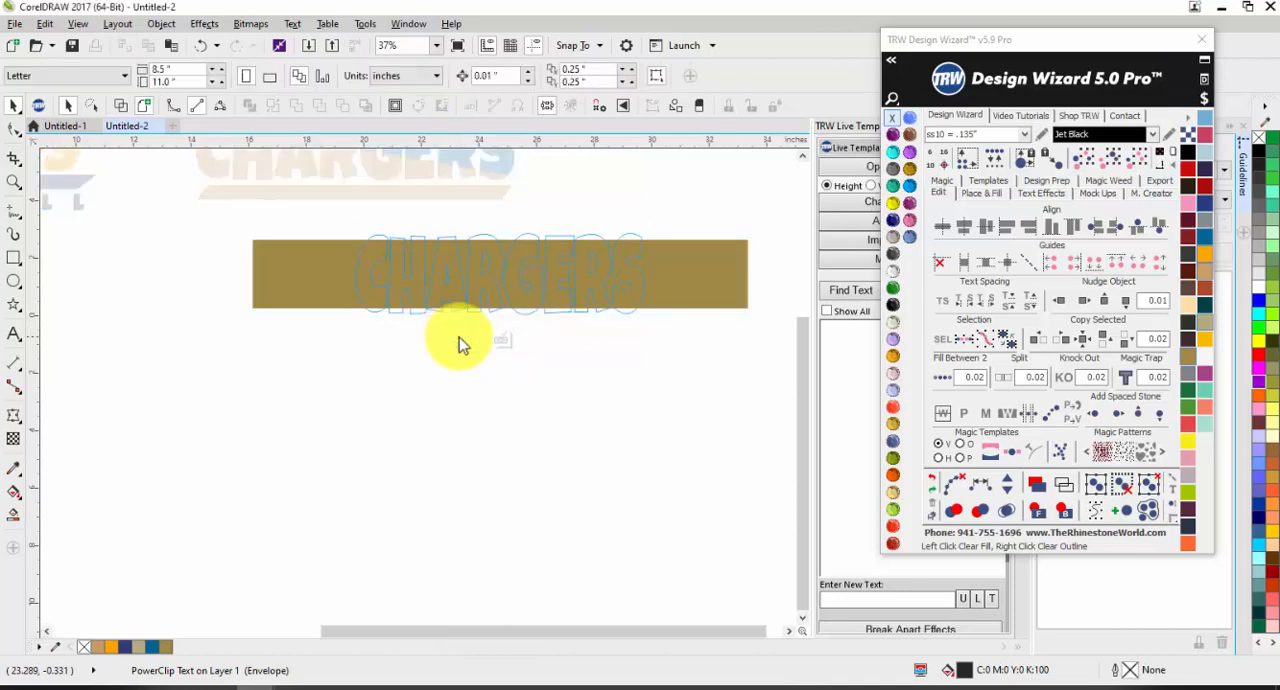
{"action": "left_click", "coordinate": [691, 291]}
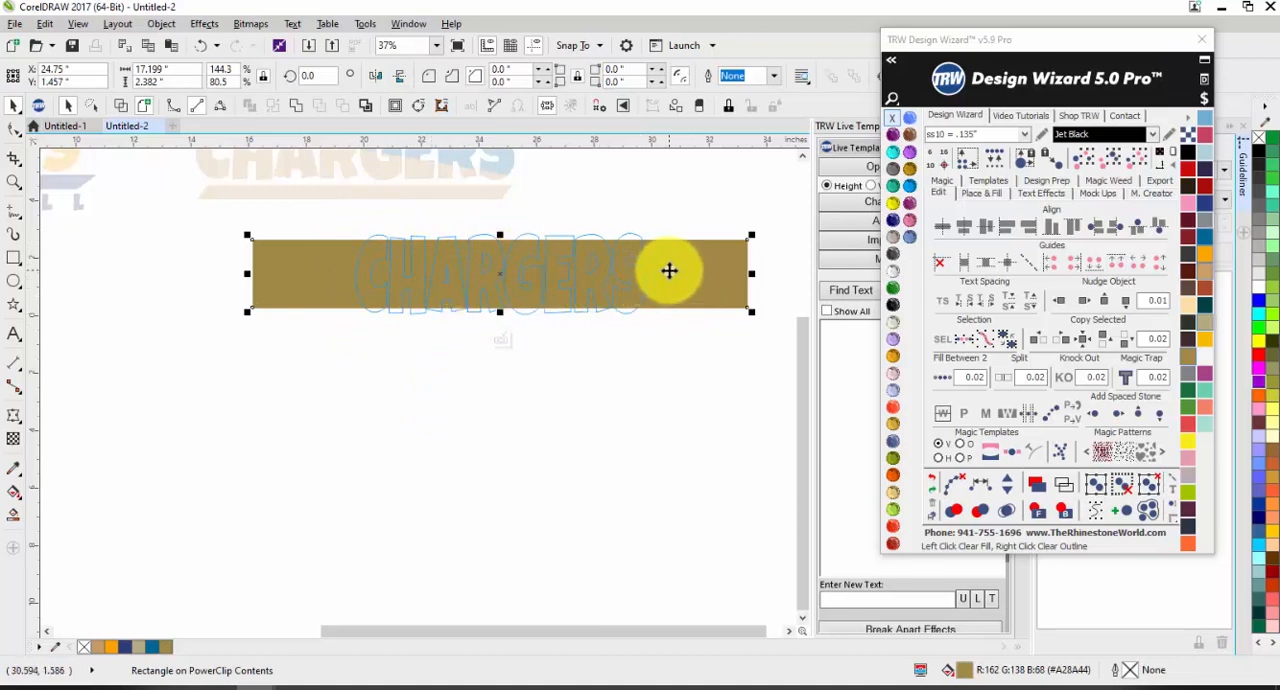
{"action": "left_click_drag", "start_coordinate": [651, 263], "coordinate": [679, 303]}
{"action": "left_click_drag", "start_coordinate": [503, 346], "coordinate": [500, 348]}
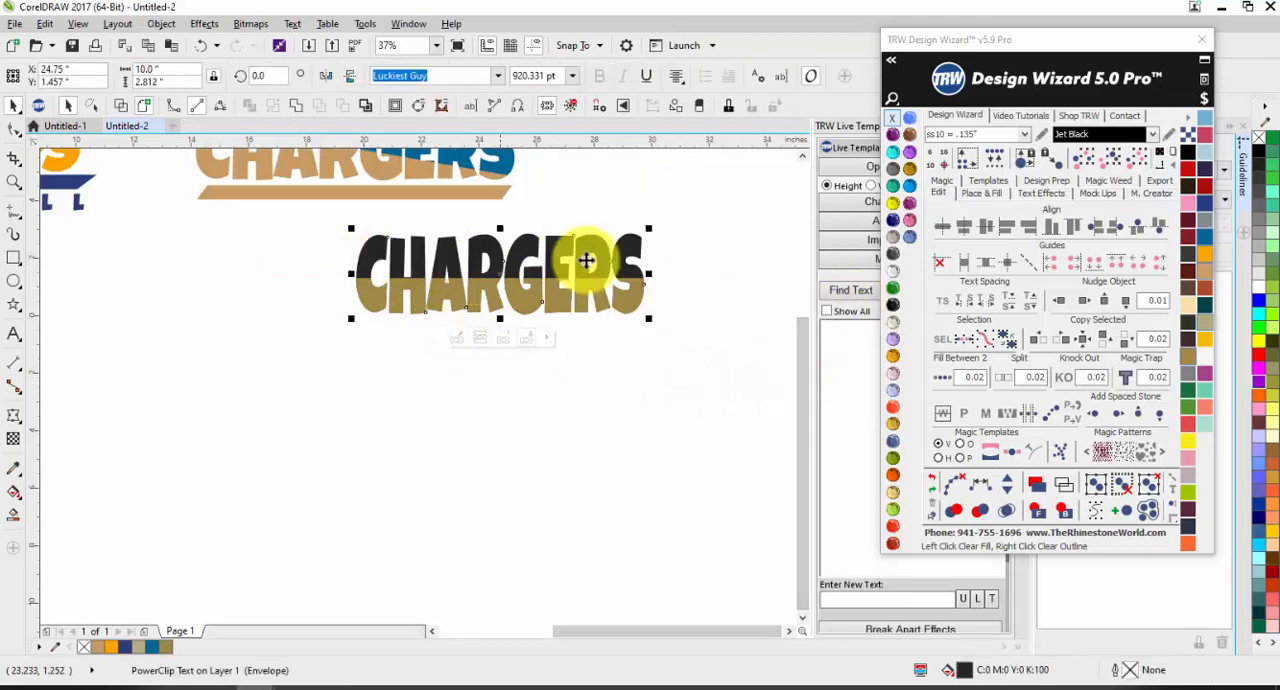
Step: Try Blue Zircon and Topaz as fill colours on the PowerClip CHARGERS text
{"action": "left_click", "coordinate": [894, 189]}
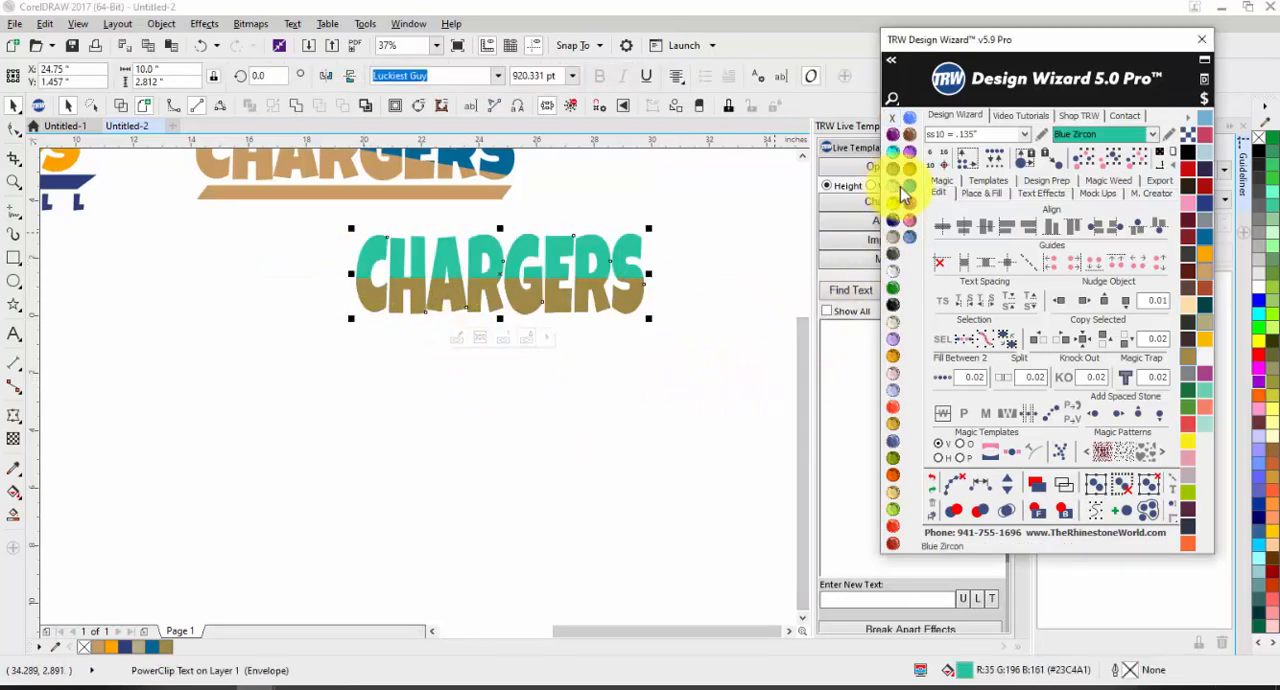
{"action": "left_click", "coordinate": [911, 167]}
{"action": "left_click", "coordinate": [894, 162]}
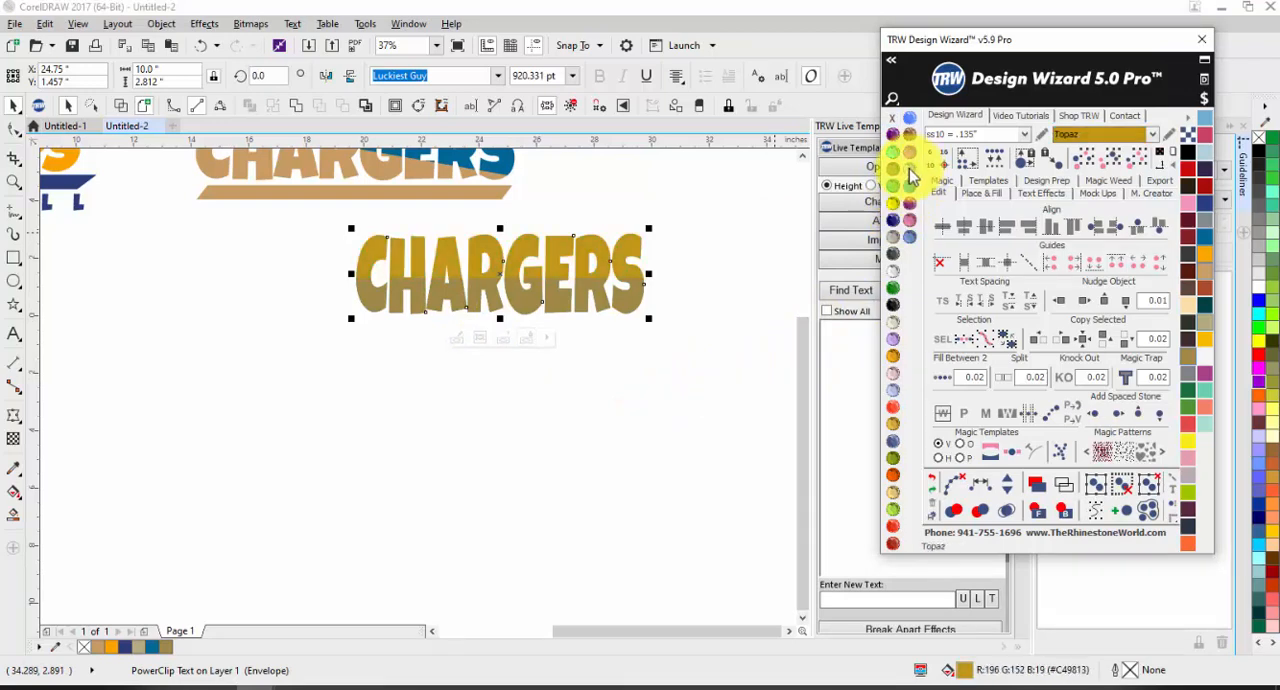
Step: Edit the PowerClip contents of CHARGERS, fill the gold rectangle with Ruby Maroon, and finish editing
{"action": "left_click", "coordinate": [451, 338]}
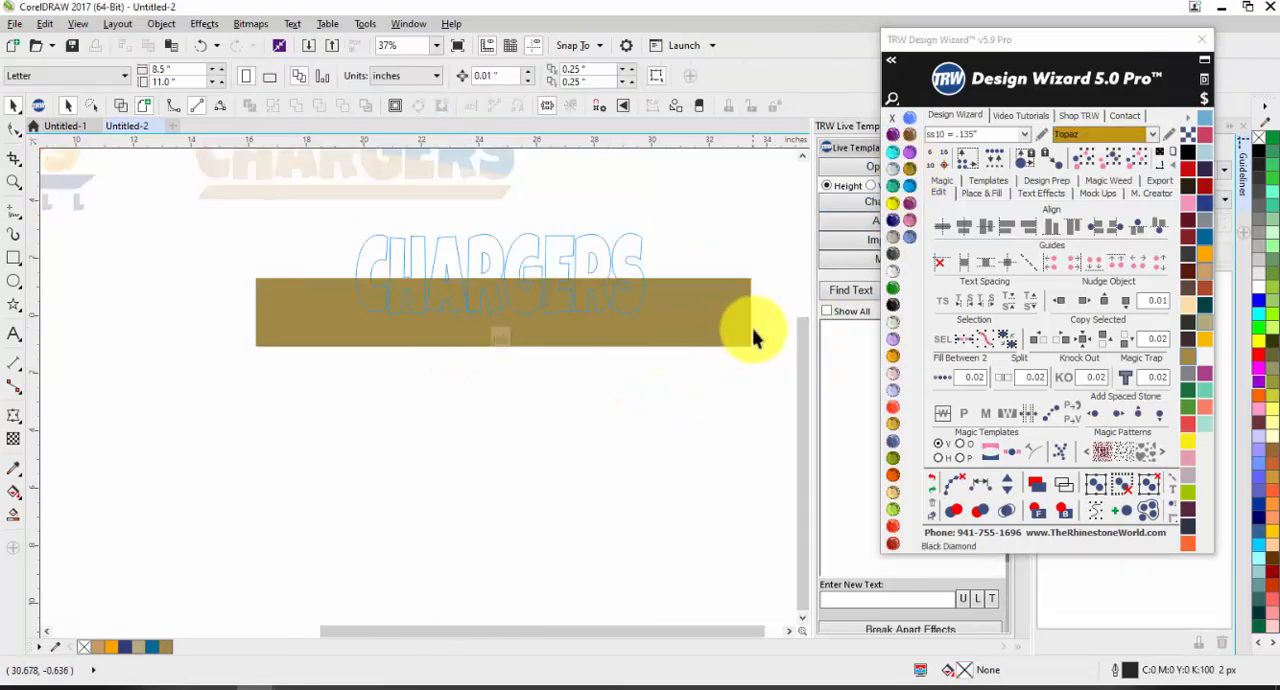
{"action": "left_click", "coordinate": [725, 324]}
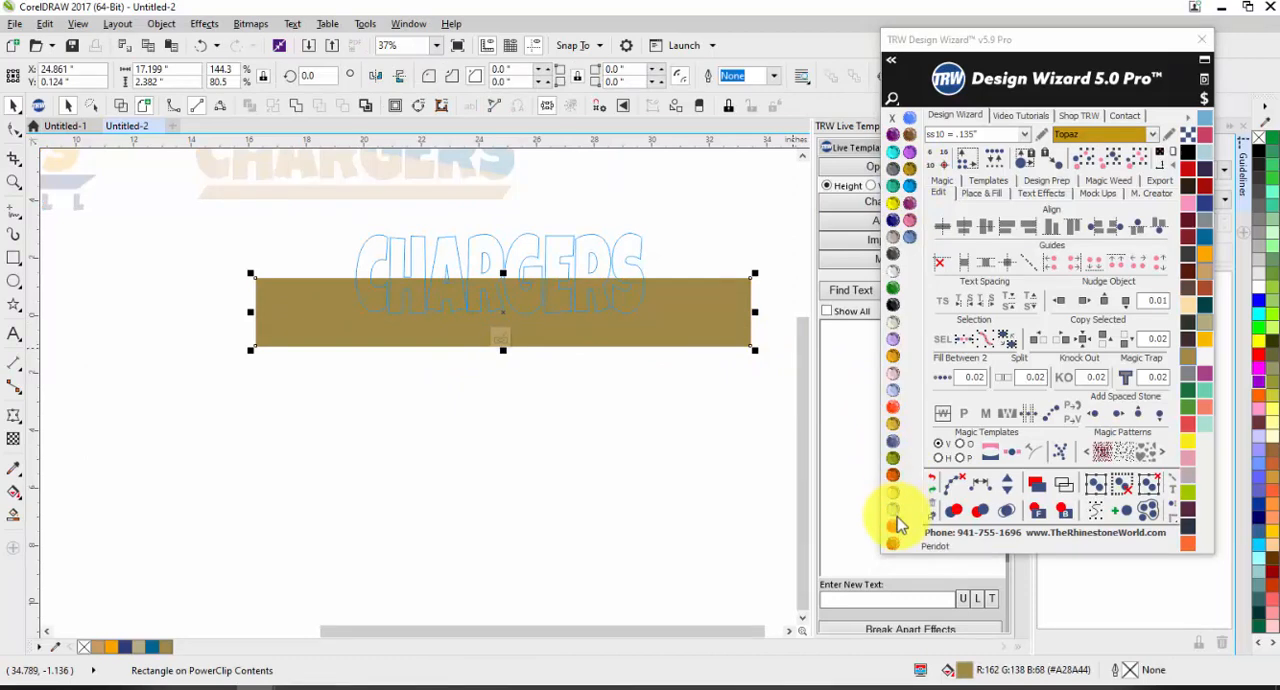
{"action": "left_click", "coordinate": [895, 543]}
{"action": "left_click", "coordinate": [895, 545]}
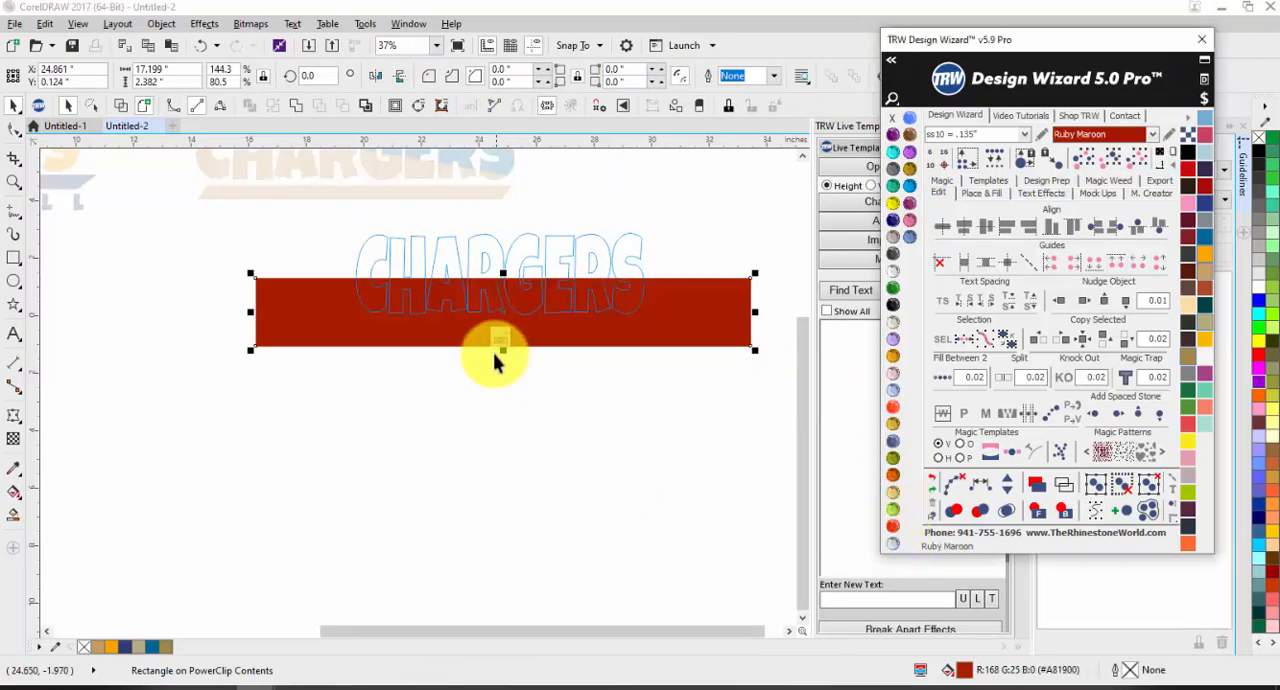
{"action": "left_click", "coordinate": [497, 420]}
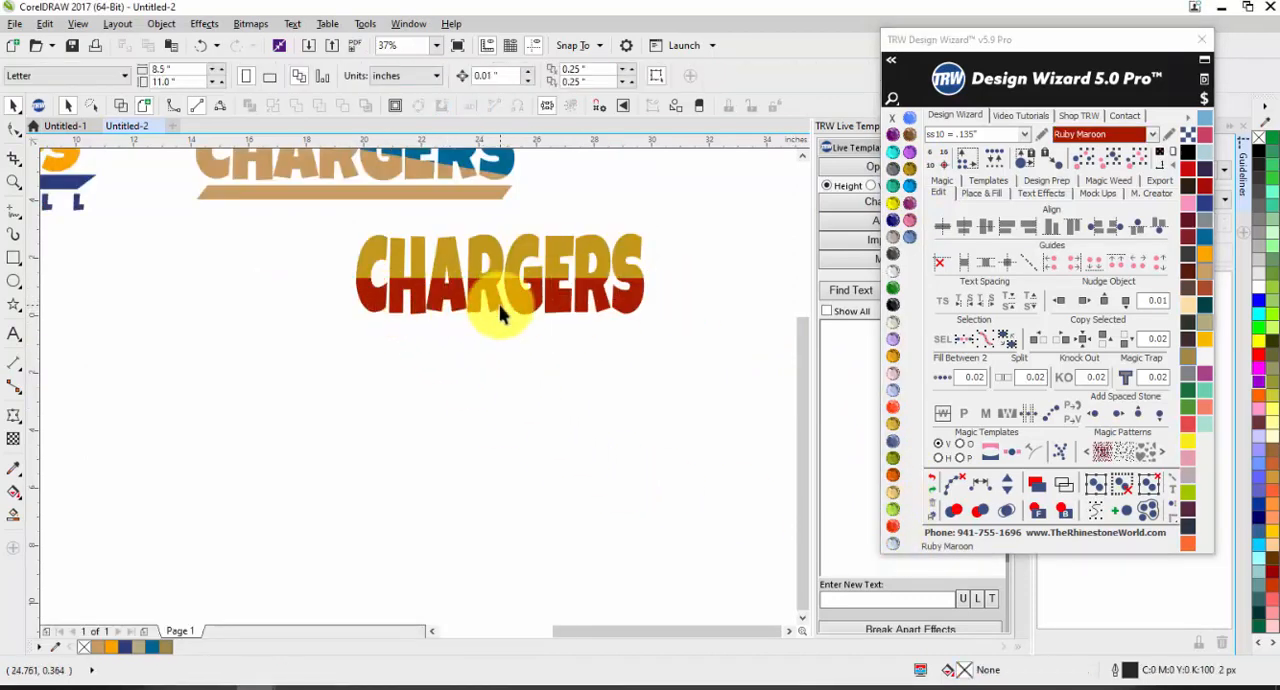
Step: Try Jet Black and green on the CHARGERS text, settling on a khaki tan fill (R182 G173 B129)
{"action": "left_click", "coordinate": [491, 251]}
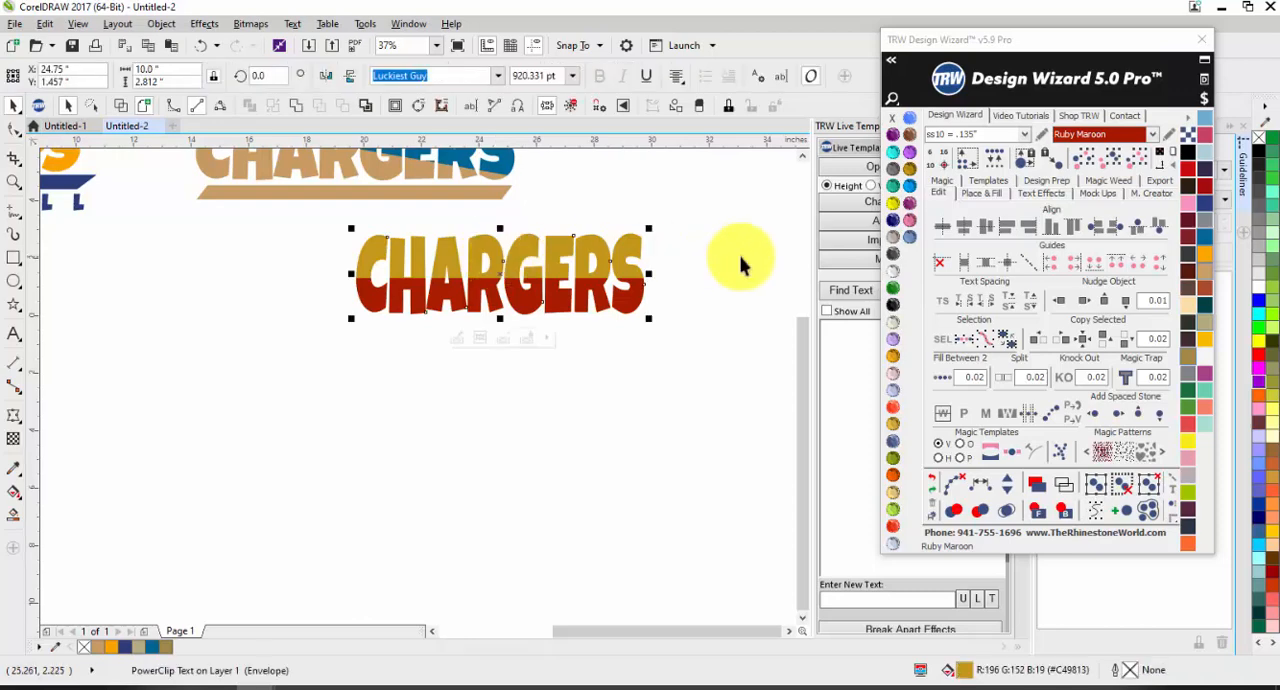
{"action": "left_click", "coordinate": [890, 305]}
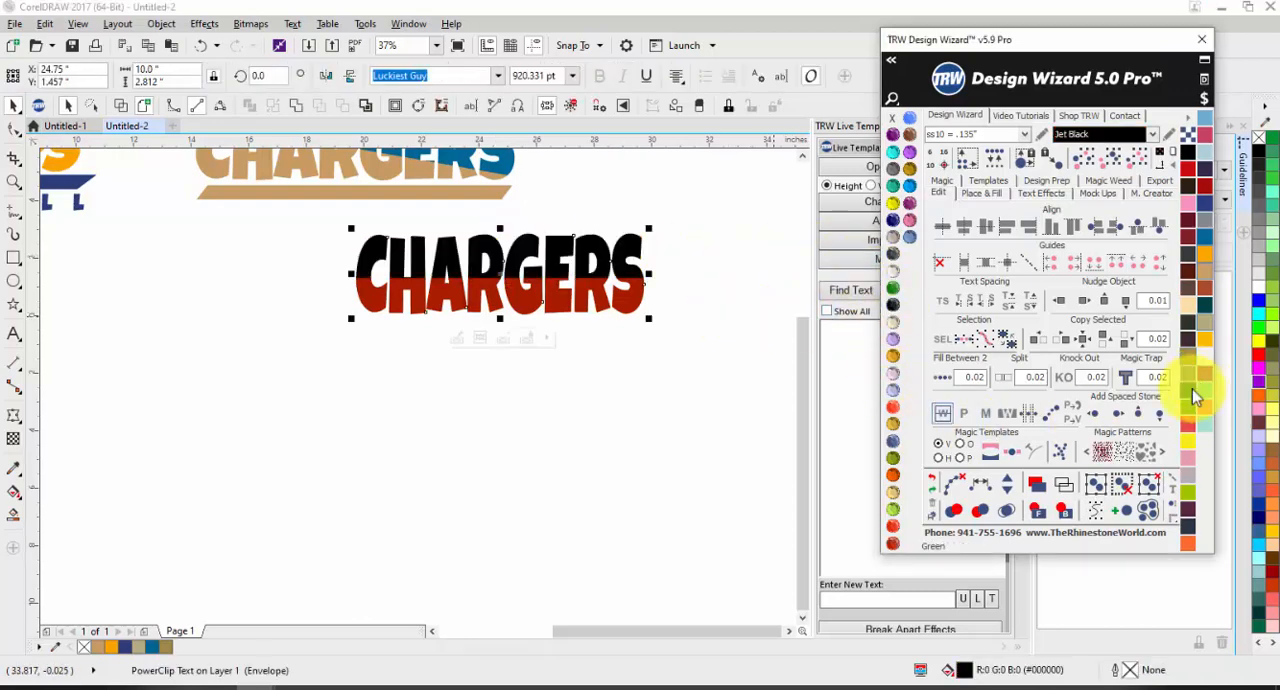
{"action": "left_click", "coordinate": [1194, 395]}
{"action": "left_click", "coordinate": [1205, 338]}
{"action": "left_click", "coordinate": [671, 371]}
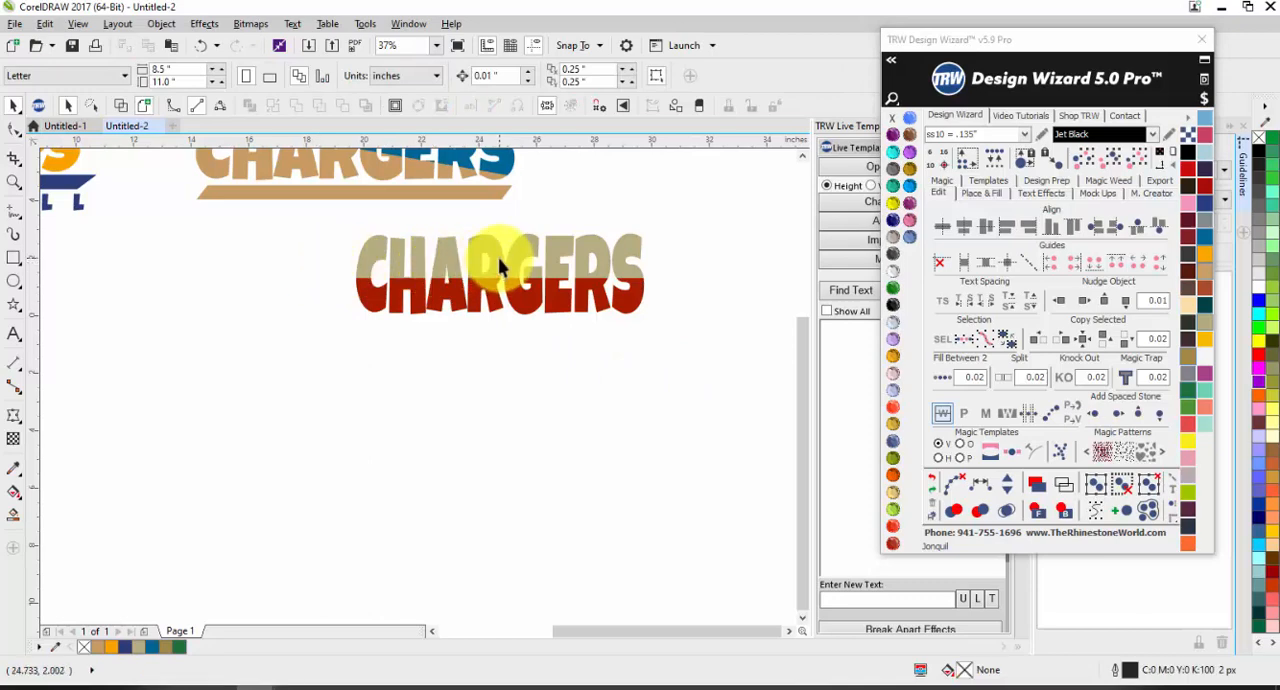
Step: Open the PowerClip contents of CHARGERS and rotate the red rectangle counterclockwise by about 16.4 degrees
{"action": "left_click", "coordinate": [490, 297]}
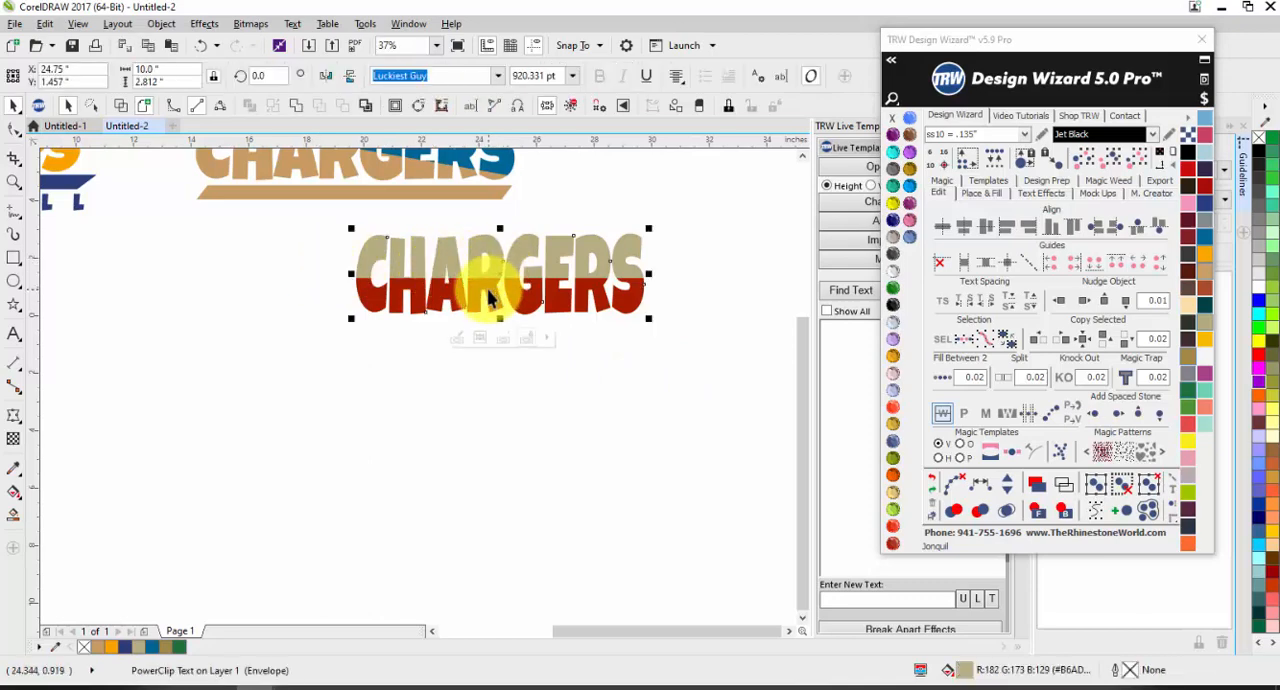
{"action": "left_click", "coordinate": [456, 340]}
{"action": "left_click", "coordinate": [418, 328]}
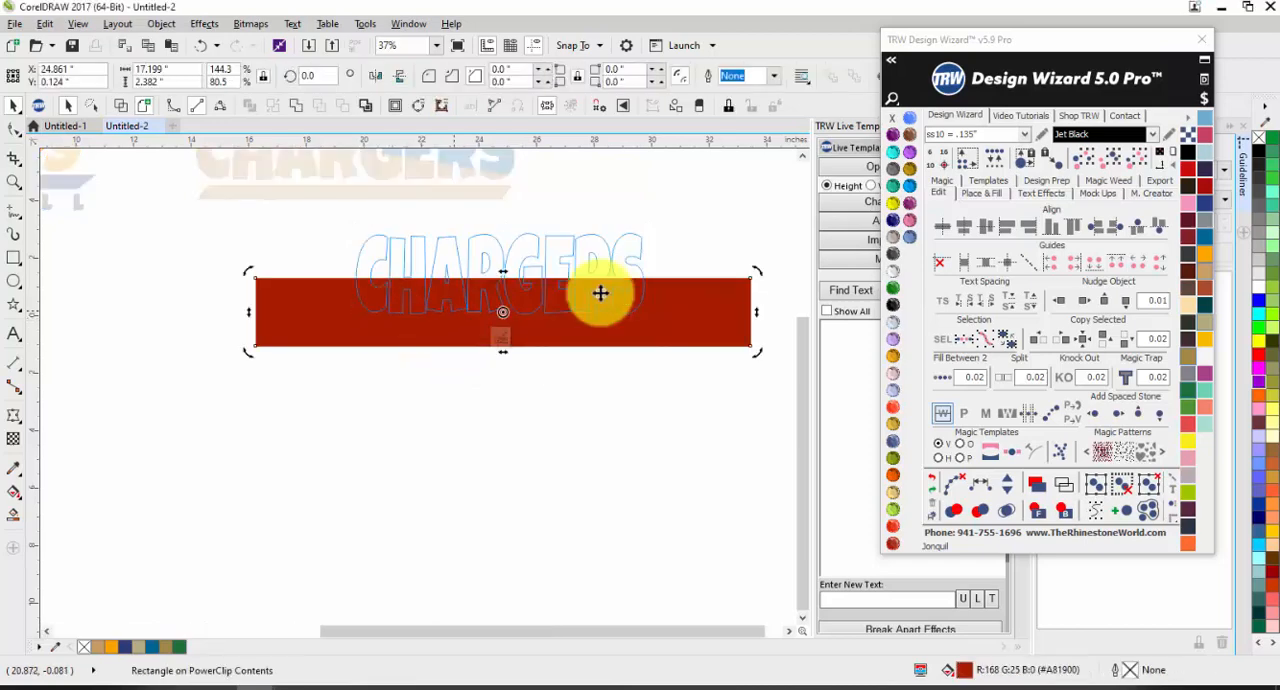
{"action": "left_click_drag", "start_coordinate": [752, 264], "coordinate": [732, 204]}
{"action": "left_click_drag", "start_coordinate": [317, 377], "coordinate": [316, 351]}
{"action": "left_click", "coordinate": [726, 237]}
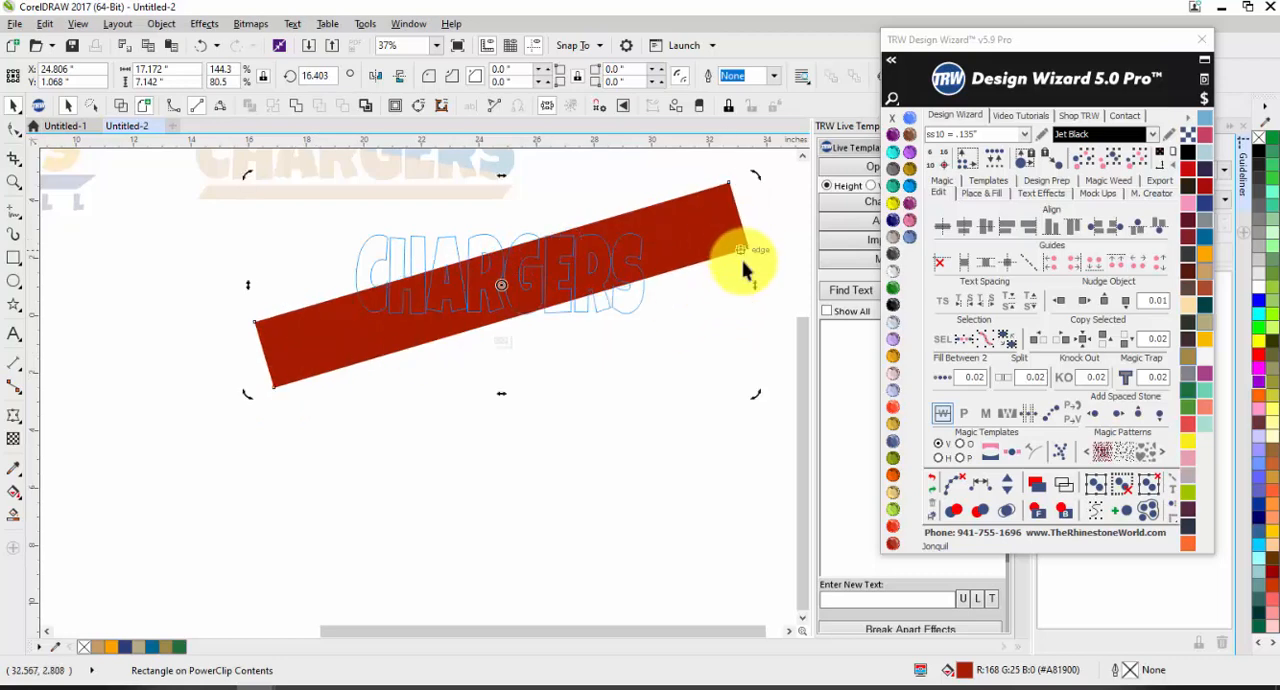
Step: Skew the red rectangle to a shallower slope of about 8.7 degrees and finish editing the PowerClip
{"action": "left_click_drag", "start_coordinate": [751, 289], "coordinate": [751, 344]}
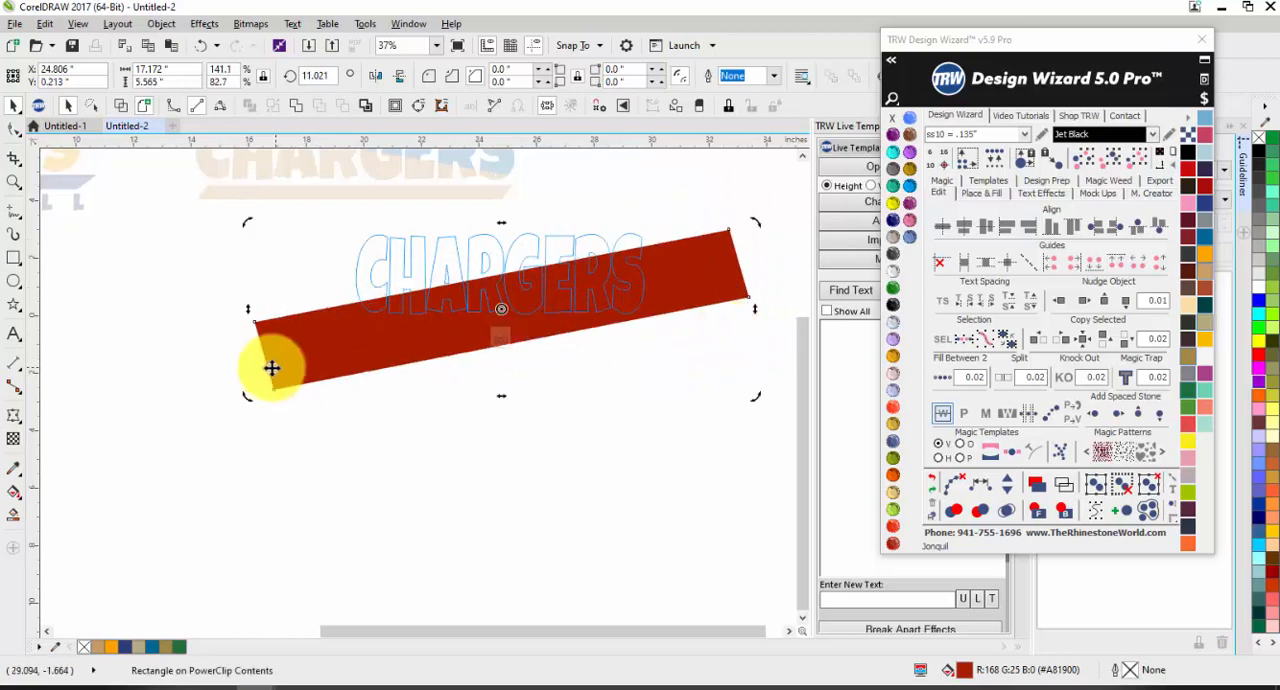
{"action": "mouse_move", "coordinate": [248, 309]}
{"action": "left_mouse_down"}
{"action": "mouse_move", "coordinate": [246, 286]}
{"action": "mouse_move", "coordinate": [247, 297]}
{"action": "left_mouse_up"}
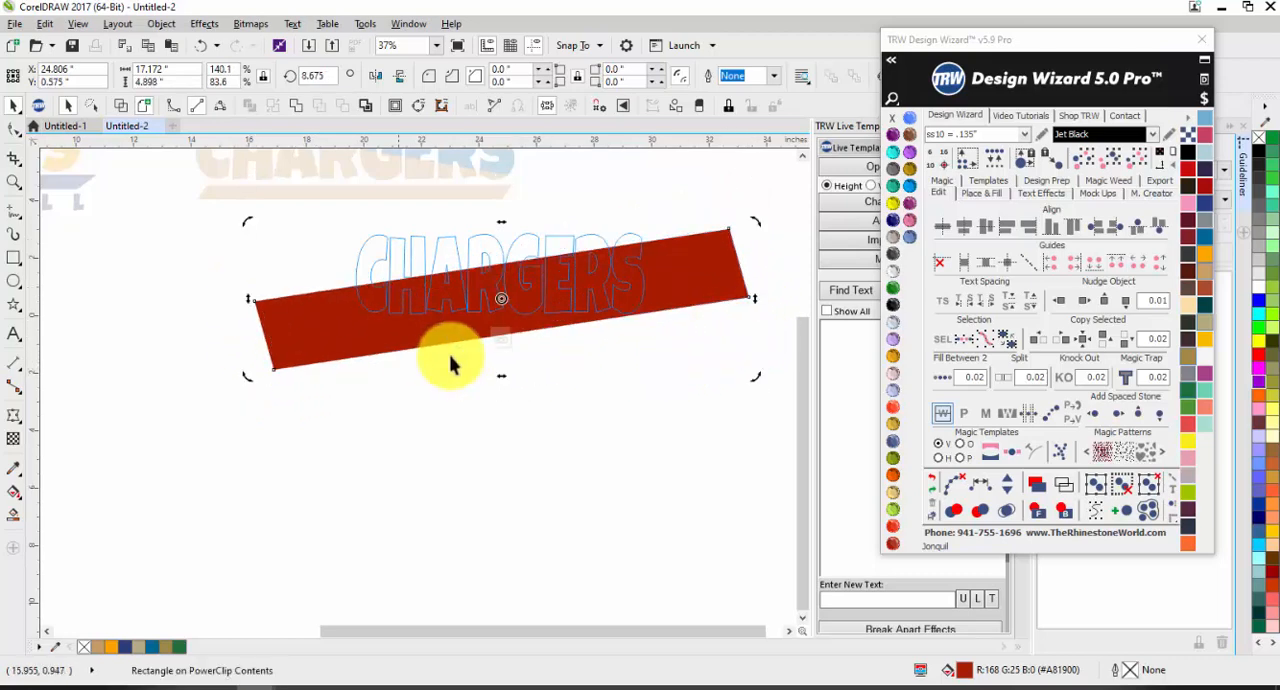
{"action": "left_click", "coordinate": [499, 339]}
{"action": "left_click", "coordinate": [457, 411]}
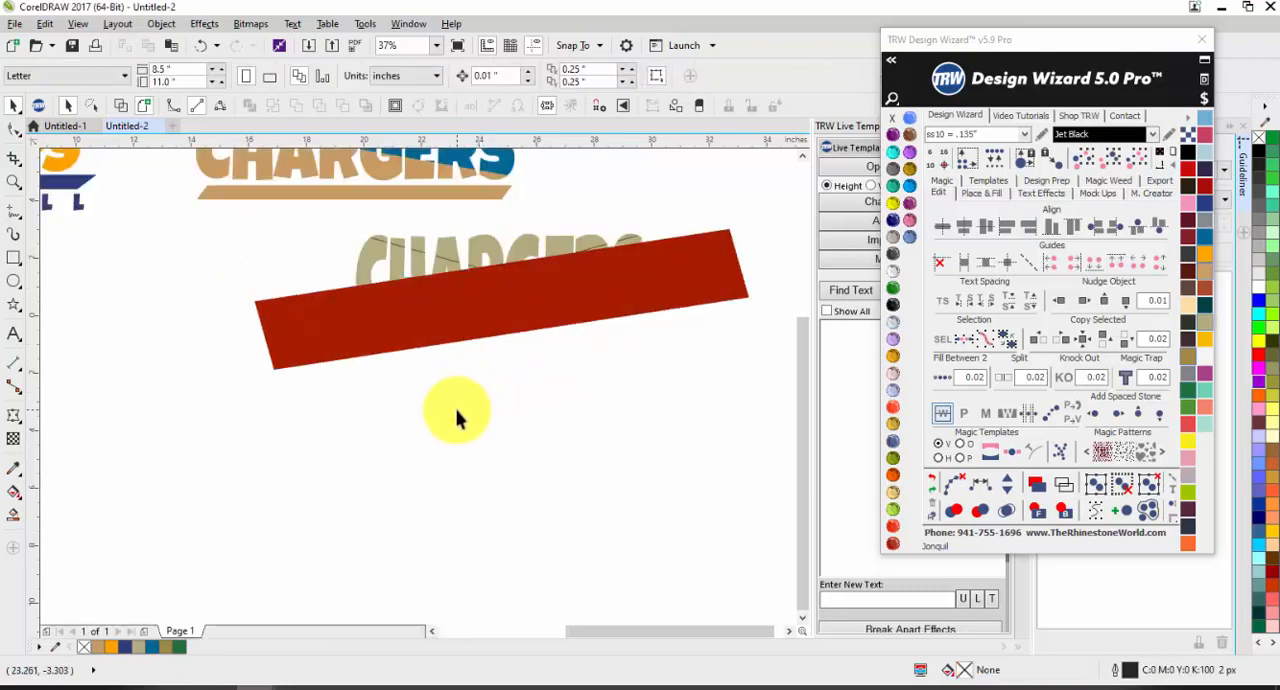
{"action": "key", "text": "ctrl+z"}
{"action": "left_click", "coordinate": [457, 403]}
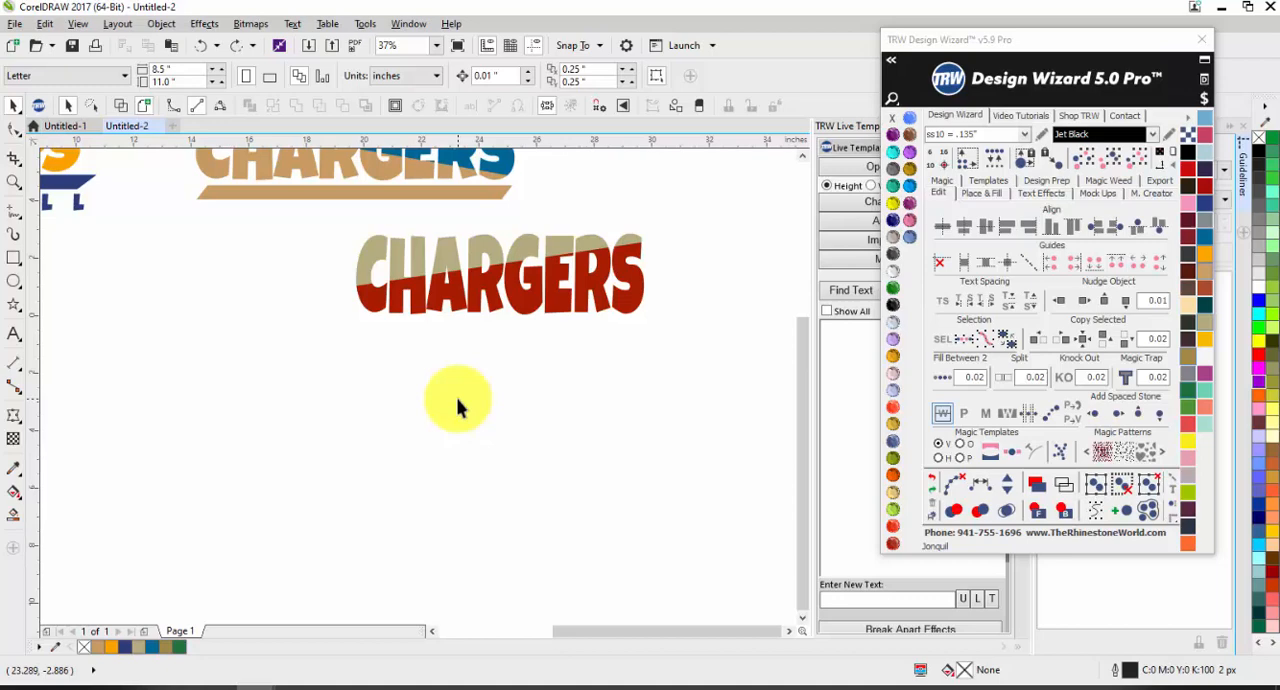
Step: Find the live text entries and replace CHARGERS with SEMINOLES in the PowerClip text
{"action": "left_click", "coordinate": [835, 294]}
{"action": "left_click", "coordinate": [831, 340]}
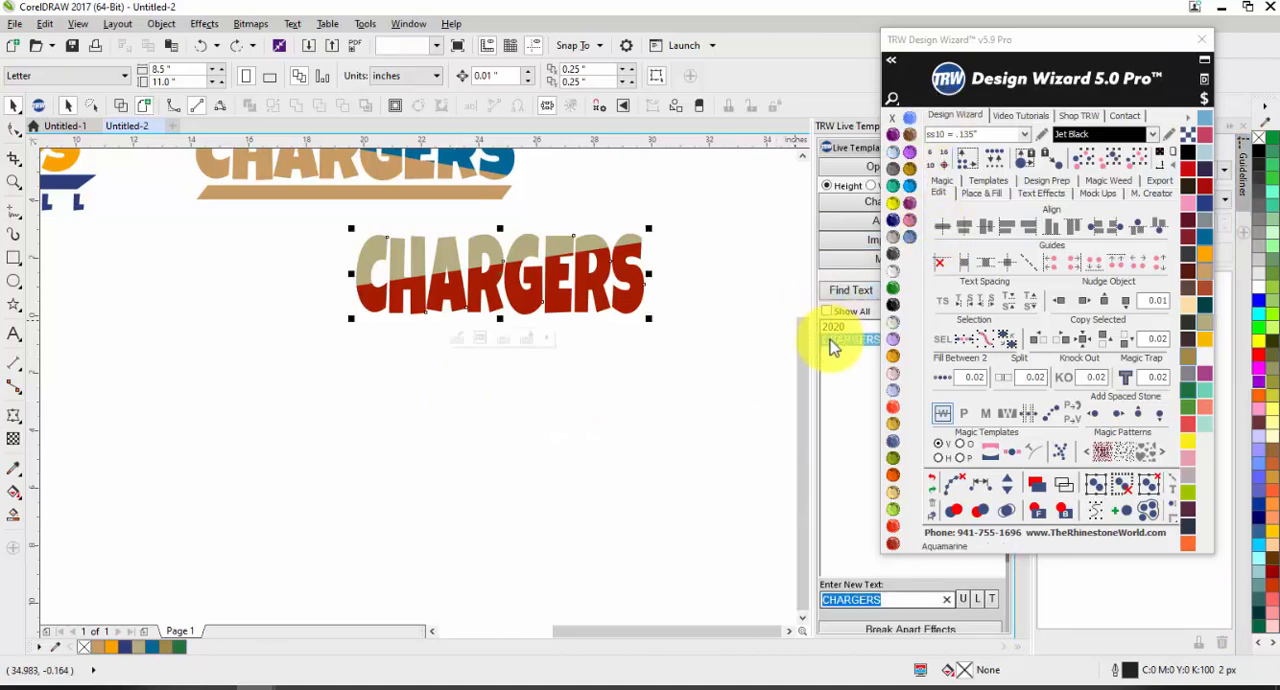
{"action": "type", "text": "S"}
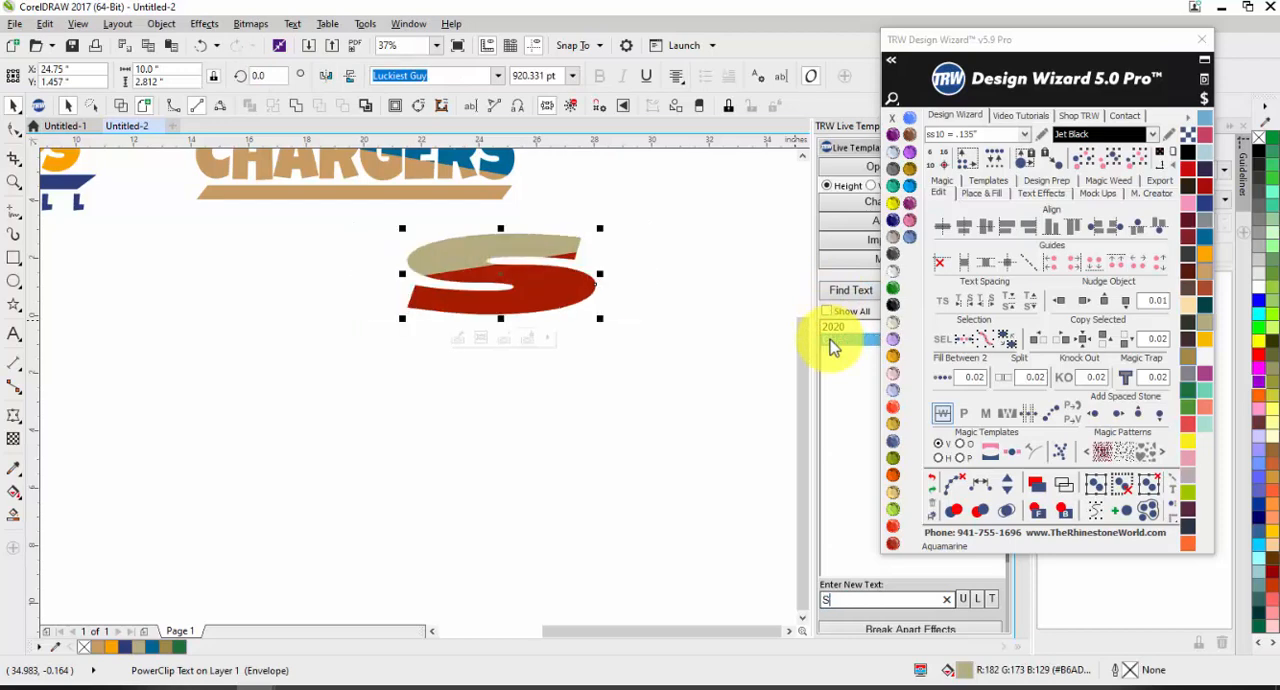
{"action": "type", "text": "EMINOLES"}
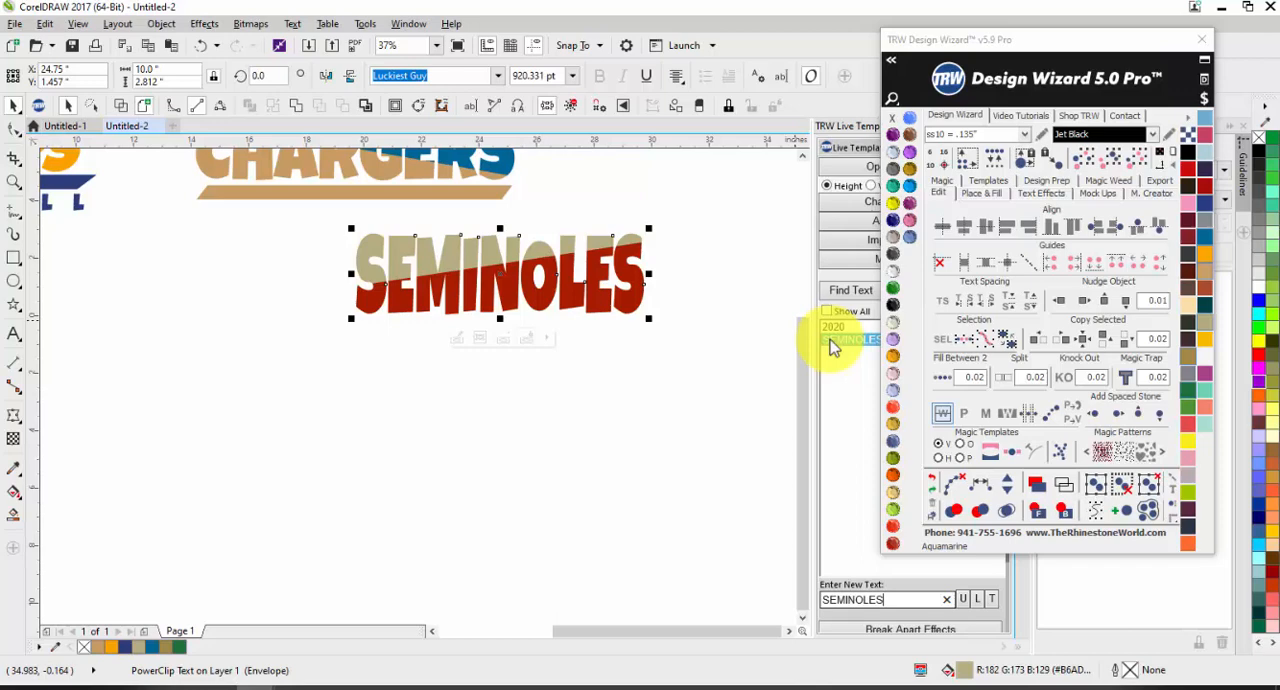
{"action": "left_click", "coordinate": [620, 490]}
Step: Examine the diagonal split and curve nodes inside the G of the tan and blue cut-shape CHARGERS
{"action": "scroll", "coordinate": [260, 391], "scroll_direction": "down", "scroll_amount": 3}
{"action": "scroll", "coordinate": [321, 314], "scroll_direction": "up", "scroll_amount": 2}
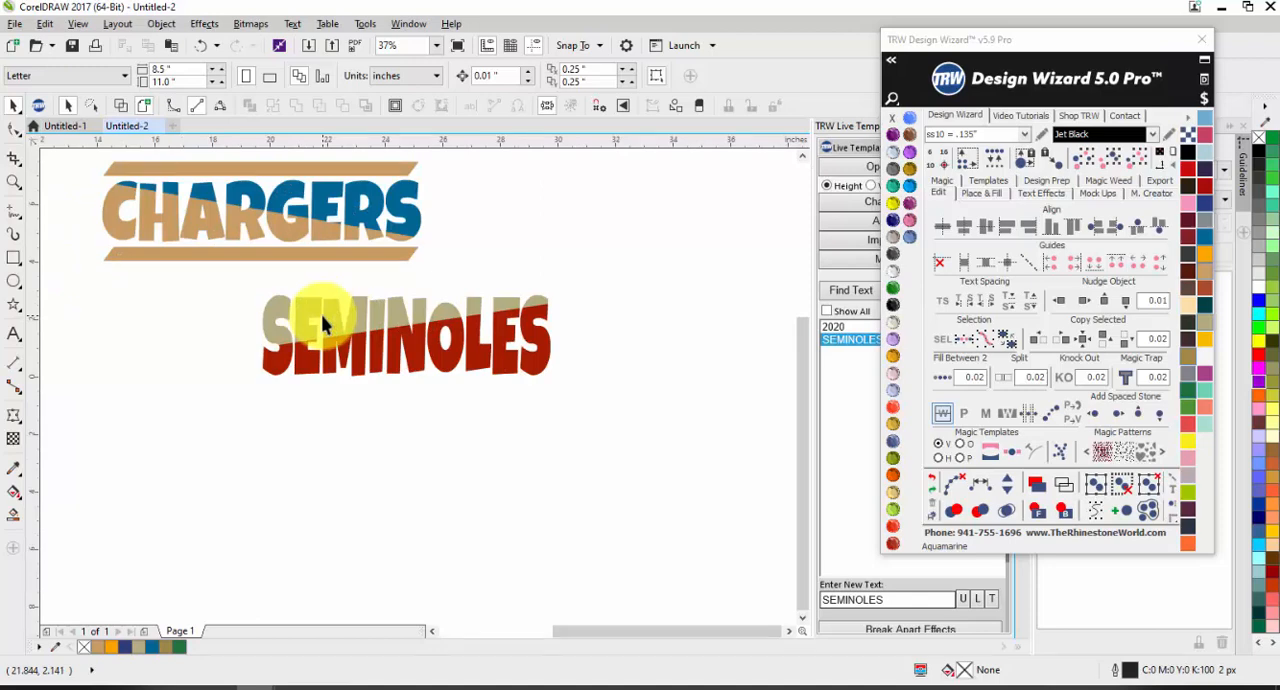
{"action": "scroll", "coordinate": [109, 196], "scroll_direction": "up", "scroll_amount": 2}
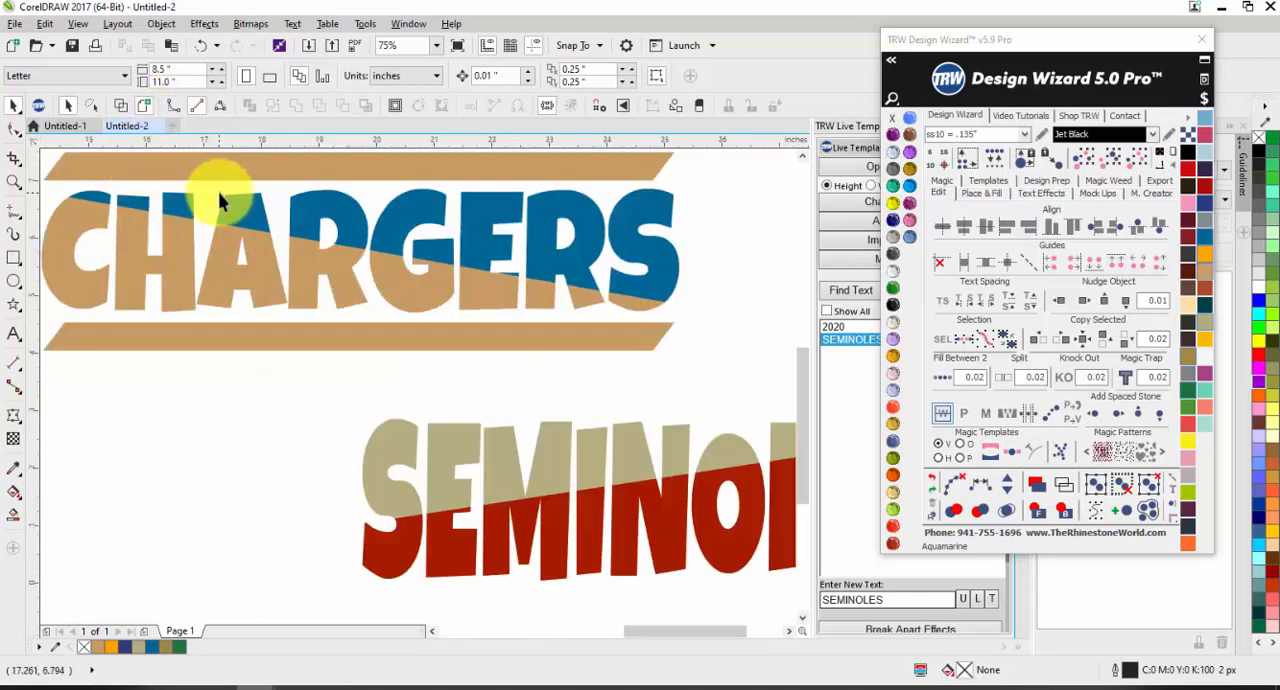
{"action": "scroll", "coordinate": [455, 196], "scroll_direction": "up", "scroll_amount": 2}
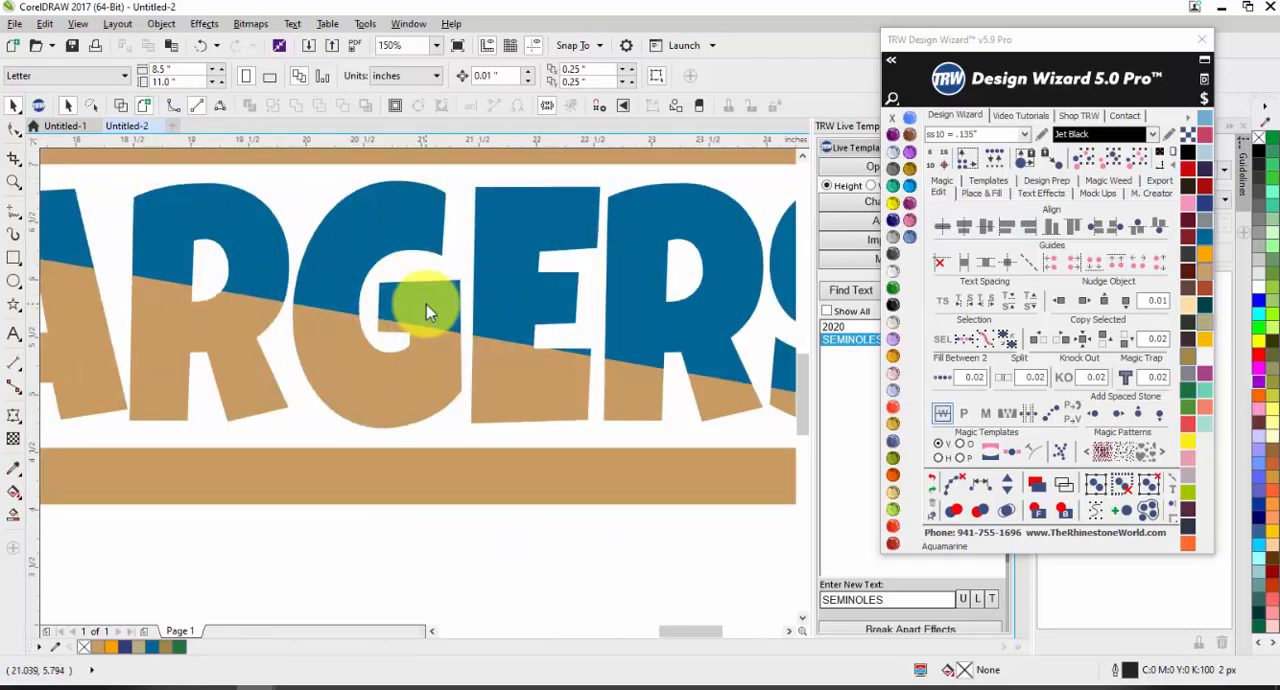
{"action": "double_click", "coordinate": [426, 305]}
{"action": "left_click", "coordinate": [416, 341]}
{"action": "scroll", "coordinate": [404, 318], "scroll_direction": "up", "scroll_amount": 1}
{"action": "scroll", "coordinate": [401, 328], "scroll_direction": "up", "scroll_amount": 1}
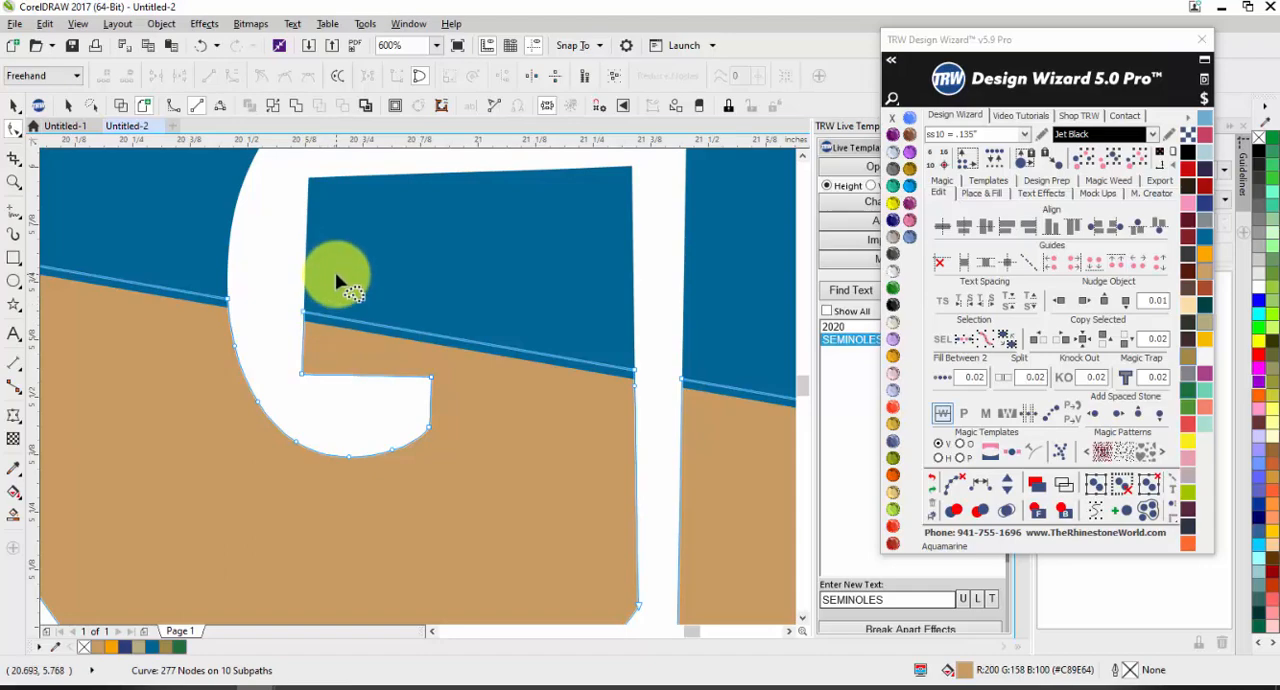
{"action": "key", "text": "space"}
{"action": "scroll", "coordinate": [330, 334], "scroll_direction": "down", "scroll_amount": 5}
{"action": "left_click", "coordinate": [416, 475]}
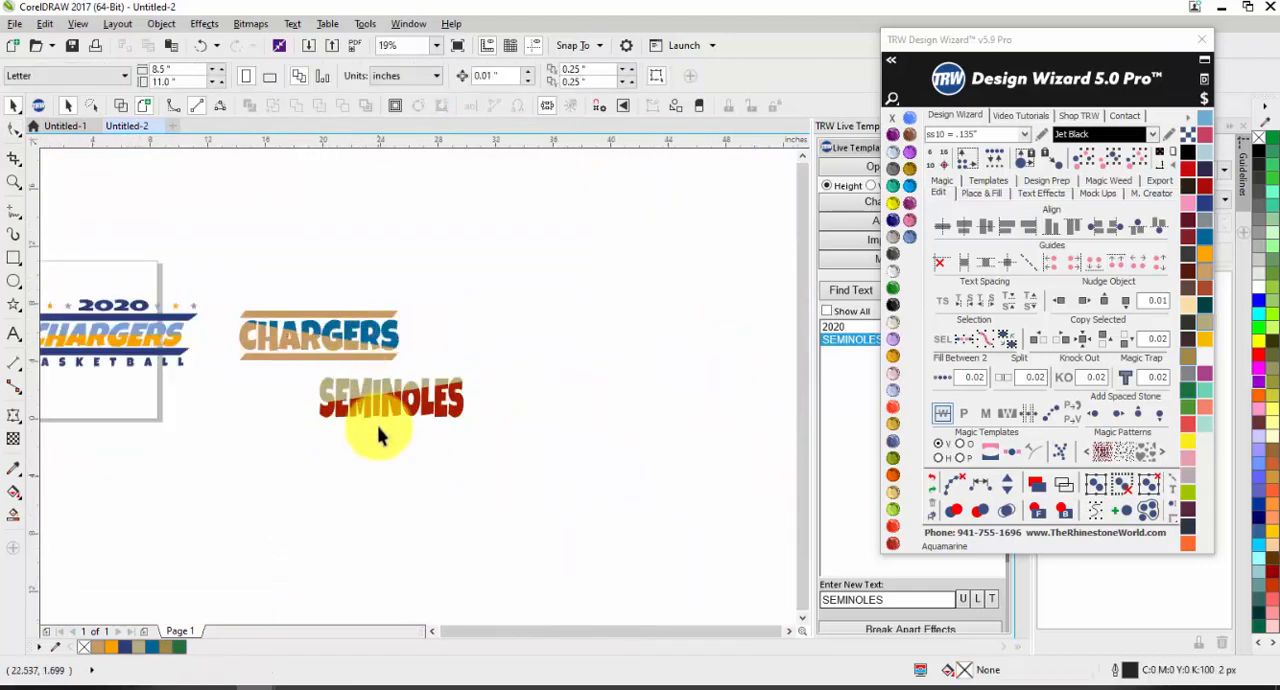
Step: Try converting the SEMINOLES PowerClip to a cuttable vector, and undo it
{"action": "left_click", "coordinate": [420, 400]}
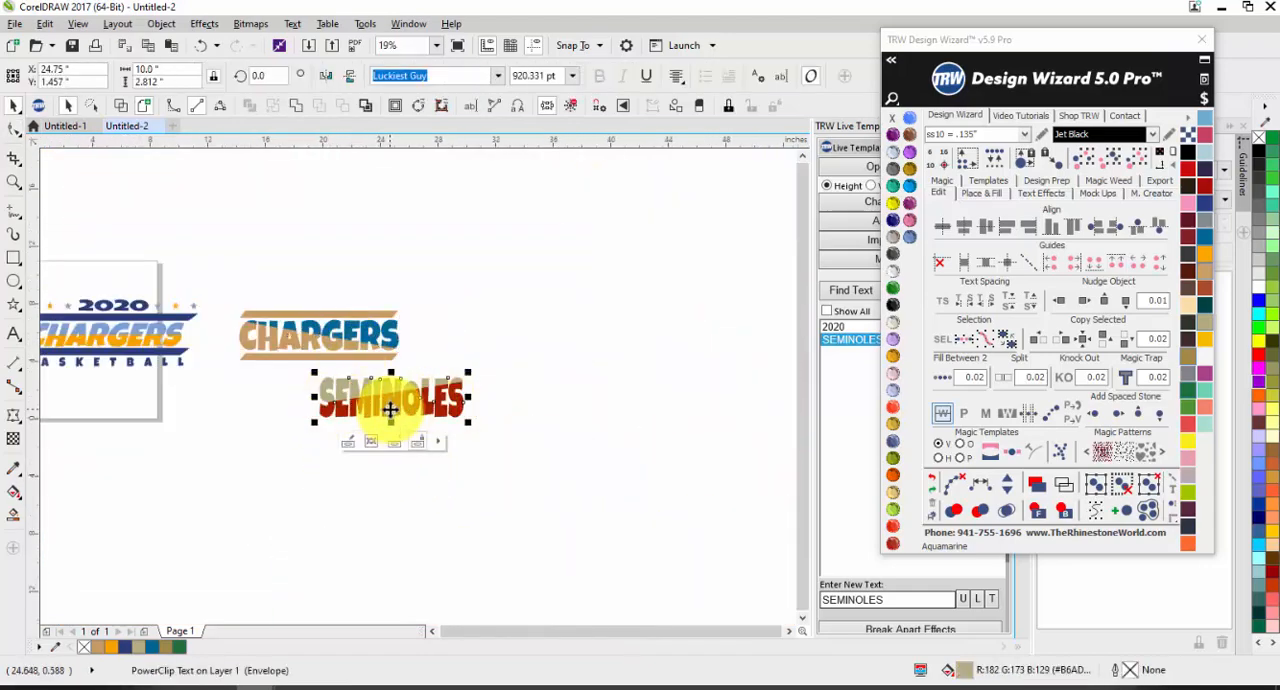
{"action": "scroll", "coordinate": [390, 408], "scroll_direction": "up", "scroll_amount": 4}
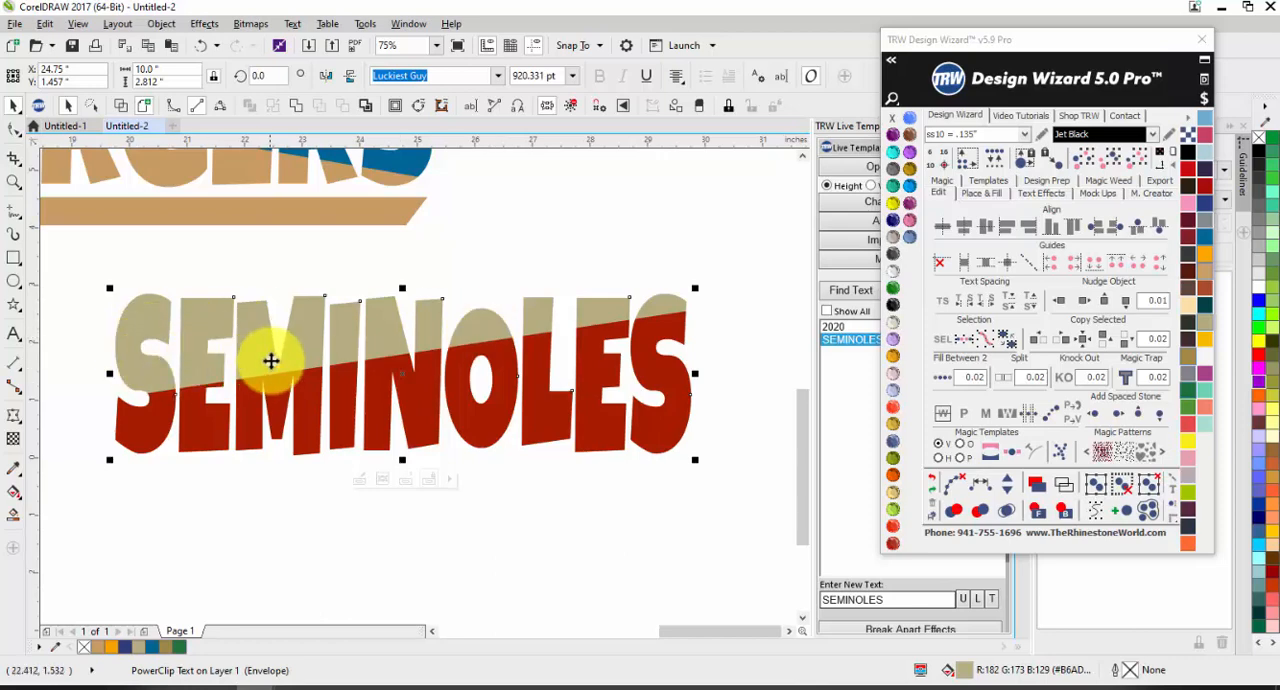
{"action": "left_click", "coordinate": [1068, 425]}
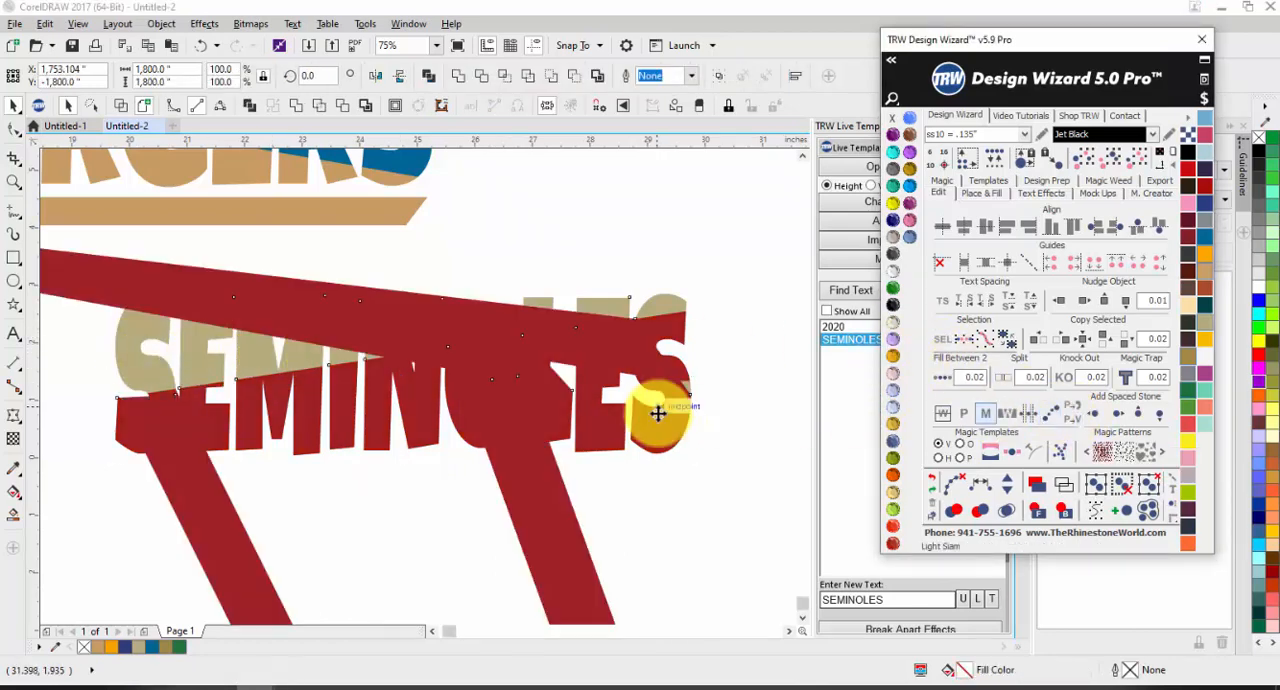
{"action": "scroll", "coordinate": [490, 333], "scroll_direction": "down", "scroll_amount": 2}
{"action": "scroll", "coordinate": [490, 333], "scroll_direction": "down", "scroll_amount": 1}
{"action": "left_click", "coordinate": [644, 357]}
{"action": "key", "text": "ctrl+z"}
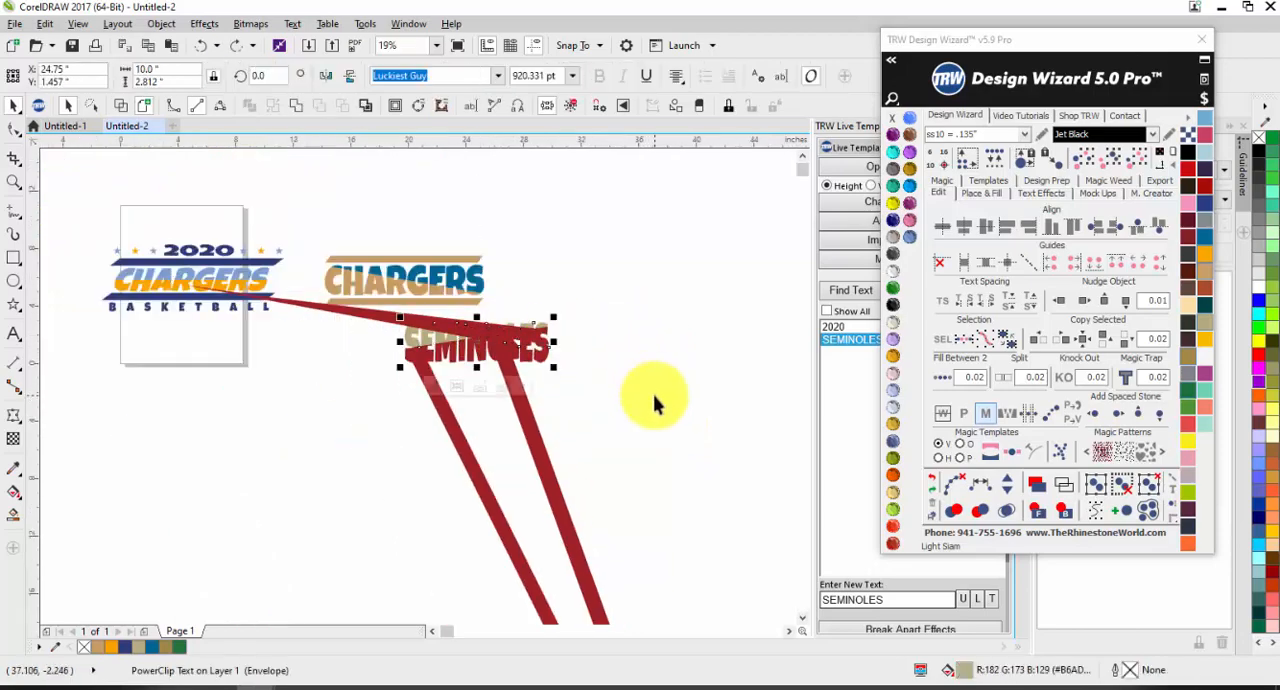
{"action": "key", "text": "ctrl+z"}
Step: Move the SEMINOLES text down to about Y -2.27 inches, view its PowerClip contents, and finish editing
{"action": "left_click_drag", "start_coordinate": [506, 343], "coordinate": [502, 397]}
{"action": "left_click", "coordinate": [427, 450]}
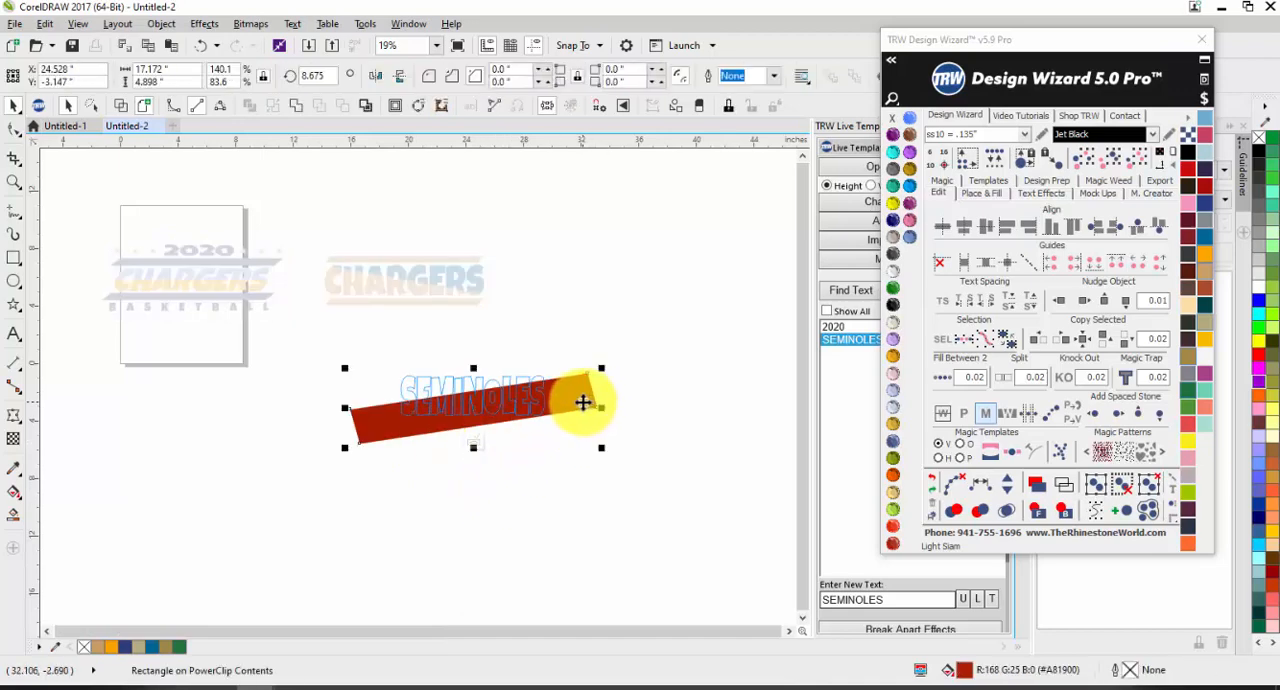
{"action": "left_click", "coordinate": [529, 466]}
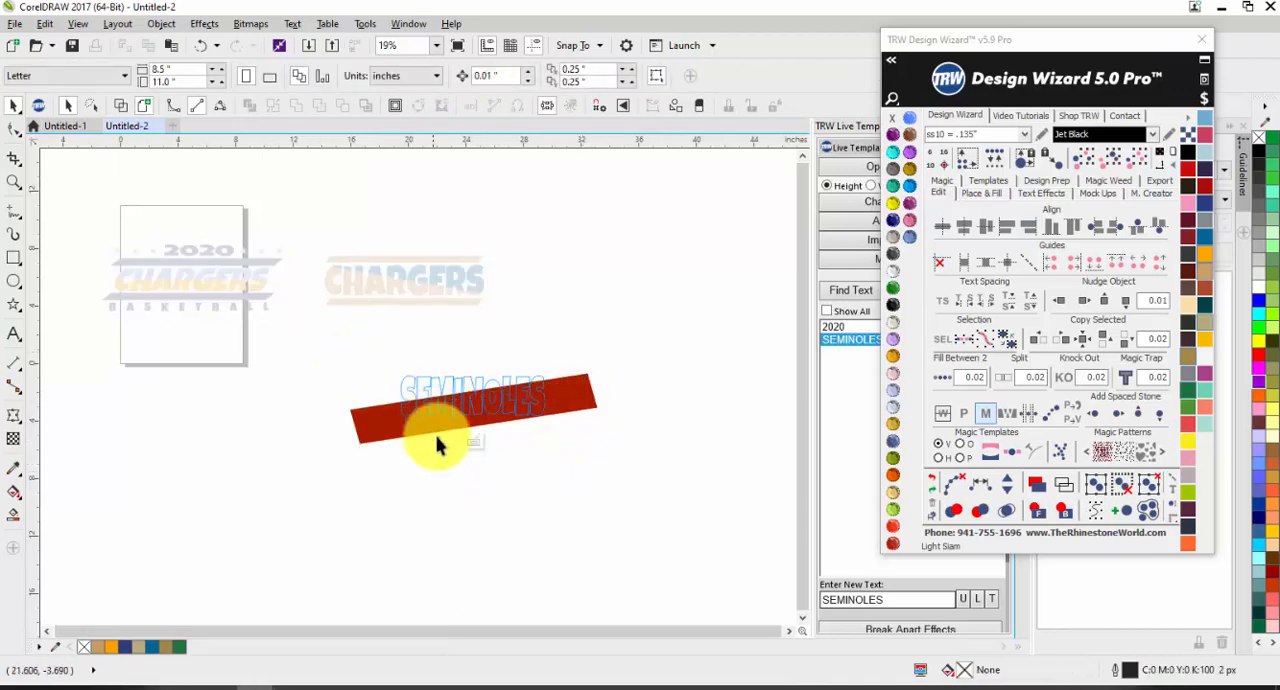
{"action": "left_click", "coordinate": [472, 442]}
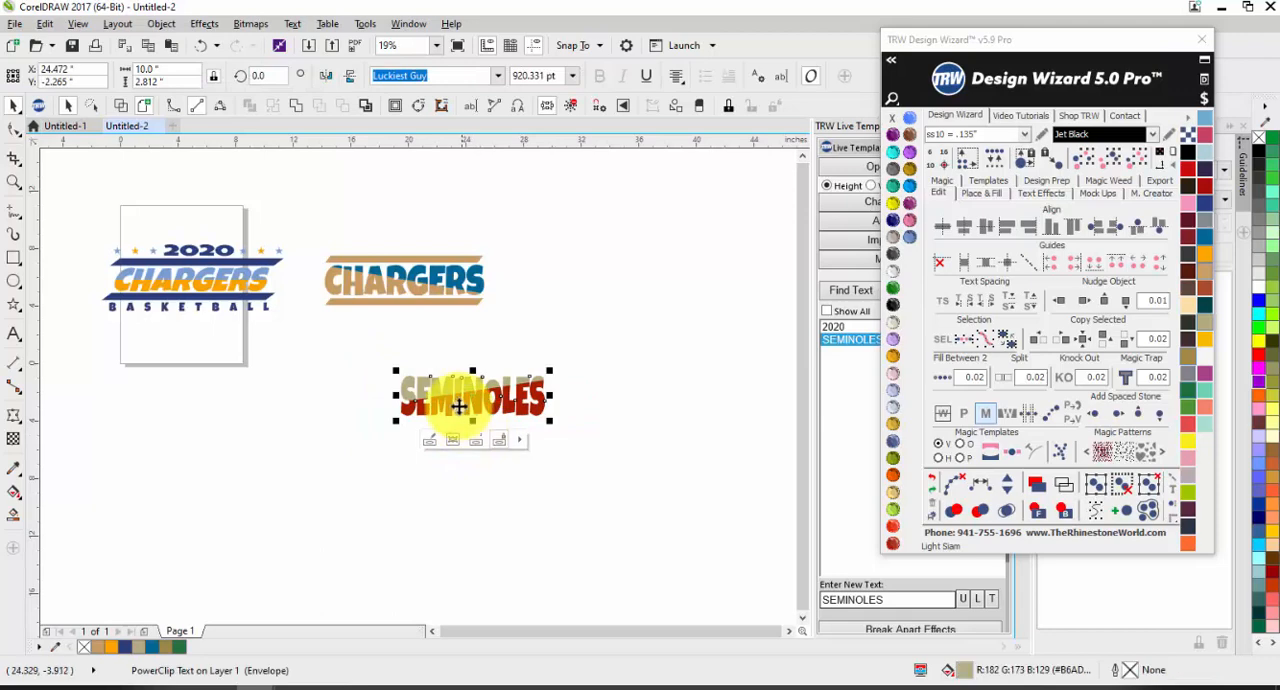
Step: Try the cuttable vector conversion again on the relocated SEMINOLES PowerClip, and remove the stray result
{"action": "left_click", "coordinate": [1072, 385]}
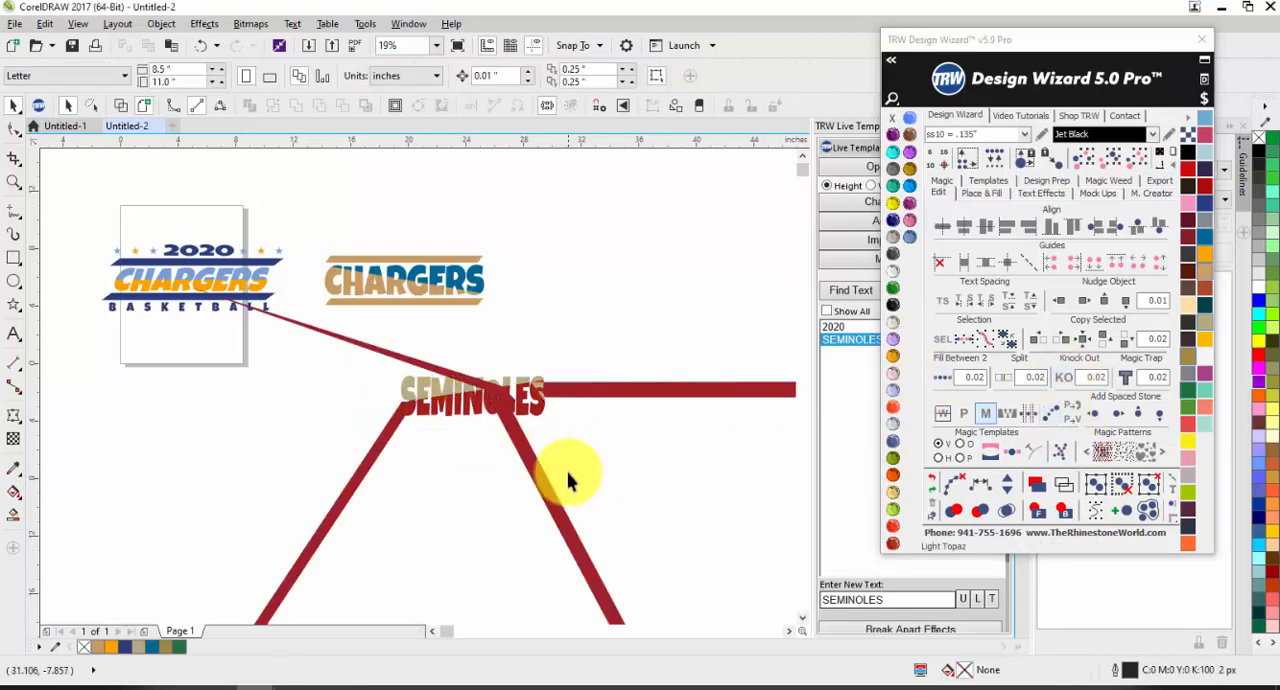
{"action": "scroll", "coordinate": [516, 412], "scroll_direction": "up", "scroll_amount": 2}
{"action": "left_click", "coordinate": [561, 412]}
{"action": "key", "text": "ctrl+z"}
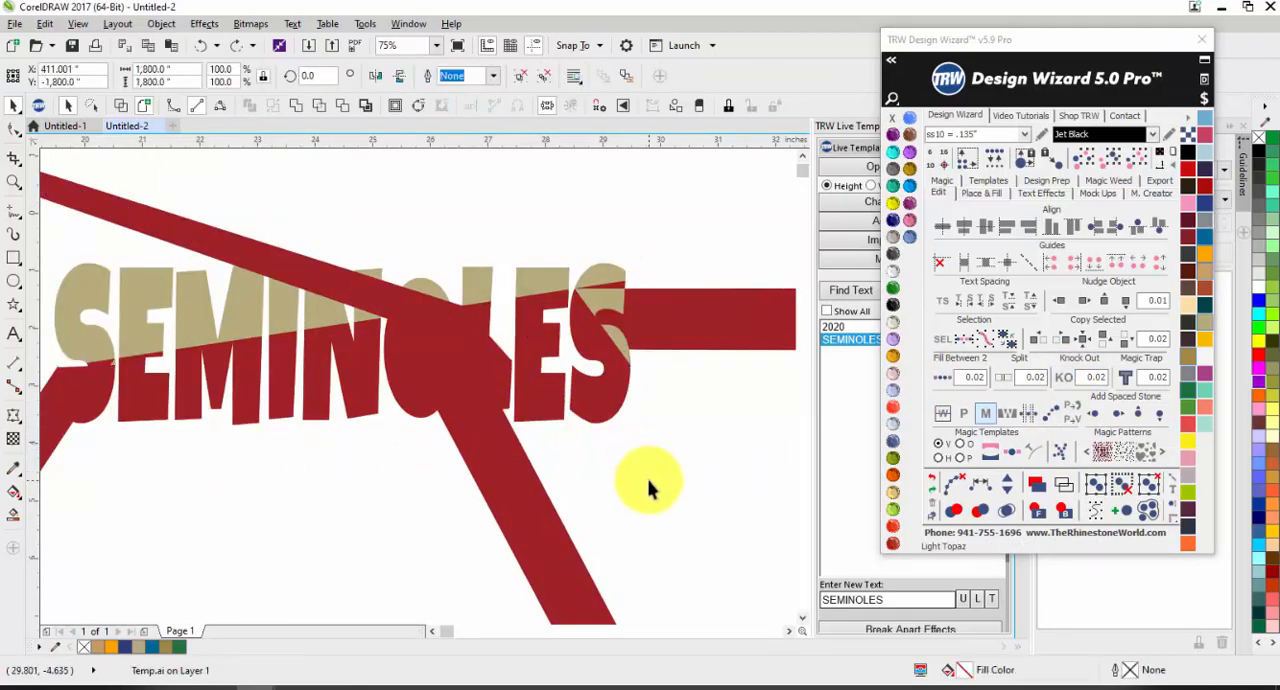
{"action": "key", "text": "Delete"}
{"action": "left_click", "coordinate": [298, 296]}
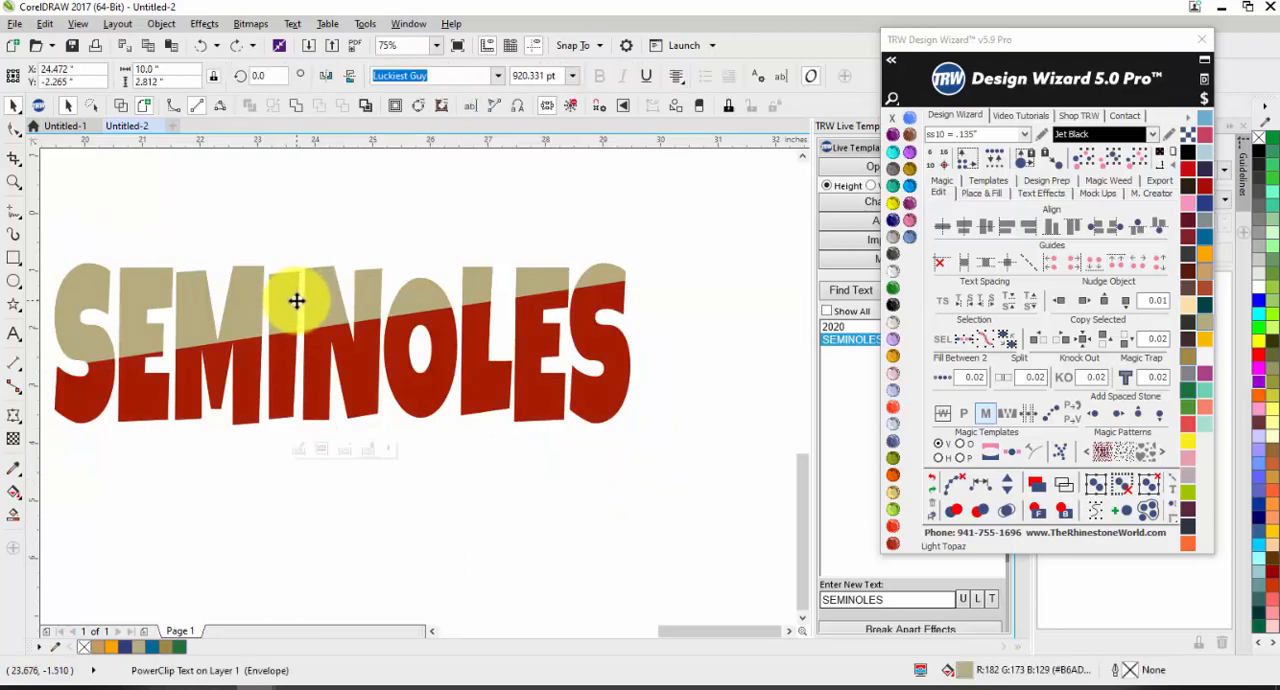
{"action": "left_click", "coordinate": [563, 457]}
{"action": "scroll", "coordinate": [483, 360], "scroll_direction": "down", "scroll_amount": 2}
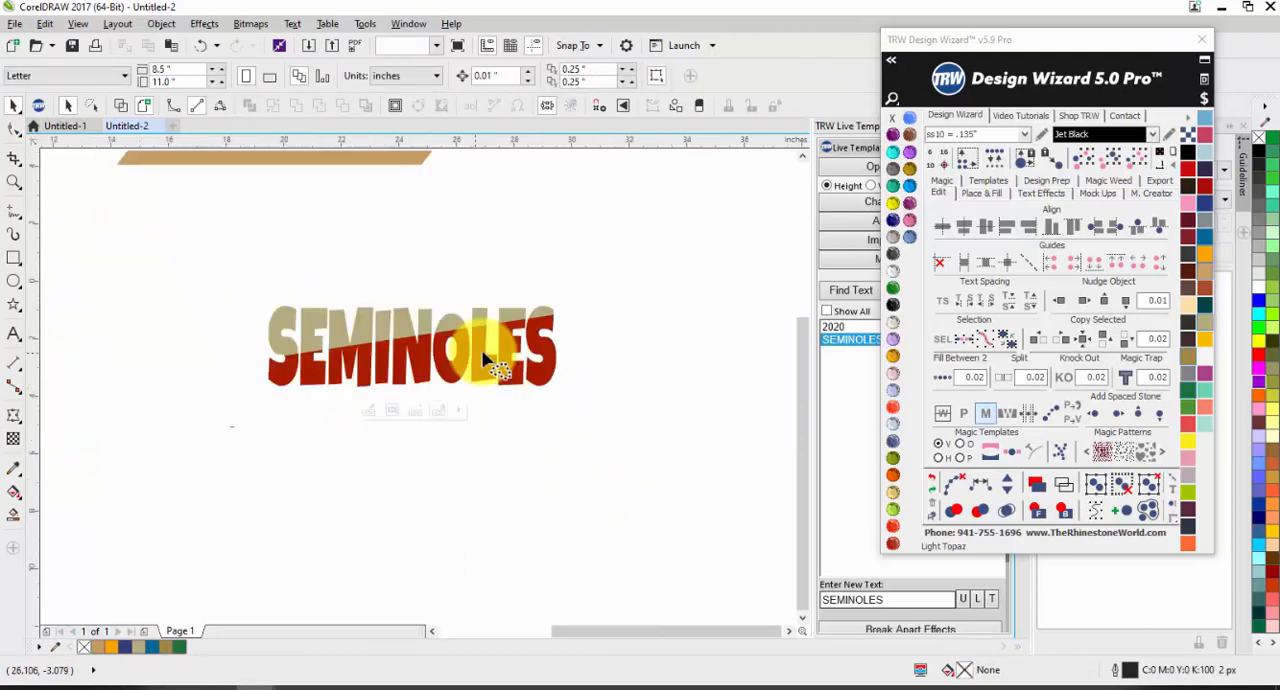
Step: Convert the SEMINOLES PowerClip to a cuttable vector with the Design Wizard
{"action": "left_click", "coordinate": [471, 362]}
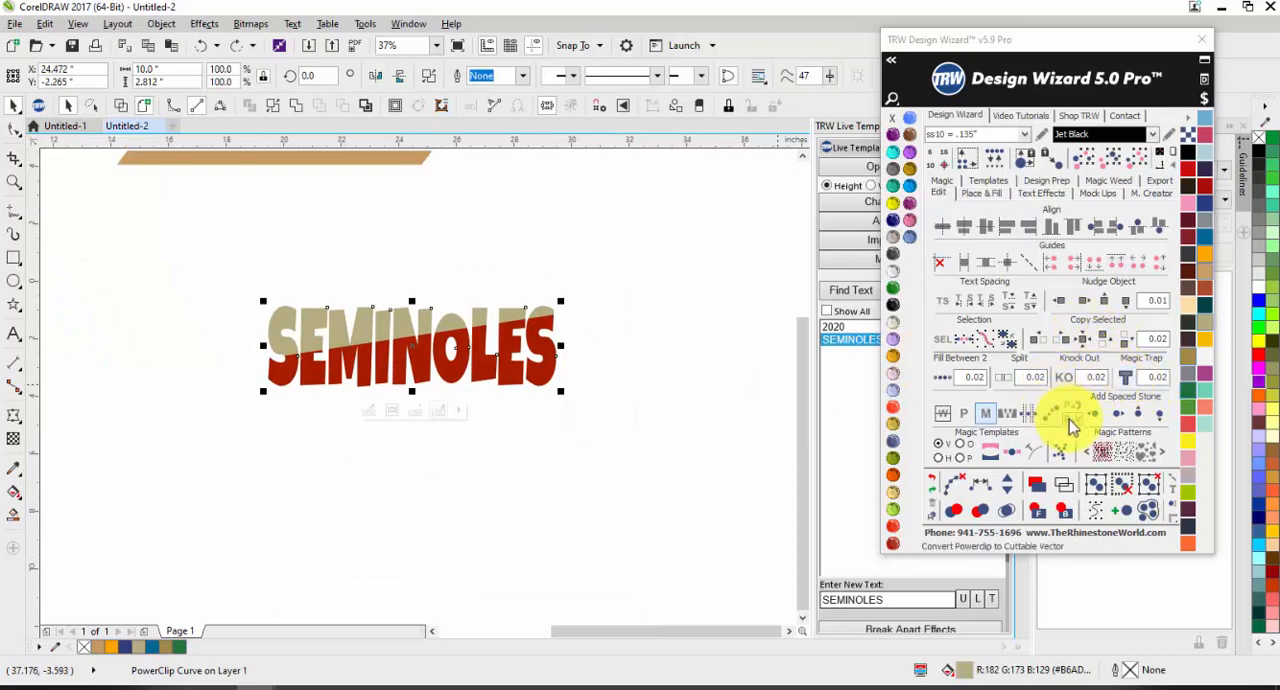
{"action": "left_click", "coordinate": [1071, 418]}
{"action": "left_click", "coordinate": [547, 433]}
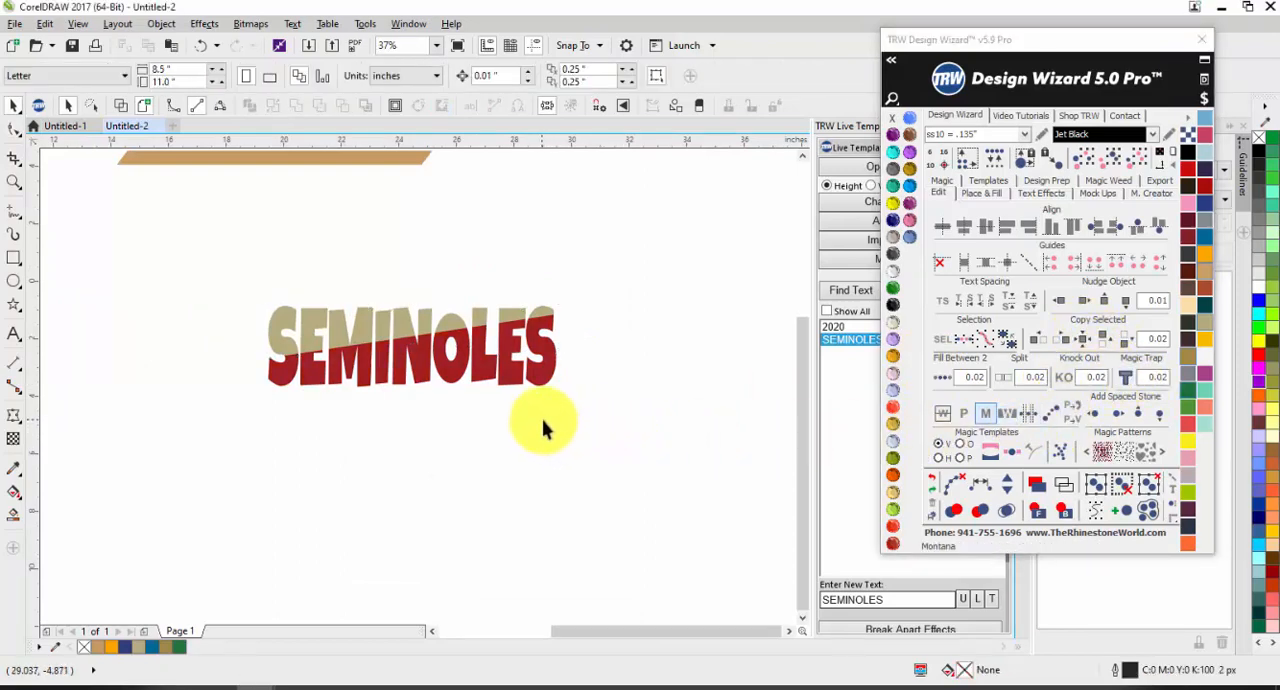
Step: Inspect the red lower half of SEMINOLES and the commands available for its curve
{"action": "scroll", "coordinate": [362, 363], "scroll_direction": "up", "scroll_amount": 2}
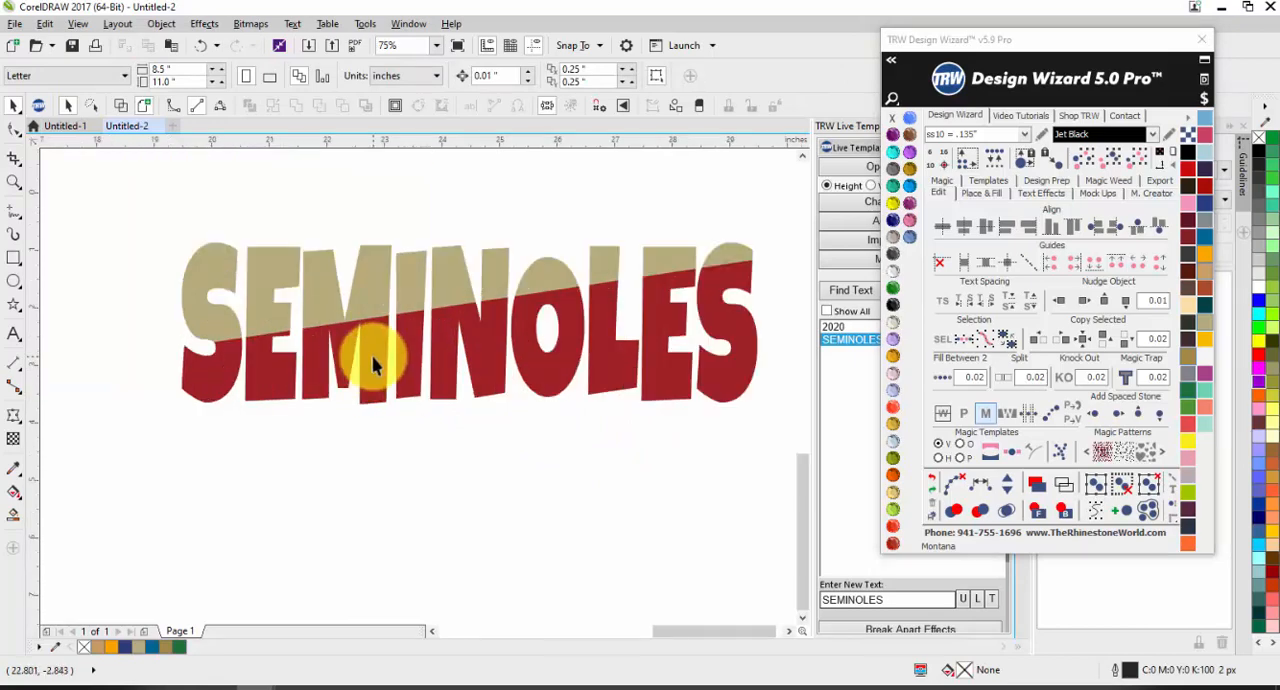
{"action": "right_click", "coordinate": [372, 365]}
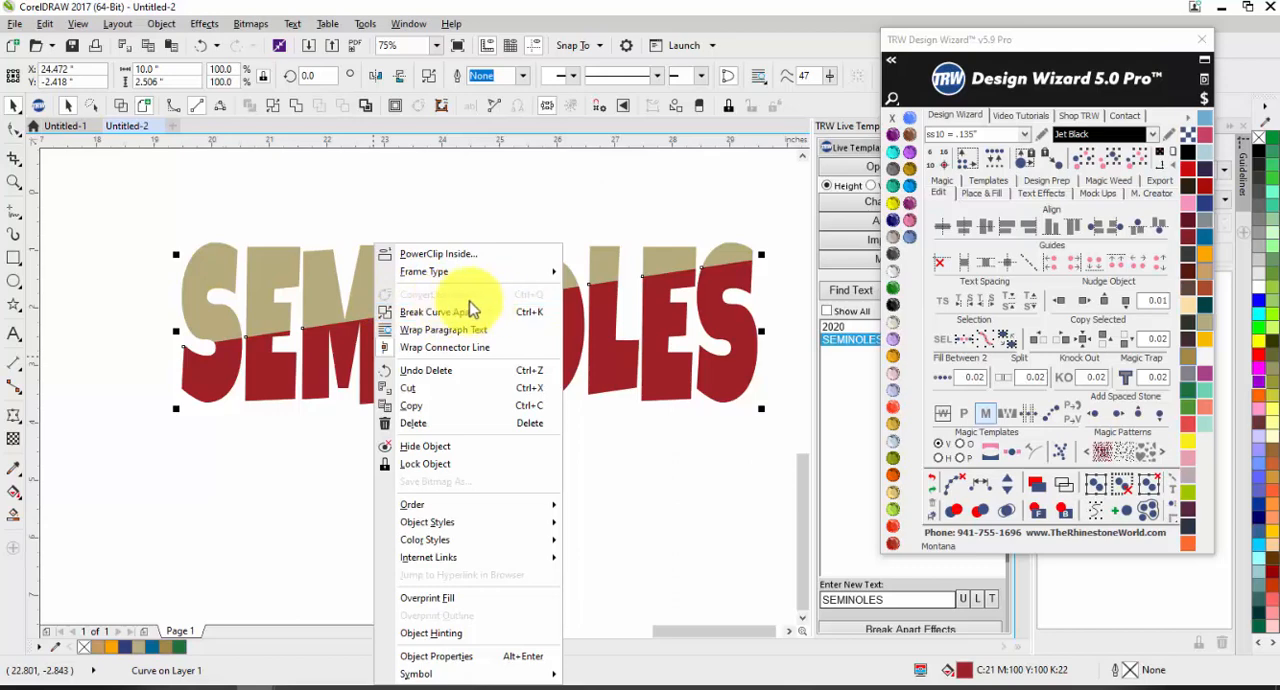
{"action": "left_click", "coordinate": [217, 516]}
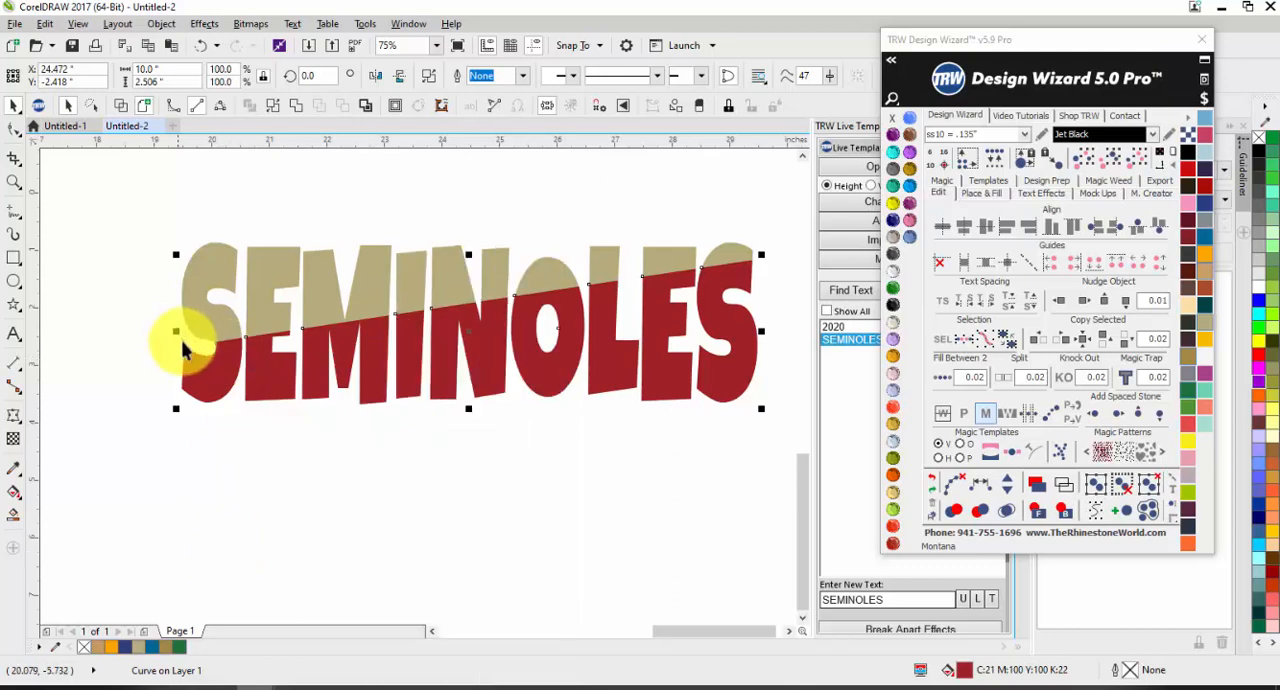
{"action": "left_click", "coordinate": [580, 458]}
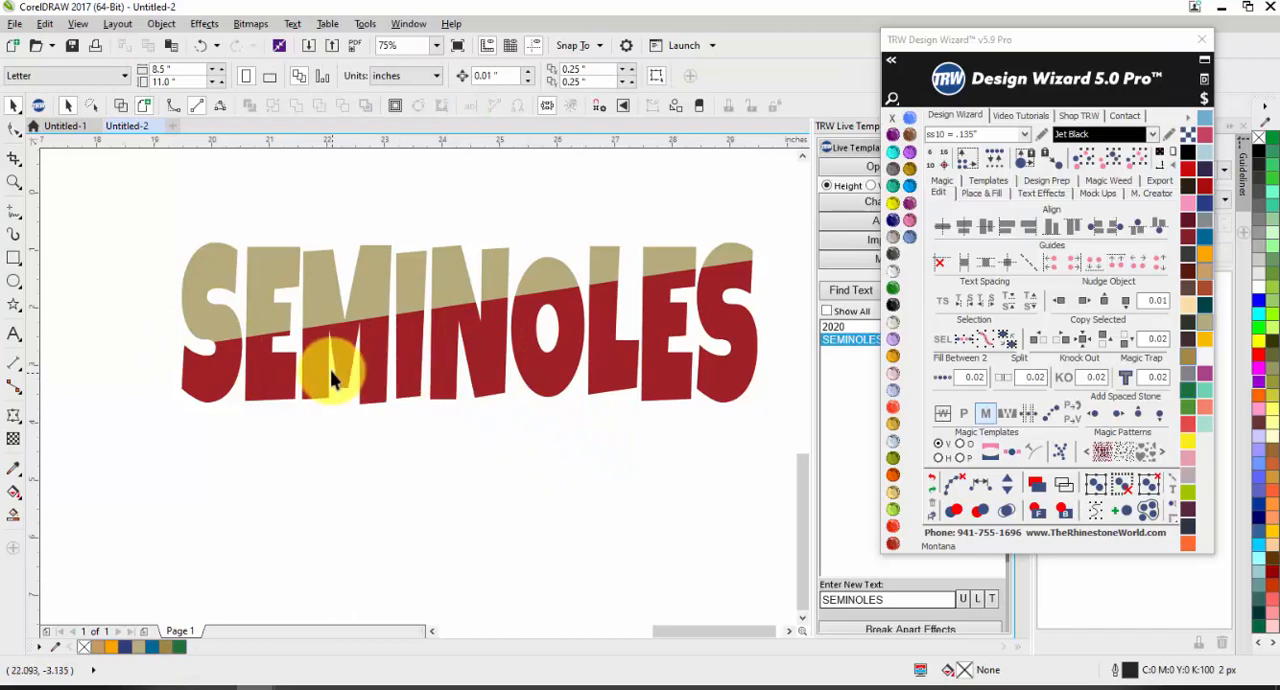
Step: Try pulling the red lower half down off the tan letters, as far as about Y -4.01 inches, and undo each move
{"action": "scroll", "coordinate": [311, 334], "scroll_direction": "up", "scroll_amount": 1}
{"action": "left_click_drag", "start_coordinate": [307, 361], "coordinate": [300, 430]}
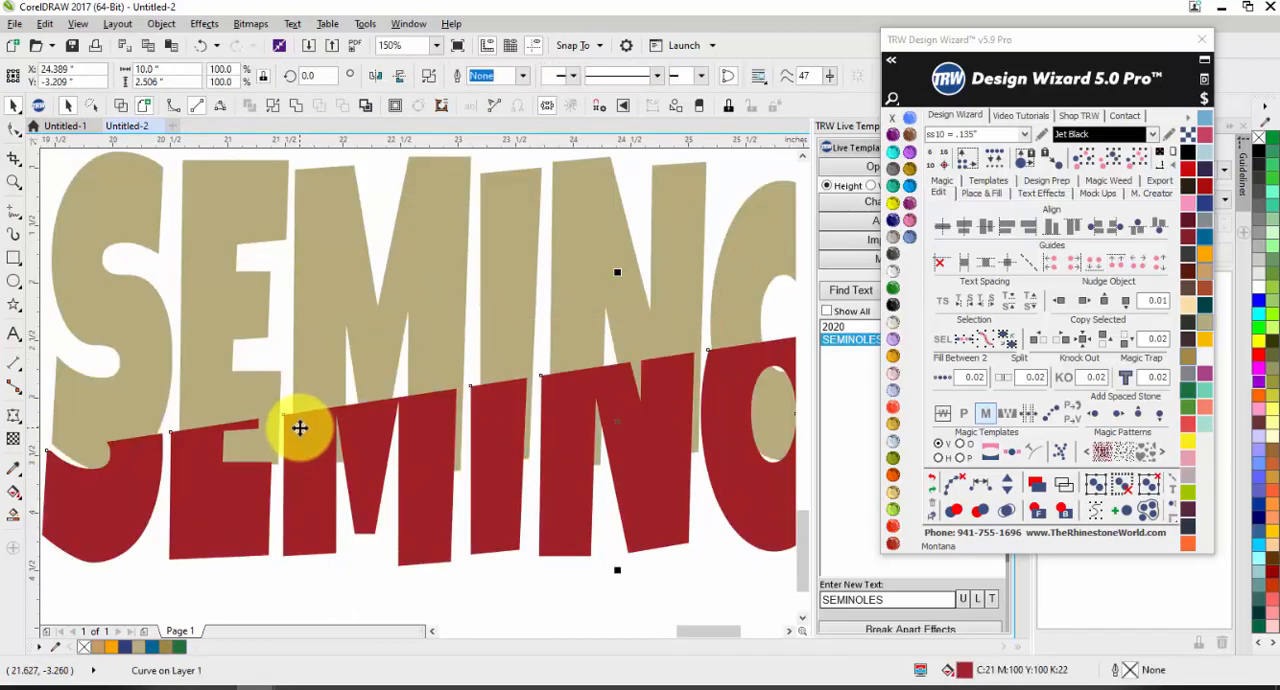
{"action": "key", "text": "ctrl+z"}
{"action": "left_click_drag", "start_coordinate": [317, 378], "coordinate": [320, 562]}
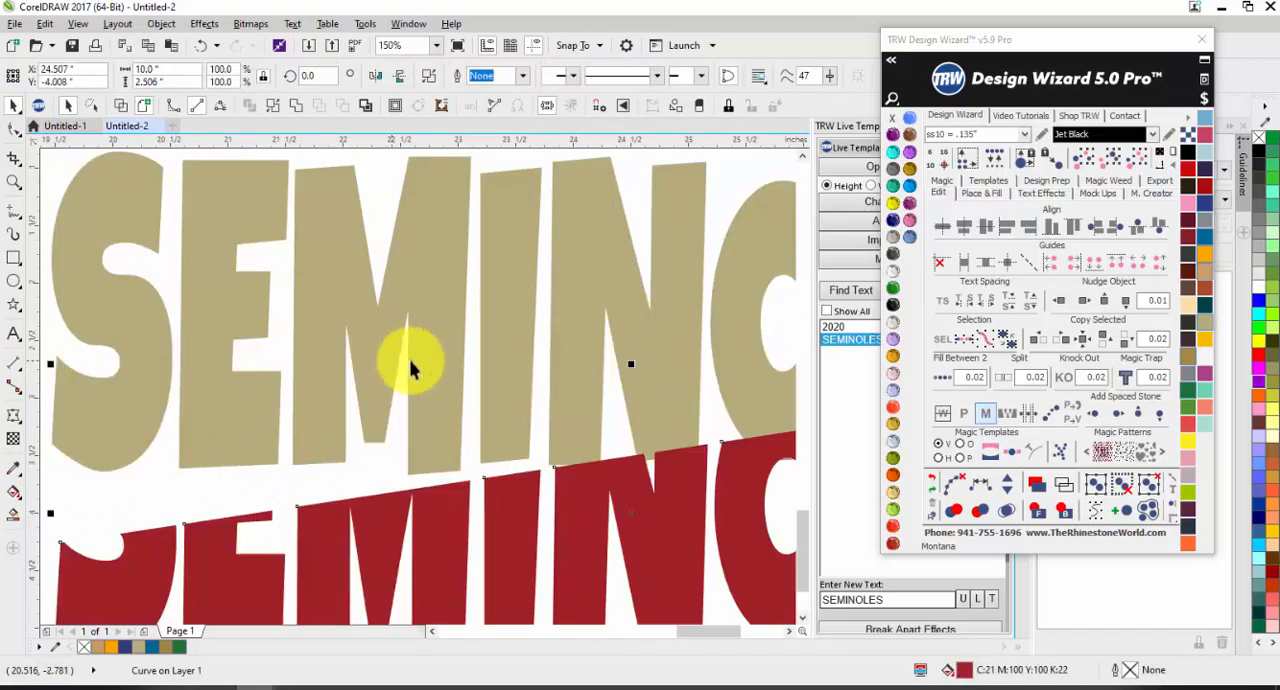
{"action": "scroll", "coordinate": [410, 368], "scroll_direction": "down", "scroll_amount": 2}
{"action": "key", "text": "ctrl+z"}
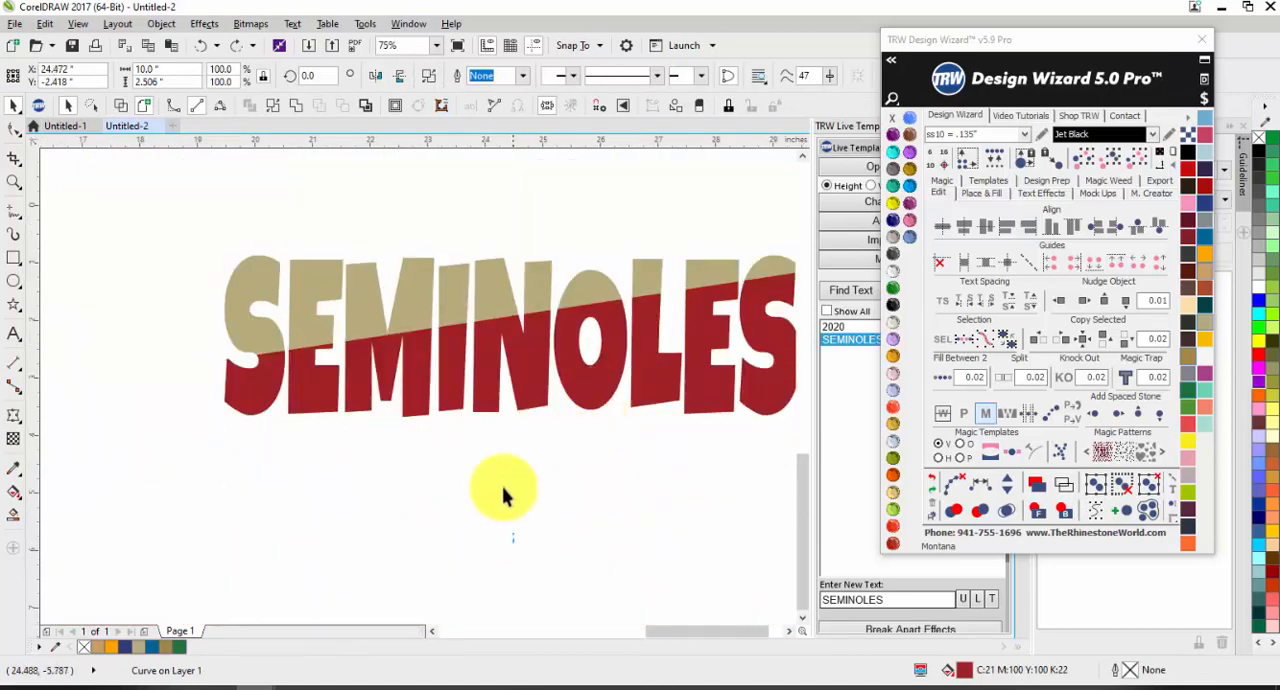
{"action": "left_click", "coordinate": [503, 489]}
{"action": "left_click", "coordinate": [504, 344]}
{"action": "scroll", "coordinate": [372, 327], "scroll_direction": "down", "scroll_amount": 1}
{"action": "left_click", "coordinate": [468, 436]}
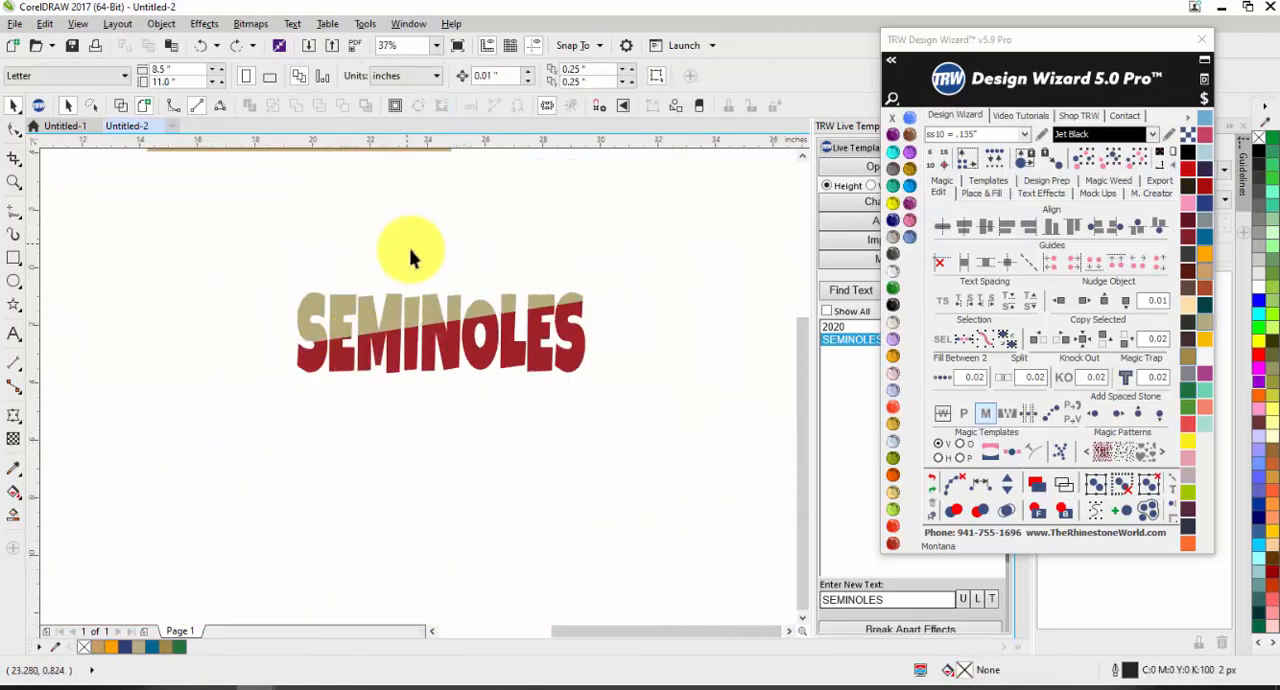
Step: Check the tan lettering and red half as separate objects, move the red half to about Y -3.47 inches, and undo it
{"action": "scroll", "coordinate": [410, 258], "scroll_direction": "up", "scroll_amount": 1}
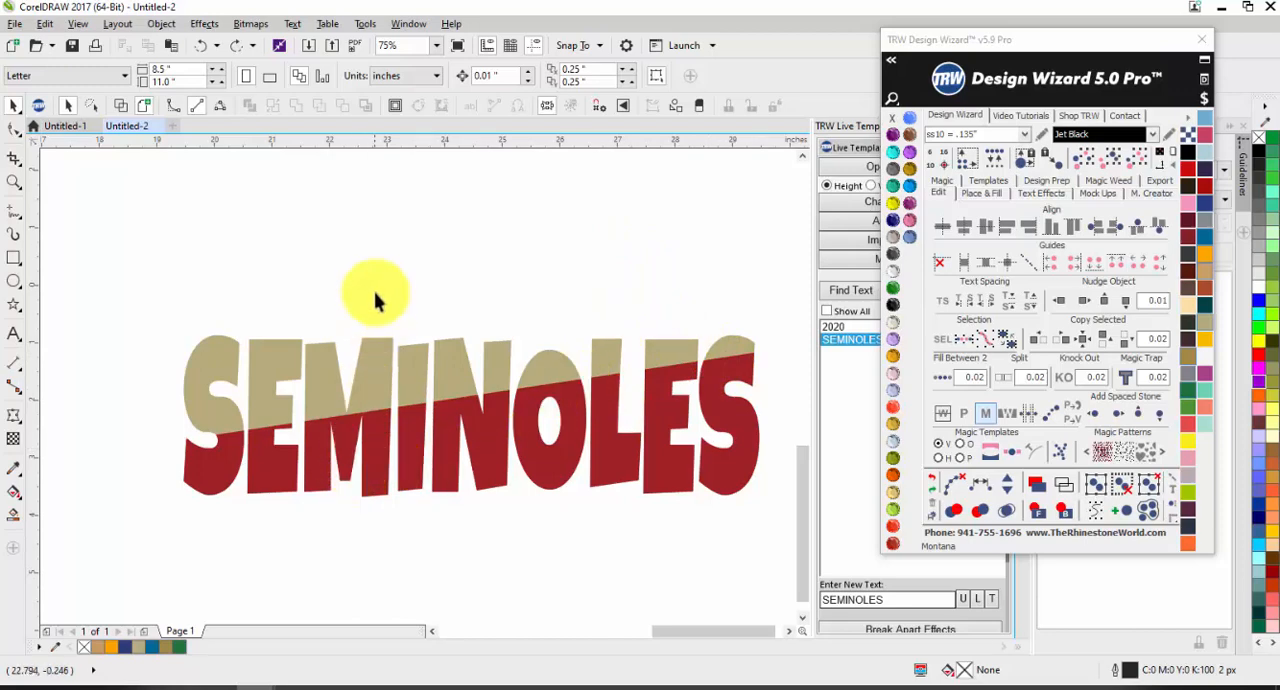
{"action": "left_click", "coordinate": [371, 409]}
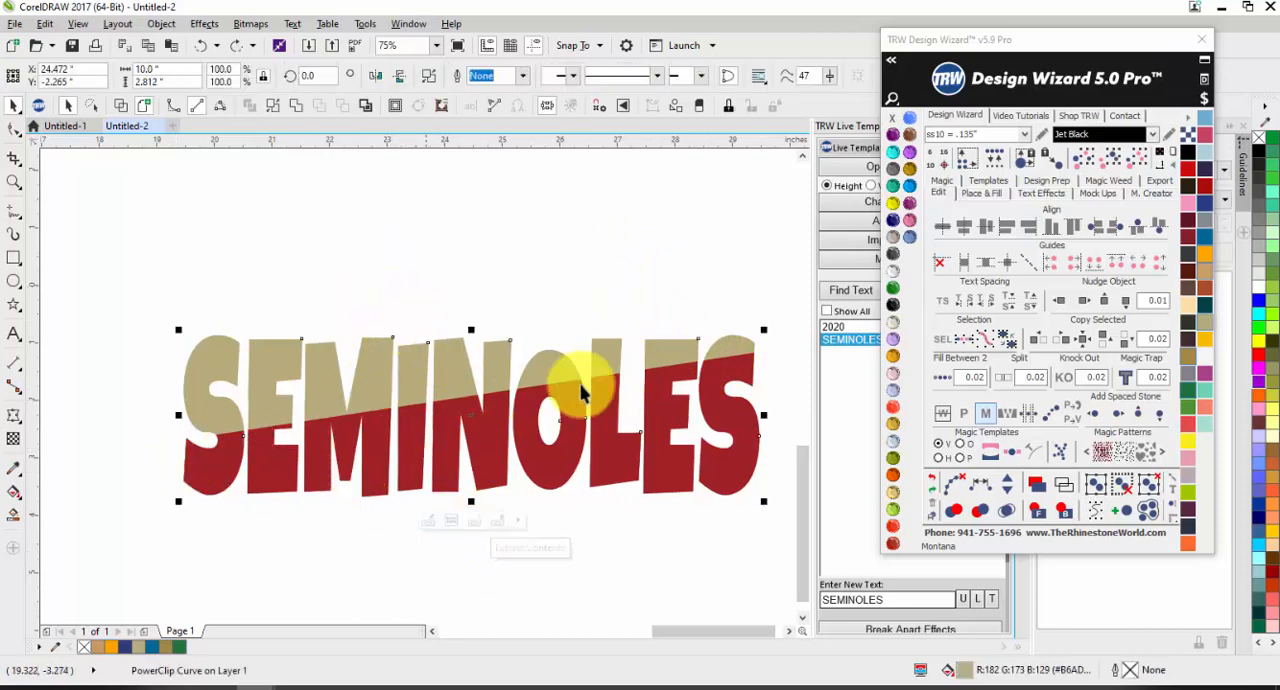
{"action": "left_click", "coordinate": [608, 258]}
{"action": "left_click", "coordinate": [526, 412]}
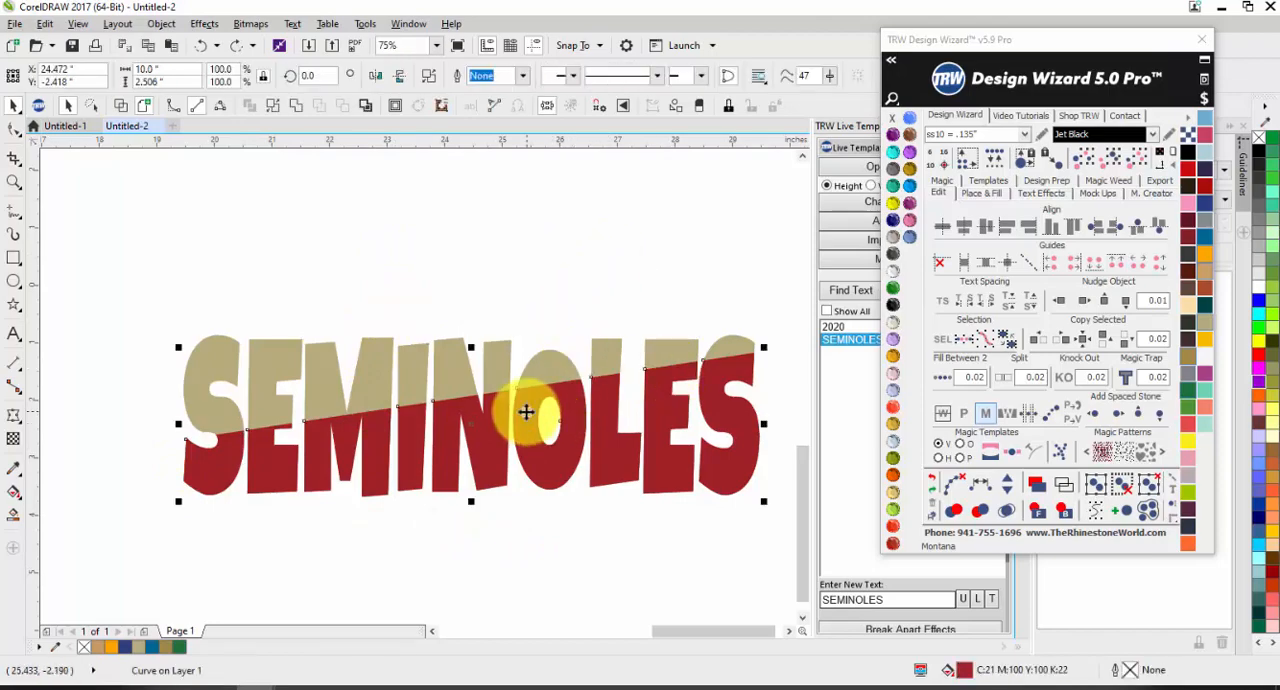
{"action": "left_click", "coordinate": [503, 255]}
{"action": "left_click_drag", "start_coordinate": [528, 450], "coordinate": [528, 510]}
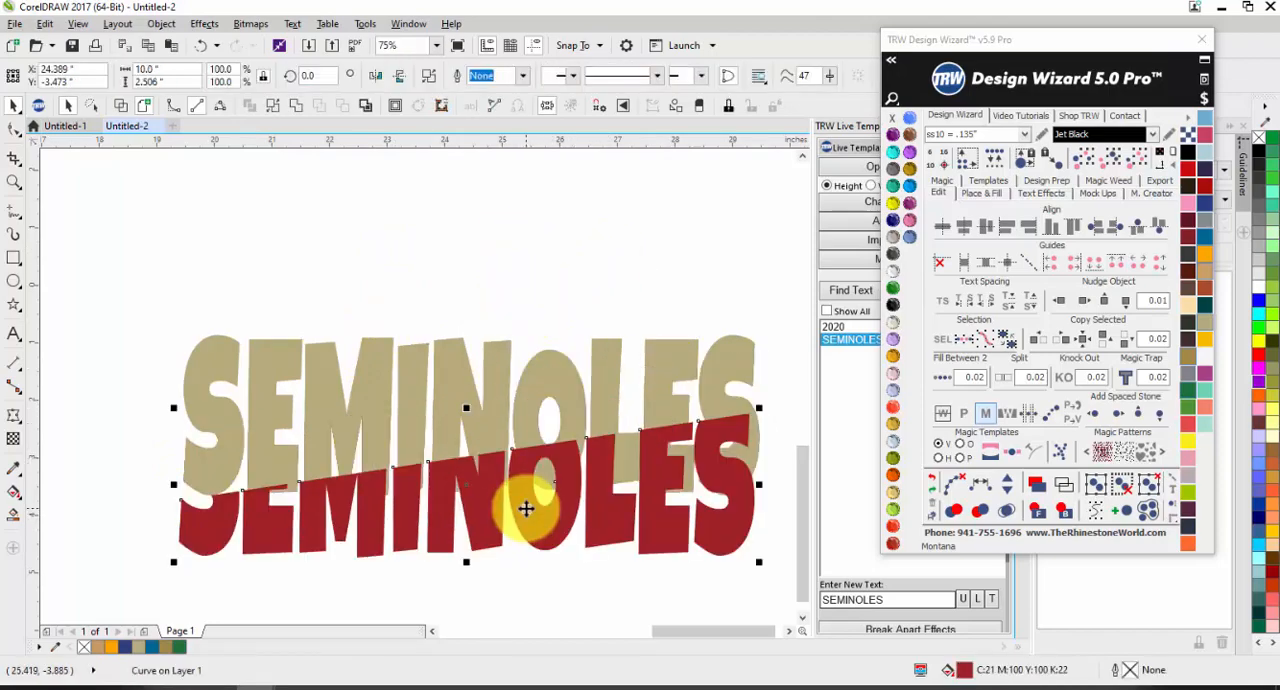
{"action": "left_click", "coordinate": [514, 243]}
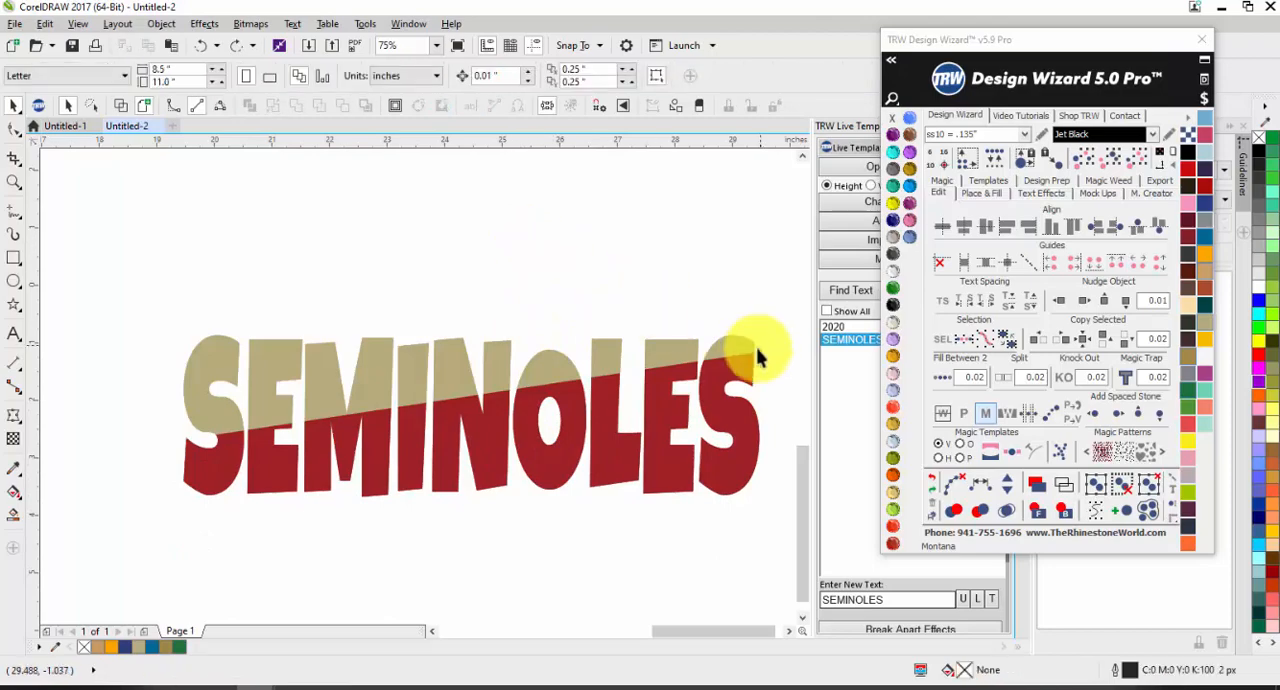
Step: Examine the red lower half and its edges along the diagonal split in the last letters of SEMINOLES
{"action": "scroll", "coordinate": [749, 386], "scroll_direction": "up", "scroll_amount": 4}
{"action": "scroll", "coordinate": [503, 352], "scroll_direction": "down", "scroll_amount": 5}
{"action": "scroll", "coordinate": [503, 366], "scroll_direction": "up", "scroll_amount": 3}
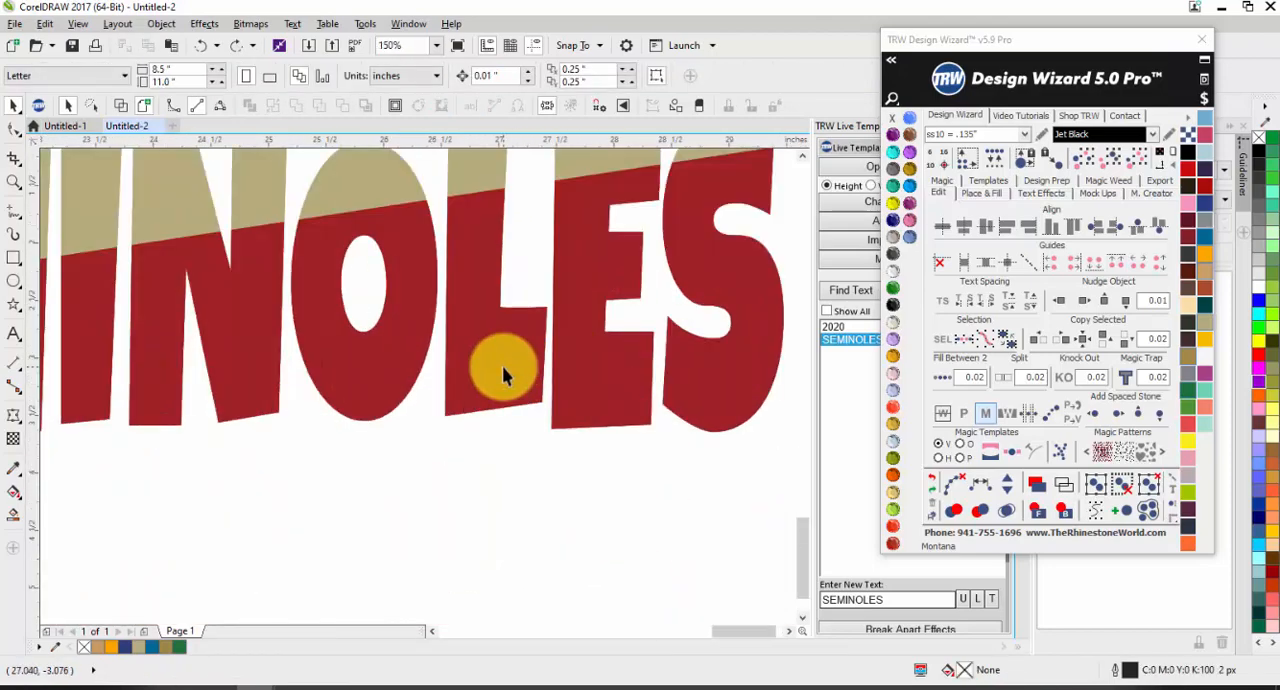
{"action": "left_click", "coordinate": [500, 363]}
{"action": "scroll", "coordinate": [475, 400], "scroll_direction": "down", "scroll_amount": 3}
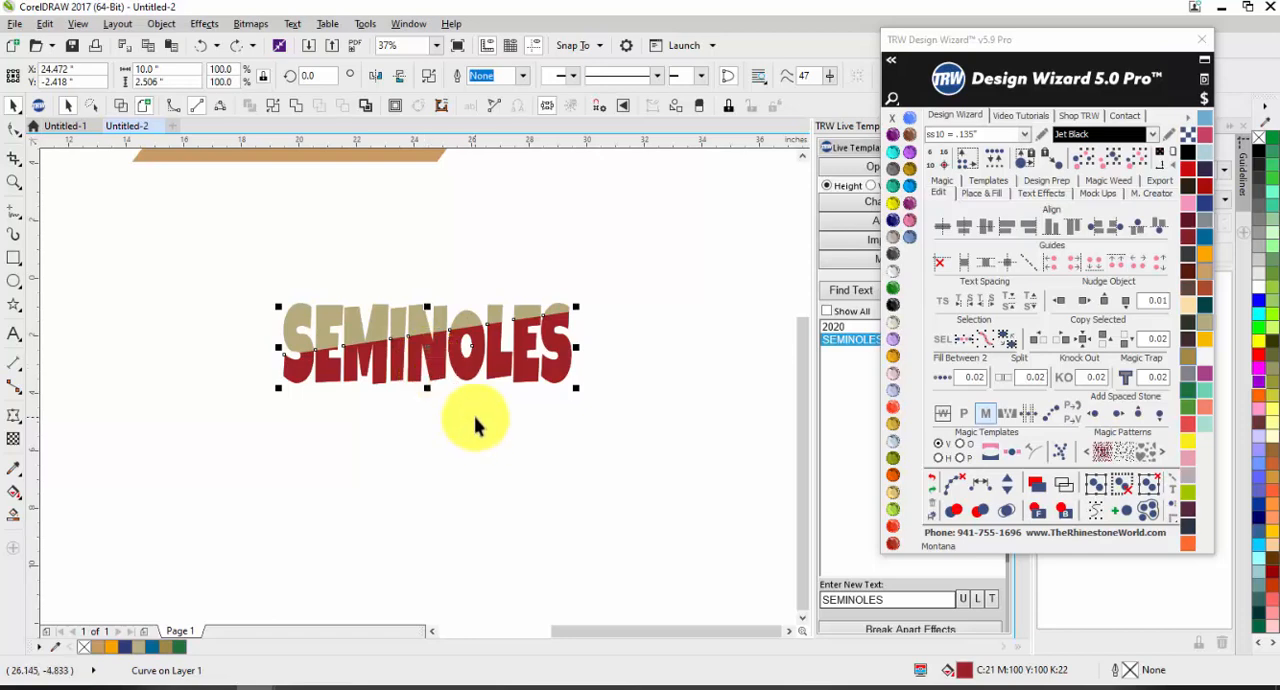
Step: Check the red curve with the Shape tool, move it down to about Y -4.35 inches, and undo the move
{"action": "scroll", "coordinate": [425, 355], "scroll_direction": "up", "scroll_amount": 2}
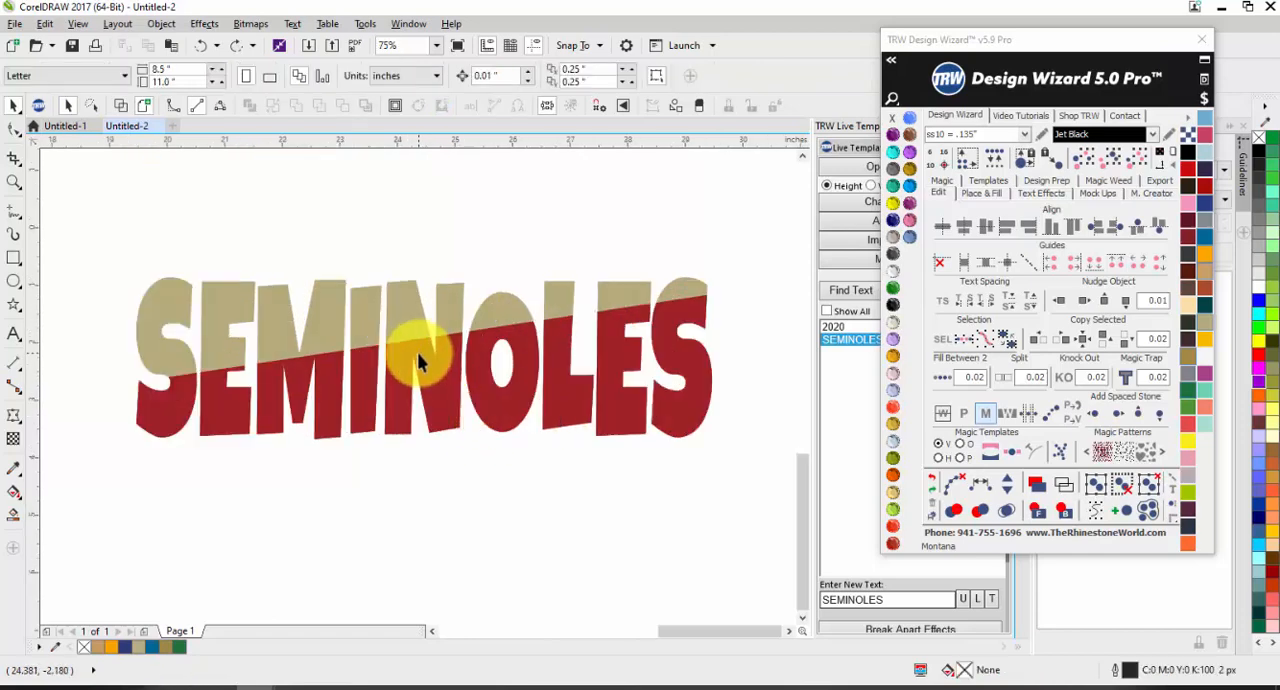
{"action": "key", "text": "F10"}
{"action": "key", "text": "space"}
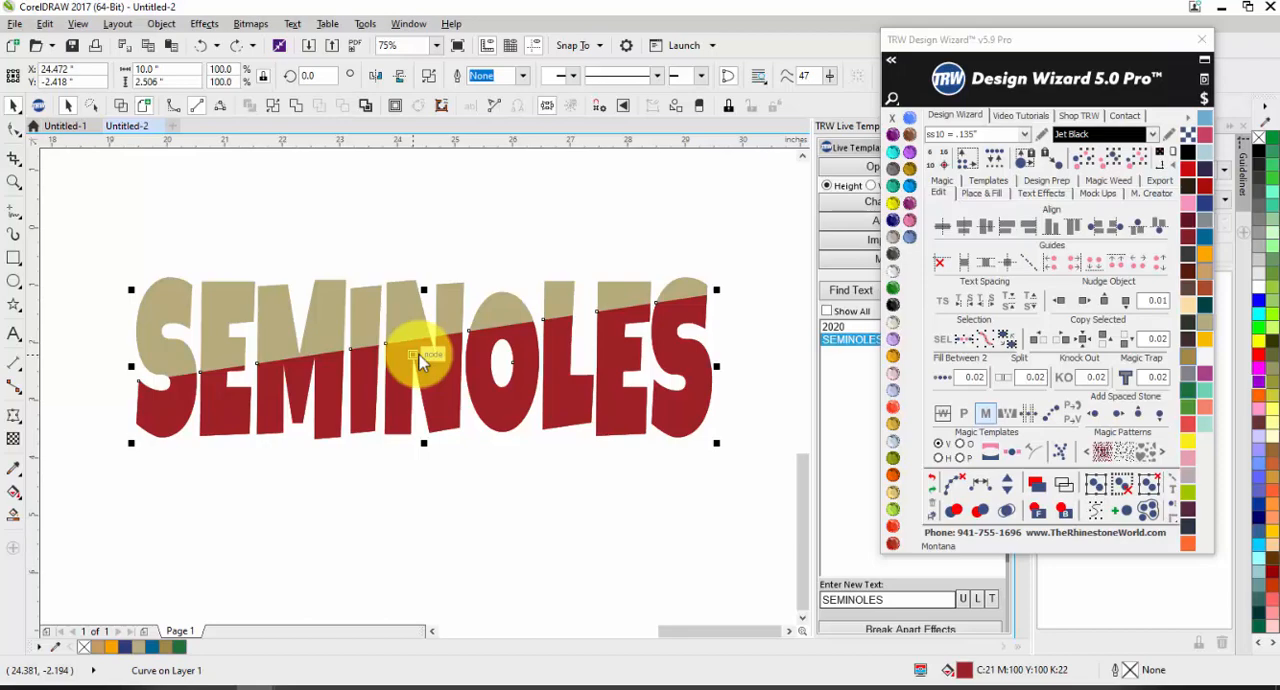
{"action": "left_click_drag", "start_coordinate": [420, 362], "coordinate": [414, 472]}
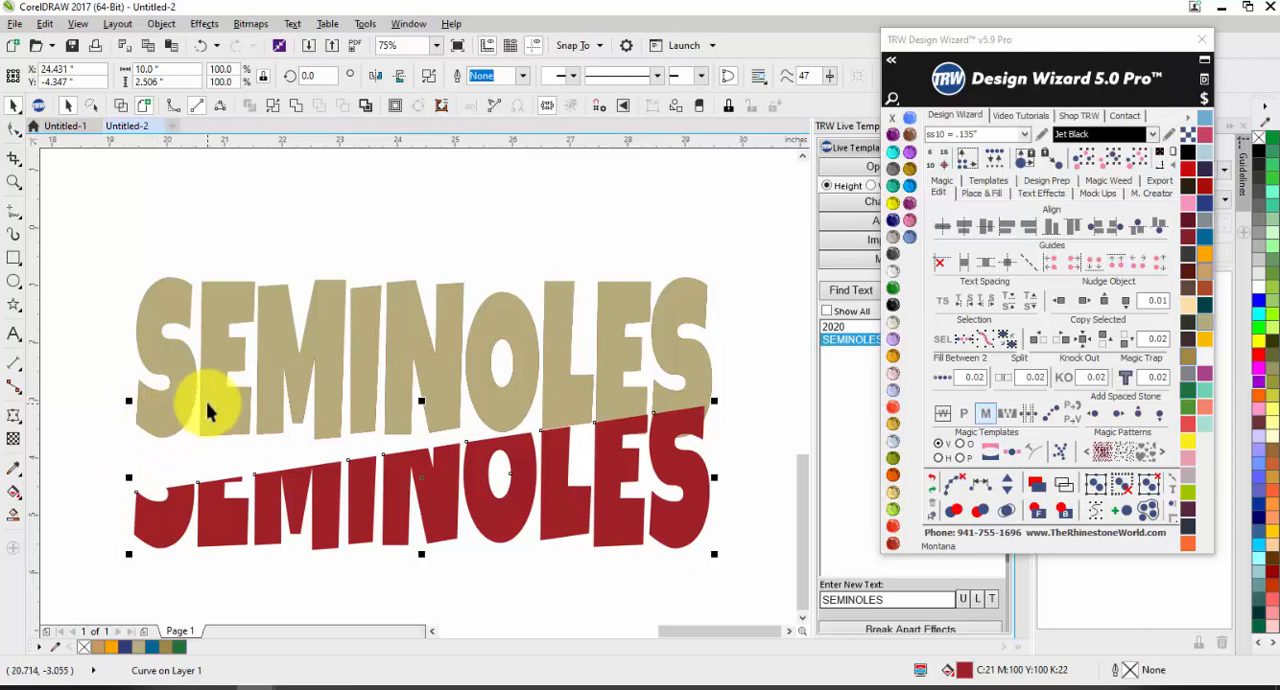
{"action": "key", "text": "ctrl+z"}
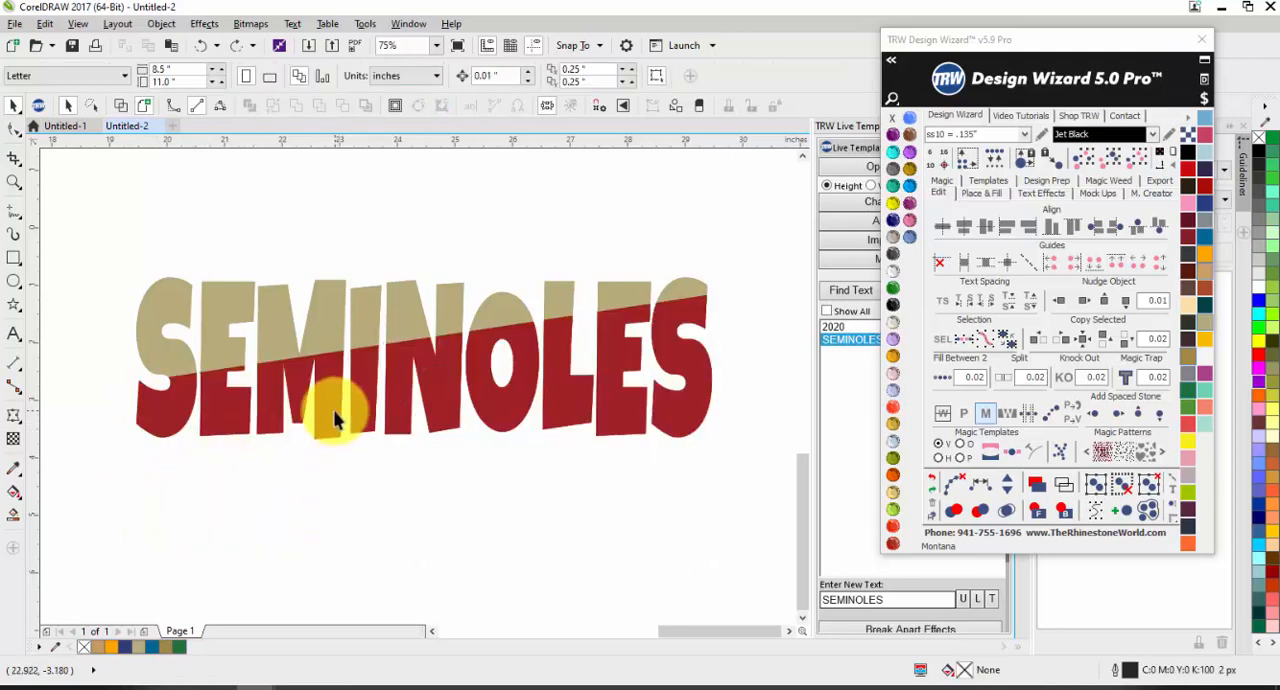
Step: Select the tan lettering and the red lower half together to review the shaping commands for them
{"action": "left_click", "coordinate": [323, 337]}
{"action": "left_click", "coordinate": [317, 317], "text": "shift"}
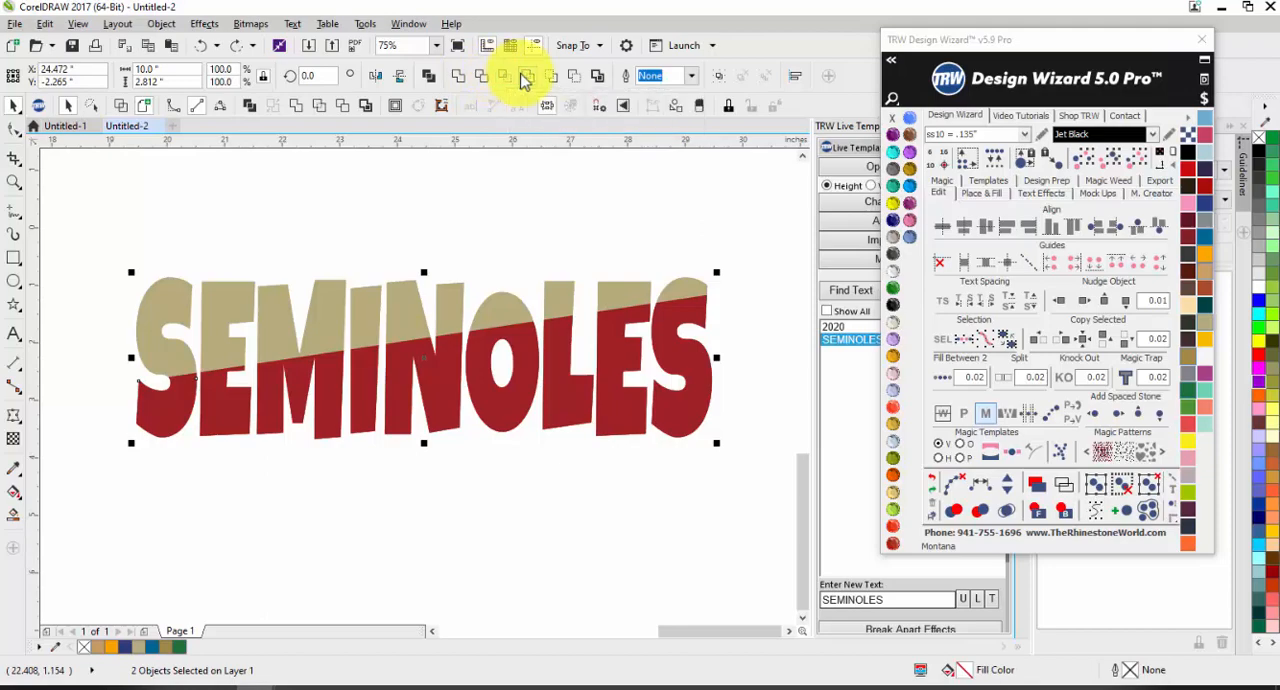
{"action": "left_click", "coordinate": [524, 198]}
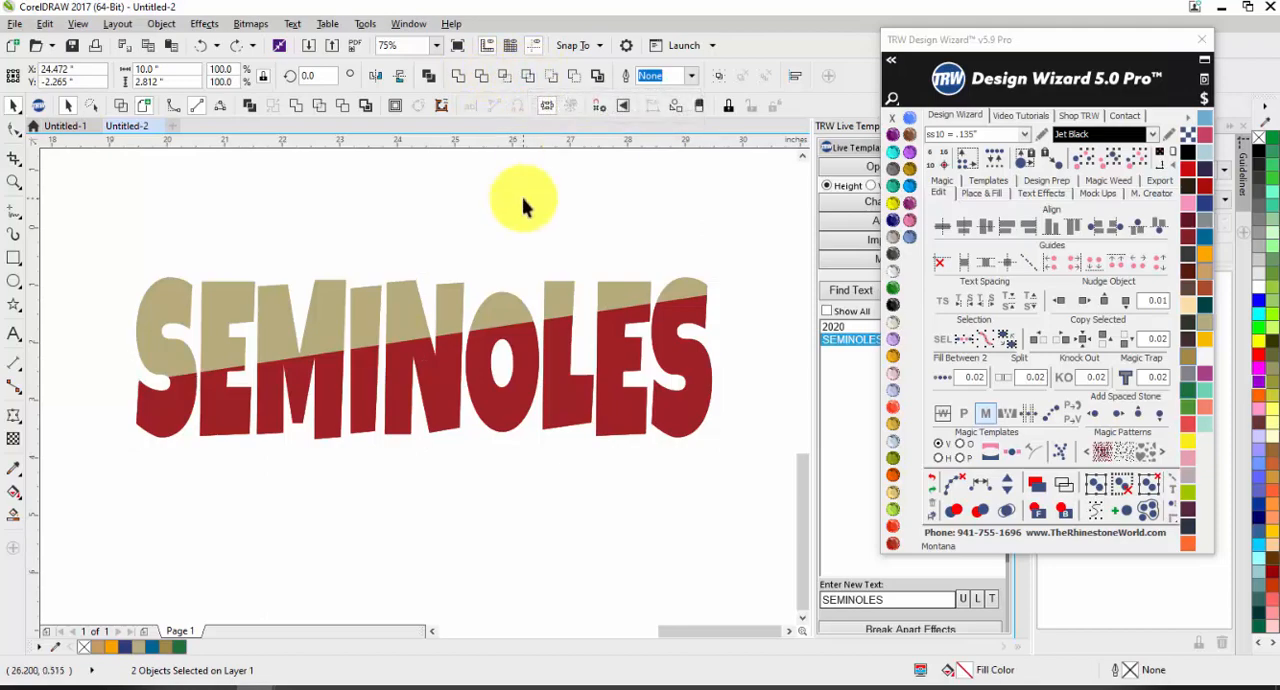
Step: Move the Design Wizard window below the SEMINOLES lettering and close the Guidelines docker
{"action": "left_click_drag", "start_coordinate": [1114, 39], "coordinate": [372, 507]}
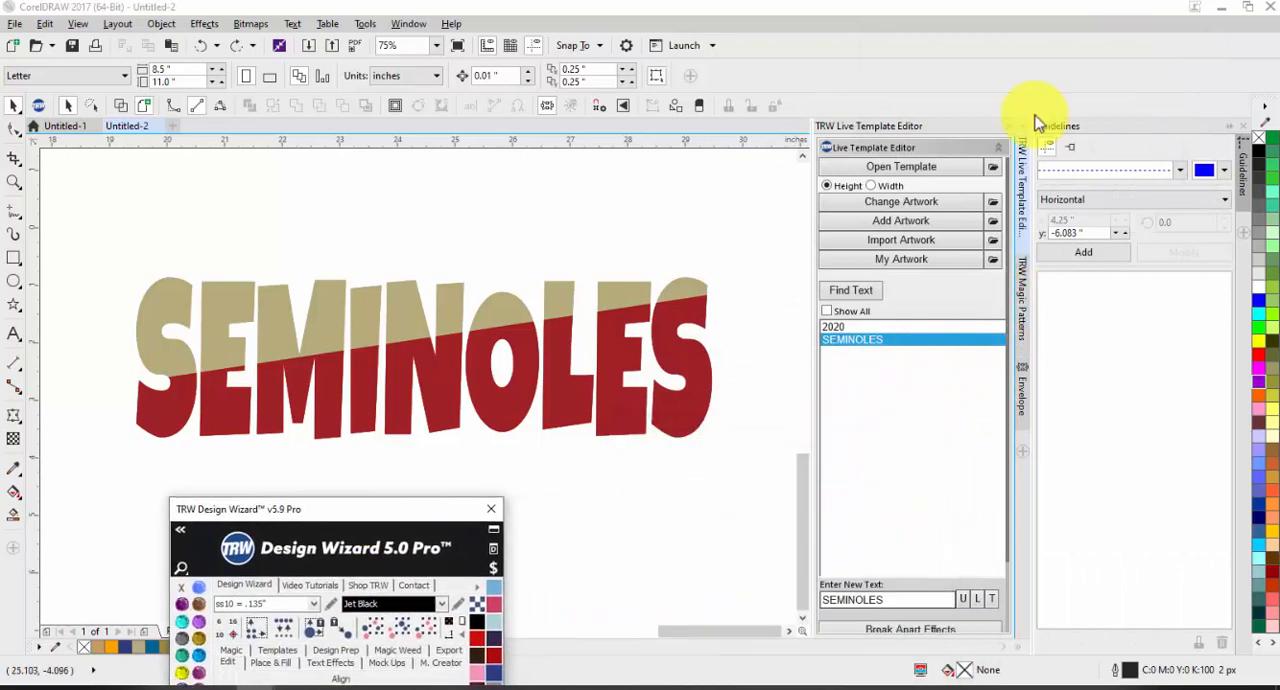
{"action": "left_click", "coordinate": [1241, 127]}
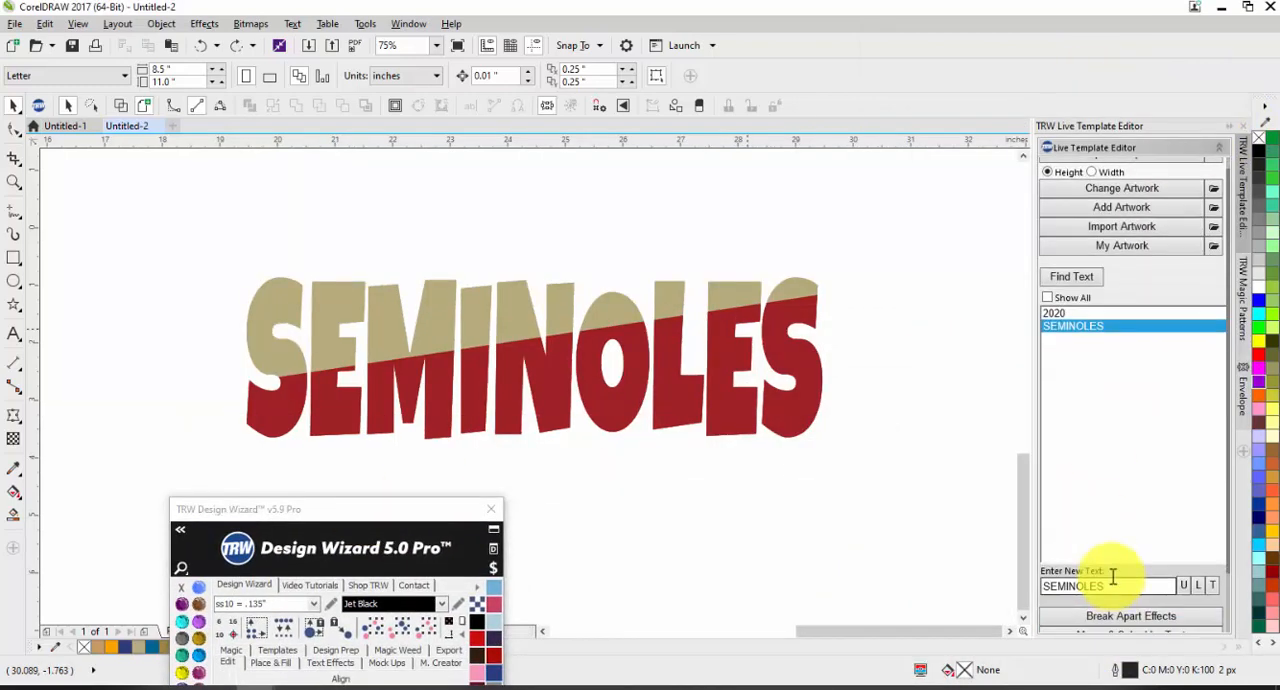
{"action": "scroll", "coordinate": [1100, 590], "scroll_direction": "down", "scroll_amount": 1}
{"action": "scroll", "coordinate": [1062, 598], "scroll_direction": "down", "scroll_amount": 2}
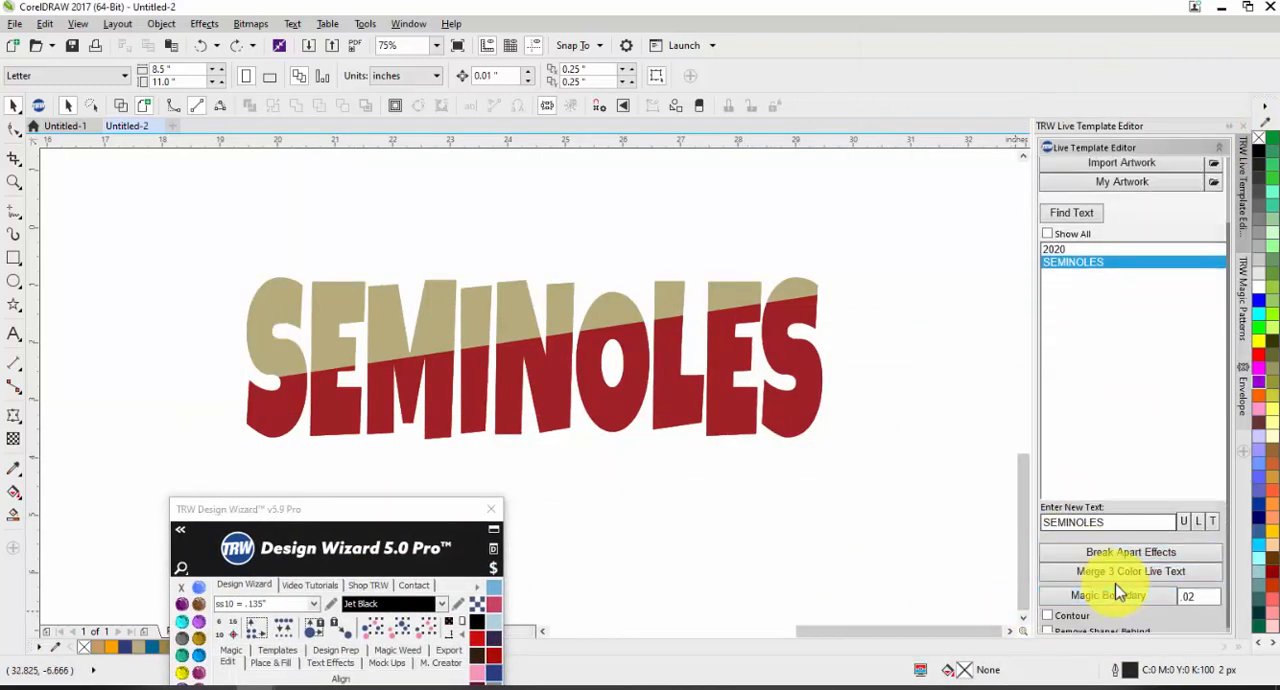
Step: Apply a .02 Magic Boundary to the red lower half with Remove Shapes Behind enabled
{"action": "left_click", "coordinate": [733, 420]}
{"action": "left_click", "coordinate": [1047, 626]}
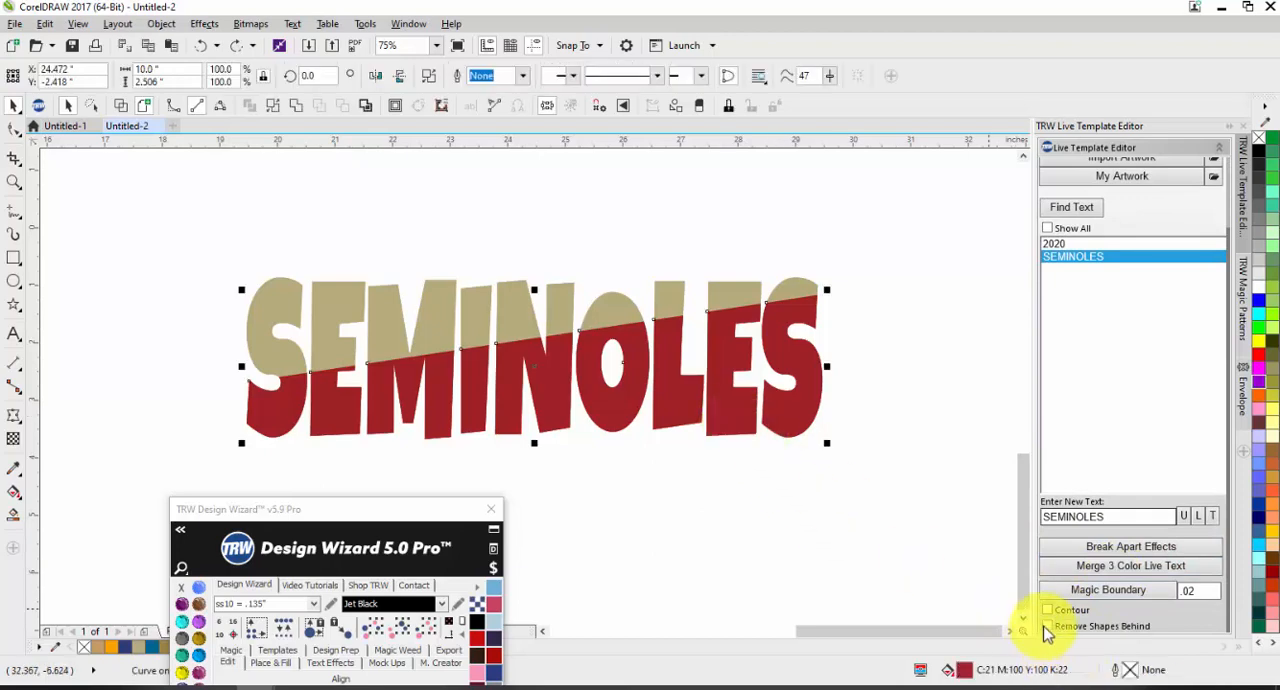
{"action": "left_click", "coordinate": [1100, 590]}
{"action": "left_click", "coordinate": [766, 544]}
Step: Examine the gap between the tan and red halves along the diagonal split of SEMINOLES
{"action": "scroll", "coordinate": [325, 391], "scroll_direction": "up", "scroll_amount": 2}
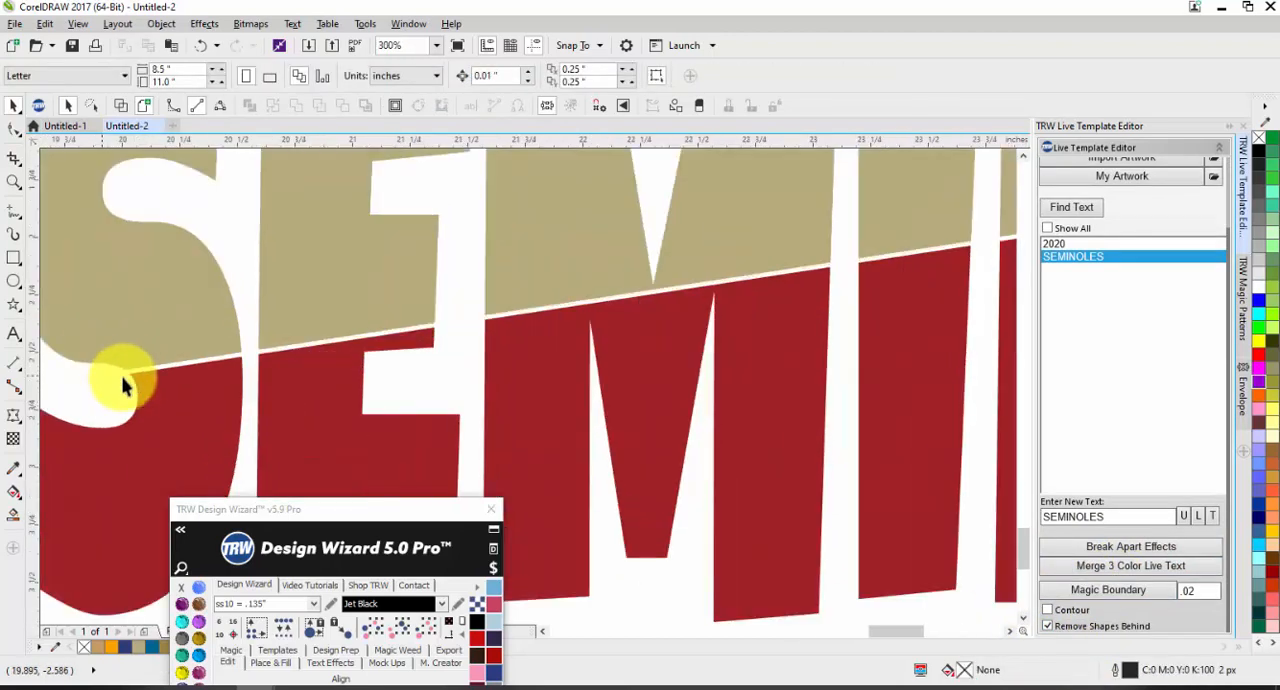
{"action": "scroll", "coordinate": [131, 374], "scroll_direction": "up", "scroll_amount": 1}
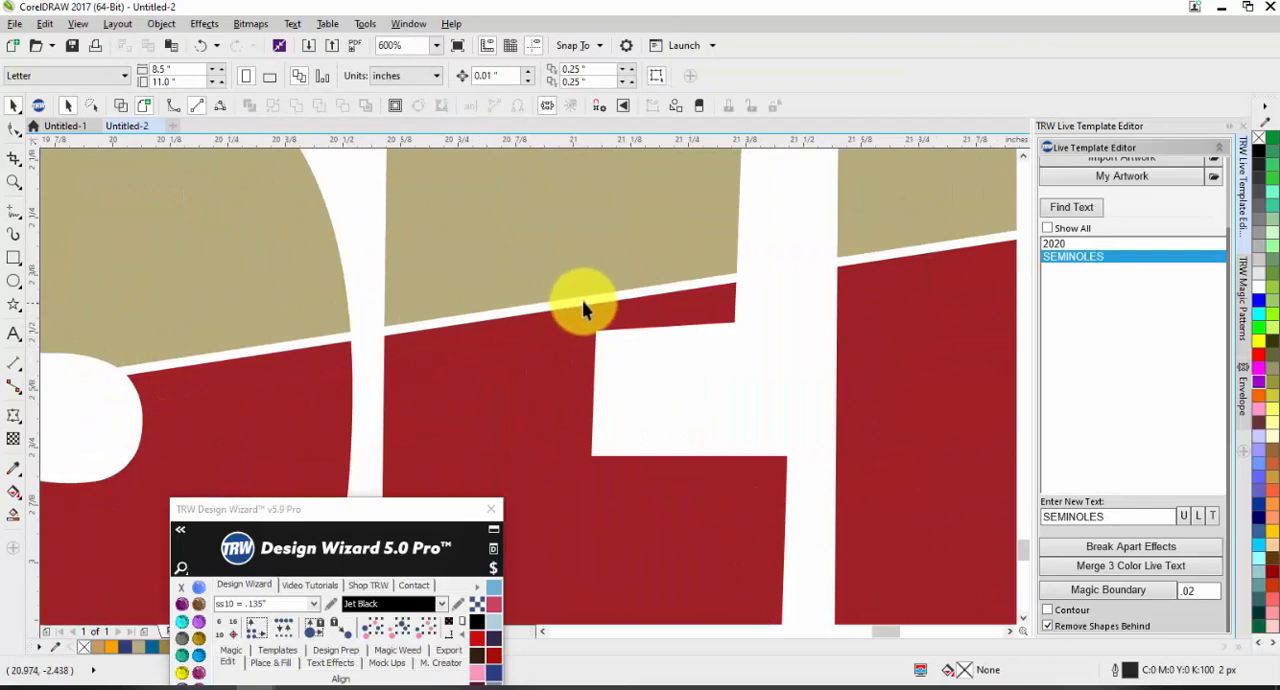
{"action": "scroll", "coordinate": [309, 349], "scroll_direction": "down", "scroll_amount": 4}
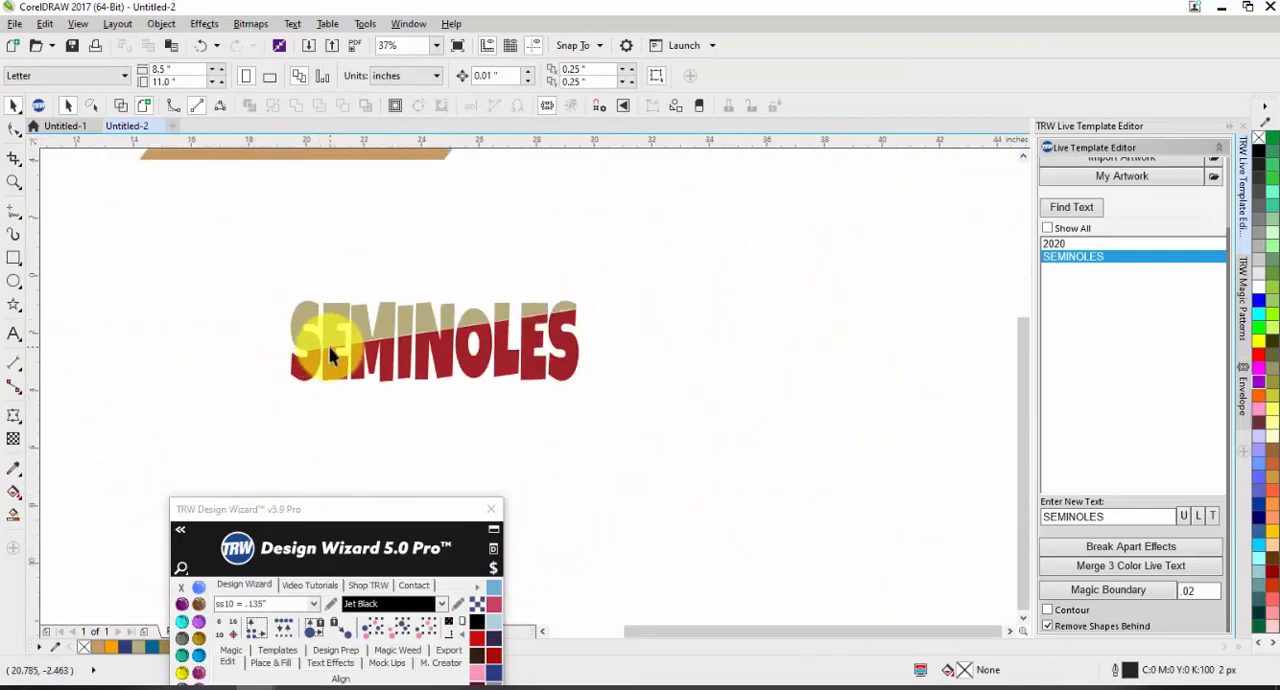
{"action": "scroll", "coordinate": [371, 331], "scroll_direction": "up", "scroll_amount": 2}
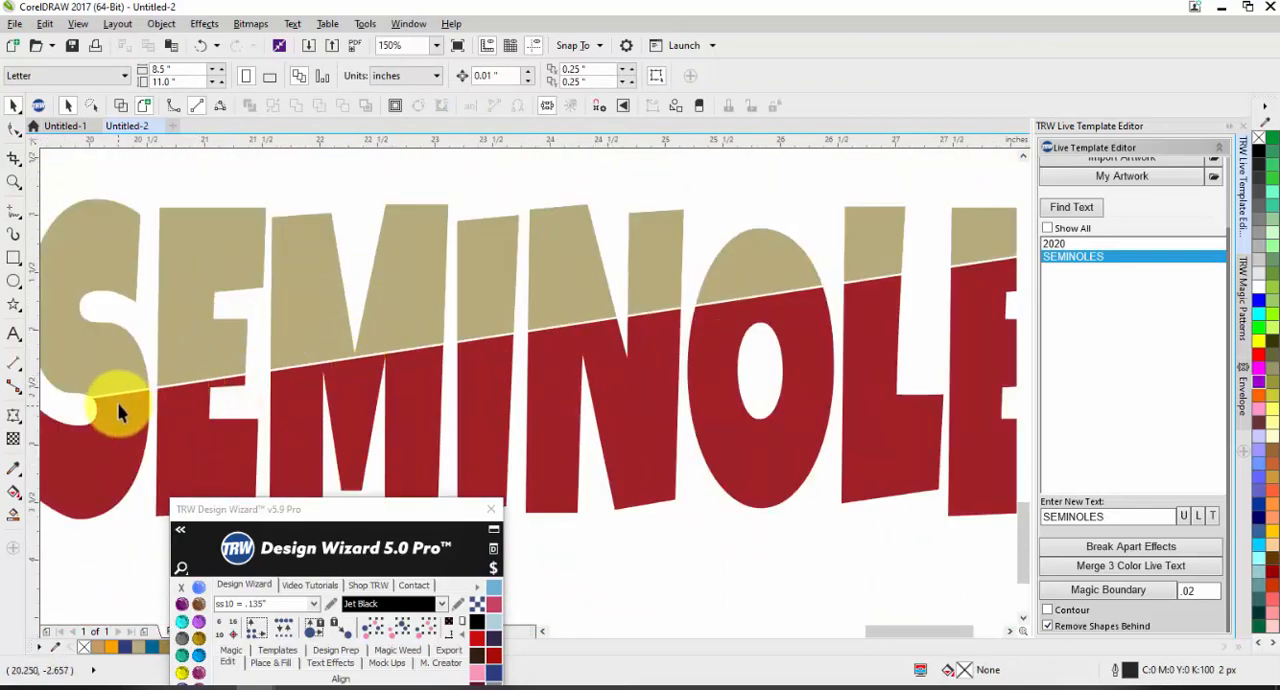
{"action": "scroll", "coordinate": [645, 300], "scroll_direction": "up", "scroll_amount": 1}
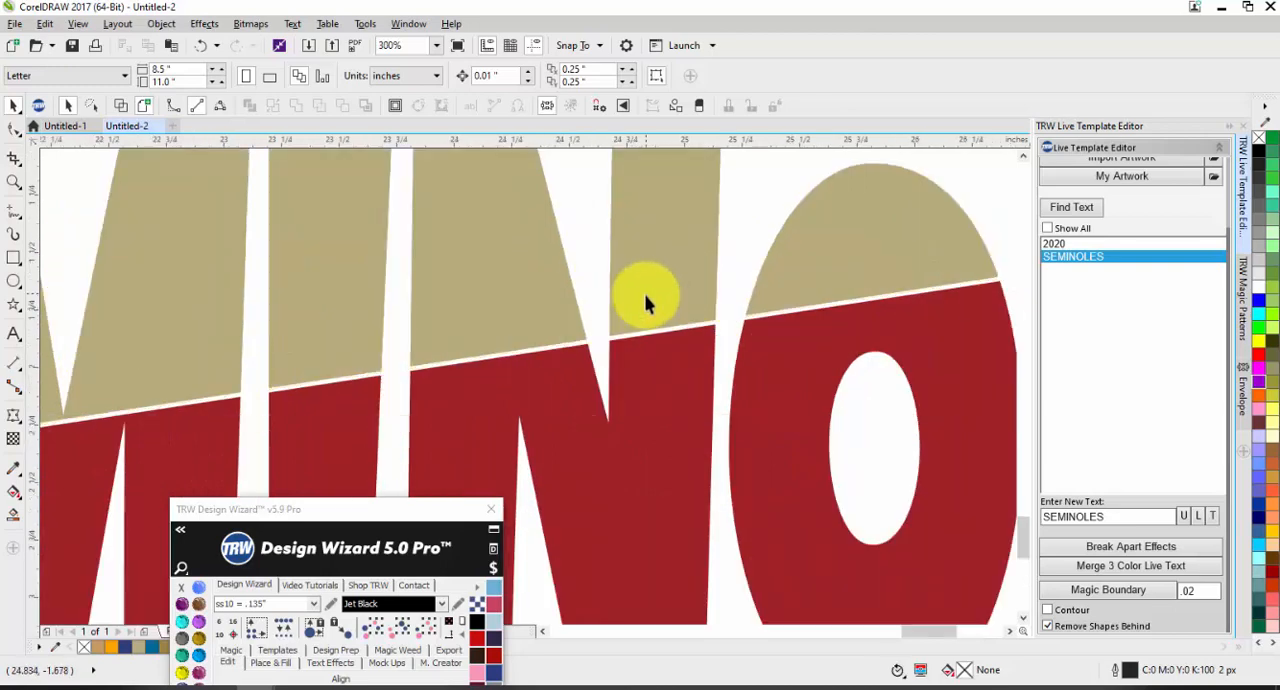
Step: Undo the Magic Boundary gap and select the whole SEMINOLES lettering
{"action": "key", "text": "ctrl+z"}
{"action": "left_click", "coordinate": [736, 236]}
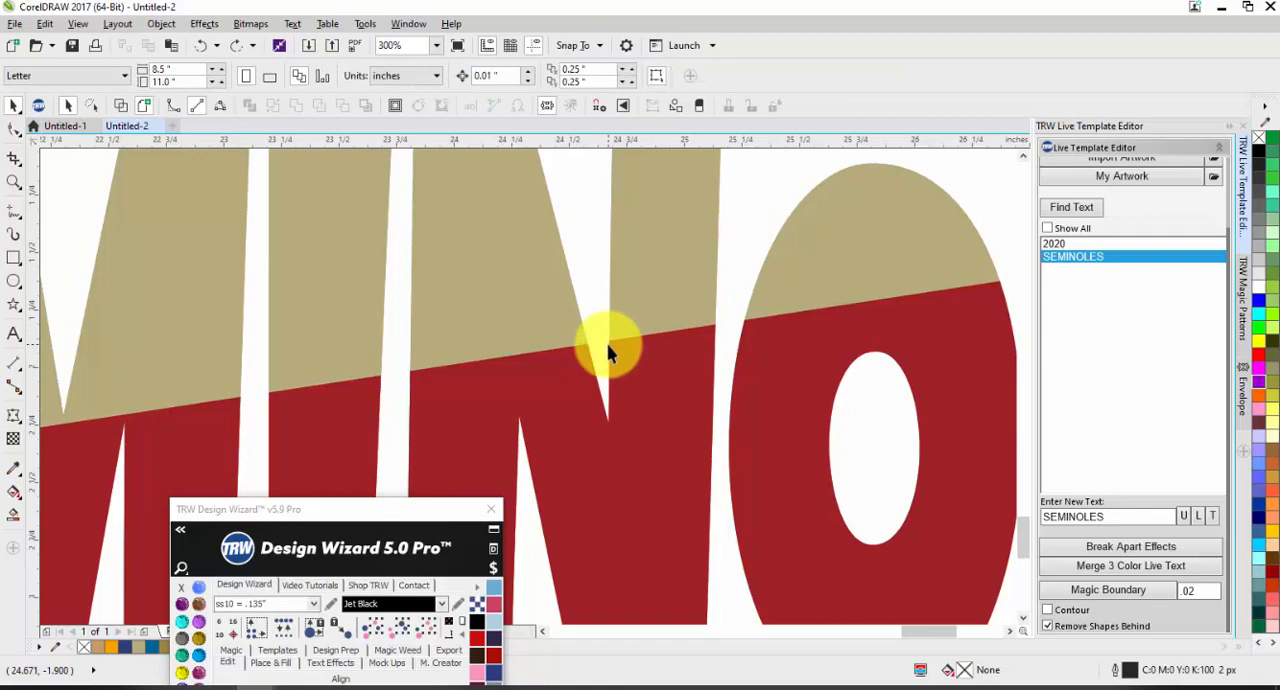
{"action": "left_click", "coordinate": [619, 343]}
{"action": "scroll", "coordinate": [640, 400], "scroll_direction": "down", "scroll_amount": 2}
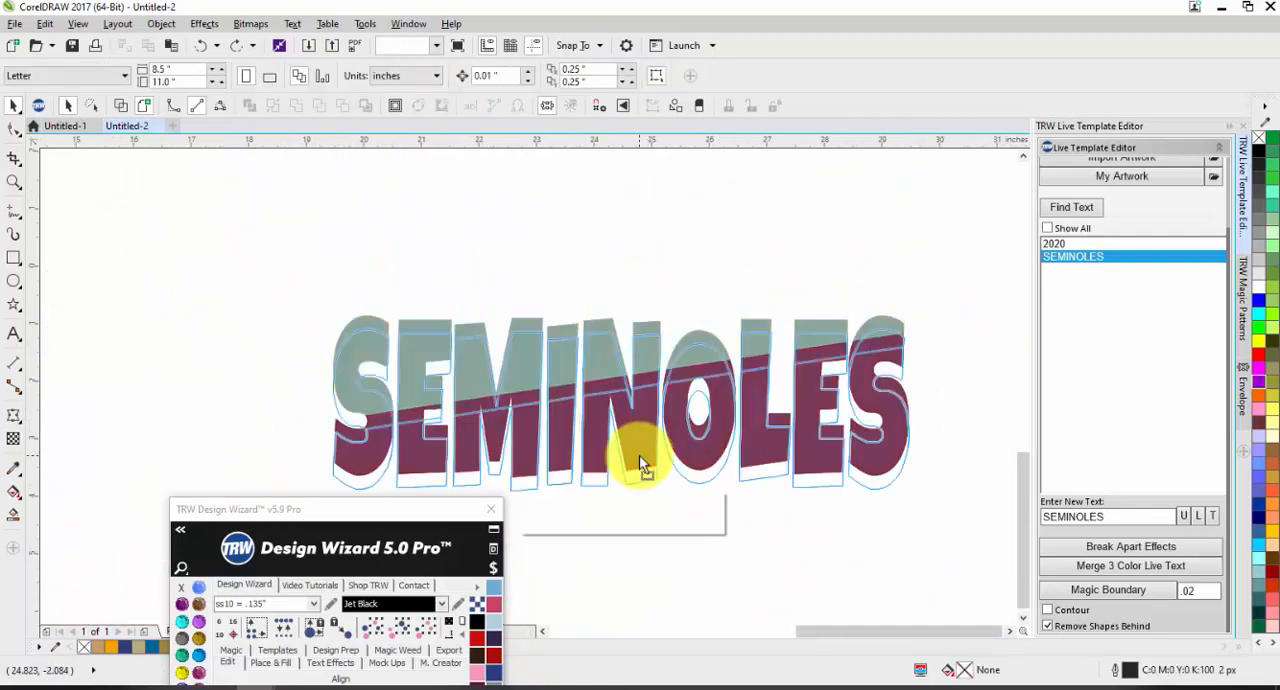
{"action": "scroll", "coordinate": [632, 436], "scroll_direction": "down", "scroll_amount": 2}
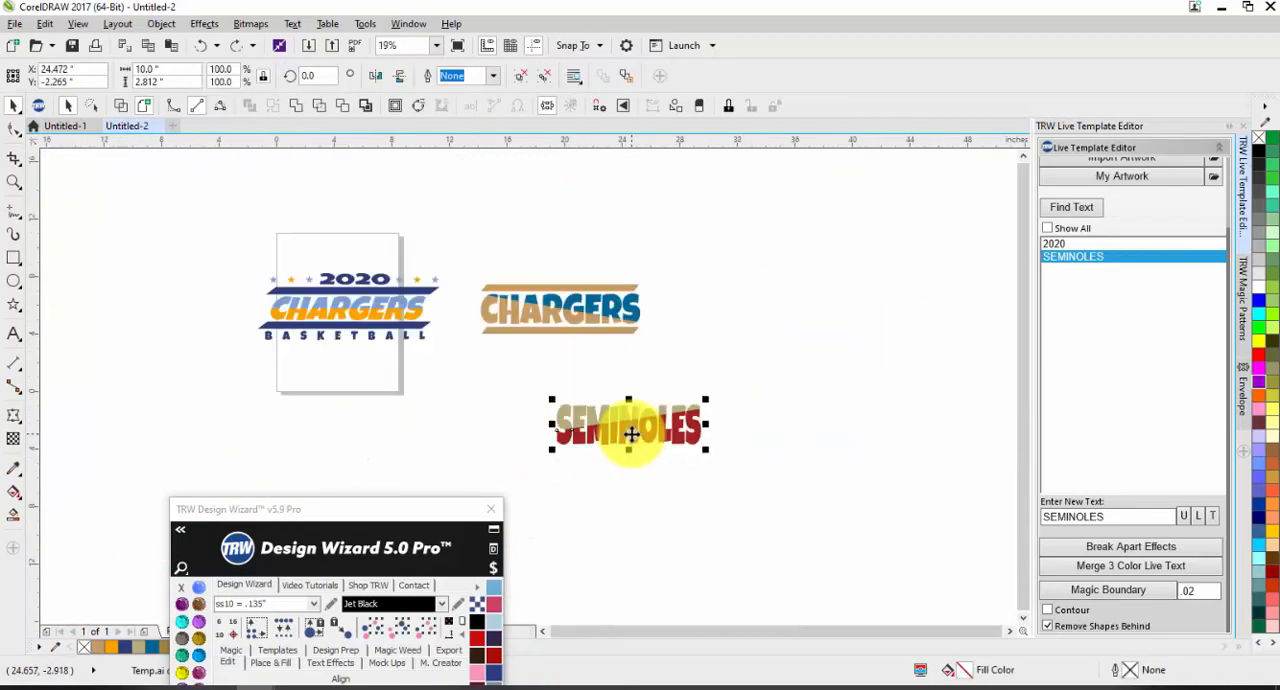
Step: Move the converted SEMINOLES lettering off the original copy into the empty area to the right of the tan and blue CHARGERS
{"action": "left_click", "coordinate": [236, 46]}
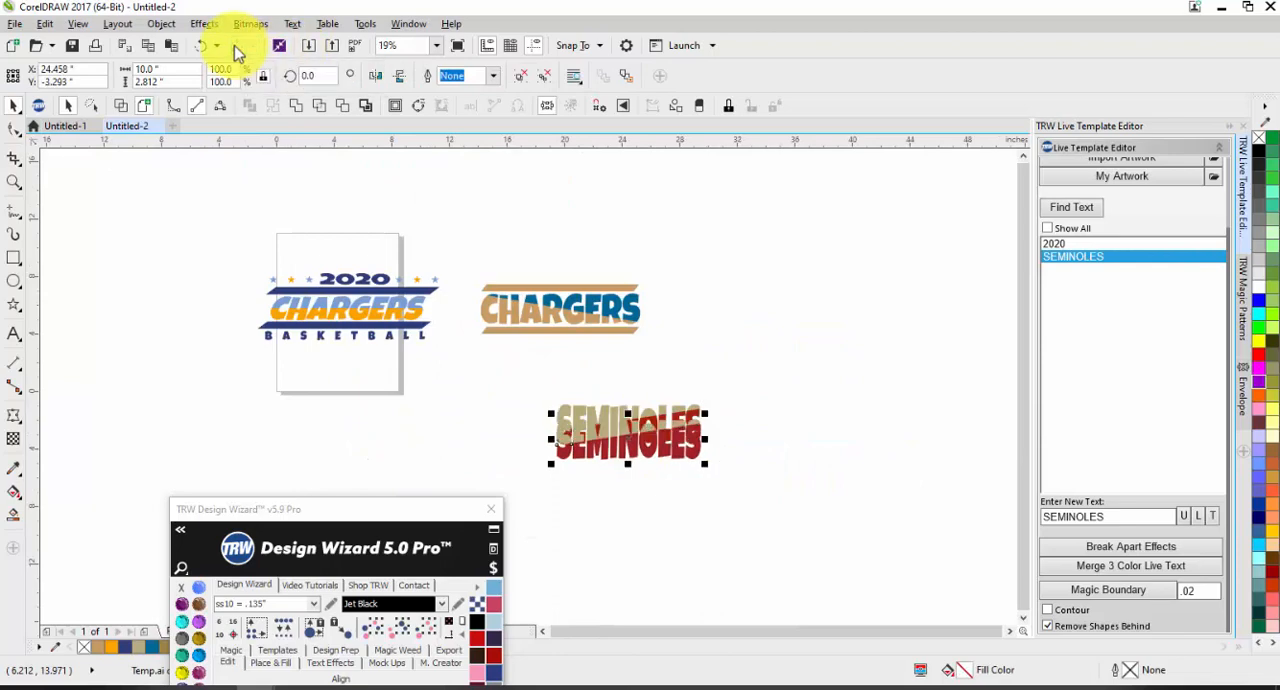
{"action": "left_click_drag", "start_coordinate": [630, 440], "coordinate": [737, 350]}
{"action": "scroll", "coordinate": [826, 337], "scroll_direction": "up", "scroll_amount": 1}
{"action": "left_click", "coordinate": [720, 340]}
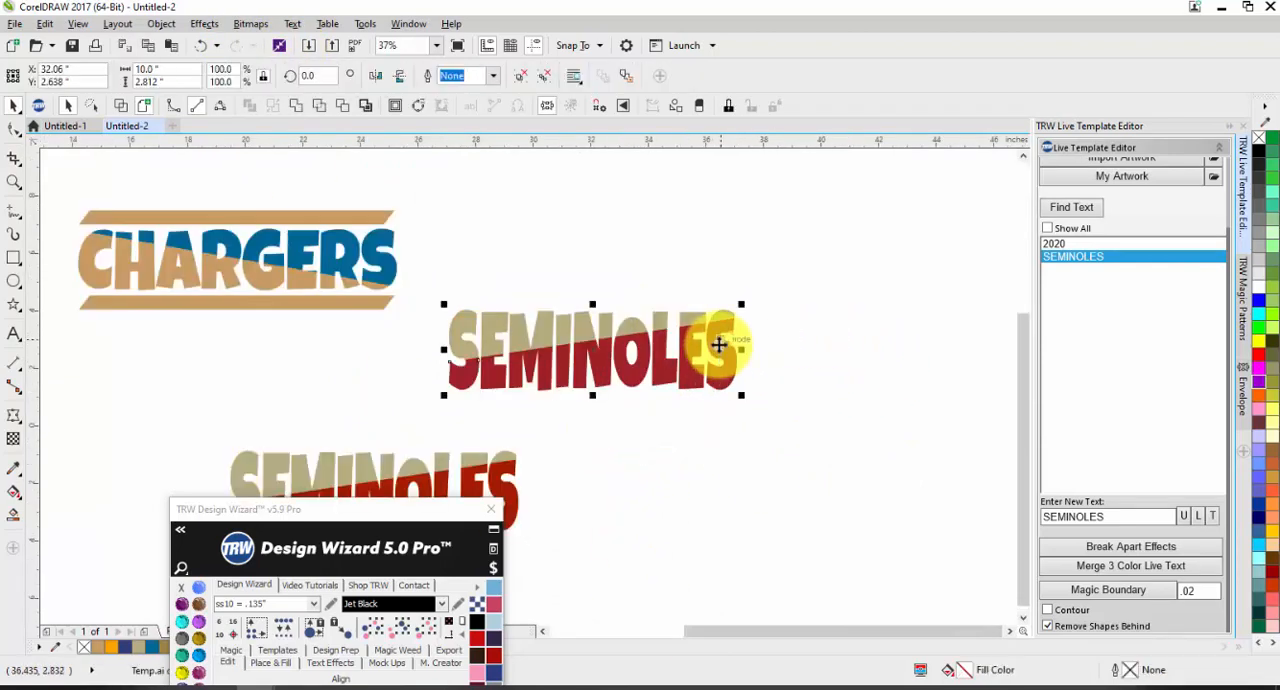
Step: Ungroup the moved SEMINOLES lettering, pull its red lower half down, and undo that move
{"action": "left_click", "coordinate": [522, 77]}
{"action": "left_click", "coordinate": [595, 235]}
{"action": "left_click_drag", "start_coordinate": [612, 357], "coordinate": [610, 396]}
{"action": "key", "text": "ctrl+z"}
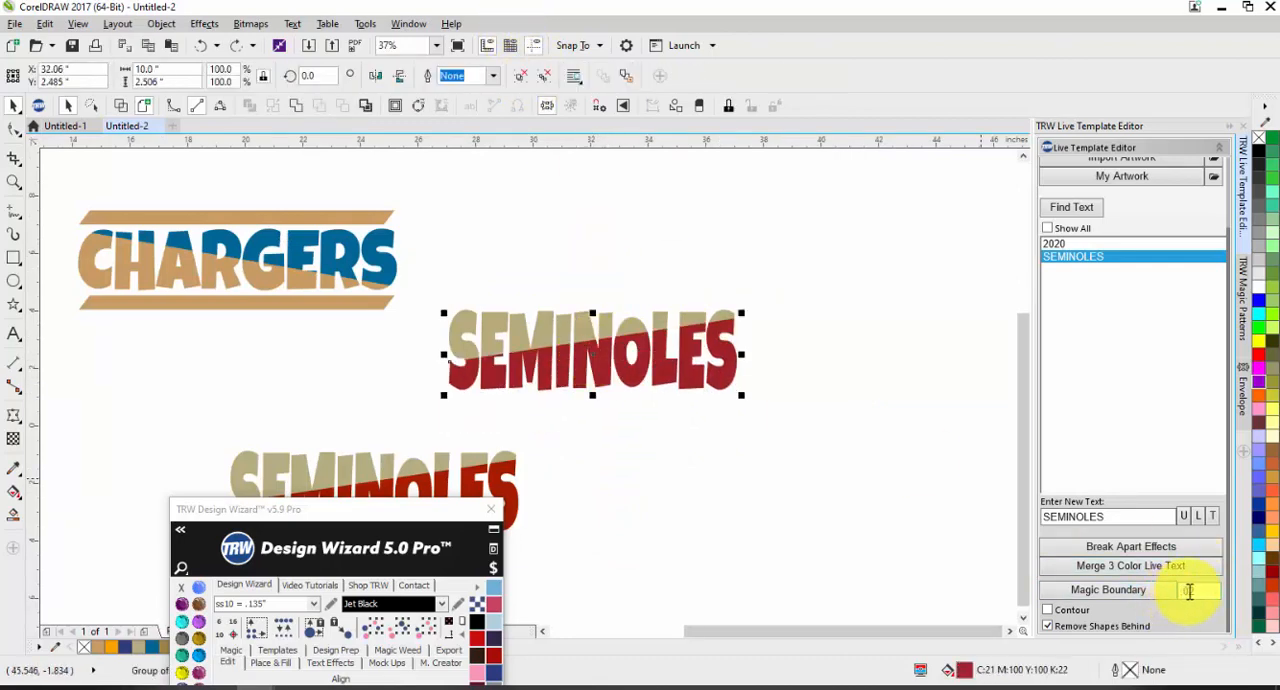
Step: Try a .05 Magic Boundary on the red lower half with Remove Shapes Behind enabled, inspect the gap, and undo it
{"action": "left_click", "coordinate": [1100, 590]}
{"action": "scroll", "coordinate": [609, 371], "scroll_direction": "up", "scroll_amount": 4}
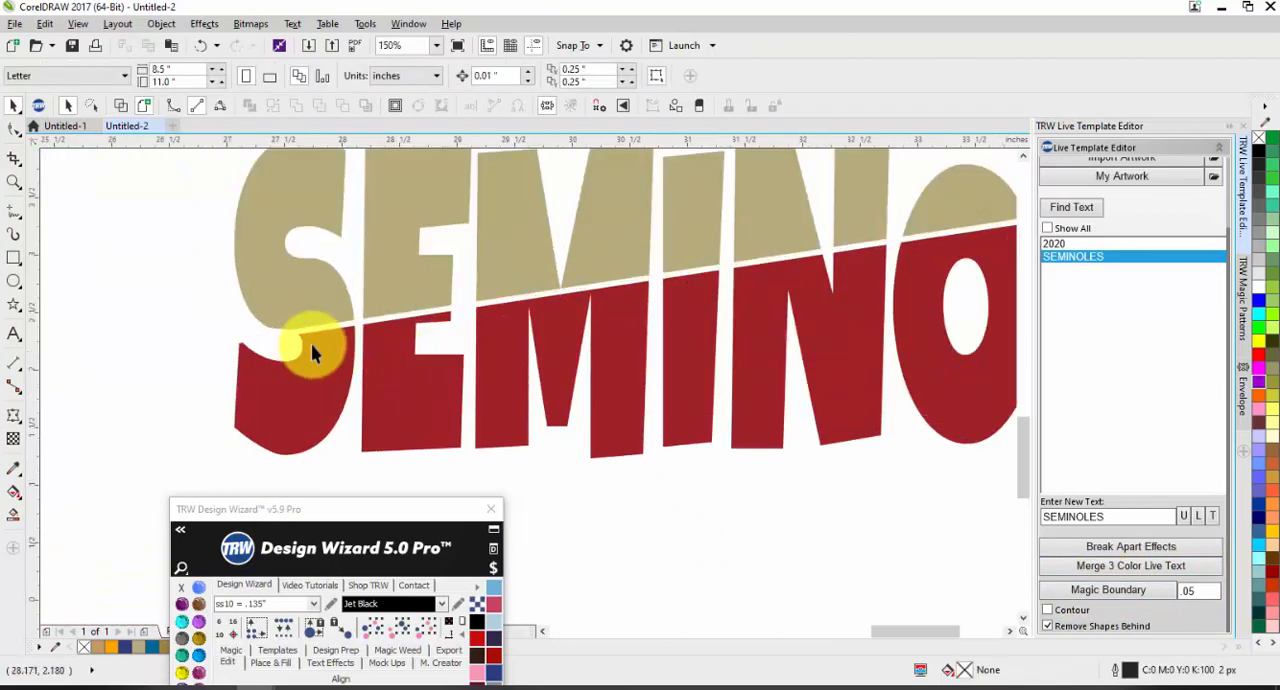
{"action": "scroll", "coordinate": [317, 334], "scroll_direction": "down", "scroll_amount": 2}
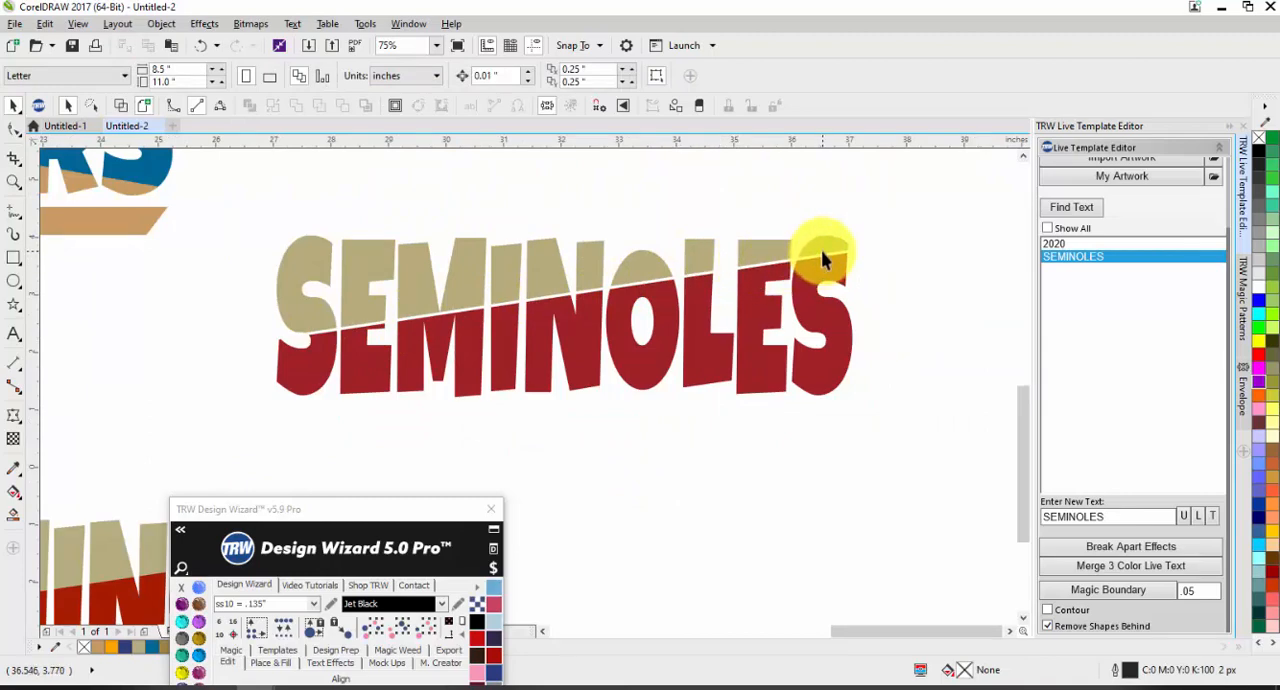
{"action": "key", "text": "ctrl+z"}
{"action": "left_click", "coordinate": [746, 452]}
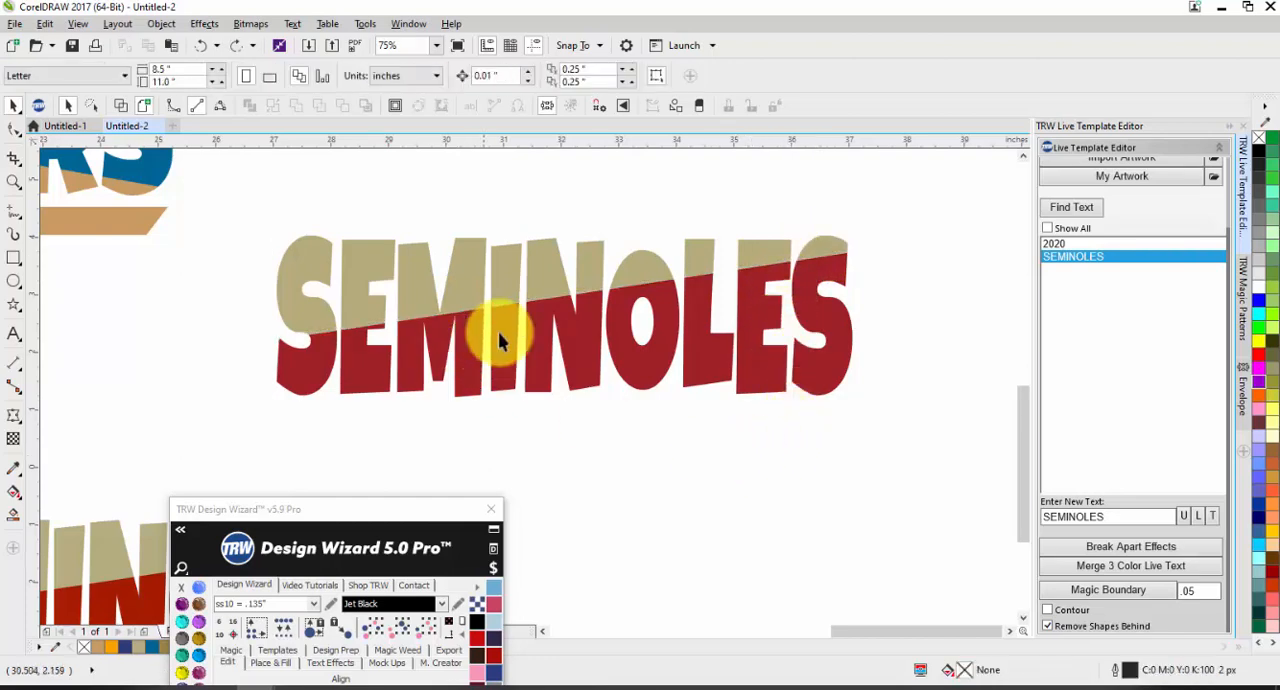
Step: Examine the seam where the tan and red halves of the converted SEMINOLES lettering meet
{"action": "left_click", "coordinate": [545, 280]}
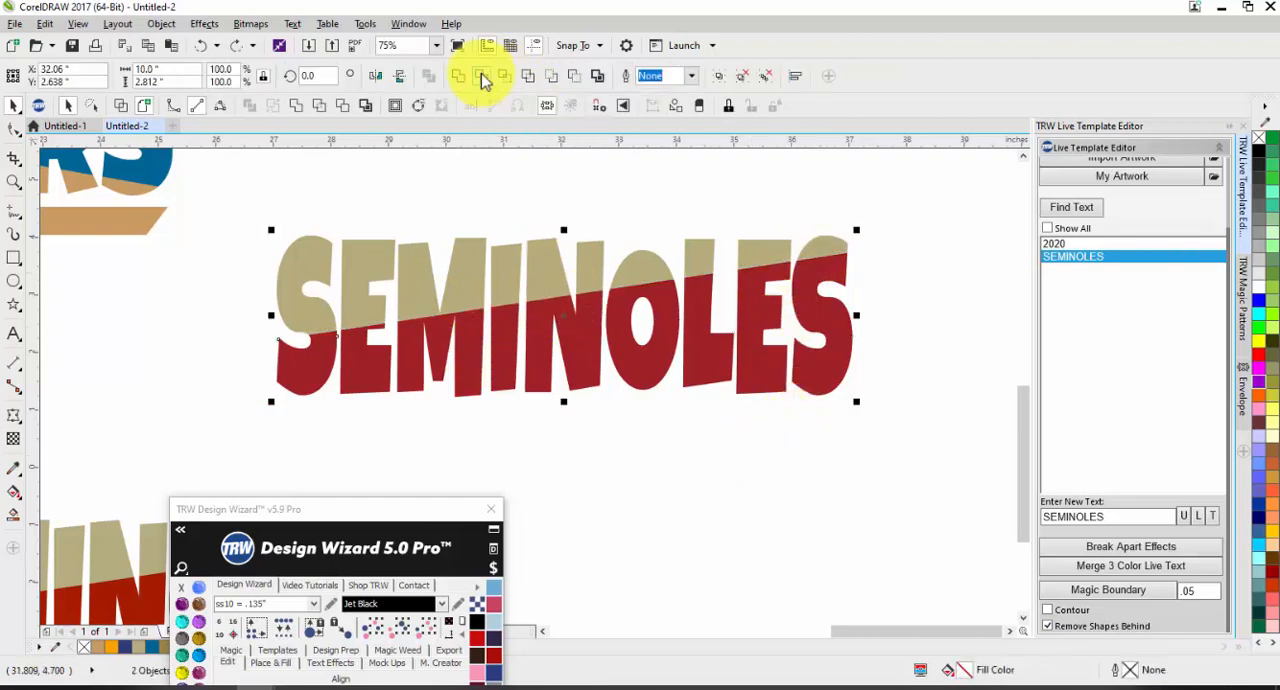
{"action": "left_click", "coordinate": [481, 73]}
{"action": "left_click", "coordinate": [536, 149]}
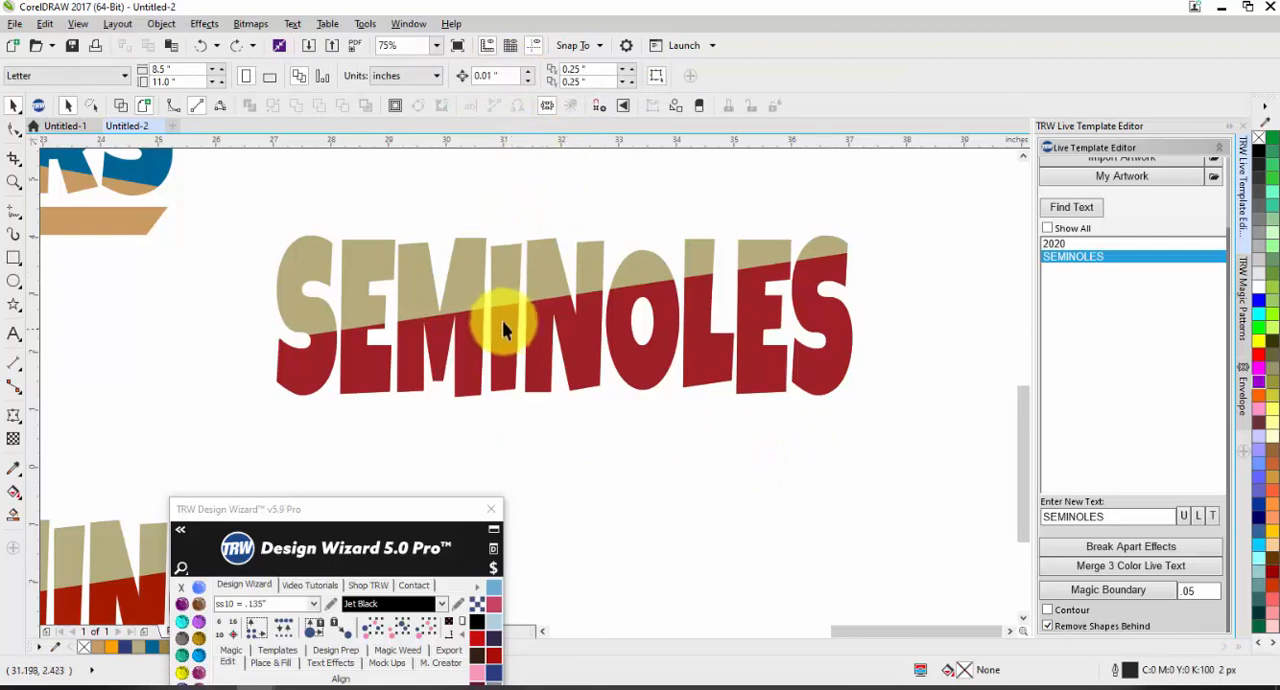
{"action": "scroll", "coordinate": [503, 330], "scroll_direction": "up", "scroll_amount": 2}
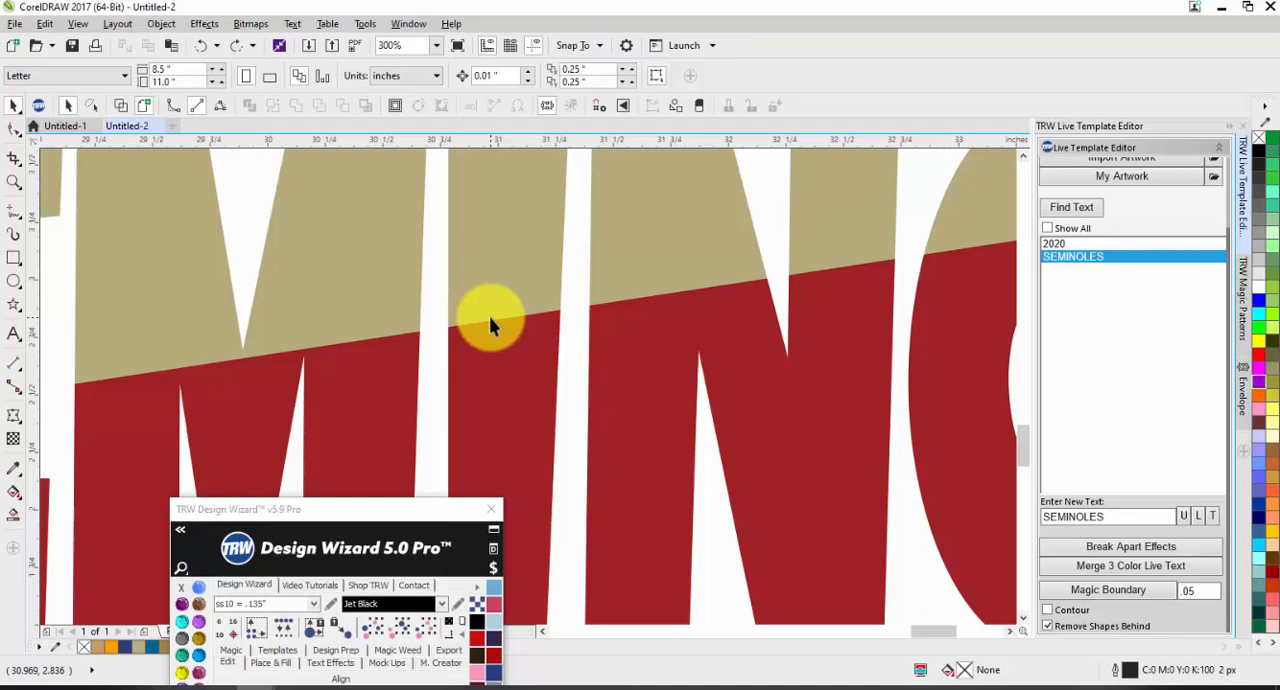
Step: Delete the original SEMINOLES copy located below the converted lettering
{"action": "scroll", "coordinate": [489, 316], "scroll_direction": "down", "scroll_amount": 5}
{"action": "scroll", "coordinate": [564, 379], "scroll_direction": "up", "scroll_amount": 1}
{"action": "left_click_drag", "start_coordinate": [606, 380], "coordinate": [145, 535]}
{"action": "key", "text": "Delete"}
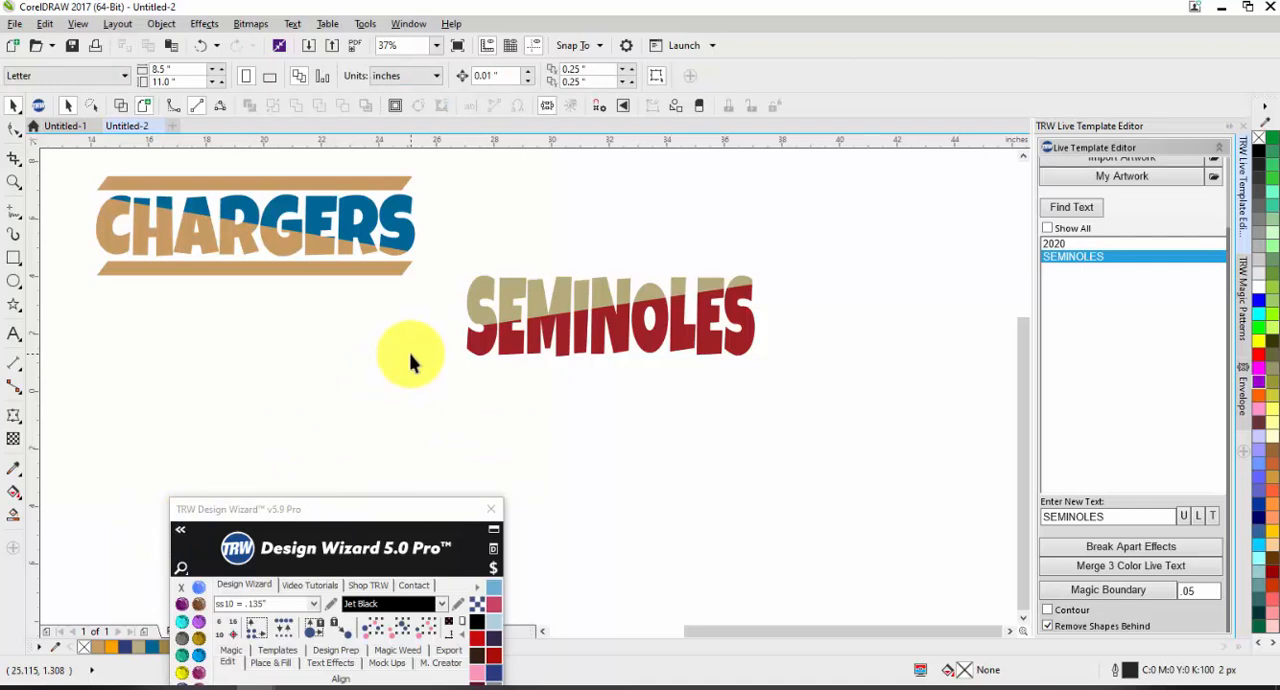
Step: Review the split lettering in the CHARGERS Basketball design, the tan and blue CHARGERS, and the converted SEMINOLES
{"action": "scroll", "coordinate": [514, 409], "scroll_direction": "down", "scroll_amount": 1}
{"action": "scroll", "coordinate": [325, 286], "scroll_direction": "up", "scroll_amount": 1}
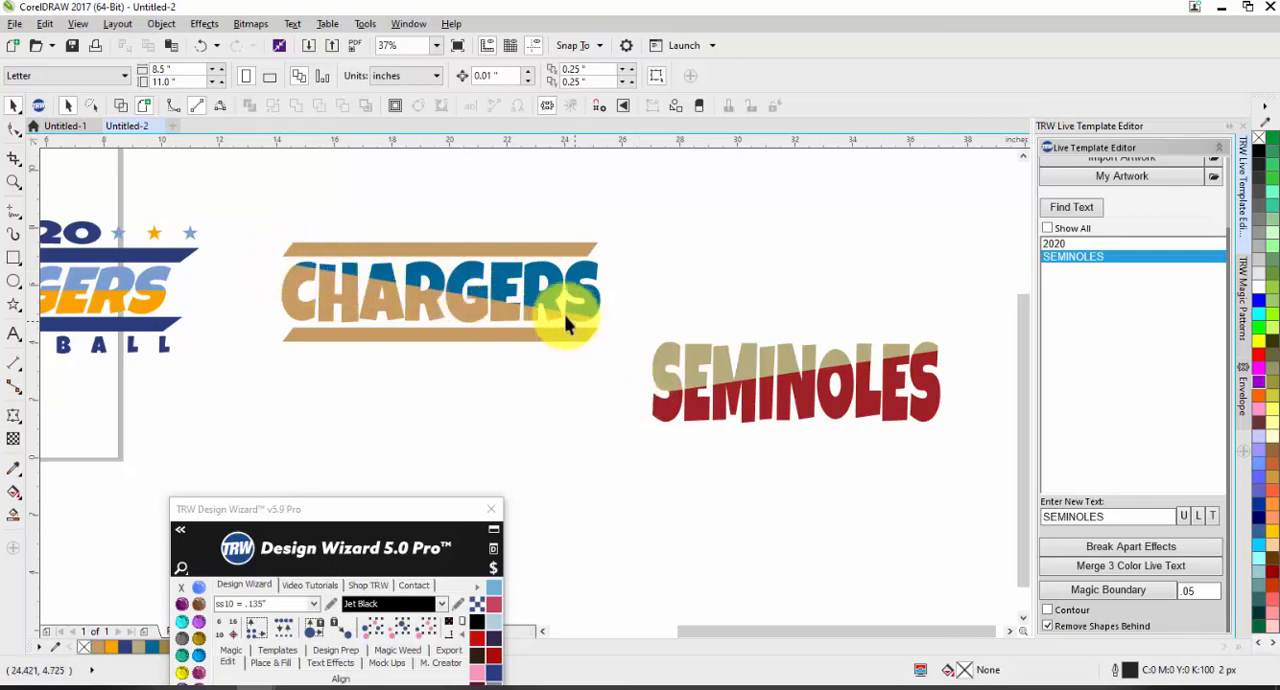
{"action": "scroll", "coordinate": [240, 281], "scroll_direction": "down", "scroll_amount": 1}
{"action": "scroll", "coordinate": [240, 281], "scroll_direction": "up", "scroll_amount": 1}
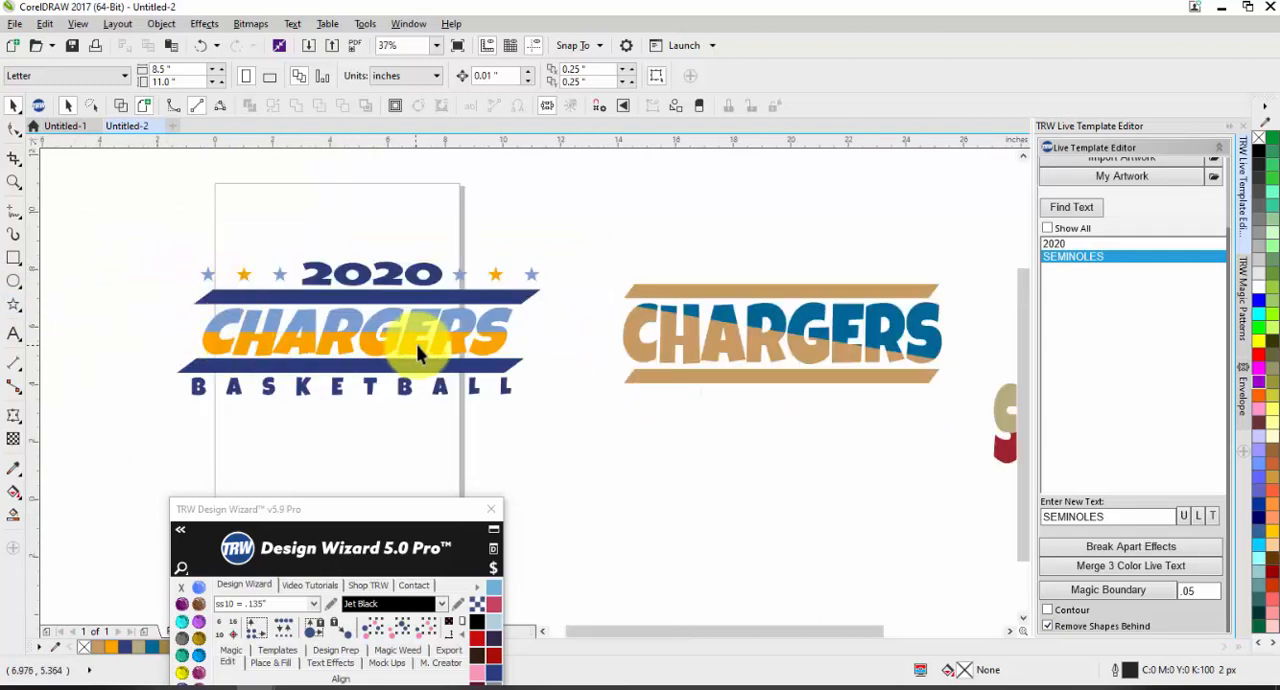
{"action": "scroll", "coordinate": [357, 251], "scroll_direction": "down", "scroll_amount": 1}
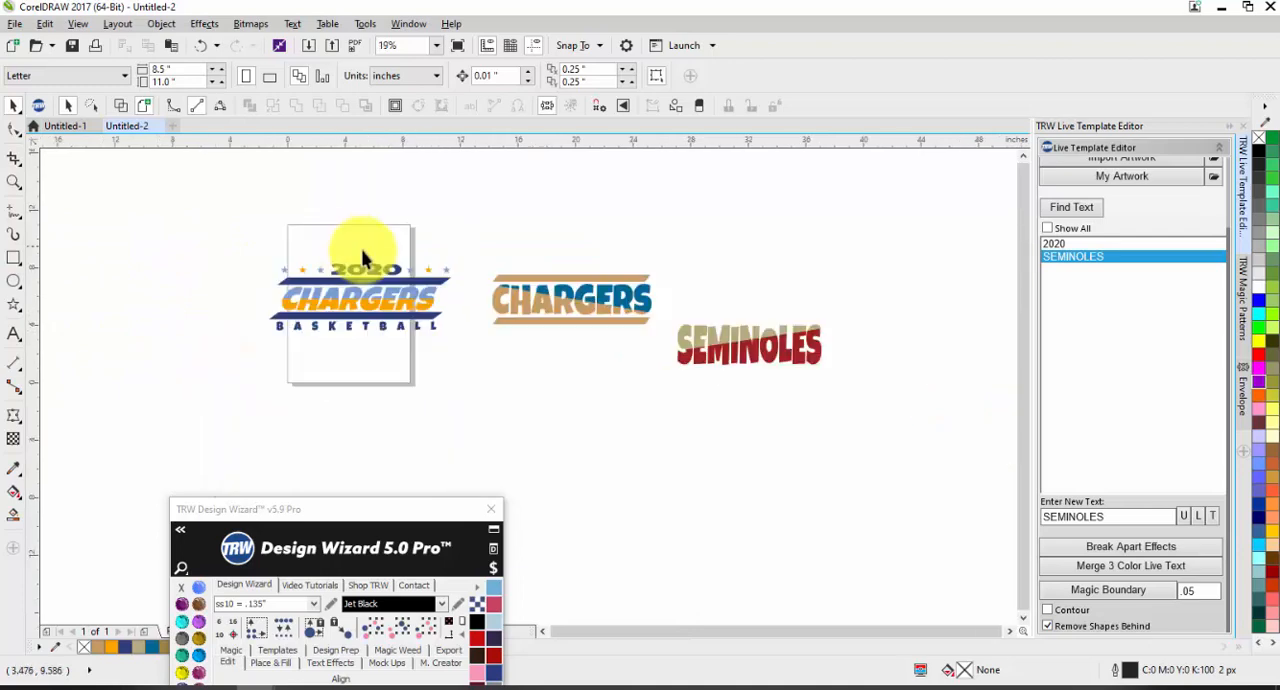
{"action": "scroll", "coordinate": [857, 329], "scroll_direction": "up", "scroll_amount": 1}
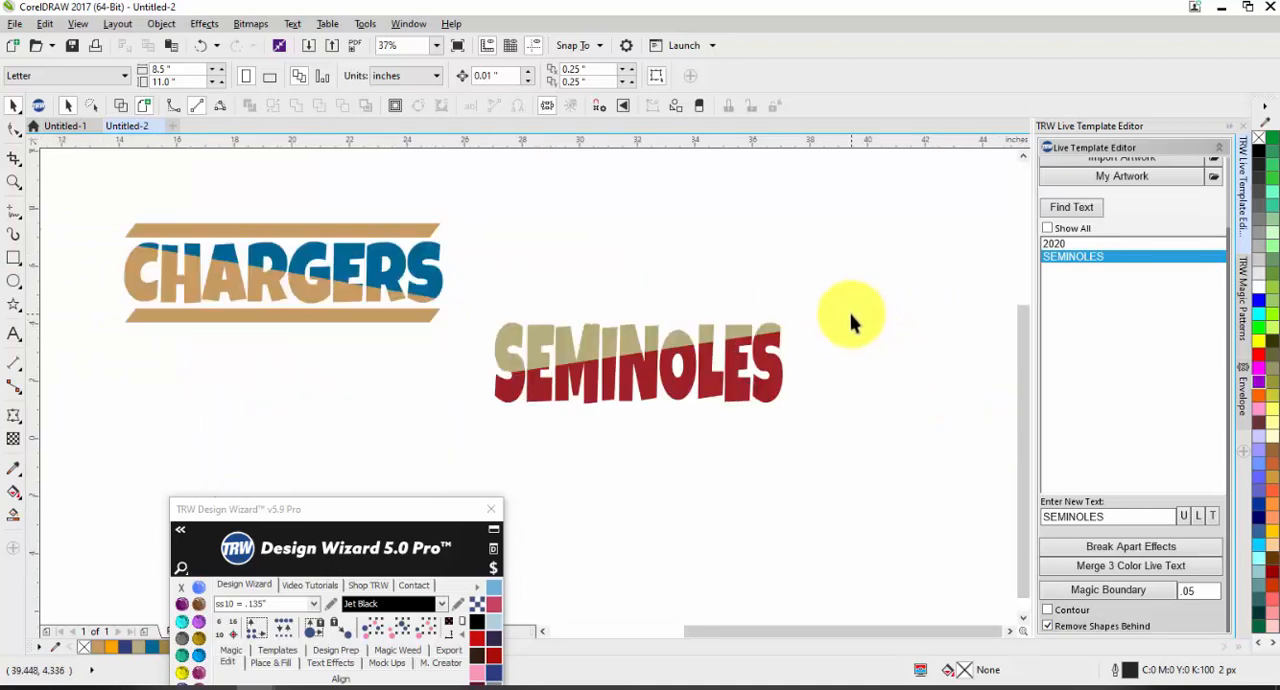
{"action": "scroll", "coordinate": [843, 308], "scroll_direction": "down", "scroll_amount": 1}
Step: Delete both halves of the converted SEMINOLES lettering
{"action": "left_click_drag", "start_coordinate": [845, 305], "coordinate": [643, 384]}
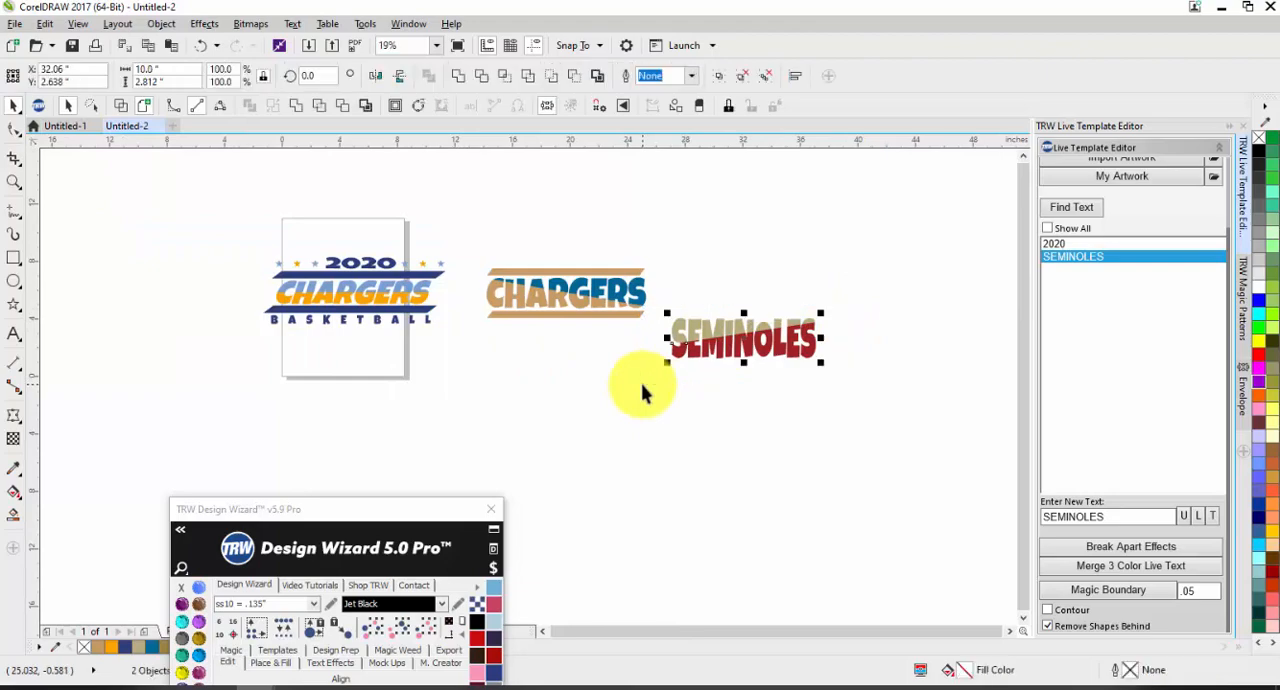
{"action": "key", "text": "Delete"}
Step: Move the Design Wizard window over the docker area so all its tools show, and undo the SEMINOLES deletion
{"action": "left_click_drag", "start_coordinate": [351, 510], "coordinate": [1049, 86]}
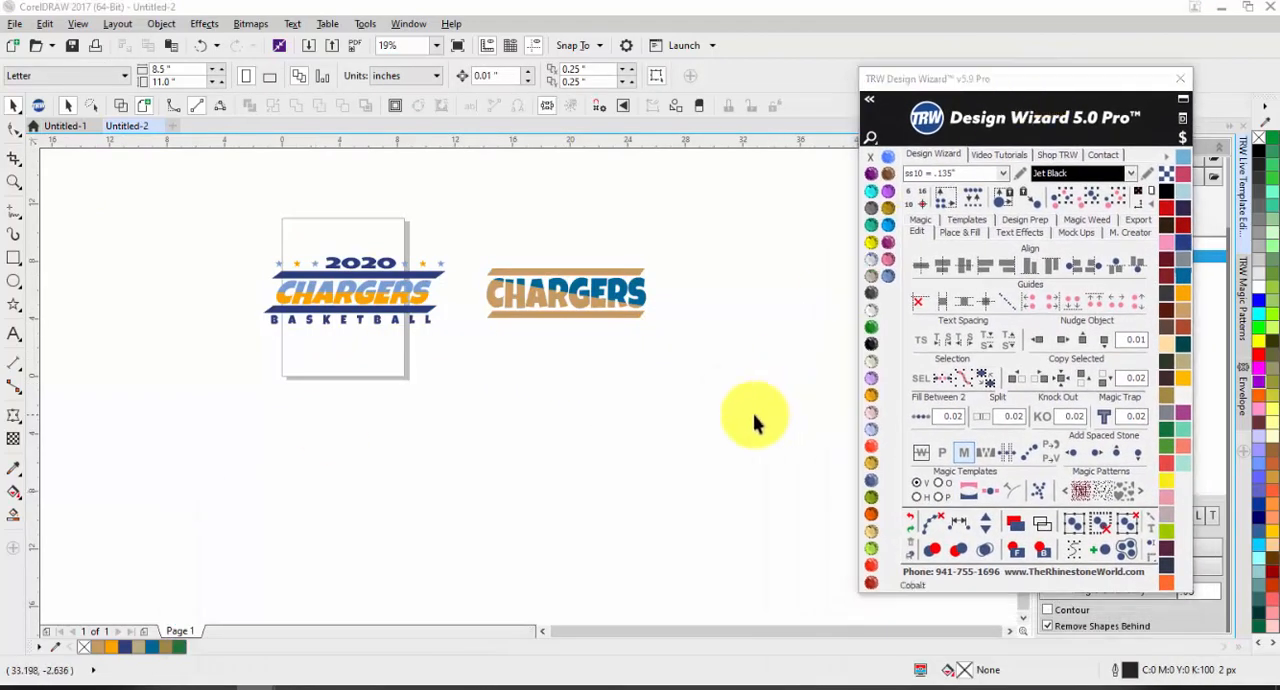
{"action": "scroll", "coordinate": [678, 308], "scroll_direction": "up", "scroll_amount": 1}
{"action": "scroll", "coordinate": [662, 303], "scroll_direction": "down", "scroll_amount": 1}
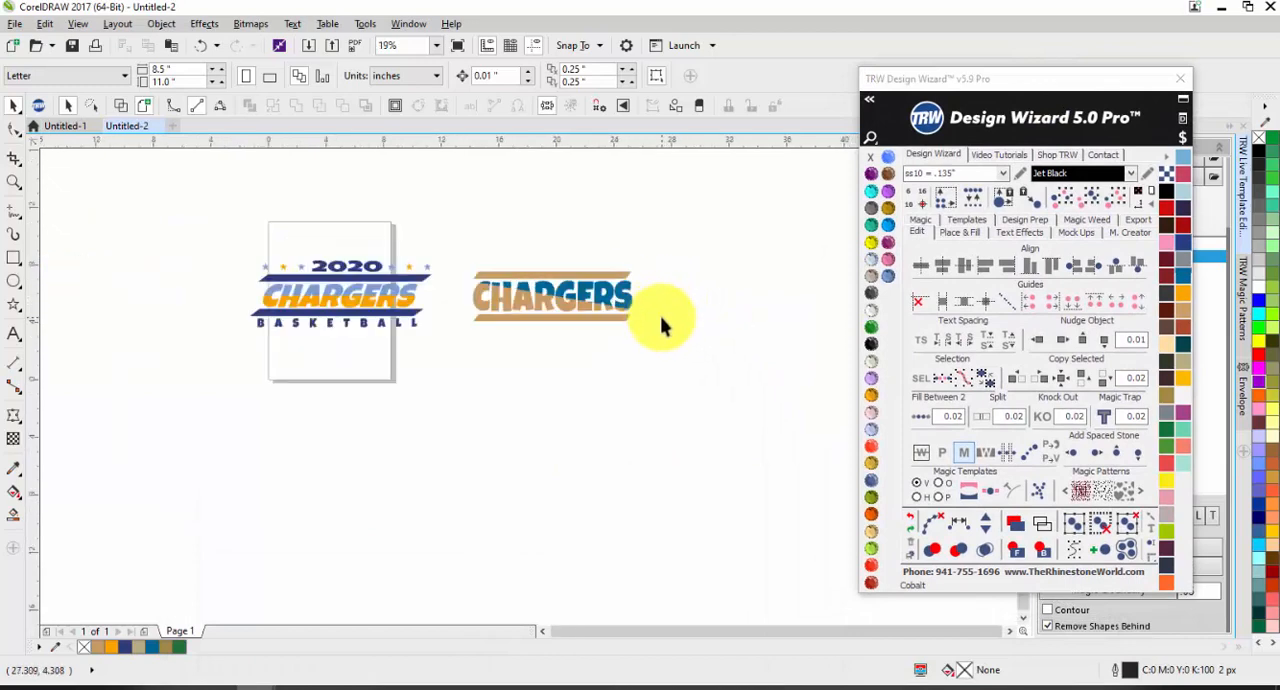
{"action": "key", "text": "ctrl+z"}
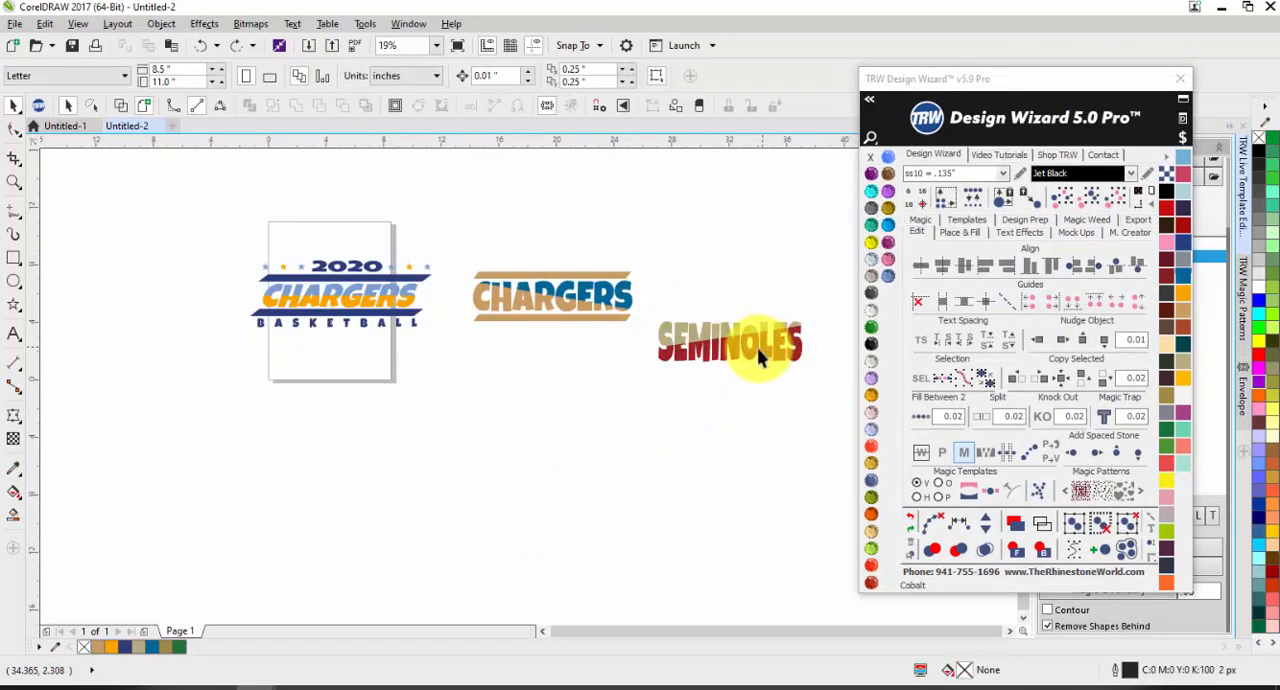
Step: Move the red lower half of SEMINOLES below the tan lettering and delete it
{"action": "left_click_drag", "start_coordinate": [753, 376], "coordinate": [743, 400]}
{"action": "scroll", "coordinate": [809, 392], "scroll_direction": "up", "scroll_amount": 1}
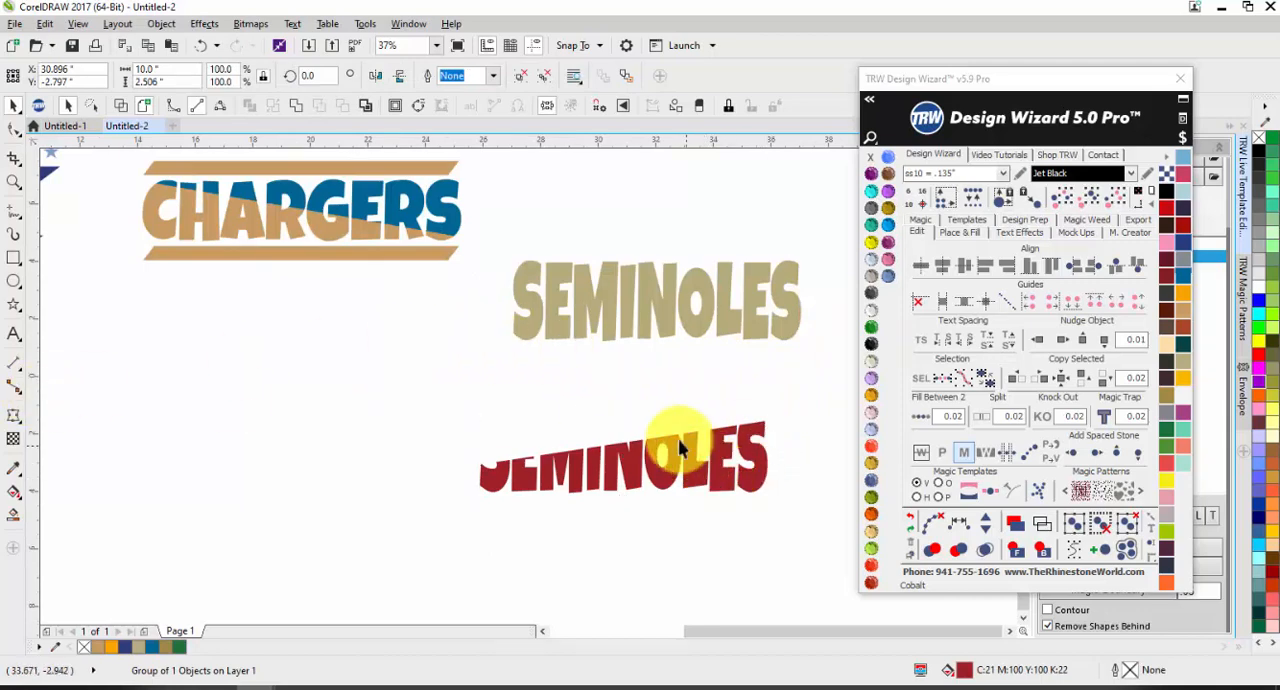
{"action": "key", "text": "Delete"}
Step: Draw a five-point star about 1.16 inches wide below the tan and blue CHARGERS and place two copies beside it
{"action": "left_click", "coordinate": [14, 304]}
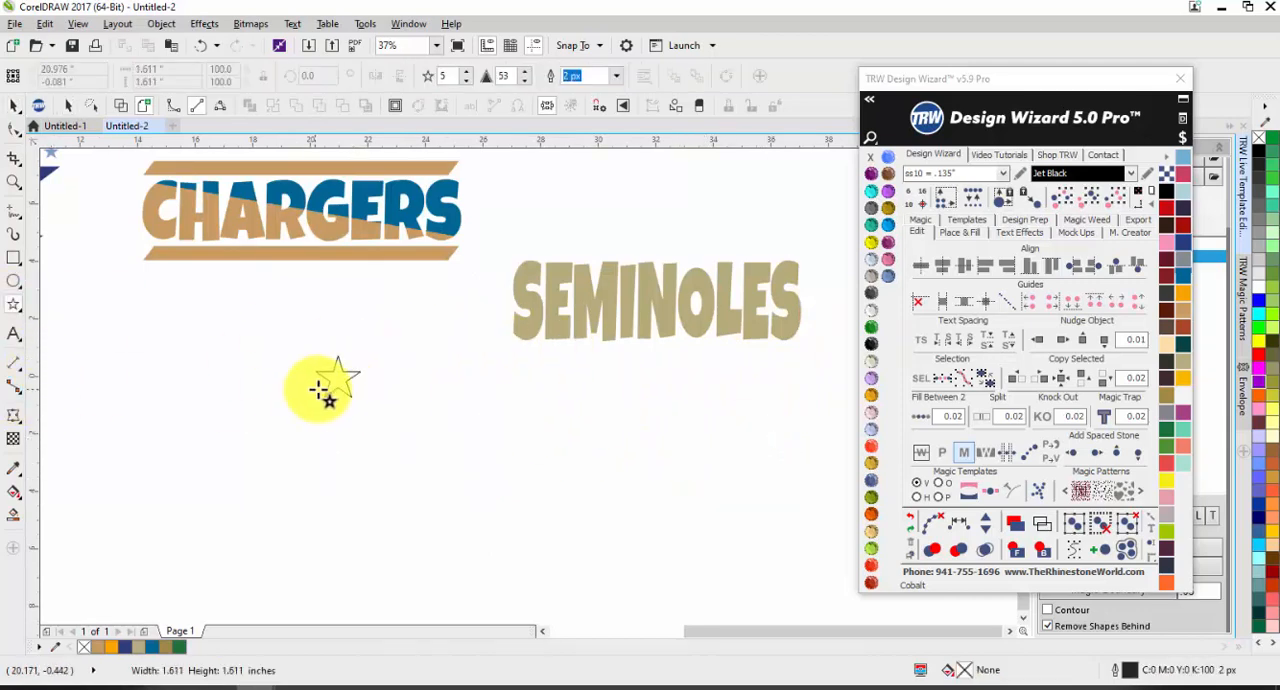
{"action": "key", "text": "space"}
{"action": "left_click_drag", "start_coordinate": [326, 378], "coordinate": [398, 347]}
{"action": "right_click", "coordinate": [379, 396]}
{"action": "right_click", "coordinate": [398, 347]}
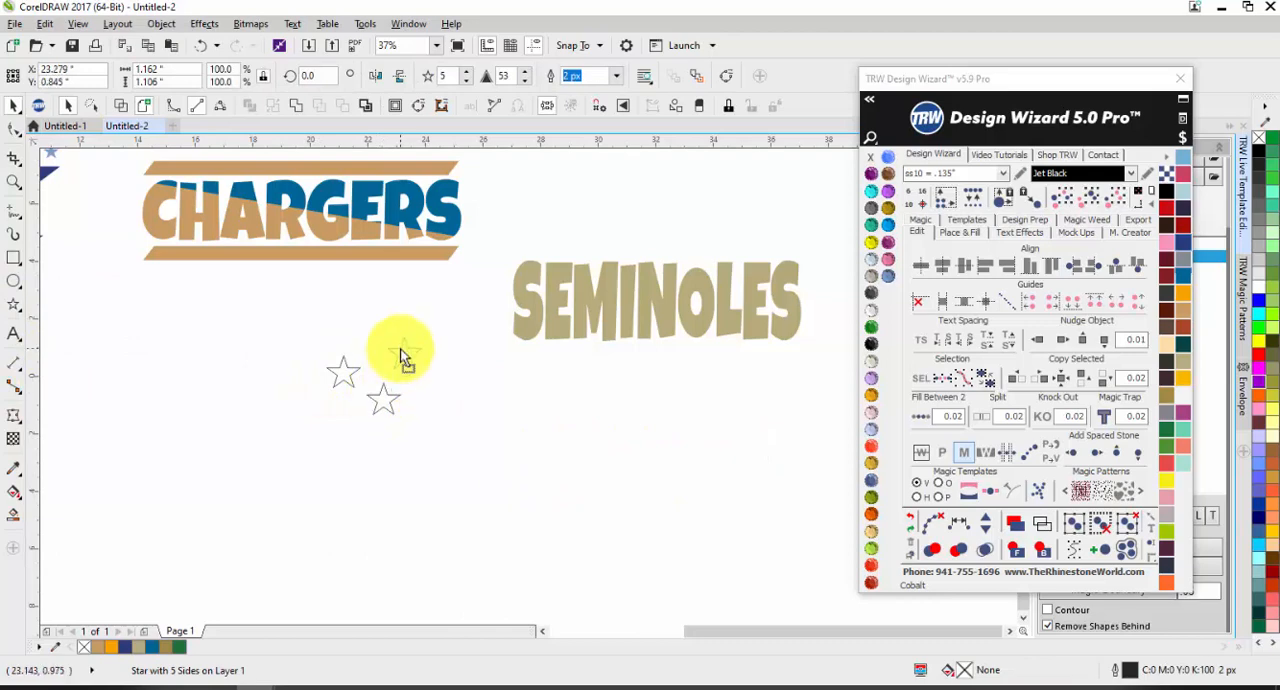
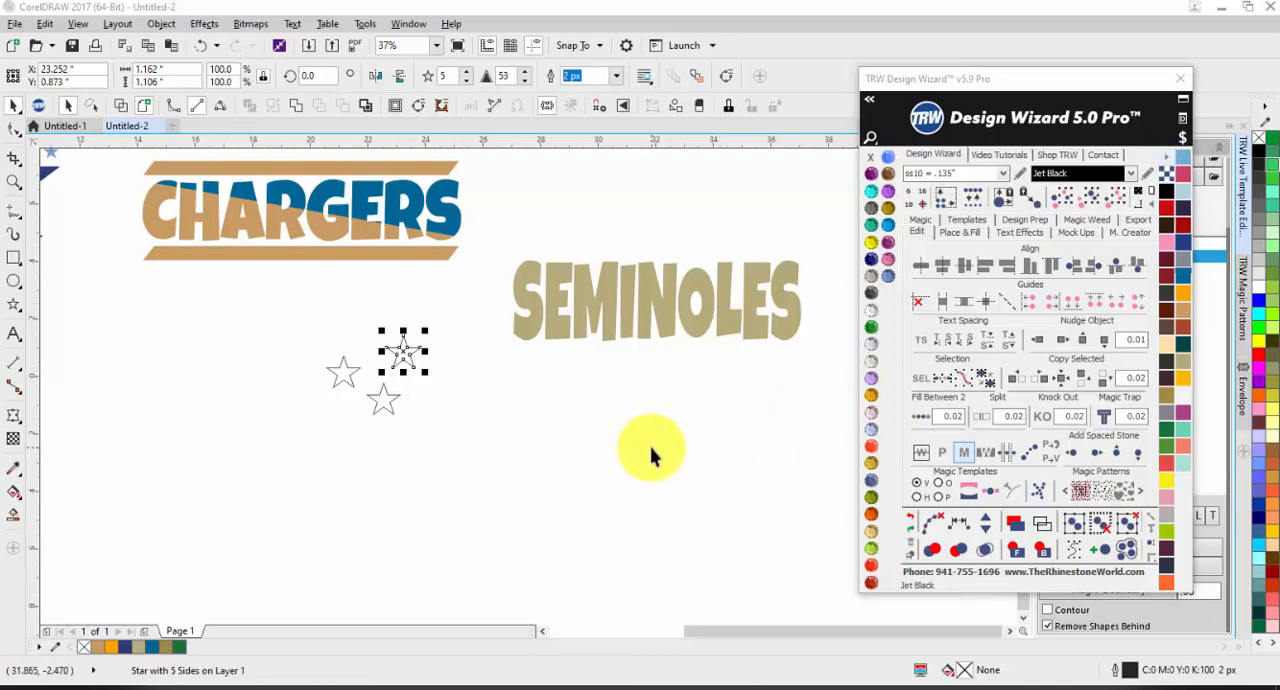
Step: Place more star copies to form a scattered cluster of seven, and combine them into one curve
{"action": "left_click", "coordinate": [479, 461]}
{"action": "scroll", "coordinate": [389, 371], "scroll_direction": "up", "scroll_amount": 1}
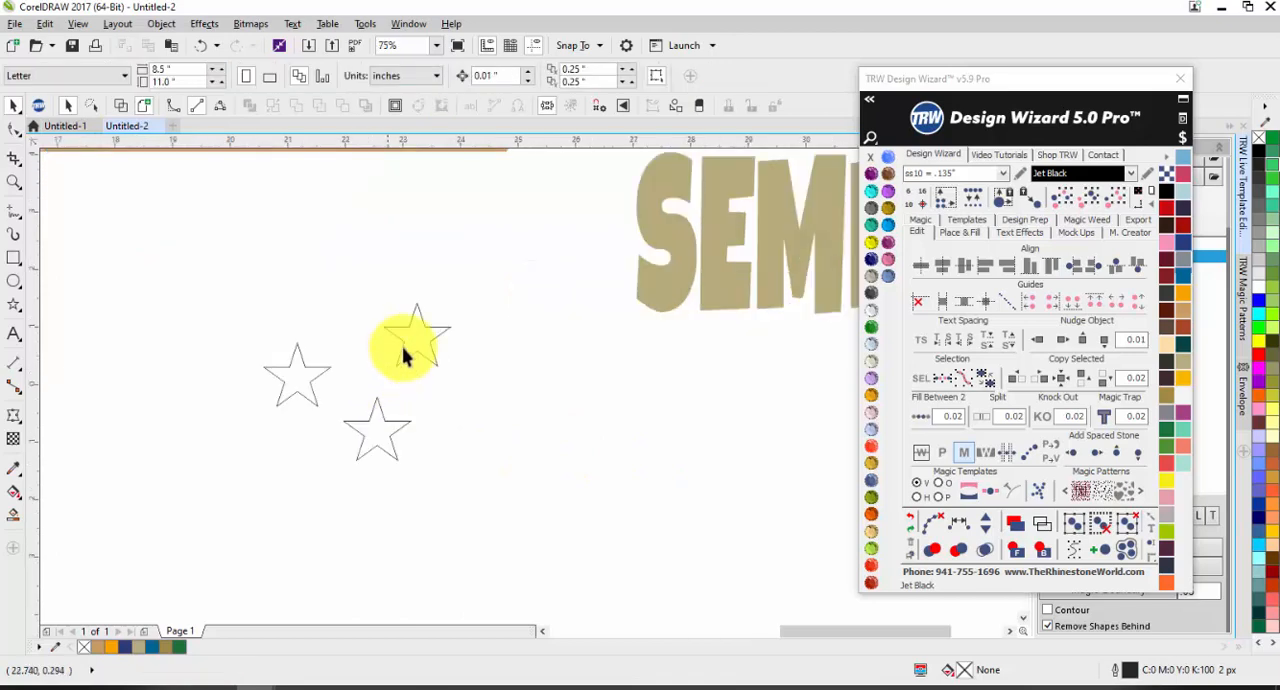
{"action": "right_click", "coordinate": [331, 285]}
{"action": "left_click_drag", "start_coordinate": [404, 328], "coordinate": [161, 486]}
{"action": "right_click", "coordinate": [224, 308]}
{"action": "right_click", "coordinate": [212, 404]}
{"action": "right_click", "coordinate": [292, 464]}
{"action": "scroll", "coordinate": [345, 402], "scroll_direction": "down", "scroll_amount": 1}
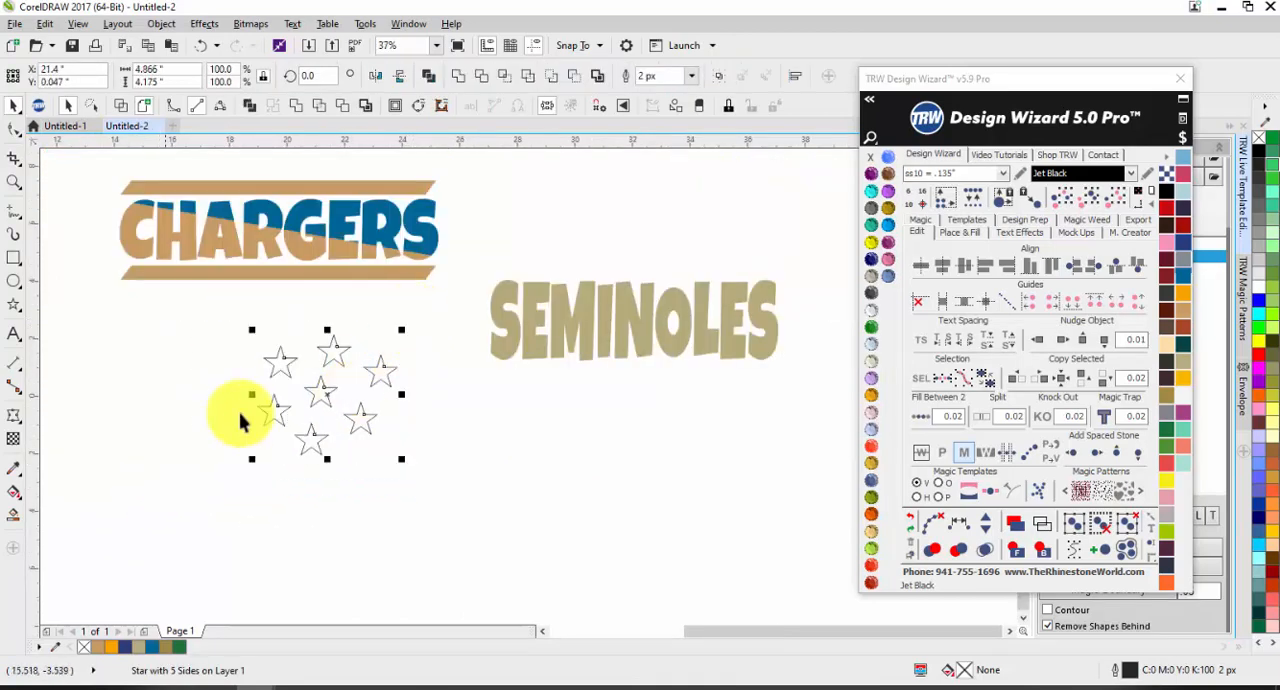
Step: Fill the seven-star cluster with Light Blue and remove its outline
{"action": "left_click", "coordinate": [889, 277]}
{"action": "left_click", "coordinate": [440, 484]}
{"action": "right_click", "coordinate": [325, 392]}
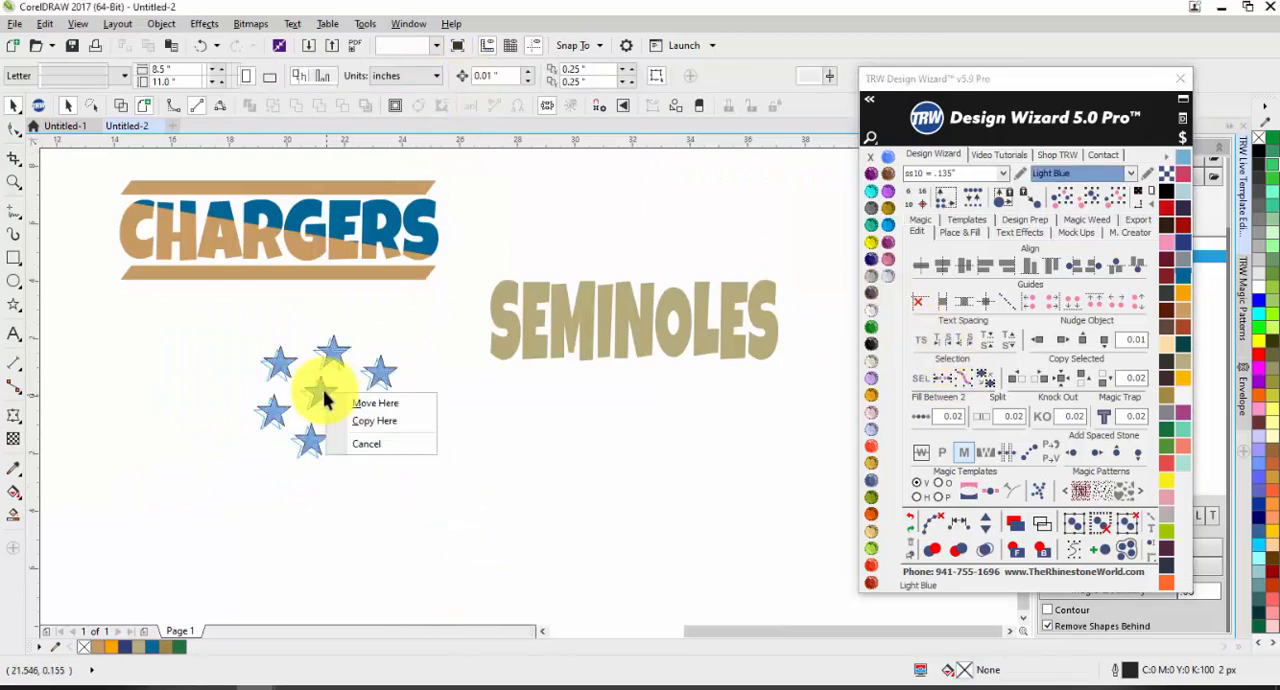
{"action": "left_click", "coordinate": [502, 464]}
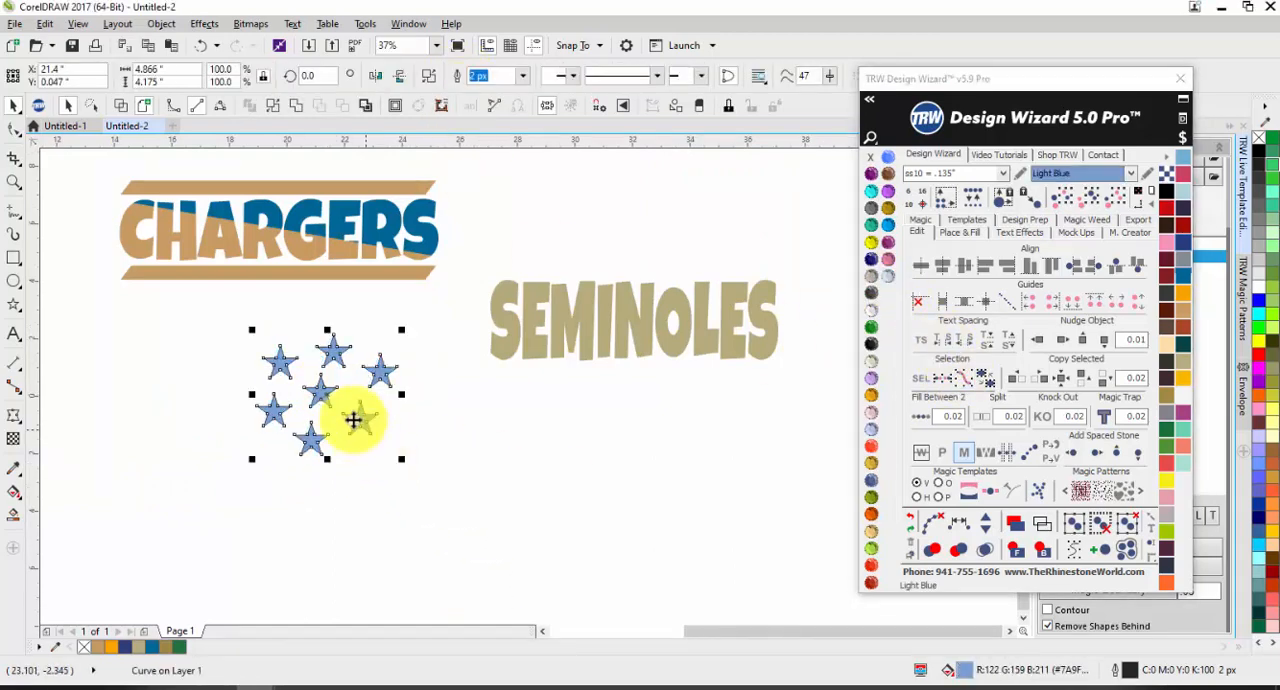
{"action": "right_click", "coordinate": [870, 157]}
Step: PowerClip the light blue star cluster inside the SEMINOLES lettering
{"action": "right_click", "coordinate": [333, 358]}
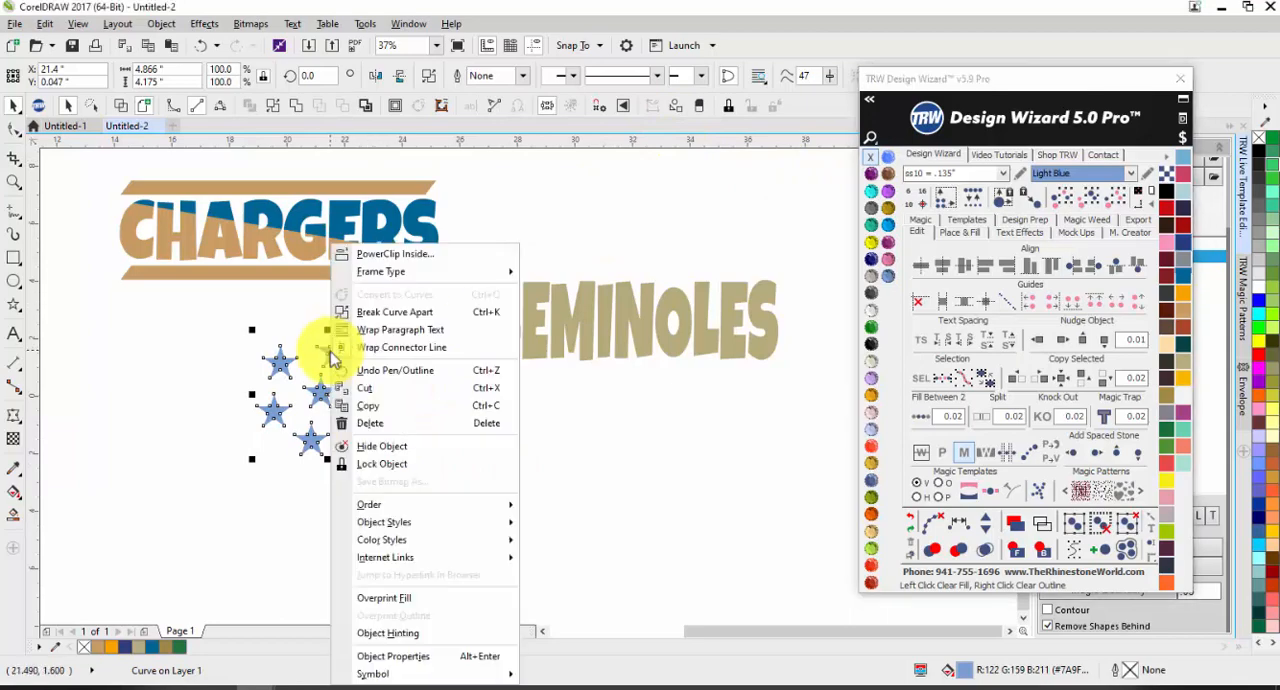
{"action": "left_click", "coordinate": [402, 253]}
{"action": "left_click", "coordinate": [494, 302]}
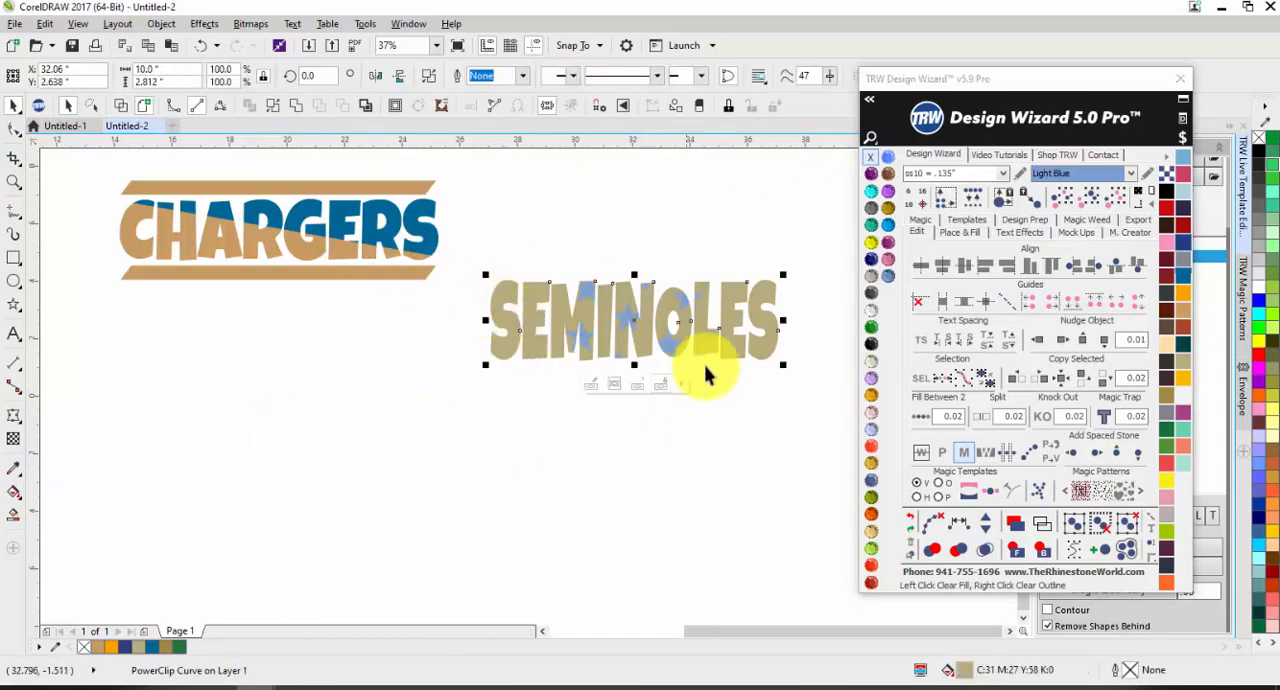
Step: Edit the SEMINOLES PowerClip contents, place star cluster copies across the whole word, and finish editing
{"action": "scroll", "coordinate": [700, 350], "scroll_direction": "up", "scroll_amount": 2}
{"action": "left_click", "coordinate": [522, 413]}
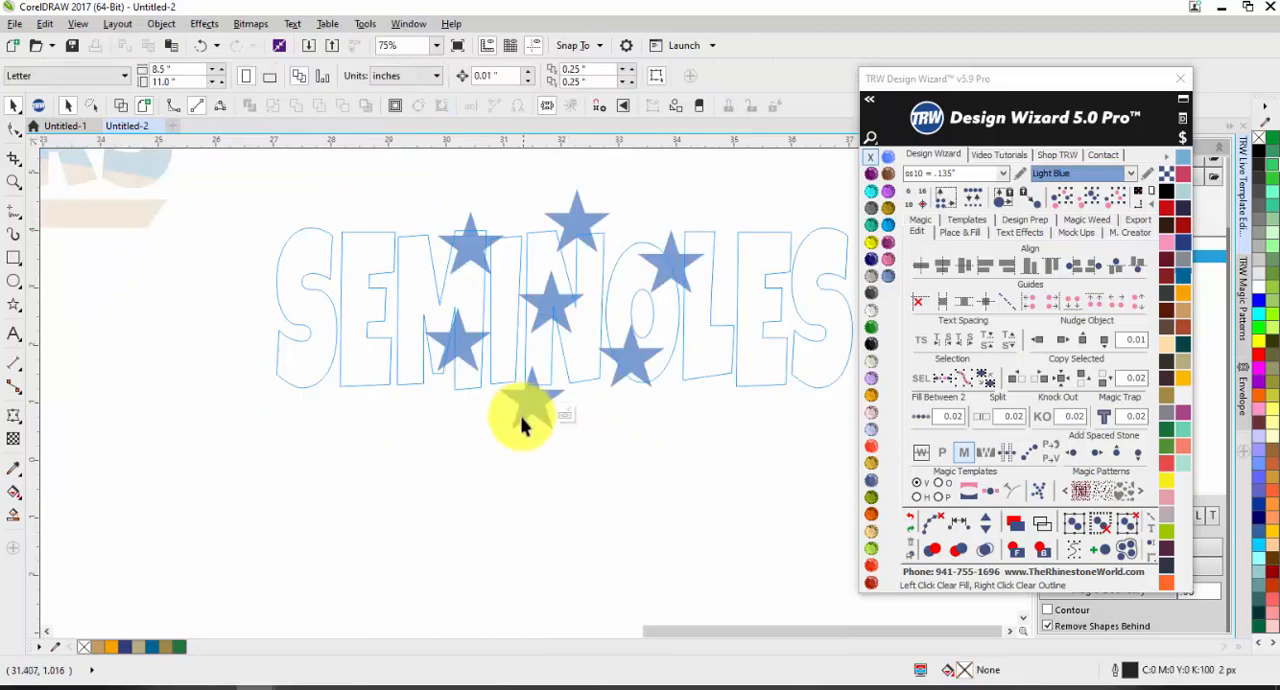
{"action": "scroll", "coordinate": [522, 415], "scroll_direction": "down", "scroll_amount": 2}
{"action": "left_click_drag", "start_coordinate": [654, 424], "coordinate": [390, 425]}
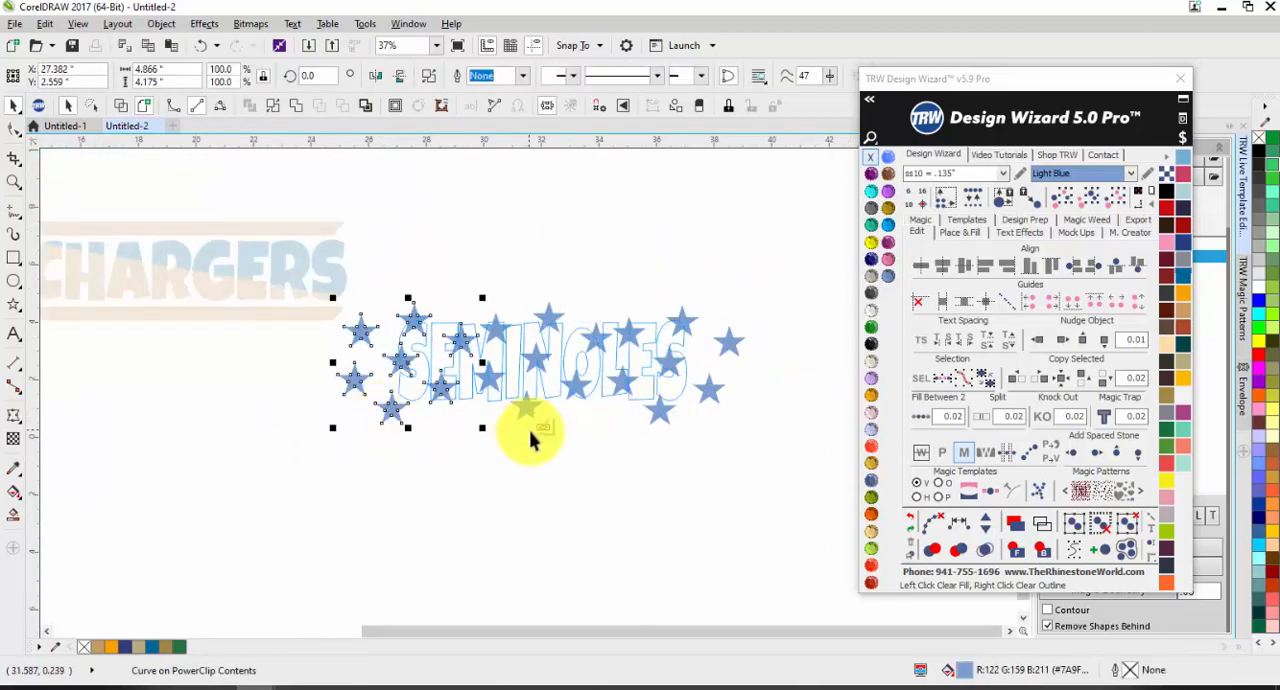
{"action": "left_click", "coordinate": [543, 429]}
{"action": "scroll", "coordinate": [560, 378], "scroll_direction": "up", "scroll_amount": 2}
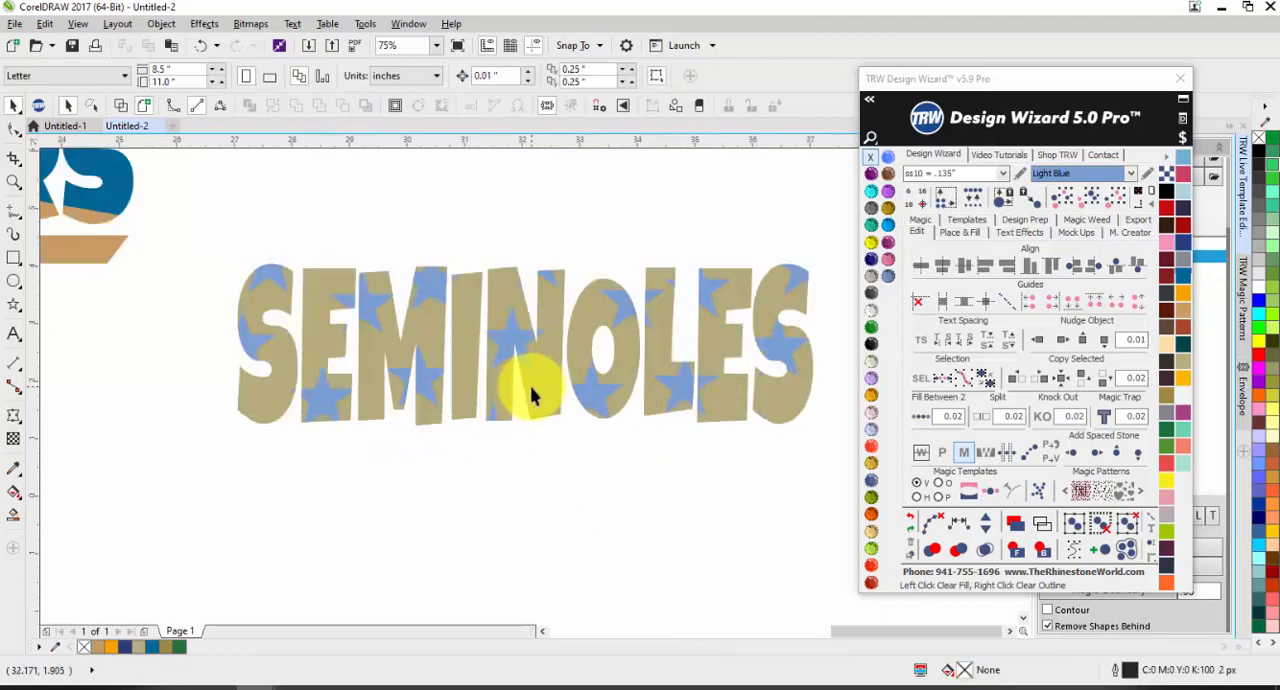
Step: Examine the nodes of the star-filled SEMINOLES lettering with the Shape tool
{"action": "key", "text": "F10"}
{"action": "key", "text": "space"}
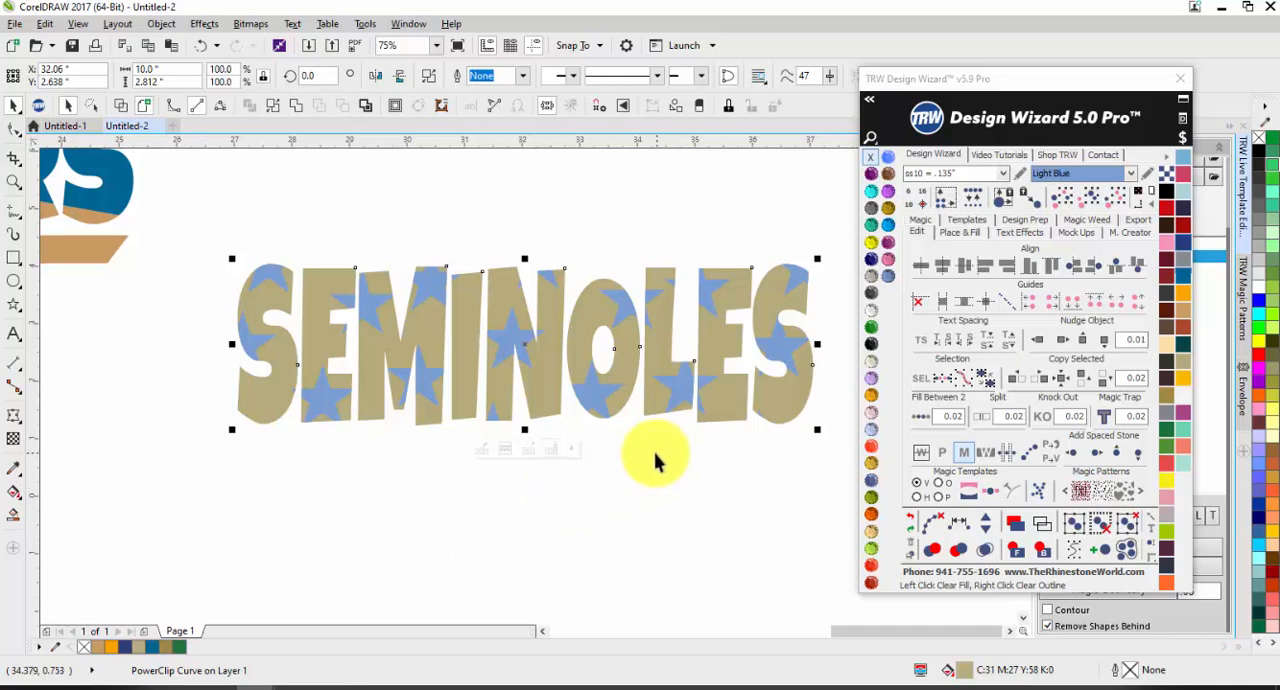
{"action": "left_click", "coordinate": [381, 517]}
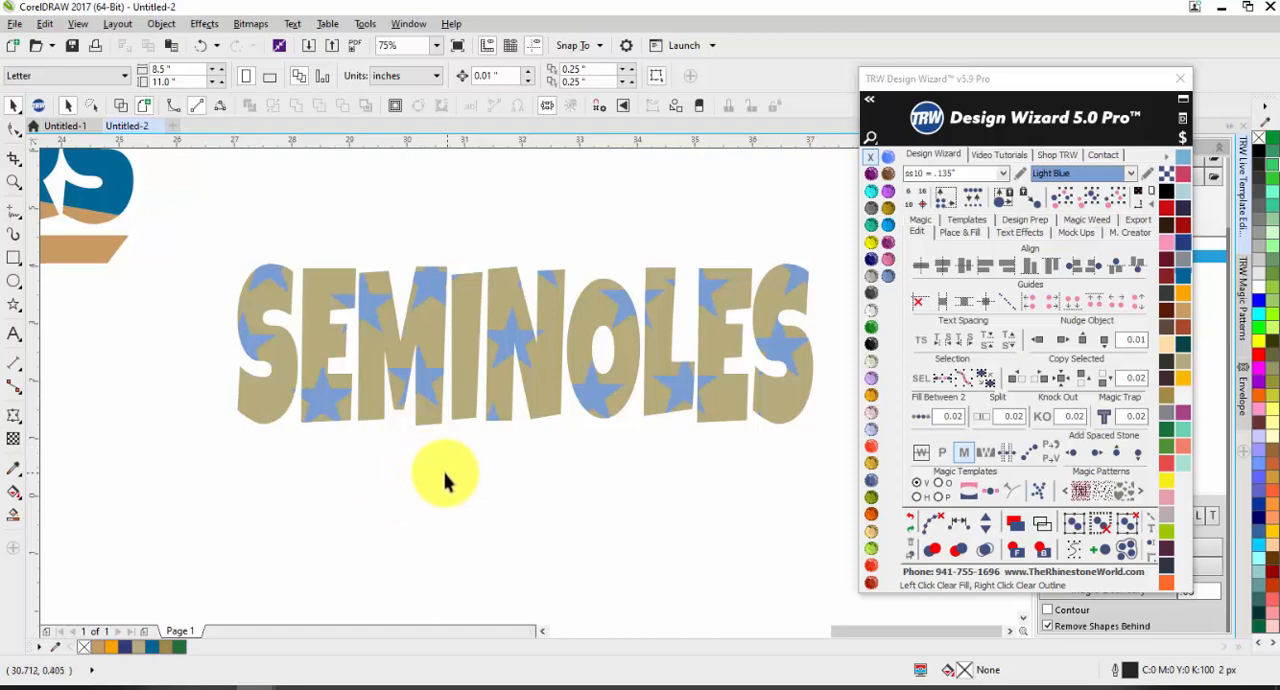
Step: Reopen the SEMINOLES PowerClip contents and delete the middle and right-hand star clusters
{"action": "scroll", "coordinate": [445, 480], "scroll_direction": "down", "scroll_amount": 3}
{"action": "left_click", "coordinate": [409, 443]}
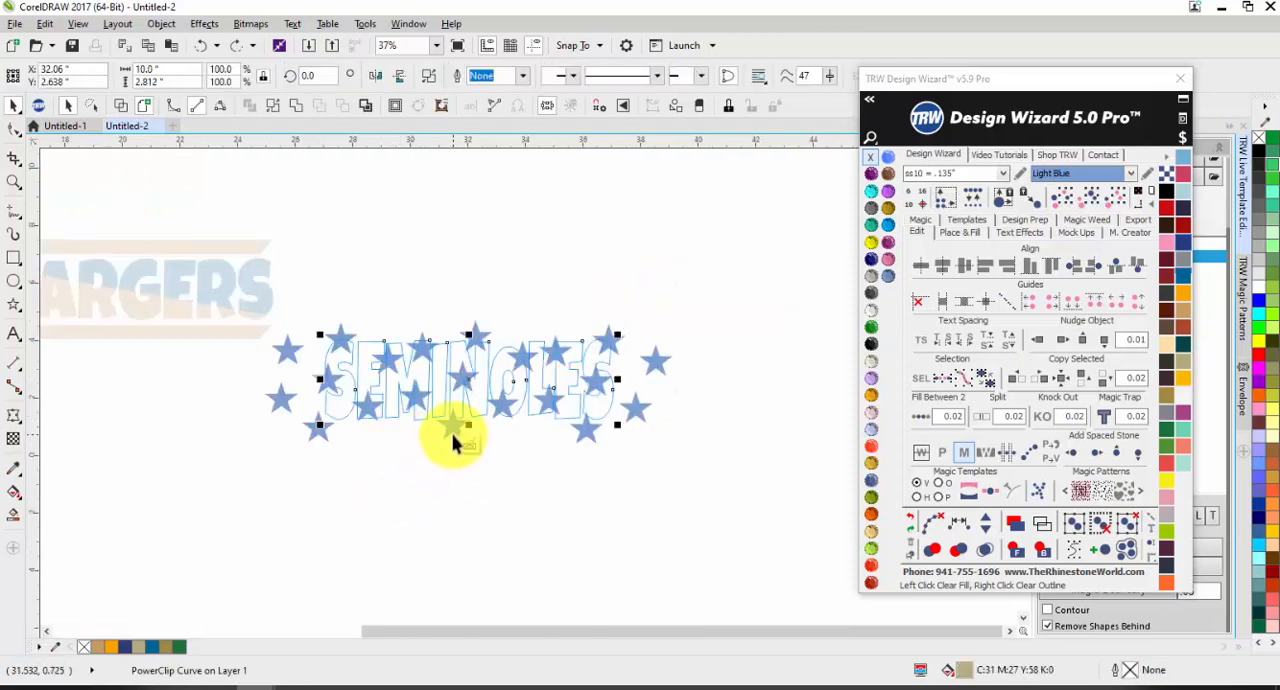
{"action": "left_click", "coordinate": [453, 434]}
{"action": "key", "text": "Delete"}
{"action": "left_click", "coordinate": [586, 430]}
{"action": "key", "text": "Delete"}
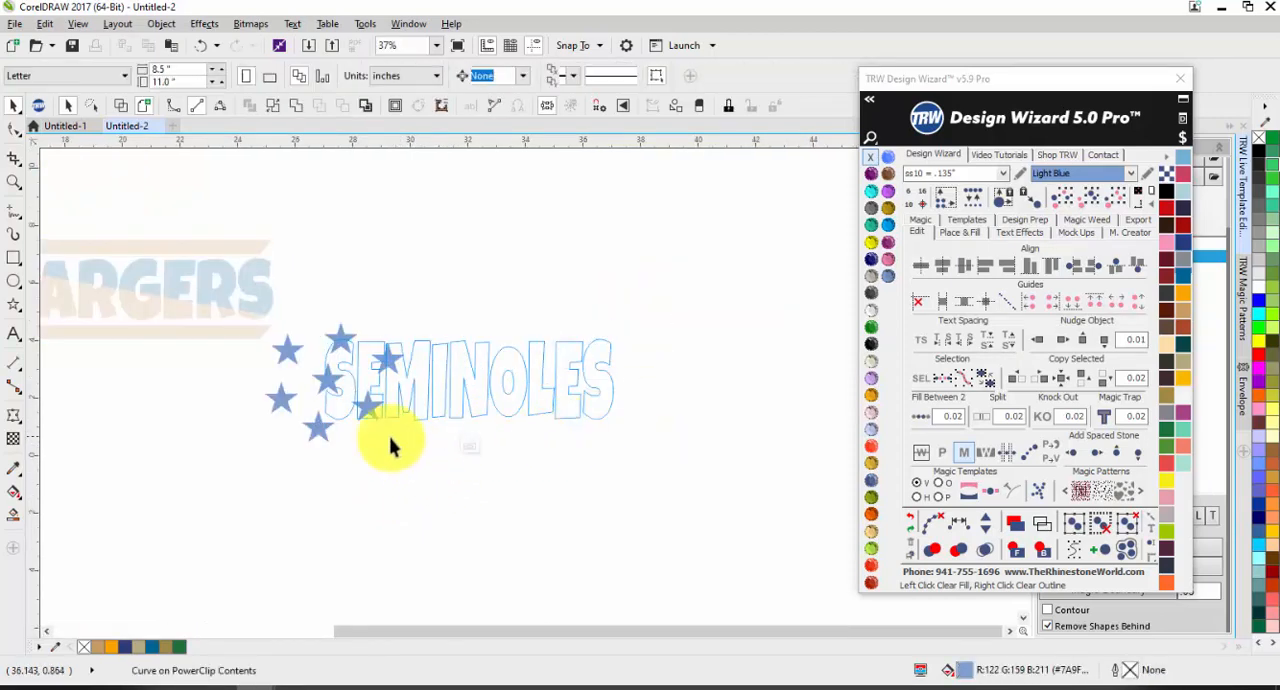
Step: Delete the remaining star cluster, and undo the edits back to before the stars were PowerClipped into SEMINOLES
{"action": "left_click", "coordinate": [317, 431]}
{"action": "key", "text": "Delete"}
{"action": "key", "text": "ctrl+z"}
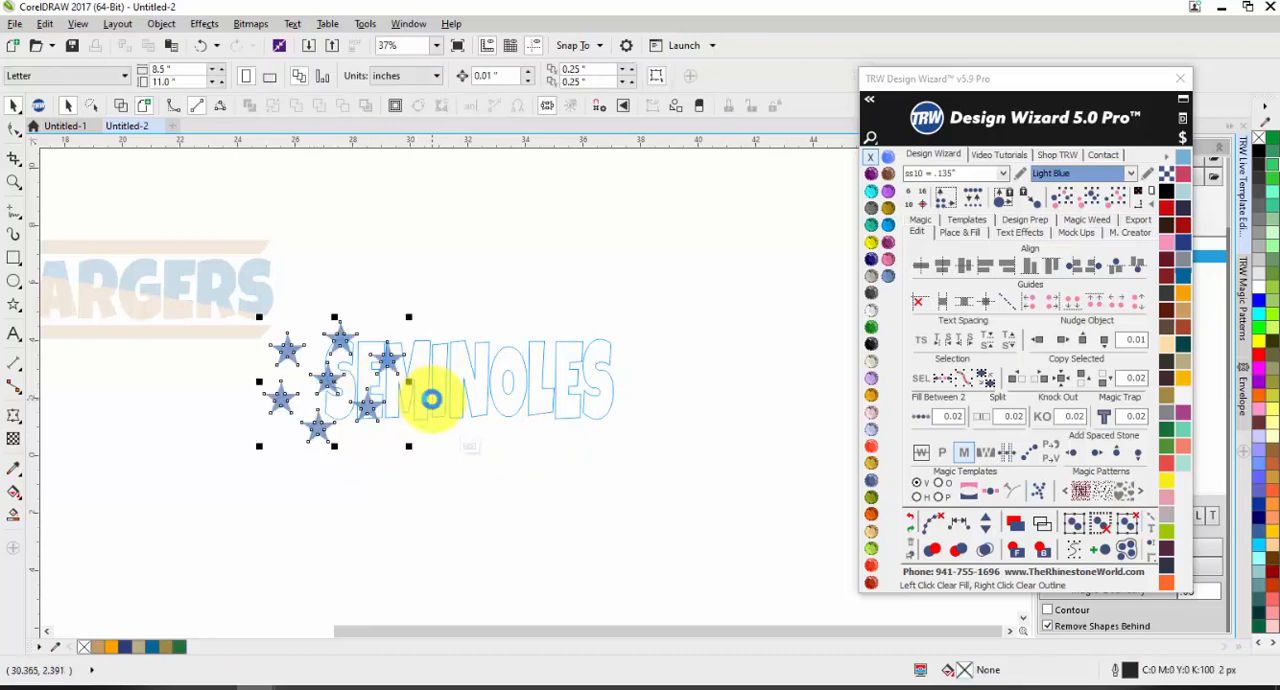
{"action": "key", "text": "ctrl+z"}
{"action": "key", "text": "ctrl+z"}
{"action": "key", "text": "ctrl+z"}
{"action": "key", "text": "ctrl+z"}
{"action": "key", "text": "ctrl+z"}
{"action": "key", "text": "ctrl+z"}
Step: Place two copies of the light blue star cluster in a row to the left of the original, below CHARGERS
{"action": "scroll", "coordinate": [468, 448], "scroll_direction": "down", "scroll_amount": 1}
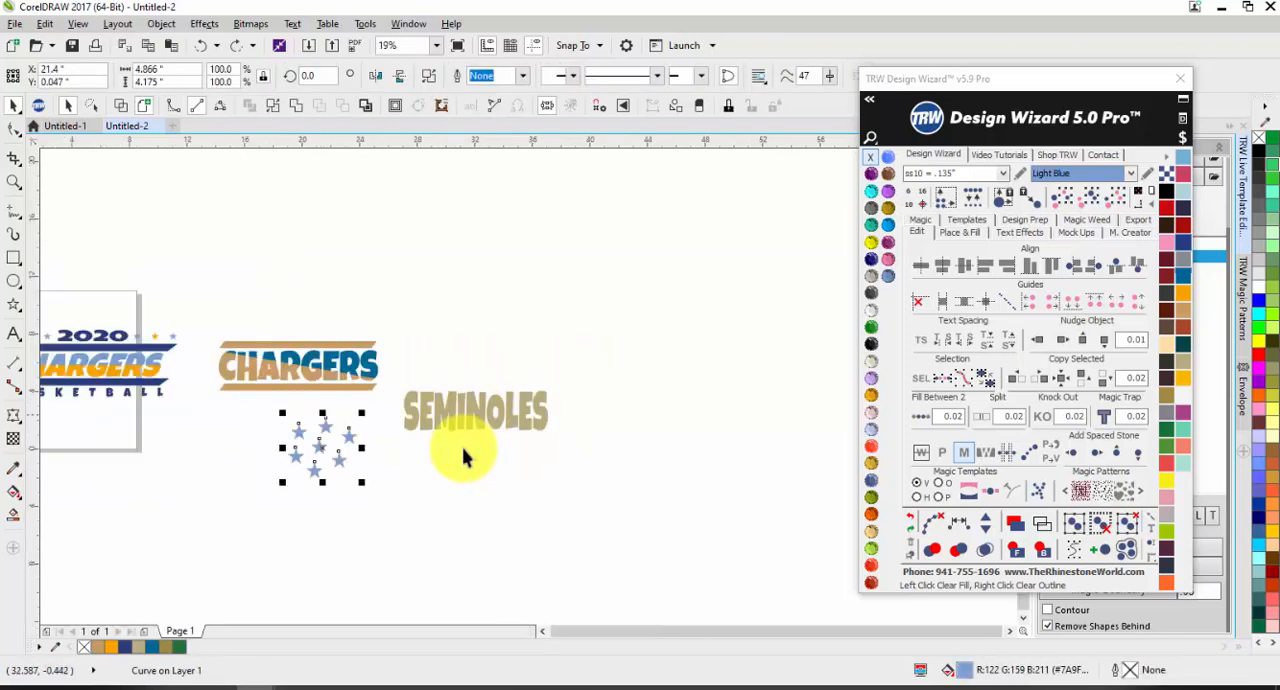
{"action": "scroll", "coordinate": [229, 457], "scroll_direction": "up", "scroll_amount": 1}
{"action": "left_click_drag", "start_coordinate": [420, 434], "coordinate": [188, 435]}
{"action": "scroll", "coordinate": [262, 427], "scroll_direction": "down", "scroll_amount": 1}
{"action": "left_click", "coordinate": [236, 481]}
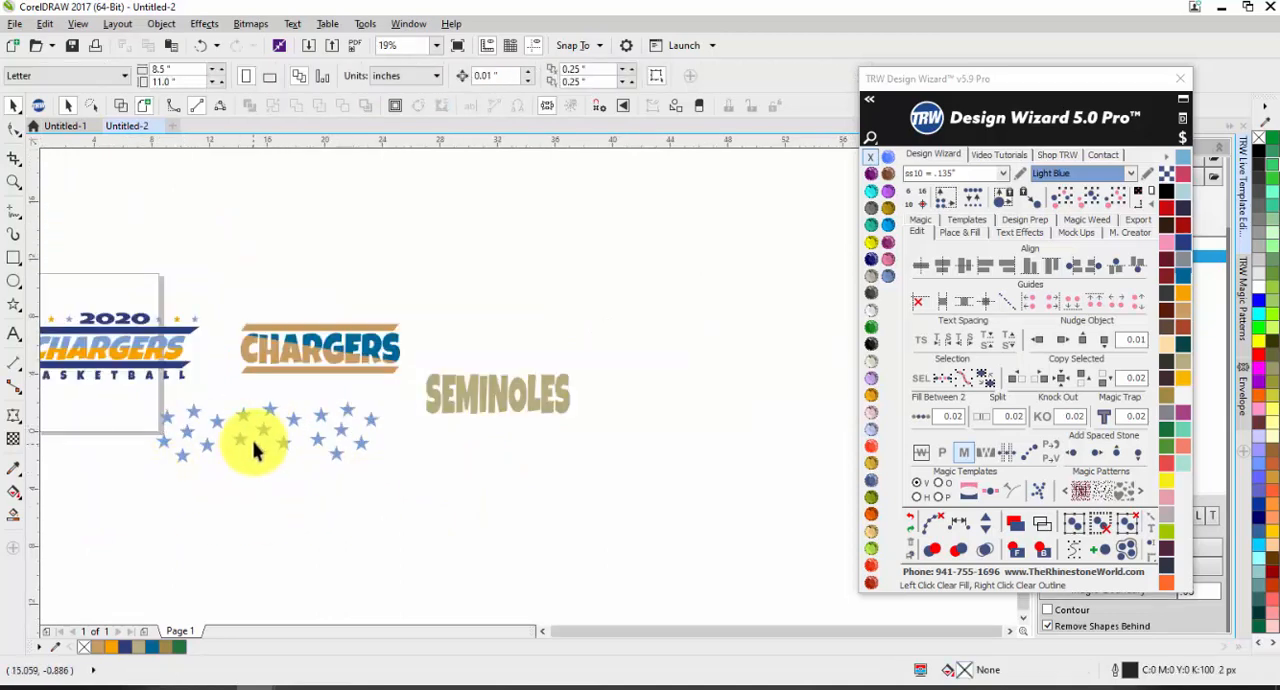
Step: Fill the leftmost star cluster with Light Orange and the rightmost one with dark navy
{"action": "left_click_drag", "start_coordinate": [405, 484], "coordinate": [194, 499]}
{"action": "left_click", "coordinate": [183, 435]}
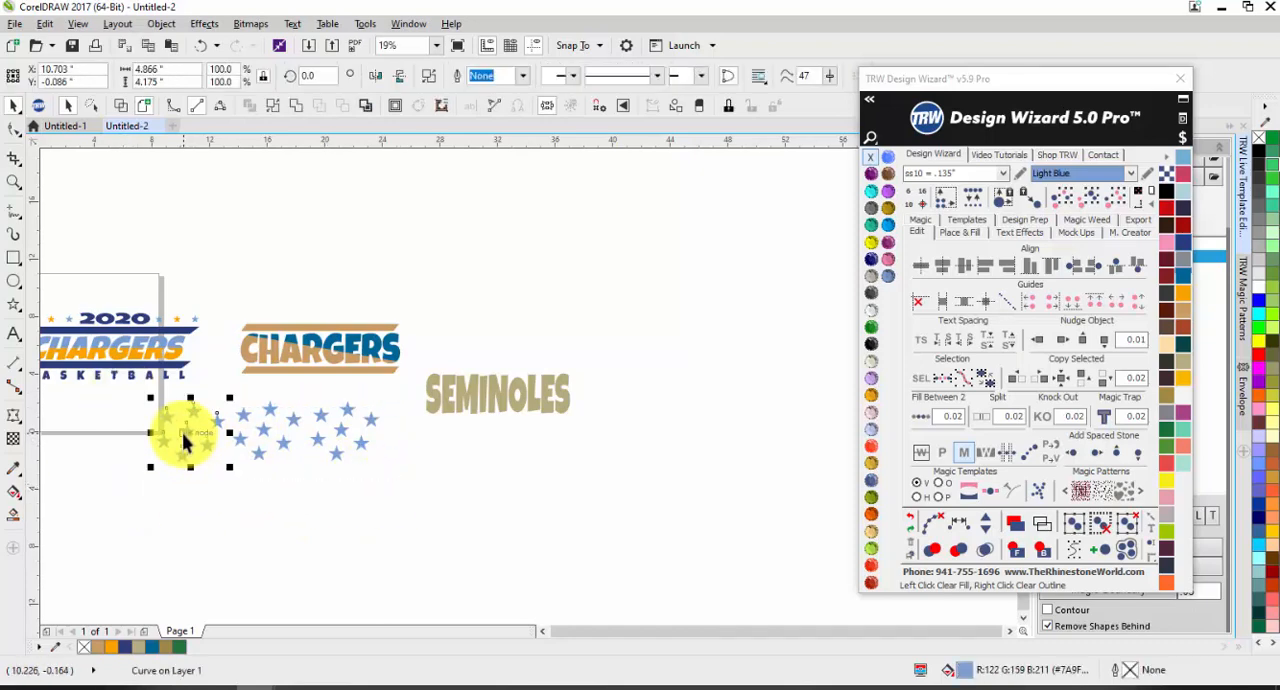
{"action": "left_click", "coordinate": [873, 411]}
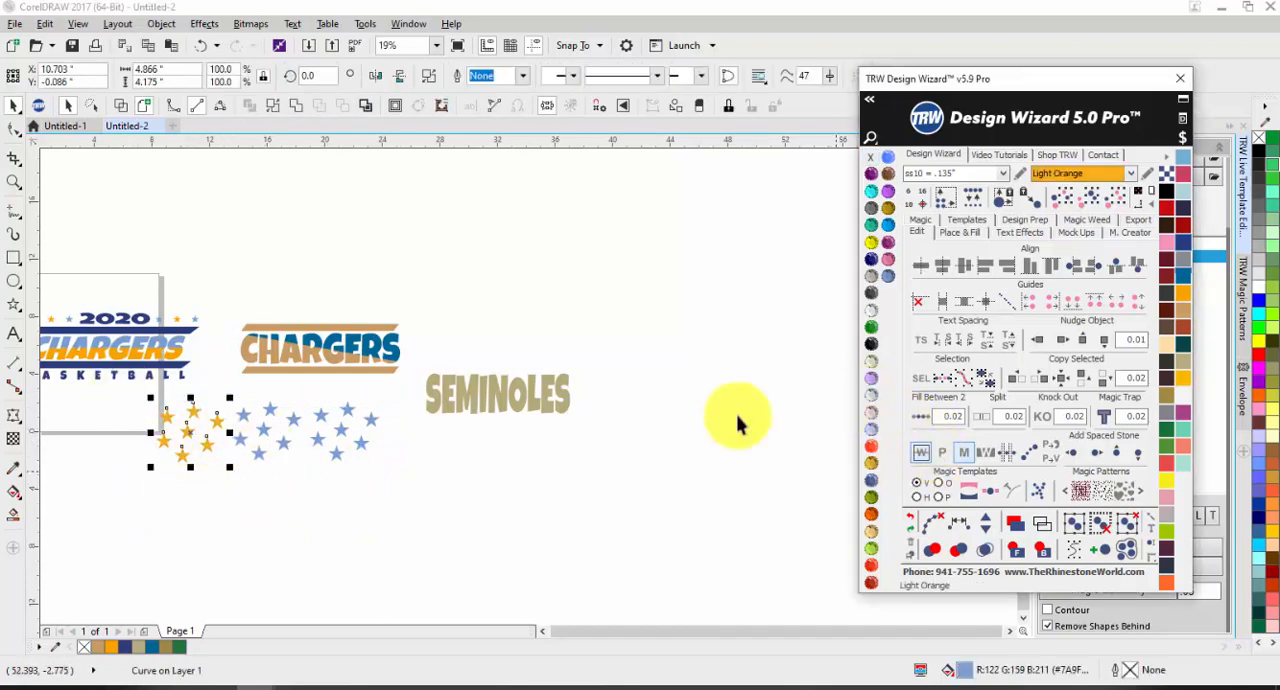
{"action": "left_click", "coordinate": [325, 441]}
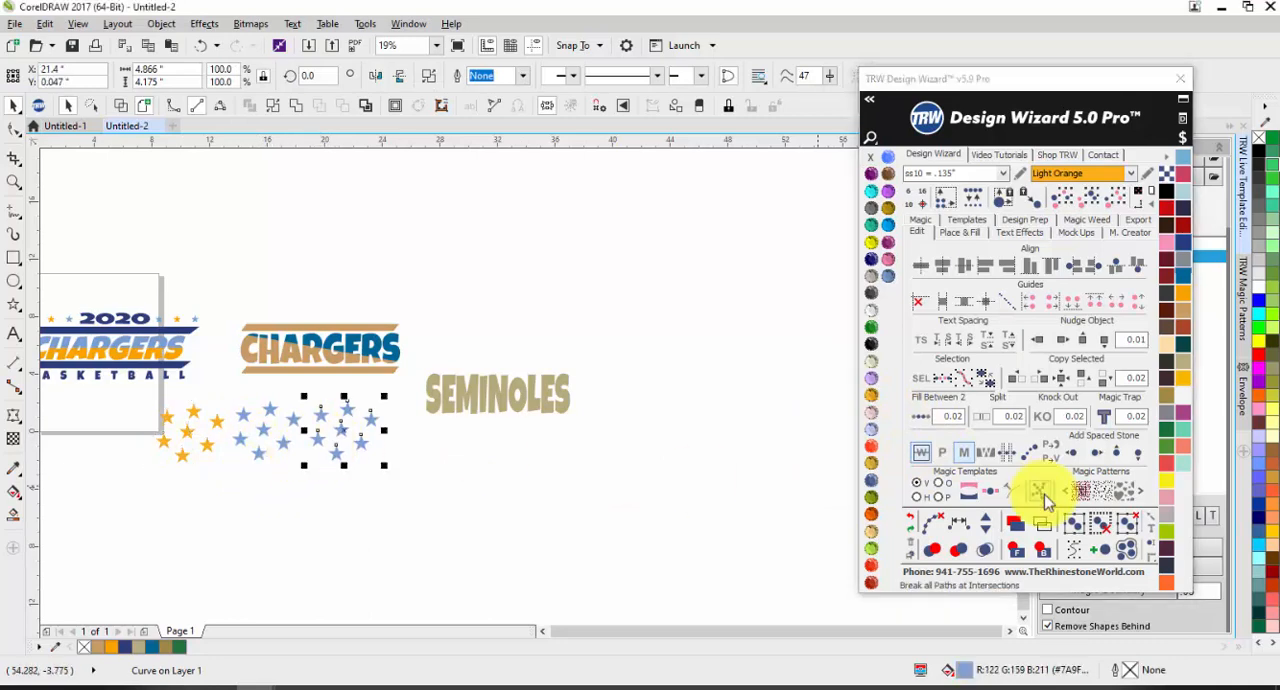
{"action": "left_click", "coordinate": [1168, 566]}
Step: Group the orange, light blue and navy star clusters and move the group just below SEMINOLES
{"action": "left_click_drag", "start_coordinate": [492, 537], "coordinate": [140, 396]}
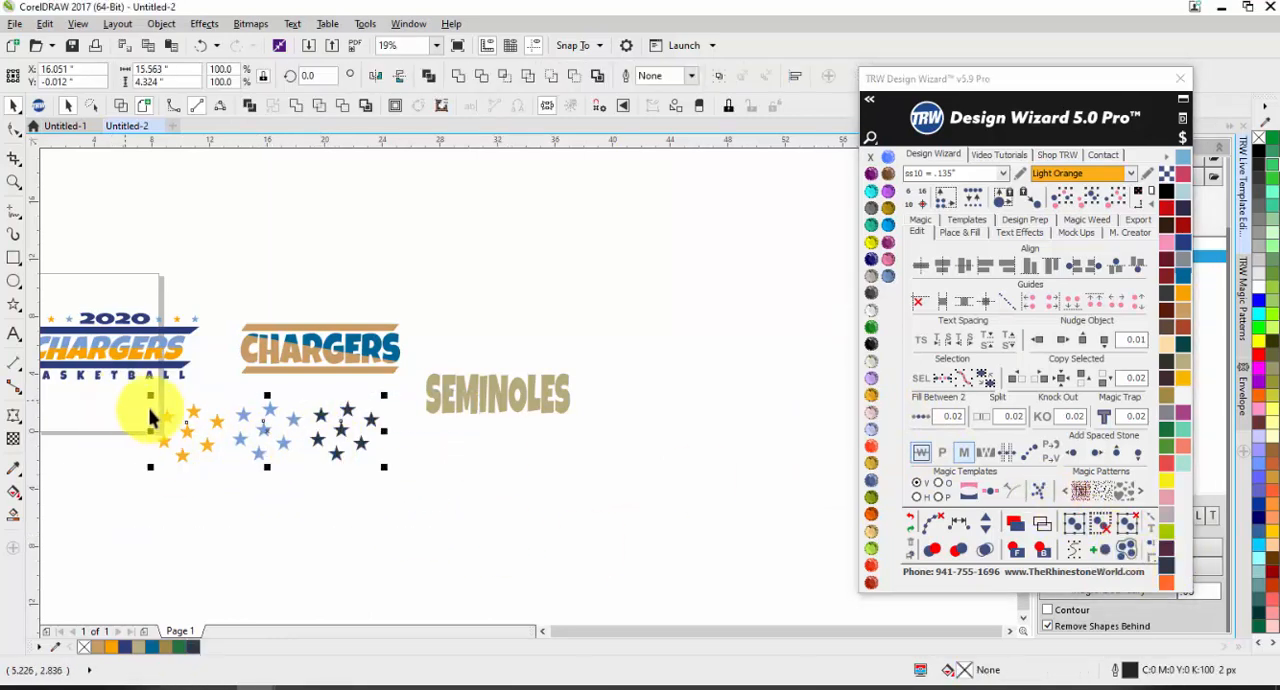
{"action": "key", "text": "ctrl+g"}
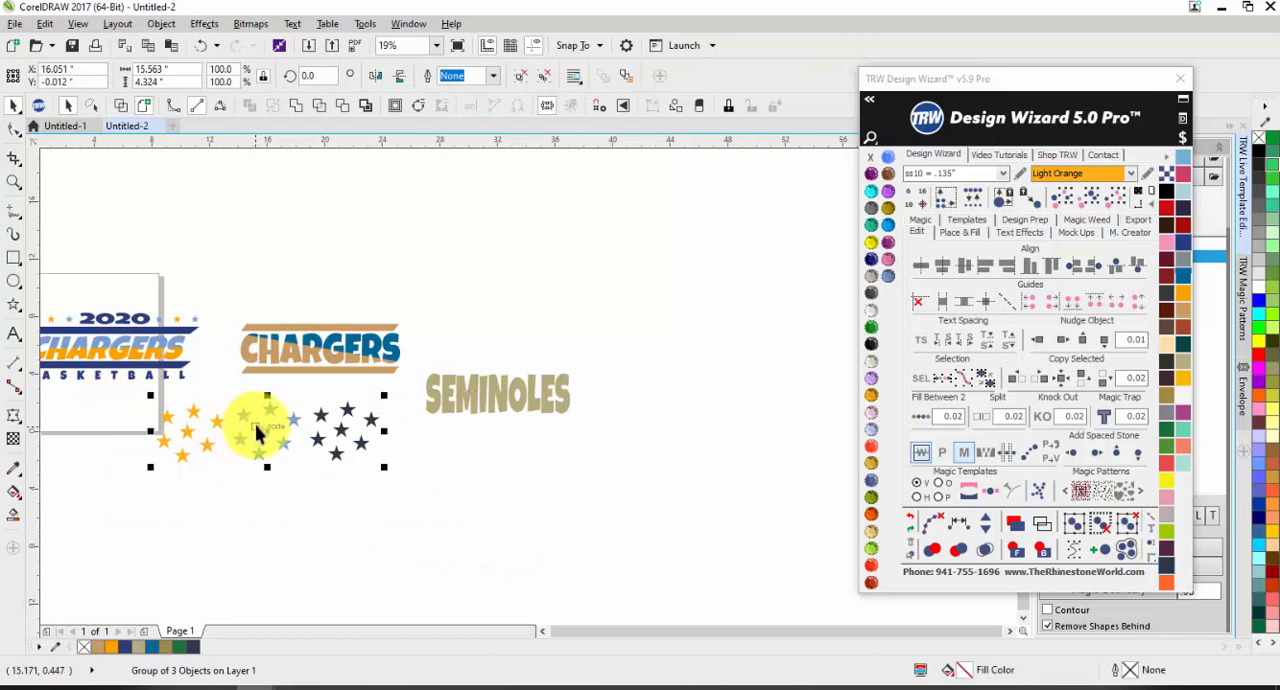
{"action": "left_click_drag", "start_coordinate": [256, 432], "coordinate": [415, 487]}
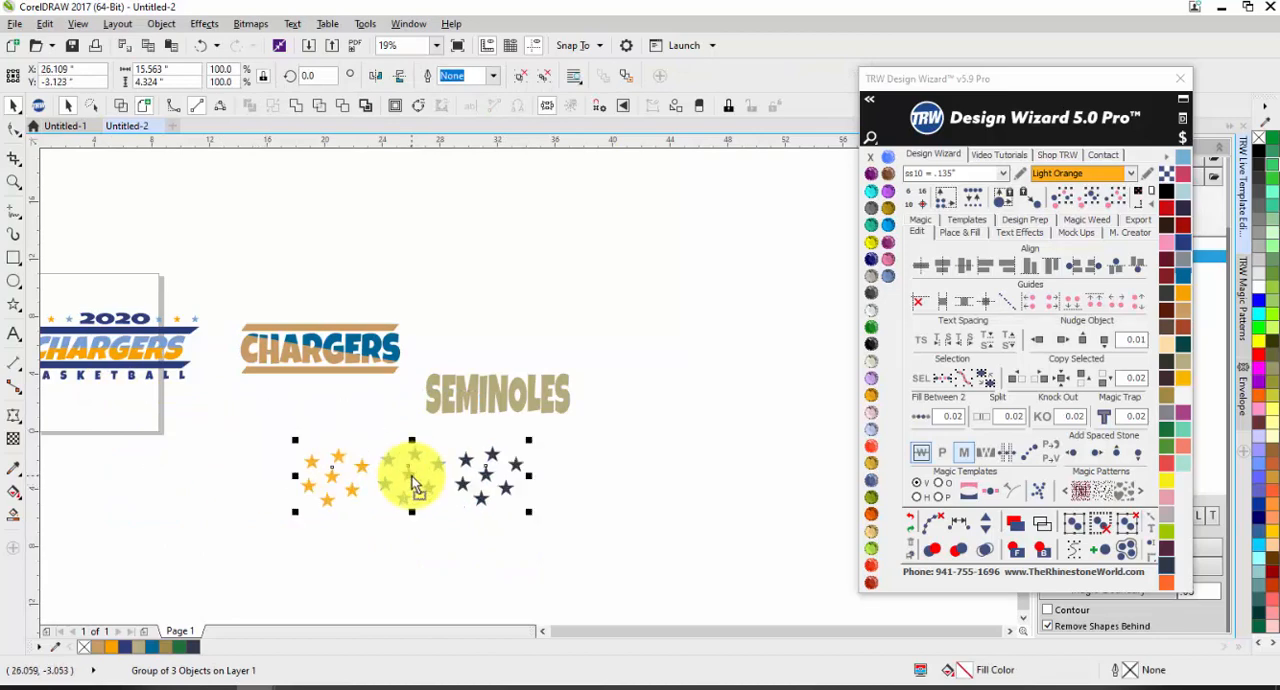
Step: PowerClip the three-colour star group inside the SEMINOLES lettering
{"action": "right_click", "coordinate": [415, 487]}
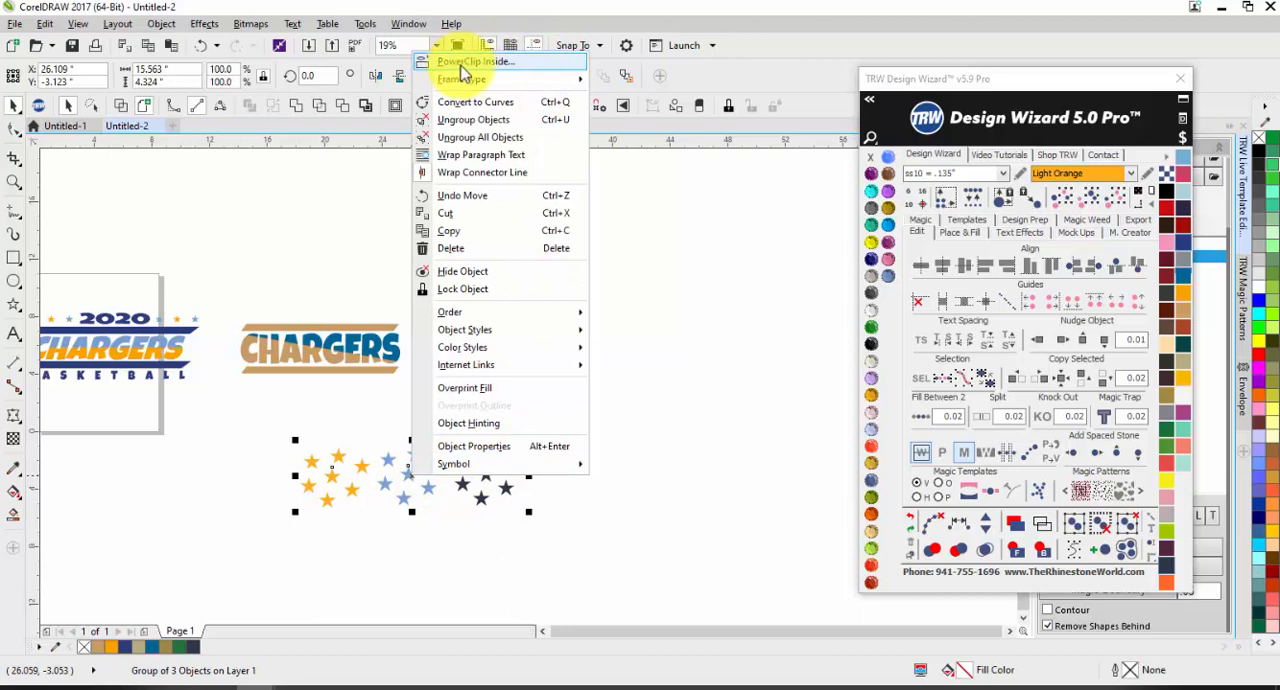
{"action": "left_click", "coordinate": [460, 62]}
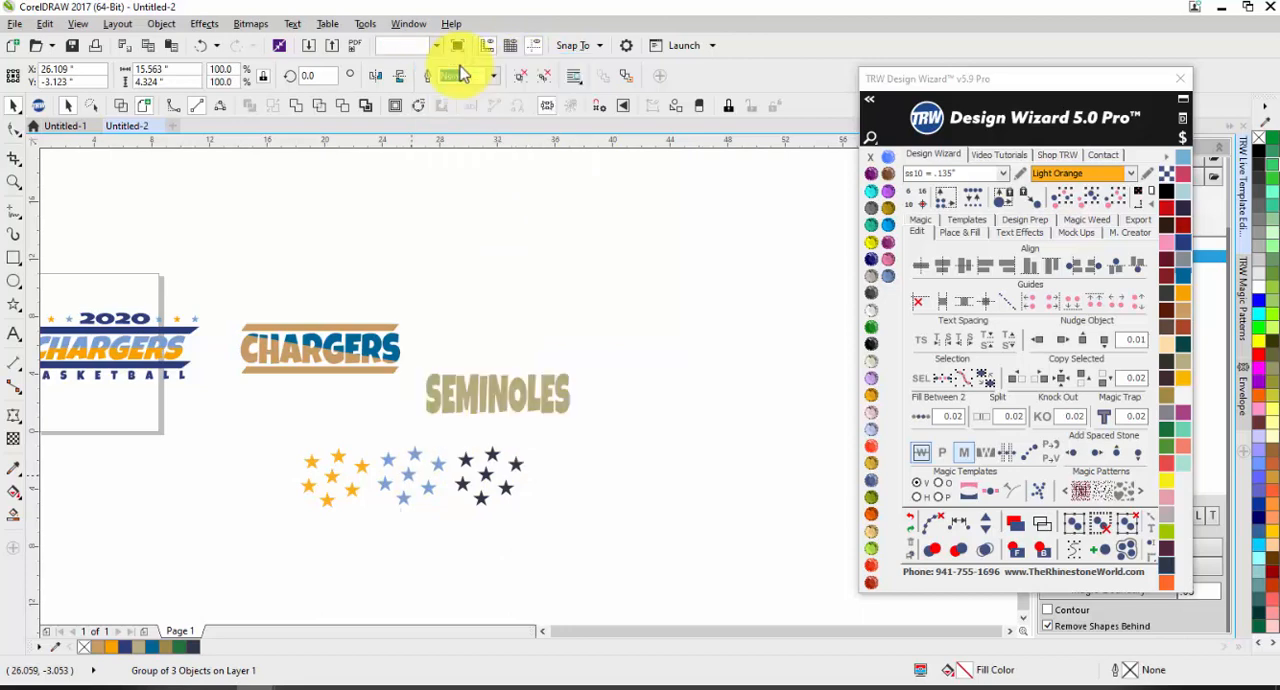
{"action": "left_click", "coordinate": [470, 388]}
{"action": "scroll", "coordinate": [497, 391], "scroll_direction": "up", "scroll_amount": 4}
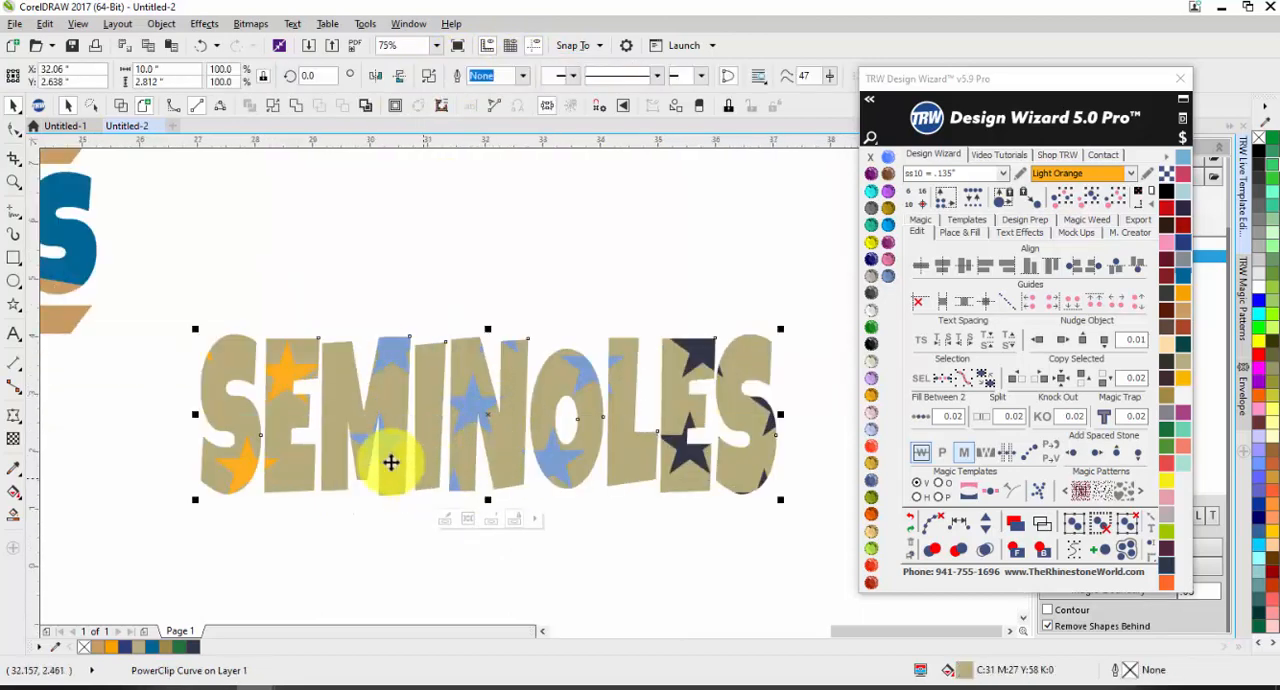
{"action": "left_click", "coordinate": [566, 251]}
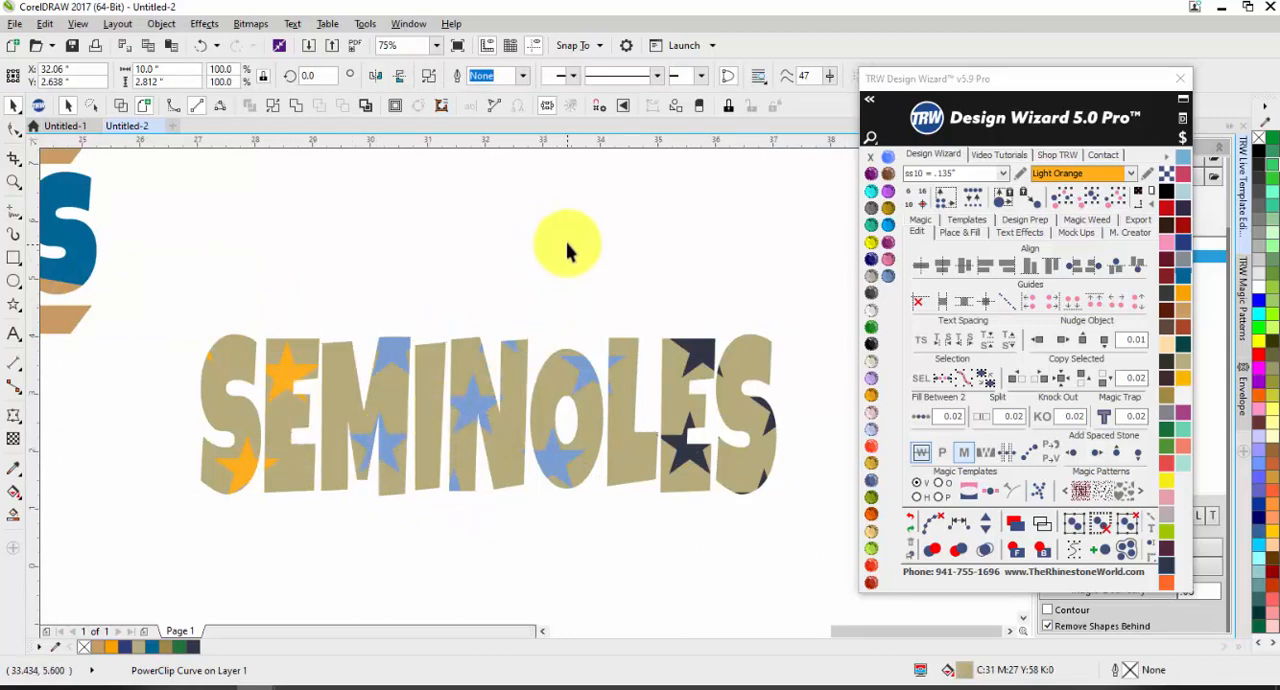
Step: Inspect the nodes of the star-filled SEMINOLES and convert its PowerClip to cuttable vectors
{"action": "key", "text": "F10"}
{"action": "left_click", "coordinate": [514, 375]}
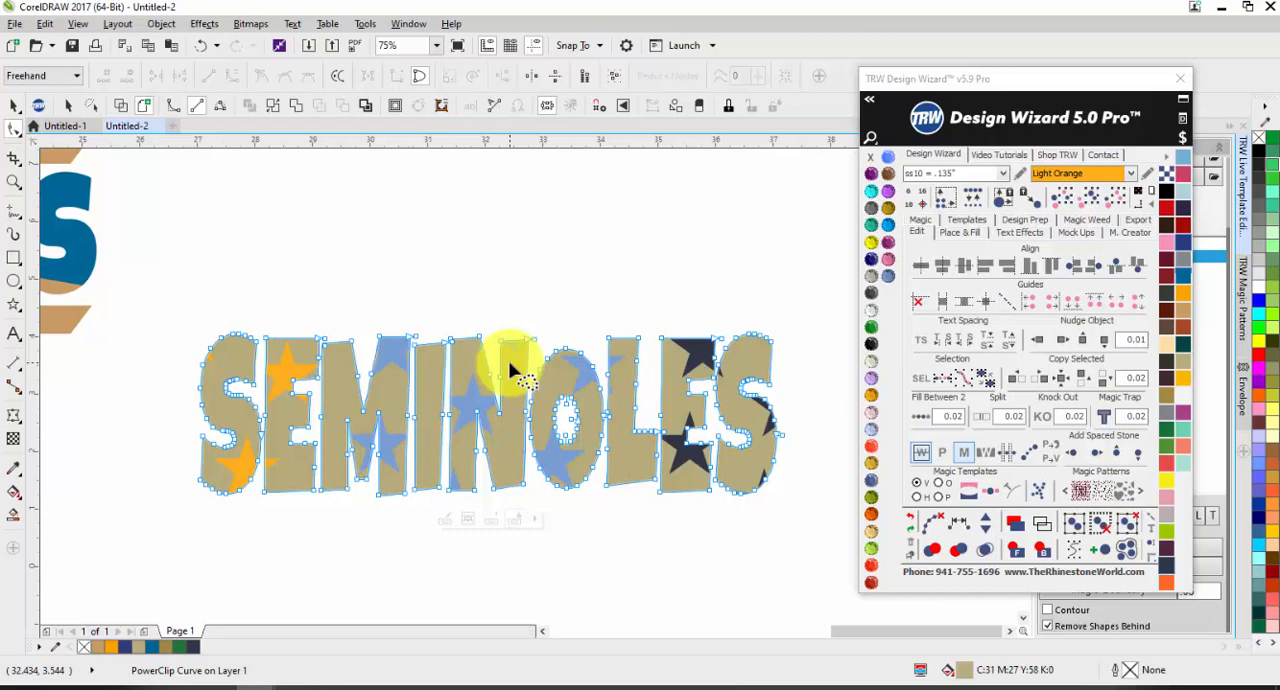
{"action": "key", "text": "space"}
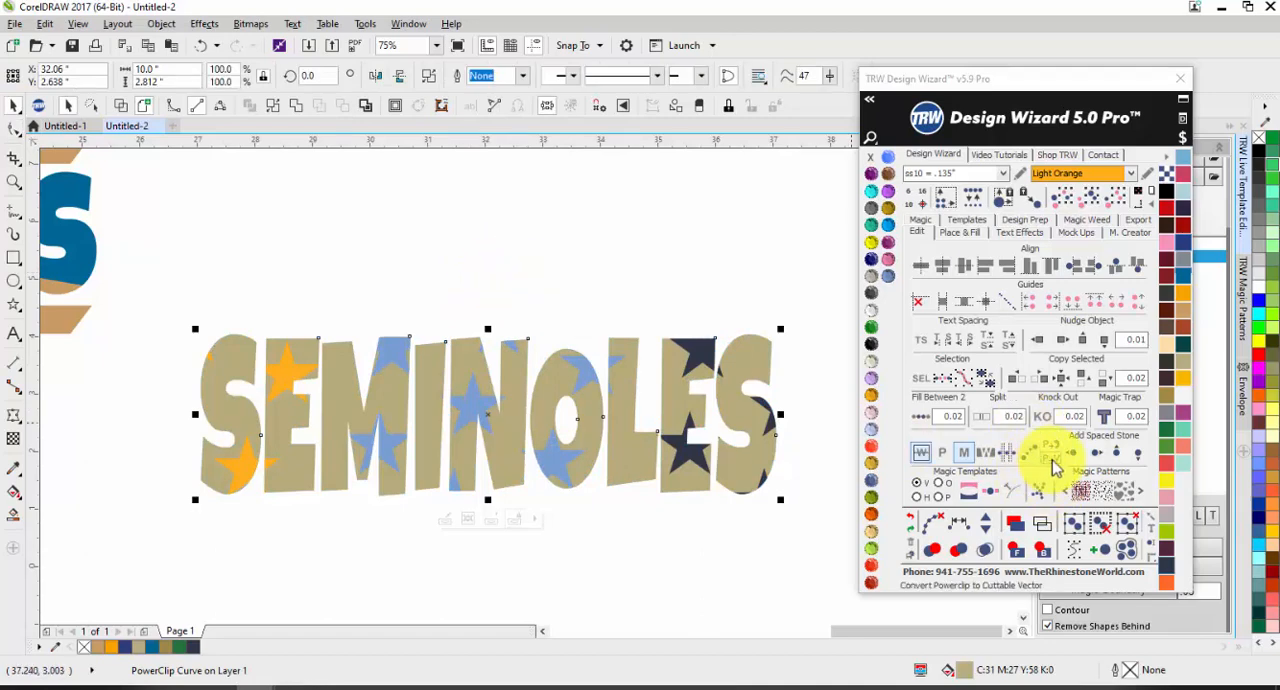
{"action": "left_click", "coordinate": [1053, 467]}
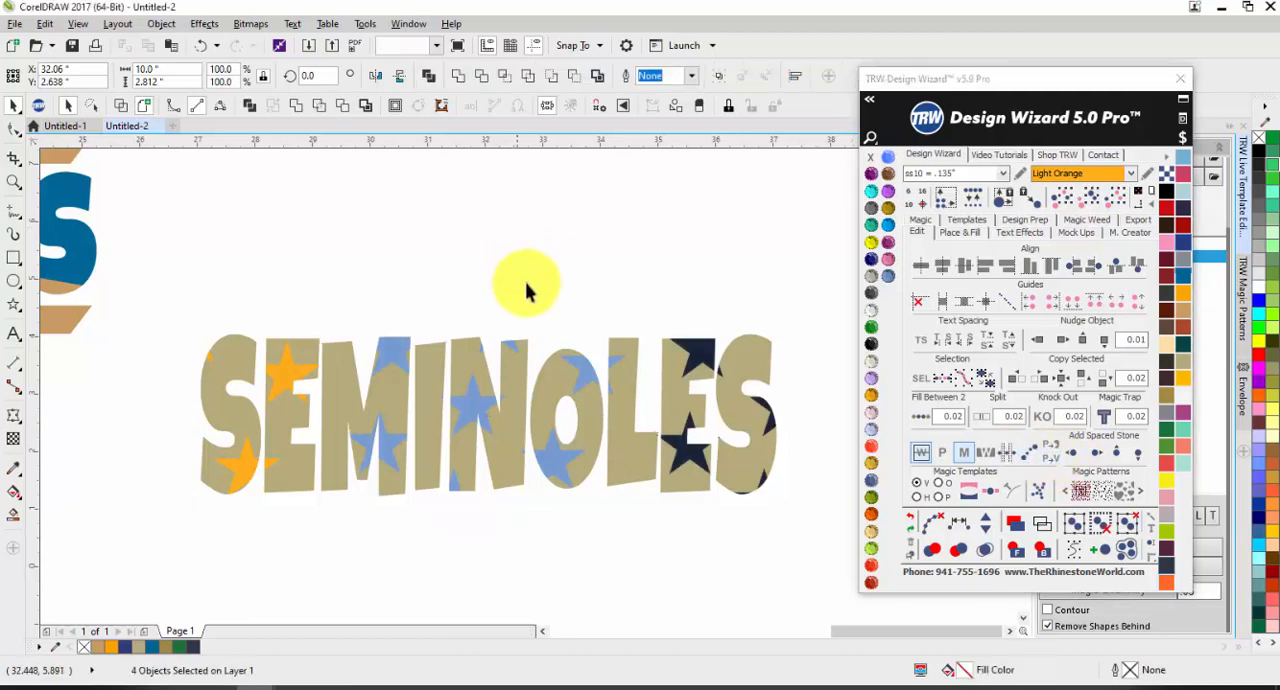
Step: Move the light blue, navy and orange star pieces above the SEMINOLES lettering to separate them from it
{"action": "left_click_drag", "start_coordinate": [474, 400], "coordinate": [471, 243]}
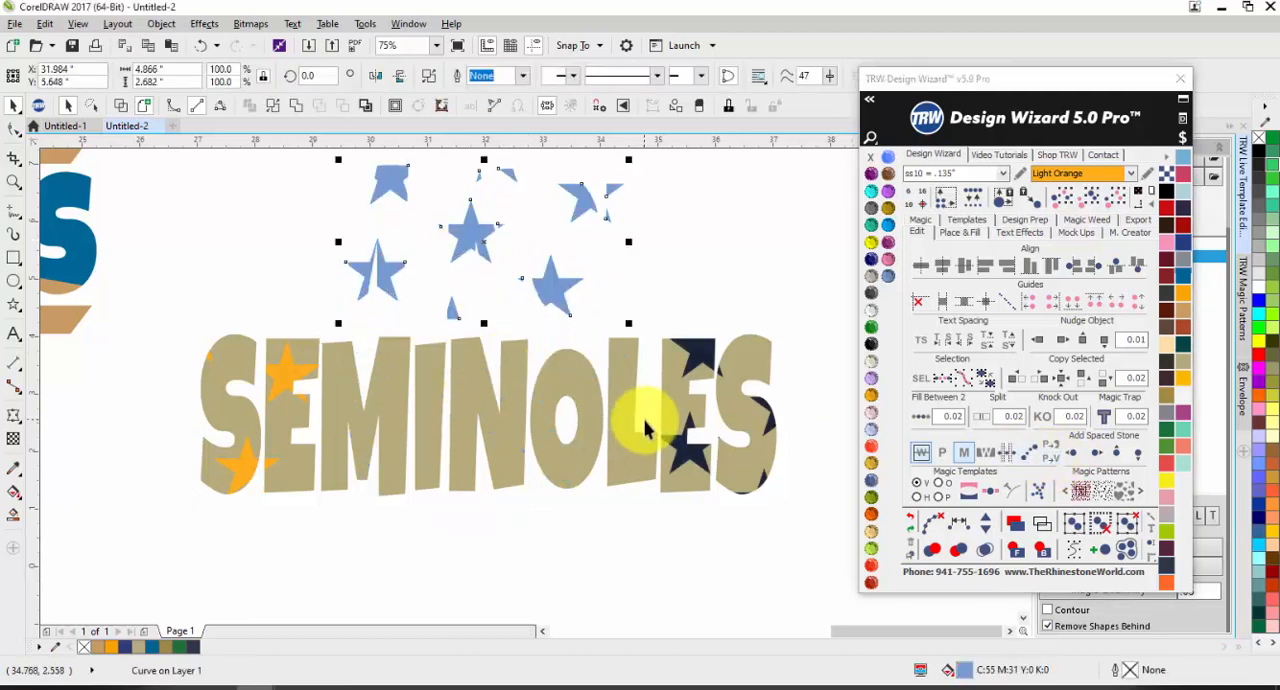
{"action": "left_click_drag", "start_coordinate": [662, 422], "coordinate": [670, 268]}
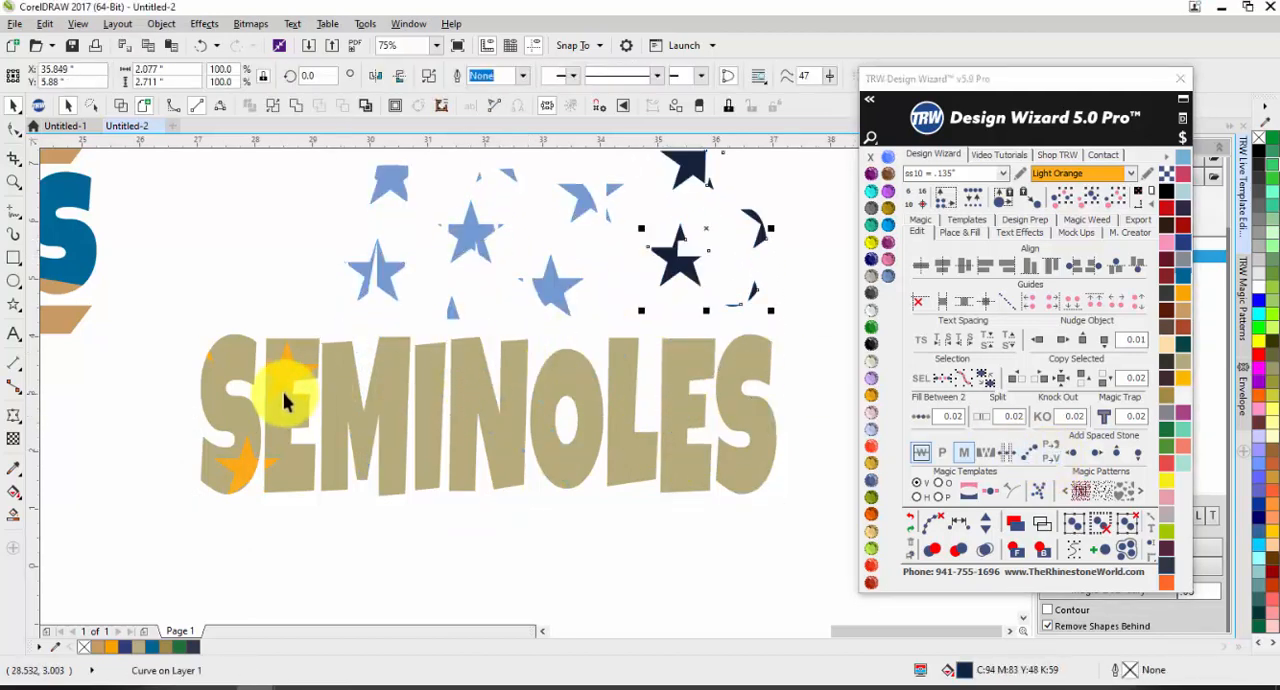
{"action": "left_click_drag", "start_coordinate": [286, 391], "coordinate": [272, 200]}
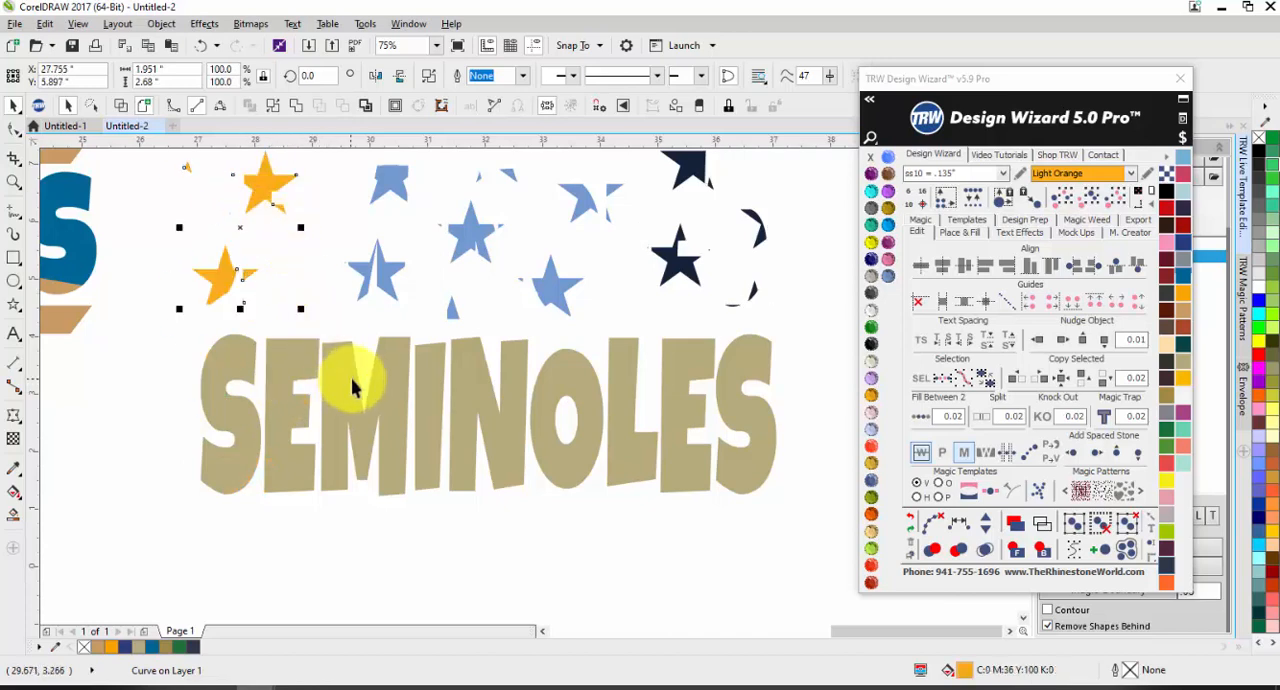
Step: Undo the moves of the three coloured star pieces and clear the selection
{"action": "key", "text": "ctrl+z"}
{"action": "key", "text": "ctrl+z"}
{"action": "key", "text": "ctrl+z"}
{"action": "left_click", "coordinate": [404, 501]}
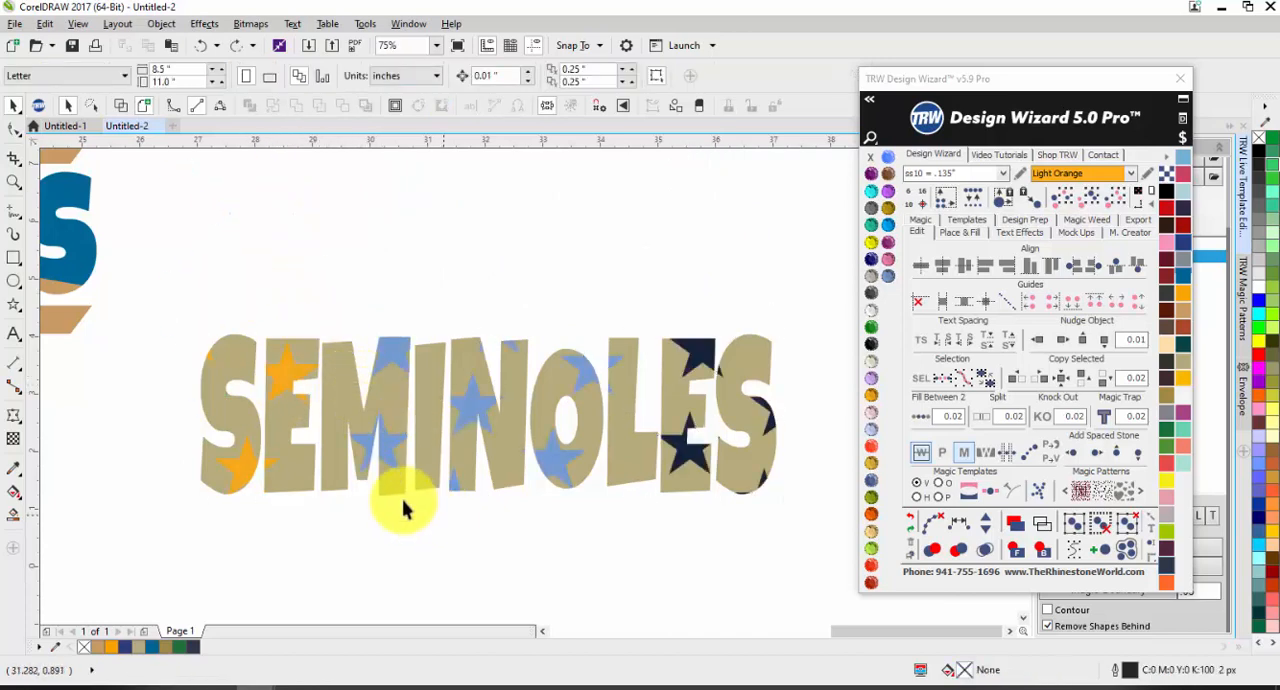
Step: Fill the tan SEMINOLES letters behind the stars with Light Sapphire
{"action": "left_click", "coordinate": [330, 467]}
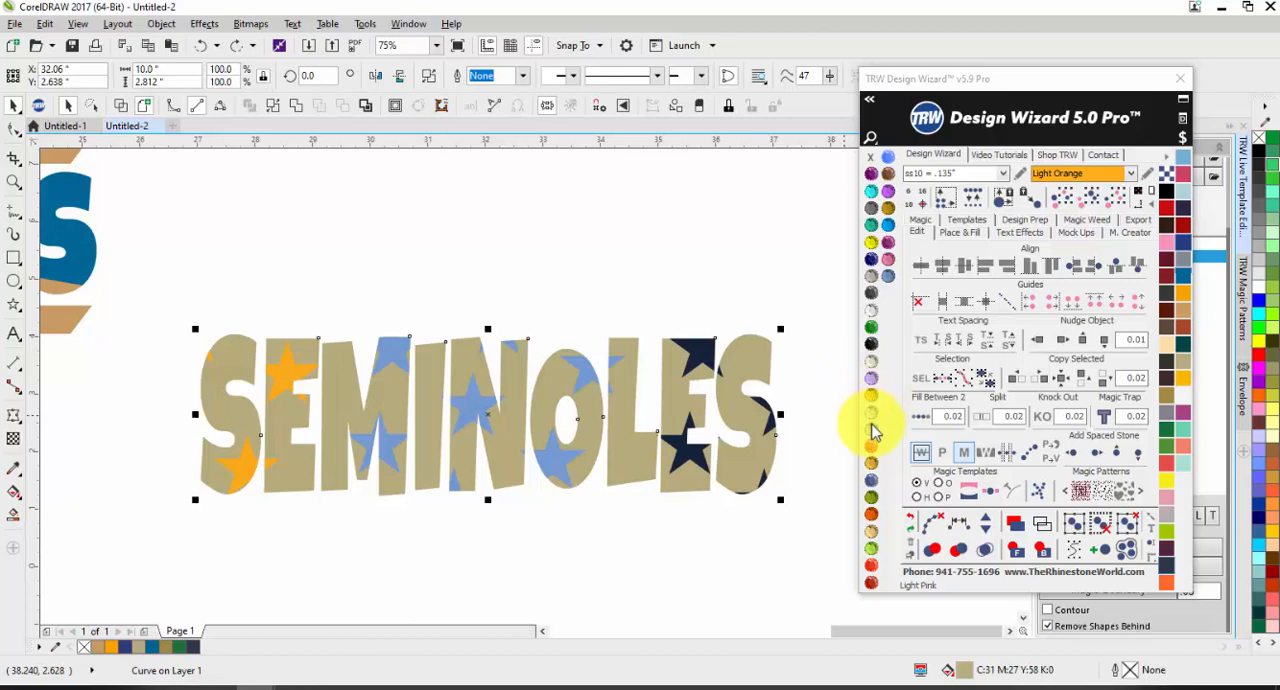
{"action": "left_click", "coordinate": [872, 428]}
{"action": "left_click", "coordinate": [544, 548]}
{"action": "scroll", "coordinate": [486, 428], "scroll_direction": "down", "scroll_amount": 2}
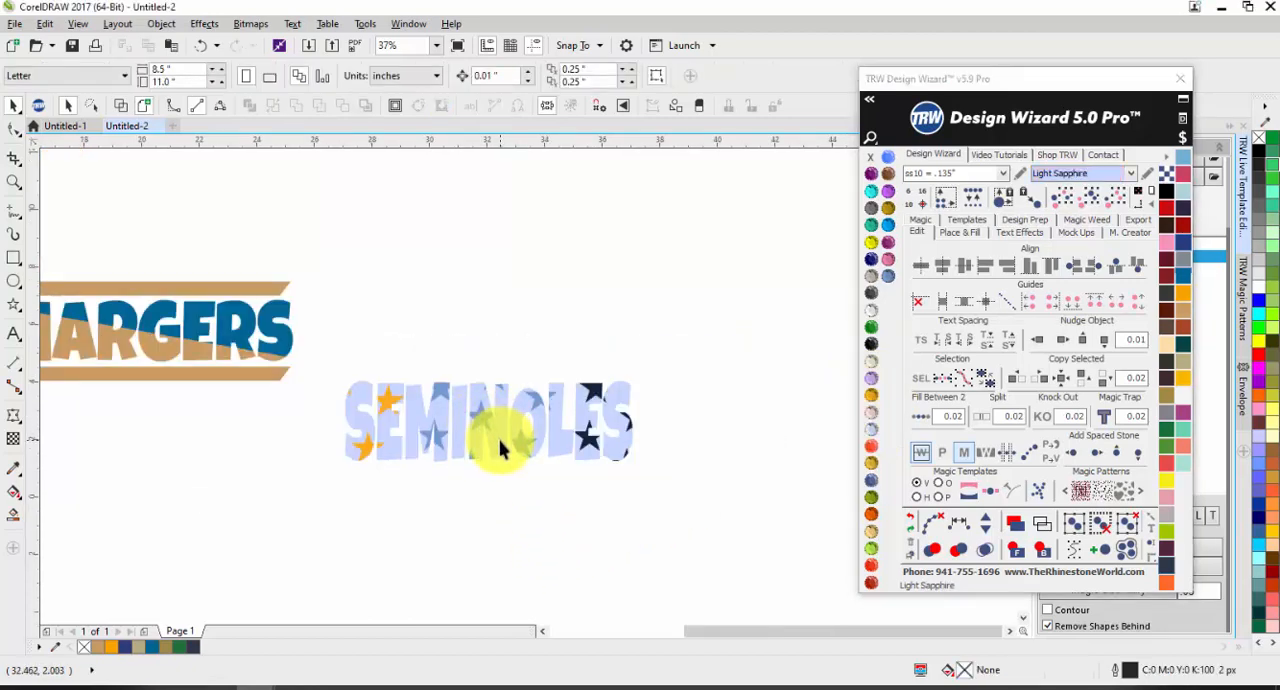
Step: Undo the Light Sapphire fill, the vector conversion and the PowerClip, back to separate star groups below the plain SEMINOLES lettering
{"action": "scroll", "coordinate": [495, 438], "scroll_direction": "up", "scroll_amount": 2}
{"action": "key", "text": "ctrl+z"}
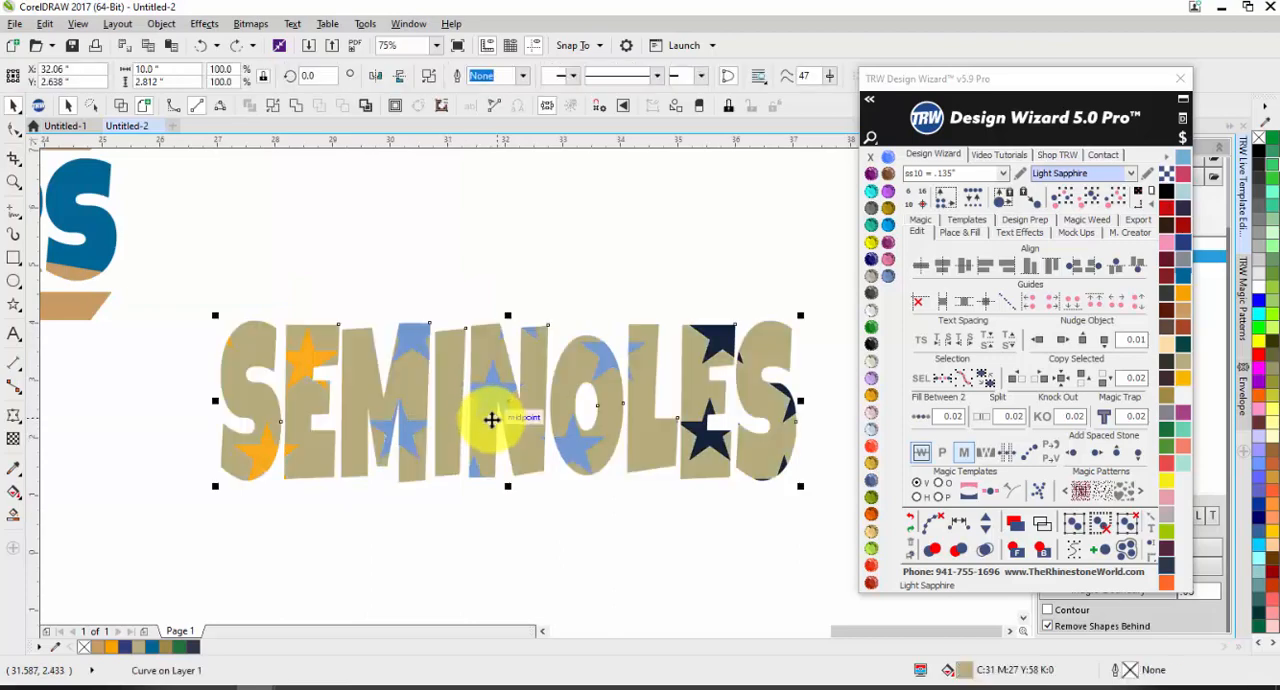
{"action": "left_click", "coordinate": [543, 223]}
{"action": "scroll", "coordinate": [531, 343], "scroll_direction": "down", "scroll_amount": 2}
{"action": "key", "text": "ctrl+z"}
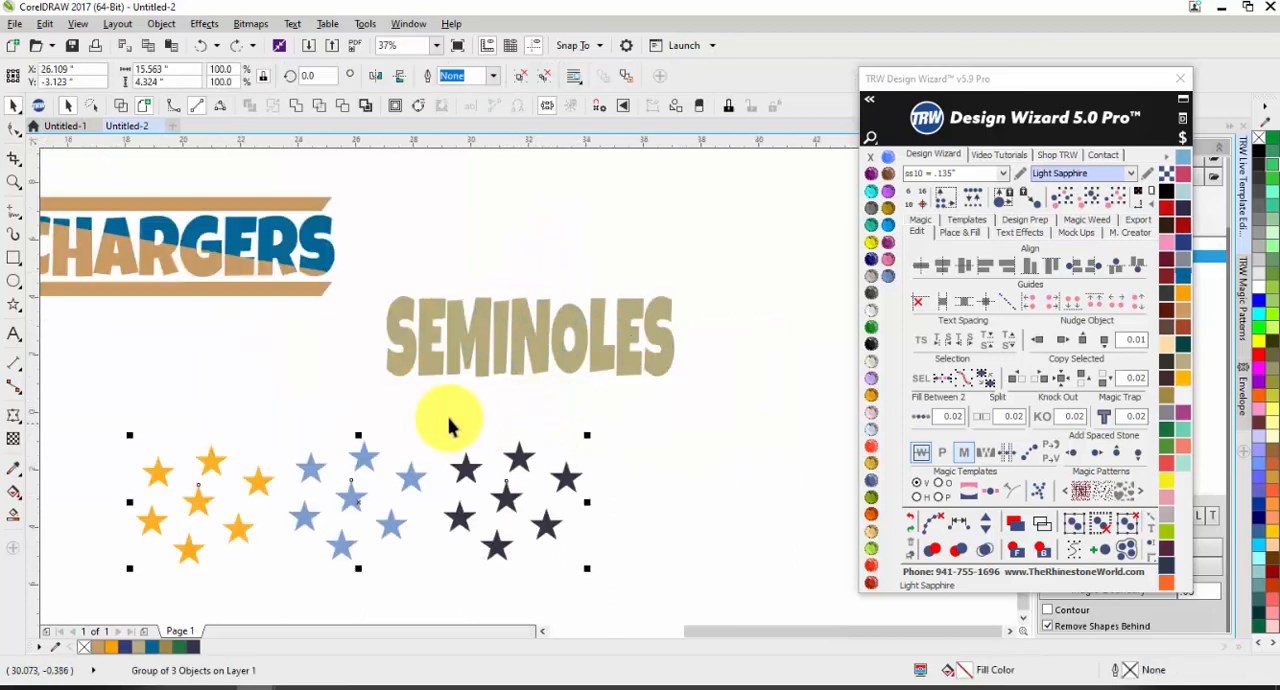
Step: PowerClip the group of orange, light blue and navy stars inside the SEMINOLES lettering and clear the selection
{"action": "right_click", "coordinate": [363, 460]}
{"action": "left_click", "coordinate": [271, 456]}
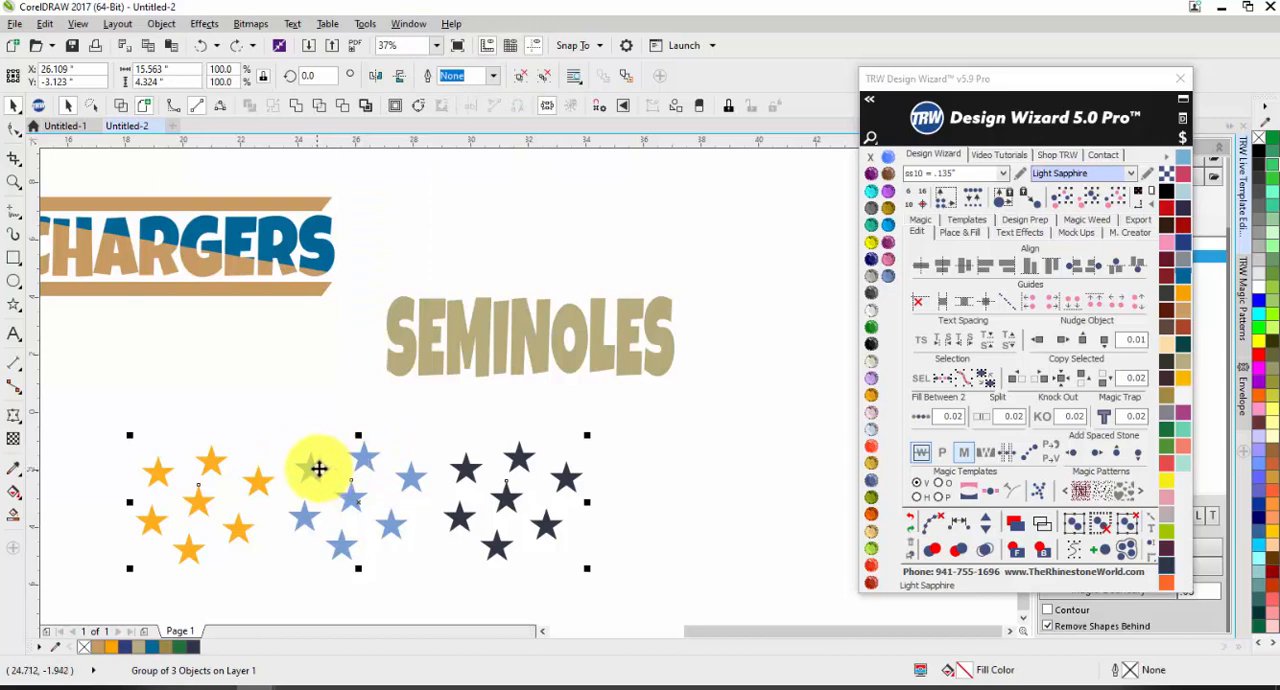
{"action": "right_click", "coordinate": [320, 466]}
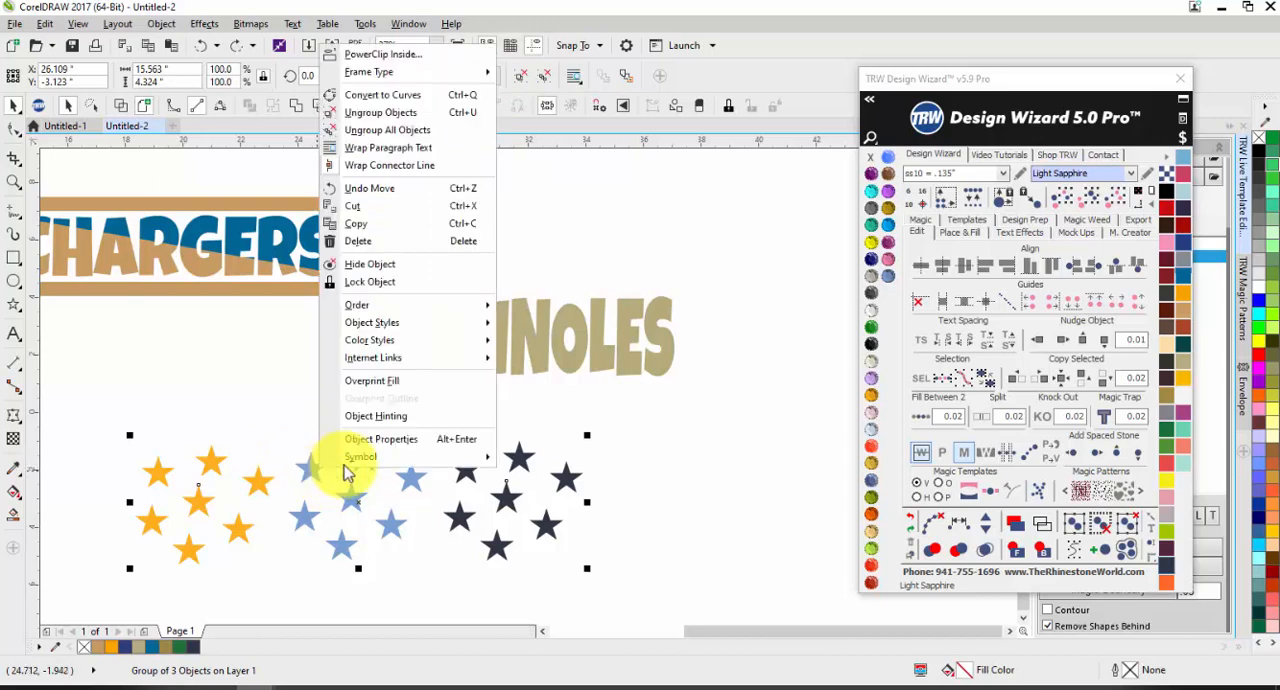
{"action": "left_click", "coordinate": [369, 58]}
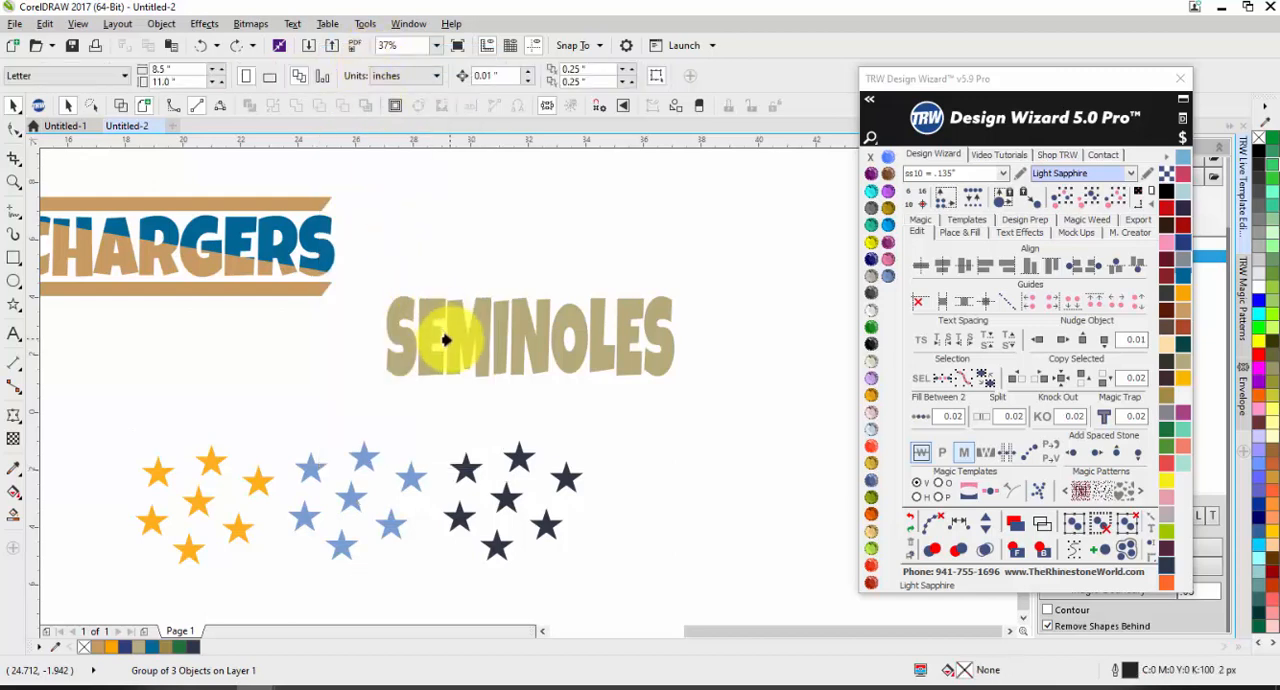
{"action": "left_click", "coordinate": [543, 342]}
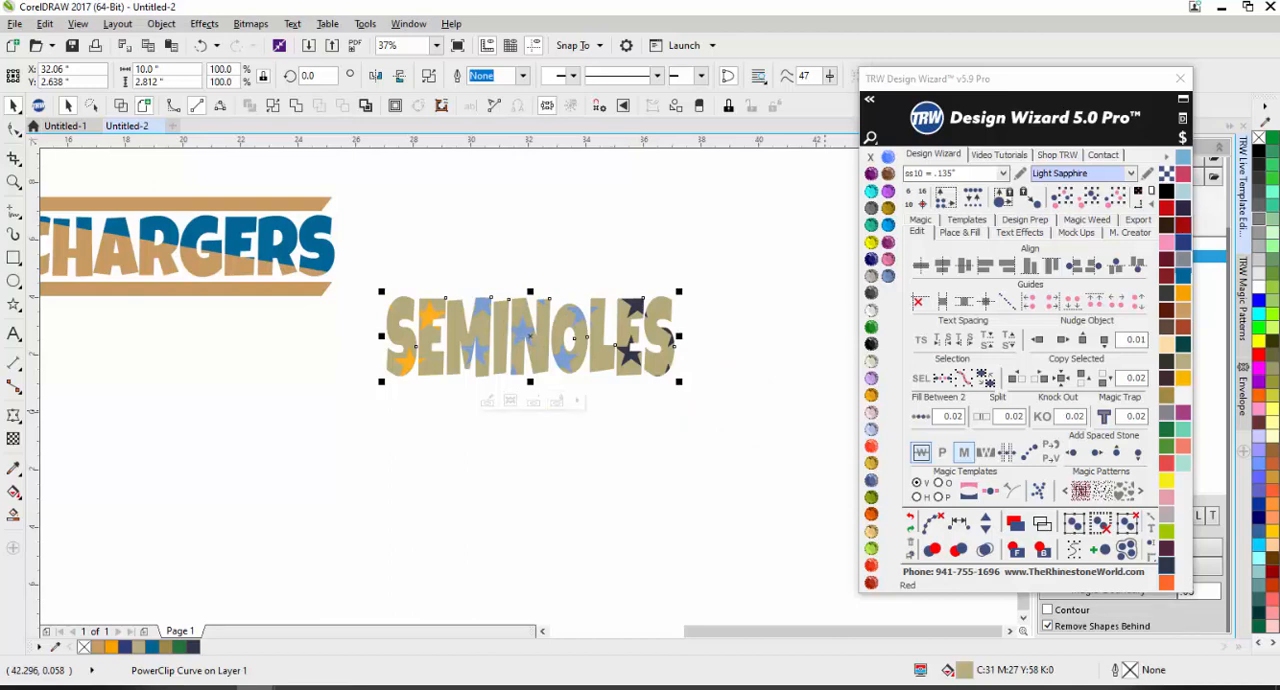
{"action": "left_click", "coordinate": [480, 449]}
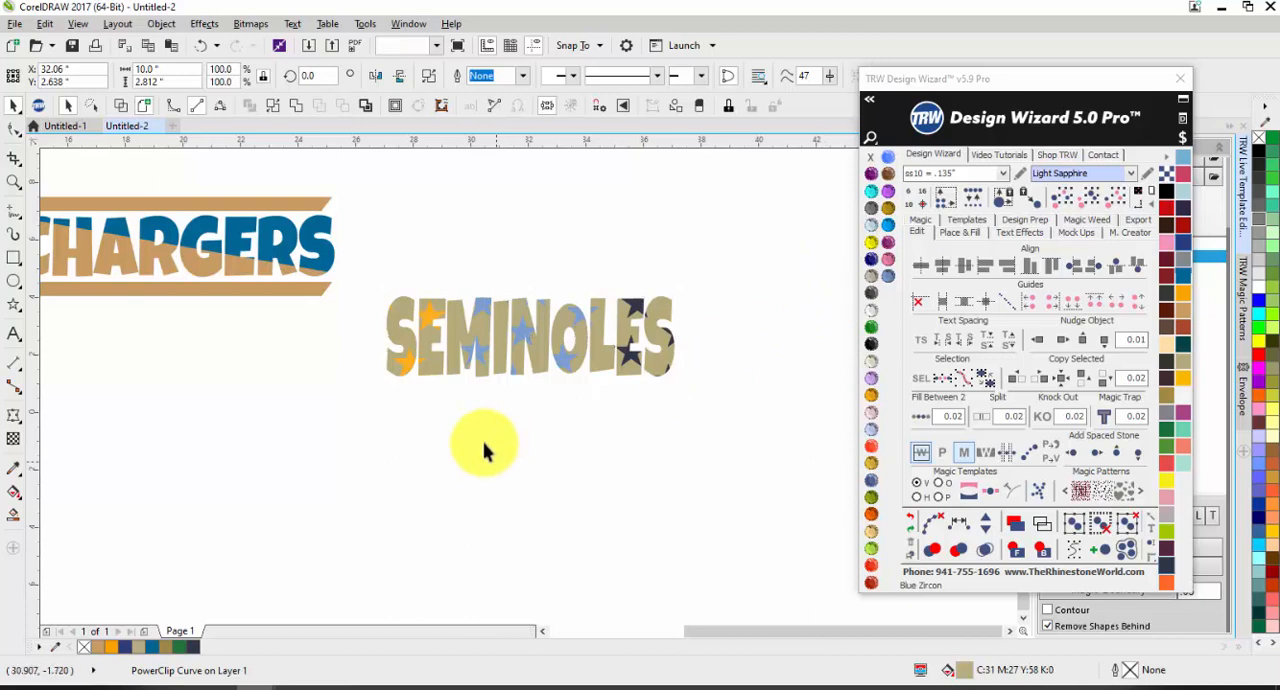
Step: Delete the star-filled SEMINOLES lettering
{"action": "scroll", "coordinate": [495, 350], "scroll_direction": "down", "scroll_amount": 2}
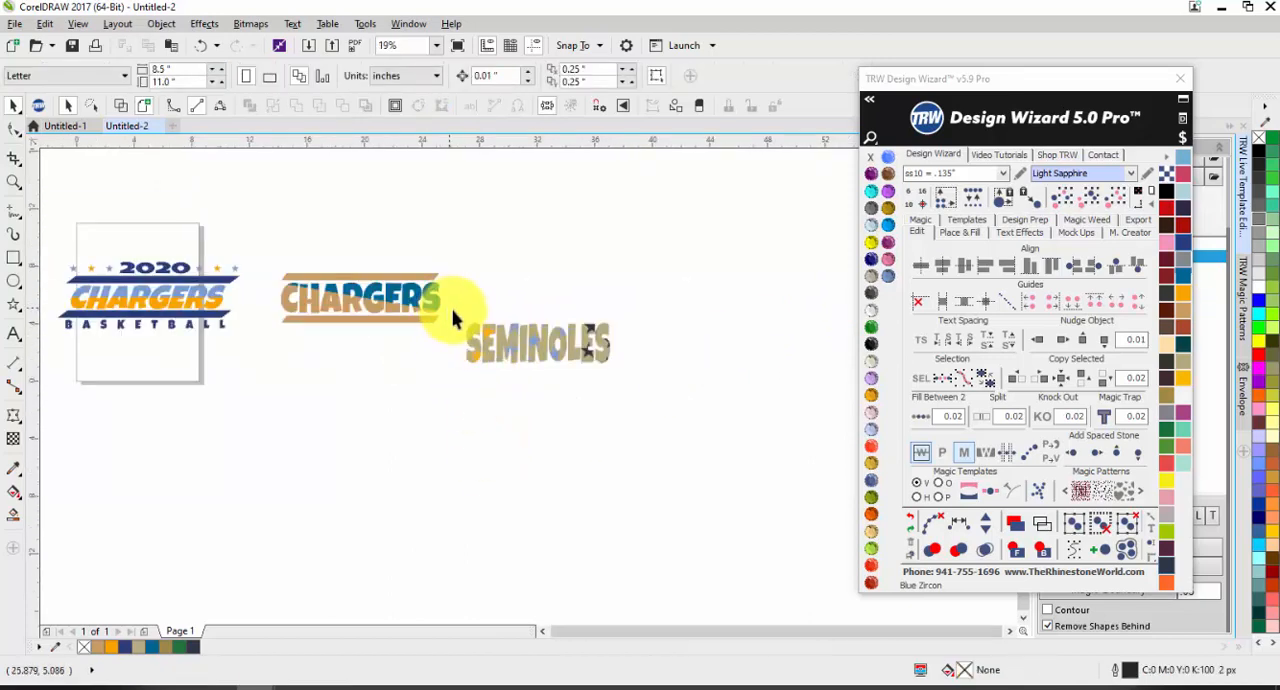
{"action": "left_click_drag", "start_coordinate": [449, 308], "coordinate": [699, 423]}
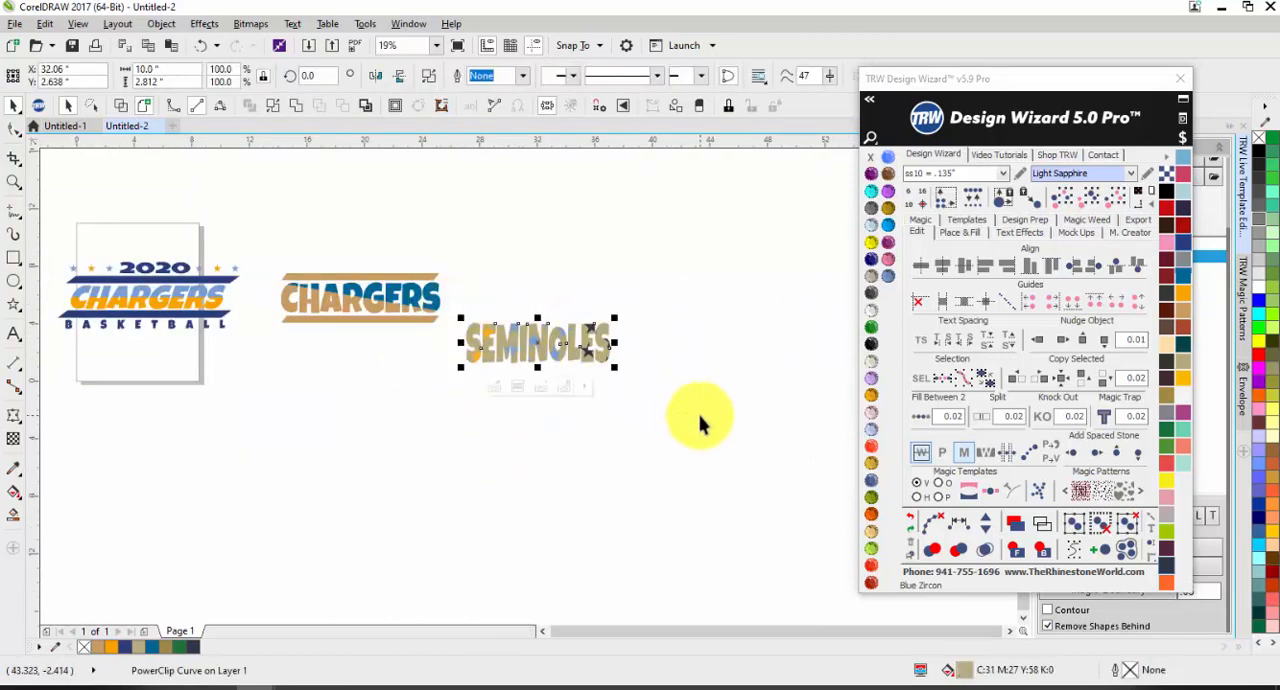
{"action": "key", "text": "Delete"}
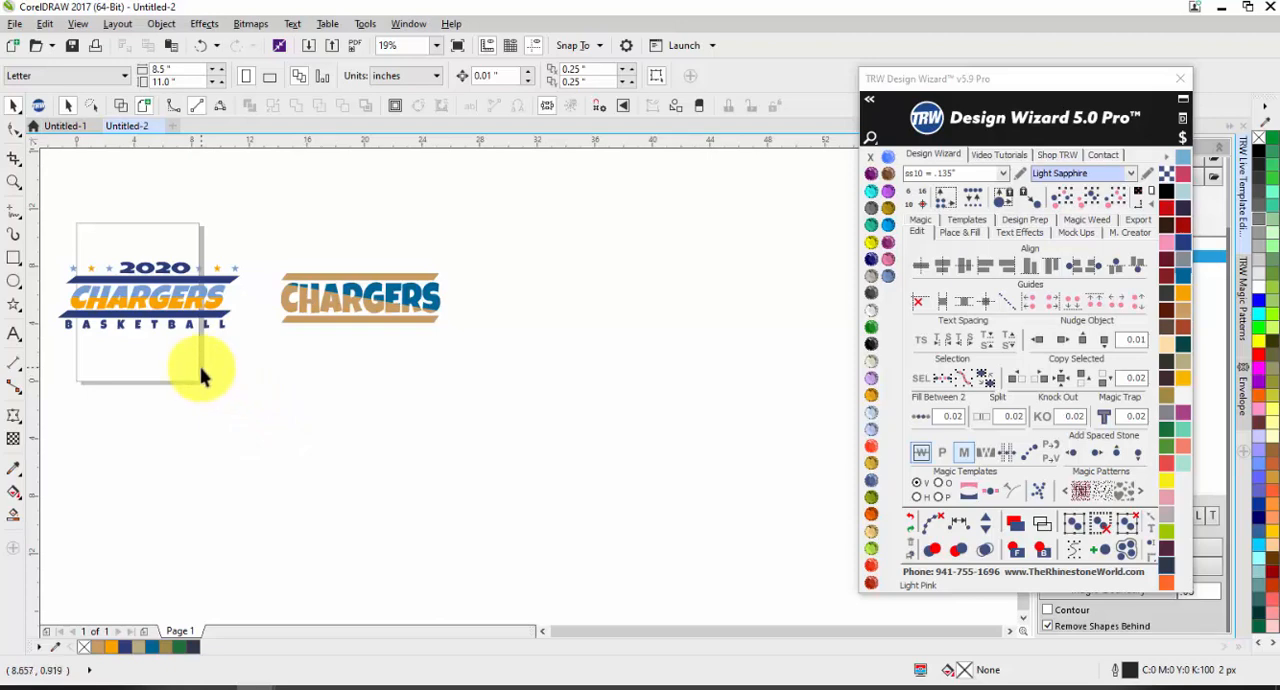
Step: Draw a five-point star about 0.82 inches wide above the left end of the tan CHARGERS design's upper bar
{"action": "left_click", "coordinate": [12, 305]}
{"action": "scroll", "coordinate": [203, 243], "scroll_direction": "up", "scroll_amount": 3}
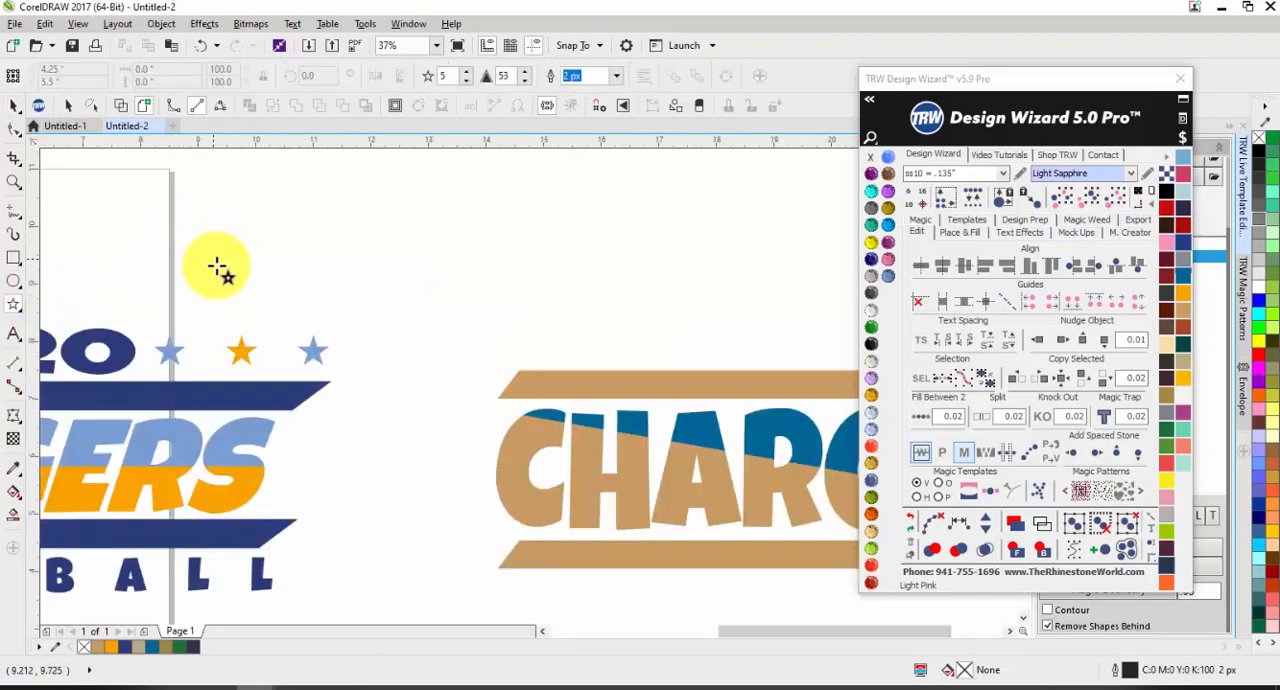
{"action": "left_click_drag", "start_coordinate": [528, 323], "coordinate": [508, 349]}
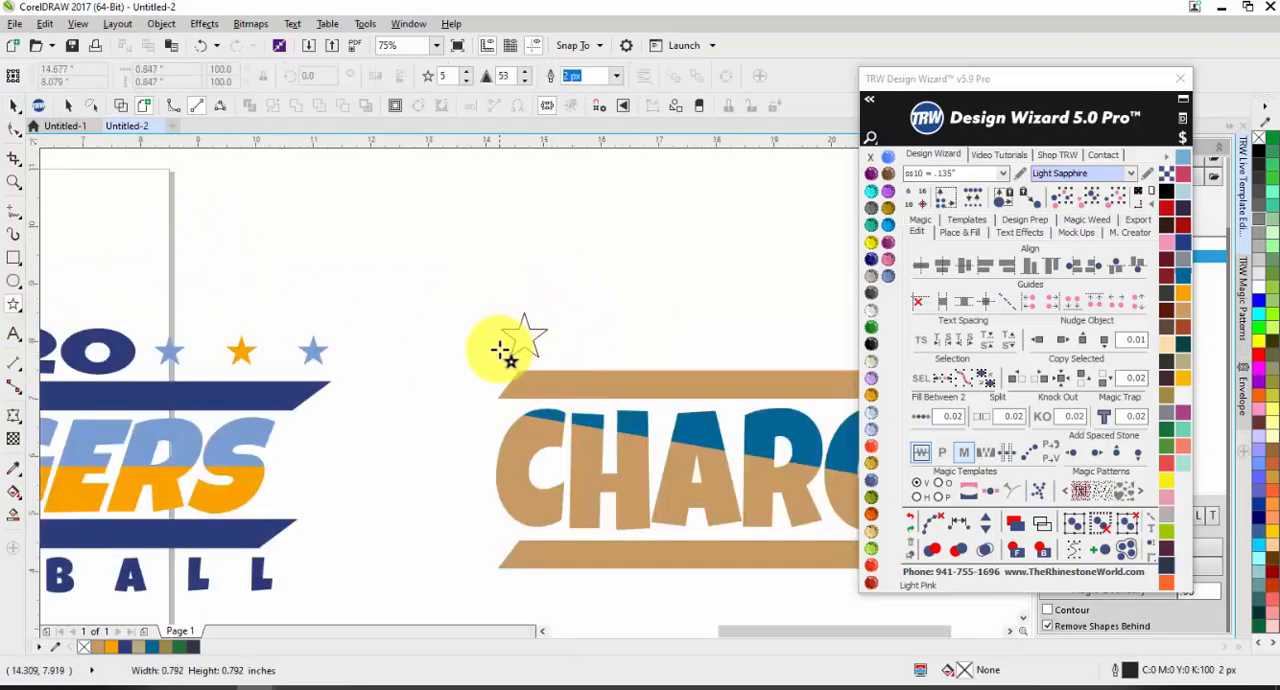
{"action": "scroll", "coordinate": [430, 352], "scroll_direction": "down", "scroll_amount": 3}
{"action": "scroll", "coordinate": [449, 350], "scroll_direction": "up", "scroll_amount": 2}
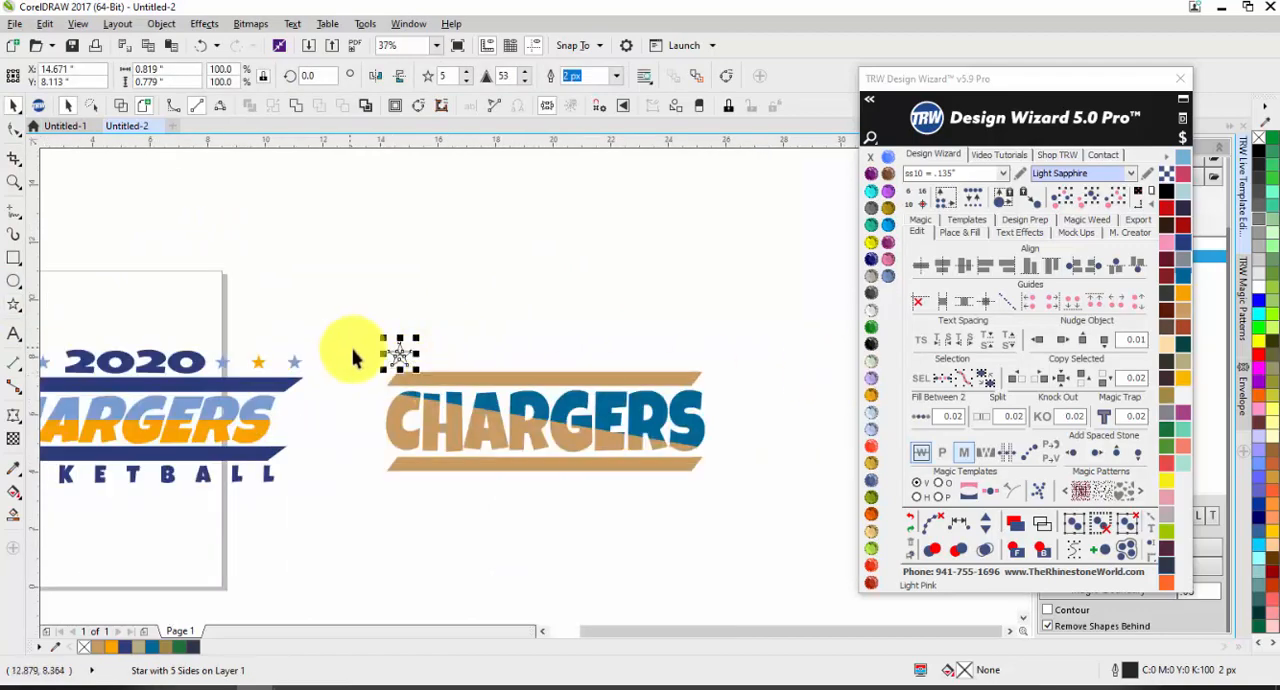
Step: Place a copy of the star level with the original, above the right end of the upper CHARGERS bar
{"action": "left_click_drag", "start_coordinate": [402, 351], "coordinate": [609, 356]}
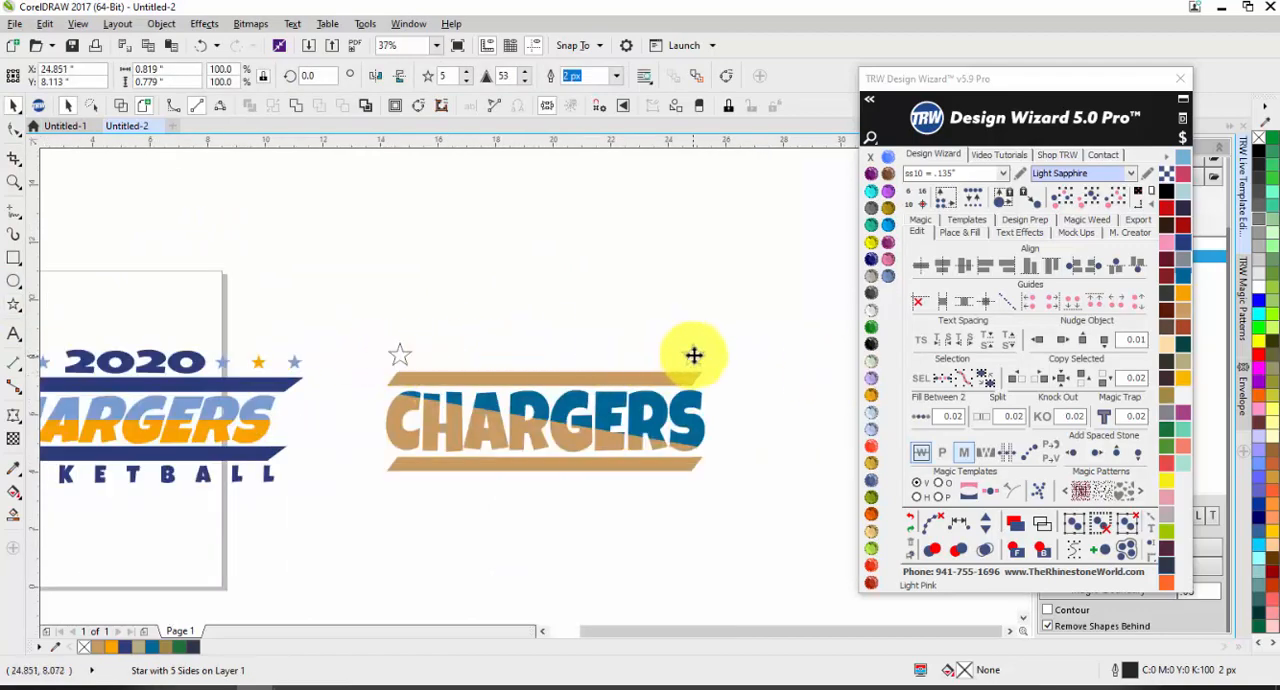
{"action": "left_click_drag", "start_coordinate": [694, 355], "coordinate": [693, 355]}
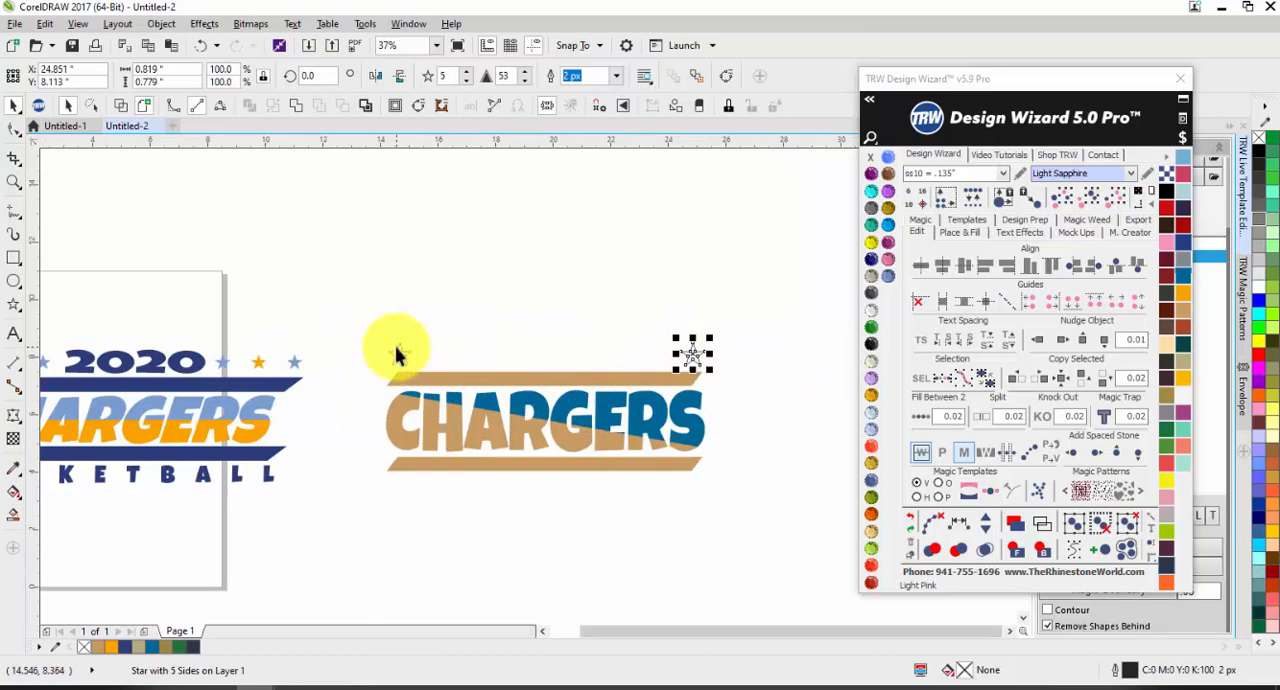
{"action": "left_click", "coordinate": [403, 350], "text": "shift"}
{"action": "left_click", "coordinate": [405, 314]}
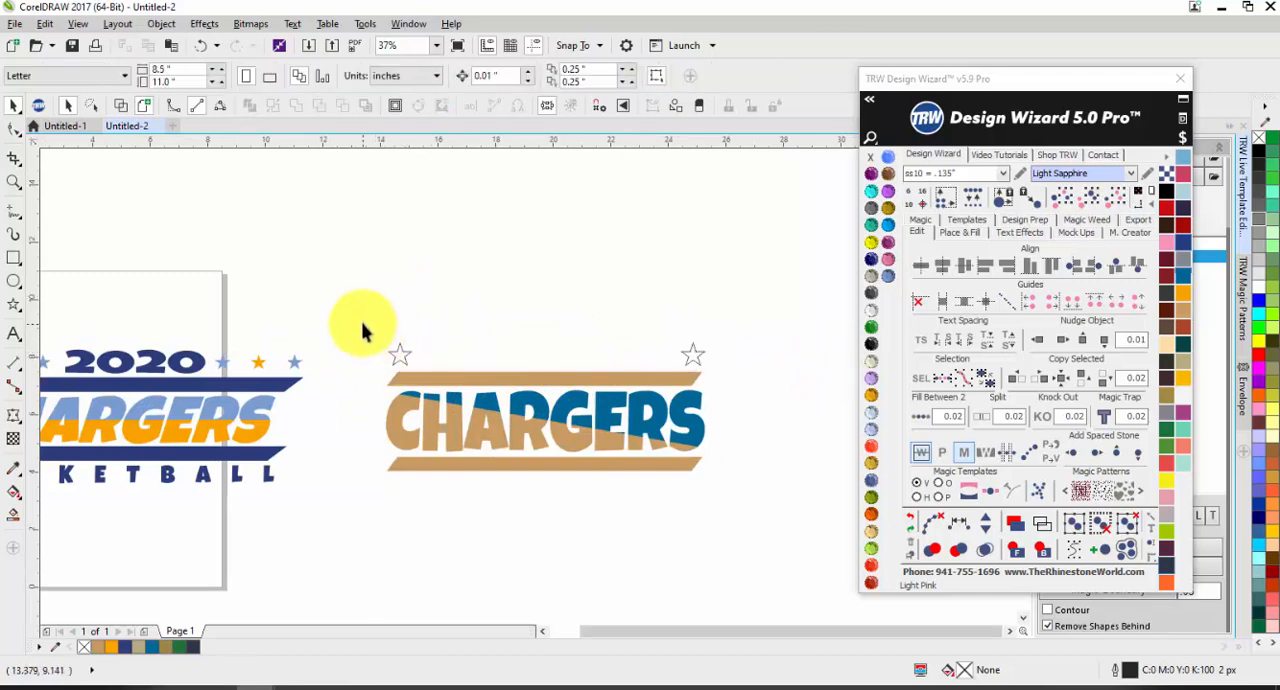
Step: Select both outlined stars and fill the space between them with a row of stars using Fill Between 2
{"action": "left_click_drag", "start_coordinate": [363, 324], "coordinate": [755, 380]}
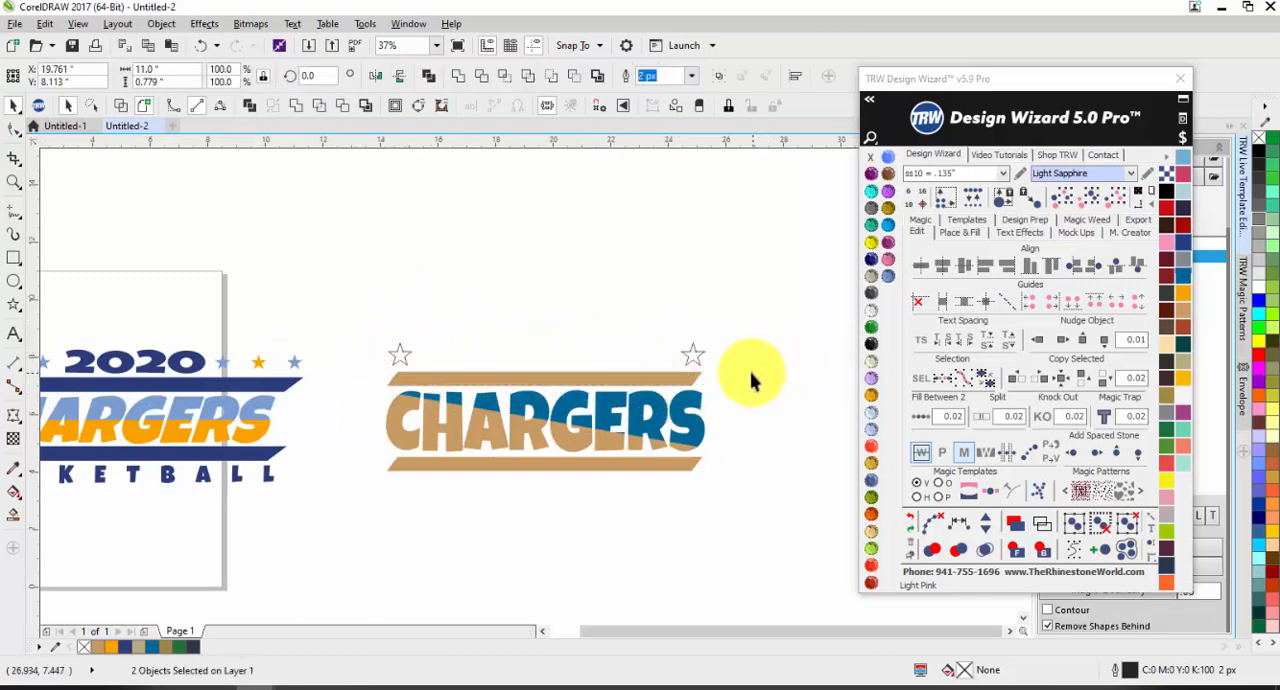
{"action": "left_click", "coordinate": [690, 352]}
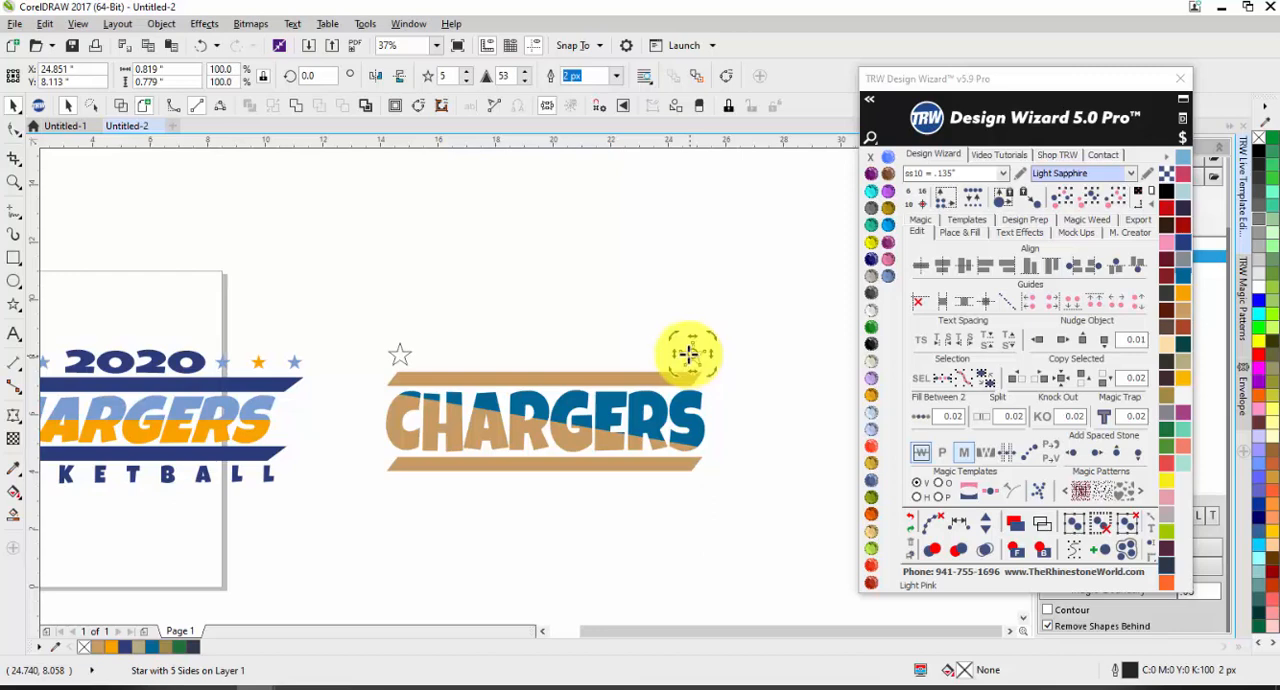
{"action": "left_click", "coordinate": [398, 354], "text": "shift"}
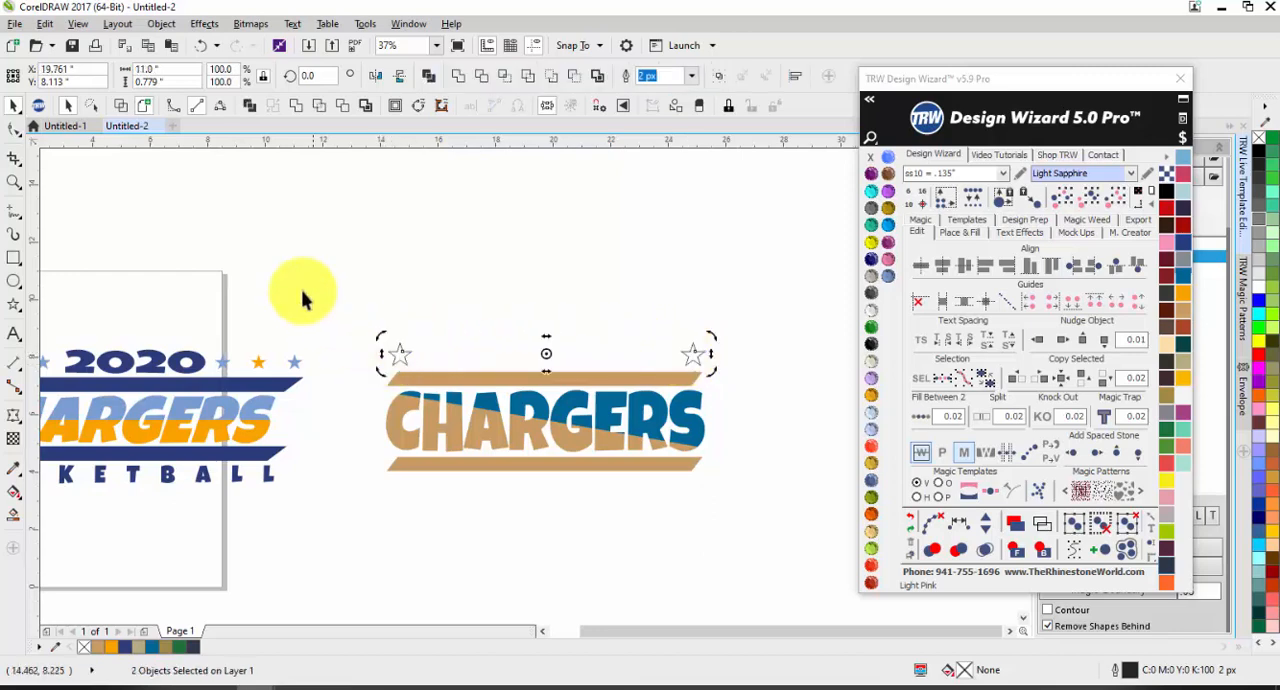
{"action": "left_click", "coordinate": [922, 420]}
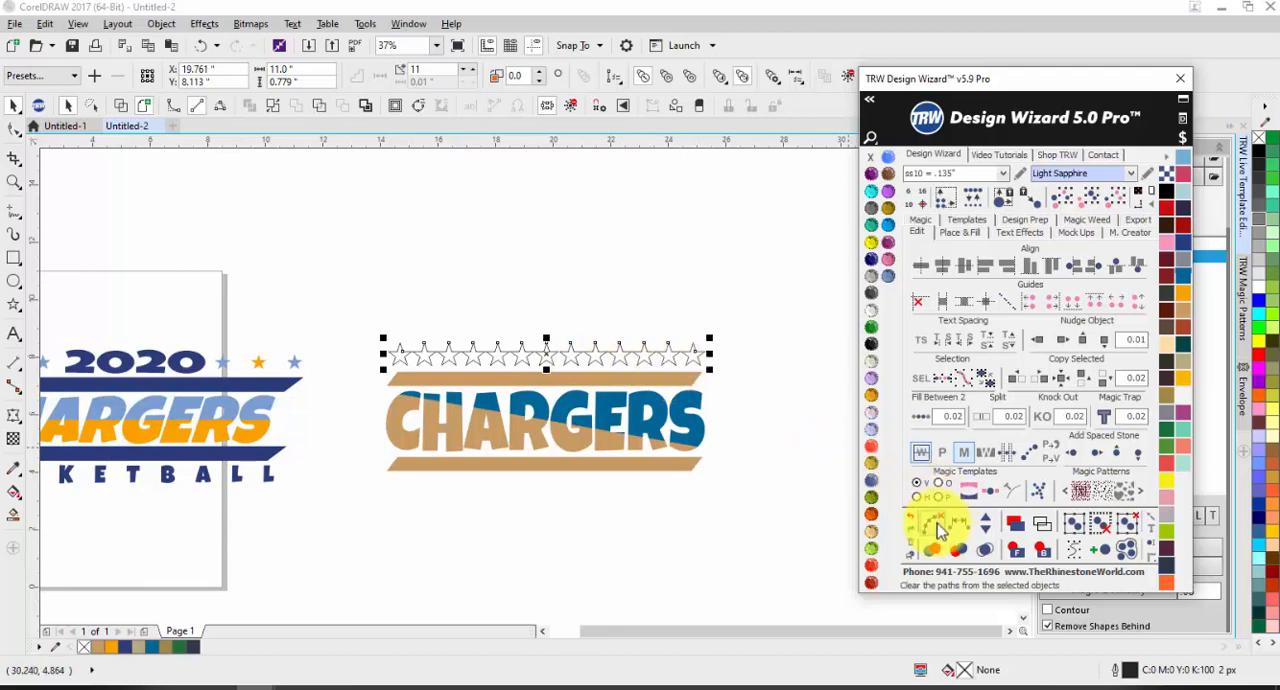
{"action": "left_click", "coordinate": [795, 478]}
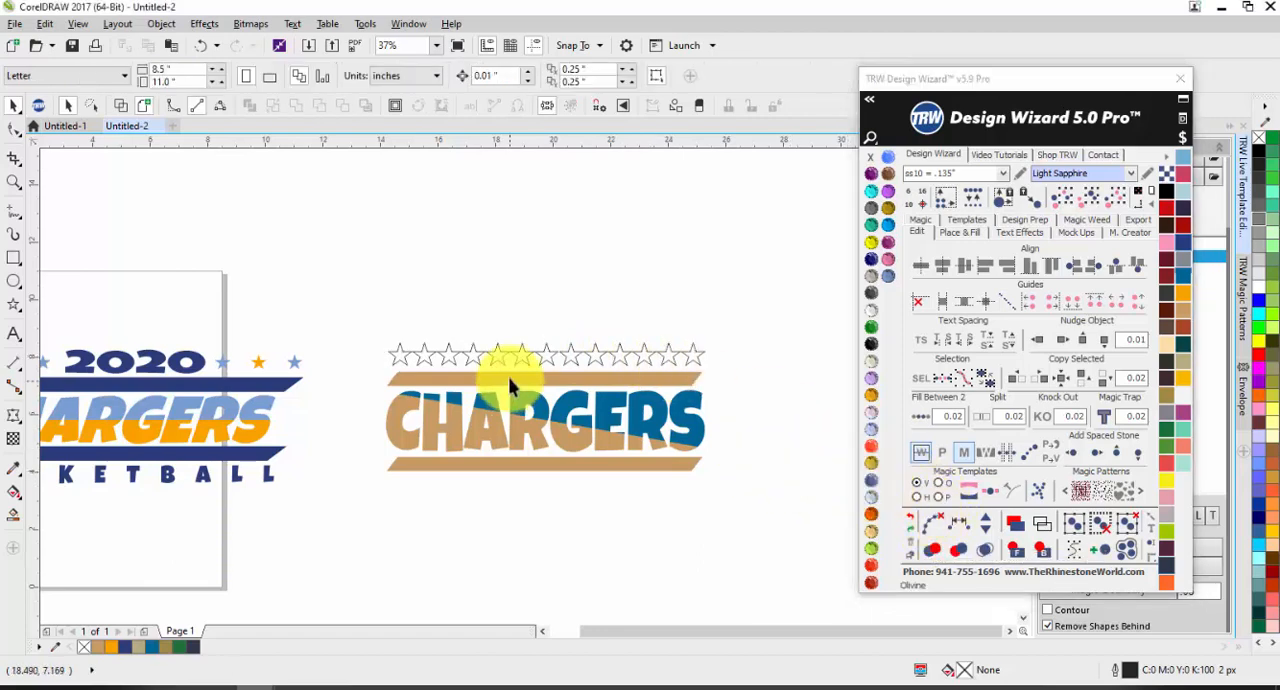
Step: Check how the star row is built by selecting its left end star and the blend group
{"action": "left_click", "coordinate": [393, 357]}
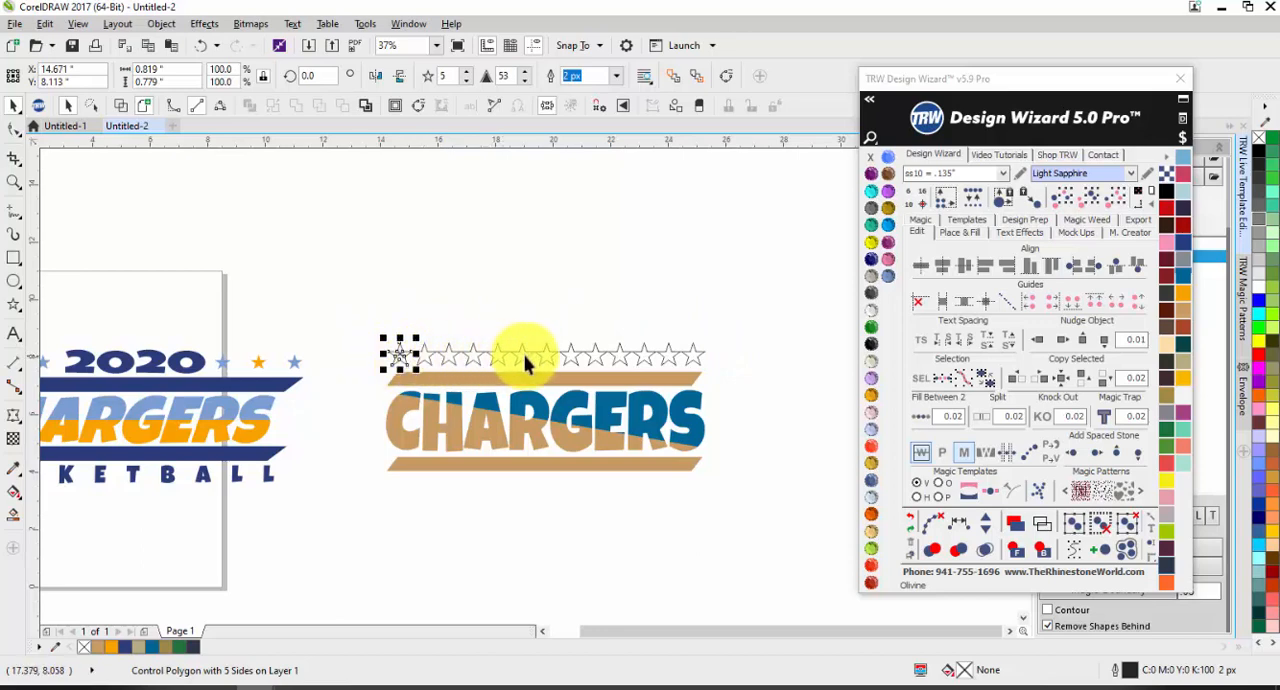
{"action": "left_click", "coordinate": [670, 362]}
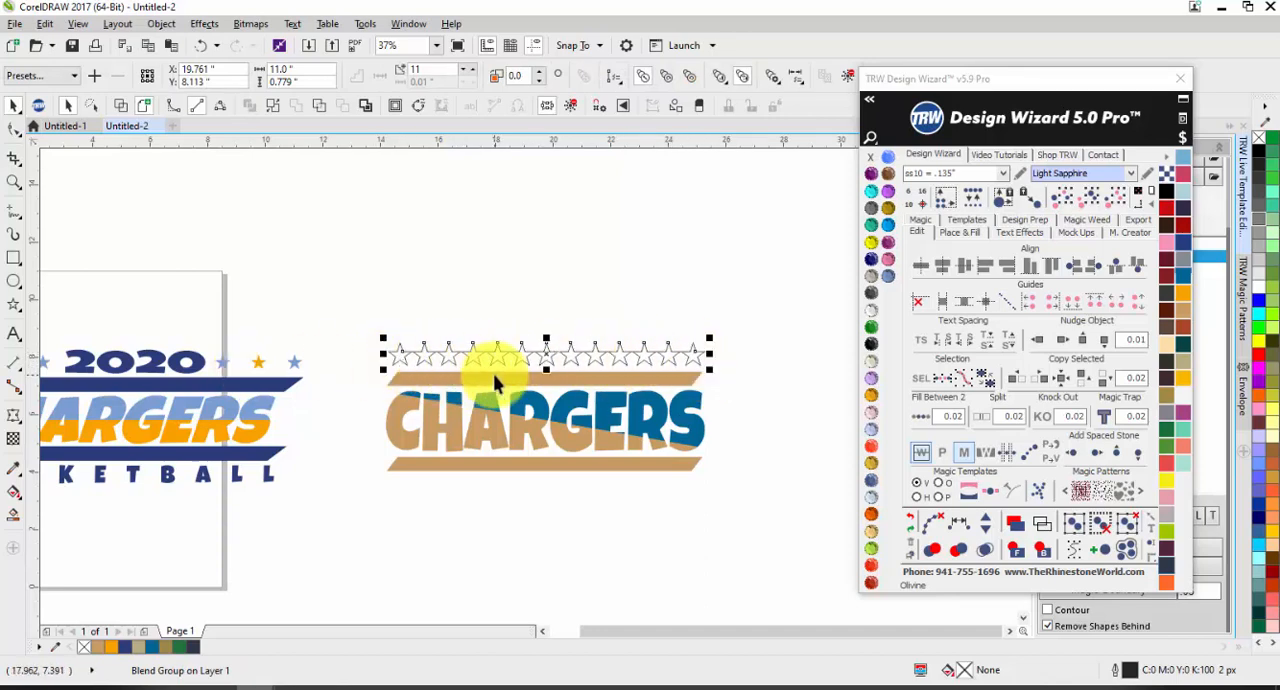
{"action": "left_click", "coordinate": [475, 323]}
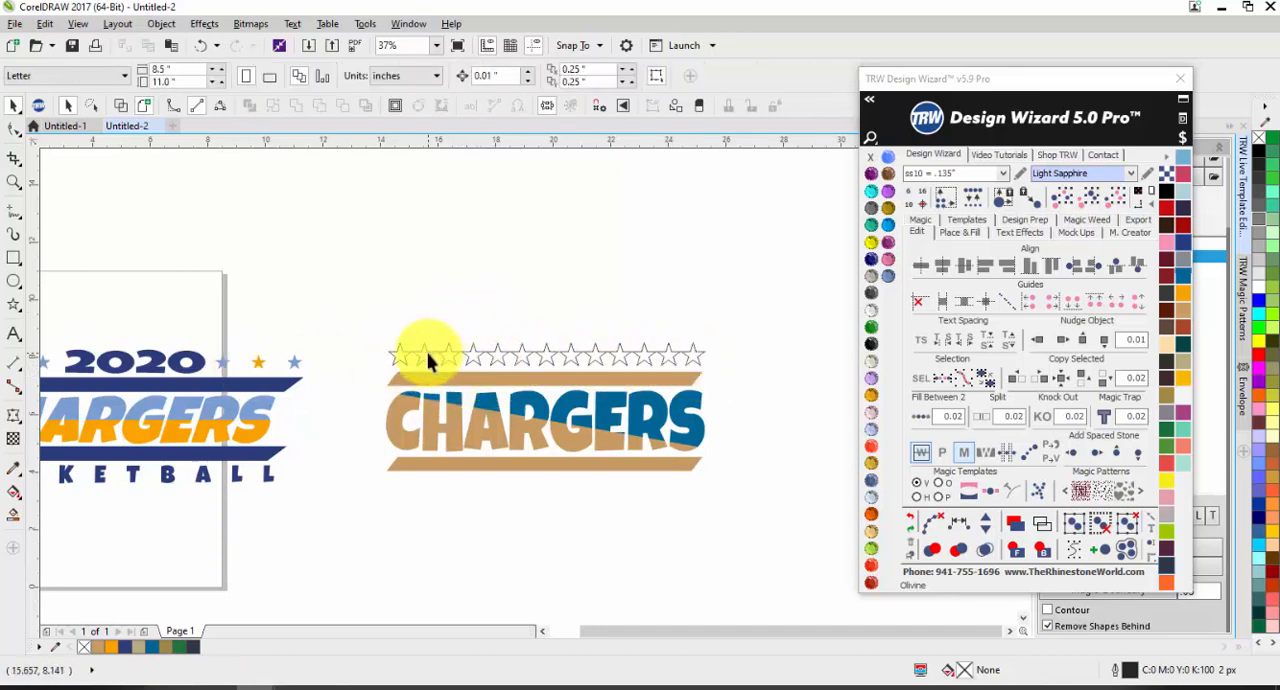
Step: Try moving the row's left end star to new positions to reshape the blended row of stars
{"action": "left_click", "coordinate": [400, 368]}
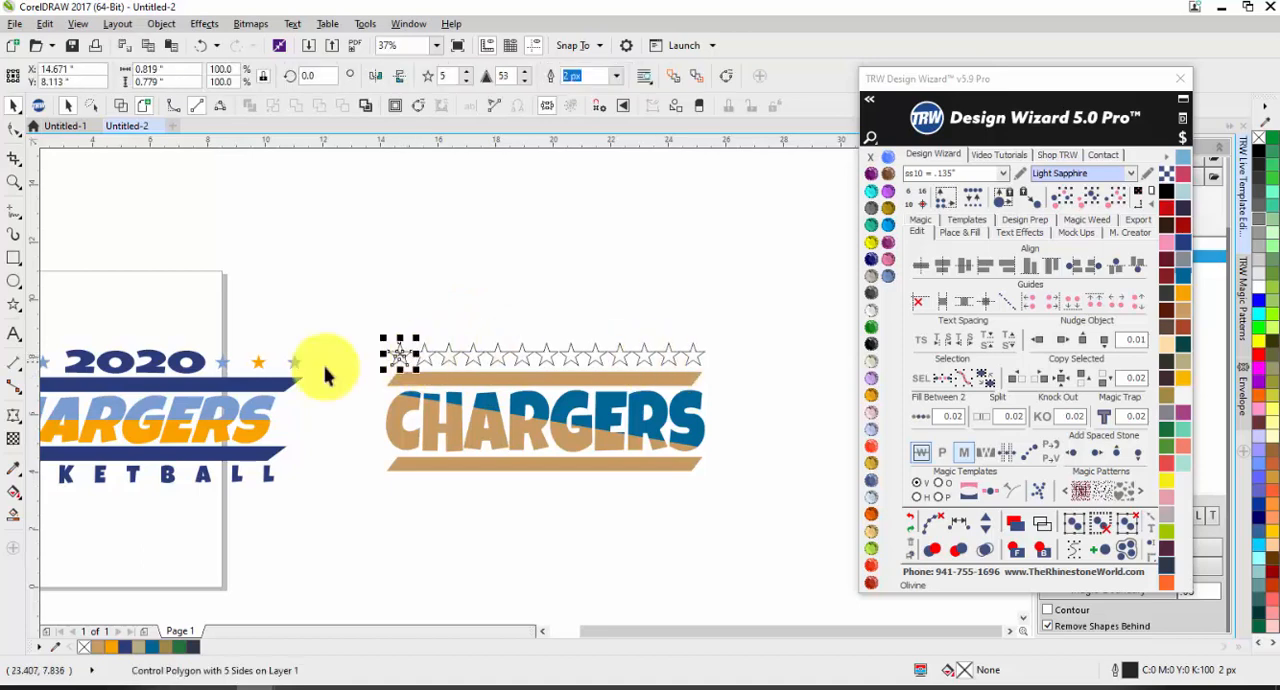
{"action": "left_click_drag", "start_coordinate": [397, 365], "coordinate": [380, 323]}
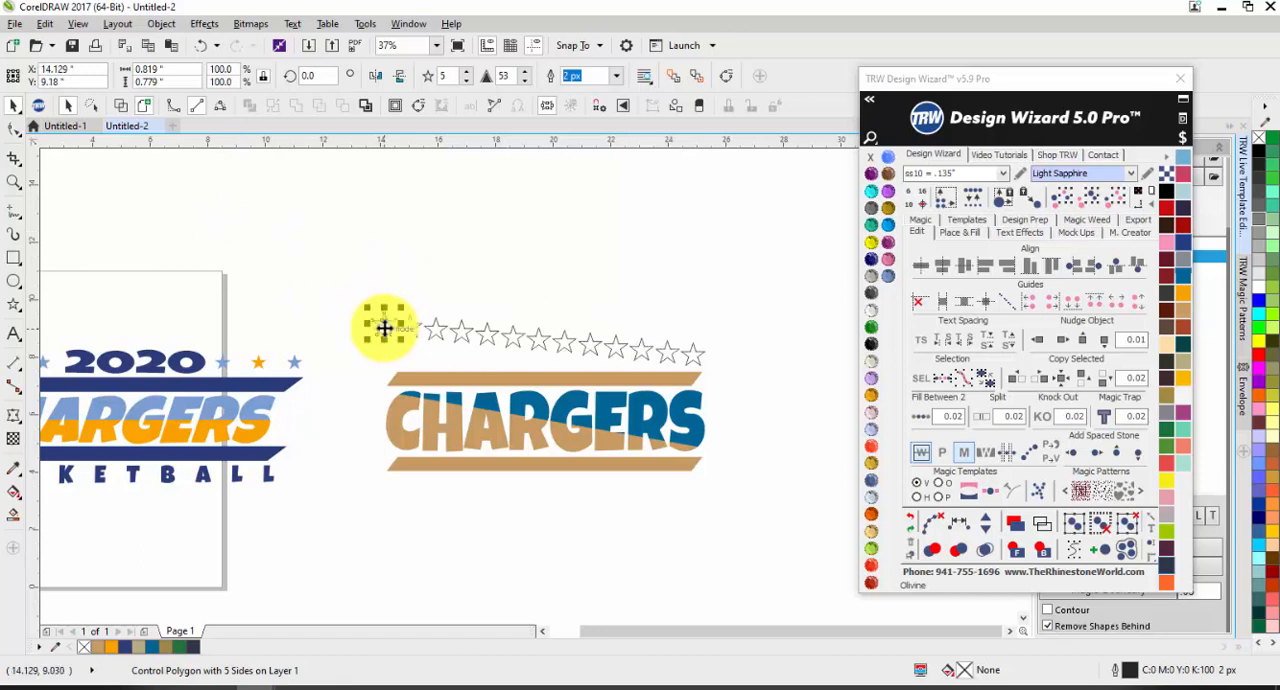
{"action": "left_click_drag", "start_coordinate": [378, 365], "coordinate": [382, 355]}
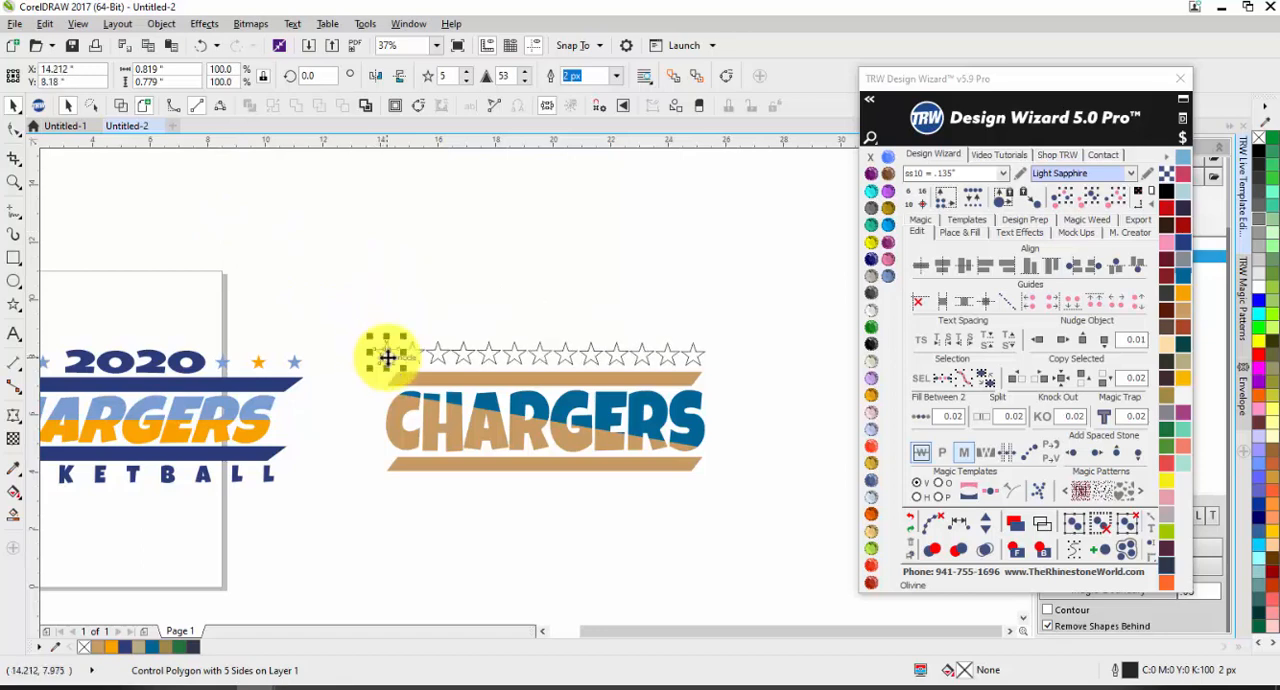
{"action": "left_click", "coordinate": [508, 285]}
Step: Undo the moves of the left end star and clear the selection
{"action": "key", "text": "ctrl+z"}
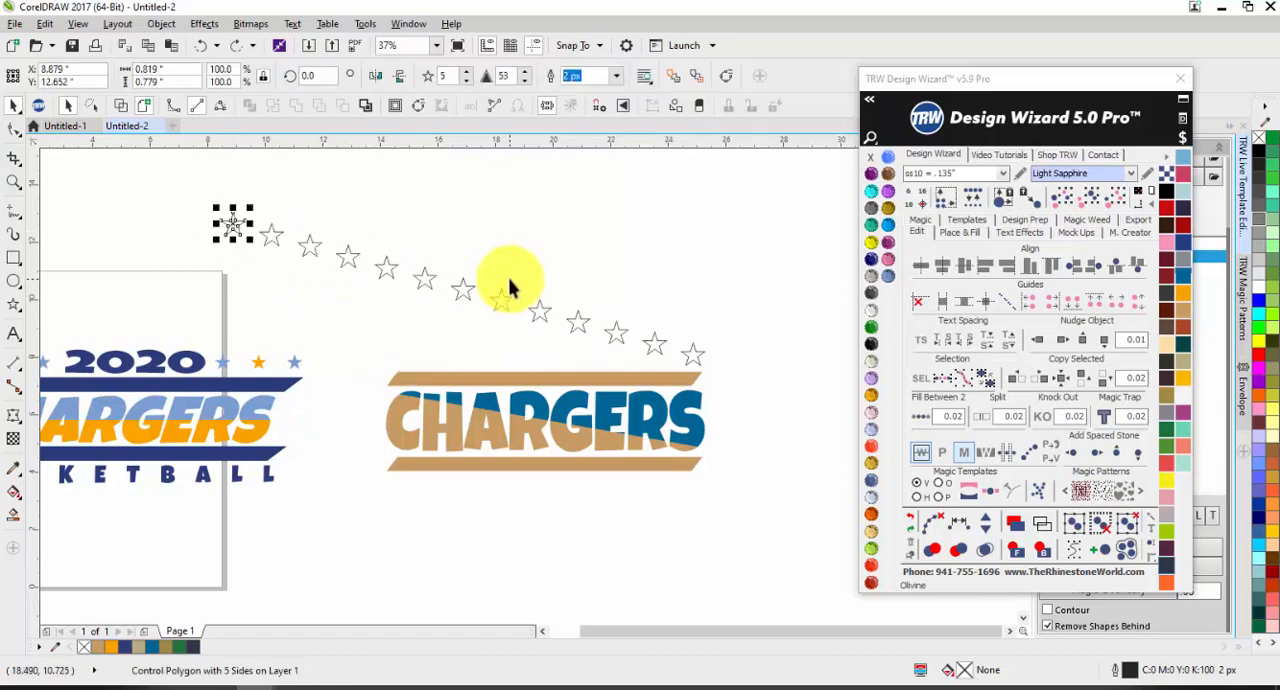
{"action": "key", "text": "ctrl+shift+z"}
{"action": "key", "text": "ctrl+shift+z"}
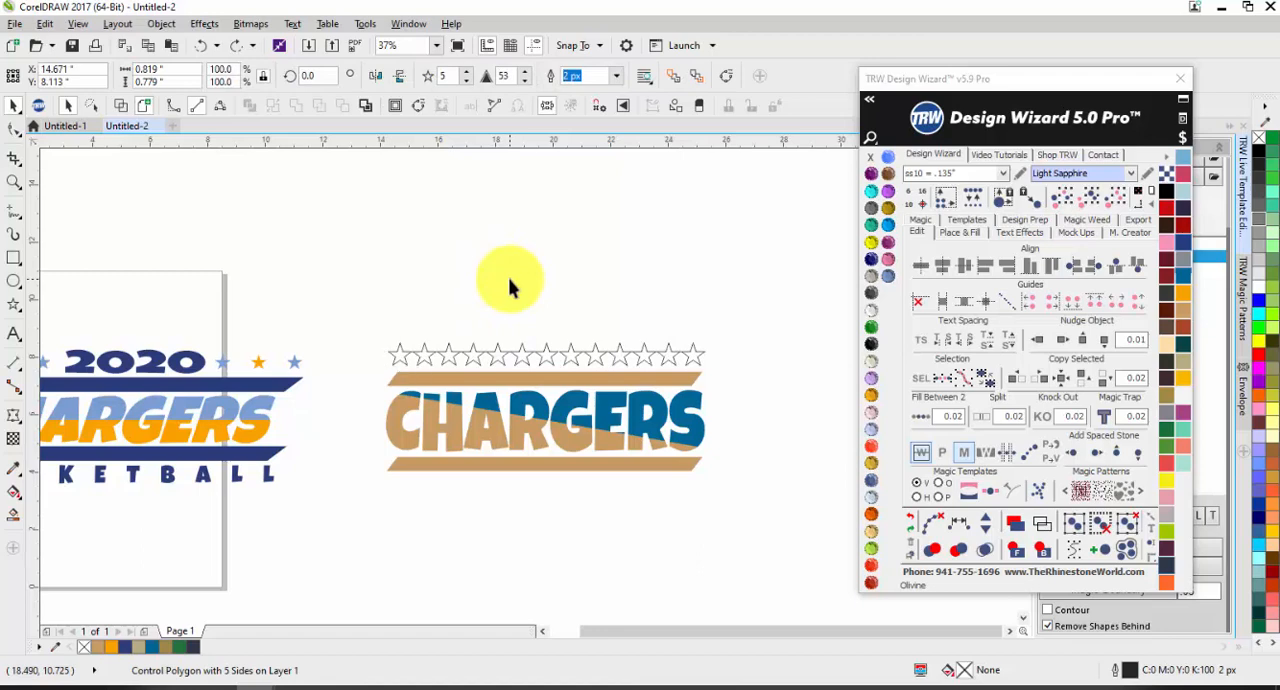
{"action": "left_click", "coordinate": [508, 285]}
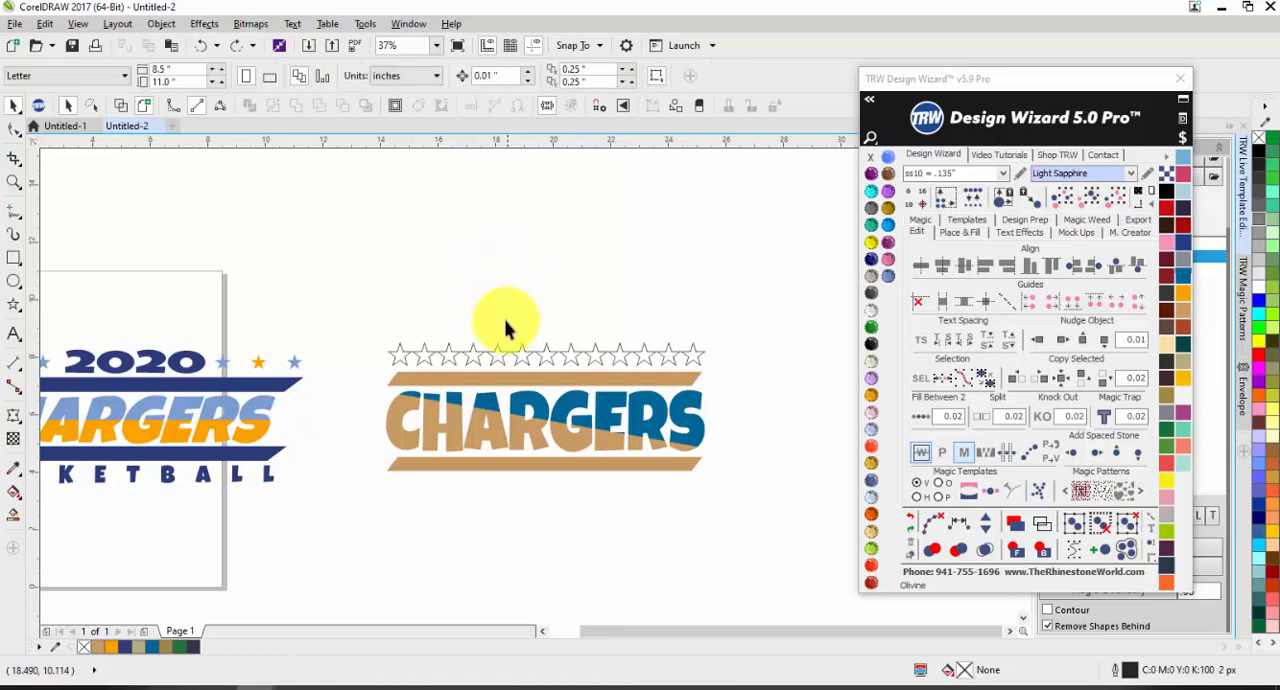
Step: Reduce the blended star row above CHARGERS to three stars between the two end stars
{"action": "left_click", "coordinate": [572, 358]}
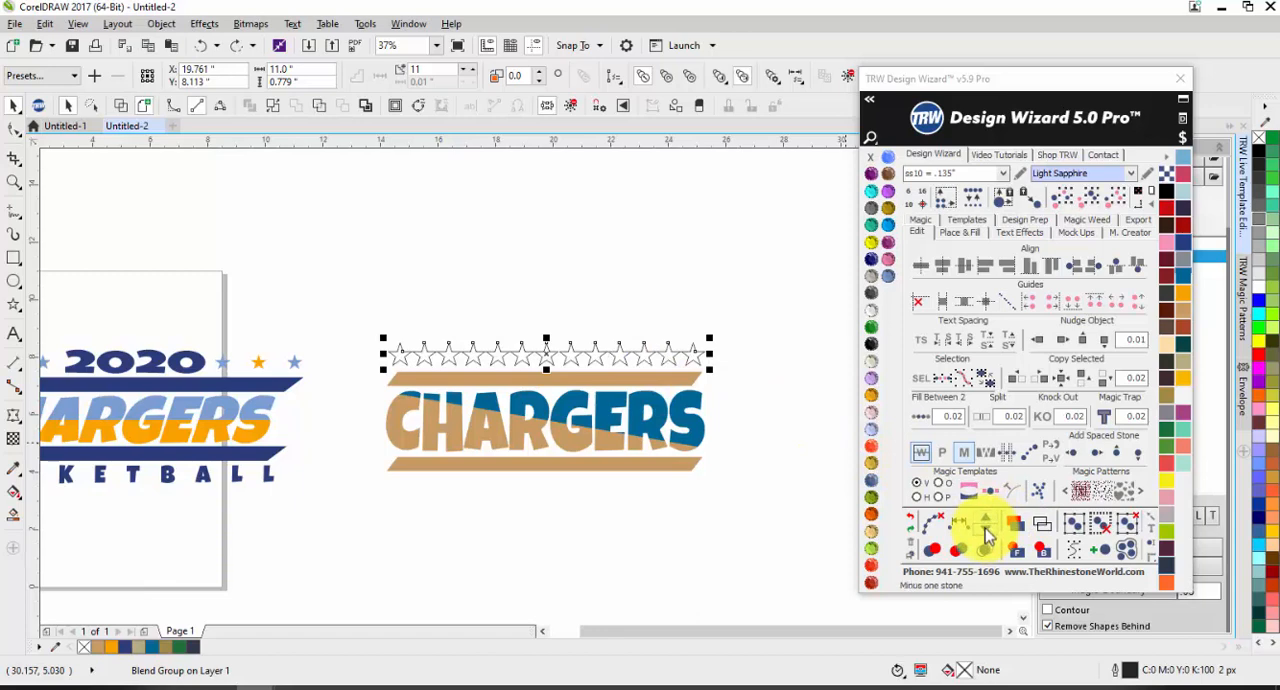
{"action": "left_click", "coordinate": [985, 535]}
{"action": "left_click", "coordinate": [985, 535]}
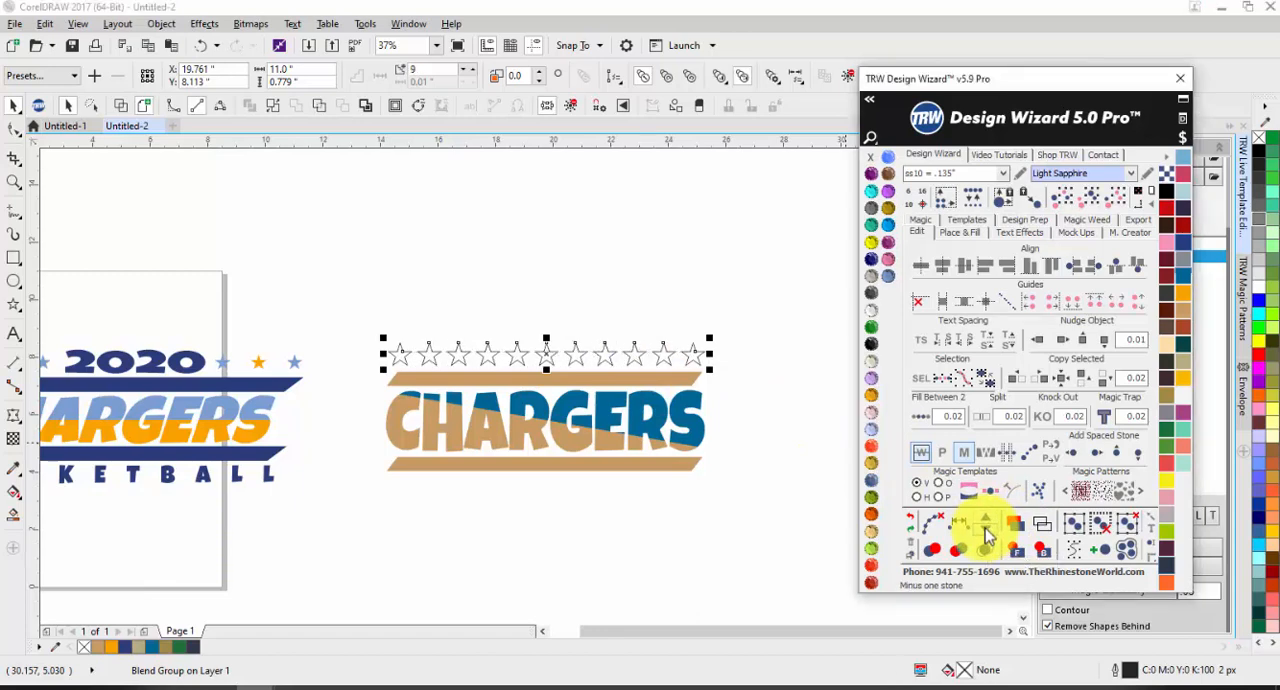
{"action": "left_click", "coordinate": [985, 535]}
{"action": "left_click", "coordinate": [985, 535]}
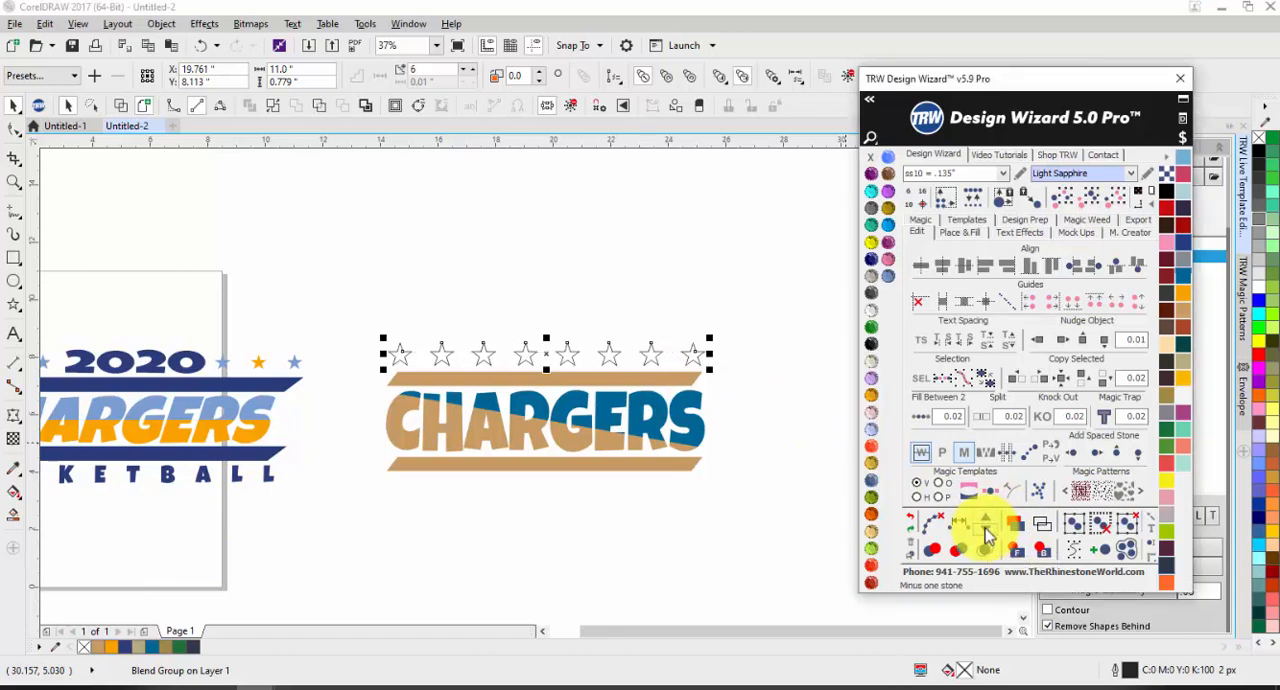
{"action": "left_click", "coordinate": [985, 535]}
{"action": "left_click", "coordinate": [372, 360]}
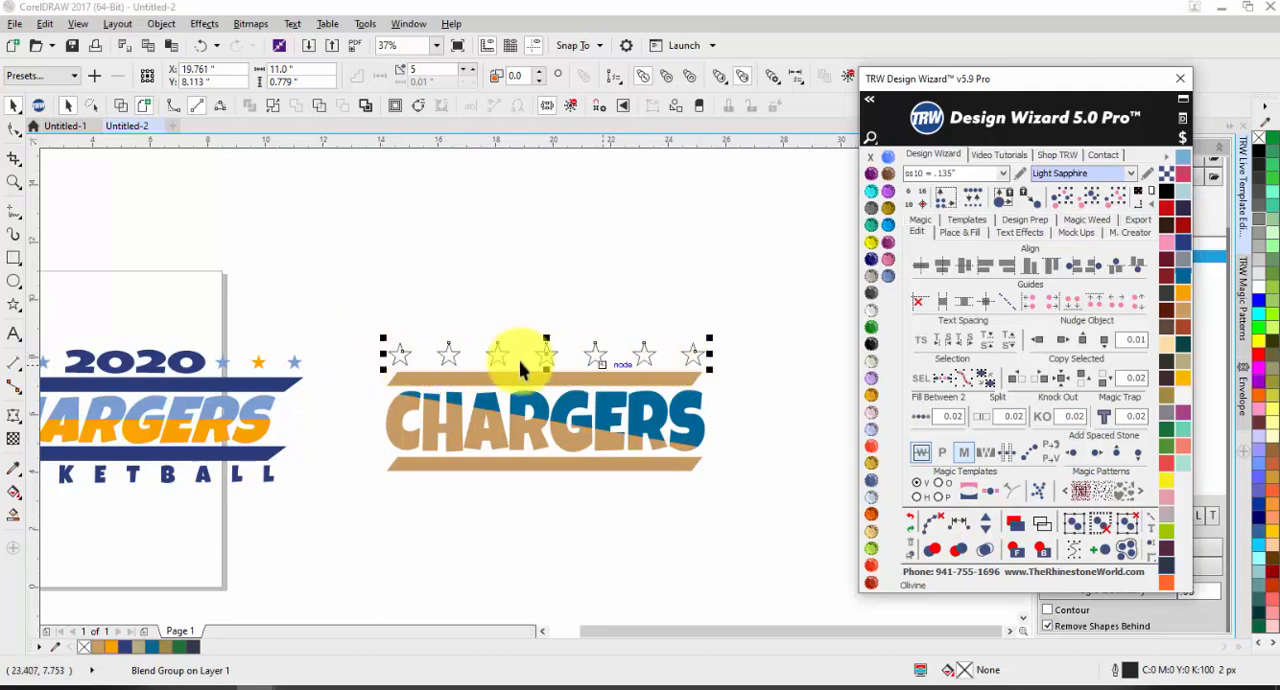
{"action": "left_click", "coordinate": [987, 526]}
{"action": "left_click", "coordinate": [987, 526]}
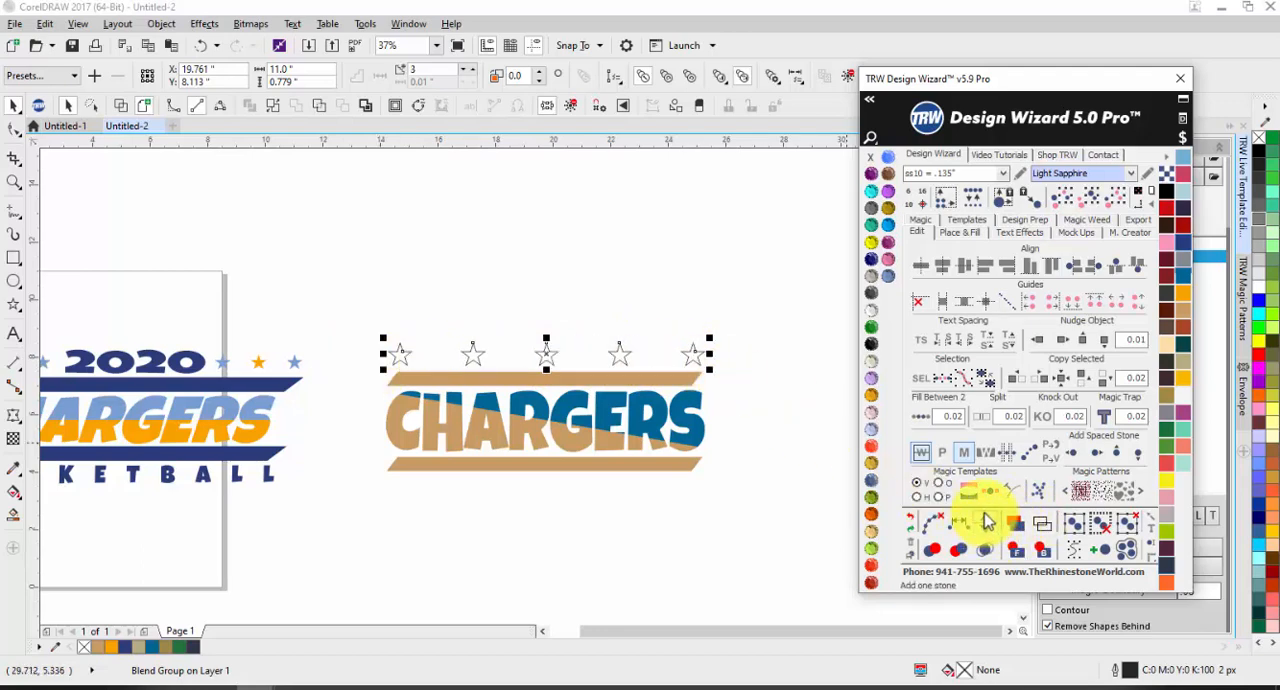
Step: Increase the blended star row above CHARGERS to eight stars between the two end stars
{"action": "left_click", "coordinate": [987, 522]}
{"action": "left_click", "coordinate": [987, 522]}
{"action": "left_click", "coordinate": [987, 522]}
{"action": "left_click", "coordinate": [987, 522]}
{"action": "left_click", "coordinate": [987, 522]}
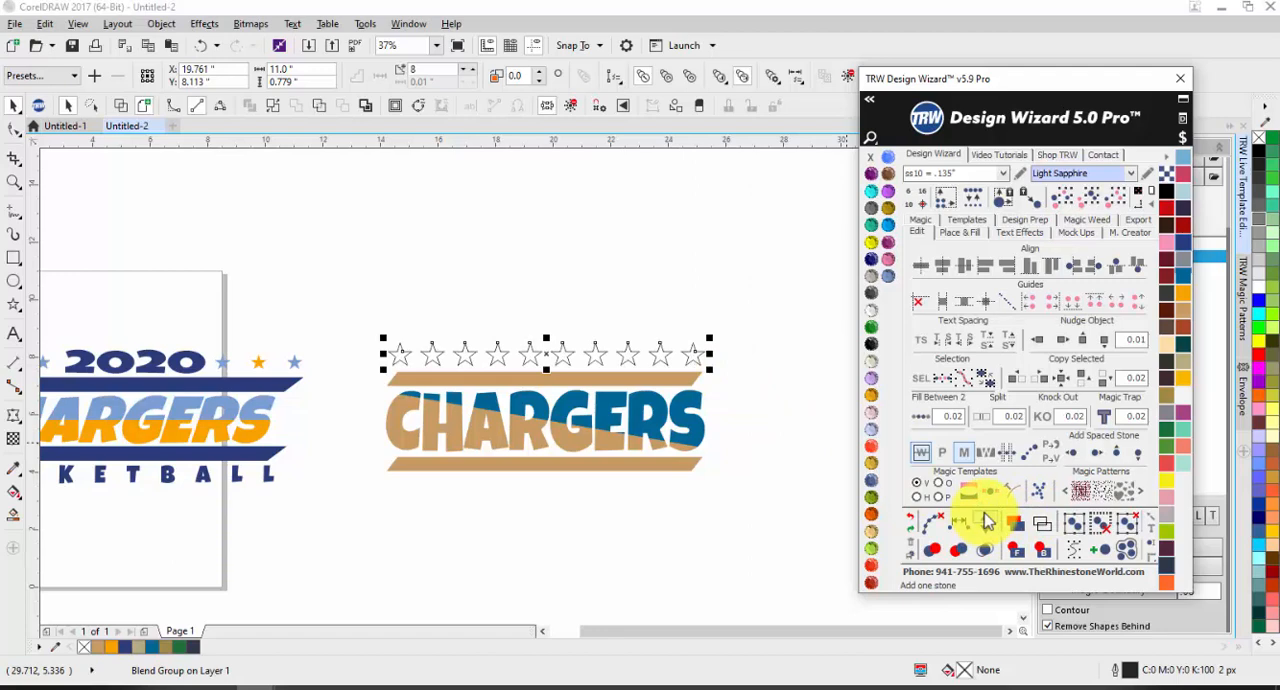
{"action": "left_click", "coordinate": [730, 518]}
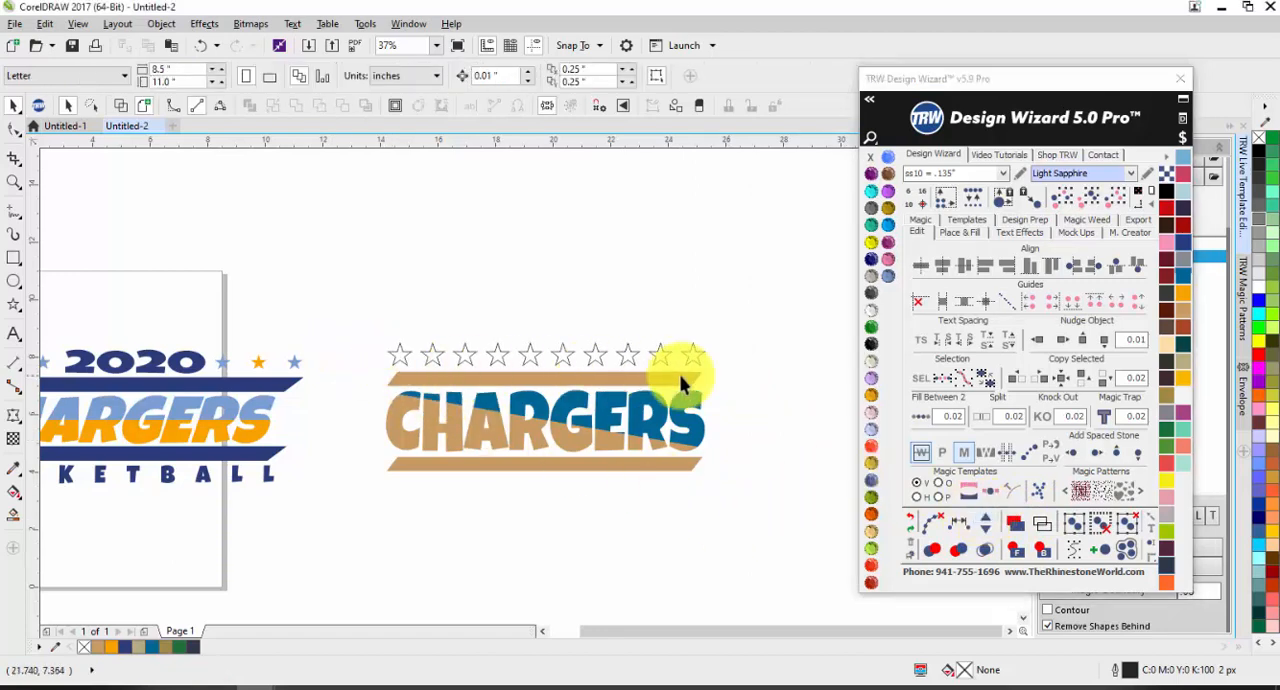
Step: Separate the blended star row above CHARGERS into individually selectable stars
{"action": "left_click", "coordinate": [534, 354]}
{"action": "left_click_drag", "start_coordinate": [338, 300], "coordinate": [759, 382]}
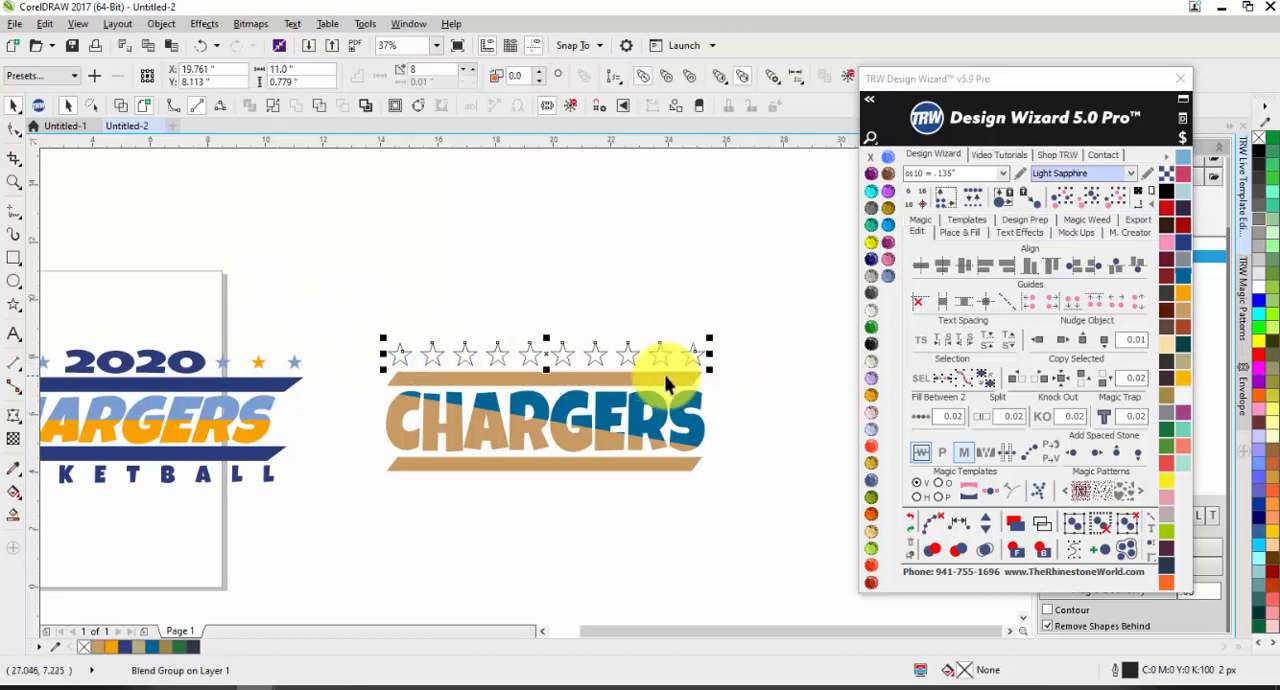
{"action": "left_click", "coordinate": [938, 527]}
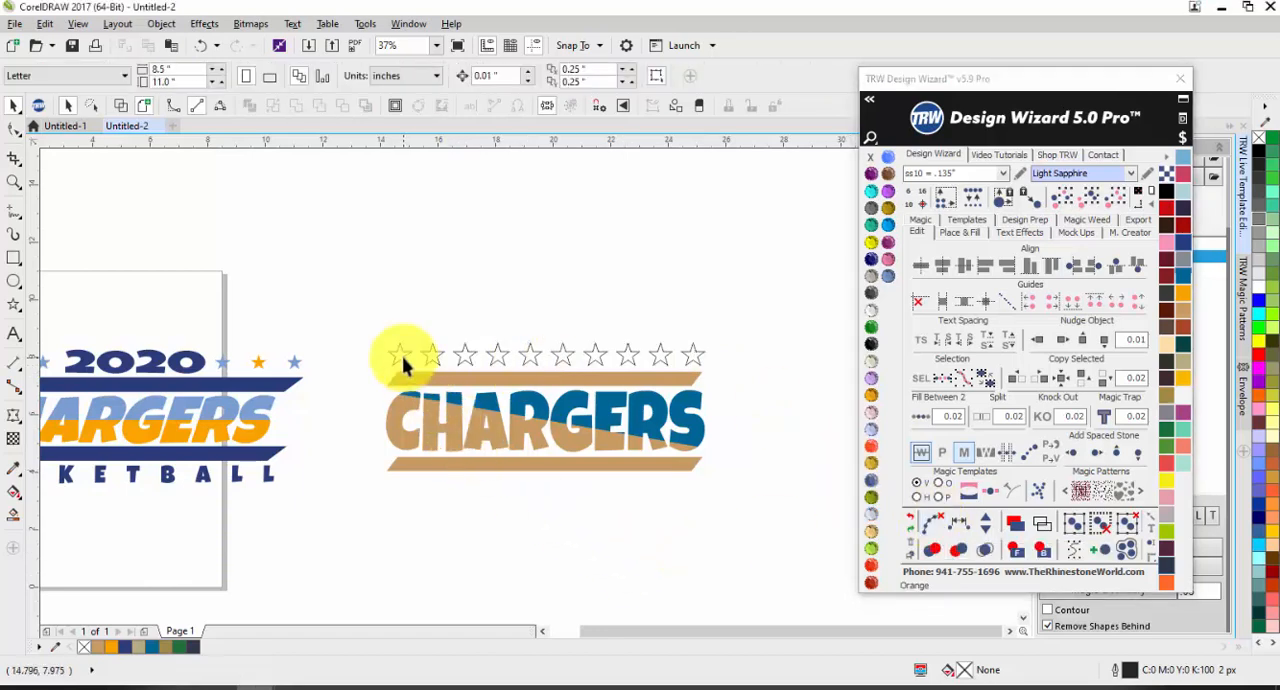
{"action": "left_click", "coordinate": [403, 356]}
{"action": "left_click", "coordinate": [462, 356]}
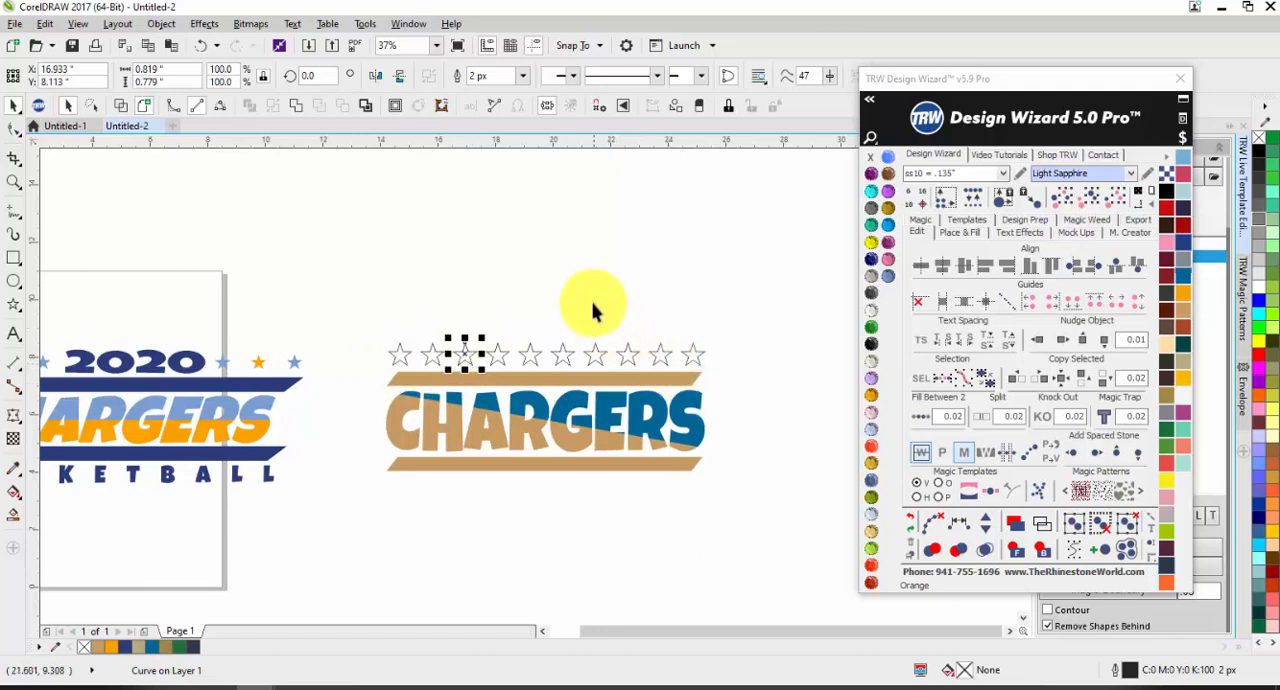
{"action": "left_click", "coordinate": [430, 352]}
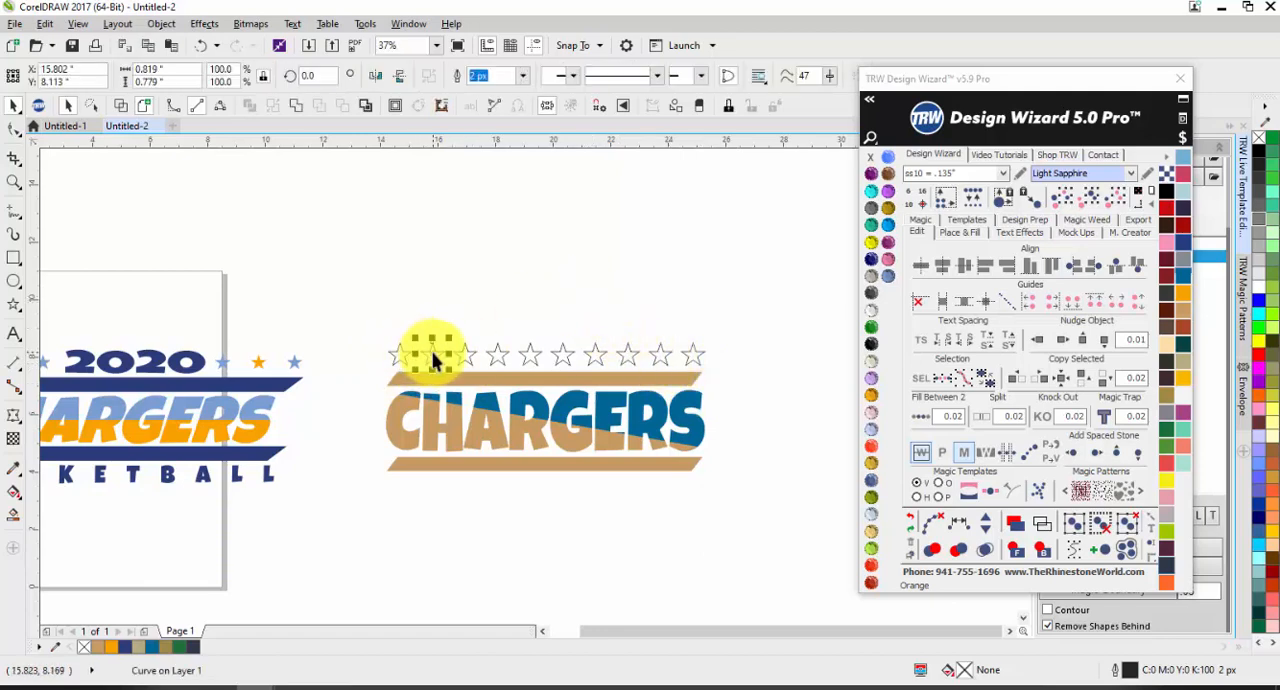
Step: Delete the four middle stars of the row, keeping three stars at each end
{"action": "left_click", "coordinate": [488, 334]}
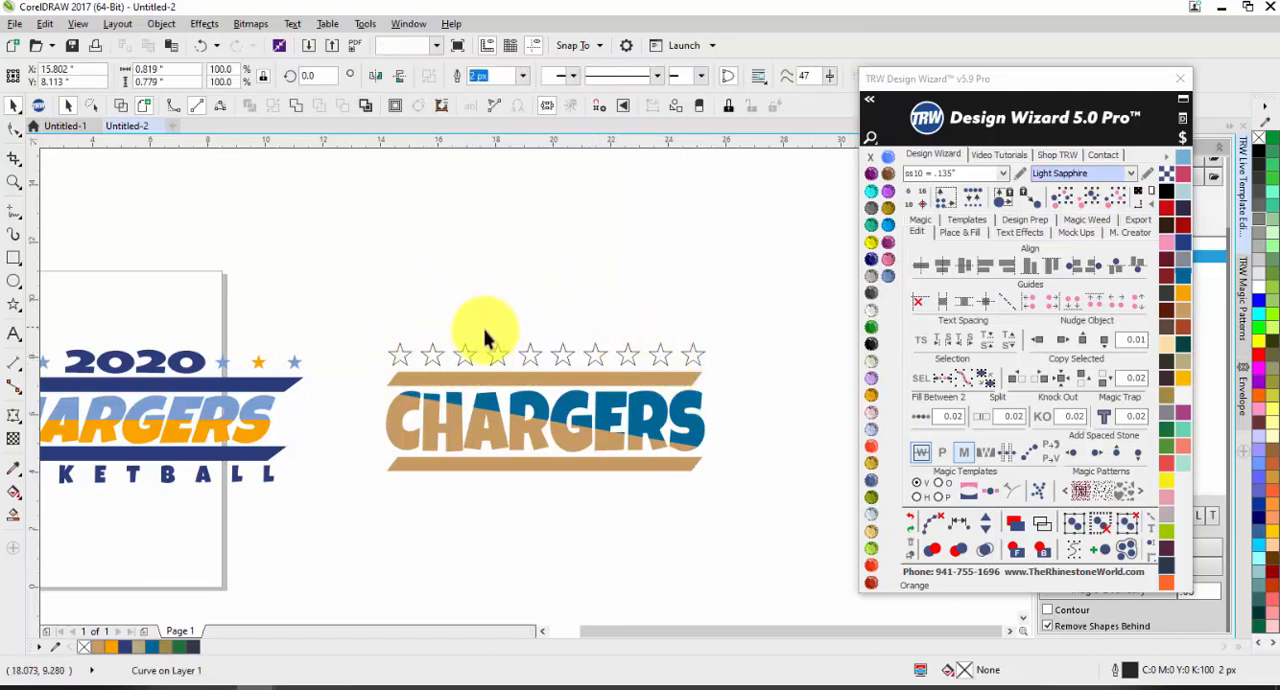
{"action": "left_click_drag", "start_coordinate": [477, 328], "coordinate": [613, 368]}
{"action": "key", "text": "Delete"}
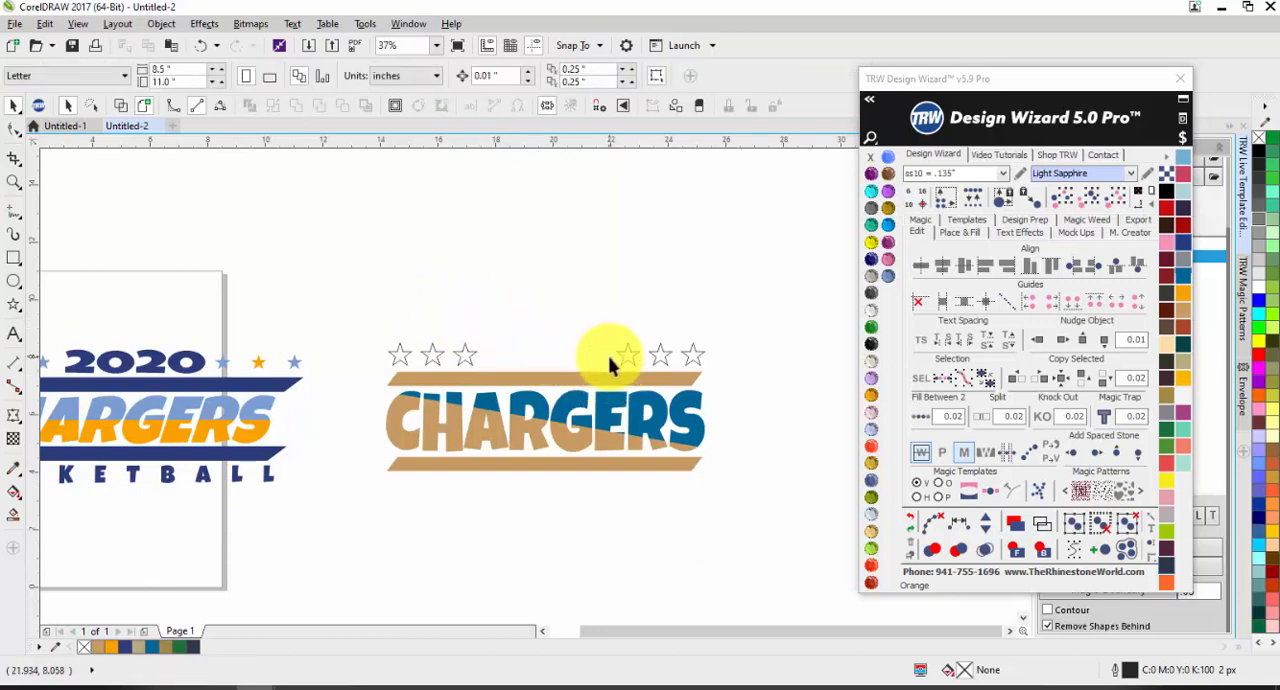
Step: Fill the first and third star of each trio and the blue part of CHARGERS with dark navy (#2E3445)
{"action": "left_click", "coordinate": [672, 355]}
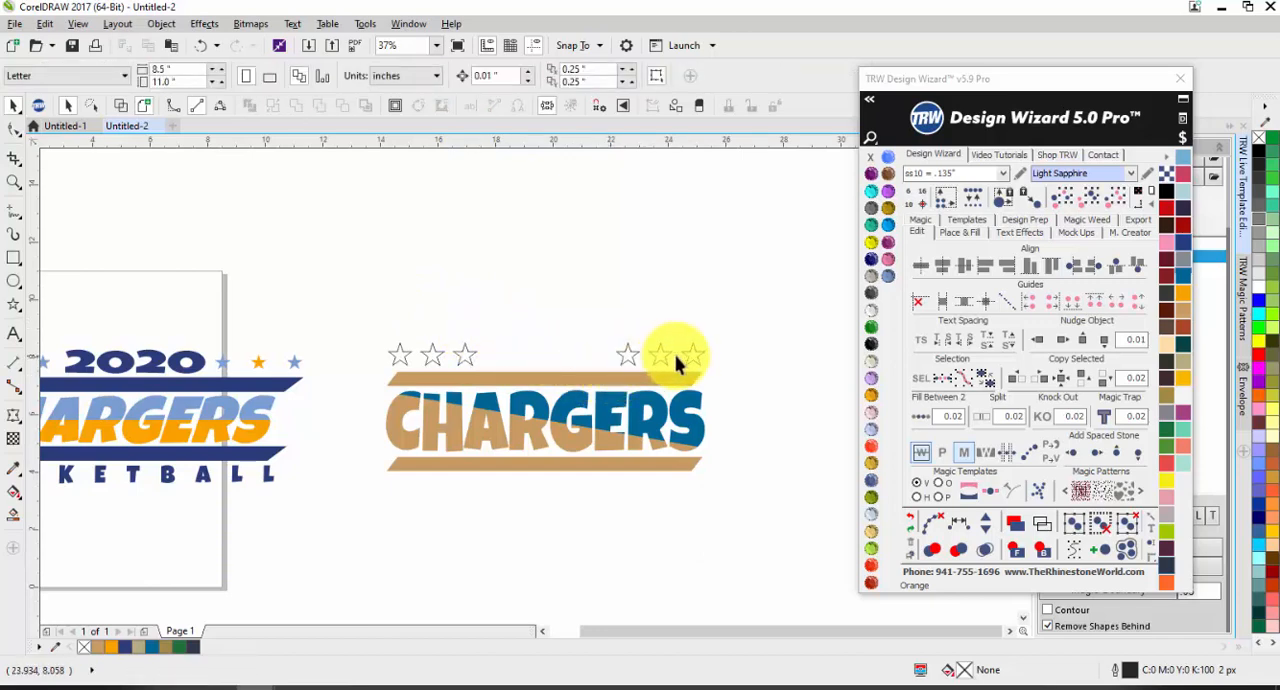
{"action": "left_click", "coordinate": [621, 355], "text": "shift"}
{"action": "left_click", "coordinate": [461, 356], "text": "shift"}
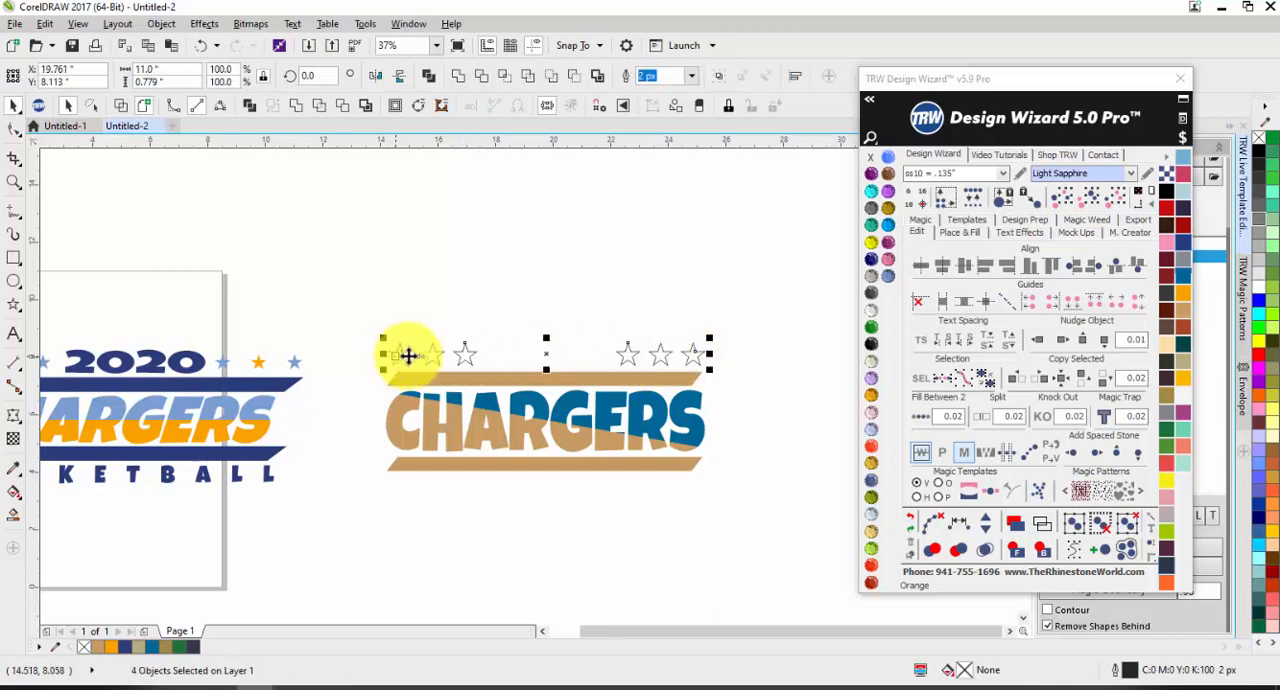
{"action": "left_click", "coordinate": [1126, 549]}
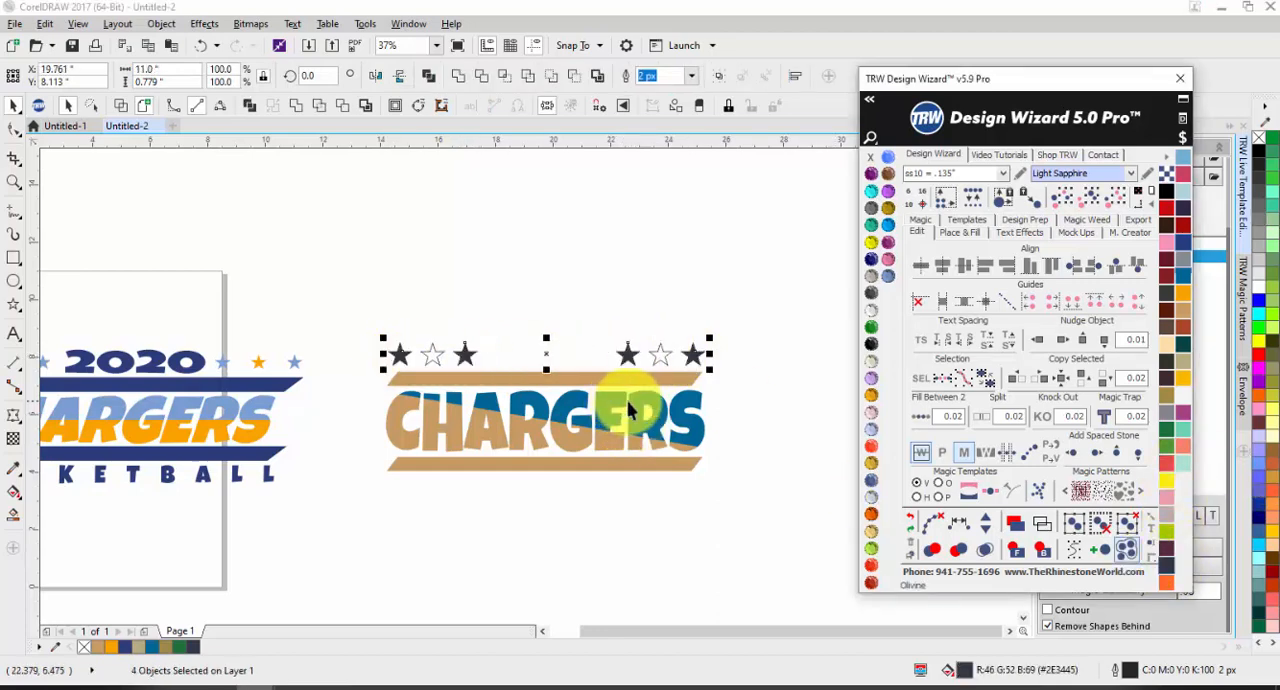
{"action": "left_click", "coordinate": [606, 549]}
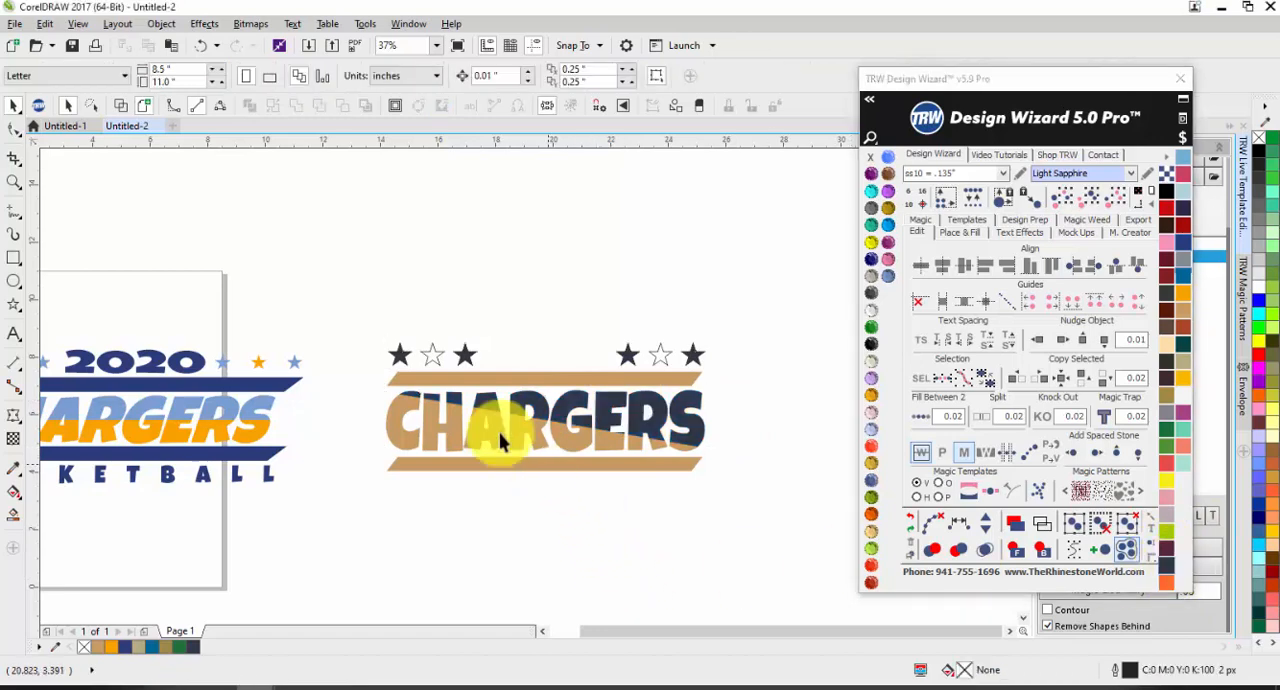
Step: Fill the middle star of each trio above CHARGERS with gold
{"action": "left_click", "coordinate": [433, 355]}
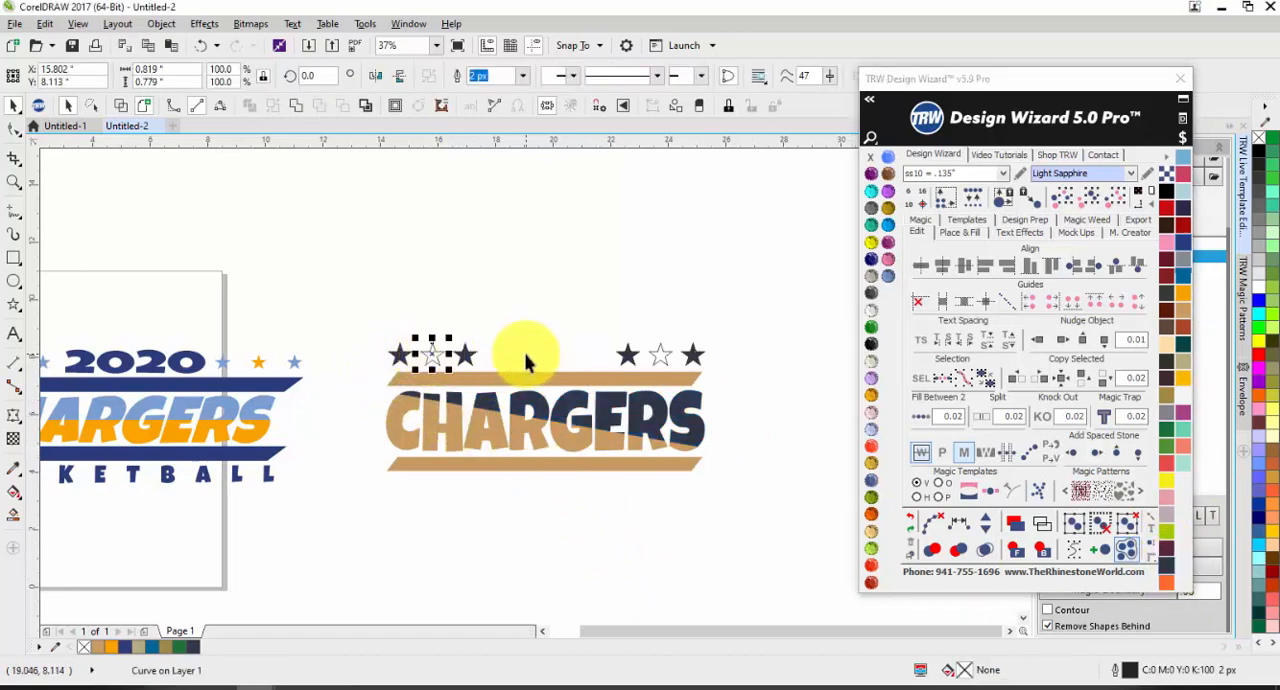
{"action": "left_click", "coordinate": [659, 355], "text": "shift"}
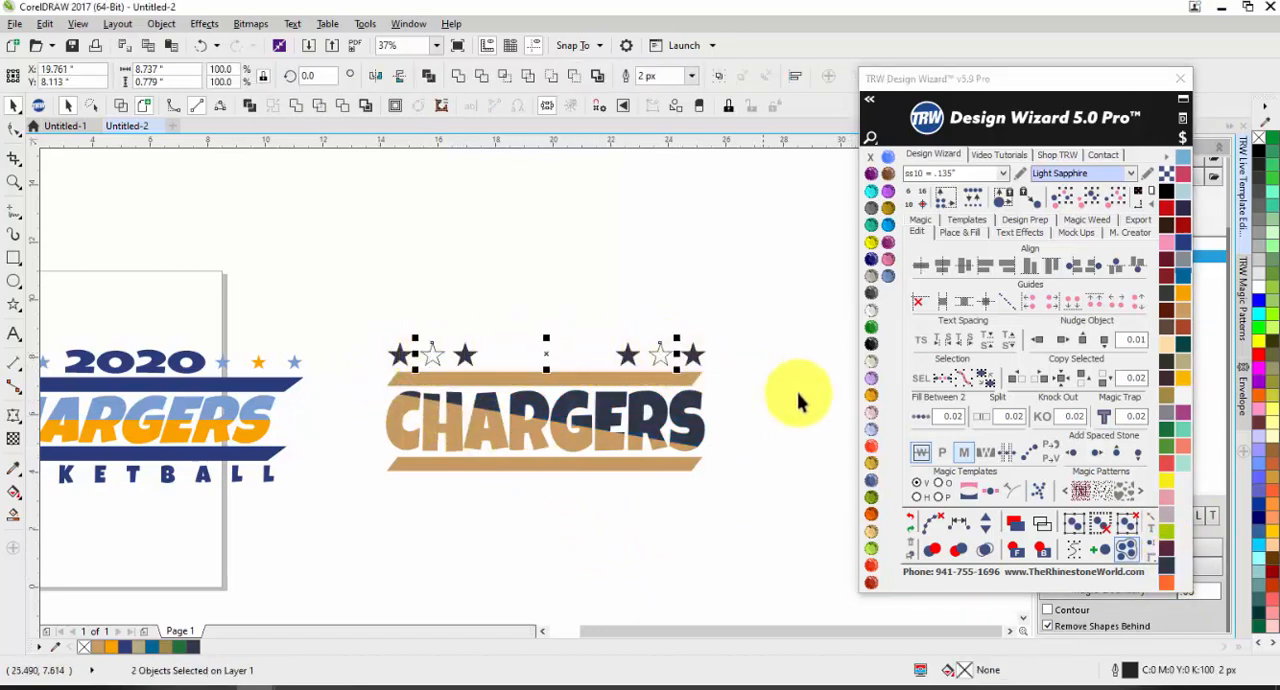
{"action": "left_click", "coordinate": [871, 394]}
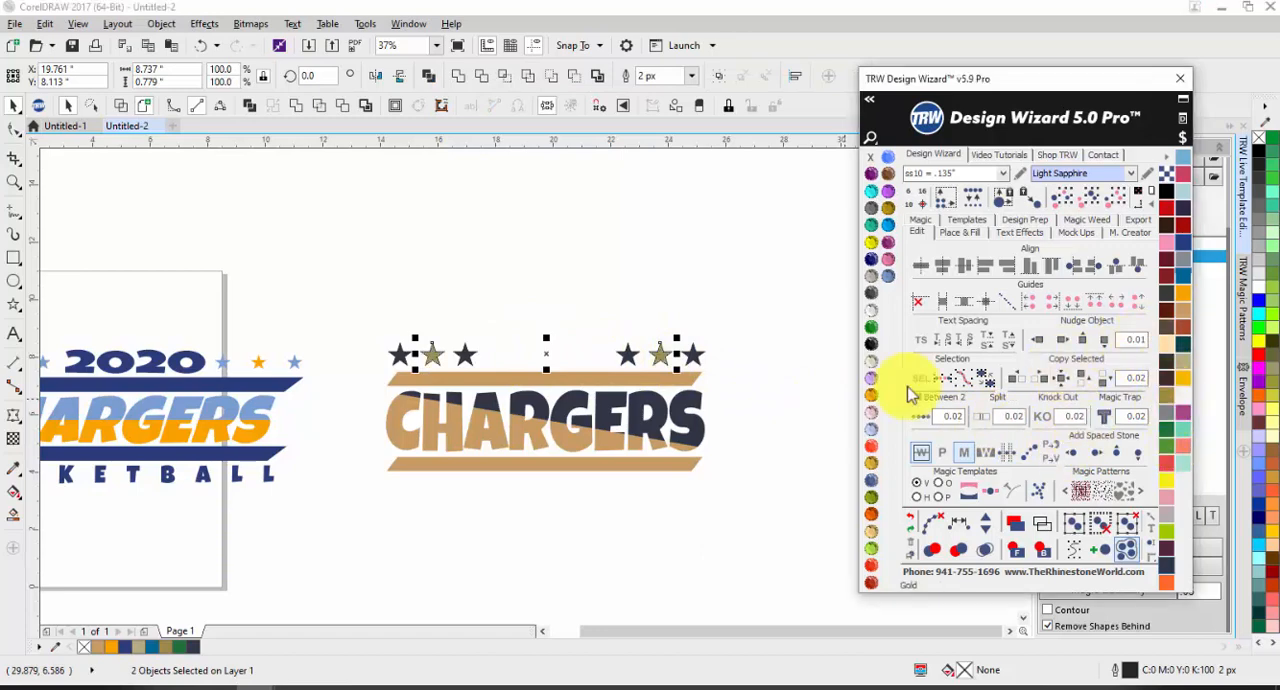
Step: Recolour both tan bars and the tan part of CHARGERS to gold (#A28A44)
{"action": "left_click", "coordinate": [494, 376]}
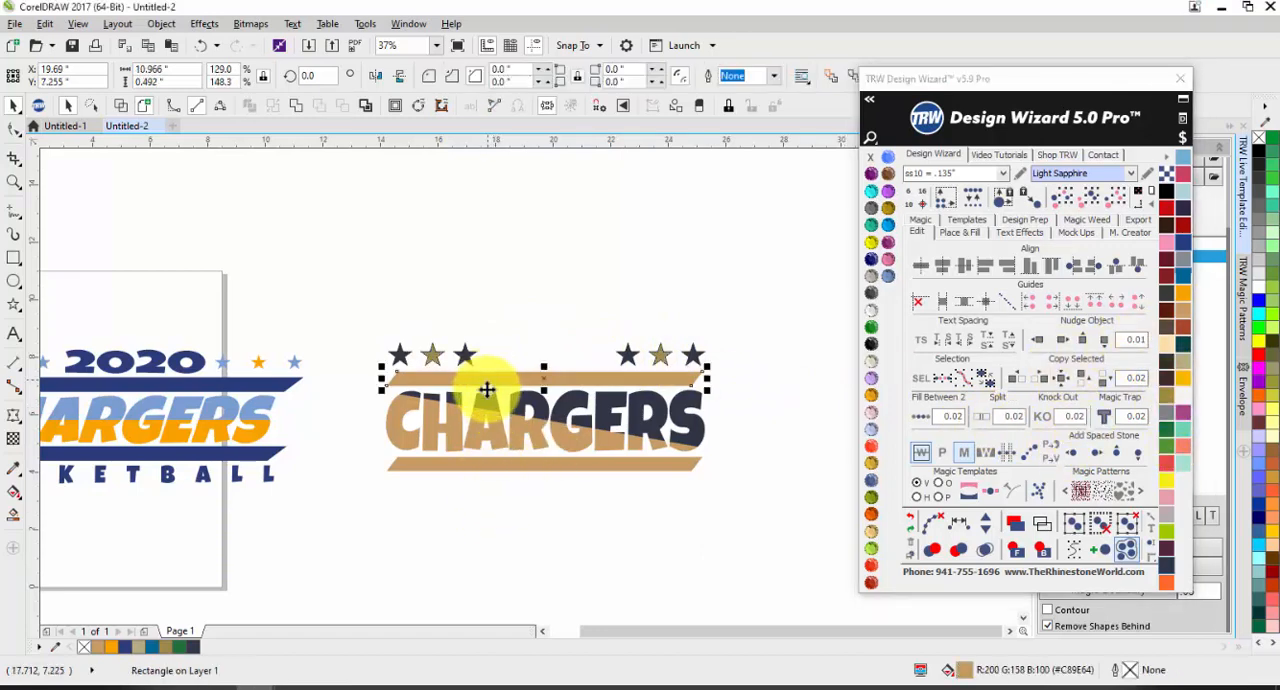
{"action": "left_click", "coordinate": [477, 438], "text": "shift"}
{"action": "left_click", "coordinate": [472, 465], "text": "shift"}
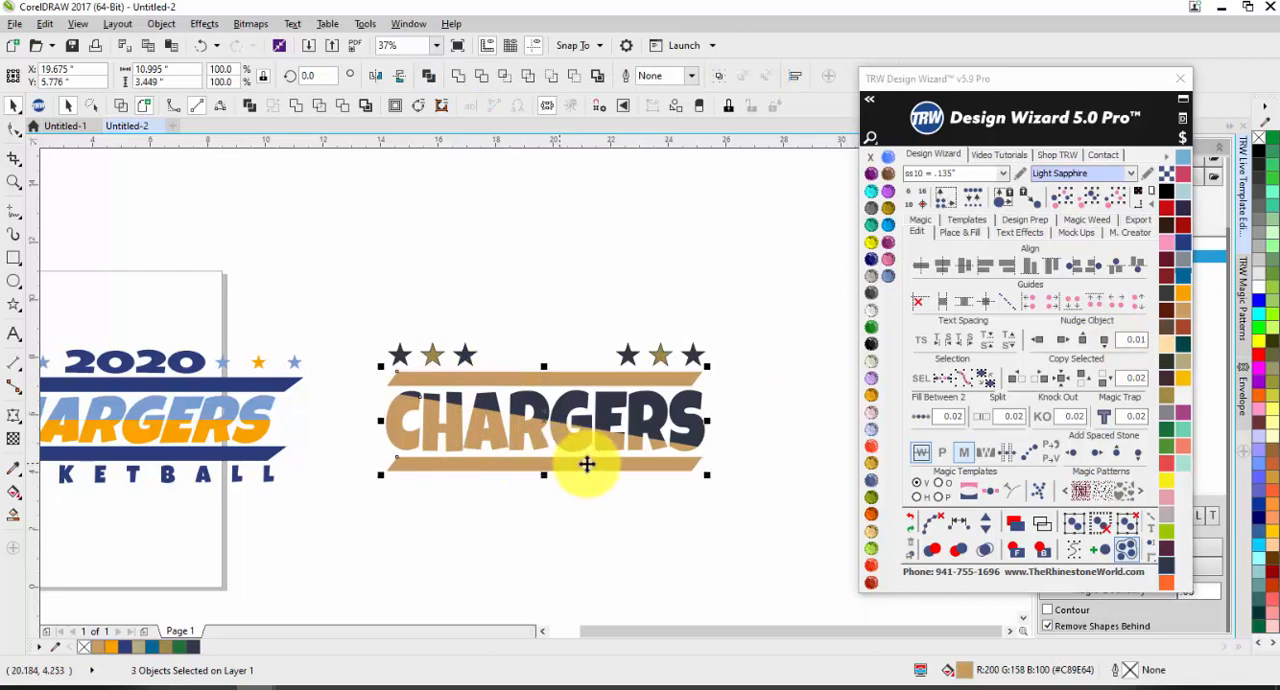
{"action": "left_click", "coordinate": [1166, 385]}
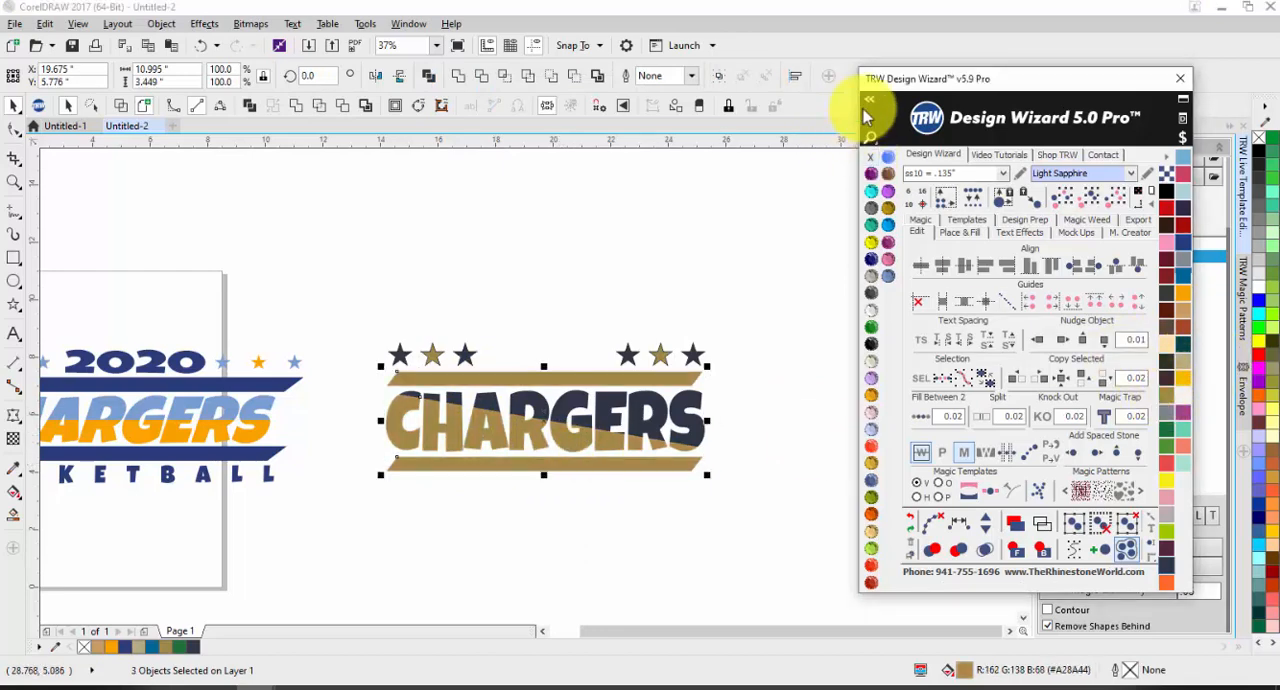
Step: Remove the outlines from the navy and gold CHARGERS design, including its stars
{"action": "left_click", "coordinate": [671, 214]}
{"action": "left_click_drag", "start_coordinate": [277, 272], "coordinate": [793, 495]}
{"action": "right_click", "coordinate": [870, 157]}
{"action": "left_click", "coordinate": [721, 247]}
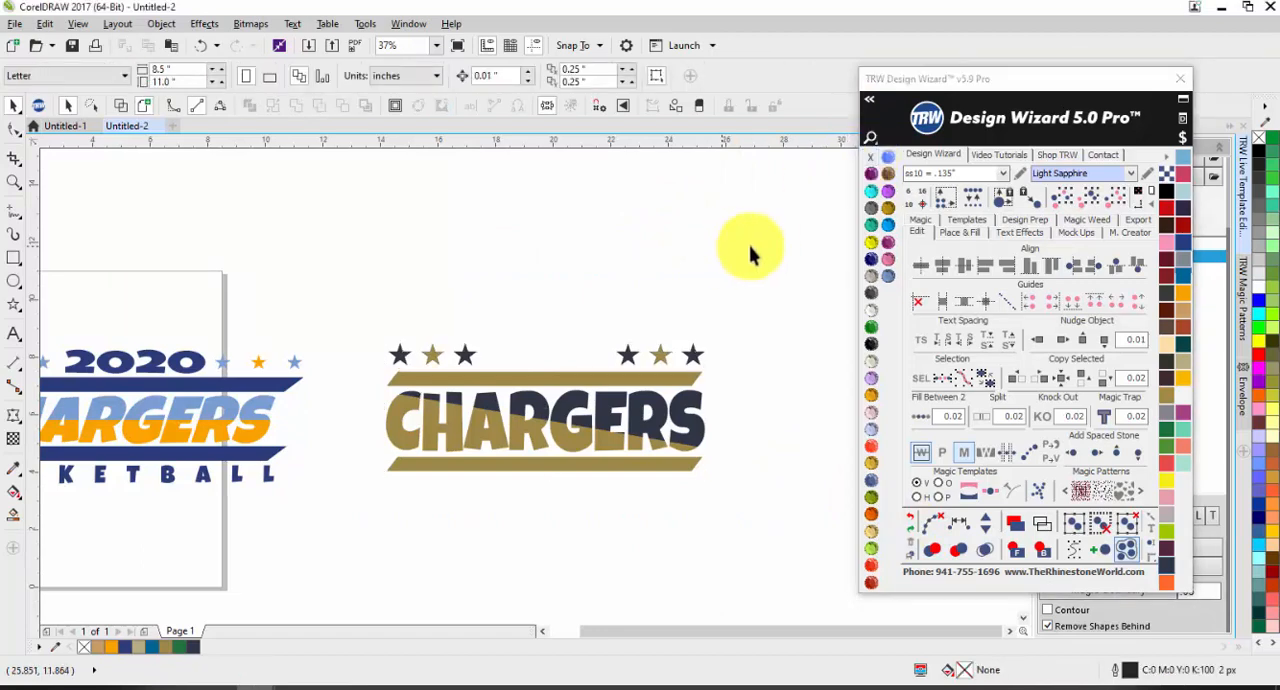
Step: Add a 1 Color Live Text object reading TEXT and fit it between the two star trios above CHARGERS
{"action": "left_click", "coordinate": [1019, 232]}
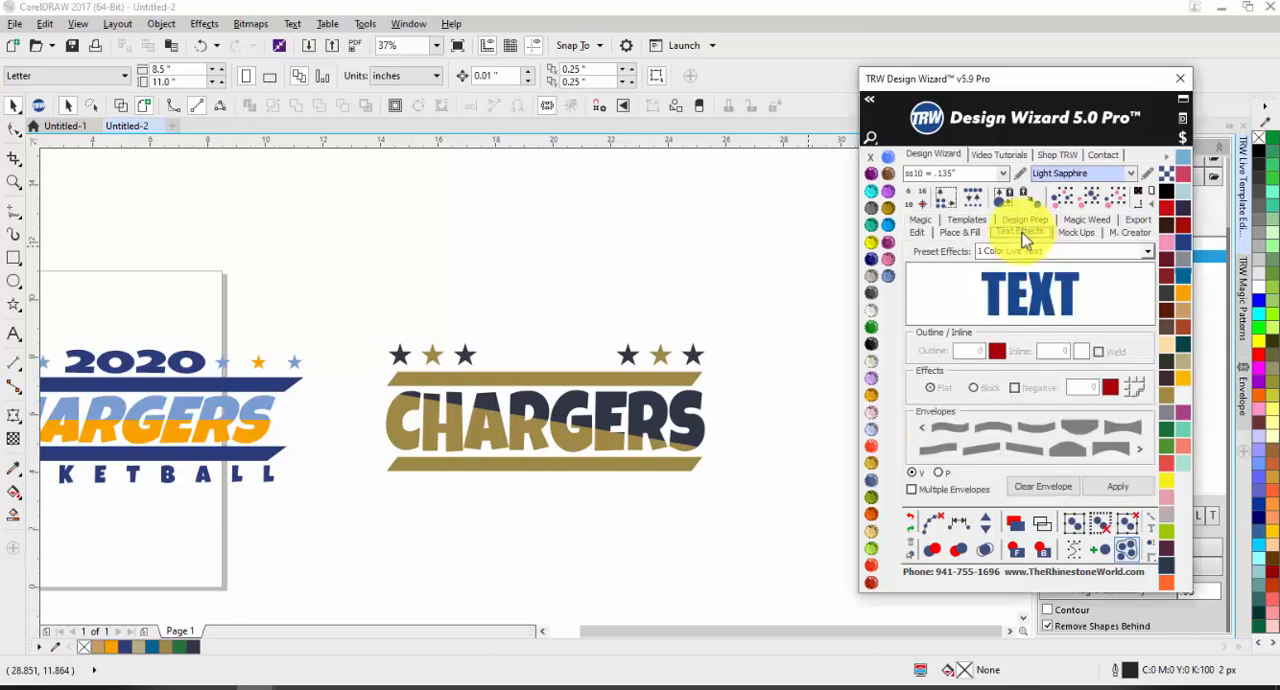
{"action": "left_click", "coordinate": [1110, 486]}
{"action": "left_click_drag", "start_coordinate": [190, 422], "coordinate": [663, 502]}
{"action": "left_click_drag", "start_coordinate": [724, 576], "coordinate": [614, 350]}
{"action": "left_click", "coordinate": [648, 333]}
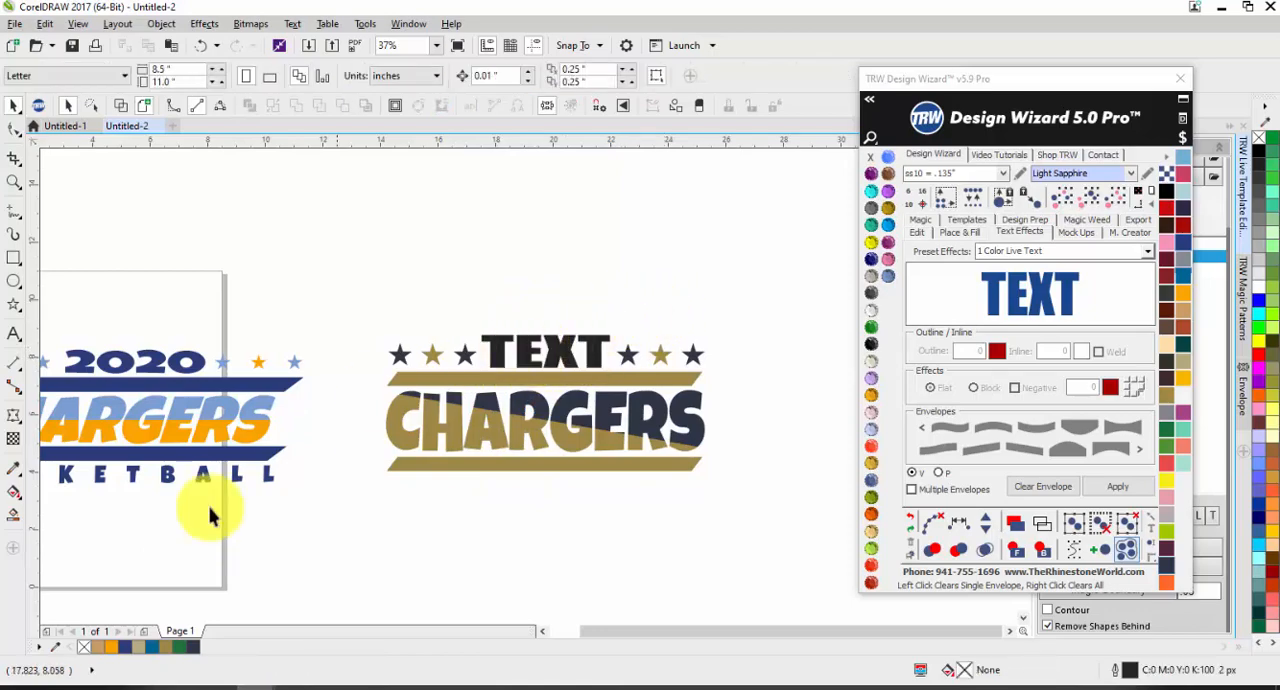
Step: Place a copy of the TEXT object below the lower gold bar and bring up the text spacing tools
{"action": "scroll", "coordinate": [189, 509], "scroll_direction": "down", "scroll_amount": 2}
{"action": "scroll", "coordinate": [109, 429], "scroll_direction": "up", "scroll_amount": 2}
{"action": "scroll", "coordinate": [495, 372], "scroll_direction": "down", "scroll_amount": 2}
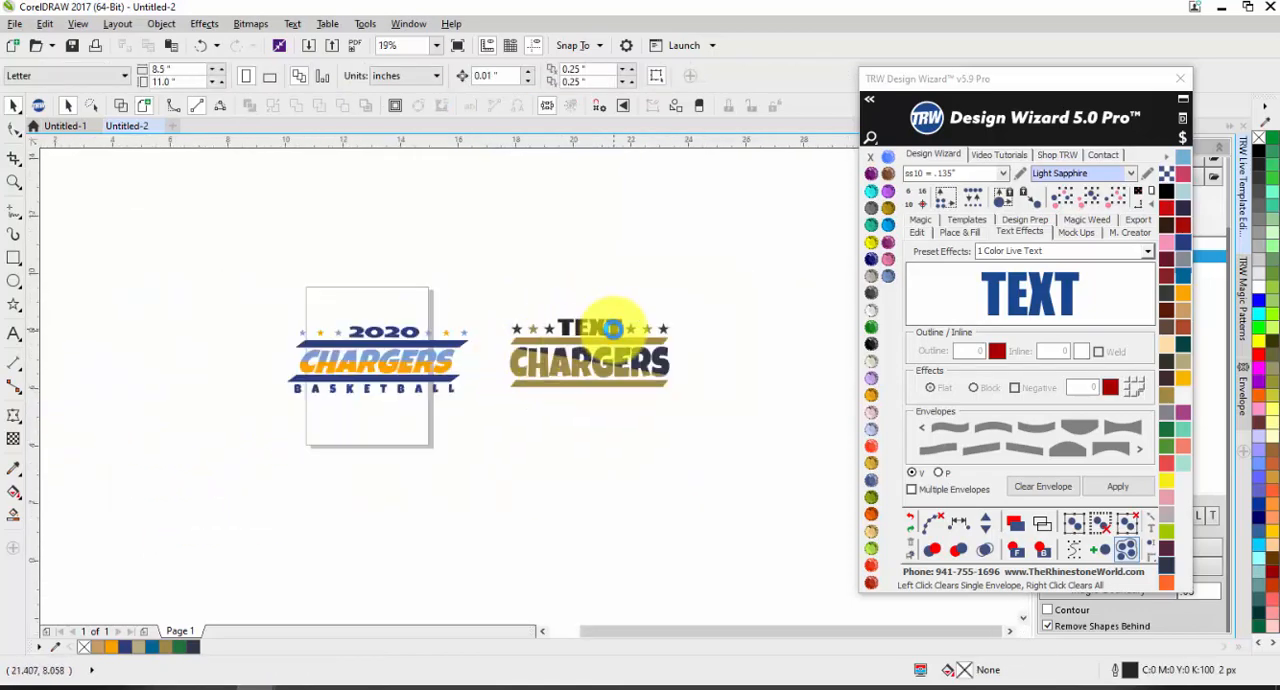
{"action": "scroll", "coordinate": [543, 329], "scroll_direction": "up", "scroll_amount": 2}
{"action": "left_click_drag", "start_coordinate": [575, 322], "coordinate": [574, 455]}
{"action": "left_click", "coordinate": [916, 231]}
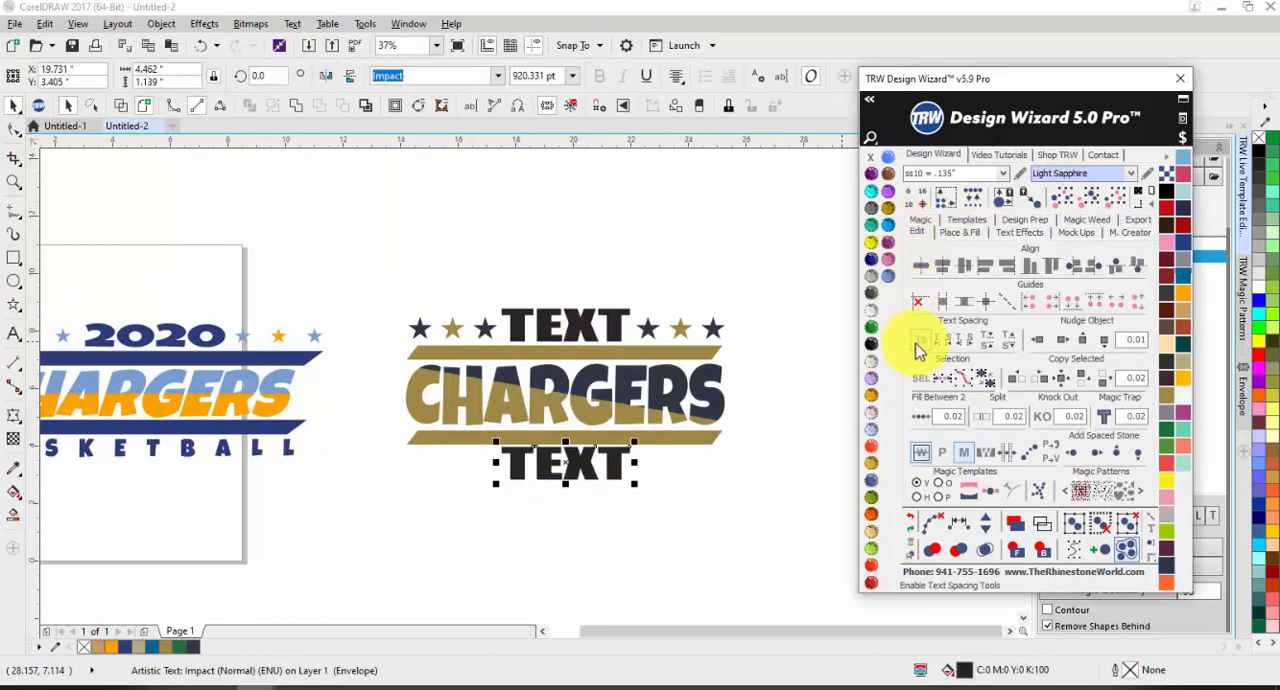
Step: Add the artistic text BASKETBALL beneath the blue and orange 2020 CHARGERS design
{"action": "scroll", "coordinate": [110, 455], "scroll_direction": "down", "scroll_amount": 2}
{"action": "scroll", "coordinate": [117, 460], "scroll_direction": "up", "scroll_amount": 4}
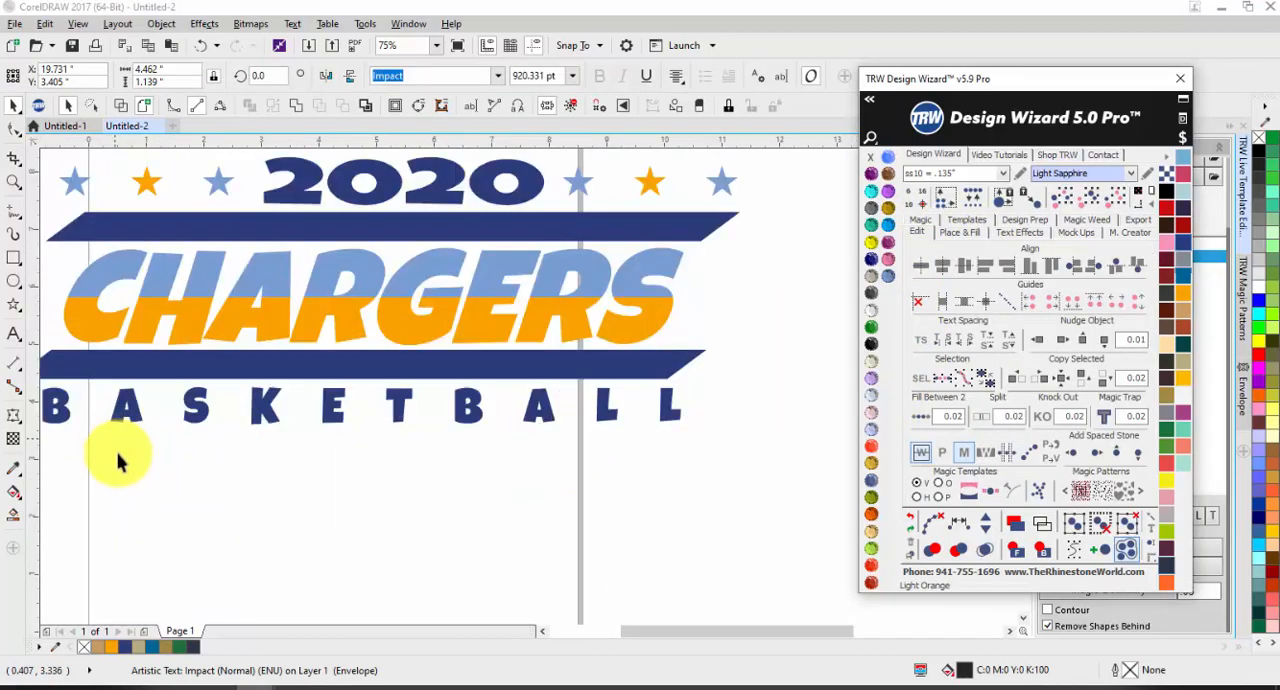
{"action": "scroll", "coordinate": [117, 460], "scroll_direction": "down", "scroll_amount": 2}
{"action": "scroll", "coordinate": [91, 455], "scroll_direction": "up", "scroll_amount": 2}
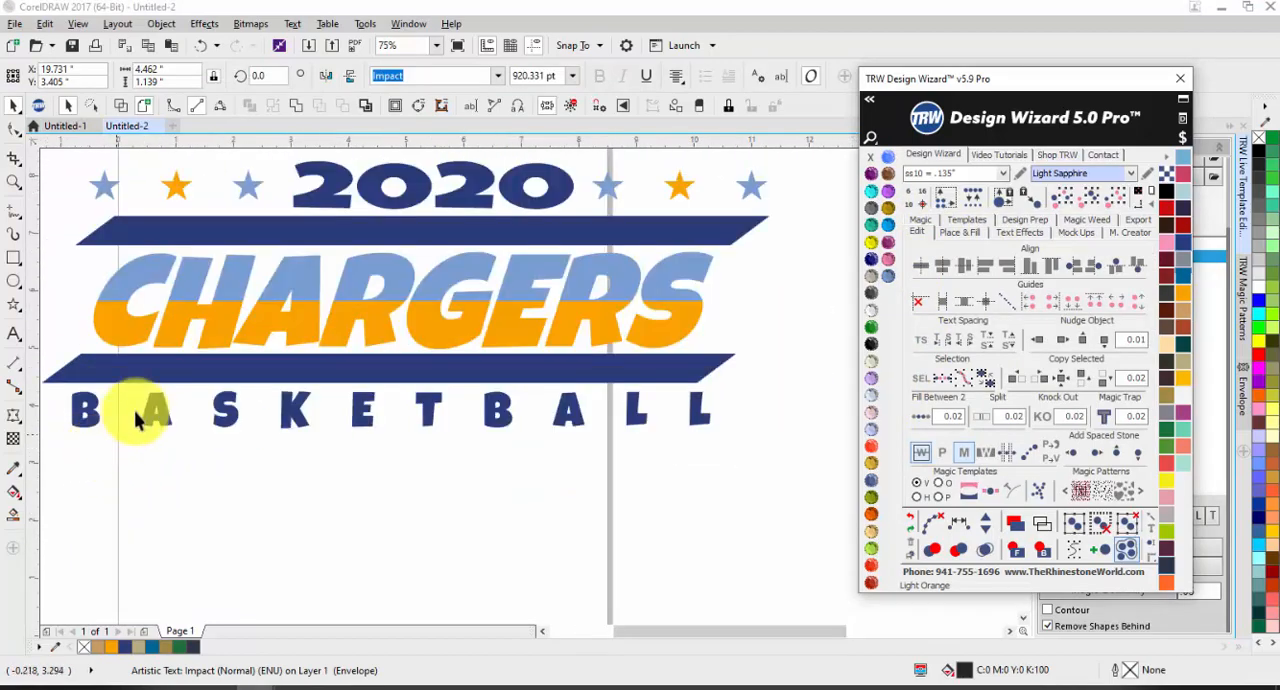
{"action": "scroll", "coordinate": [143, 414], "scroll_direction": "down", "scroll_amount": 1}
{"action": "left_click", "coordinate": [400, 457]}
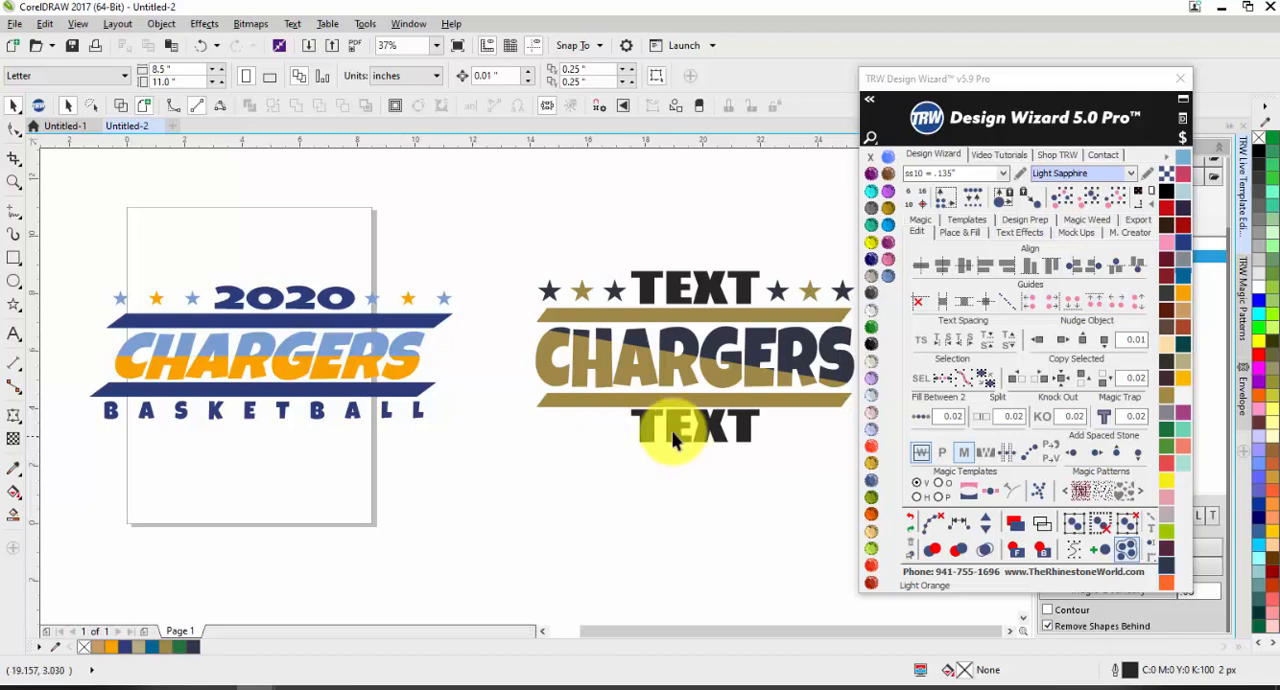
{"action": "left_click", "coordinate": [13, 335]}
{"action": "left_click", "coordinate": [189, 464]}
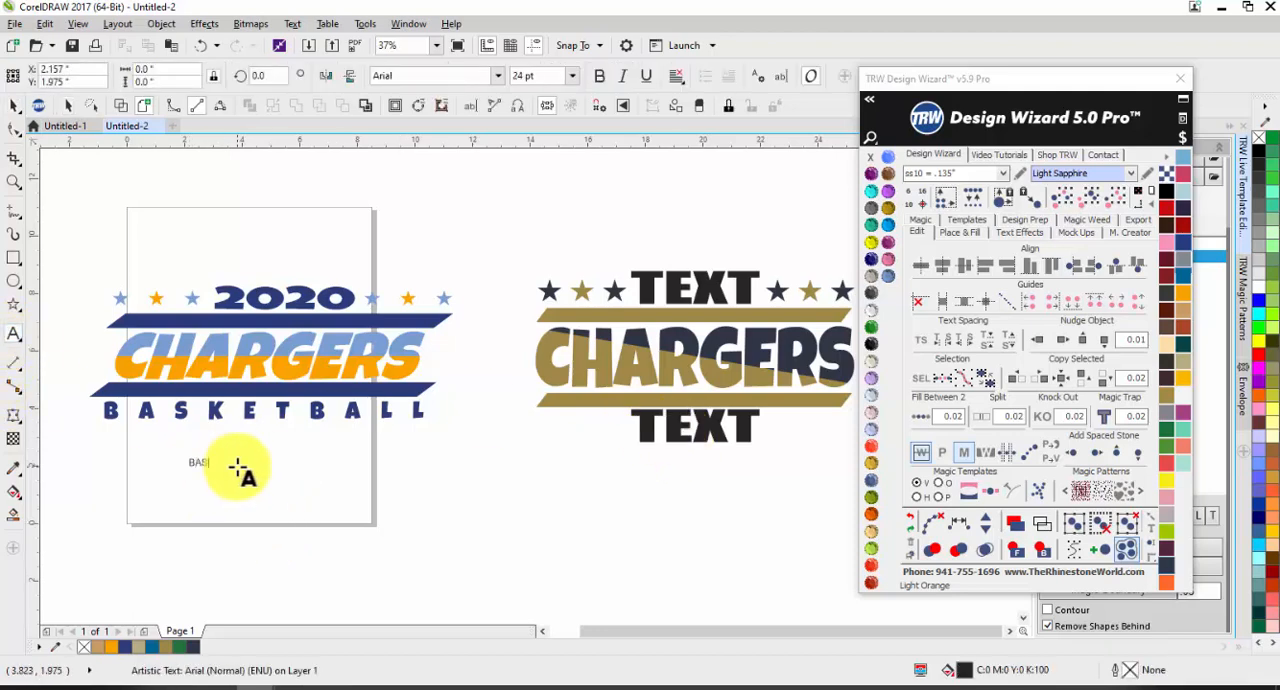
{"action": "type", "text": "BASKETBALL"}
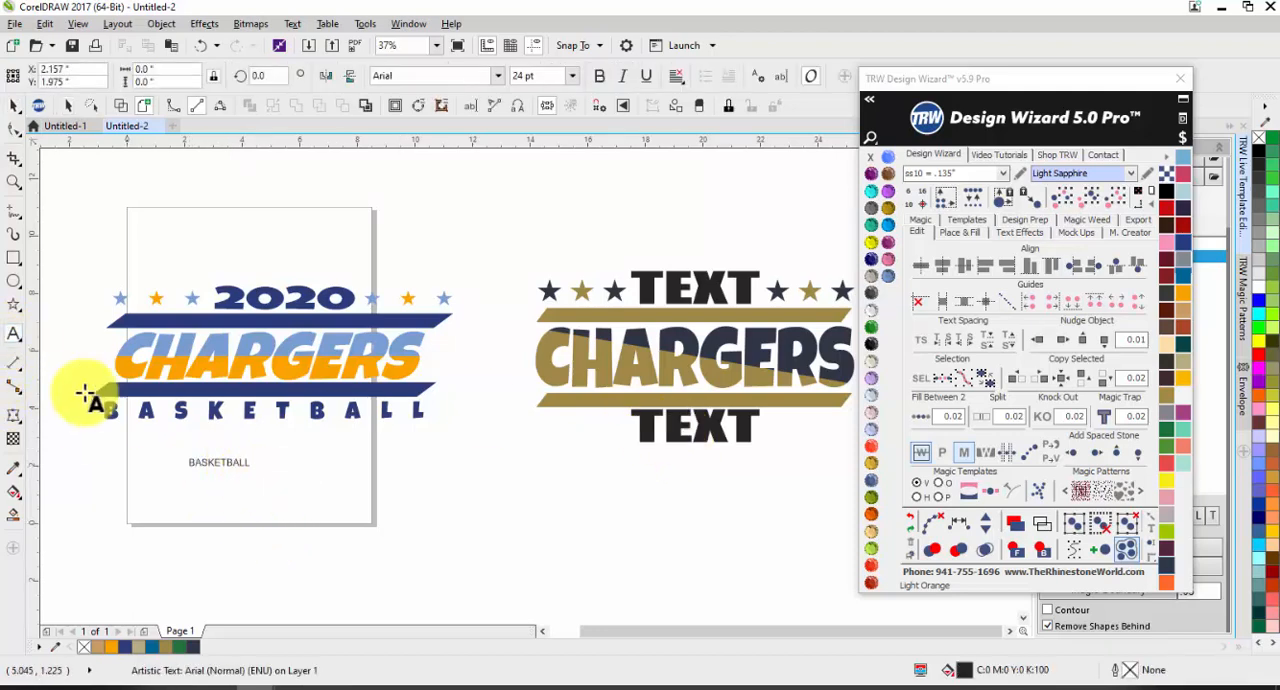
{"action": "left_click", "coordinate": [13, 104]}
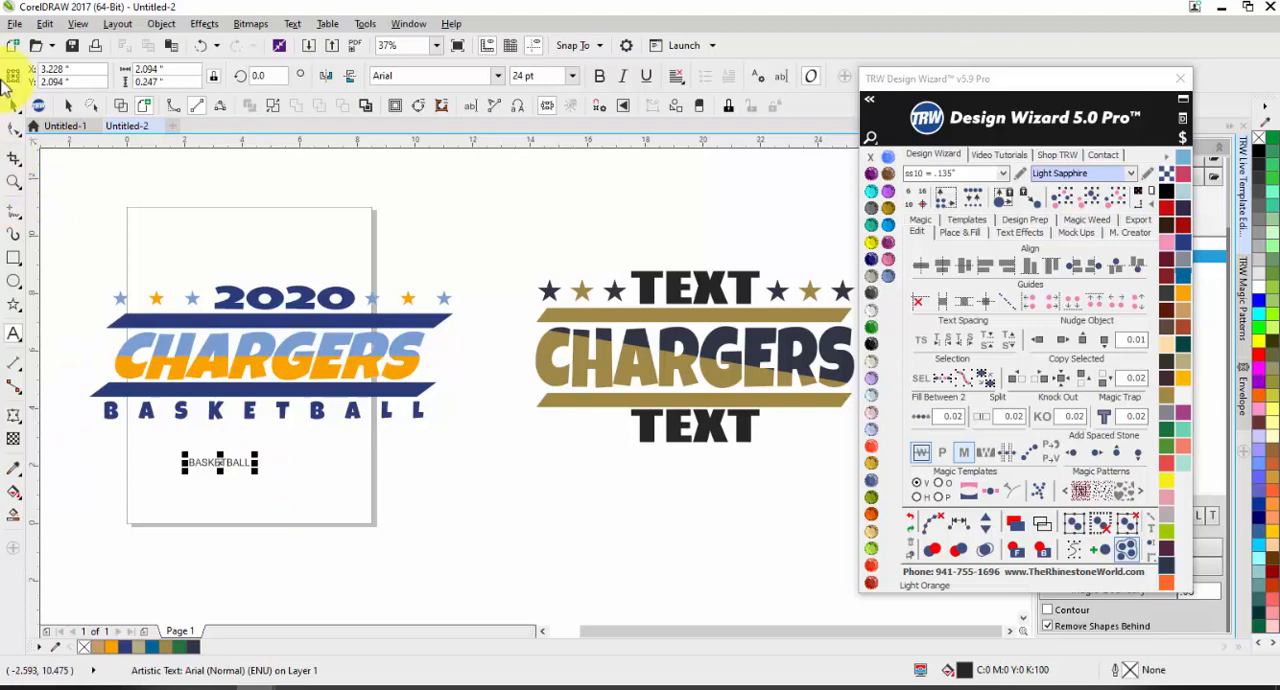
Step: Set the new BASKETBALL text in Luckiest Guy, enlarge it to about 4.1 inches wide and align it under the spaced word's start
{"action": "left_click", "coordinate": [497, 76]}
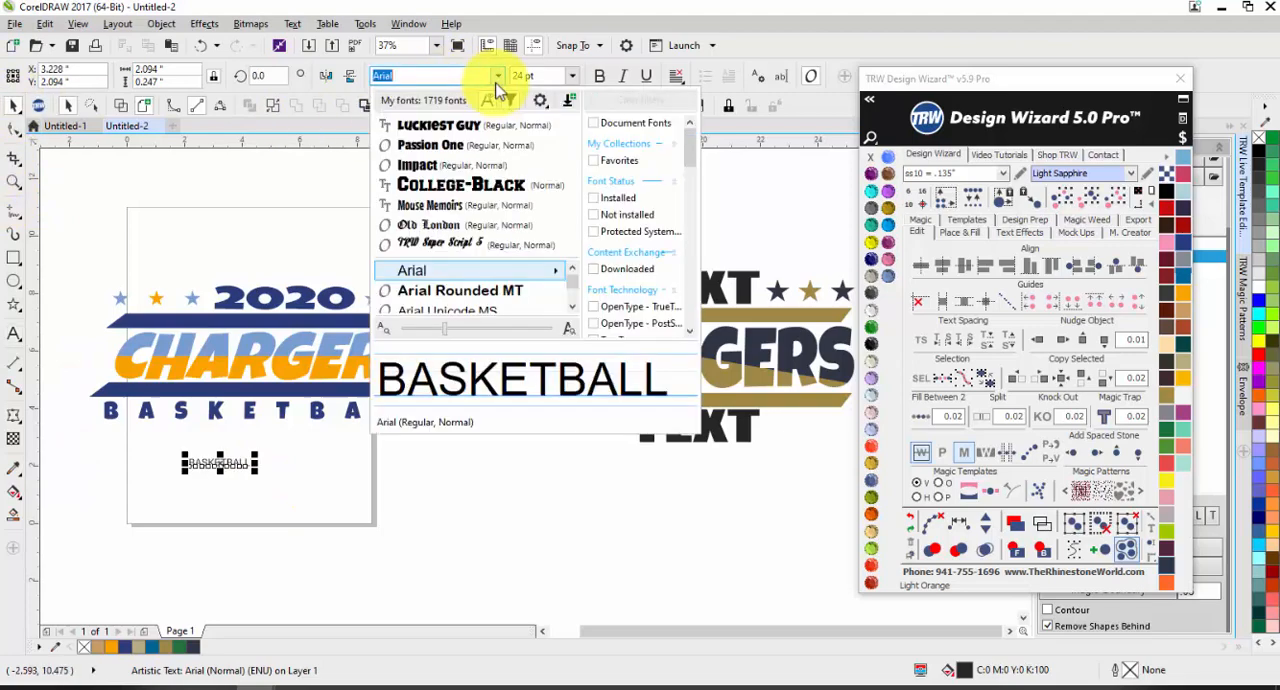
{"action": "left_click", "coordinate": [449, 126]}
{"action": "left_click_drag", "start_coordinate": [256, 478], "coordinate": [165, 444]}
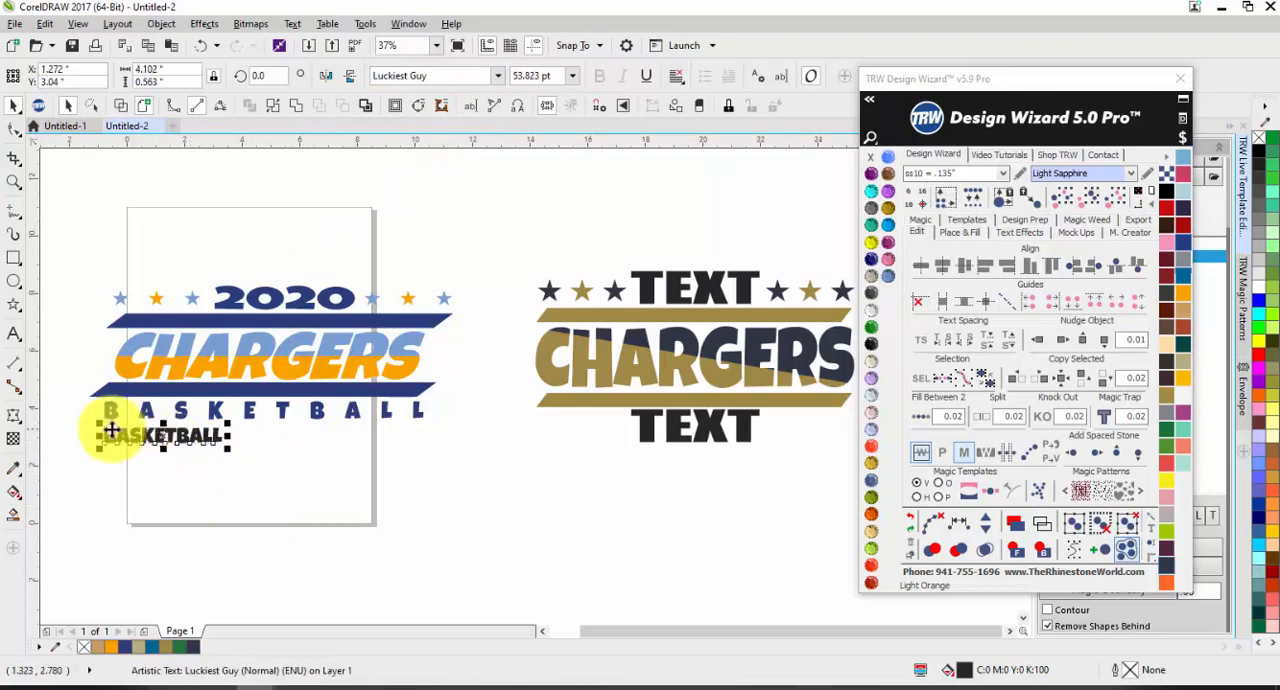
Step: Stretch the new BASKETBALL text horizontally to about the width of the spaced BASKETBALL above it
{"action": "scroll", "coordinate": [108, 430], "scroll_direction": "up", "scroll_amount": 2}
{"action": "left_click_drag", "start_coordinate": [458, 453], "coordinate": [752, 450]}
{"action": "left_click", "coordinate": [643, 529]}
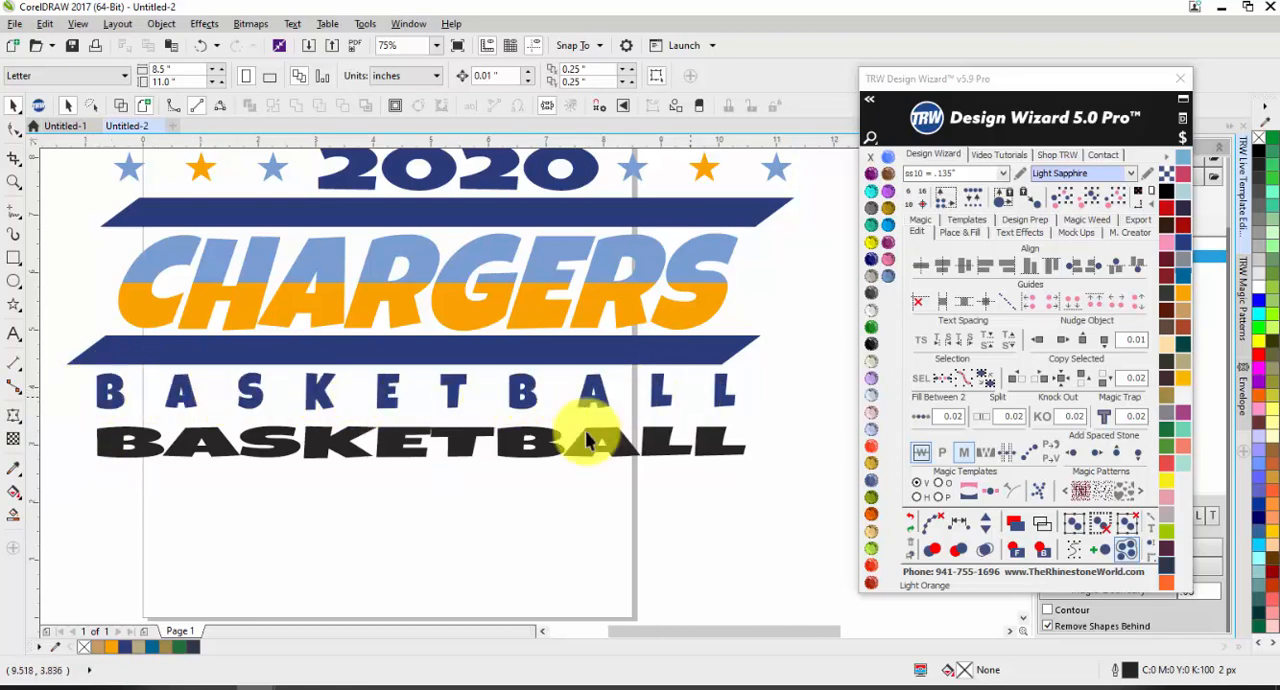
Step: Resize the black BASKETBALL text to about 11.34 inches wide and 0.41 inches high beneath the spaced word
{"action": "left_click", "coordinate": [125, 438]}
{"action": "left_click_drag", "start_coordinate": [748, 432], "coordinate": [706, 434]}
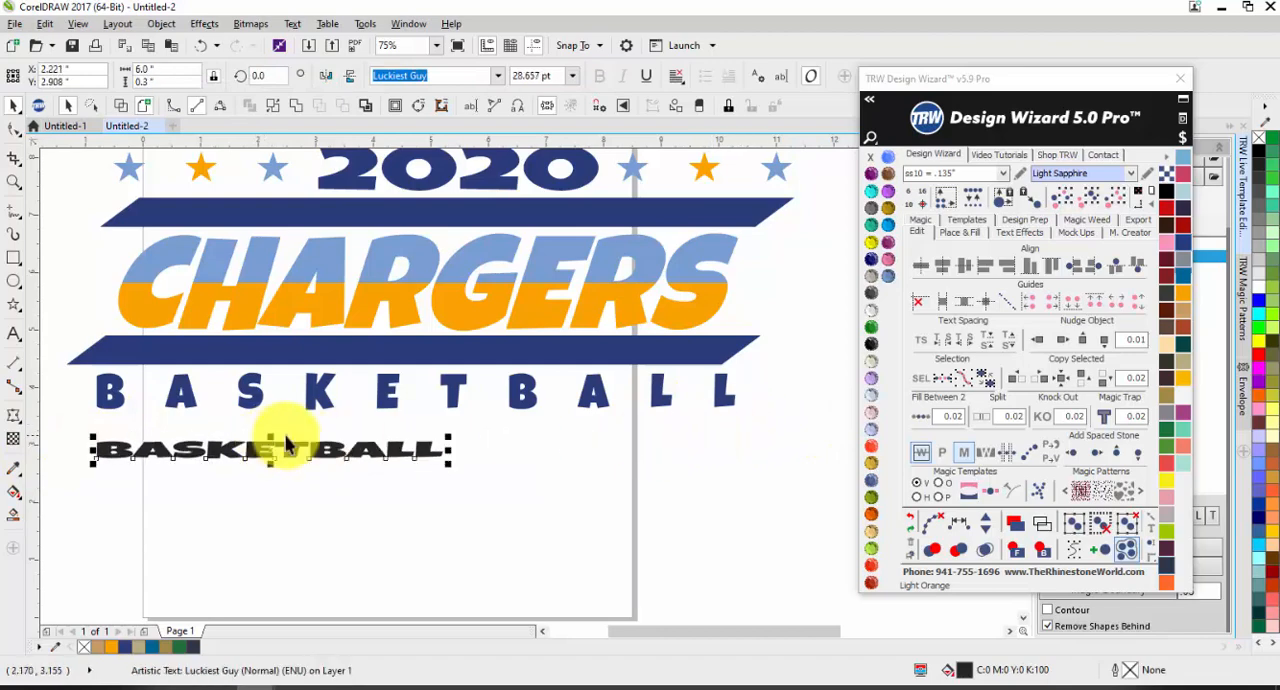
{"action": "left_click_drag", "start_coordinate": [449, 450], "coordinate": [745, 460]}
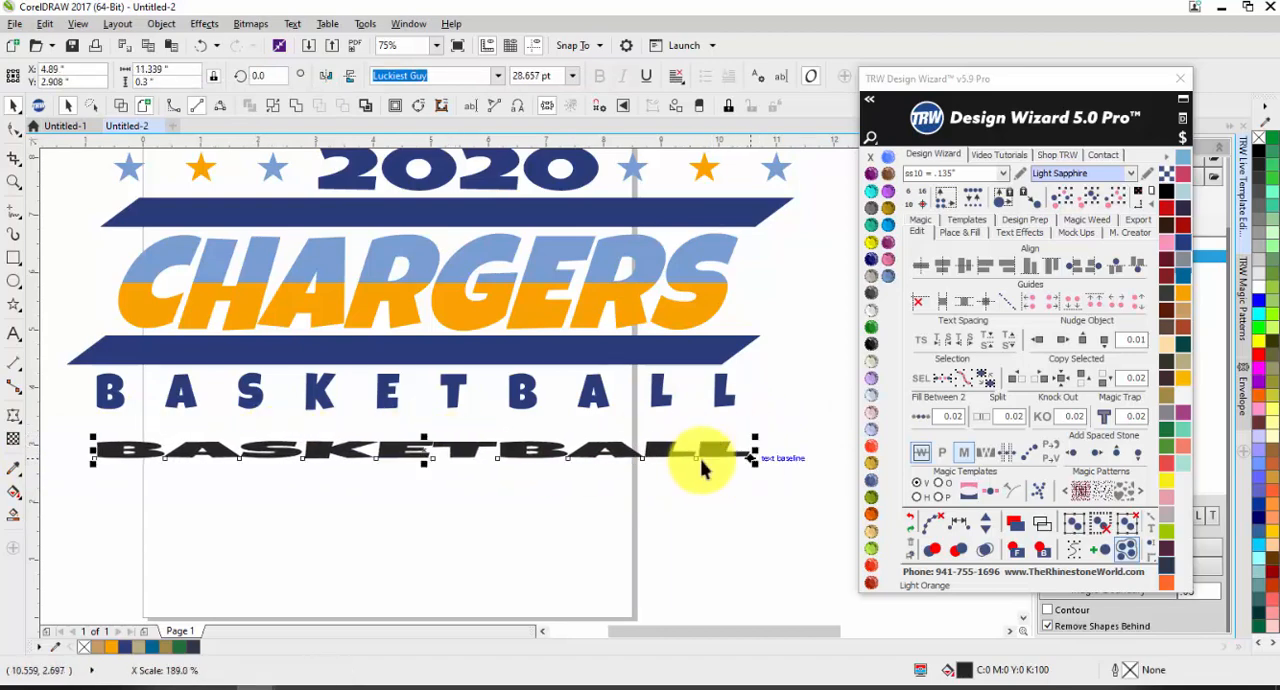
{"action": "left_click_drag", "start_coordinate": [424, 438], "coordinate": [425, 430]}
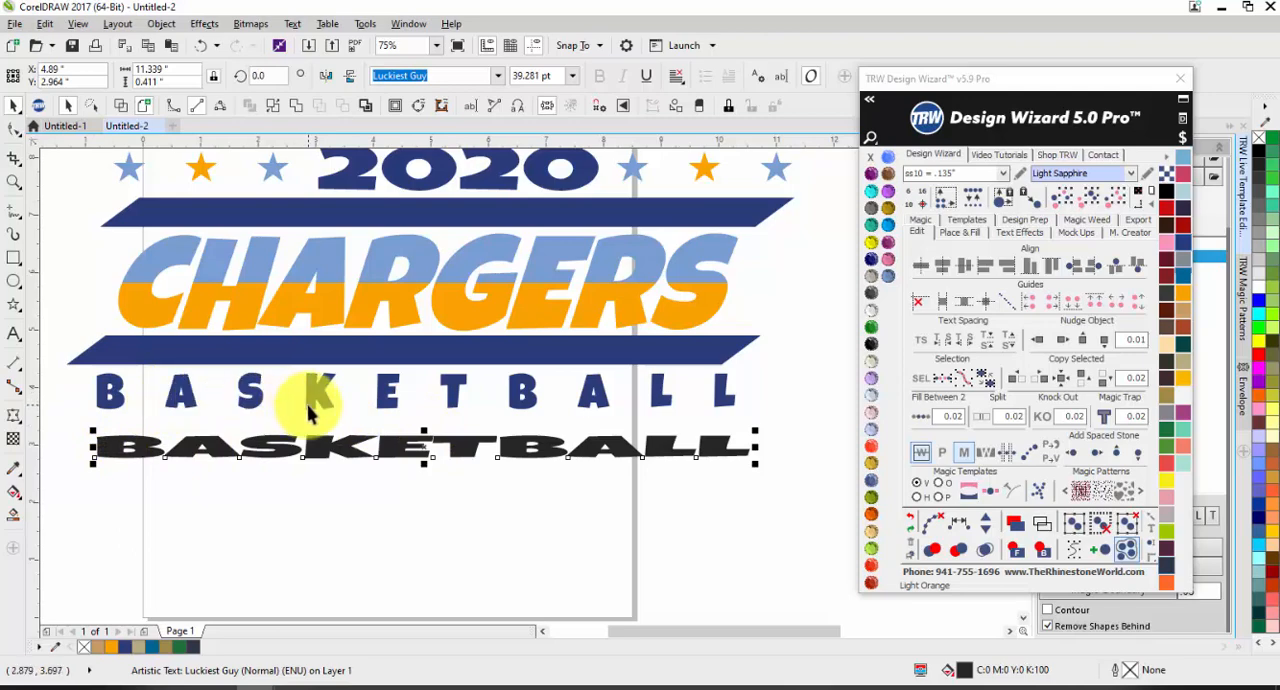
Step: Undo the stretching and resizing of the black BASKETBALL text
{"action": "key", "text": "ctrl+z"}
{"action": "key", "text": "ctrl+z"}
{"action": "key", "text": "ctrl+z"}
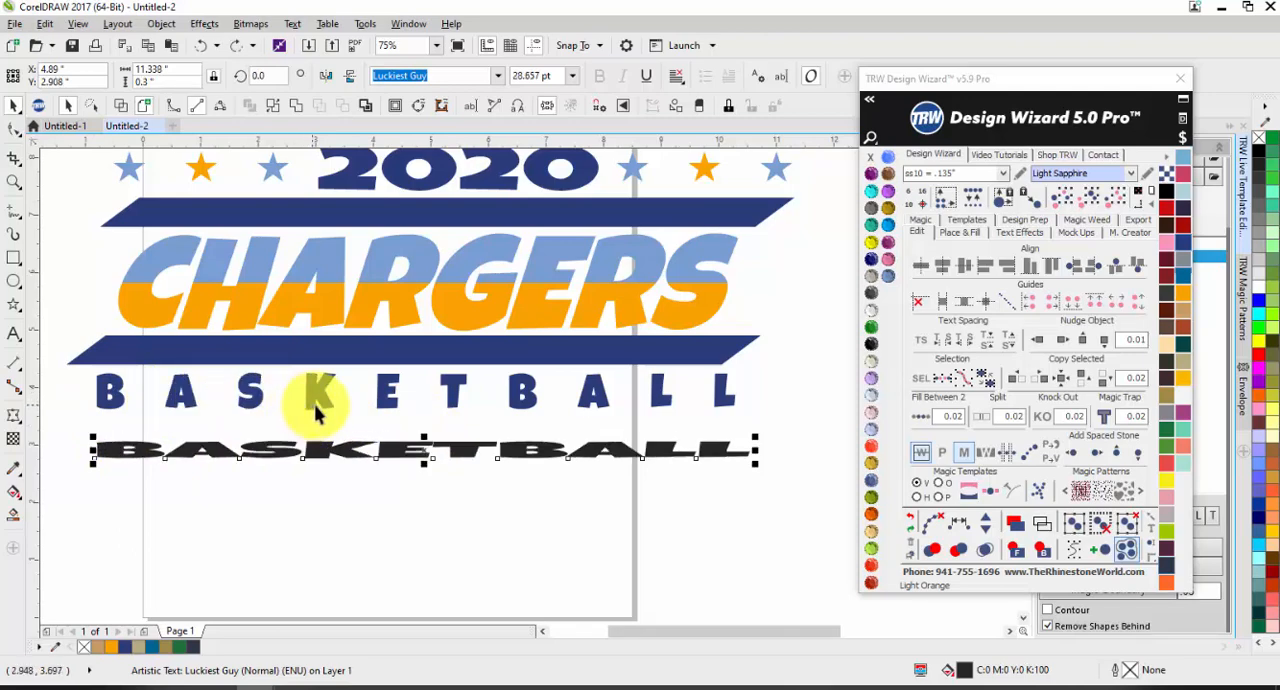
{"action": "key", "text": "ctrl+z"}
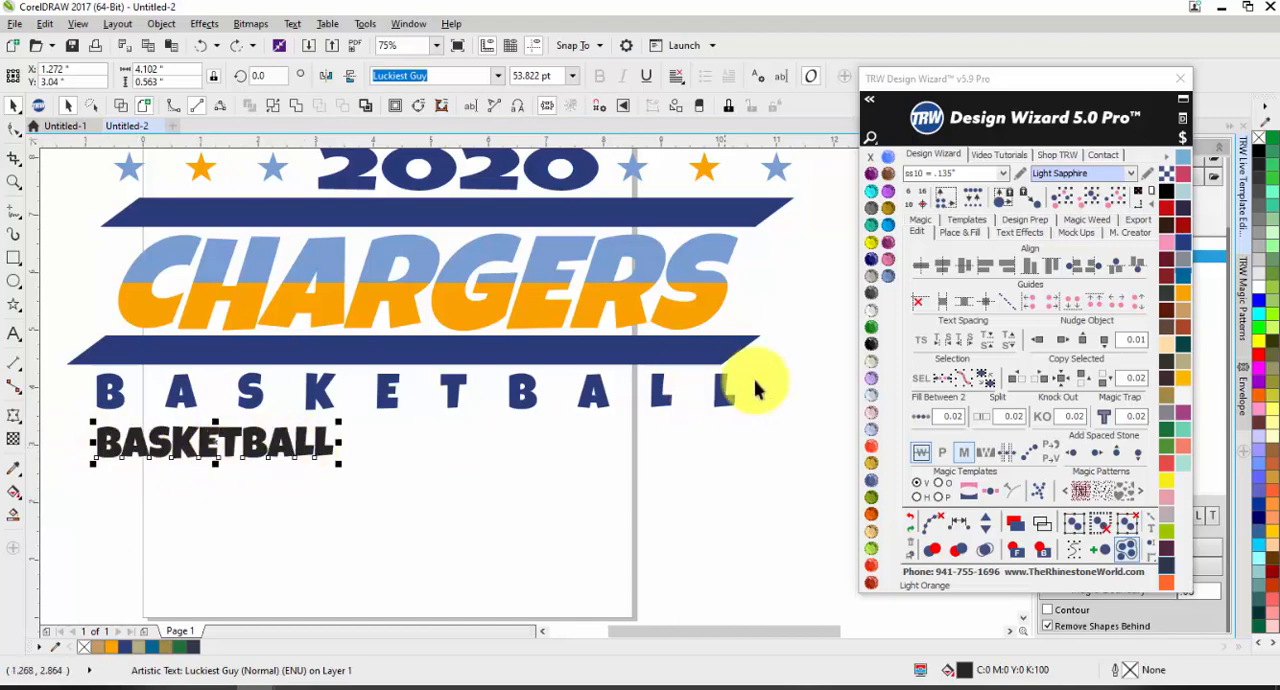
Step: Increase and decrease the black BASKETBALL text's character spacing in small increments, leaving it slightly wider than the default spacing
{"action": "left_click", "coordinate": [966, 349]}
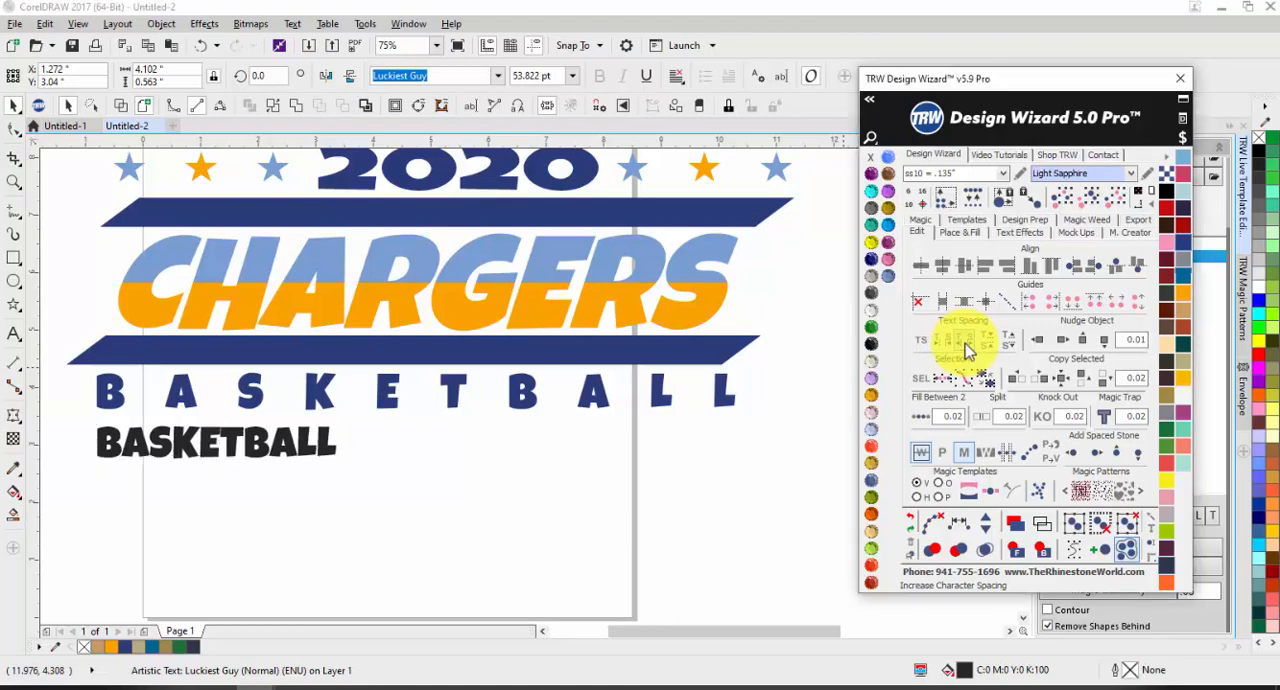
{"action": "left_click", "coordinate": [966, 349]}
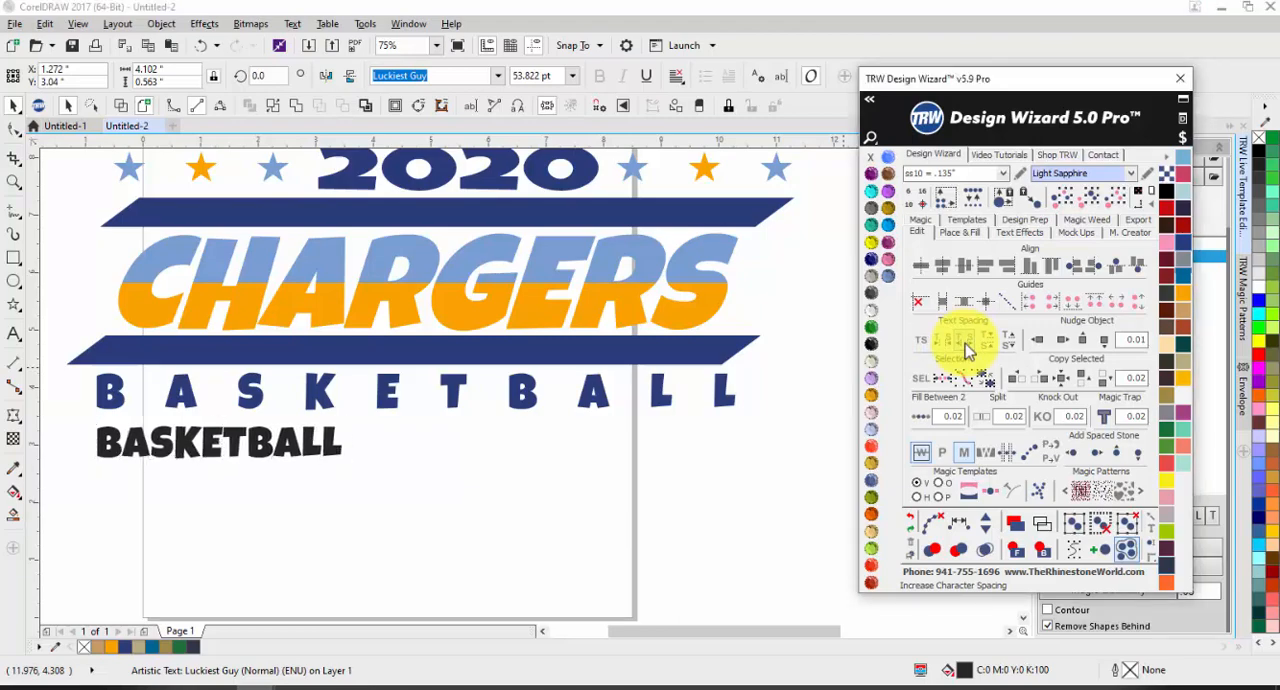
{"action": "left_click", "coordinate": [966, 349]}
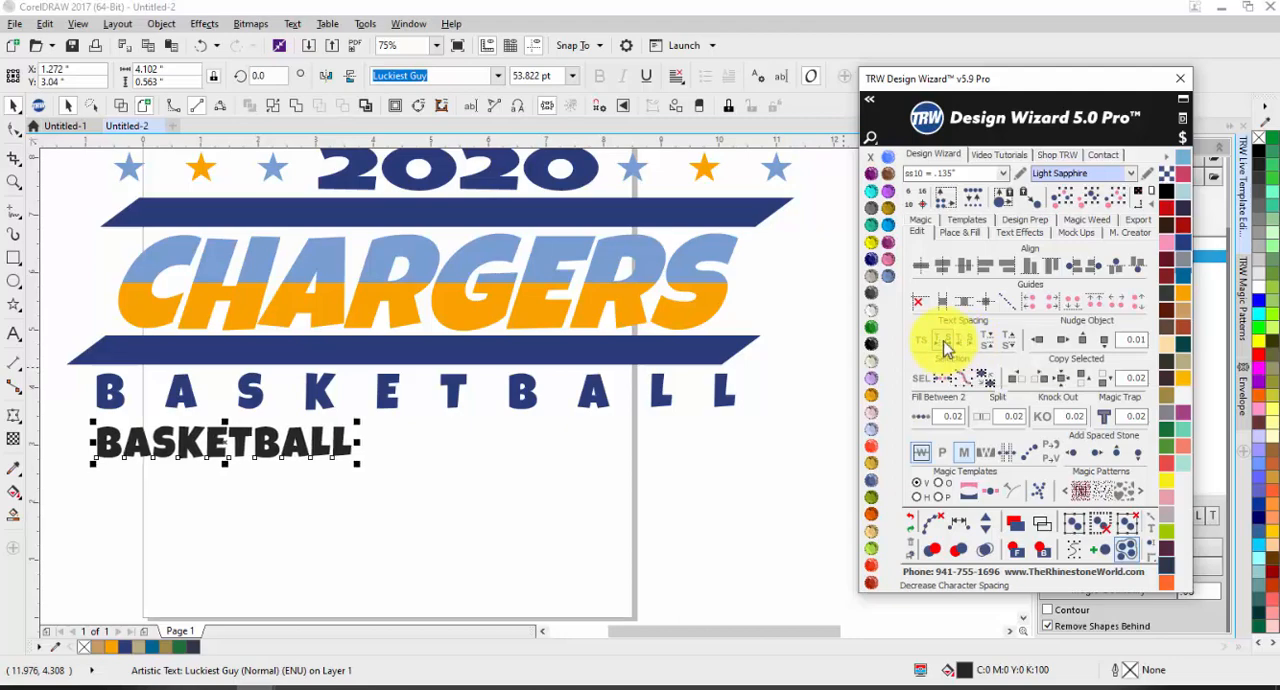
{"action": "left_click", "coordinate": [945, 346]}
{"action": "left_click", "coordinate": [943, 342]}
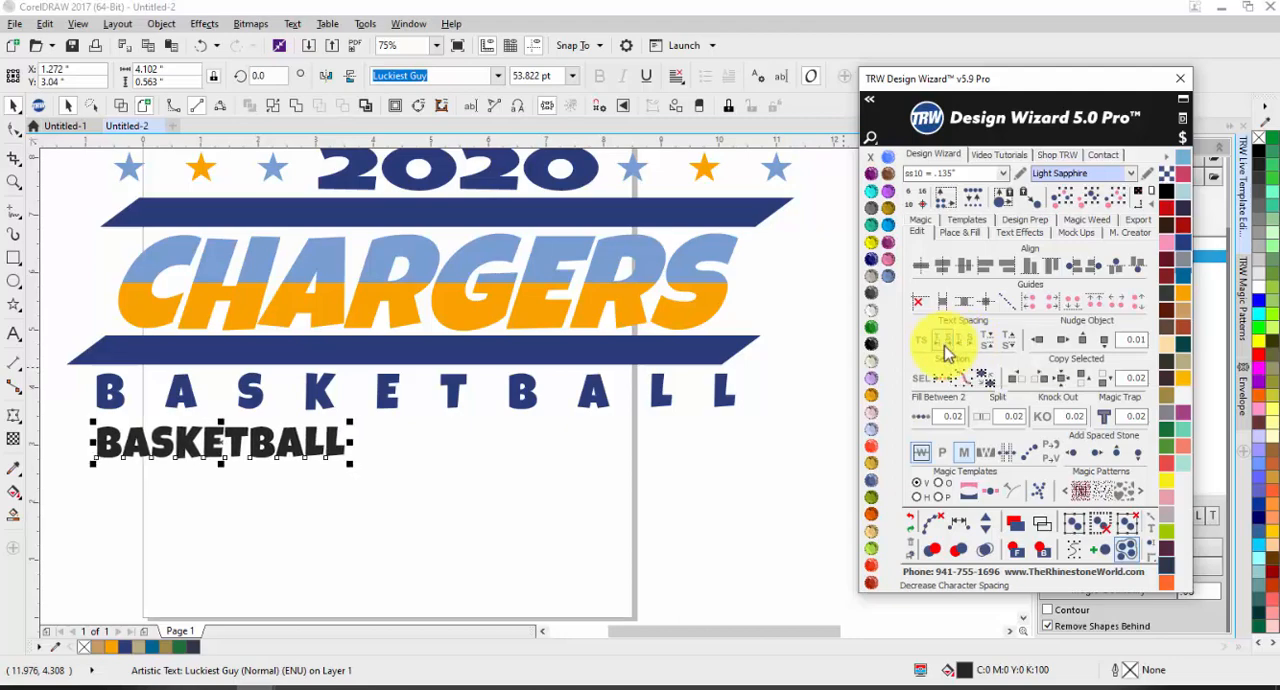
{"action": "left_click", "coordinate": [965, 348]}
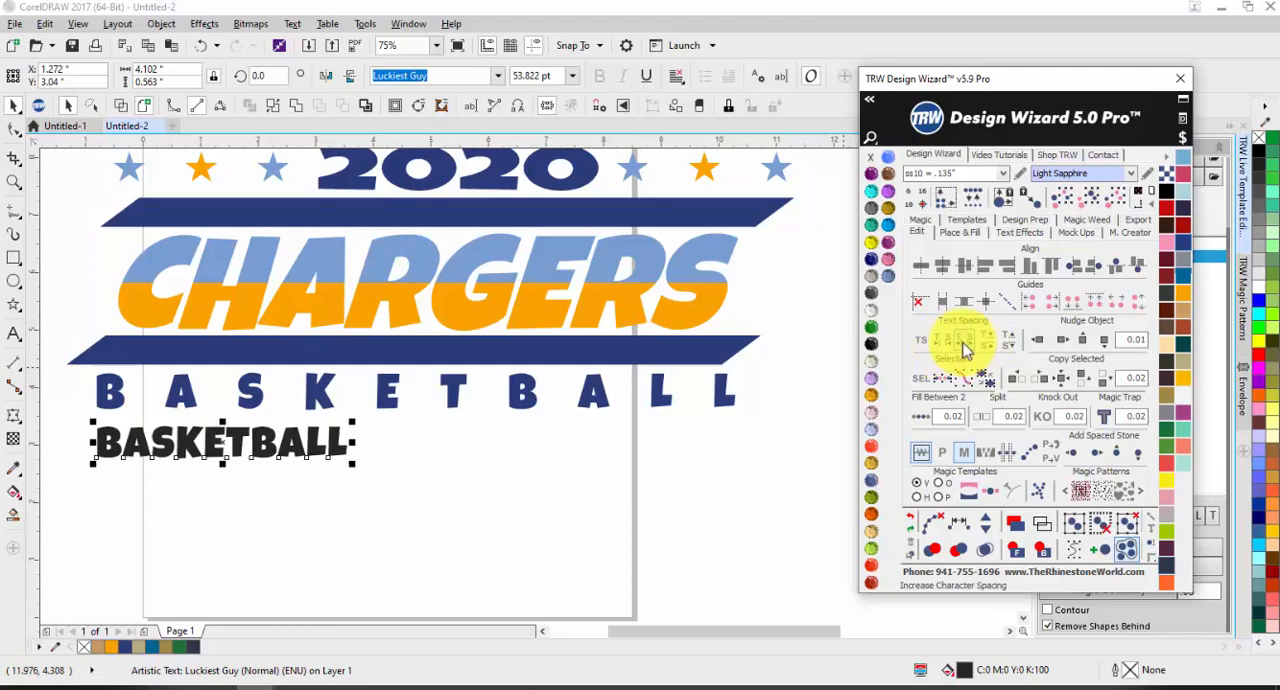
{"action": "left_click", "coordinate": [965, 348]}
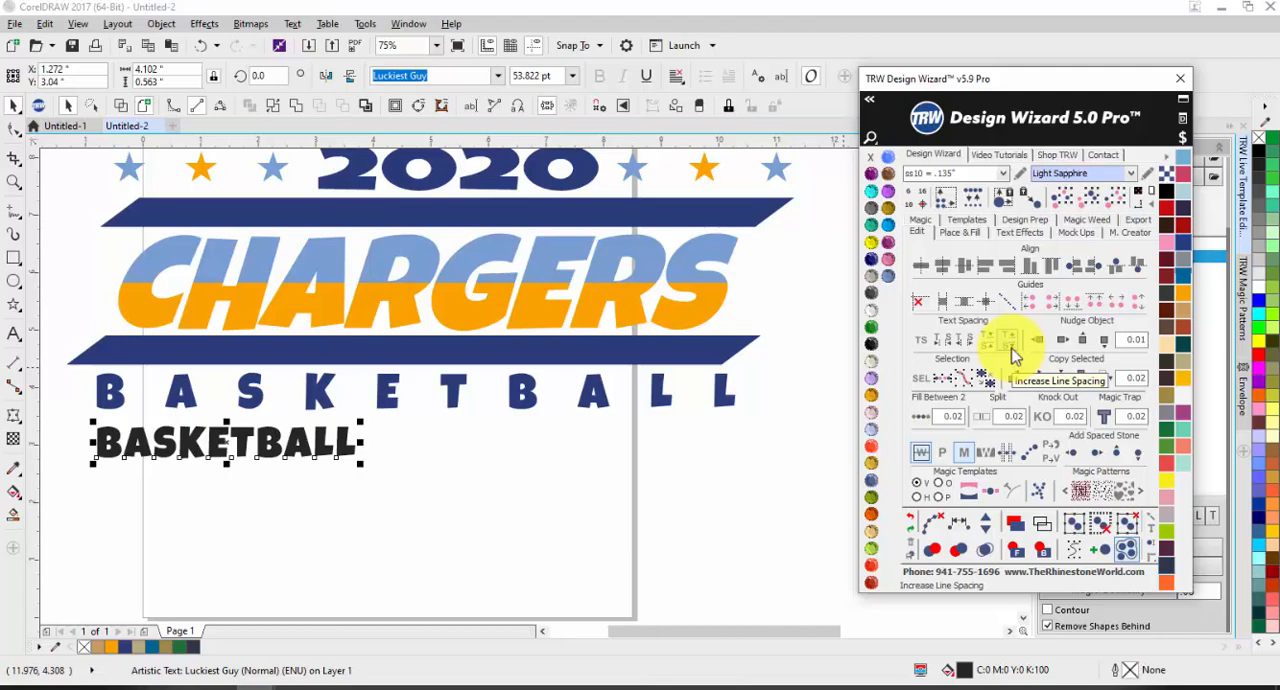
Step: Spread the black BASKETBALL letters interactively with the text spacing tools until they match the blue spaced word's width
{"action": "left_click", "coordinate": [925, 345]}
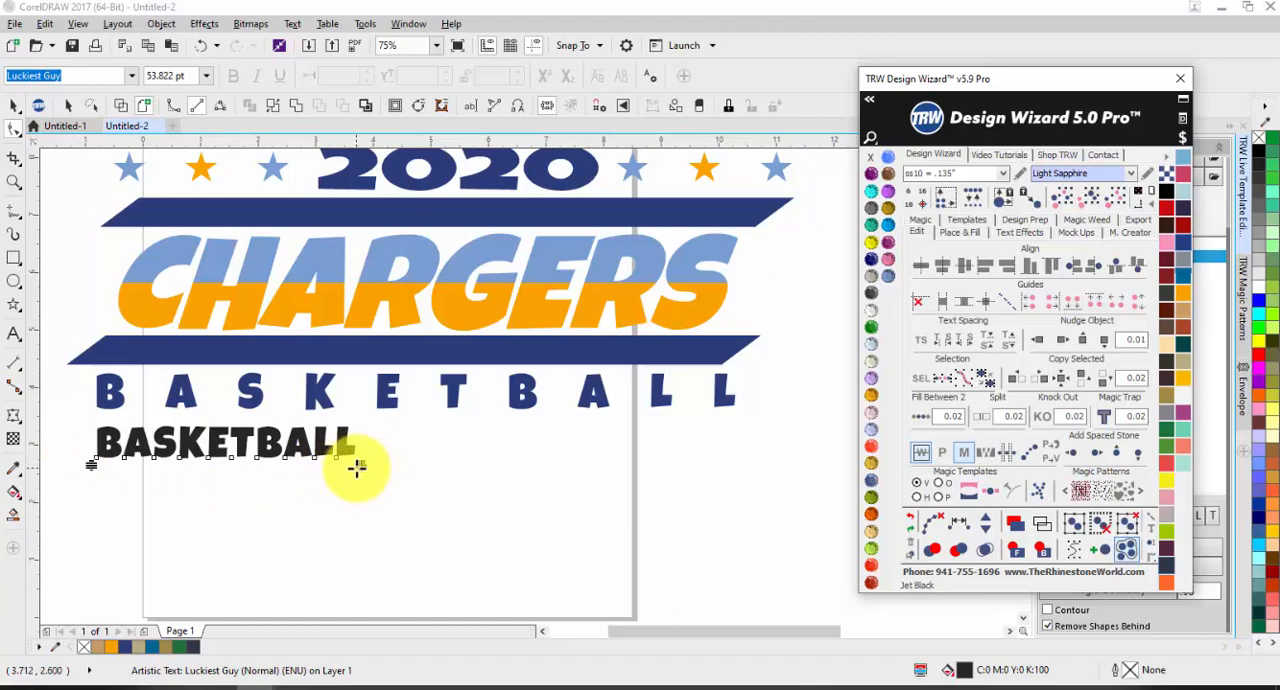
{"action": "left_click_drag", "start_coordinate": [357, 467], "coordinate": [738, 484]}
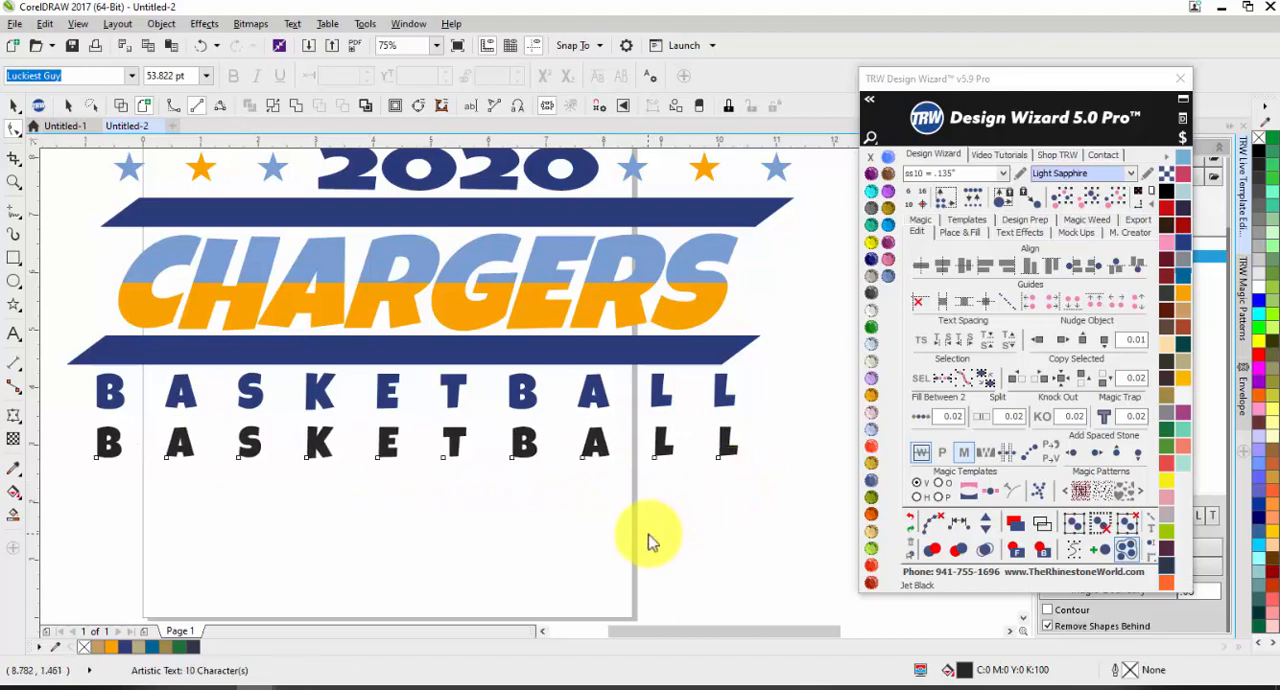
{"action": "left_click", "coordinate": [13, 105]}
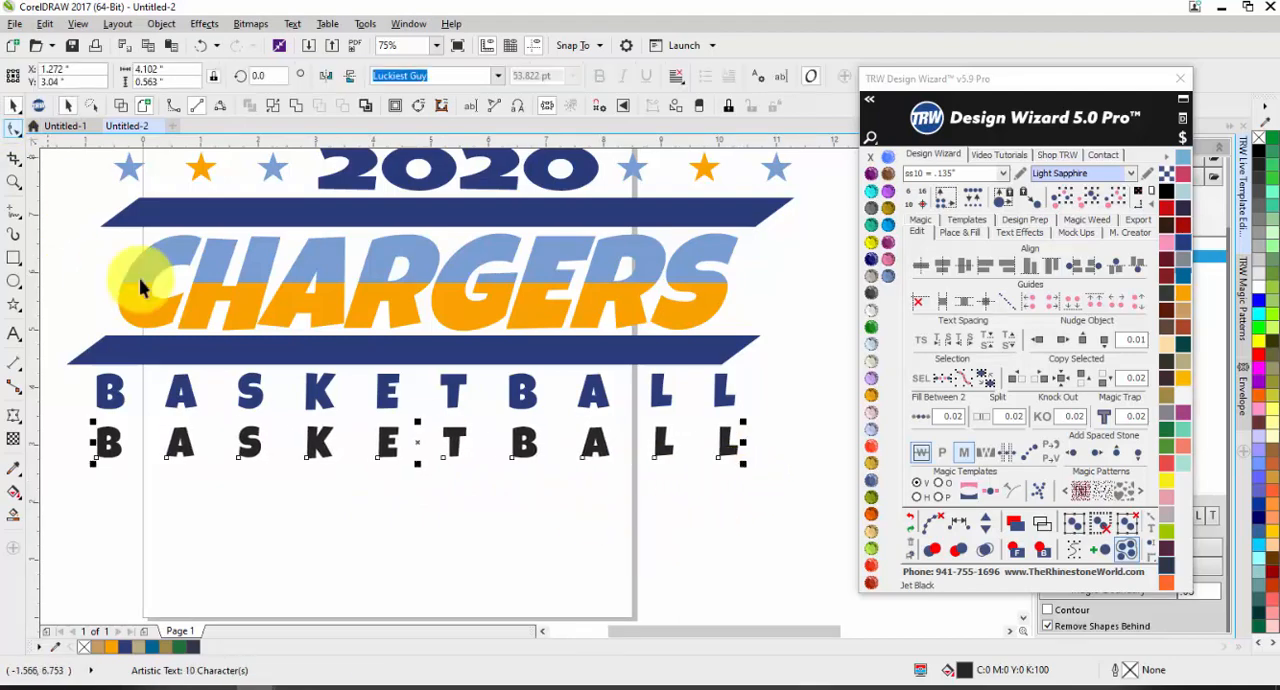
{"action": "left_click", "coordinate": [300, 514]}
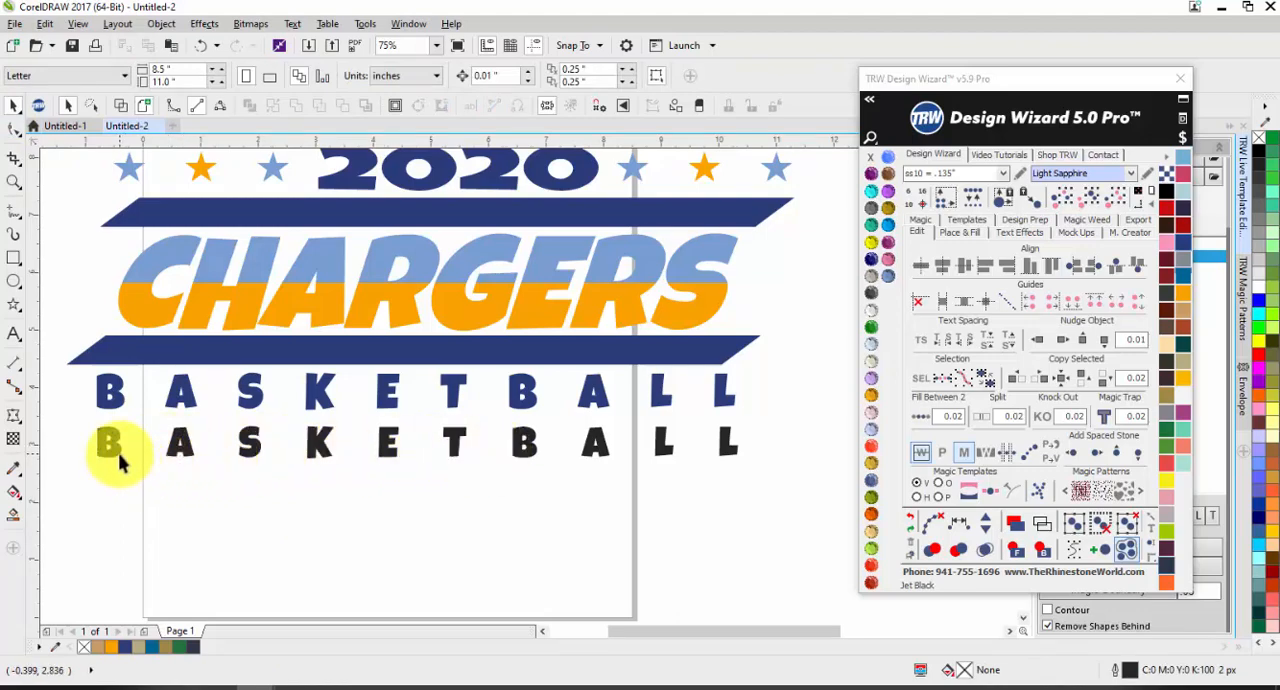
Step: Squash the lower TEXT of the gold CHARGERS design to 50% height and change its font to Luckiest Guy
{"action": "scroll", "coordinate": [118, 460], "scroll_direction": "down", "scroll_amount": 2}
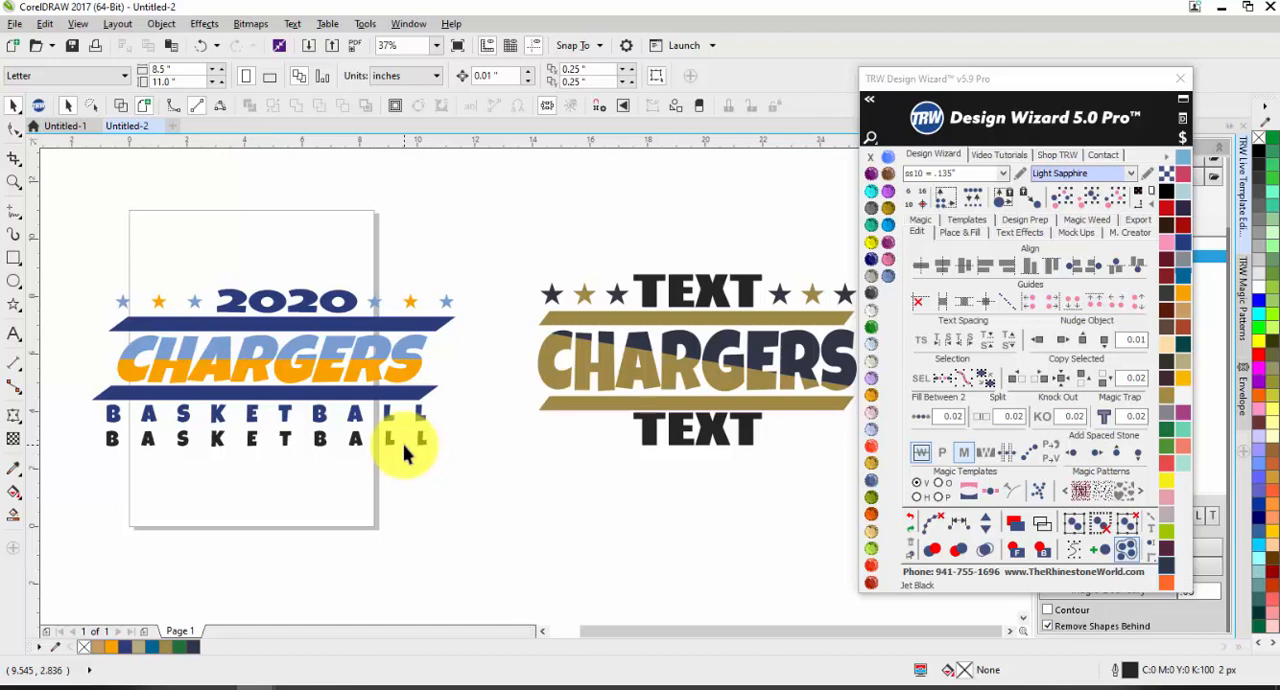
{"action": "left_click", "coordinate": [720, 437]}
{"action": "scroll", "coordinate": [709, 443], "scroll_direction": "up", "scroll_amount": 2}
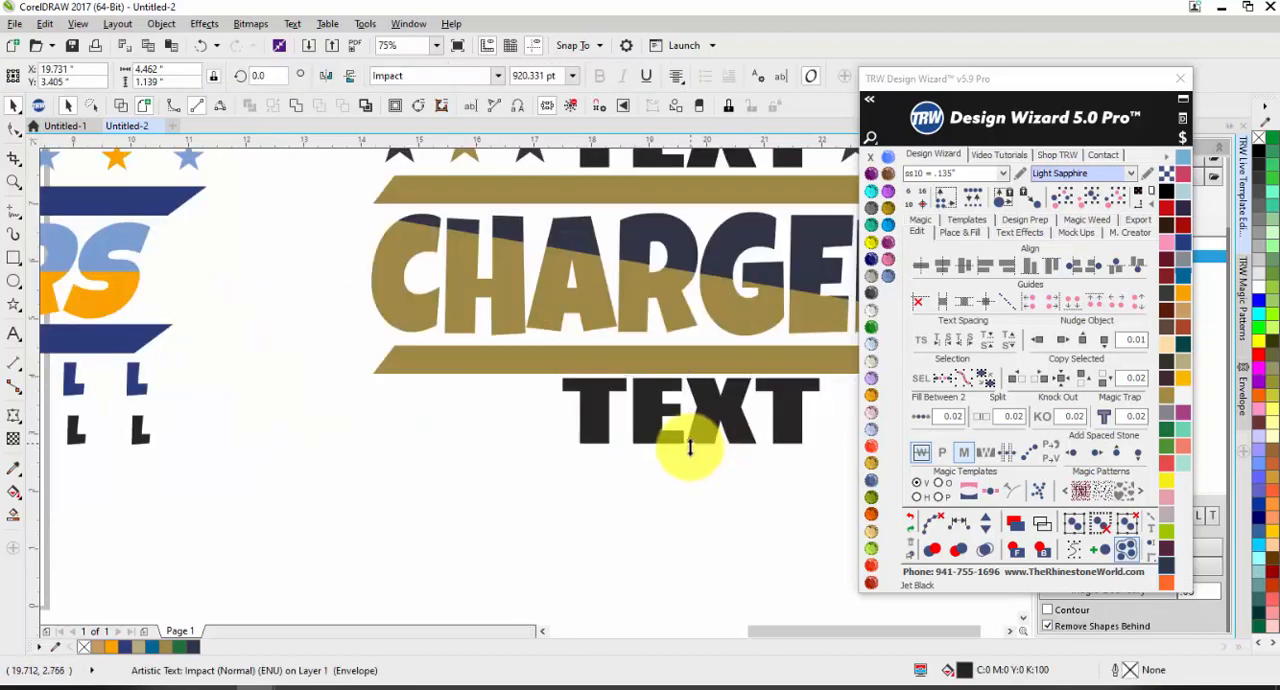
{"action": "left_click_drag", "start_coordinate": [692, 379], "coordinate": [686, 409]}
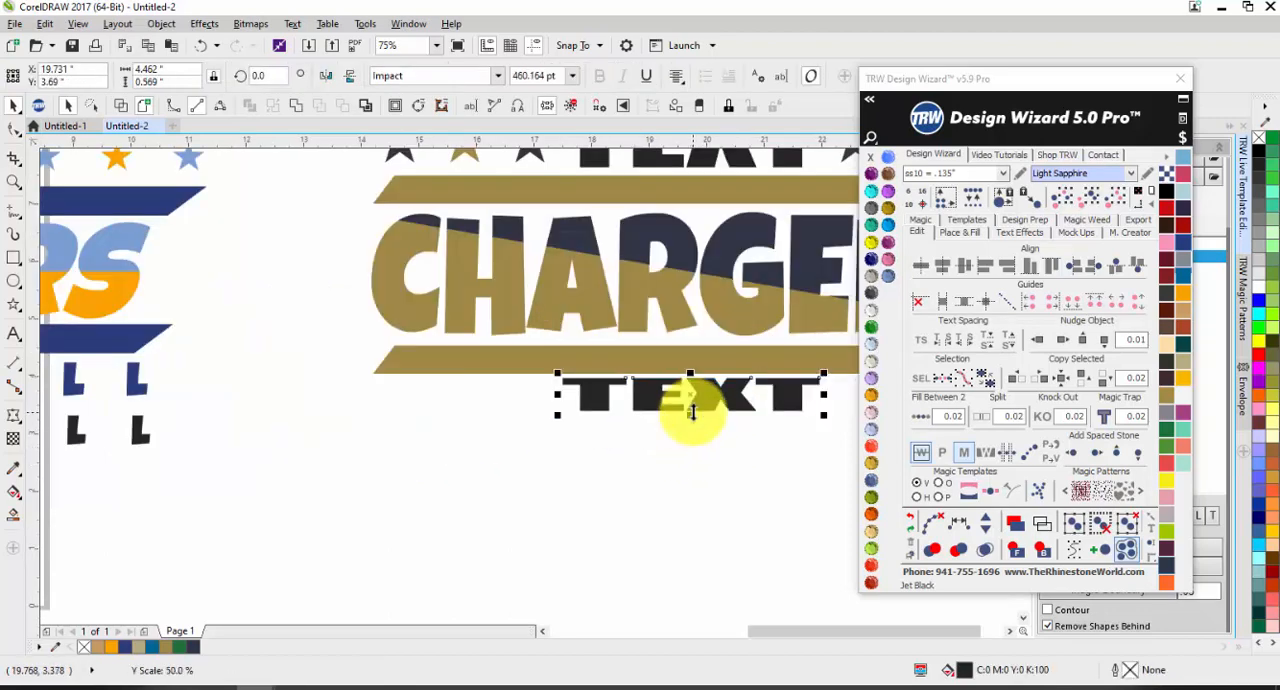
{"action": "scroll", "coordinate": [700, 418], "scroll_direction": "down", "scroll_amount": 2}
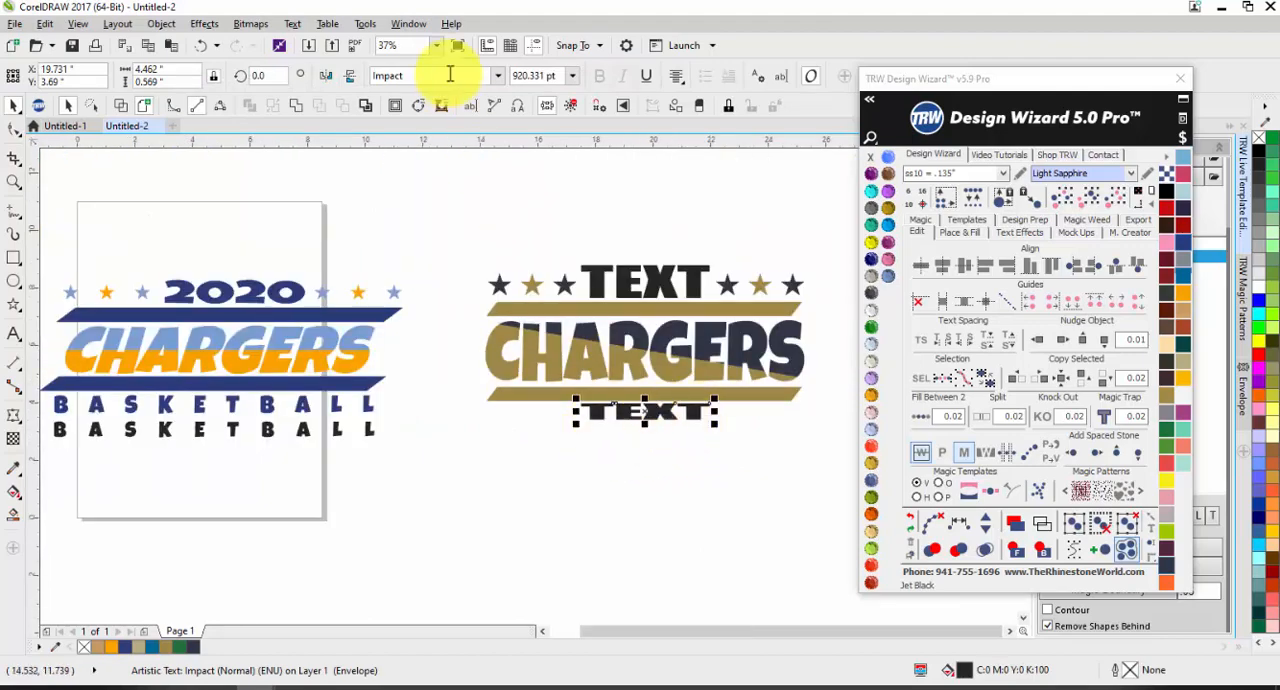
{"action": "left_click", "coordinate": [498, 78]}
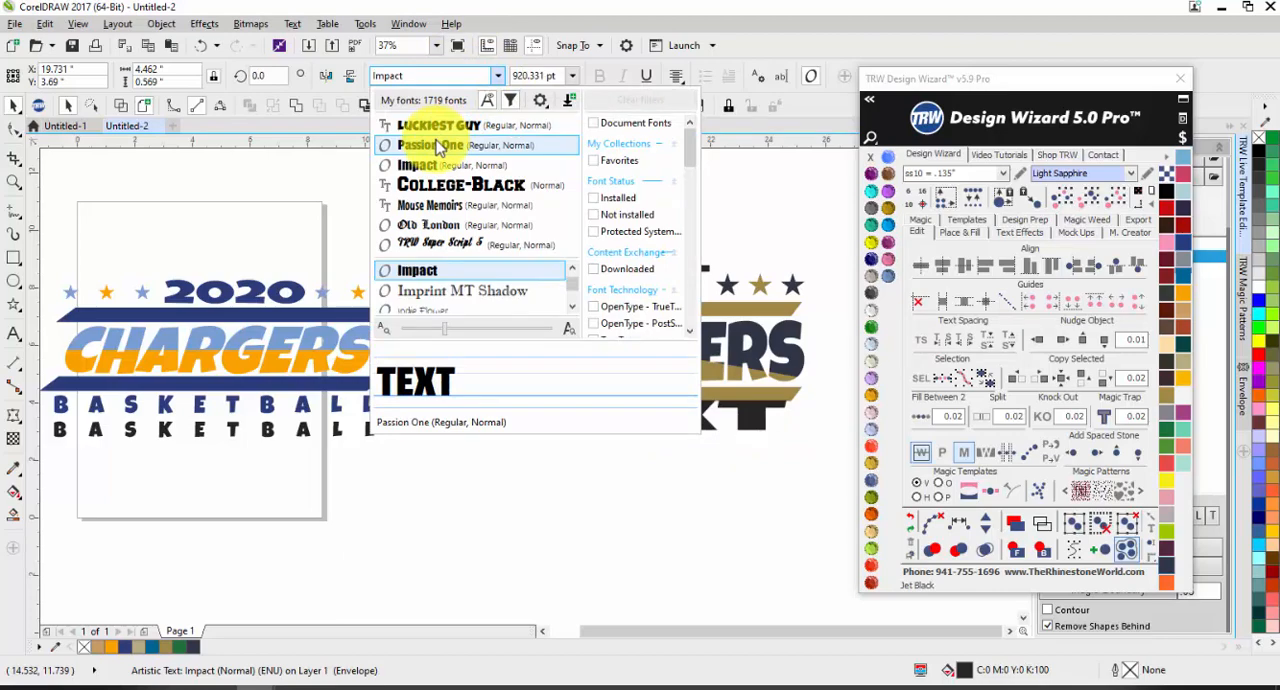
{"action": "left_click", "coordinate": [440, 126]}
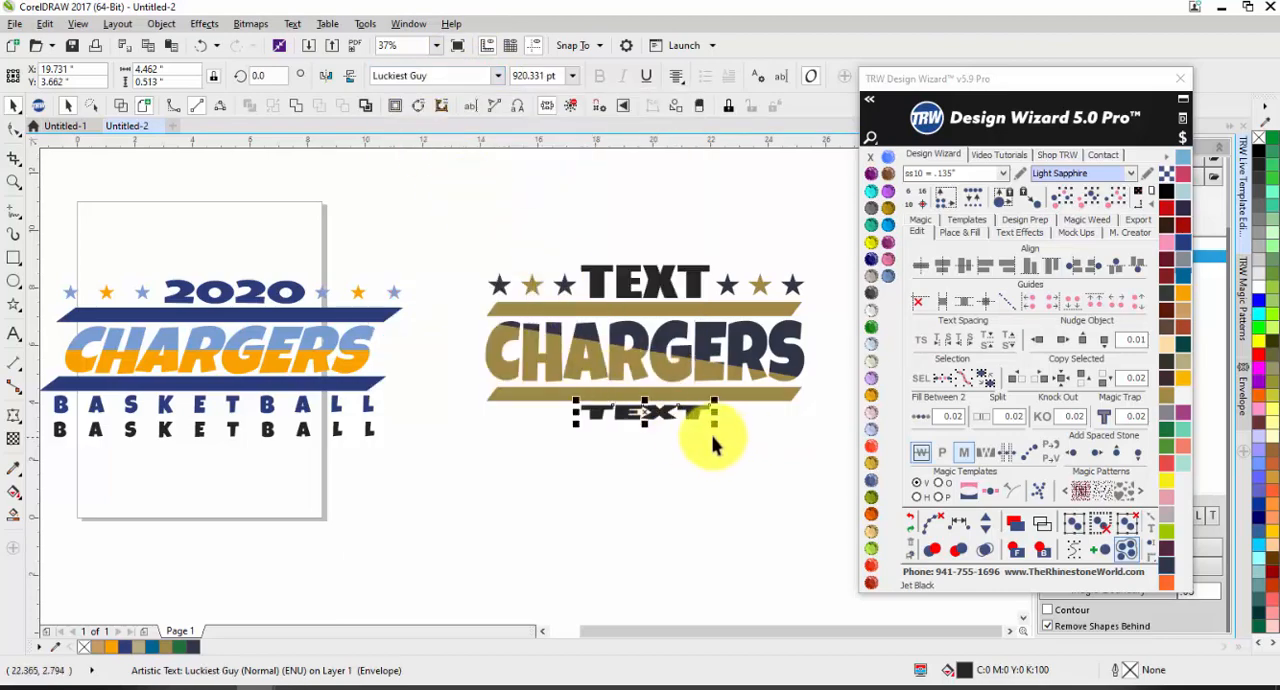
Step: Increase the character spacing of the lower TEXT in several increments and narrow it to about 3.95 inches wide
{"action": "left_click", "coordinate": [962, 346]}
{"action": "left_click", "coordinate": [962, 346]}
{"action": "left_click", "coordinate": [962, 346]}
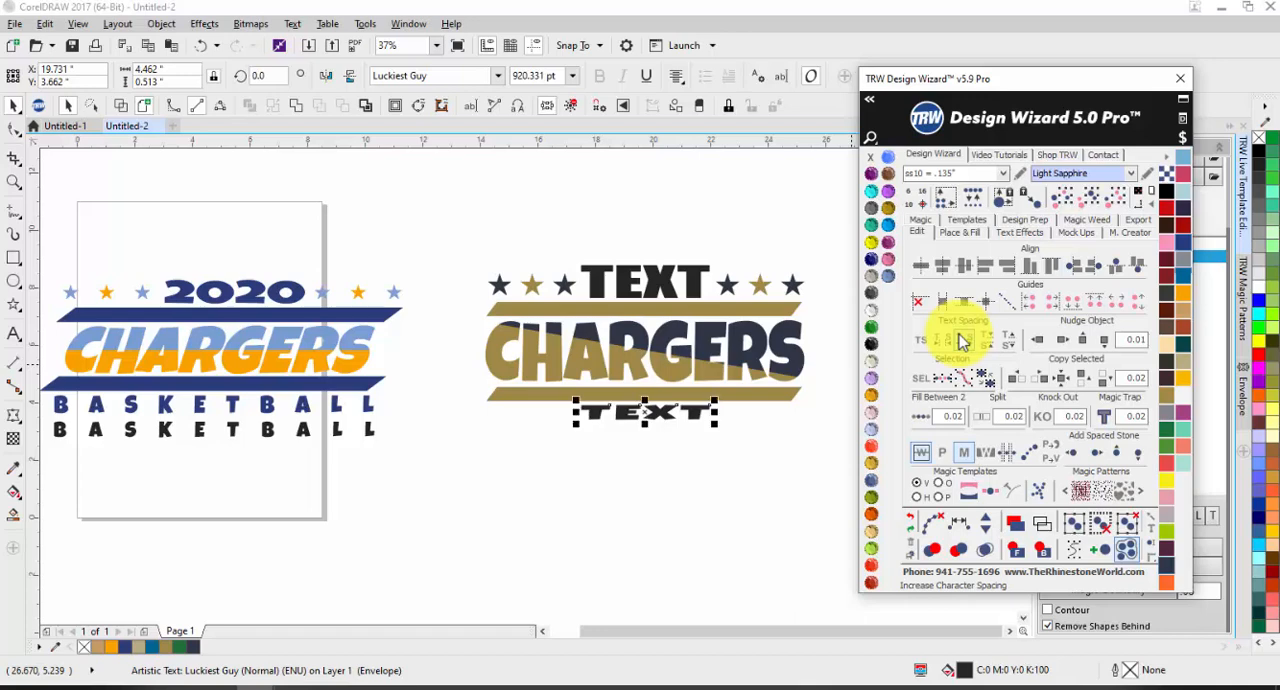
{"action": "mouse_move", "coordinate": [716, 412]}
{"action": "left_mouse_down"}
{"action": "mouse_move", "coordinate": [797, 412]}
{"action": "mouse_move", "coordinate": [700, 423]}
{"action": "left_mouse_up"}
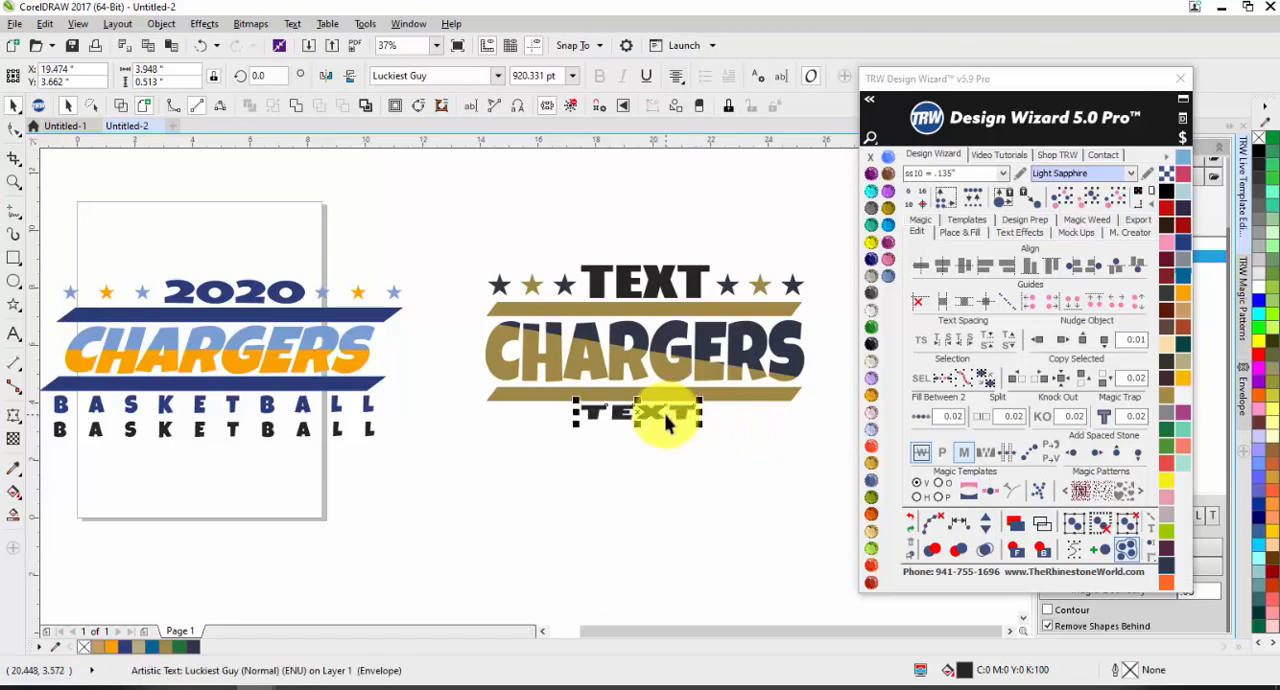
{"action": "scroll", "coordinate": [665, 422], "scroll_direction": "up", "scroll_amount": 4}
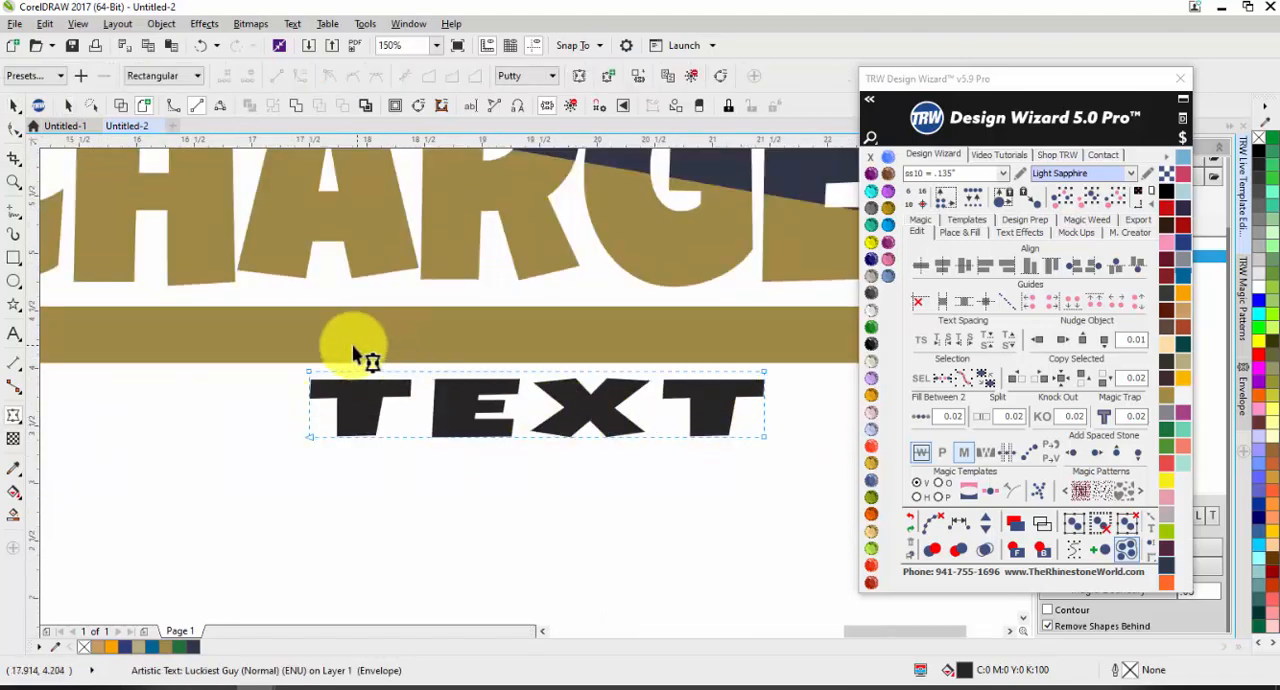
{"action": "left_click", "coordinate": [964, 340]}
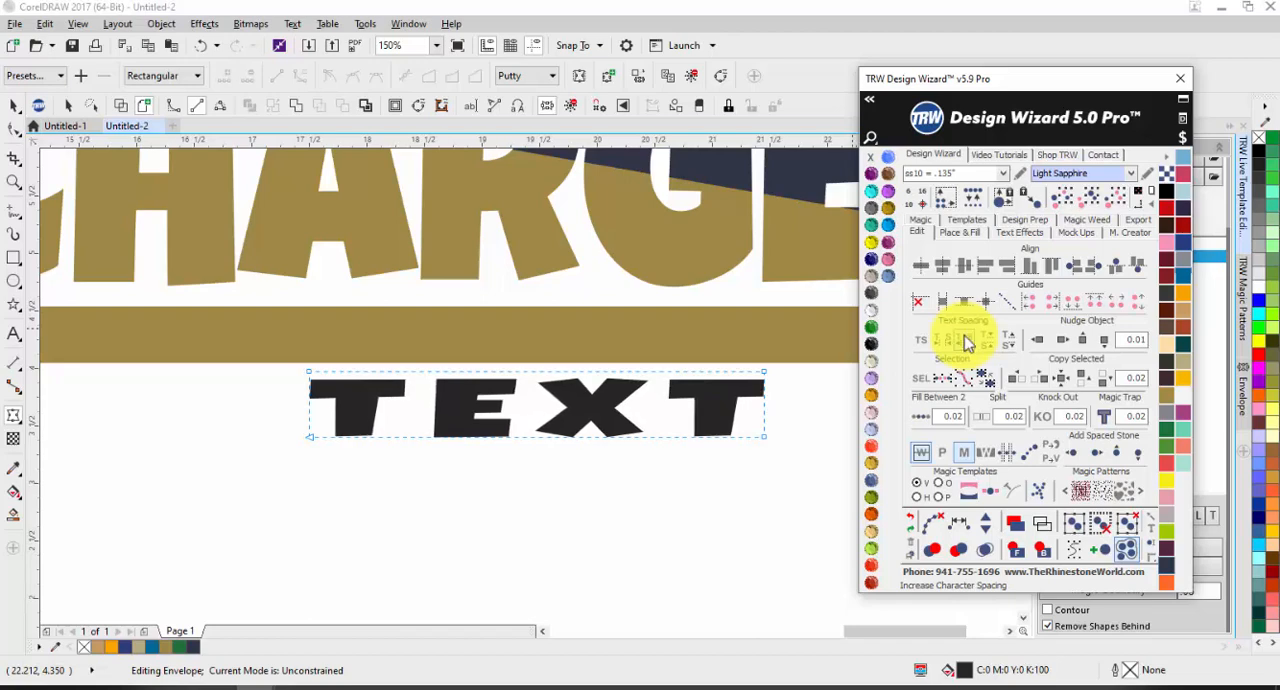
{"action": "left_click", "coordinate": [962, 336]}
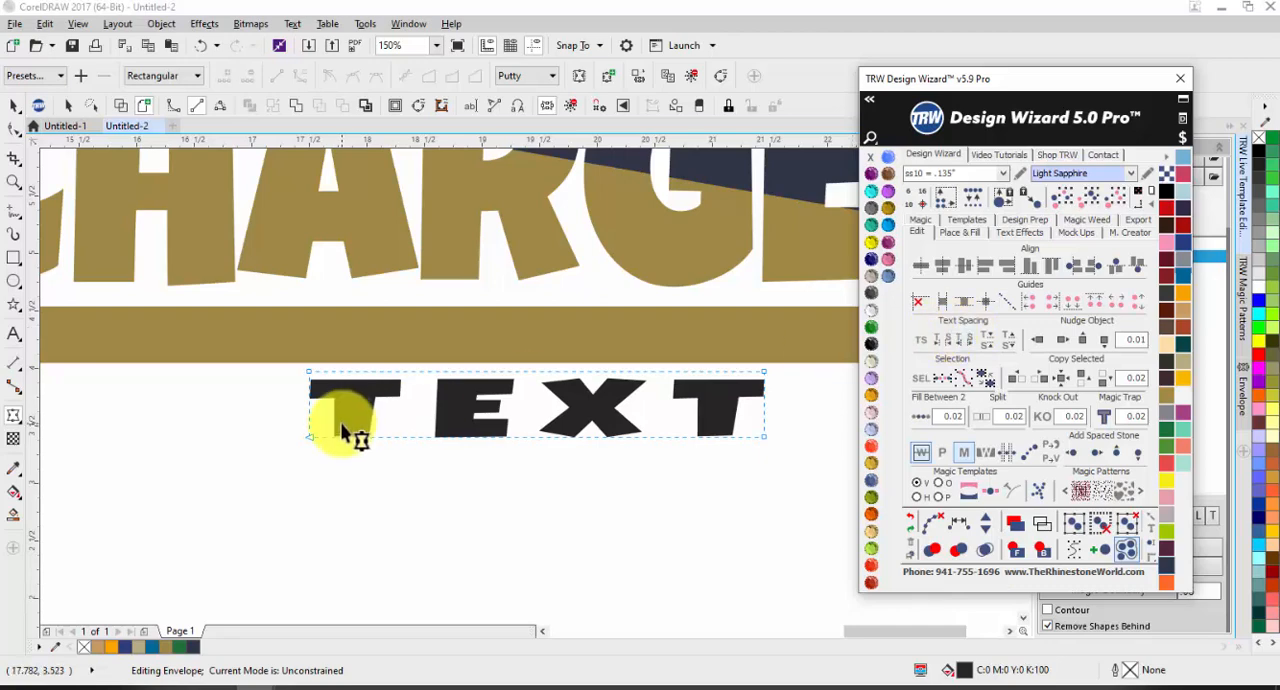
Step: Stretch the lower TEXT along the gold bar to about 10.51 inches wide and flatten it to about 0.28 inches high
{"action": "left_click", "coordinate": [14, 106]}
{"action": "scroll", "coordinate": [488, 422], "scroll_direction": "down", "scroll_amount": 1}
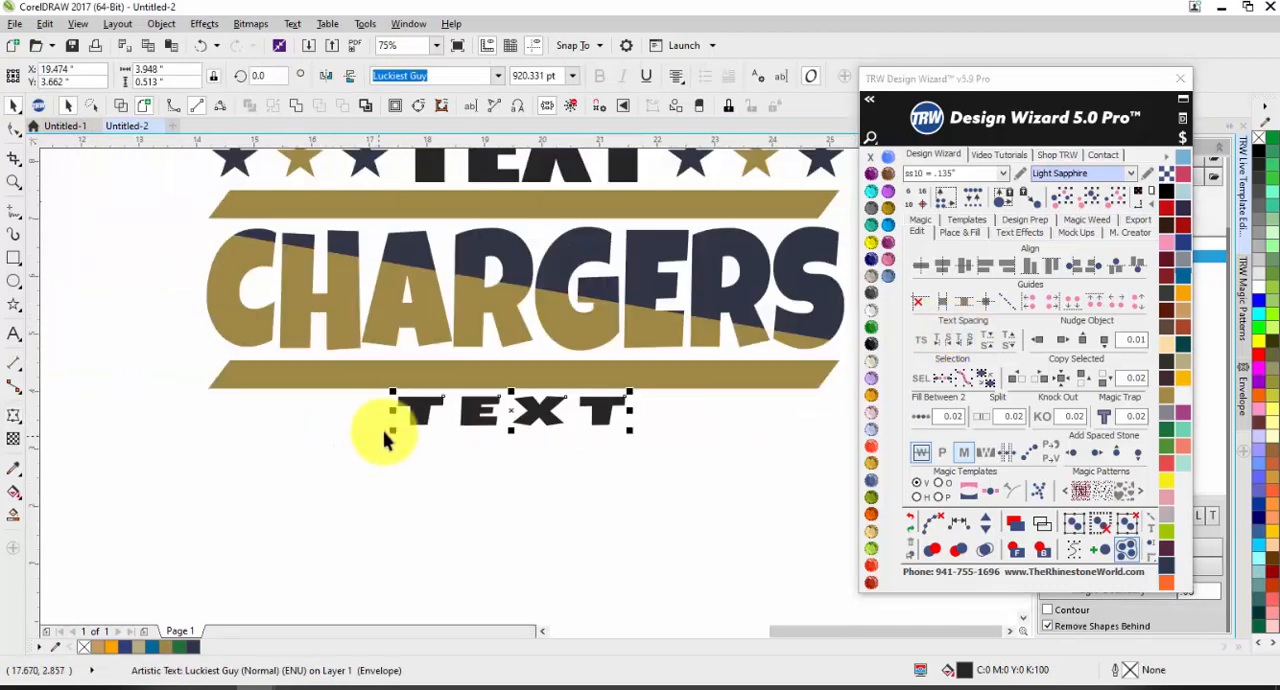
{"action": "left_click_drag", "start_coordinate": [393, 431], "coordinate": [216, 408]}
{"action": "left_click_drag", "start_coordinate": [629, 414], "coordinate": [830, 402]}
{"action": "left_click_drag", "start_coordinate": [526, 430], "coordinate": [524, 412]}
{"action": "left_click", "coordinate": [443, 455]}
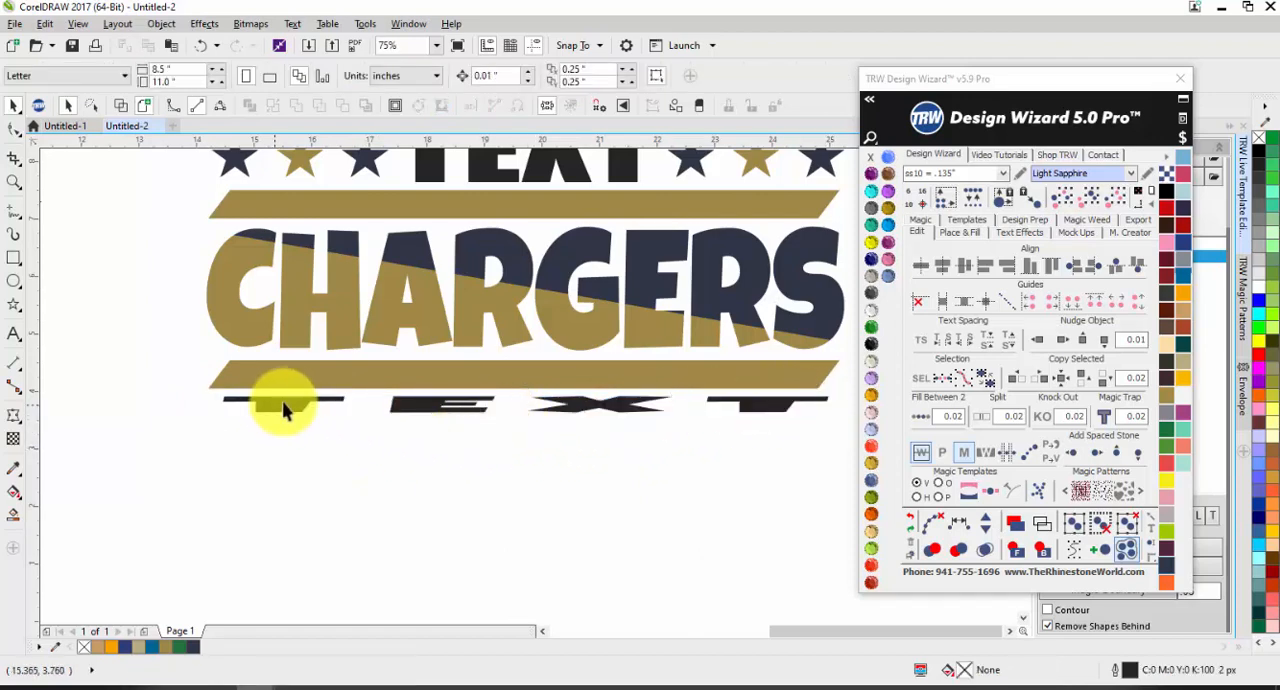
Step: Replace the wording of the lower TEXT under the gold bar with BASKETBALL
{"action": "left_click", "coordinate": [14, 334]}
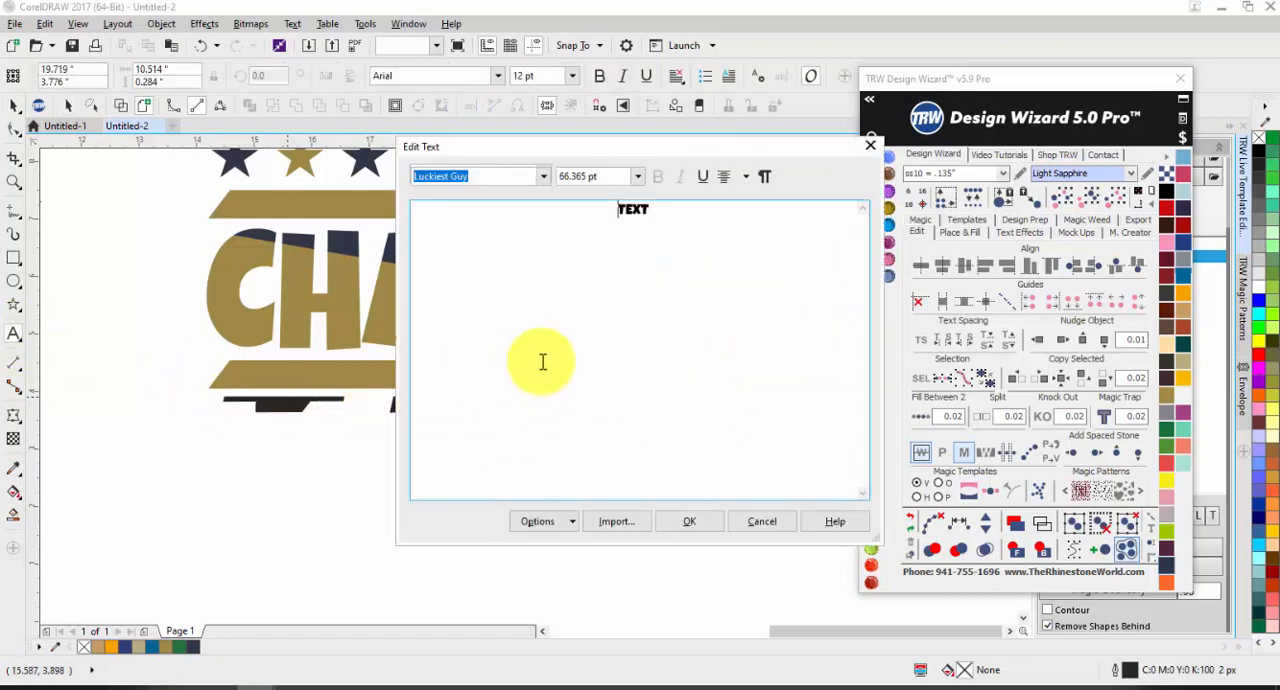
{"action": "left_click_drag", "start_coordinate": [768, 223], "coordinate": [366, 228]}
{"action": "type", "text": "BASKETB"}
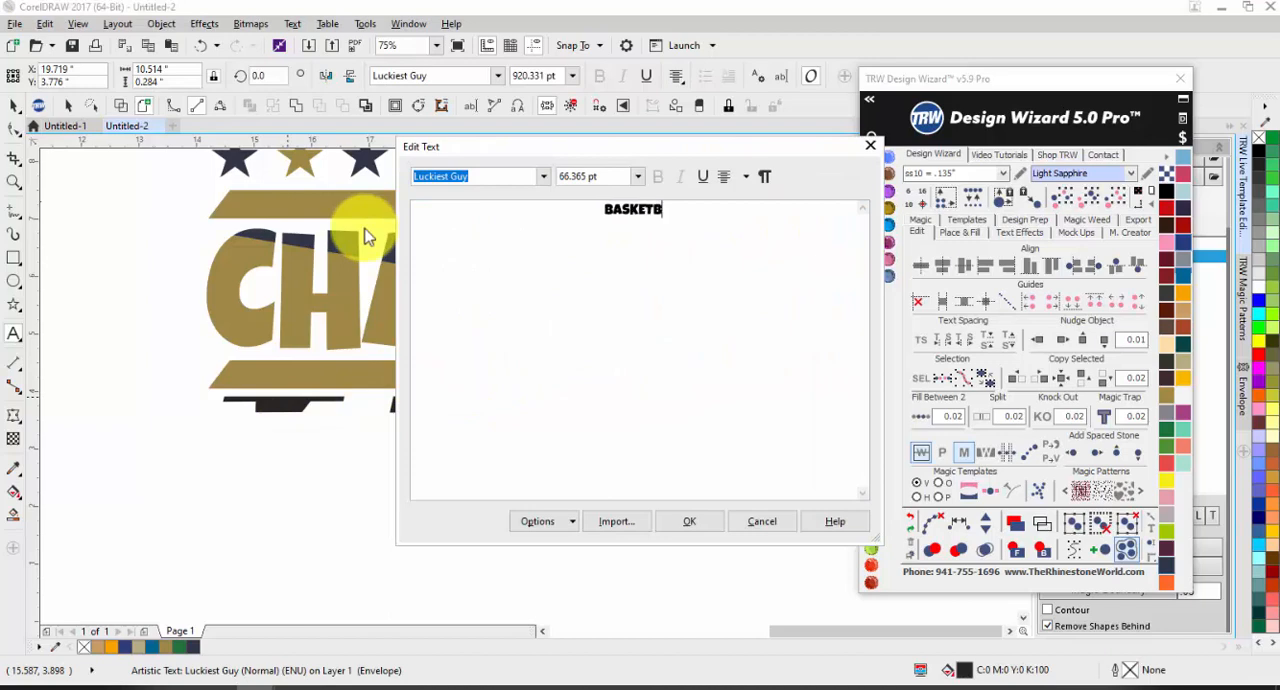
{"action": "type", "text": "ALL"}
{"action": "left_click", "coordinate": [687, 521]}
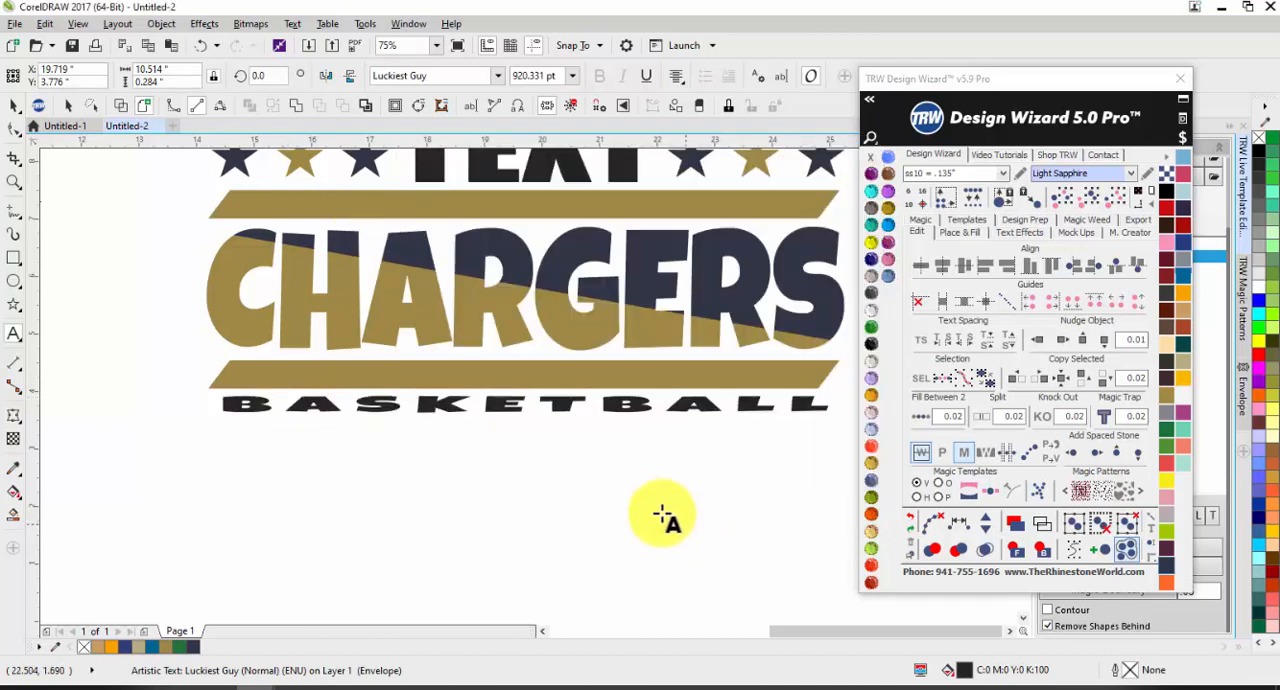
Step: Heighten the BASKETBALL text under the gold bar to about 0.48 inches and increase its character spacing
{"action": "left_click", "coordinate": [14, 106]}
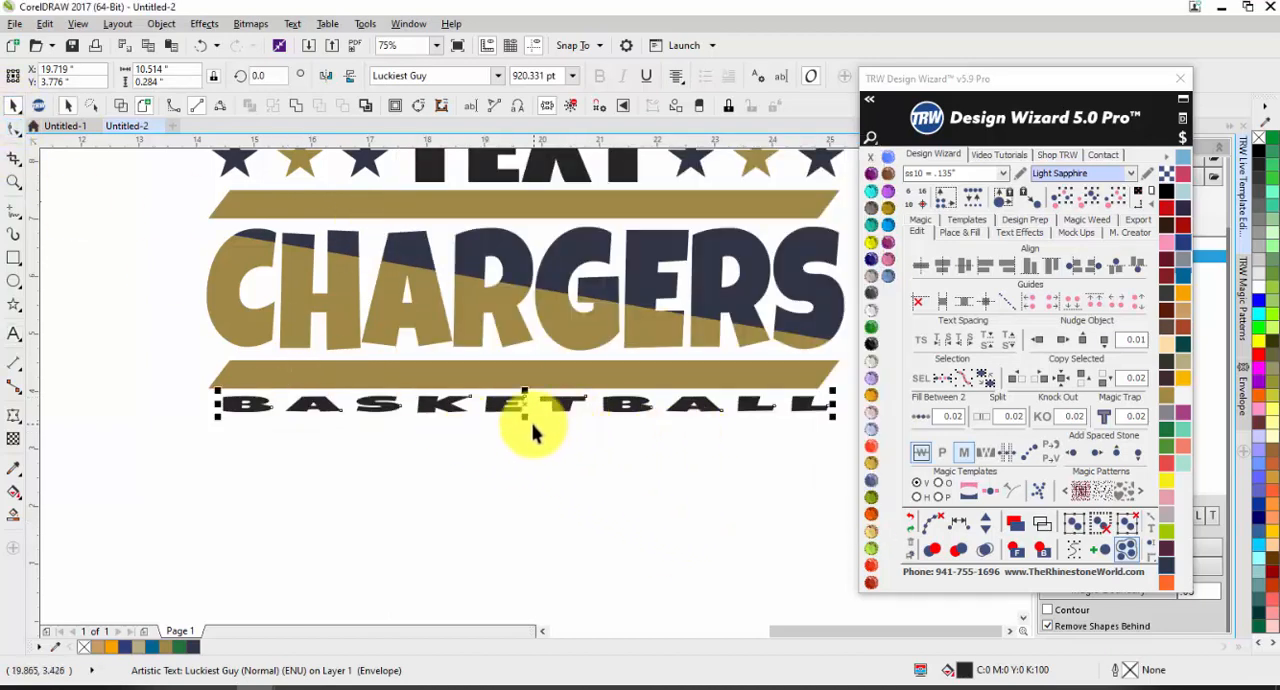
{"action": "left_click_drag", "start_coordinate": [525, 417], "coordinate": [524, 431]}
{"action": "left_click", "coordinate": [594, 511]}
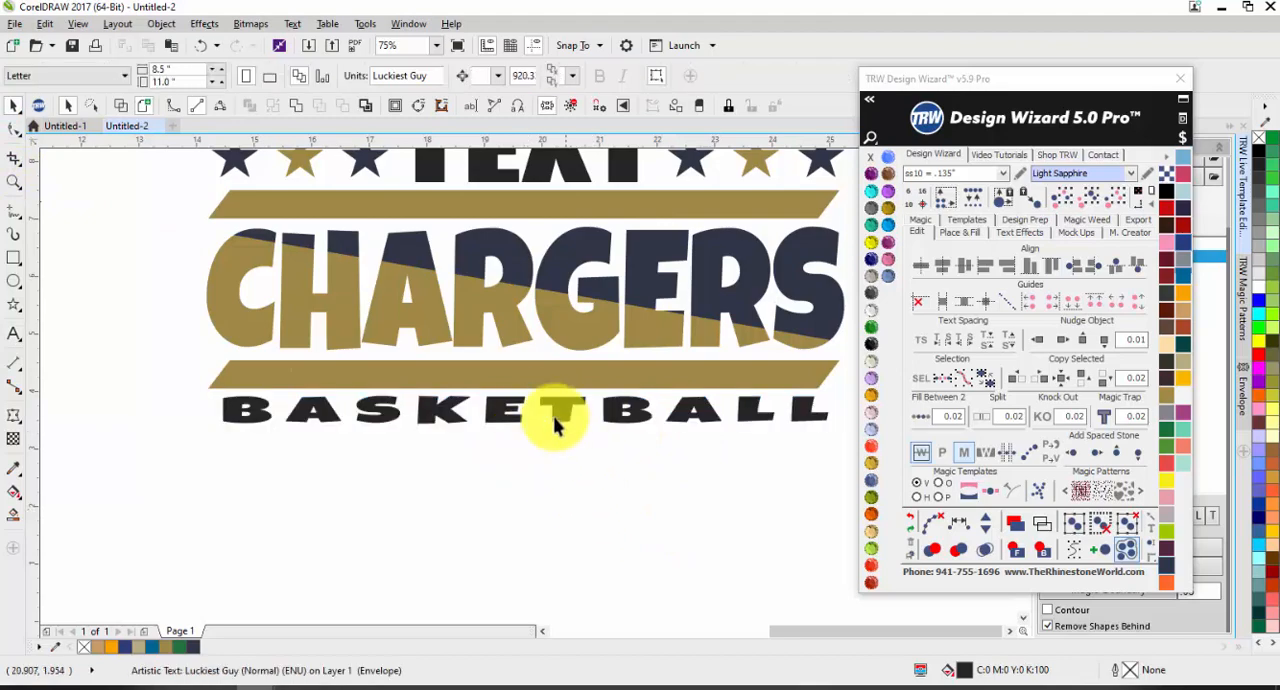
{"action": "left_click", "coordinate": [556, 425]}
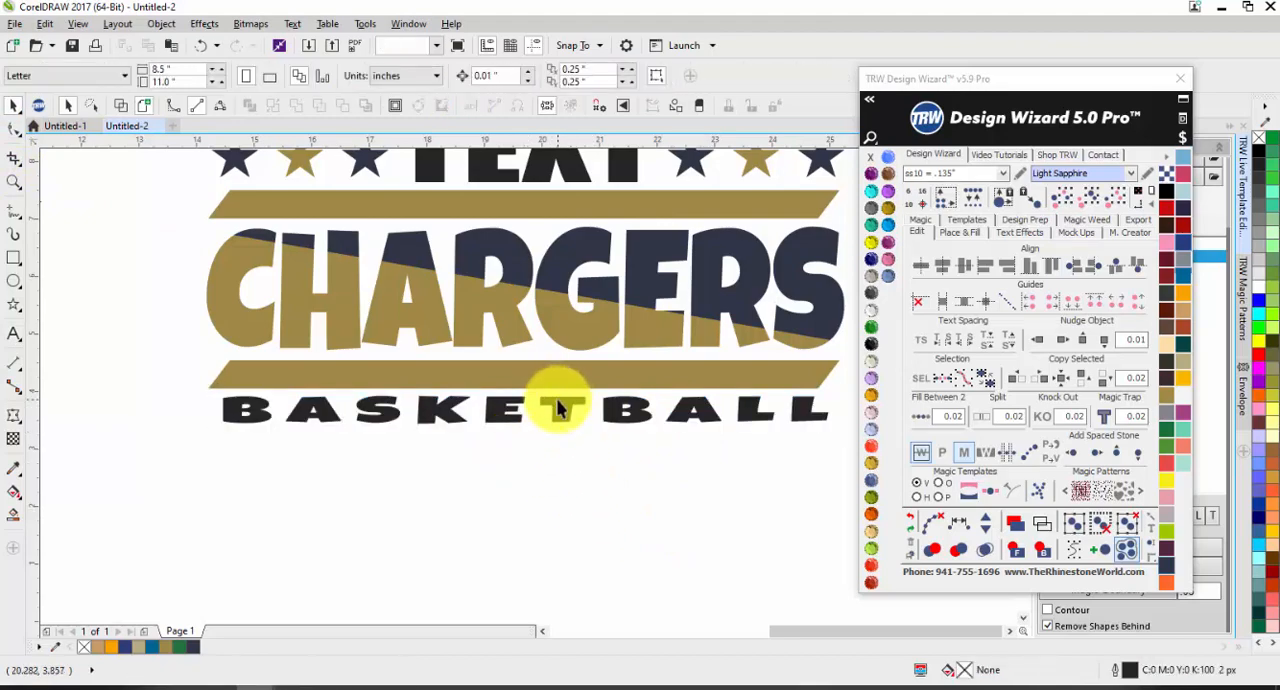
{"action": "left_click", "coordinate": [557, 399]}
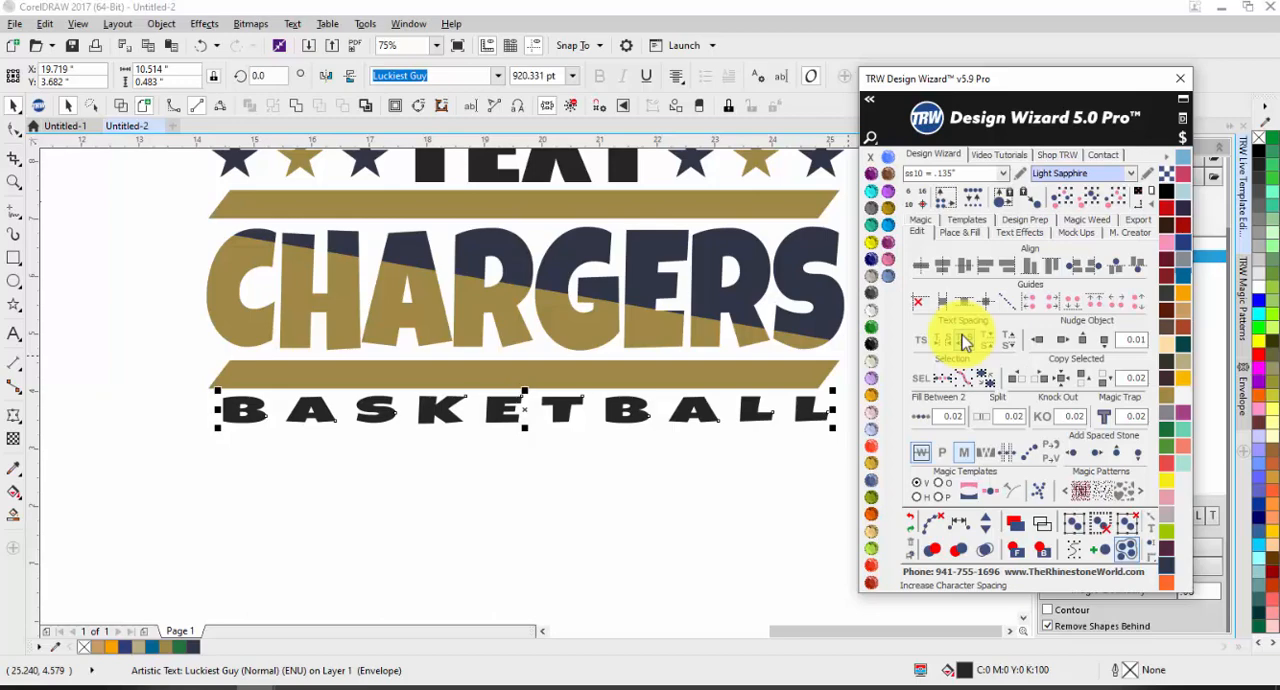
{"action": "left_click", "coordinate": [588, 467]}
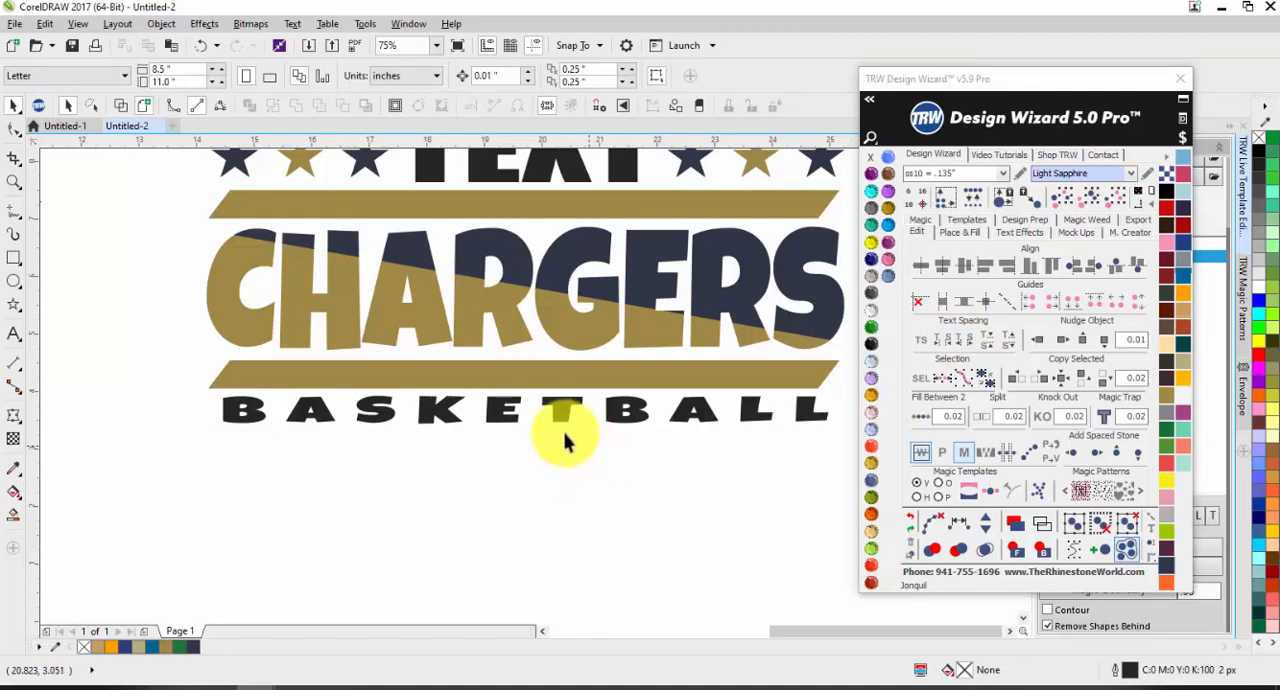
Step: Replace the BASKETBALL wording under the gold bar with SOCCER using the live template text editor
{"action": "left_click_drag", "start_coordinate": [1018, 120], "coordinate": [920, 528]}
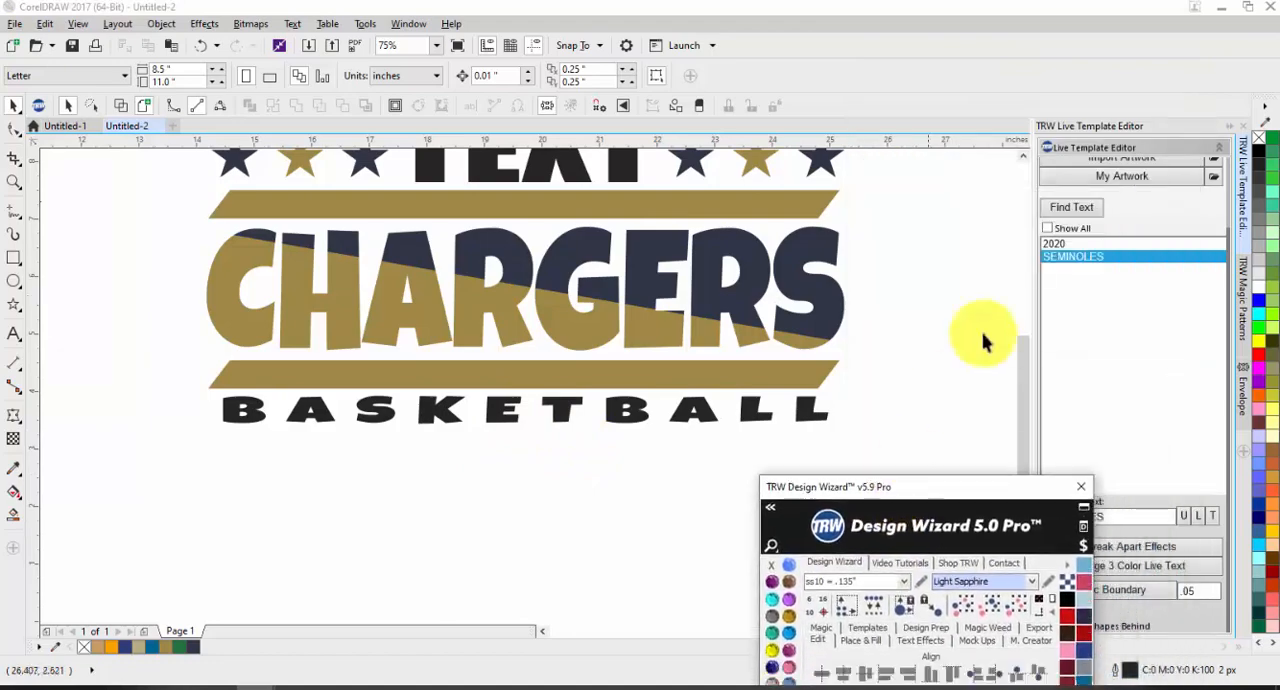
{"action": "left_click", "coordinate": [1075, 270]}
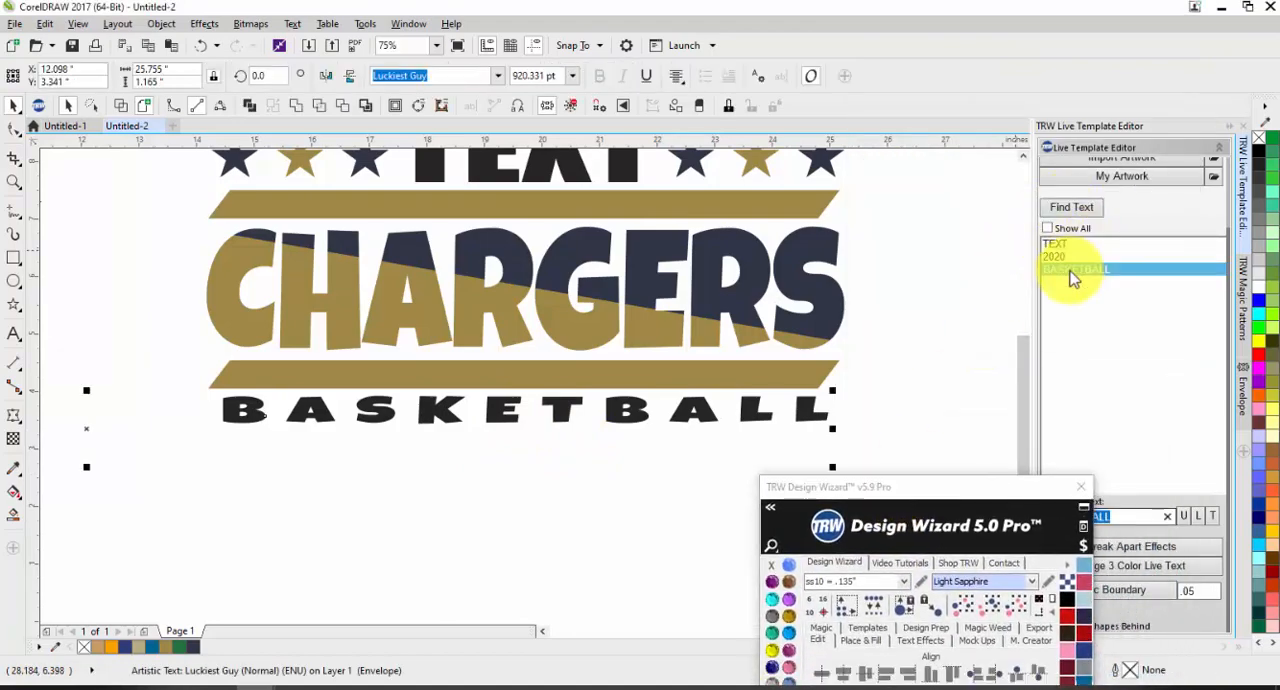
{"action": "type", "text": "SOCCER"}
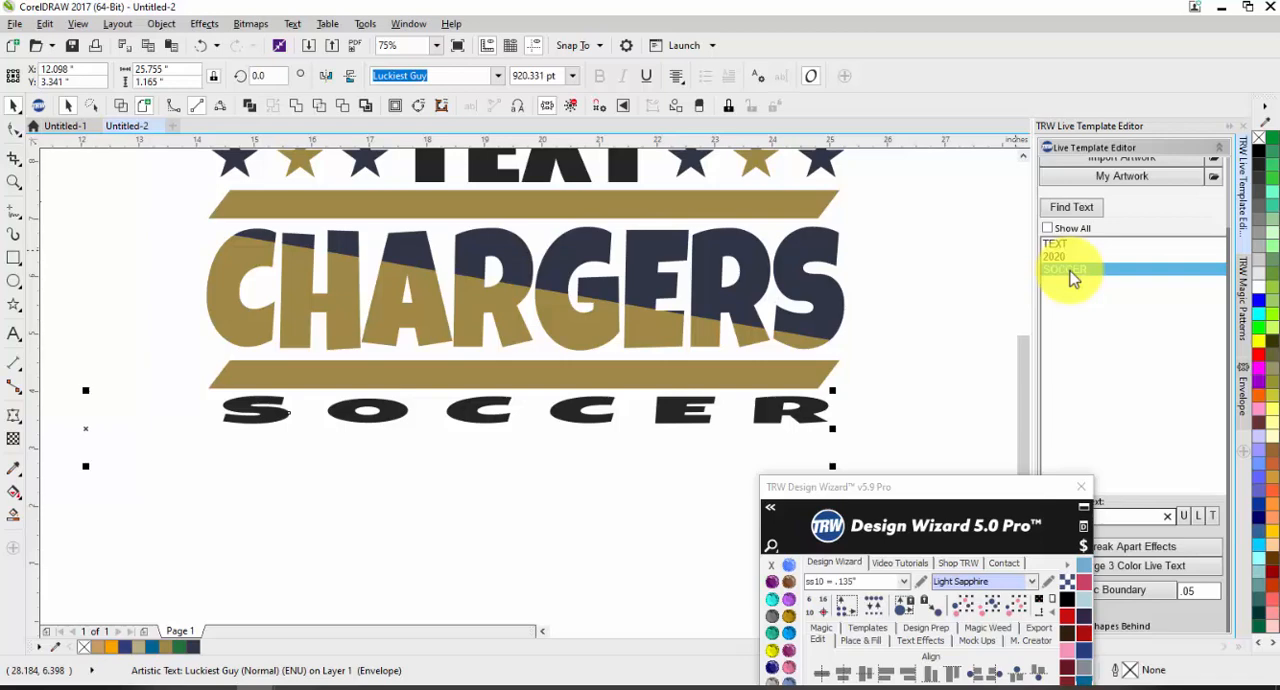
{"action": "left_click", "coordinate": [862, 377]}
{"action": "scroll", "coordinate": [852, 385], "scroll_direction": "down", "scroll_amount": 3}
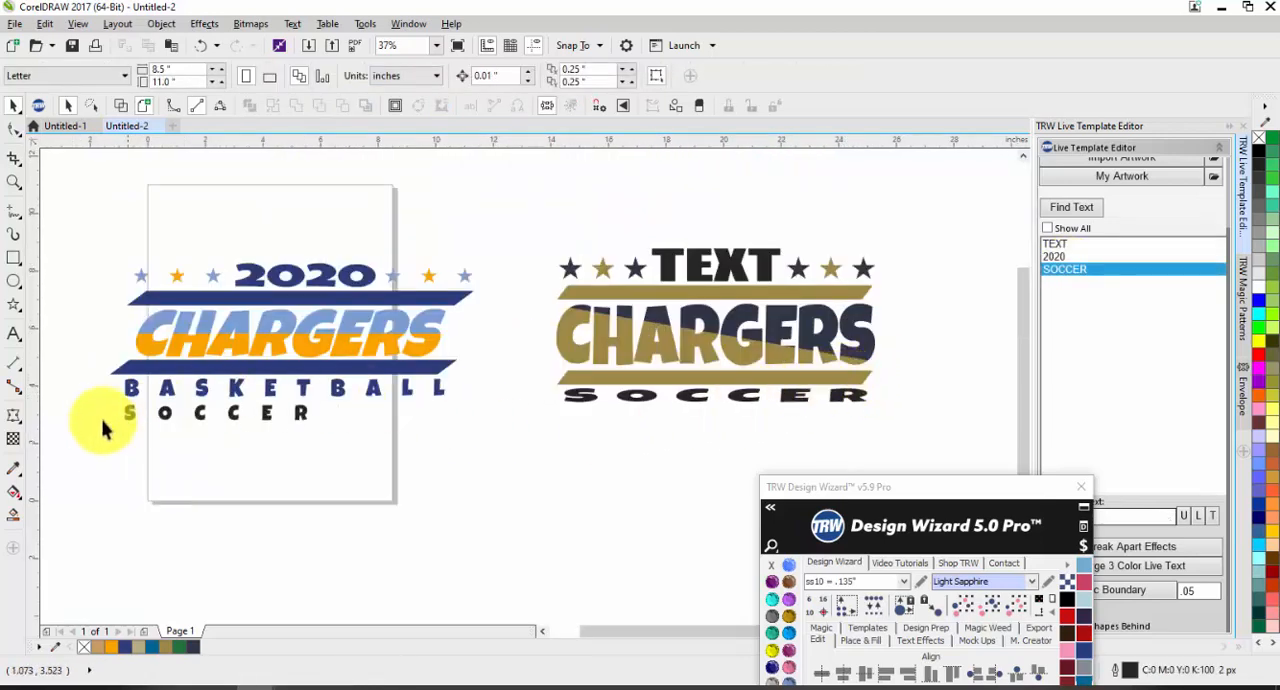
{"action": "scroll", "coordinate": [106, 426], "scroll_direction": "up", "scroll_amount": 3}
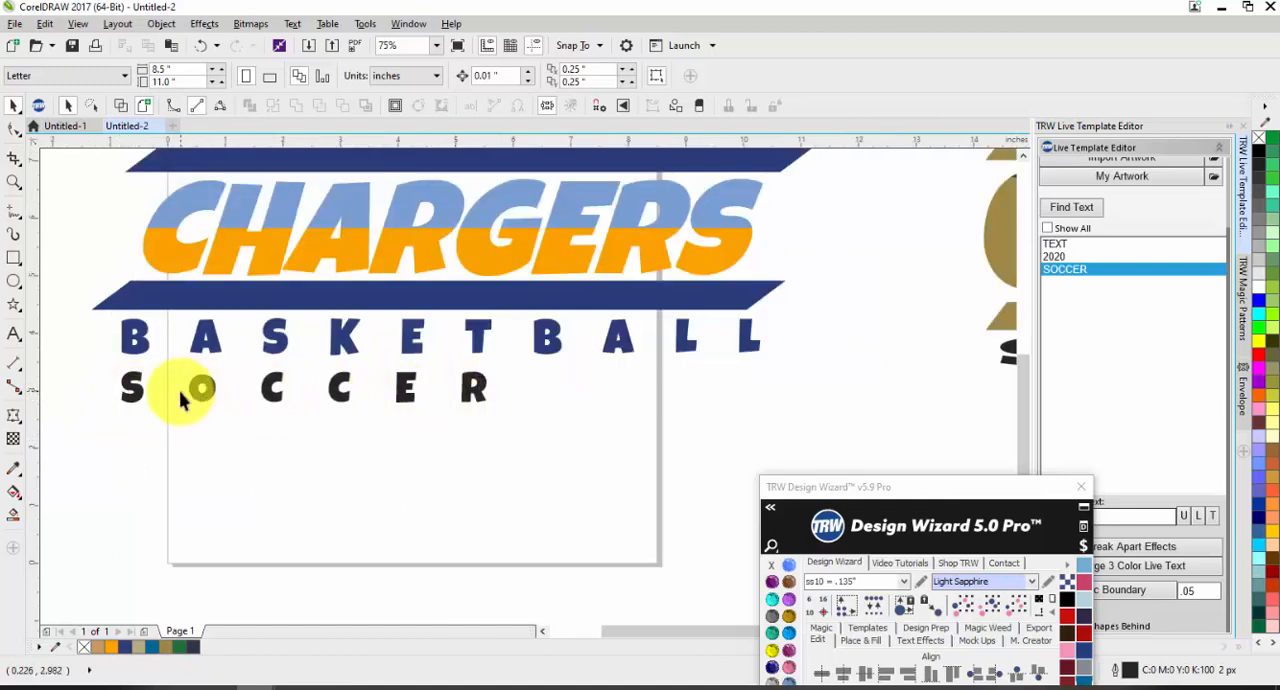
{"action": "scroll", "coordinate": [257, 400], "scroll_direction": "down", "scroll_amount": 2}
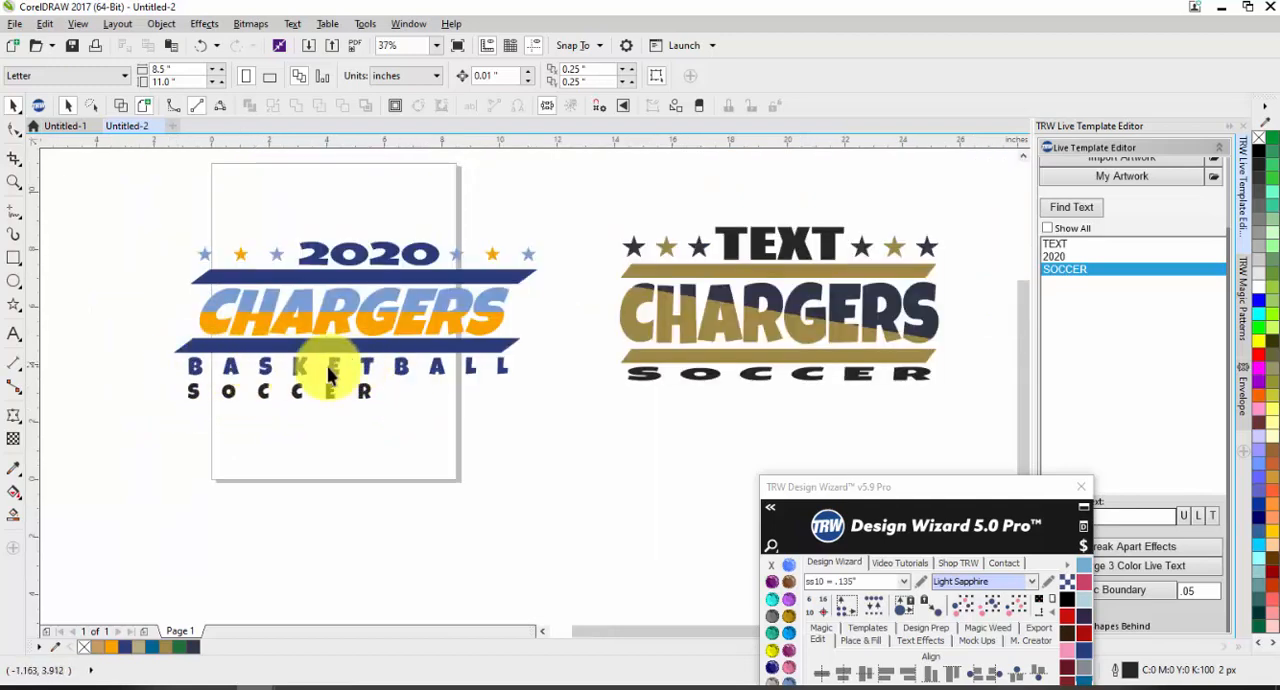
{"action": "left_click", "coordinate": [643, 388]}
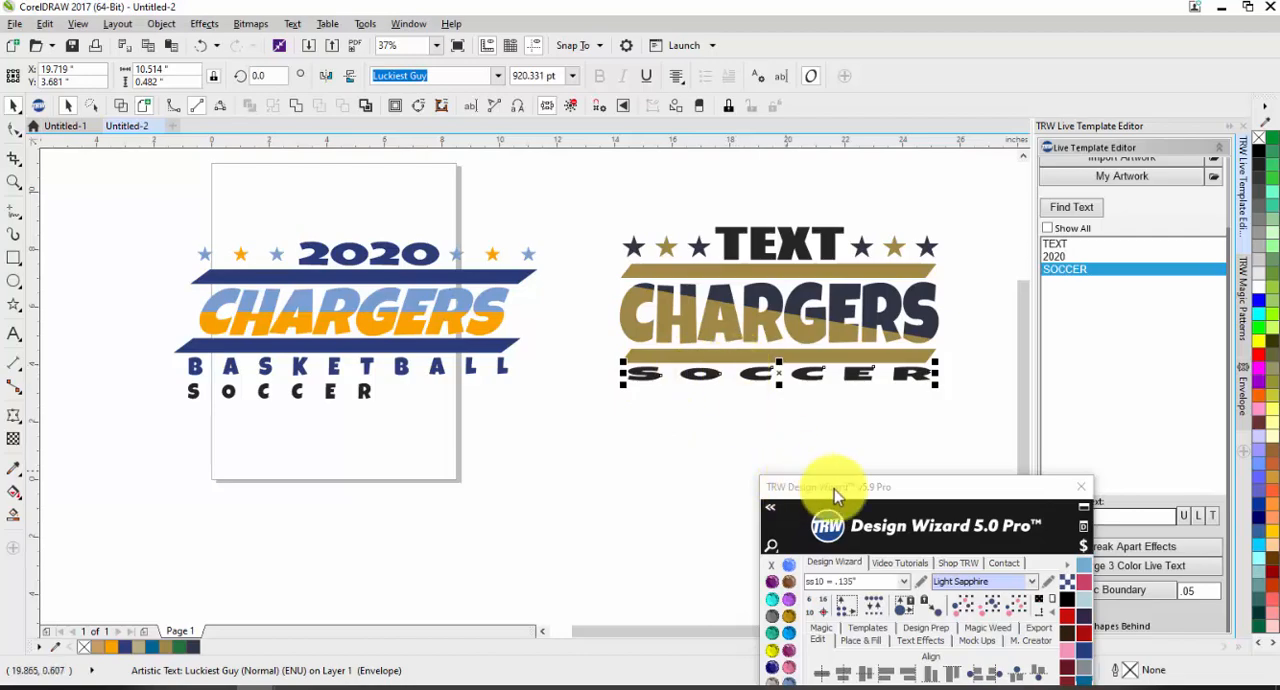
{"action": "left_click_drag", "start_coordinate": [971, 496], "coordinate": [1034, 64]}
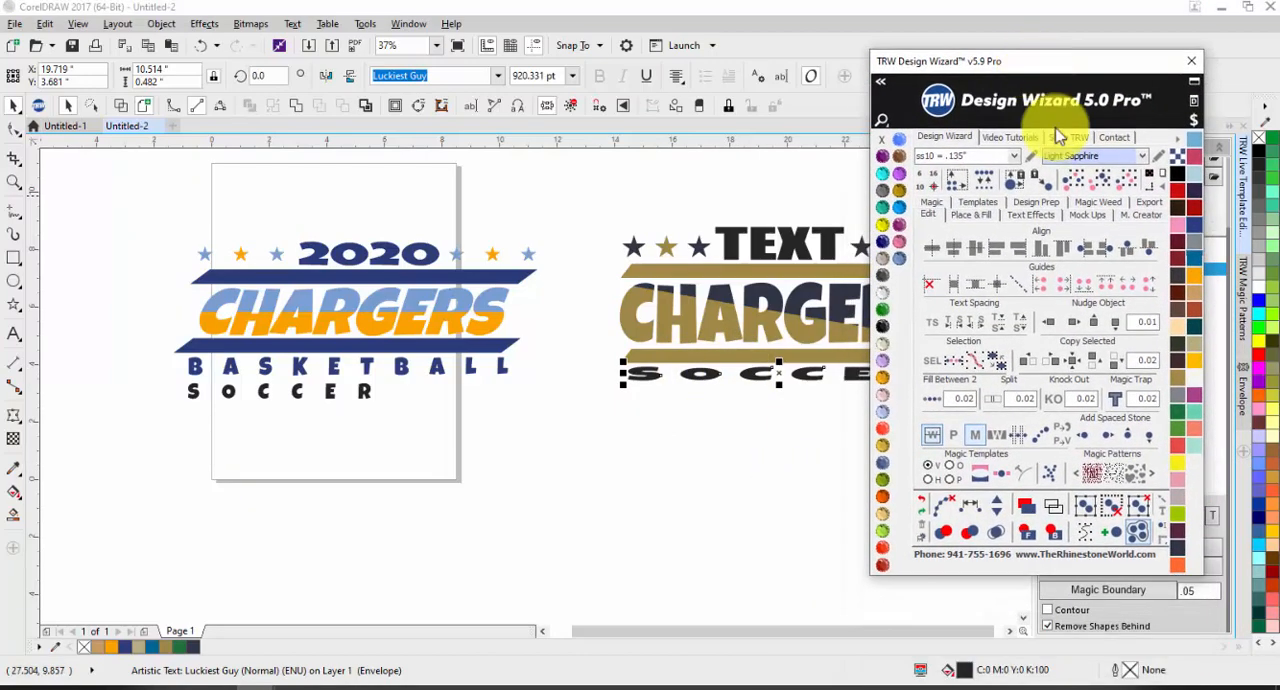
{"action": "left_click", "coordinate": [416, 366]}
{"action": "scroll", "coordinate": [424, 366], "scroll_direction": "down", "scroll_amount": 1}
{"action": "scroll", "coordinate": [605, 303], "scroll_direction": "up", "scroll_amount": 1}
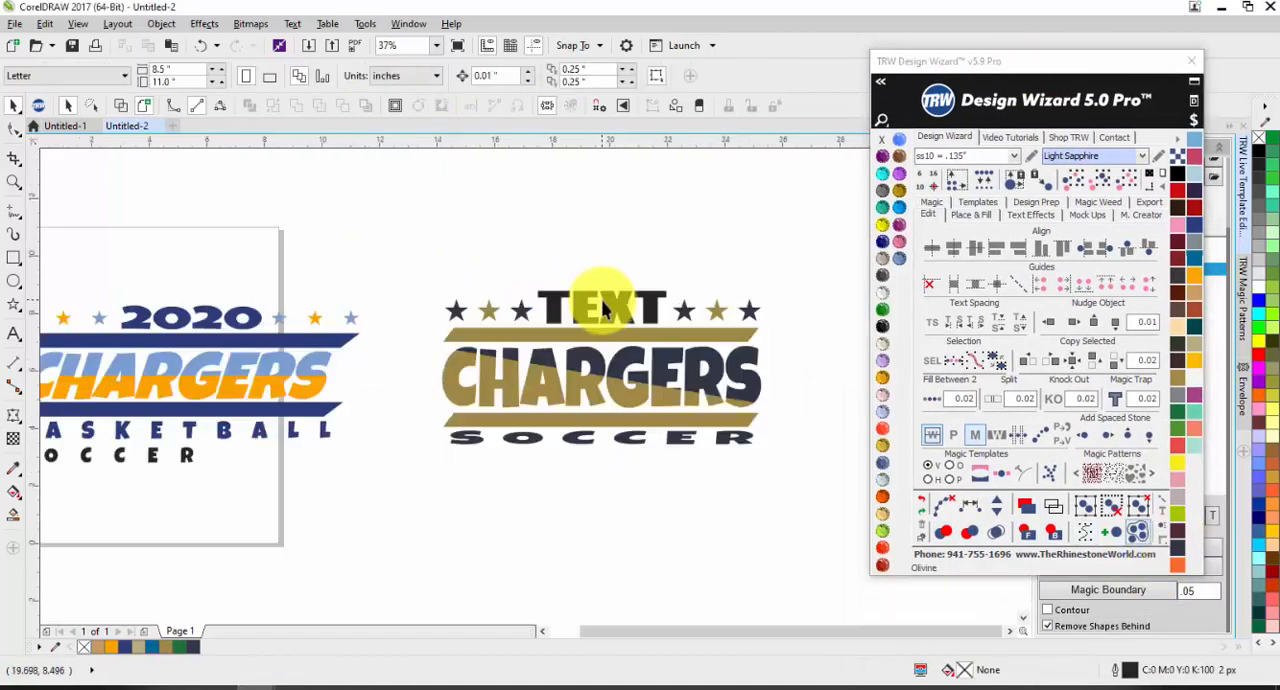
Step: Replace the TEXT wording above the gold CHARGERS design with 2020 and set its font to Luckiest Guy
{"action": "left_click_drag", "start_coordinate": [1019, 80], "coordinate": [596, 491]}
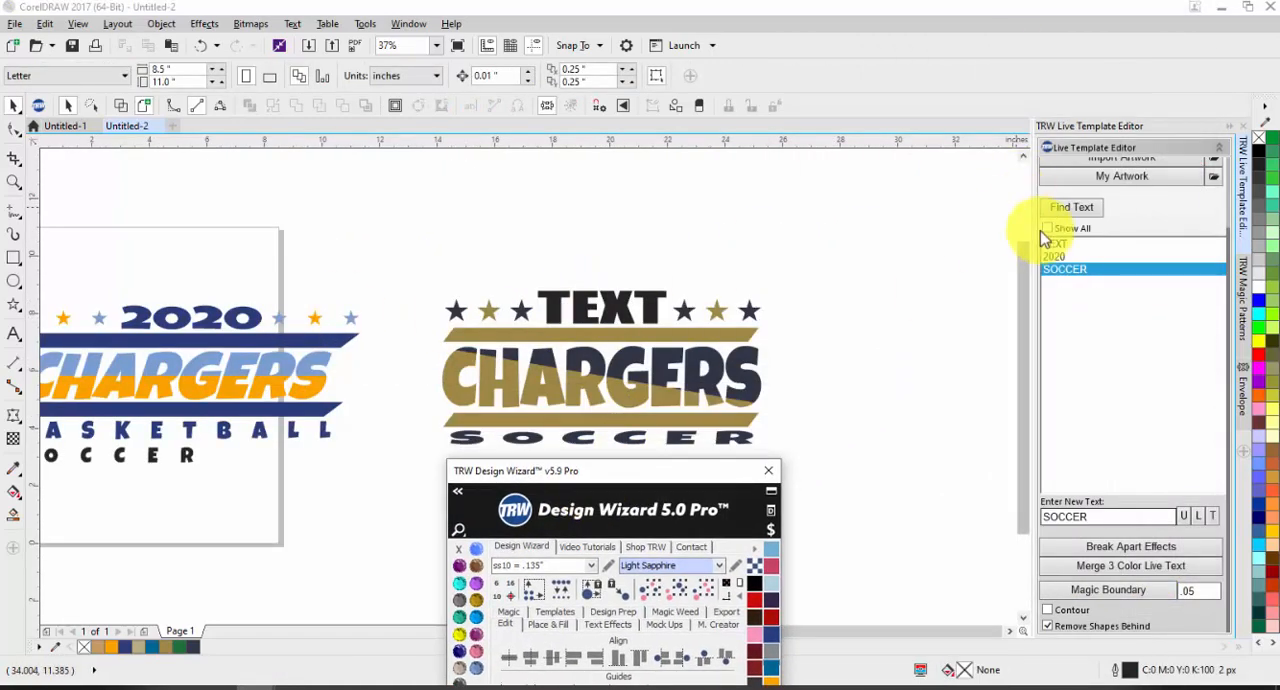
{"action": "left_click", "coordinate": [1054, 243]}
{"action": "type", "text": "2020"}
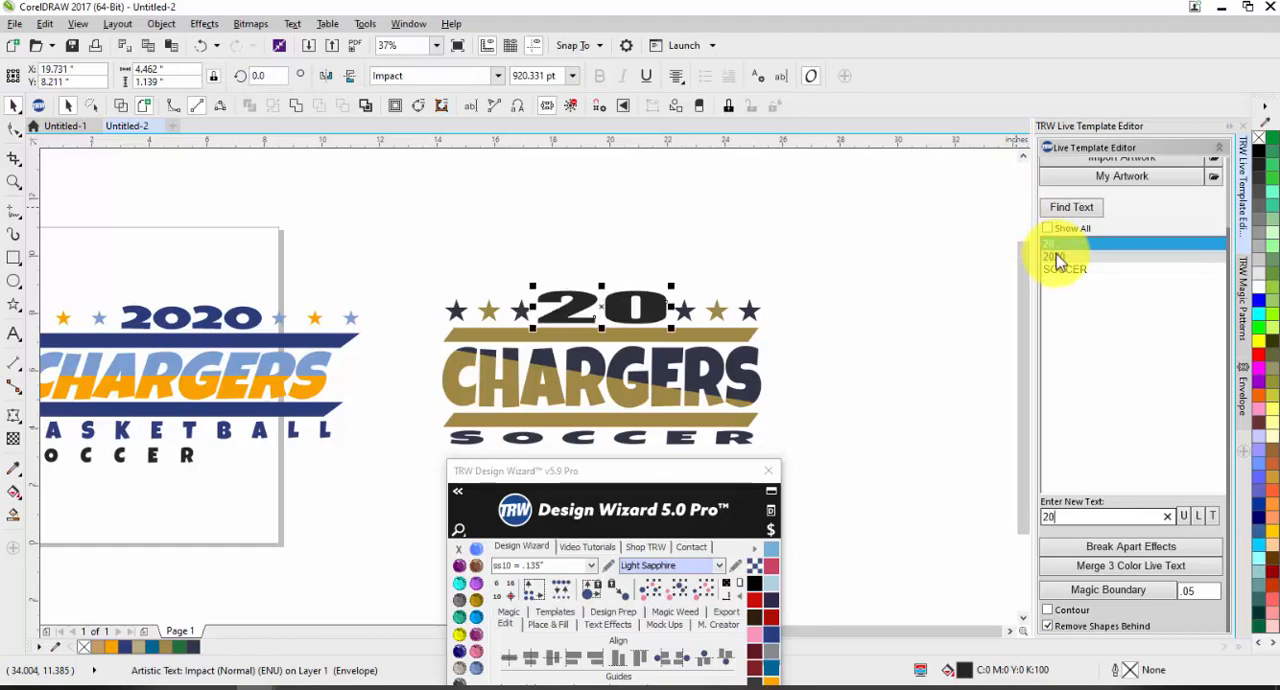
{"action": "left_click", "coordinate": [497, 77]}
{"action": "left_click", "coordinate": [486, 117]}
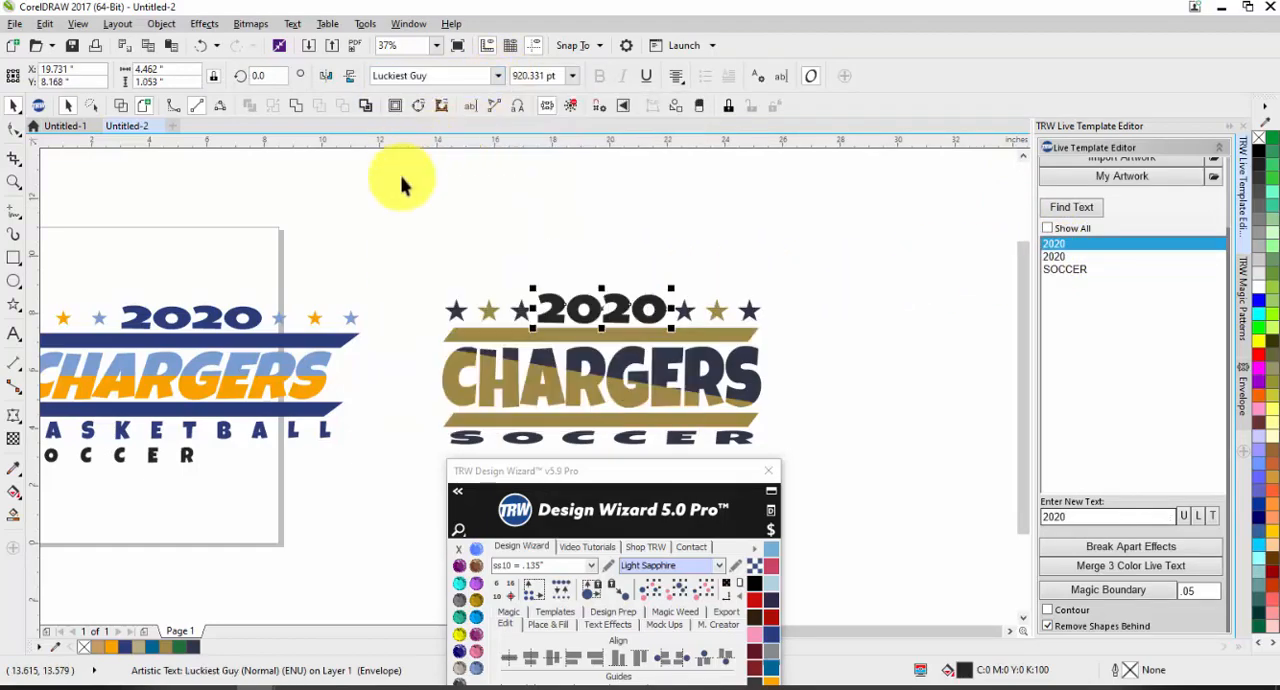
{"action": "left_click", "coordinate": [380, 263]}
Step: Recolour the 2020 and SOCCER texts of the gold CHARGERS design dark navy (R:46 G:52 B:69)
{"action": "scroll", "coordinate": [586, 196], "scroll_direction": "down", "scroll_amount": 2}
{"action": "scroll", "coordinate": [586, 300], "scroll_direction": "up", "scroll_amount": 2}
{"action": "left_click", "coordinate": [571, 212]}
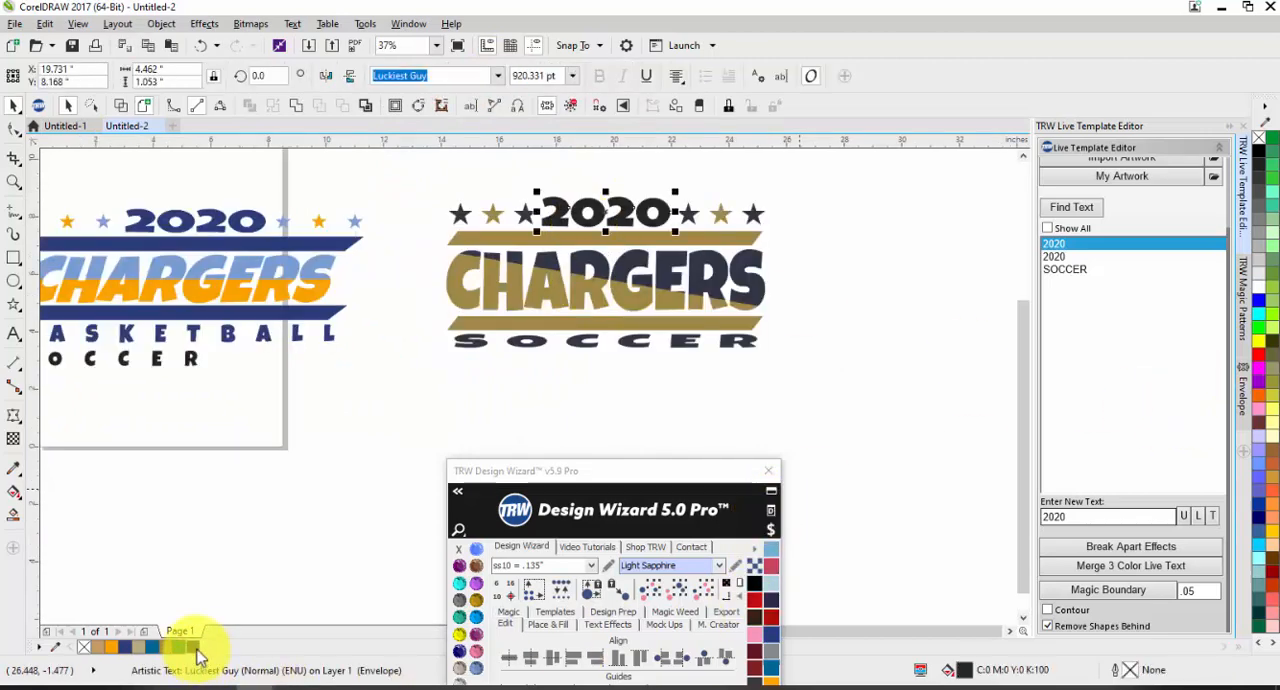
{"action": "left_click", "coordinate": [463, 360]}
{"action": "left_click", "coordinate": [500, 340]}
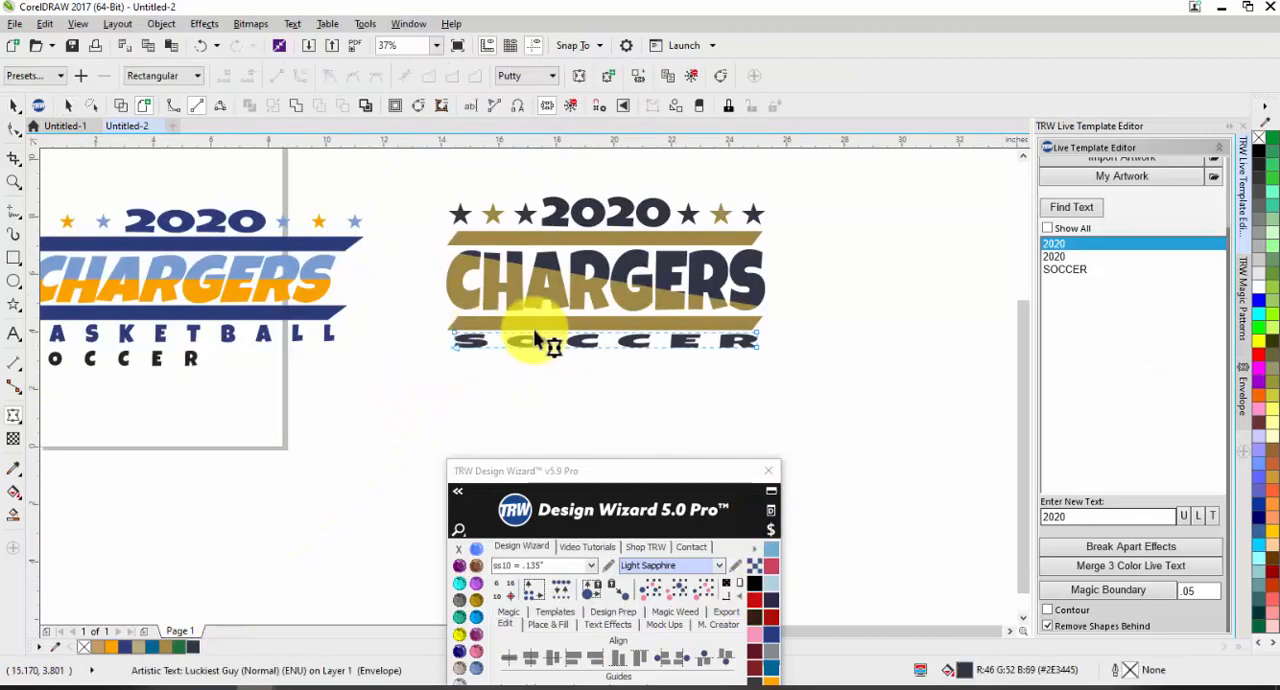
Step: Flatten the SOCCER text under the gold bar to about 0.36 inches high and narrow it to about 9.86 inches wide
{"action": "key", "text": "space"}
{"action": "scroll", "coordinate": [591, 345], "scroll_direction": "up", "scroll_amount": 2}
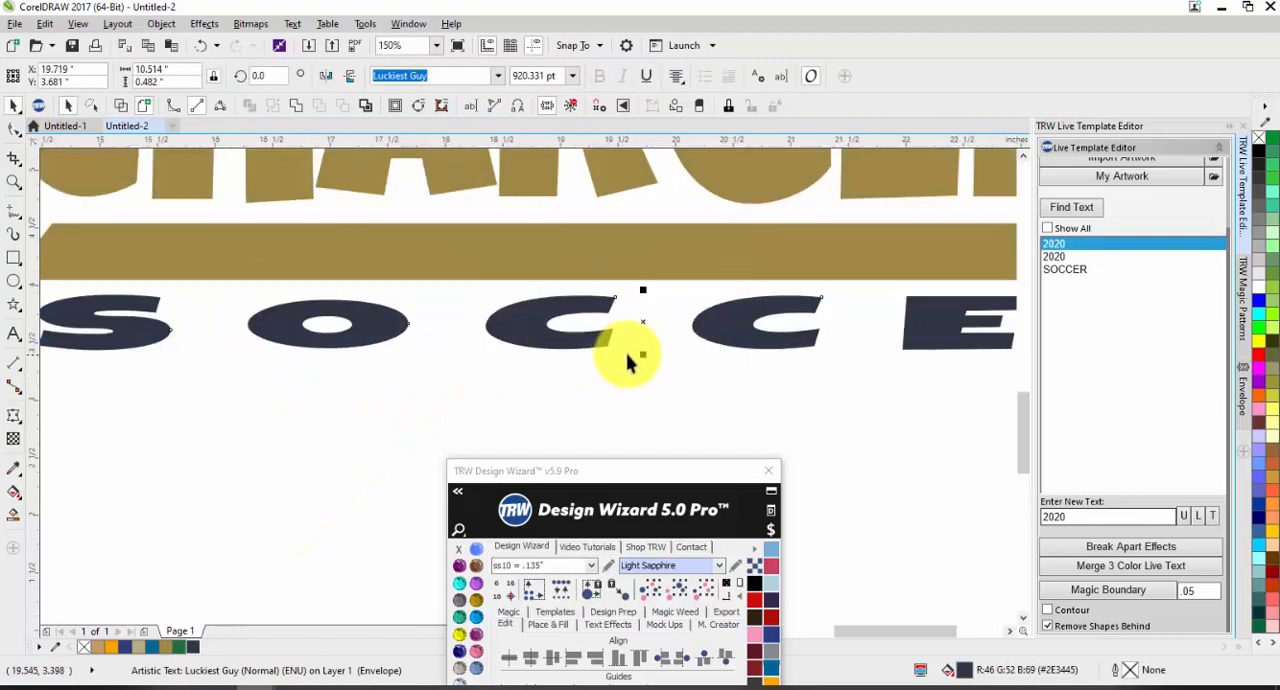
{"action": "left_click_drag", "start_coordinate": [643, 355], "coordinate": [641, 342]}
{"action": "scroll", "coordinate": [610, 341], "scroll_direction": "down", "scroll_amount": 1}
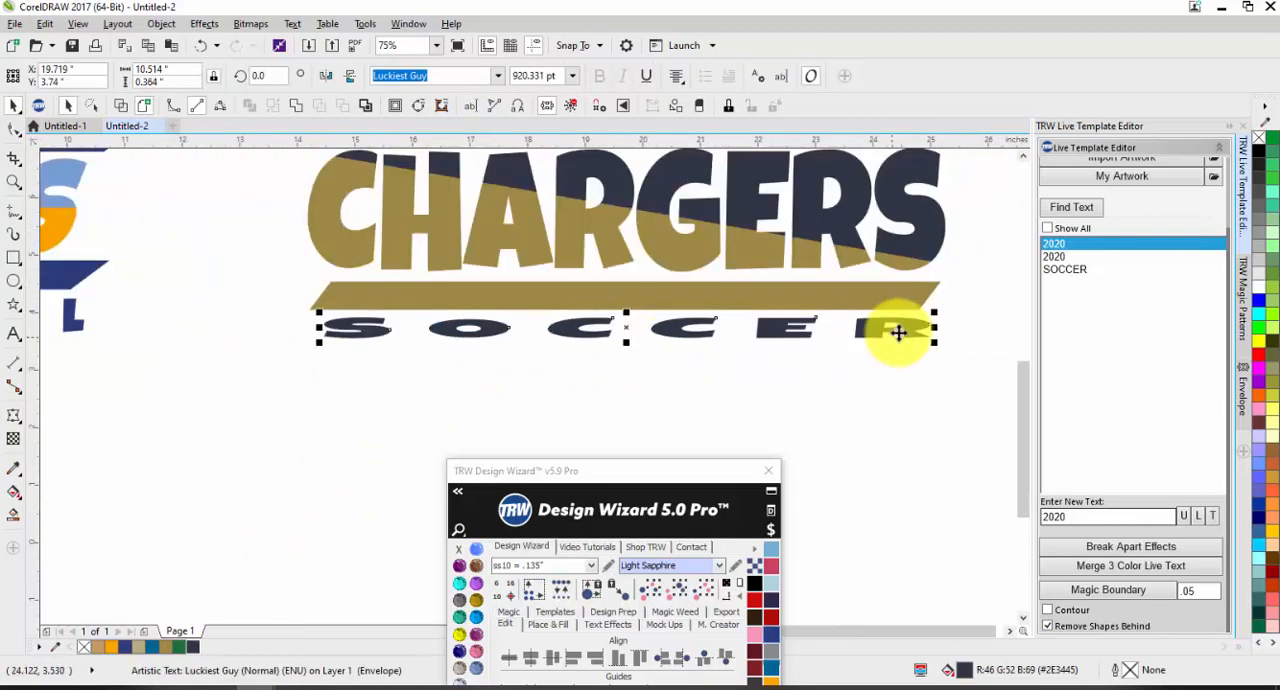
{"action": "left_click_drag", "start_coordinate": [937, 329], "coordinate": [909, 331]}
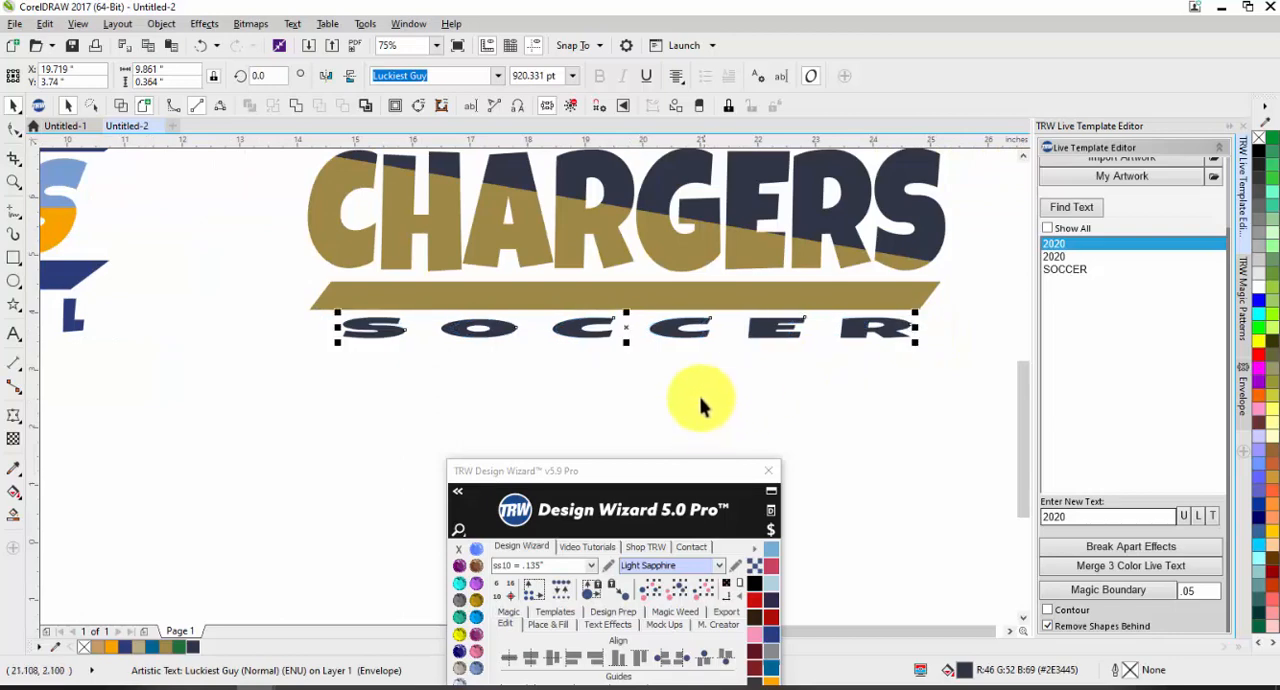
{"action": "left_click", "coordinate": [698, 390]}
{"action": "scroll", "coordinate": [609, 336], "scroll_direction": "down", "scroll_amount": 1}
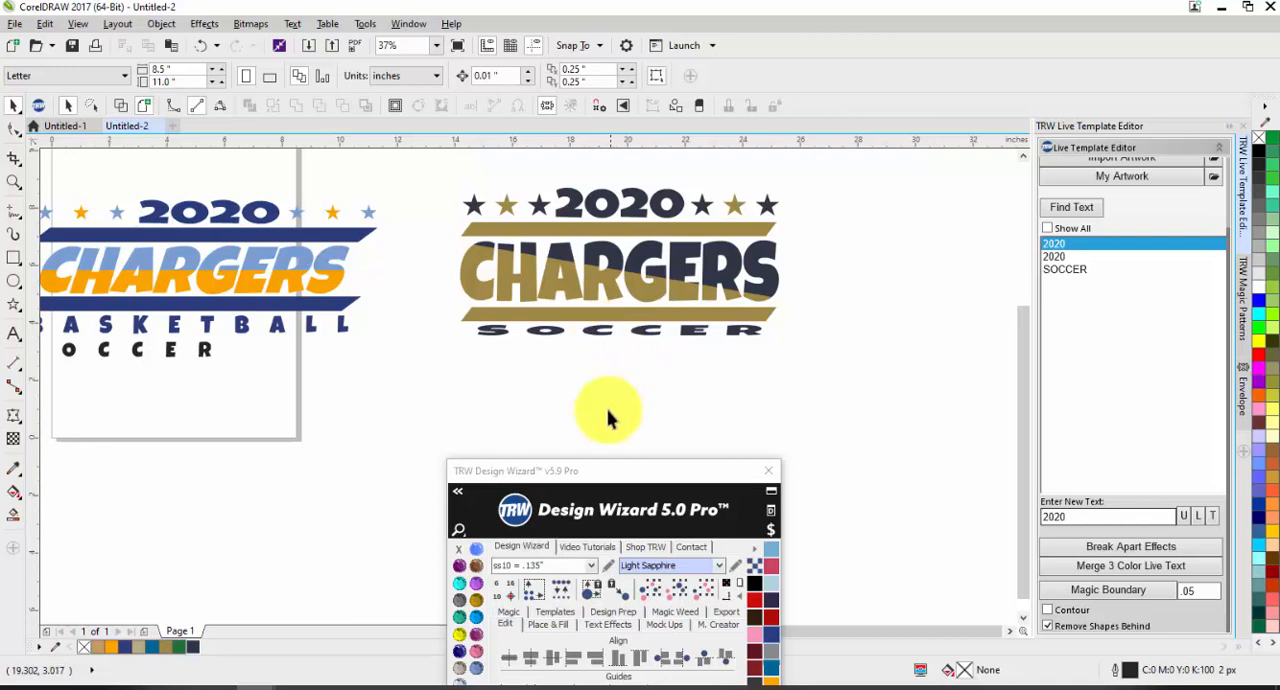
{"action": "scroll", "coordinate": [760, 305], "scroll_direction": "down", "scroll_amount": 2}
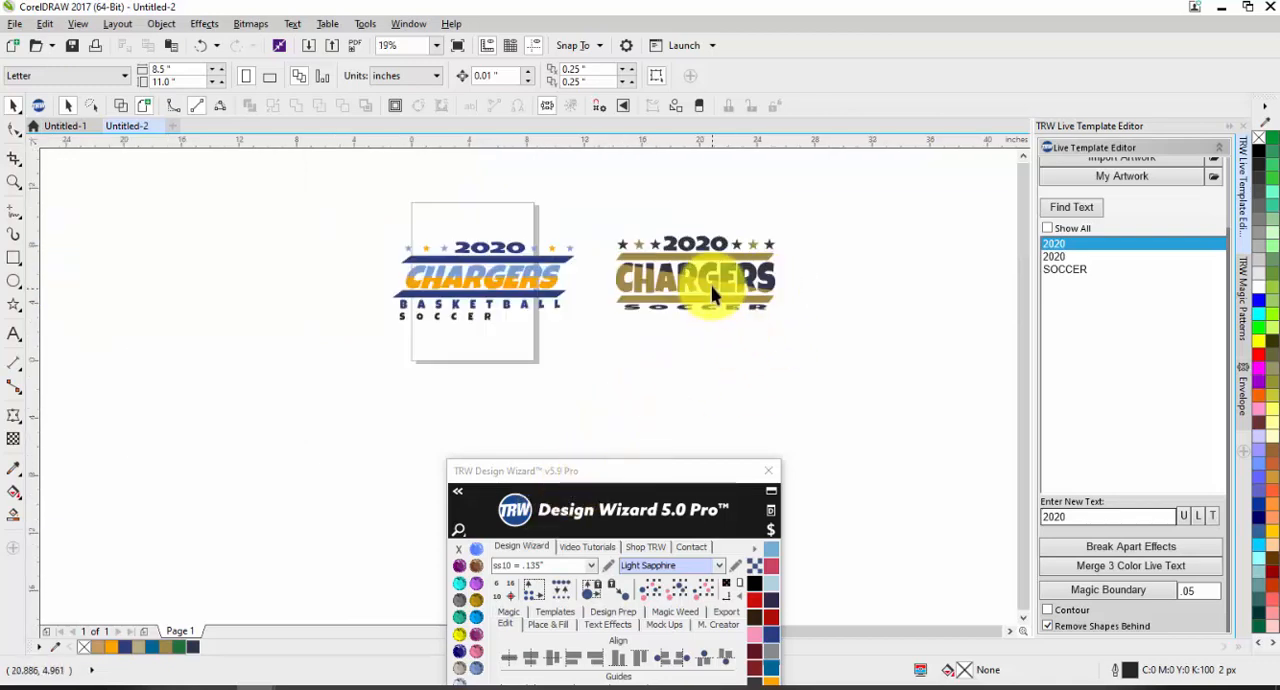
{"action": "left_click_drag", "start_coordinate": [625, 476], "coordinate": [226, 95]}
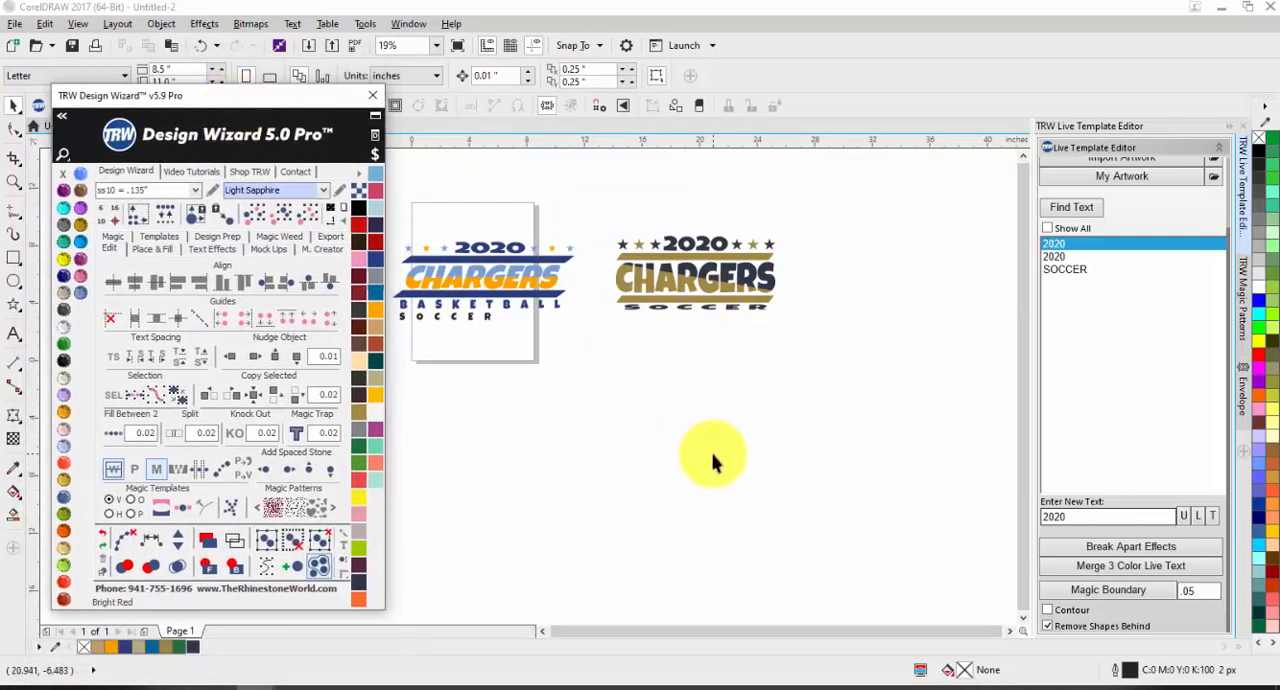
{"action": "scroll", "coordinate": [678, 297], "scroll_direction": "down", "scroll_amount": 1}
{"action": "scroll", "coordinate": [678, 297], "scroll_direction": "up", "scroll_amount": 1}
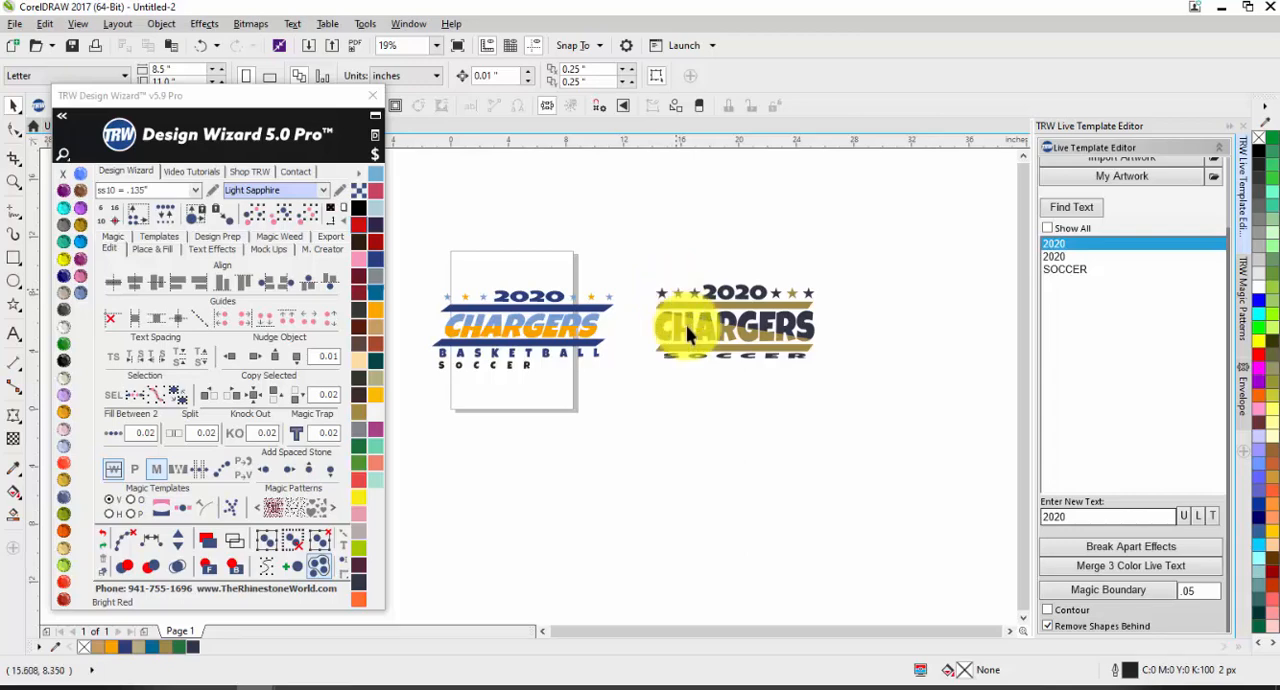
Step: Switch to the Untitled-1 document and examine the boundary gaps between colours in the SUNRISE SUNBURN SUNSET REPEAT design
{"action": "left_click_drag", "start_coordinate": [245, 95], "coordinate": [259, 228]}
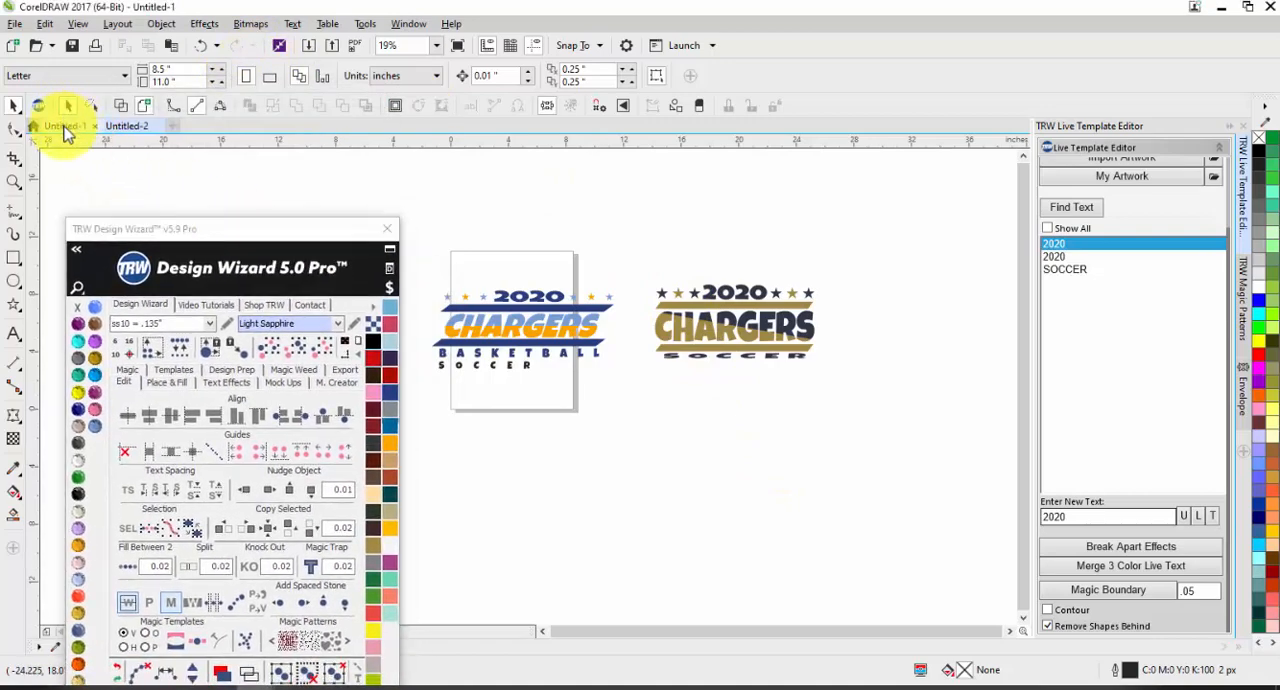
{"action": "left_click", "coordinate": [62, 125]}
{"action": "scroll", "coordinate": [512, 318], "scroll_direction": "up", "scroll_amount": 4}
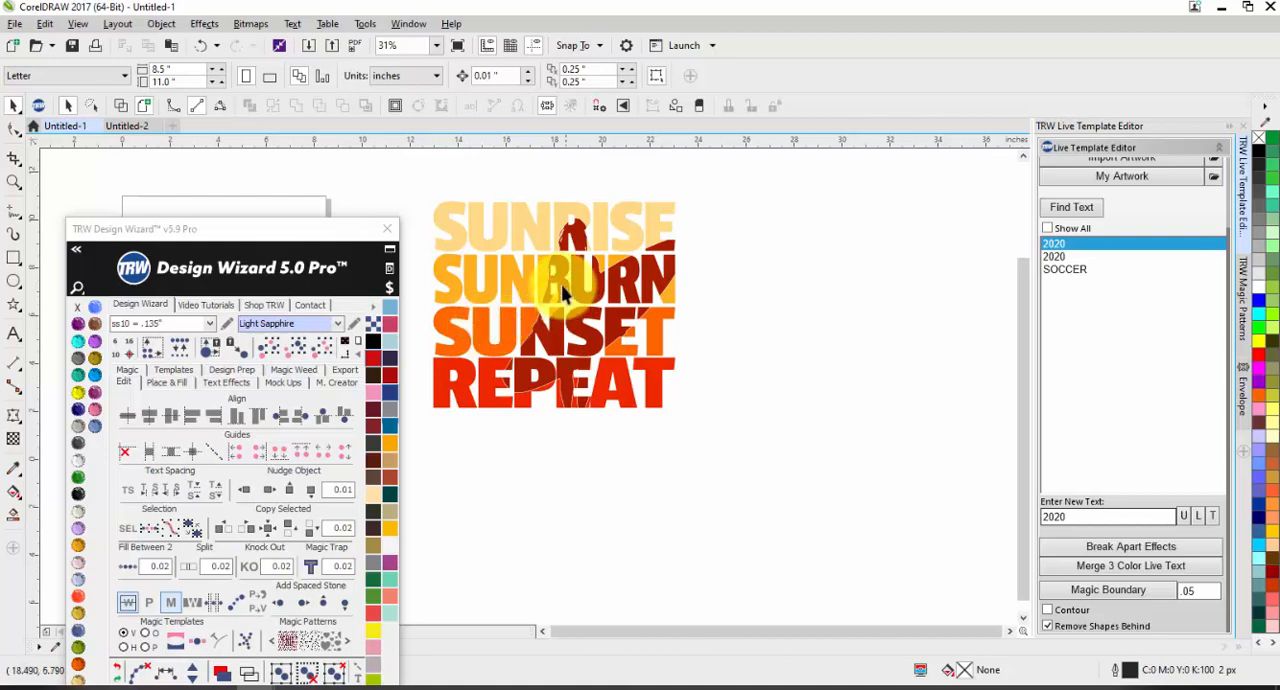
{"action": "scroll", "coordinate": [540, 268], "scroll_direction": "up", "scroll_amount": 2}
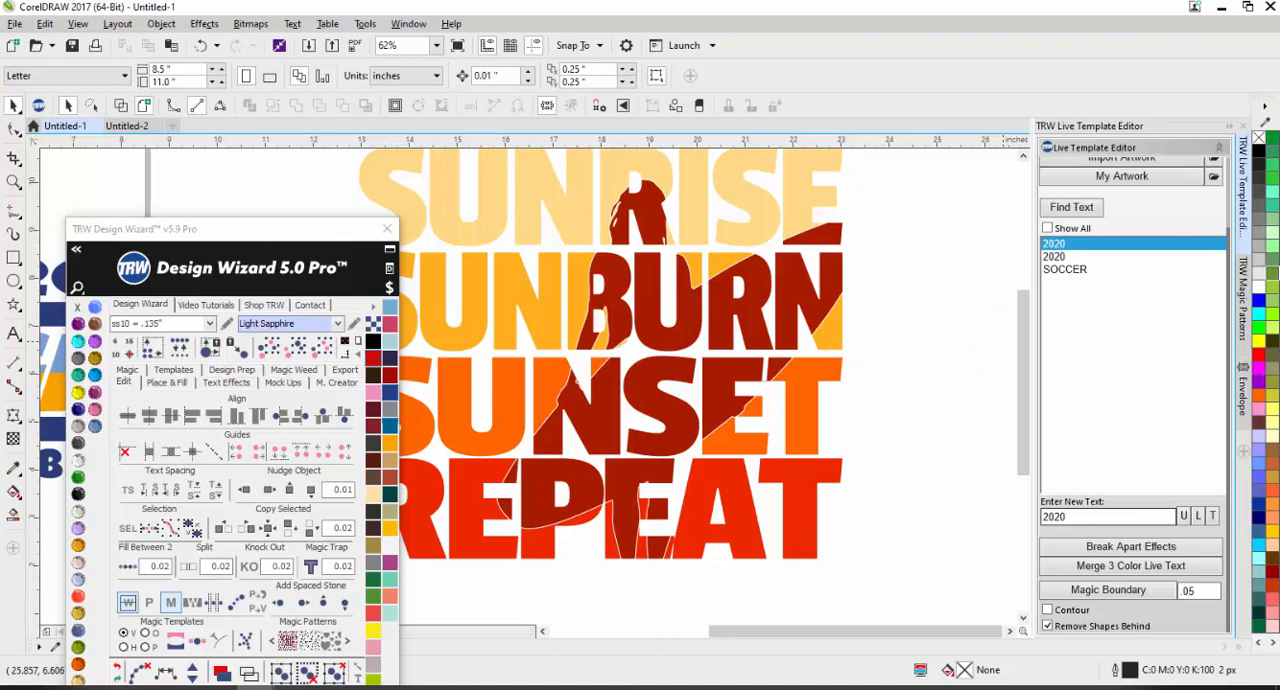
{"action": "scroll", "coordinate": [620, 190], "scroll_direction": "up", "scroll_amount": 3}
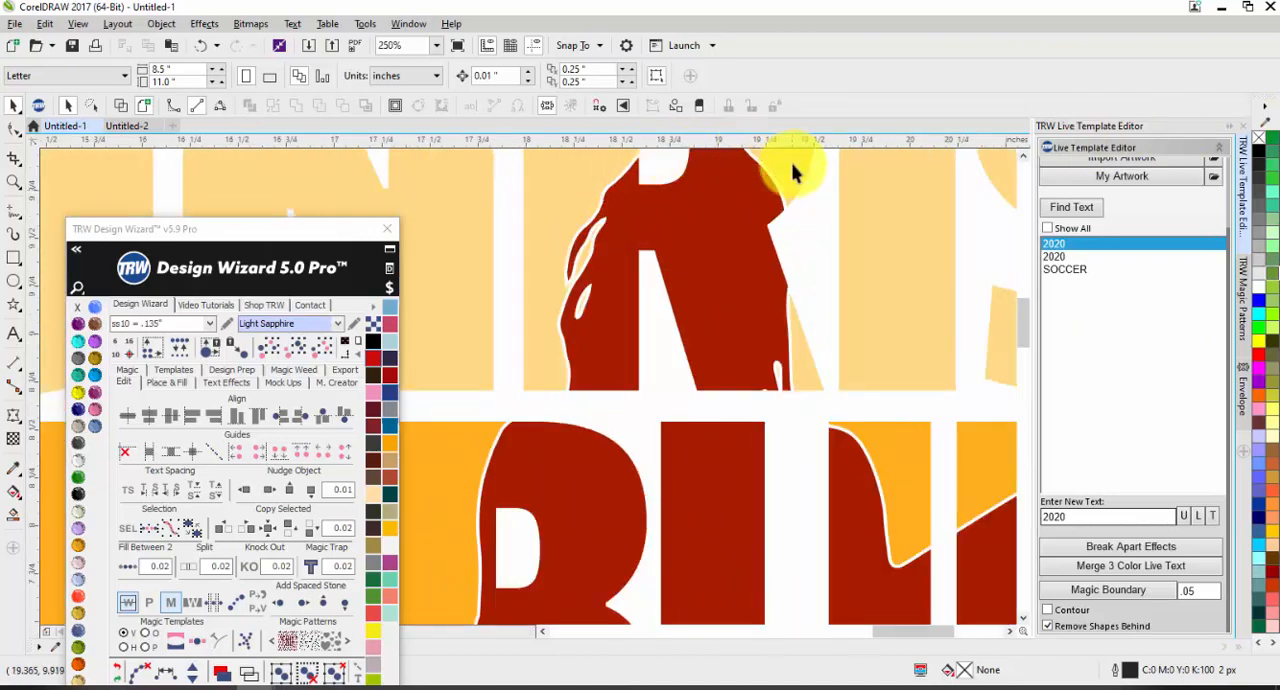
{"action": "scroll", "coordinate": [792, 172], "scroll_direction": "up", "scroll_amount": 3}
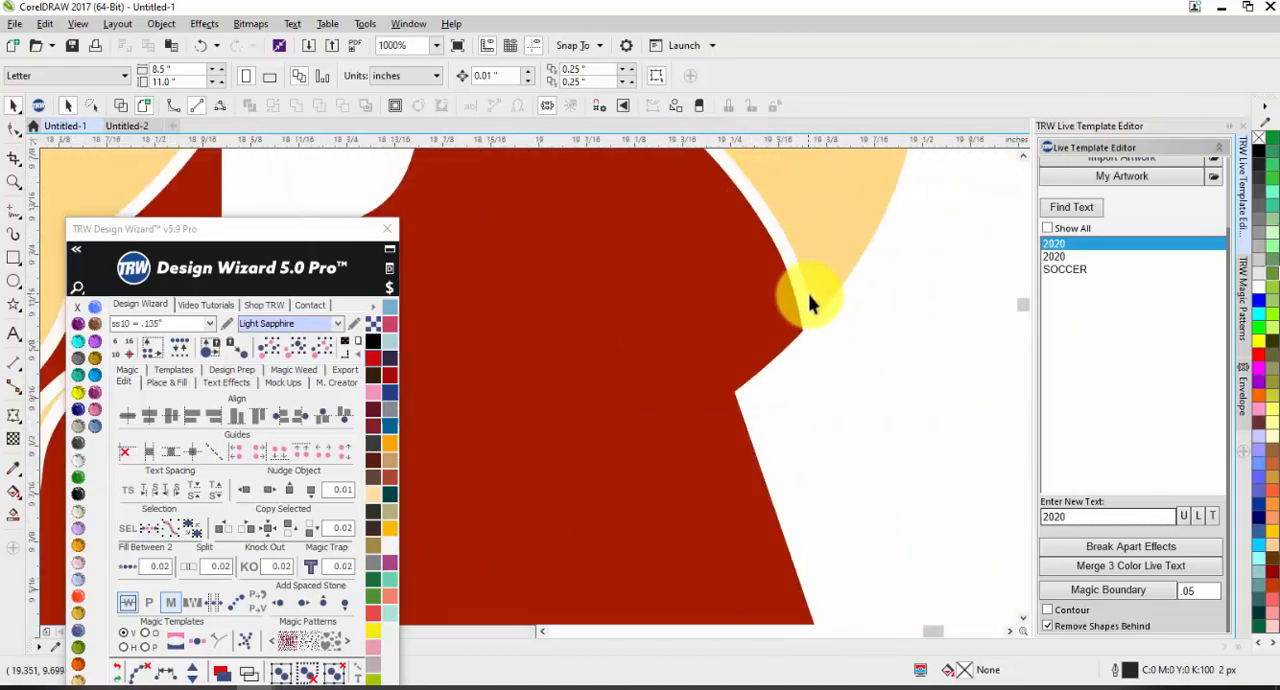
{"action": "scroll", "coordinate": [810, 302], "scroll_direction": "down", "scroll_amount": 2}
{"action": "scroll", "coordinate": [531, 255], "scroll_direction": "down", "scroll_amount": 1}
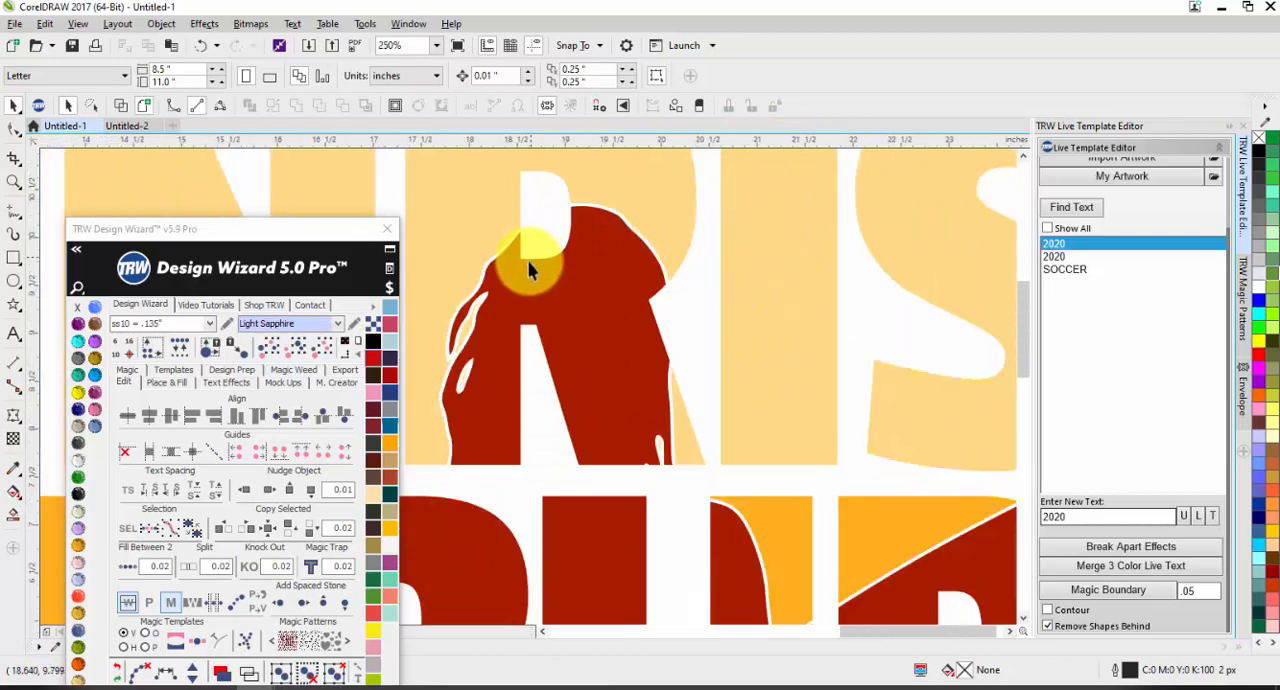
{"action": "scroll", "coordinate": [530, 268], "scroll_direction": "down", "scroll_amount": 4}
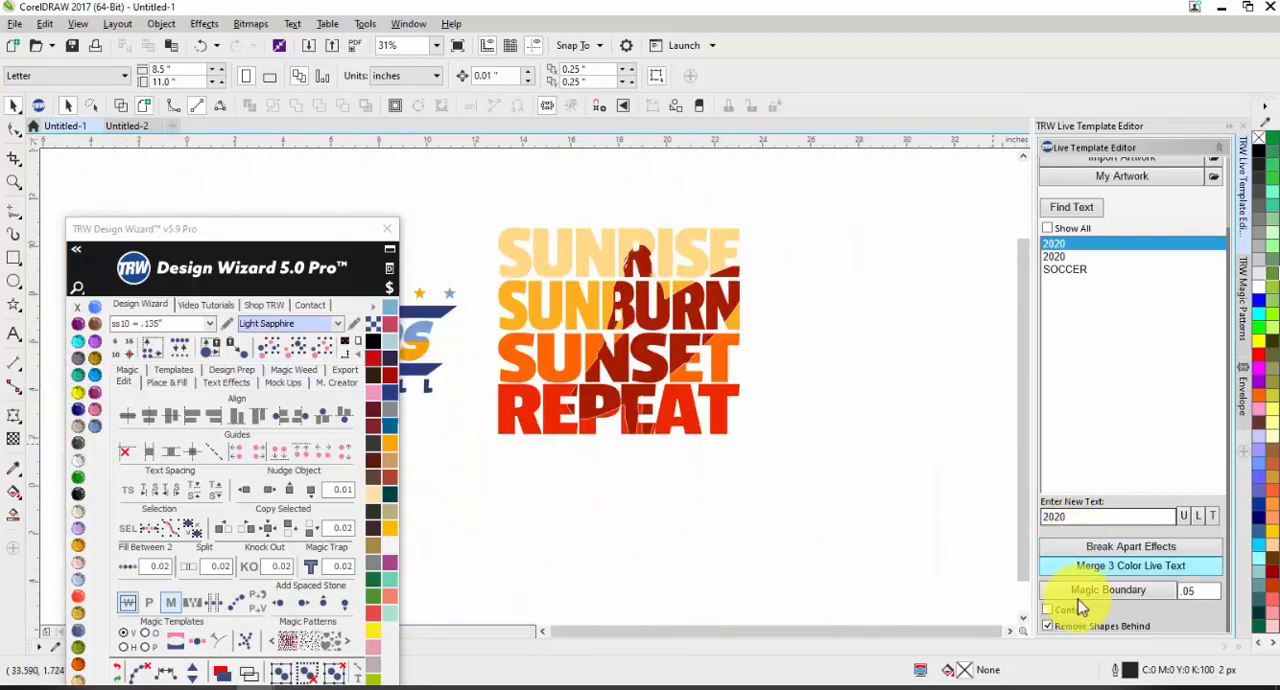
{"action": "left_click", "coordinate": [1076, 588]}
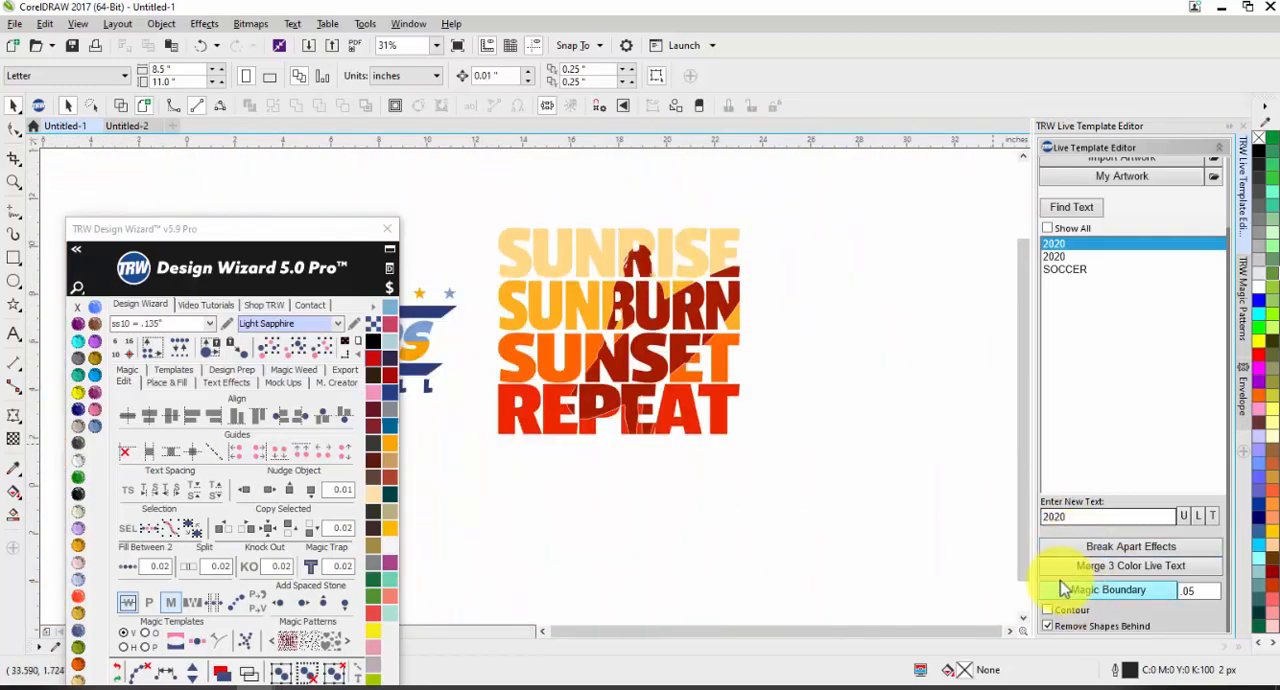
{"action": "scroll", "coordinate": [632, 460], "scroll_direction": "up", "scroll_amount": 4}
{"action": "scroll", "coordinate": [628, 497], "scroll_direction": "up", "scroll_amount": 3}
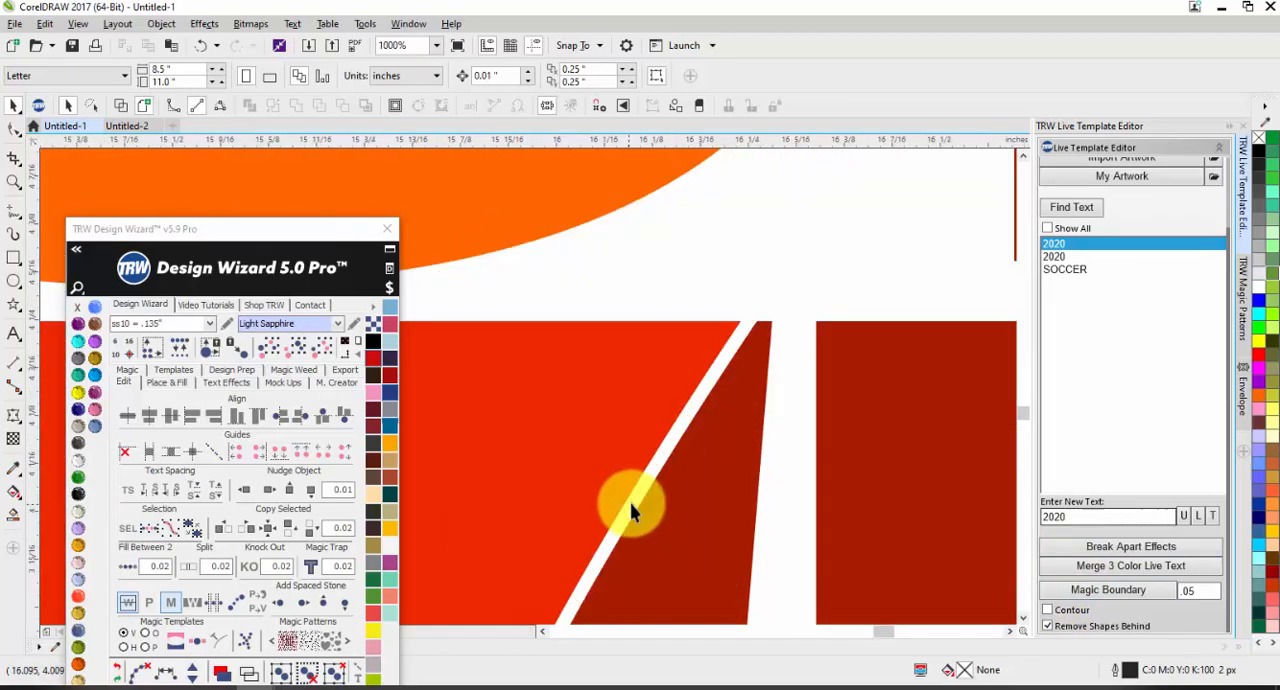
{"action": "scroll", "coordinate": [722, 368], "scroll_direction": "down", "scroll_amount": 7}
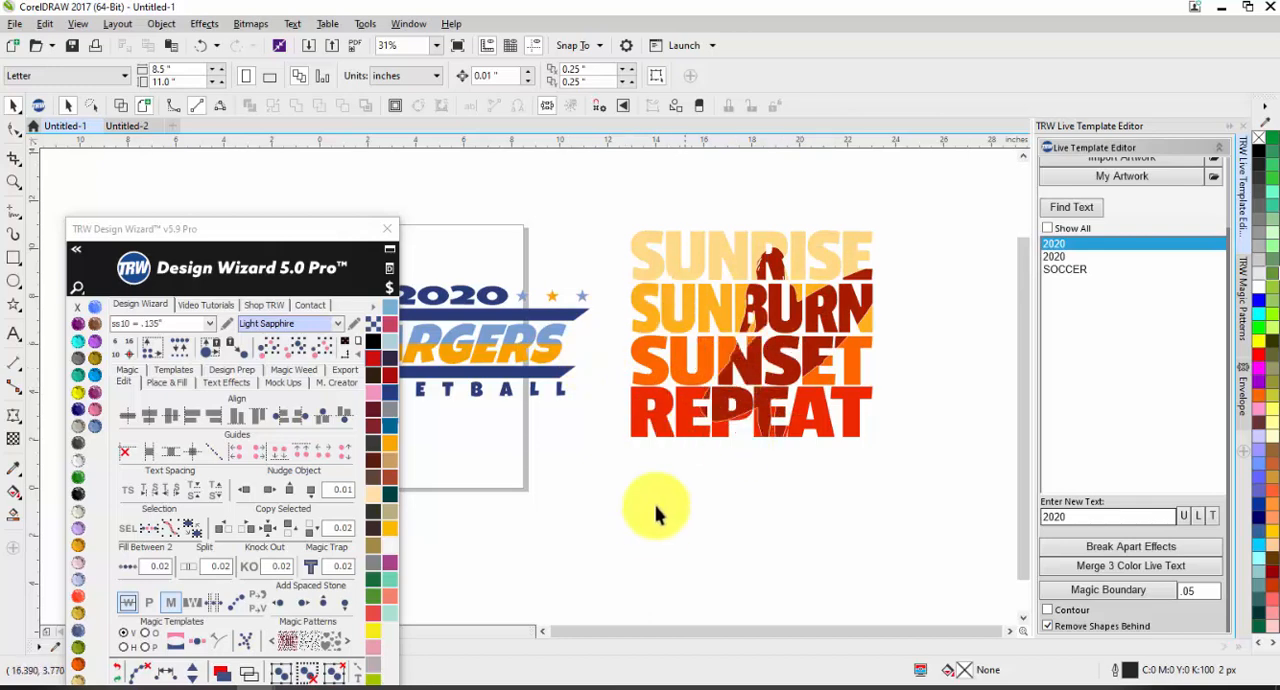
Step: Create a new blank Letter-size document and move the Design Wizard window clear of its page
{"action": "left_click", "coordinate": [135, 127]}
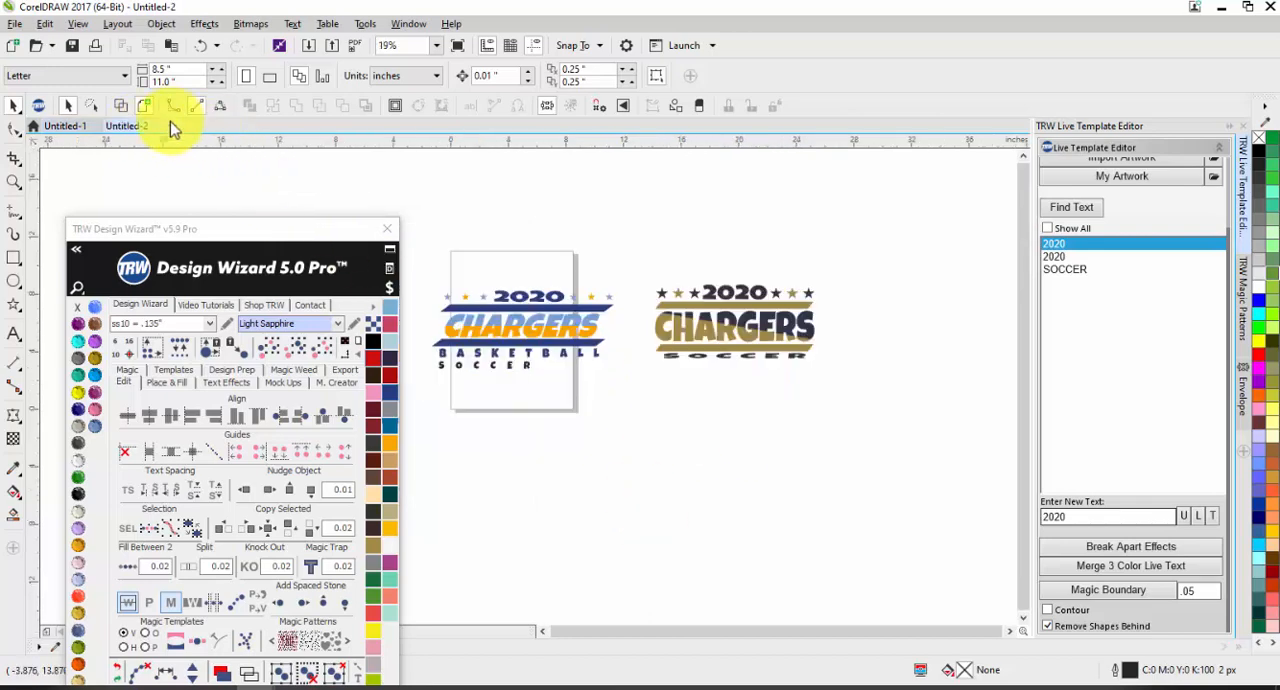
{"action": "left_click", "coordinate": [172, 128]}
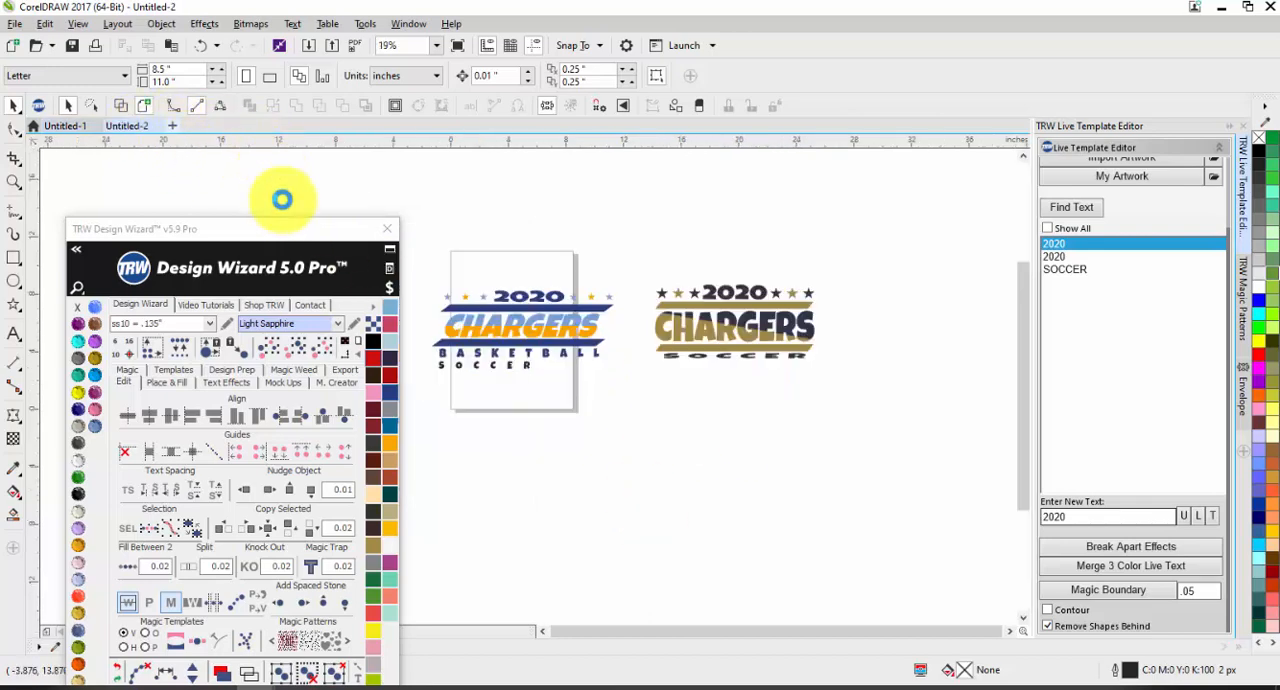
{"action": "left_click_drag", "start_coordinate": [252, 250], "coordinate": [934, 83]}
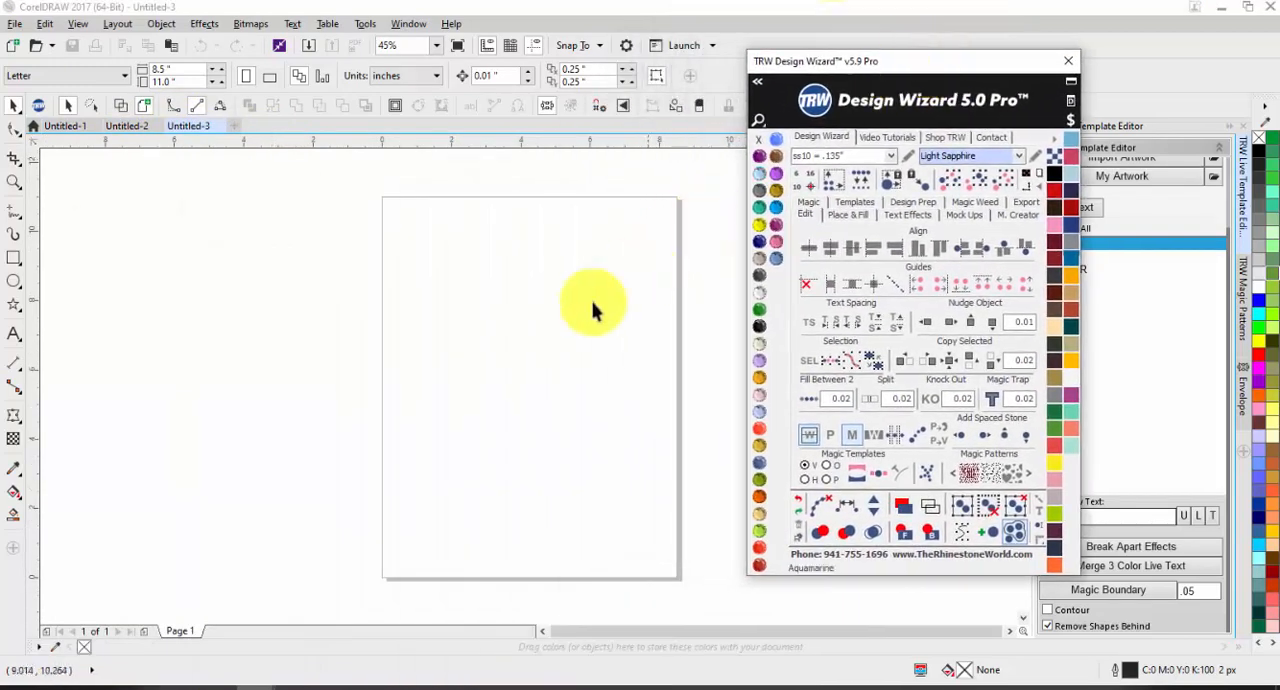
{"action": "scroll", "coordinate": [478, 302], "scroll_direction": "down", "scroll_amount": 3}
{"action": "scroll", "coordinate": [478, 302], "scroll_direction": "up", "scroll_amount": 3}
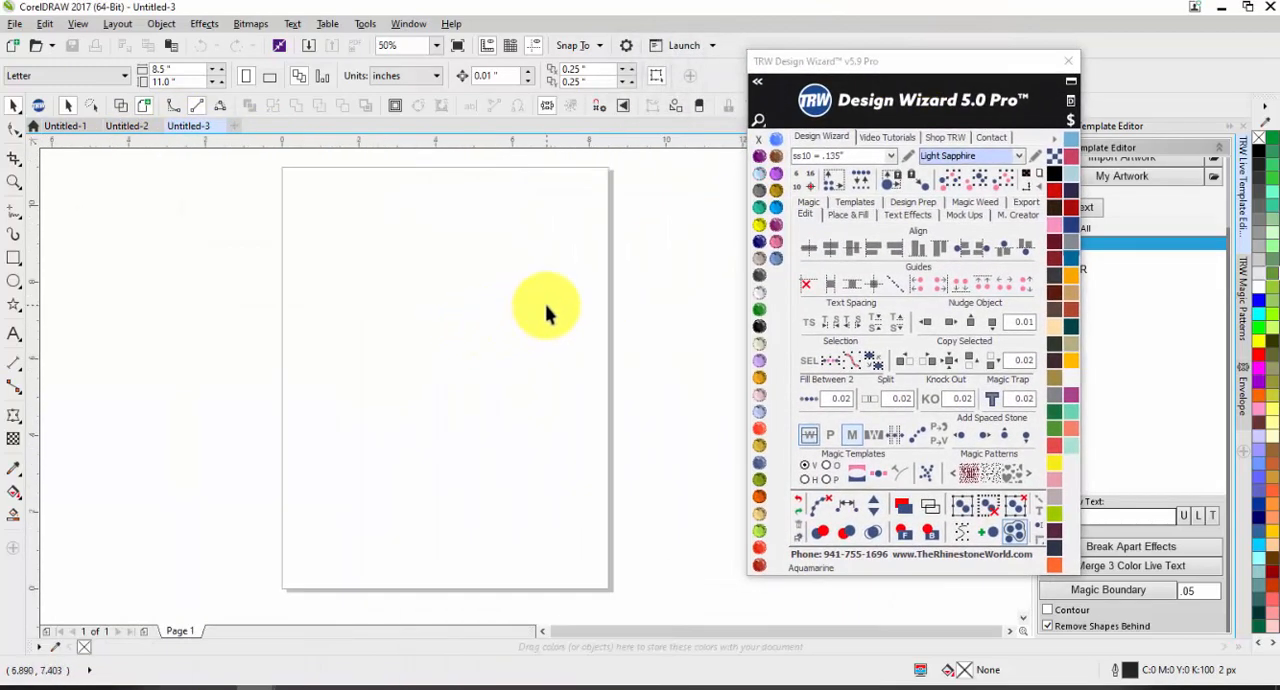
{"action": "left_click", "coordinate": [14, 334]}
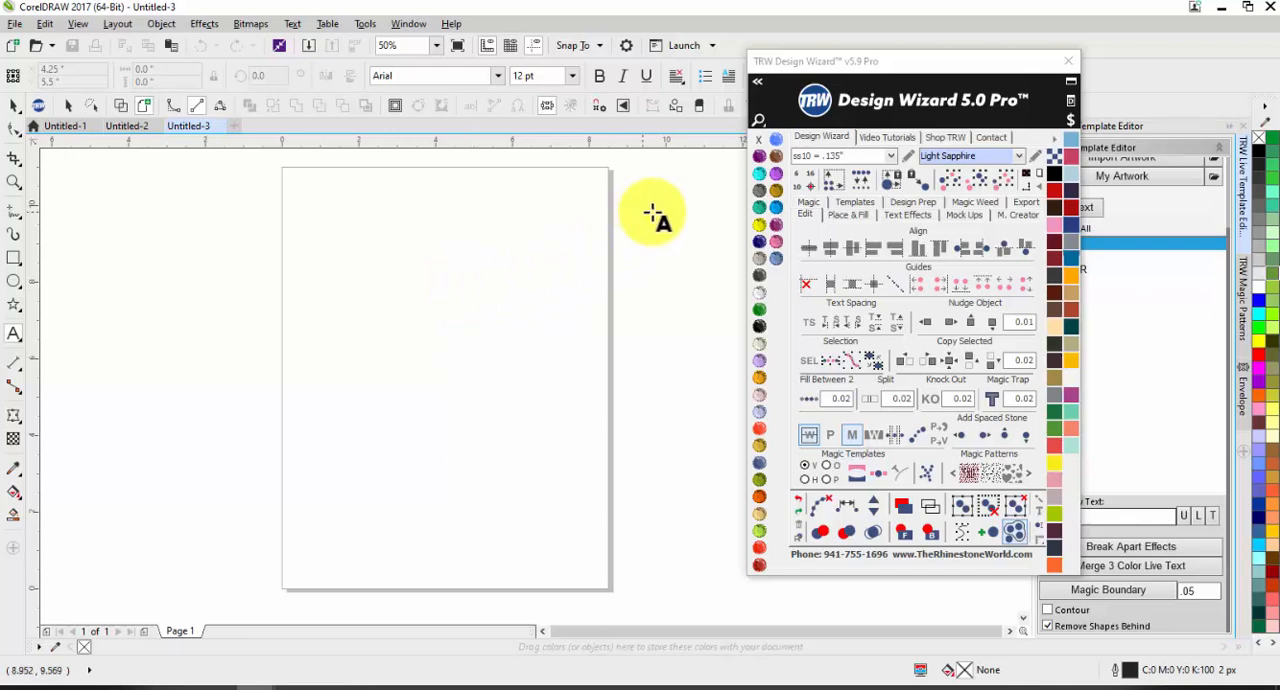
{"action": "left_click", "coordinate": [806, 213]}
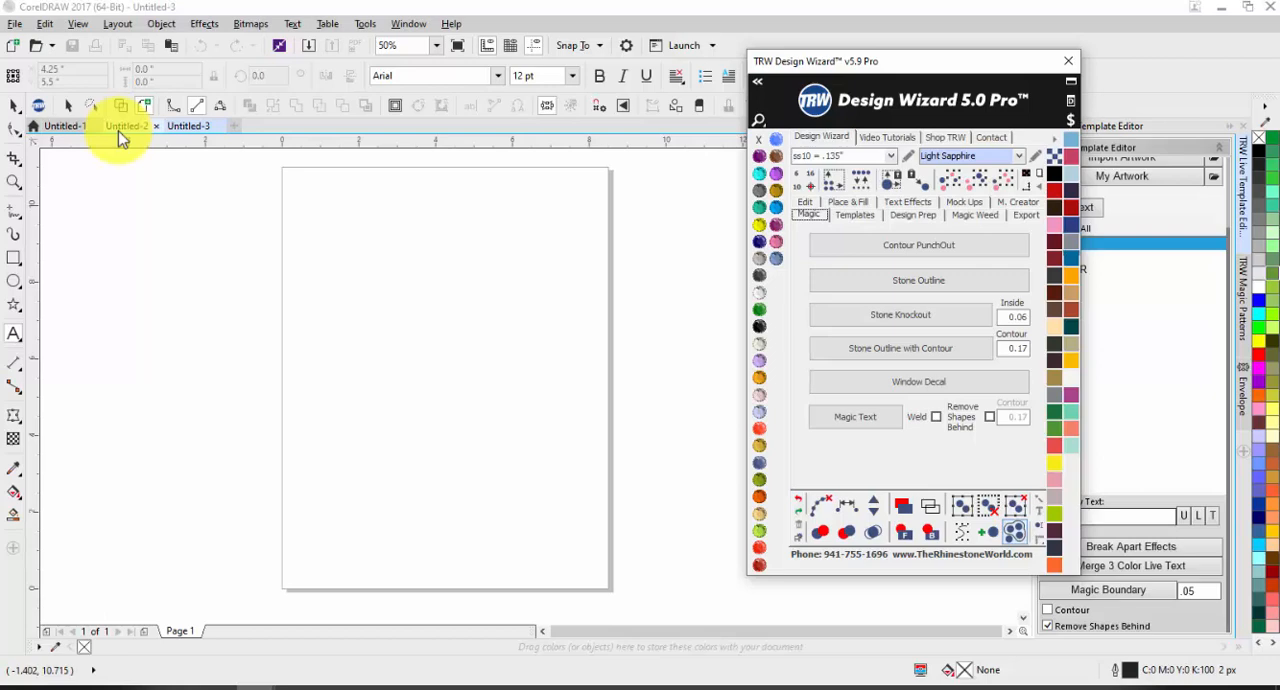
{"action": "left_click", "coordinate": [826, 203]}
{"action": "left_click", "coordinate": [330, 273]}
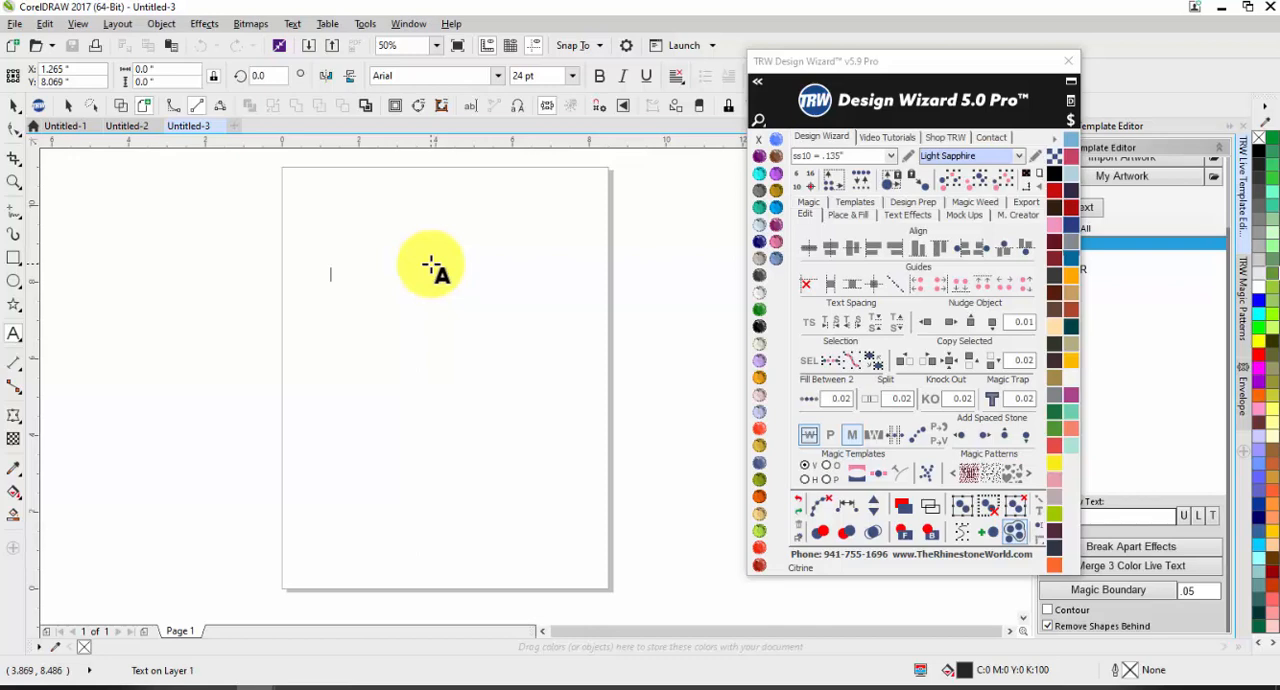
Step: Add a TEXT object to the page using the 1 Color Live Text preset effect
{"action": "left_click", "coordinate": [908, 213]}
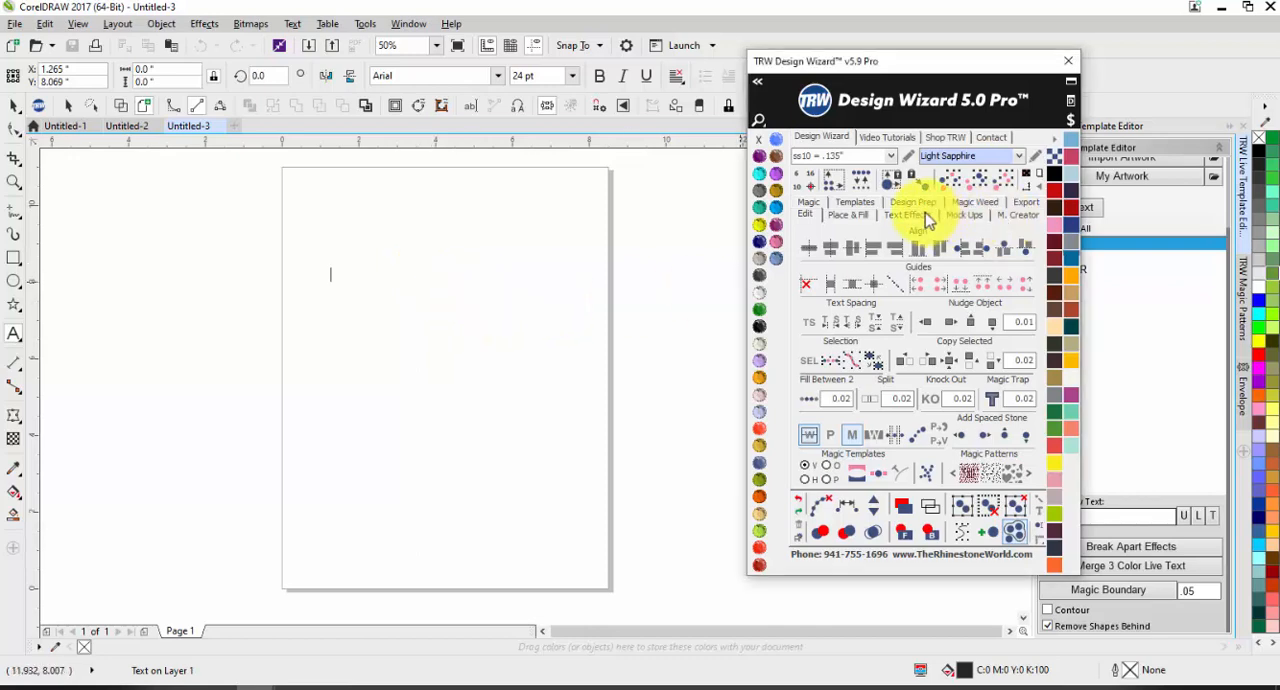
{"action": "left_click", "coordinate": [1006, 469]}
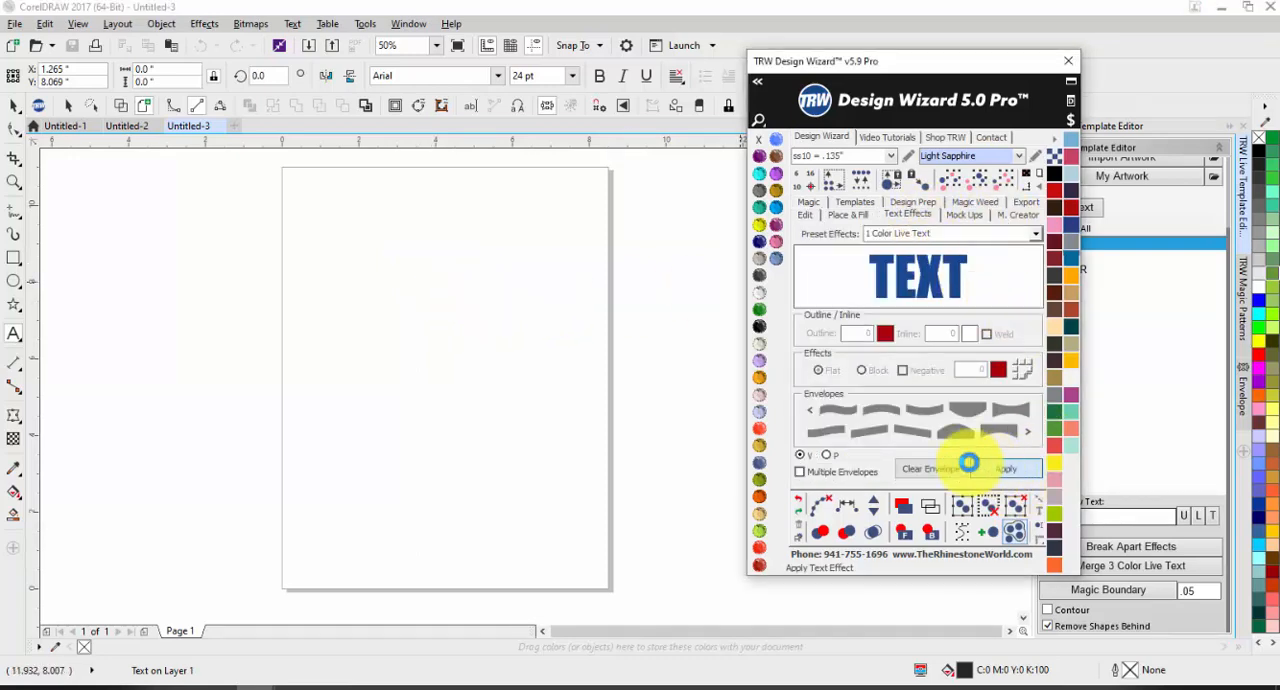
{"action": "left_click", "coordinate": [474, 395]}
{"action": "left_click", "coordinate": [1008, 470]}
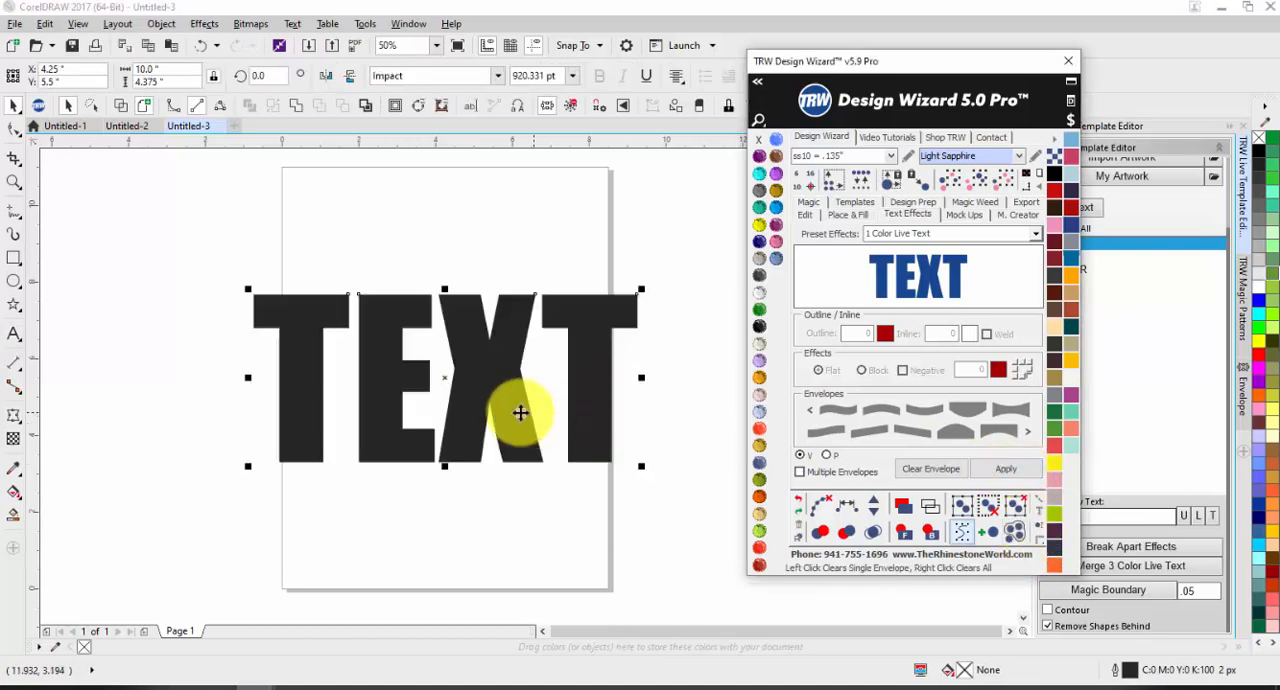
Step: Try a flattened version of the TEXT object in the upper part of the page
{"action": "left_click_drag", "start_coordinate": [489, 329], "coordinate": [488, 323]}
{"action": "left_click_drag", "start_coordinate": [445, 395], "coordinate": [442, 291]}
{"action": "left_click", "coordinate": [530, 437]}
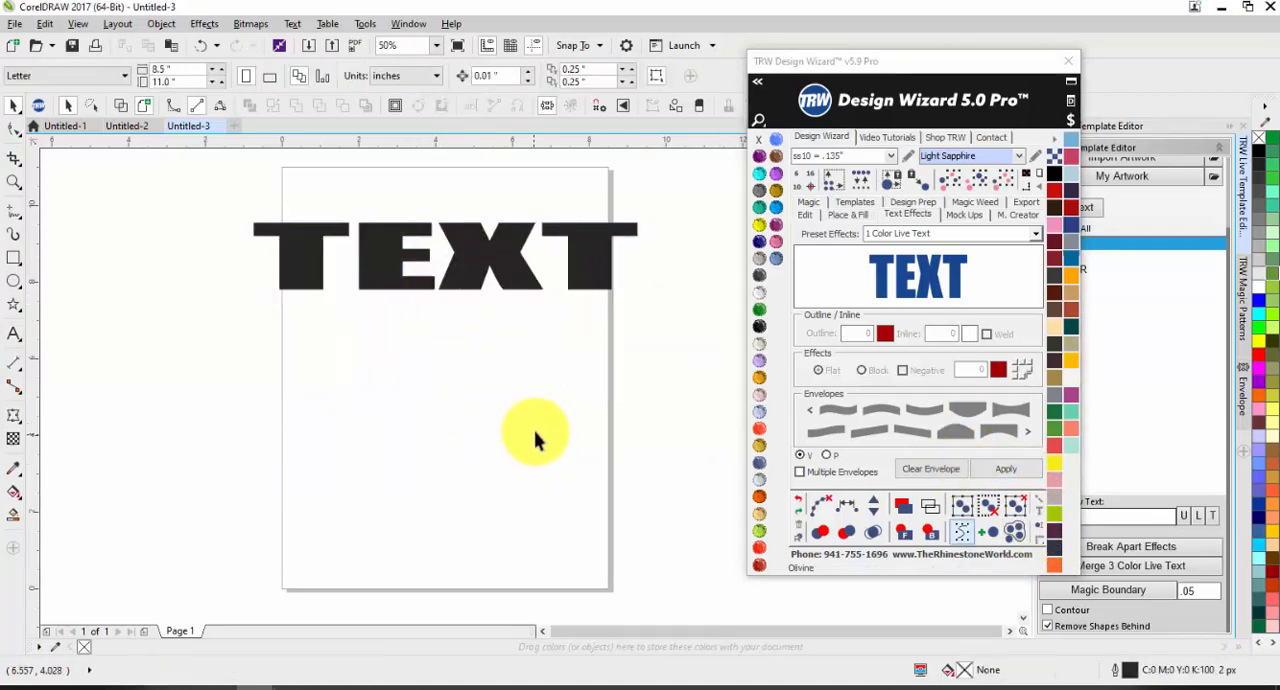
Step: Add two more 1 Color Live Text objects and stack them directly below the first TEXT line
{"action": "left_click", "coordinate": [1008, 470]}
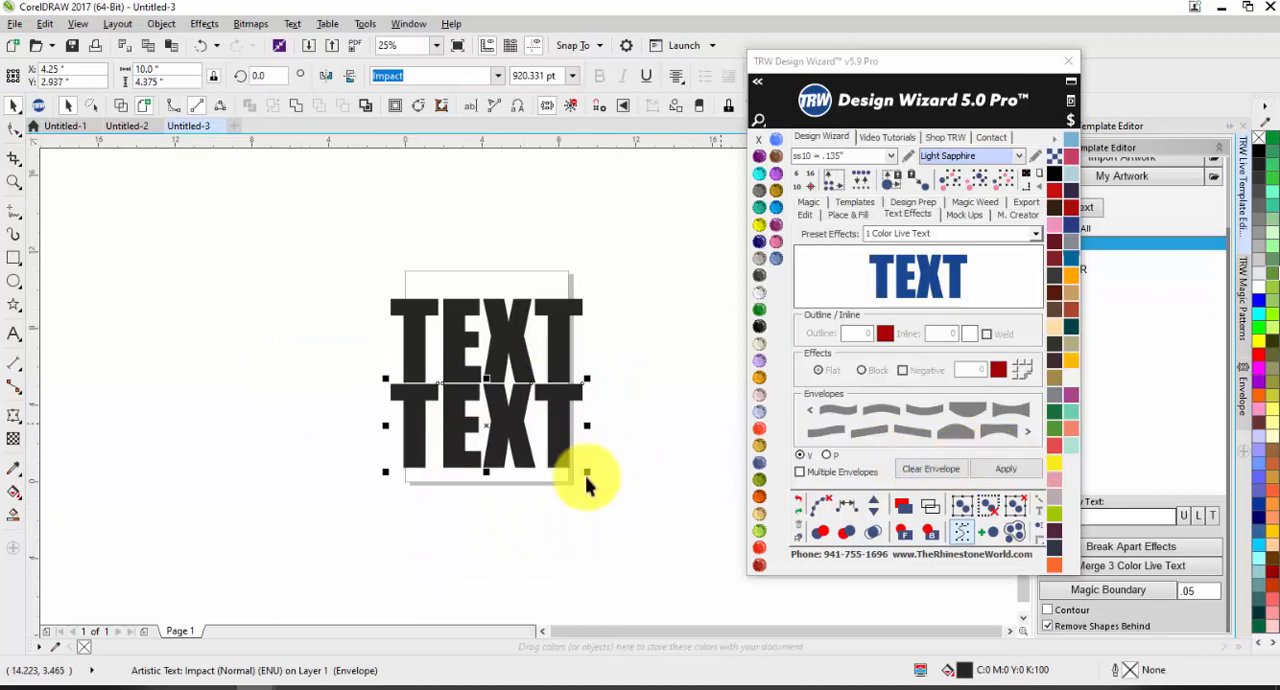
{"action": "left_click", "coordinate": [478, 512]}
{"action": "left_click", "coordinate": [1016, 470]}
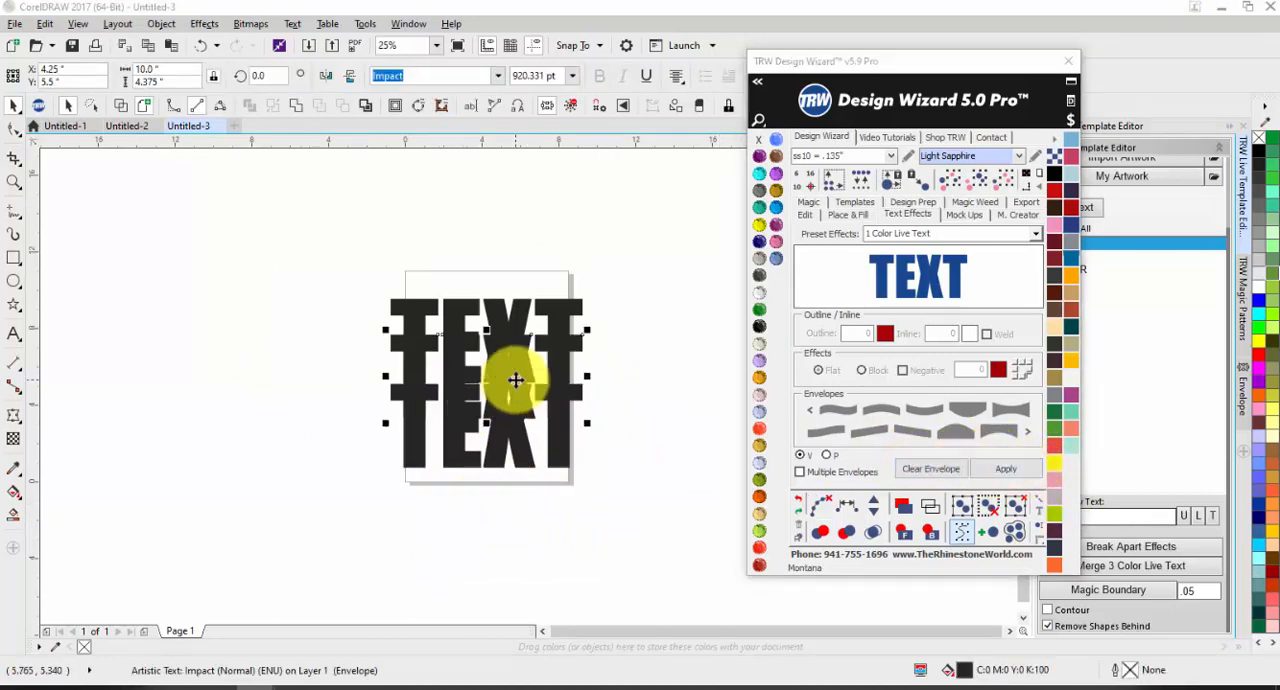
{"action": "left_click_drag", "start_coordinate": [514, 378], "coordinate": [526, 516]}
{"action": "left_click", "coordinate": [650, 490]}
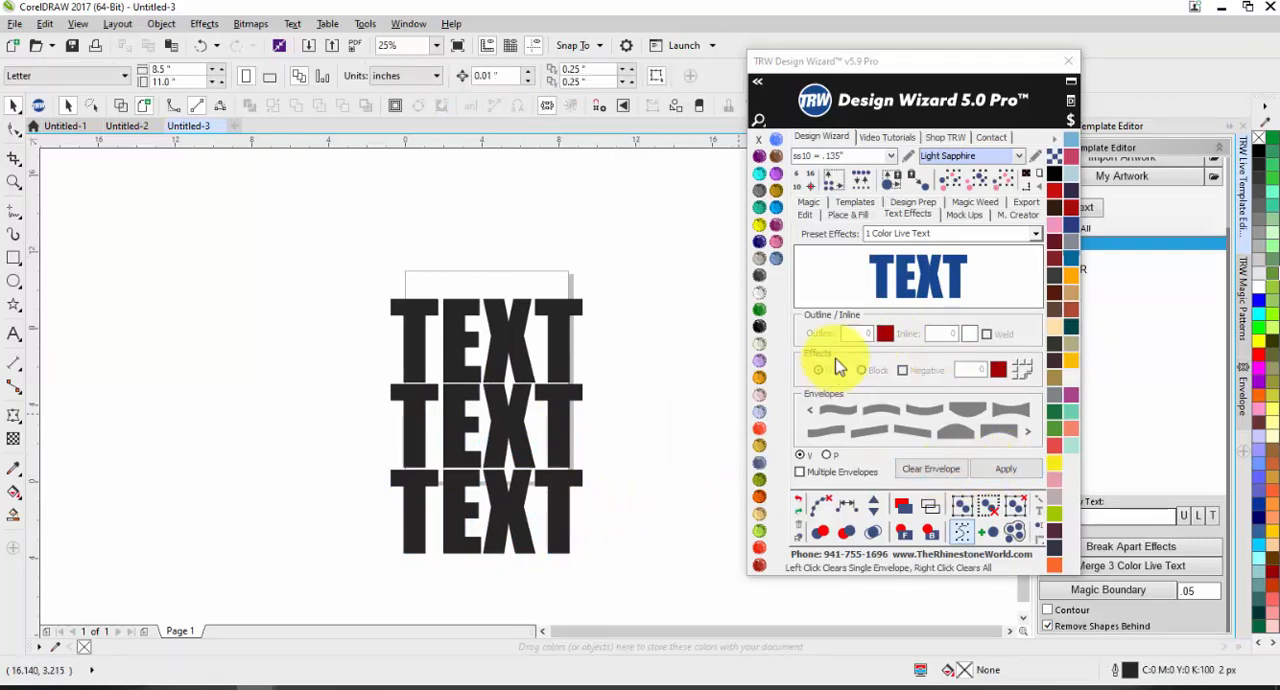
Step: Add a fourth 1 Color Live Text object and place it directly above the other three TEXT lines
{"action": "left_click", "coordinate": [1004, 467]}
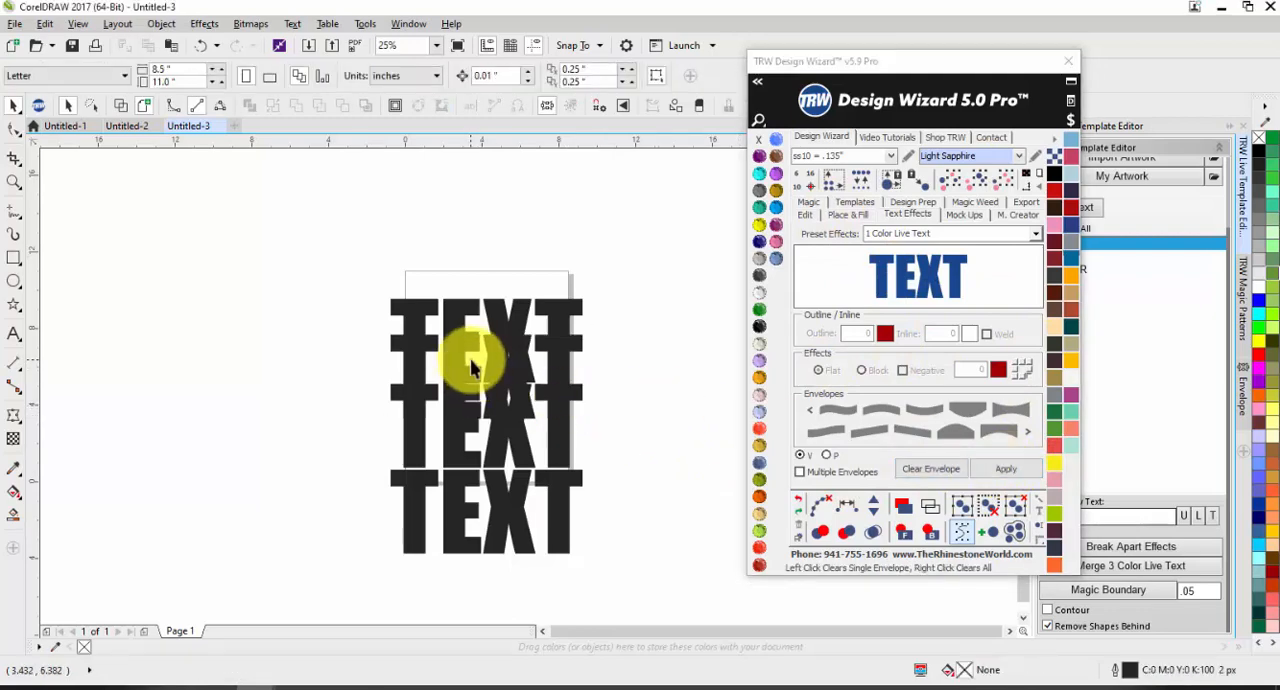
{"action": "left_click_drag", "start_coordinate": [475, 366], "coordinate": [477, 275]}
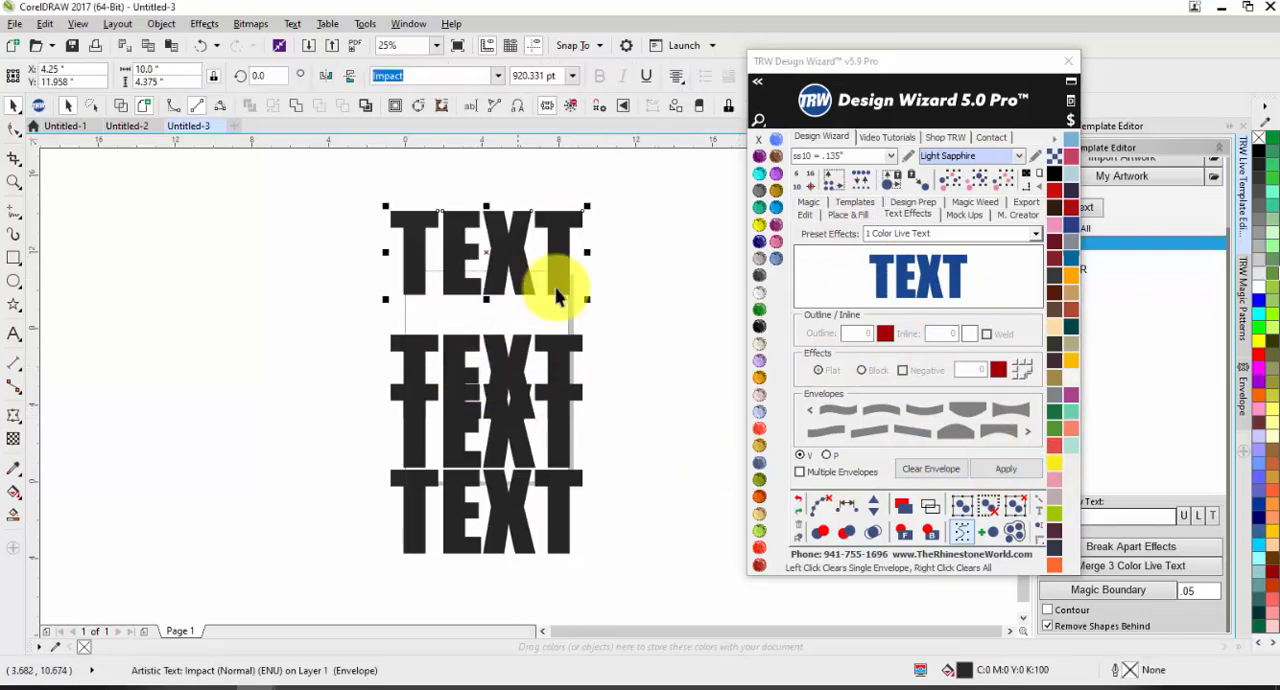
{"action": "key", "text": "ctrl+z"}
{"action": "left_click_drag", "start_coordinate": [580, 343], "coordinate": [577, 220]}
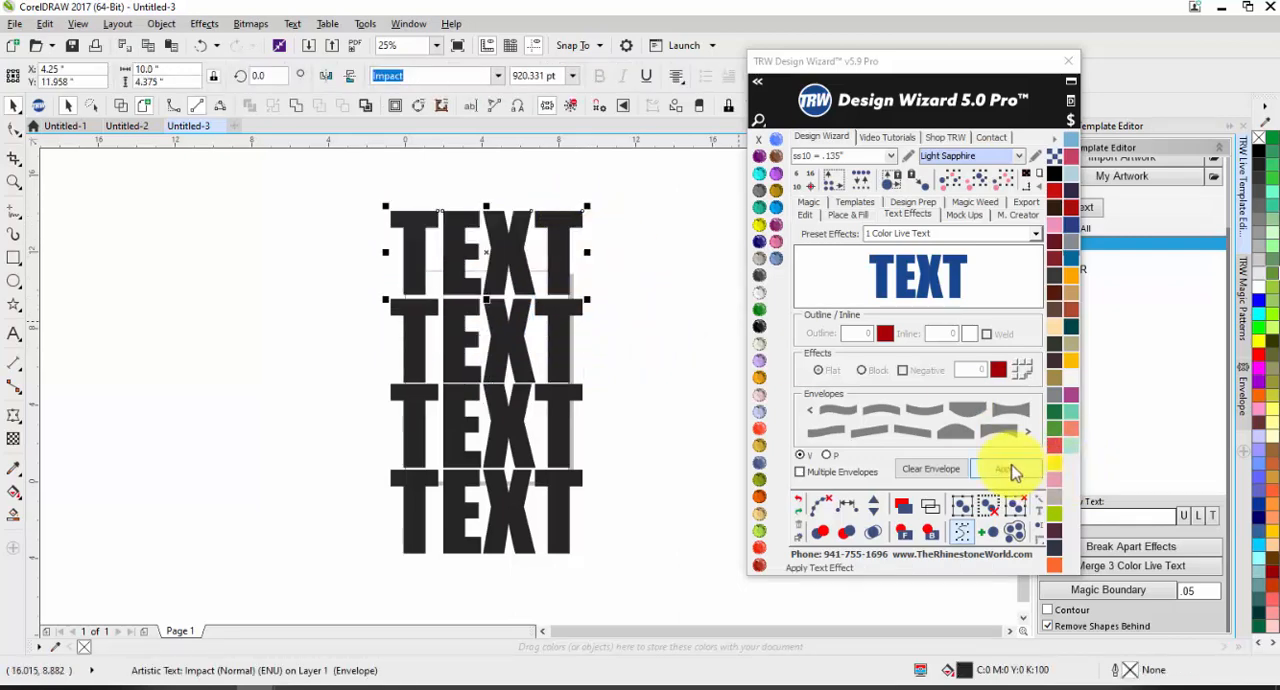
Step: Tighten the gap under the uppermost TEXT line by shifting that line down to Y 11.875 inches
{"action": "scroll", "coordinate": [561, 257], "scroll_direction": "up", "scroll_amount": 2}
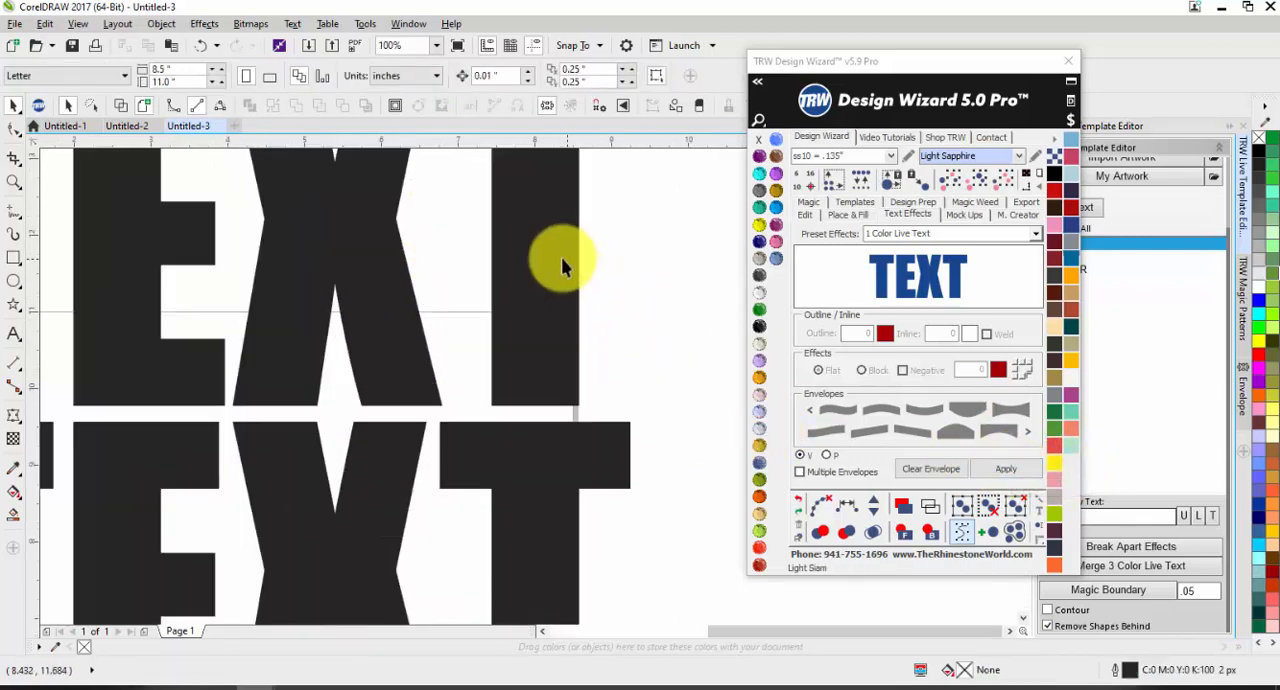
{"action": "left_click", "coordinate": [457, 292]}
{"action": "scroll", "coordinate": [465, 294], "scroll_direction": "down", "scroll_amount": 3}
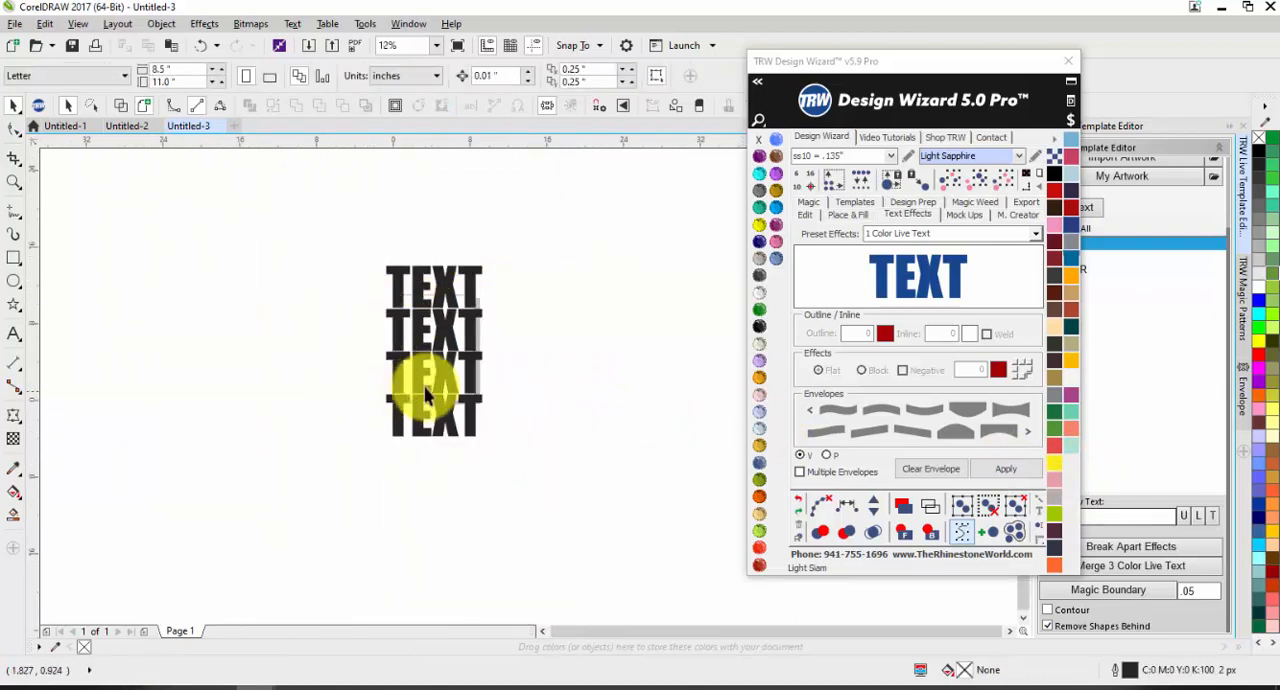
{"action": "left_click", "coordinate": [432, 290]}
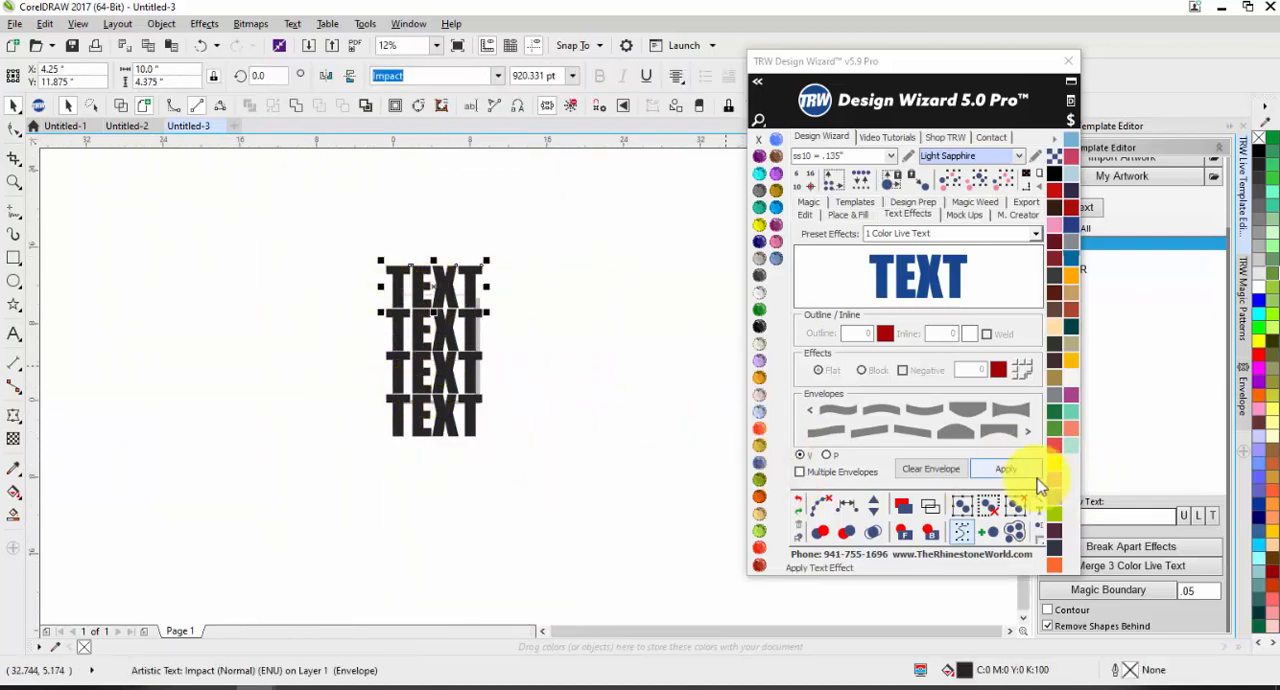
{"action": "left_click", "coordinate": [620, 472]}
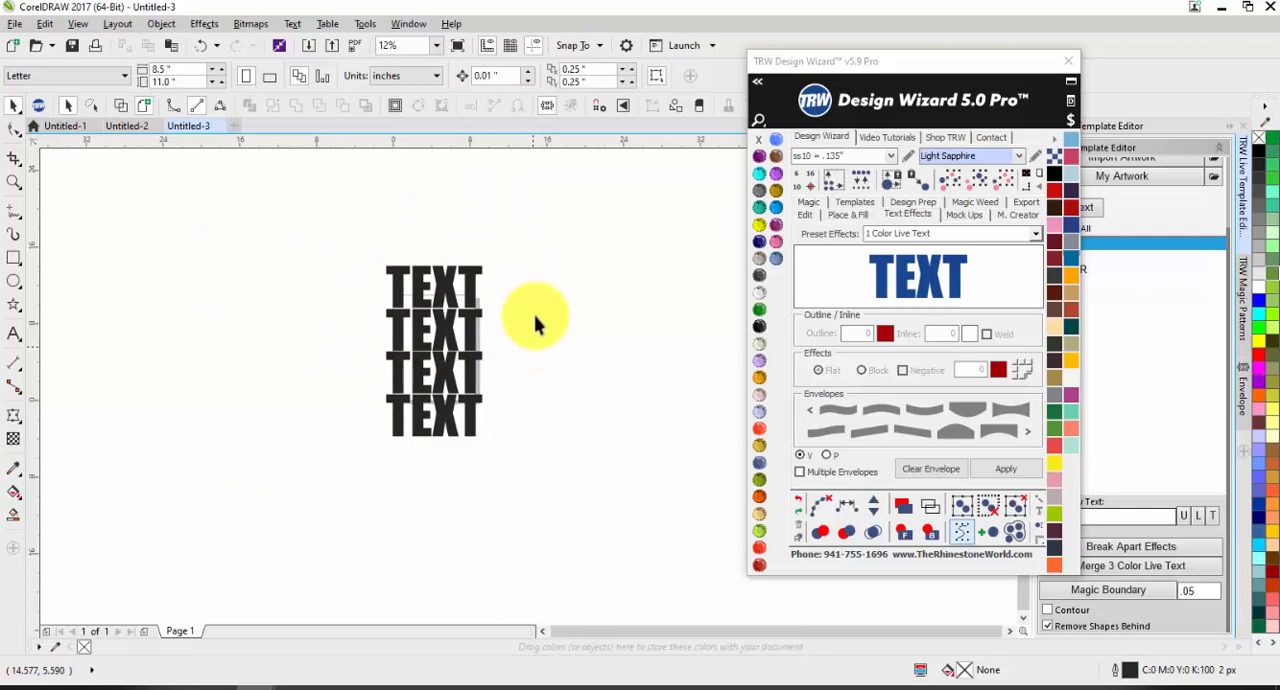
Step: Scale the stack of four TEXT lines together to about 9.155 inches wide and 7.711 inches high
{"action": "left_click_drag", "start_coordinate": [537, 220], "coordinate": [278, 490]}
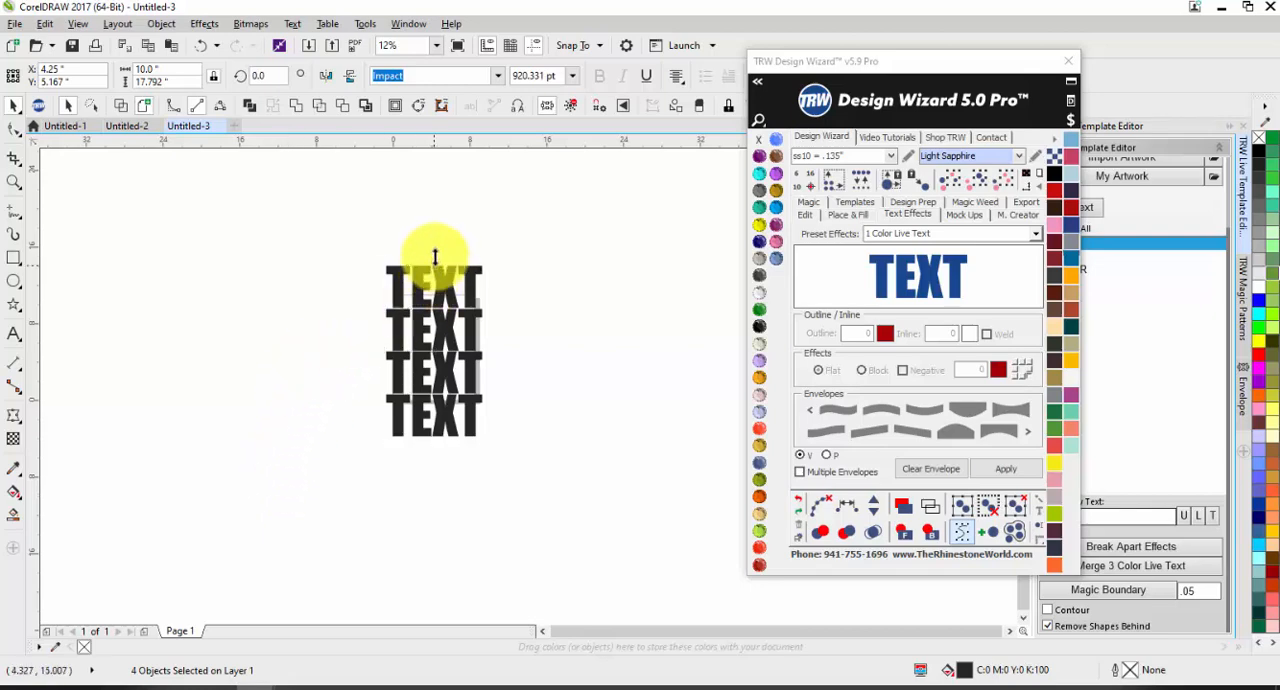
{"action": "left_click_drag", "start_coordinate": [435, 263], "coordinate": [430, 300]}
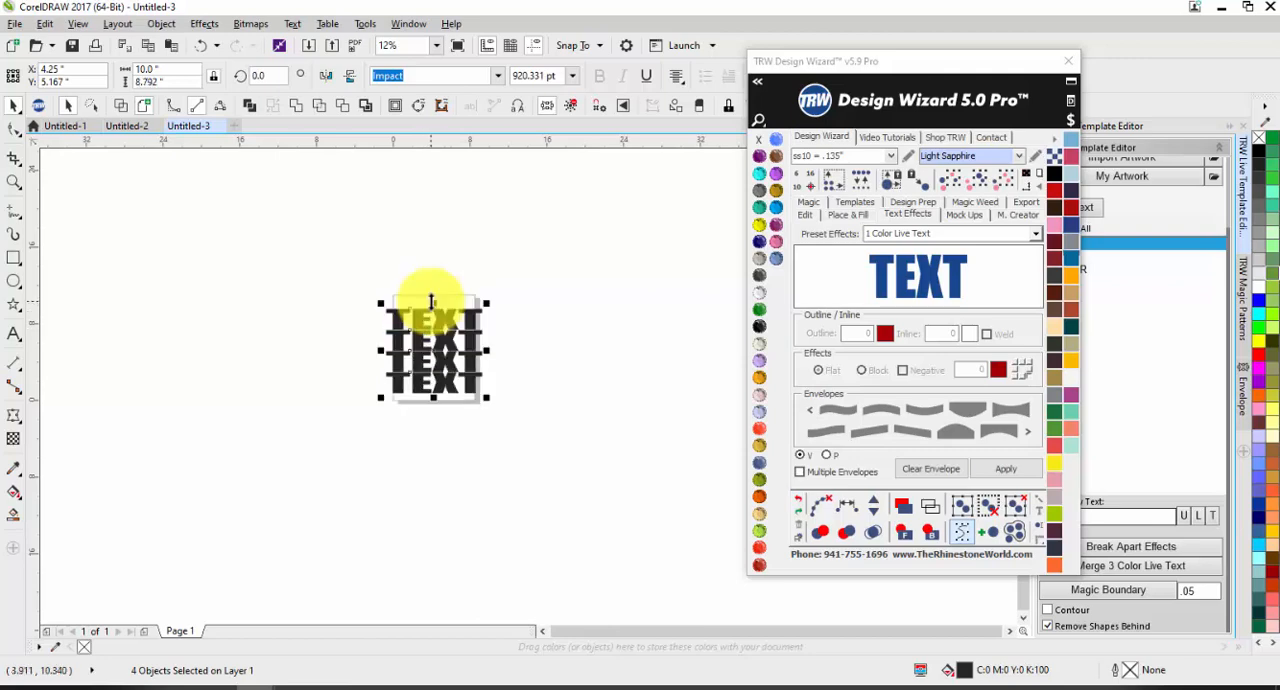
{"action": "scroll", "coordinate": [449, 358], "scroll_direction": "up", "scroll_amount": 2}
{"action": "left_click_drag", "start_coordinate": [518, 342], "coordinate": [507, 348]}
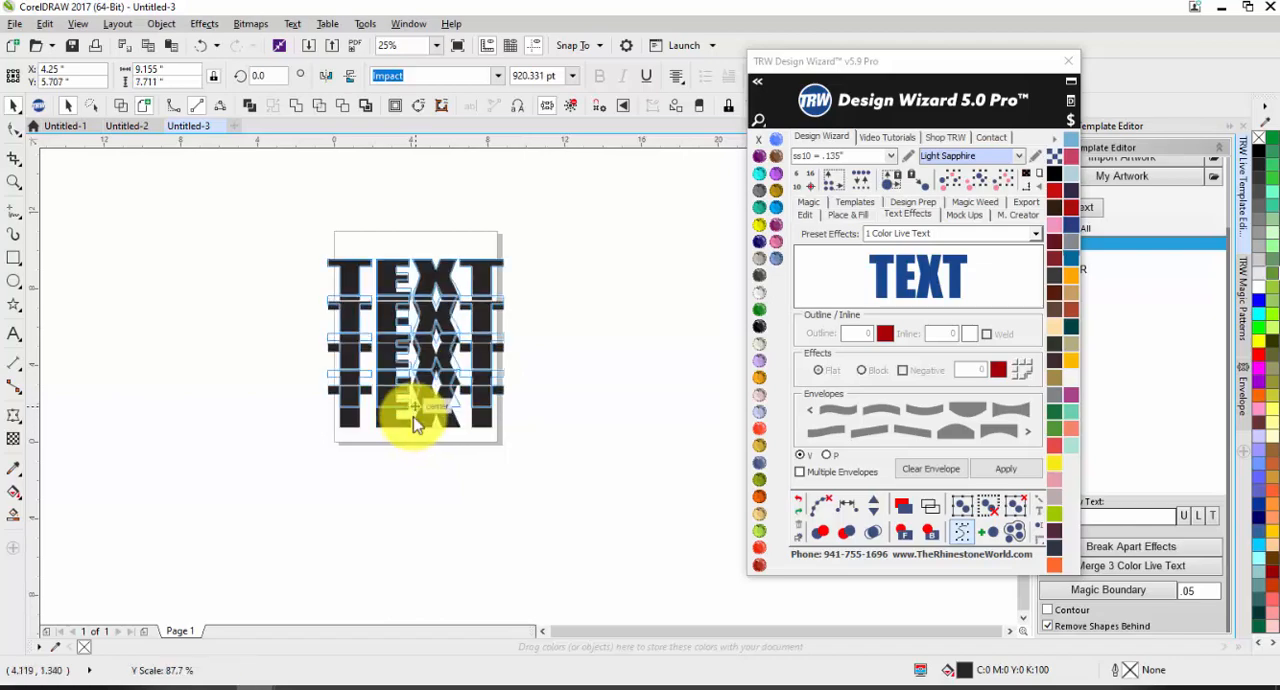
{"action": "left_click", "coordinate": [517, 403]}
{"action": "scroll", "coordinate": [429, 358], "scroll_direction": "up", "scroll_amount": 1}
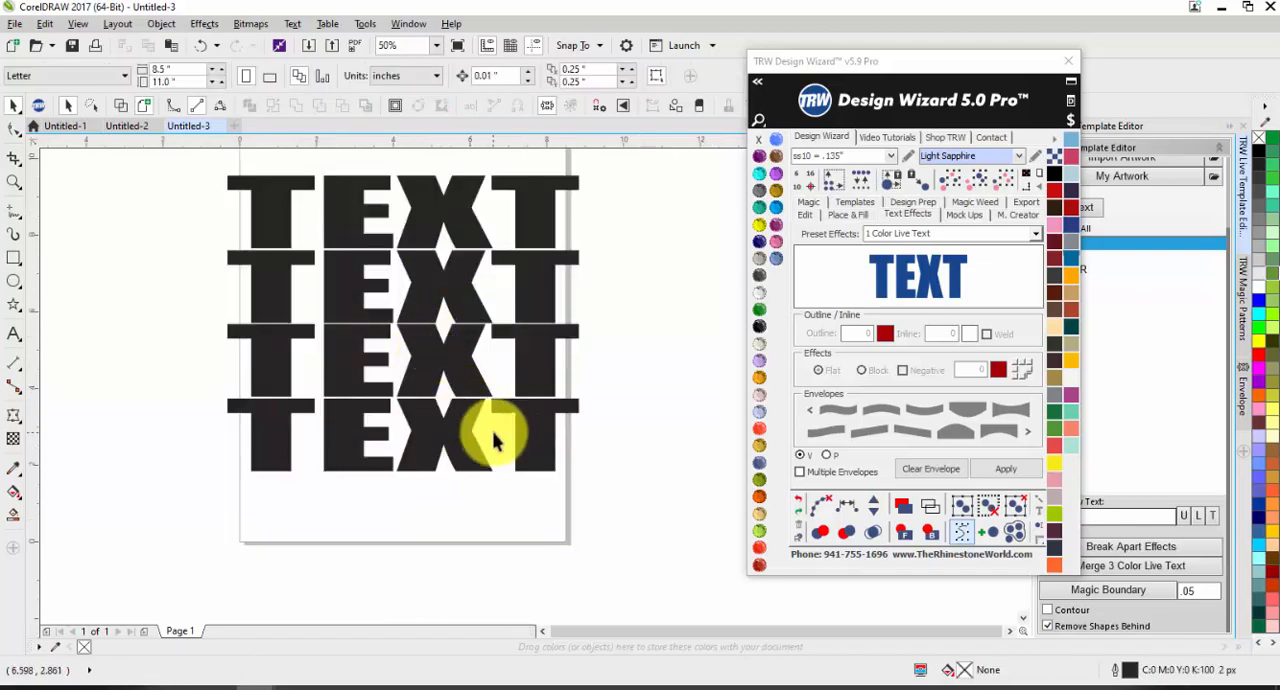
Step: Move the Design Wizard window clear of the Live Template Editor and list all the document's text objects with Show All enabled
{"action": "left_click_drag", "start_coordinate": [952, 65], "coordinate": [782, 334]}
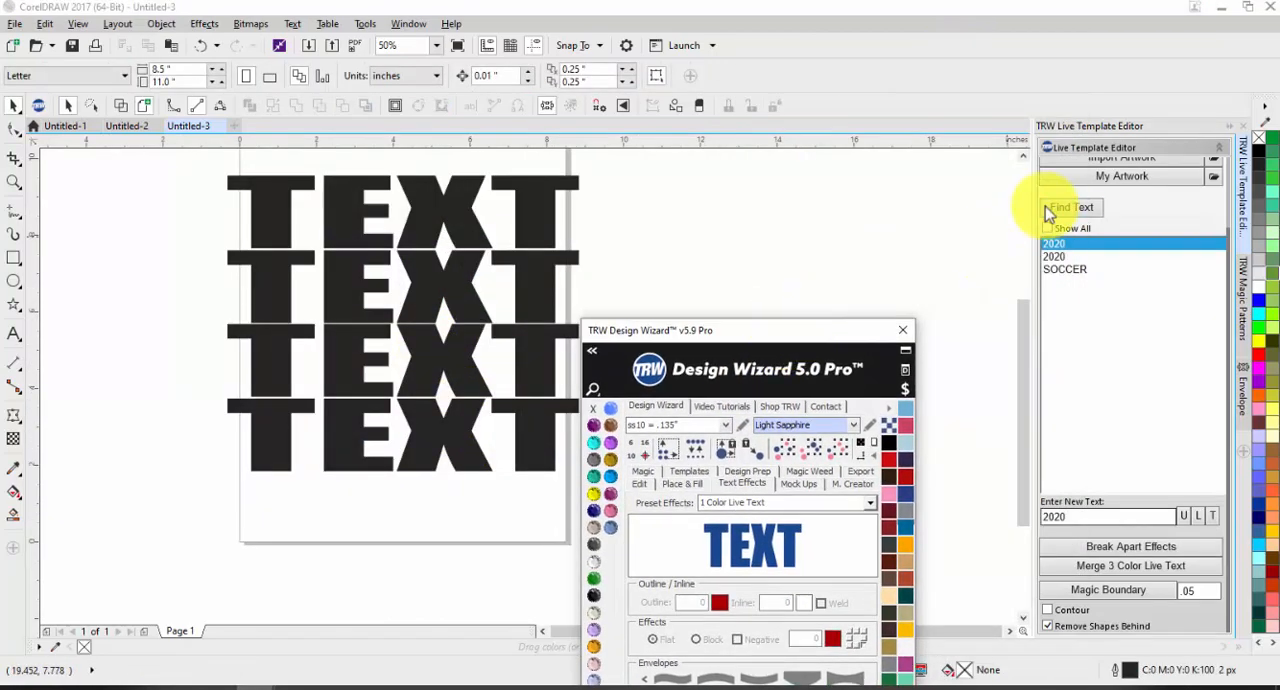
{"action": "left_click", "coordinate": [1068, 208]}
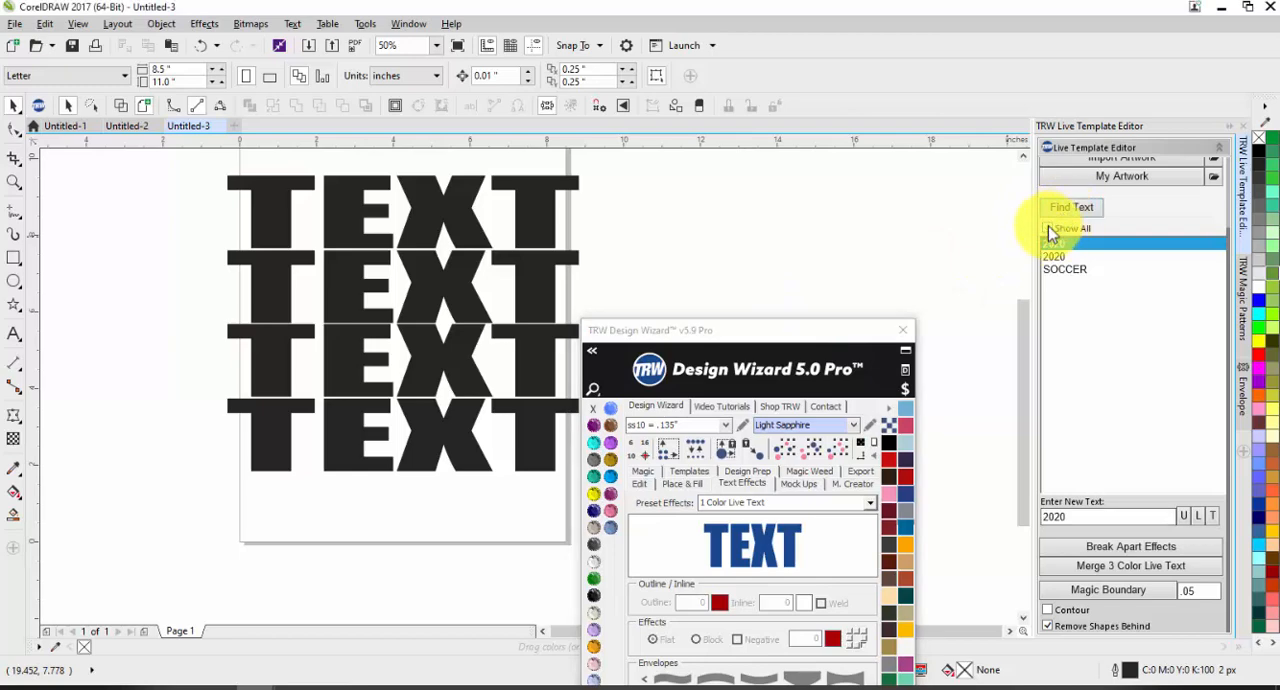
{"action": "left_click", "coordinate": [1053, 218]}
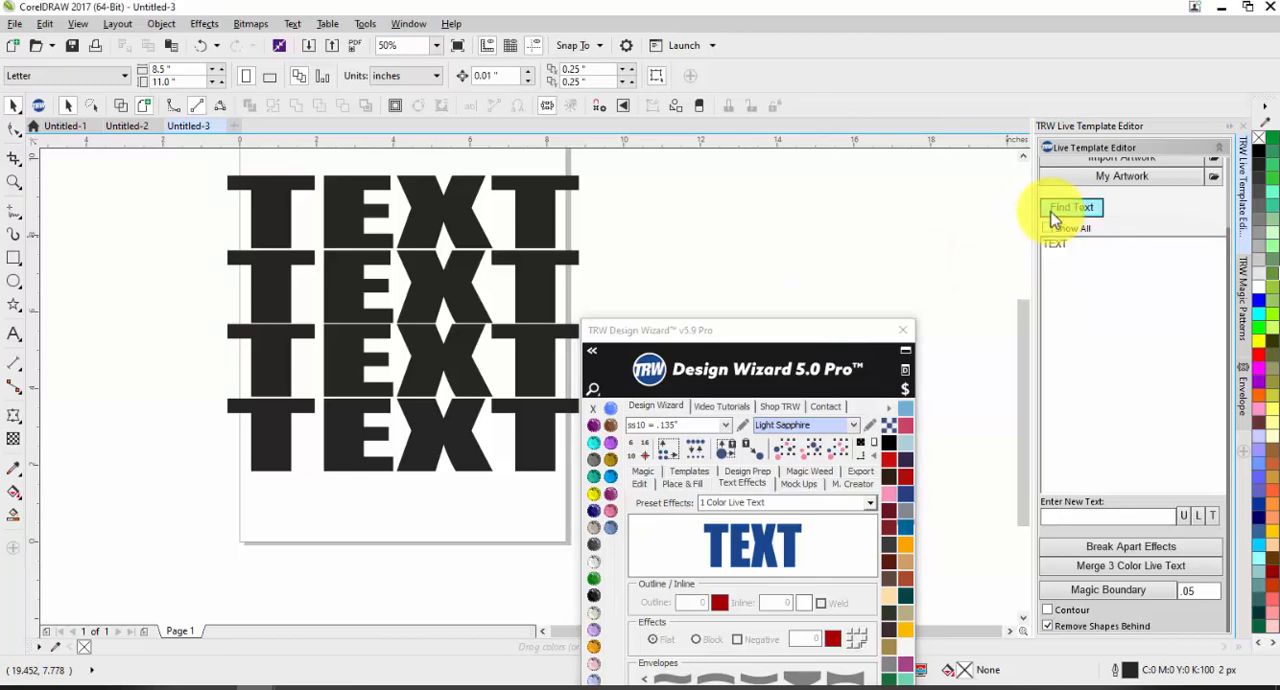
{"action": "left_click", "coordinate": [1050, 245]}
{"action": "left_click", "coordinate": [1060, 230]}
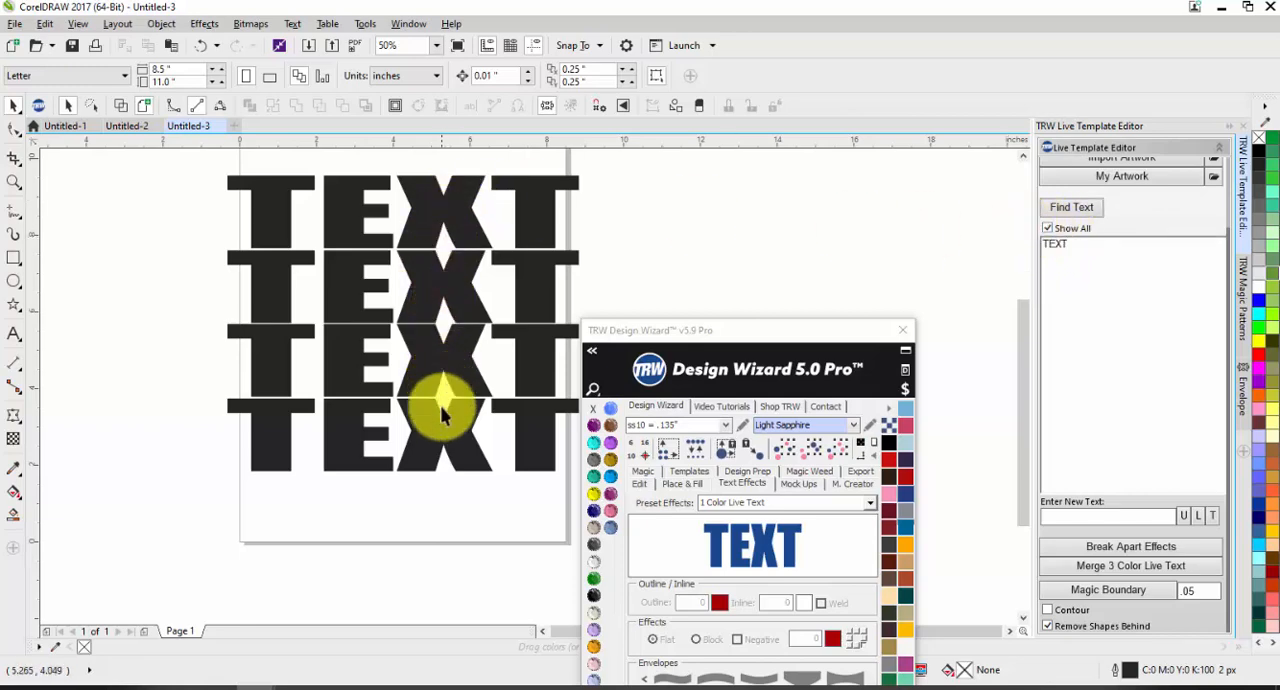
{"action": "left_click", "coordinate": [1084, 211]}
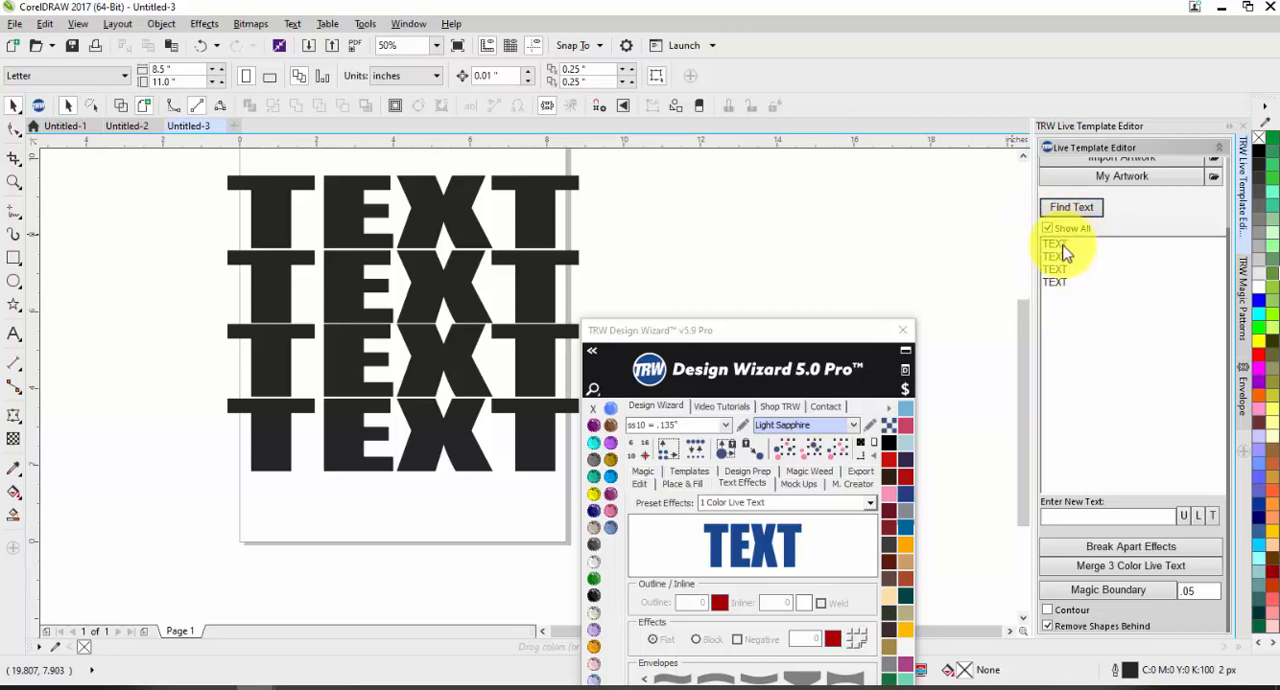
Step: Replace the text of the first line with SUNRISE and the second line with SUNBURN
{"action": "left_click", "coordinate": [1068, 246]}
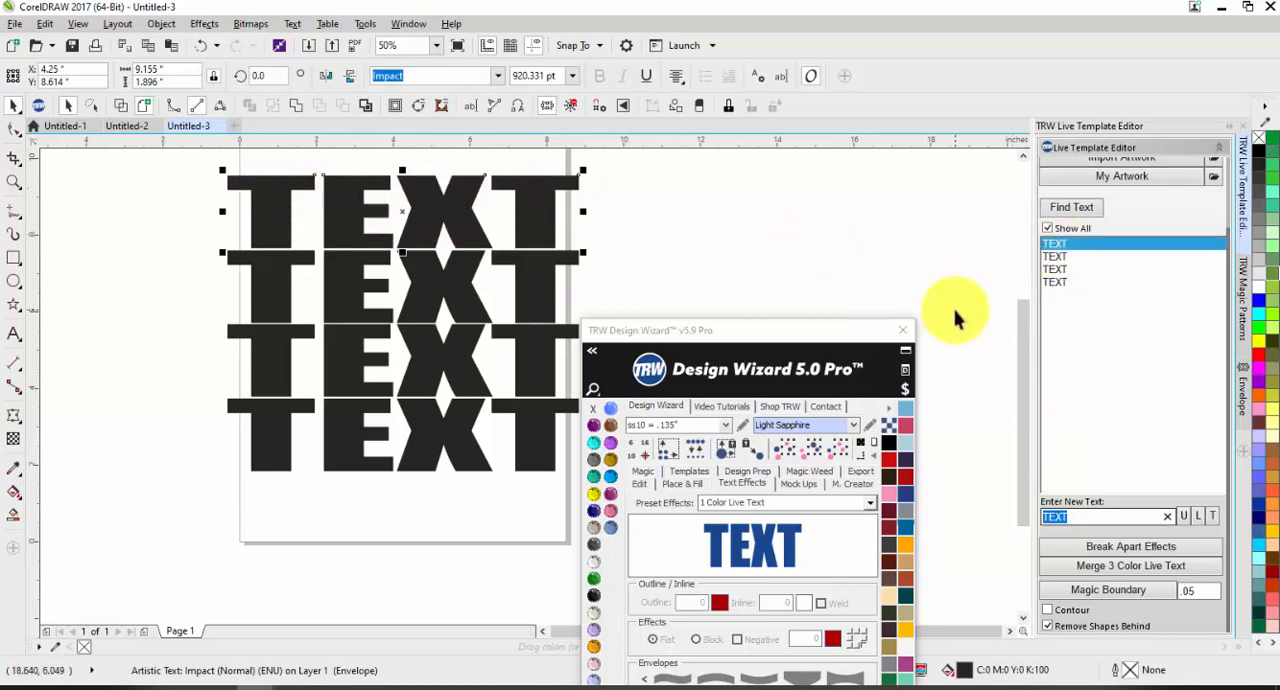
{"action": "type", "text": "SUNRISE"}
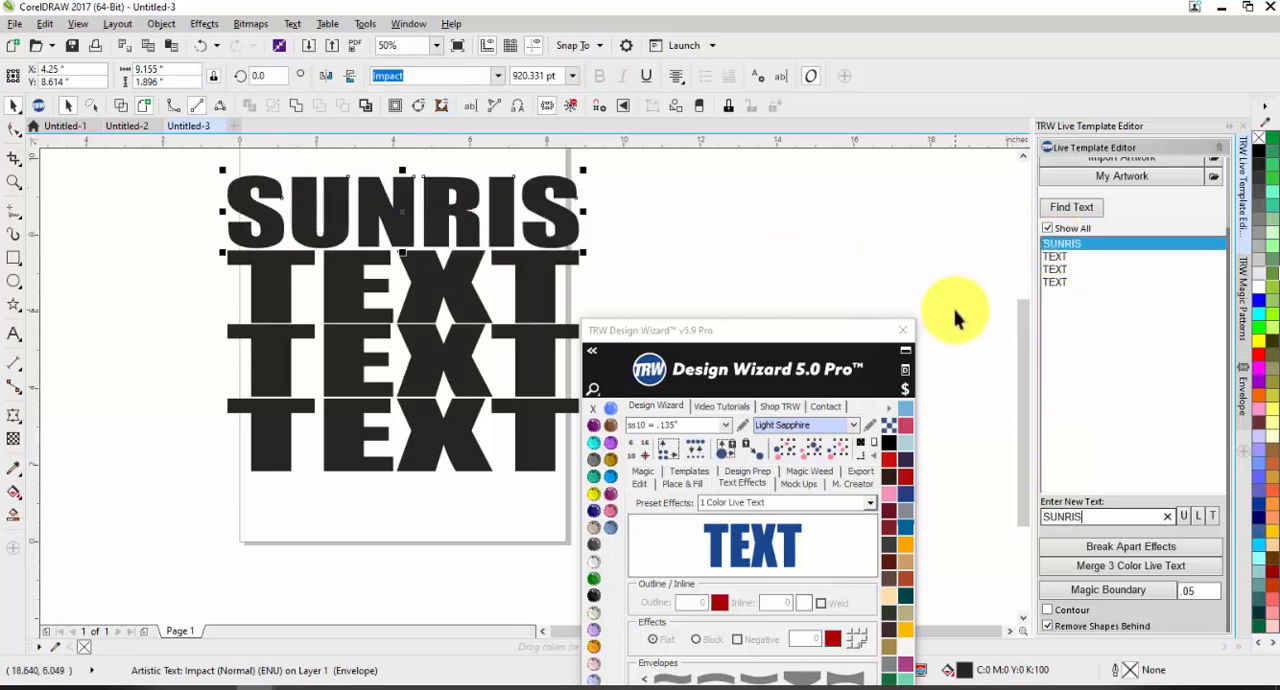
{"action": "left_click", "coordinate": [1066, 258]}
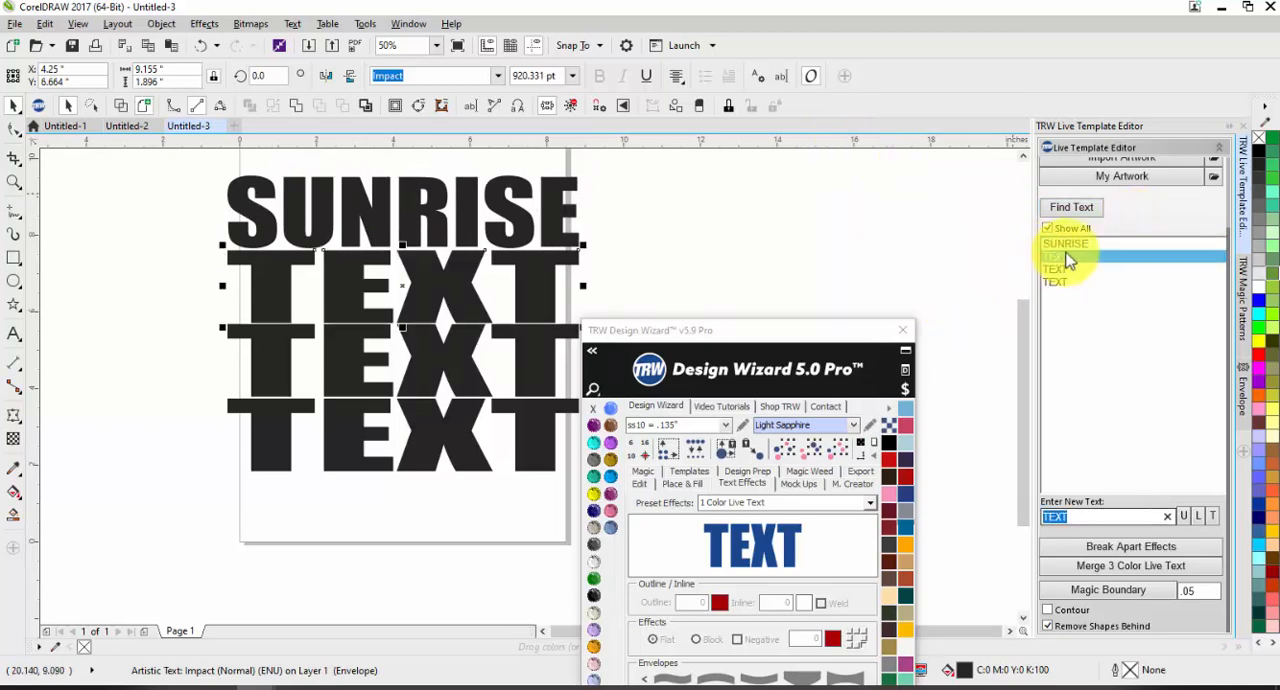
{"action": "type", "text": "SUNBURN"}
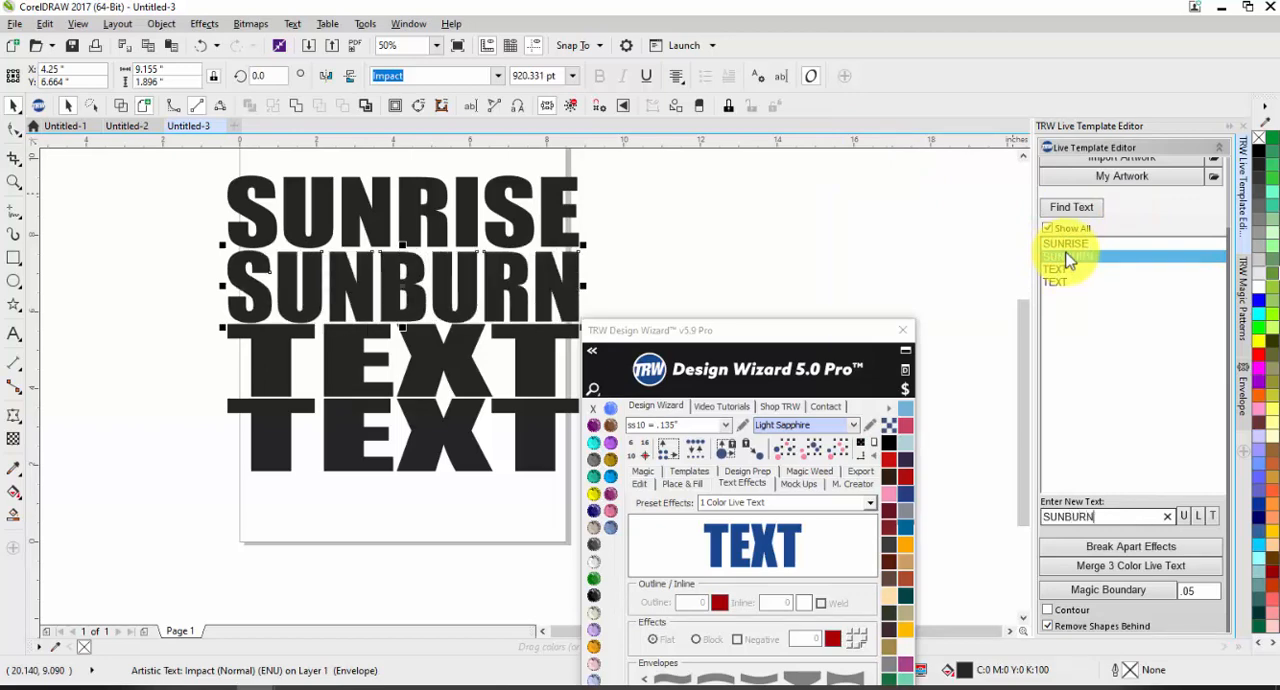
{"action": "key", "text": "Return"}
Step: Replace the text of the third line with SUNSET and the fourth line with REPEAT, and move the Design Wizard window beside the design
{"action": "type", "text": "SU"}
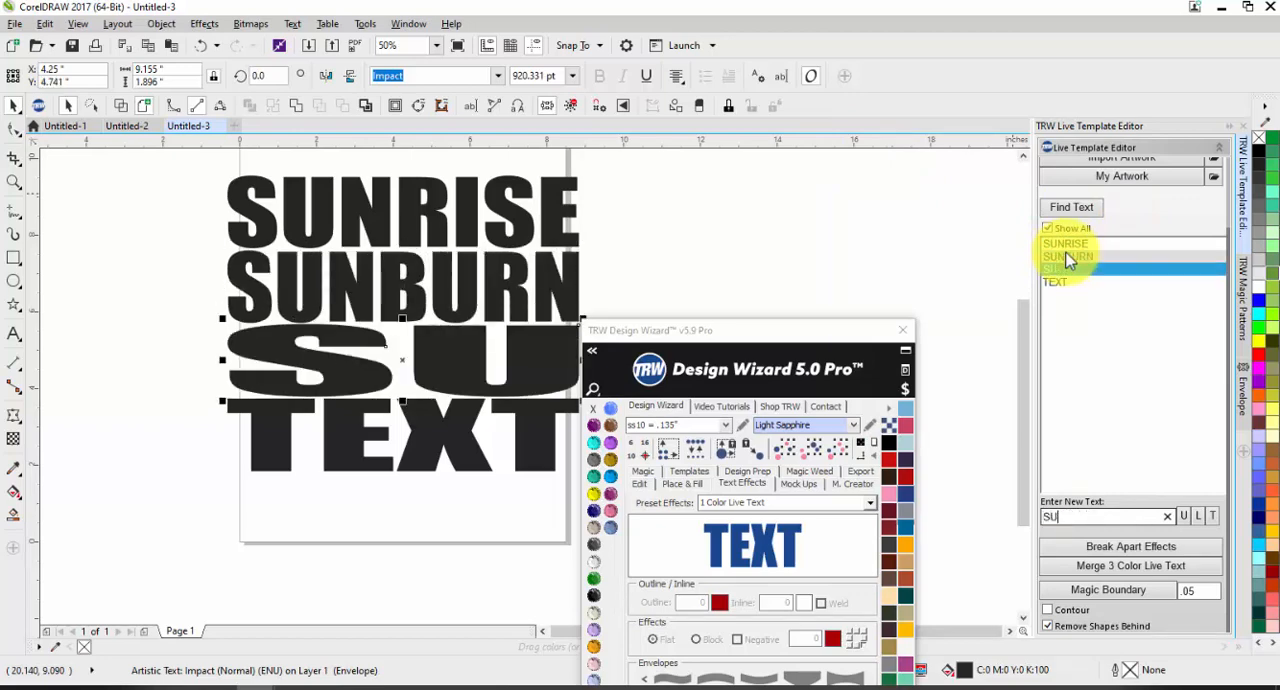
{"action": "type", "text": "NSET"}
{"action": "key", "text": "Return"}
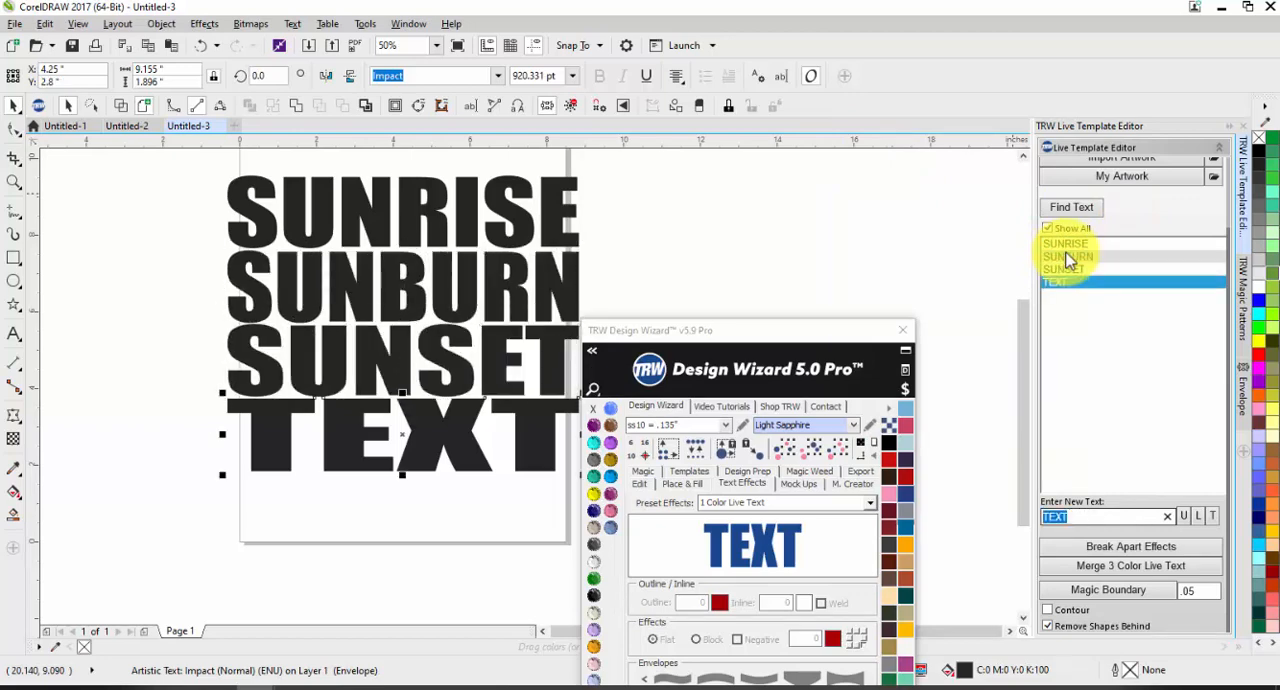
{"action": "type", "text": "REPEAT"}
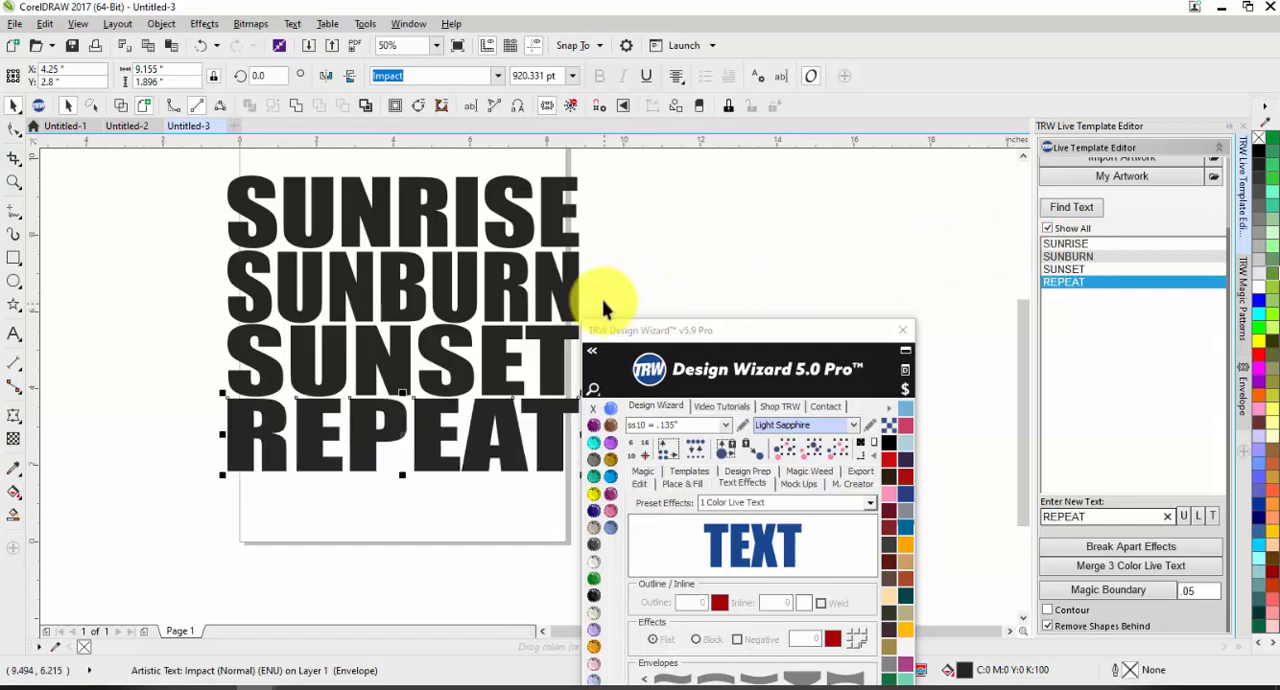
{"action": "left_click", "coordinate": [694, 252]}
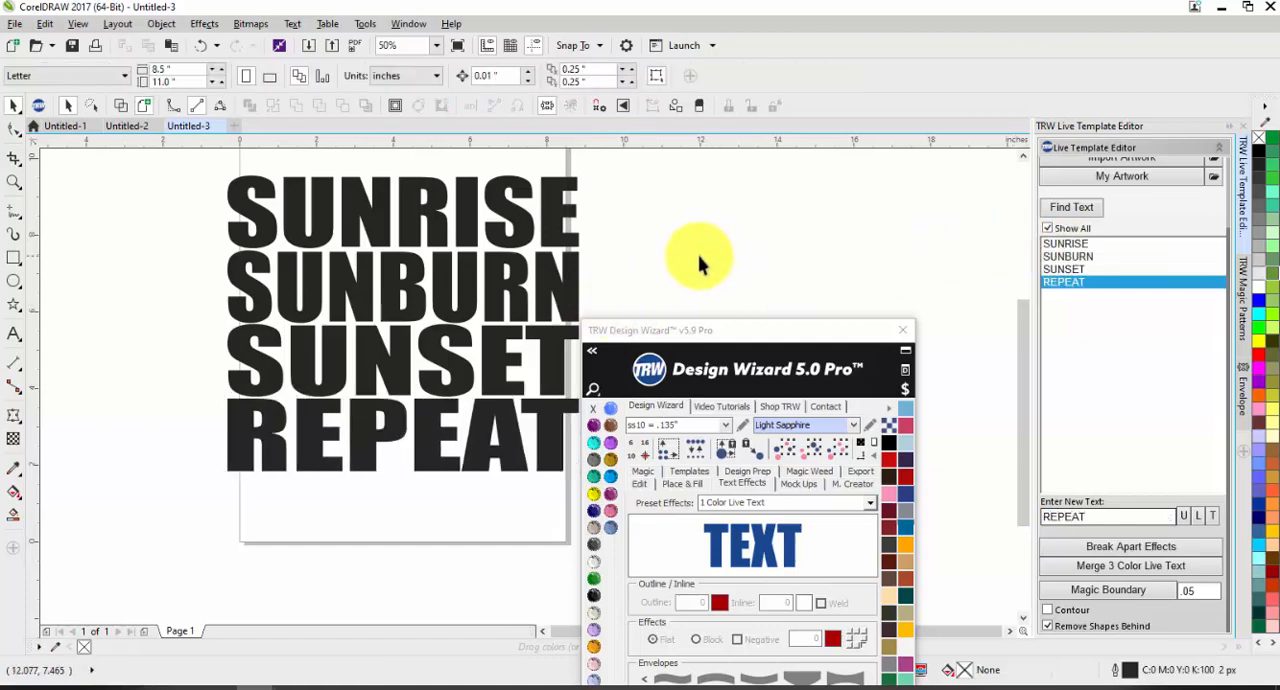
{"action": "left_click_drag", "start_coordinate": [705, 320], "coordinate": [852, 196]}
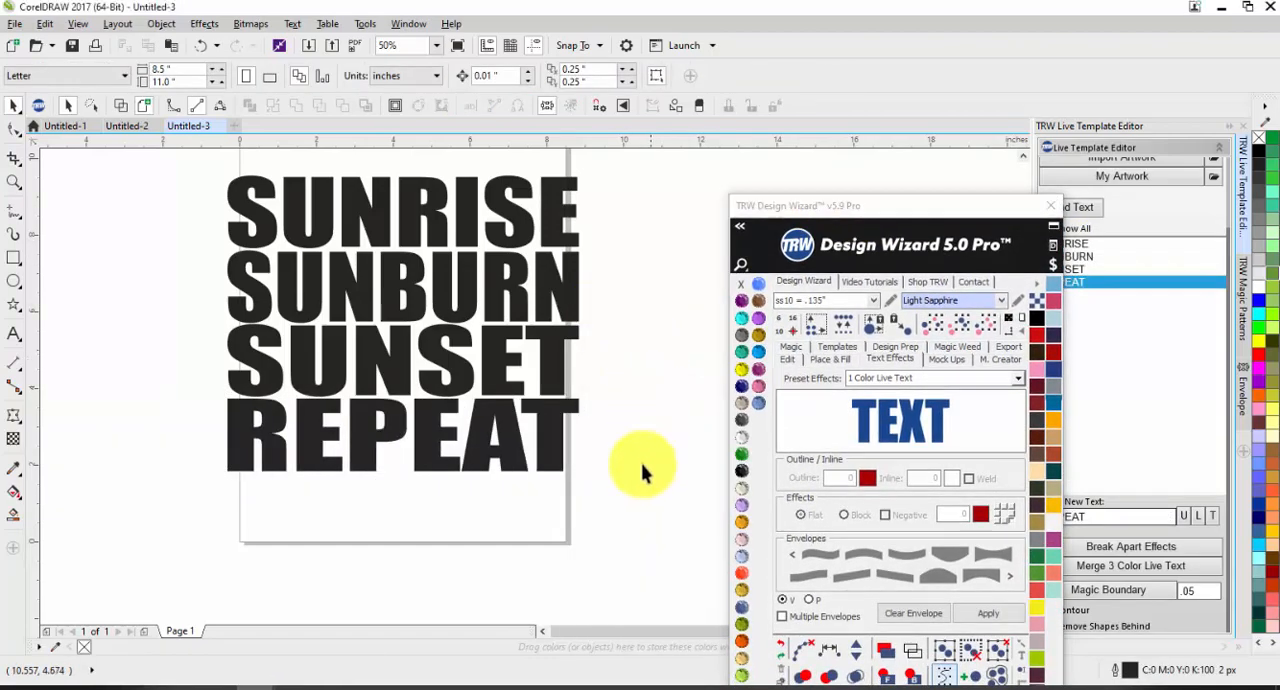
Step: Set the font of all four text lines to Passion One
{"action": "left_click_drag", "start_coordinate": [208, 222], "coordinate": [164, 150]}
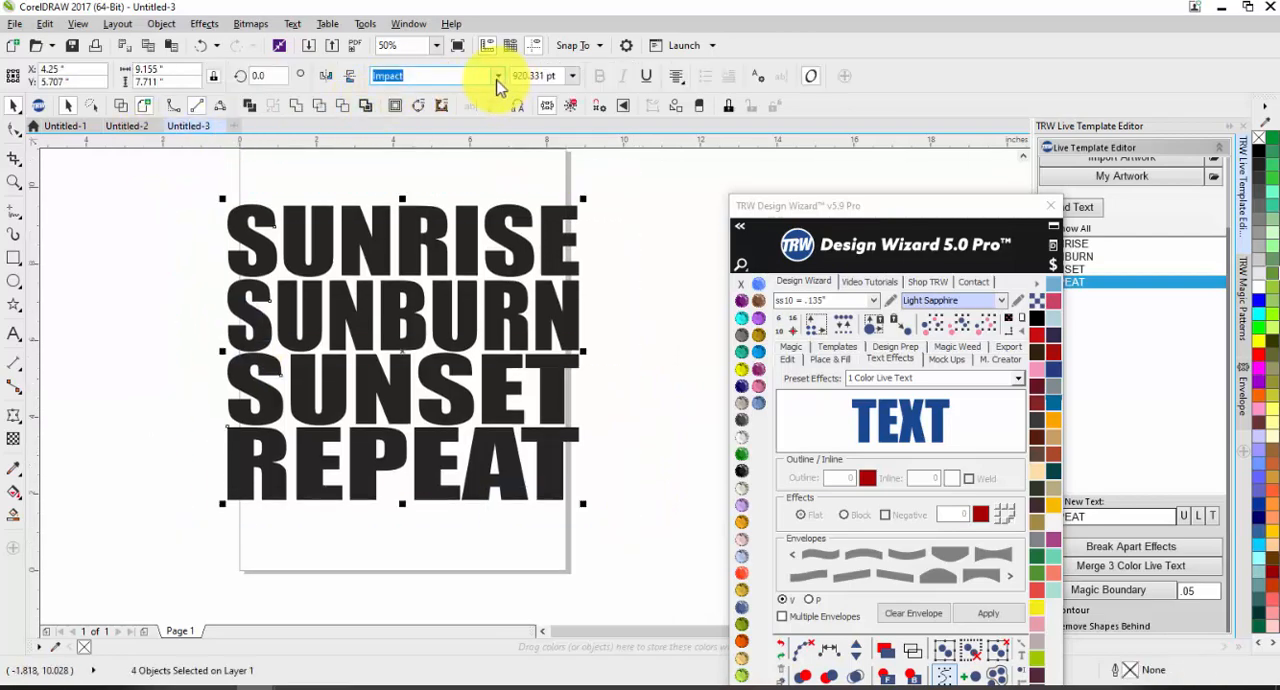
{"action": "left_click", "coordinate": [497, 82]}
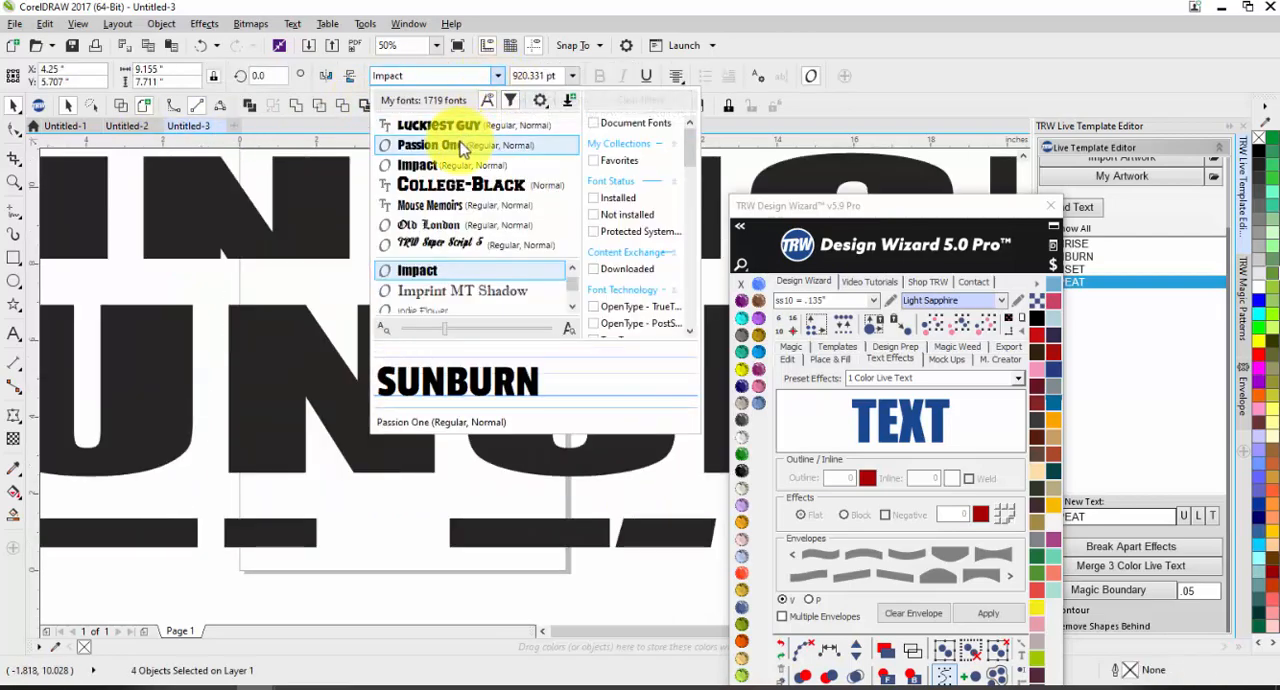
{"action": "left_click", "coordinate": [460, 149]}
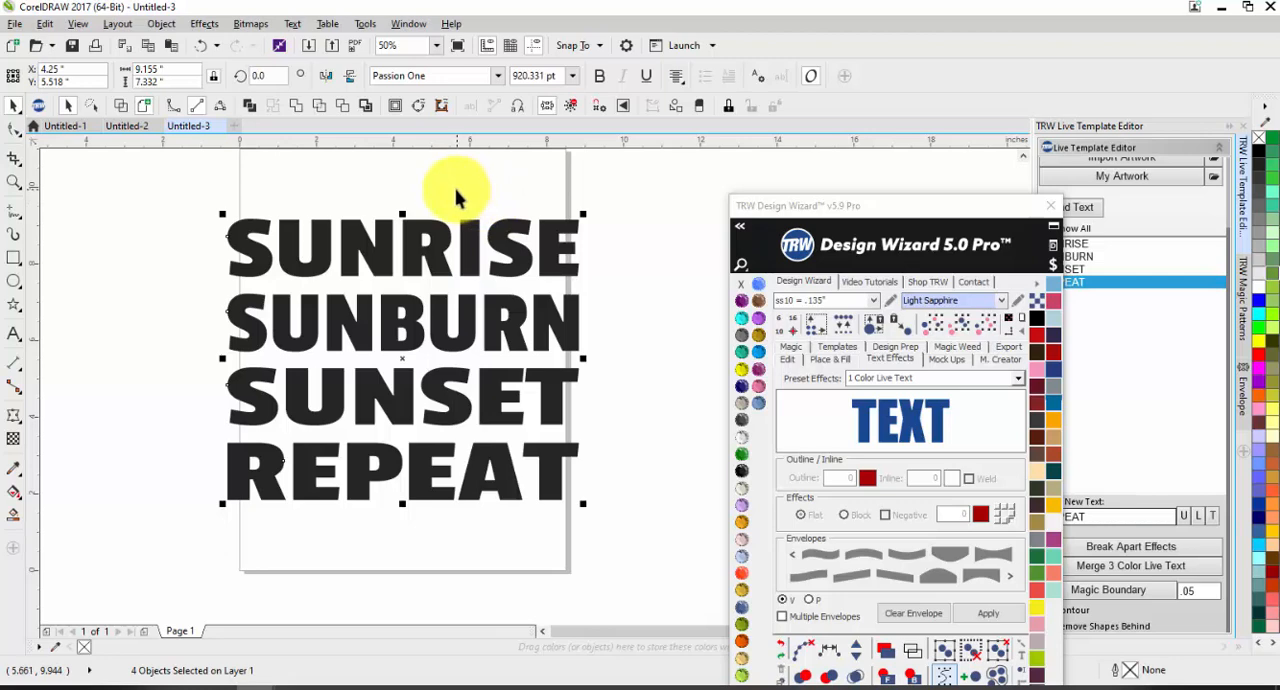
Step: Stretch the SUNRISE line to about 1.95 inches high and the SUNBURN line to about 1.923 inches high, extending both downward
{"action": "left_click", "coordinate": [414, 258]}
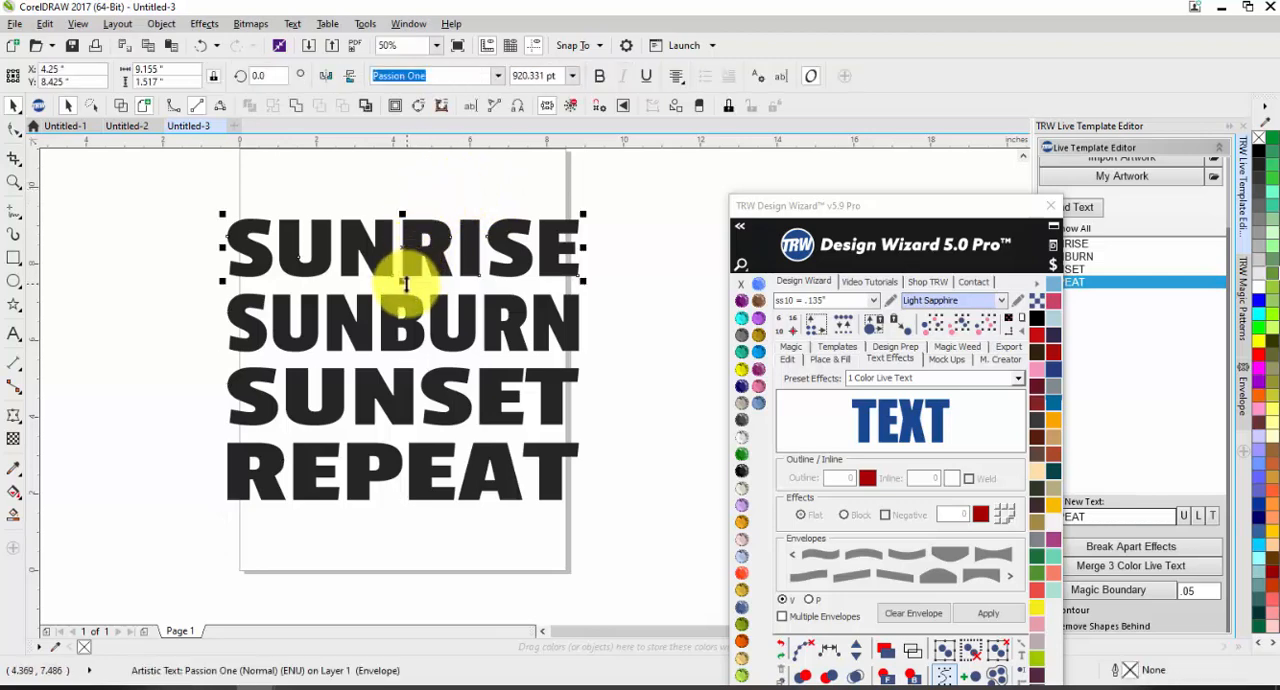
{"action": "left_click", "coordinate": [403, 310]}
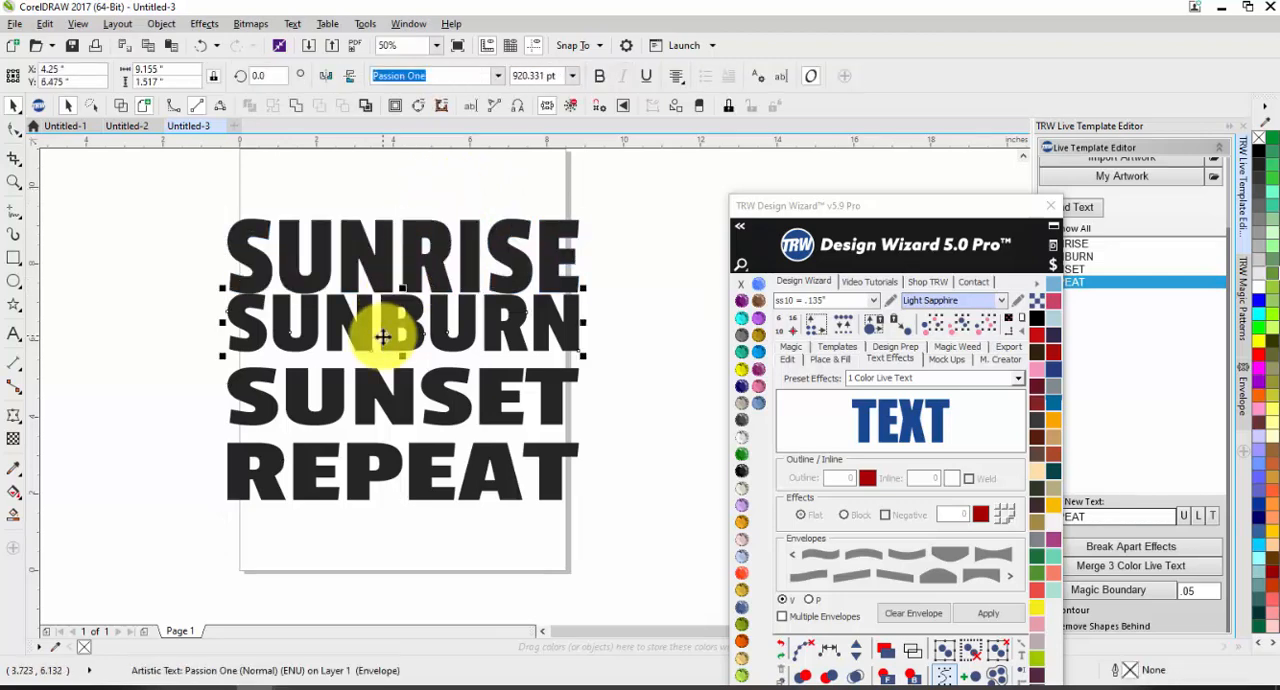
{"action": "left_click_drag", "start_coordinate": [400, 356], "coordinate": [400, 373]}
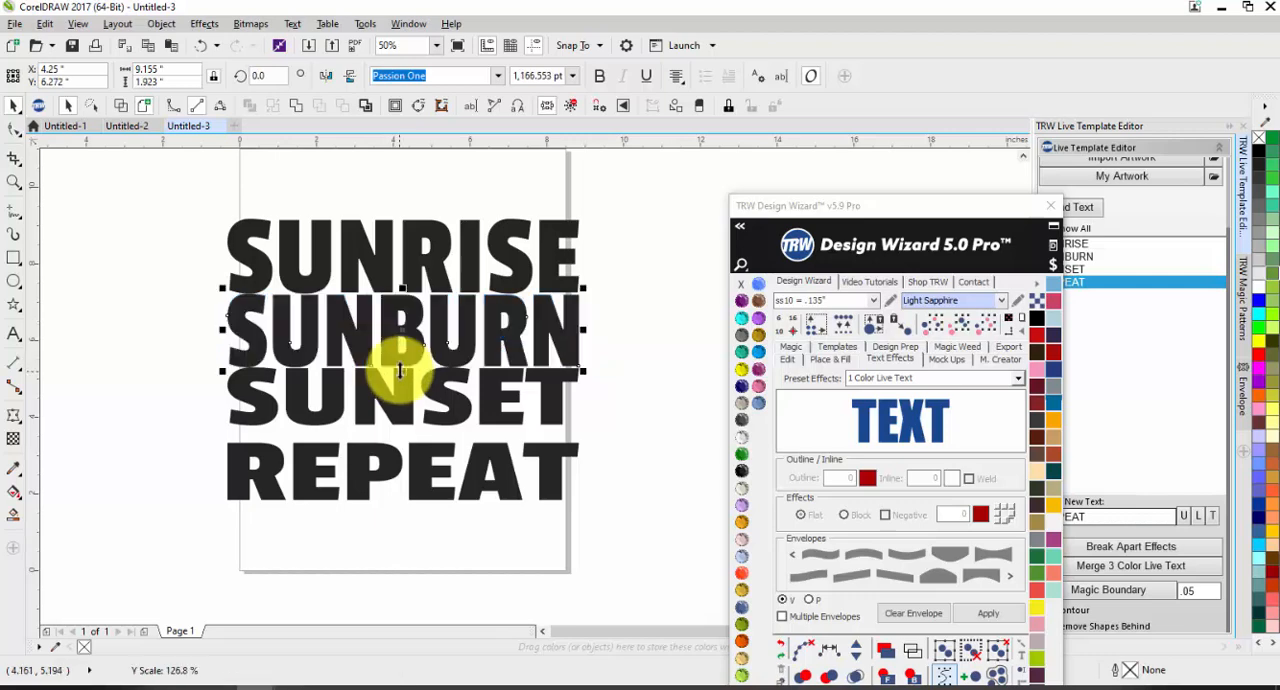
Step: Stretch the SUNSET line downward to about 1.97 inches high and the REPEAT line to about 2.0 inches high
{"action": "left_click", "coordinate": [396, 394]}
{"action": "left_click_drag", "start_coordinate": [405, 432], "coordinate": [406, 442]}
{"action": "left_click", "coordinate": [366, 498]}
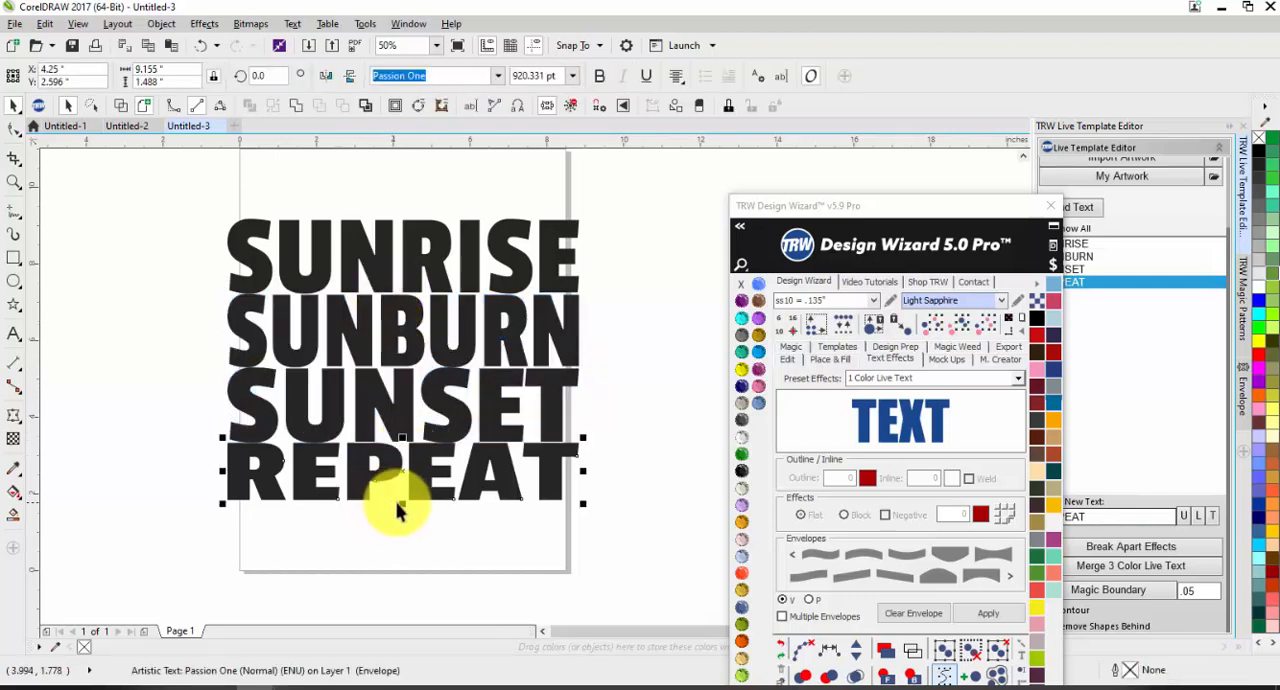
{"action": "left_click_drag", "start_coordinate": [402, 504], "coordinate": [403, 523]}
Step: Show the Design Wizard's Edit tools and reposition its window so the full tool set fits beside the design
{"action": "left_click", "coordinate": [397, 553]}
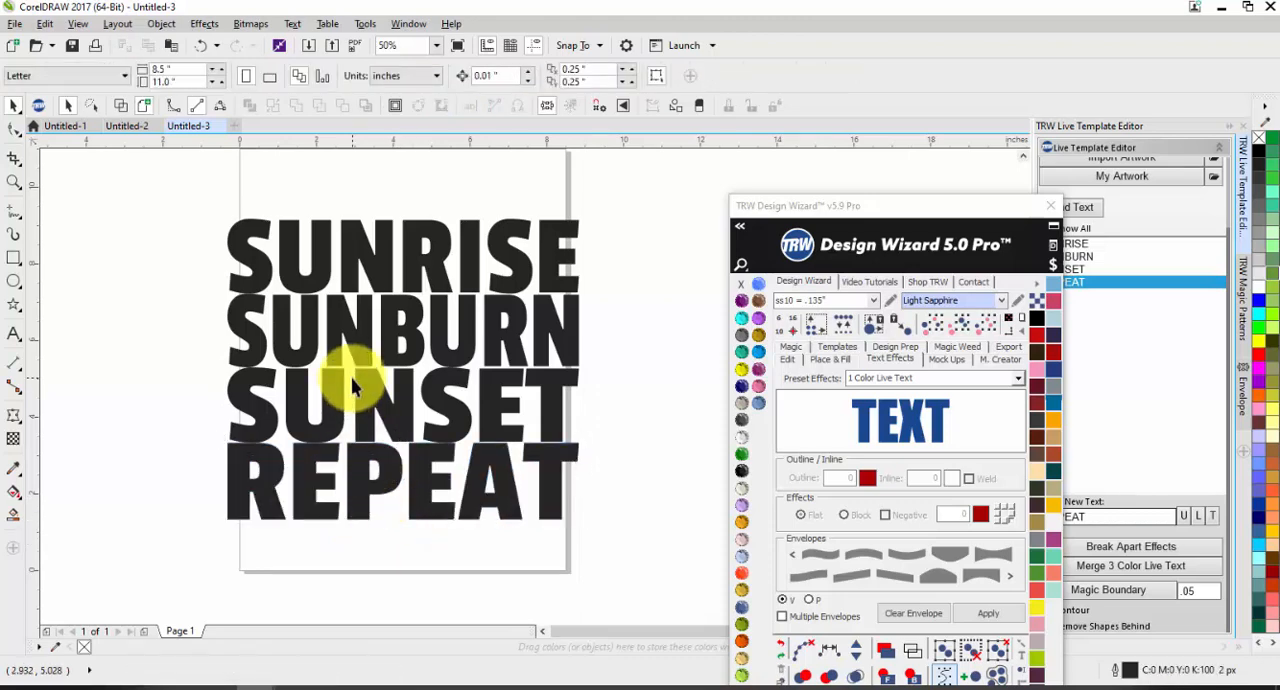
{"action": "left_click", "coordinate": [787, 357]}
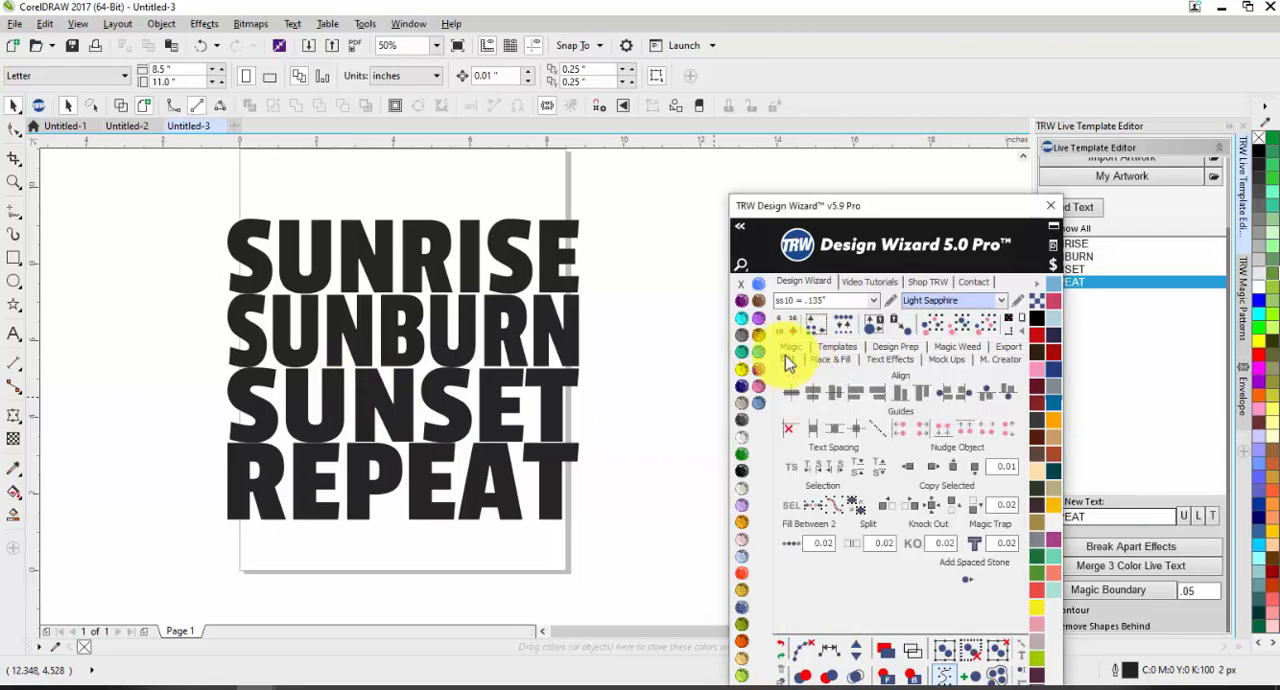
{"action": "left_click_drag", "start_coordinate": [848, 205], "coordinate": [812, 62]}
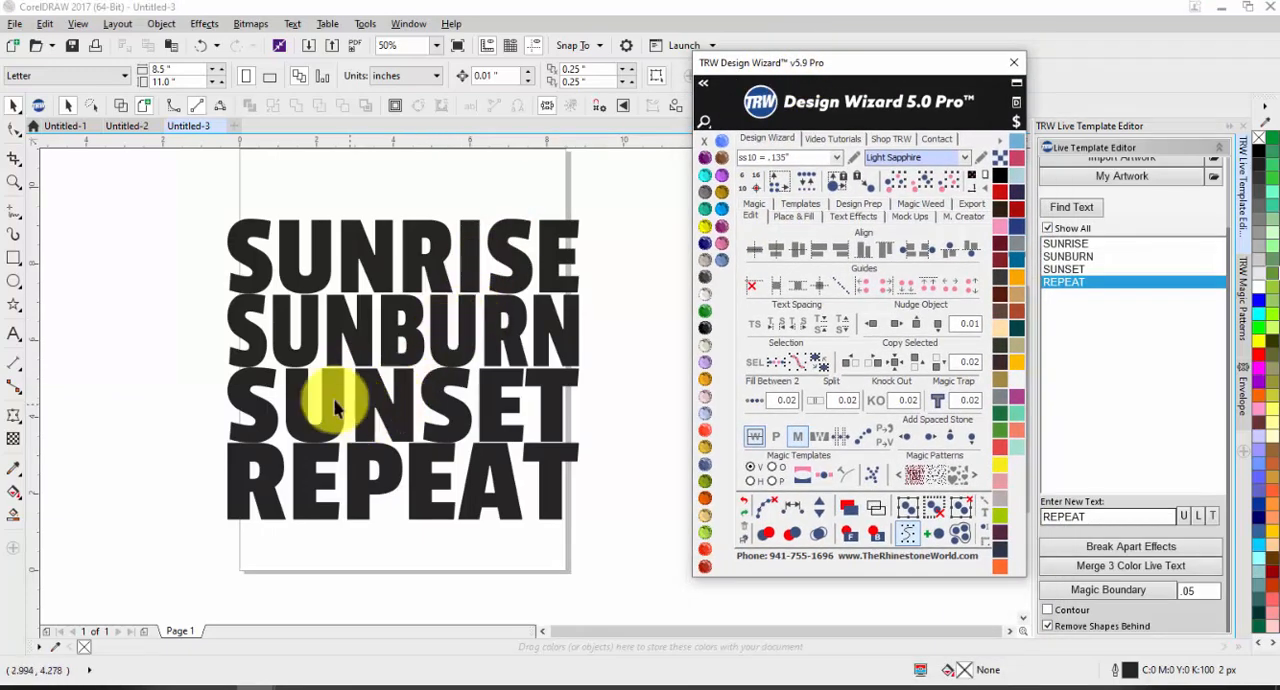
Step: Nudge the REPEAT line down to about Y 2.246 inches and set the SUNSET line at about Y 4.294 inches to even the gaps
{"action": "scroll", "coordinate": [295, 470], "scroll_direction": "up", "scroll_amount": 2}
{"action": "left_click", "coordinate": [303, 472]}
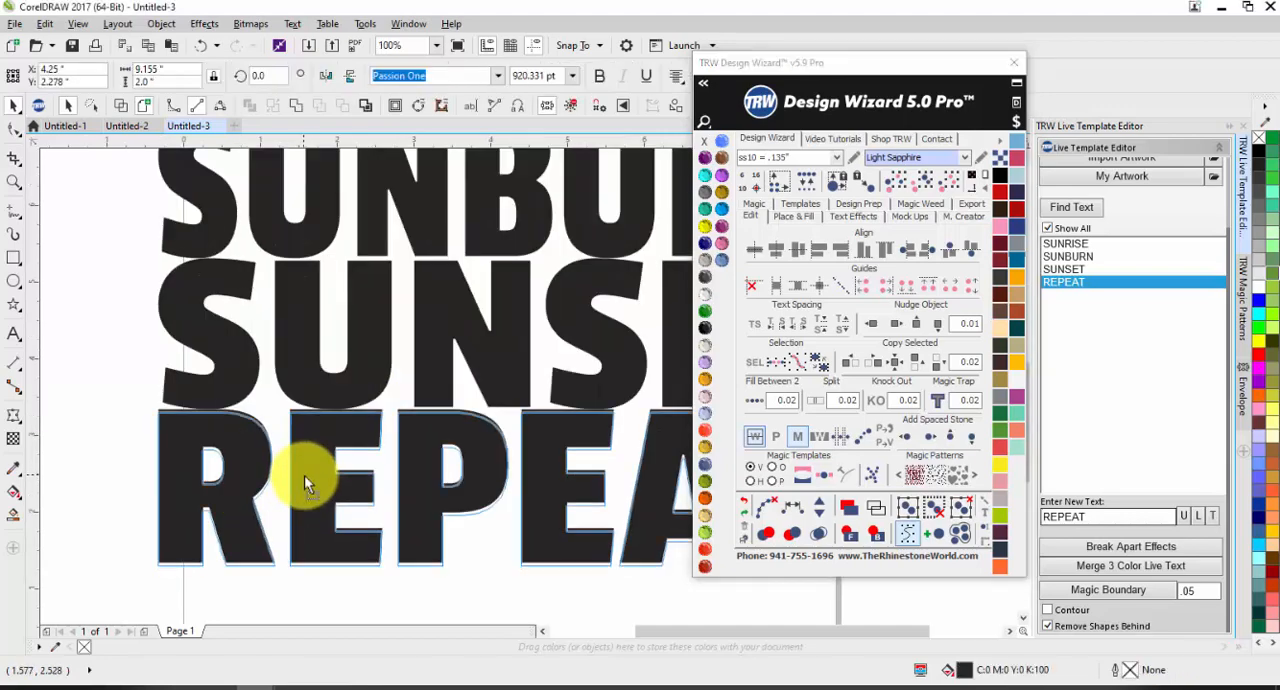
{"action": "scroll", "coordinate": [304, 476], "scroll_direction": "down", "scroll_amount": 2}
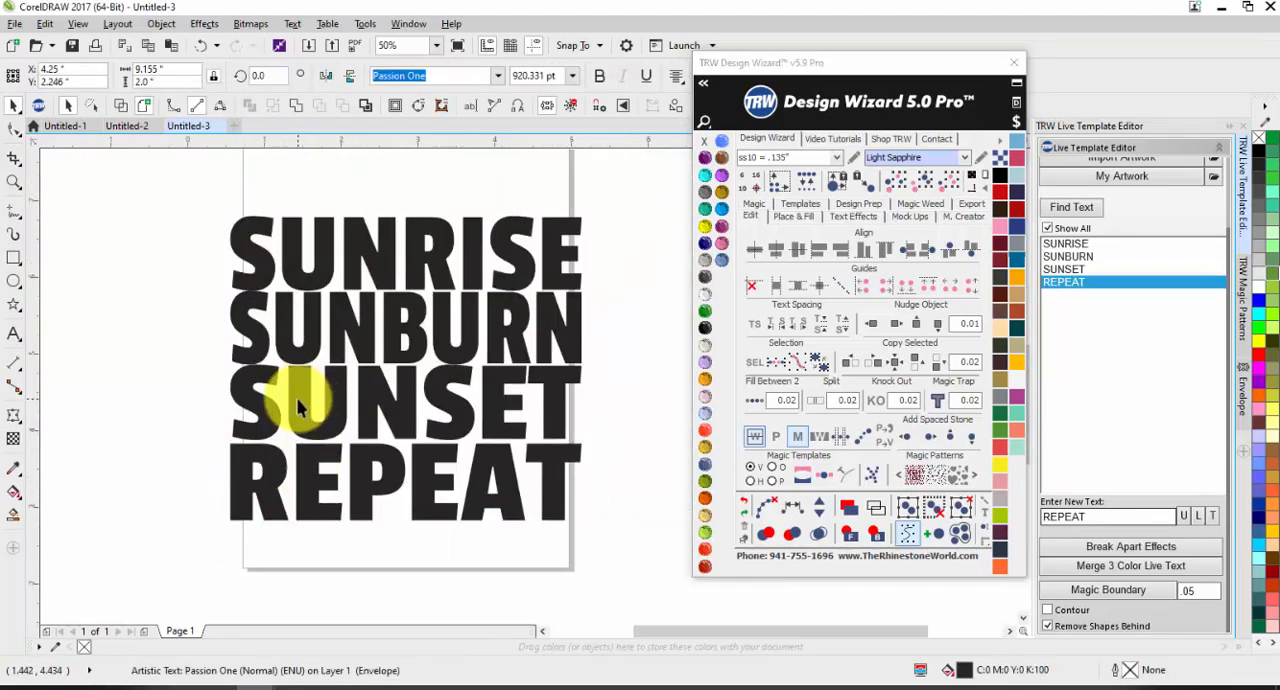
{"action": "scroll", "coordinate": [297, 403], "scroll_direction": "up", "scroll_amount": 2}
{"action": "left_click", "coordinate": [296, 401]}
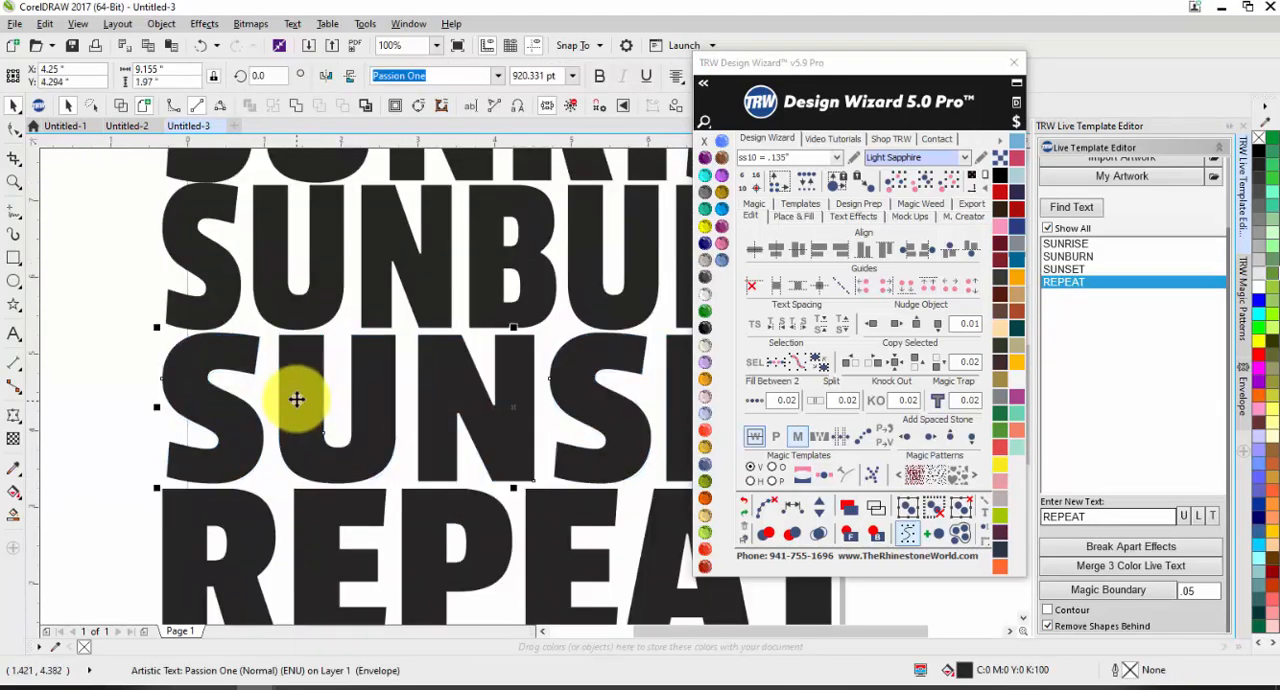
{"action": "scroll", "coordinate": [296, 400], "scroll_direction": "down", "scroll_amount": 2}
{"action": "left_click", "coordinate": [392, 235]}
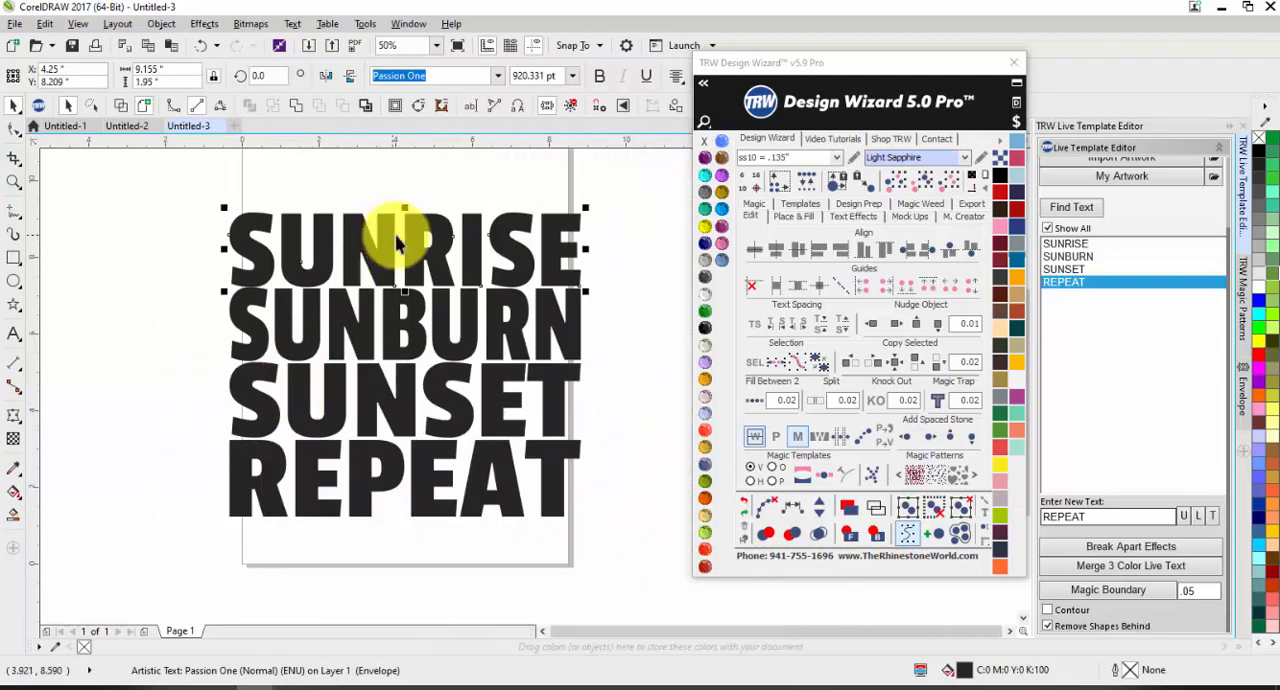
{"action": "left_click", "coordinate": [324, 184]}
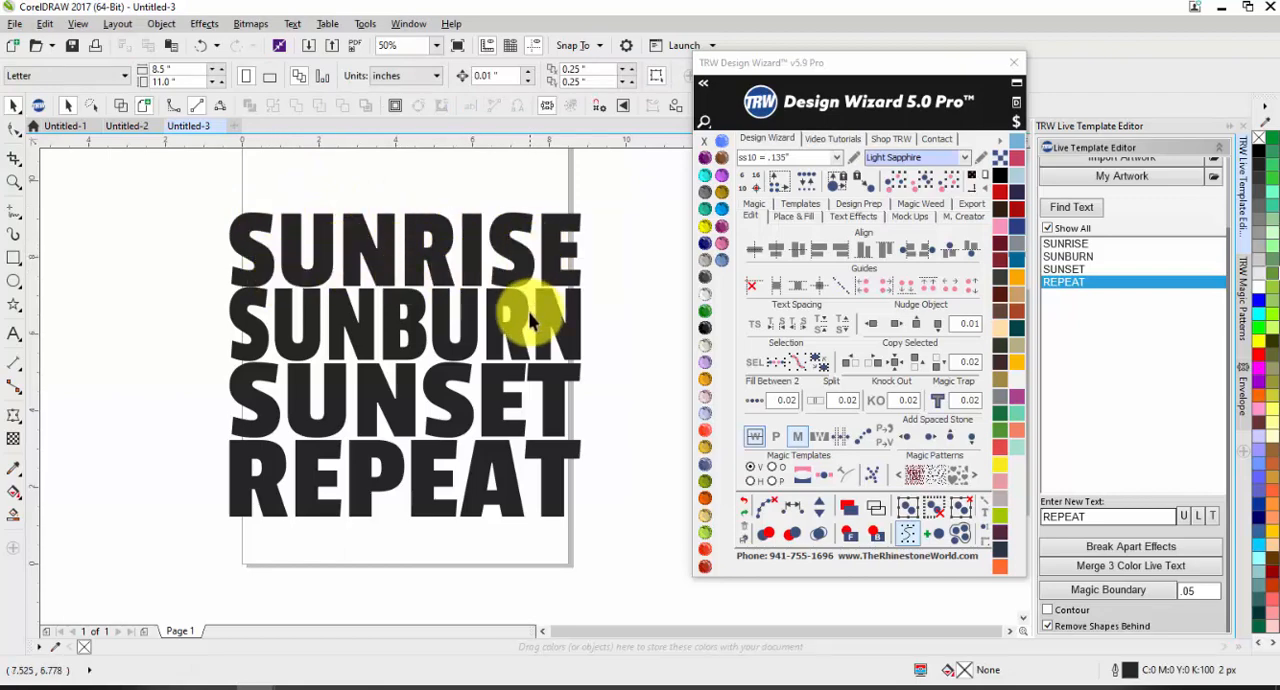
Step: Compare with the finished coloured design in Untitled-1 and nudge the SUNRISE line in Untitled-3 up to about Y 8.255 inches
{"action": "left_click", "coordinate": [64, 126]}
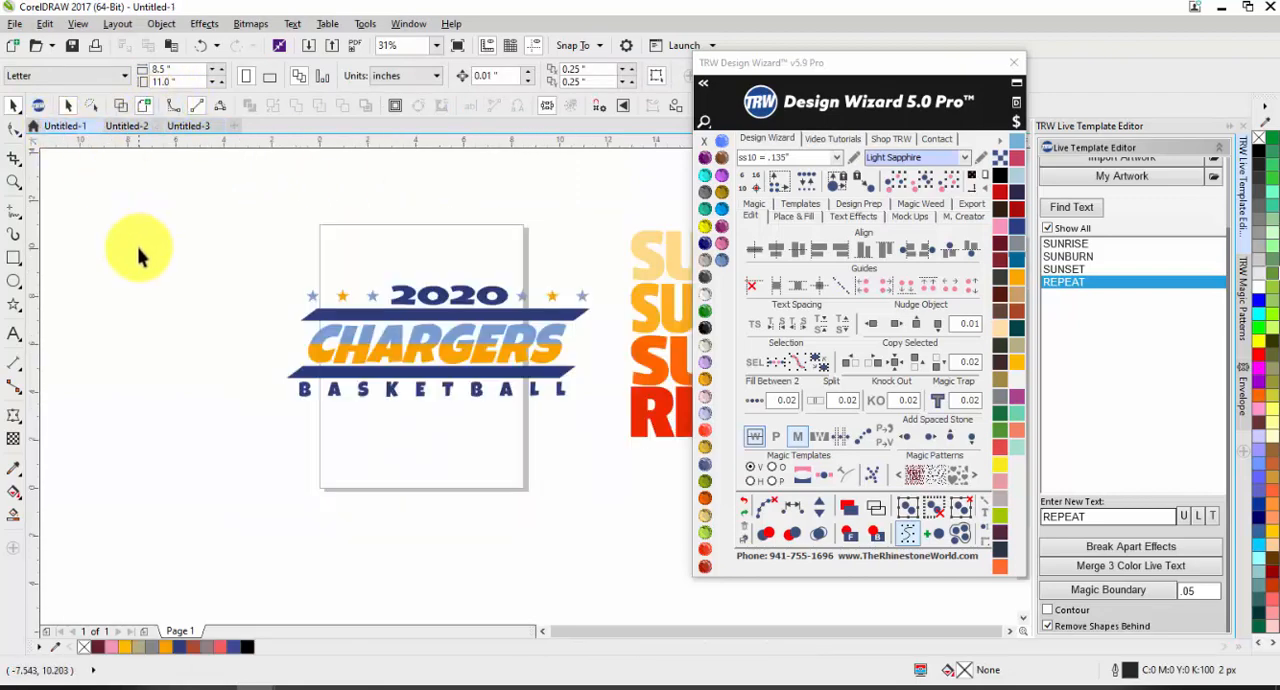
{"action": "scroll", "coordinate": [140, 255], "scroll_direction": "down", "scroll_amount": 2}
{"action": "scroll", "coordinate": [220, 235], "scroll_direction": "up", "scroll_amount": 4}
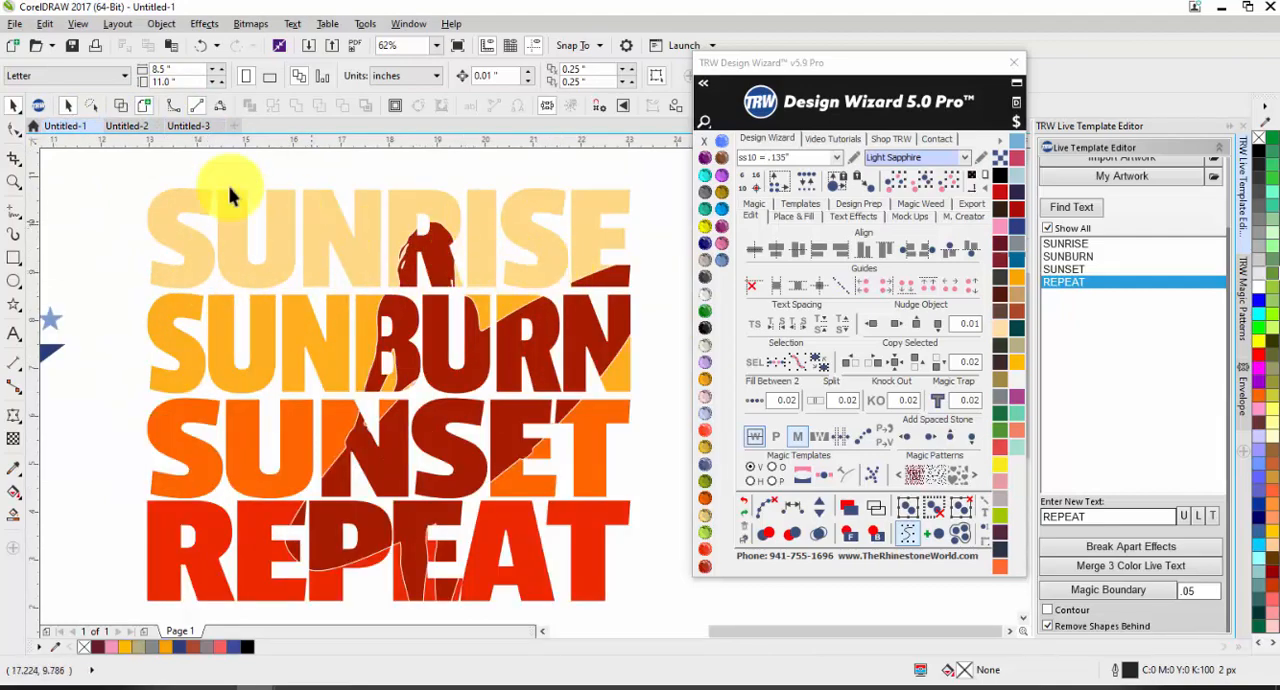
{"action": "left_click", "coordinate": [185, 131]}
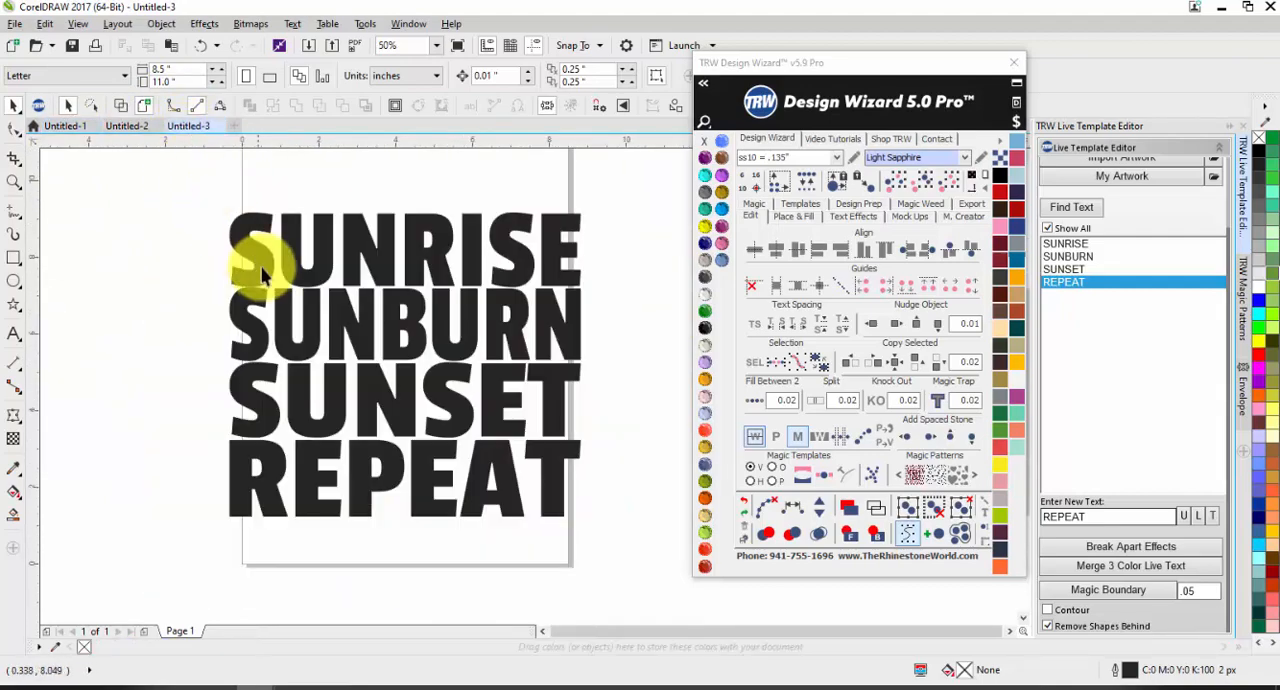
{"action": "scroll", "coordinate": [264, 273], "scroll_direction": "up", "scroll_amount": 2}
{"action": "scroll", "coordinate": [266, 278], "scroll_direction": "down", "scroll_amount": 4}
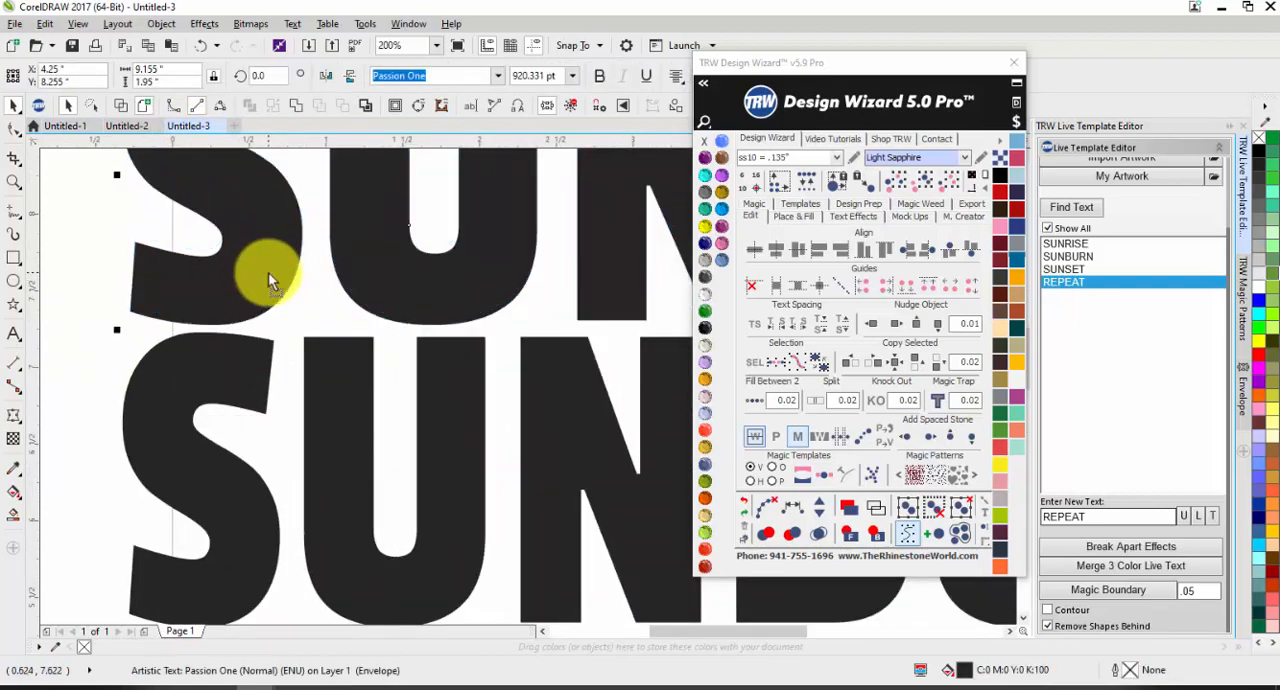
{"action": "scroll", "coordinate": [348, 330], "scroll_direction": "up", "scroll_amount": 2}
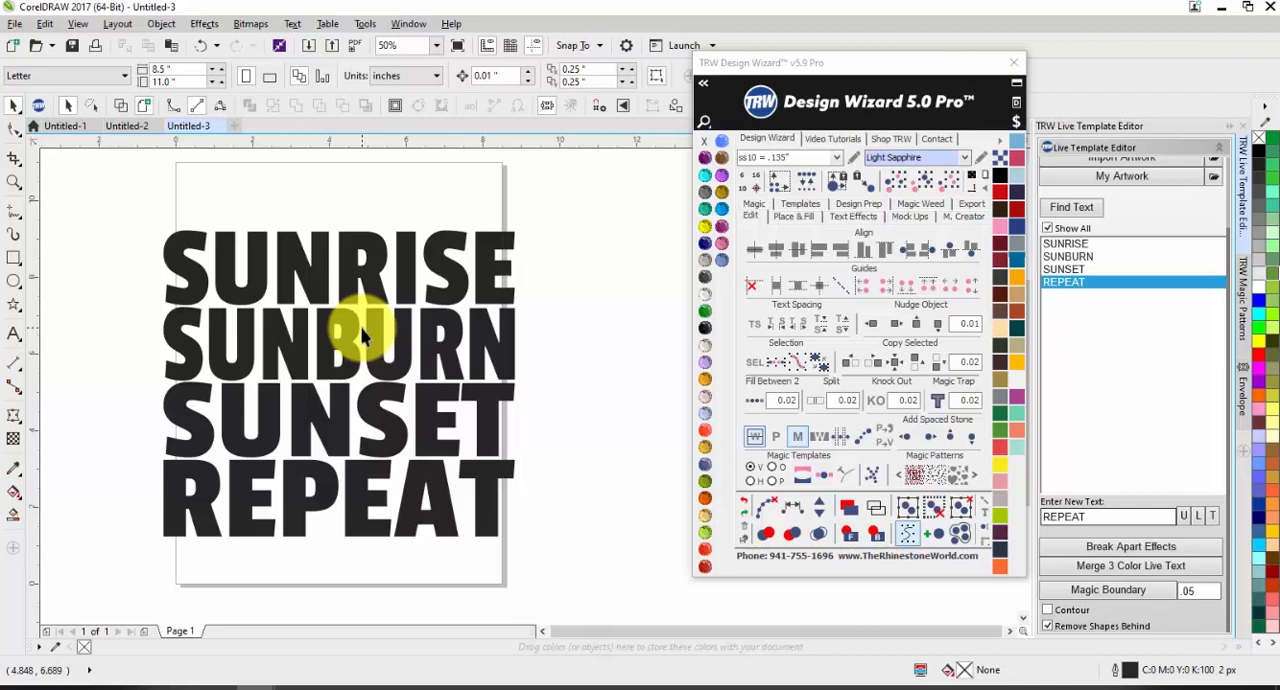
Step: Decrease the character spacing of the SUNRISE line in small increments until its letters sit close together
{"action": "left_click", "coordinate": [365, 262]}
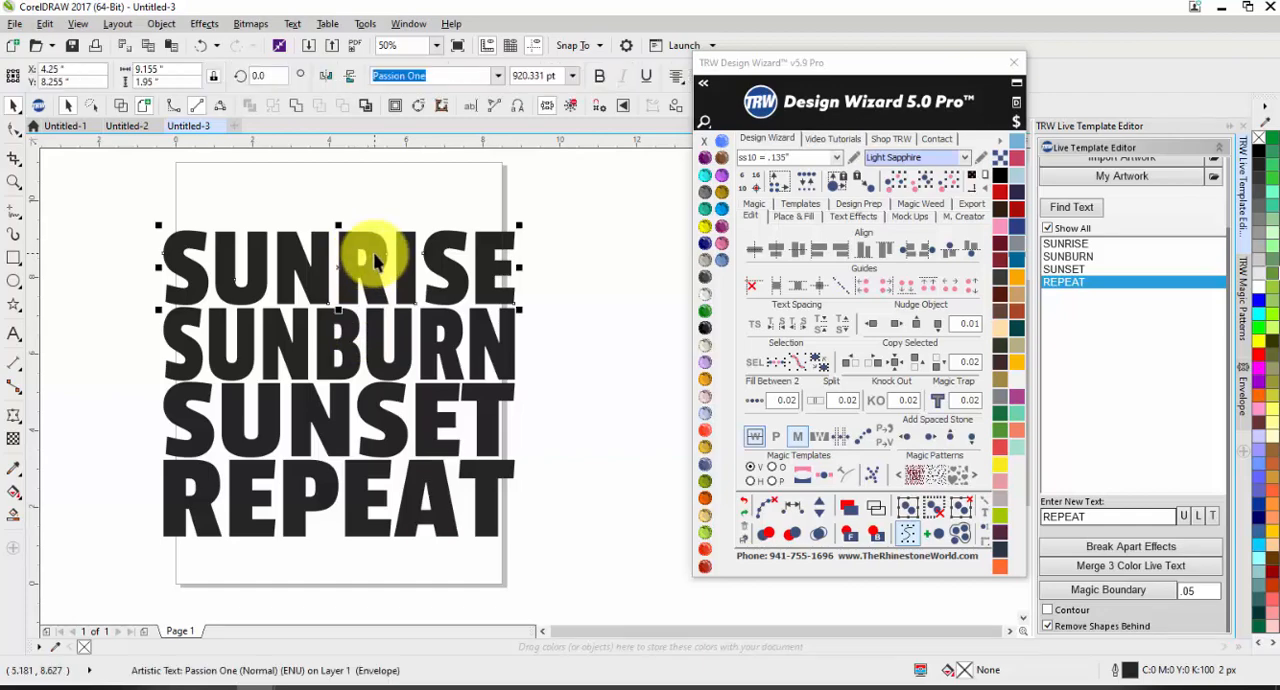
{"action": "left_click", "coordinate": [782, 328]}
{"action": "left_click", "coordinate": [781, 329]}
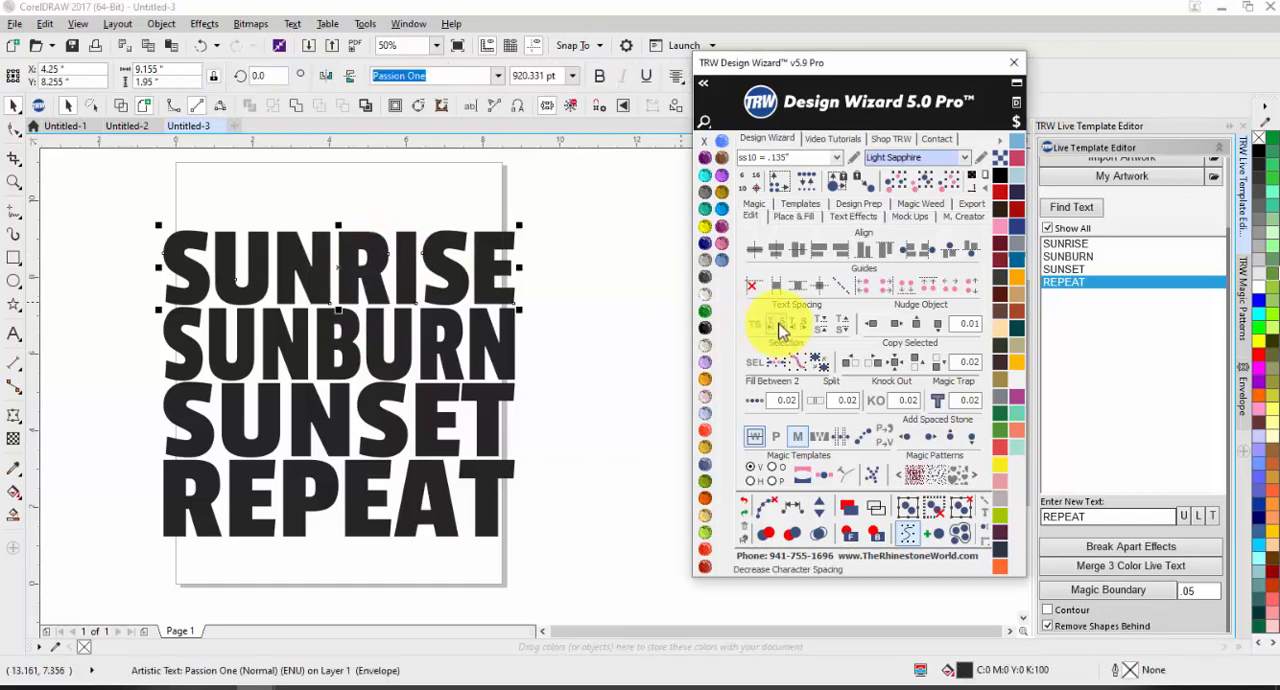
{"action": "left_click", "coordinate": [778, 330]}
{"action": "left_click", "coordinate": [776, 332]}
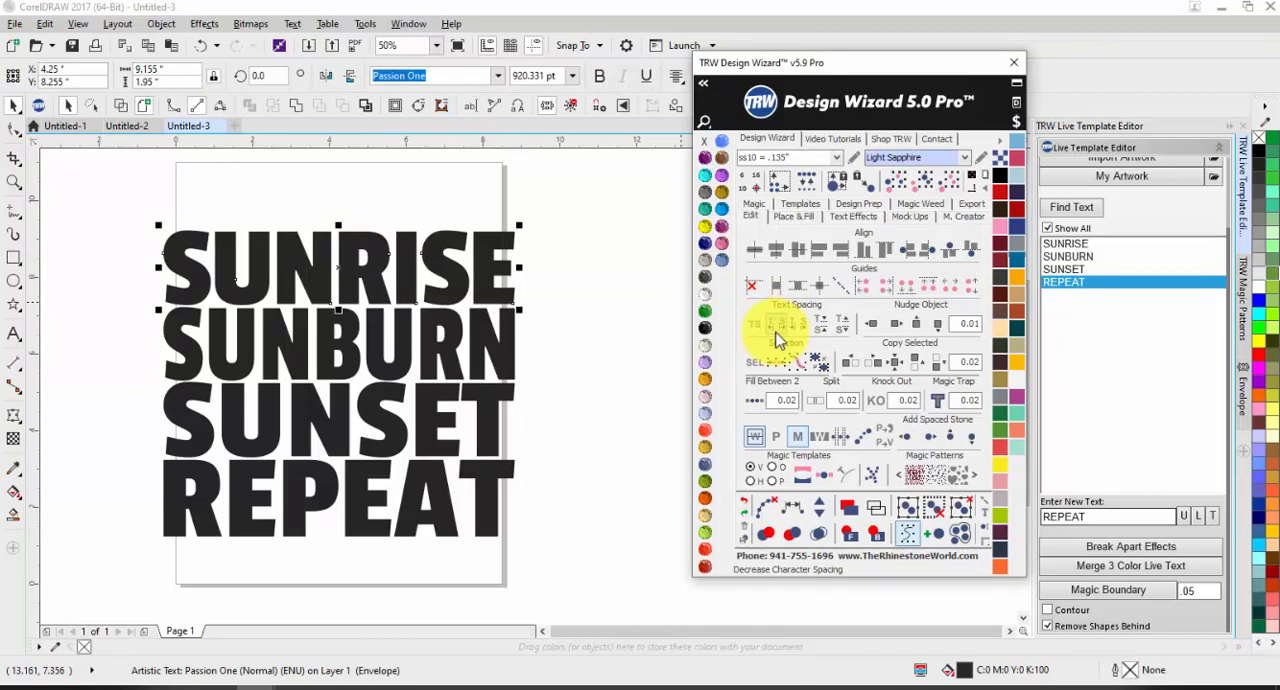
{"action": "left_click", "coordinate": [778, 337]}
{"action": "left_click", "coordinate": [778, 337]}
{"action": "left_click", "coordinate": [778, 336]}
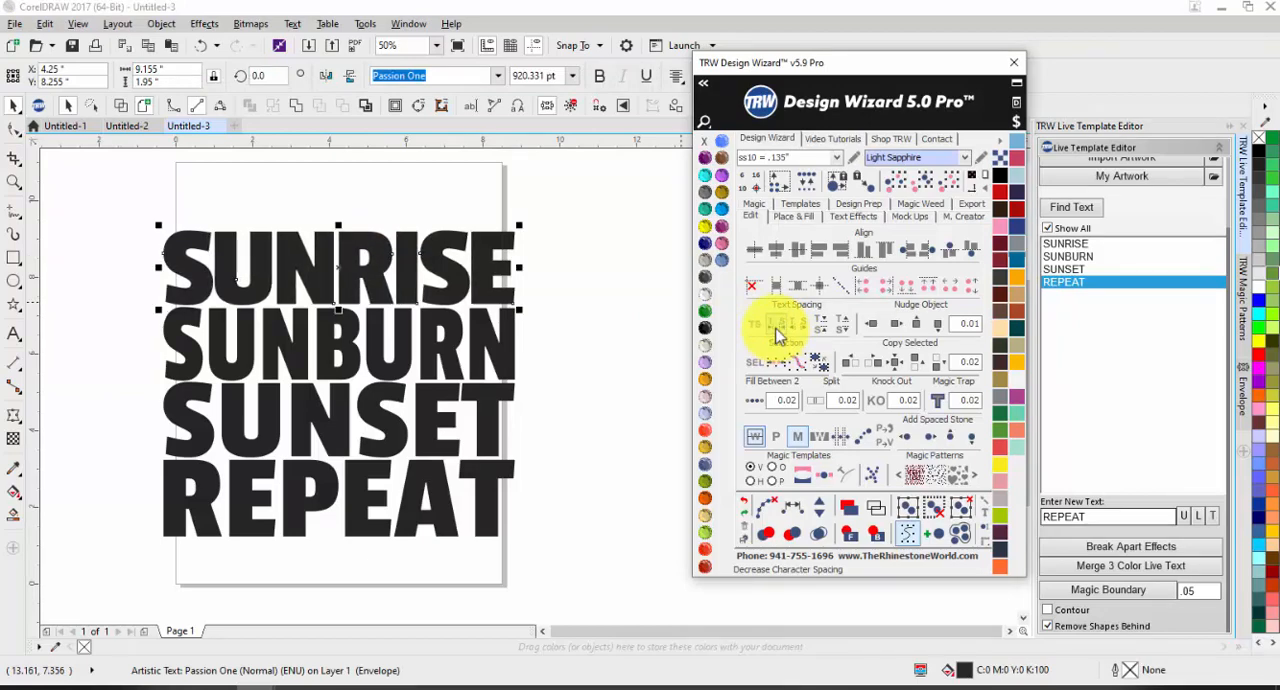
{"action": "left_click", "coordinate": [778, 335]}
{"action": "left_click", "coordinate": [778, 335]}
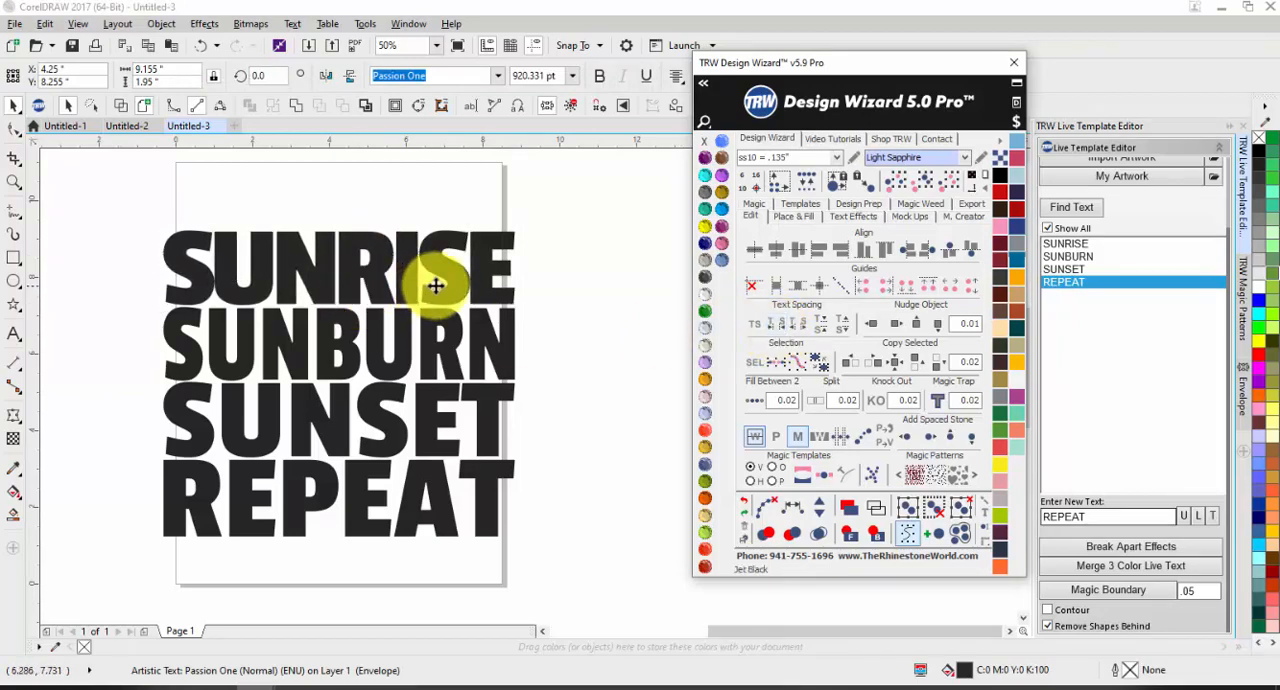
{"action": "scroll", "coordinate": [440, 285], "scroll_direction": "up", "scroll_amount": 2}
{"action": "scroll", "coordinate": [560, 294], "scroll_direction": "down", "scroll_amount": 1}
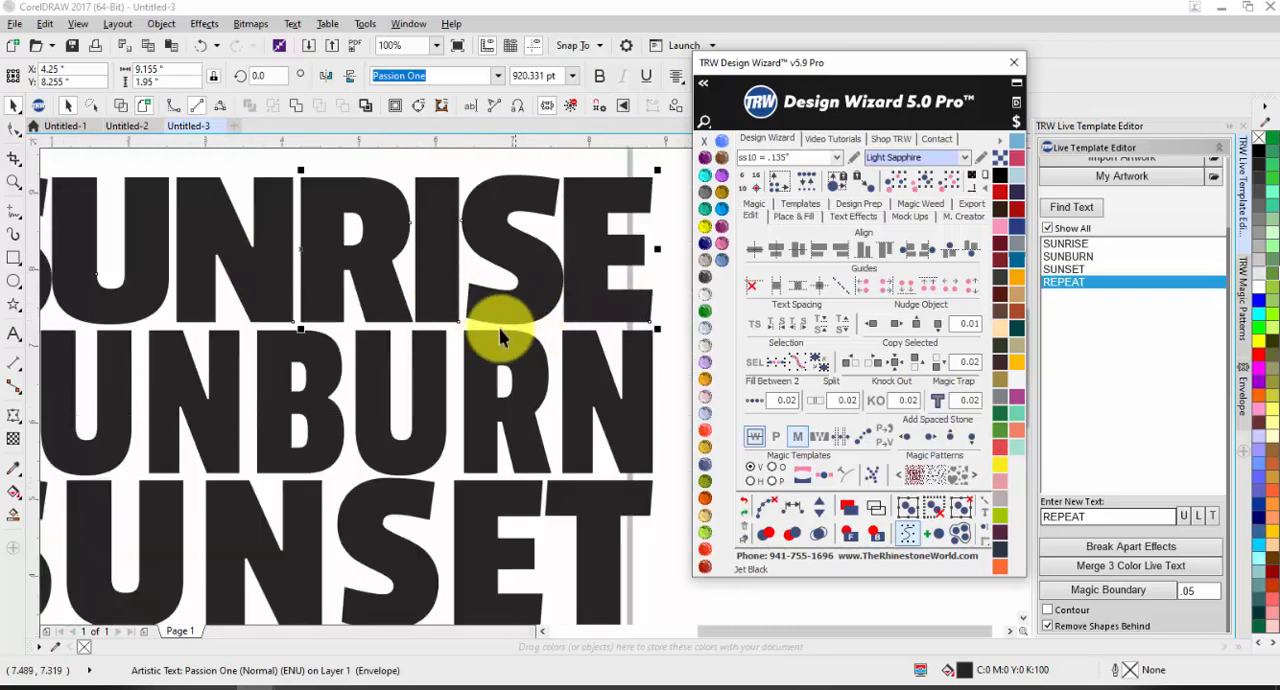
{"action": "scroll", "coordinate": [434, 309], "scroll_direction": "down", "scroll_amount": 2}
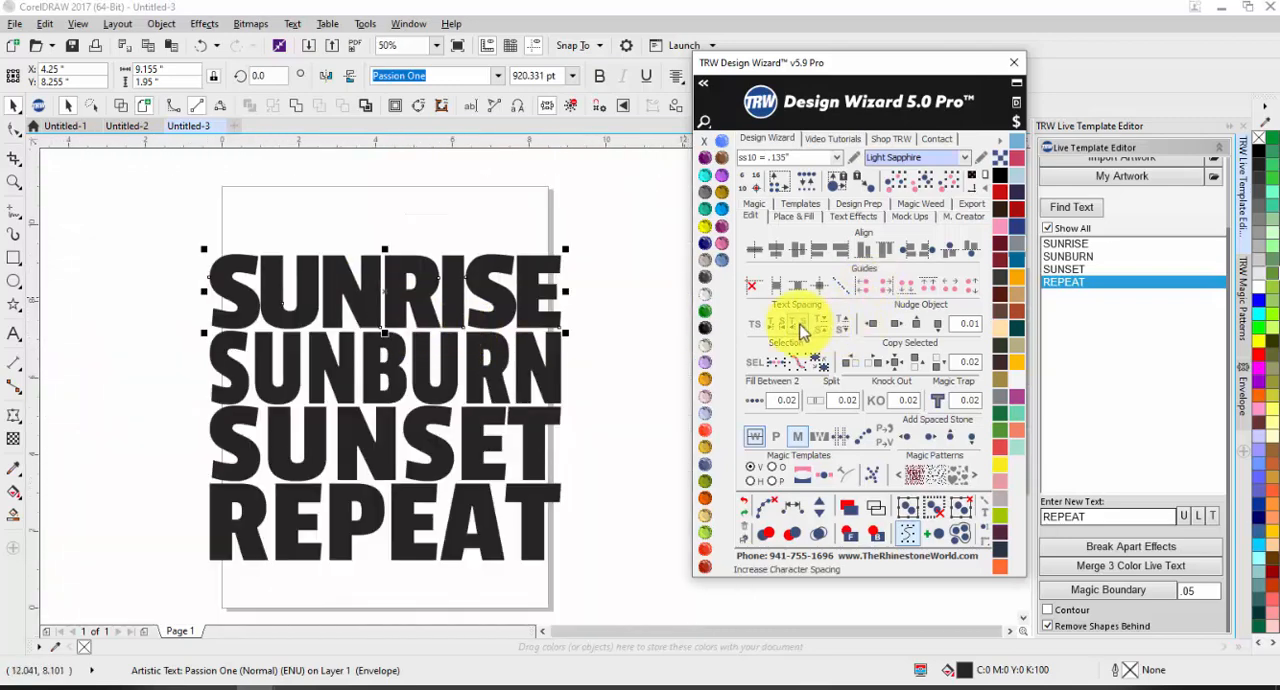
Step: Decrease the character spacing of the SUNBURN line in small increments to match the tightened SUNRISE line
{"action": "left_click", "coordinate": [443, 366]}
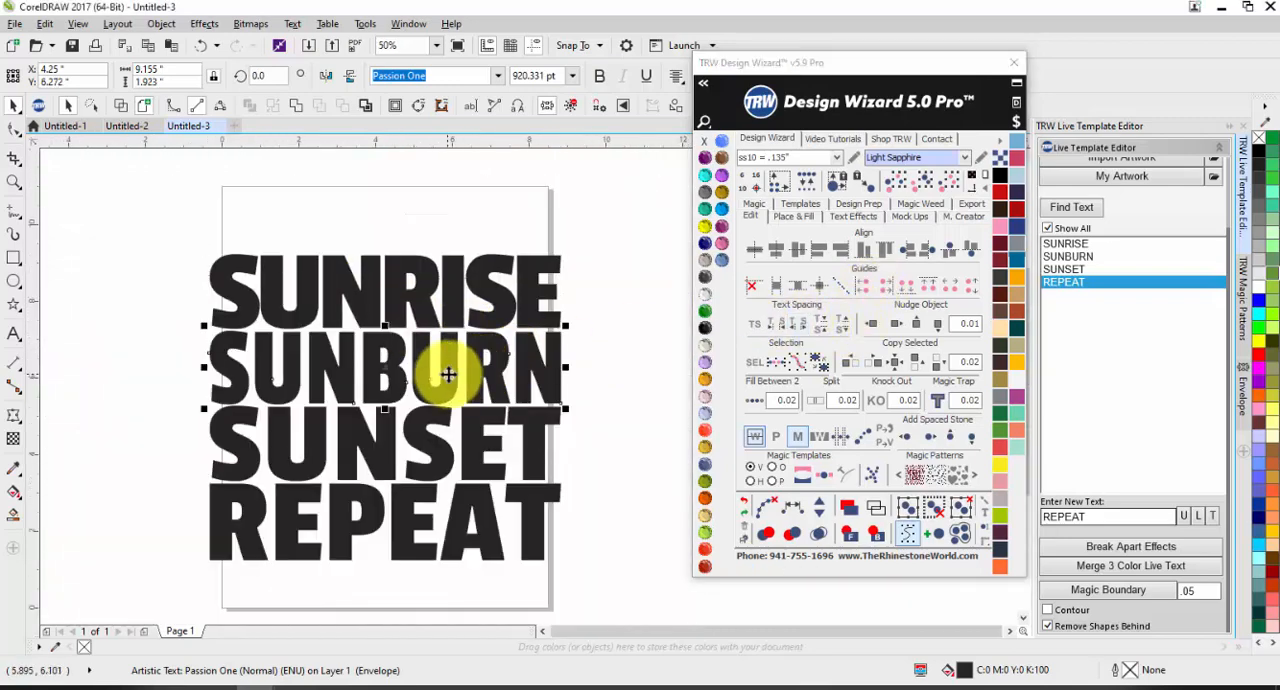
{"action": "left_click", "coordinate": [778, 325]}
{"action": "left_click", "coordinate": [779, 330]}
{"action": "left_click", "coordinate": [779, 330]}
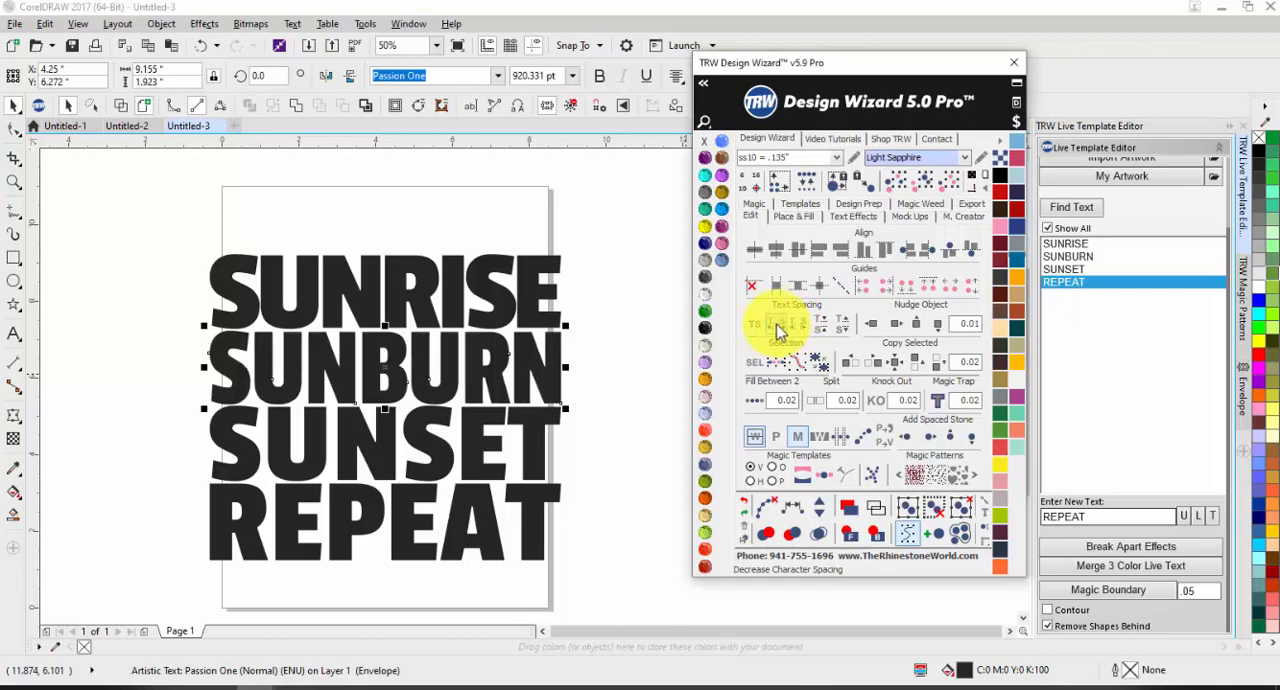
{"action": "left_click", "coordinate": [779, 330]}
{"action": "left_click", "coordinate": [779, 330]}
{"action": "left_click", "coordinate": [779, 330]}
{"action": "left_click", "coordinate": [779, 330]}
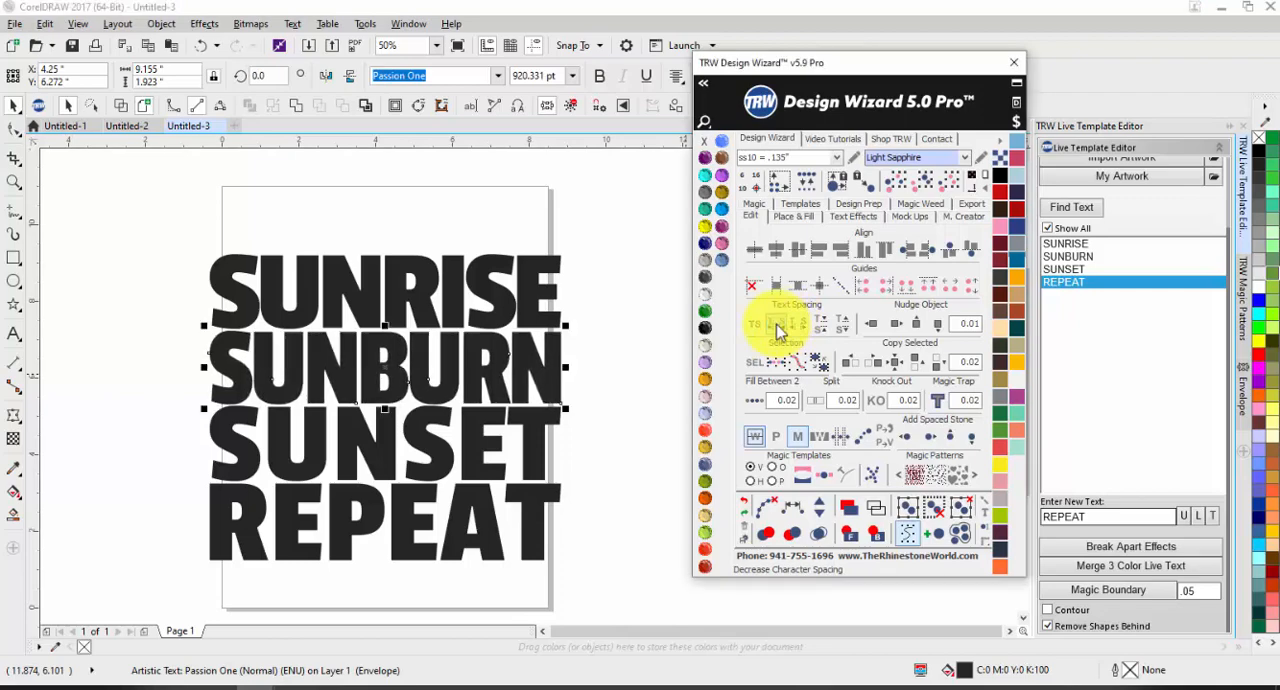
{"action": "left_click", "coordinate": [779, 330]}
{"action": "left_click", "coordinate": [572, 434]}
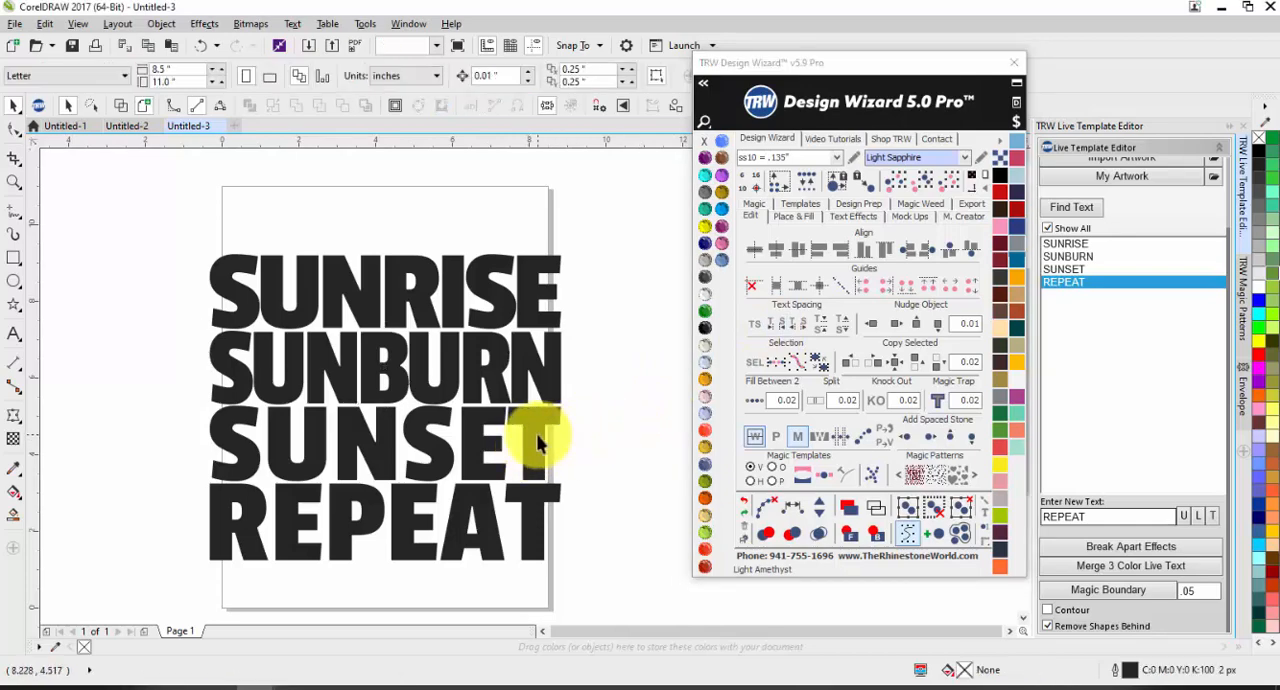
Step: Decrease the character spacing of the SUNSET line in small increments to match the lines above it
{"action": "left_click", "coordinate": [545, 438]}
{"action": "left_click", "coordinate": [778, 328]}
{"action": "left_click", "coordinate": [778, 328]}
{"action": "left_click", "coordinate": [778, 328]}
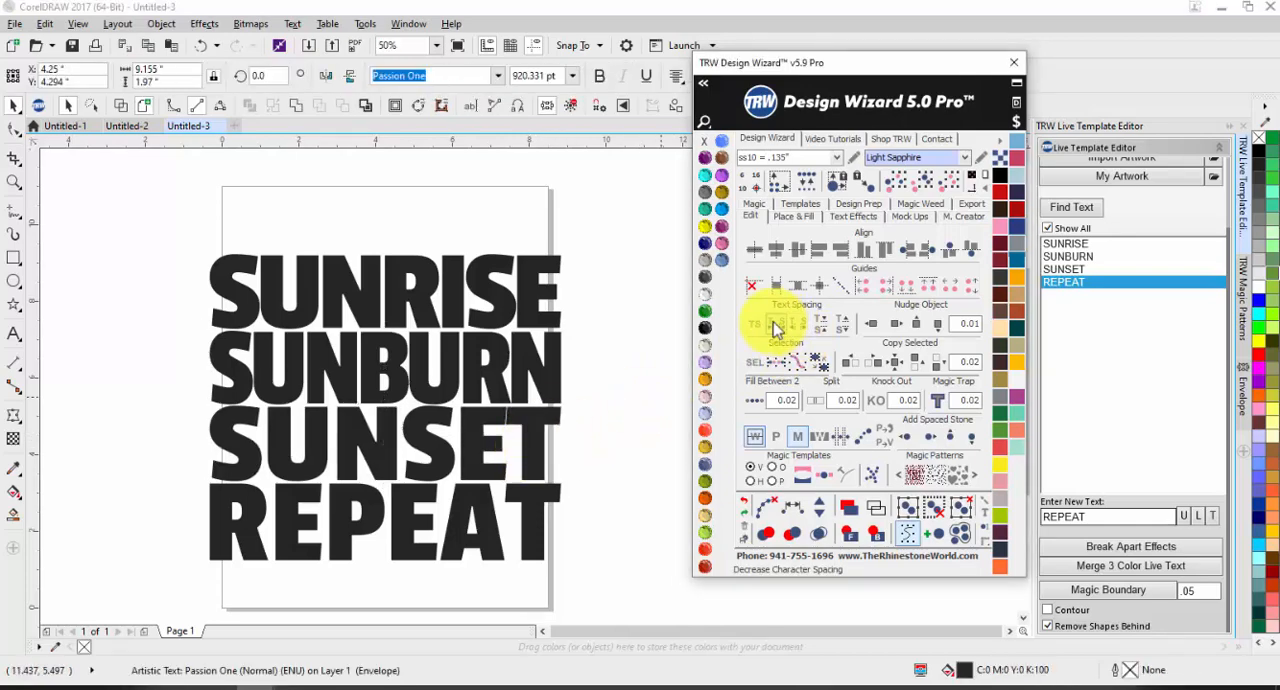
{"action": "left_click", "coordinate": [778, 328]}
{"action": "left_click", "coordinate": [778, 328]}
{"action": "left_click", "coordinate": [778, 328]}
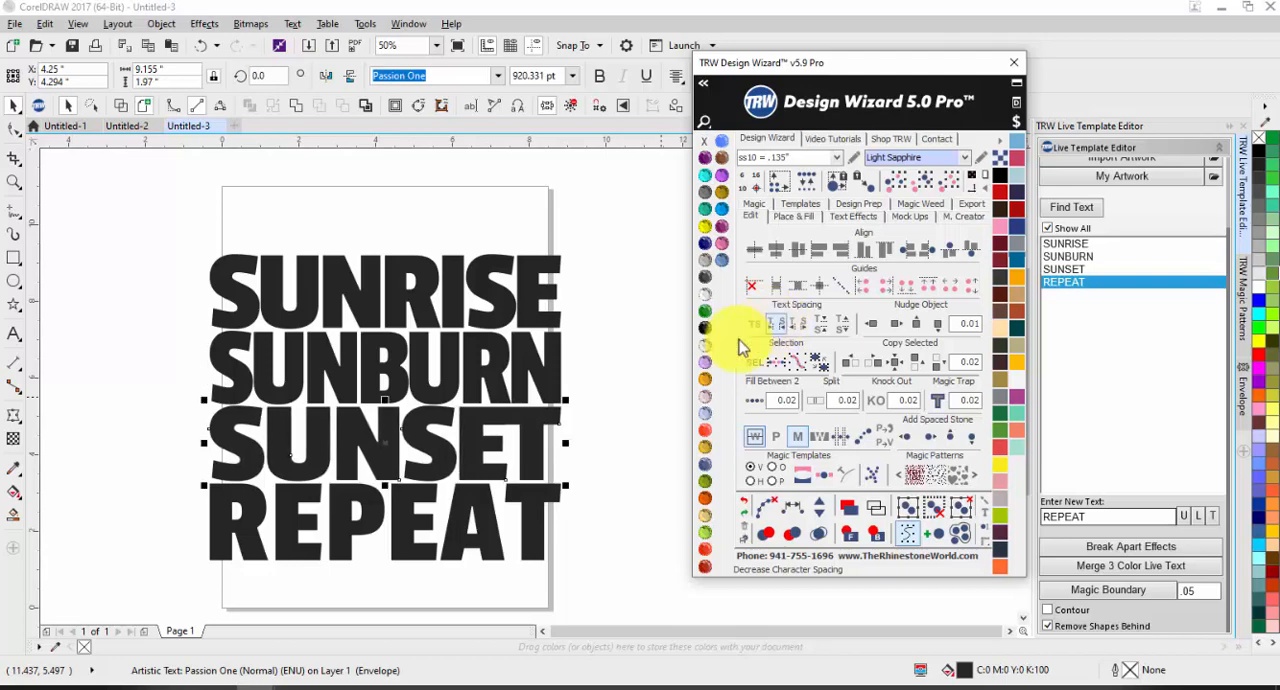
{"action": "left_click", "coordinate": [600, 451]}
Step: Decrease the character spacing of the REPEAT line in small increments to match the other three lines
{"action": "left_click", "coordinate": [529, 514]}
{"action": "left_click", "coordinate": [778, 328]}
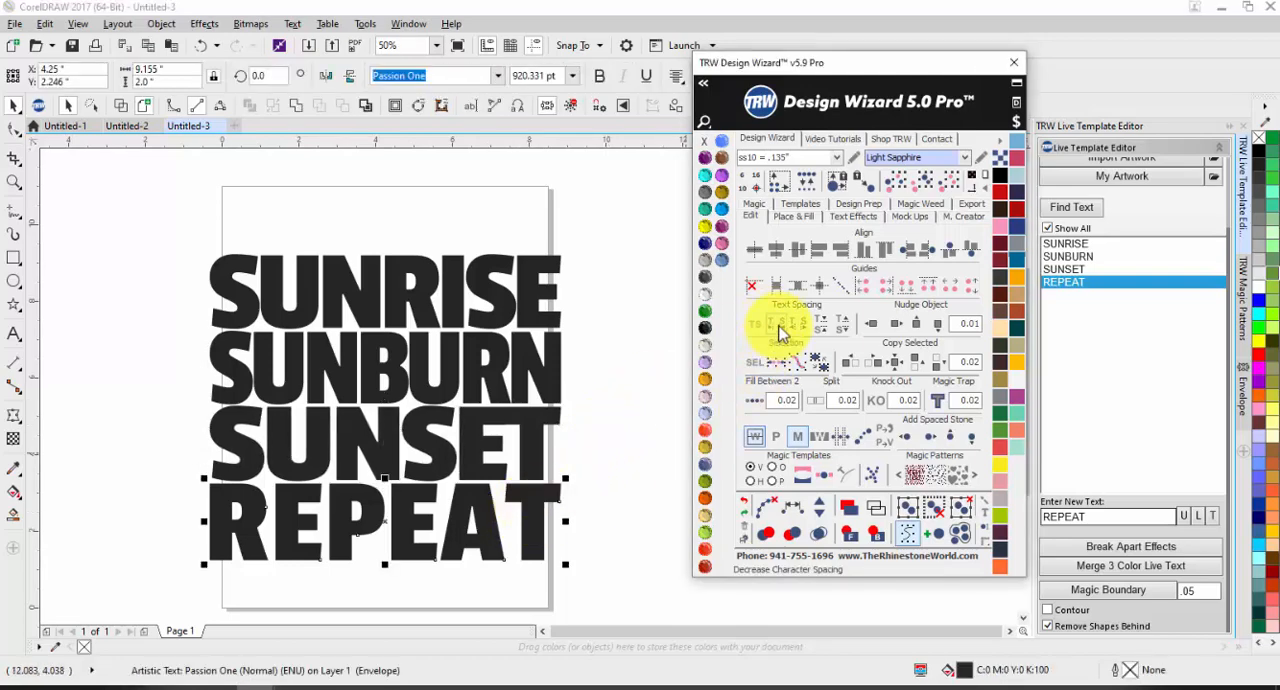
{"action": "left_click", "coordinate": [778, 328]}
{"action": "left_click", "coordinate": [778, 328]}
{"action": "left_click", "coordinate": [778, 328]}
{"action": "left_click", "coordinate": [780, 331]}
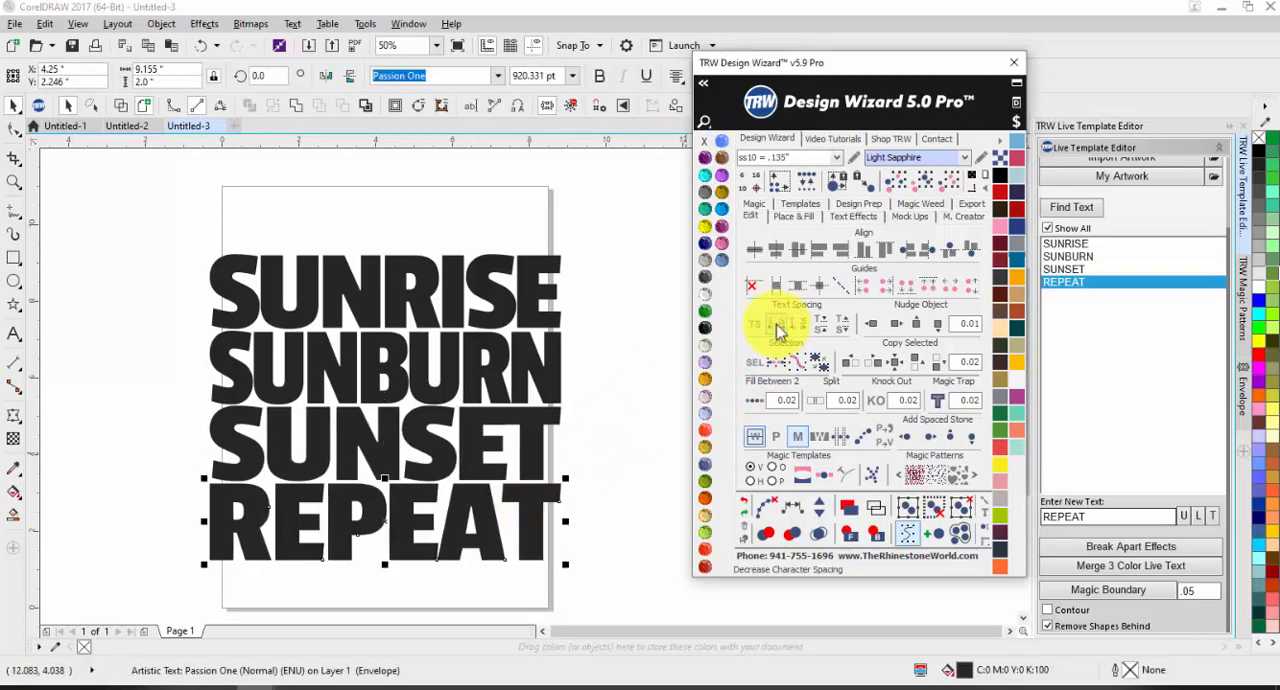
Step: Fill the SUNRISE line with mint green and the SUNBURN line with TRW Coral
{"action": "left_click", "coordinate": [588, 455]}
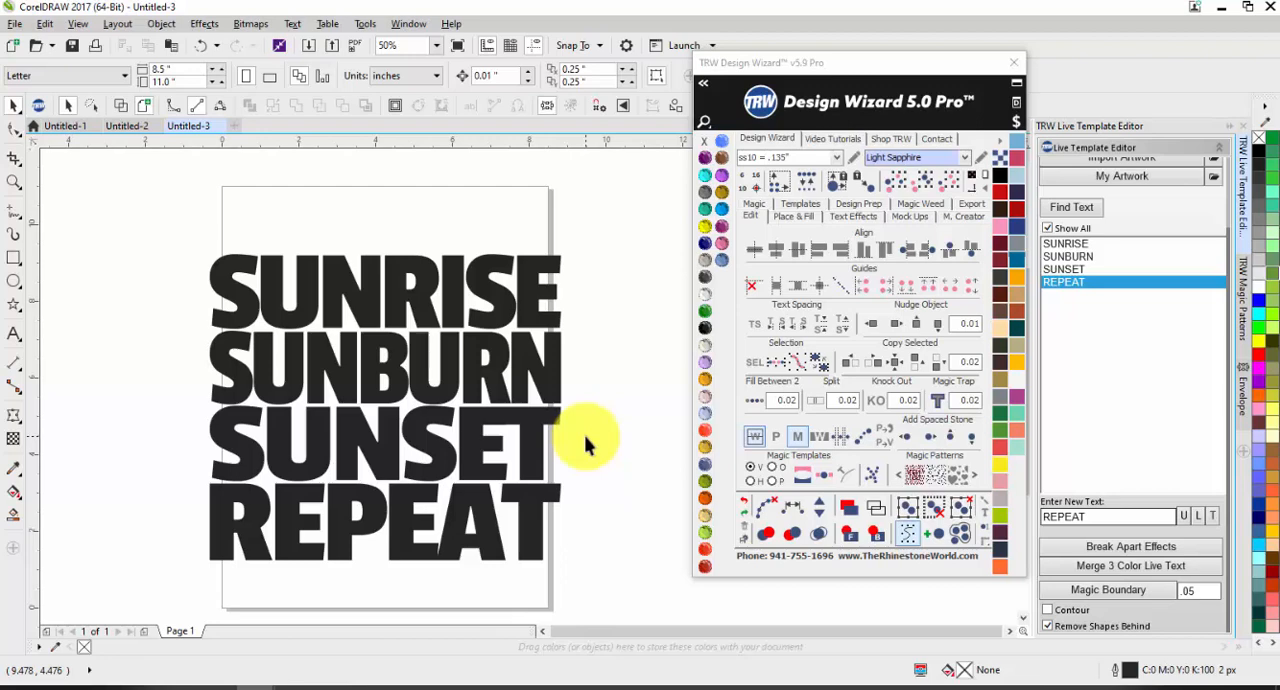
{"action": "left_click", "coordinate": [443, 304]}
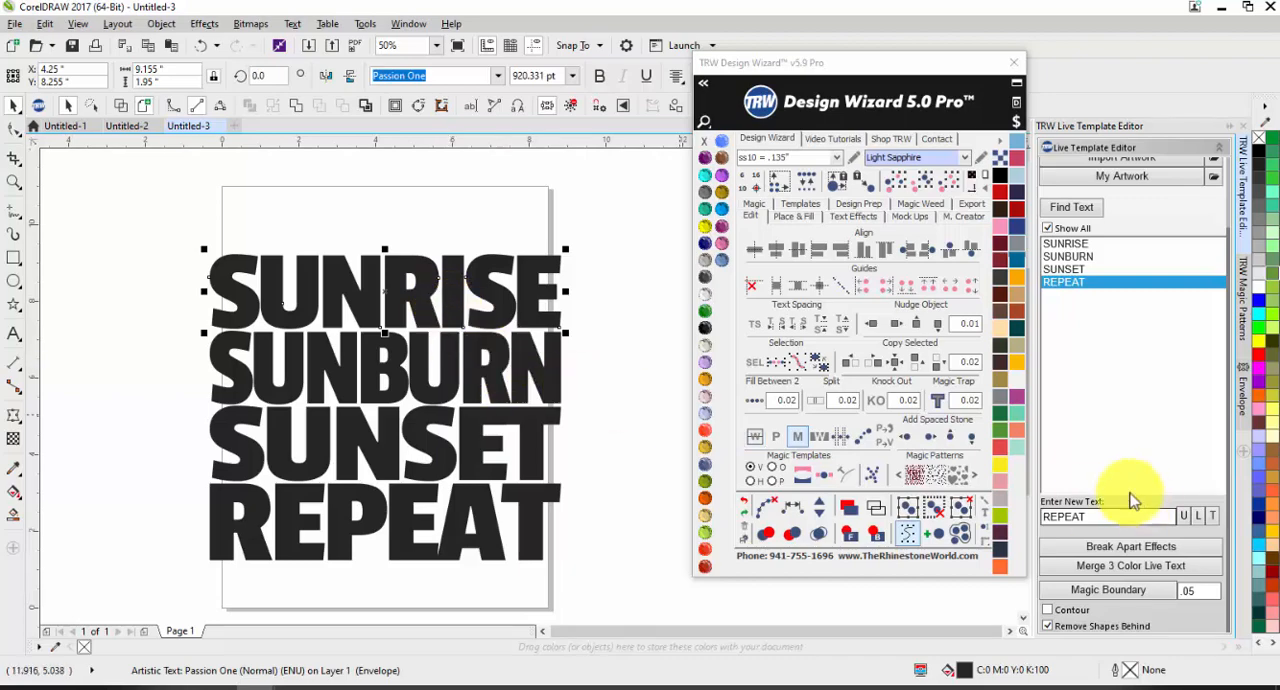
{"action": "left_click", "coordinate": [1018, 450]}
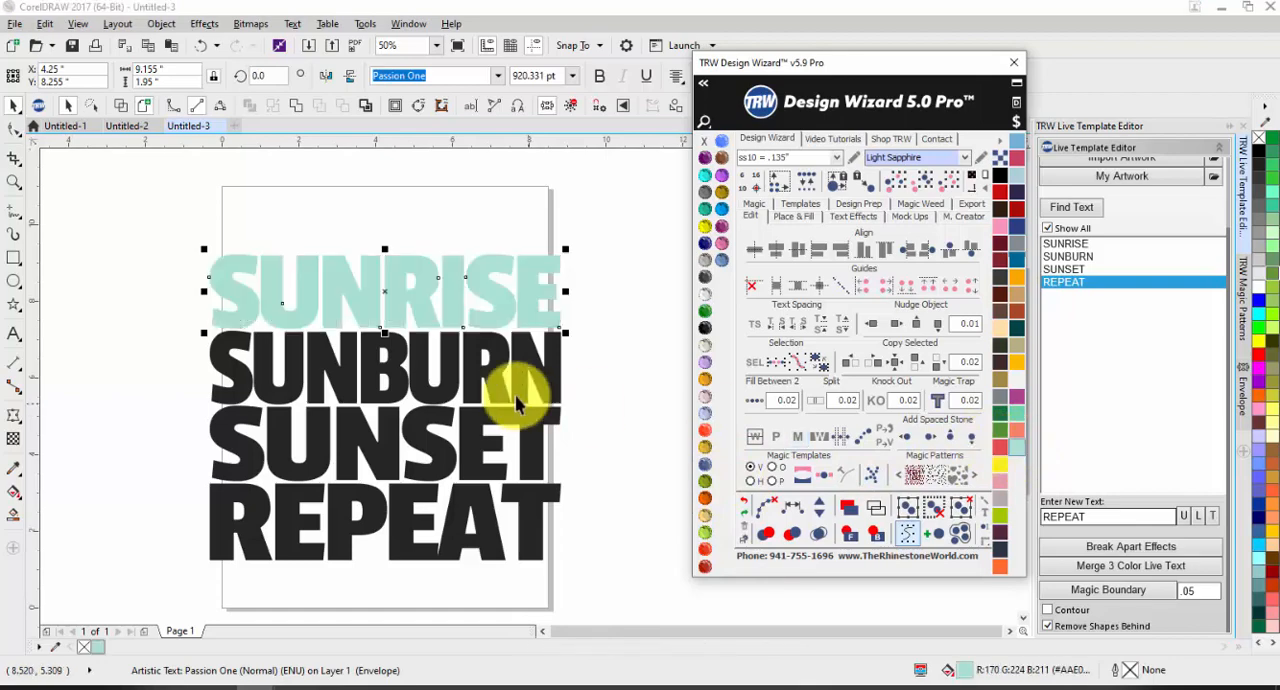
{"action": "left_click", "coordinate": [514, 380]}
{"action": "left_click", "coordinate": [1016, 432]}
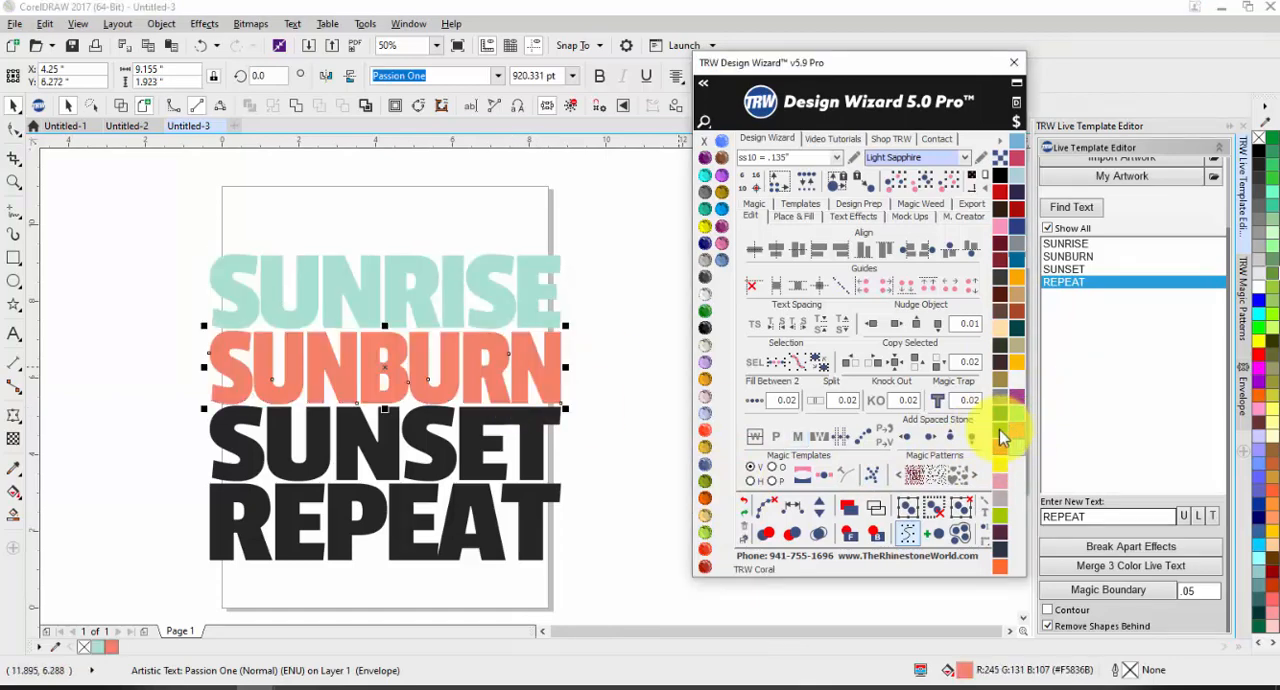
Step: Fill the SUNSET line with Light Pink and the REPEAT line with purple
{"action": "left_click", "coordinate": [528, 462]}
{"action": "left_click", "coordinate": [1002, 484]}
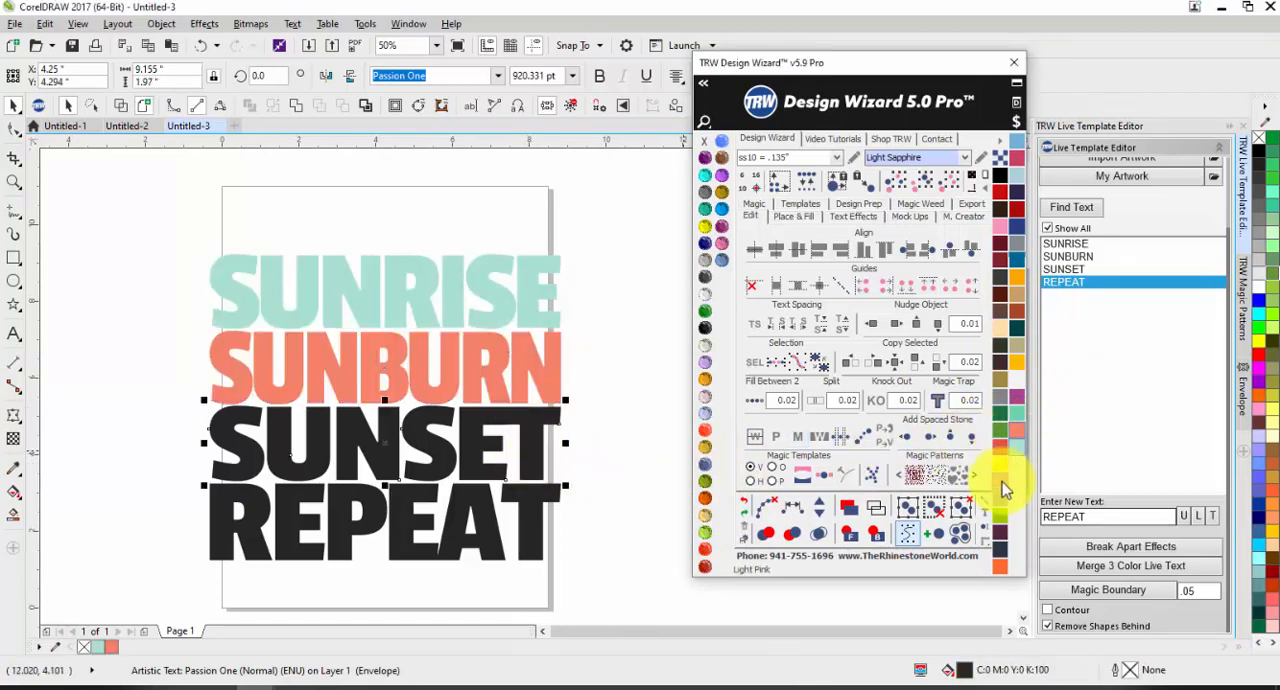
{"action": "left_click", "coordinate": [541, 524]}
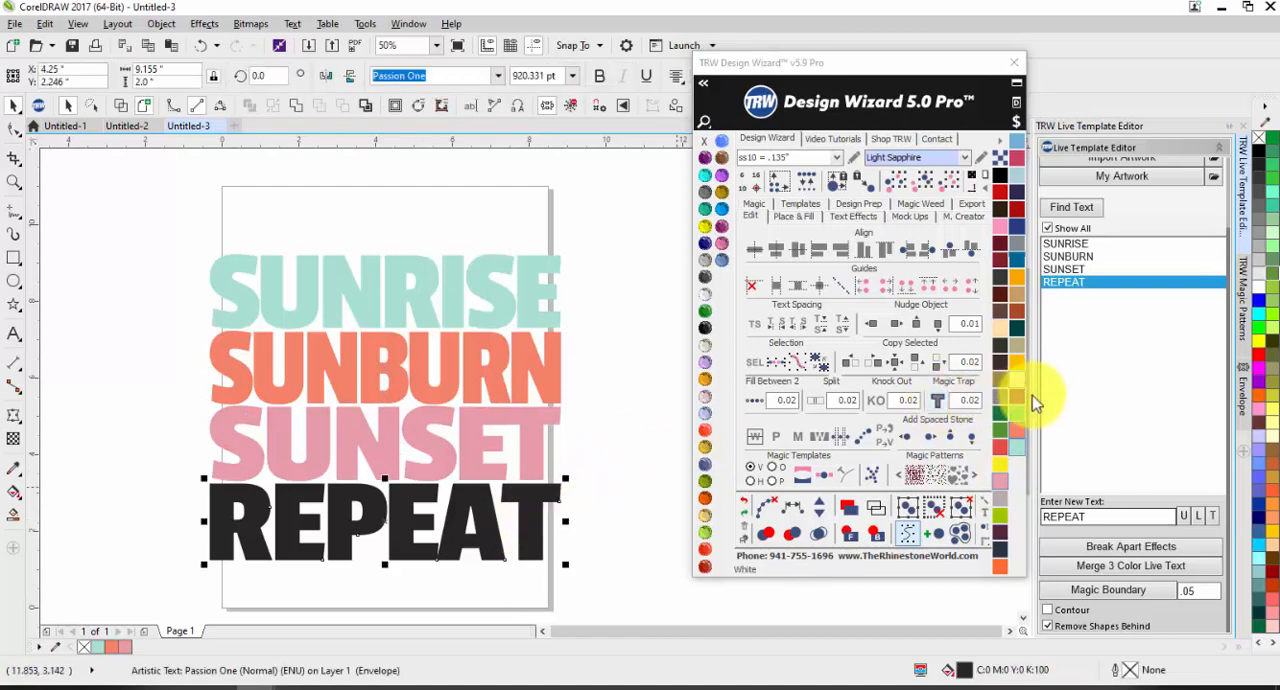
{"action": "left_click", "coordinate": [1017, 399]}
{"action": "left_click", "coordinate": [586, 503]}
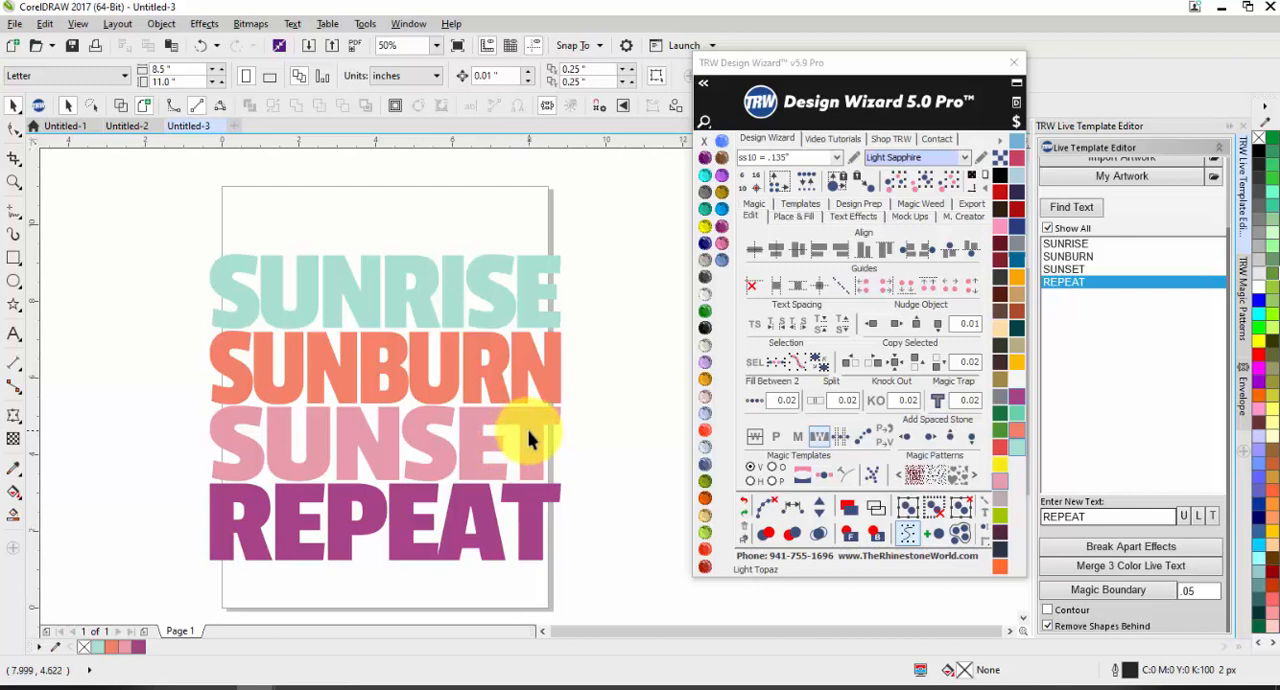
Step: Try a two-colour version with SUNRISE, SUNBURN and SUNSET in red and REPEAT in coral, and undo the recolouring
{"action": "left_click_drag", "start_coordinate": [600, 249], "coordinate": [172, 508]}
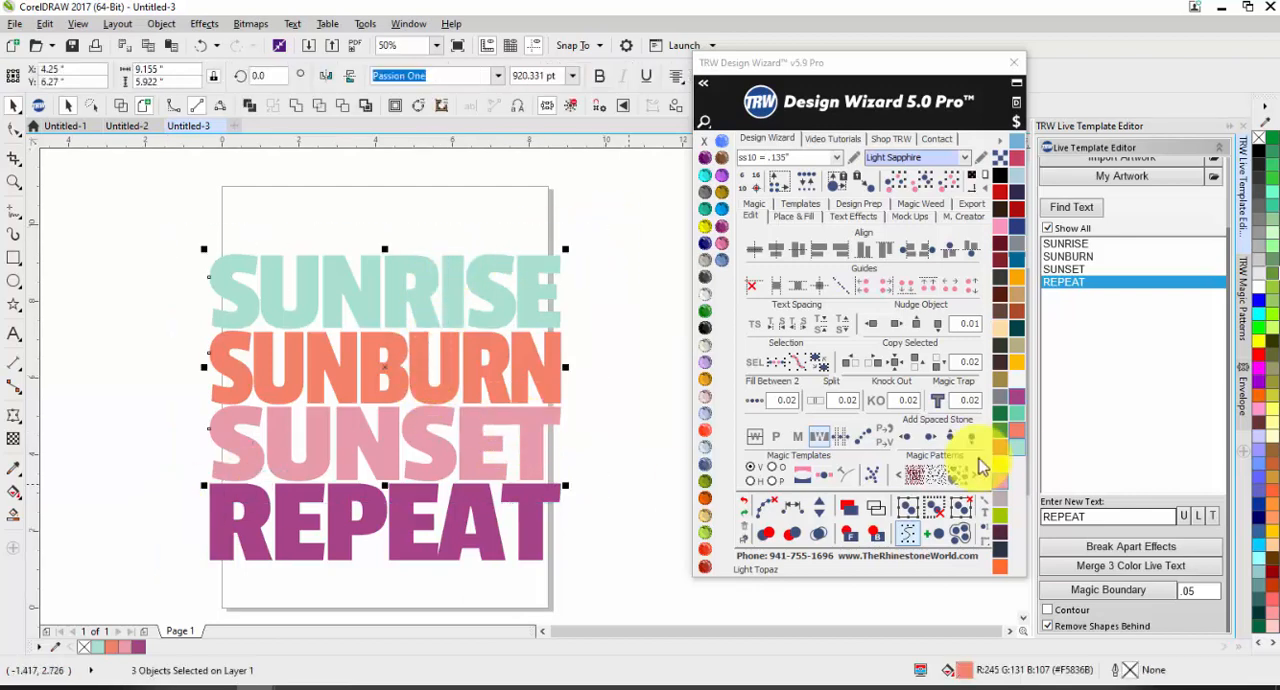
{"action": "left_click", "coordinate": [1008, 437]}
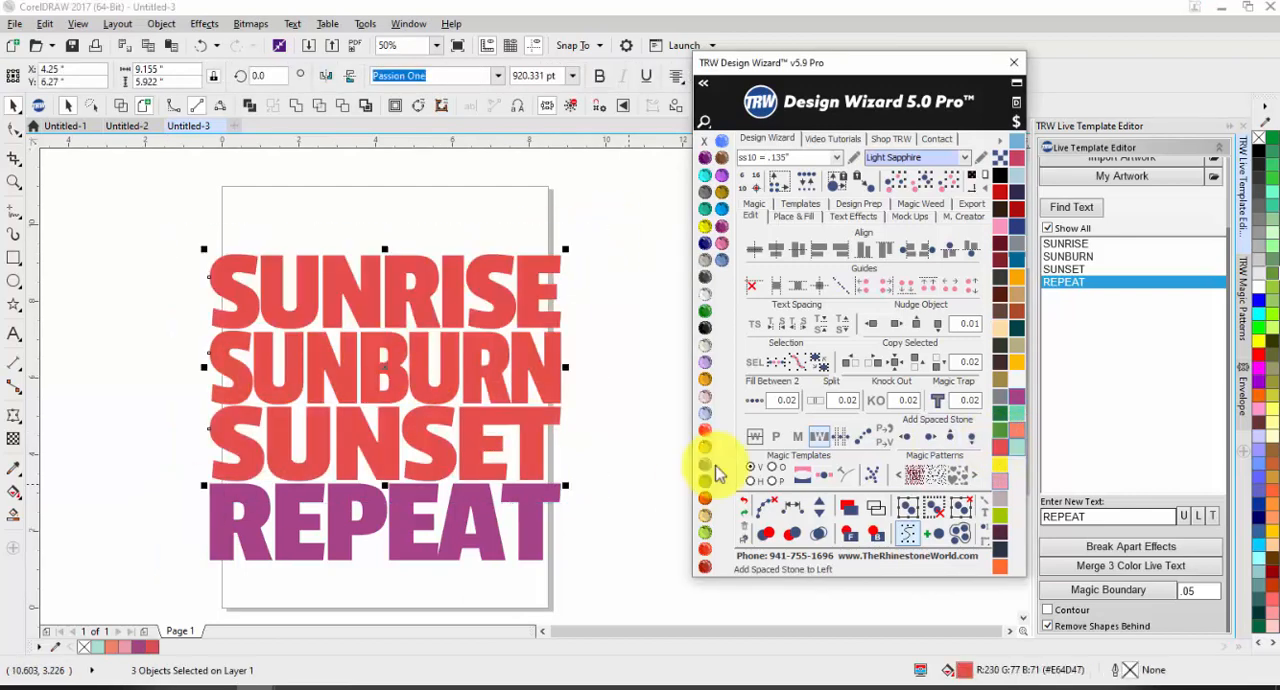
{"action": "left_click", "coordinate": [518, 543]}
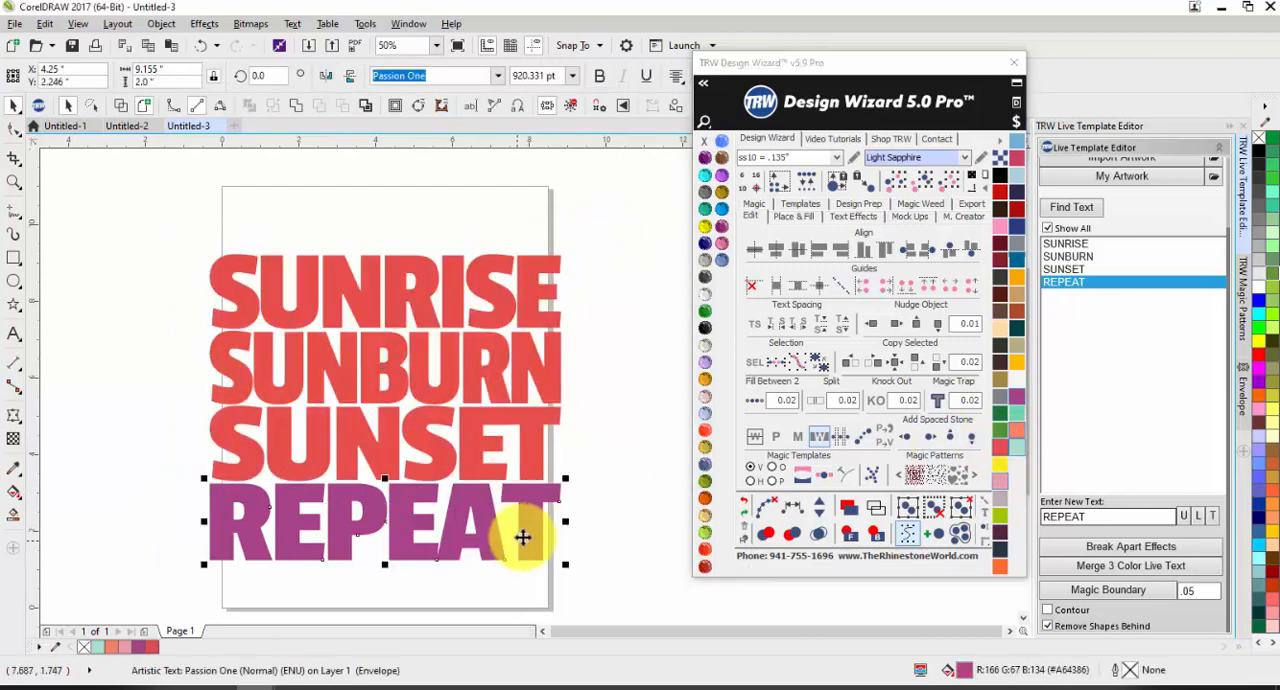
{"action": "left_click", "coordinate": [1017, 431]}
{"action": "left_click", "coordinate": [621, 460]}
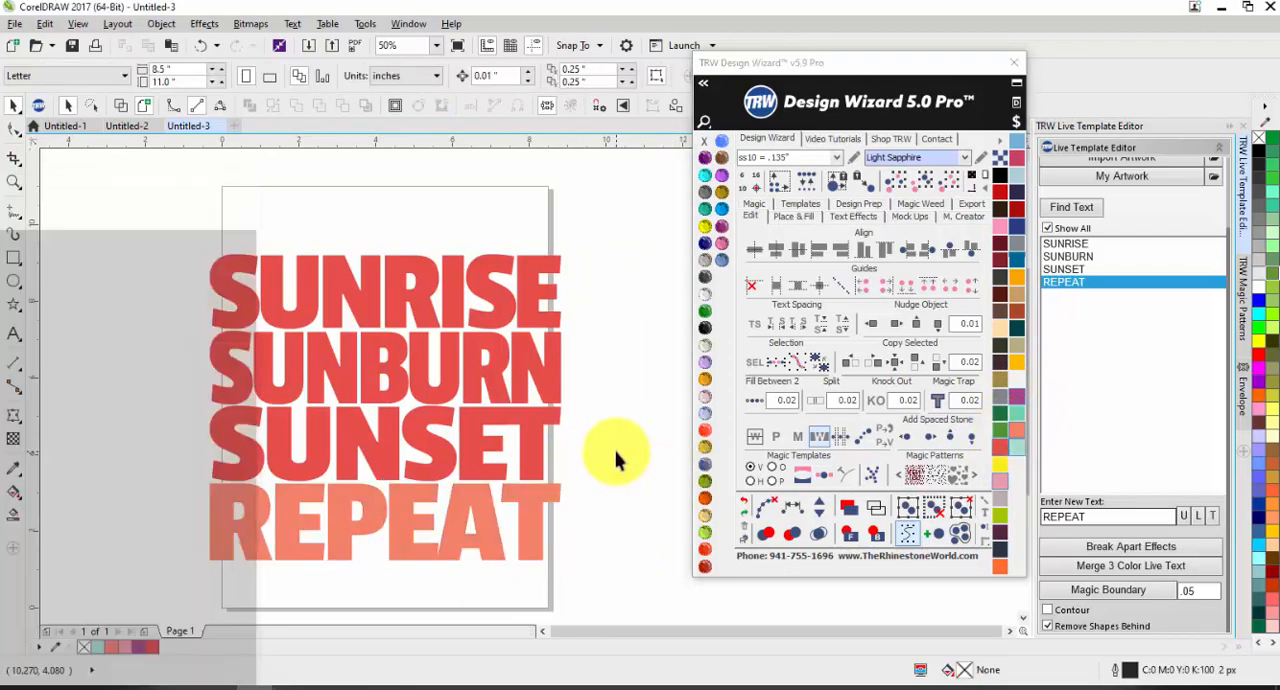
{"action": "key", "text": "ctrl+z"}
{"action": "key", "text": "ctrl+z"}
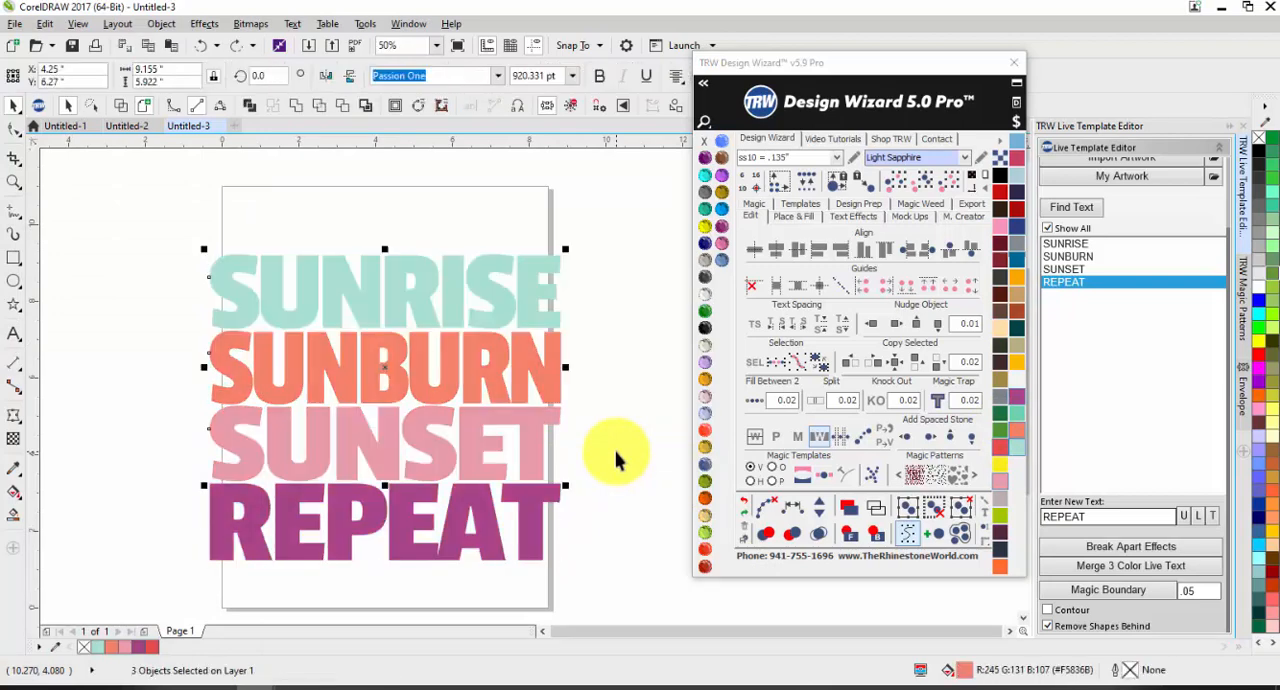
{"action": "left_click", "coordinate": [615, 460]}
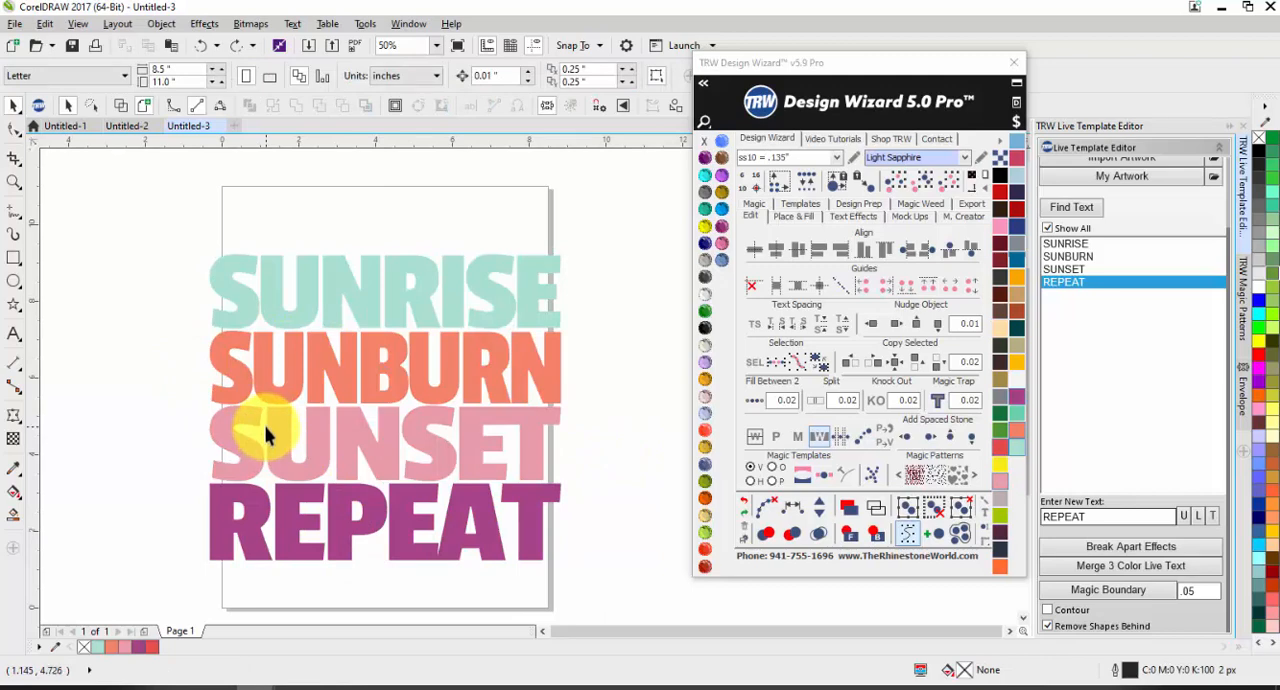
Step: Place a copy of the four-line design to the right of the original and fill the whole copy with TRW Coral
{"action": "scroll", "coordinate": [120, 366], "scroll_direction": "down", "scroll_amount": 2}
{"action": "left_click_drag", "start_coordinate": [115, 288], "coordinate": [436, 502]}
{"action": "left_click_drag", "start_coordinate": [202, 404], "coordinate": [407, 411]}
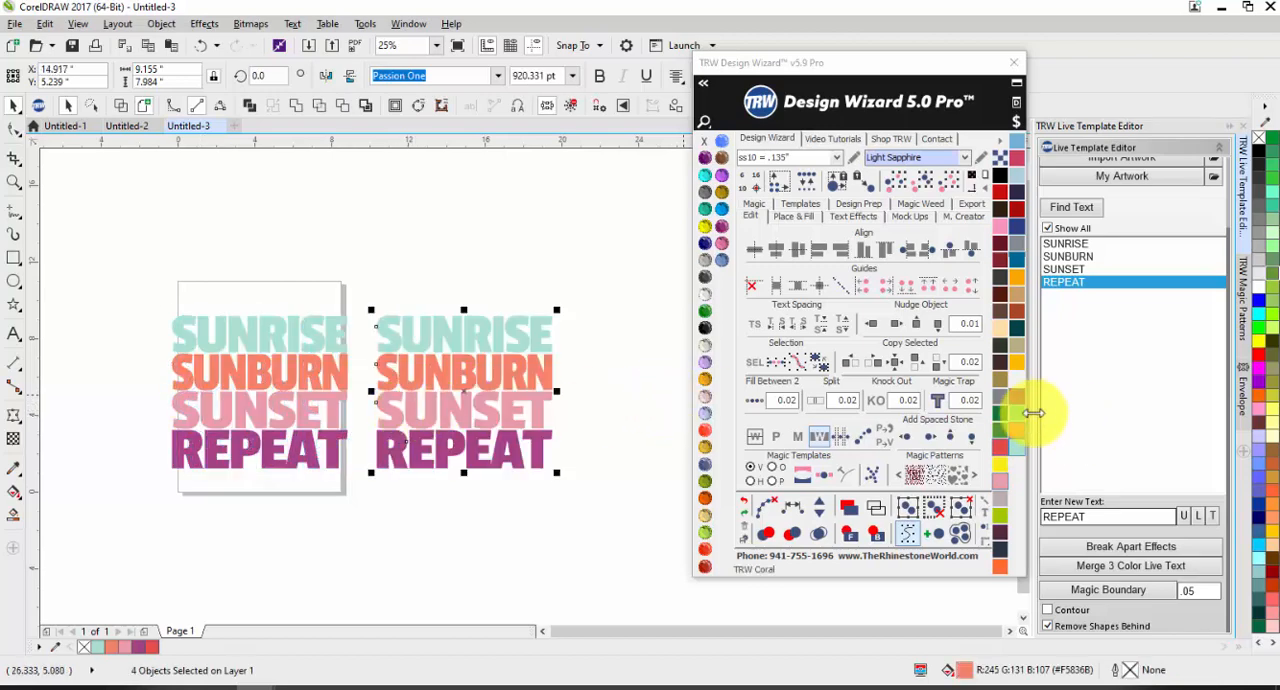
{"action": "left_click", "coordinate": [1003, 488]}
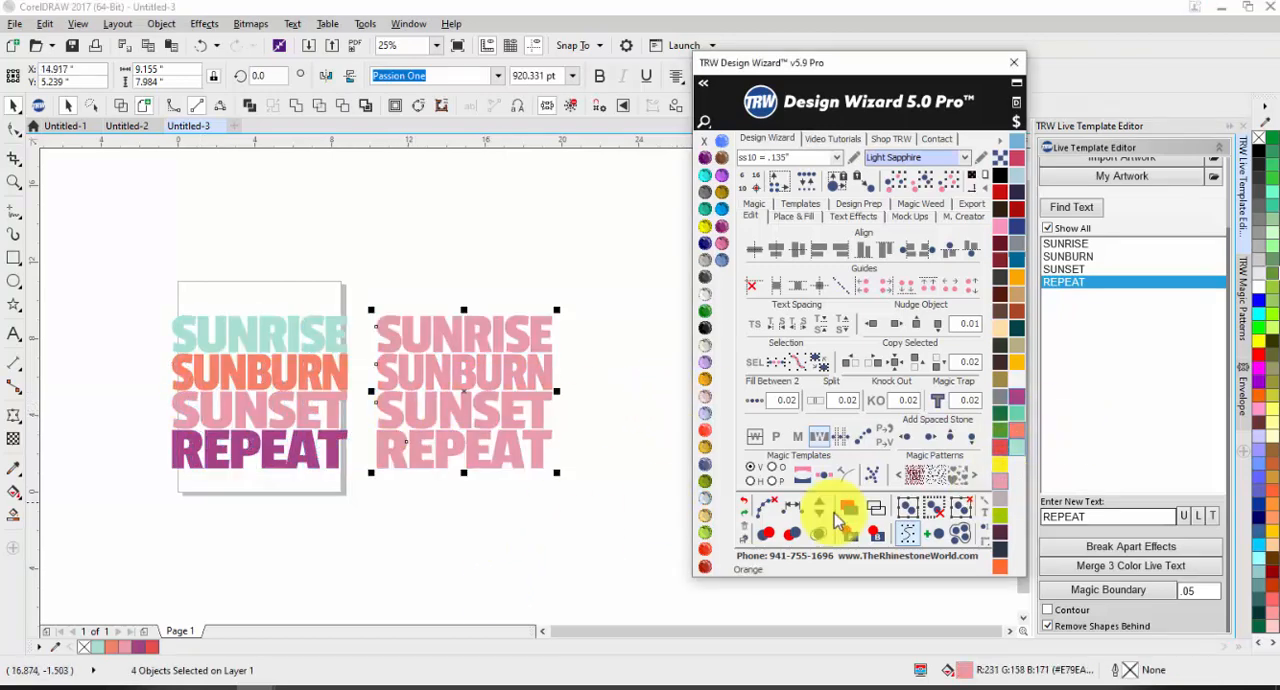
{"action": "left_click", "coordinate": [1020, 450]}
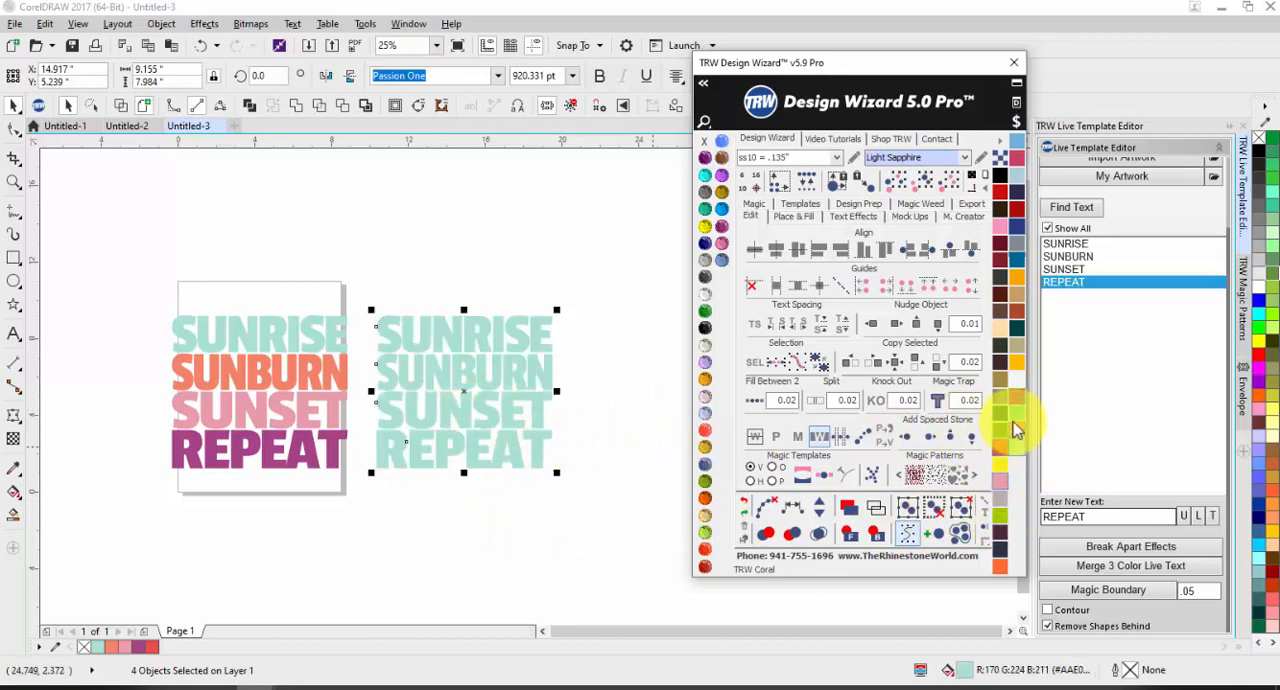
{"action": "left_click", "coordinate": [1024, 436]}
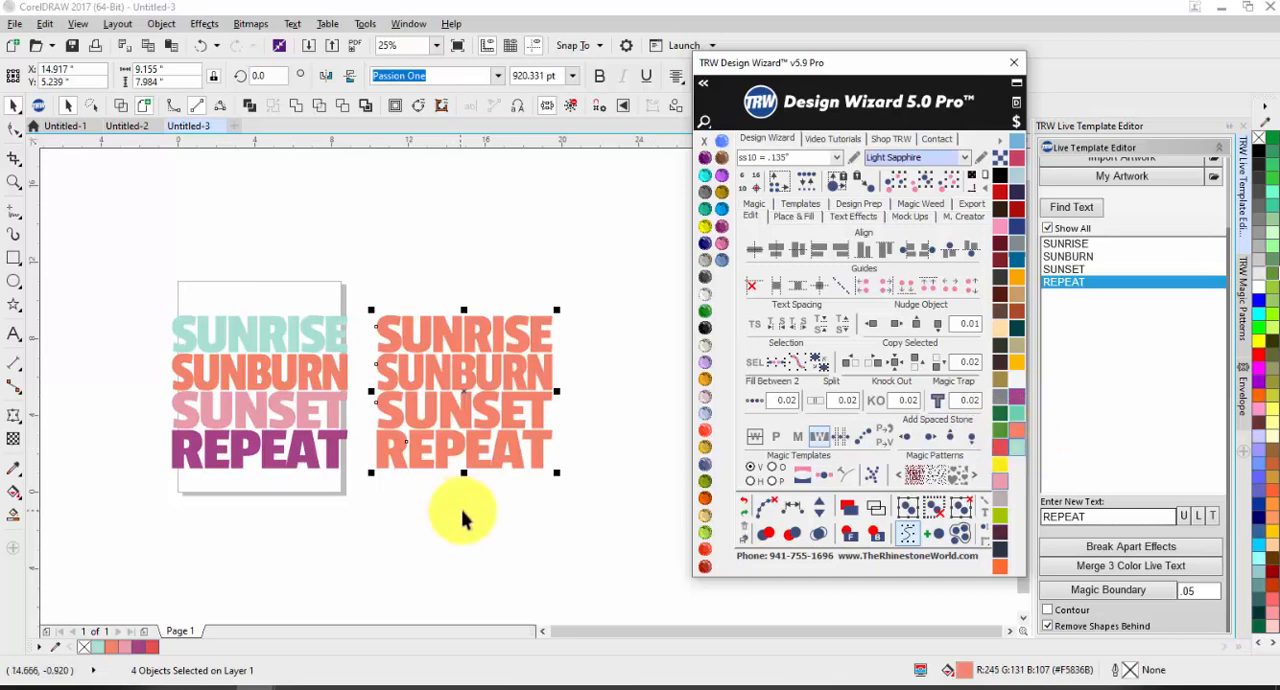
{"action": "left_click", "coordinate": [467, 510]}
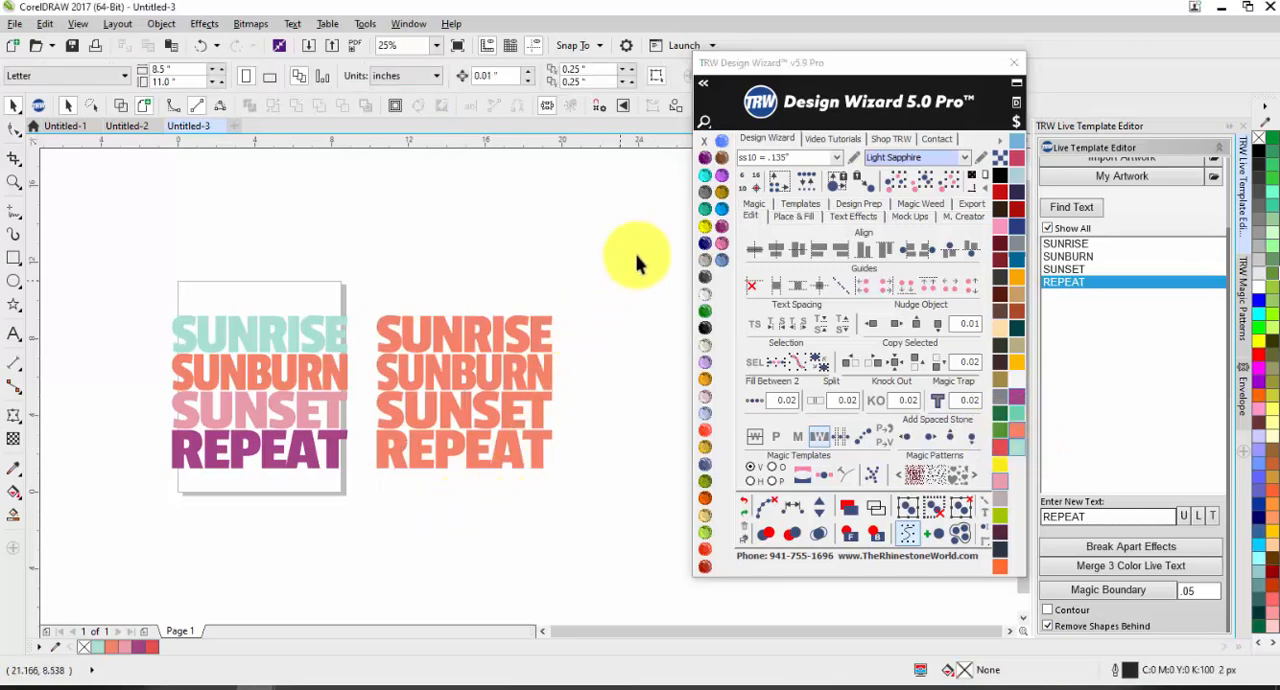
Step: Merge the four text lines of the coral copy into a single curve object
{"action": "left_click_drag", "start_coordinate": [636, 254], "coordinate": [365, 512]}
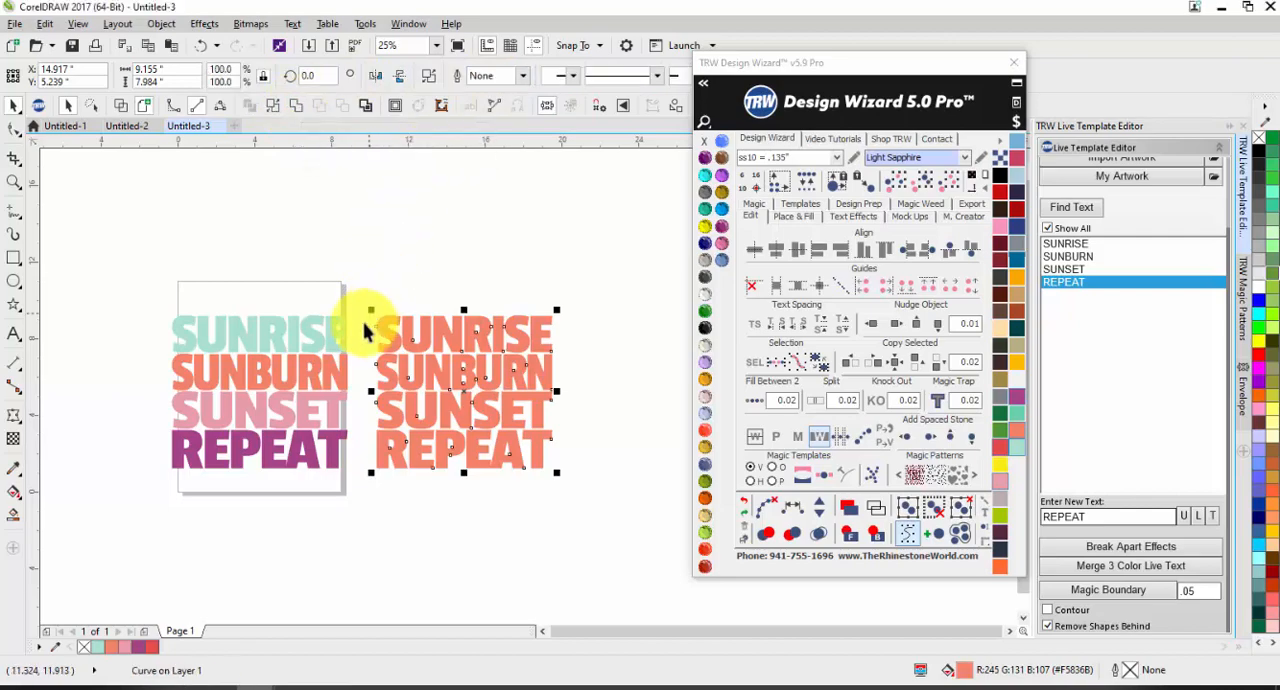
{"action": "left_click", "coordinate": [262, 552]}
{"action": "scroll", "coordinate": [193, 372], "scroll_direction": "up", "scroll_amount": 1}
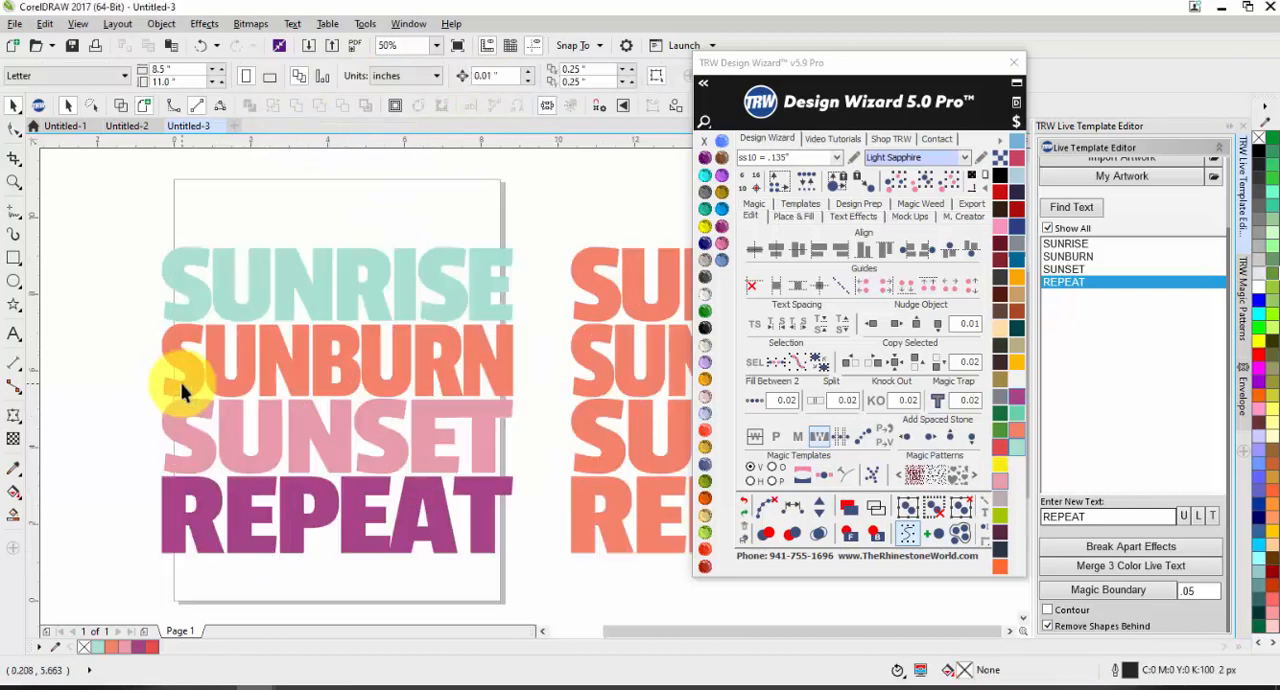
{"action": "scroll", "coordinate": [193, 345], "scroll_direction": "down", "scroll_amount": 1}
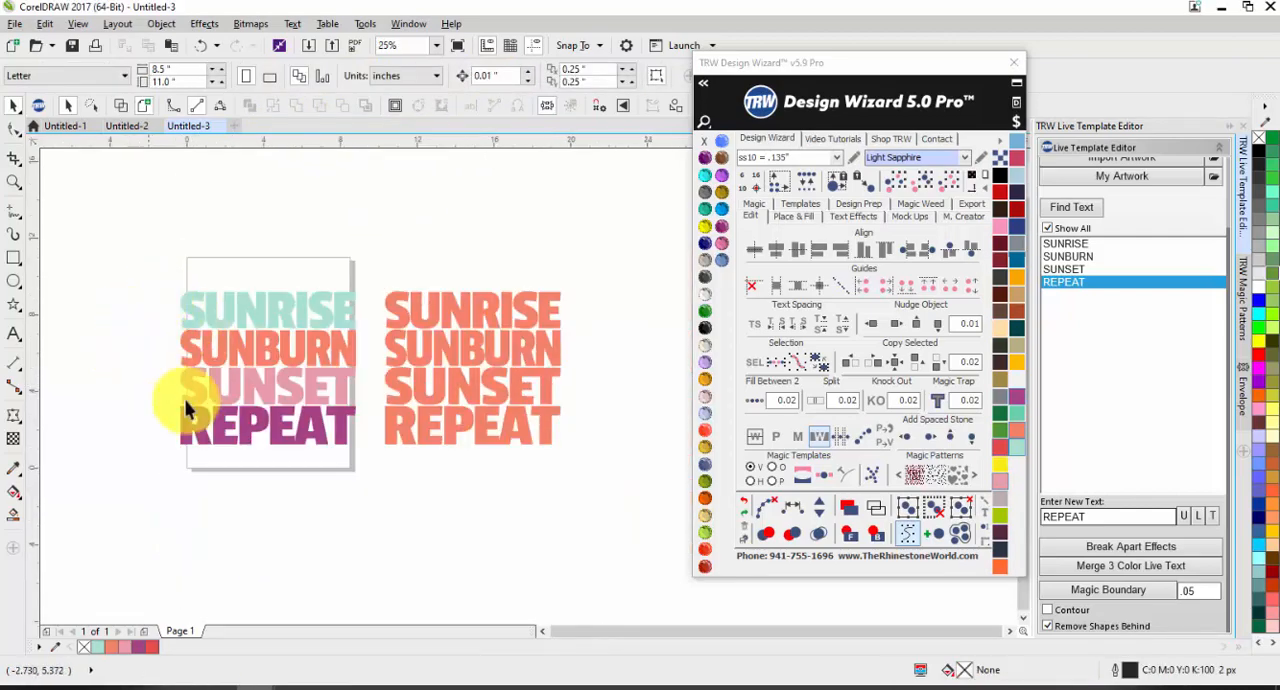
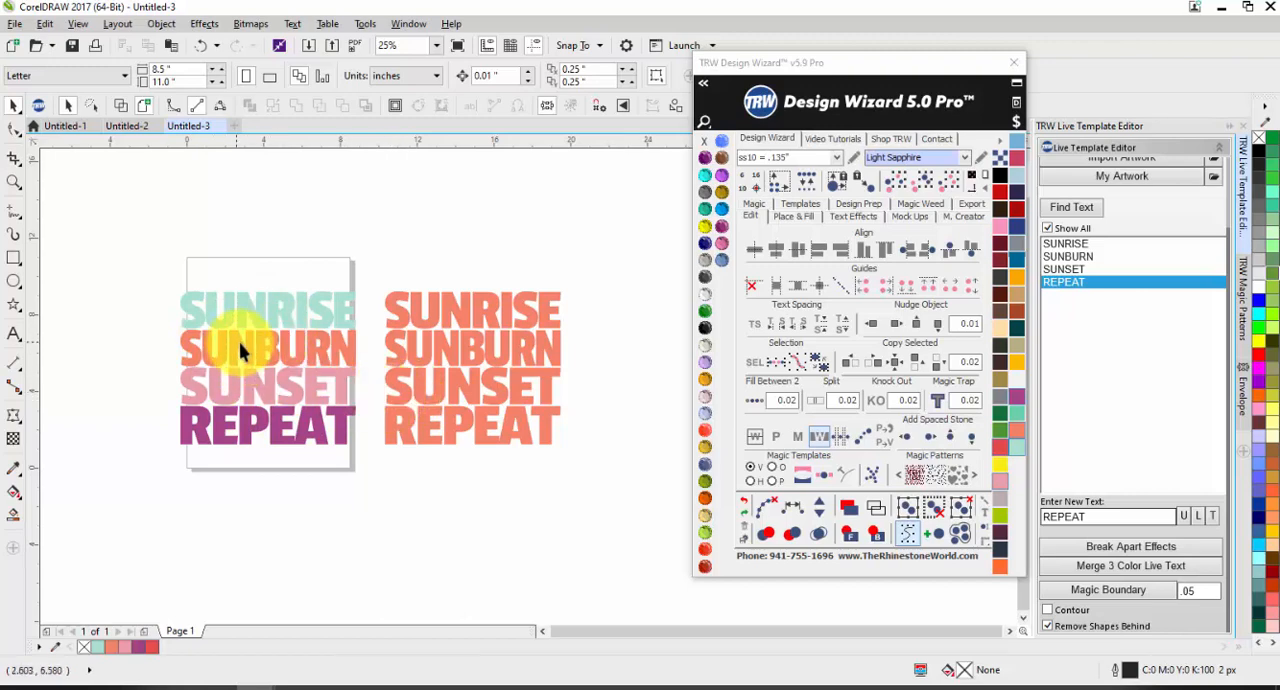
Step: Group the four coloured text lines of the multi-colour SUNRISE SUNBURN SUNSET REPEAT design
{"action": "left_click", "coordinate": [395, 355]}
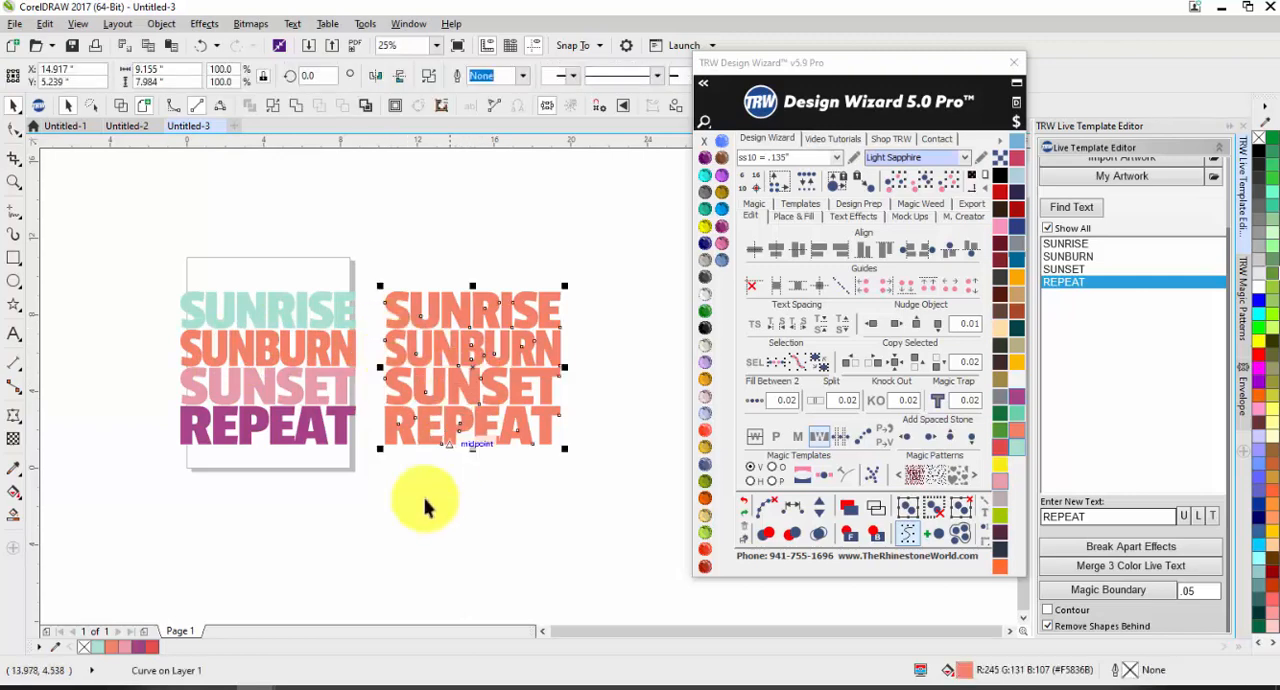
{"action": "left_click", "coordinate": [366, 483]}
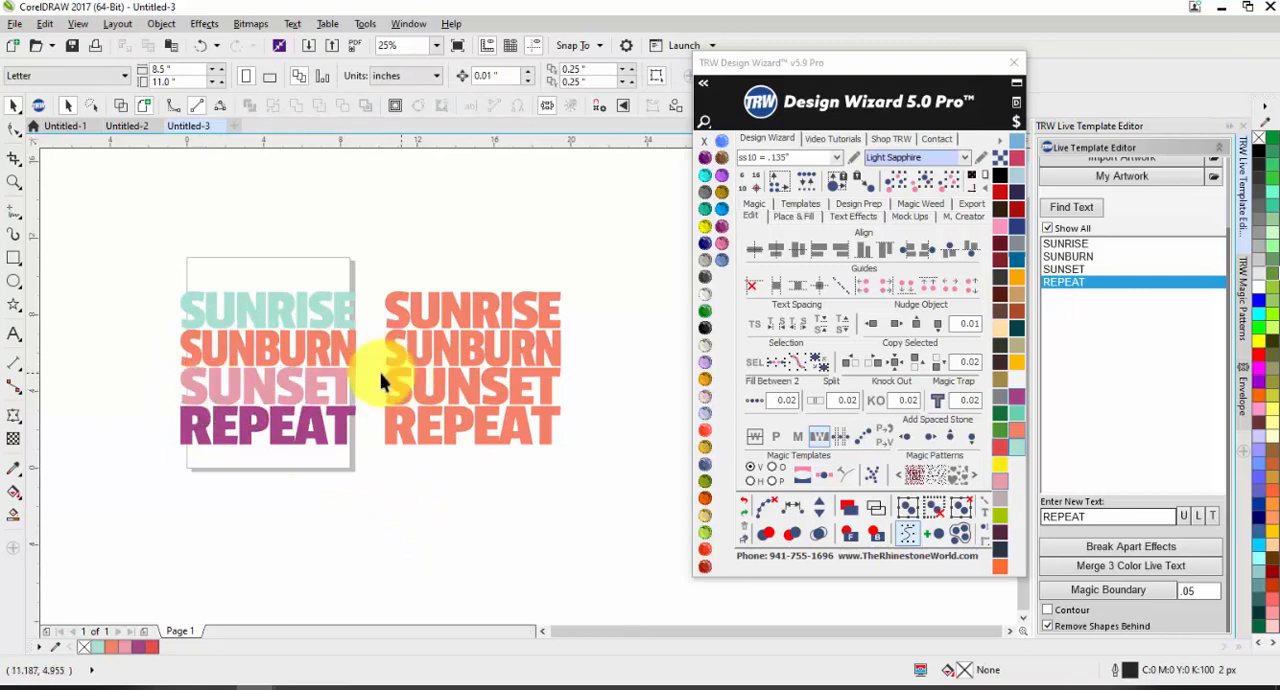
{"action": "left_click_drag", "start_coordinate": [152, 284], "coordinate": [363, 470]}
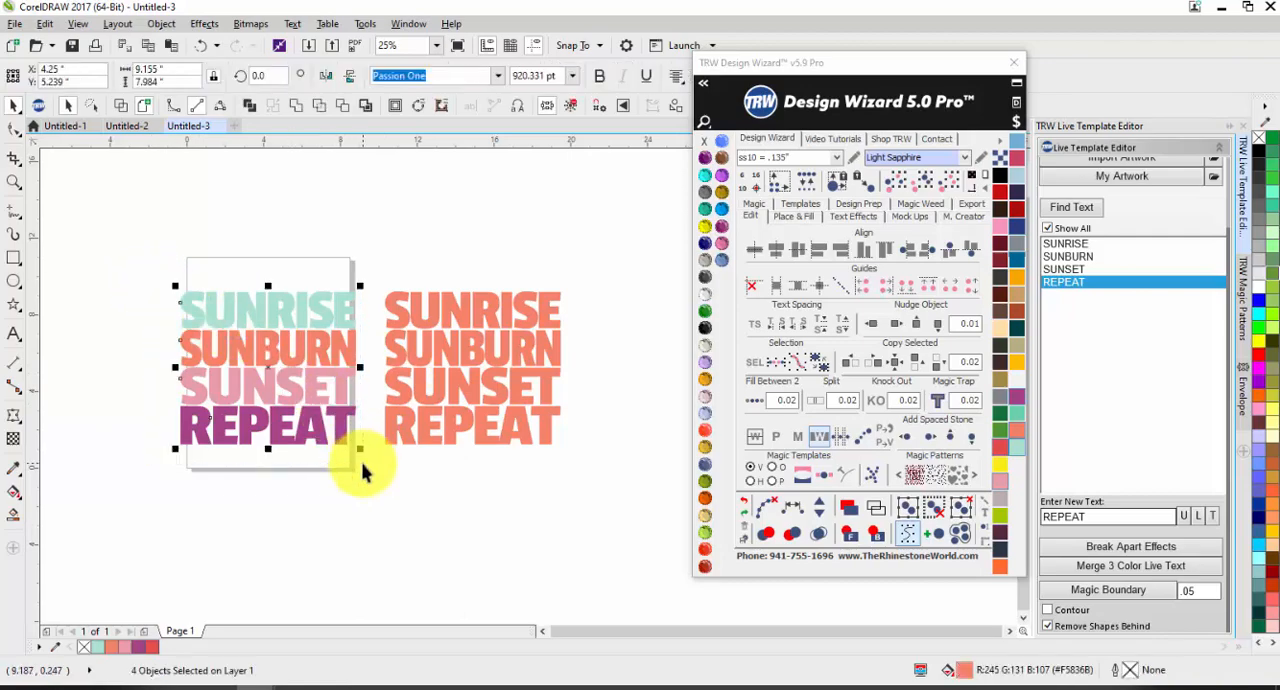
{"action": "key", "text": "ctrl+g"}
{"action": "left_click_drag", "start_coordinate": [329, 420], "coordinate": [200, 426]}
{"action": "key", "text": "p"}
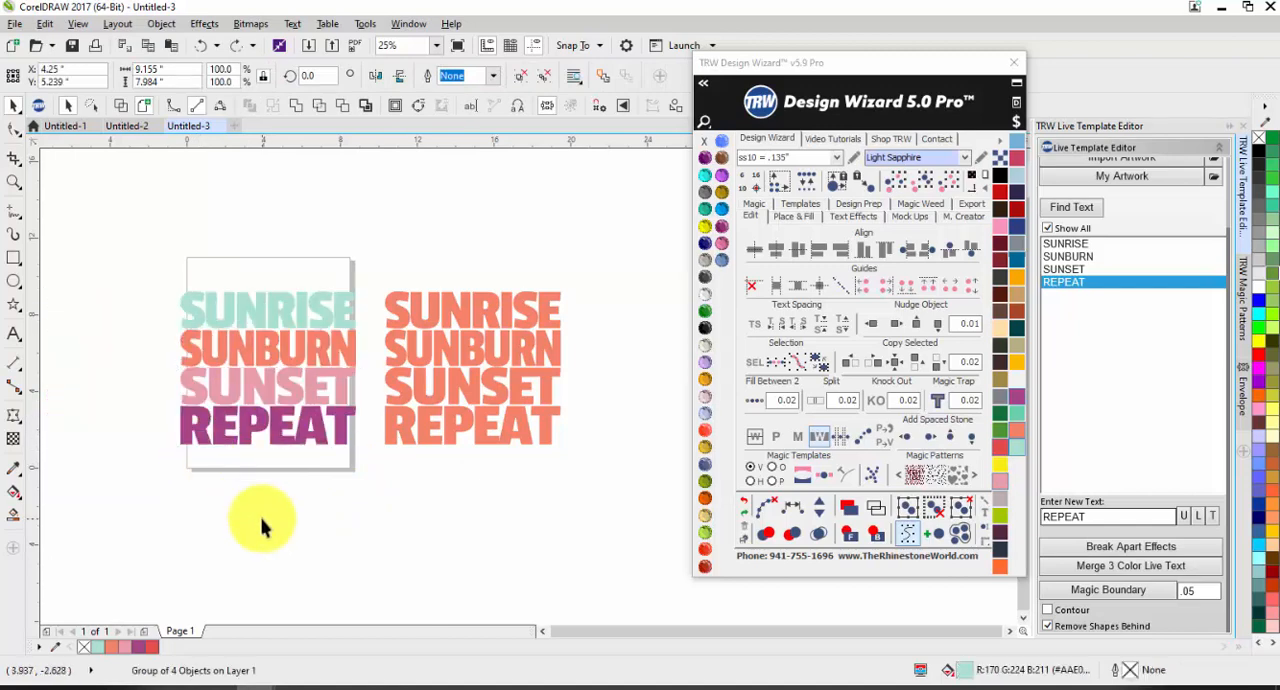
{"action": "left_click", "coordinate": [265, 514]}
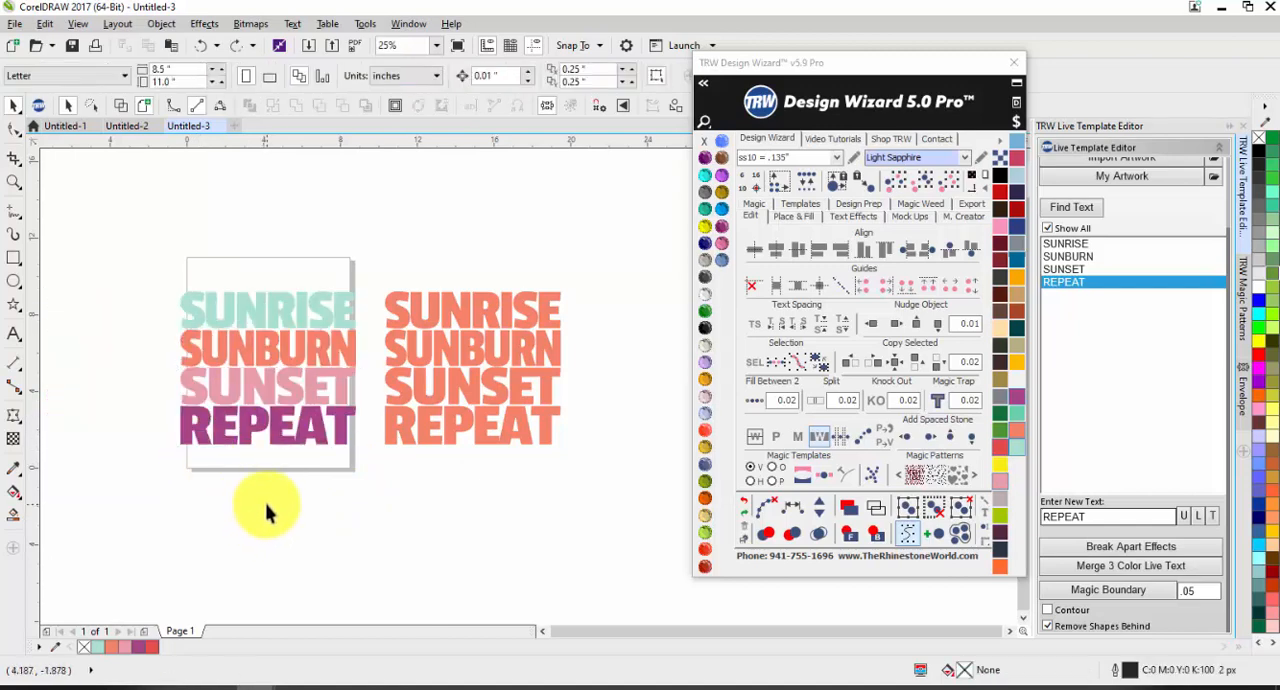
Step: Move the grouped four-colour design off the page to the right of the coral version
{"action": "scroll", "coordinate": [325, 420], "scroll_direction": "down", "scroll_amount": 2}
{"action": "left_click_drag", "start_coordinate": [300, 400], "coordinate": [496, 397]}
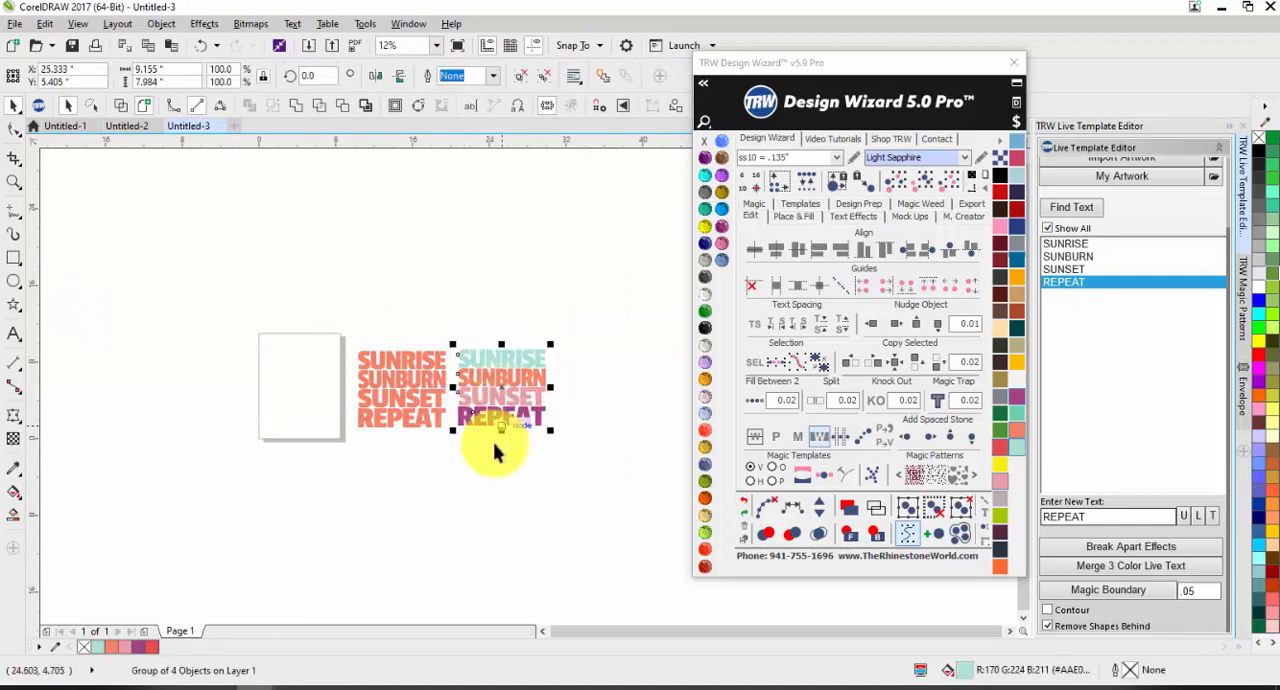
{"action": "left_click", "coordinate": [505, 460]}
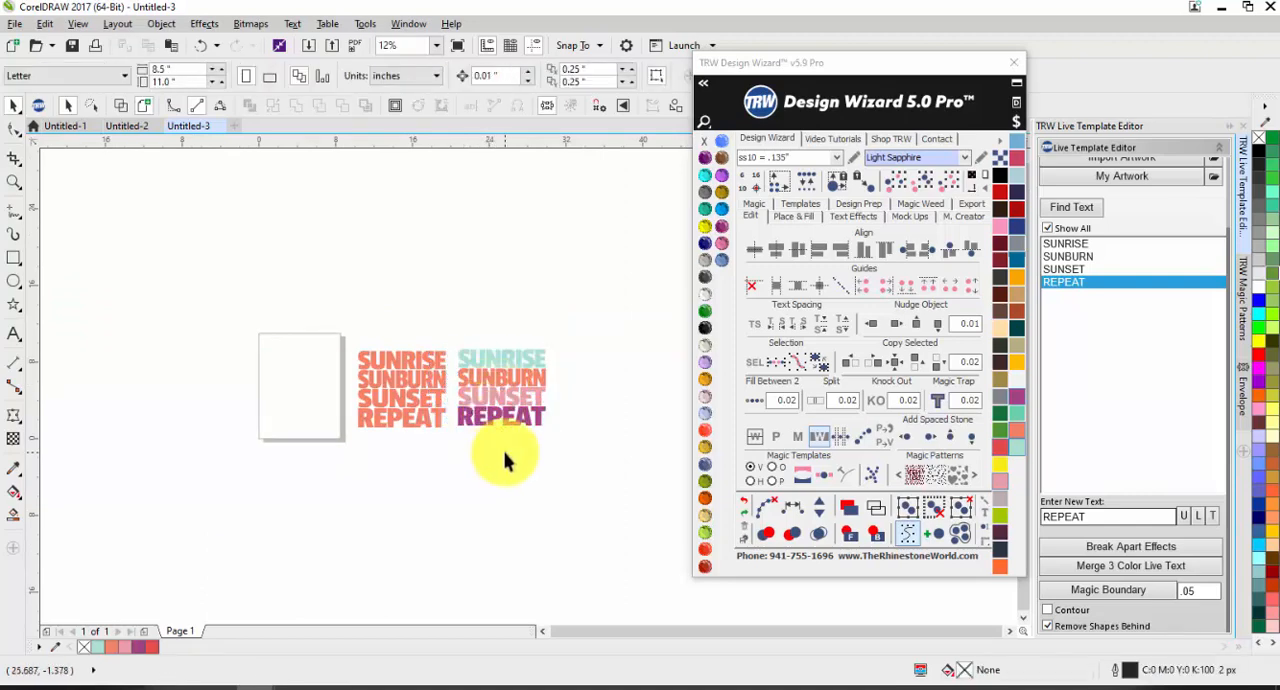
{"action": "scroll", "coordinate": [498, 430], "scroll_direction": "up", "scroll_amount": 2}
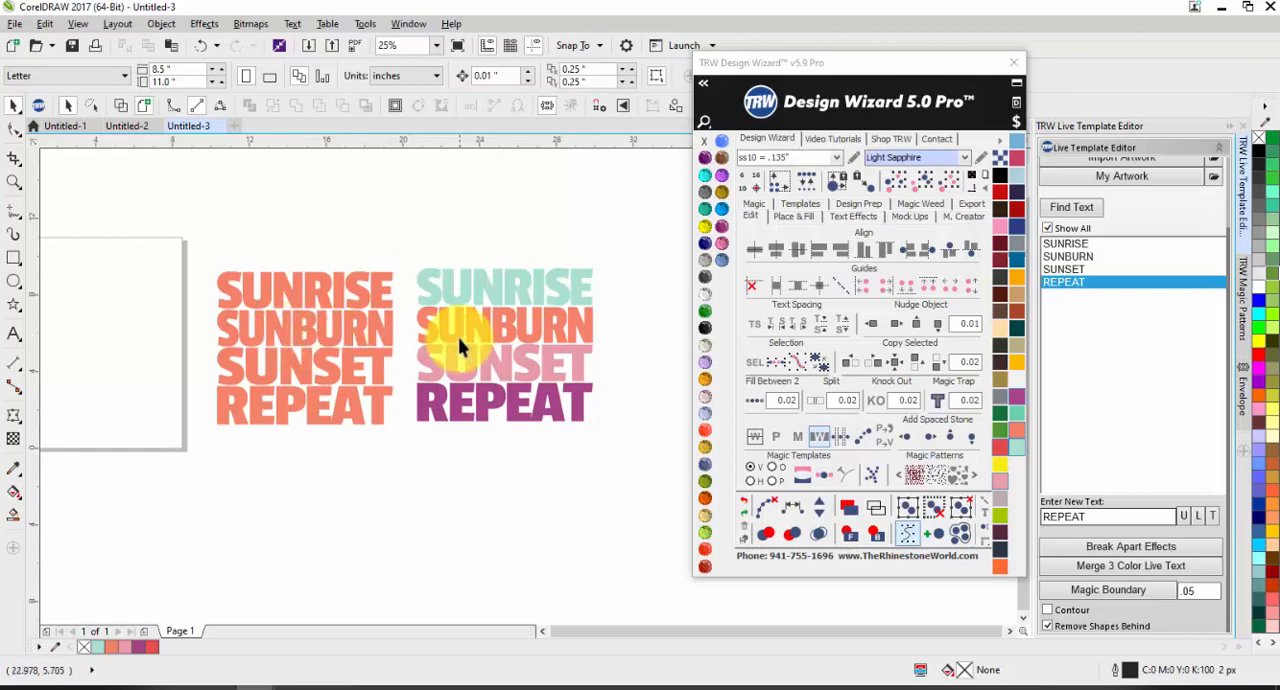
{"action": "mouse_move", "coordinate": [455, 335]}
{"action": "left_mouse_down"}
{"action": "mouse_move", "coordinate": [513, 268]}
{"action": "mouse_move", "coordinate": [474, 339]}
{"action": "left_mouse_up"}
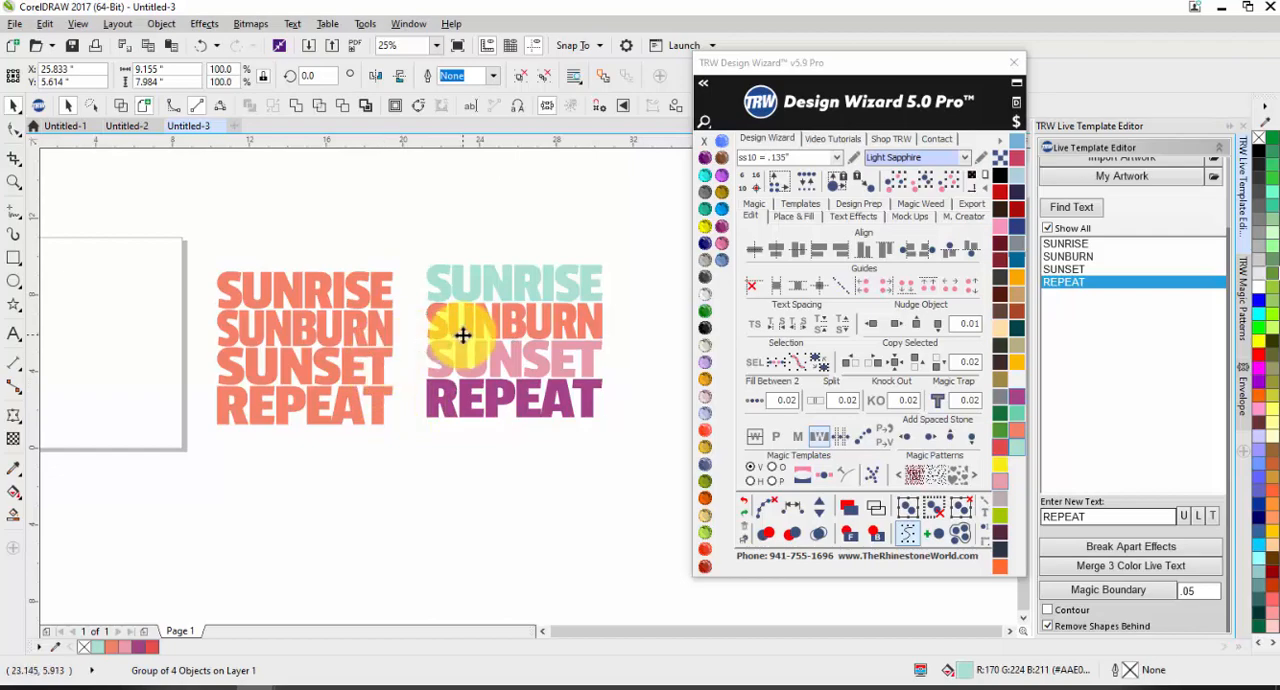
{"action": "left_click", "coordinate": [447, 385]}
{"action": "left_click", "coordinate": [623, 523]}
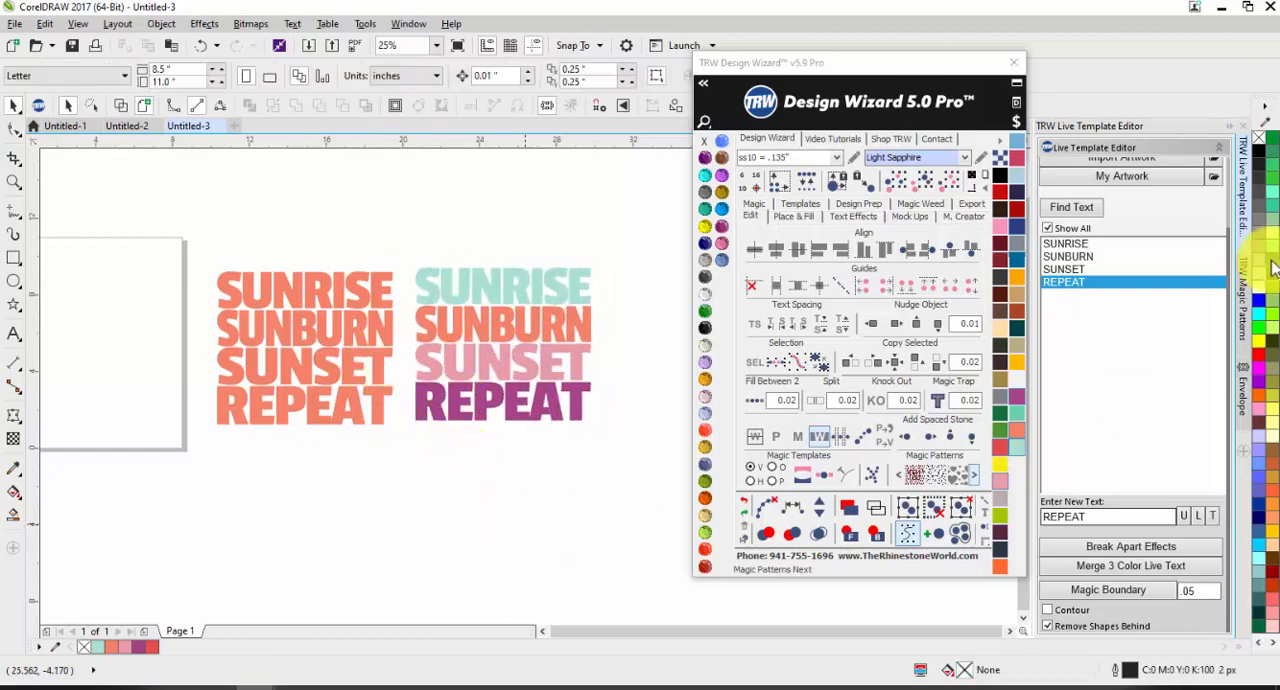
Step: Add the Surf_Girl 1.cdr artwork from the SUMMER search results in the TRW Clipart CDR library
{"action": "scroll", "coordinate": [1100, 270], "scroll_direction": "up", "scroll_amount": 3}
{"action": "left_click", "coordinate": [1110, 179]}
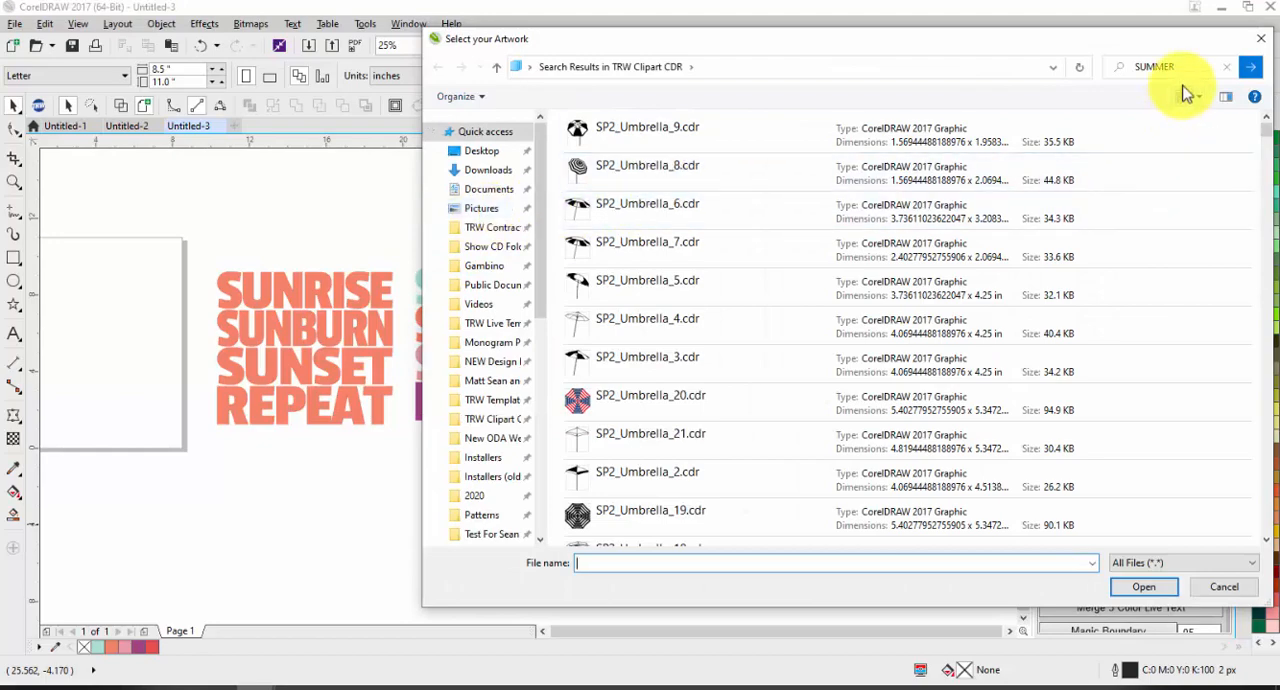
{"action": "scroll", "coordinate": [929, 280], "scroll_direction": "down", "scroll_amount": 8}
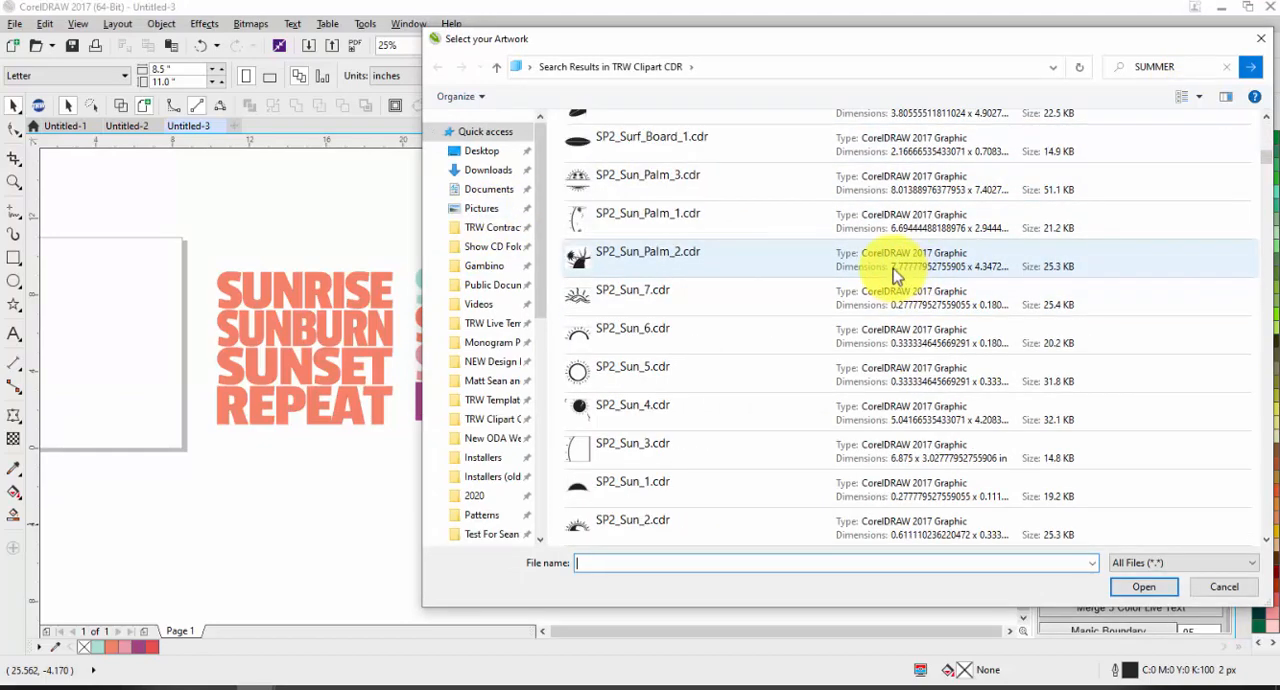
{"action": "scroll", "coordinate": [897, 276], "scroll_direction": "down", "scroll_amount": 15}
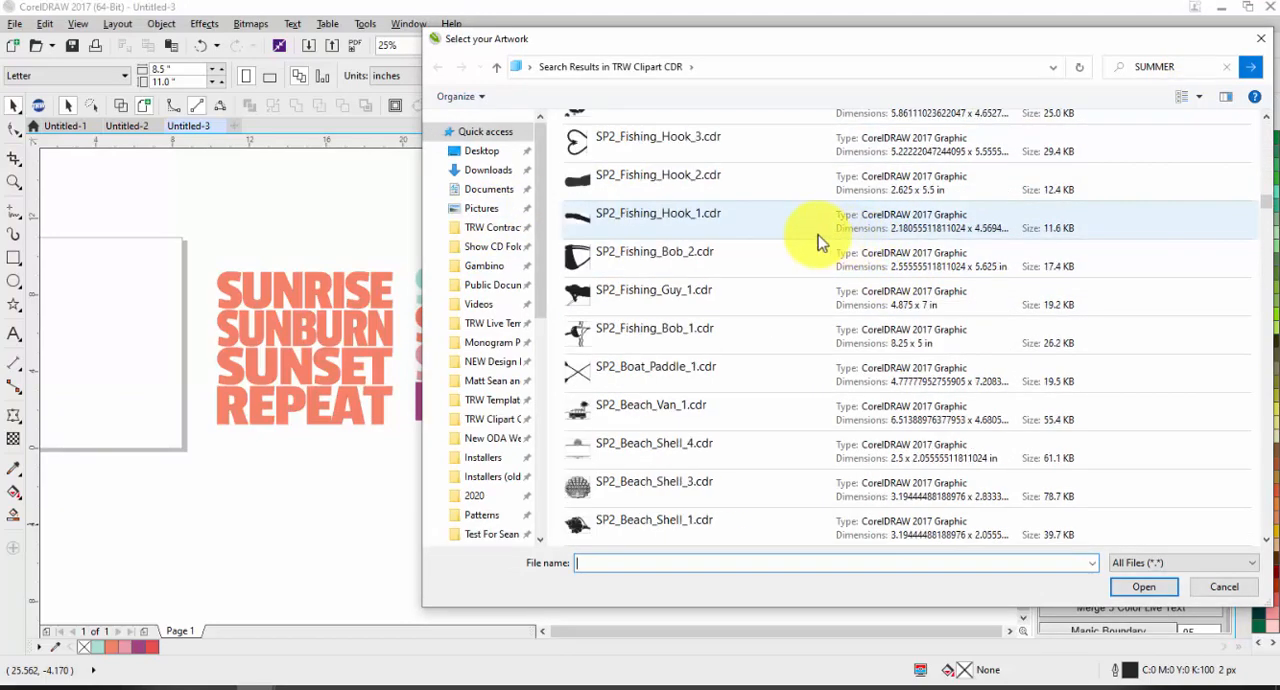
{"action": "scroll", "coordinate": [817, 236], "scroll_direction": "down", "scroll_amount": 15}
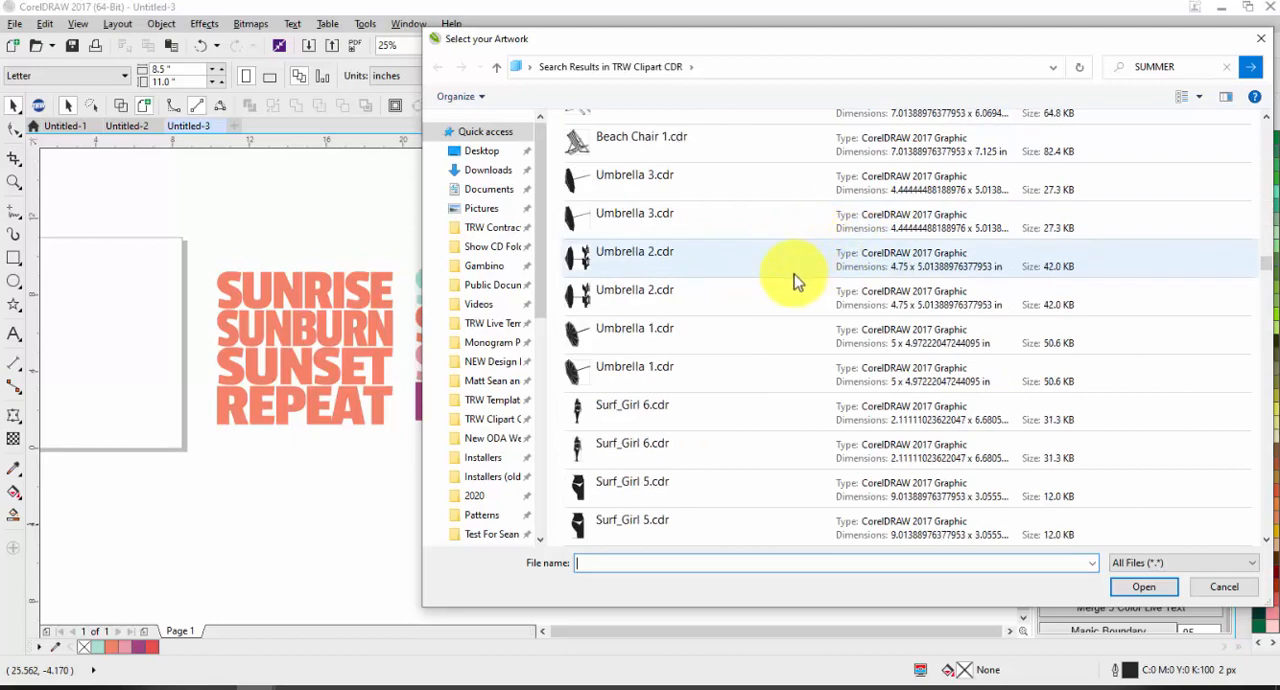
{"action": "scroll", "coordinate": [794, 274], "scroll_direction": "down", "scroll_amount": 5}
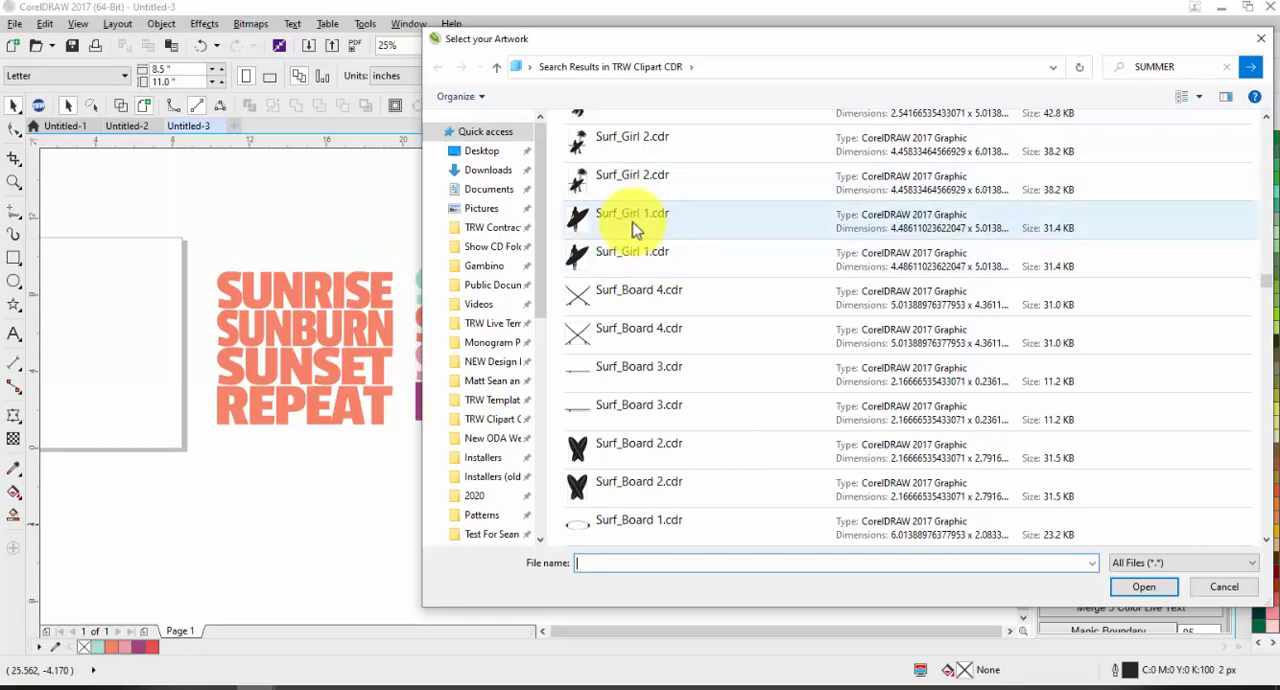
{"action": "left_click", "coordinate": [635, 229]}
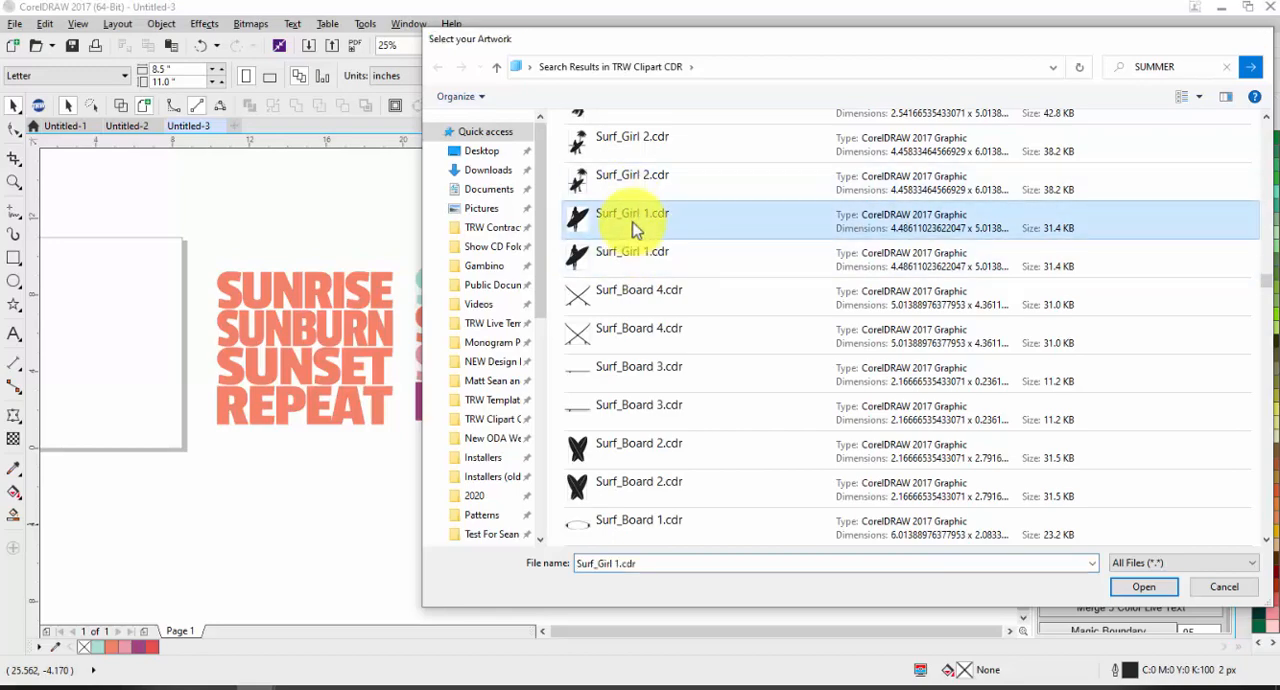
{"action": "double_click", "coordinate": [632, 229]}
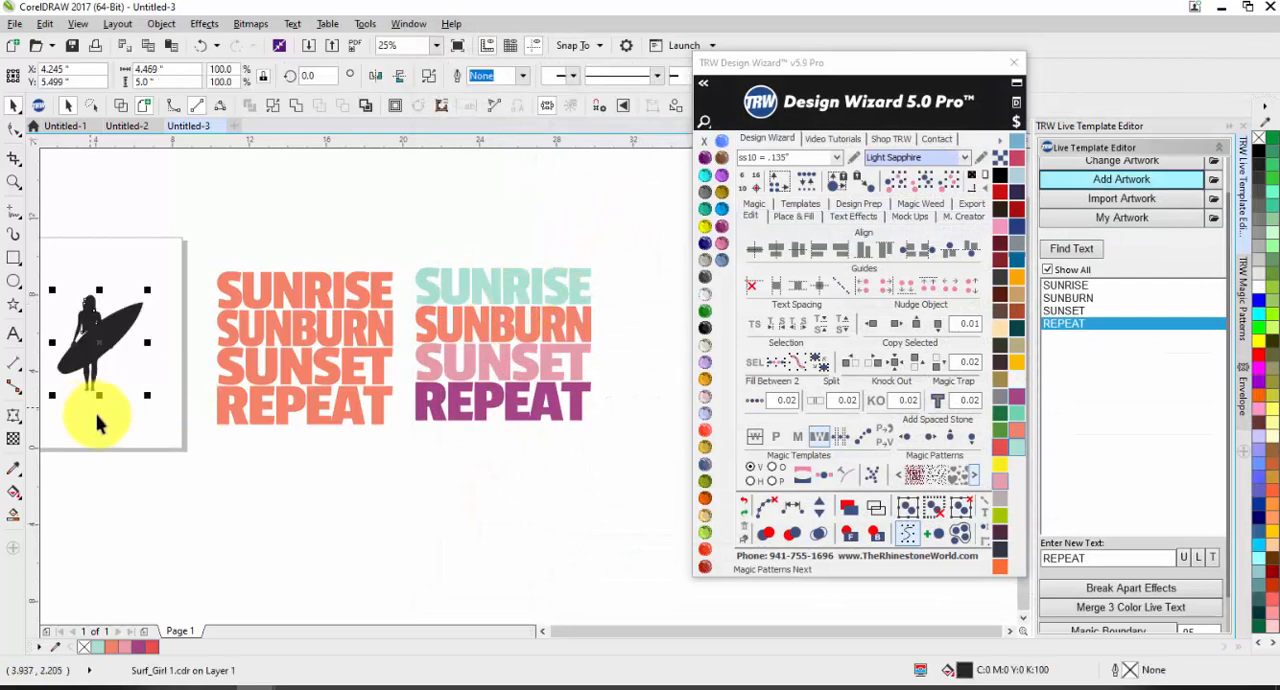
Step: Enlarge the surfer silhouette to about 7.55 by 8.45 inches and move it below the coral text
{"action": "left_click_drag", "start_coordinate": [147, 395], "coordinate": [204, 459]}
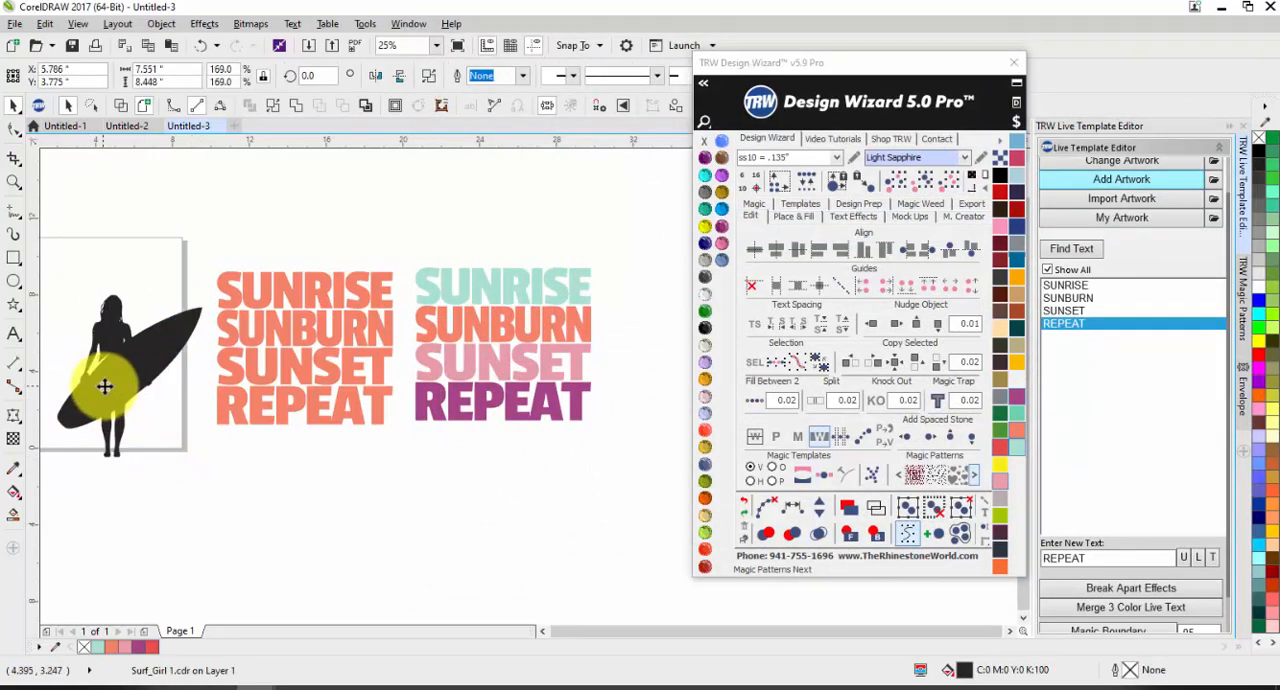
{"action": "left_click_drag", "start_coordinate": [105, 387], "coordinate": [144, 503]}
{"action": "left_click", "coordinate": [81, 592]}
{"action": "scroll", "coordinate": [108, 505], "scroll_direction": "up", "scroll_amount": 2}
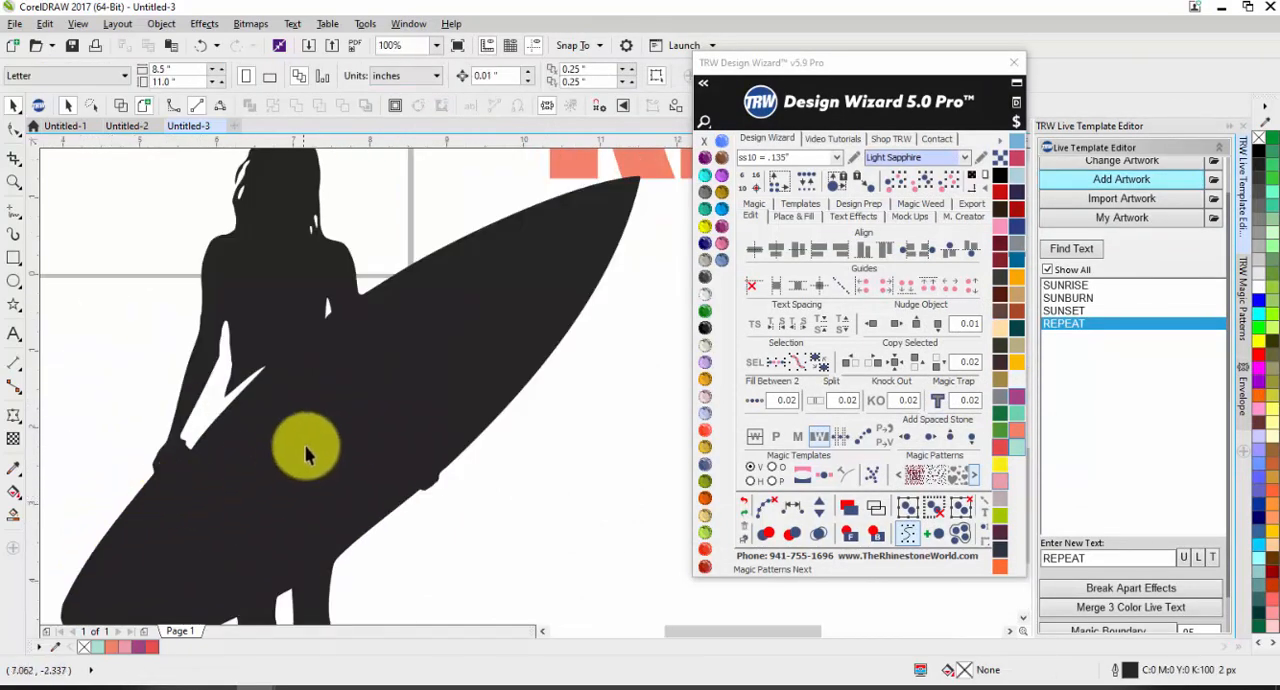
{"action": "scroll", "coordinate": [302, 432], "scroll_direction": "down", "scroll_amount": 1}
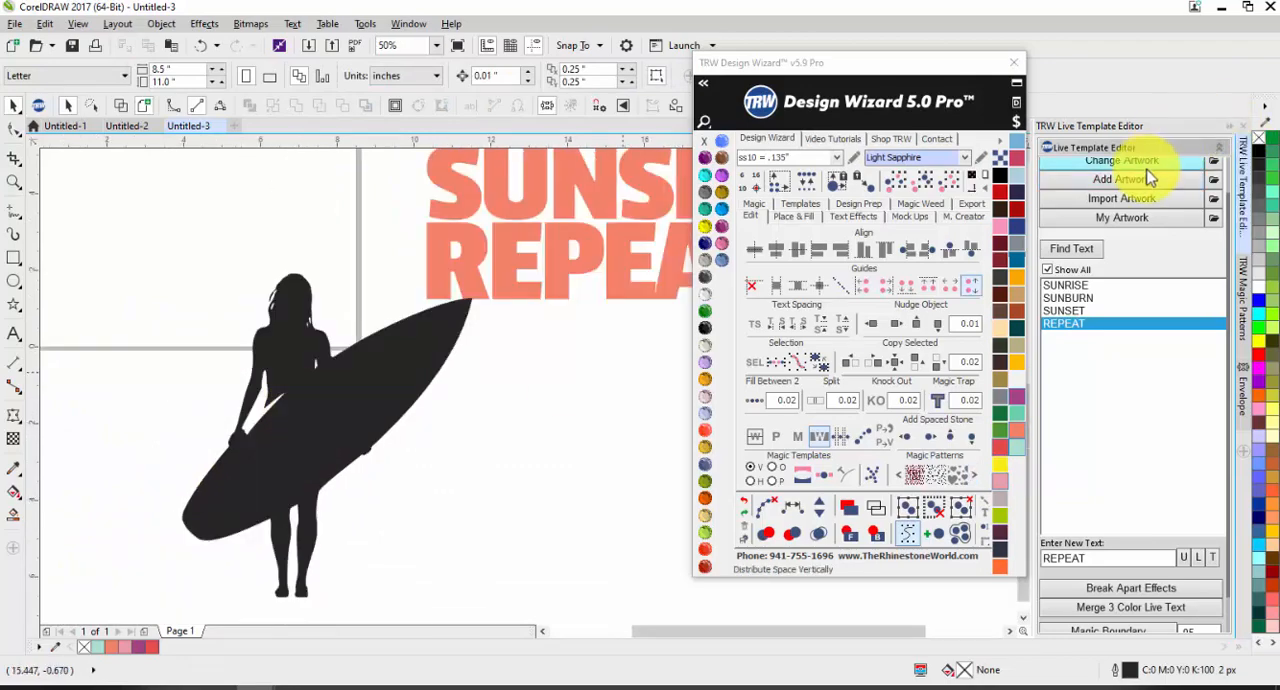
Step: Look through the SUMMER clipart results for other surfer and surfboard artwork, and close the file selection without adding any
{"action": "left_click", "coordinate": [1147, 182]}
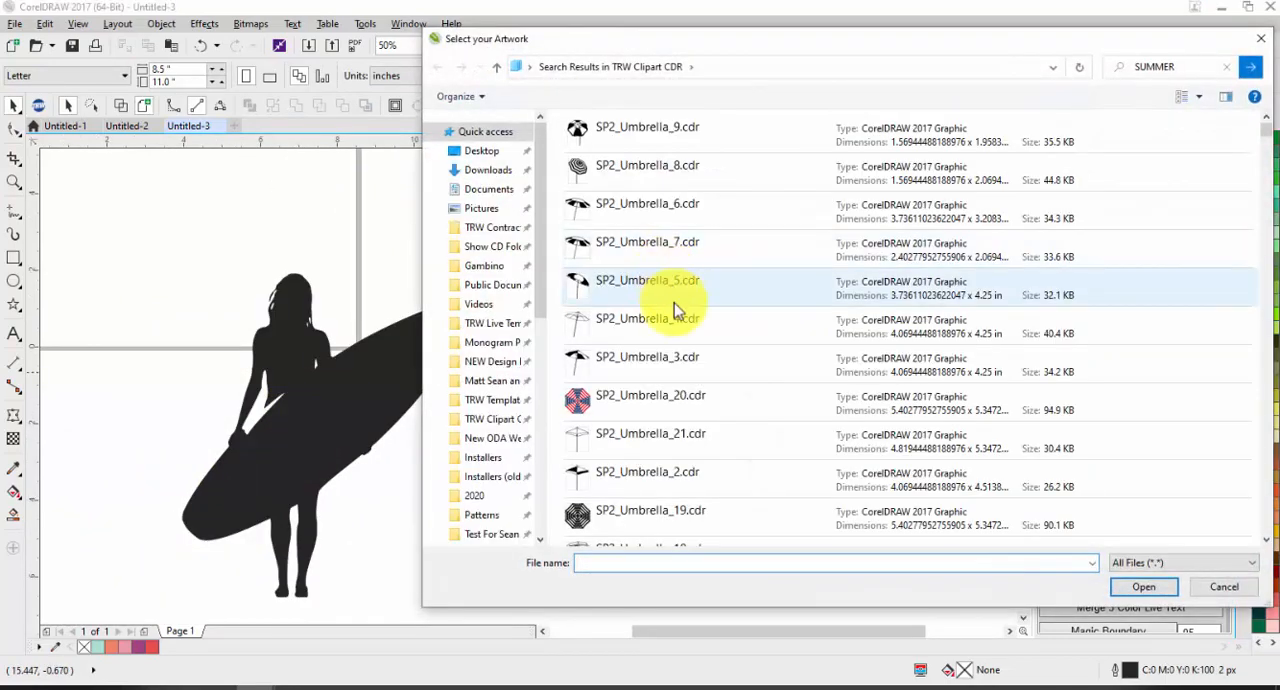
{"action": "scroll", "coordinate": [690, 310], "scroll_direction": "down", "scroll_amount": 15}
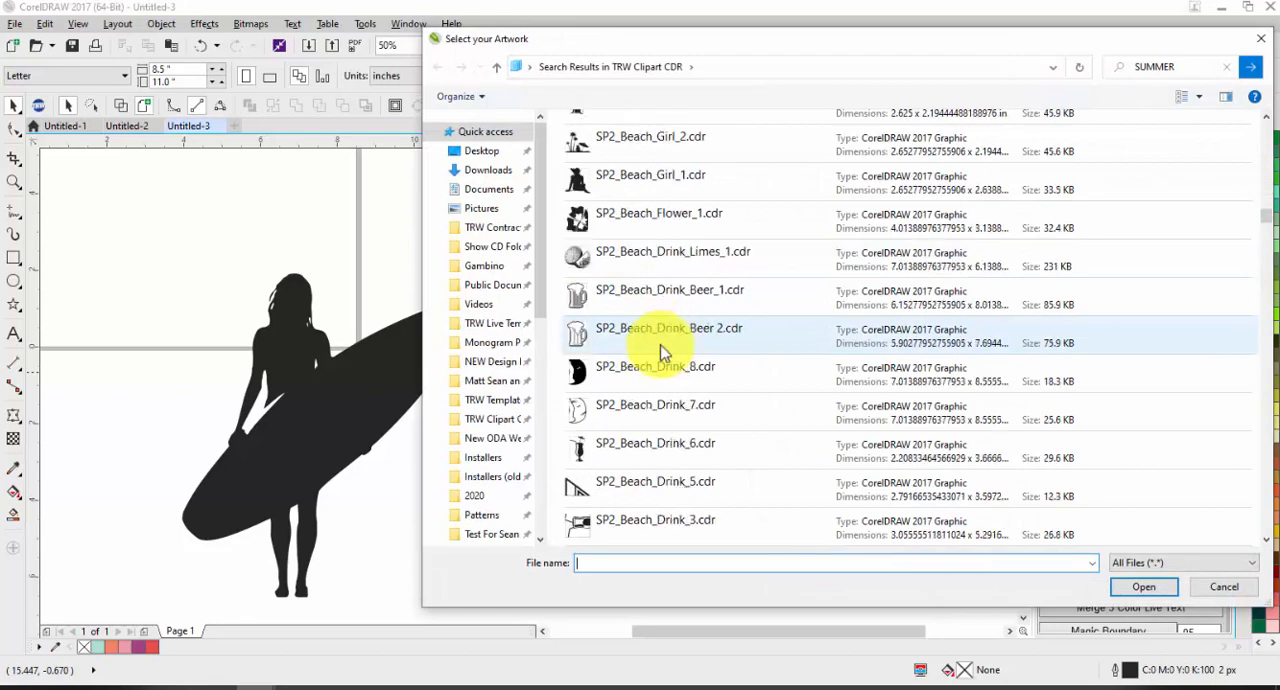
{"action": "scroll", "coordinate": [660, 352], "scroll_direction": "down", "scroll_amount": 12}
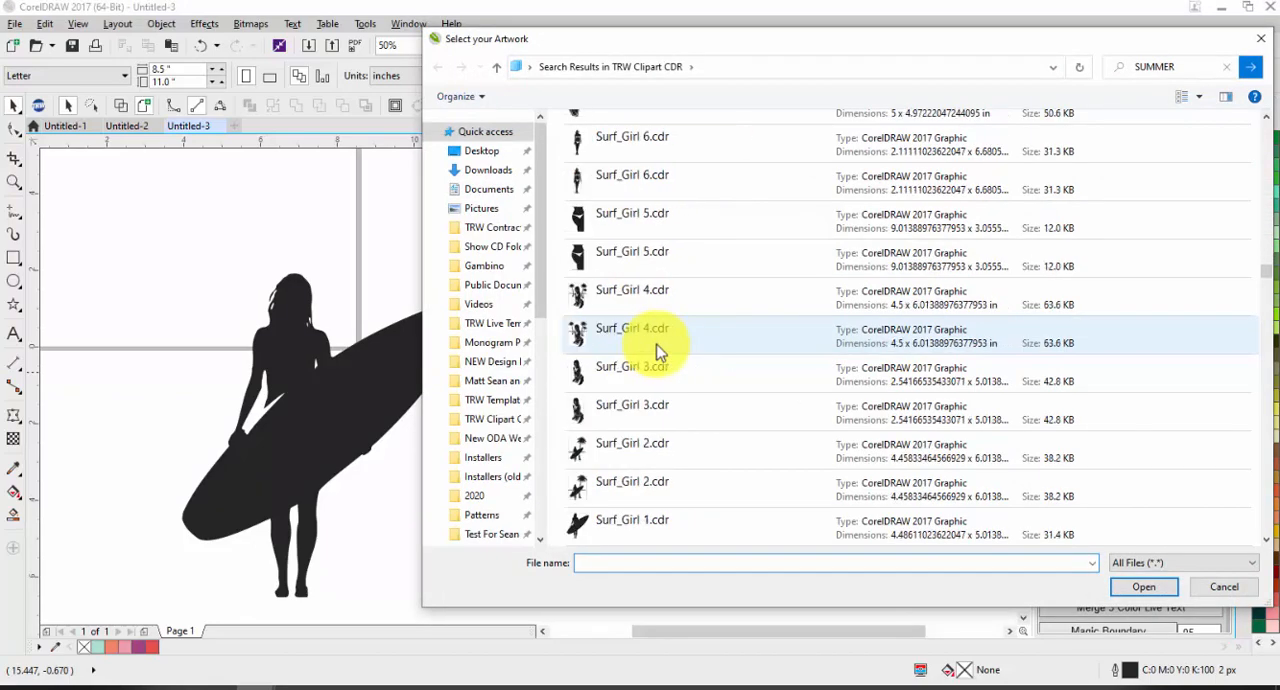
{"action": "scroll", "coordinate": [740, 395], "scroll_direction": "down", "scroll_amount": 3}
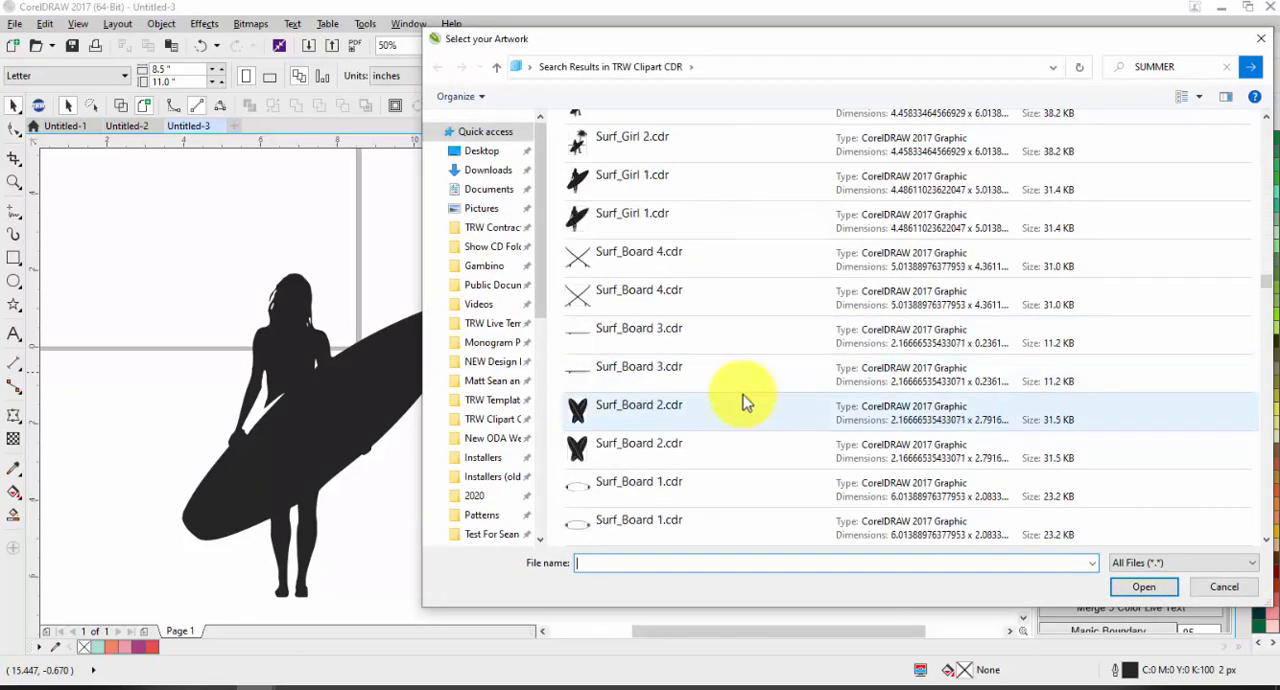
{"action": "scroll", "coordinate": [740, 394], "scroll_direction": "down", "scroll_amount": 4}
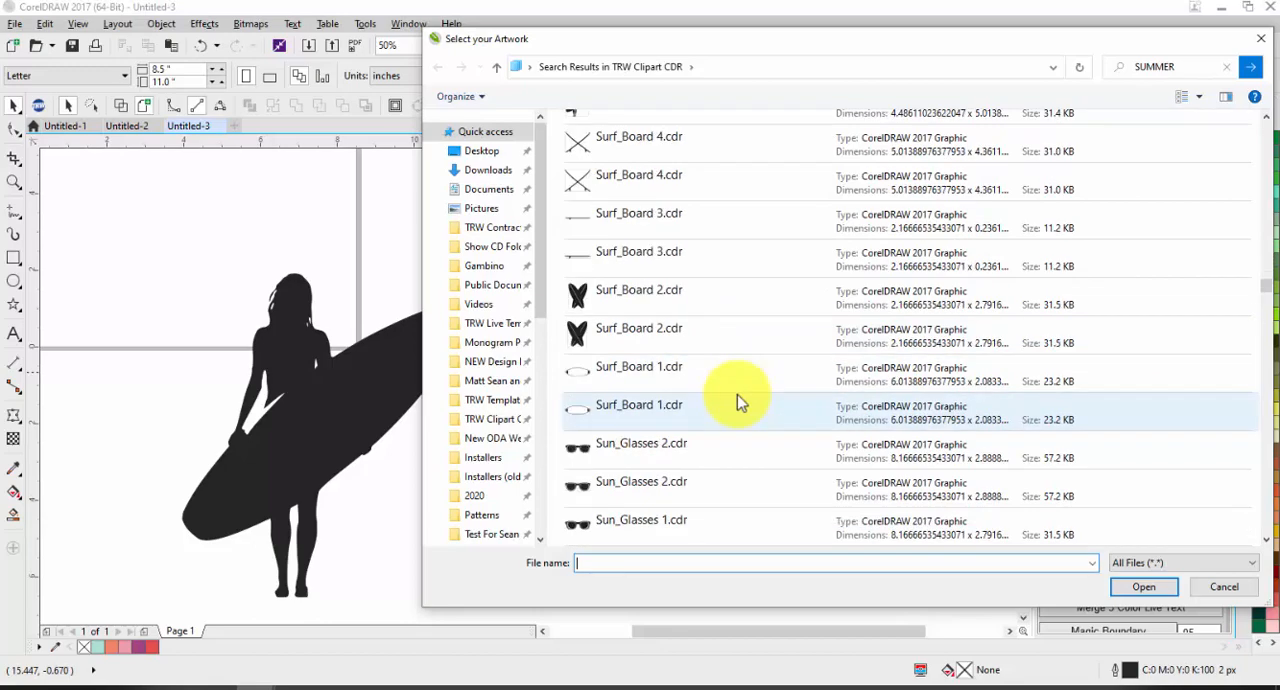
{"action": "scroll", "coordinate": [735, 398], "scroll_direction": "up", "scroll_amount": 3}
{"action": "scroll", "coordinate": [731, 398], "scroll_direction": "up", "scroll_amount": 3}
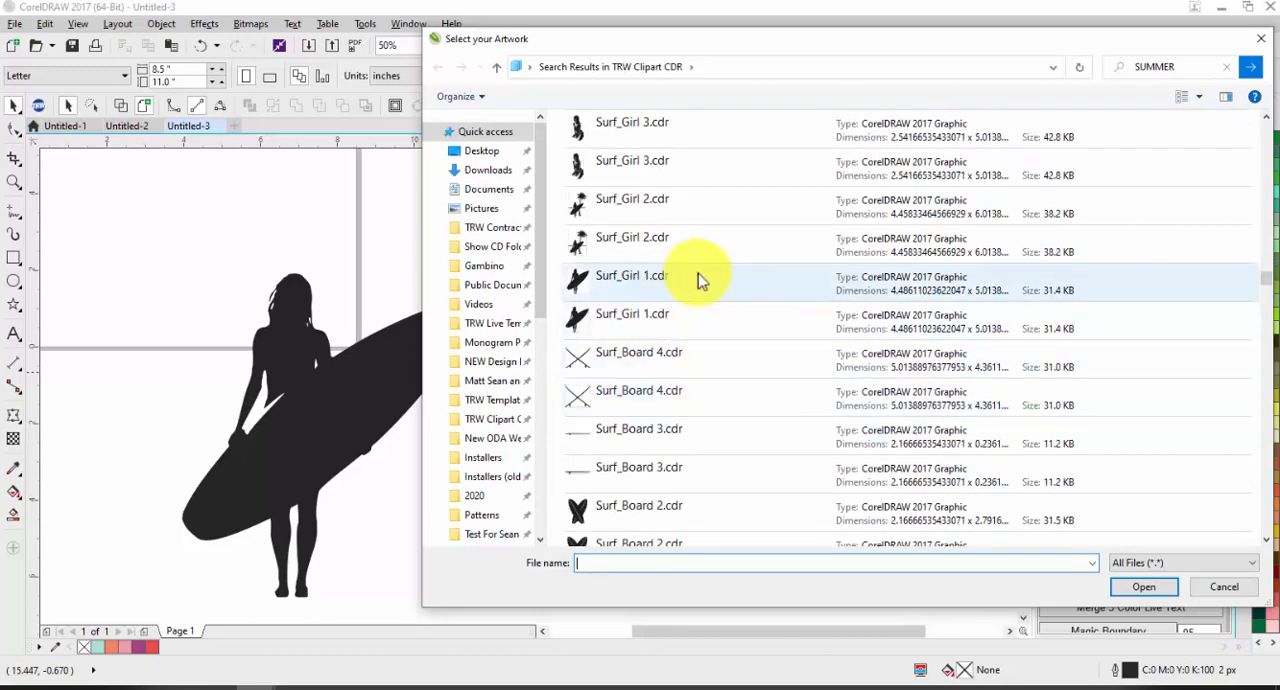
{"action": "left_click", "coordinate": [1222, 586]}
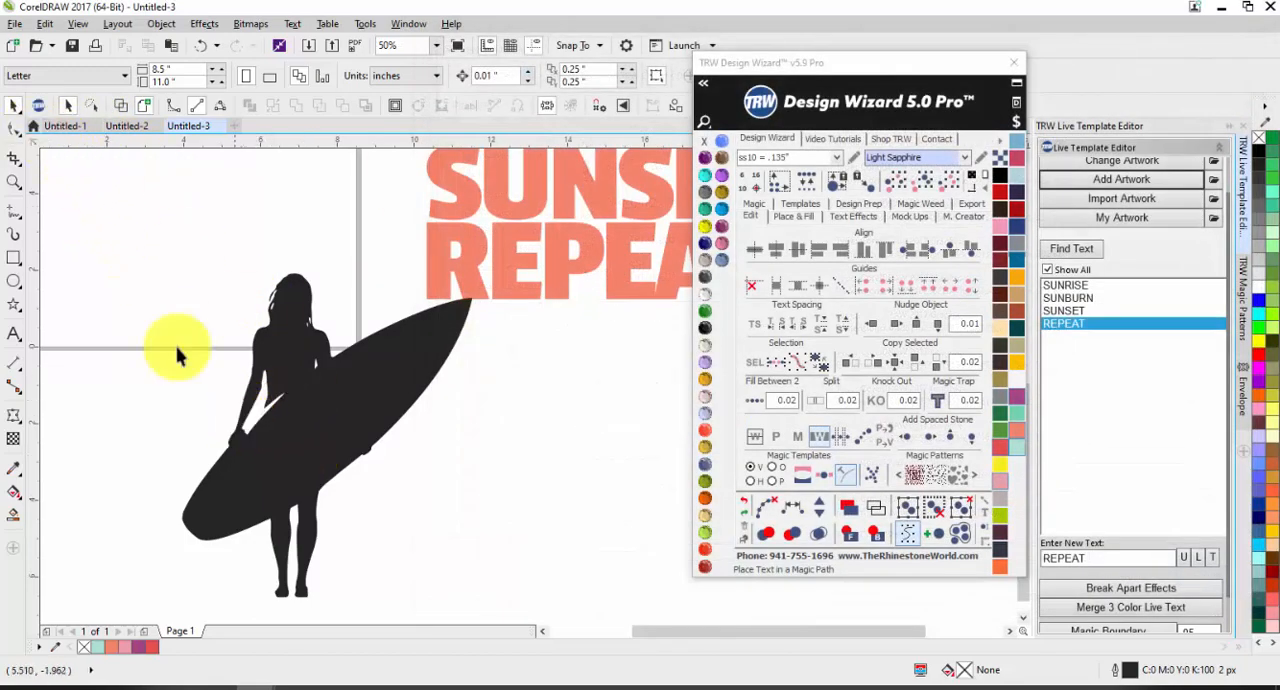
Step: Check the sample surfer-and-text design in Untitled-1 and return to Untitled-3
{"action": "left_click", "coordinate": [66, 126]}
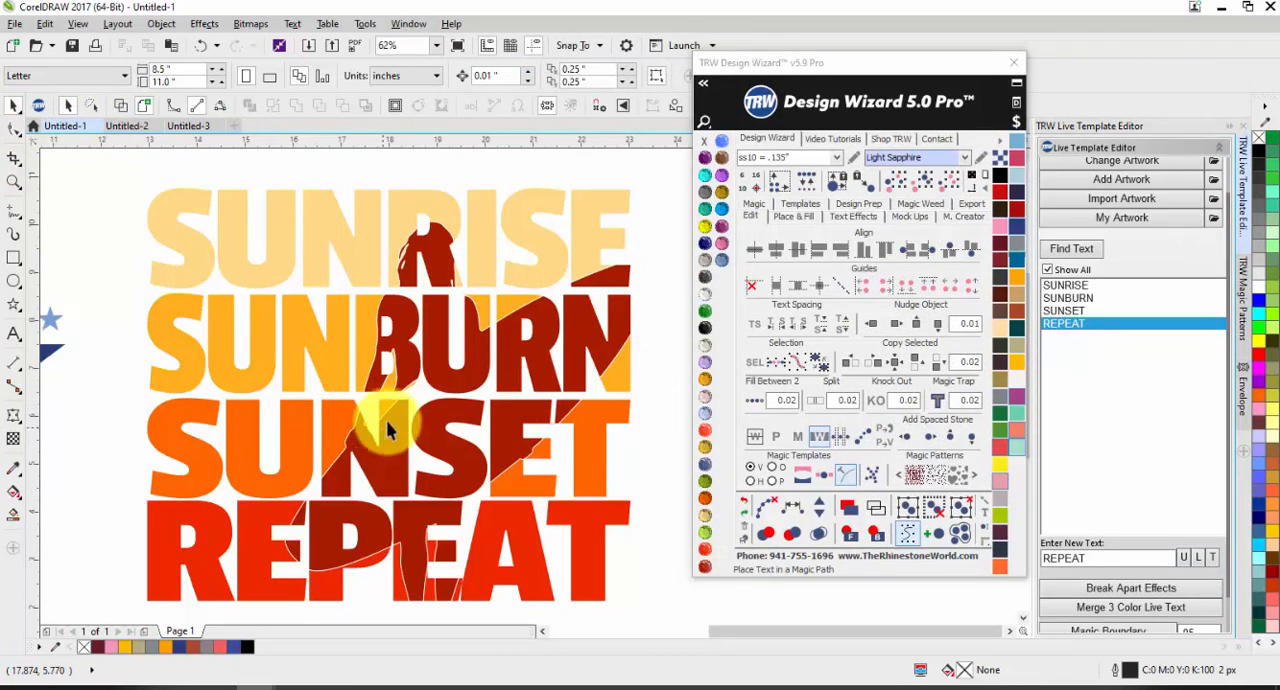
{"action": "left_click", "coordinate": [186, 133]}
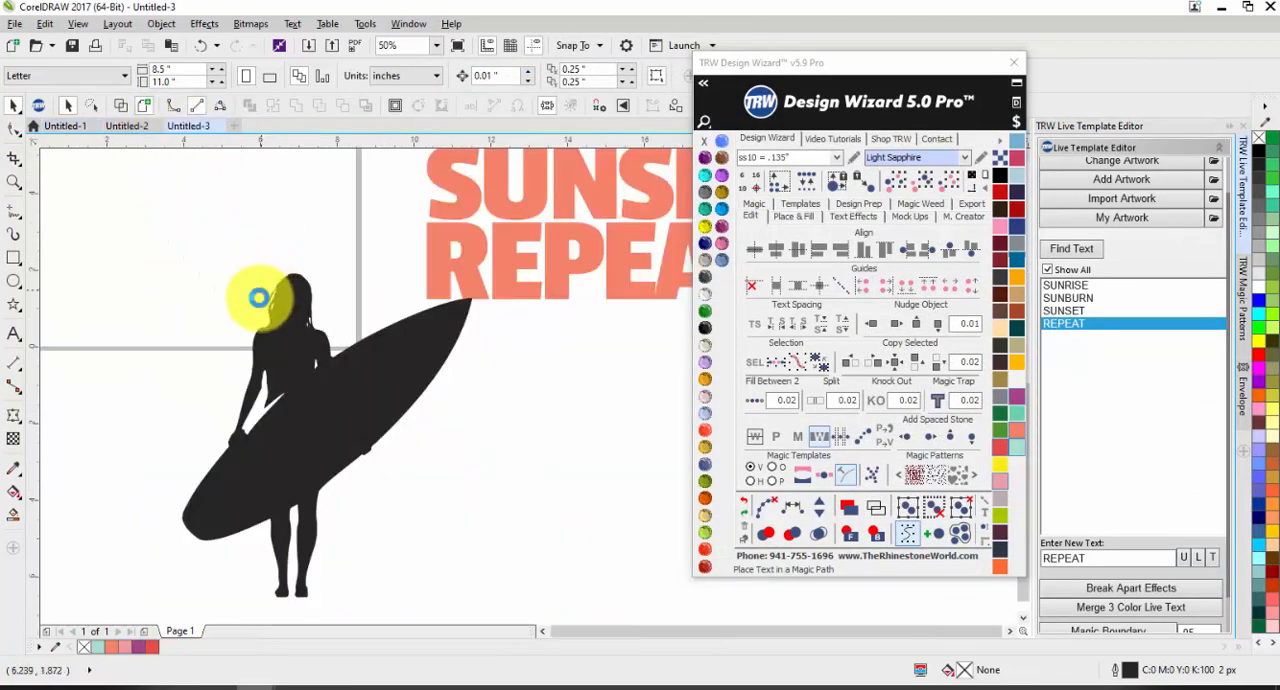
{"action": "scroll", "coordinate": [300, 340], "scroll_direction": "down", "scroll_amount": 3}
{"action": "scroll", "coordinate": [315, 330], "scroll_direction": "up", "scroll_amount": 2}
Step: Move the coral text design over the page's lower edge and place the surfer silhouette on top of it
{"action": "left_click_drag", "start_coordinate": [310, 322], "coordinate": [452, 412]}
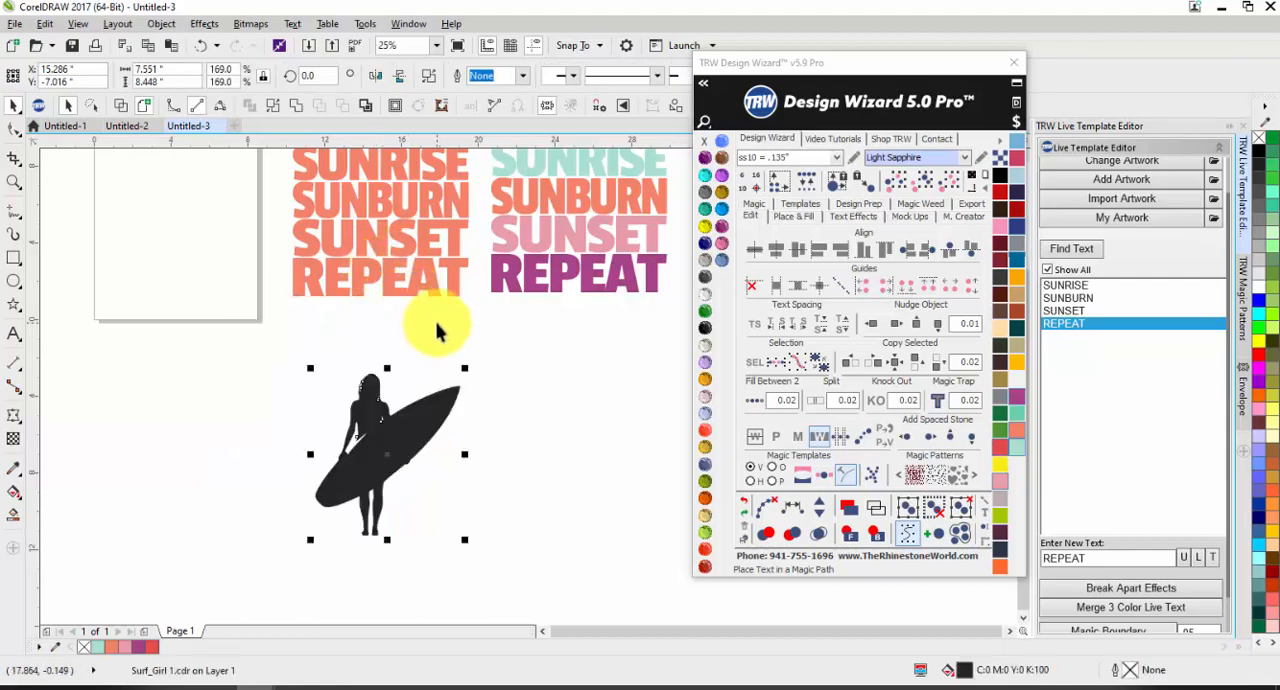
{"action": "left_click_drag", "start_coordinate": [391, 277], "coordinate": [214, 395]}
{"action": "left_click_drag", "start_coordinate": [400, 449], "coordinate": [230, 338]}
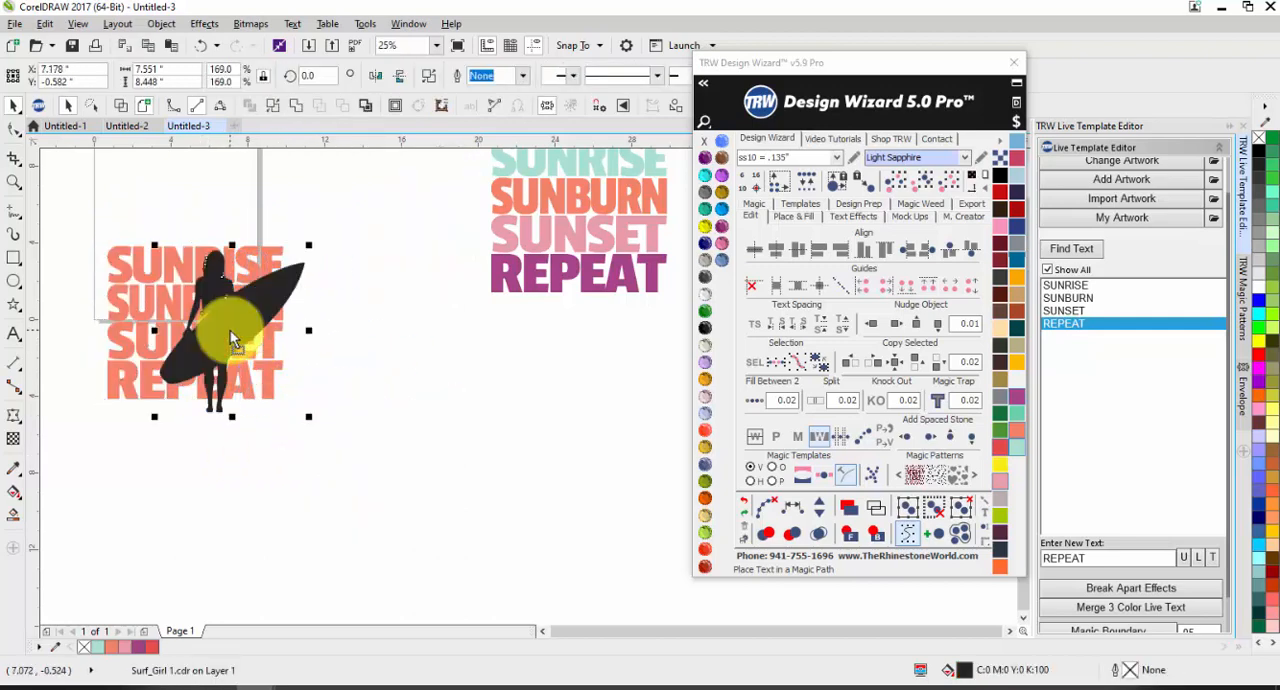
{"action": "left_click", "coordinate": [337, 371]}
Step: Move the four-colour text group down and left, level with the coral design
{"action": "scroll", "coordinate": [337, 371], "scroll_direction": "down", "scroll_amount": 1}
{"action": "scroll", "coordinate": [487, 281], "scroll_direction": "up", "scroll_amount": 1}
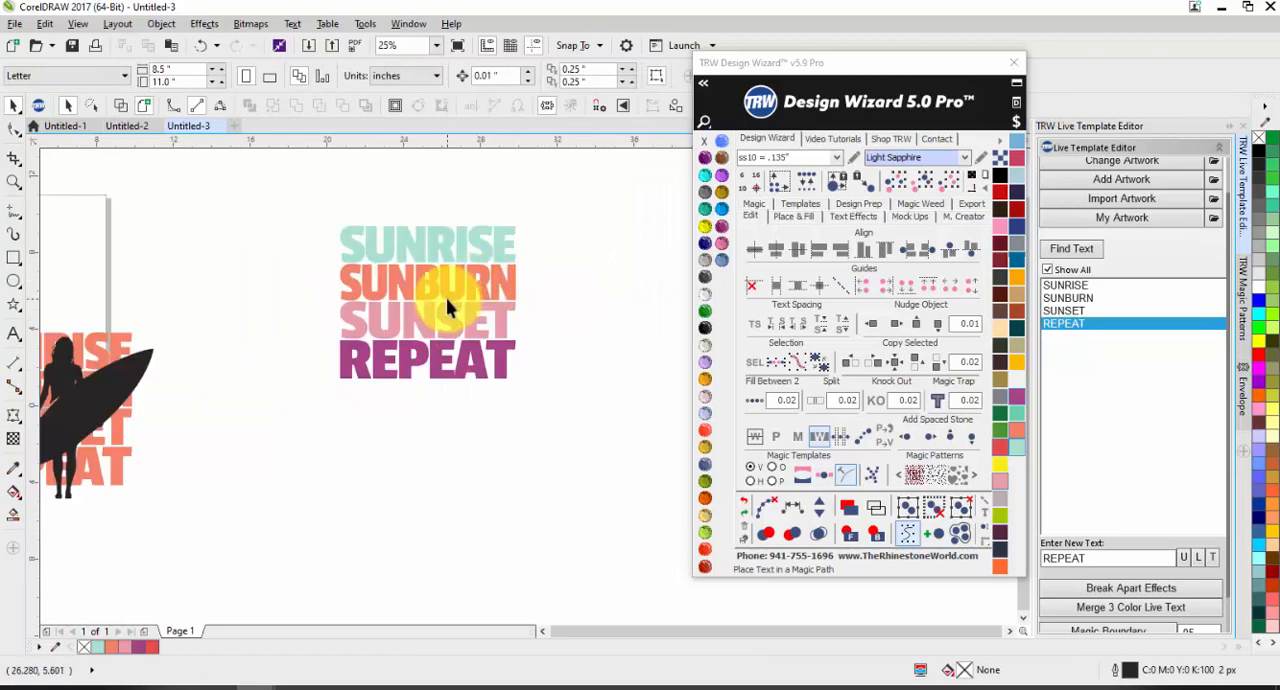
{"action": "left_click_drag", "start_coordinate": [446, 298], "coordinate": [384, 400]}
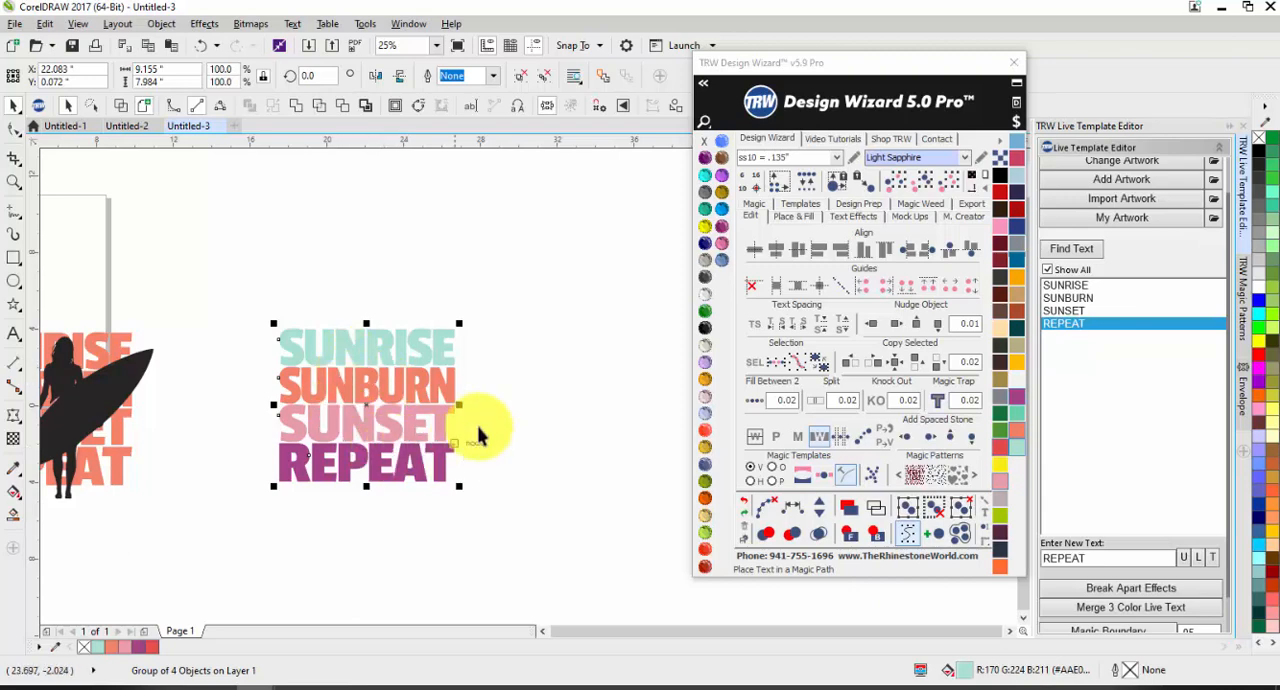
{"action": "left_click", "coordinate": [517, 397]}
Step: Place a copy of the surfer silhouette over the four-colour text and scale it to about 6.47 by 7.24 inches
{"action": "scroll", "coordinate": [429, 358], "scroll_direction": "down", "scroll_amount": 1}
{"action": "scroll", "coordinate": [305, 410], "scroll_direction": "up", "scroll_amount": 1}
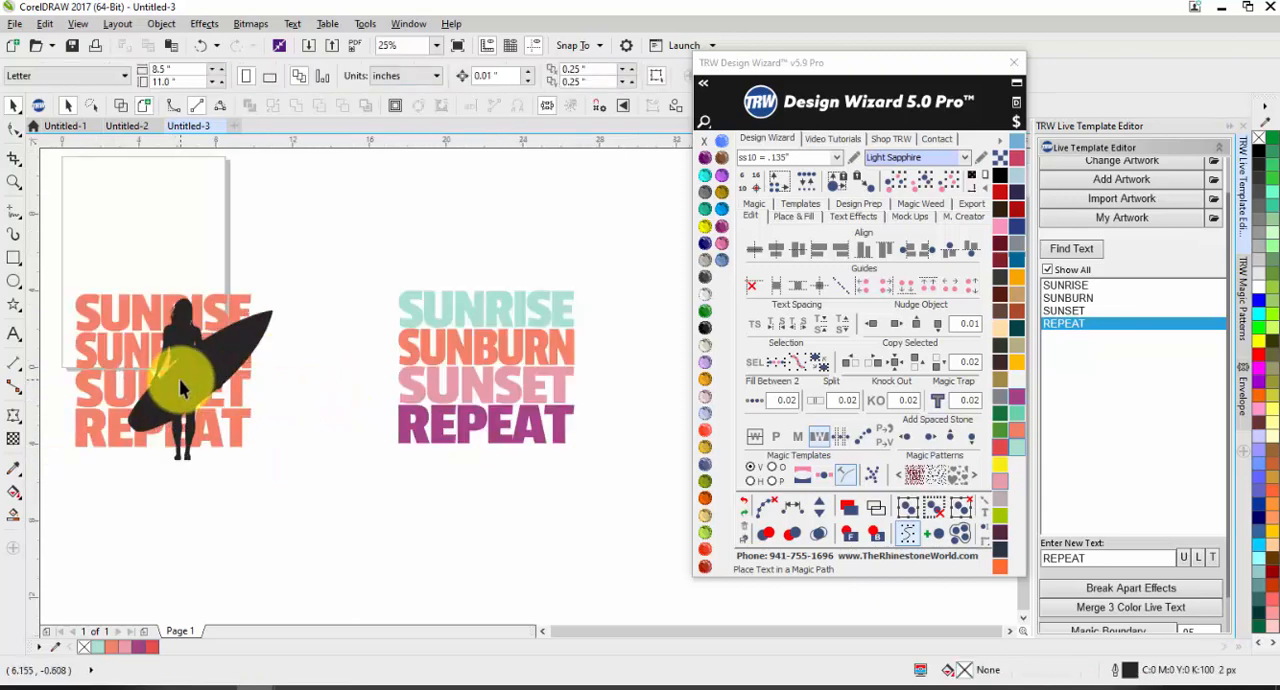
{"action": "left_click_drag", "start_coordinate": [180, 388], "coordinate": [510, 368]}
{"action": "left_click_drag", "start_coordinate": [603, 281], "coordinate": [584, 304]}
{"action": "left_click", "coordinate": [637, 309]}
{"action": "left_click_drag", "start_coordinate": [507, 371], "coordinate": [503, 377]}
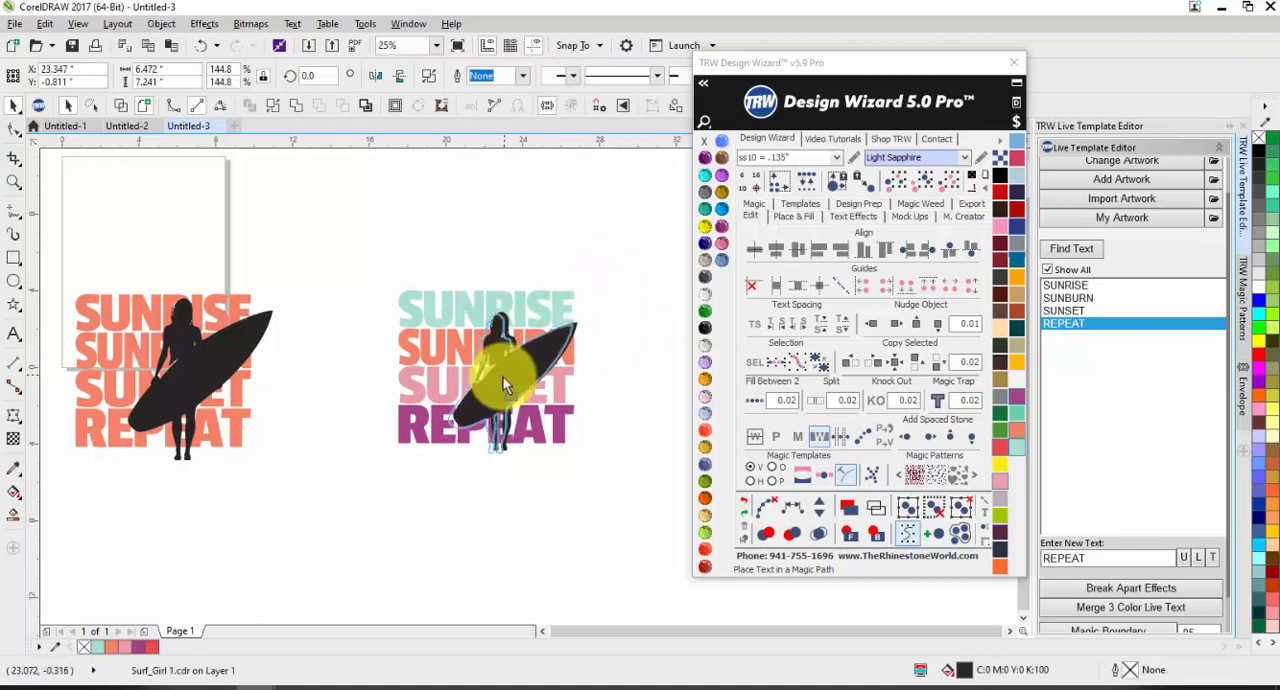
Step: Place two copies of the coral surfer-and-text design side by side to the left of the original
{"action": "left_click", "coordinate": [620, 354]}
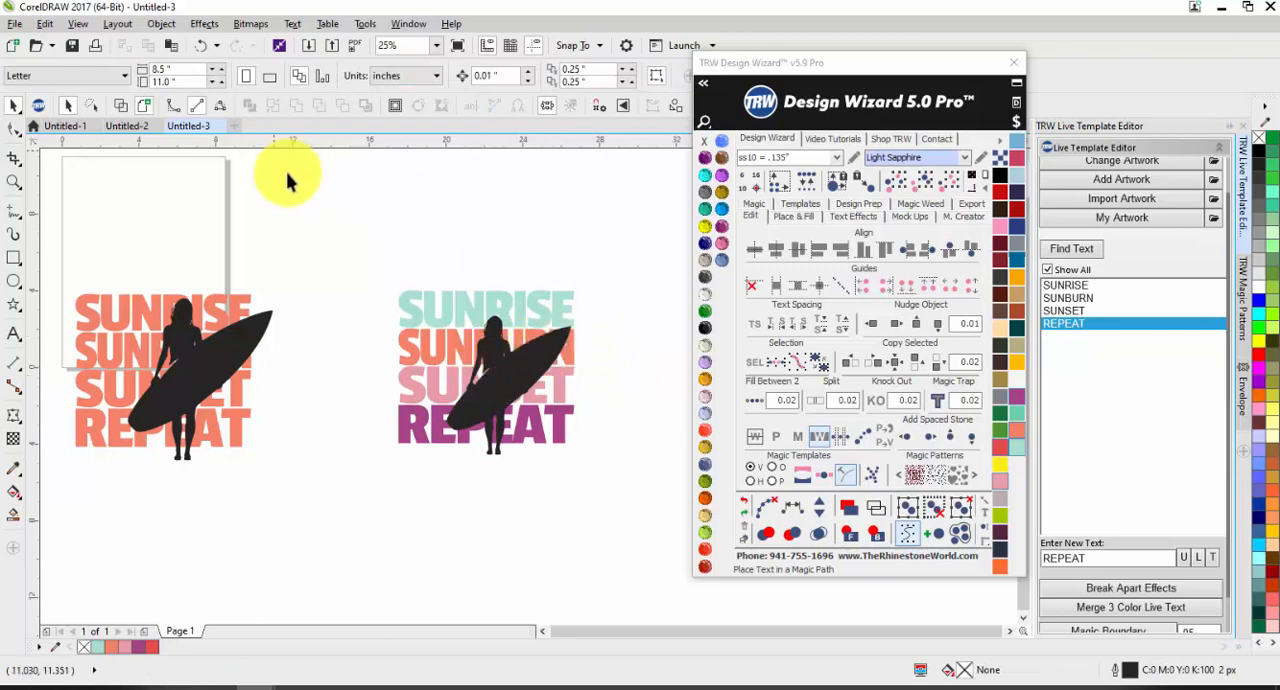
{"action": "scroll", "coordinate": [306, 323], "scroll_direction": "down", "scroll_amount": 2}
{"action": "scroll", "coordinate": [220, 300], "scroll_direction": "up", "scroll_amount": 3}
{"action": "left_click_drag", "start_coordinate": [155, 287], "coordinate": [492, 549]}
{"action": "scroll", "coordinate": [480, 423], "scroll_direction": "down", "scroll_amount": 2}
{"action": "left_click_drag", "start_coordinate": [363, 420], "coordinate": [122, 406]}
{"action": "right_click", "coordinate": [281, 420]}
{"action": "right_click", "coordinate": [172, 413]}
{"action": "left_click", "coordinate": [195, 497]}
Step: Mirror the surfer silhouette on the middle coral design horizontally, then scale it down and reposition it over the text
{"action": "left_click", "coordinate": [286, 382]}
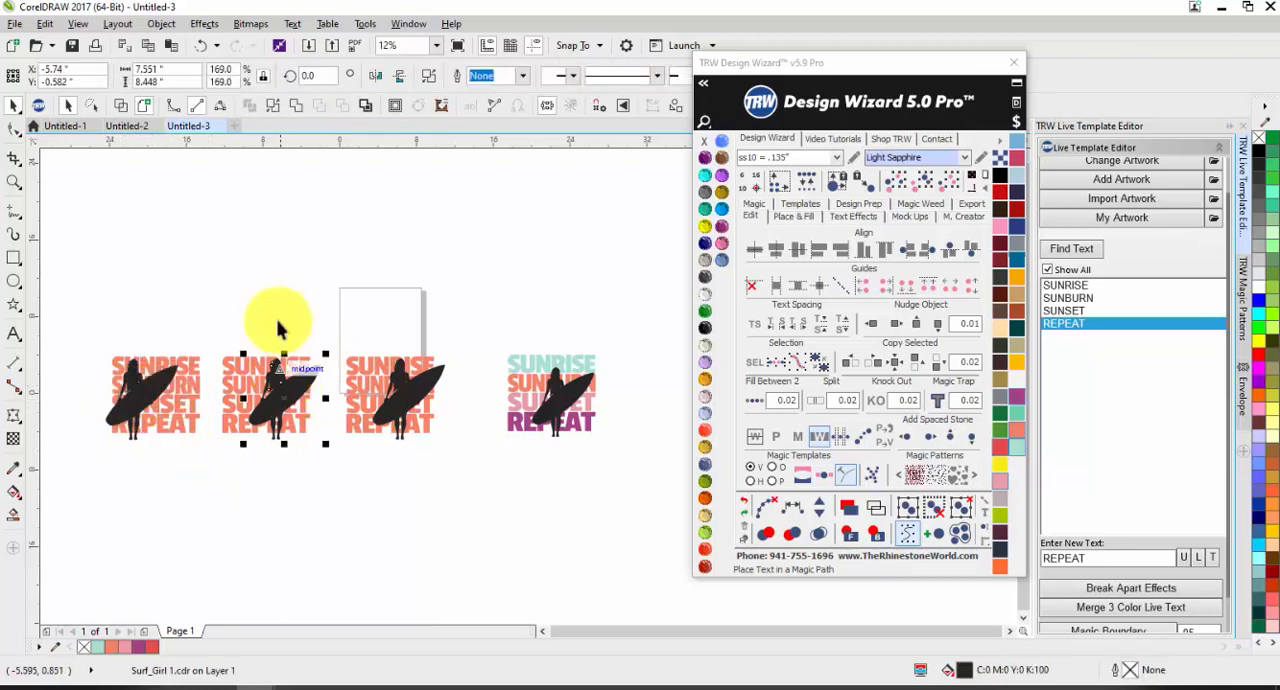
{"action": "left_click", "coordinate": [376, 76]}
{"action": "left_click_drag", "start_coordinate": [279, 397], "coordinate": [255, 401]}
{"action": "left_click", "coordinate": [316, 355]}
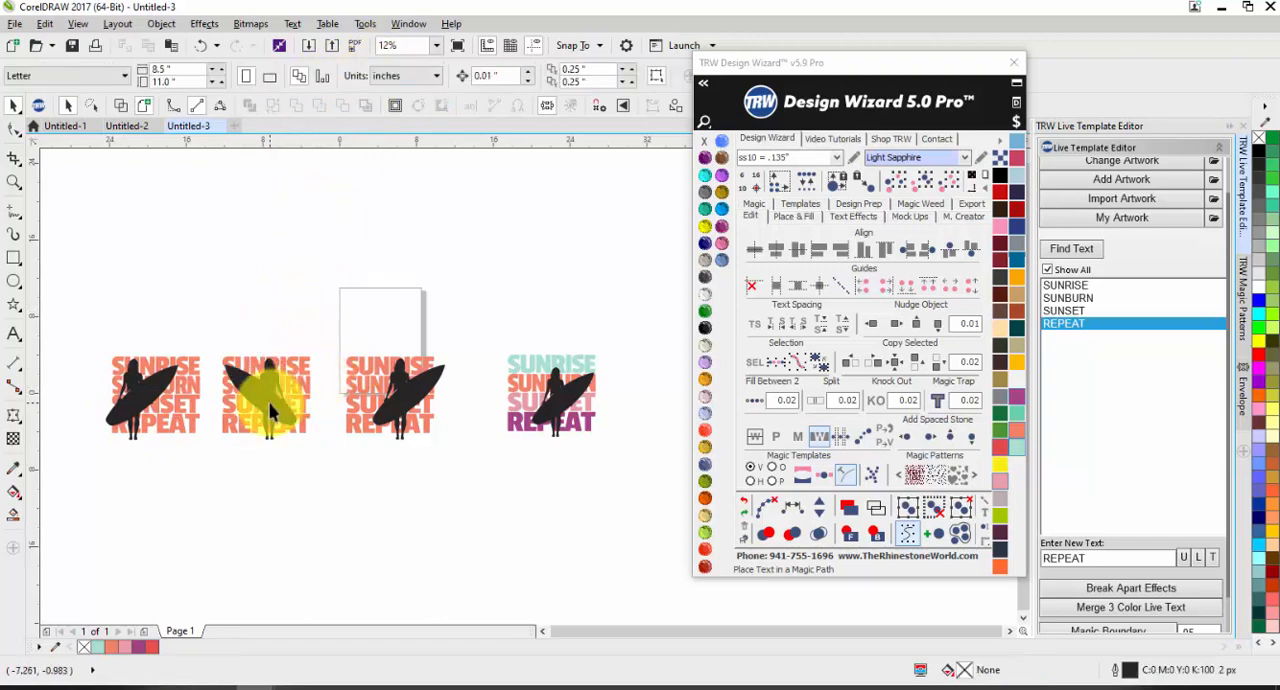
{"action": "left_click", "coordinate": [270, 397]}
{"action": "left_click", "coordinate": [307, 320]}
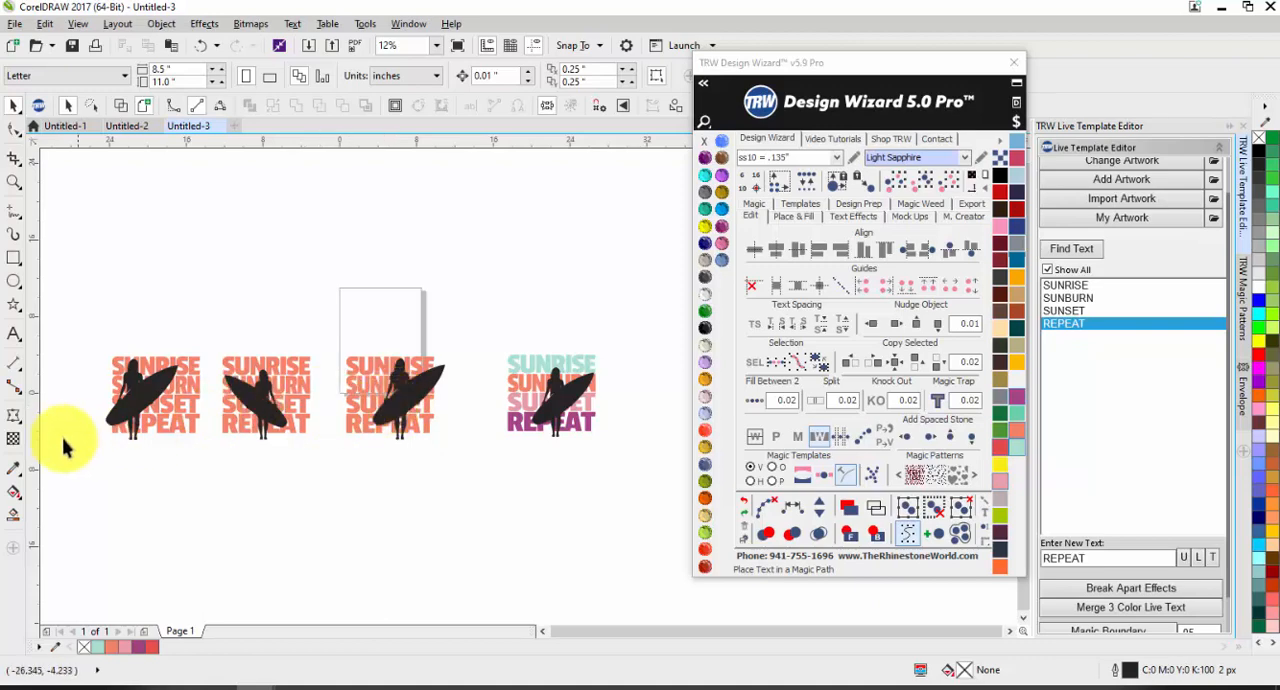
Step: Duplicate the leftmost coral design, silhouette and text together, directly below itself
{"action": "scroll", "coordinate": [60, 440], "scroll_direction": "up", "scroll_amount": 2}
{"action": "left_click_drag", "start_coordinate": [128, 235], "coordinate": [357, 463]}
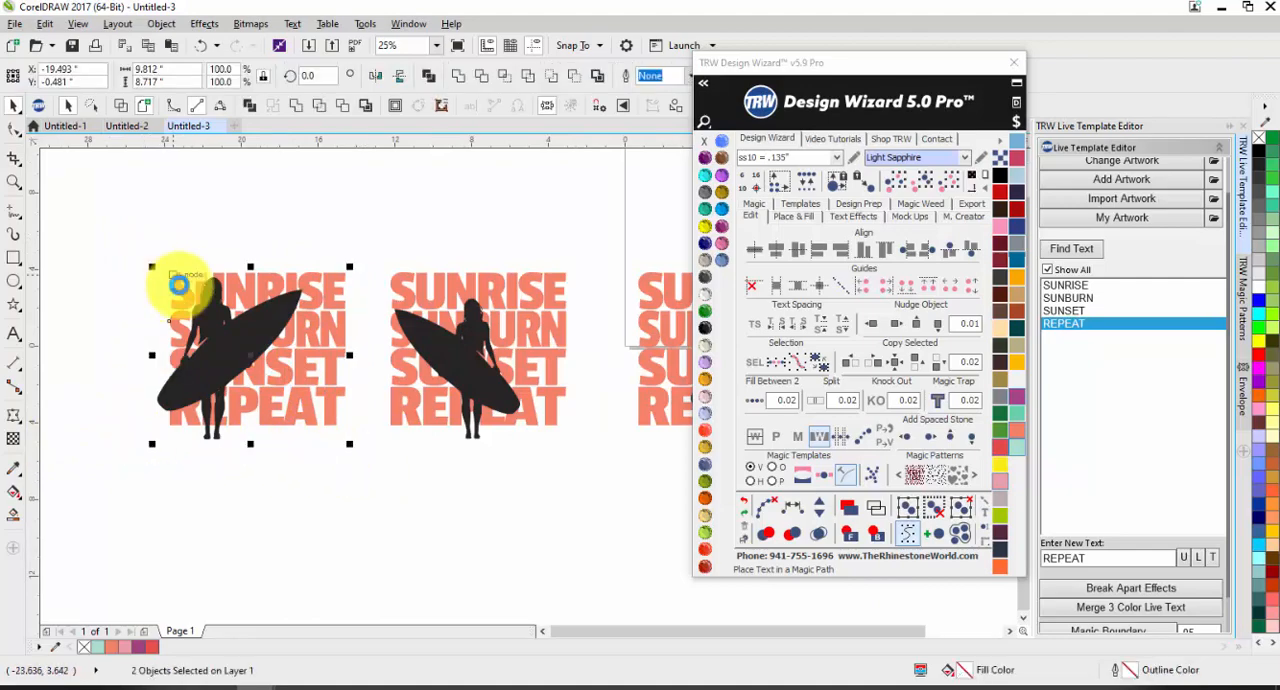
{"action": "scroll", "coordinate": [91, 286], "scroll_direction": "up", "scroll_amount": 2}
{"action": "left_click_drag", "start_coordinate": [88, 224], "coordinate": [551, 588]}
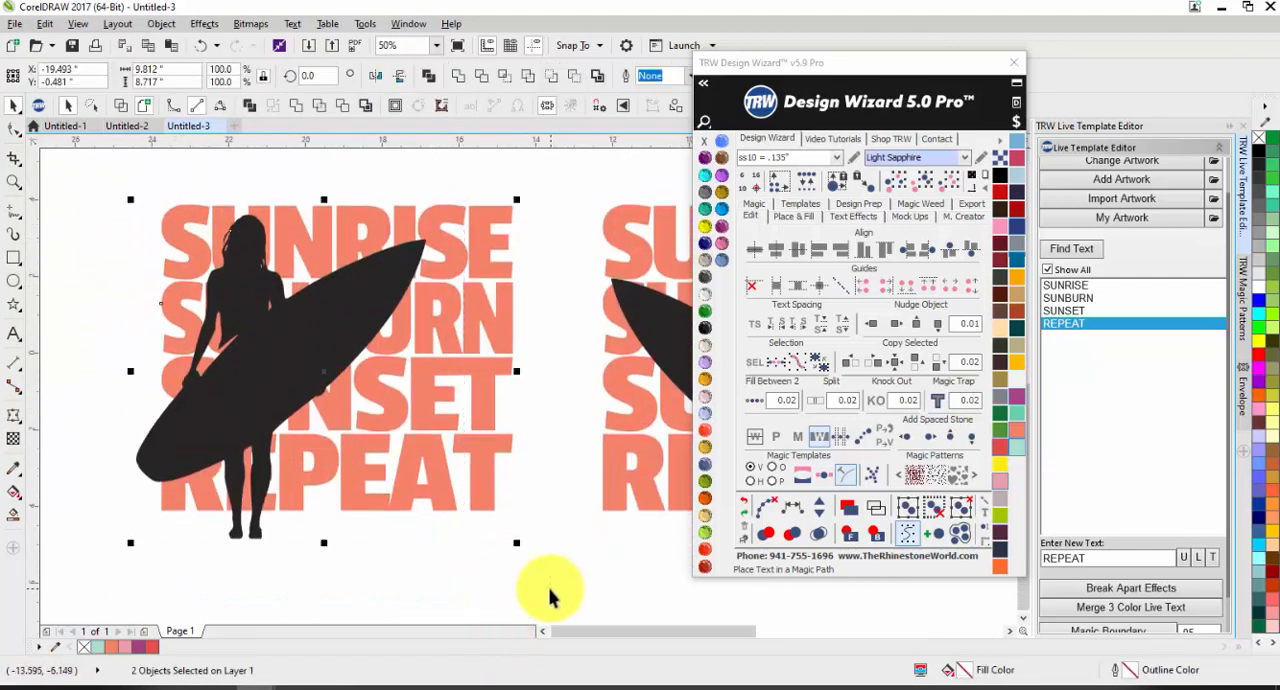
{"action": "left_click", "coordinate": [885, 405]}
{"action": "scroll", "coordinate": [366, 263], "scroll_direction": "down", "scroll_amount": 2}
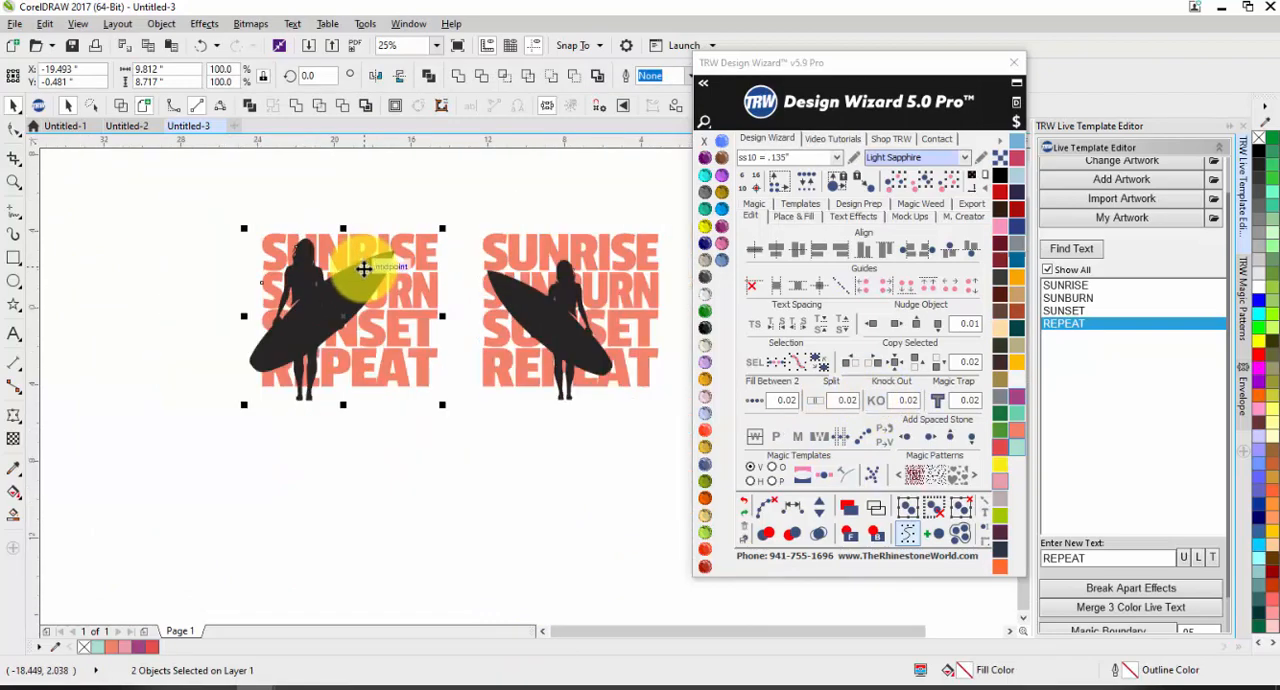
{"action": "left_click_drag", "start_coordinate": [392, 497], "coordinate": [379, 452]}
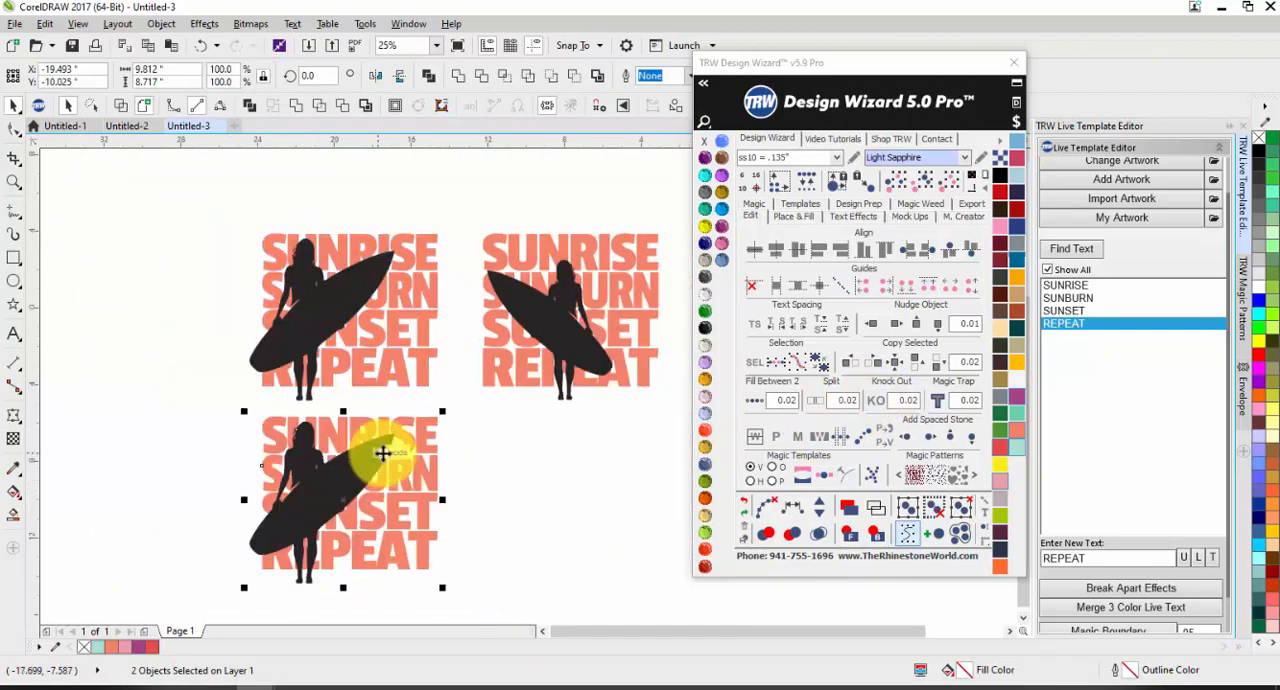
Step: Apply Knock Out with a 0.04 gap to the upper leftmost design, keeping only the silhouette parts inside the letters
{"action": "left_click_drag", "start_coordinate": [190, 178], "coordinate": [462, 406]}
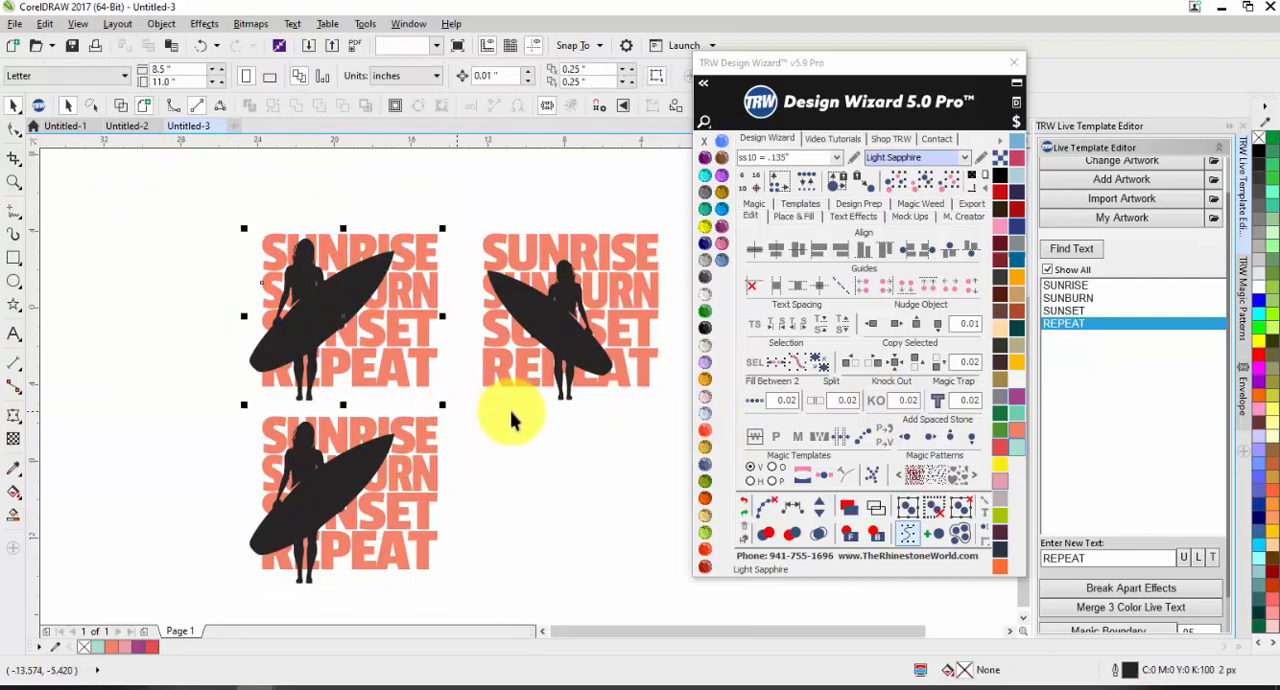
{"action": "left_click", "coordinate": [904, 402]}
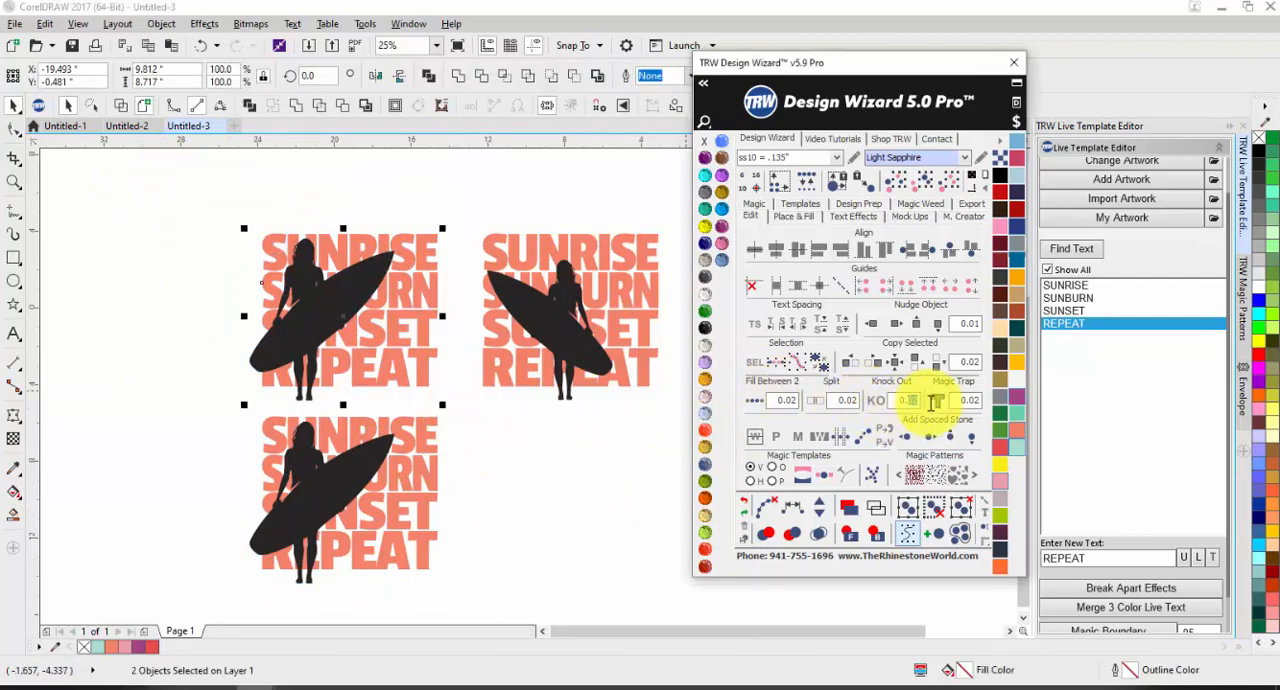
{"action": "type", "text": "0.04"}
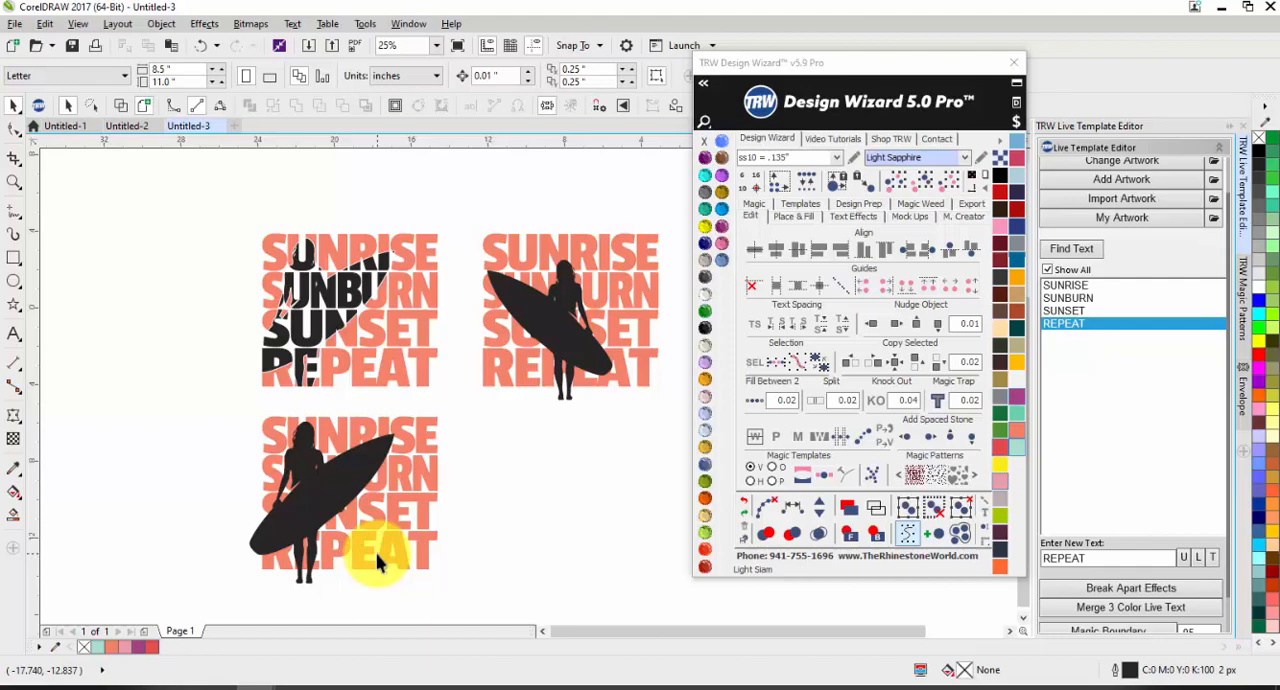
Step: Examine the knocked-out letters and gaps in the upper design and compare them with the untouched copy below
{"action": "scroll", "coordinate": [331, 172], "scroll_direction": "up", "scroll_amount": 1}
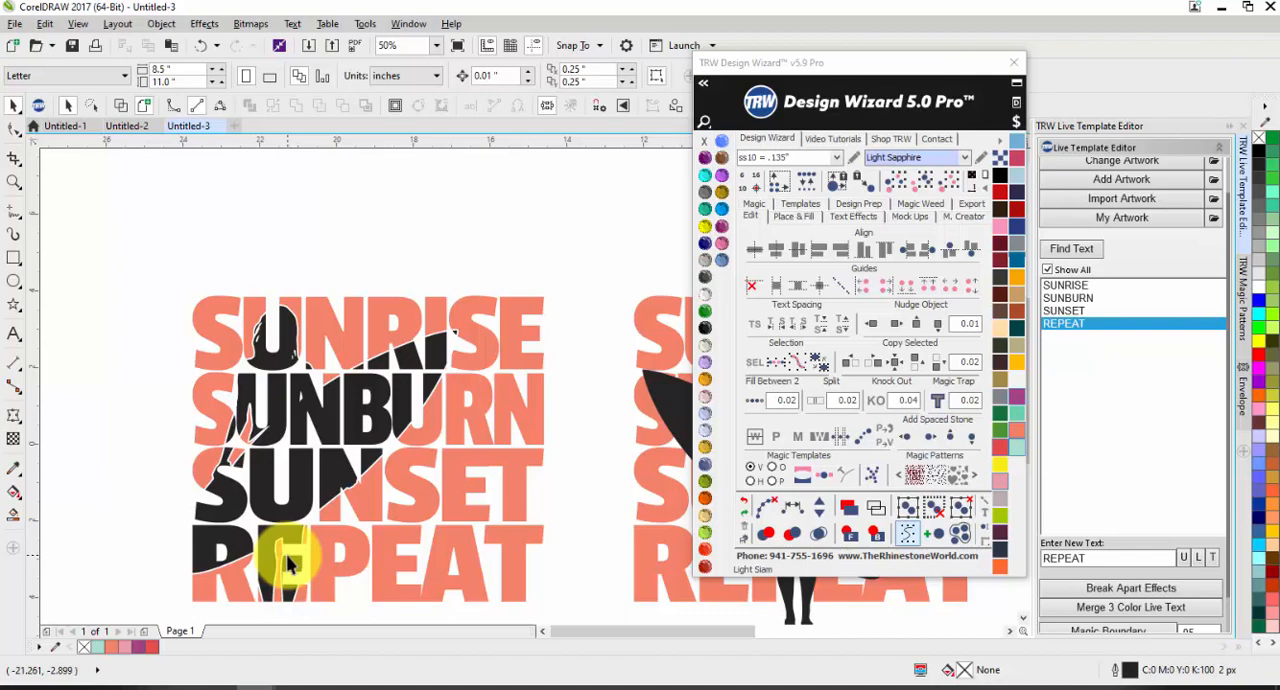
{"action": "scroll", "coordinate": [263, 515], "scroll_direction": "down", "scroll_amount": 2}
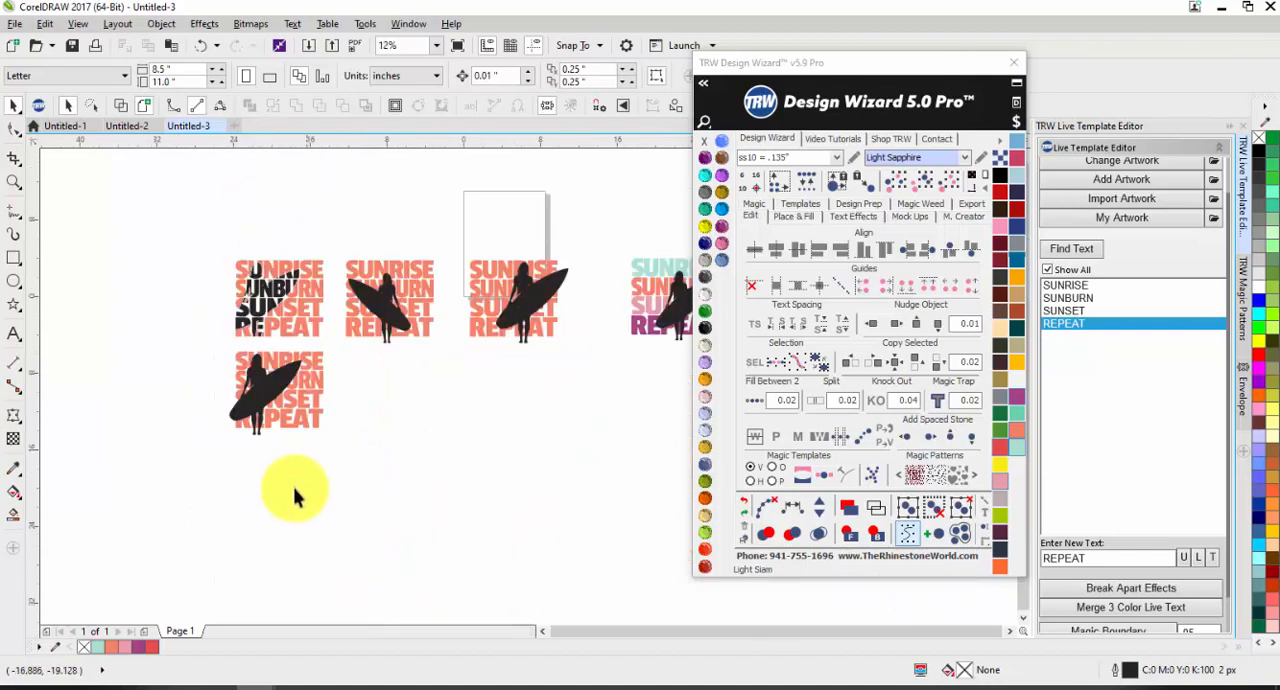
{"action": "scroll", "coordinate": [210, 316], "scroll_direction": "up", "scroll_amount": 1}
{"action": "scroll", "coordinate": [210, 316], "scroll_direction": "up", "scroll_amount": 1}
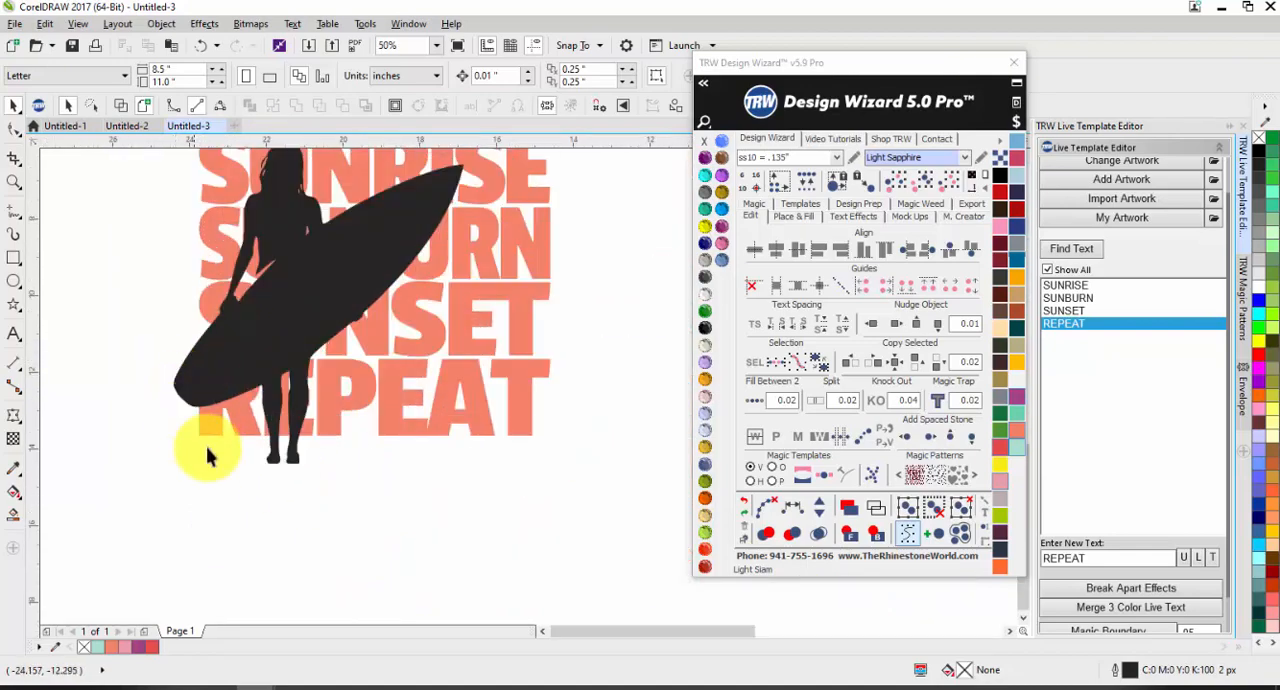
{"action": "scroll", "coordinate": [206, 451], "scroll_direction": "down", "scroll_amount": 1}
{"action": "scroll", "coordinate": [210, 225], "scroll_direction": "up", "scroll_amount": 1}
{"action": "scroll", "coordinate": [266, 349], "scroll_direction": "down", "scroll_amount": 1}
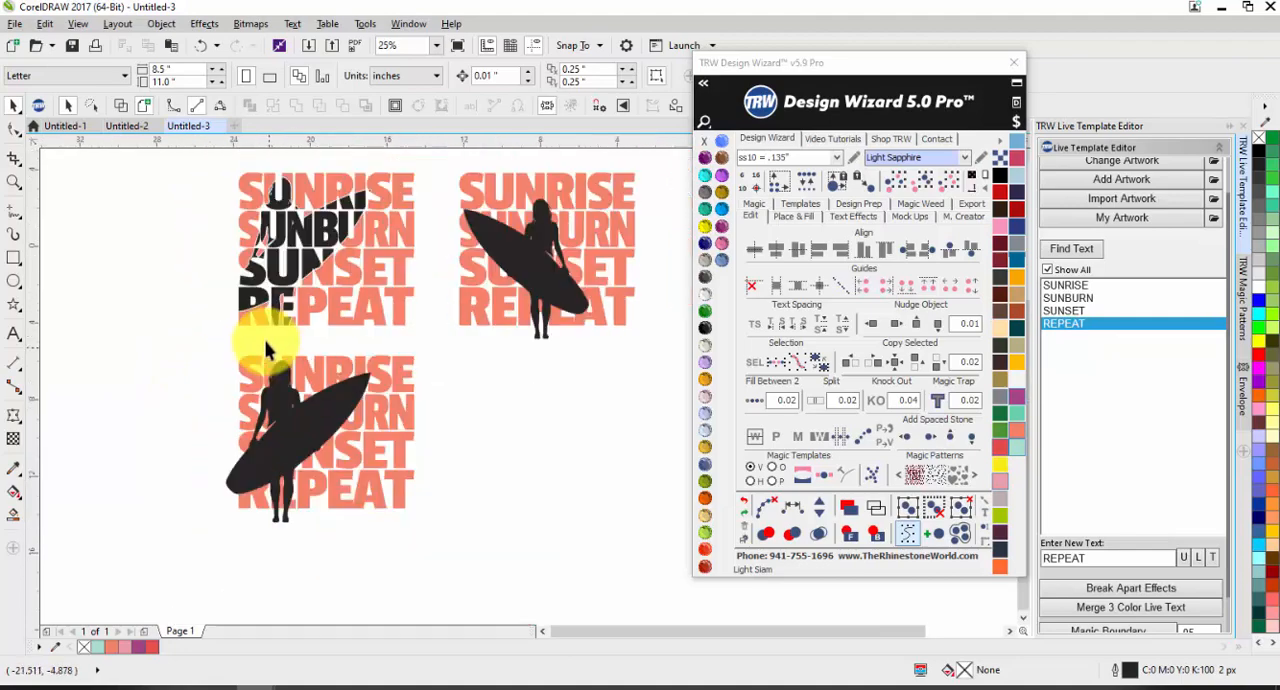
{"action": "scroll", "coordinate": [284, 203], "scroll_direction": "up", "scroll_amount": 1}
{"action": "scroll", "coordinate": [284, 203], "scroll_direction": "up", "scroll_amount": 1}
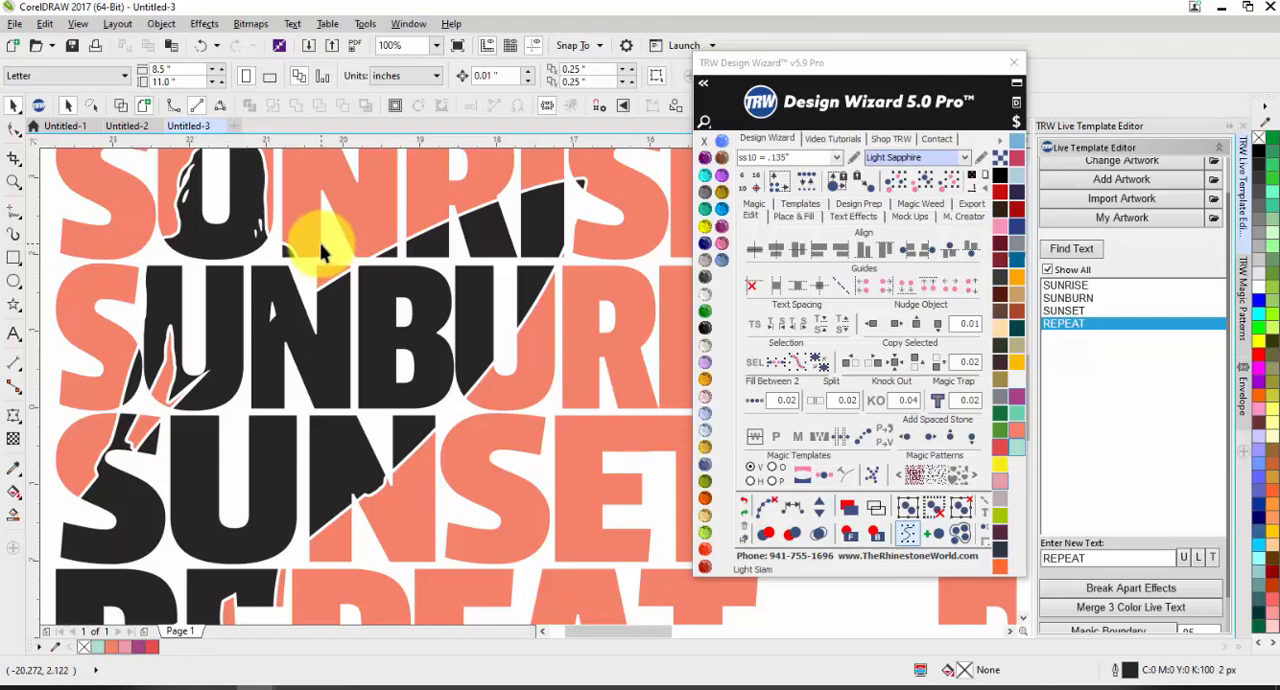
Step: Shift the black knocked-out silhouette piece slightly over the coral text and undo the move
{"action": "left_click_drag", "start_coordinate": [275, 322], "coordinate": [310, 307]}
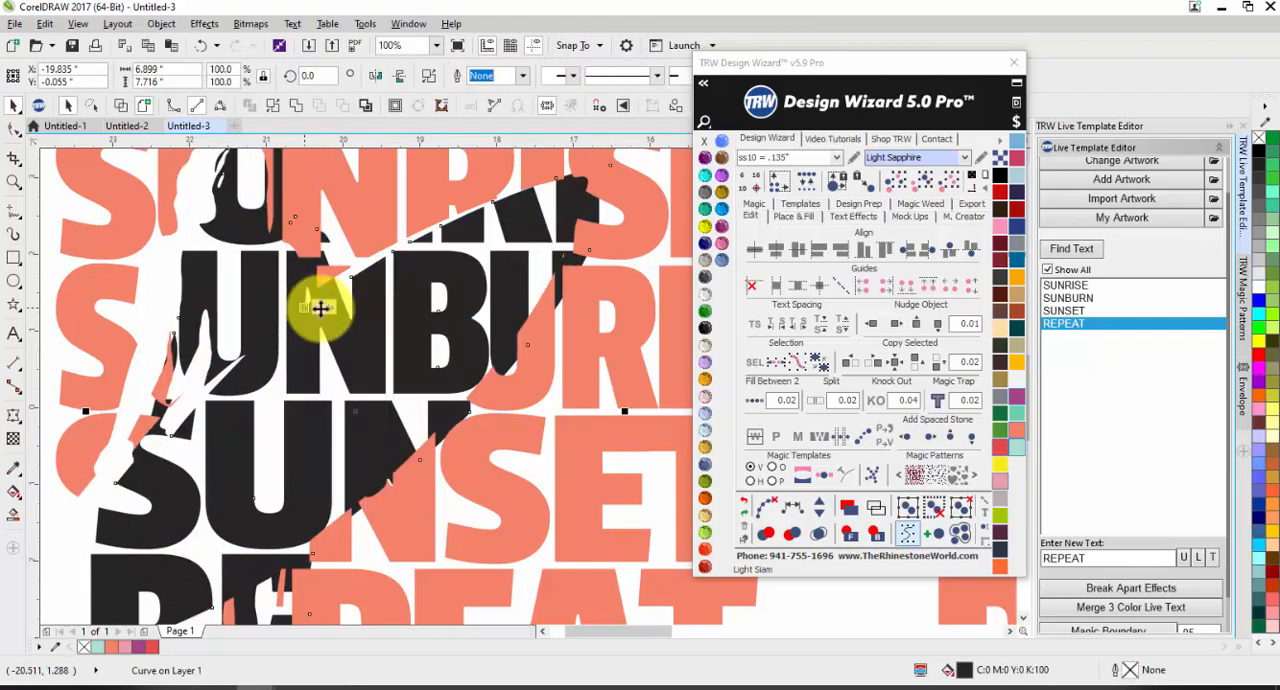
{"action": "scroll", "coordinate": [385, 323], "scroll_direction": "down", "scroll_amount": 3}
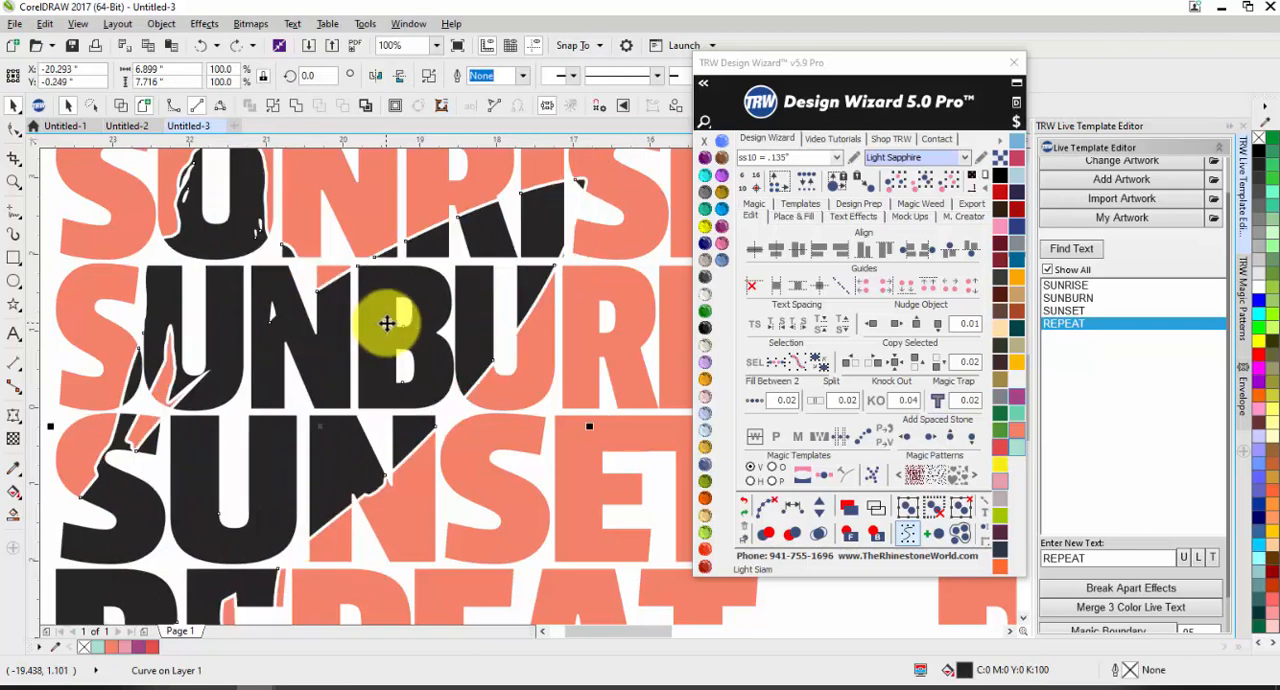
{"action": "left_click", "coordinate": [197, 367]}
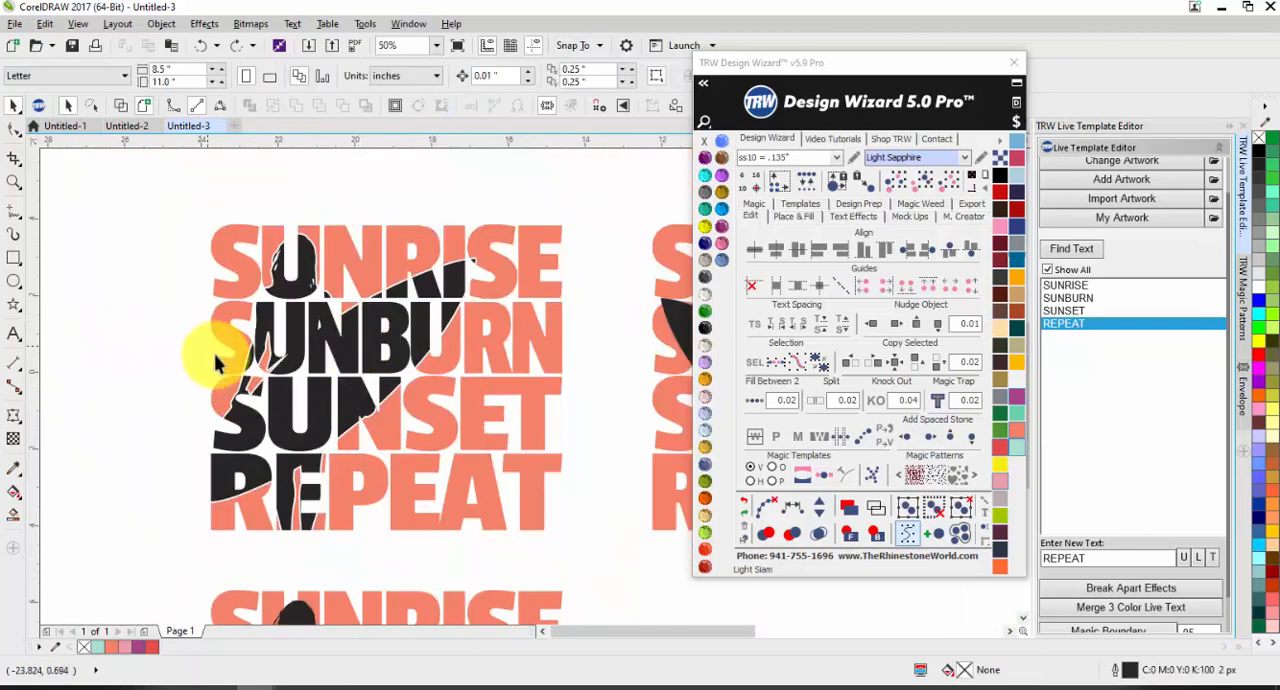
{"action": "scroll", "coordinate": [316, 250], "scroll_direction": "down", "scroll_amount": 3}
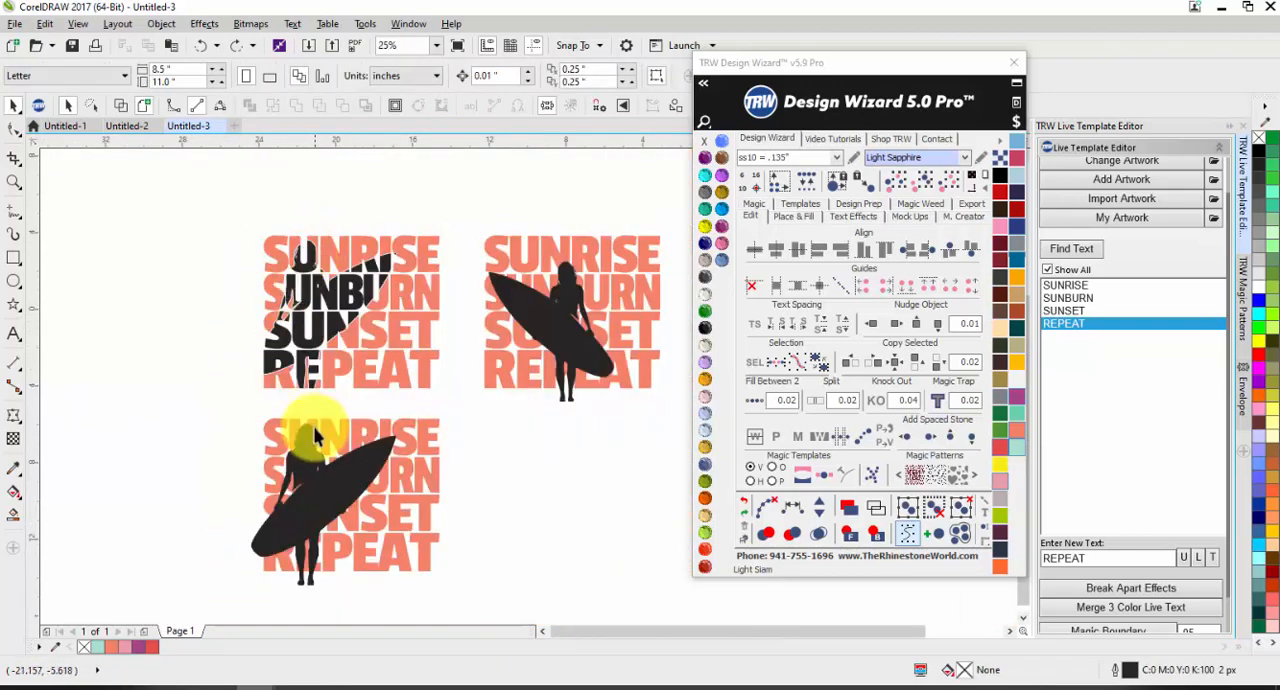
Step: Apply Knock Out with a 0.04 gap to the lower design, keeping the silhouette parts outside the letters as well
{"action": "left_click", "coordinate": [330, 478]}
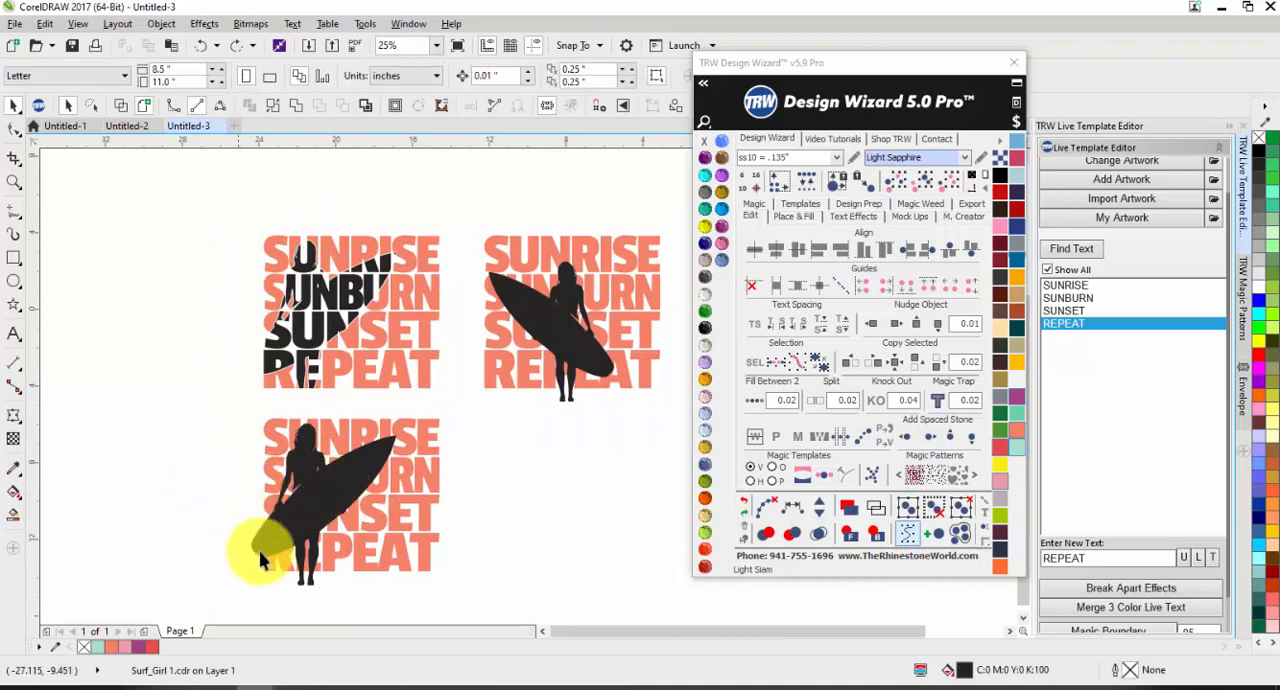
{"action": "left_click", "coordinate": [263, 573]}
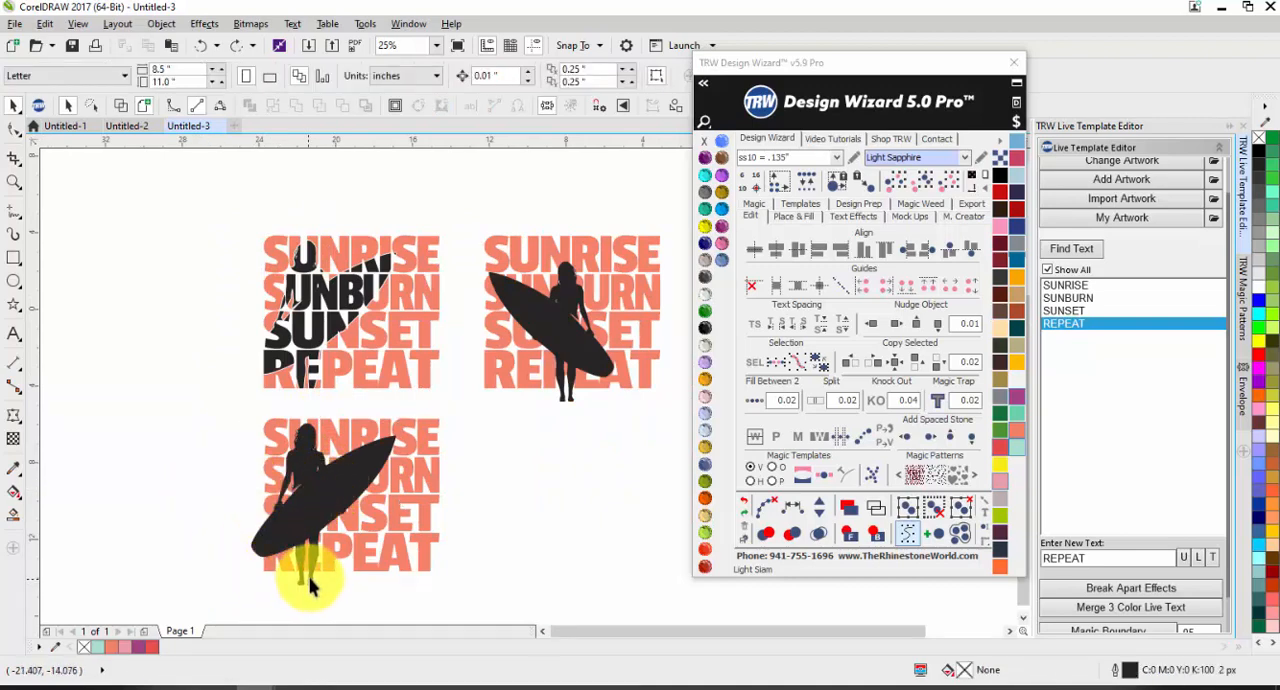
{"action": "left_click_drag", "start_coordinate": [449, 606], "coordinate": [194, 391]}
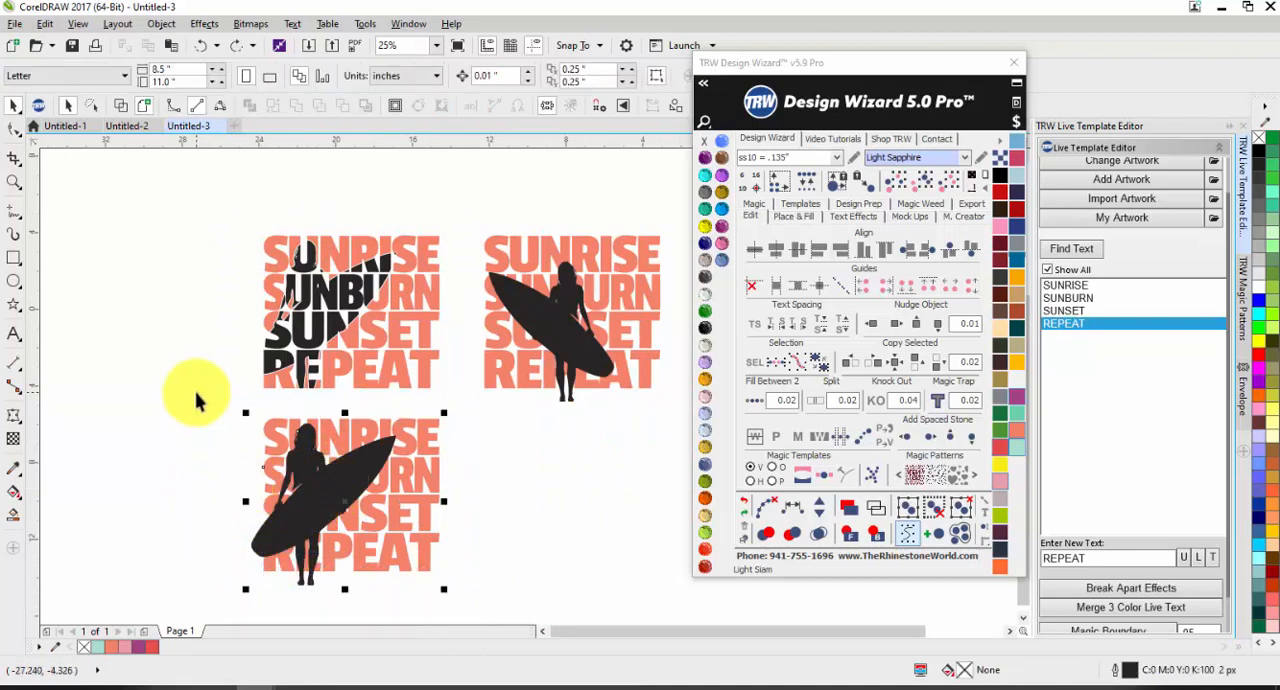
{"action": "left_click", "coordinate": [880, 405]}
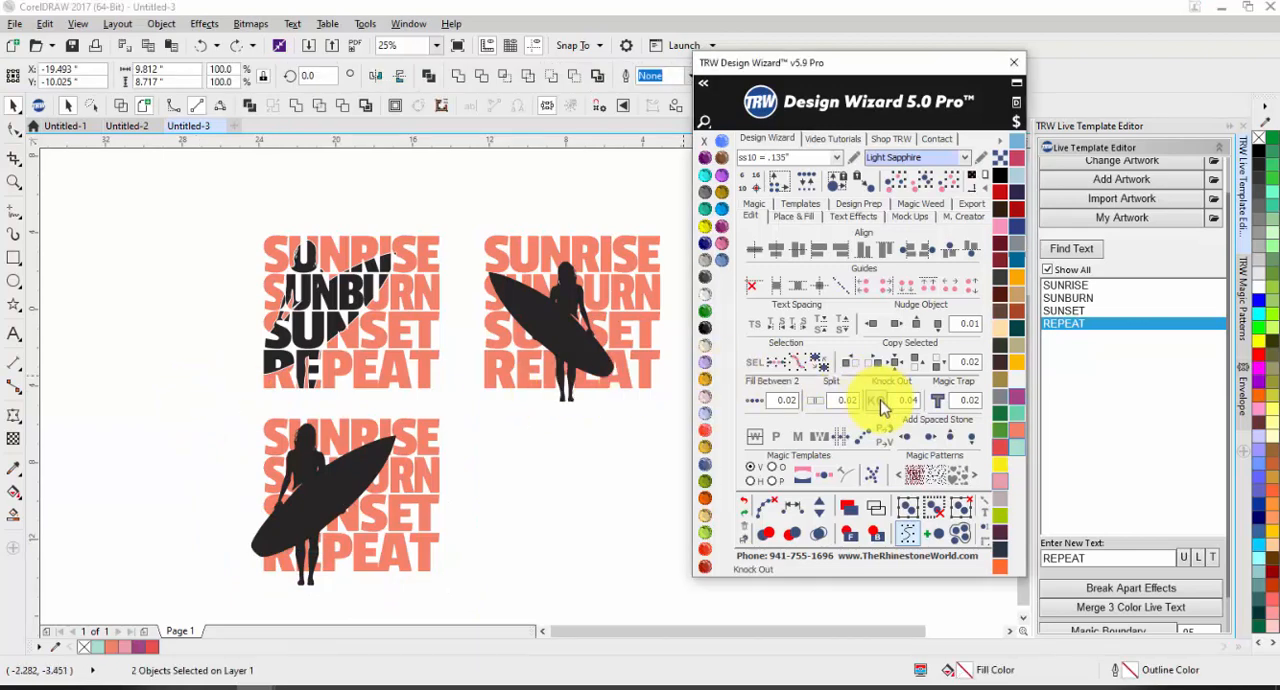
{"action": "left_click", "coordinate": [545, 510]}
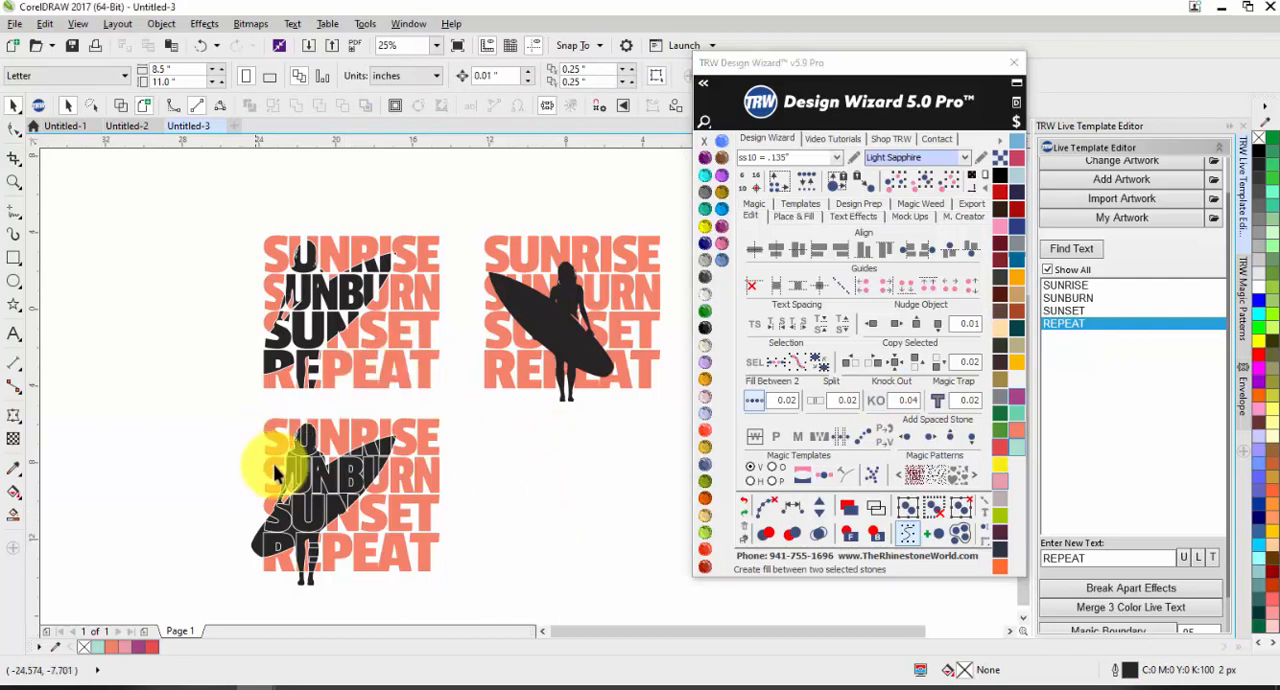
Step: Examine the letter outlines, hair, surfboard and legs of the lower knocked-out design and compare it with the upper one
{"action": "scroll", "coordinate": [286, 462], "scroll_direction": "up", "scroll_amount": 3}
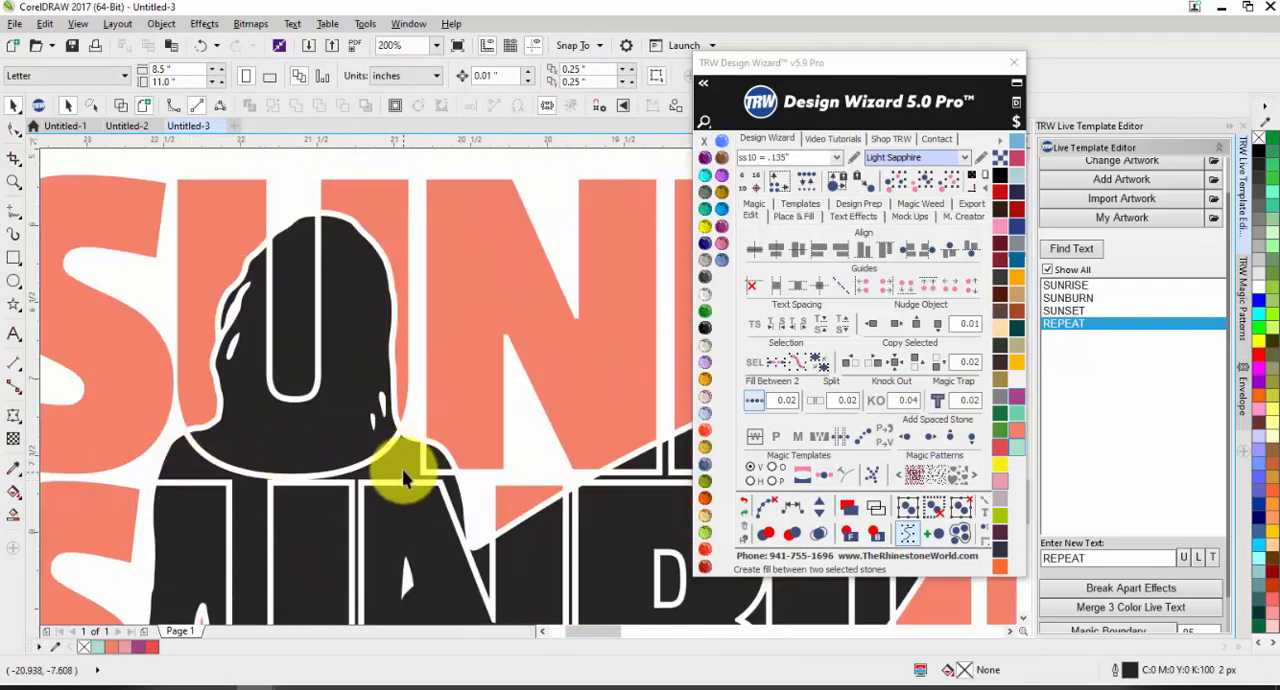
{"action": "scroll", "coordinate": [412, 440], "scroll_direction": "down", "scroll_amount": 1}
{"action": "scroll", "coordinate": [416, 470], "scroll_direction": "up", "scroll_amount": 1}
{"action": "scroll", "coordinate": [449, 286], "scroll_direction": "down", "scroll_amount": 3}
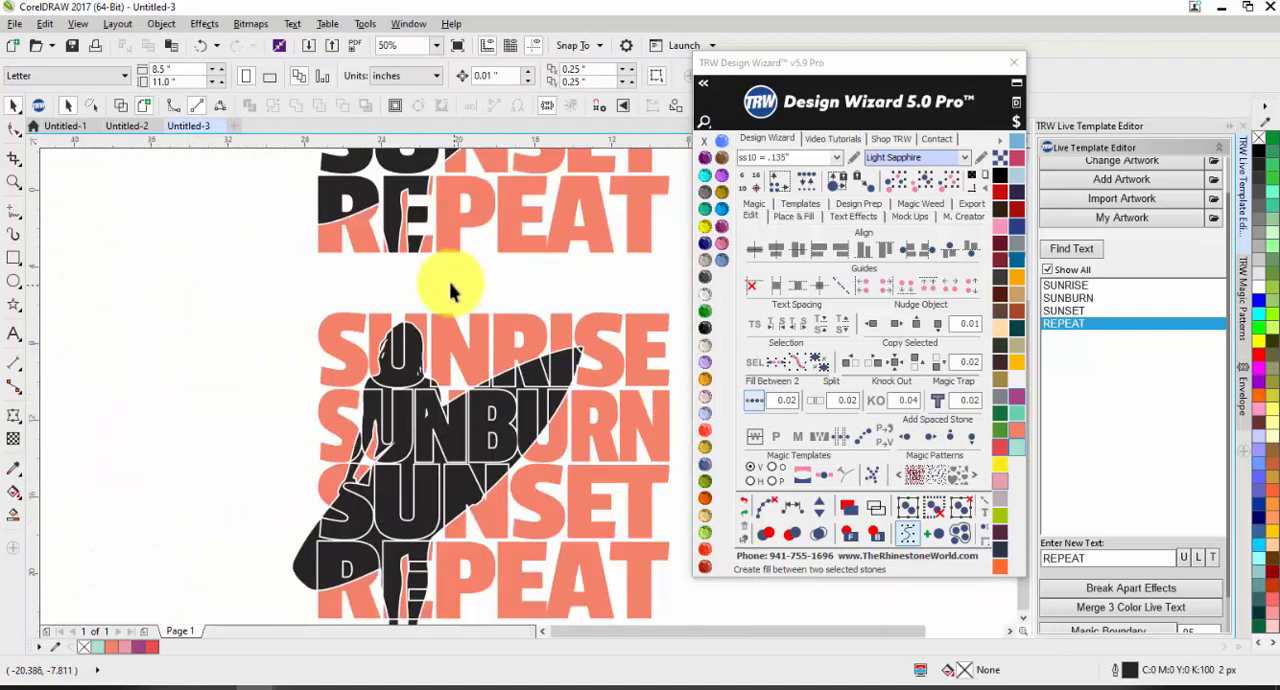
{"action": "scroll", "coordinate": [386, 443], "scroll_direction": "up", "scroll_amount": 2}
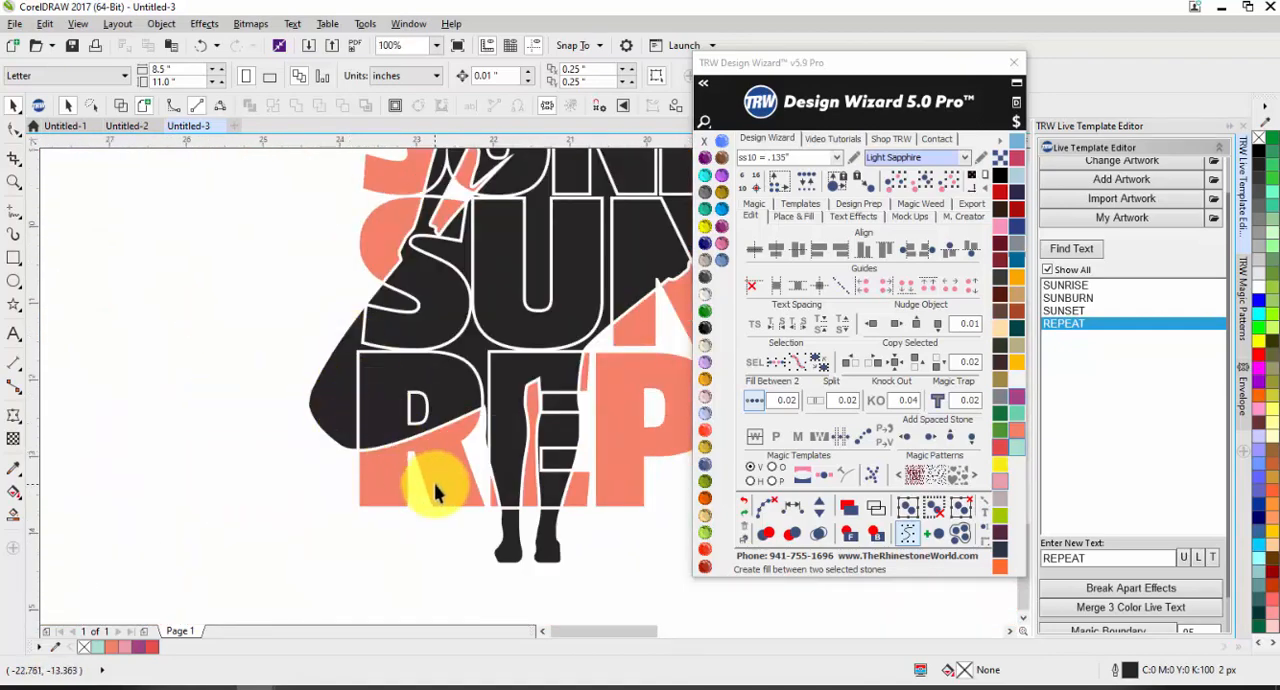
{"action": "scroll", "coordinate": [409, 531], "scroll_direction": "down", "scroll_amount": 2}
{"action": "scroll", "coordinate": [412, 533], "scroll_direction": "up", "scroll_amount": 1}
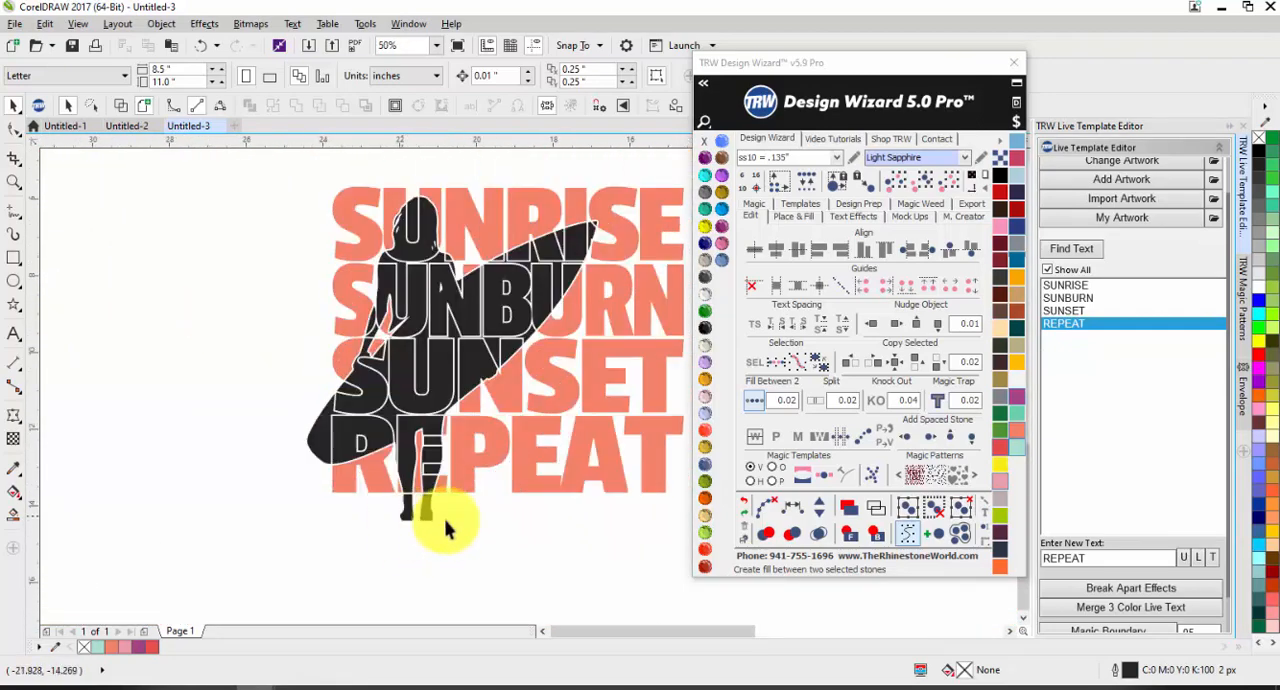
{"action": "scroll", "coordinate": [386, 386], "scroll_direction": "down", "scroll_amount": 2}
{"action": "scroll", "coordinate": [370, 495], "scroll_direction": "up", "scroll_amount": 1}
{"action": "scroll", "coordinate": [370, 495], "scroll_direction": "up", "scroll_amount": 1}
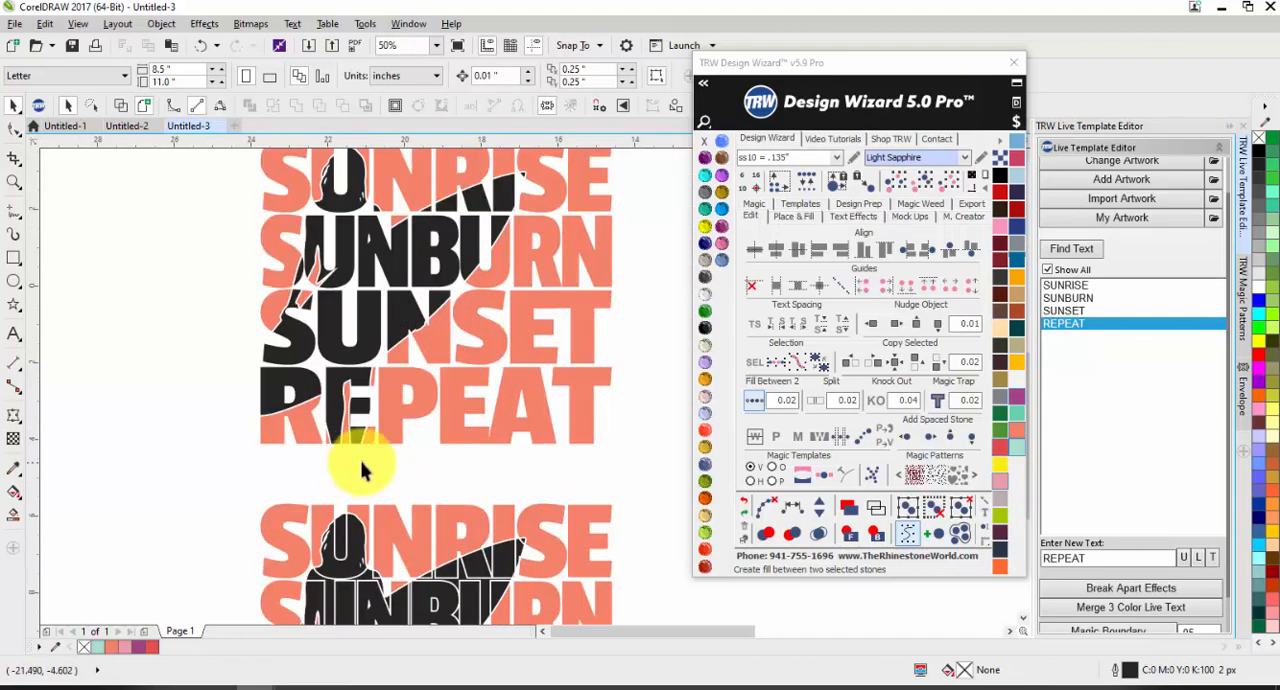
{"action": "scroll", "coordinate": [394, 366], "scroll_direction": "down", "scroll_amount": 1}
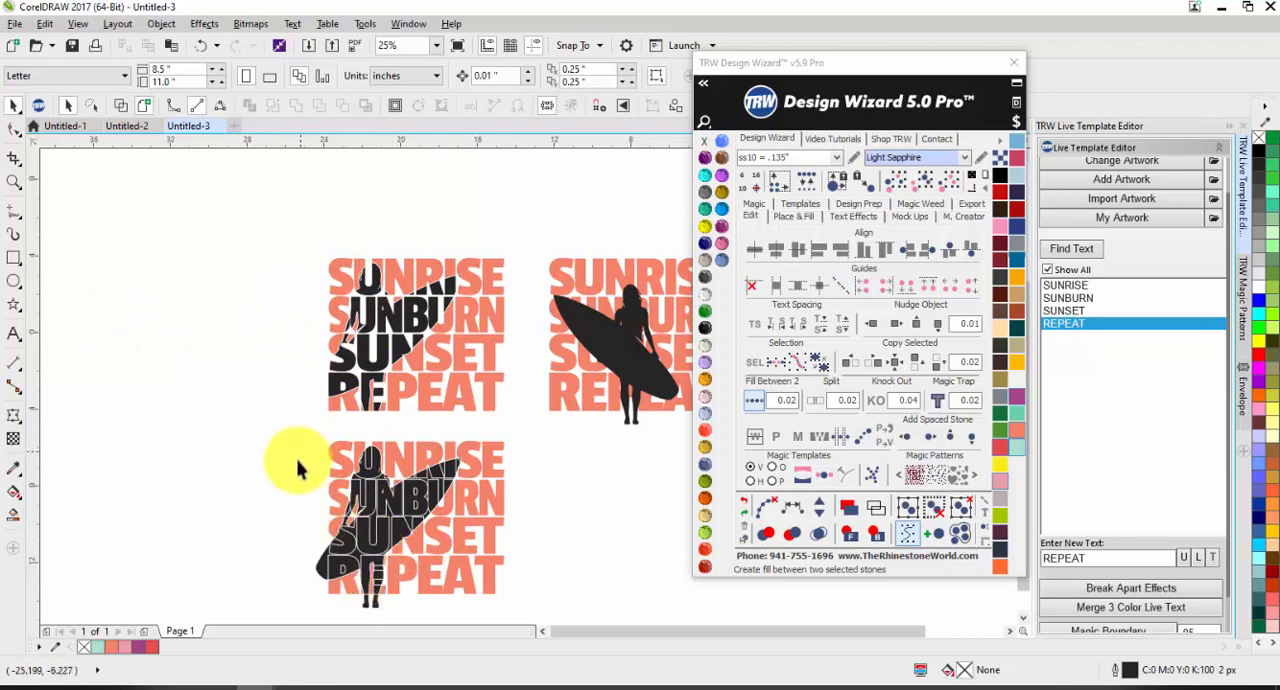
{"action": "scroll", "coordinate": [350, 586], "scroll_direction": "up", "scroll_amount": 1}
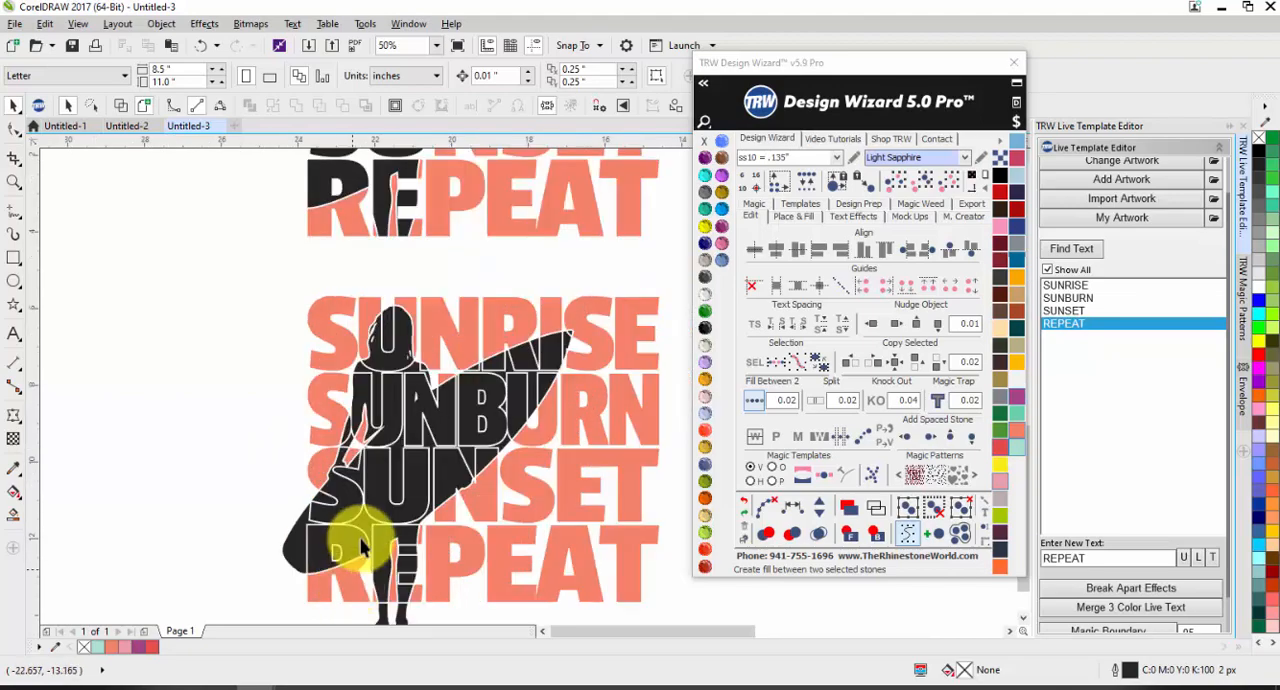
{"action": "scroll", "coordinate": [362, 548], "scroll_direction": "up", "scroll_amount": 1}
{"action": "scroll", "coordinate": [354, 538], "scroll_direction": "down", "scroll_amount": 1}
{"action": "scroll", "coordinate": [345, 525], "scroll_direction": "up", "scroll_amount": 1}
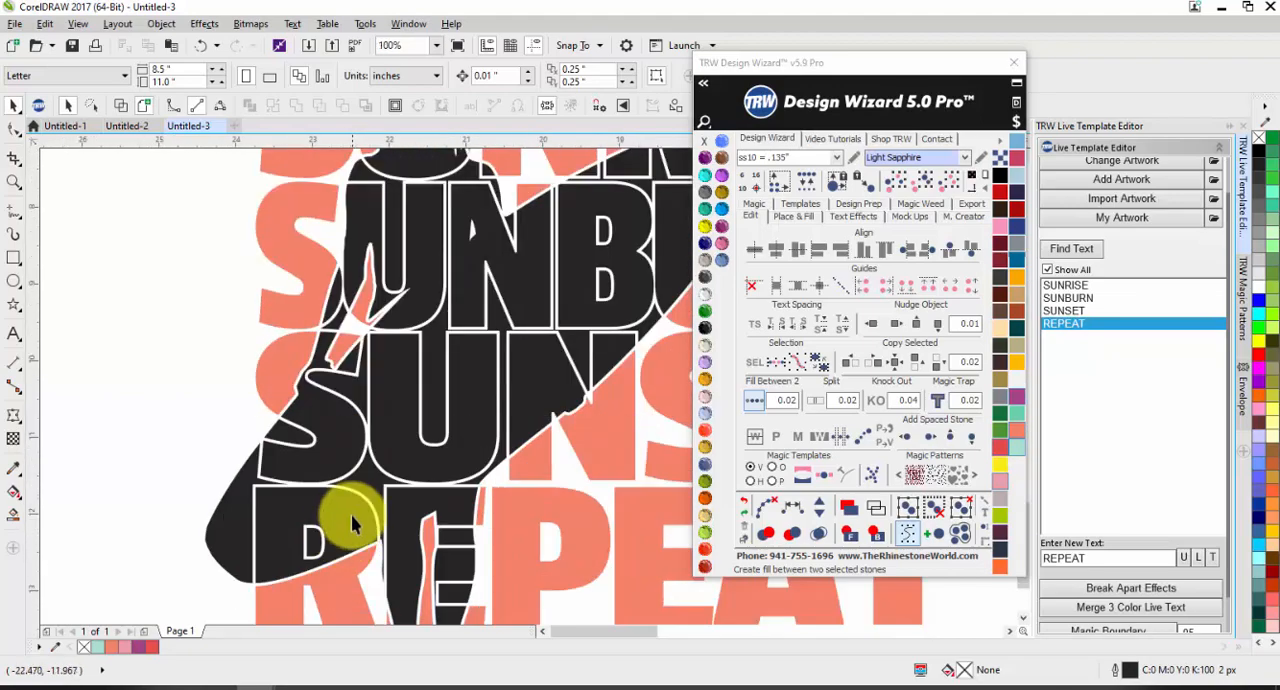
Step: Fill the silhouette pieces outside the letters green and the pieces inside the letters purple in the lower knocked-out design
{"action": "left_click", "coordinate": [365, 470]}
{"action": "left_click", "coordinate": [1003, 426]}
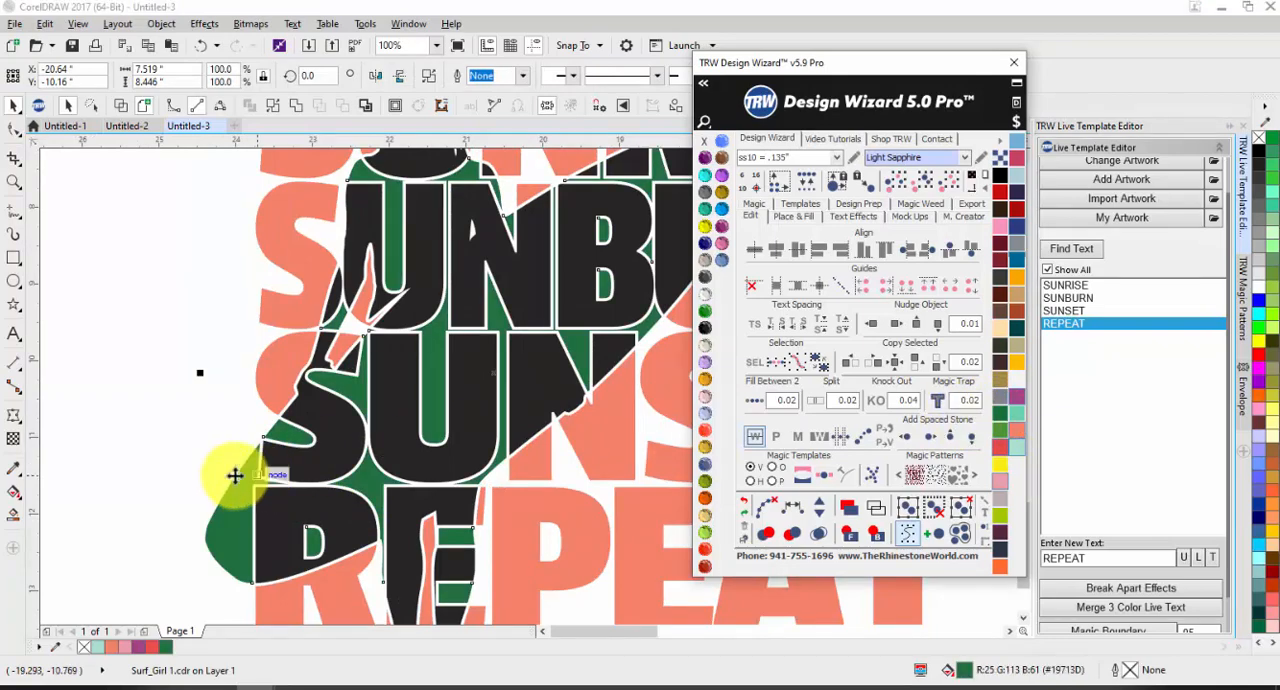
{"action": "left_click", "coordinate": [297, 514]}
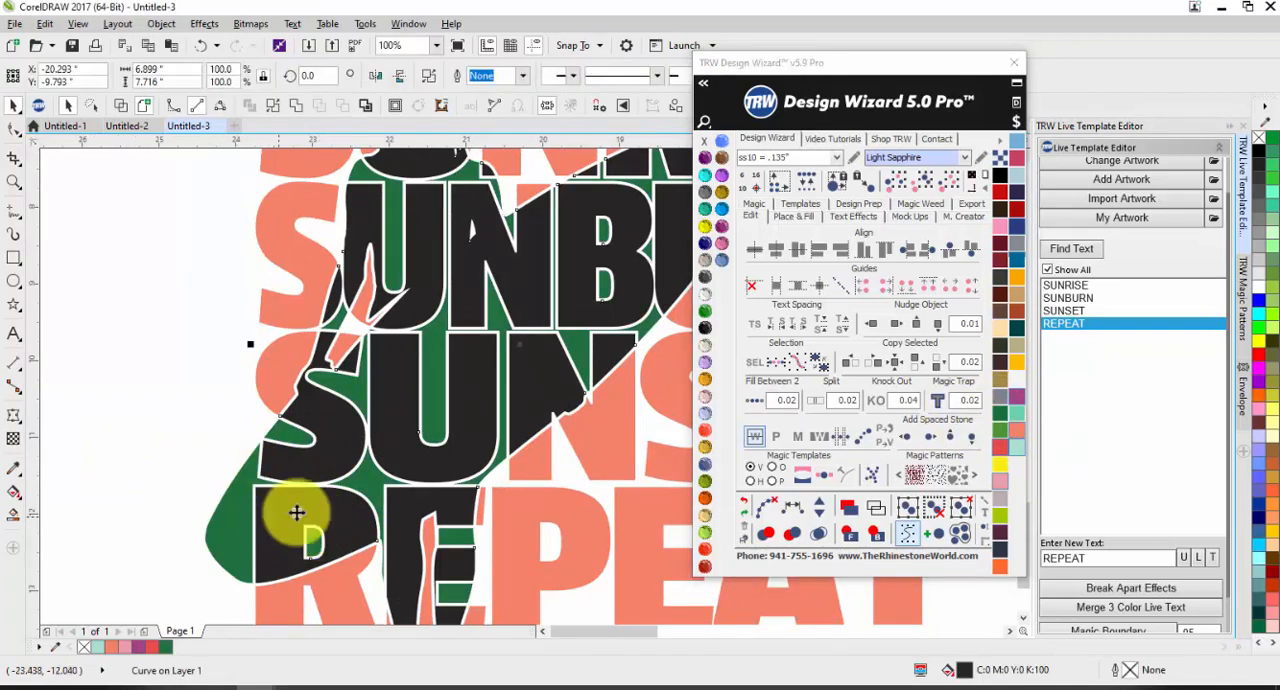
{"action": "left_click", "coordinate": [1020, 394]}
{"action": "scroll", "coordinate": [128, 410], "scroll_direction": "down", "scroll_amount": 1}
{"action": "left_click", "coordinate": [128, 410]}
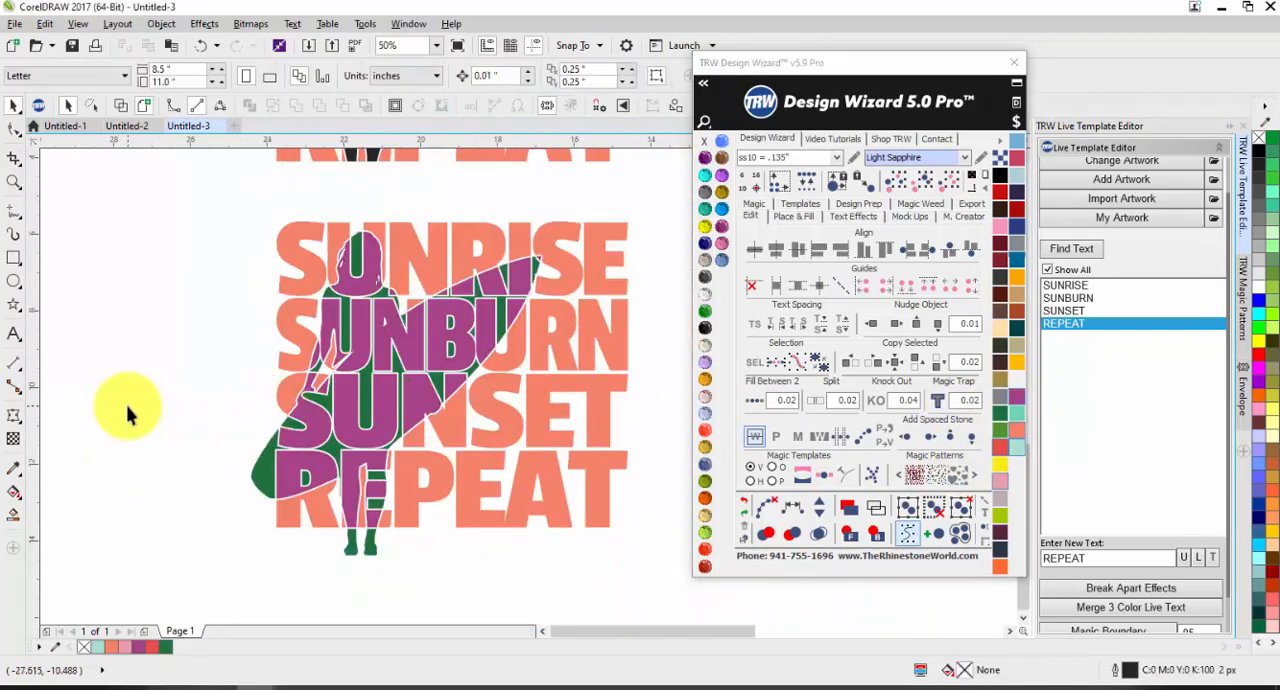
Step: Weld the green and purple silhouette pieces of the lower design into one object and fill it purple
{"action": "left_click", "coordinate": [287, 472]}
{"action": "left_click", "coordinate": [266, 471], "text": "shift"}
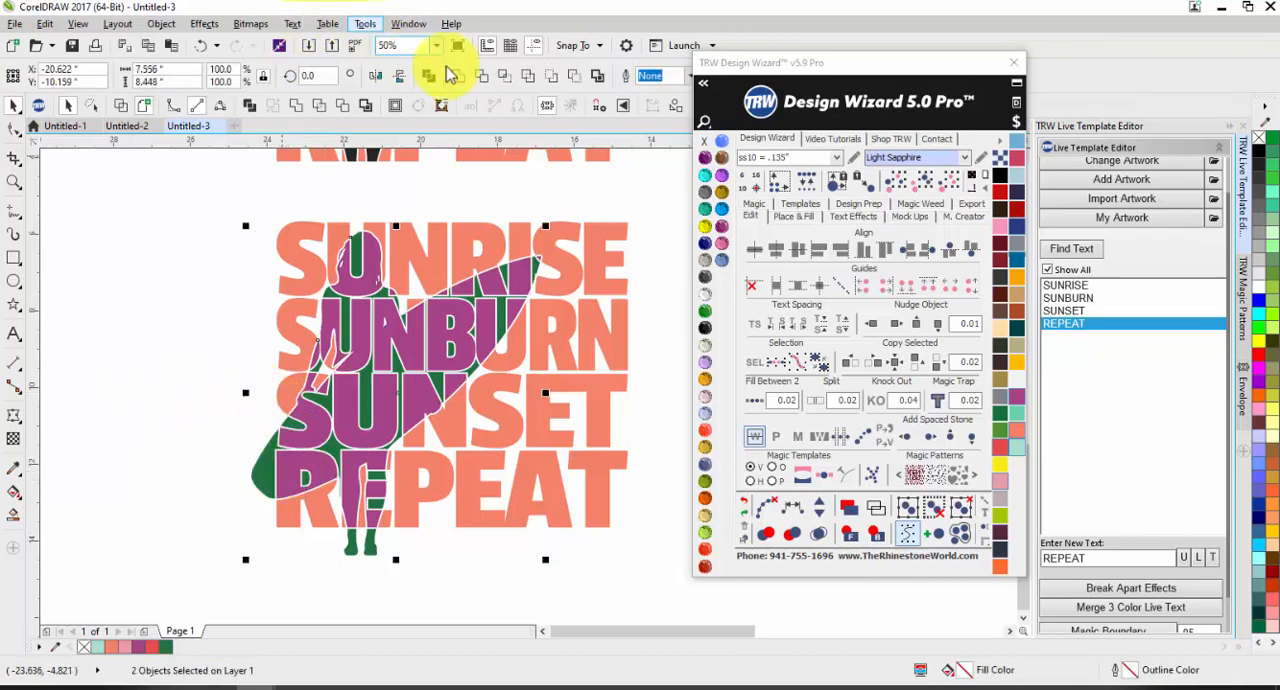
{"action": "left_click", "coordinate": [457, 76]}
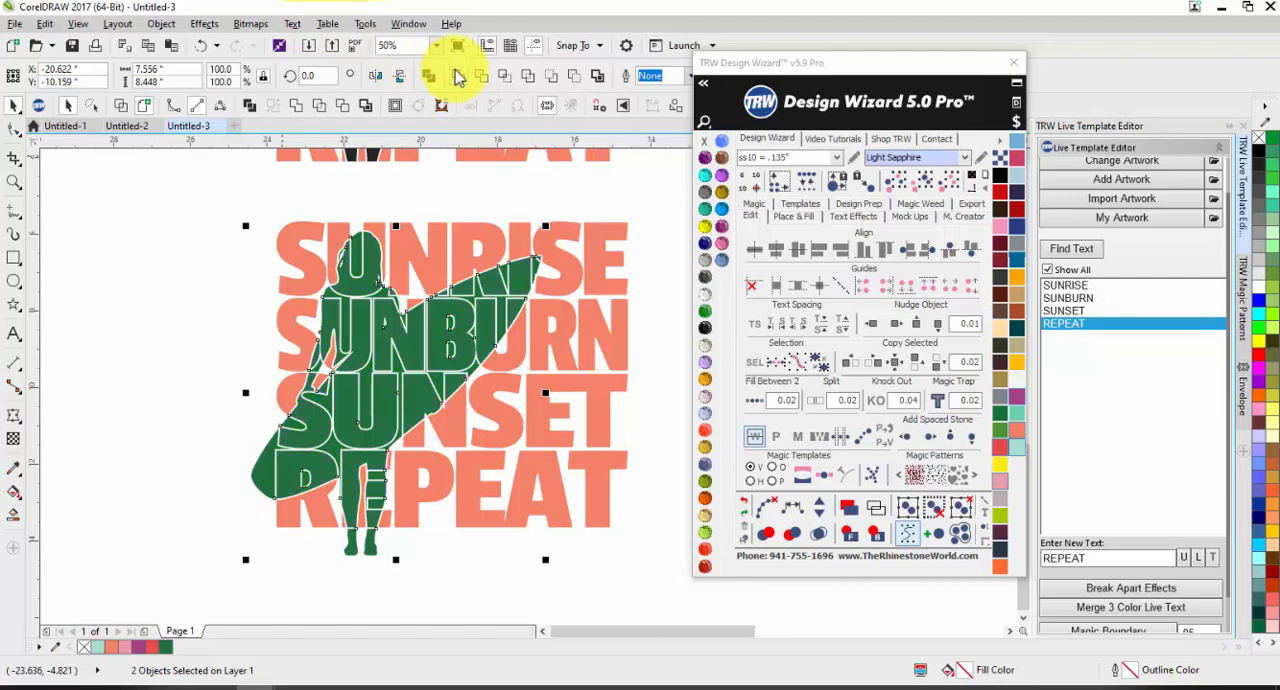
{"action": "left_click", "coordinate": [1010, 399]}
{"action": "left_click", "coordinate": [177, 356]}
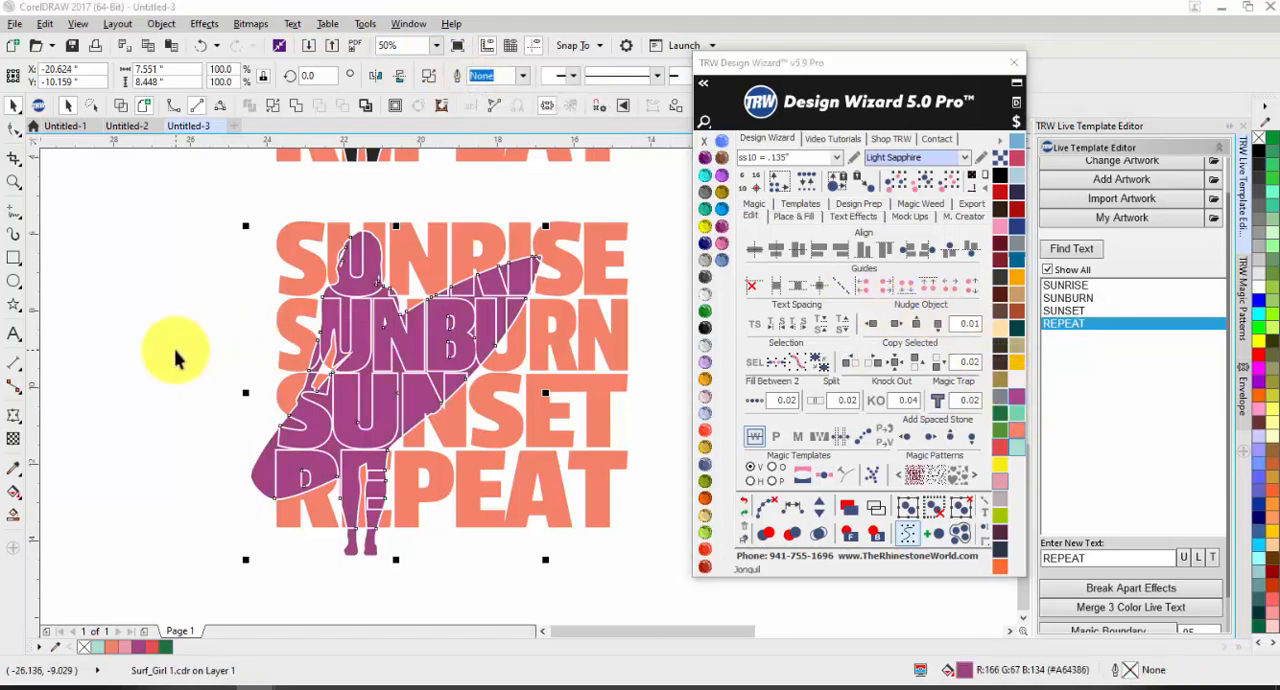
{"action": "left_click", "coordinate": [378, 422]}
{"action": "left_click", "coordinate": [221, 412]}
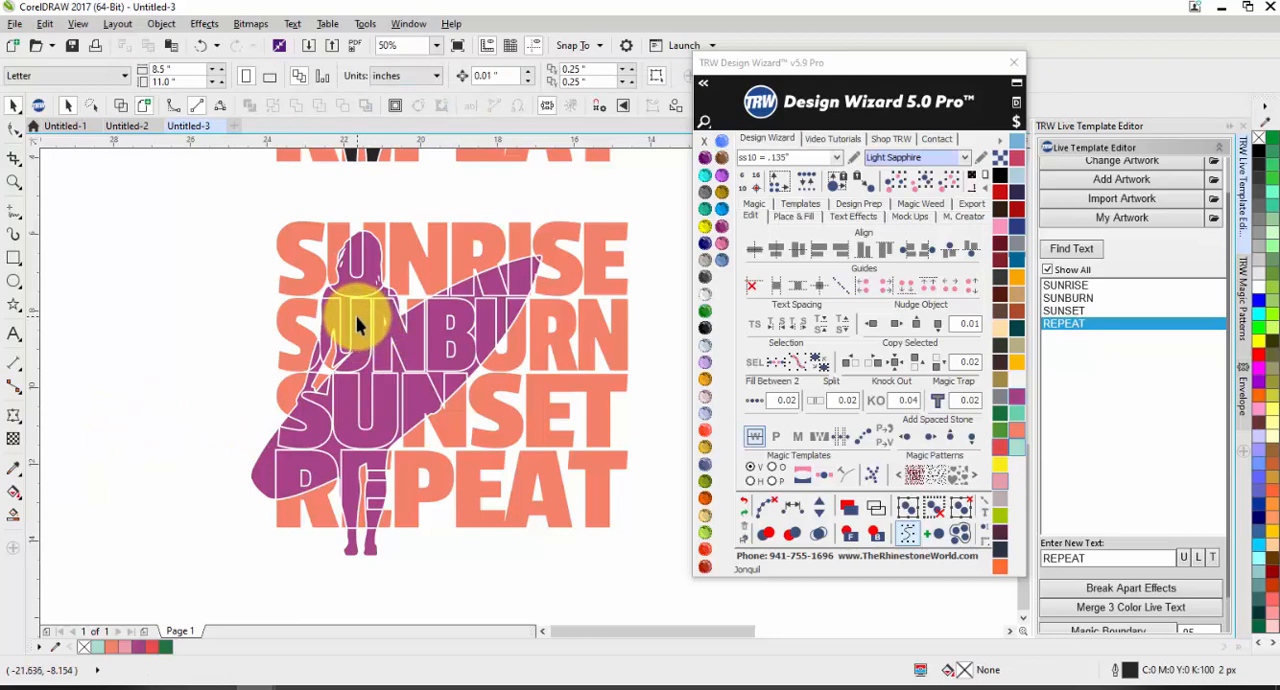
Step: Examine the letter outlines of the purple silhouette design and compare it with the black knocked-out version above
{"action": "scroll", "coordinate": [314, 328], "scroll_direction": "down", "scroll_amount": 3}
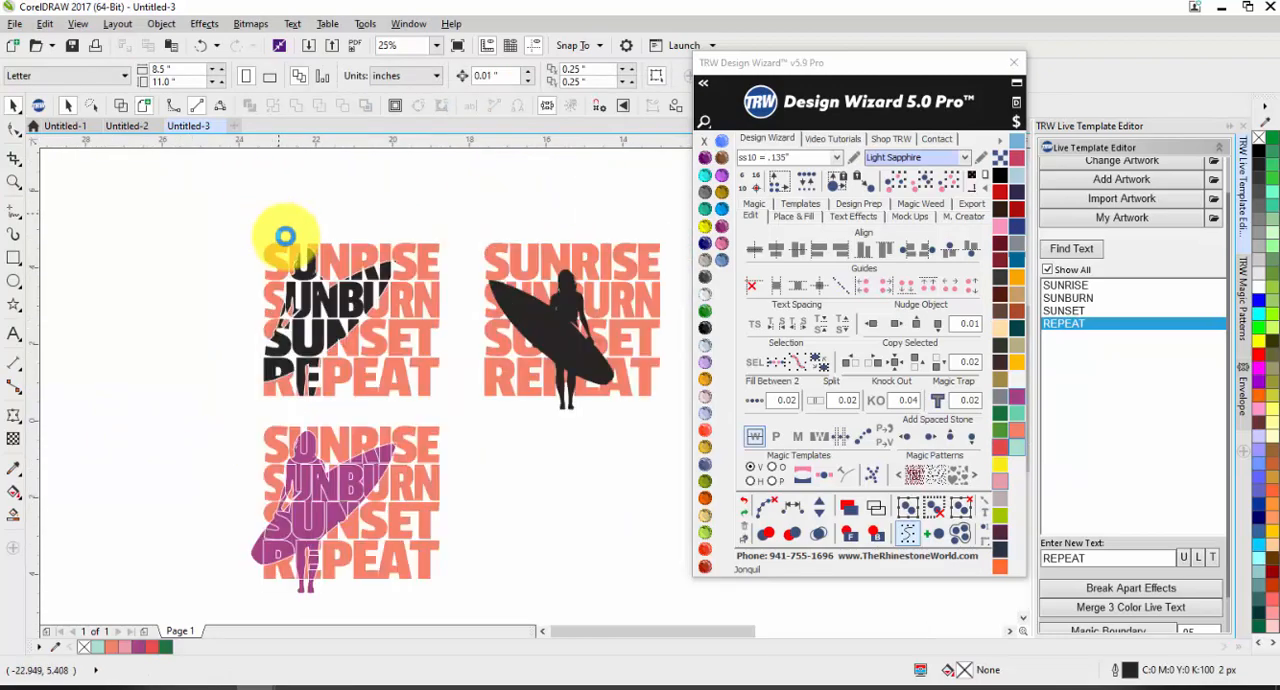
{"action": "scroll", "coordinate": [300, 290], "scroll_direction": "up", "scroll_amount": 3}
{"action": "scroll", "coordinate": [323, 340], "scroll_direction": "down", "scroll_amount": 4}
{"action": "scroll", "coordinate": [350, 430], "scroll_direction": "up", "scroll_amount": 3}
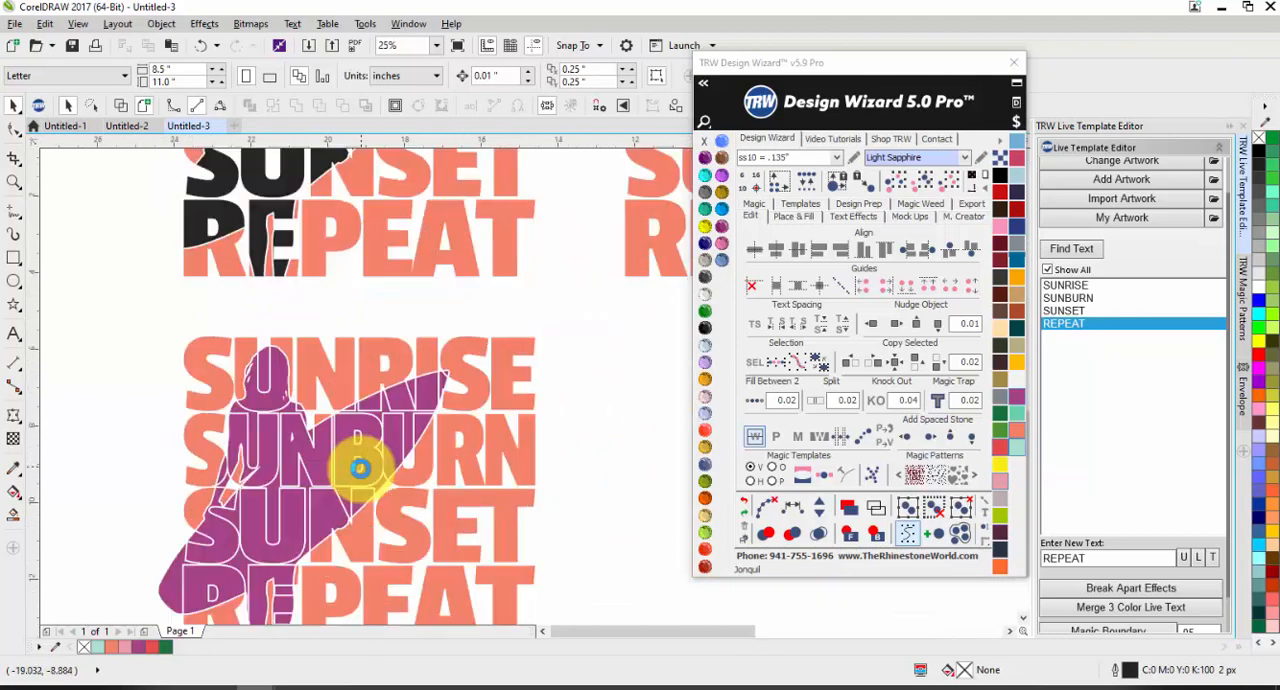
{"action": "scroll", "coordinate": [290, 415], "scroll_direction": "up", "scroll_amount": 3}
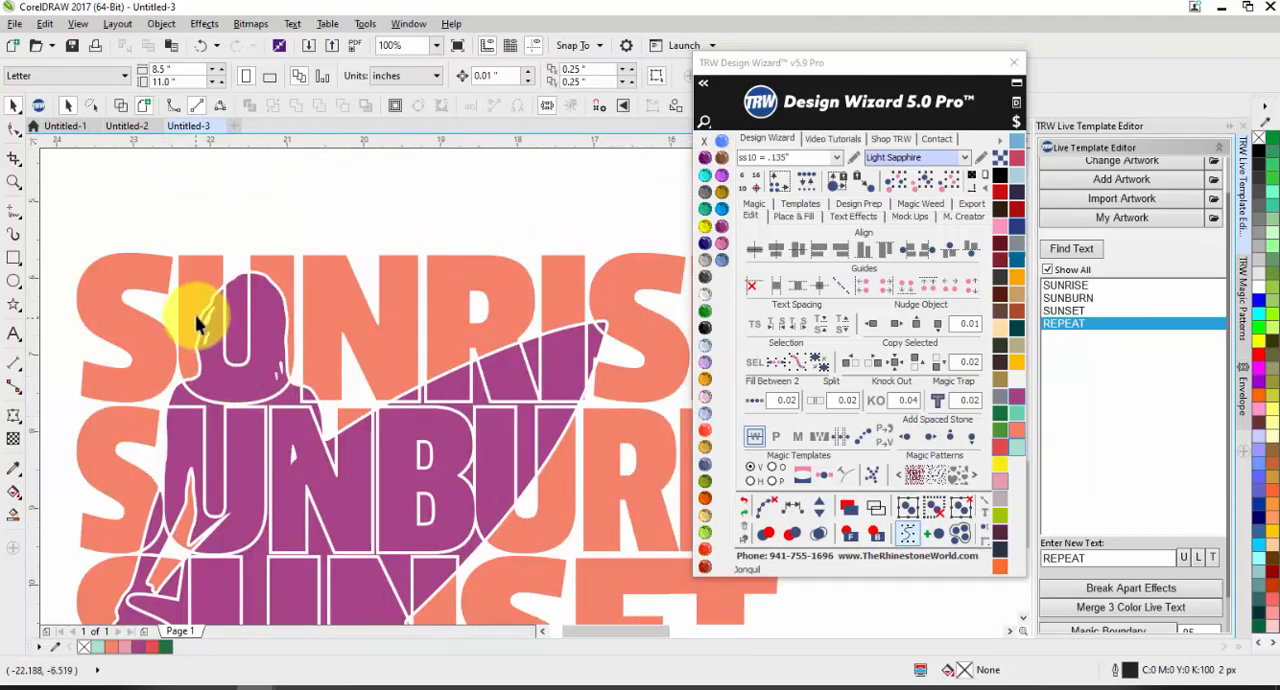
{"action": "scroll", "coordinate": [354, 252], "scroll_direction": "down", "scroll_amount": 3}
{"action": "scroll", "coordinate": [364, 325], "scroll_direction": "up", "scroll_amount": 1}
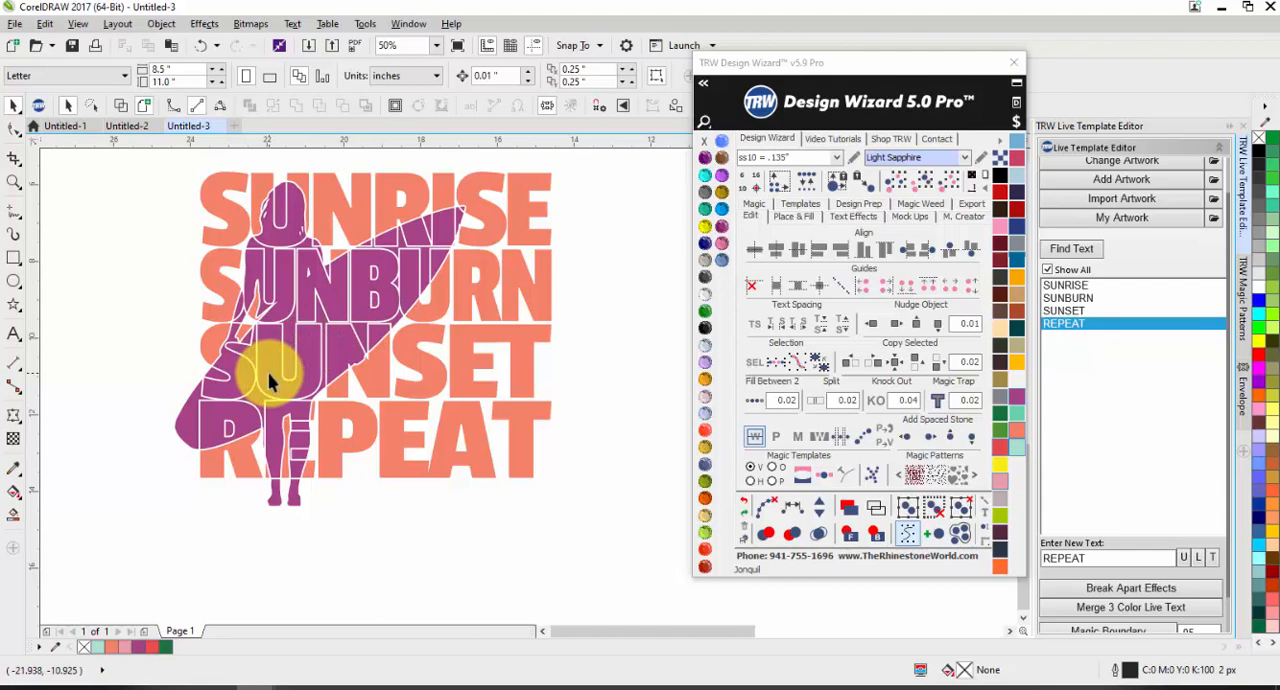
{"action": "scroll", "coordinate": [120, 355], "scroll_direction": "down", "scroll_amount": 1}
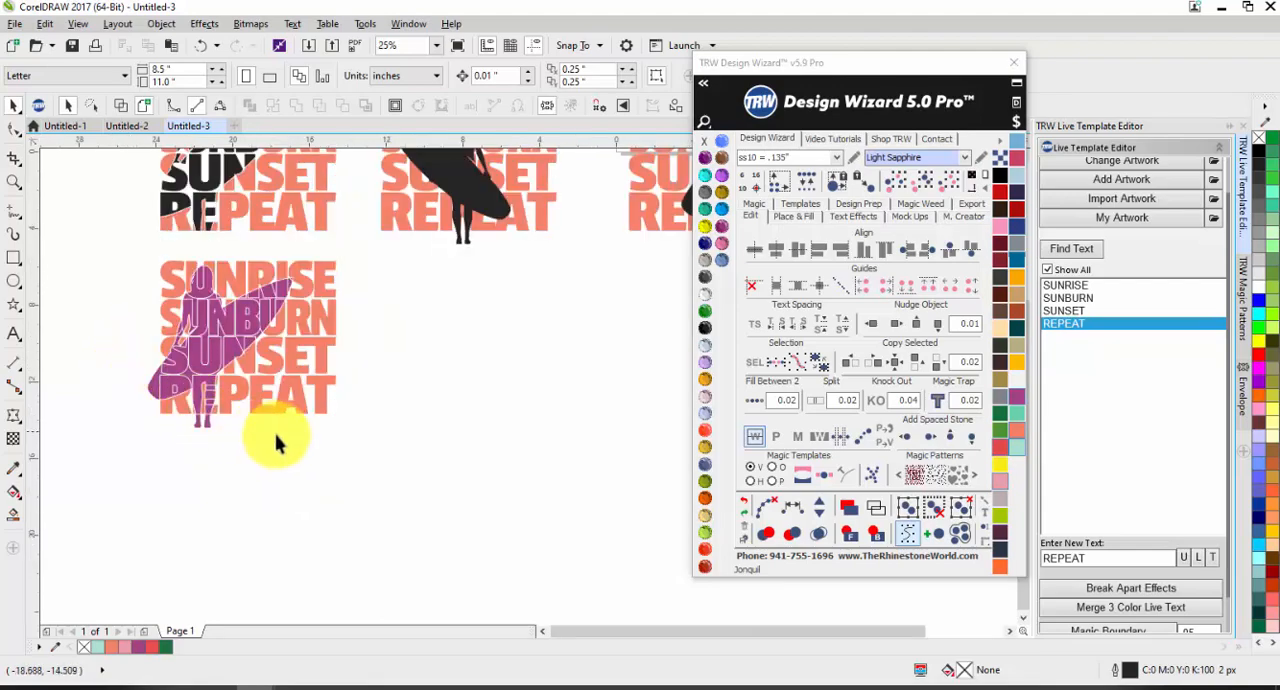
Step: Place a duplicate of the neighbouring coral text and mirrored surfer silhouette design directly below the original
{"action": "scroll", "coordinate": [277, 437], "scroll_direction": "down", "scroll_amount": 1}
{"action": "scroll", "coordinate": [364, 250], "scroll_direction": "up", "scroll_amount": 1}
{"action": "left_click_drag", "start_coordinate": [287, 255], "coordinate": [500, 467]}
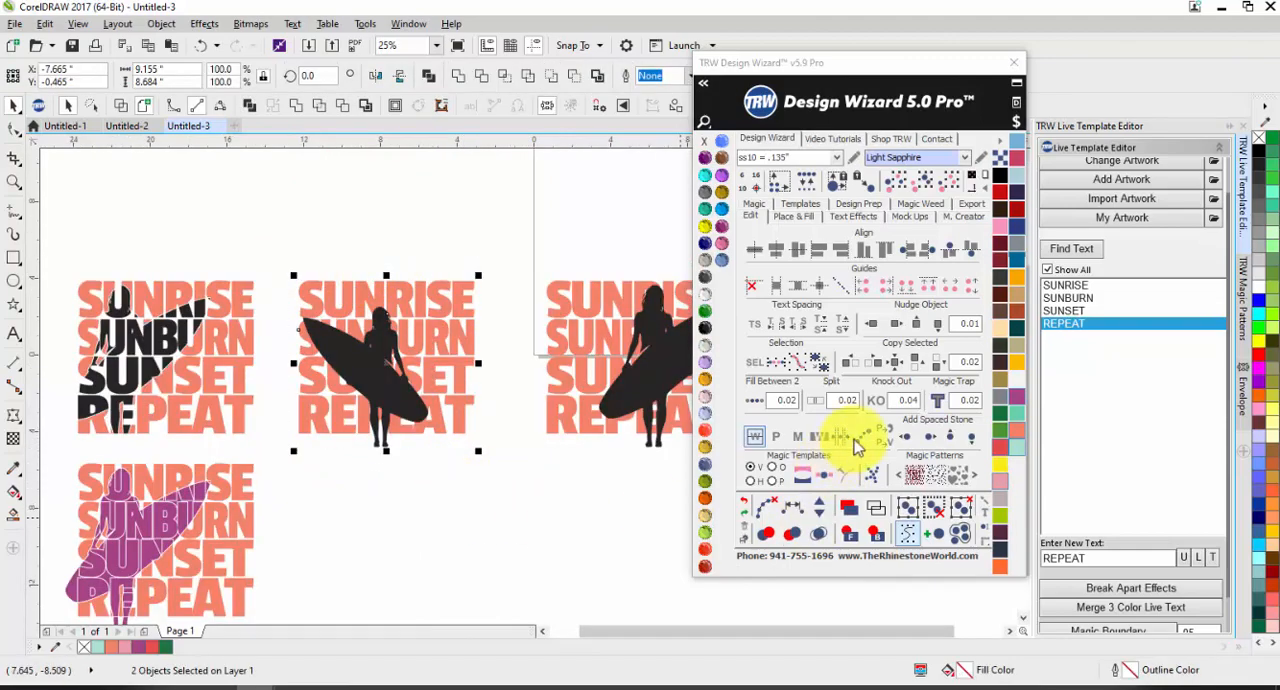
{"action": "left_click", "coordinate": [819, 436]}
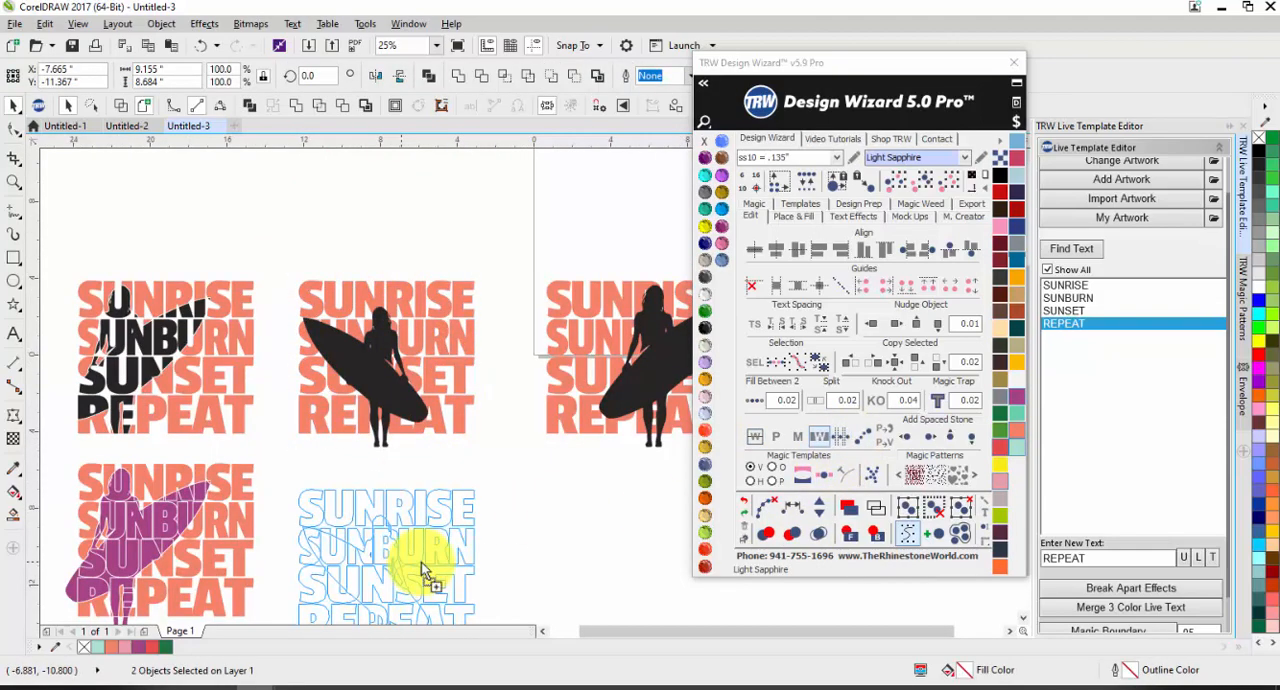
{"action": "left_click", "coordinate": [422, 572]}
Step: Try Knock Out with a 0.04 gap on the upper mirrored surfer design and undo it
{"action": "left_click_drag", "start_coordinate": [257, 266], "coordinate": [514, 501]}
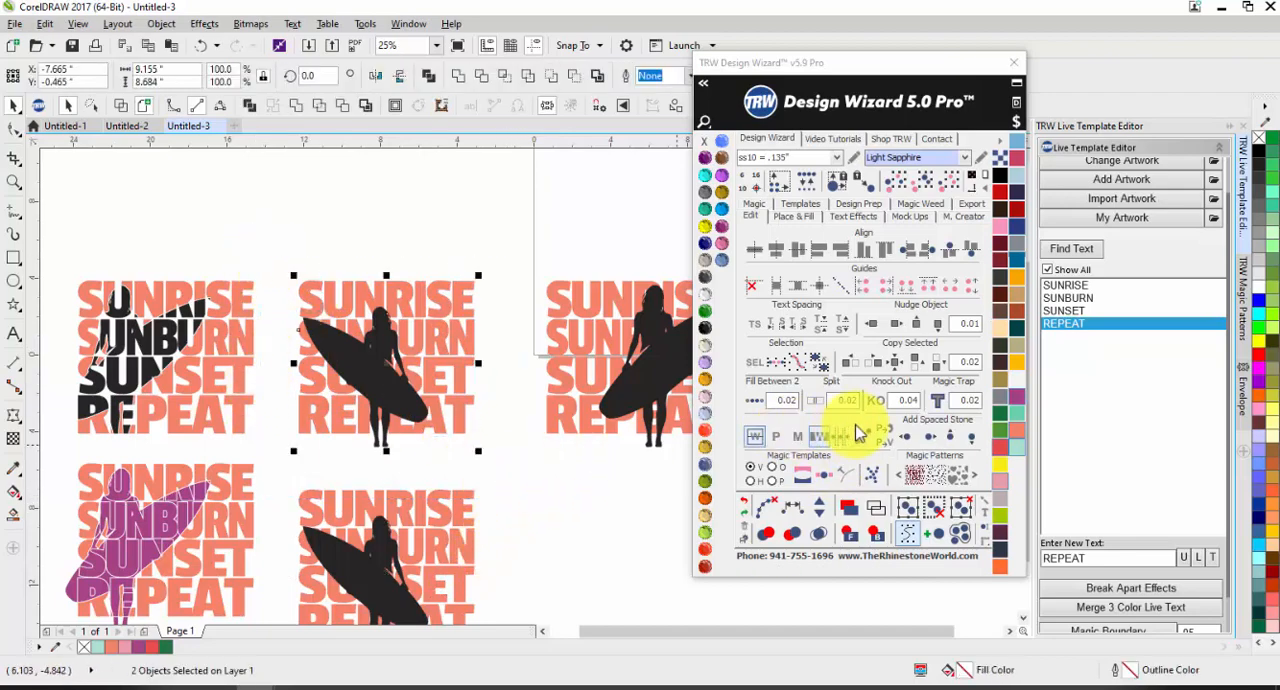
{"action": "left_click", "coordinate": [877, 400]}
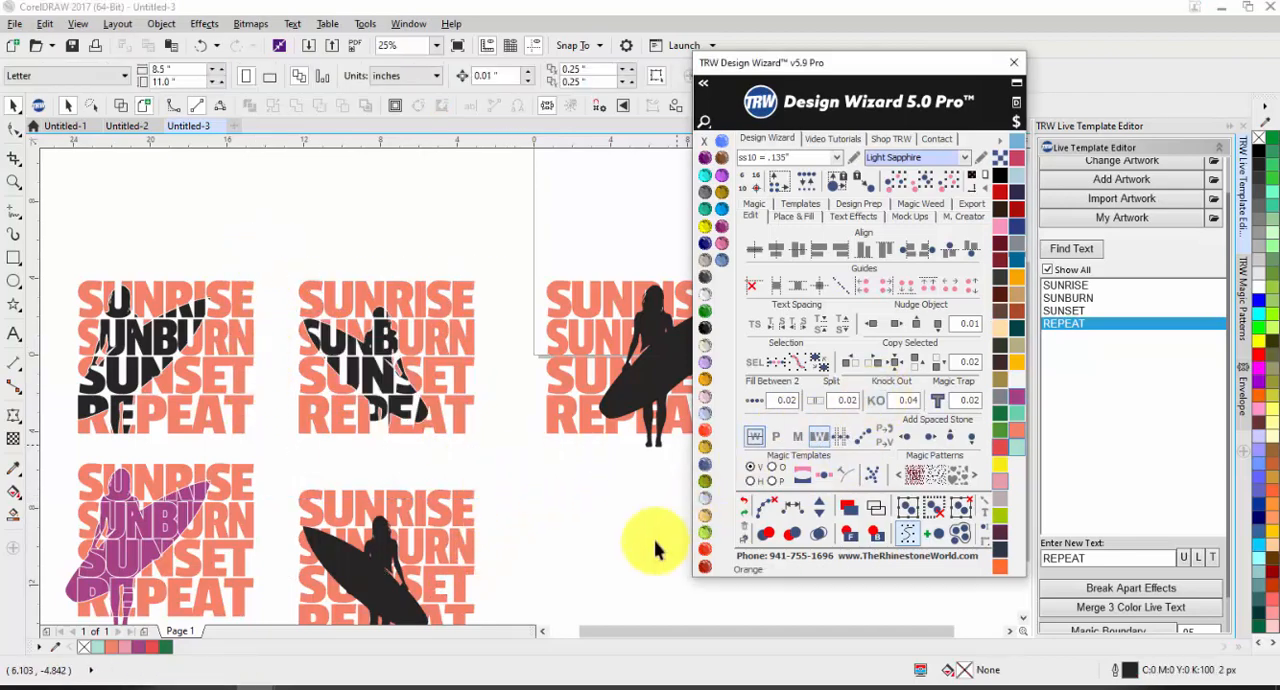
{"action": "scroll", "coordinate": [345, 445], "scroll_direction": "up", "scroll_amount": 4}
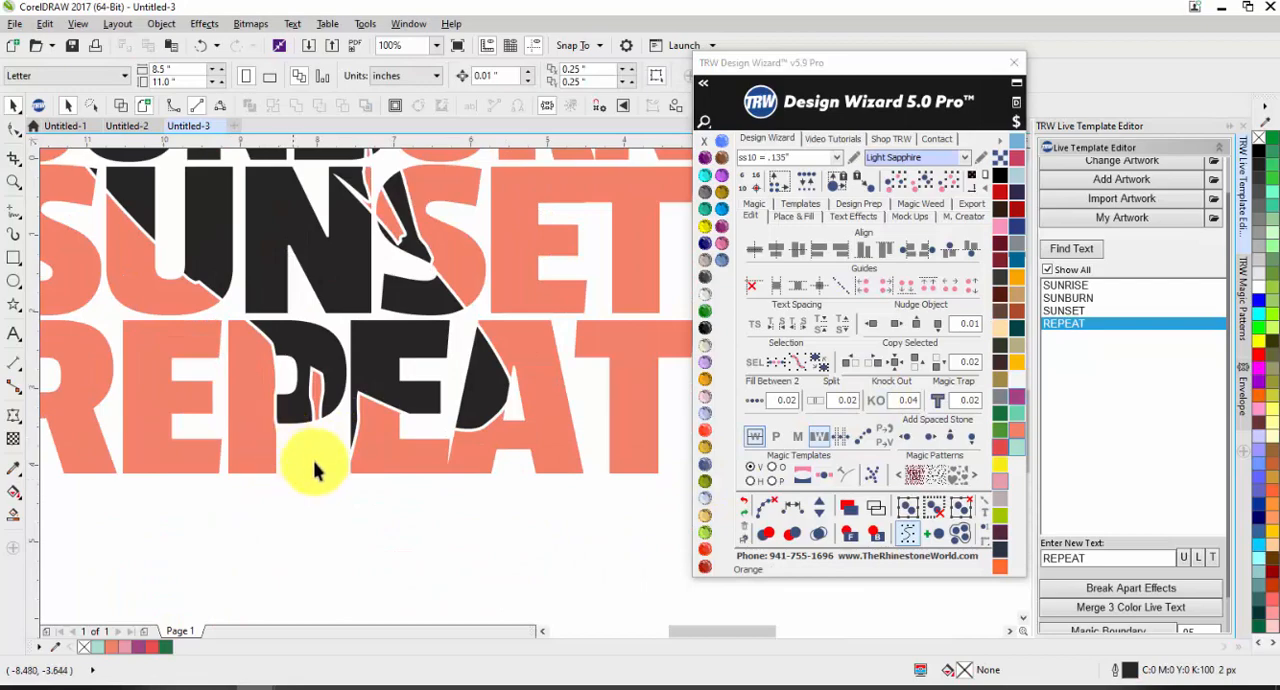
{"action": "key", "text": "ctrl+z"}
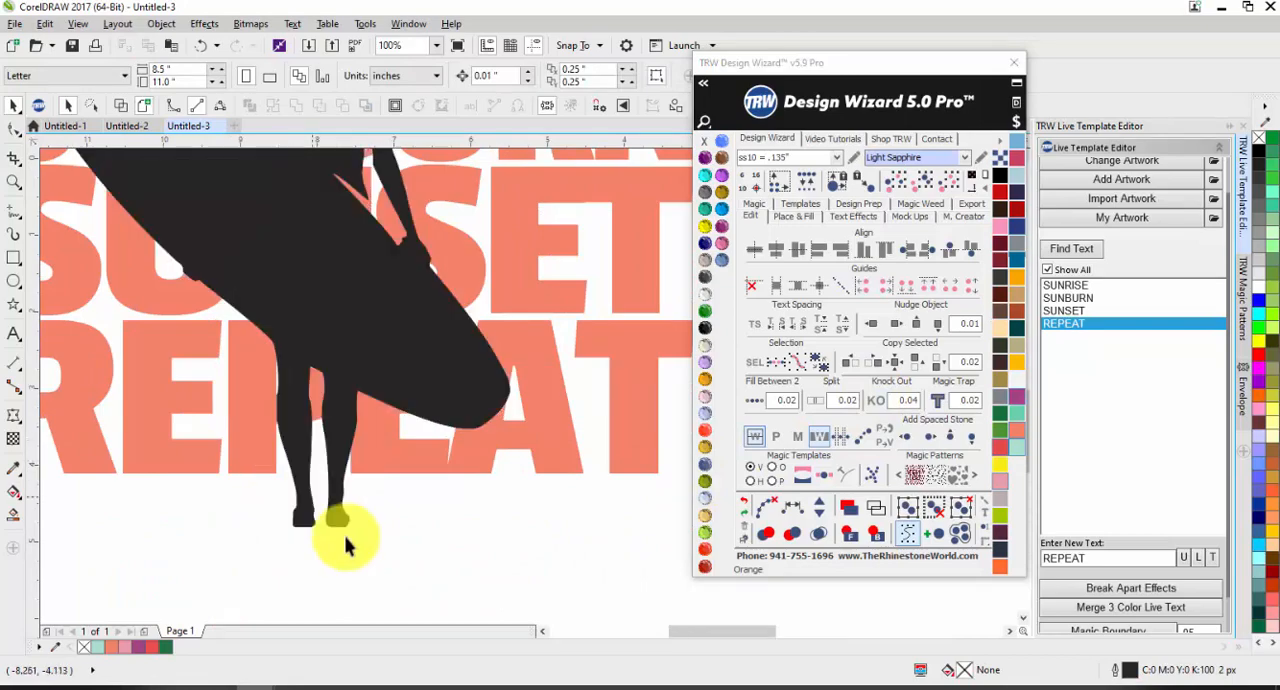
Step: Move the upper mirrored surfer silhouette about 0.8 inch to the right and knock it out of the text with a 0.04 gap
{"action": "left_click", "coordinate": [300, 472]}
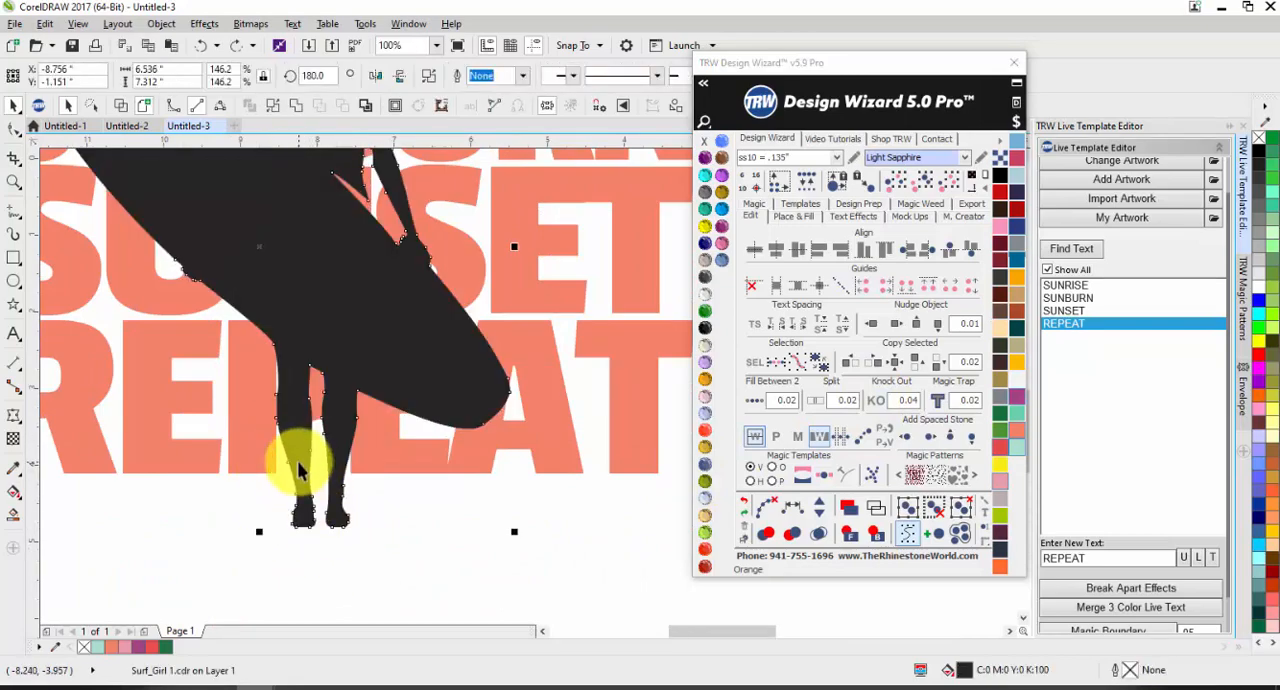
{"action": "scroll", "coordinate": [298, 460], "scroll_direction": "down", "scroll_amount": 2}
{"action": "left_click_drag", "start_coordinate": [297, 459], "coordinate": [332, 482]}
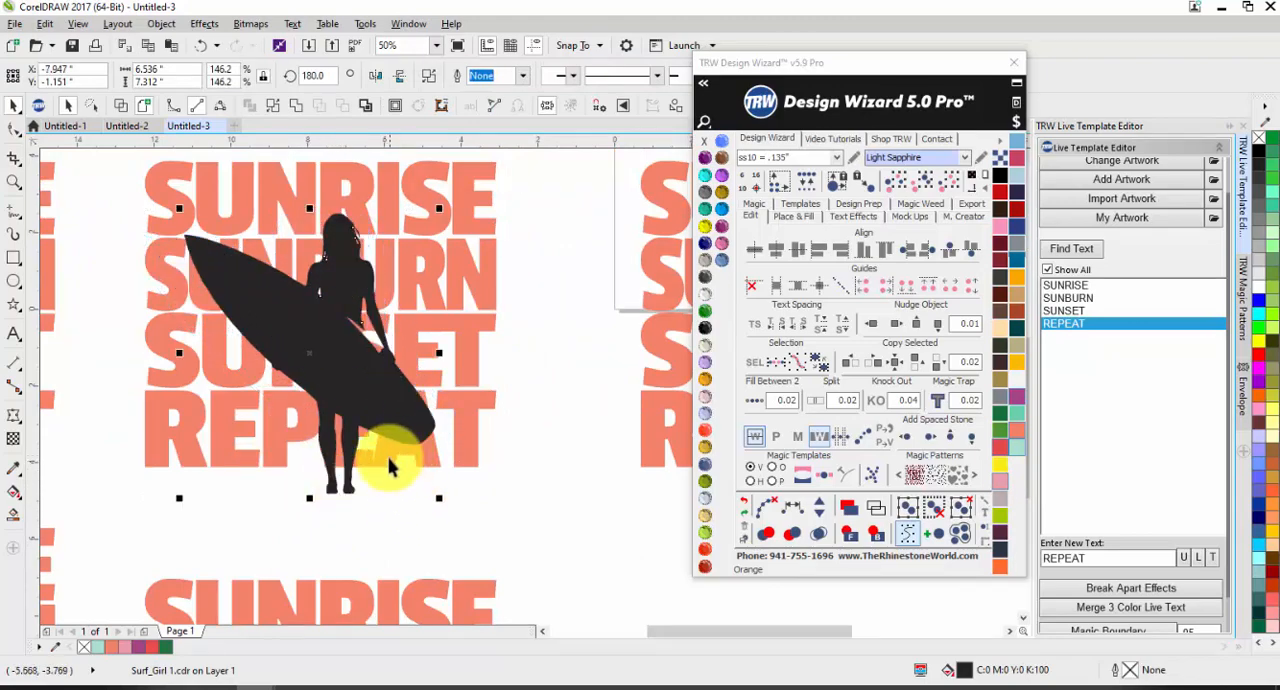
{"action": "left_click", "coordinate": [391, 457], "text": "shift"}
{"action": "left_click", "coordinate": [866, 412]}
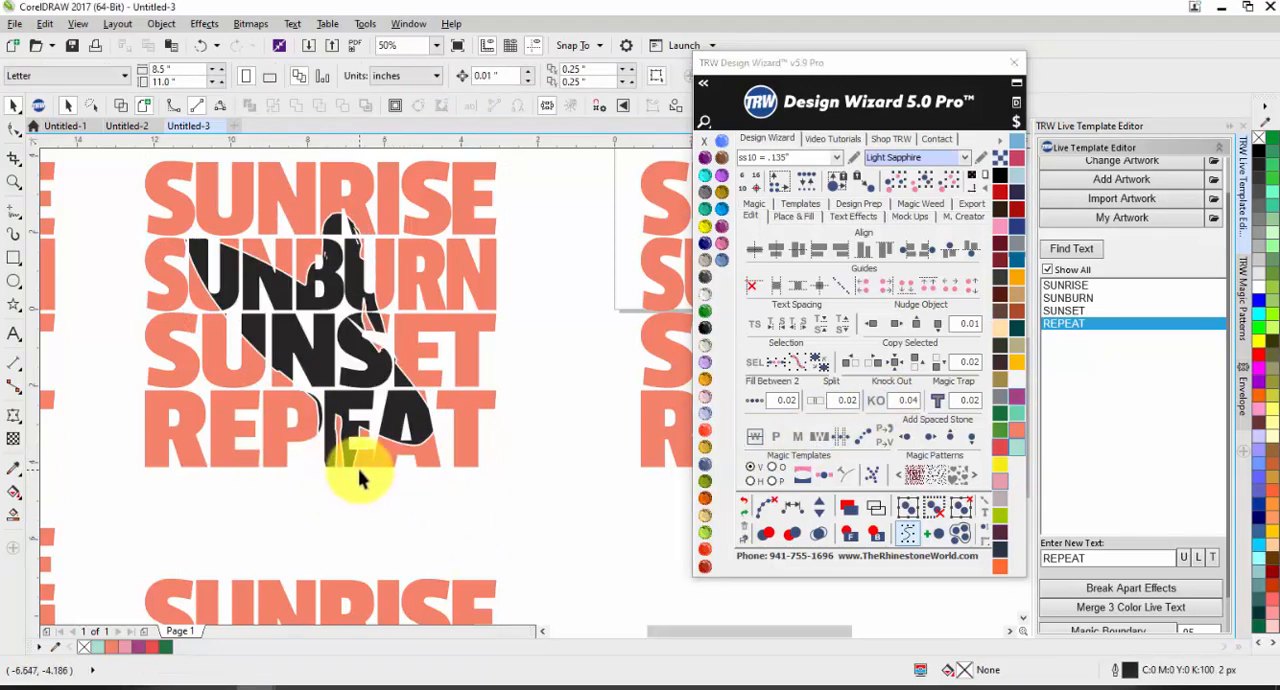
Step: Apply Knock Out with a 0.04 gap to the lower mirrored surfer design, keeping the silhouette parts outside the letters
{"action": "scroll", "coordinate": [271, 371], "scroll_direction": "down", "scroll_amount": 1}
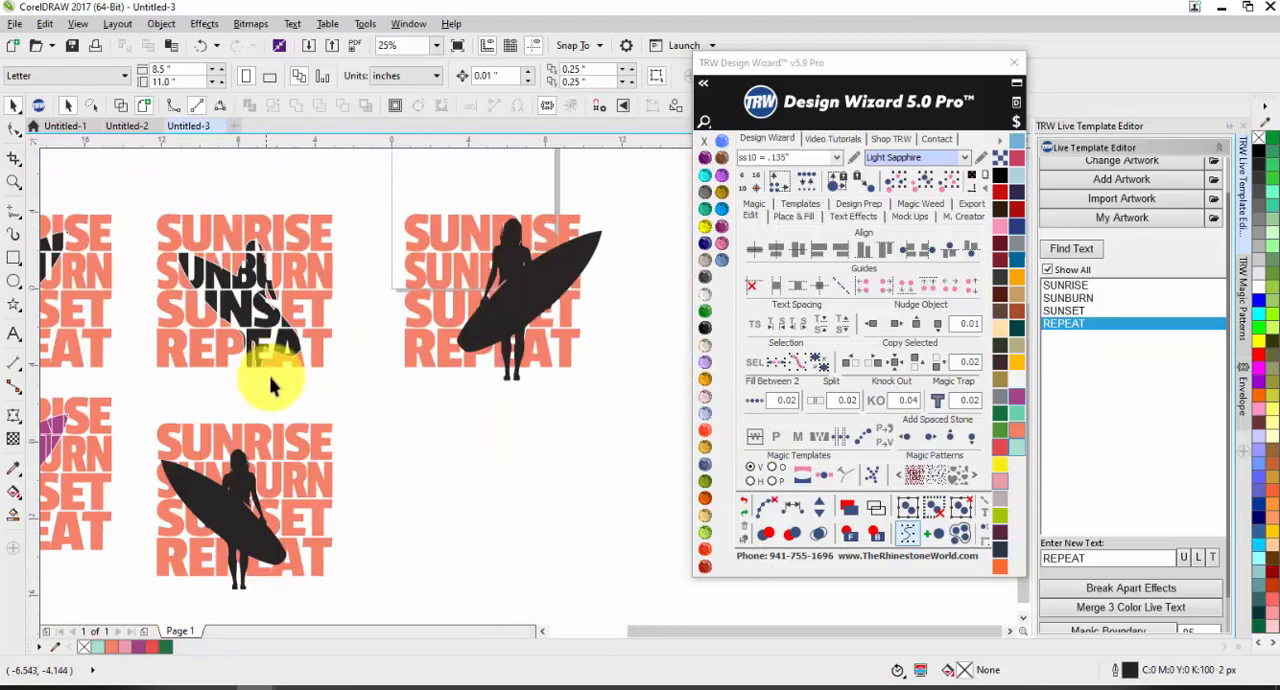
{"action": "left_click_drag", "start_coordinate": [140, 410], "coordinate": [400, 600]}
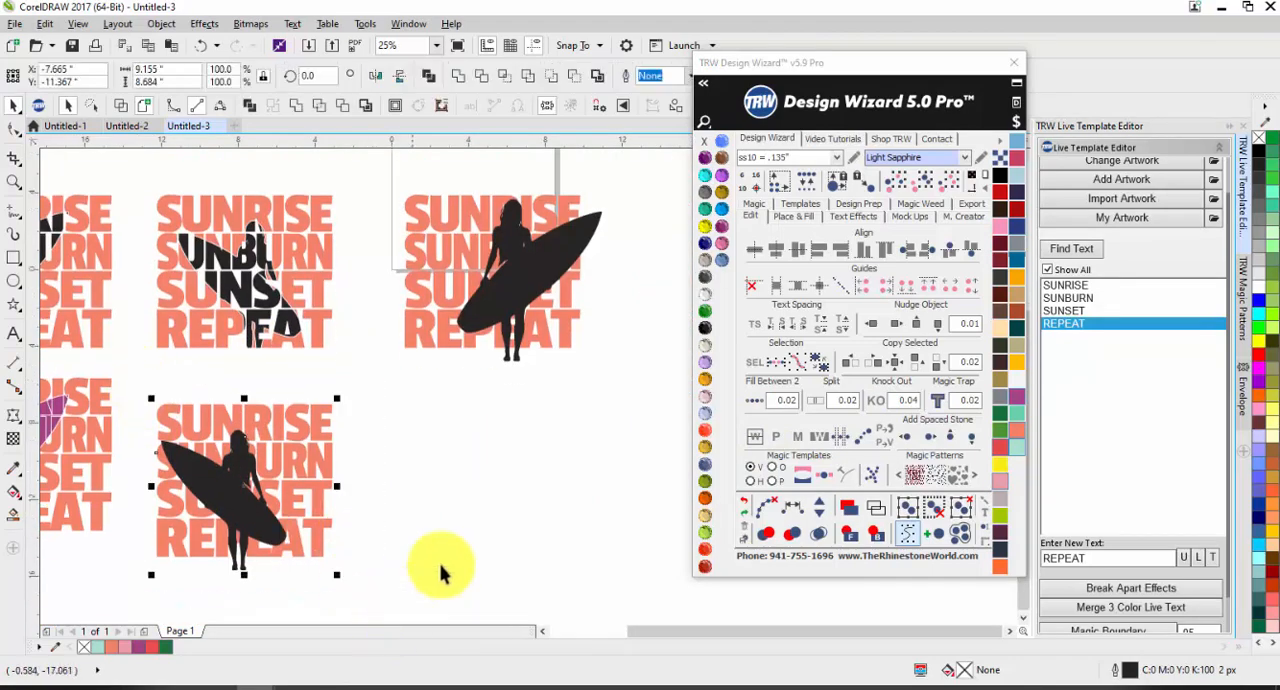
{"action": "left_click", "coordinate": [878, 401]}
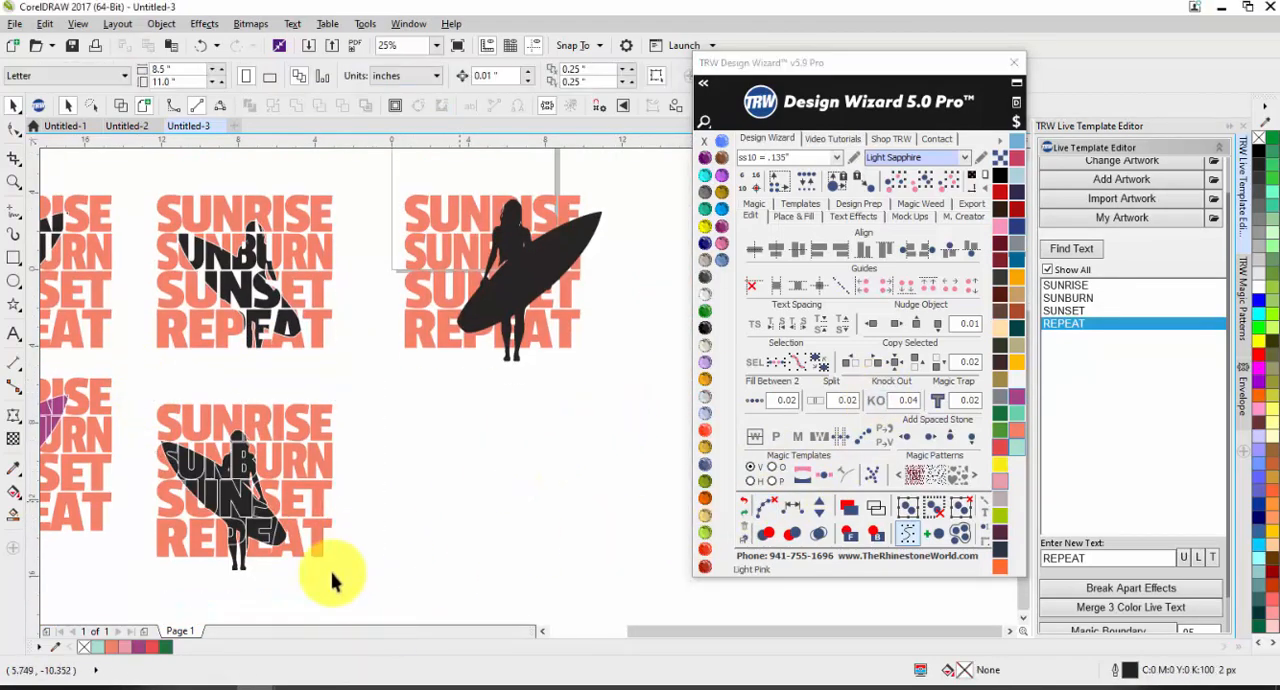
{"action": "scroll", "coordinate": [229, 575], "scroll_direction": "up", "scroll_amount": 2}
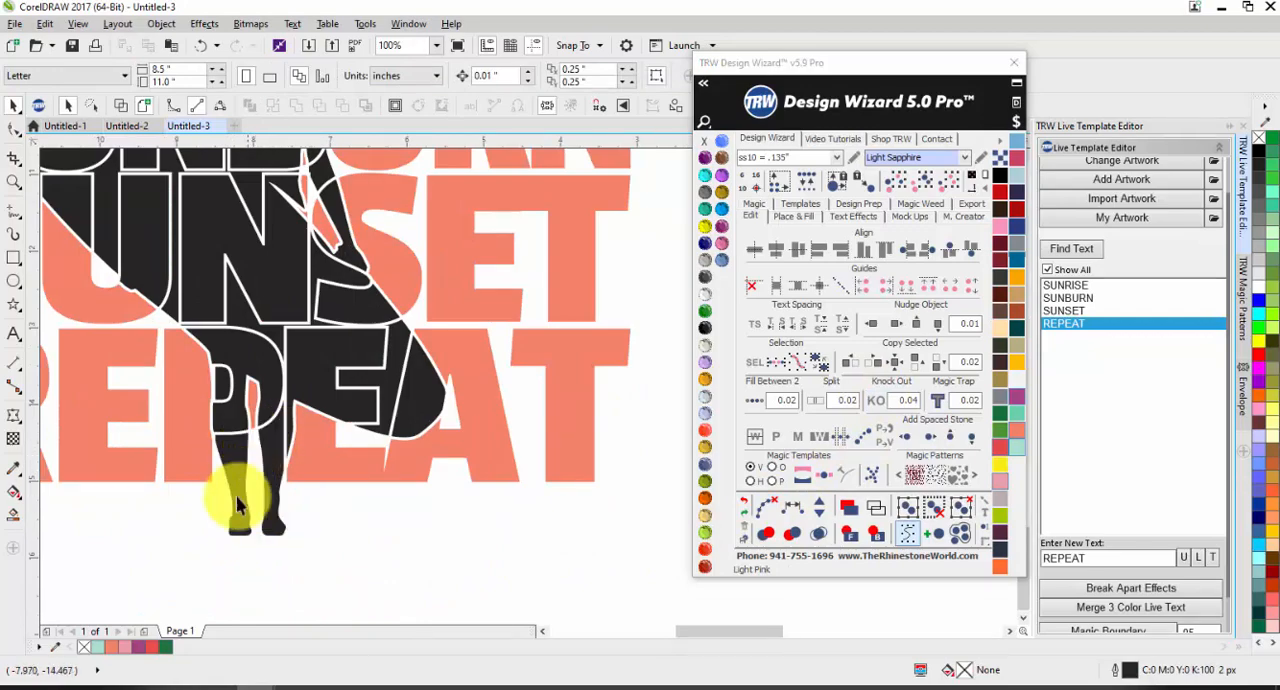
{"action": "scroll", "coordinate": [357, 490], "scroll_direction": "down", "scroll_amount": 1}
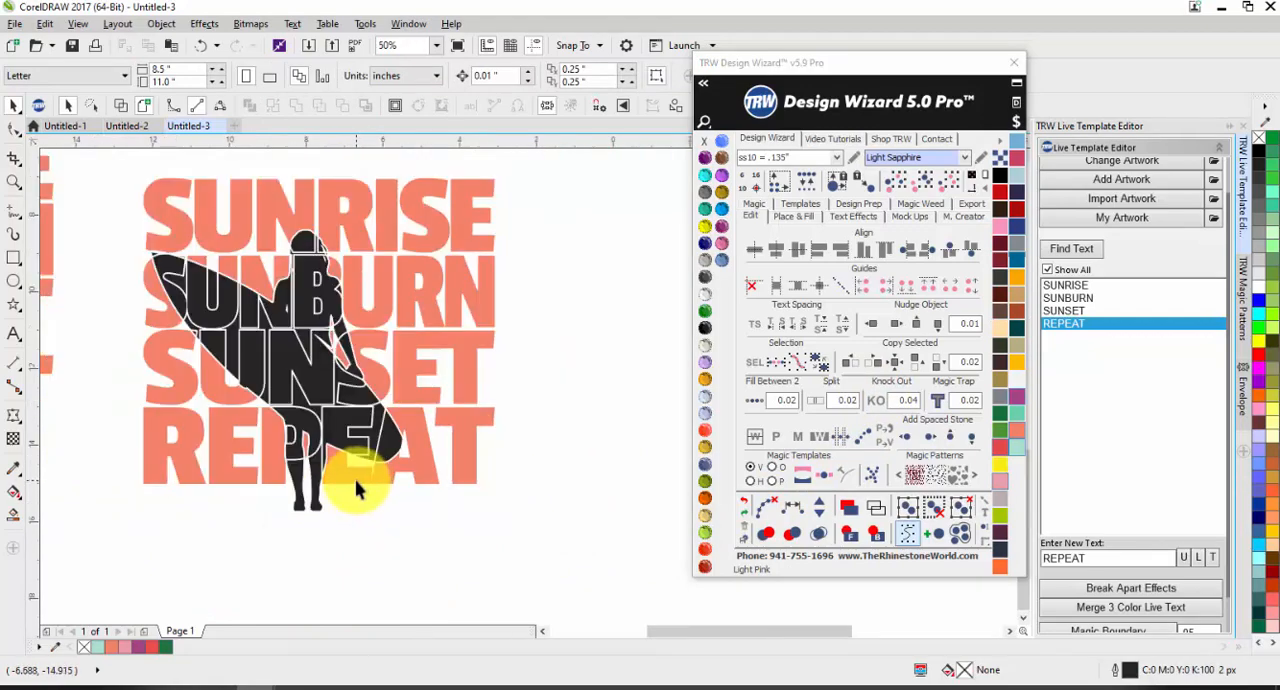
Step: Delete the remaining untouched coral text and surfer design beside the page
{"action": "scroll", "coordinate": [194, 471], "scroll_direction": "down", "scroll_amount": 2}
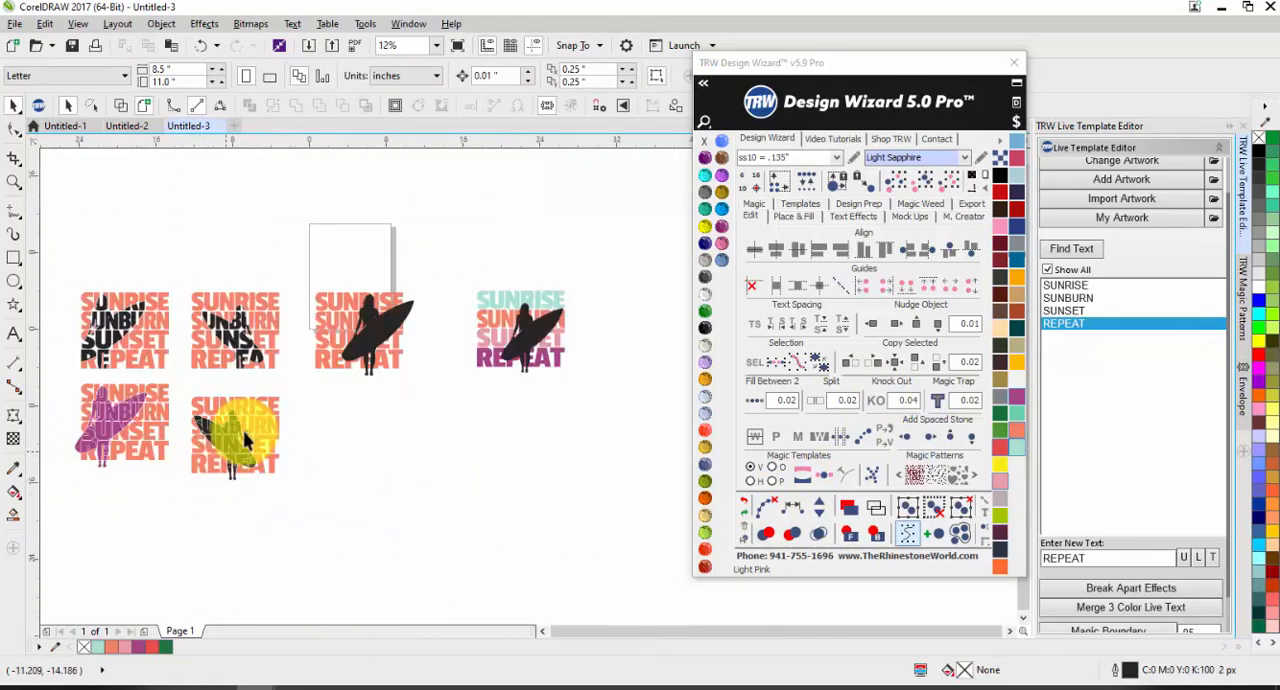
{"action": "left_click_drag", "start_coordinate": [304, 266], "coordinate": [434, 414]}
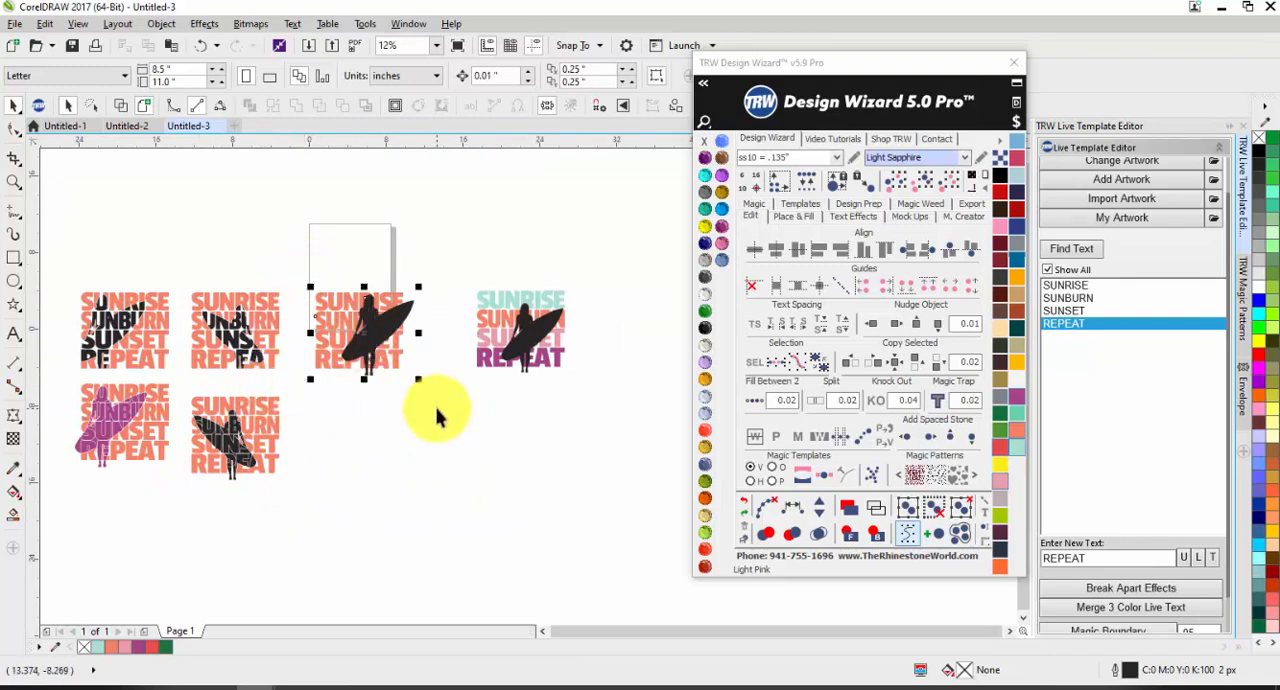
{"action": "key", "text": "Delete"}
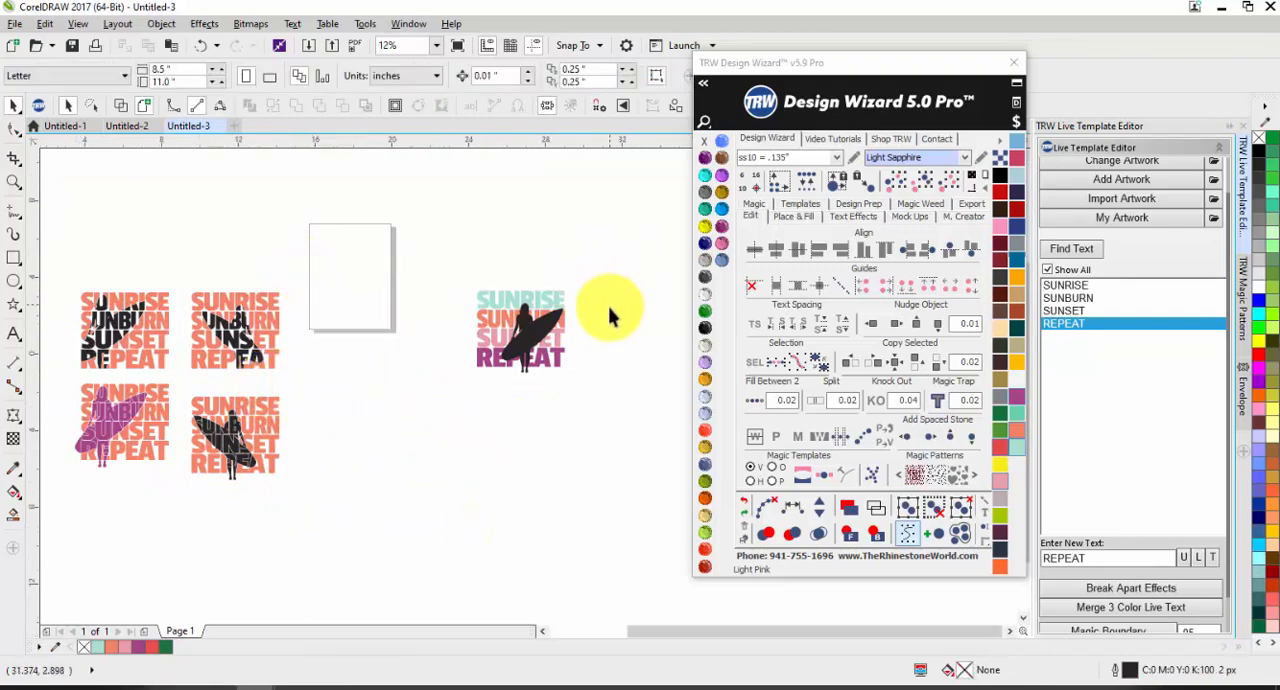
Step: Duplicate the four-colour text and surfer design about 14 inches to the left of the original
{"action": "scroll", "coordinate": [608, 306], "scroll_direction": "up", "scroll_amount": 1}
{"action": "scroll", "coordinate": [396, 374], "scroll_direction": "down", "scroll_amount": 1}
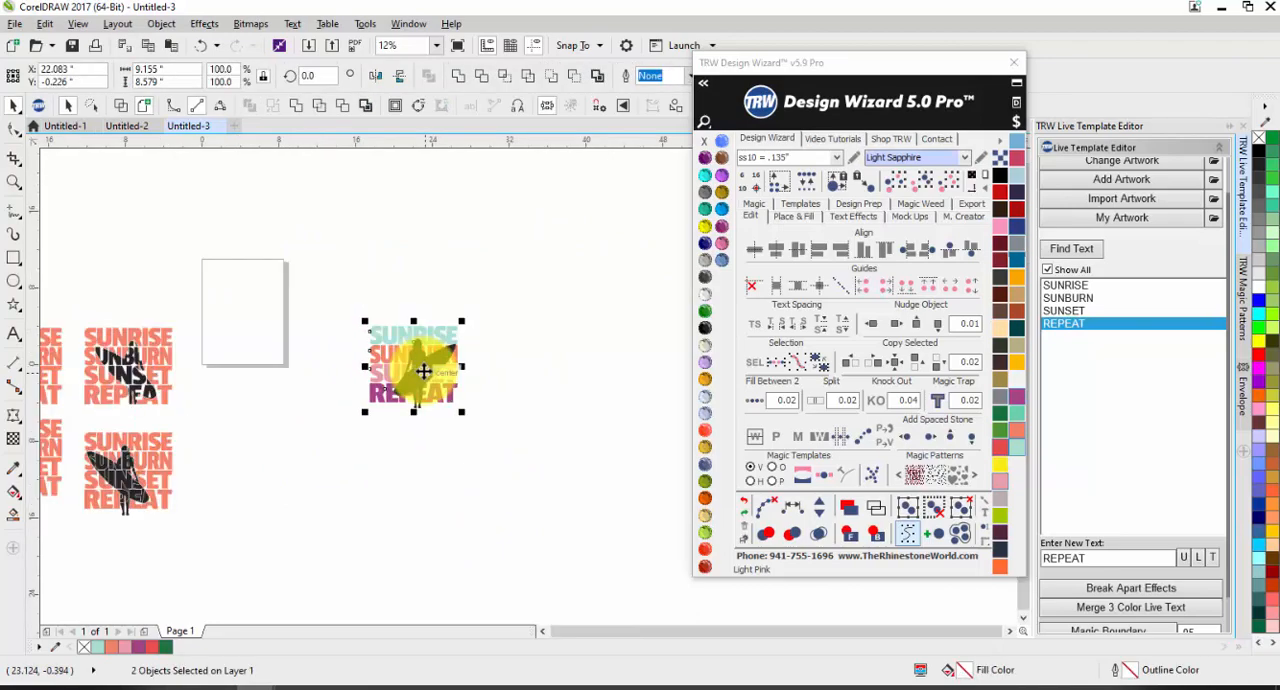
{"action": "left_click_drag", "start_coordinate": [423, 366], "coordinate": [291, 383]}
{"action": "left_click", "coordinate": [331, 471]}
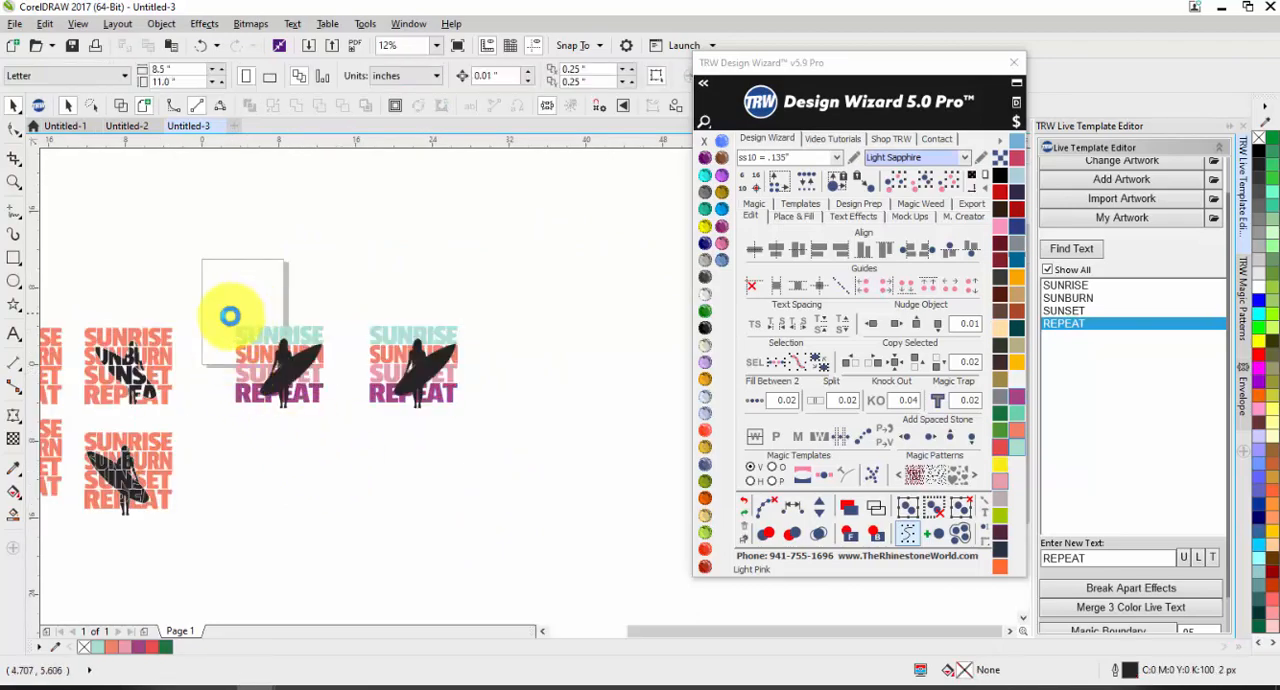
Step: Apply Knock Out with a 0.04 gap to the left four-colour design, keeping only the silhouette parts inside the letters
{"action": "scroll", "coordinate": [229, 314], "scroll_direction": "up", "scroll_amount": 1}
{"action": "left_click", "coordinate": [402, 490]}
{"action": "left_click", "coordinate": [878, 400]}
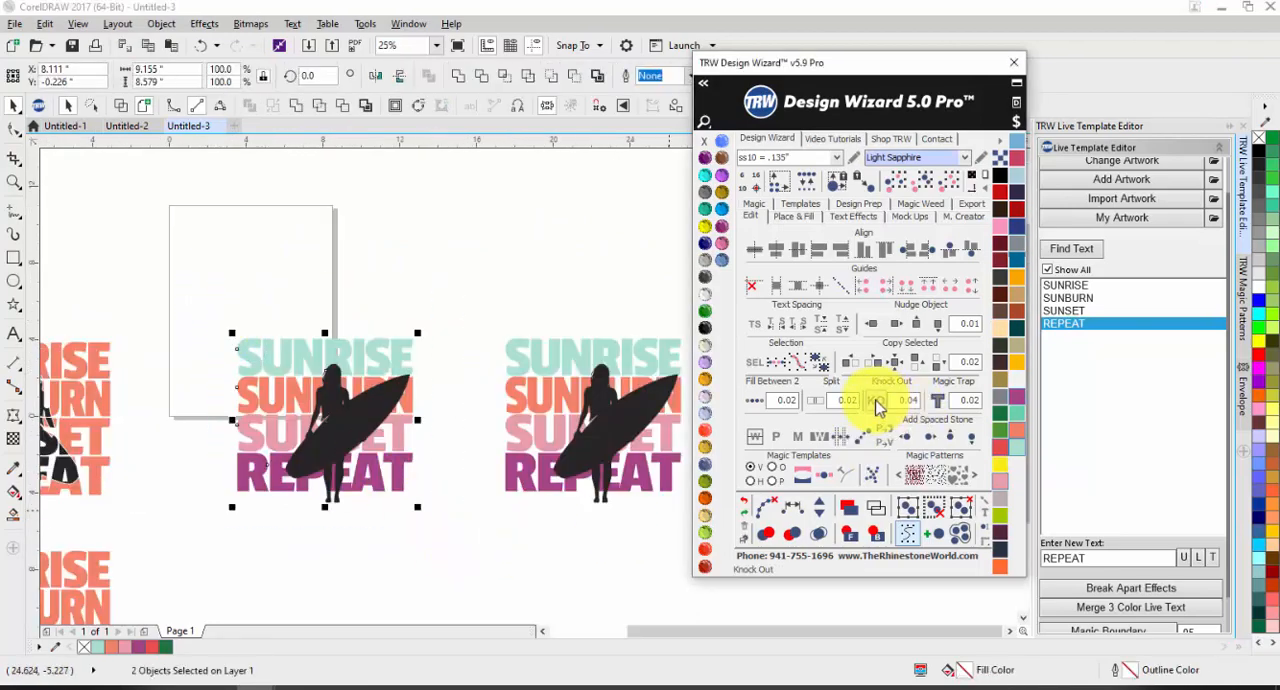
{"action": "scroll", "coordinate": [306, 487], "scroll_direction": "up", "scroll_amount": 2}
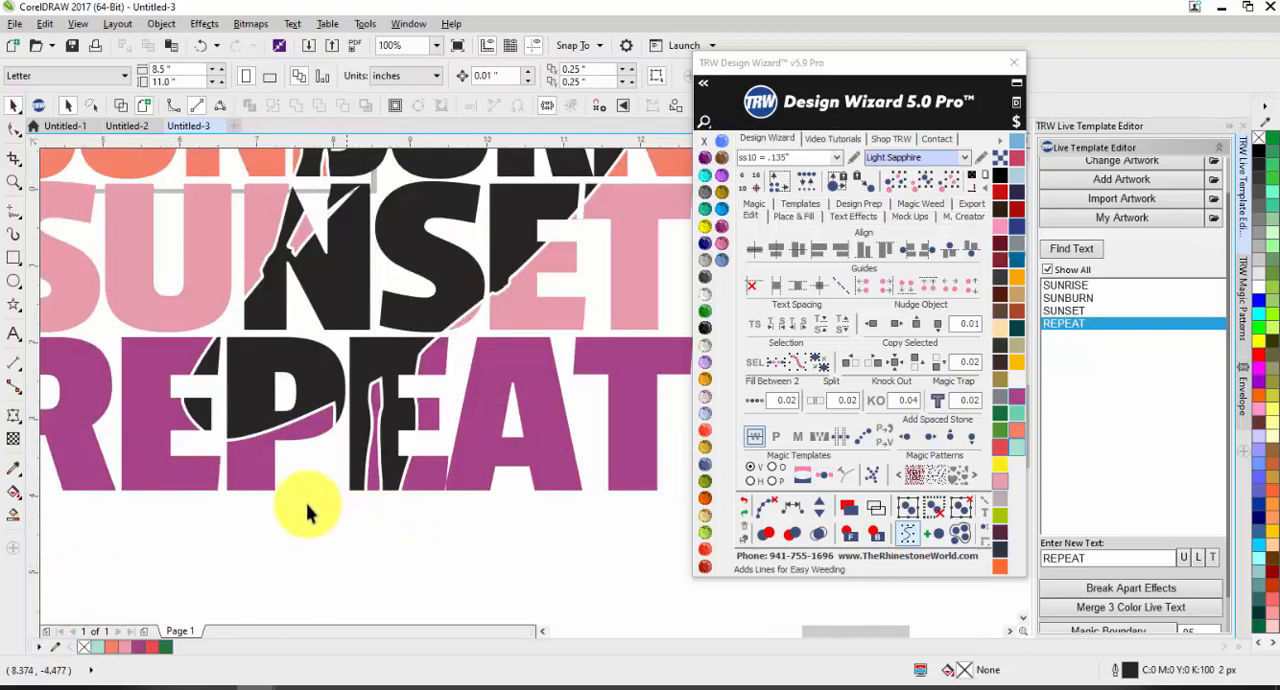
Step: Apply Knock Out with a 0.04 gap to the right four-colour text and surfer design, keeping all silhouette parts
{"action": "scroll", "coordinate": [331, 451], "scroll_direction": "down", "scroll_amount": 2}
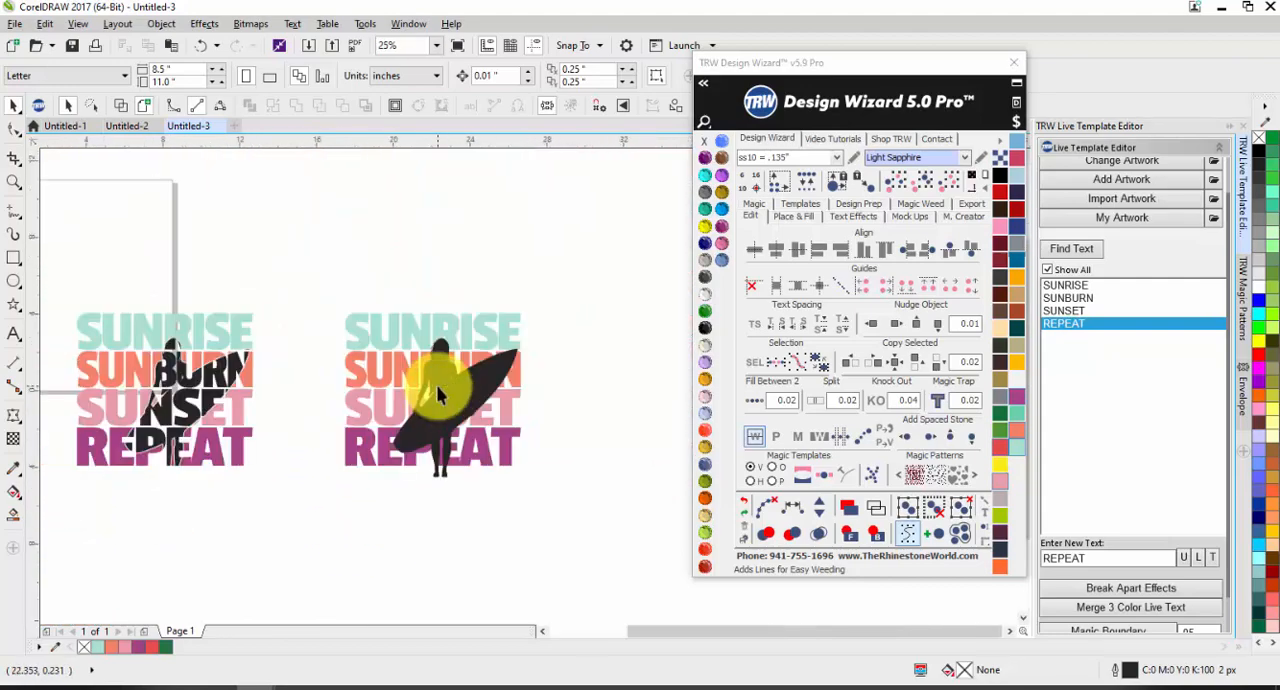
{"action": "left_click", "coordinate": [434, 380]}
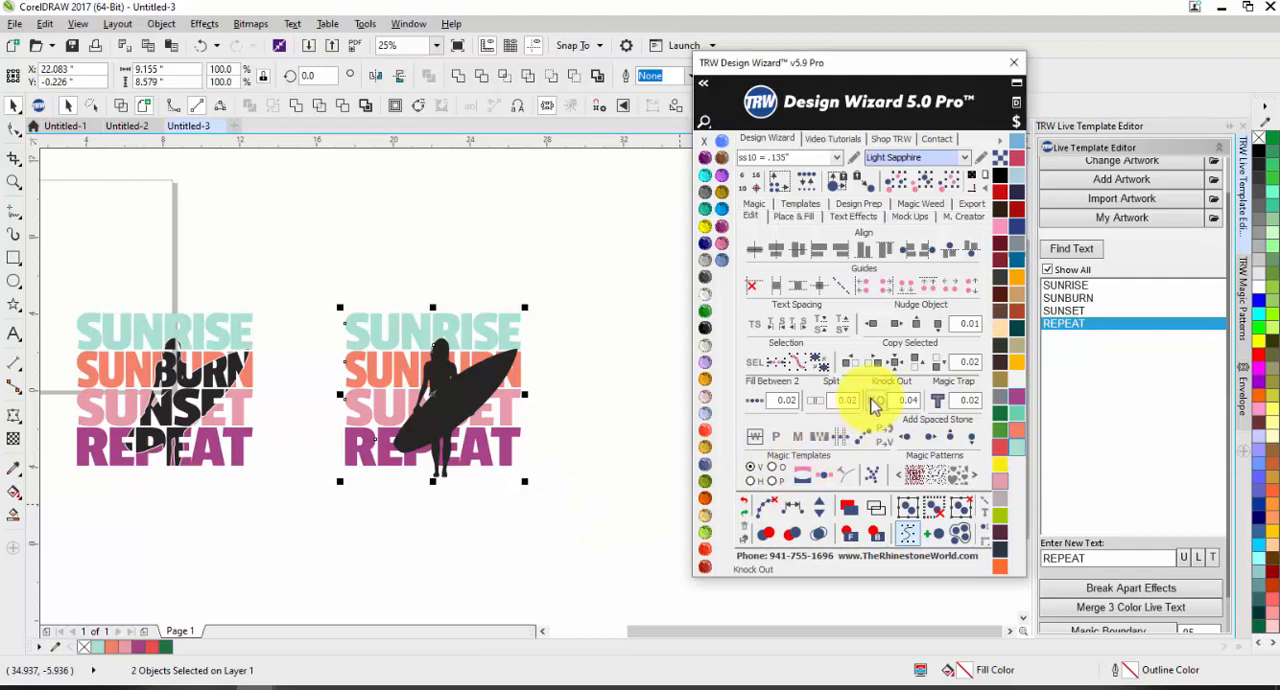
{"action": "left_click", "coordinate": [514, 540]}
{"action": "scroll", "coordinate": [452, 459], "scroll_direction": "up", "scroll_amount": 1}
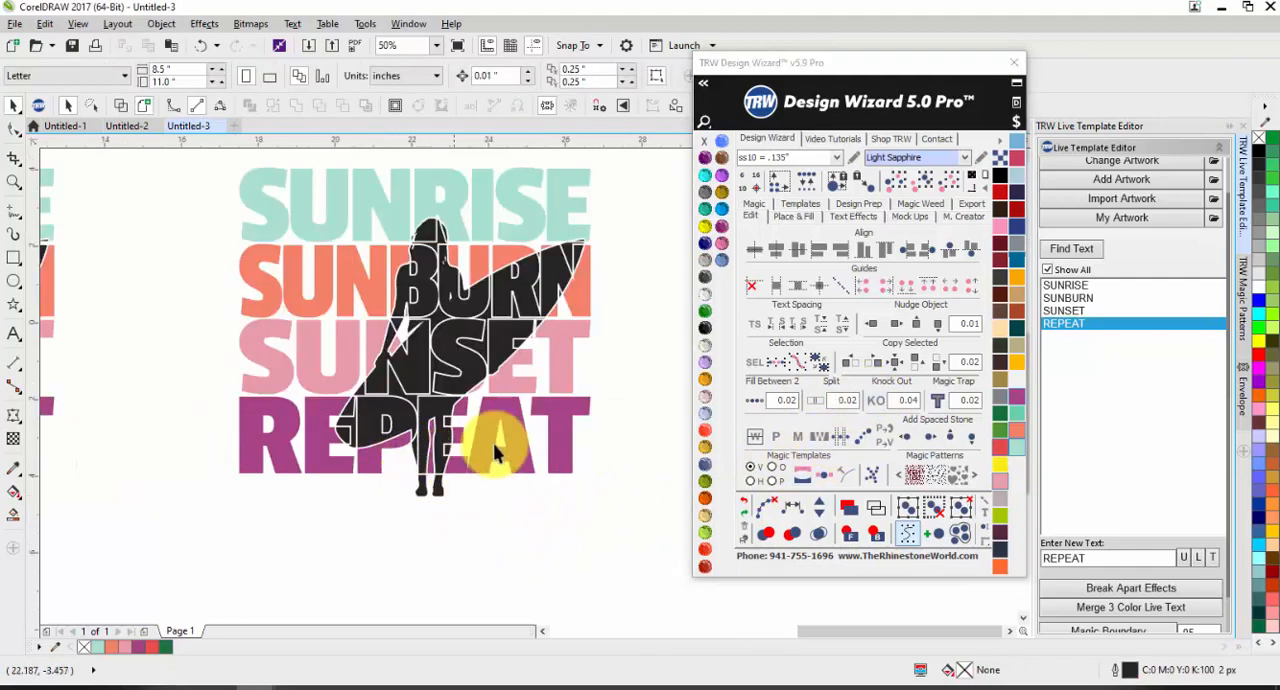
{"action": "scroll", "coordinate": [542, 364], "scroll_direction": "down", "scroll_amount": 1}
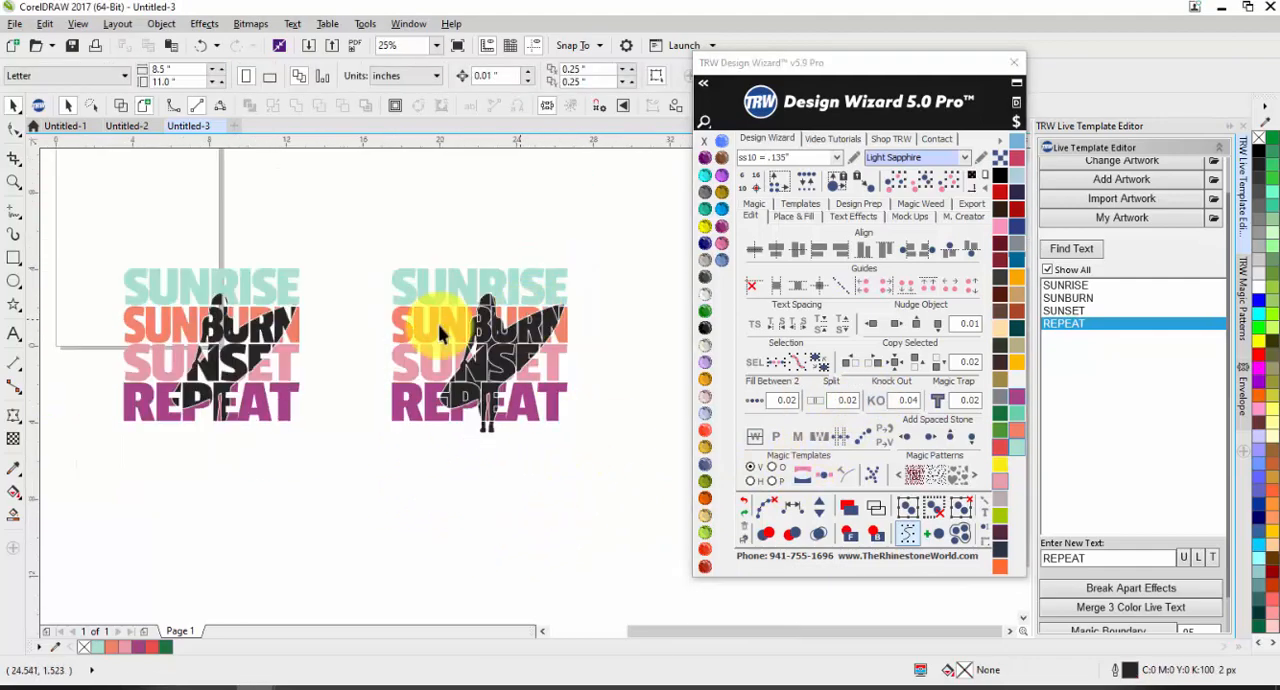
Step: Ungroup the four-colour text of the left knocked-out design into separate word curves
{"action": "left_click", "coordinate": [151, 314]}
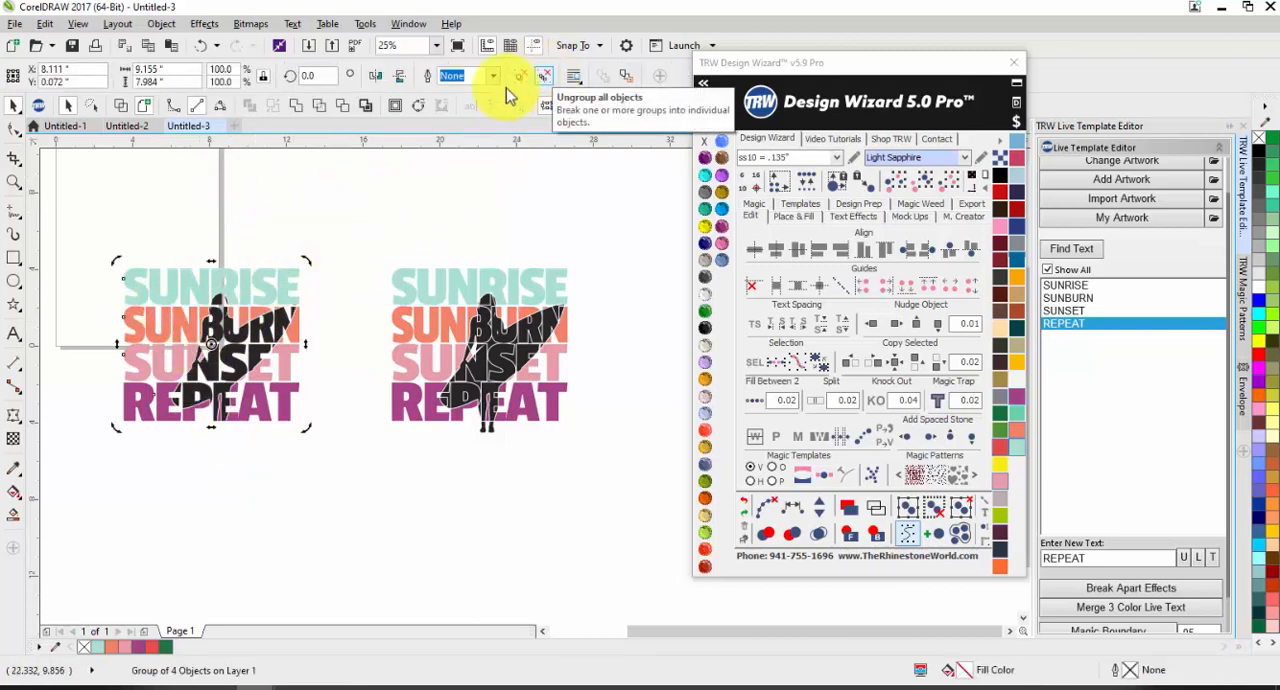
{"action": "left_click", "coordinate": [210, 270]}
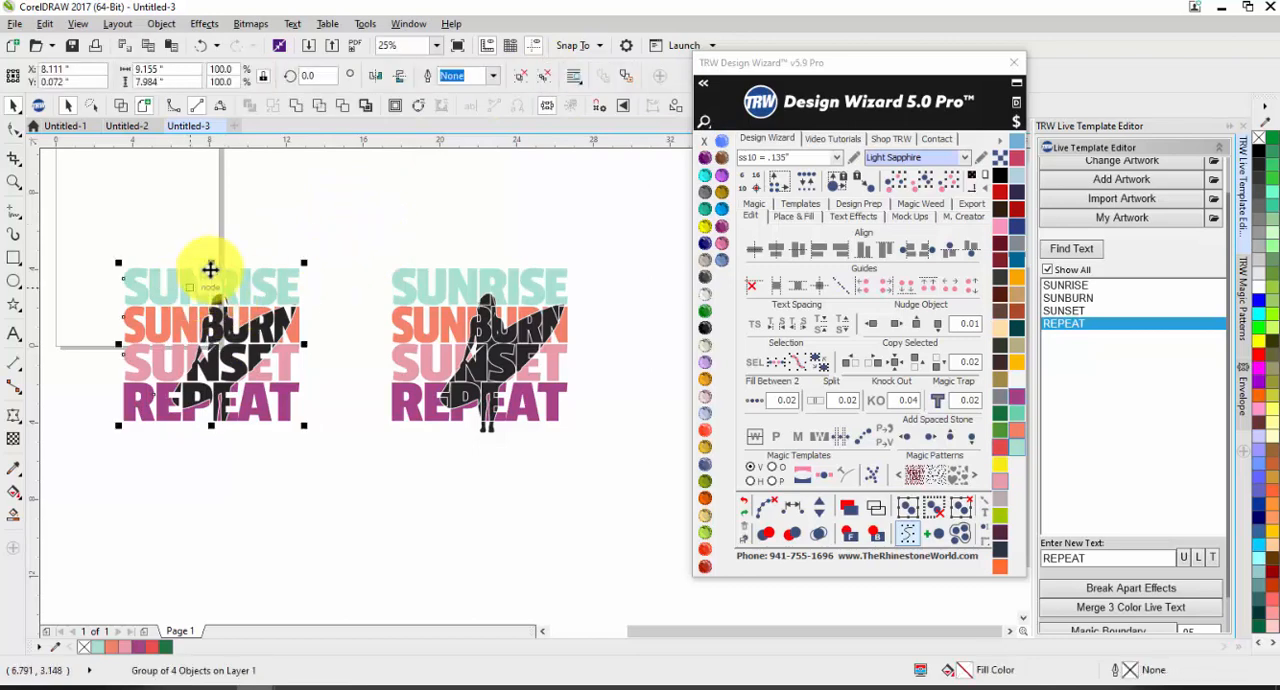
{"action": "left_click", "coordinate": [524, 80]}
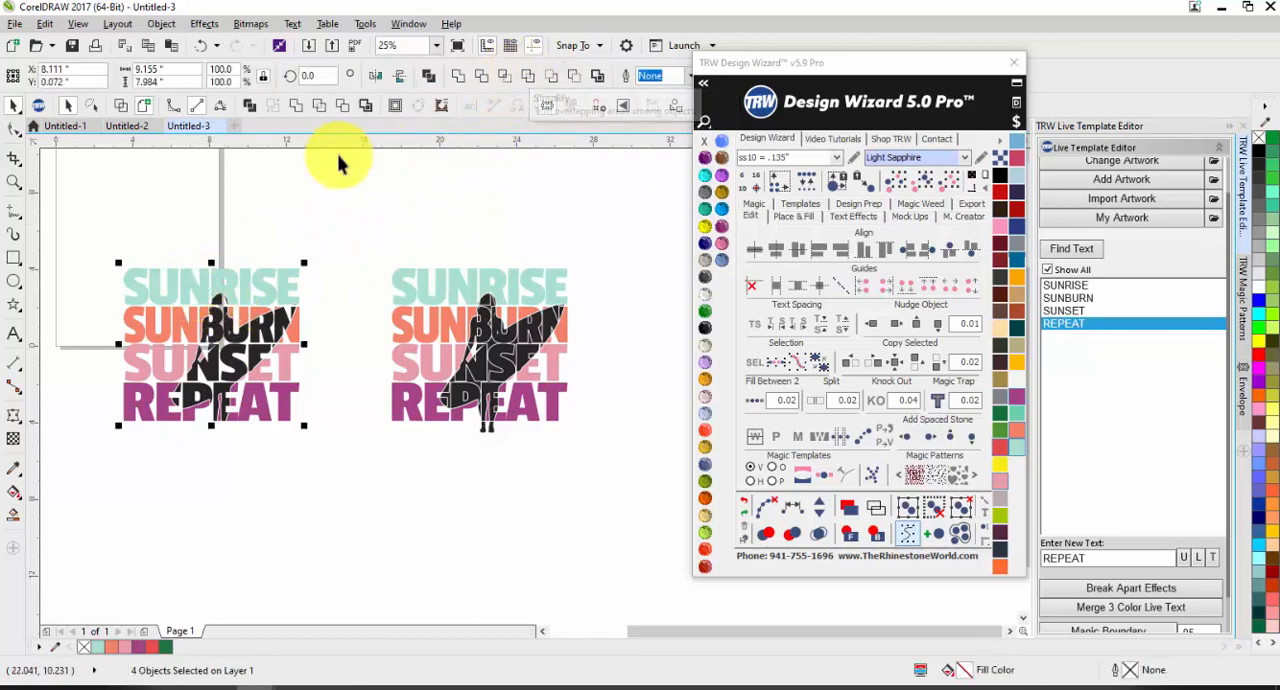
{"action": "left_click", "coordinate": [310, 283]}
{"action": "left_click", "coordinate": [288, 286]}
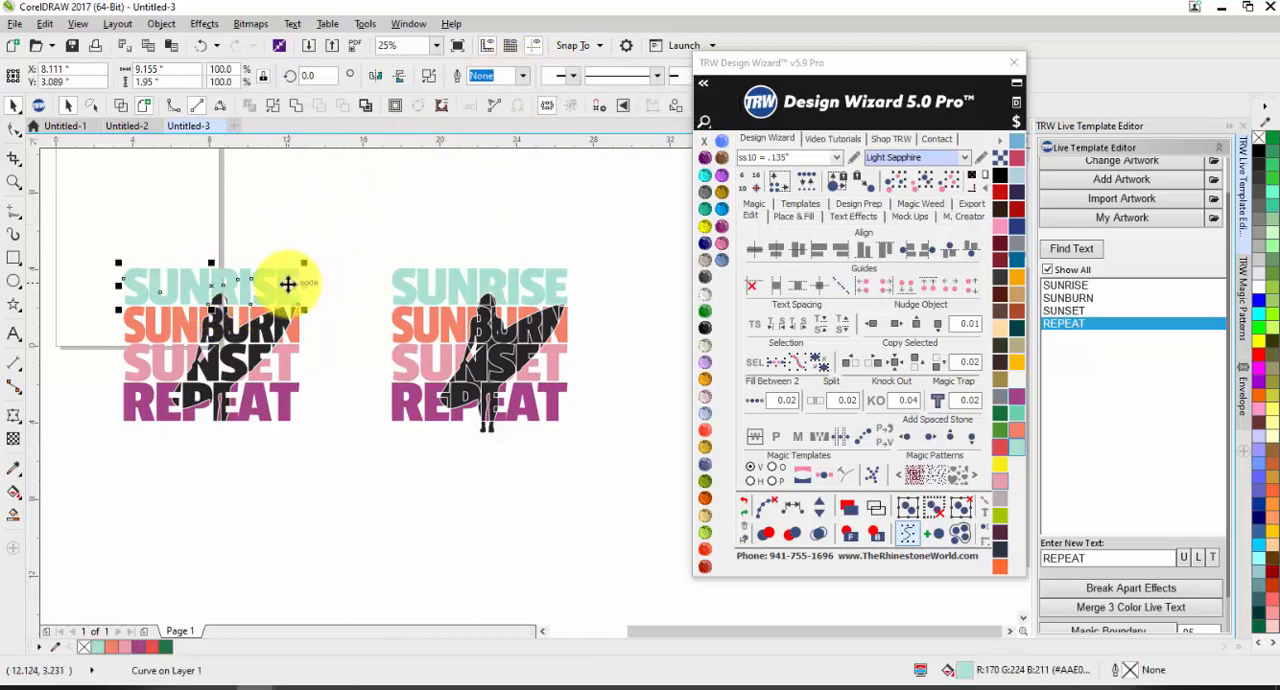
{"action": "left_click", "coordinate": [318, 384]}
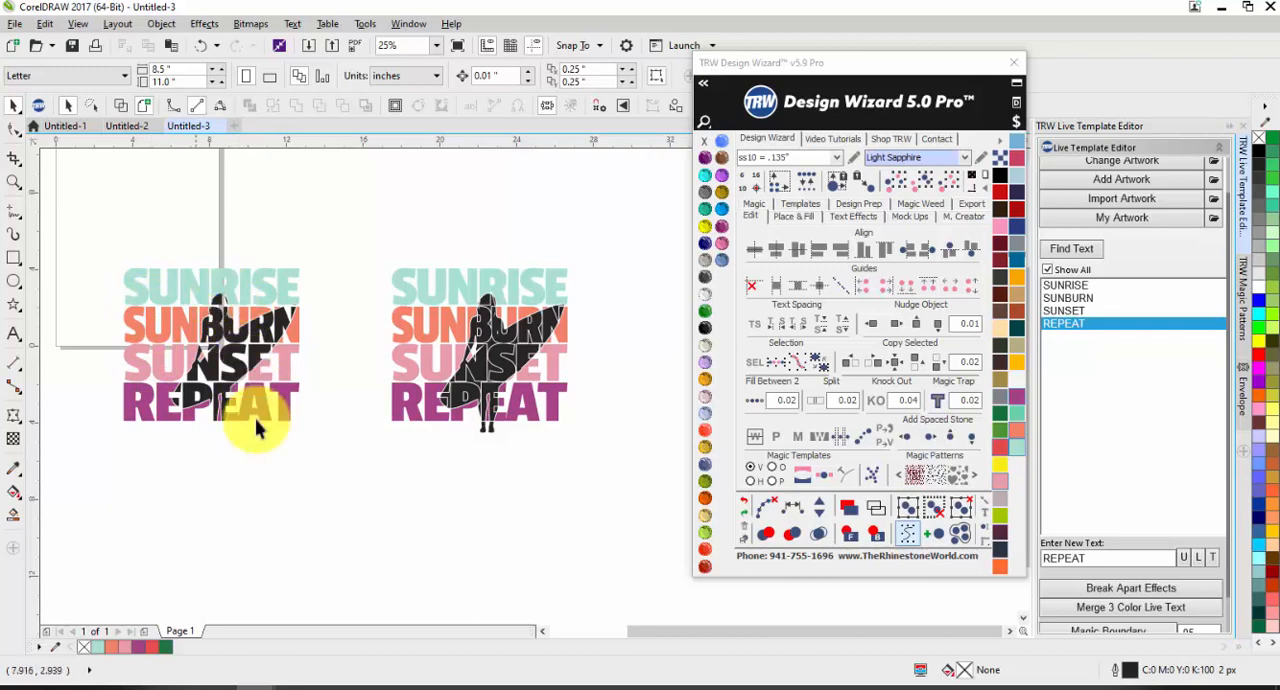
Step: Recolour SUNRISE and SUNSET in the left design to green (R108 G210 B173) and weld both words into one curve
{"action": "left_click", "coordinate": [238, 374]}
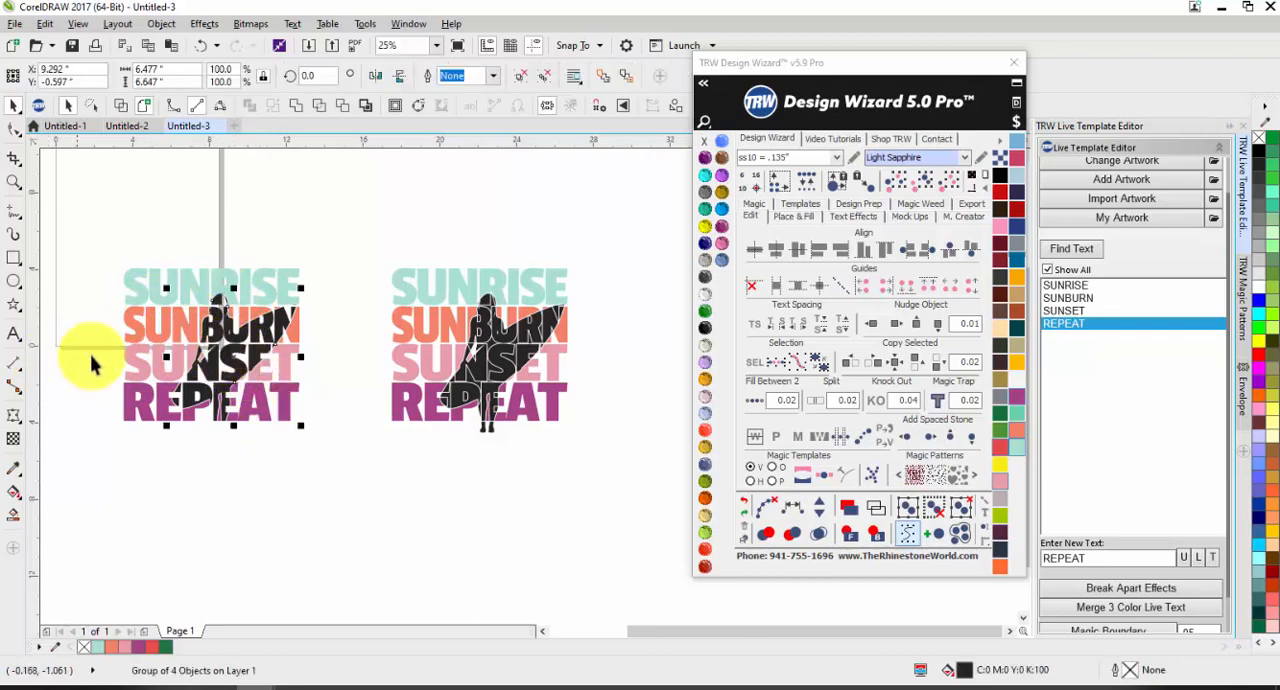
{"action": "left_click", "coordinate": [97, 398]}
{"action": "scroll", "coordinate": [81, 351], "scroll_direction": "up", "scroll_amount": 1}
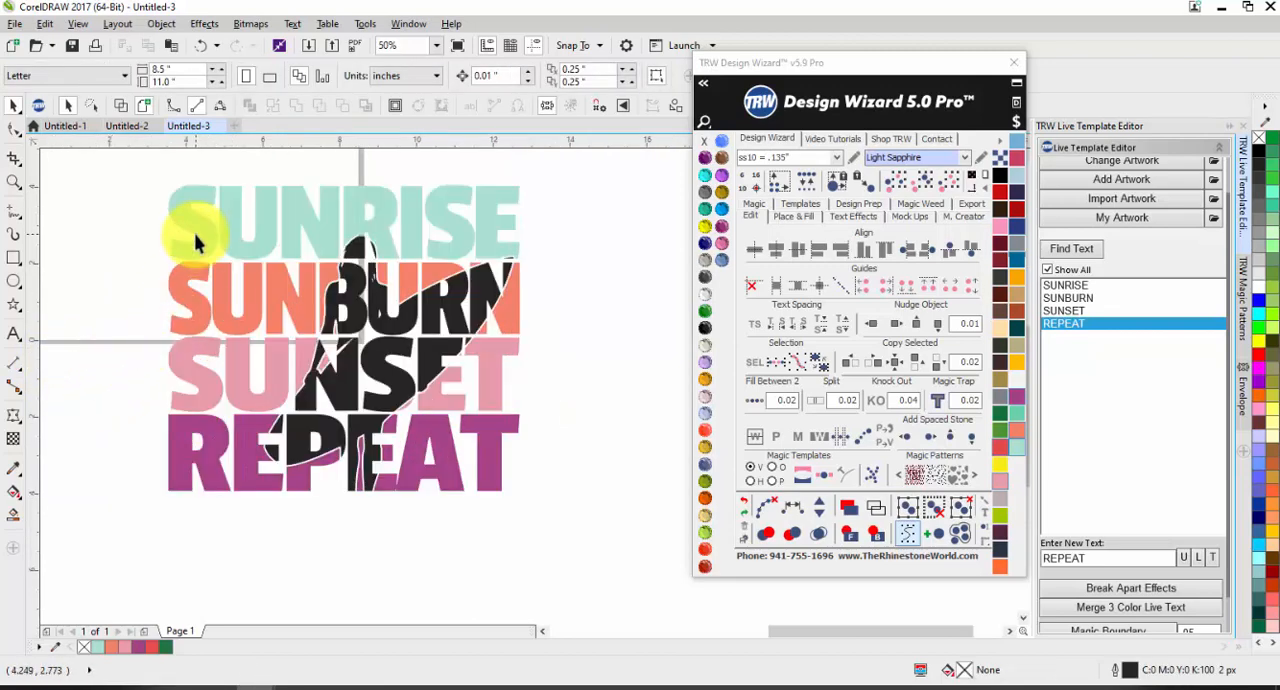
{"action": "left_click", "coordinate": [197, 287]}
{"action": "left_click", "coordinate": [197, 366], "text": "shift"}
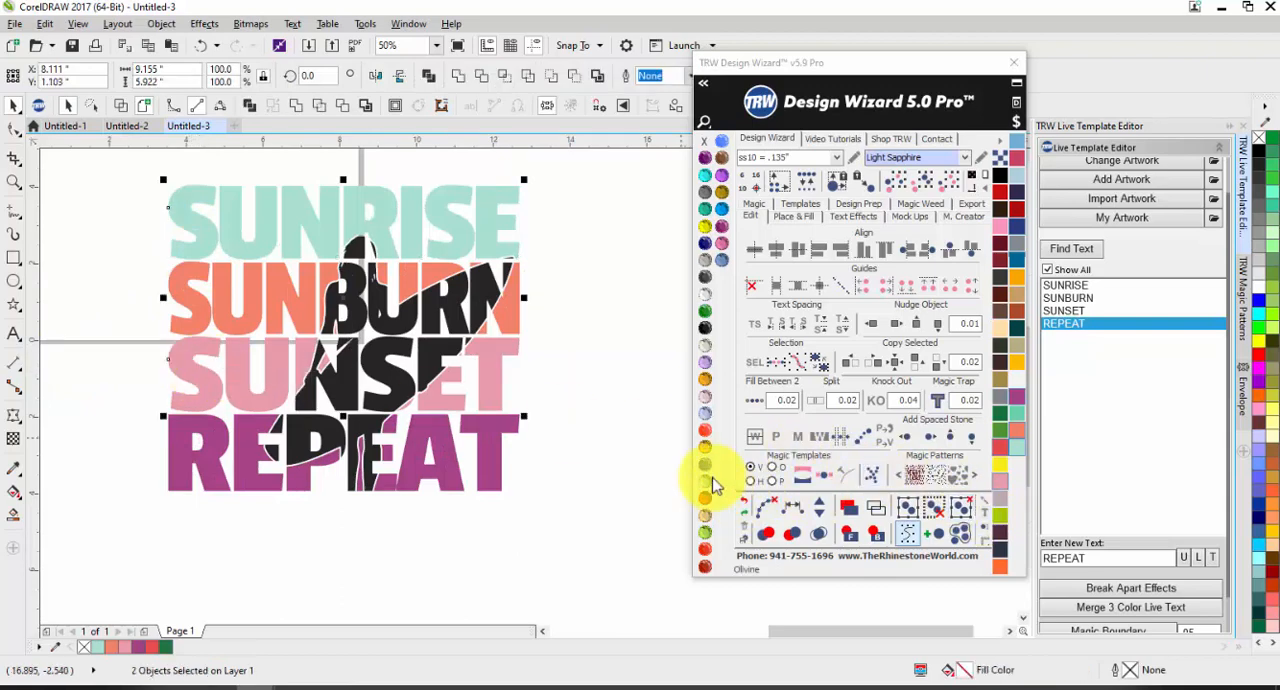
{"action": "left_click", "coordinate": [1008, 422]}
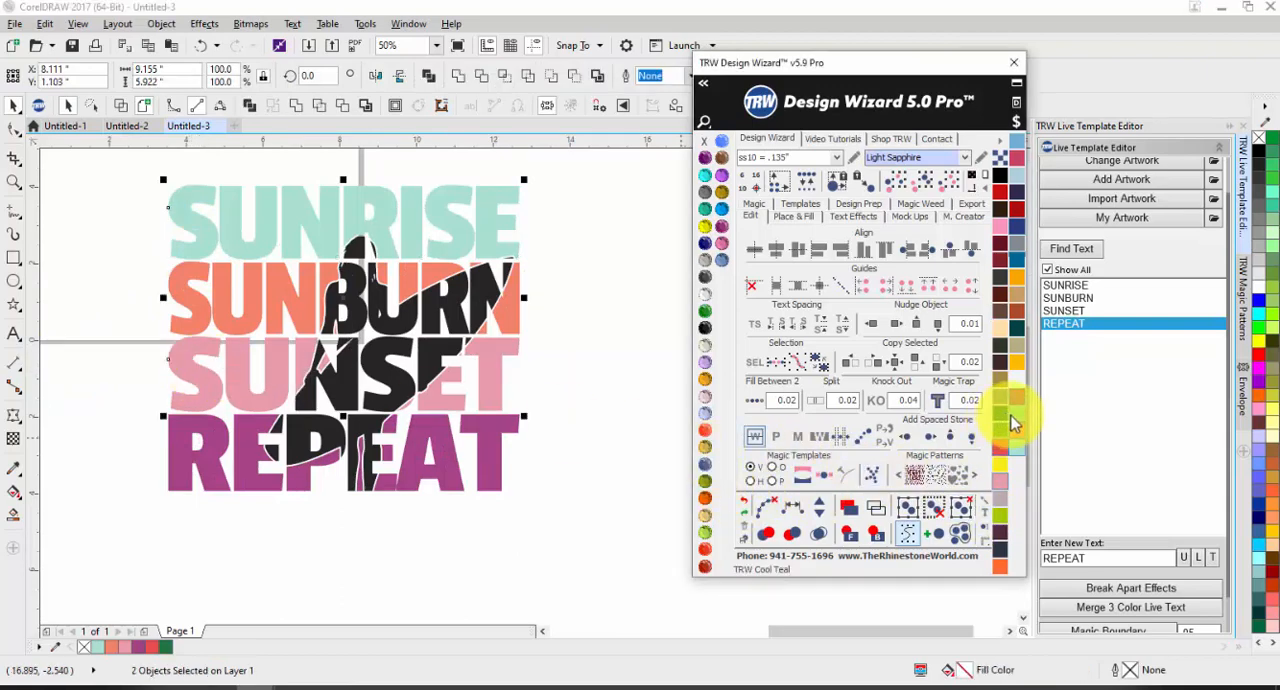
{"action": "left_click", "coordinate": [459, 84]}
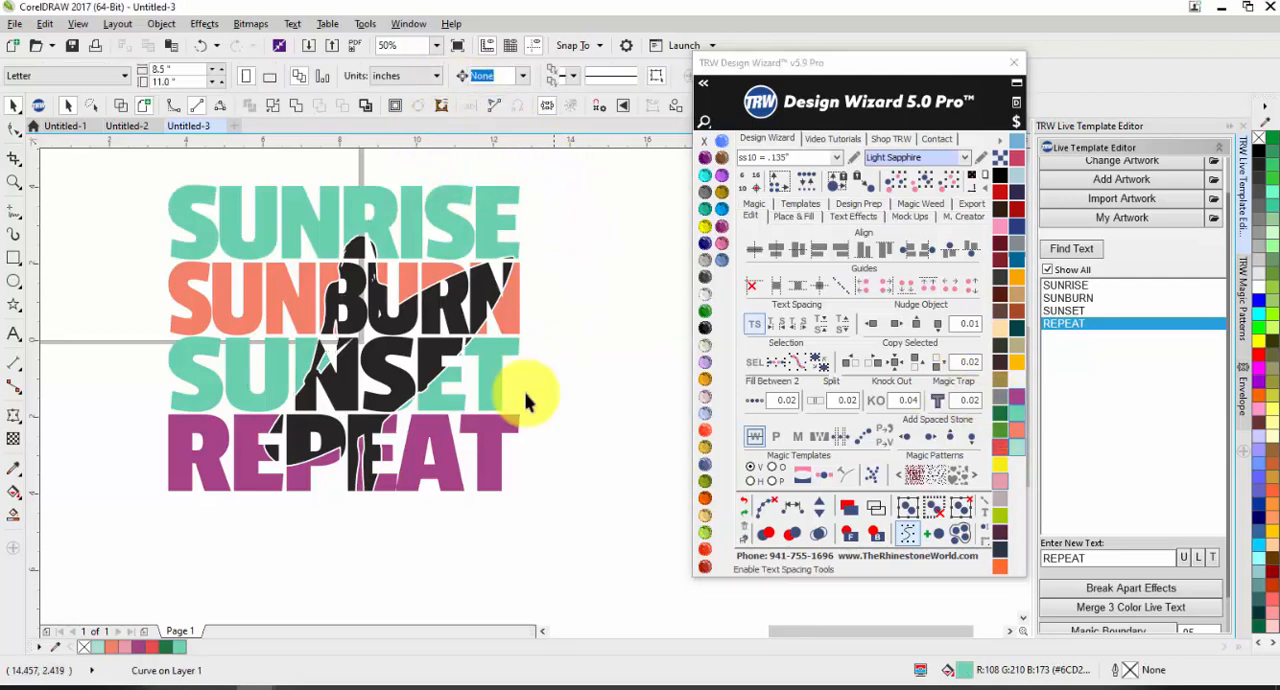
Step: Weld REPEAT and SUNBURN in the left design into one coral curve
{"action": "left_click", "coordinate": [492, 468]}
{"action": "left_click", "coordinate": [518, 297], "text": "shift"}
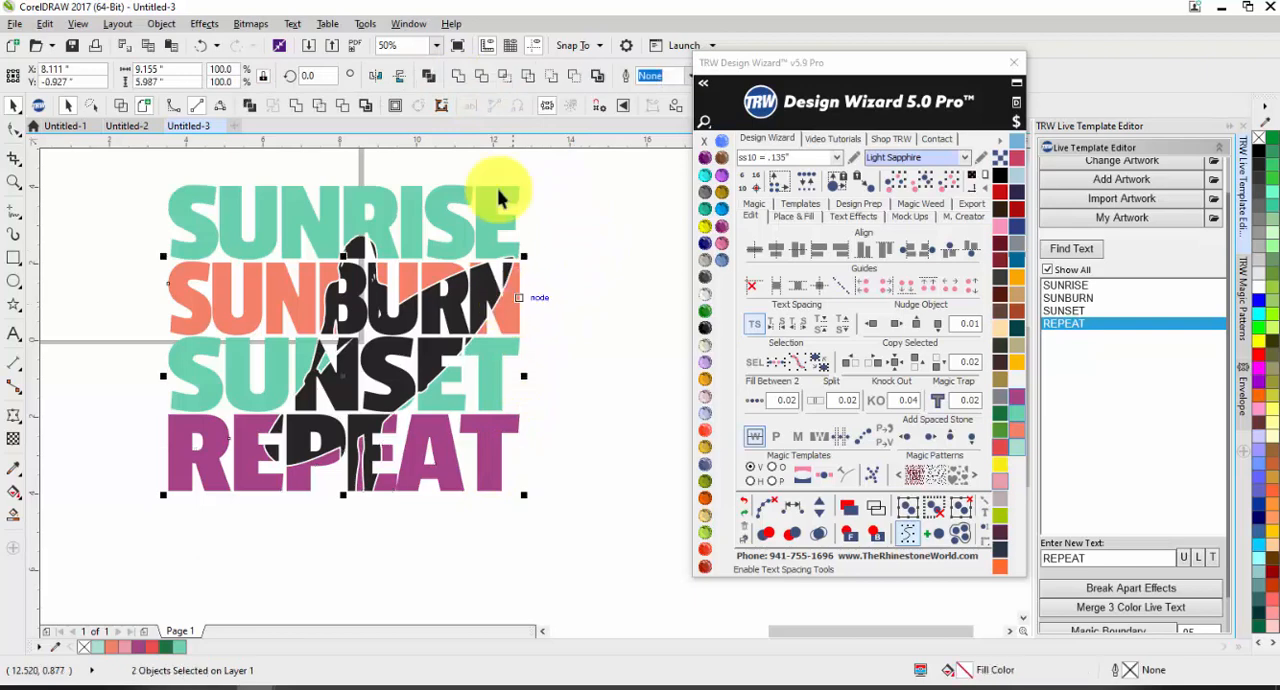
{"action": "left_click", "coordinate": [457, 76]}
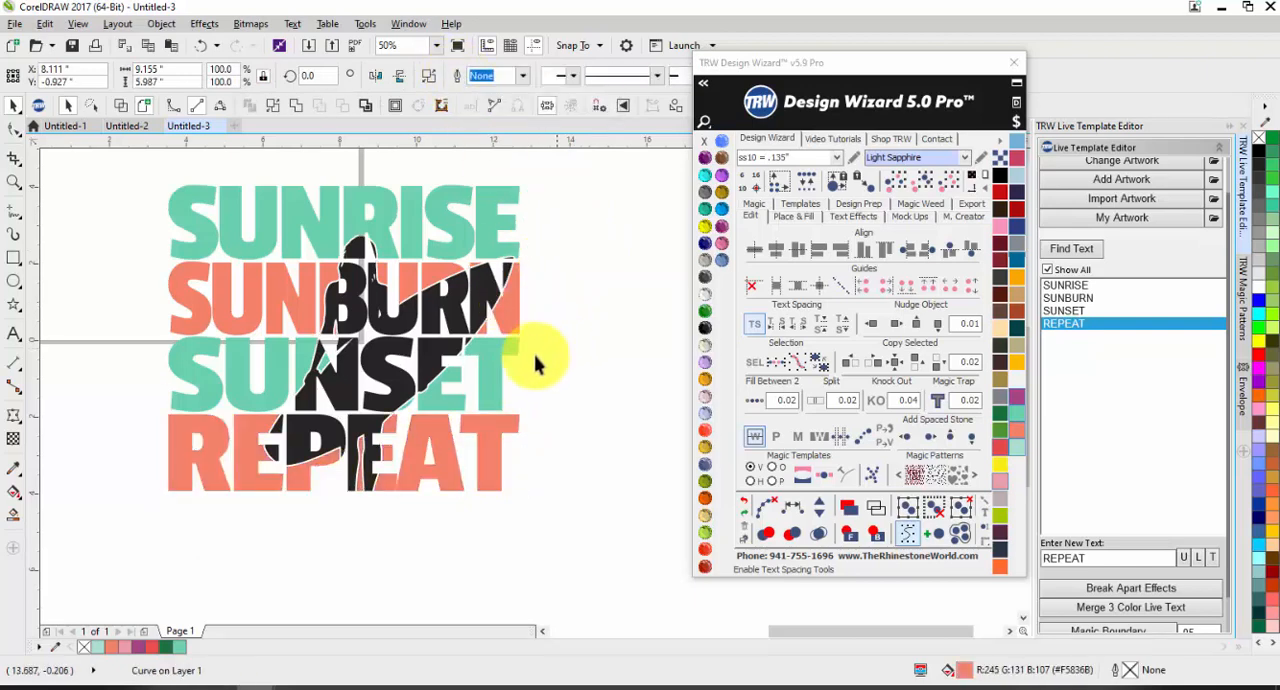
Step: Recolour the knocked-out surfer silhouette in the left design to purple (#A64386)
{"action": "left_click", "coordinate": [395, 369]}
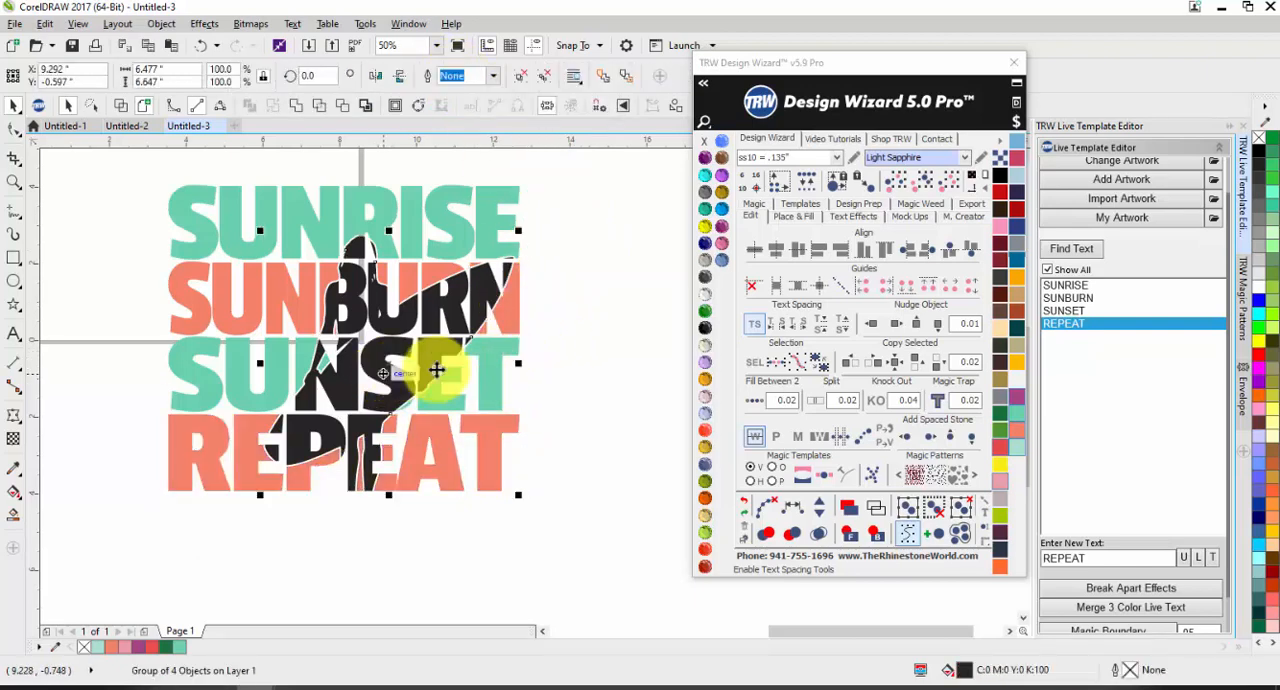
{"action": "left_click", "coordinate": [1016, 350]}
{"action": "left_click", "coordinate": [1016, 399]}
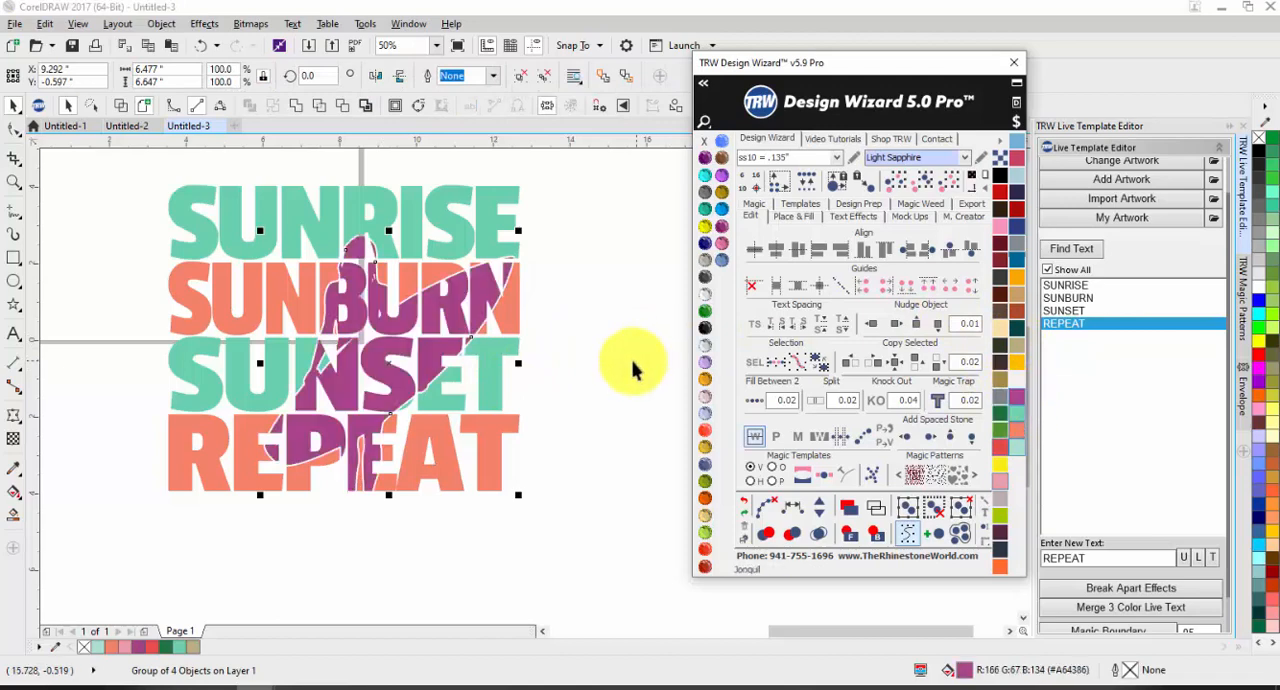
{"action": "left_click", "coordinate": [593, 363]}
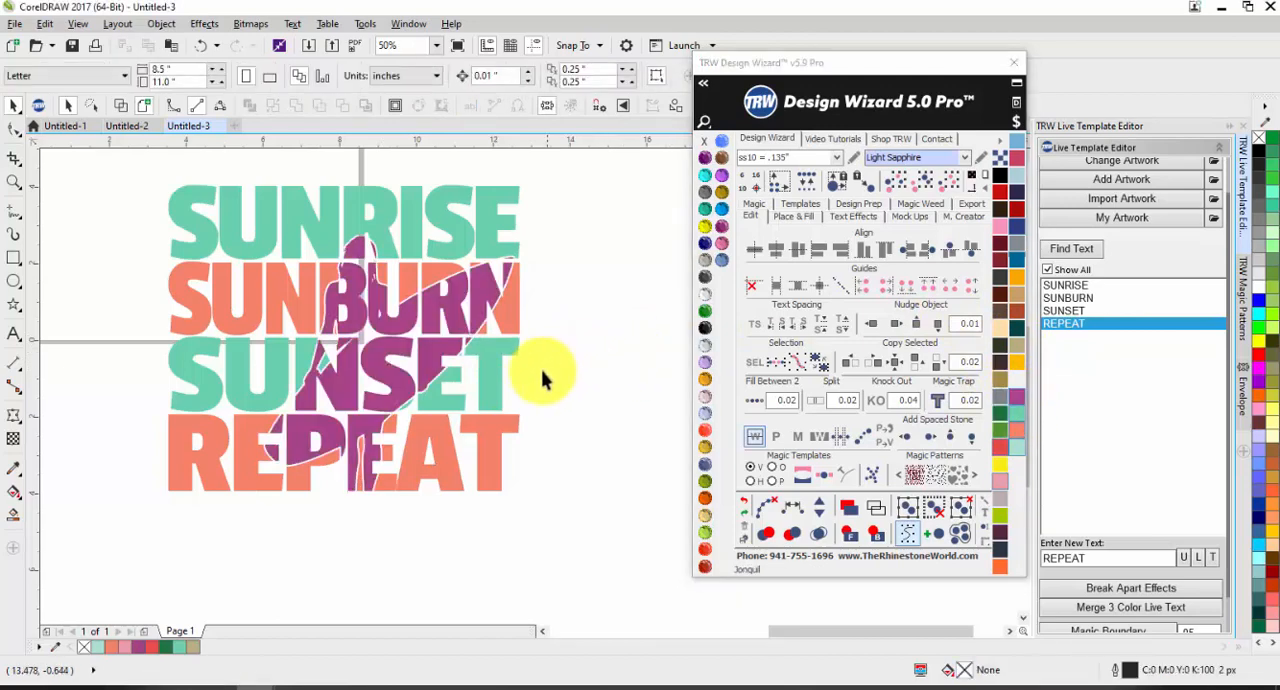
Step: Recolour the welded SUNRISE and SUNSET curve to dark navy
{"action": "left_click", "coordinate": [491, 394]}
{"action": "left_click", "coordinate": [960, 533]}
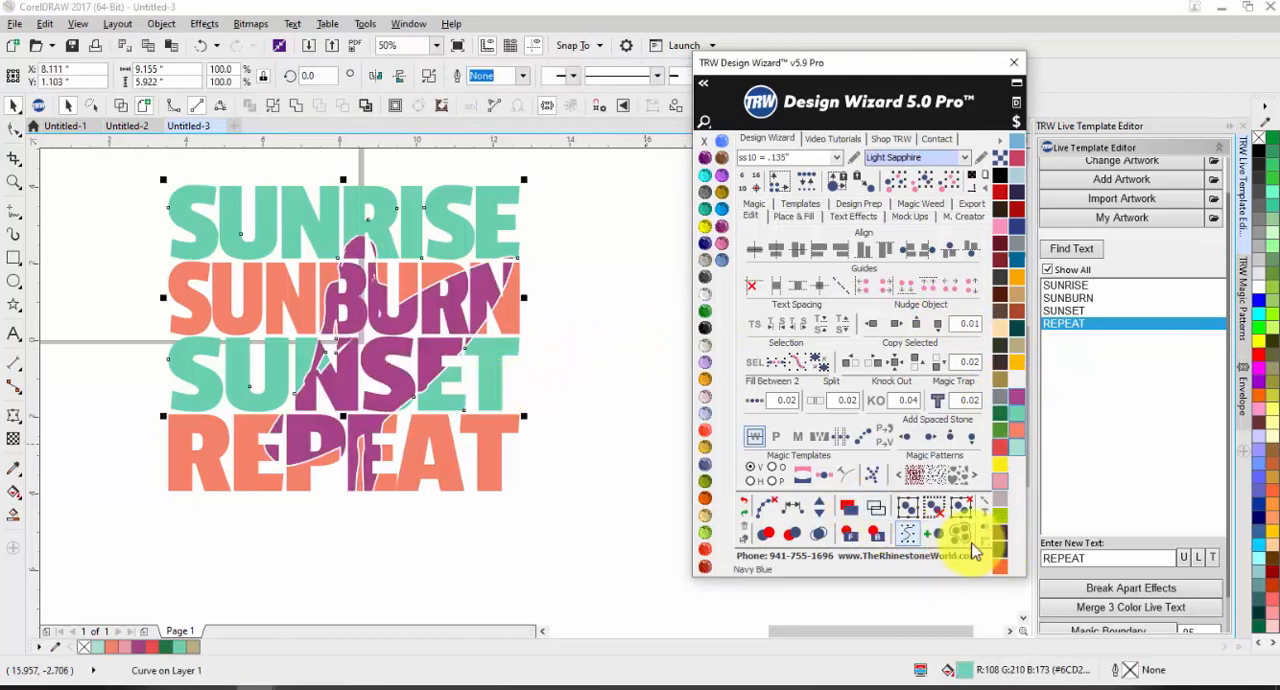
{"action": "left_click", "coordinate": [551, 521]}
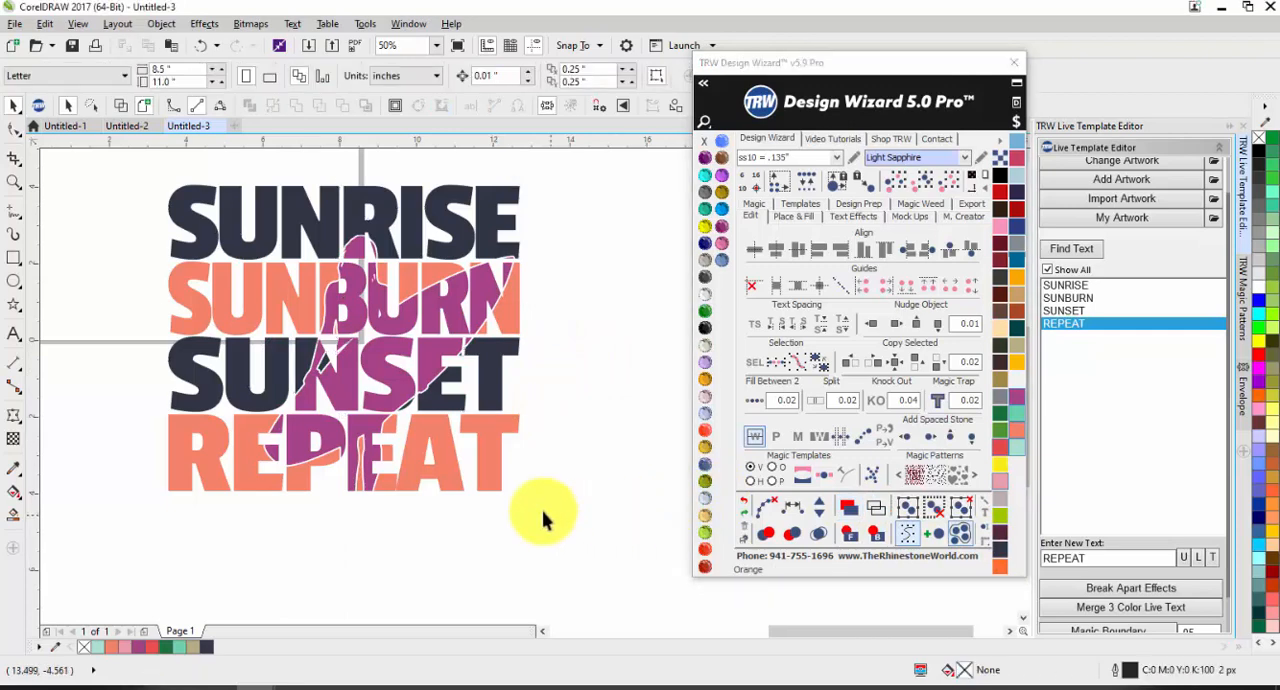
Step: Try tan (#C89E64) on the left design's surfer silhouette, and settle on grey as its fill
{"action": "left_click", "coordinate": [400, 392]}
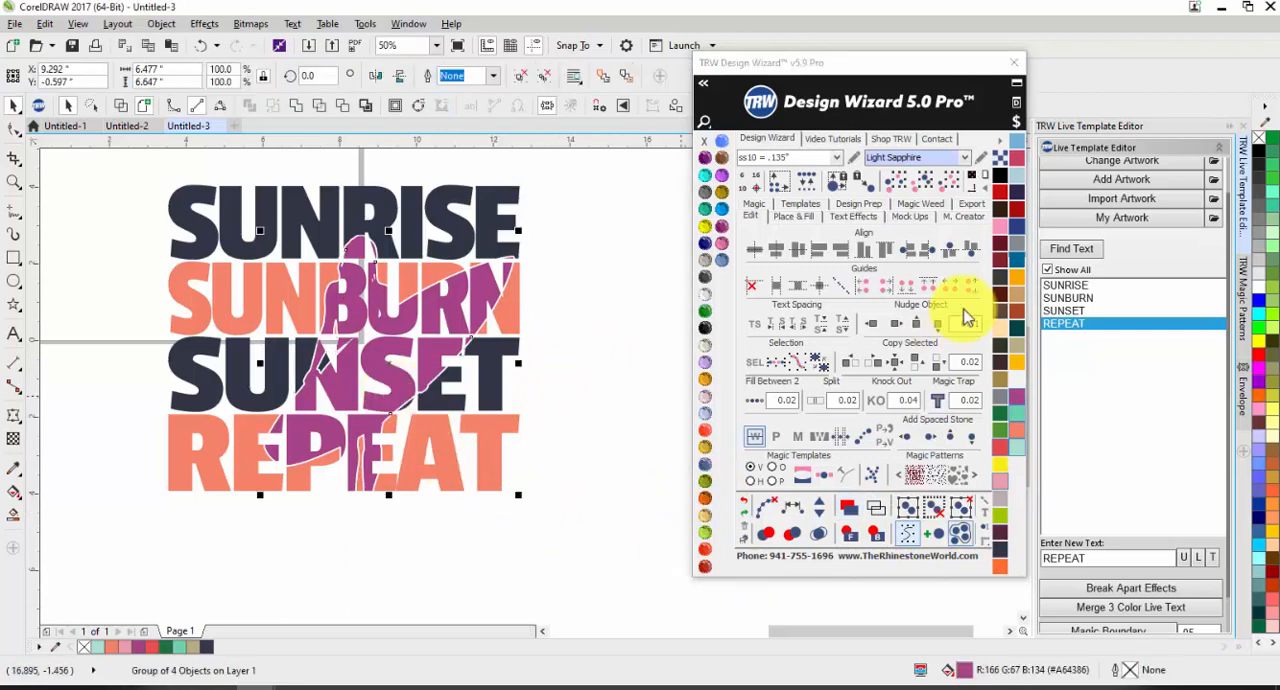
{"action": "left_click", "coordinate": [1019, 288]}
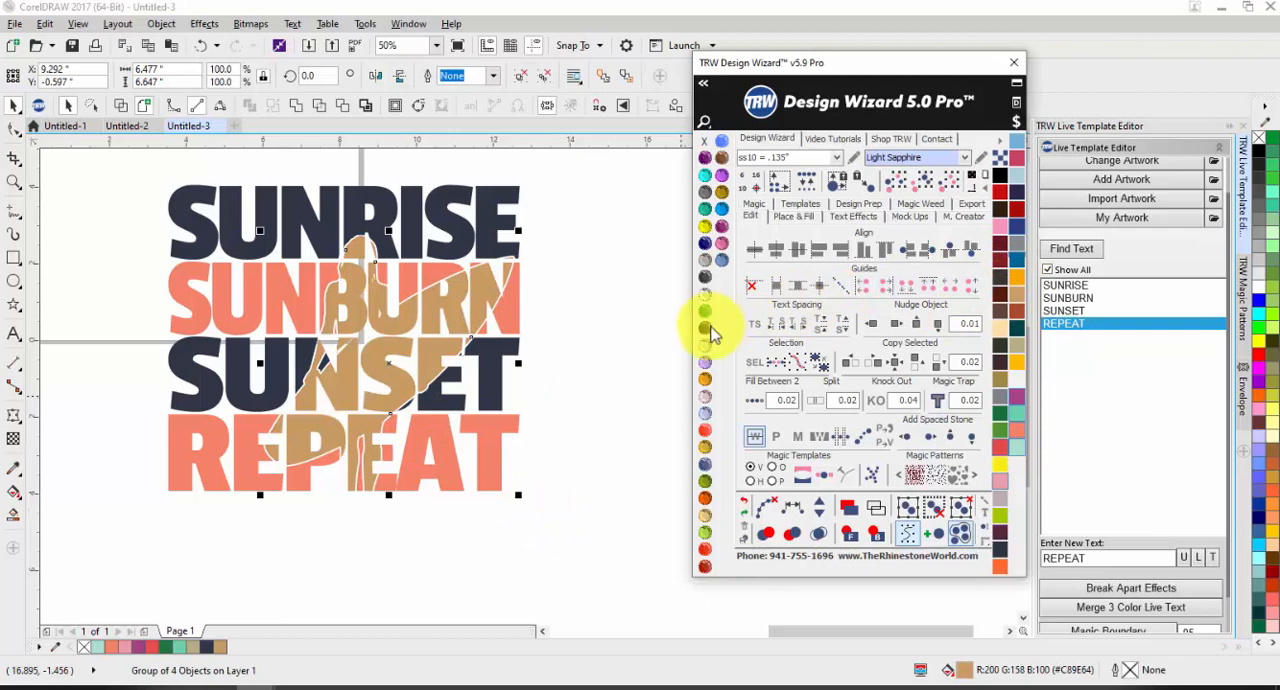
{"action": "left_click", "coordinate": [705, 328]}
{"action": "left_click", "coordinate": [1019, 284]}
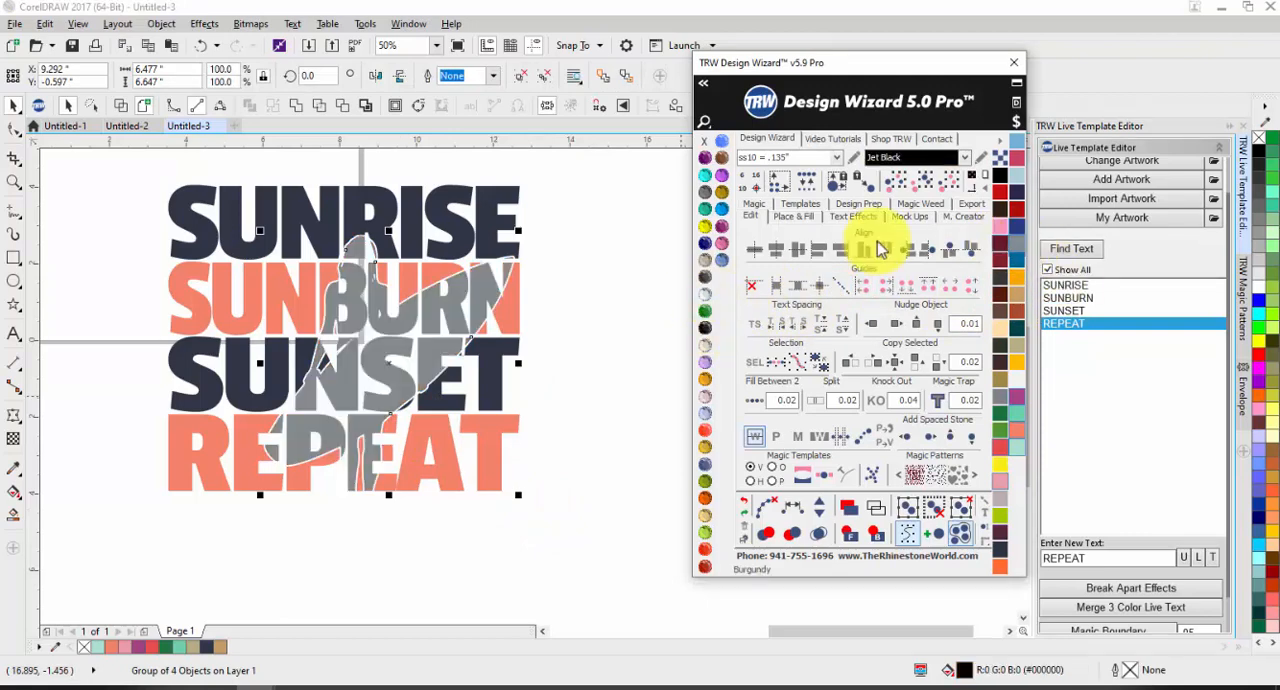
{"action": "left_click", "coordinate": [607, 313]}
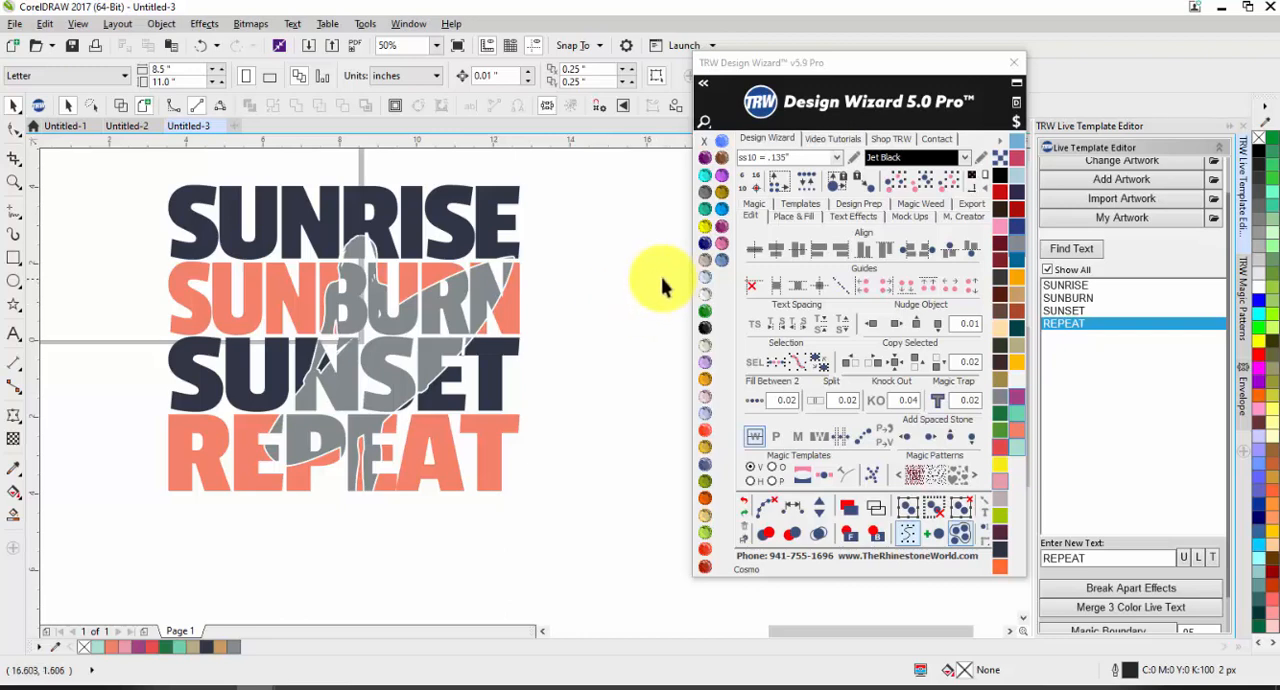
{"action": "left_click", "coordinate": [418, 453]}
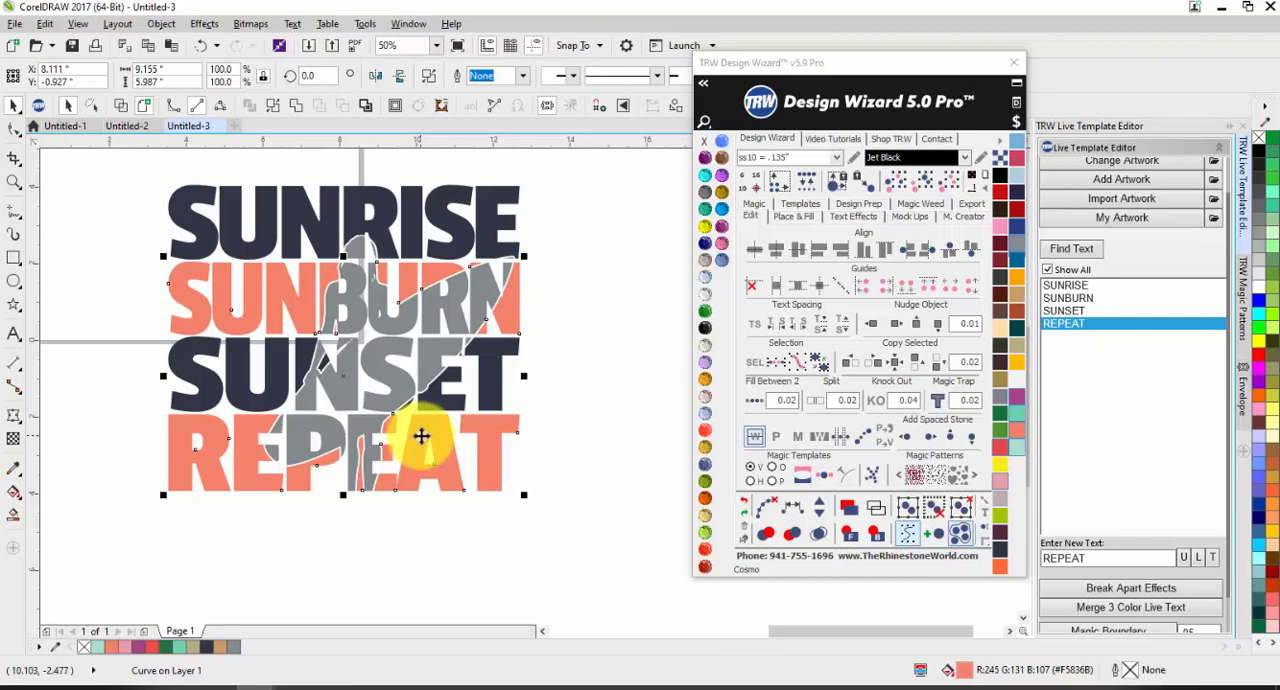
{"action": "scroll", "coordinate": [425, 430], "scroll_direction": "down", "scroll_amount": 4}
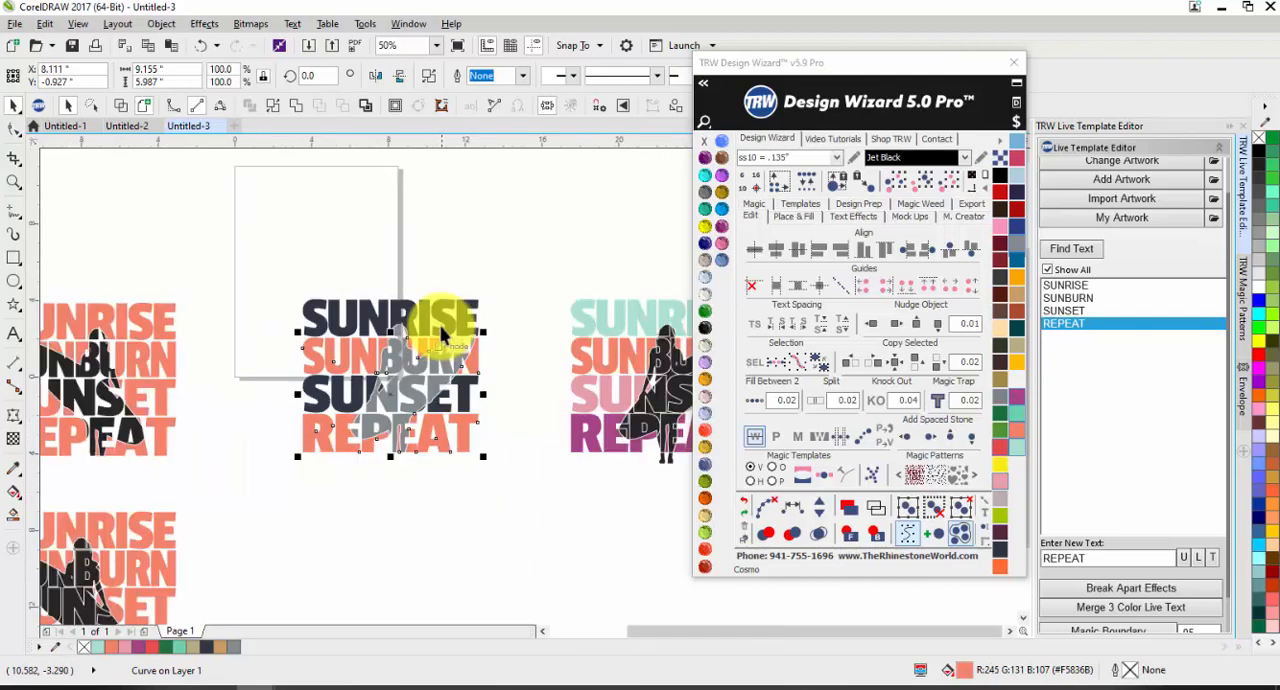
{"action": "left_click", "coordinate": [452, 422]}
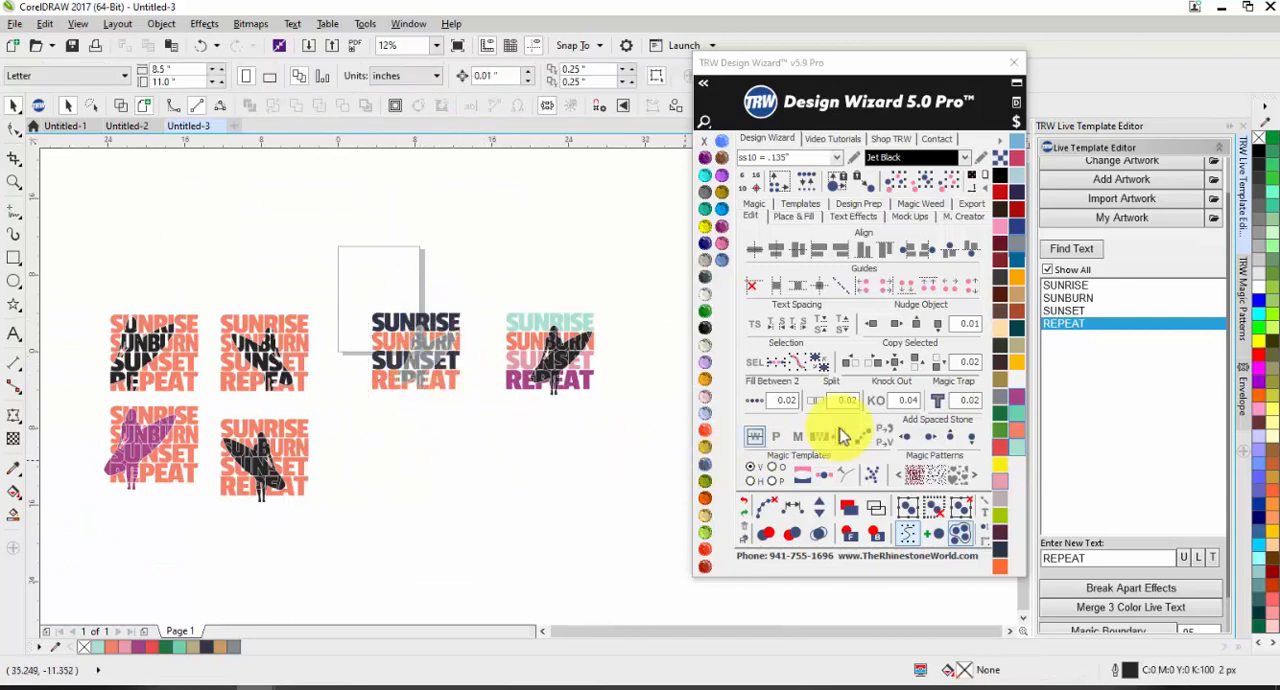
{"action": "left_click", "coordinate": [897, 402]}
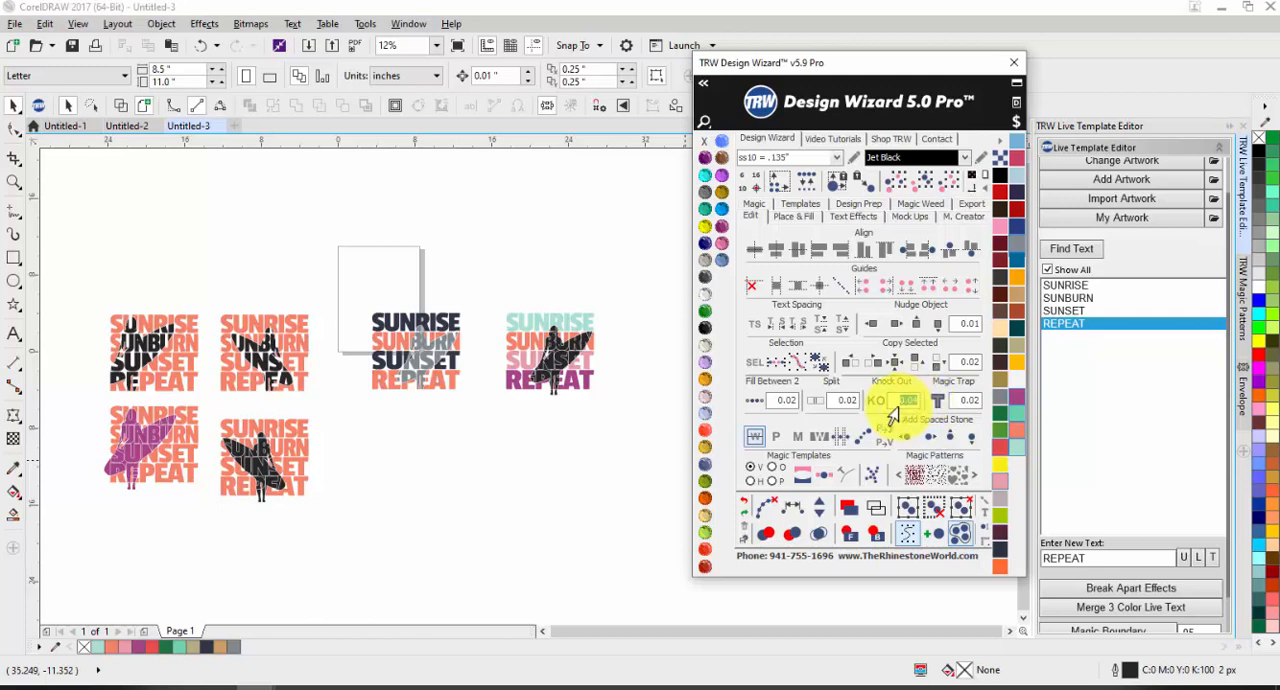
{"action": "left_click", "coordinate": [511, 498]}
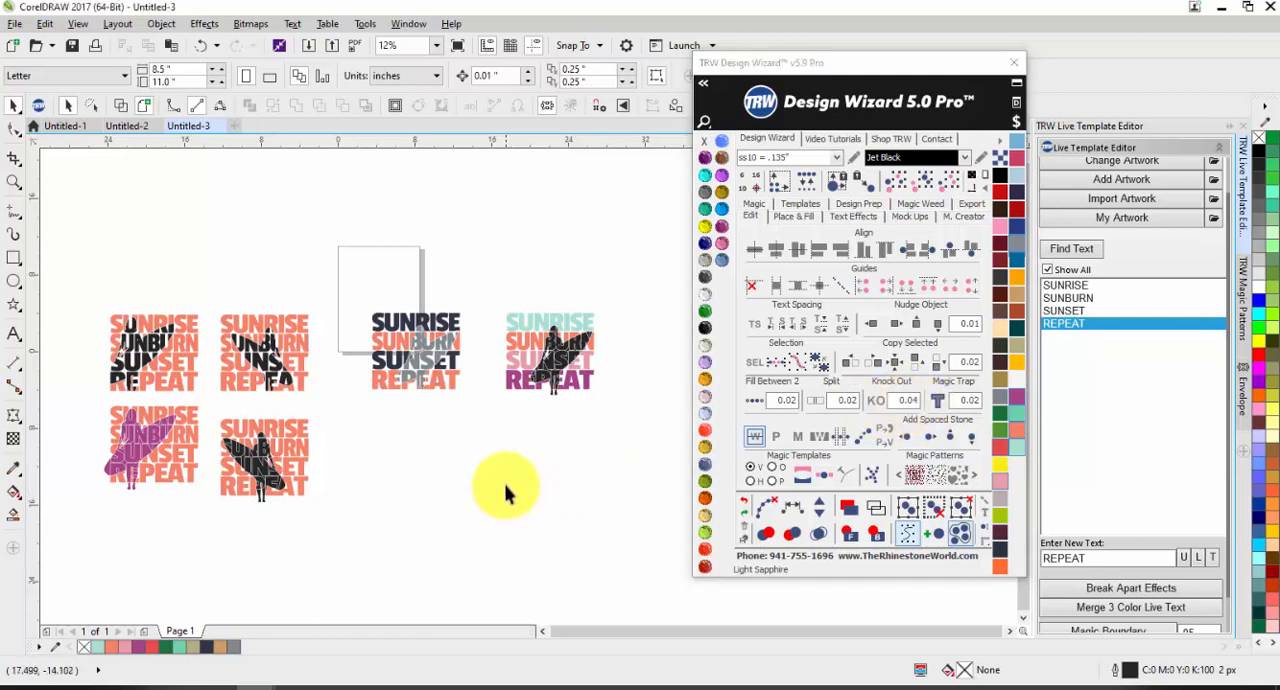
Step: Undo the left design's recolouring, welding and ungrouping, together with the Knock Out on the right four-colour design
{"action": "key", "text": "ctrl+z"}
{"action": "key", "text": "ctrl+z"}
{"action": "key", "text": "ctrl+z"}
{"action": "key", "text": "ctrl+z"}
{"action": "key", "text": "ctrl+z"}
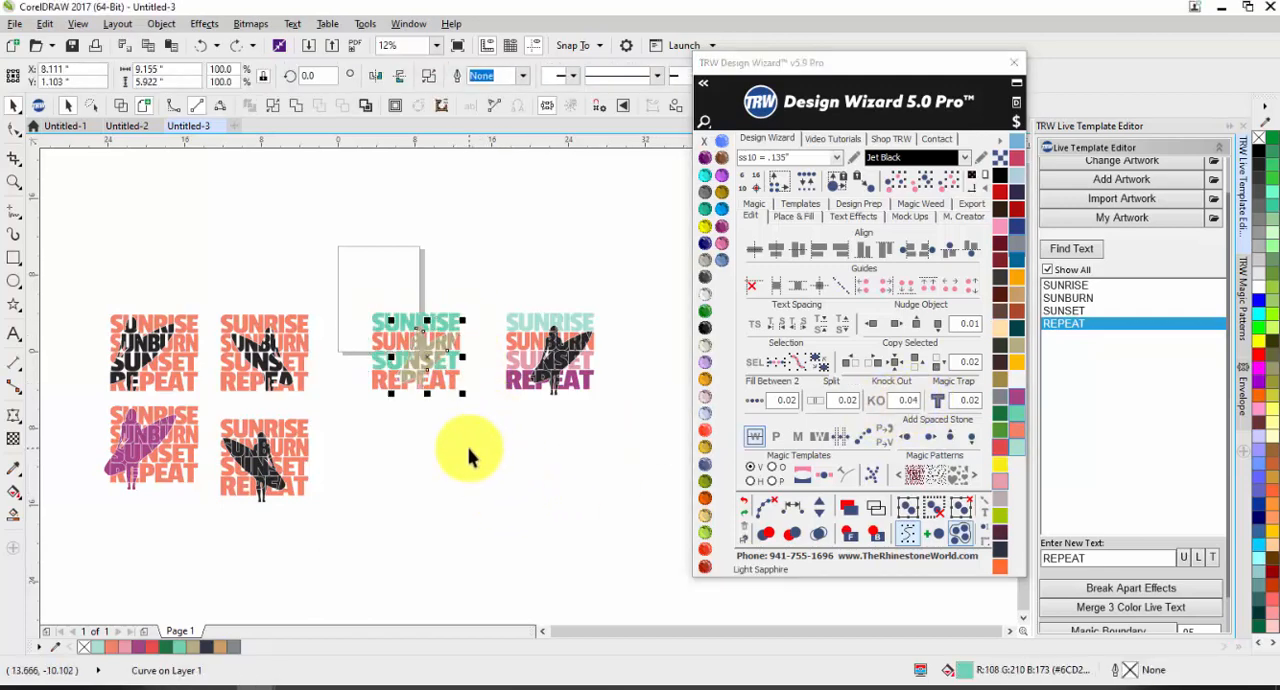
{"action": "key", "text": "ctrl+z"}
{"action": "key", "text": "ctrl+z"}
{"action": "key", "text": "ctrl+z"}
{"action": "key", "text": "ctrl+z"}
{"action": "key", "text": "ctrl+z"}
{"action": "key", "text": "ctrl+z"}
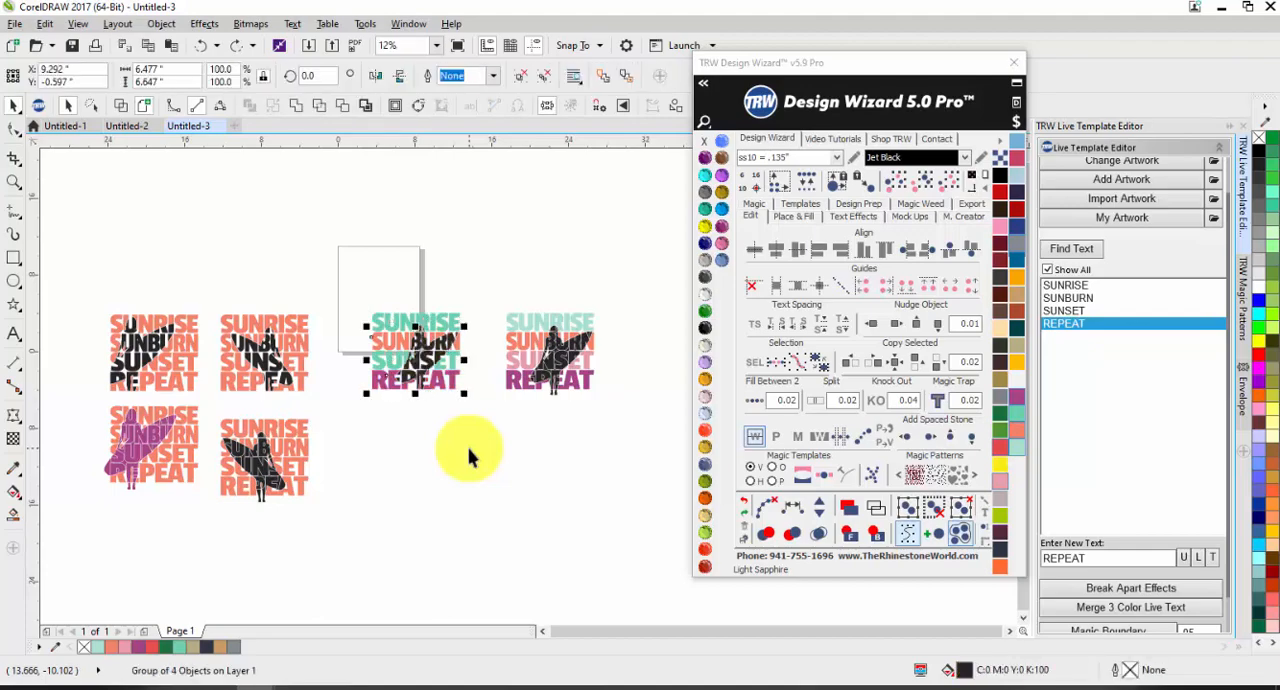
{"action": "key", "text": "ctrl+z"}
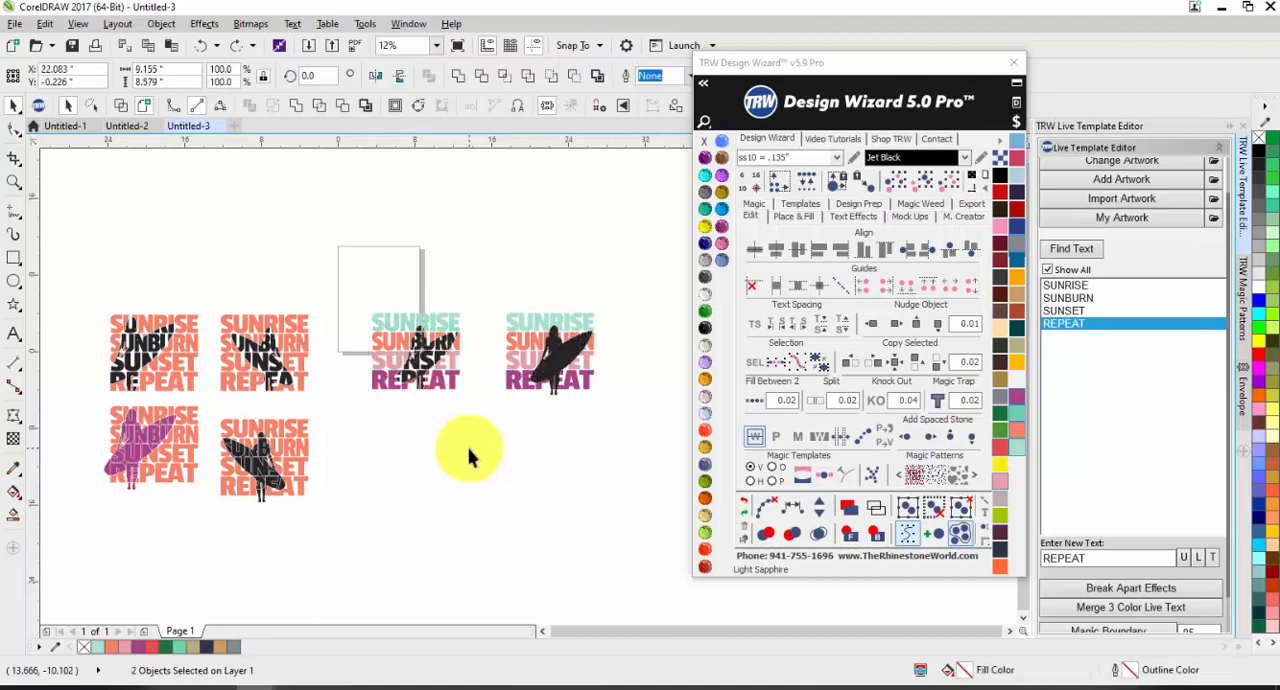
Step: Duplicate the intact four-colour text and surfer design about 15 inches to the right of the original
{"action": "scroll", "coordinate": [600, 350], "scroll_direction": "up", "scroll_amount": 3}
{"action": "left_click", "coordinate": [435, 331]}
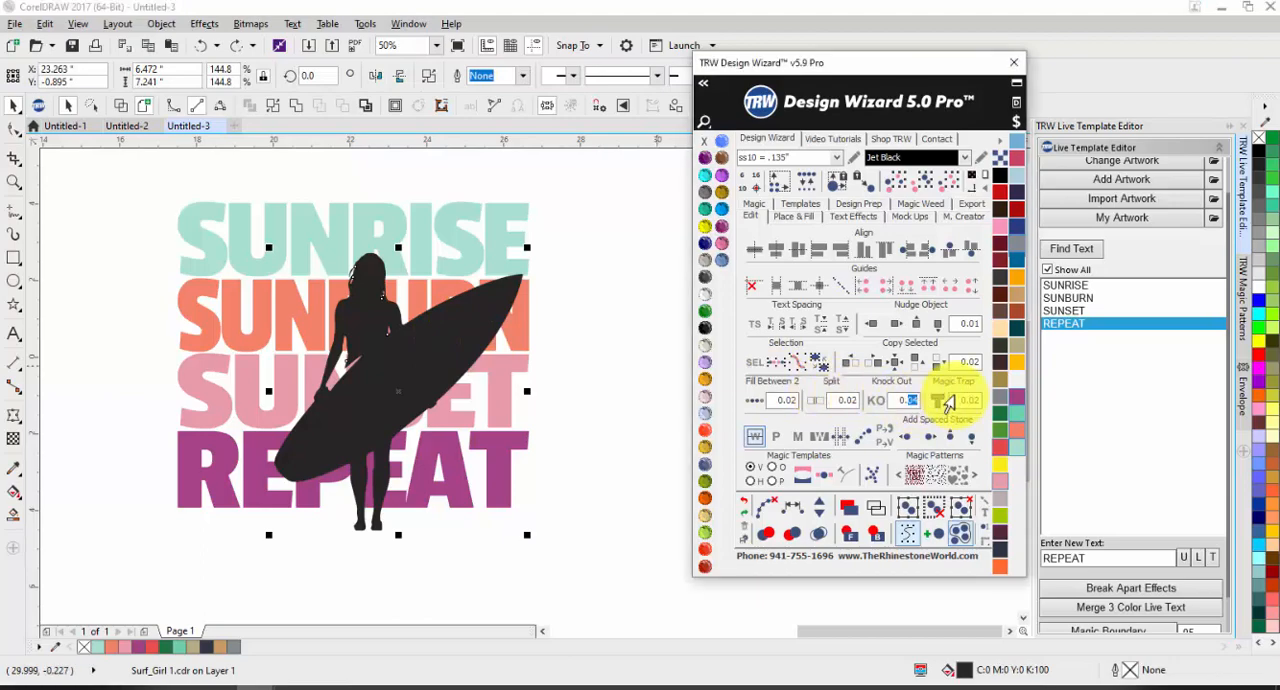
{"action": "scroll", "coordinate": [465, 378], "scroll_direction": "down", "scroll_amount": 2}
{"action": "left_click_drag", "start_coordinate": [547, 273], "coordinate": [244, 517]}
{"action": "scroll", "coordinate": [284, 420], "scroll_direction": "down", "scroll_amount": 1}
{"action": "left_click_drag", "start_coordinate": [304, 408], "coordinate": [448, 406]}
{"action": "right_click", "coordinate": [448, 406]}
{"action": "left_click", "coordinate": [418, 482]}
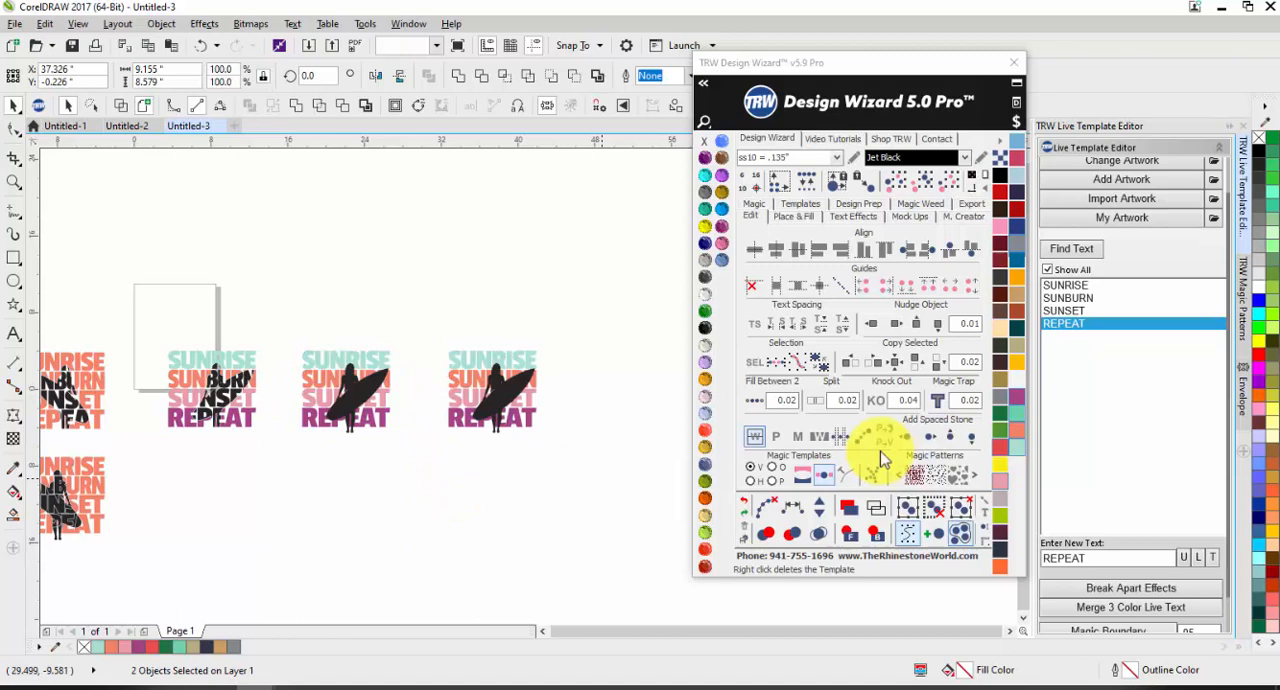
Step: Knock out the right duplicated four-colour text and surfer design with a 0.15 Knock Out value
{"action": "left_click", "coordinate": [913, 400]}
{"action": "type", "text": "15"}
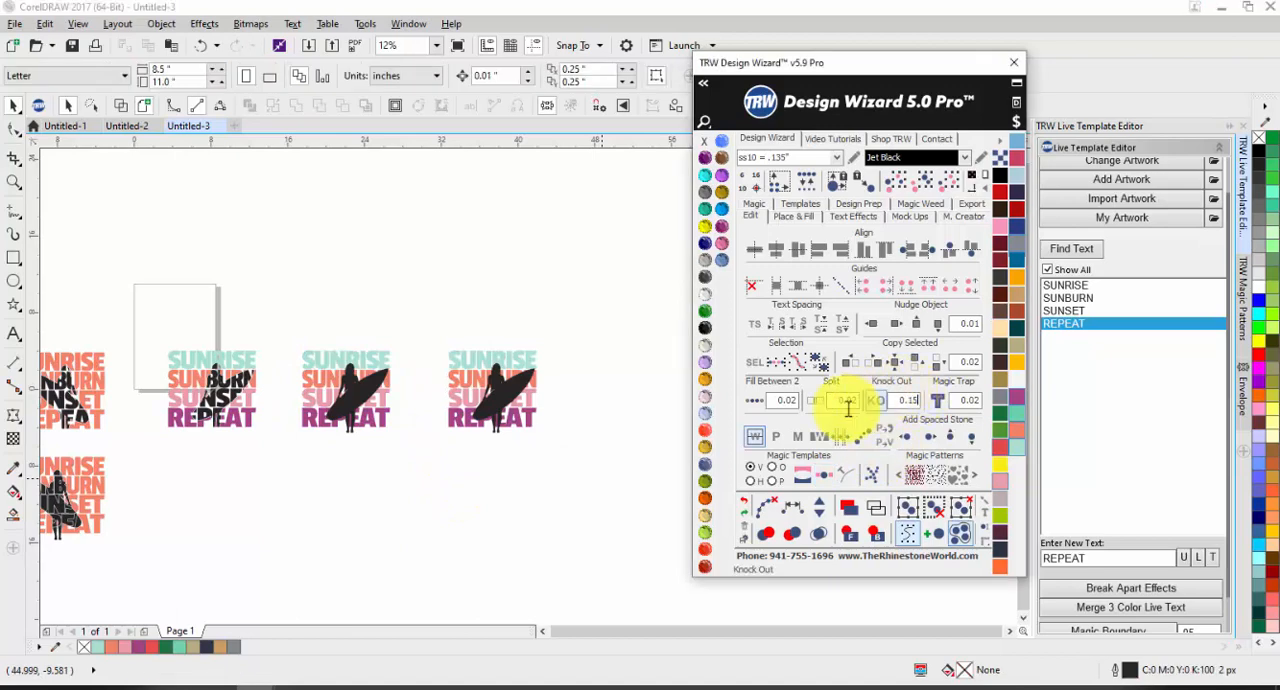
{"action": "left_click", "coordinate": [488, 475]}
{"action": "left_click_drag", "start_coordinate": [571, 324], "coordinate": [440, 432]}
{"action": "scroll", "coordinate": [543, 394], "scroll_direction": "up", "scroll_amount": 1}
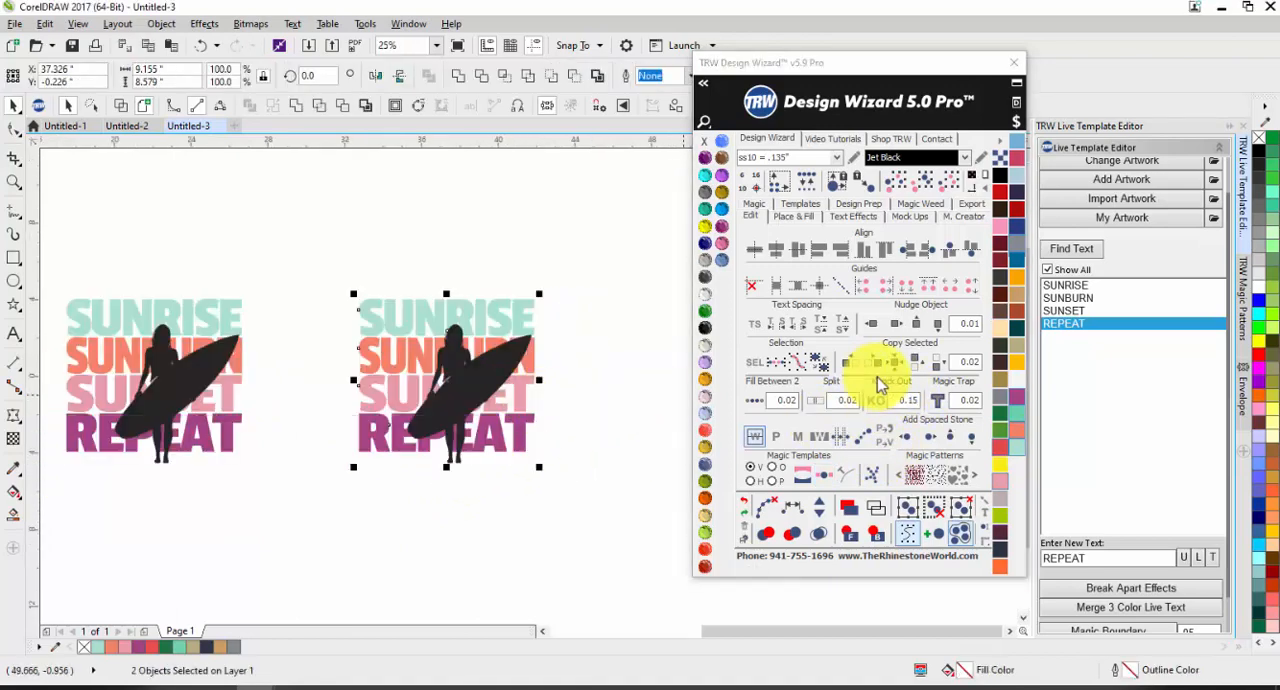
{"action": "left_click", "coordinate": [876, 400]}
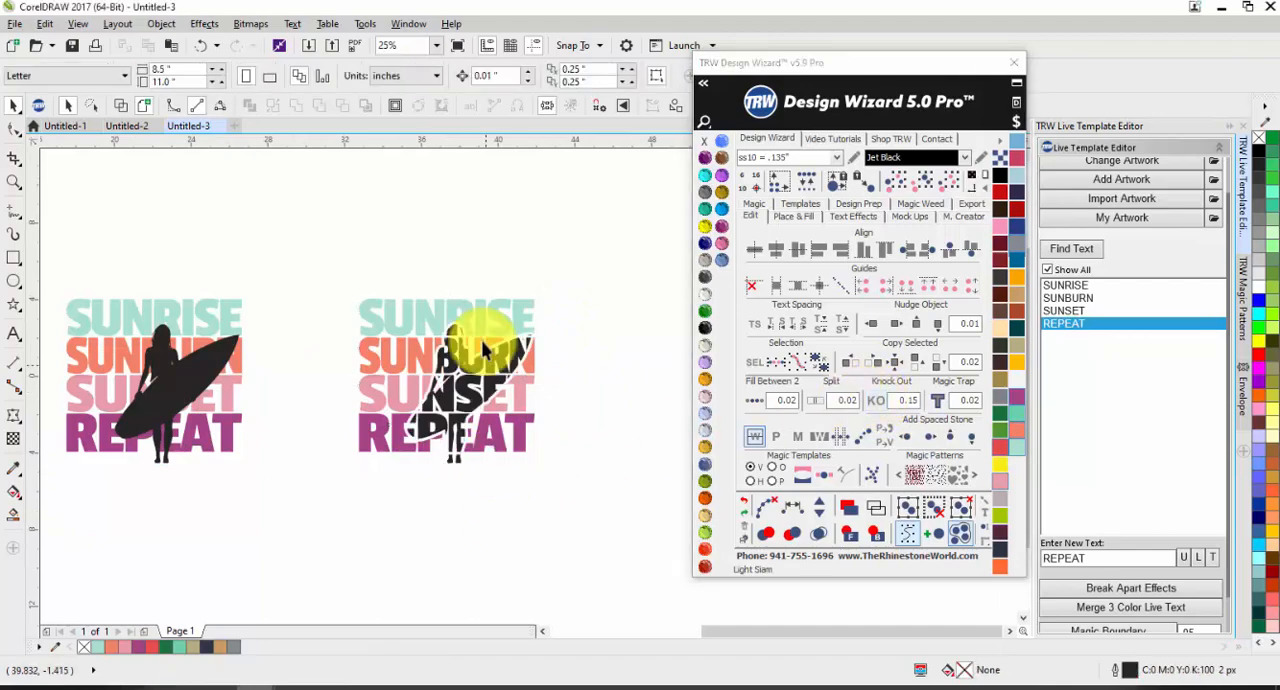
Step: Examine the gaps around the surfer and inside the lettering of the right knocked-out design
{"action": "scroll", "coordinate": [400, 335], "scroll_direction": "up", "scroll_amount": 2}
{"action": "scroll", "coordinate": [390, 330], "scroll_direction": "up", "scroll_amount": 1}
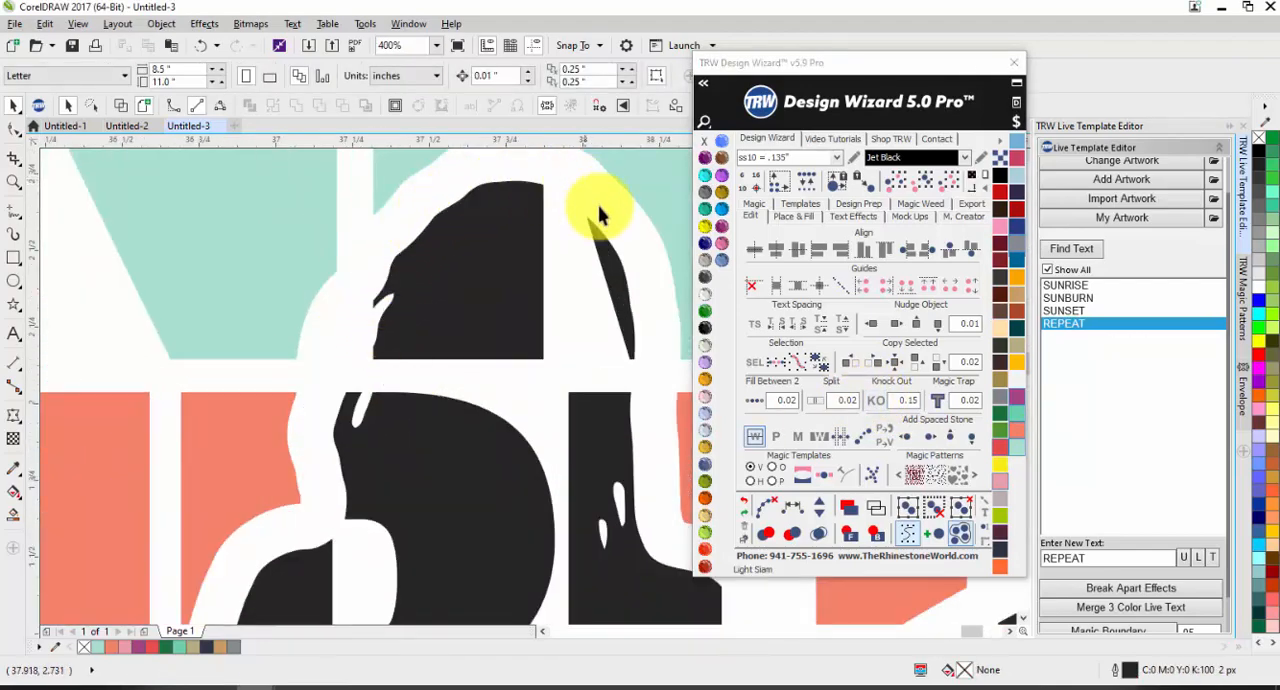
{"action": "scroll", "coordinate": [520, 250], "scroll_direction": "down", "scroll_amount": 3}
{"action": "scroll", "coordinate": [471, 343], "scroll_direction": "up", "scroll_amount": 1}
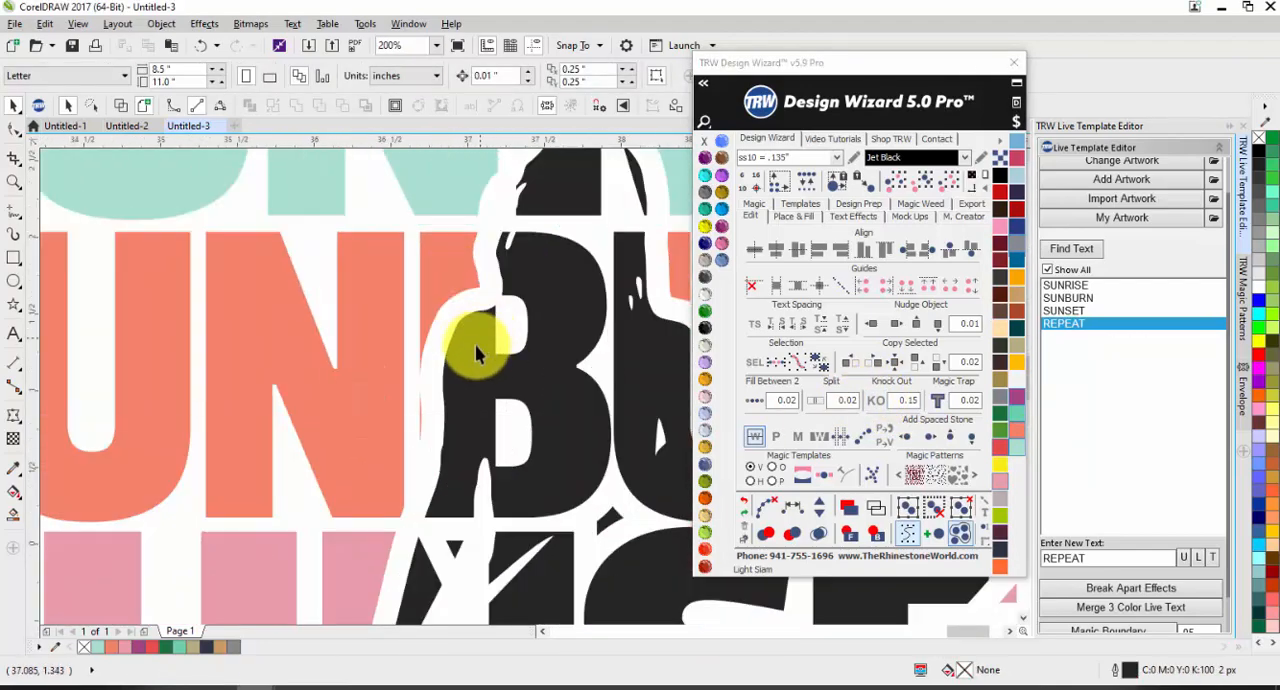
{"action": "scroll", "coordinate": [432, 308], "scroll_direction": "down", "scroll_amount": 1}
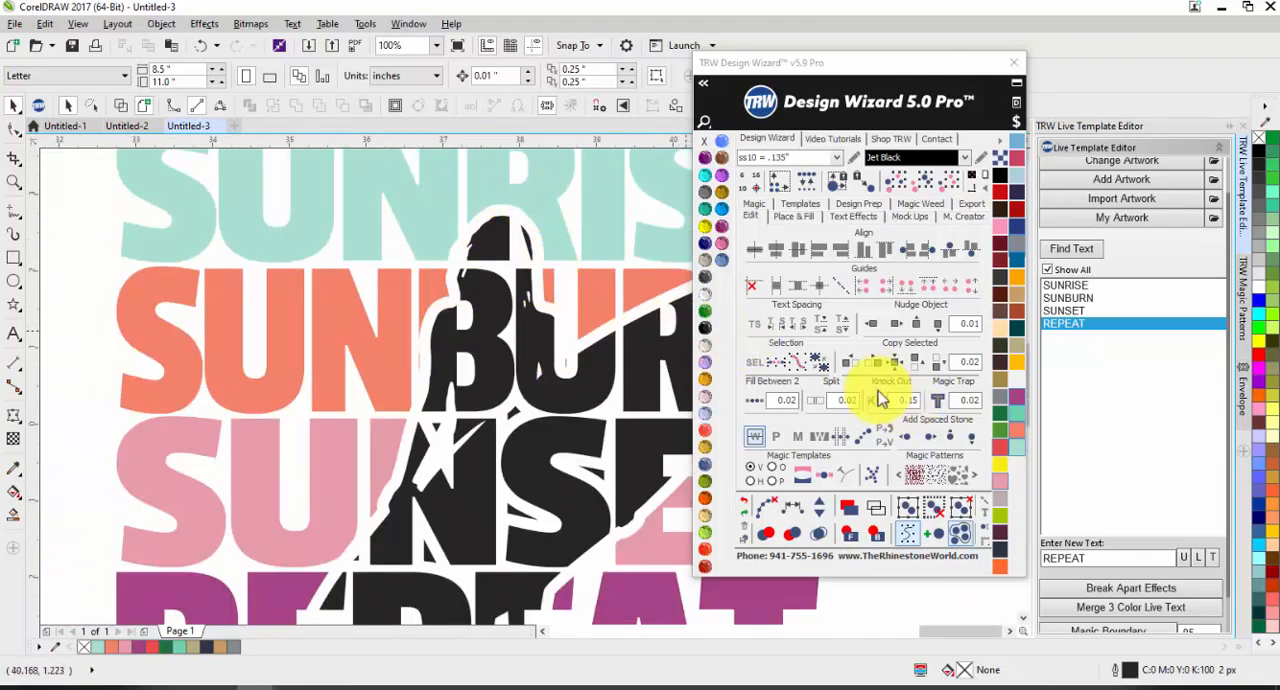
{"action": "scroll", "coordinate": [634, 343], "scroll_direction": "down", "scroll_amount": 3}
{"action": "scroll", "coordinate": [441, 408], "scroll_direction": "up", "scroll_amount": 2}
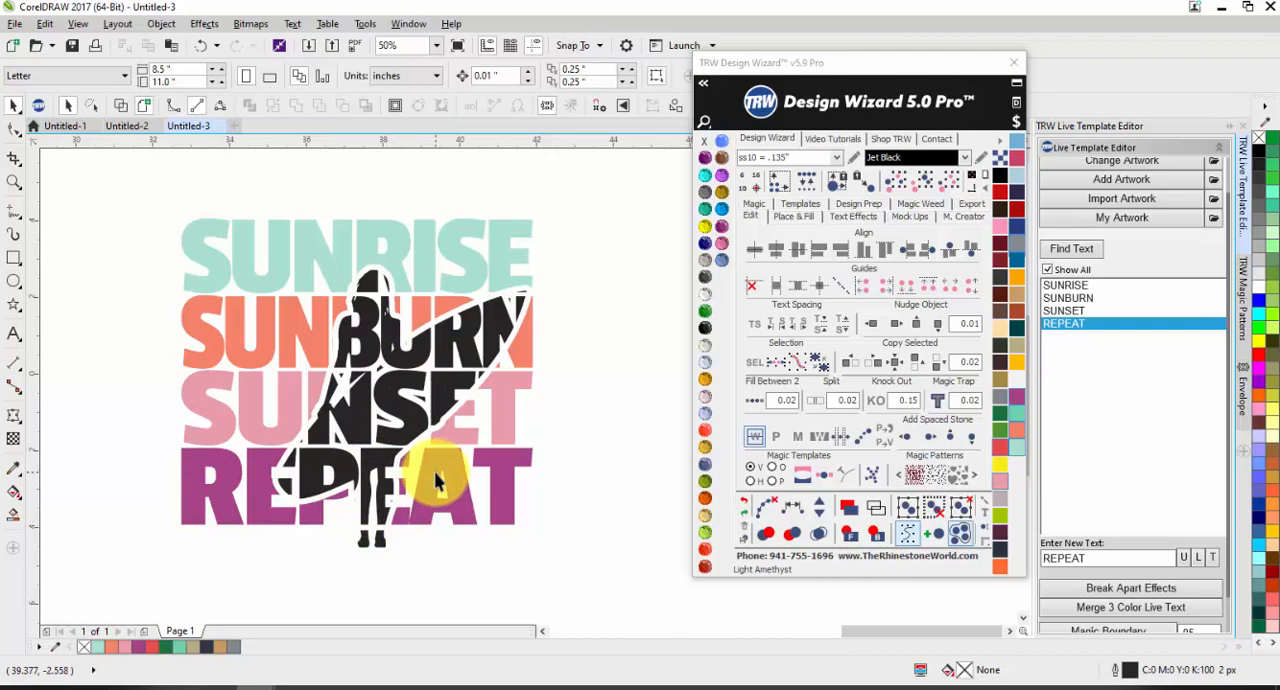
{"action": "scroll", "coordinate": [436, 470], "scroll_direction": "down", "scroll_amount": 1}
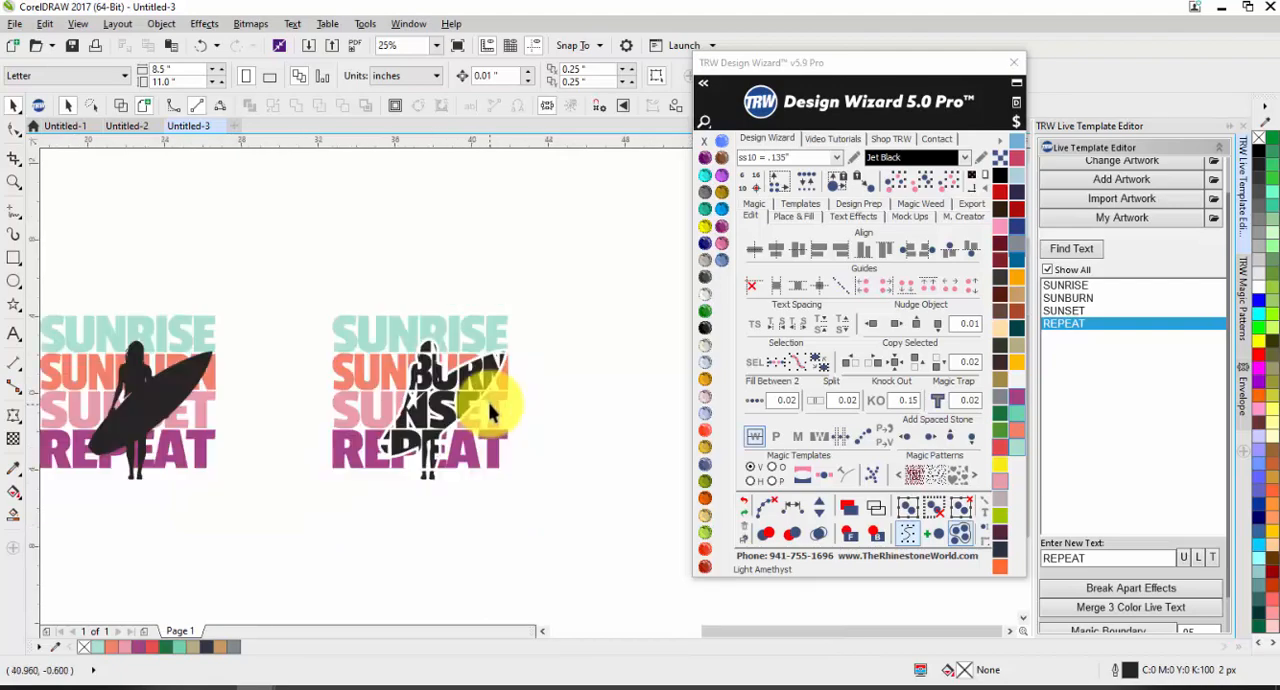
{"action": "scroll", "coordinate": [556, 375], "scroll_direction": "down", "scroll_amount": 2}
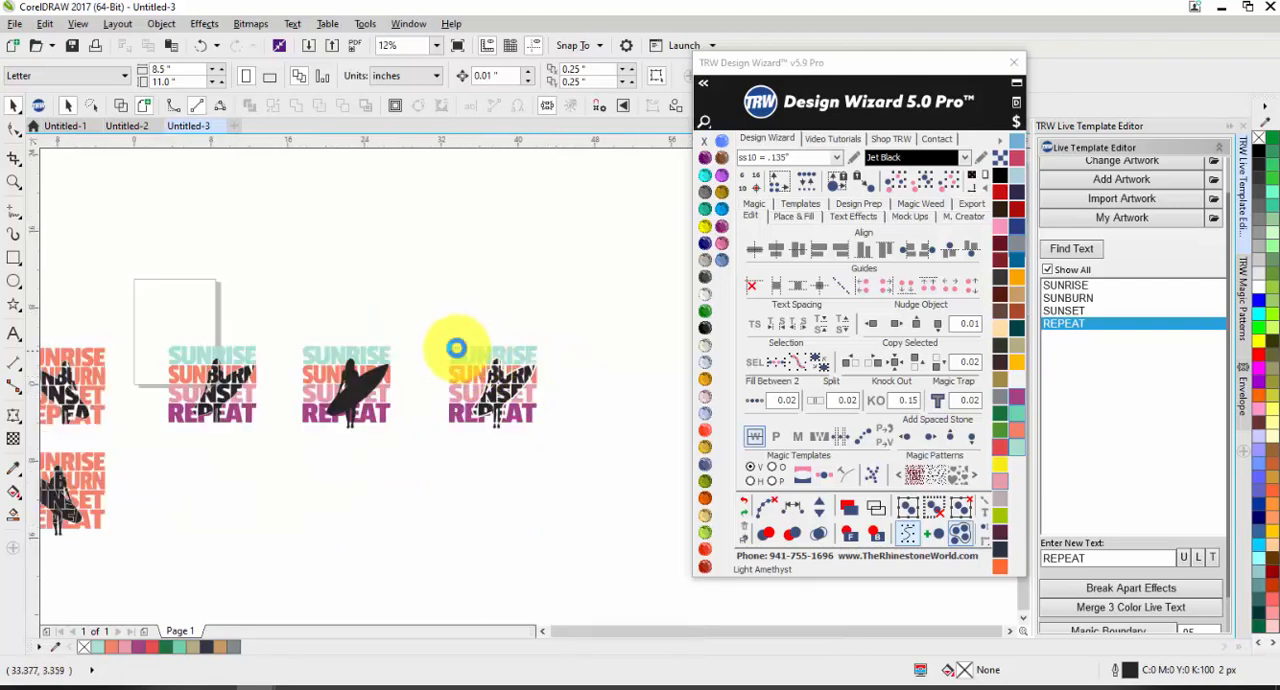
Step: Apply Knock Out with a value of .06 to the middle four-colour text and surfer design
{"action": "scroll", "coordinate": [408, 380], "scroll_direction": "up", "scroll_amount": 2}
{"action": "left_click", "coordinate": [402, 315]}
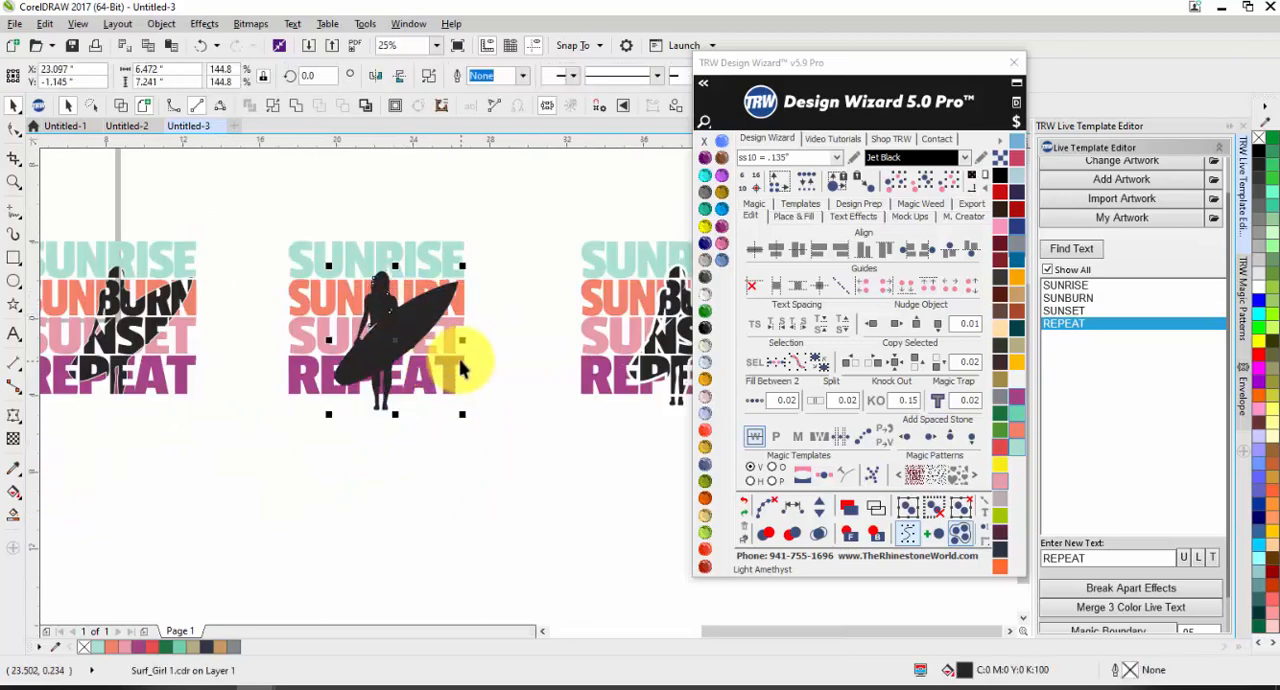
{"action": "left_click", "coordinate": [905, 400]}
{"action": "type", "text": "0"}
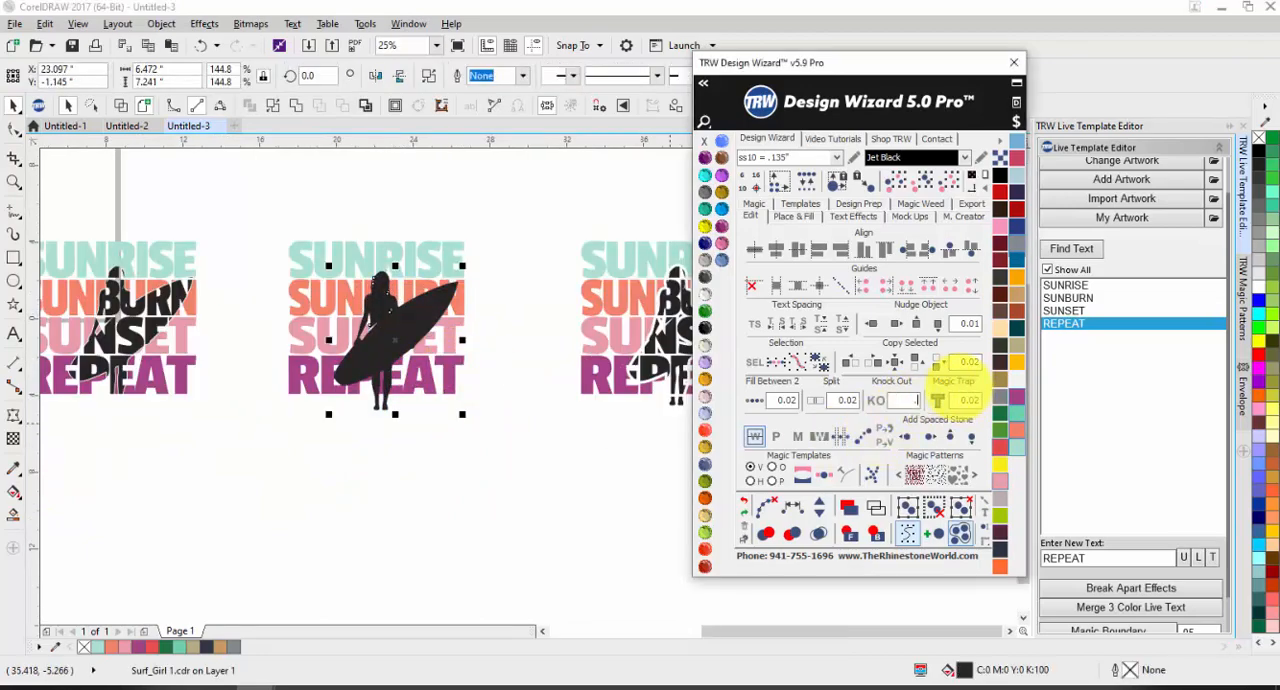
{"action": "type", "text": "6"}
{"action": "left_click", "coordinate": [392, 418]}
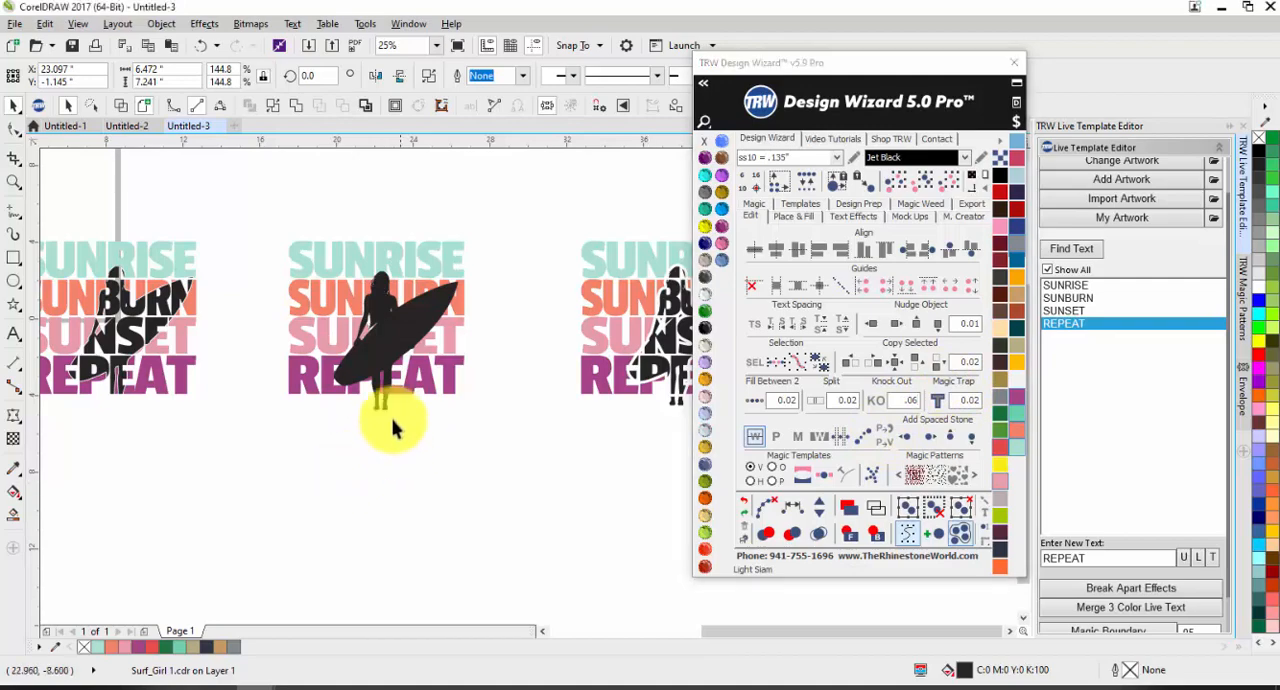
{"action": "left_click", "coordinate": [381, 353]}
{"action": "left_click", "coordinate": [428, 381], "text": "shift"}
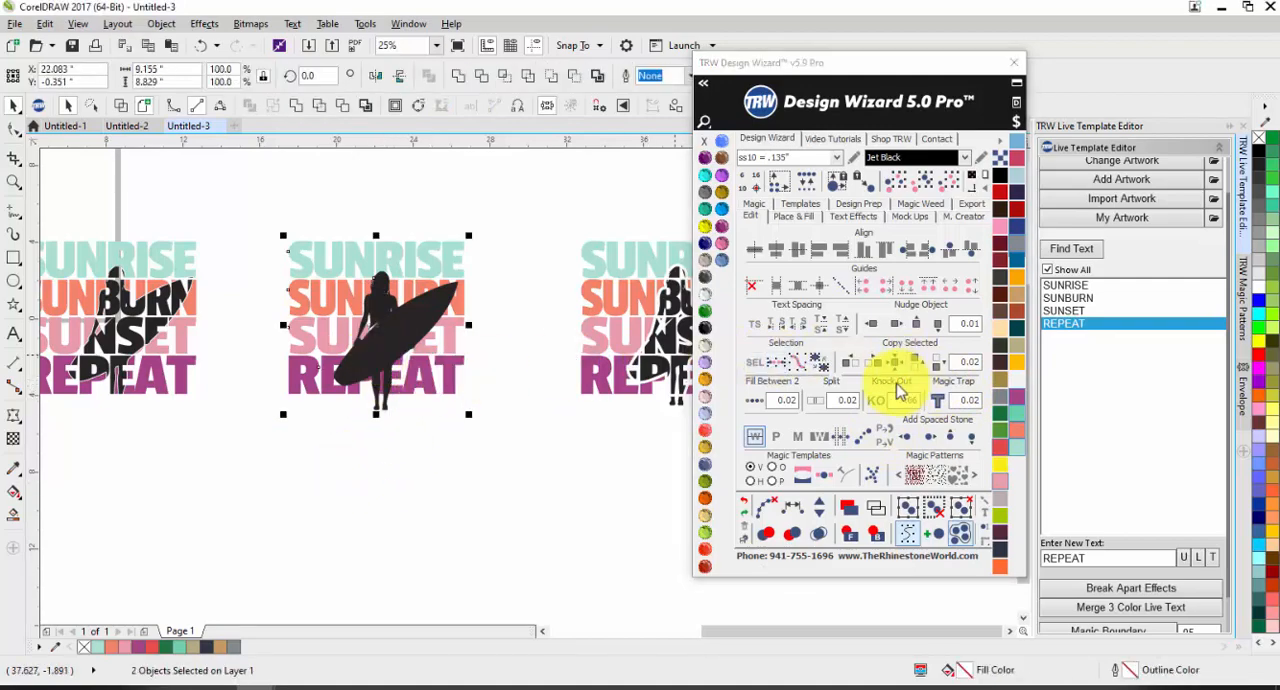
{"action": "left_click", "coordinate": [876, 400]}
{"action": "scroll", "coordinate": [391, 286], "scroll_direction": "up", "scroll_amount": 4}
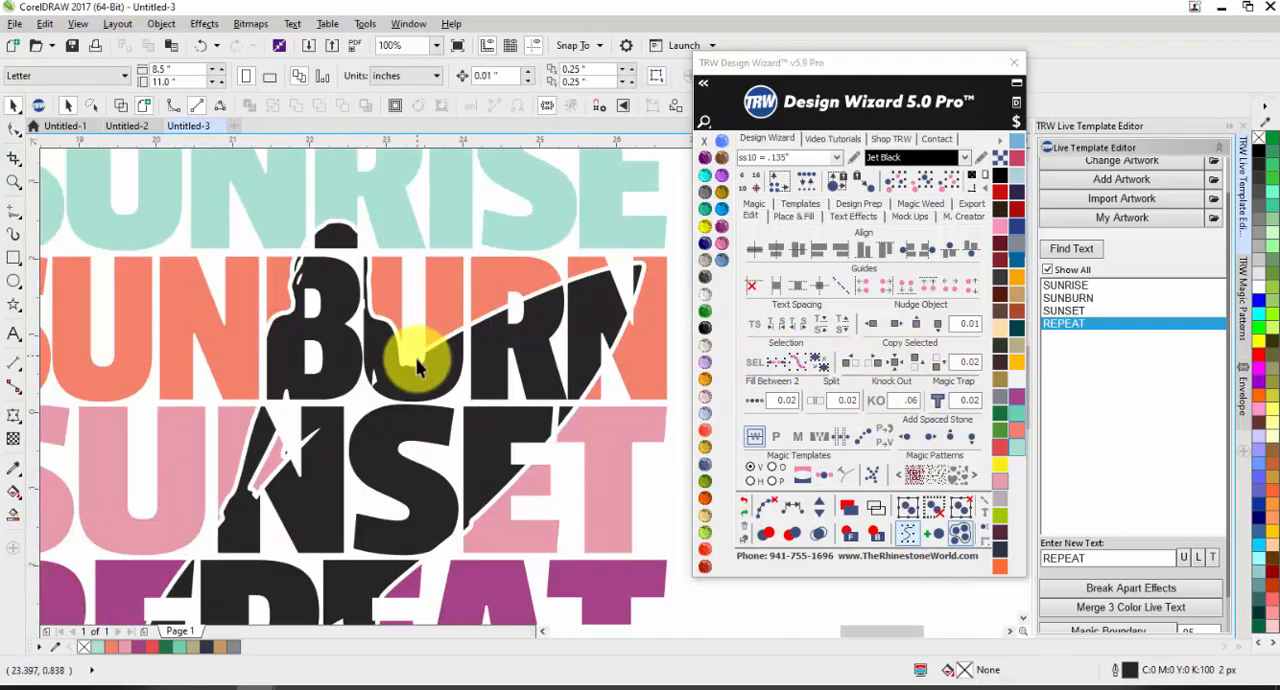
Step: Move the middle knocked-out design right up against the right one and compare the gaps of the two
{"action": "scroll", "coordinate": [200, 286], "scroll_direction": "down", "scroll_amount": 4}
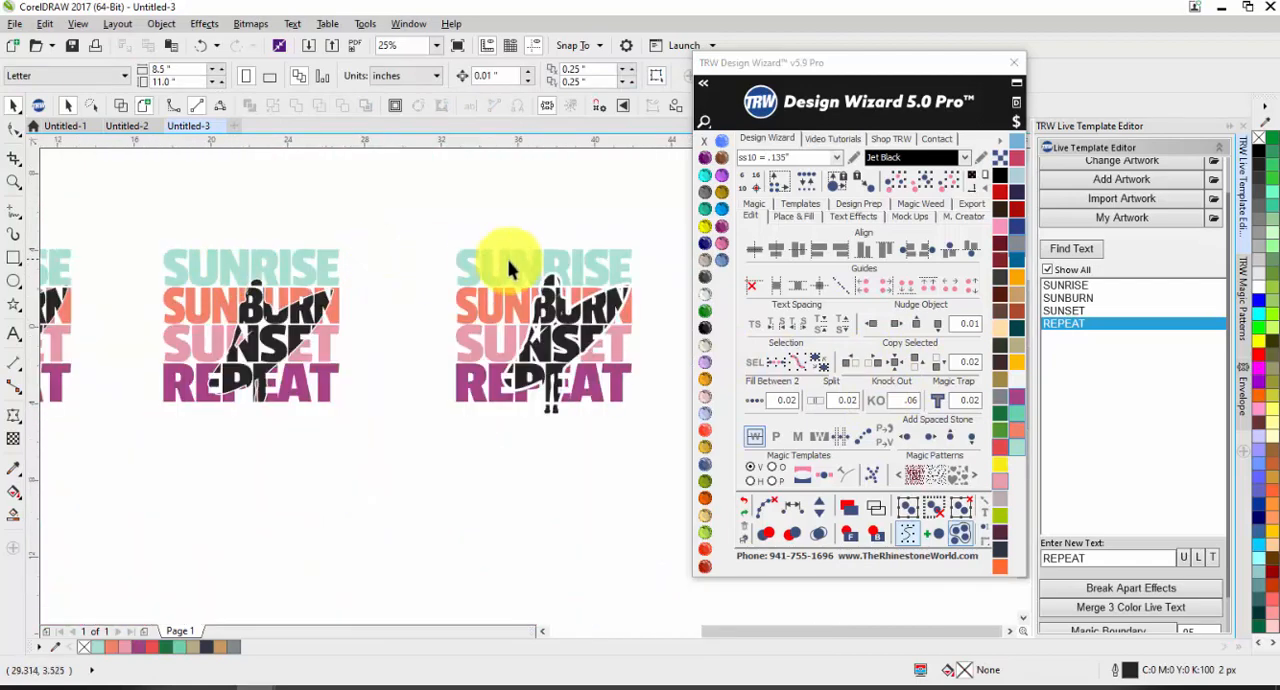
{"action": "left_click_drag", "start_coordinate": [317, 214], "coordinate": [42, 446]}
{"action": "mouse_move", "coordinate": [145, 384]}
{"action": "left_mouse_down"}
{"action": "mouse_move", "coordinate": [226, 366]}
{"action": "mouse_move", "coordinate": [279, 379]}
{"action": "mouse_move", "coordinate": [262, 382]}
{"action": "mouse_move", "coordinate": [286, 394]}
{"action": "left_mouse_up"}
{"action": "key", "text": "Escape"}
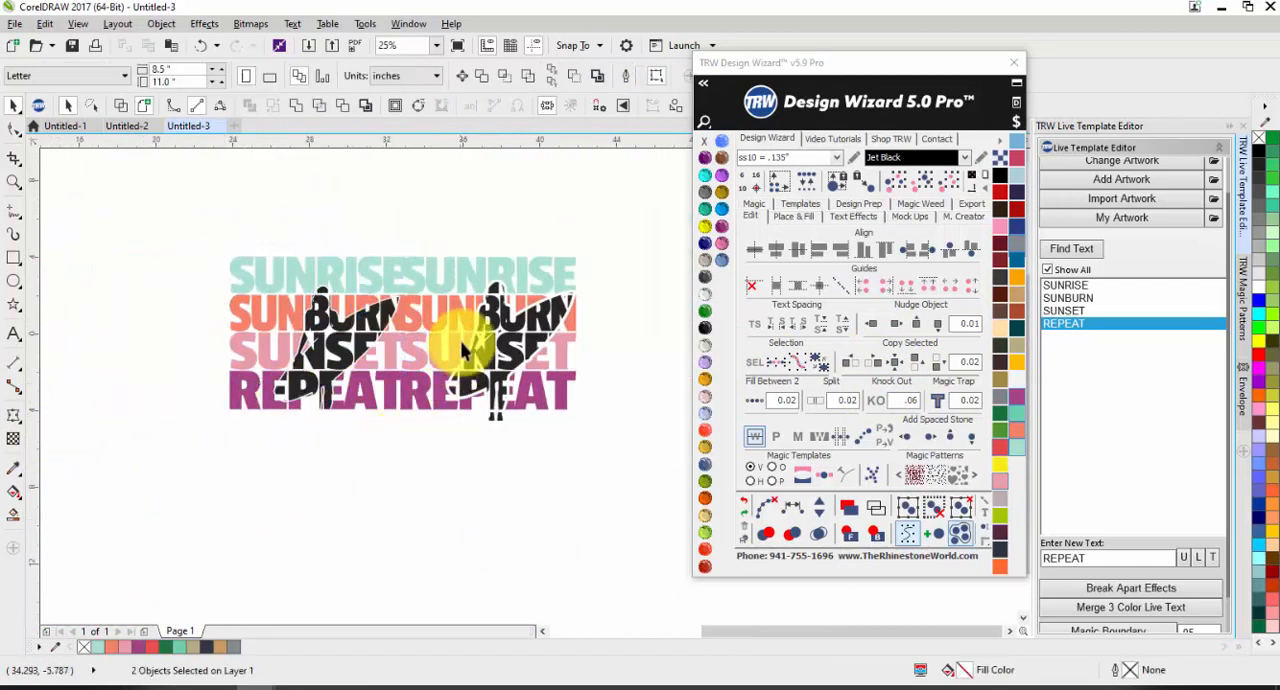
{"action": "scroll", "coordinate": [437, 363], "scroll_direction": "up", "scroll_amount": 1}
{"action": "scroll", "coordinate": [420, 340], "scroll_direction": "down", "scroll_amount": 1}
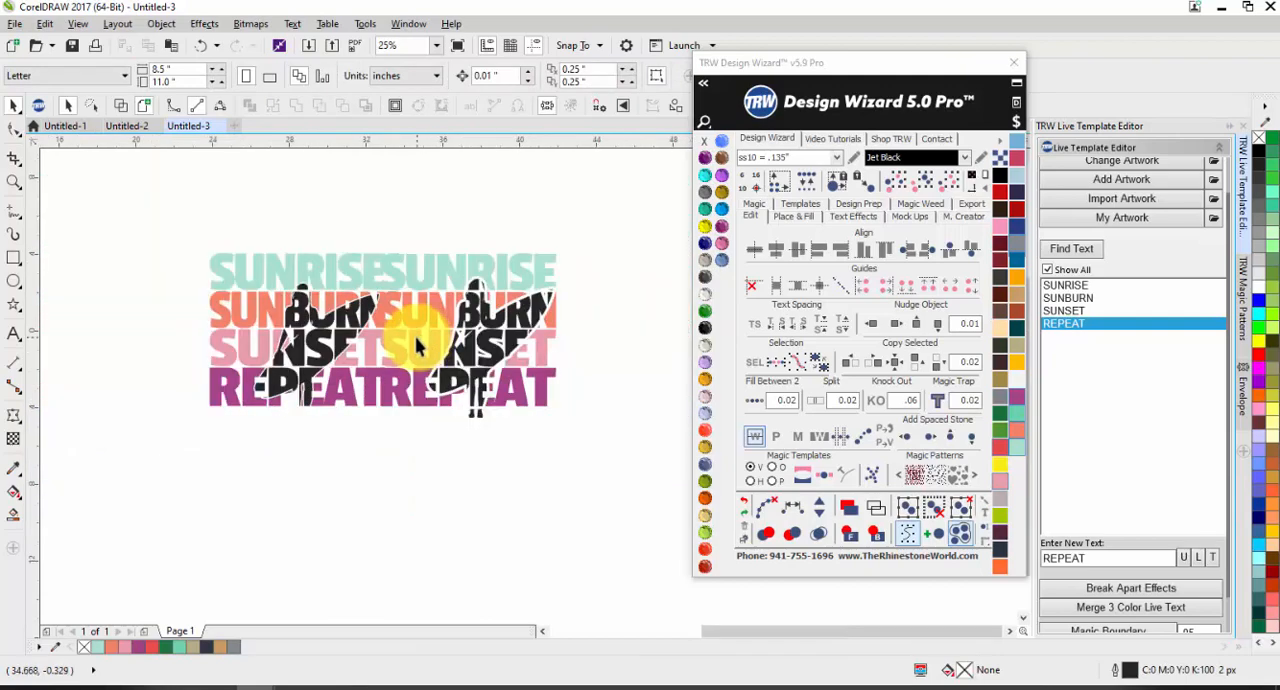
{"action": "scroll", "coordinate": [372, 335], "scroll_direction": "up", "scroll_amount": 1}
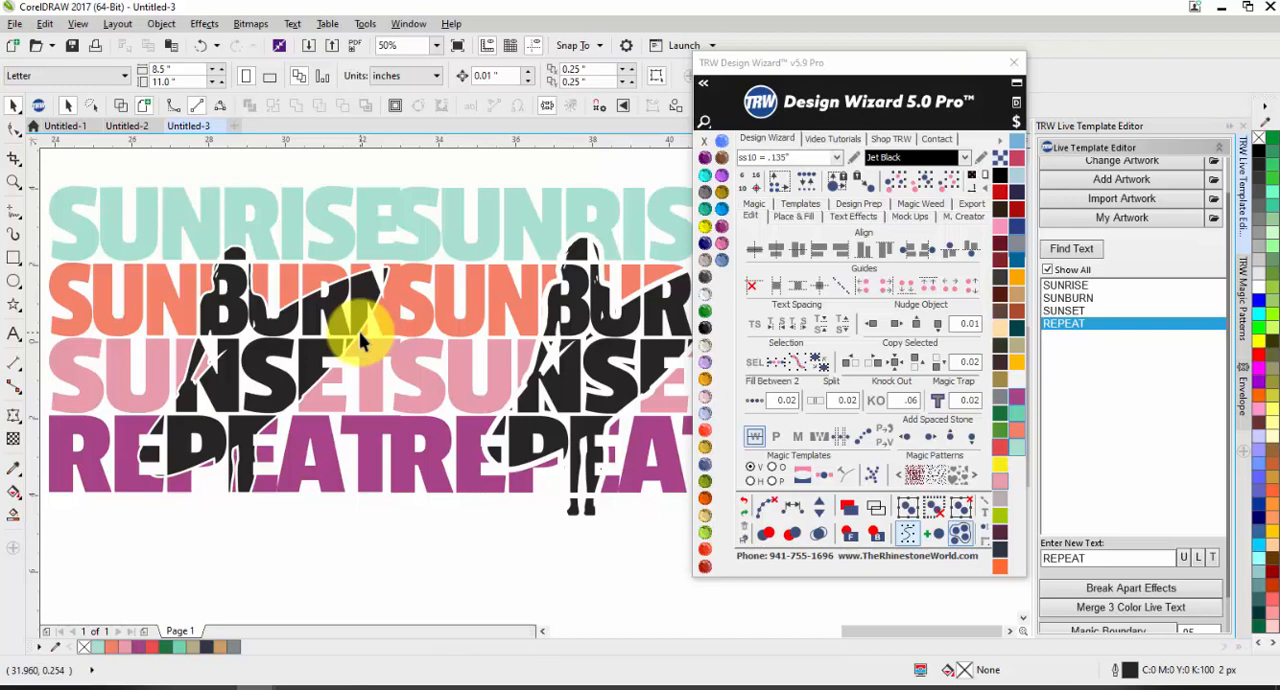
{"action": "scroll", "coordinate": [349, 350], "scroll_direction": "down", "scroll_amount": 1}
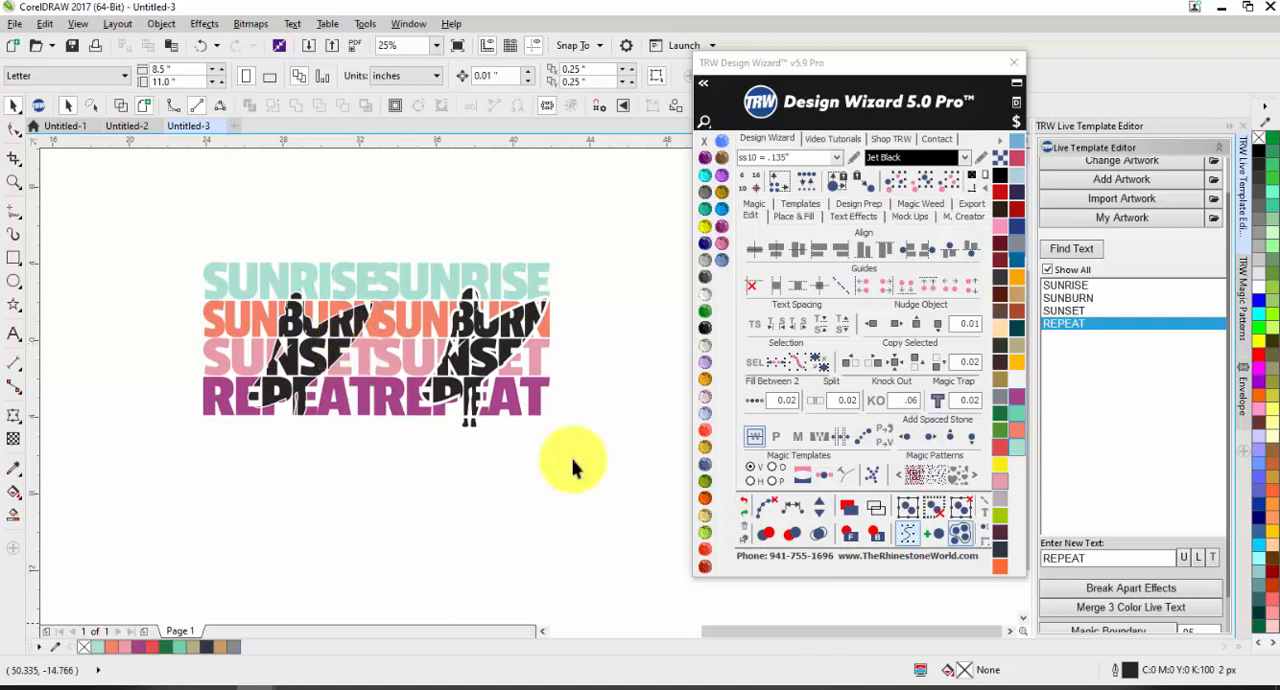
{"action": "scroll", "coordinate": [505, 355], "scroll_direction": "down", "scroll_amount": 5}
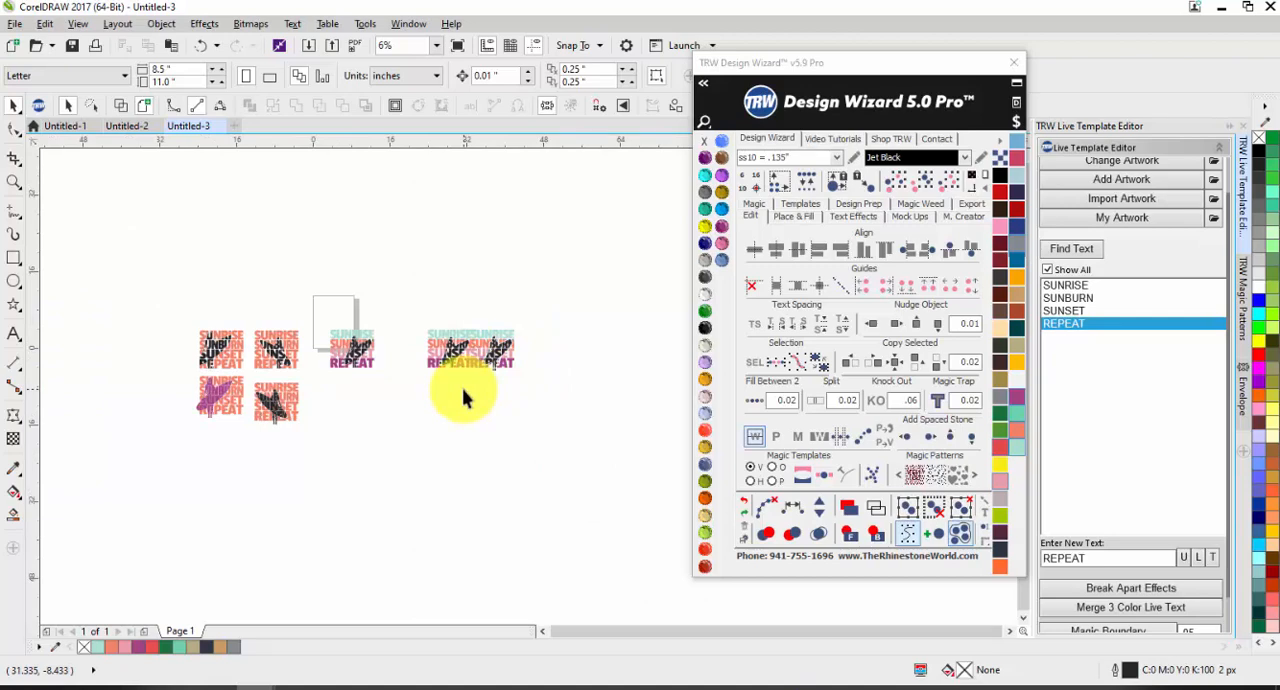
{"action": "scroll", "coordinate": [445, 412], "scroll_direction": "up", "scroll_amount": 2}
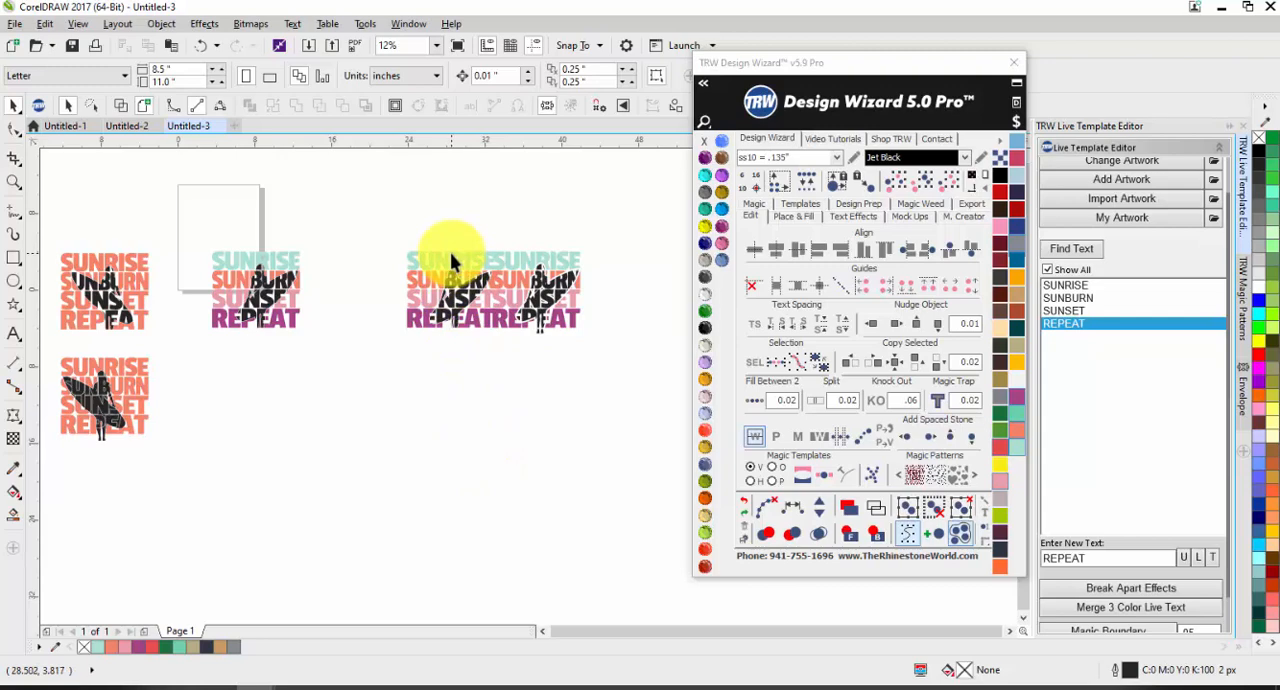
Step: Examine the gold and navy CHARGERS artwork in the Untitled-2 document, including the nodes of its gold lettering curve
{"action": "left_click", "coordinate": [117, 128]}
{"action": "scroll", "coordinate": [200, 263], "scroll_direction": "down", "scroll_amount": 2}
{"action": "scroll", "coordinate": [300, 300], "scroll_direction": "up", "scroll_amount": 4}
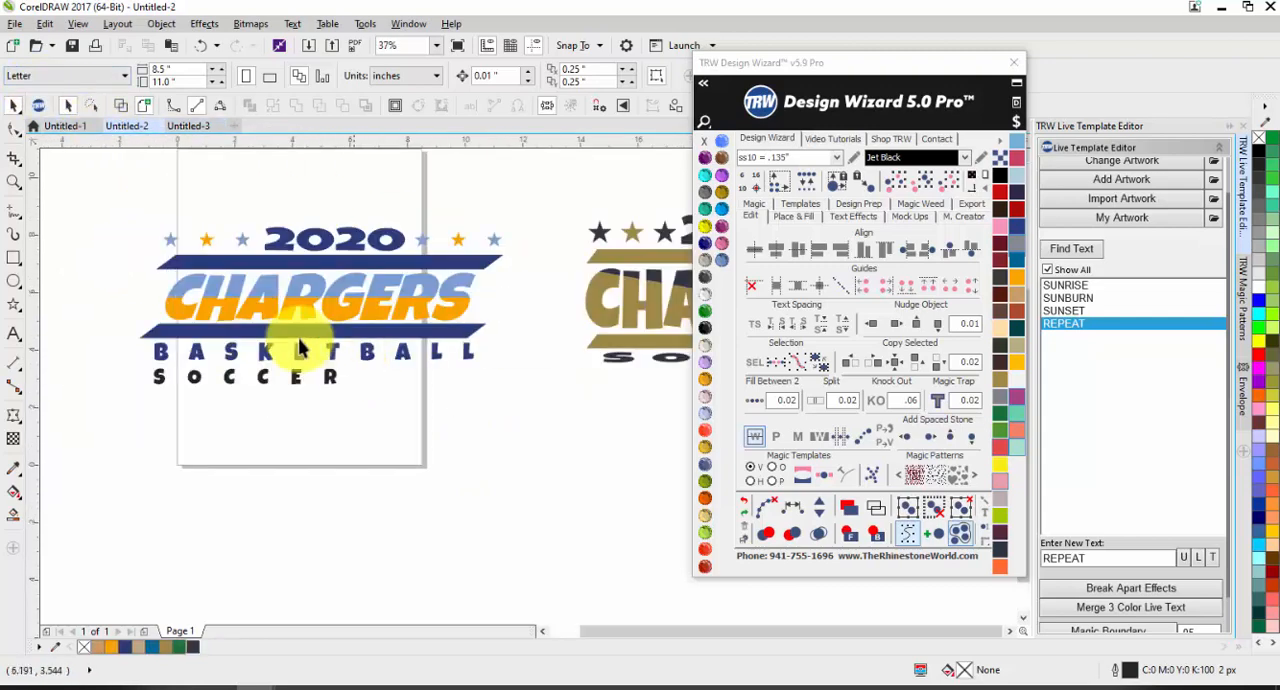
{"action": "scroll", "coordinate": [300, 347], "scroll_direction": "down", "scroll_amount": 3}
{"action": "scroll", "coordinate": [368, 325], "scroll_direction": "up", "scroll_amount": 3}
{"action": "scroll", "coordinate": [322, 318], "scroll_direction": "down", "scroll_amount": 1}
{"action": "scroll", "coordinate": [216, 318], "scroll_direction": "up", "scroll_amount": 1}
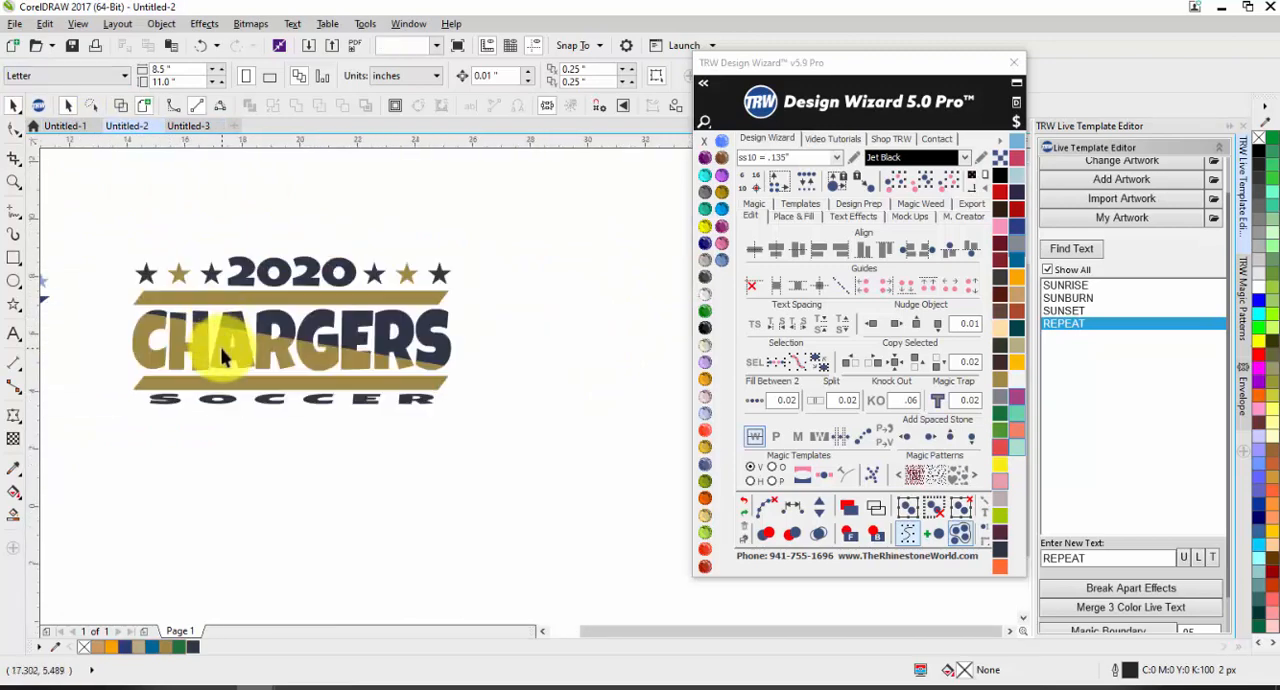
{"action": "left_click", "coordinate": [222, 357]}
{"action": "key", "text": "F10"}
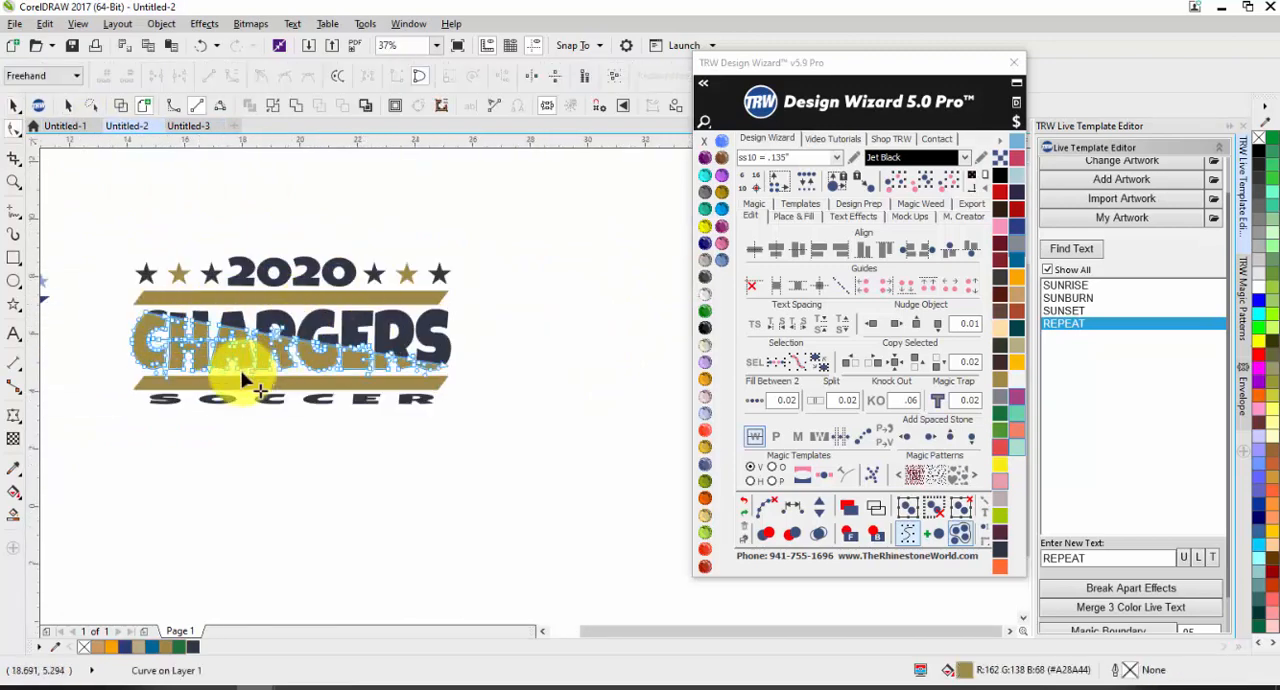
{"action": "key", "text": "space"}
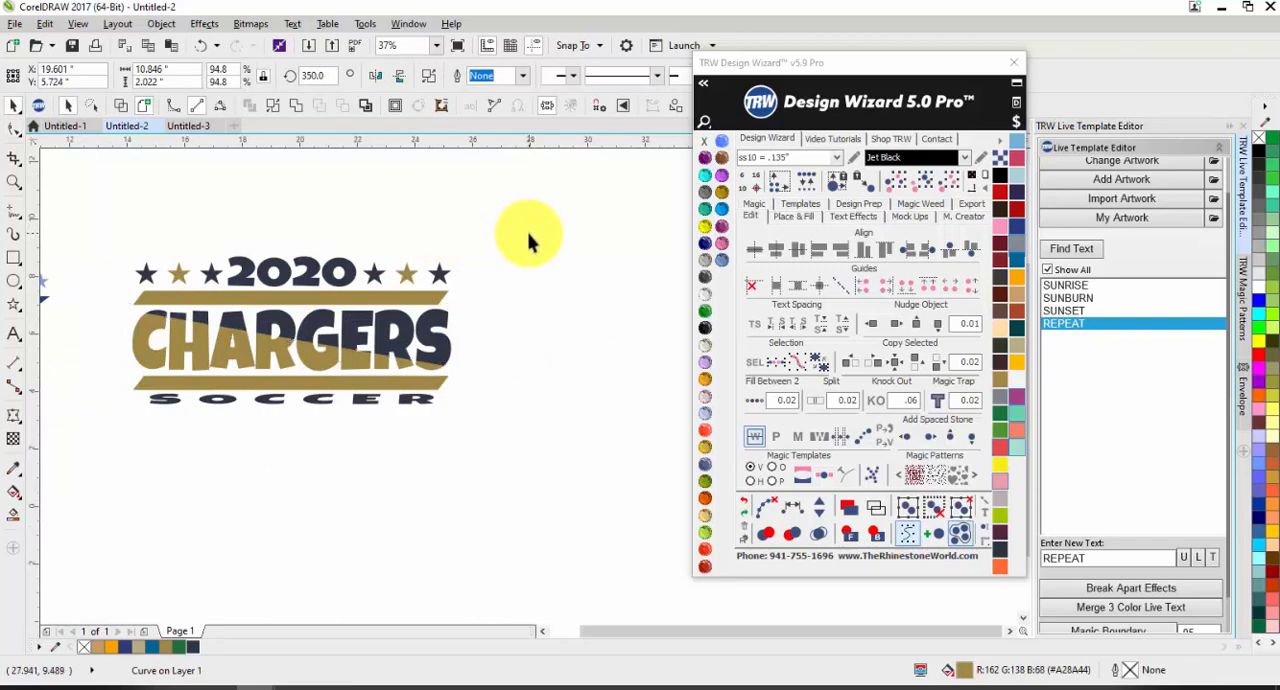
{"action": "left_click", "coordinate": [530, 240]}
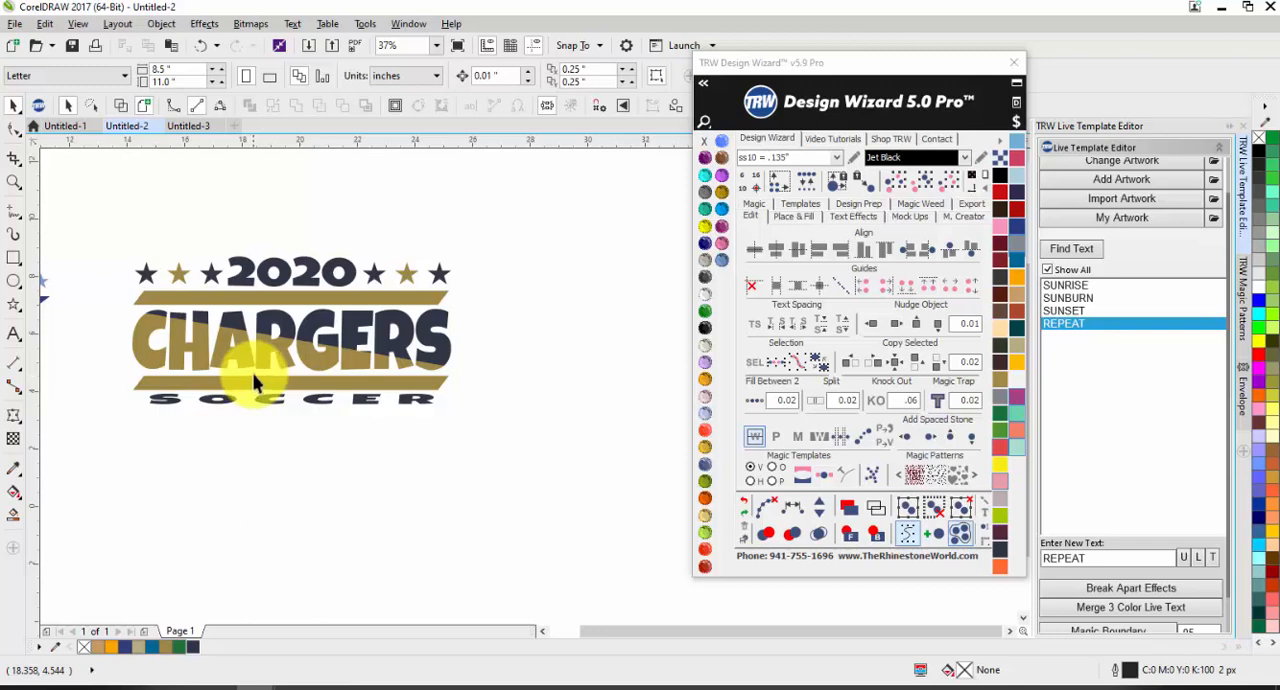
Step: Return to the Untitled-3 document and undo the middle design's move and Knock Out
{"action": "left_click", "coordinate": [190, 126]}
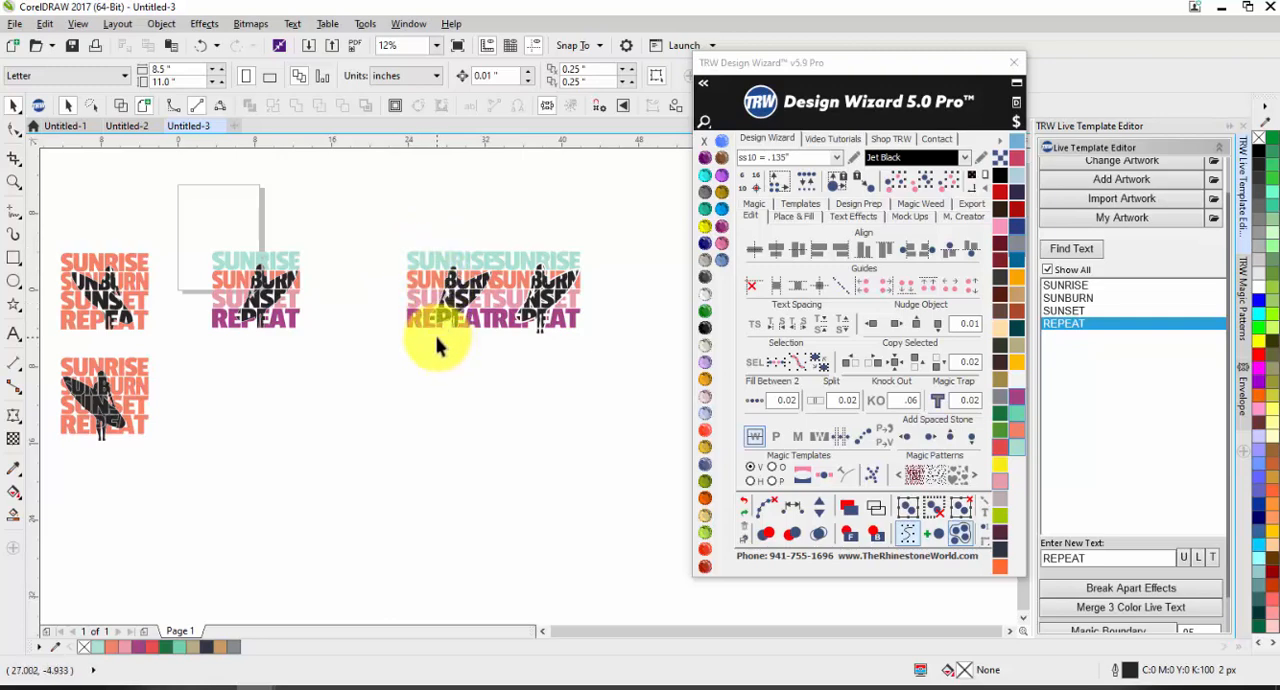
{"action": "key", "text": "ctrl+z"}
{"action": "key", "text": "ctrl+z"}
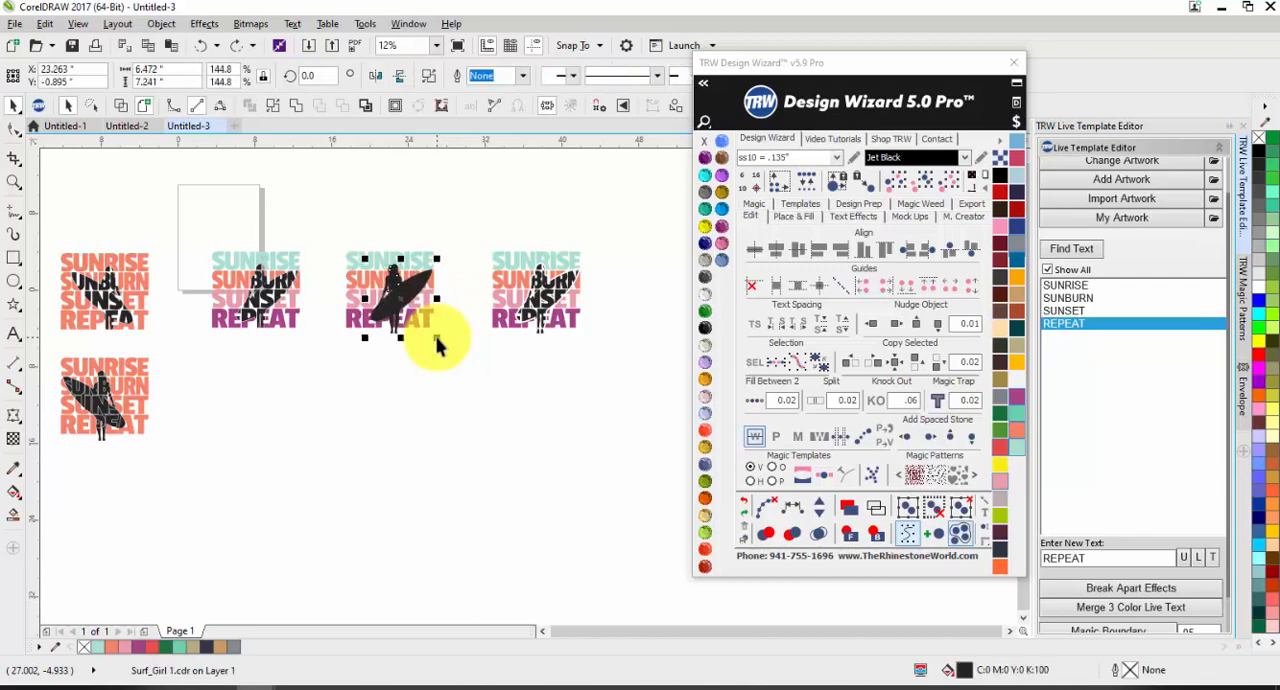
Step: Duplicate the intact four-colour text and surfer design about 12 inches below the original, and move the copied surfer clear to the right of its text
{"action": "left_click", "coordinate": [433, 397]}
{"action": "left_click_drag", "start_coordinate": [446, 218], "coordinate": [335, 371]}
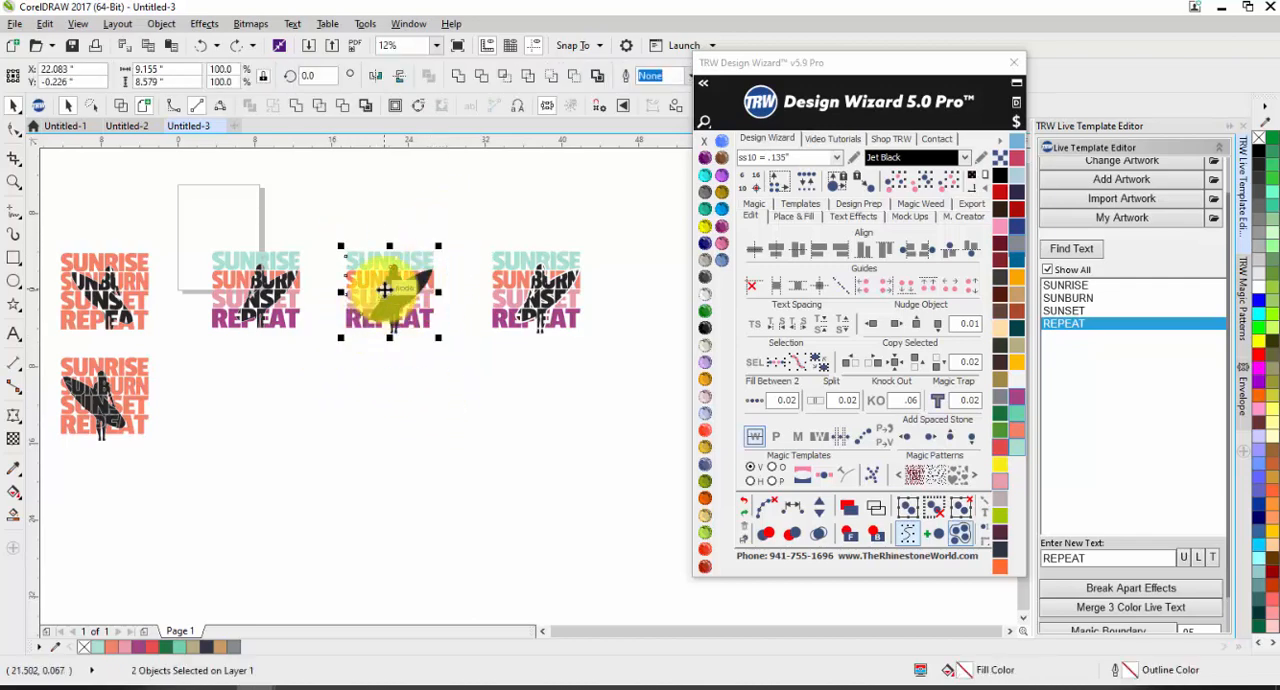
{"action": "left_click_drag", "start_coordinate": [386, 289], "coordinate": [477, 406]}
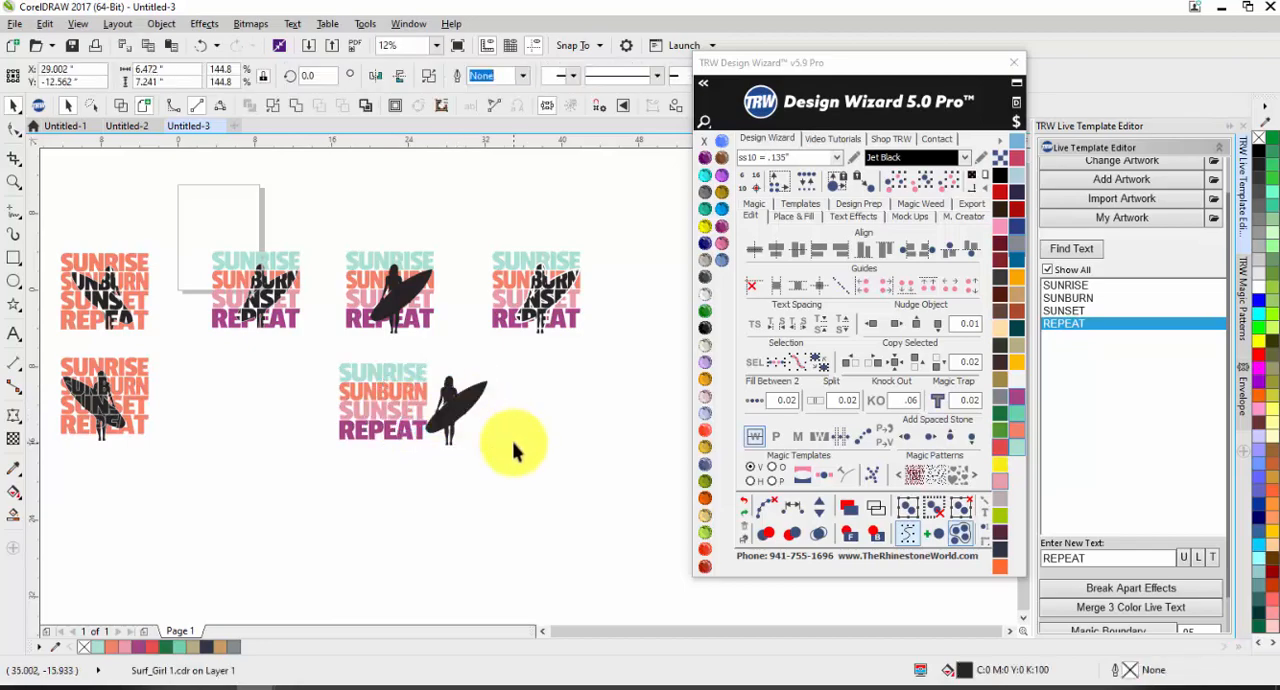
{"action": "left_click", "coordinate": [513, 441]}
{"action": "left_click", "coordinate": [477, 411]}
{"action": "left_click", "coordinate": [546, 440]}
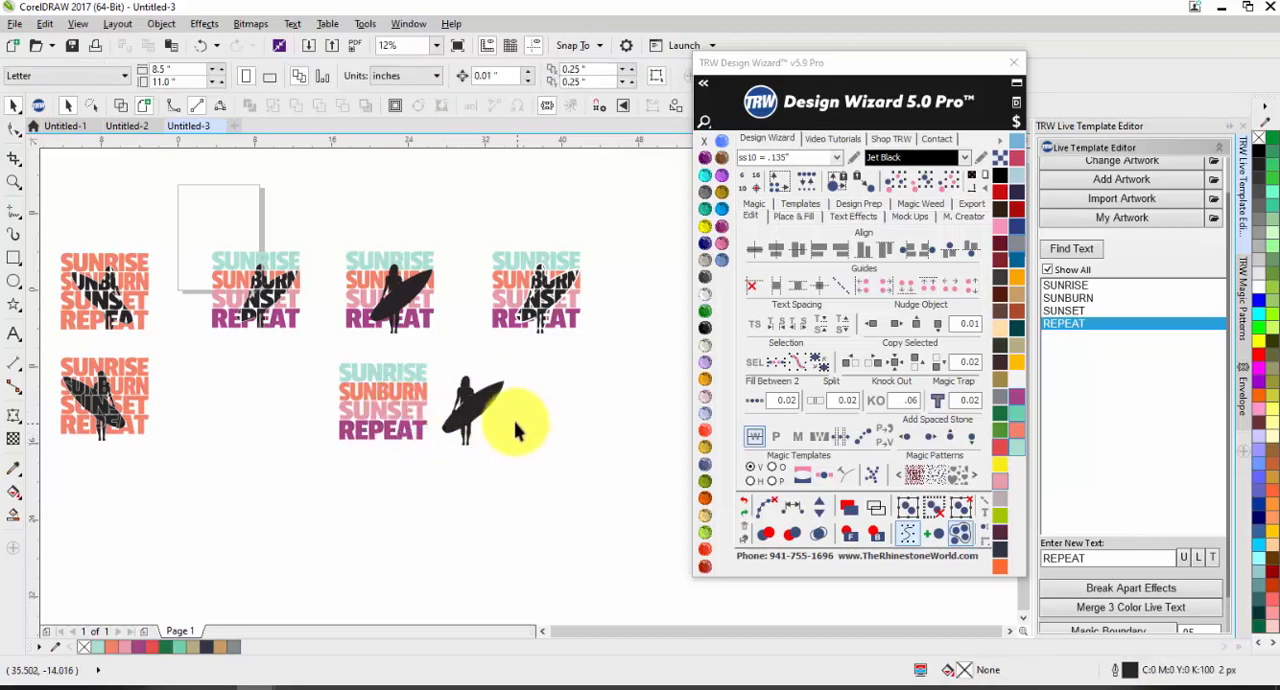
Step: Find the document's editable text lines in the TRW Live Template Editor and view the design variations
{"action": "scroll", "coordinate": [453, 405], "scroll_direction": "up", "scroll_amount": 2}
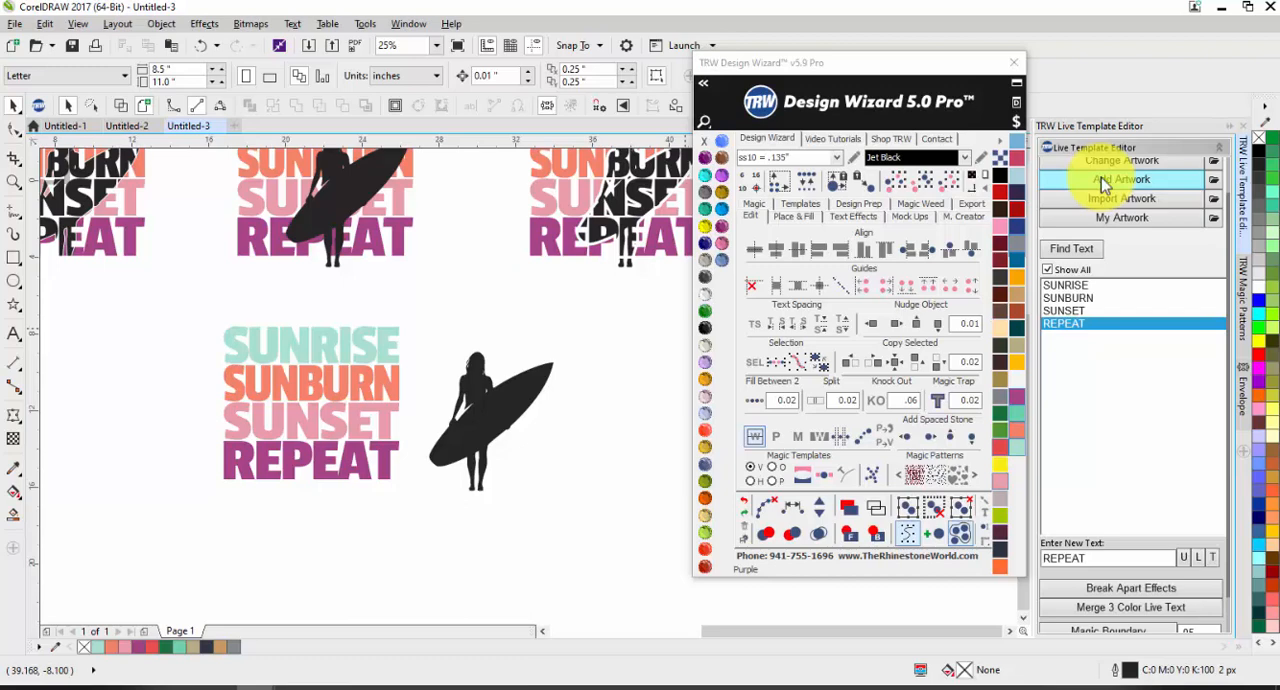
{"action": "left_click", "coordinate": [1052, 251]}
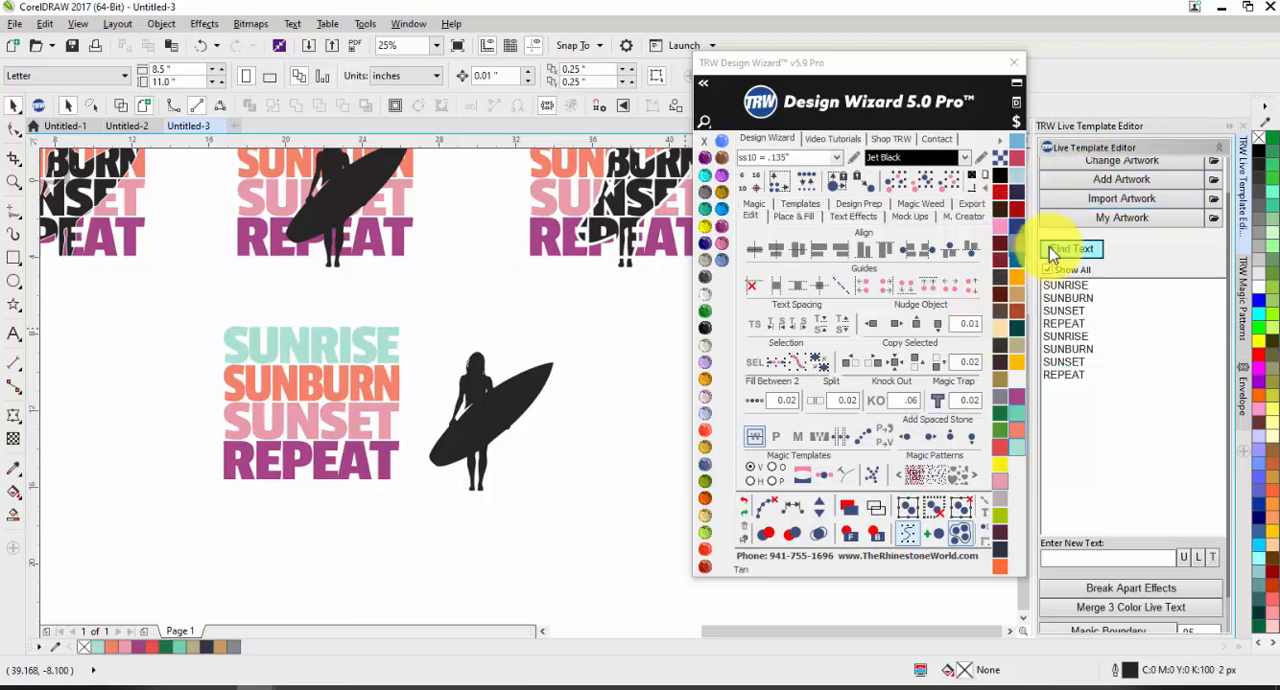
{"action": "scroll", "coordinate": [390, 330], "scroll_direction": "down", "scroll_amount": 2}
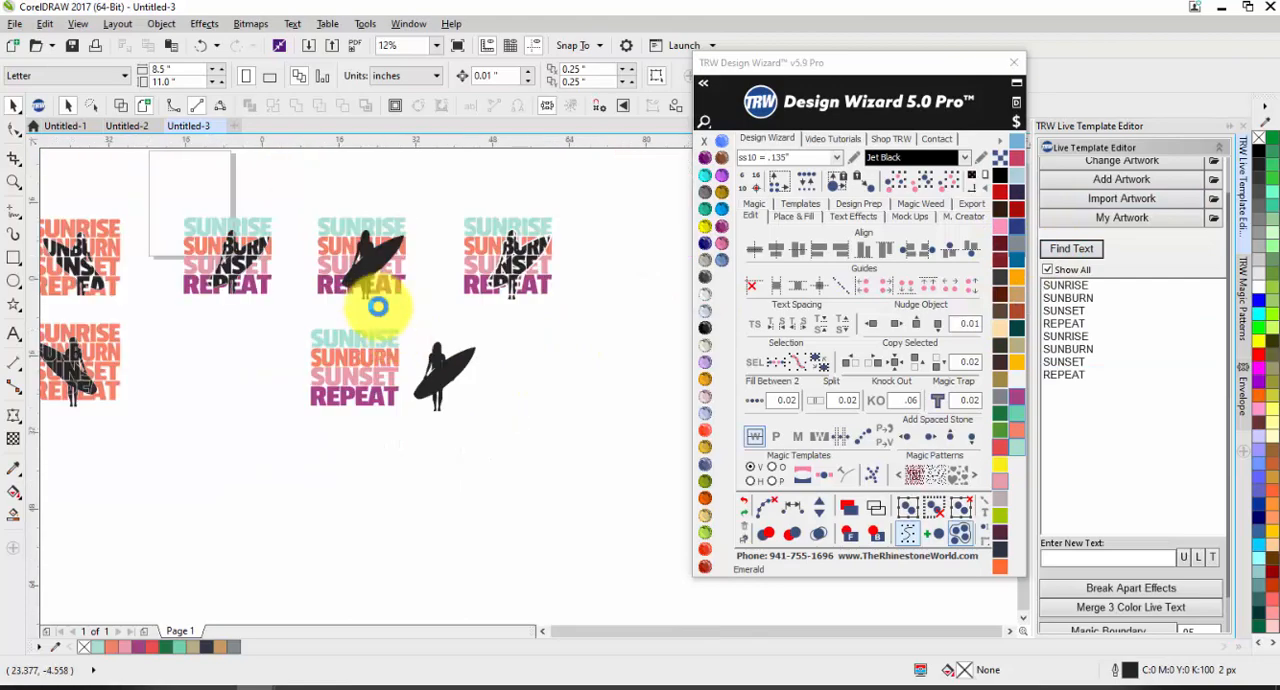
{"action": "scroll", "coordinate": [340, 268], "scroll_direction": "down", "scroll_amount": 1}
{"action": "scroll", "coordinate": [337, 257], "scroll_direction": "up", "scroll_amount": 1}
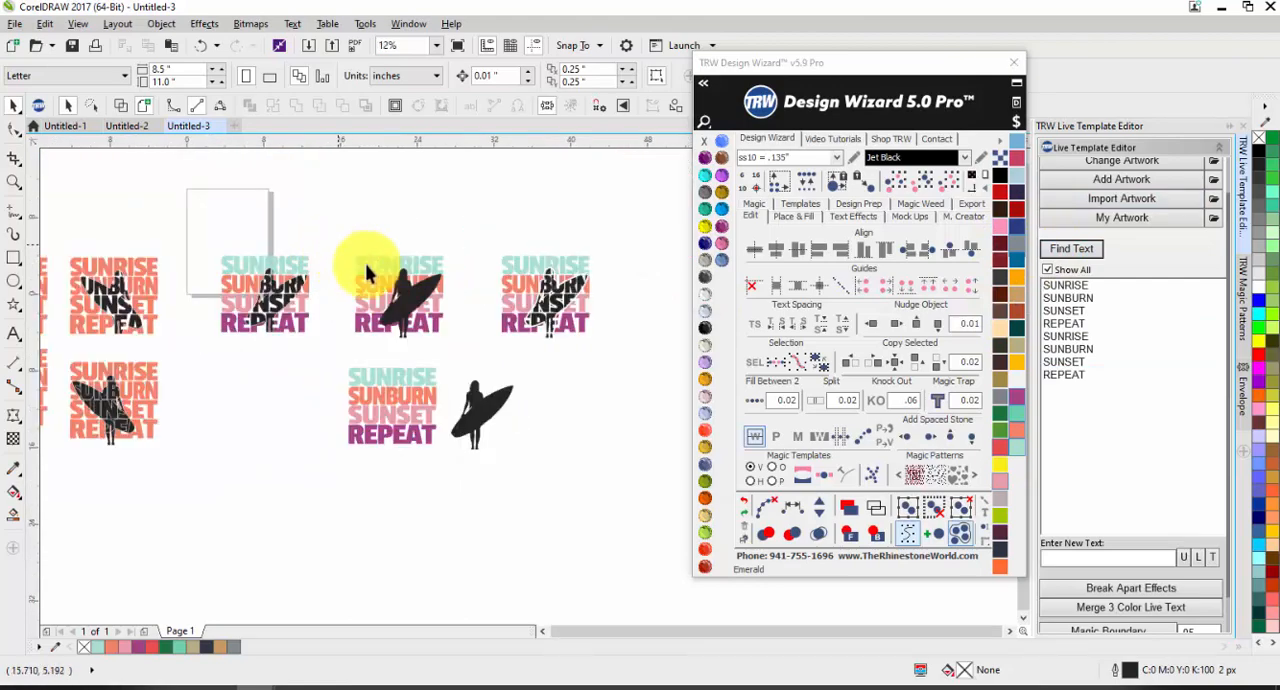
Step: Delete the surfer and text design variations in the upper row and on the far left, keeping the intact four-colour text and separate surfer
{"action": "left_click_drag", "start_coordinate": [338, 245], "coordinate": [464, 350]}
{"action": "key", "text": "Delete"}
{"action": "left_click_drag", "start_coordinate": [455, 239], "coordinate": [603, 348]}
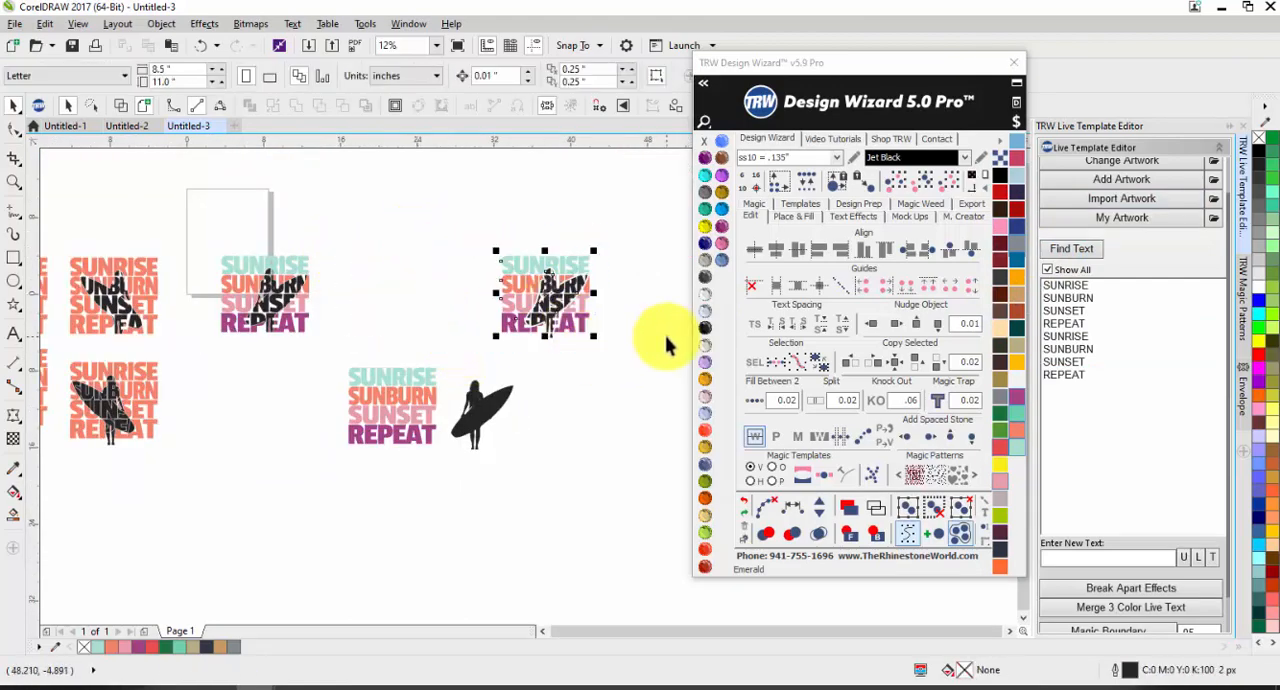
{"action": "key", "text": "Delete"}
{"action": "scroll", "coordinate": [520, 245], "scroll_direction": "down", "scroll_amount": 2}
{"action": "left_click_drag", "start_coordinate": [474, 210], "coordinate": [157, 366]}
{"action": "key", "text": "Delete"}
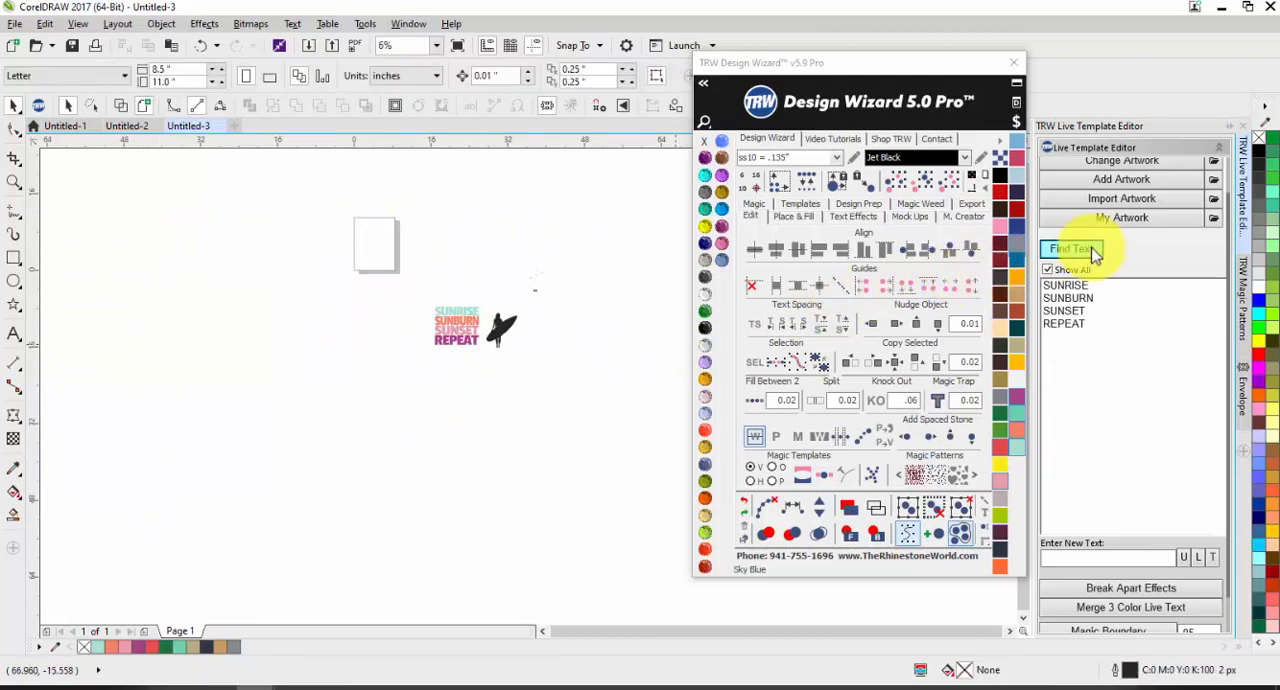
Step: Delete the small leftover artwork fragments above and beside the separate surfer
{"action": "scroll", "coordinate": [495, 345], "scroll_direction": "up", "scroll_amount": 4}
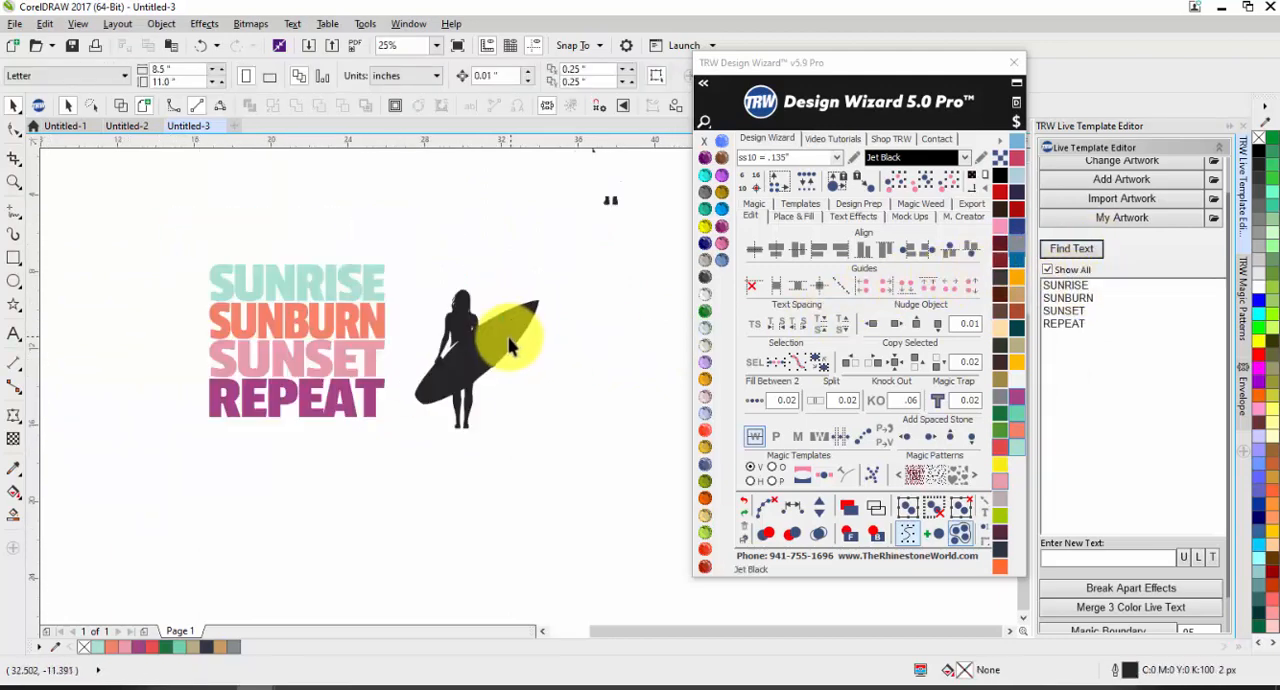
{"action": "scroll", "coordinate": [496, 341], "scroll_direction": "down", "scroll_amount": 1}
{"action": "left_click_drag", "start_coordinate": [498, 173], "coordinate": [632, 328]}
{"action": "key", "text": "Delete"}
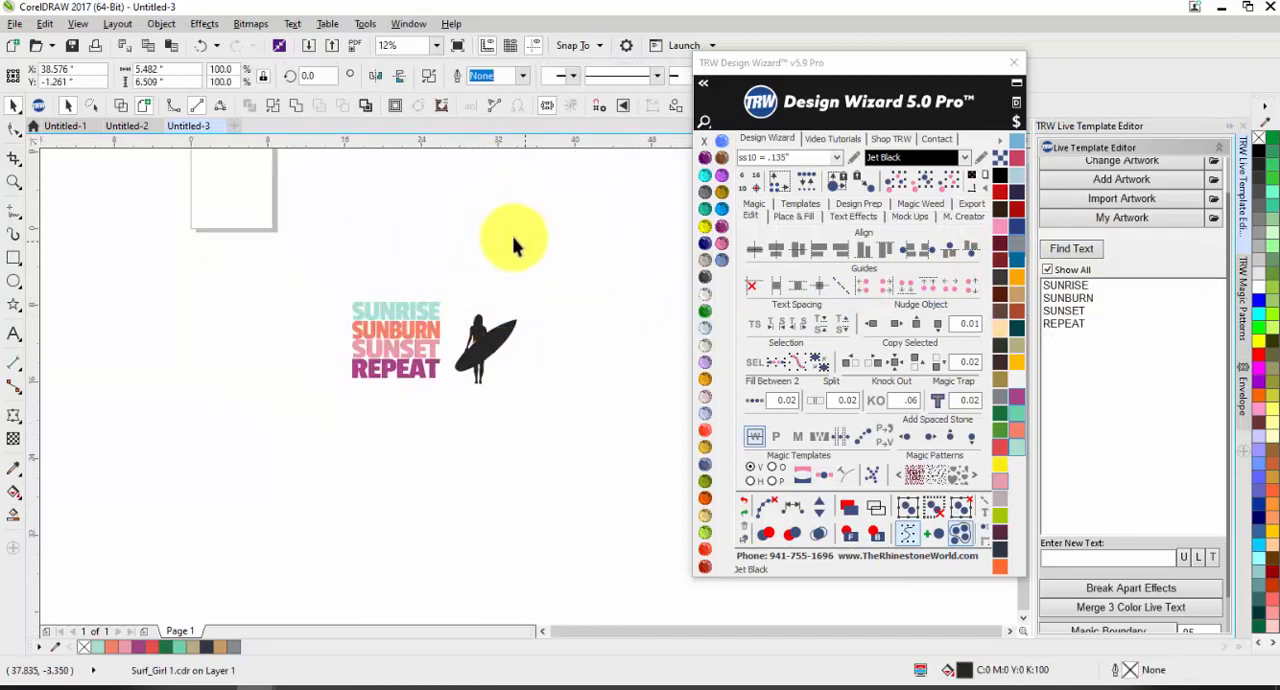
Step: Duplicate the grouped four-colour text about 13 inches to the left of the original
{"action": "scroll", "coordinate": [513, 245], "scroll_direction": "down", "scroll_amount": 1}
{"action": "scroll", "coordinate": [457, 286], "scroll_direction": "up", "scroll_amount": 1}
{"action": "left_click_drag", "start_coordinate": [329, 249], "coordinate": [486, 371]}
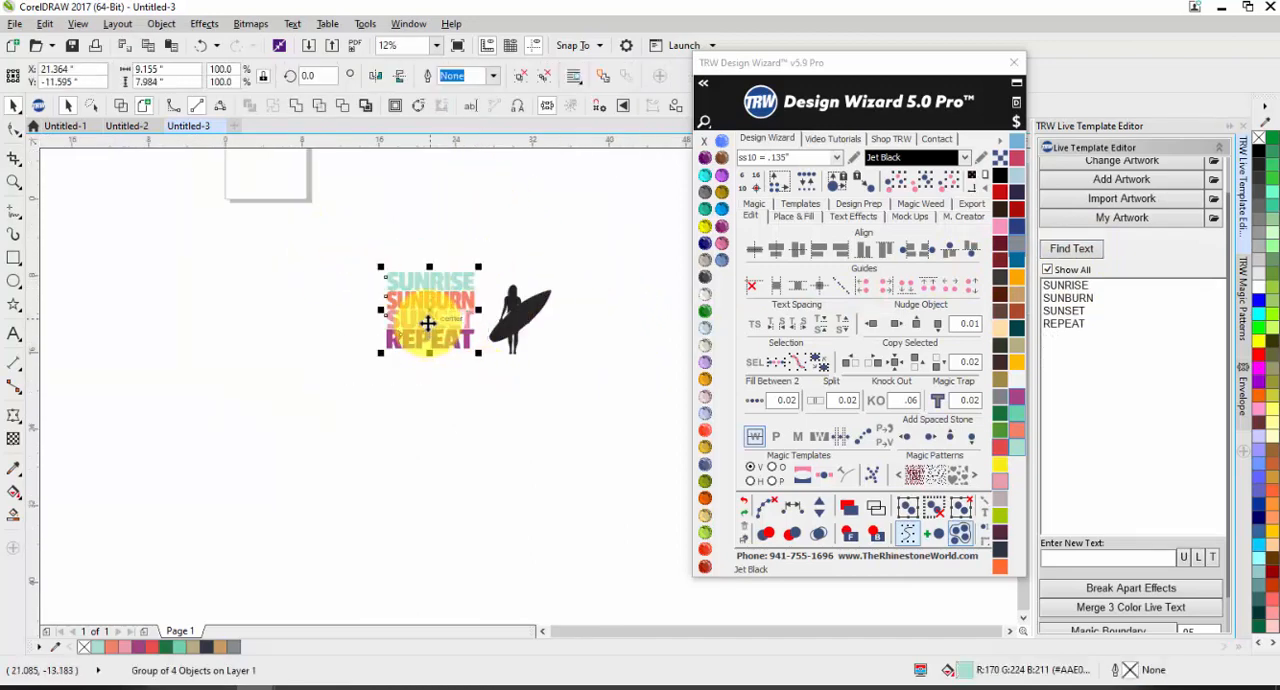
{"action": "left_click_drag", "start_coordinate": [427, 323], "coordinate": [300, 337]}
{"action": "scroll", "coordinate": [285, 255], "scroll_direction": "up", "scroll_amount": 1}
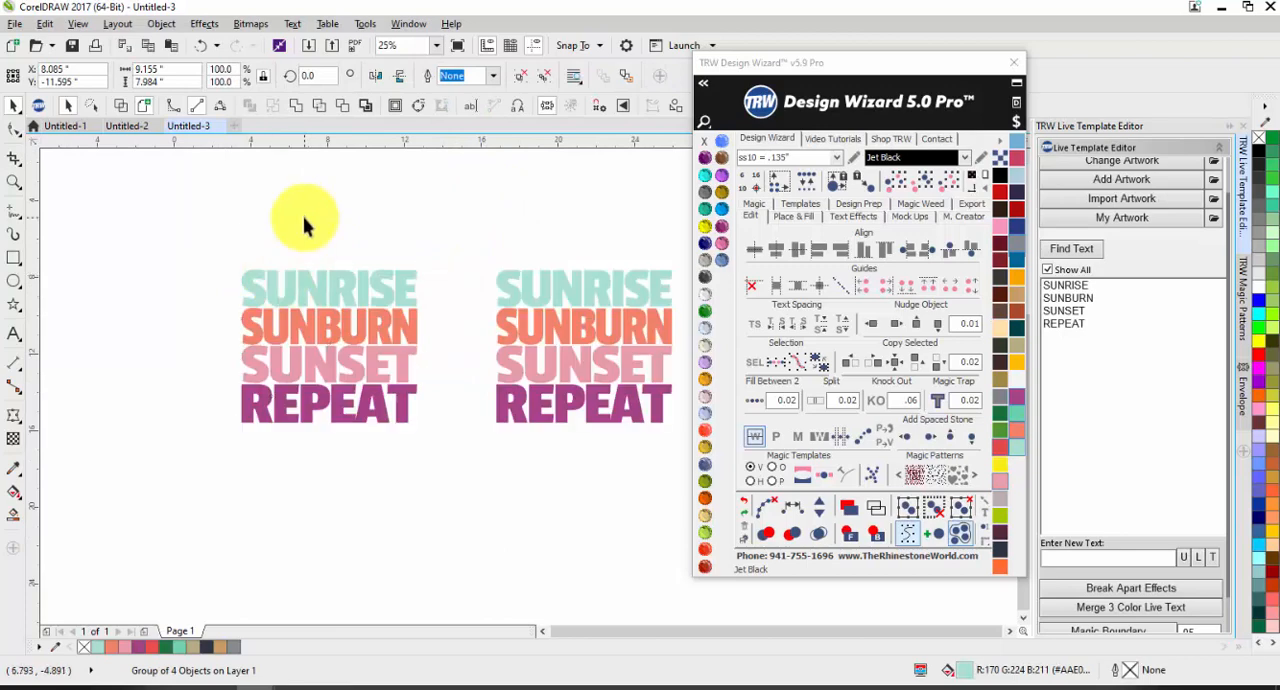
Step: Refresh the list of editable text lines and replace SUNRISE in the left copy with BASEBALL
{"action": "left_click", "coordinate": [305, 225]}
{"action": "left_click", "coordinate": [1076, 257]}
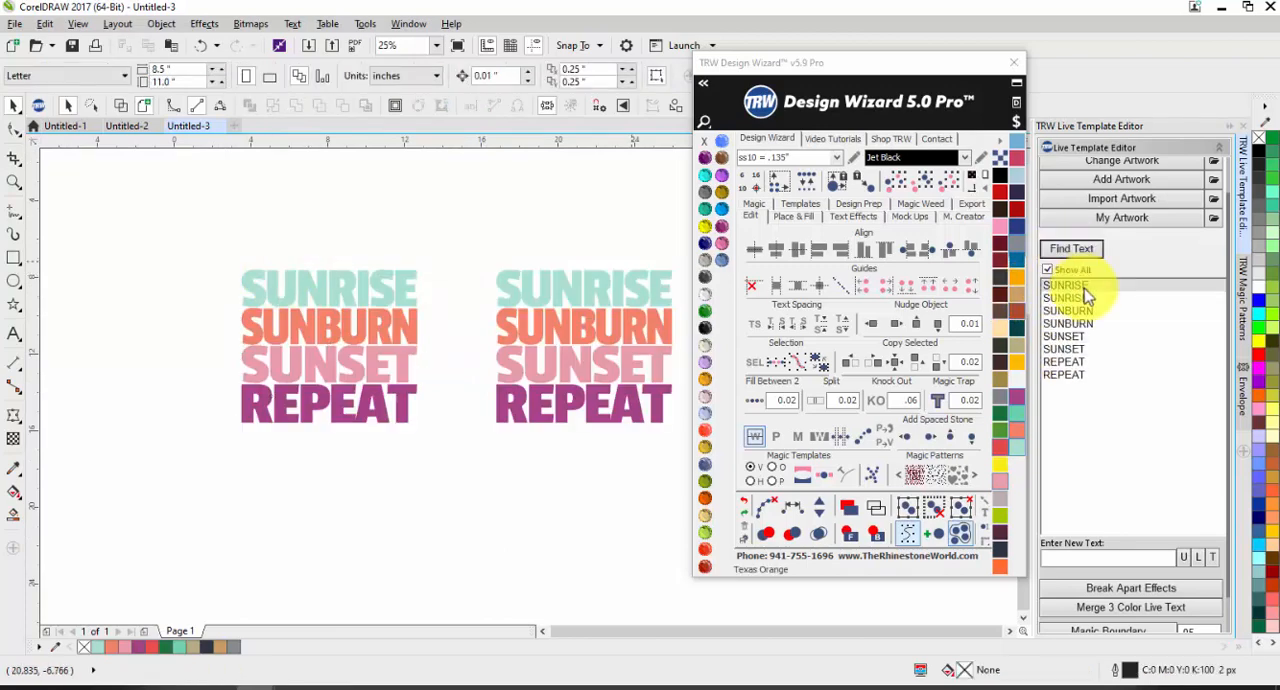
{"action": "left_click", "coordinate": [1084, 287]}
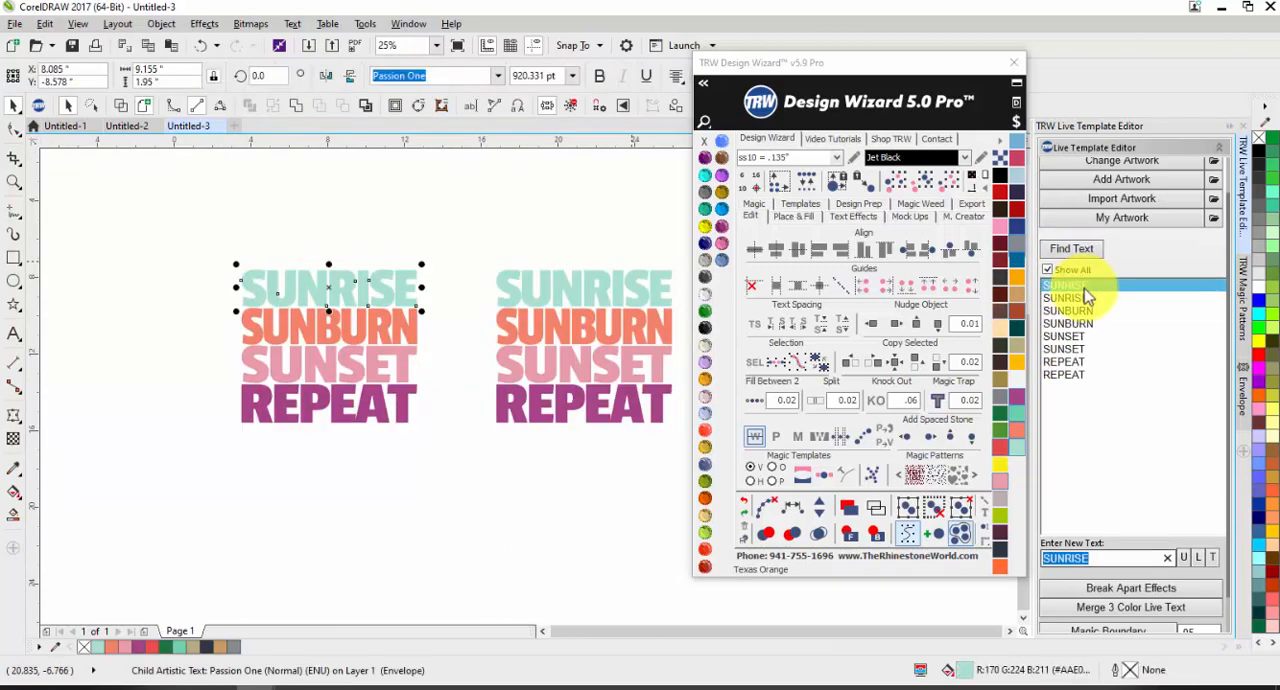
{"action": "type", "text": "BASEBALL"}
{"action": "key", "text": "Down"}
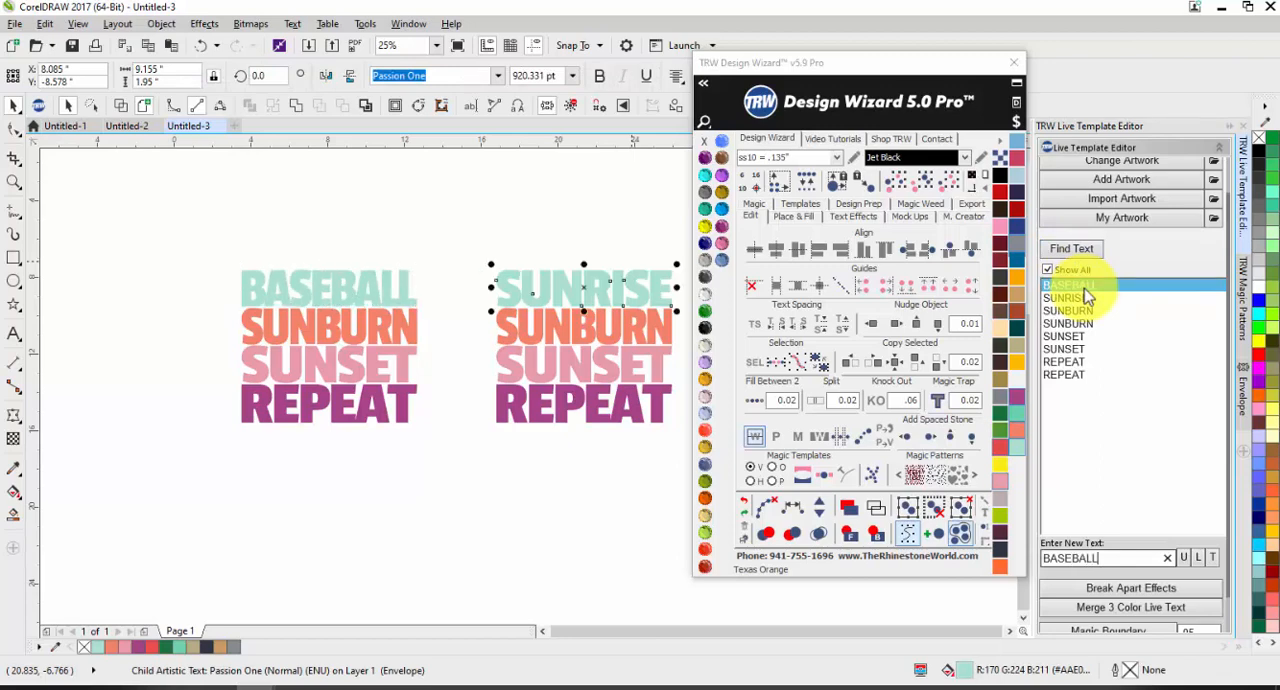
Step: Replace SUNBURN and SUNSET in the left copy with BASEBALL, leaving the original design's text intact
{"action": "key", "text": "Down"}
{"action": "type", "text": "BASEBALL"}
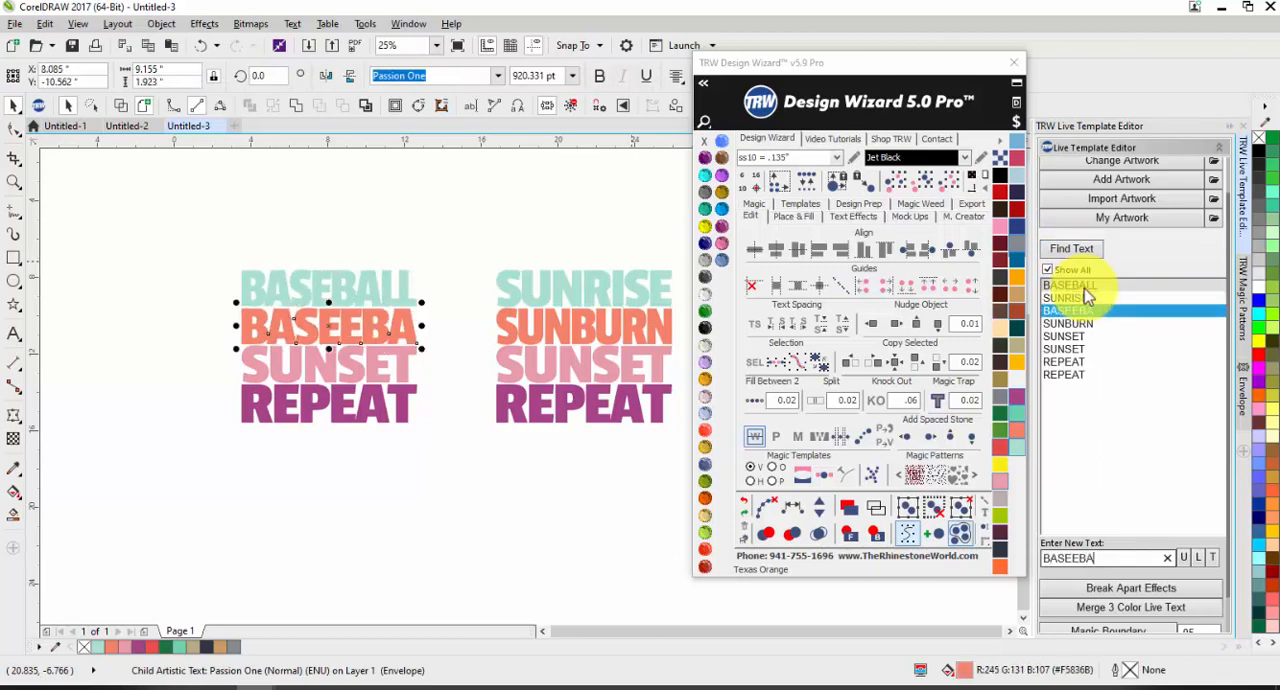
{"action": "key", "text": "Down"}
{"action": "type", "text": "B"}
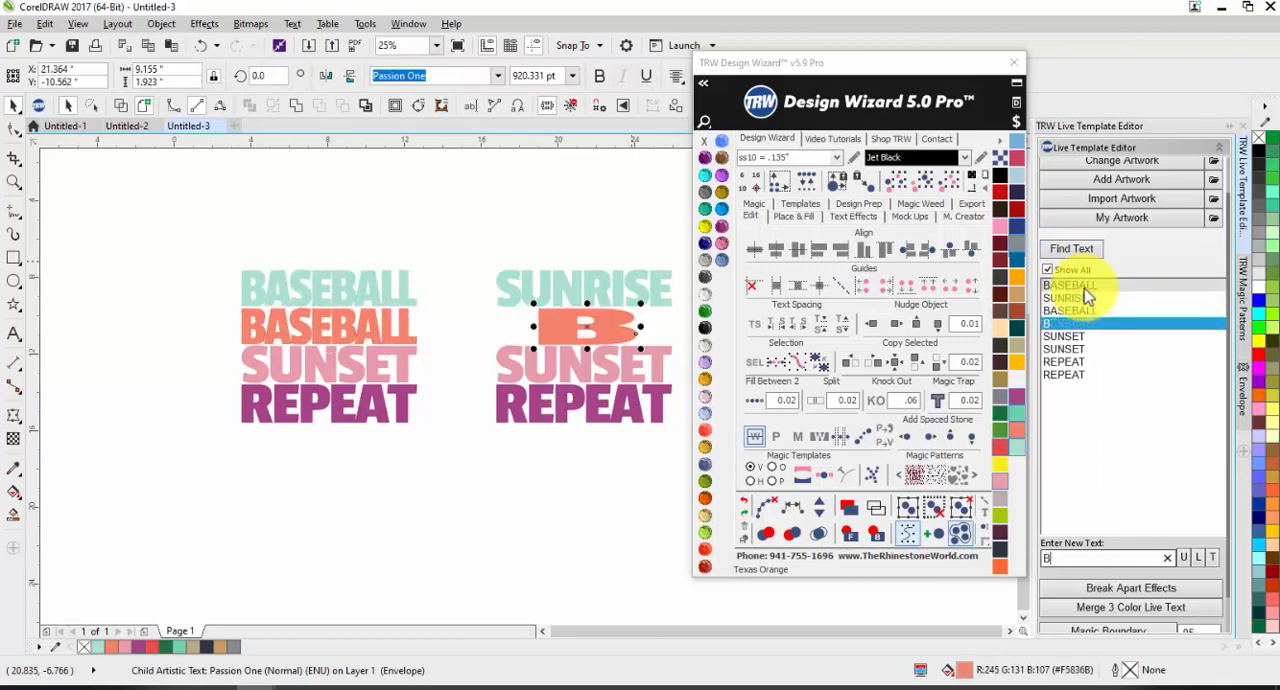
{"action": "key", "text": "Down"}
{"action": "type", "text": "BV"}
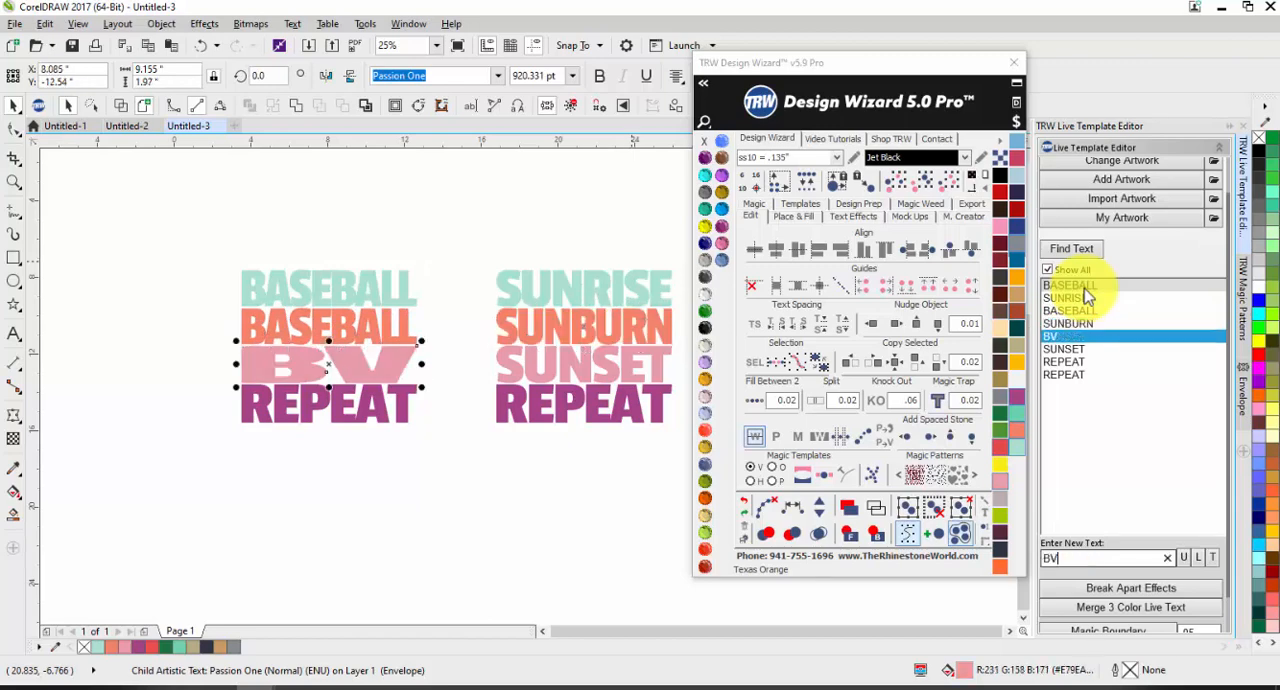
{"action": "type", "text": "ASEBALL"}
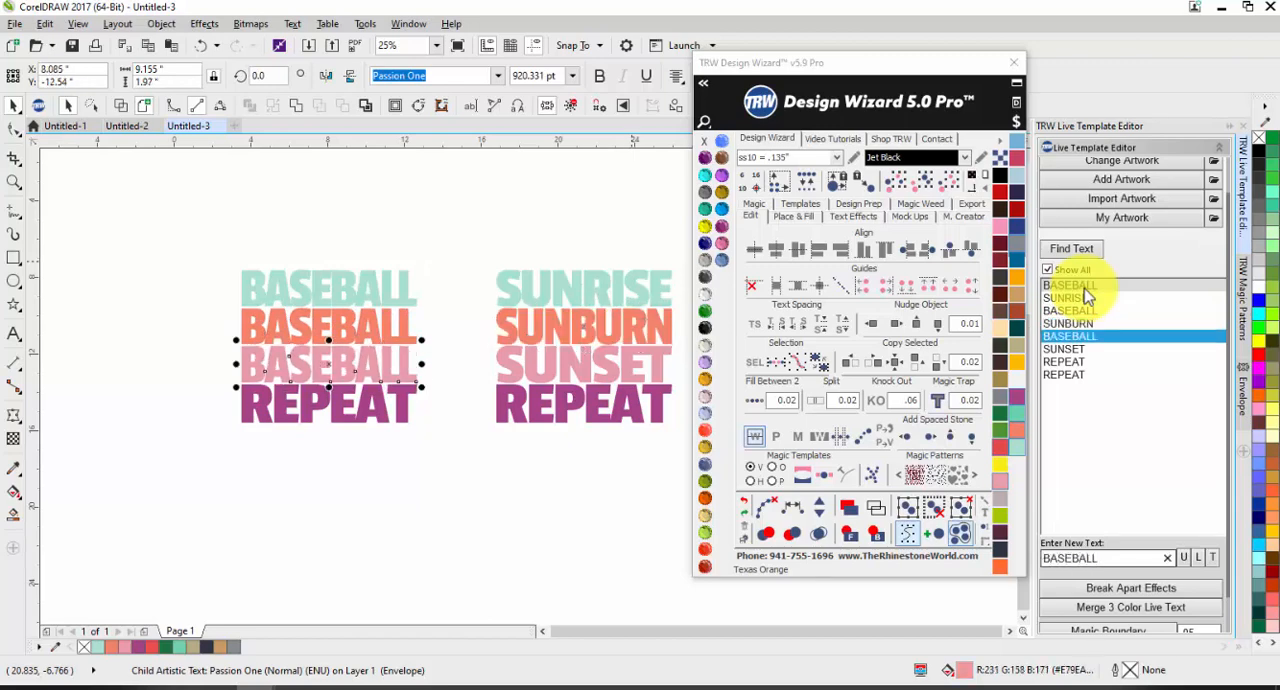
Step: Ungroup the left BASEBALL copy and recolour its first line navy (#273C7D) and its second line blue (#006596)
{"action": "left_click", "coordinate": [272, 448]}
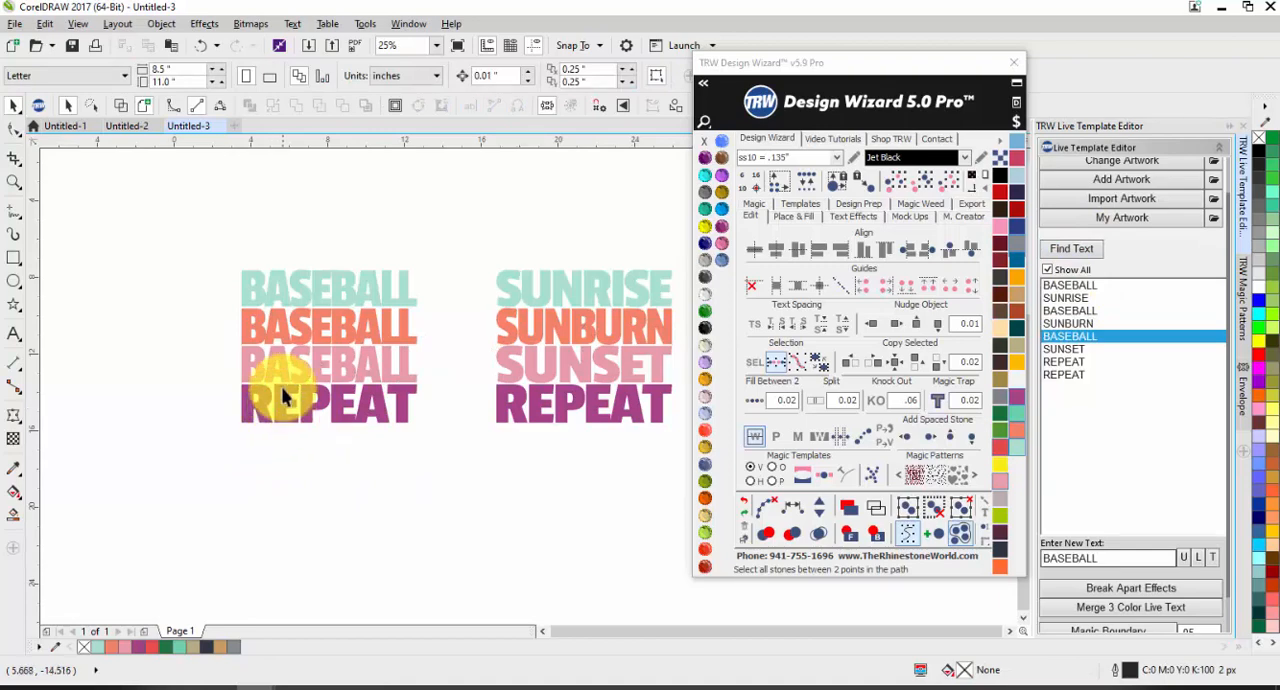
{"action": "left_click", "coordinate": [286, 320]}
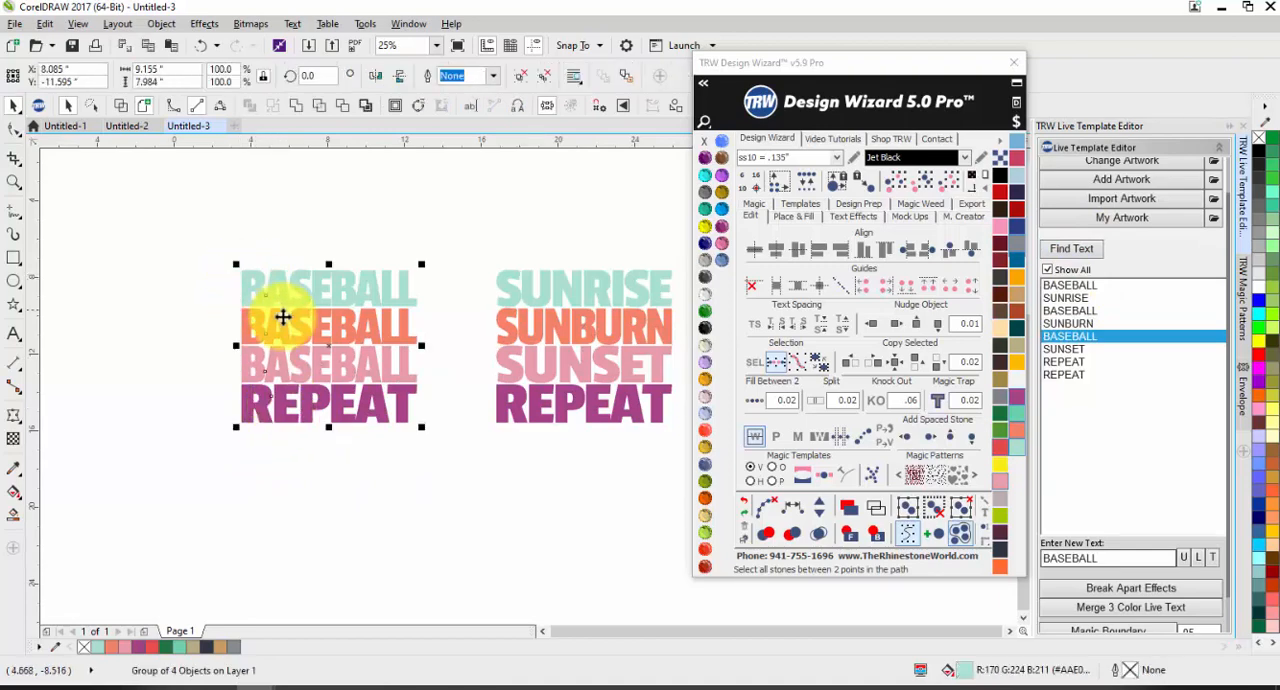
{"action": "left_click", "coordinate": [539, 80]}
{"action": "left_click", "coordinate": [476, 165]}
{"action": "left_click", "coordinate": [398, 284]}
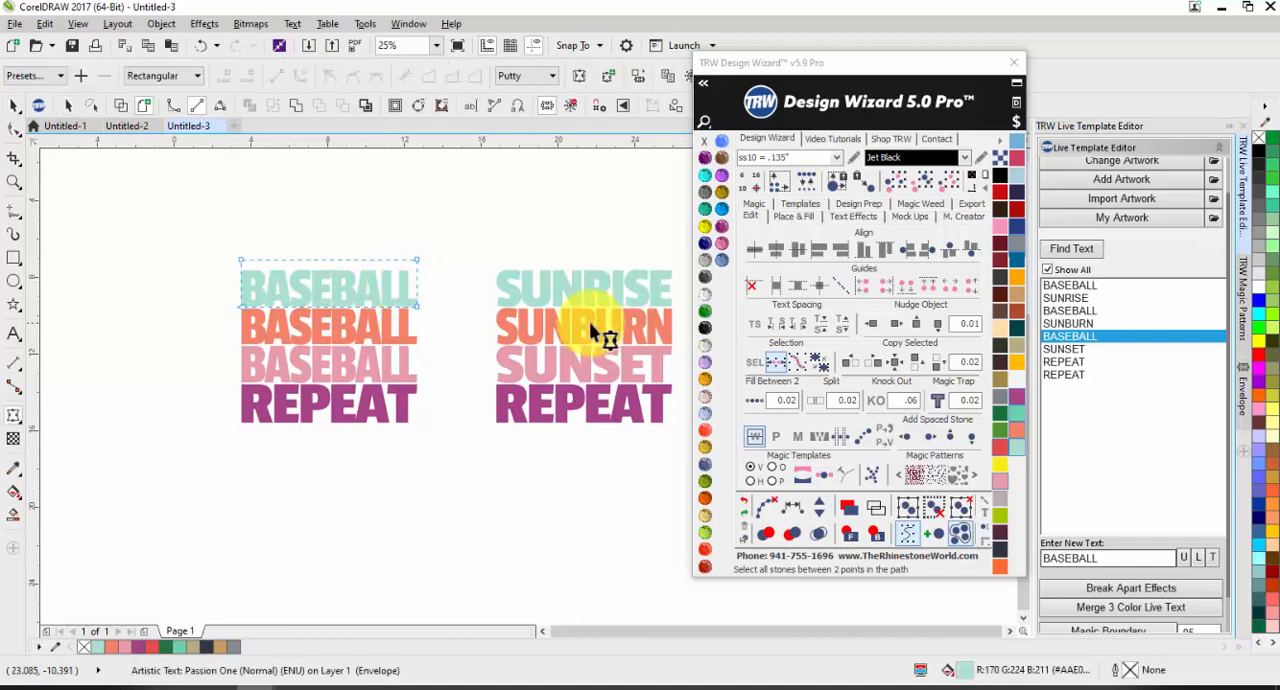
{"action": "left_click", "coordinate": [1017, 227]}
{"action": "left_click", "coordinate": [366, 330]}
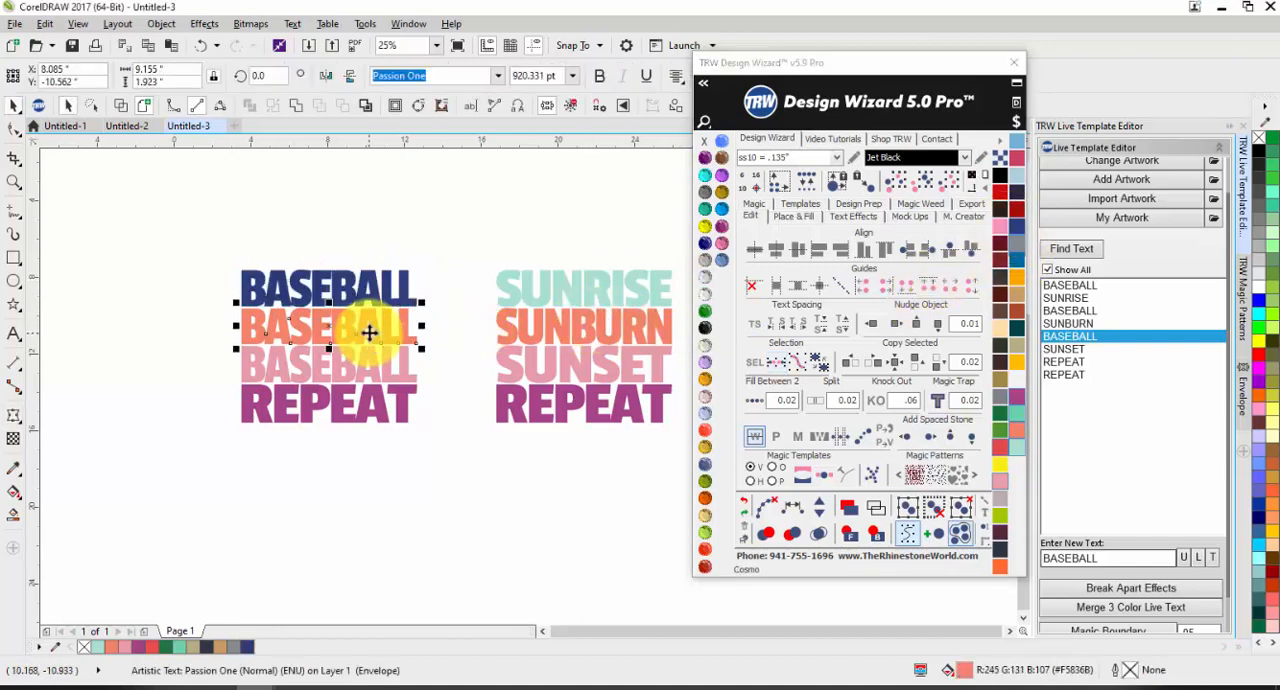
{"action": "left_click", "coordinate": [1017, 227]}
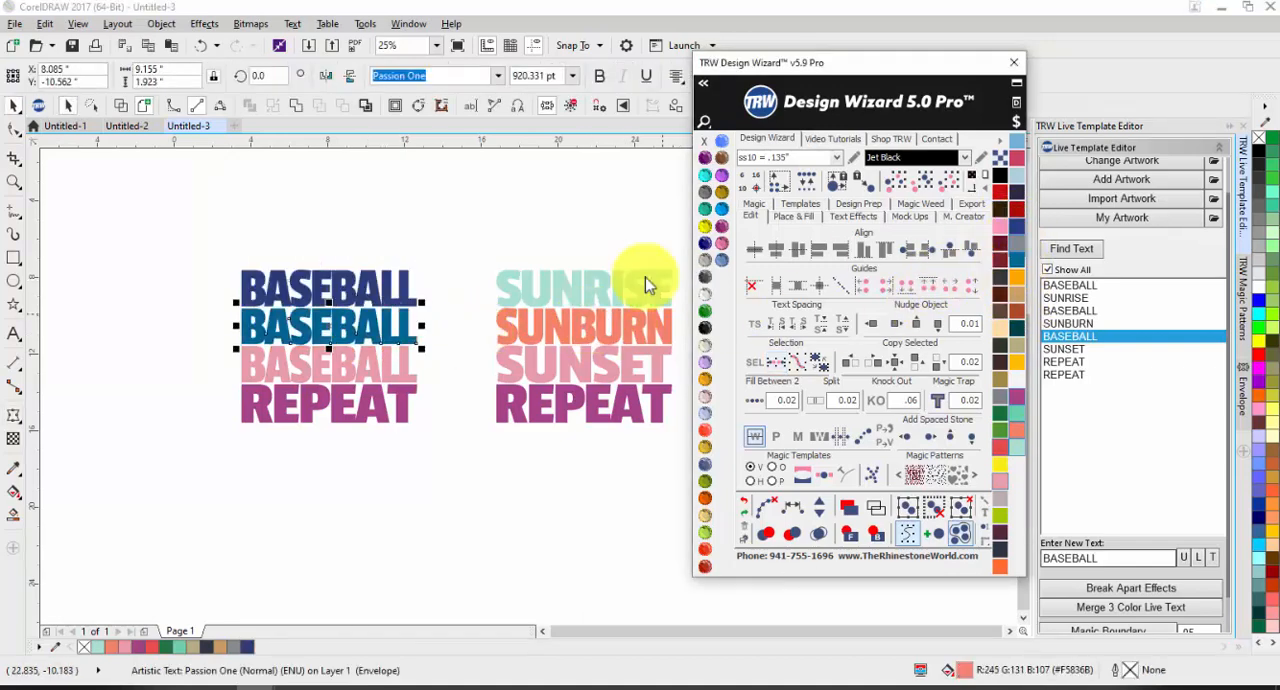
Step: Recolour the left copy's third BASEBALL line dark slate (#2E3445) and its REPEAT line Montana
{"action": "left_click", "coordinate": [372, 368]}
{"action": "left_click", "coordinate": [1004, 555]}
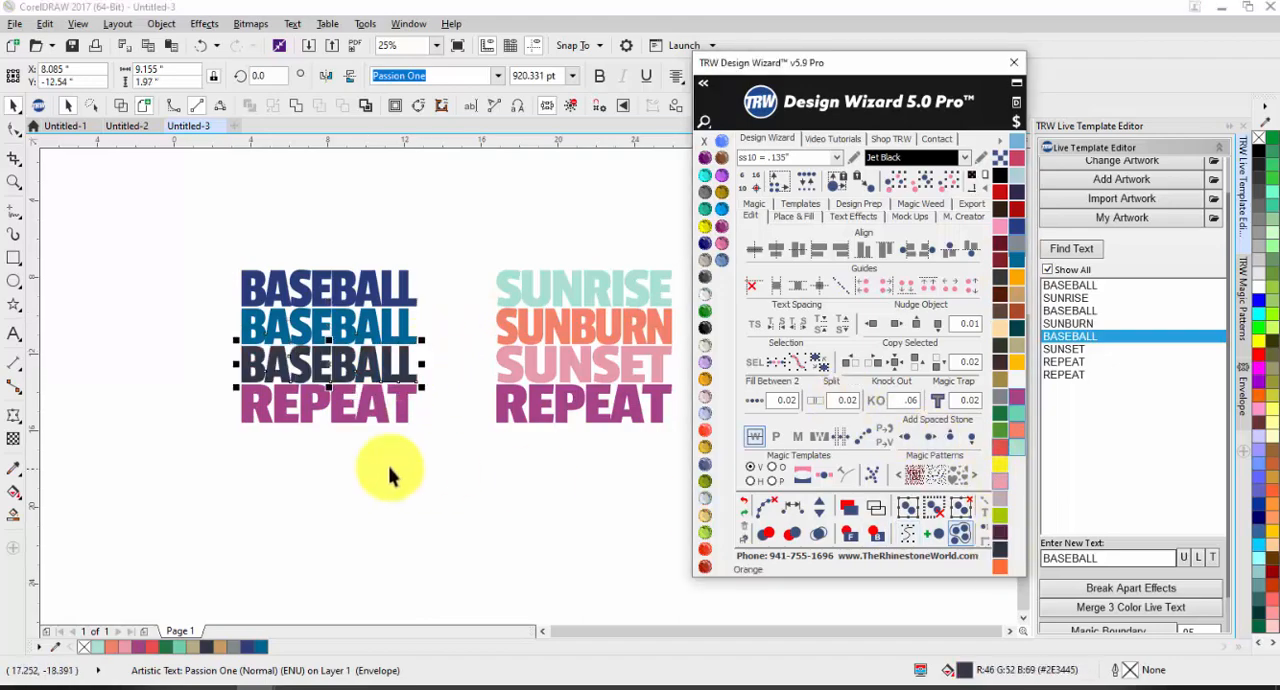
{"action": "left_click", "coordinate": [343, 402]}
{"action": "left_click", "coordinate": [706, 465]}
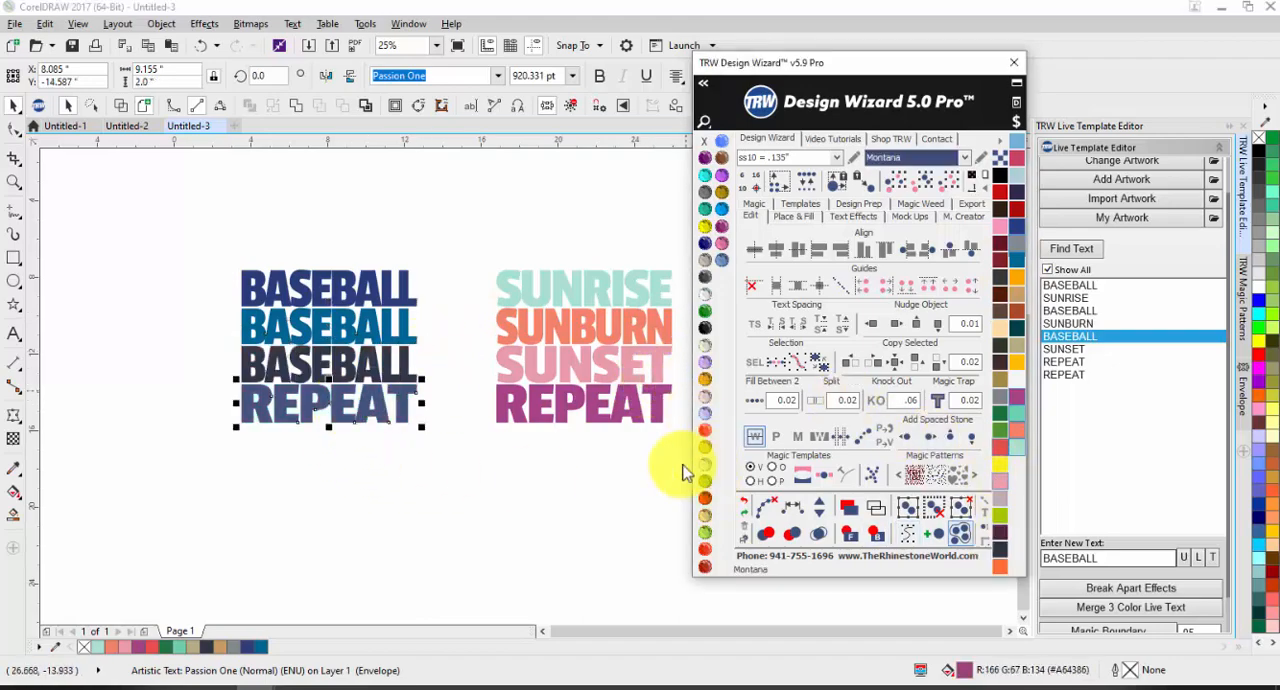
{"action": "left_click", "coordinate": [410, 497]}
{"action": "scroll", "coordinate": [373, 376], "scroll_direction": "up", "scroll_amount": 1}
{"action": "scroll", "coordinate": [372, 374], "scroll_direction": "down", "scroll_amount": 1}
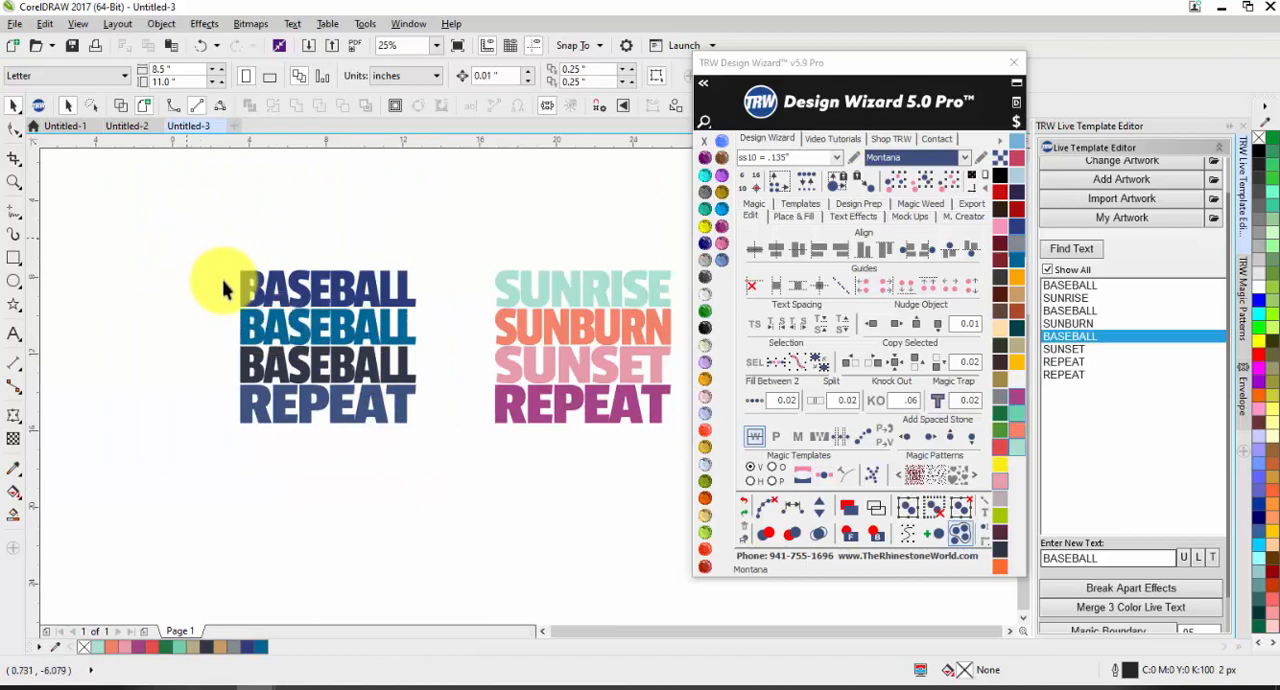
Step: Recolour the left copy's REPEAT line Ruby Maroon
{"action": "mouse_move", "coordinate": [188, 238]}
{"action": "left_mouse_down"}
{"action": "mouse_move", "coordinate": [447, 487]}
{"action": "mouse_move", "coordinate": [401, 422]}
{"action": "mouse_move", "coordinate": [392, 432]}
{"action": "left_mouse_up"}
{"action": "left_click", "coordinate": [367, 418]}
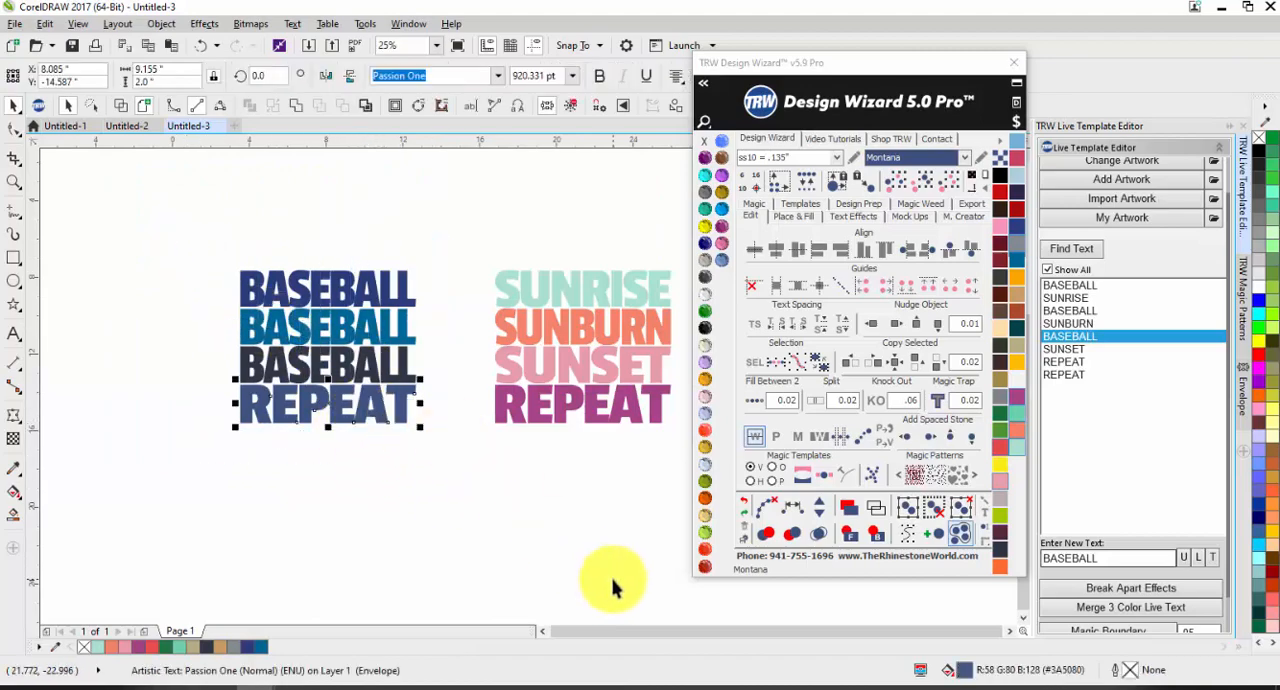
{"action": "left_click", "coordinate": [705, 549]}
{"action": "left_click", "coordinate": [371, 230]}
{"action": "scroll", "coordinate": [370, 322], "scroll_direction": "up", "scroll_amount": 1}
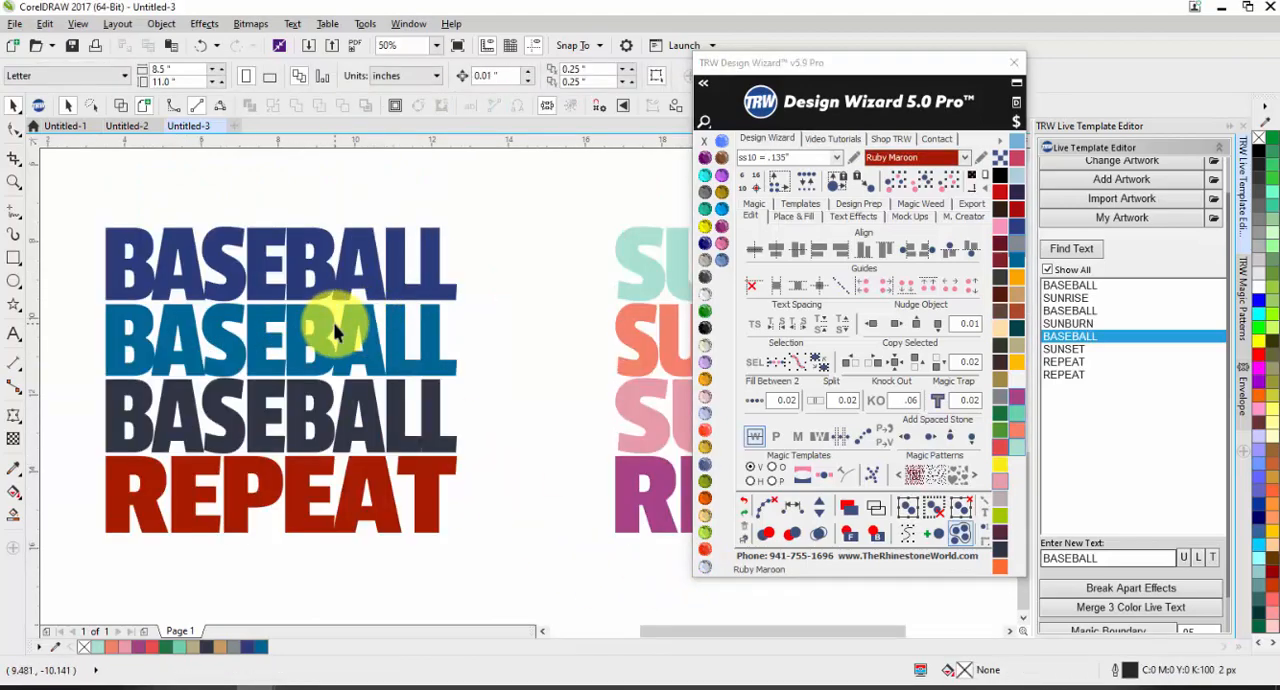
Step: Swap the colours of the top two BASEBALL lines, making the first blue (#006596) and the second navy (#273C7D)
{"action": "left_click", "coordinate": [334, 323]}
{"action": "left_click", "coordinate": [408, 260]}
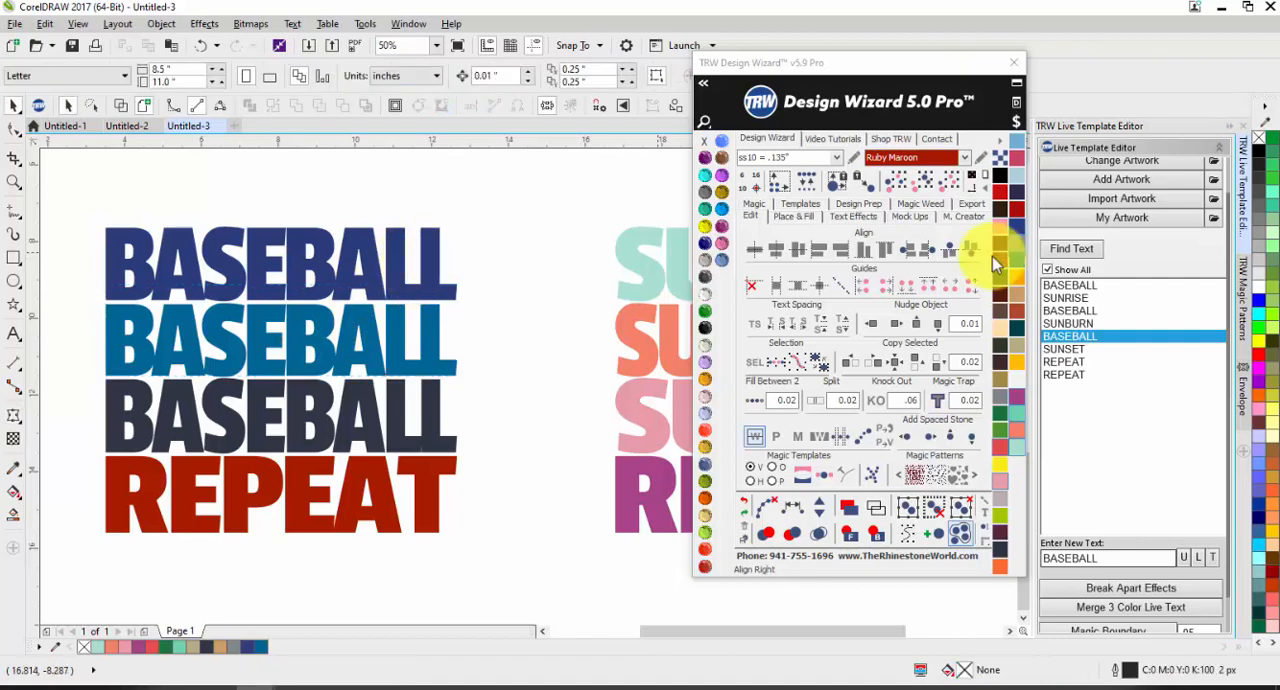
{"action": "left_click", "coordinate": [434, 278]}
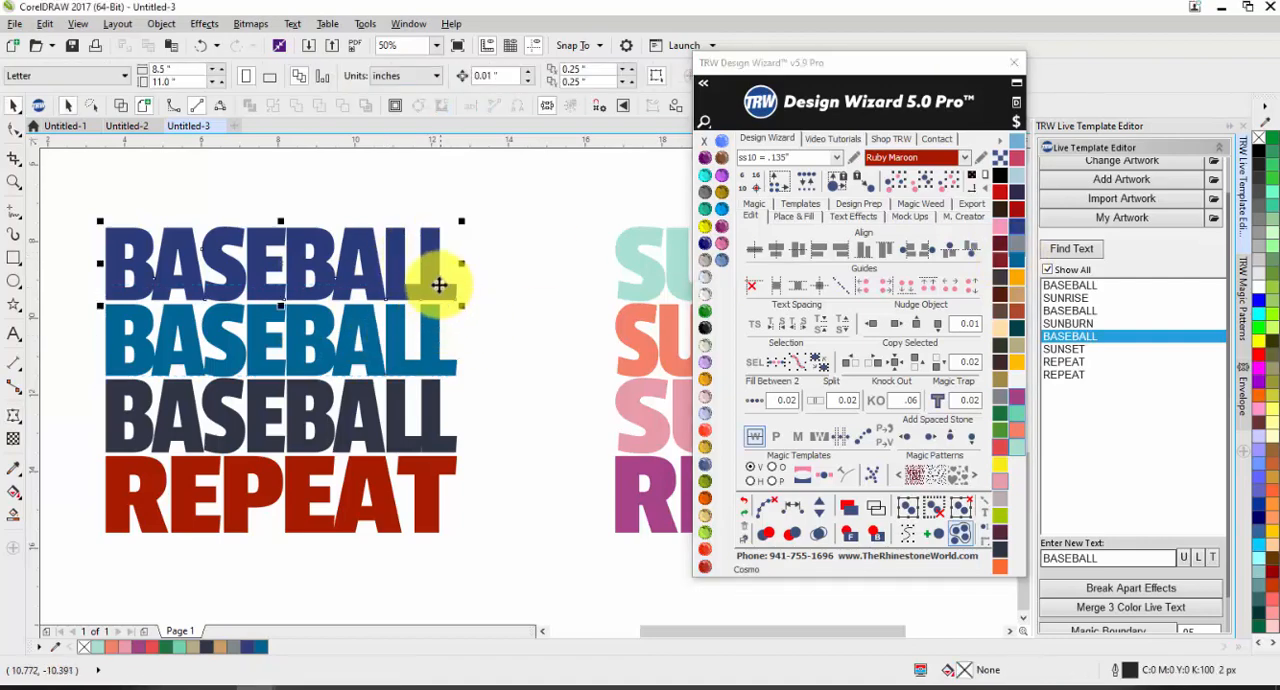
{"action": "left_click", "coordinate": [1018, 257]}
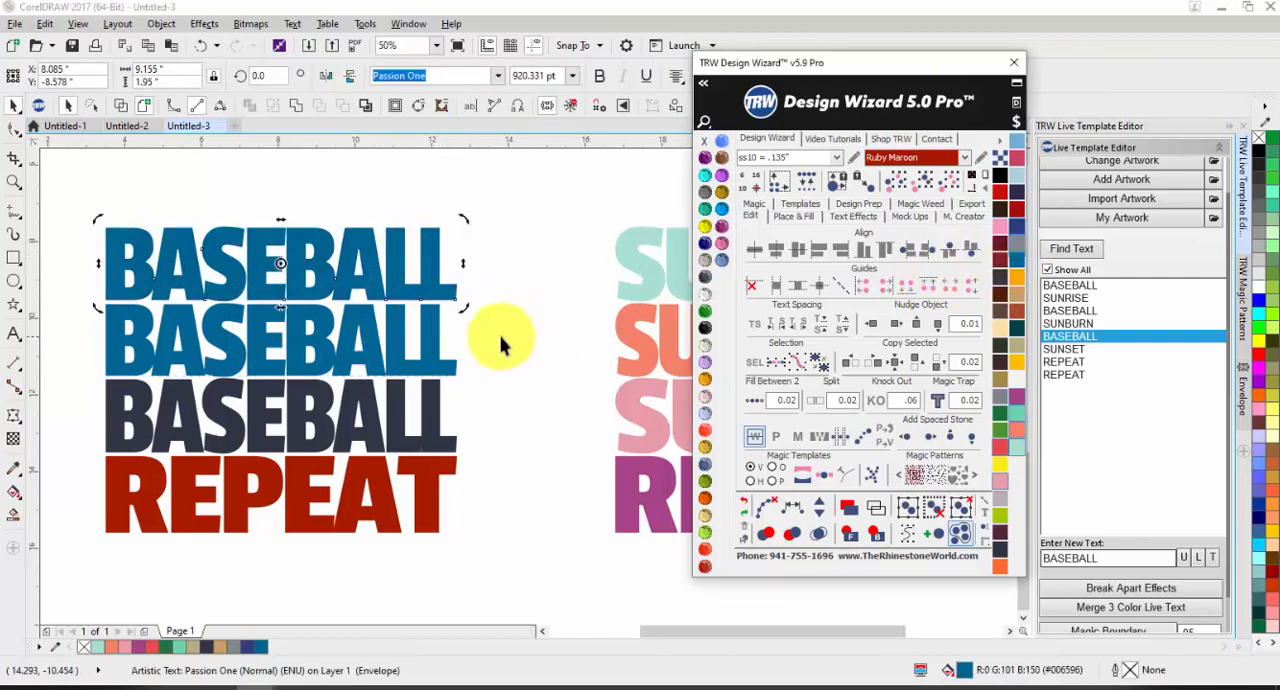
{"action": "left_click", "coordinate": [423, 337]}
{"action": "left_click", "coordinate": [1018, 229]}
{"action": "left_click", "coordinate": [470, 236]}
{"action": "scroll", "coordinate": [121, 295], "scroll_direction": "down", "scroll_amount": 1}
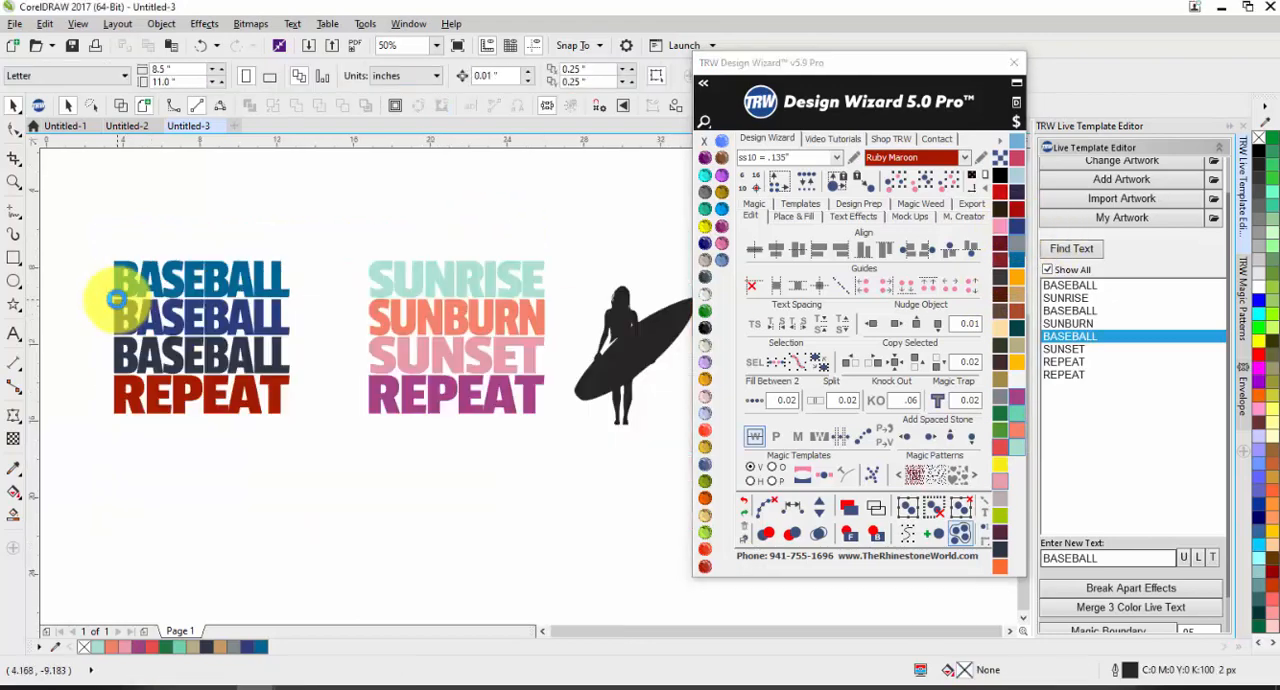
Step: Group the four recoloured BASEBALL and REPEAT lines and duplicate the group about 9.8 inches below
{"action": "left_click_drag", "start_coordinate": [84, 246], "coordinate": [312, 455]}
{"action": "scroll", "coordinate": [302, 436], "scroll_direction": "down", "scroll_amount": 1}
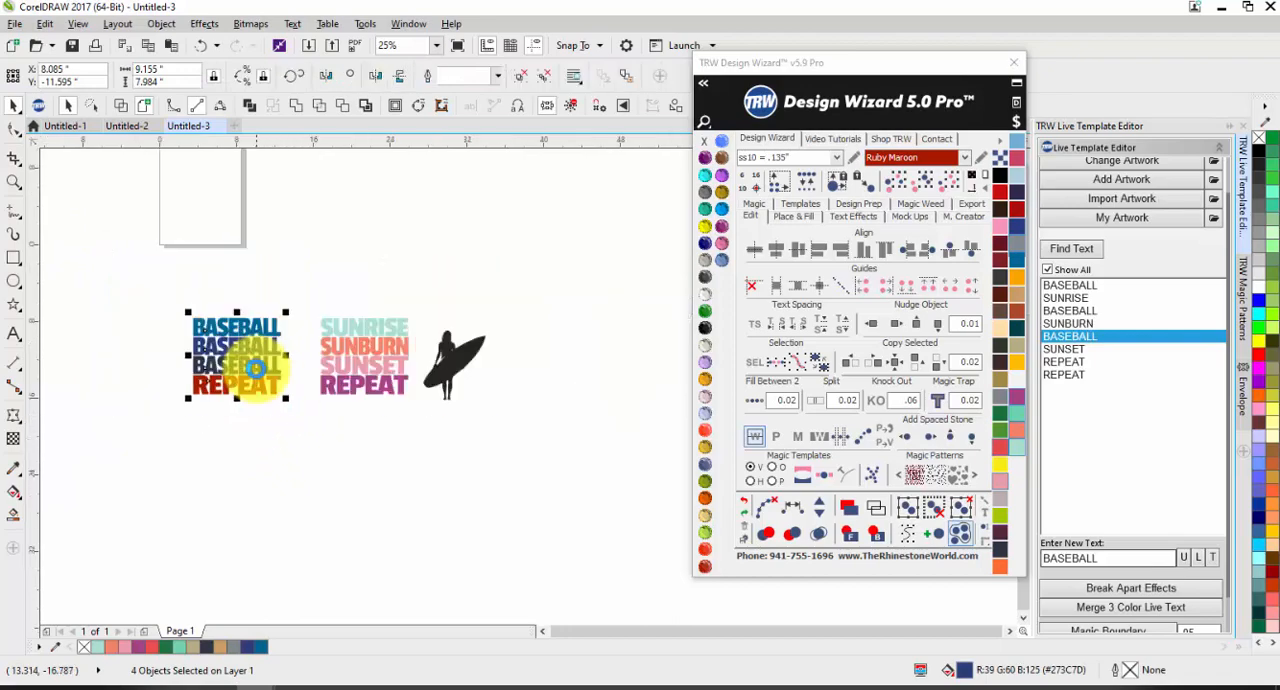
{"action": "key", "text": "ctrl+g"}
{"action": "left_click_drag", "start_coordinate": [248, 362], "coordinate": [252, 456]}
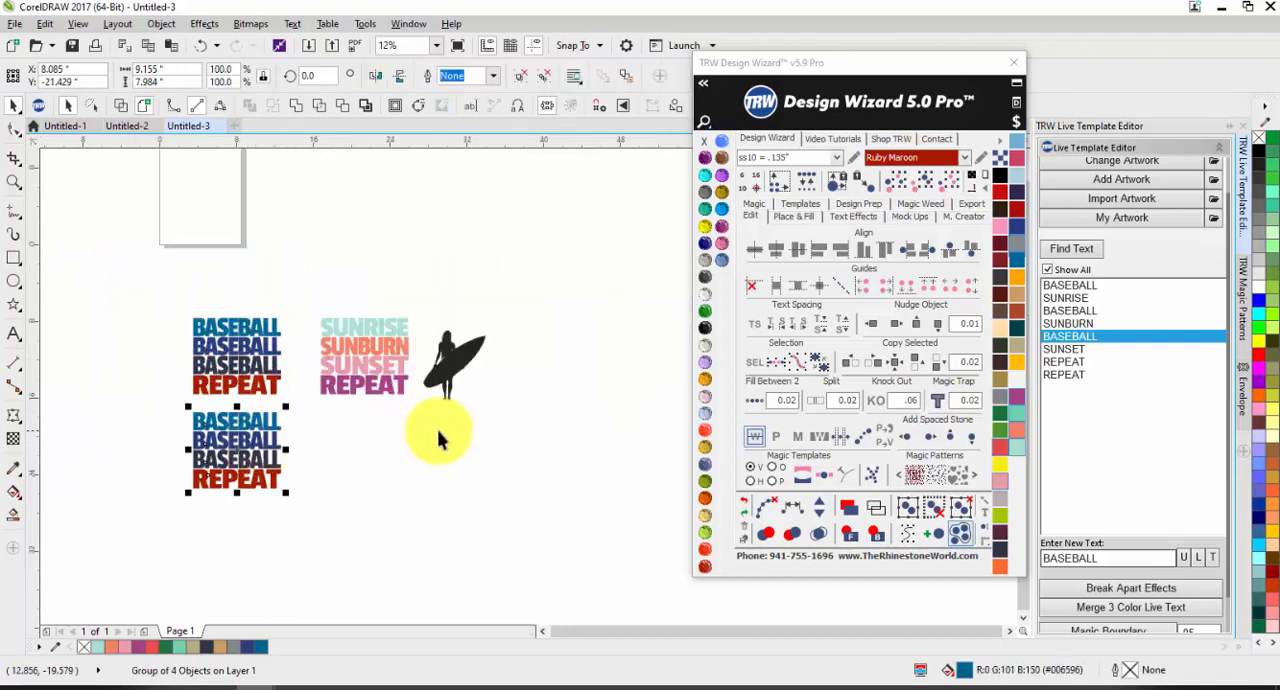
Step: Start adding artwork and search the TRW Clipart CDR folder for BASEBALL
{"action": "left_click", "coordinate": [1123, 180]}
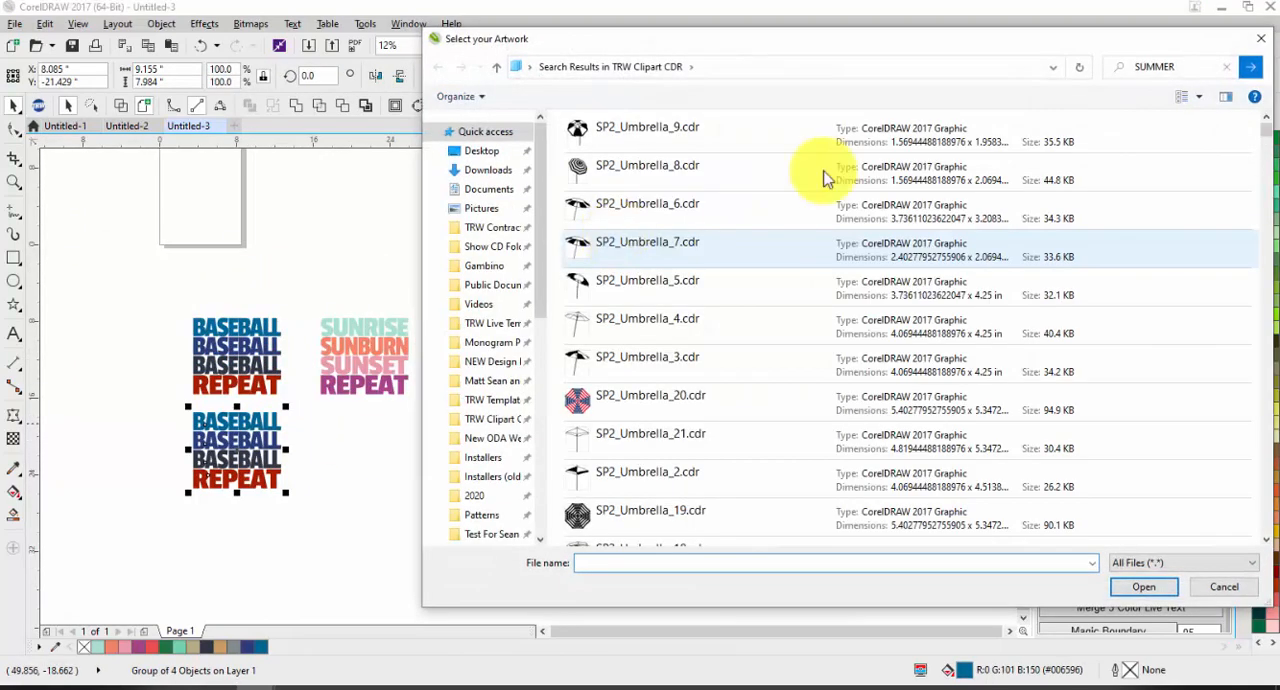
{"action": "left_click", "coordinate": [1224, 70]}
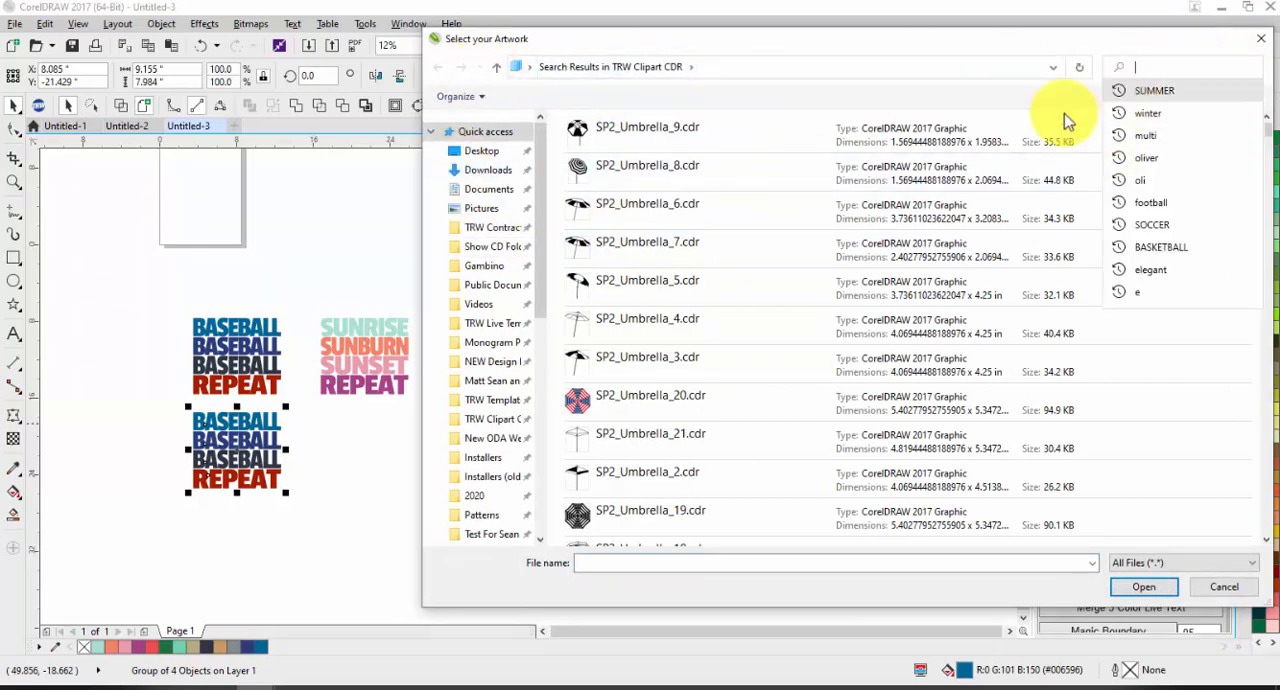
{"action": "left_click", "coordinate": [491, 419]}
{"action": "left_click", "coordinate": [1160, 63]}
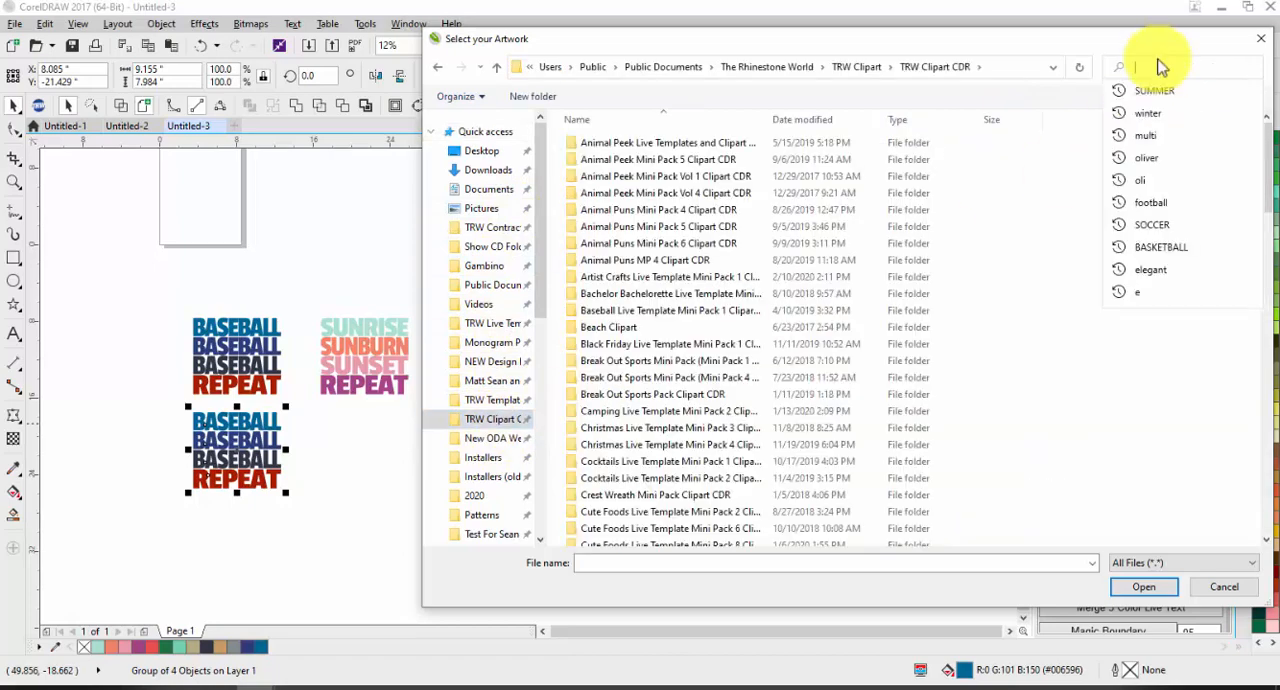
{"action": "type", "text": "BASEBALL"}
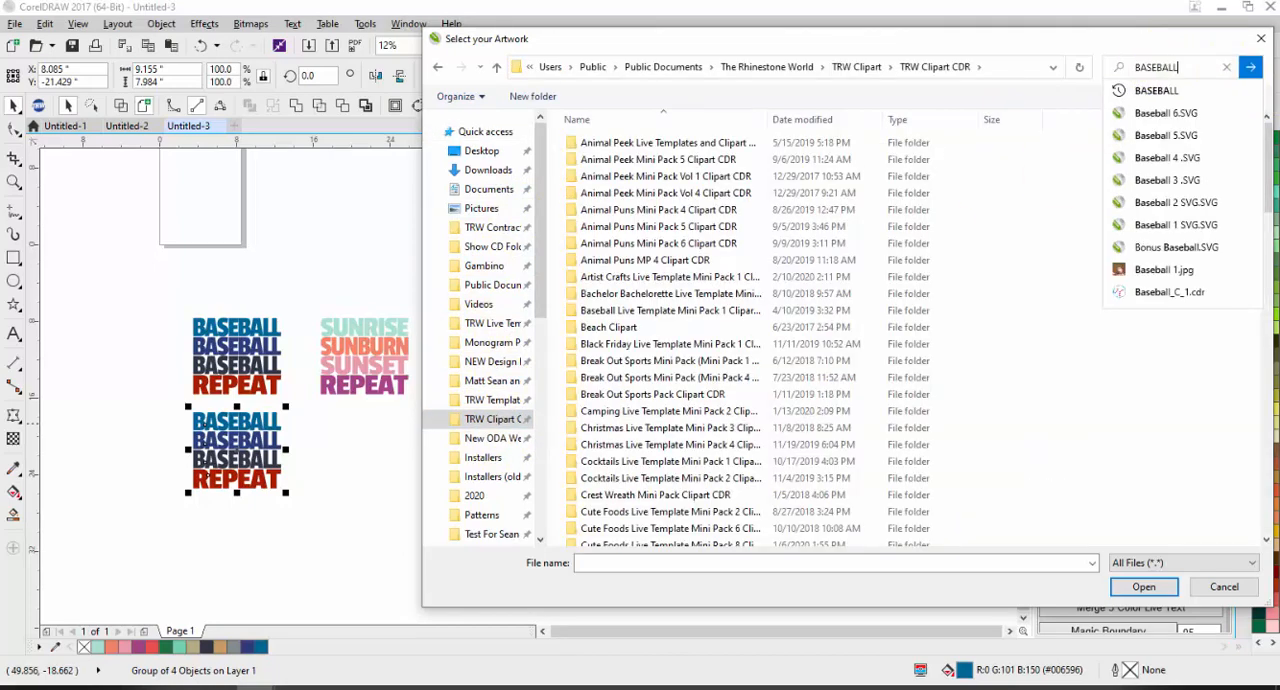
{"action": "key", "text": "Return"}
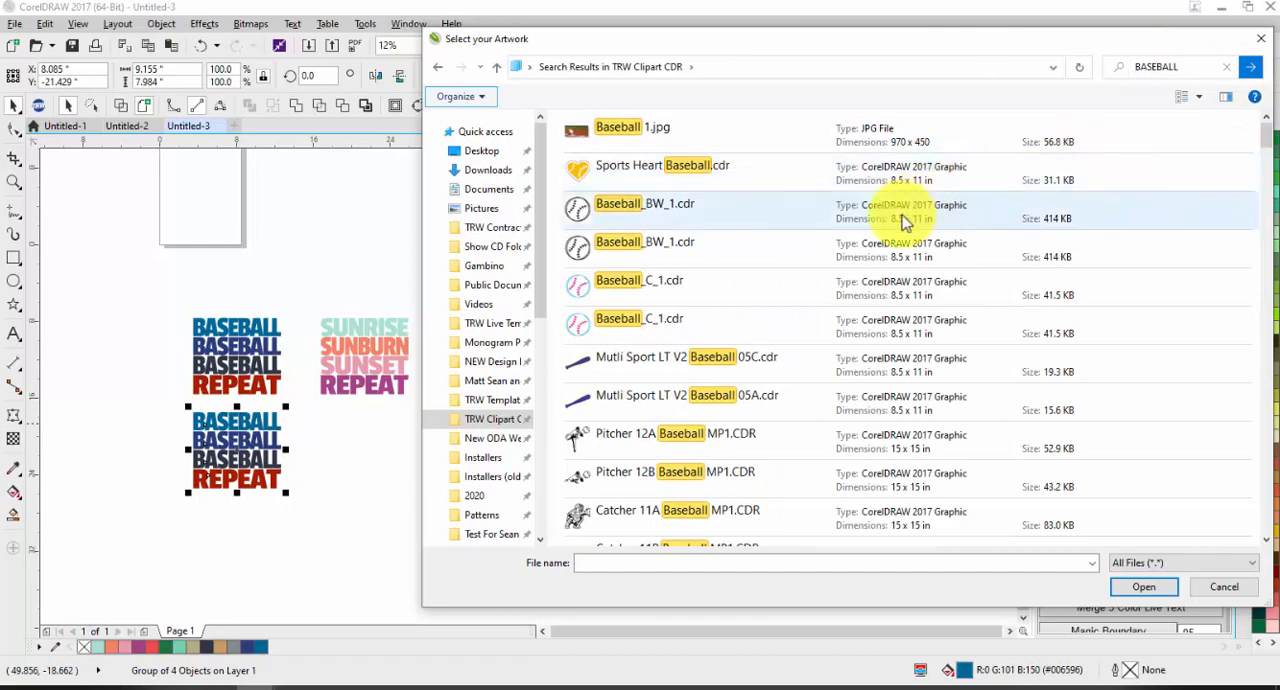
Step: Add the batter artwork TRW Baseball 0135 Silhouette.cdr from the search results
{"action": "scroll", "coordinate": [889, 223], "scroll_direction": "down", "scroll_amount": 6}
{"action": "scroll", "coordinate": [868, 232], "scroll_direction": "down", "scroll_amount": 12}
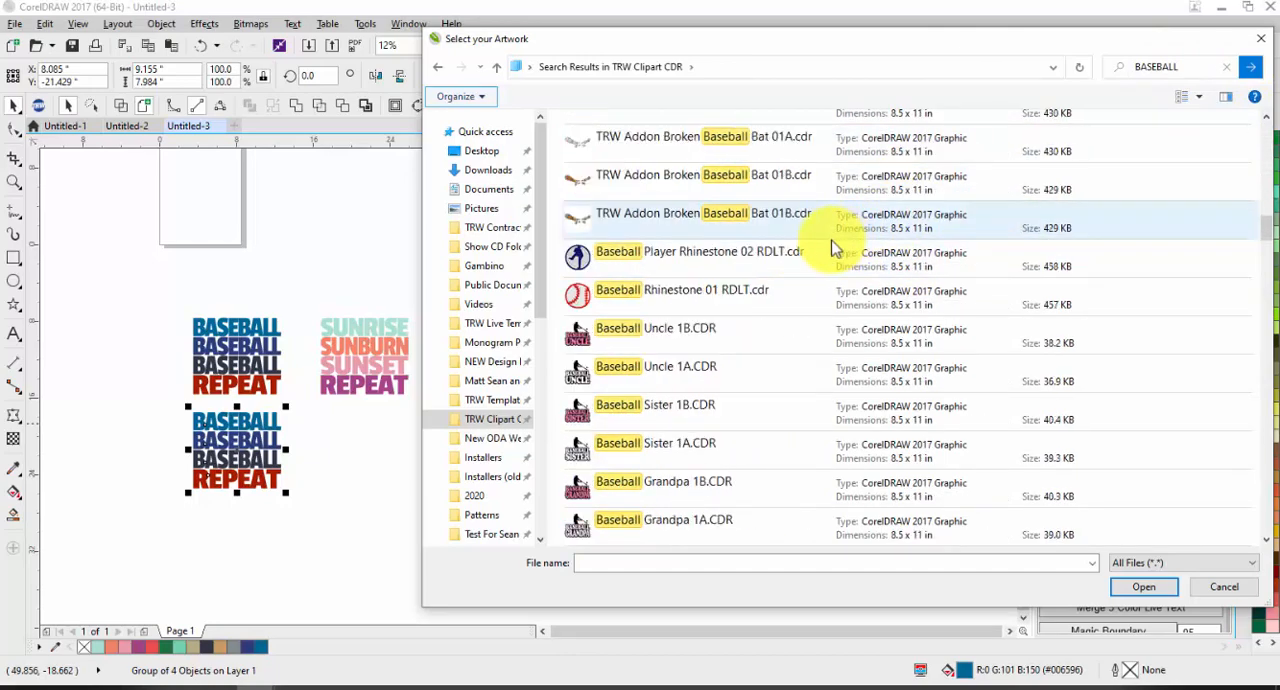
{"action": "scroll", "coordinate": [808, 258], "scroll_direction": "down", "scroll_amount": 7}
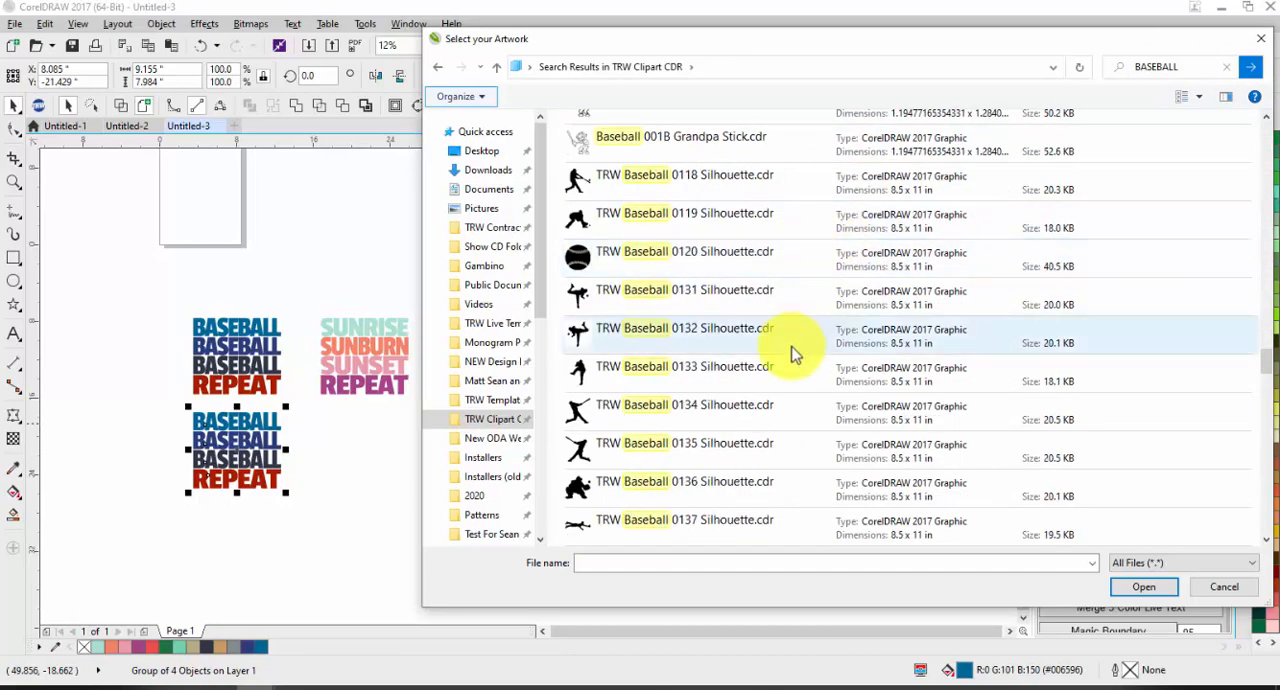
{"action": "left_click", "coordinate": [718, 424]}
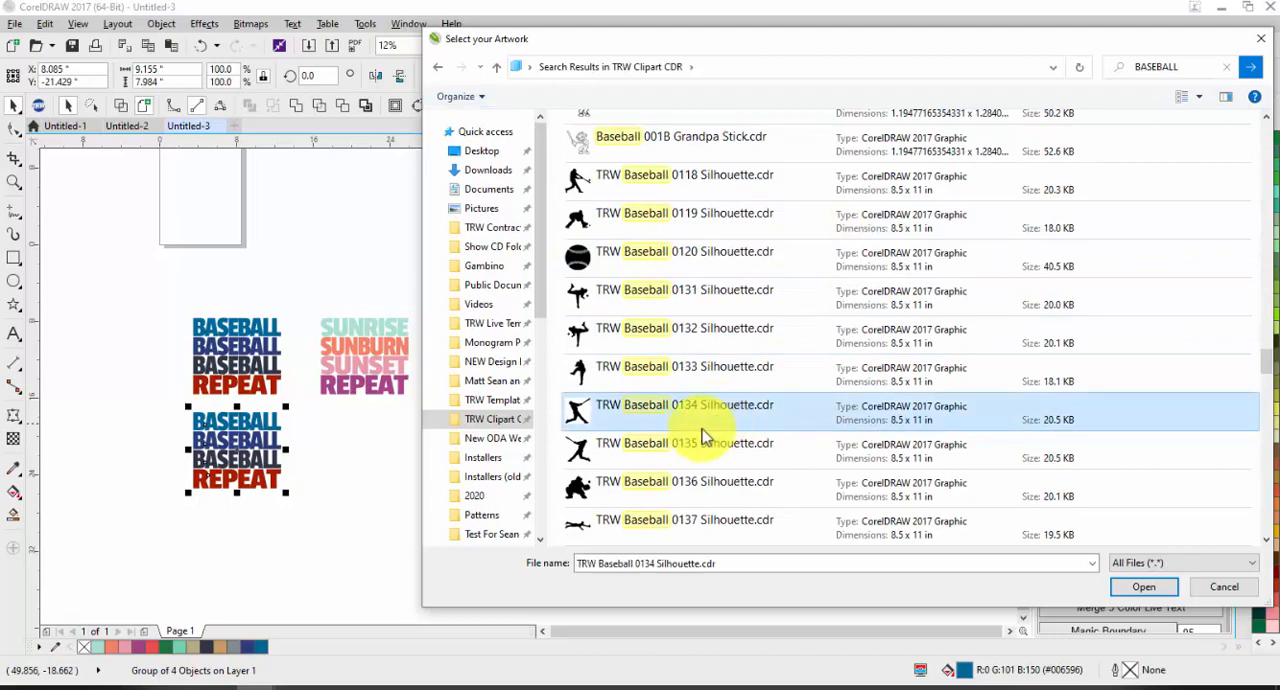
{"action": "left_click", "coordinate": [690, 450]}
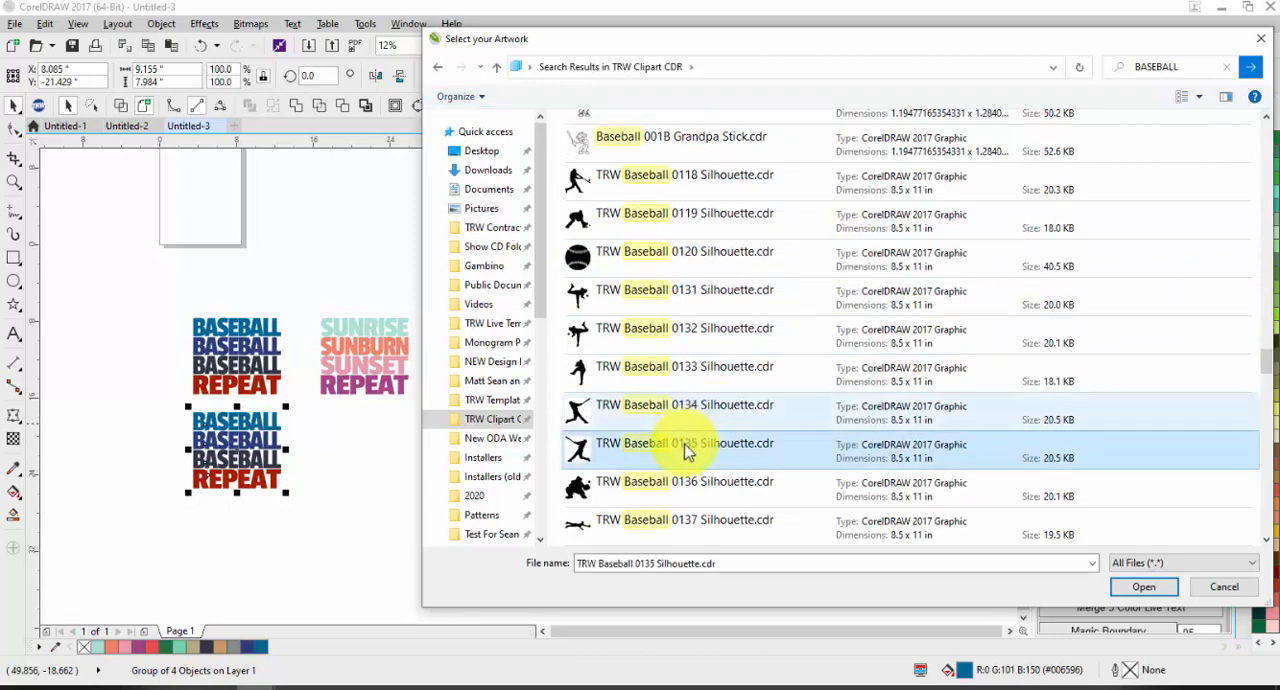
{"action": "double_click", "coordinate": [688, 450]}
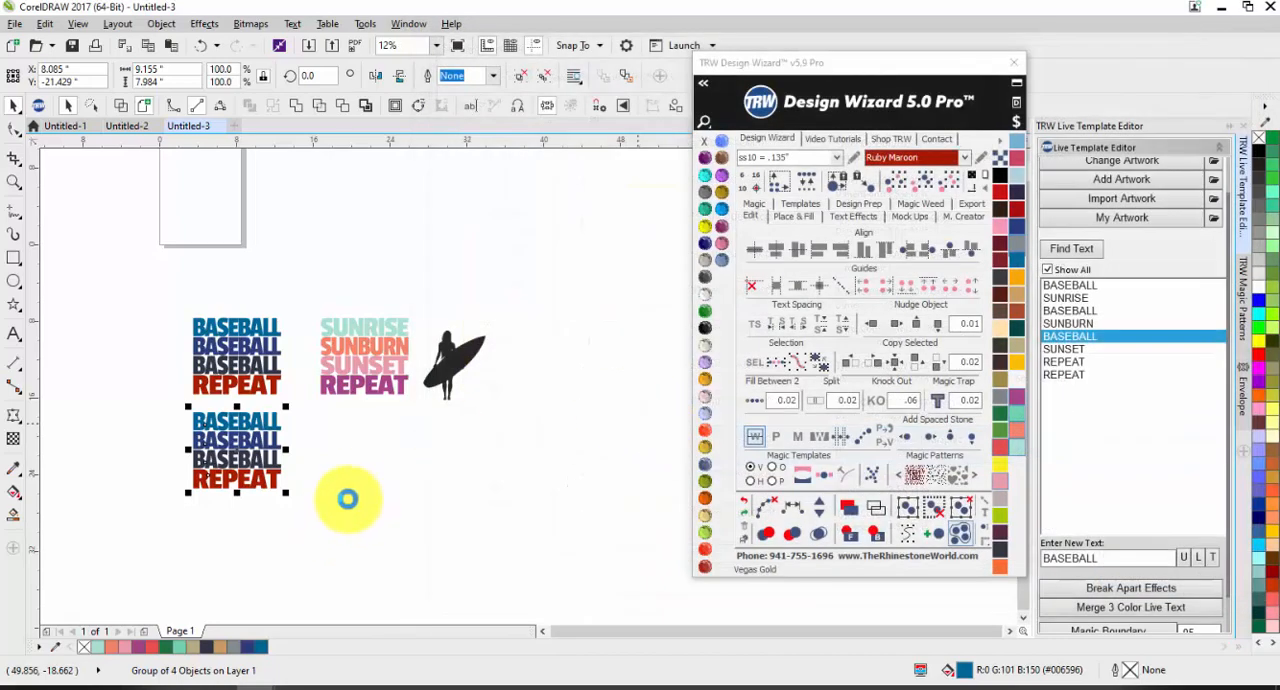
Step: Place the batter silhouette over the lower BASEBALL group and scale it down to about 8.3 inches wide
{"action": "left_click_drag", "start_coordinate": [225, 211], "coordinate": [248, 440]}
{"action": "scroll", "coordinate": [244, 430], "scroll_direction": "up", "scroll_amount": 2}
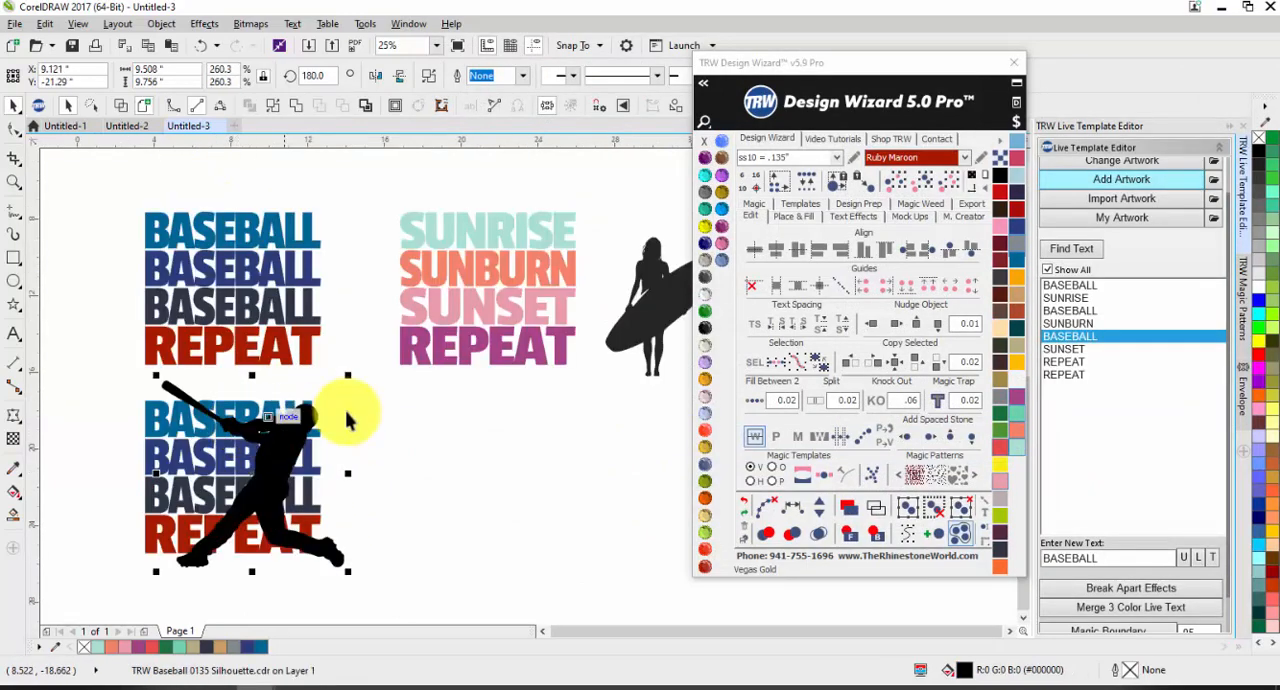
{"action": "left_click_drag", "start_coordinate": [348, 375], "coordinate": [325, 398]}
{"action": "left_click_drag", "start_coordinate": [256, 483], "coordinate": [262, 468]}
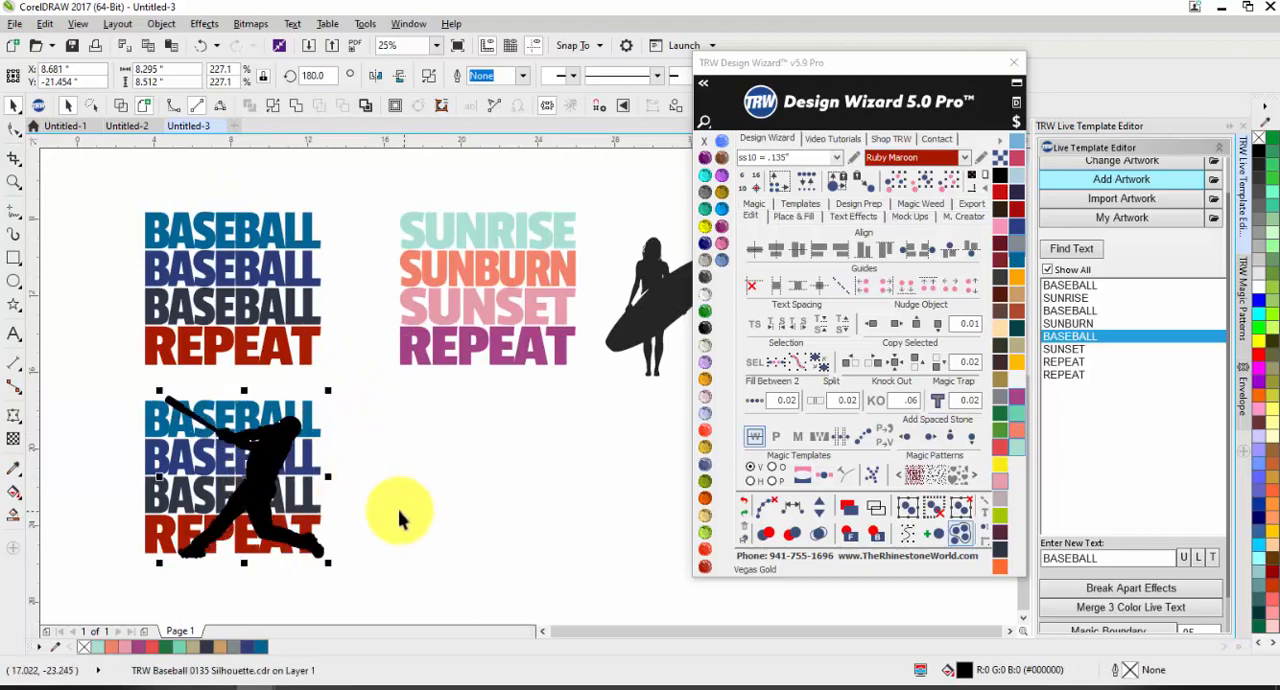
Step: Apply Knock Out with a .06 gap to the batter silhouette and the lower BASEBALL group
{"action": "left_click_drag", "start_coordinate": [314, 503], "coordinate": [421, 487]}
{"action": "key", "text": "ctrl+z"}
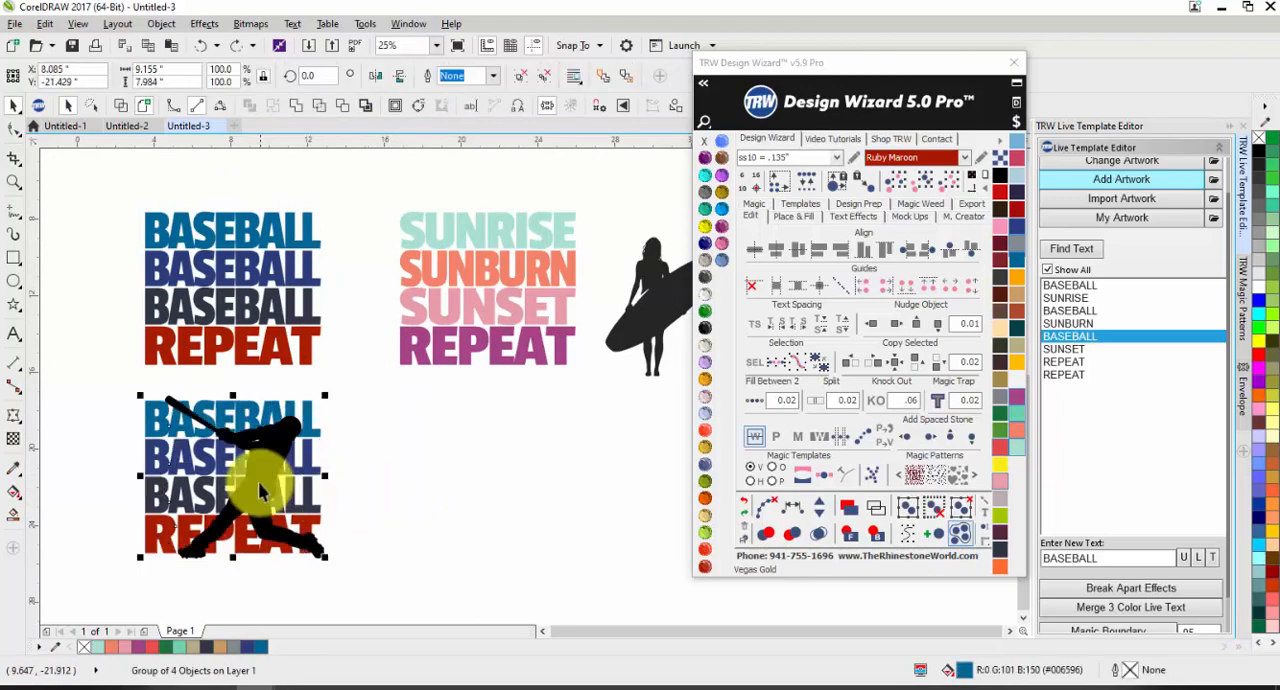
{"action": "left_click", "coordinate": [258, 490], "text": "shift"}
{"action": "left_click", "coordinate": [882, 405]}
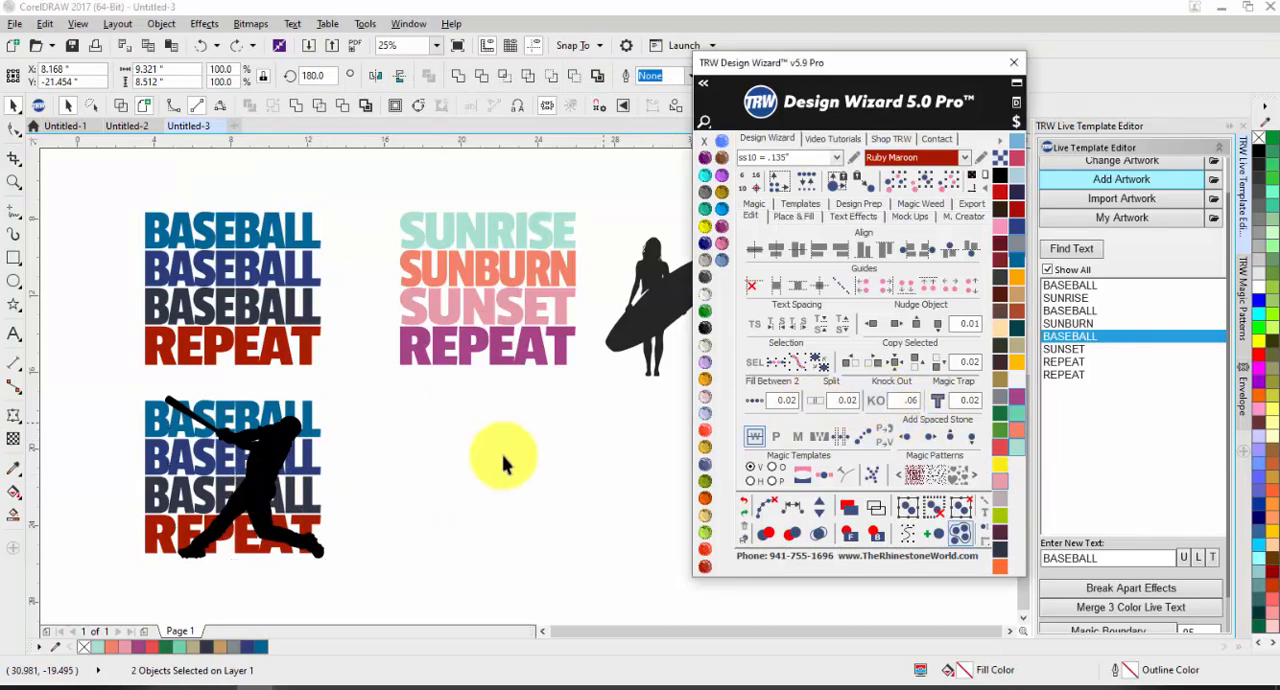
{"action": "left_click", "coordinate": [349, 349]}
{"action": "scroll", "coordinate": [300, 430], "scroll_direction": "up", "scroll_amount": 2}
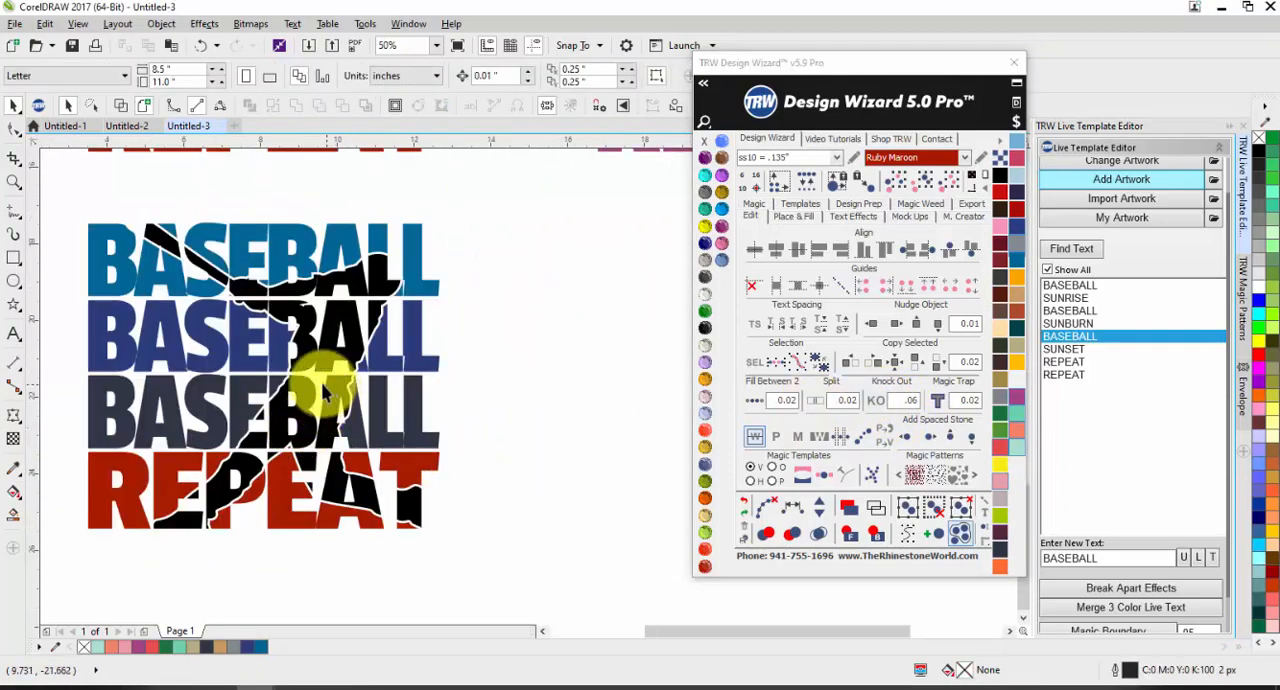
{"action": "scroll", "coordinate": [323, 393], "scroll_direction": "down", "scroll_amount": 2}
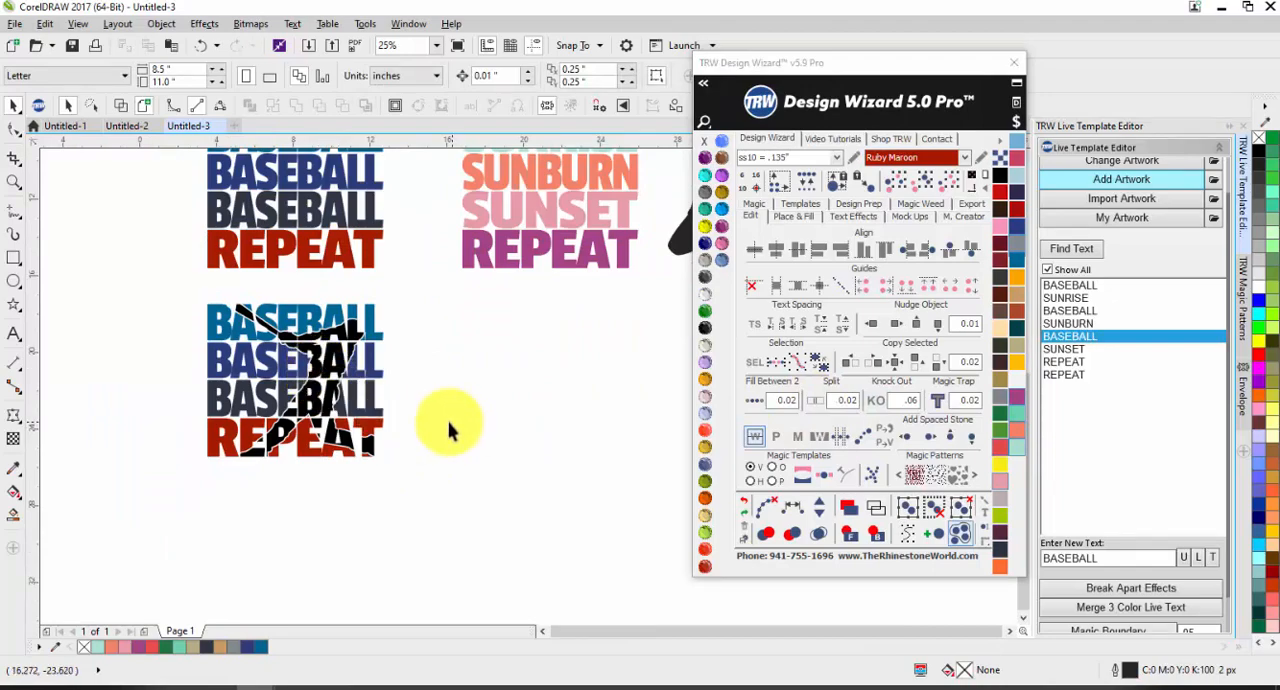
Step: Add the text BRADEN RIVER LITTLE LEAGUE CHAMPIONS just below the knocked-out design, about 6.5 inches wide
{"action": "left_click", "coordinate": [14, 336]}
{"action": "scroll", "coordinate": [236, 484], "scroll_direction": "up", "scroll_amount": 2}
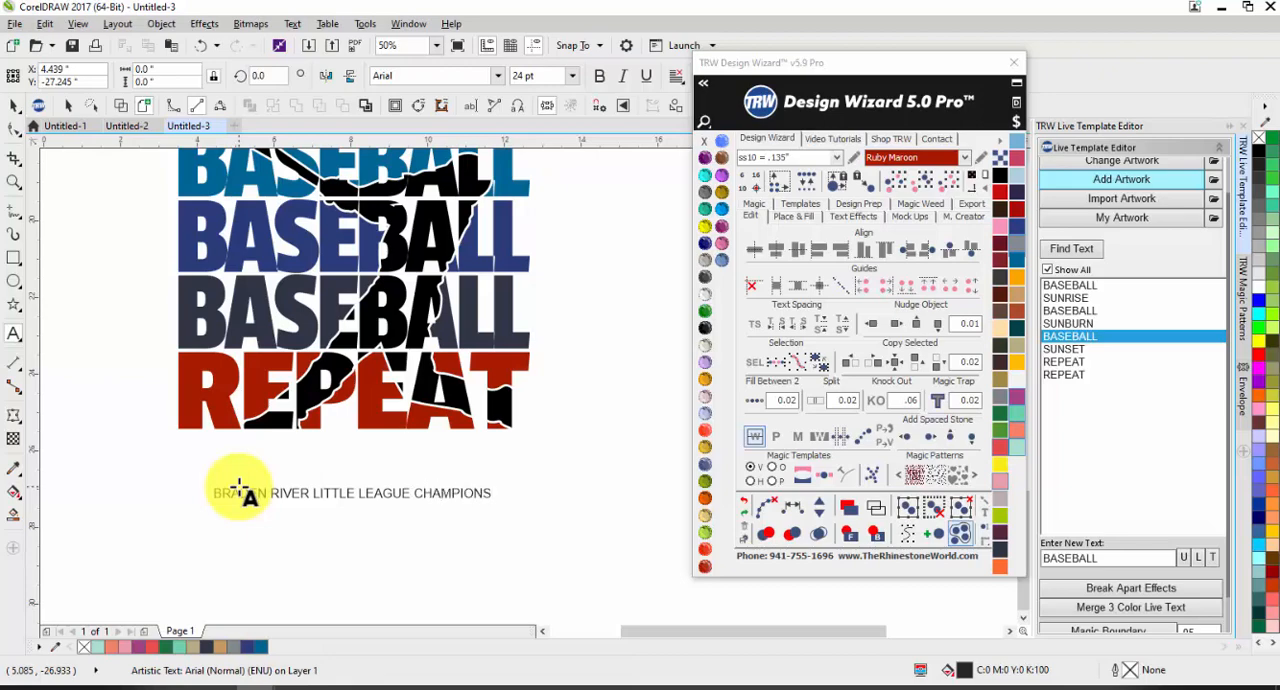
{"action": "left_click", "coordinate": [12, 106]}
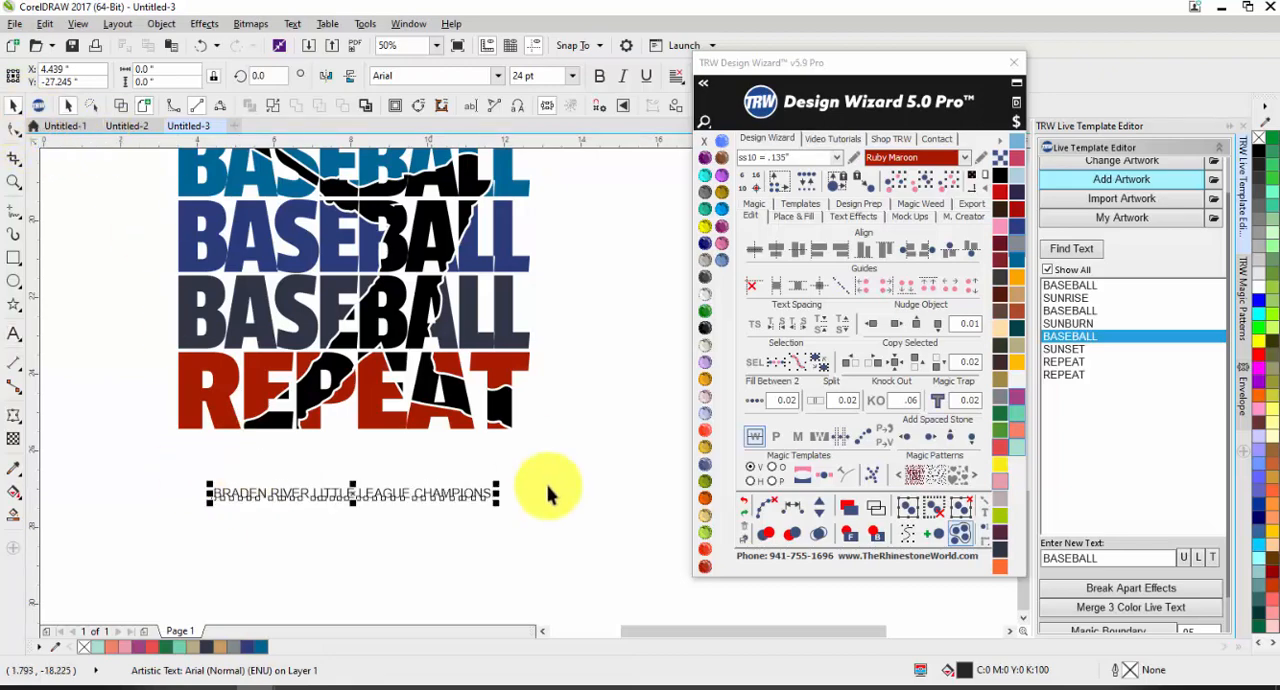
{"action": "left_click_drag", "start_coordinate": [468, 502], "coordinate": [423, 475]}
{"action": "scroll", "coordinate": [445, 460], "scroll_direction": "up", "scroll_amount": 2}
{"action": "scroll", "coordinate": [423, 475], "scroll_direction": "down", "scroll_amount": 2}
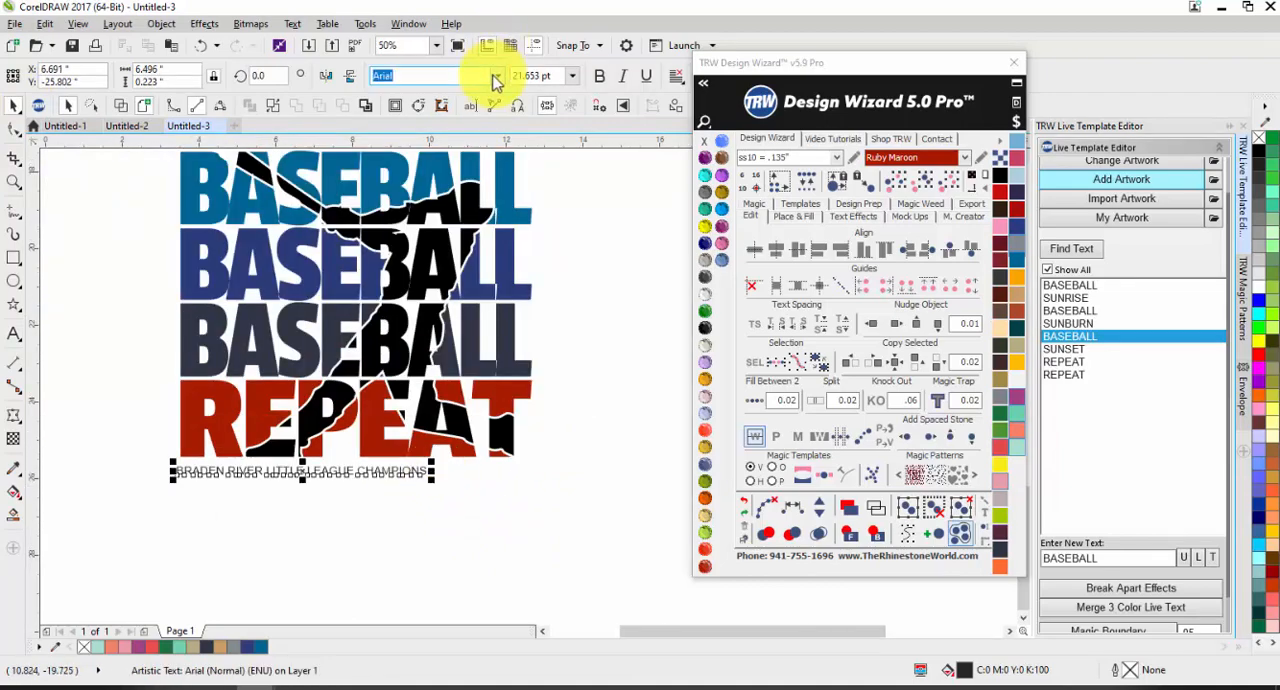
Step: Change the caption's font to Passion One and enlarge it to about 25.6 pt
{"action": "left_click", "coordinate": [496, 82]}
{"action": "left_click", "coordinate": [456, 125]}
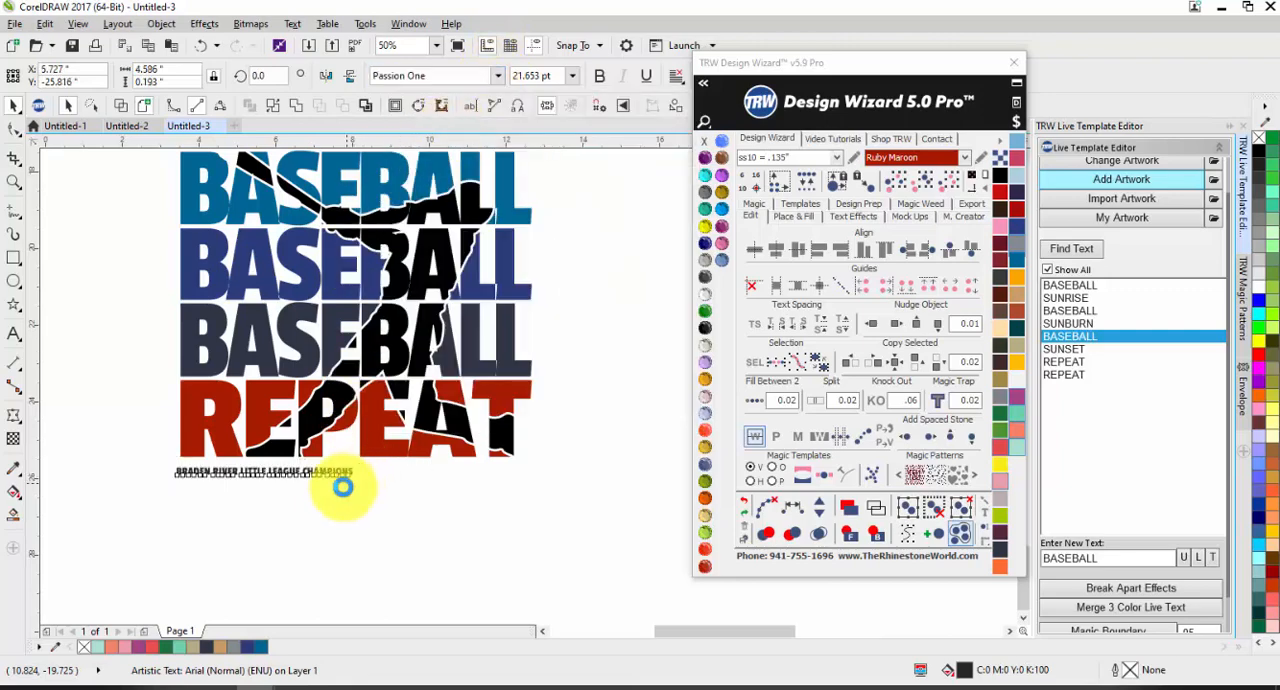
{"action": "scroll", "coordinate": [342, 487], "scroll_direction": "up", "scroll_amount": 2}
{"action": "left_click_drag", "start_coordinate": [366, 466], "coordinate": [432, 480]}
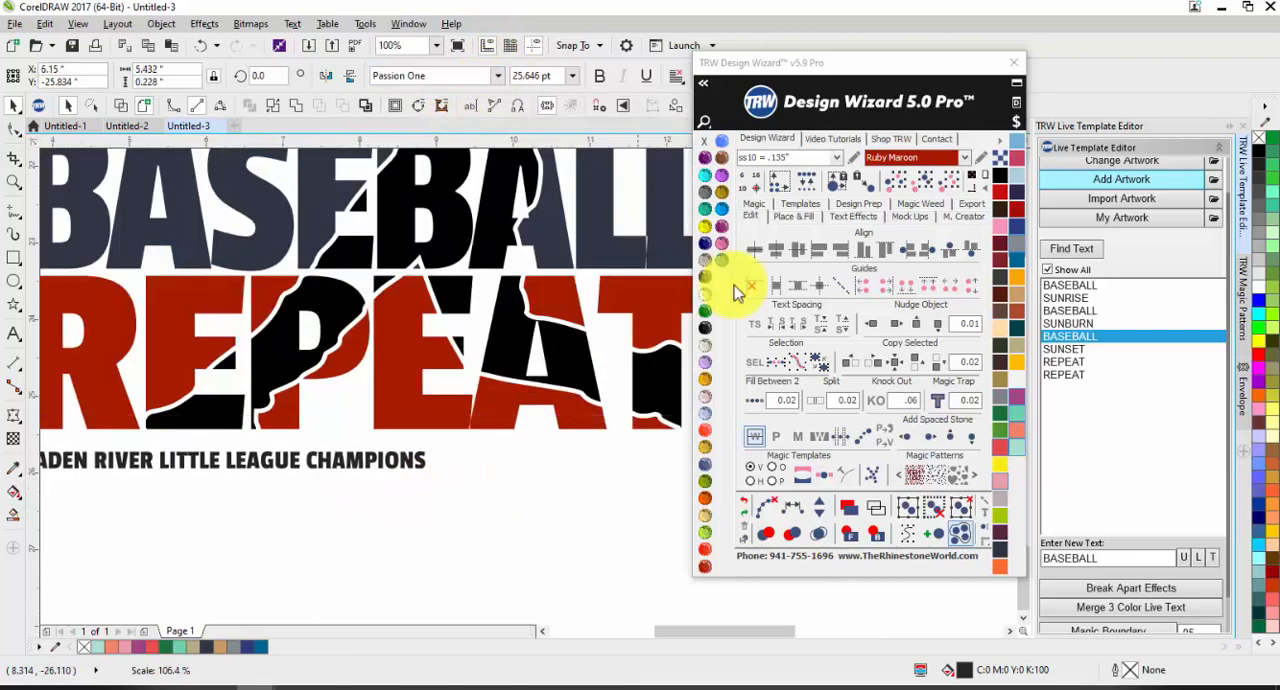
Step: Enable the text spacing tools and widen the caption's letter spacing until it is about 9 inches wide
{"action": "left_click", "coordinate": [757, 218]}
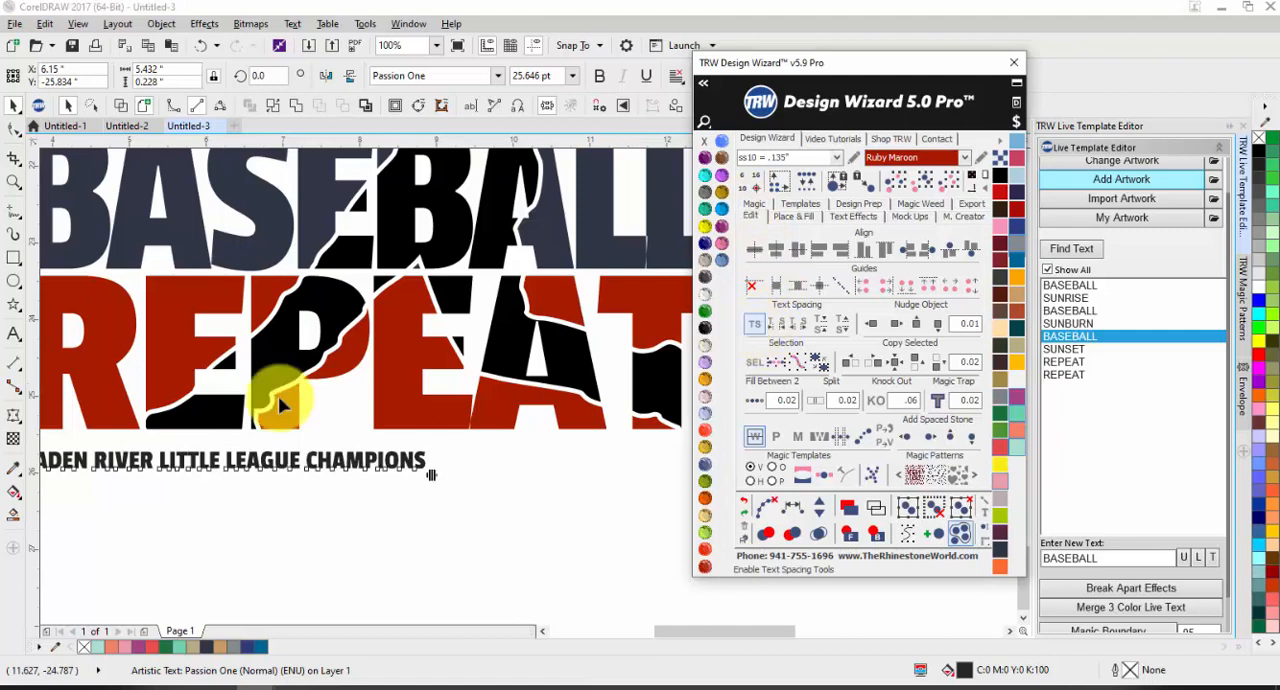
{"action": "scroll", "coordinate": [278, 396], "scroll_direction": "down", "scroll_amount": 2}
{"action": "left_click_drag", "start_coordinate": [360, 440], "coordinate": [517, 446]}
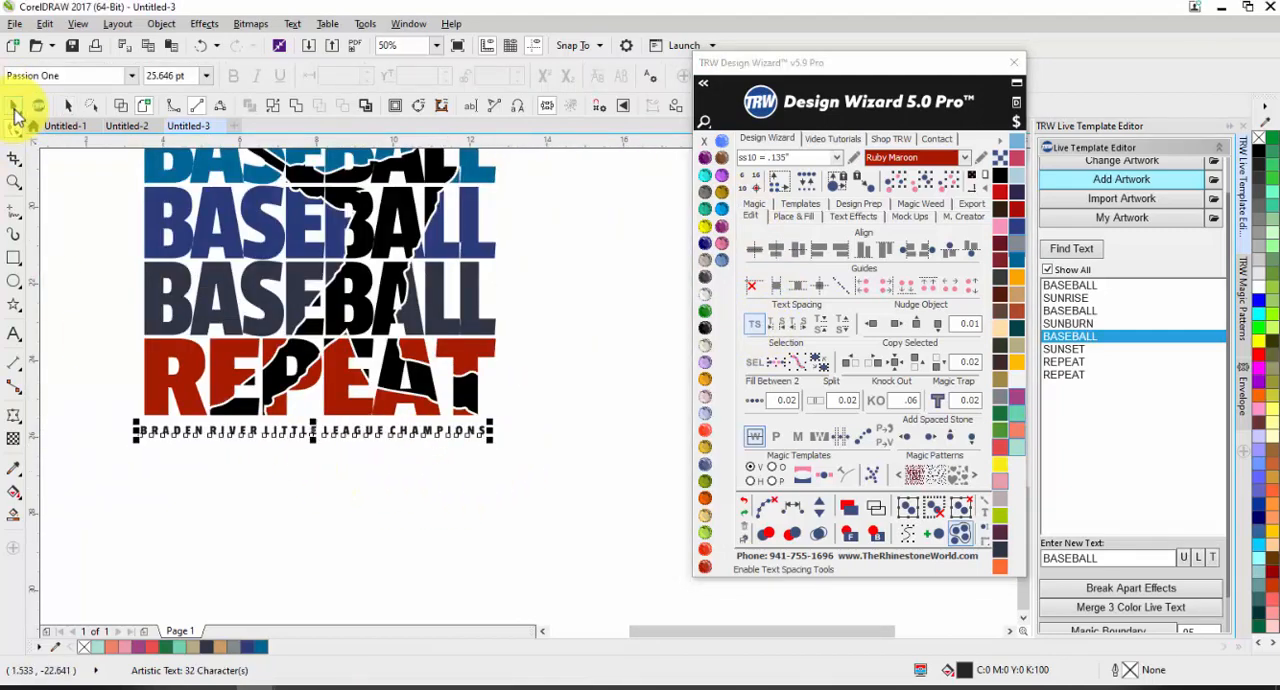
{"action": "left_click", "coordinate": [14, 108]}
{"action": "left_click", "coordinate": [320, 445]}
Step: Shorten the caption to BRADEN RIVER CHAMPIONS and enlarge it to about 40.8 pt, about 9.2 inches wide
{"action": "double_click", "coordinate": [330, 437]}
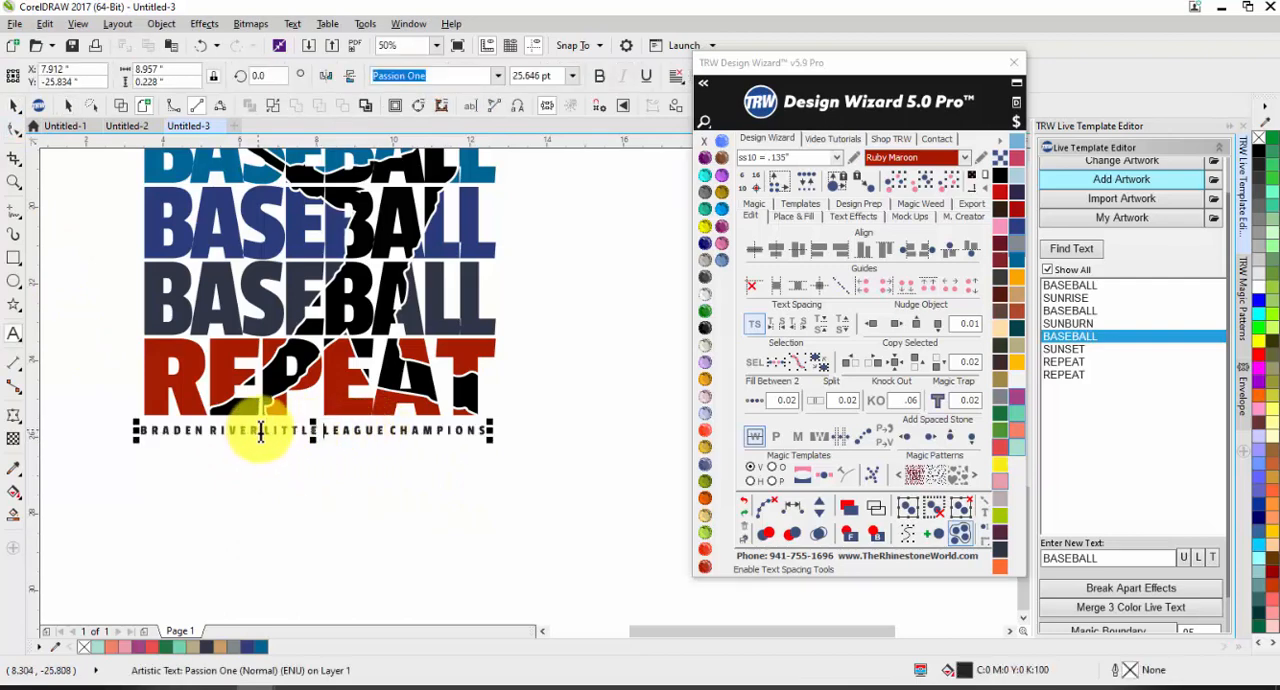
{"action": "left_click_drag", "start_coordinate": [262, 431], "coordinate": [376, 437]}
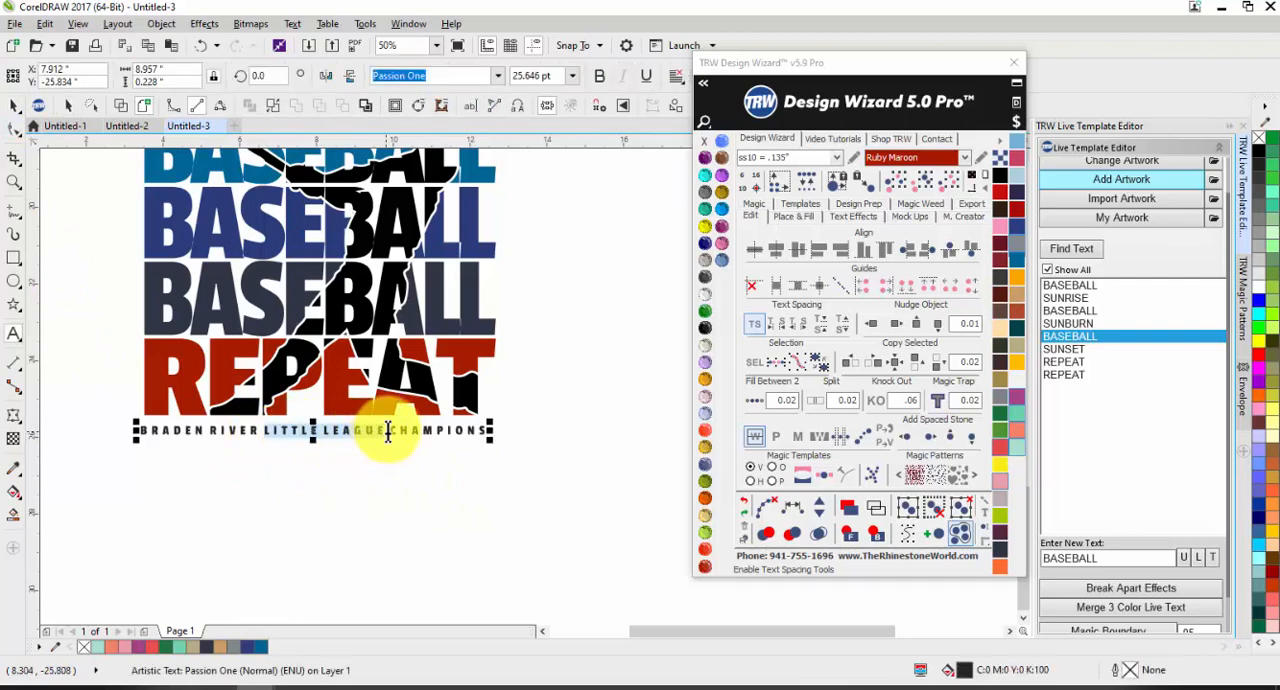
{"action": "key", "text": "Delete"}
{"action": "left_click", "coordinate": [13, 104]}
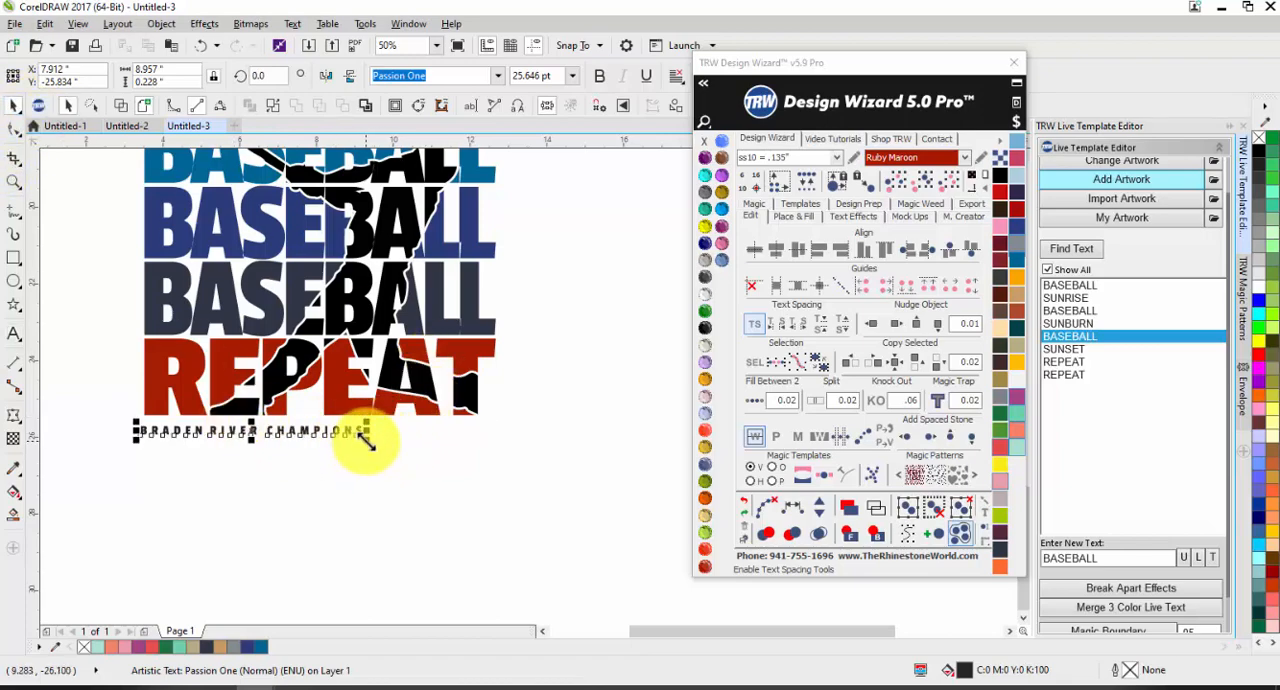
{"action": "left_click_drag", "start_coordinate": [366, 437], "coordinate": [497, 503]}
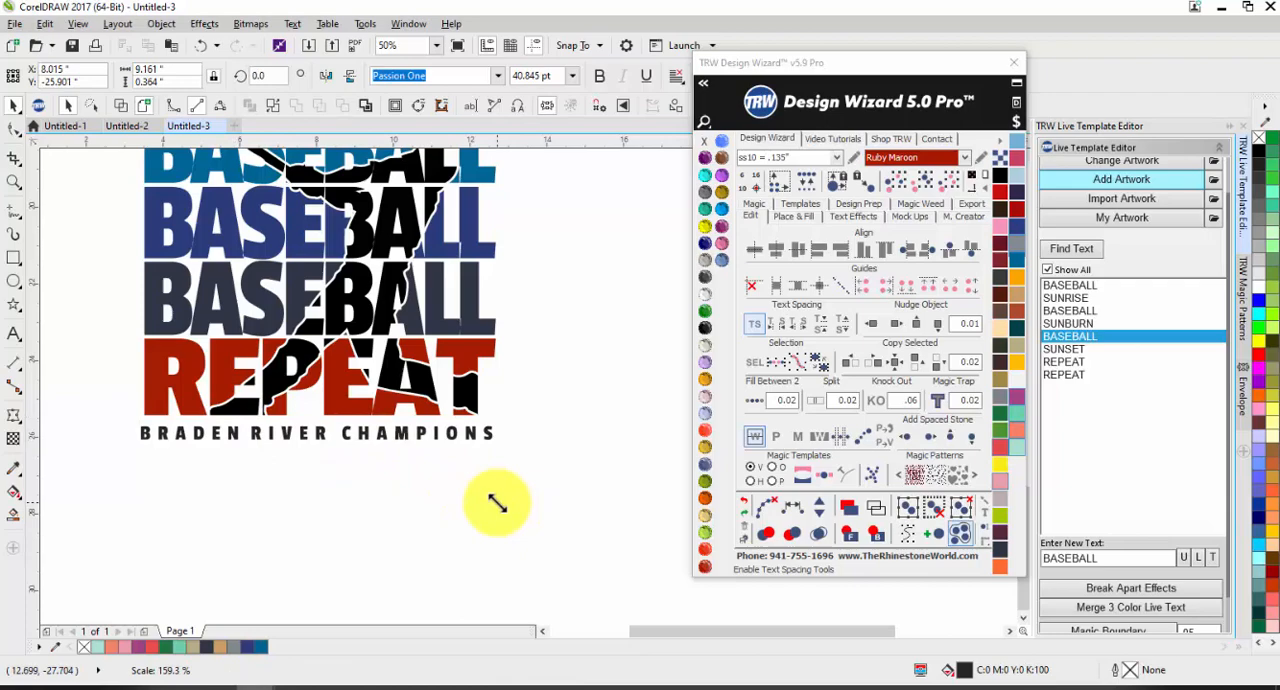
{"action": "left_click", "coordinate": [398, 490]}
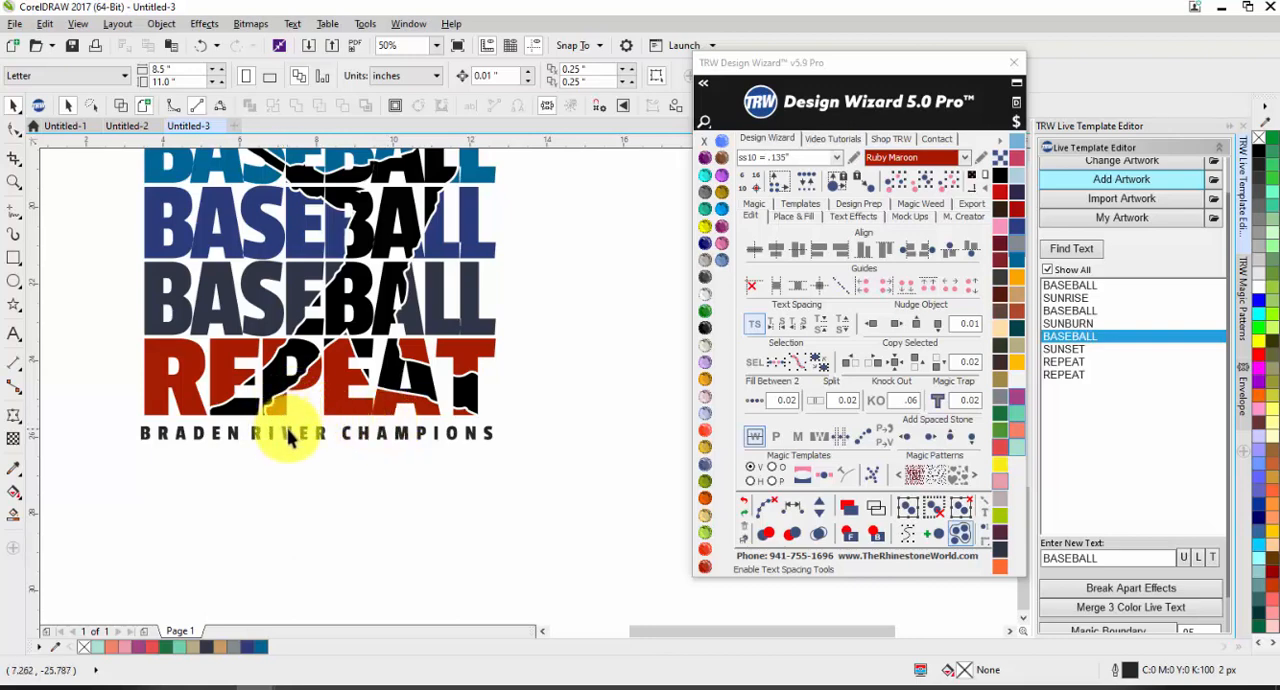
Step: Delete the BRADEN RIVER CHAMPIONS caption below the knocked-out design
{"action": "scroll", "coordinate": [302, 445], "scroll_direction": "down", "scroll_amount": 1}
{"action": "left_click", "coordinate": [318, 437]}
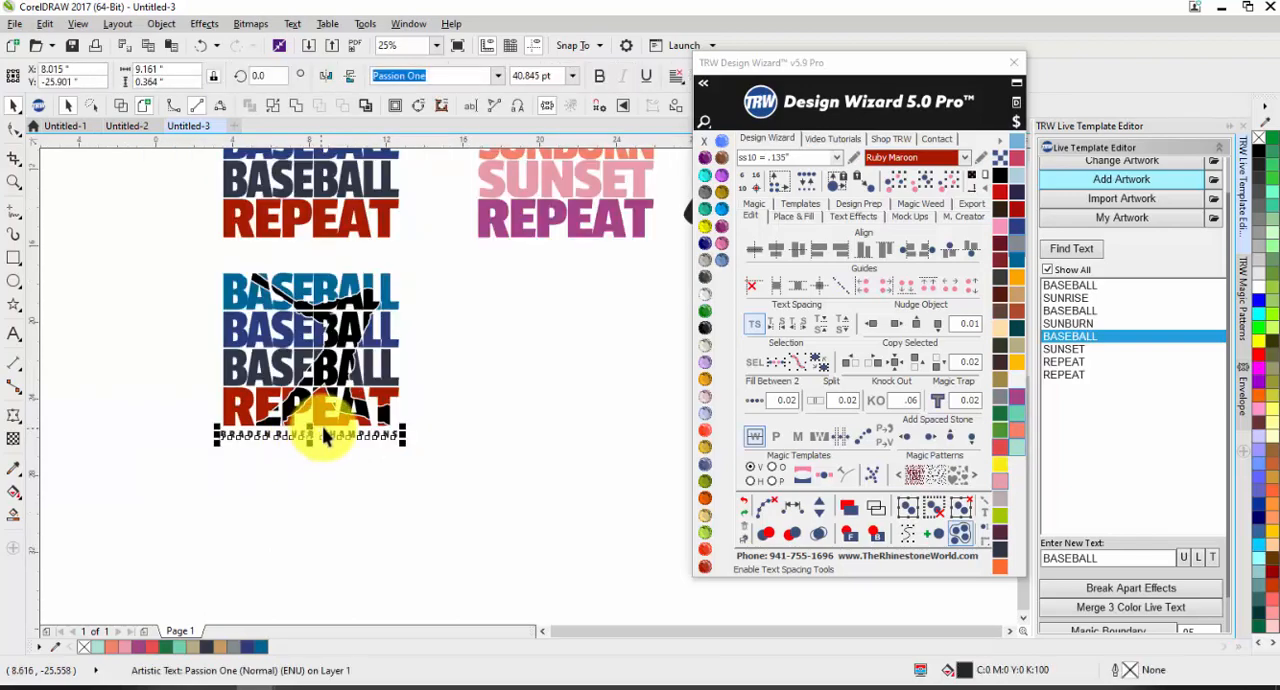
{"action": "key", "text": "Delete"}
Step: Copy the knocked-out baseball design into a new document and fit the page to it at 9.655 by 8.484 inches
{"action": "left_click_drag", "start_coordinate": [200, 254], "coordinate": [498, 495]}
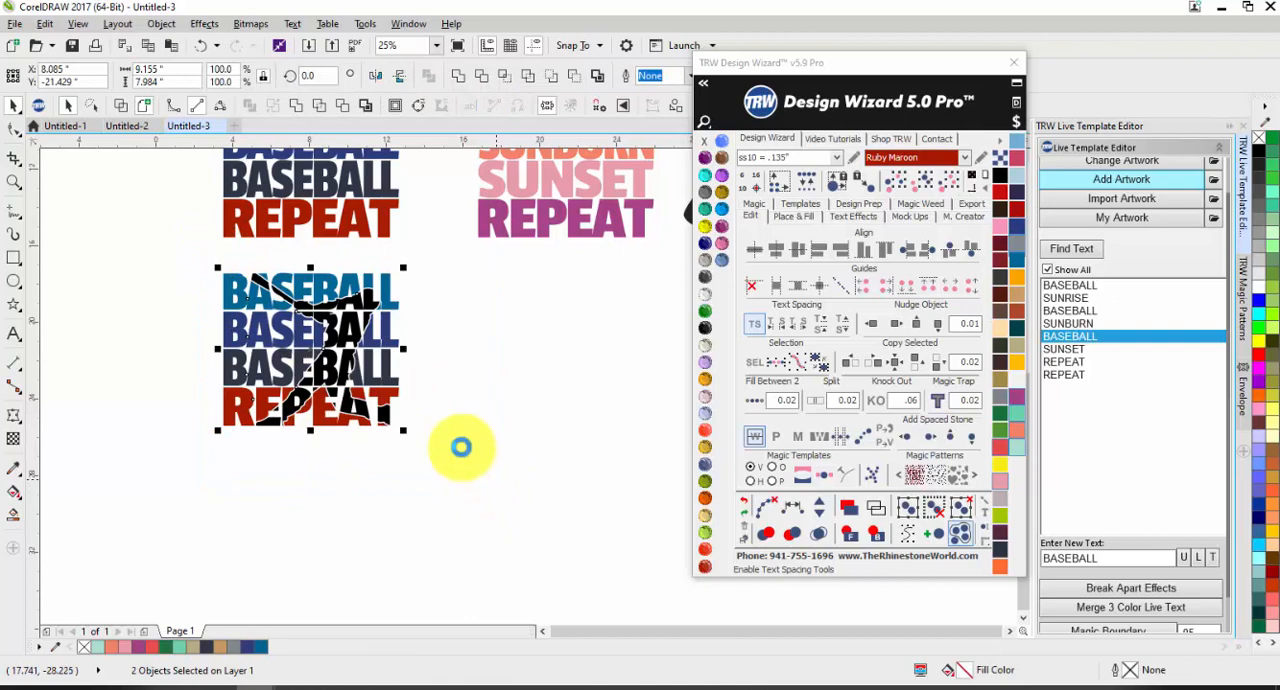
{"action": "left_click", "coordinate": [238, 128]}
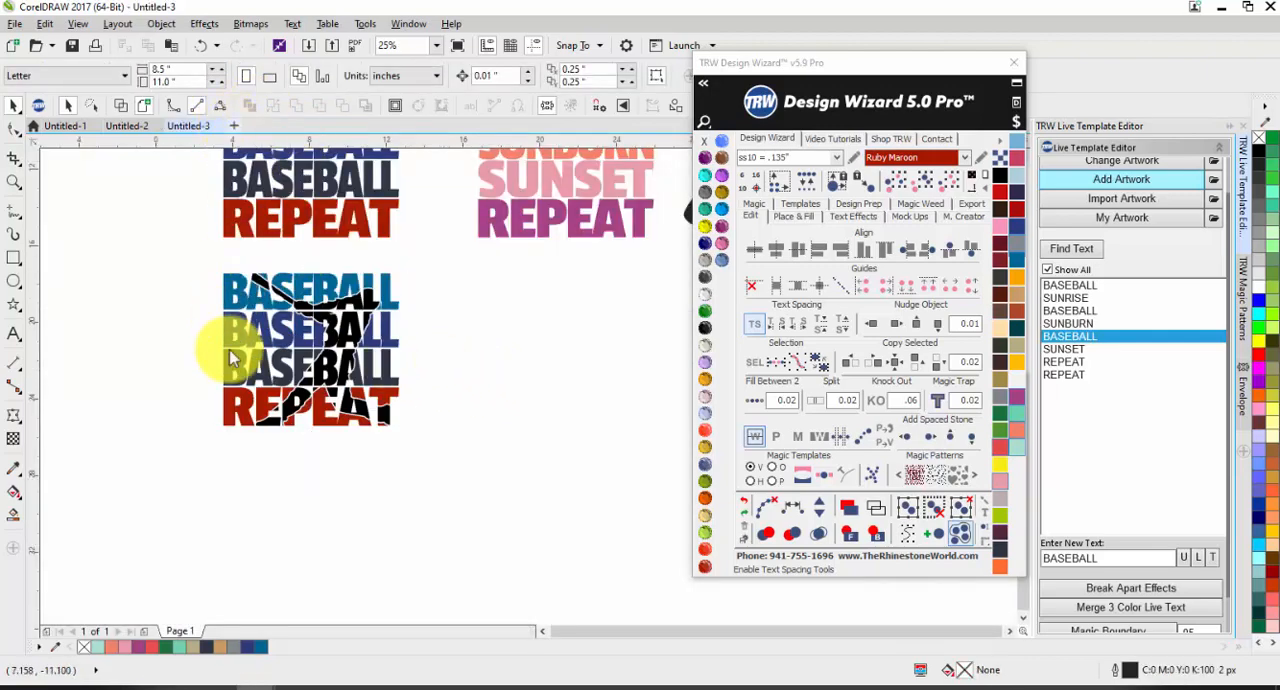
{"action": "key", "text": "ctrl+n"}
{"action": "key", "text": "ctrl+v"}
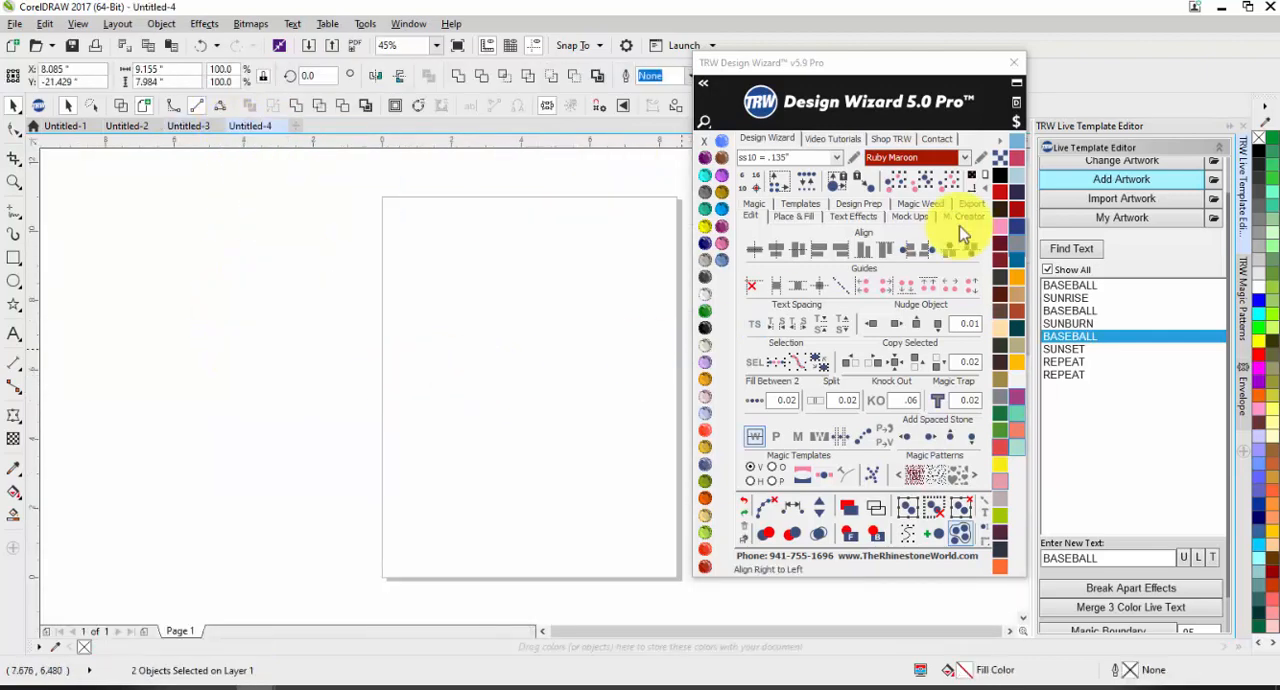
{"action": "left_click", "coordinate": [985, 172]}
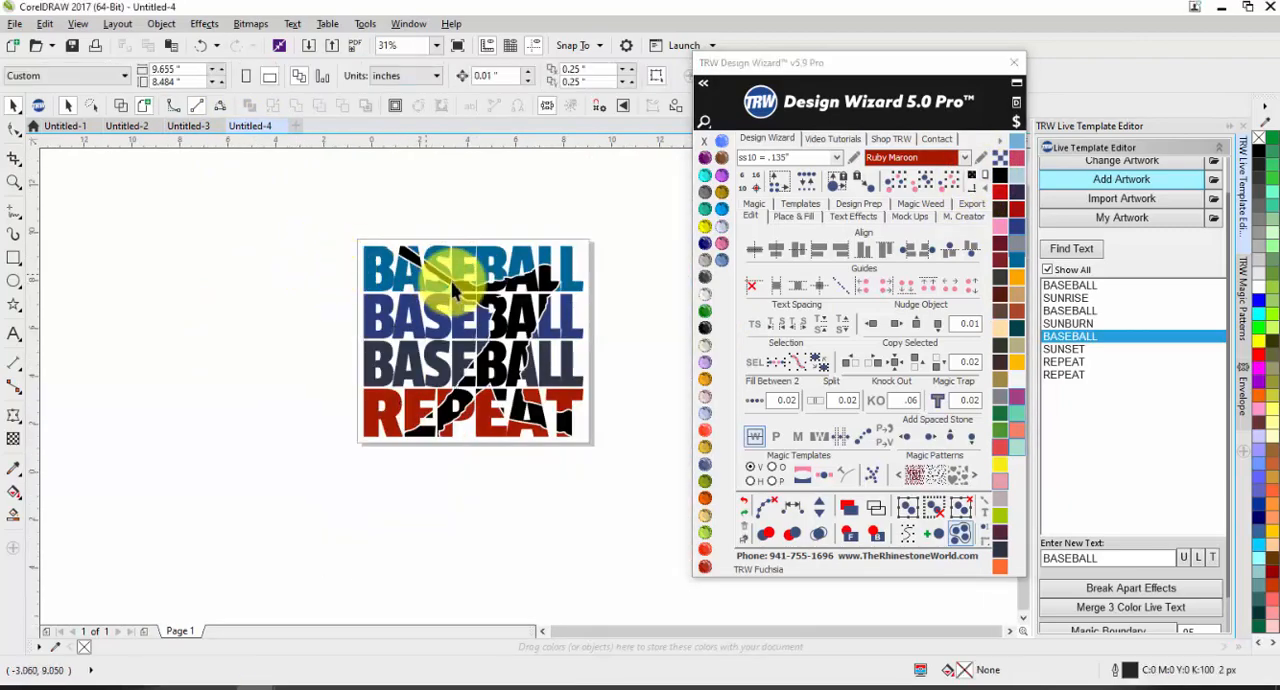
Step: Select the whole knocked-out baseball design and separate it by color onto a new page with TRW Magic Separator
{"action": "left_click", "coordinate": [514, 320]}
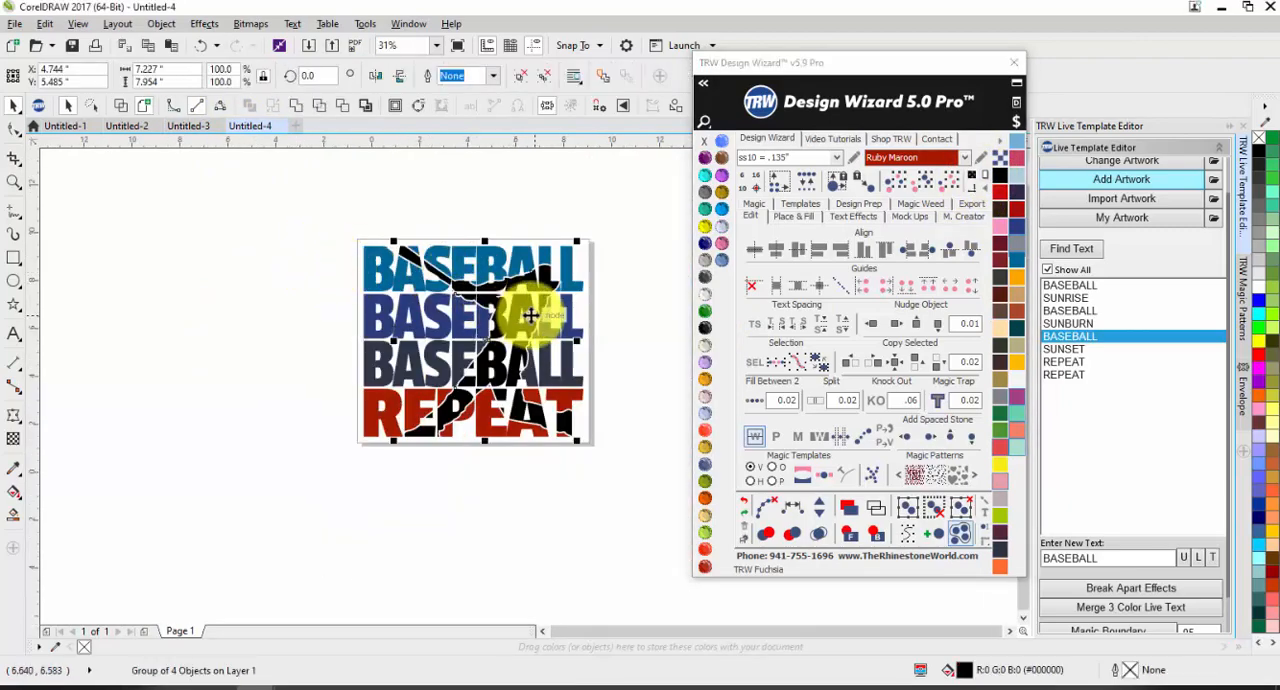
{"action": "left_click", "coordinate": [629, 247]}
{"action": "key", "text": "ctrl+a"}
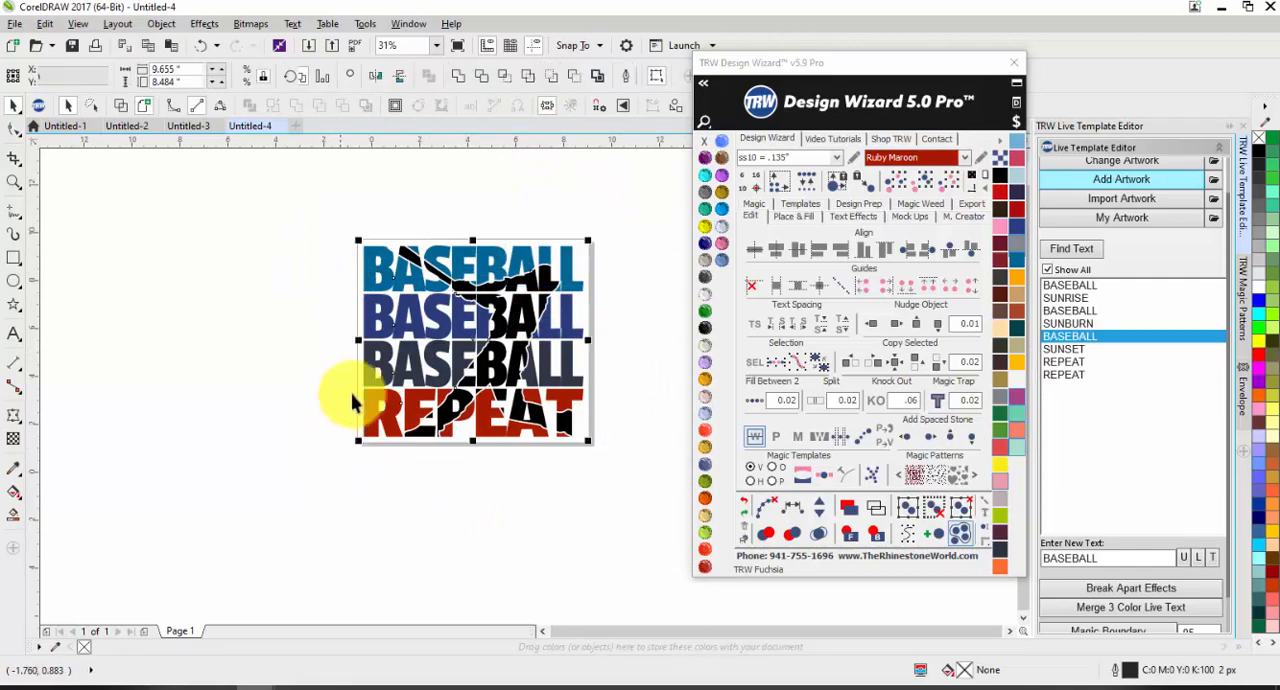
{"action": "scroll", "coordinate": [342, 245], "scroll_direction": "down", "scroll_amount": 1}
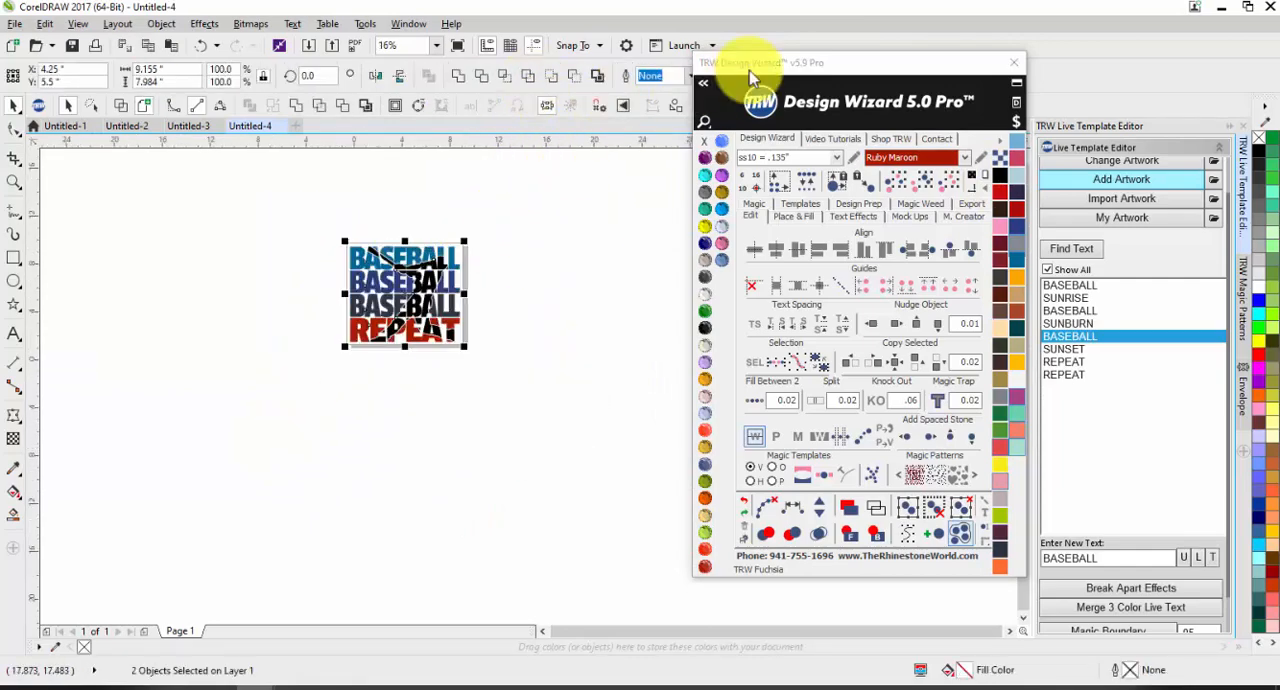
{"action": "left_click_drag", "start_coordinate": [752, 75], "coordinate": [692, 330]}
{"action": "left_click", "coordinate": [767, 75]}
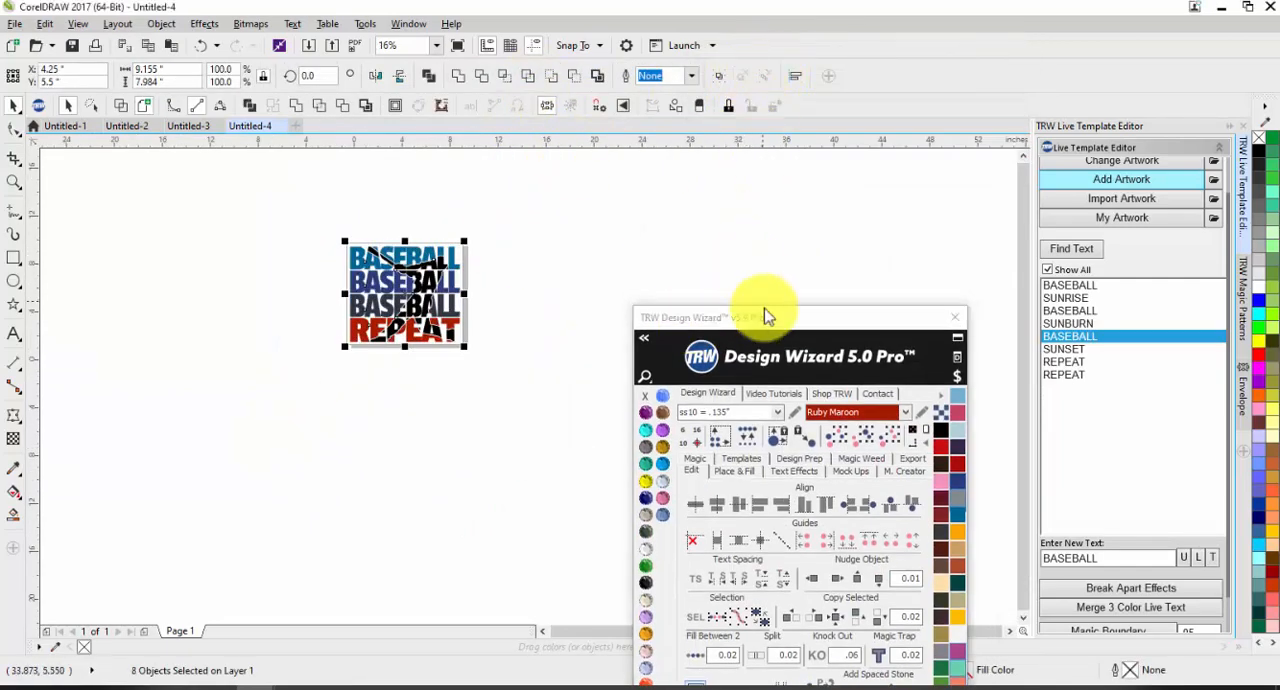
{"action": "left_click_drag", "start_coordinate": [767, 316], "coordinate": [860, 55]}
{"action": "left_click", "coordinate": [828, 200]}
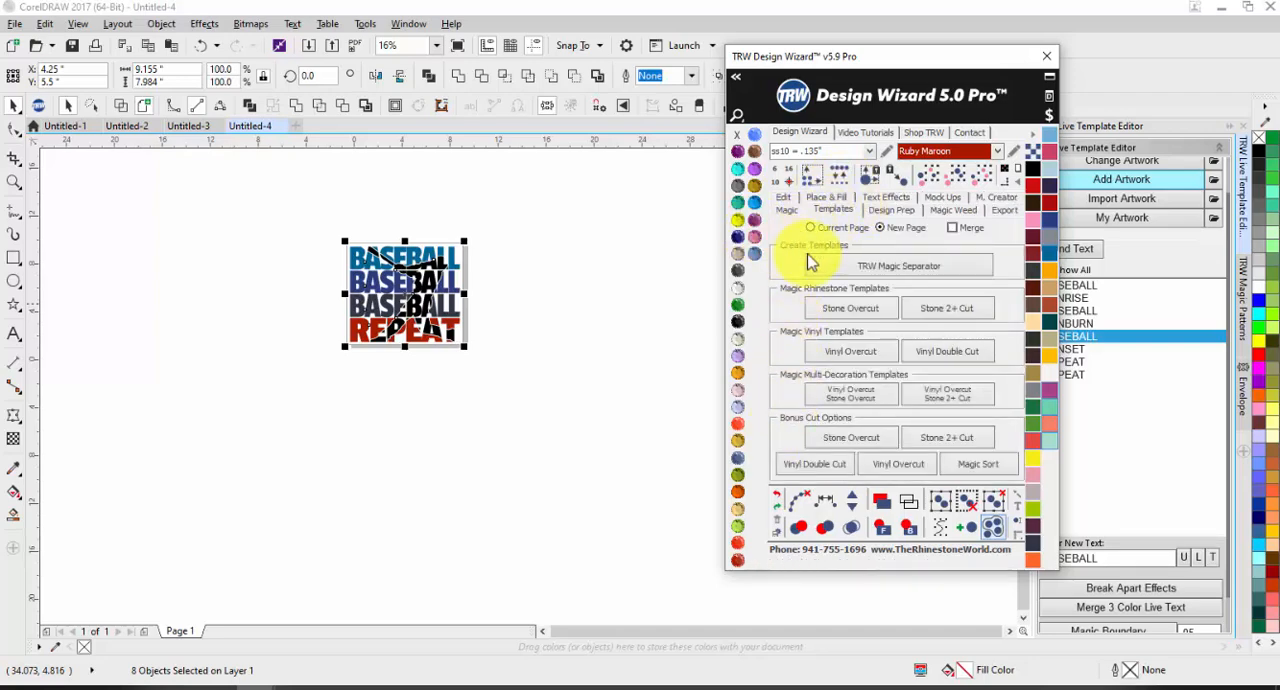
{"action": "left_click", "coordinate": [860, 266]}
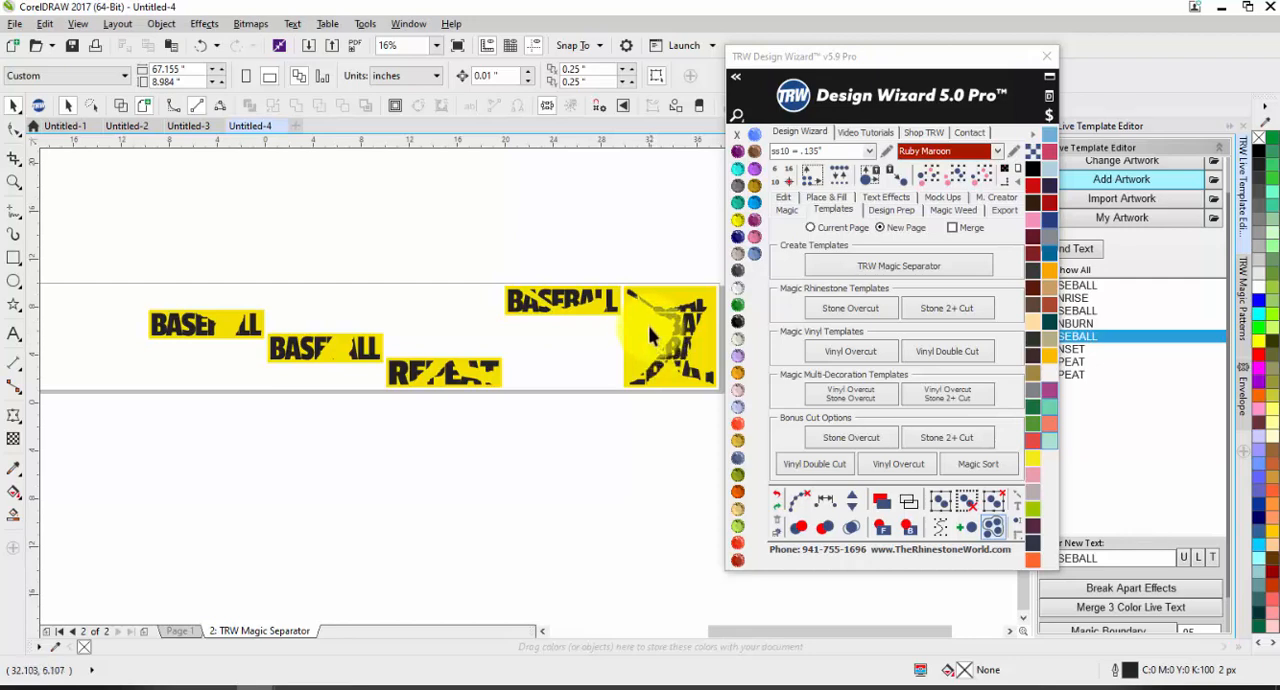
Step: Delete the yellow separated templates beside the design on the TRW Magic Separator page
{"action": "scroll", "coordinate": [586, 275], "scroll_direction": "down", "scroll_amount": 1}
{"action": "scroll", "coordinate": [572, 310], "scroll_direction": "up", "scroll_amount": 1}
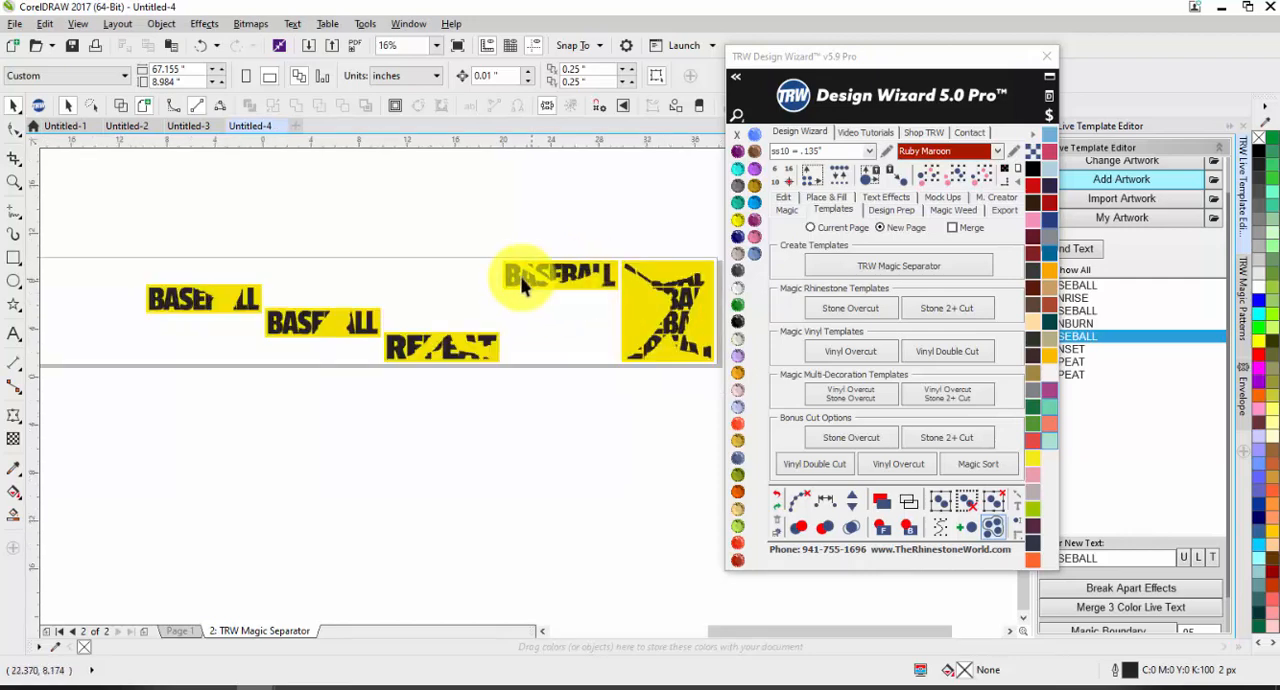
{"action": "scroll", "coordinate": [492, 302], "scroll_direction": "down", "scroll_amount": 1}
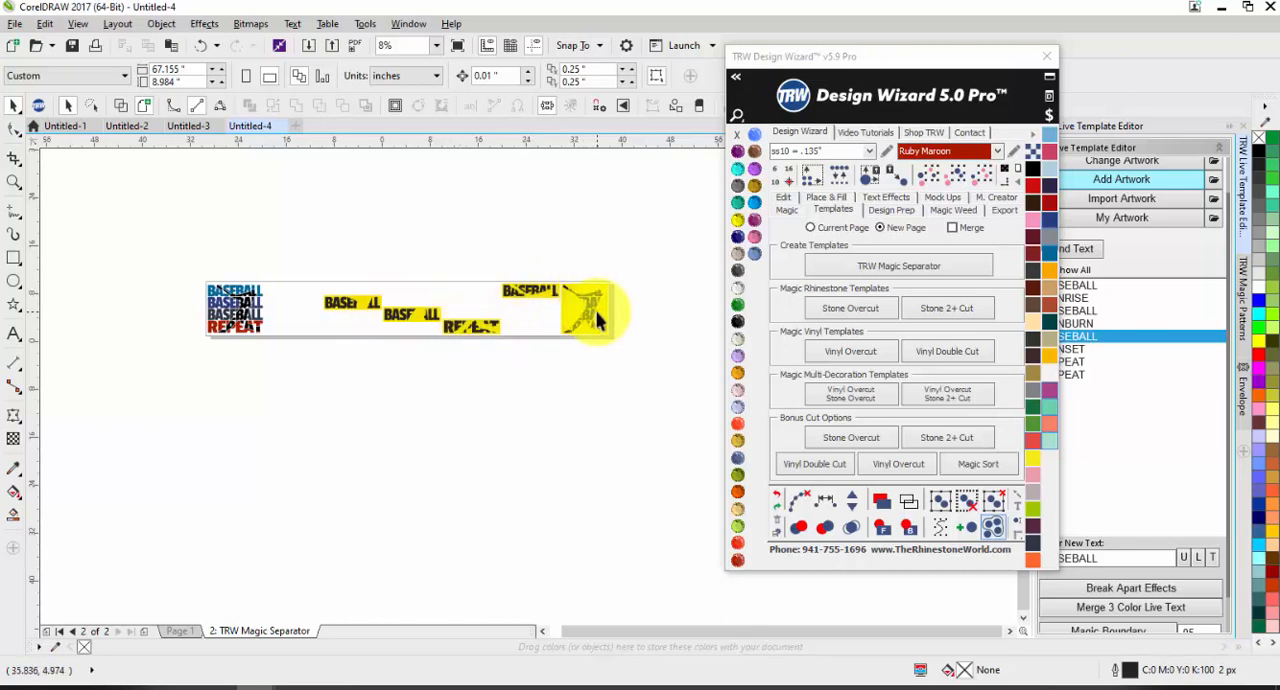
{"action": "left_click_drag", "start_coordinate": [612, 263], "coordinate": [280, 366]}
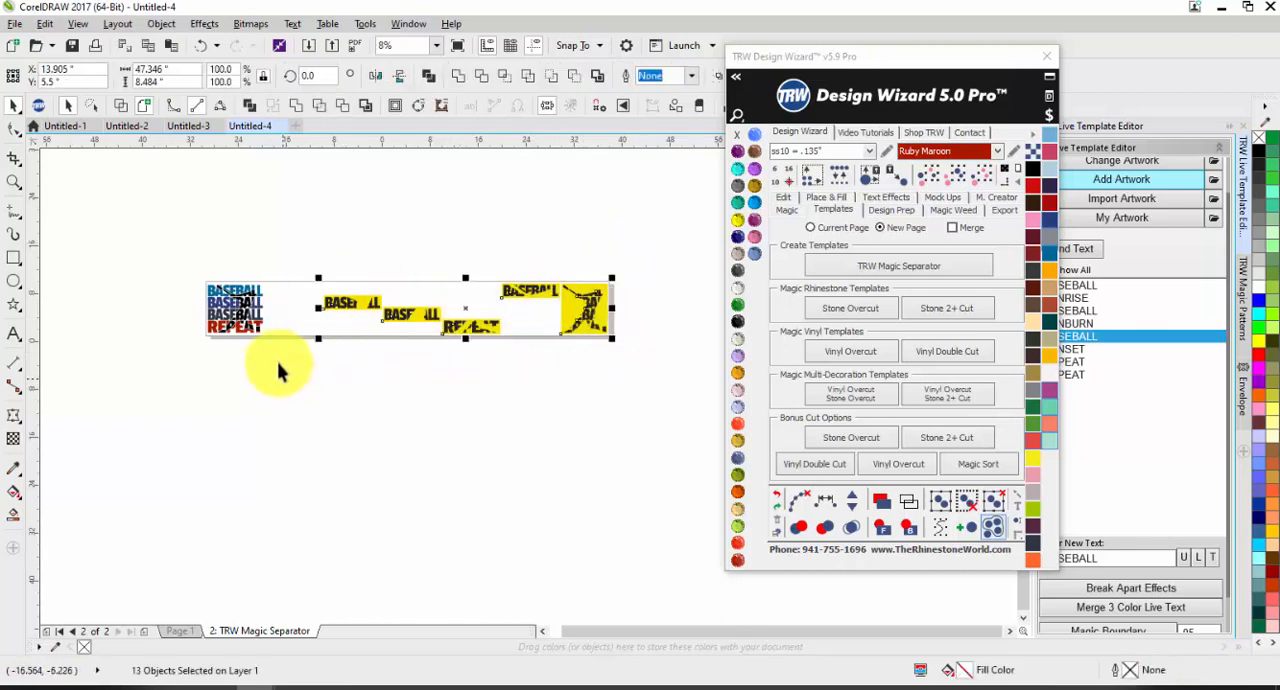
Step: Weld the three BASEBALL lines of the design into one single-color object
{"action": "scroll", "coordinate": [219, 295], "scroll_direction": "up", "scroll_amount": 3}
{"action": "left_click", "coordinate": [172, 298]}
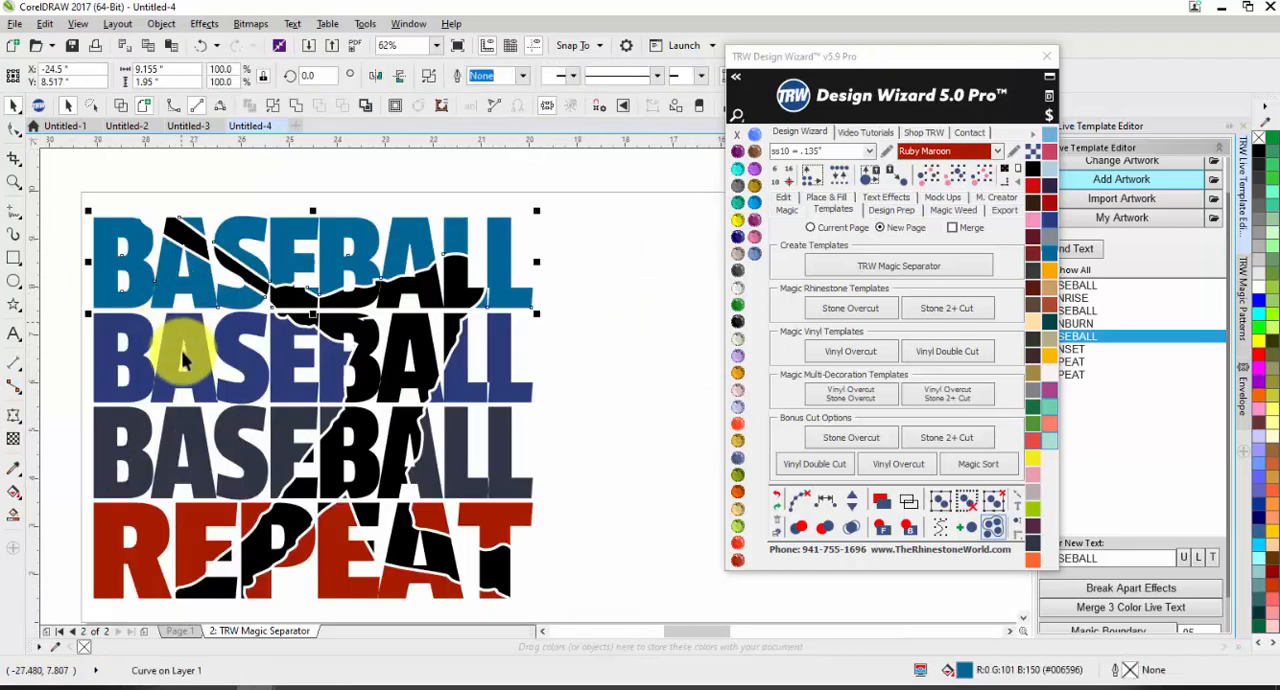
{"action": "left_click", "coordinate": [172, 352], "text": "shift"}
{"action": "left_click", "coordinate": [172, 455], "text": "shift"}
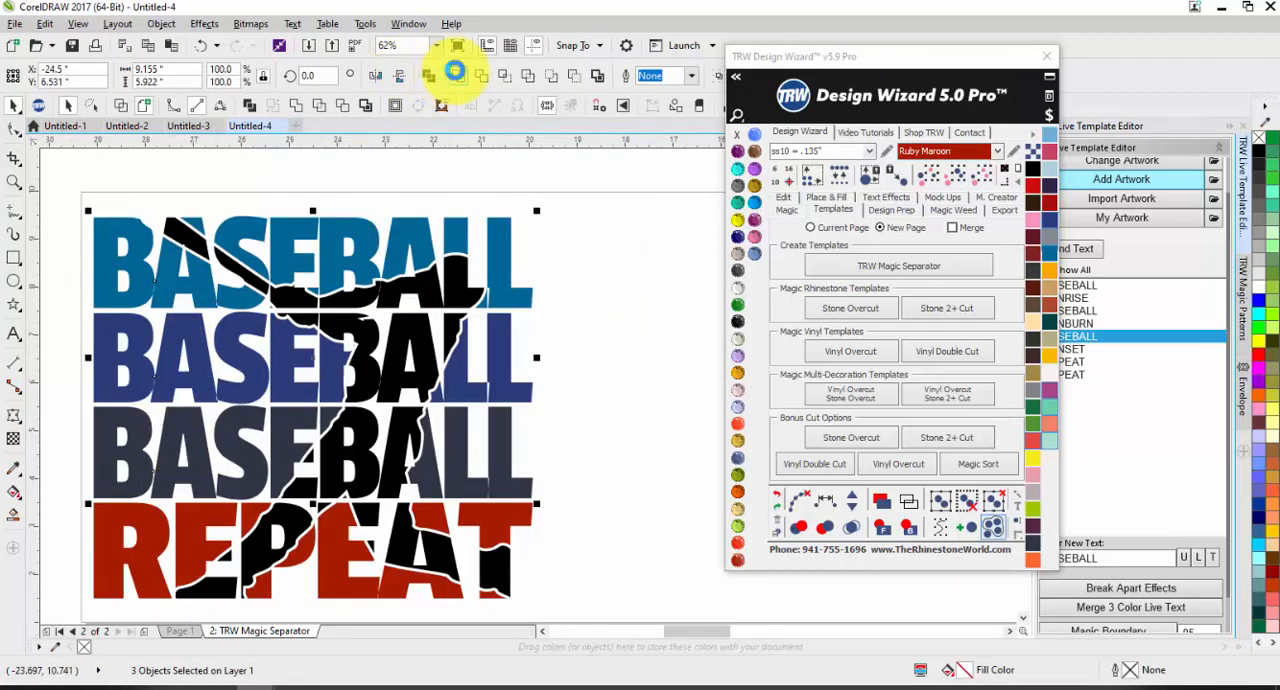
{"action": "left_click", "coordinate": [458, 76]}
{"action": "scroll", "coordinate": [369, 226], "scroll_direction": "down", "scroll_amount": 1}
{"action": "left_click", "coordinate": [508, 292]}
Step: Recolor the black batter pieces gray and weld them into one object
{"action": "left_click", "coordinate": [371, 330]}
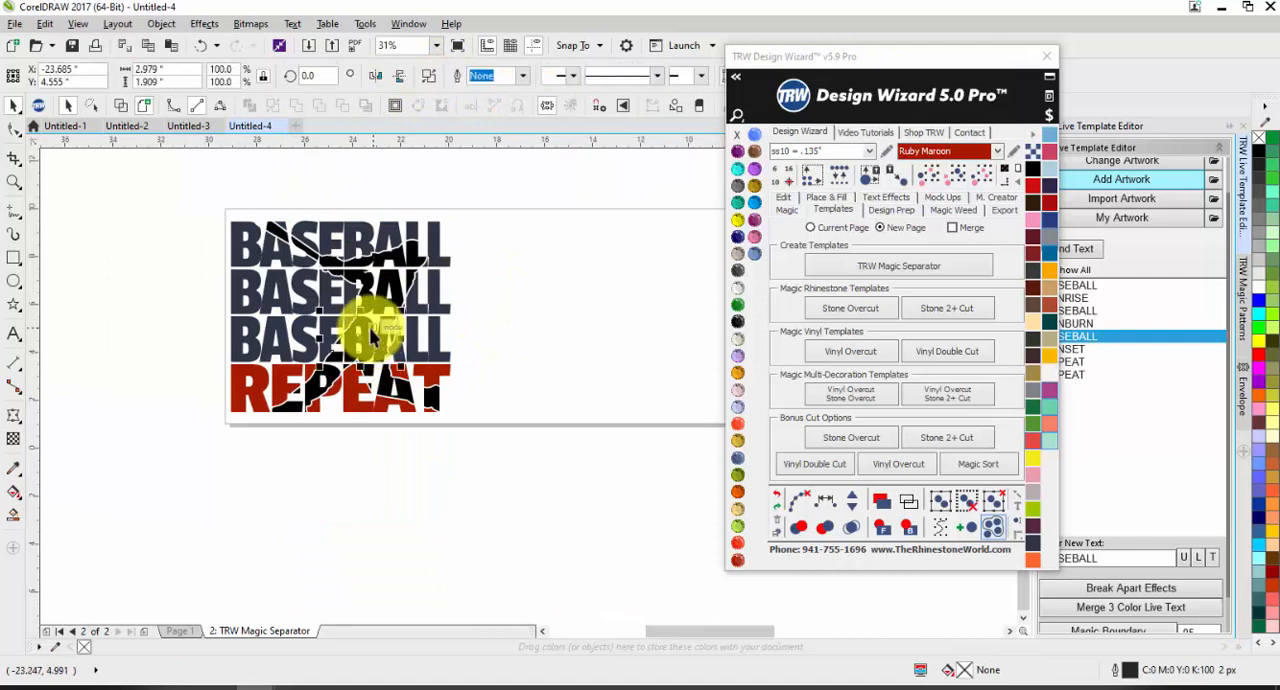
{"action": "left_click", "coordinate": [564, 308]}
{"action": "left_click_drag", "start_coordinate": [386, 281], "coordinate": [411, 267]}
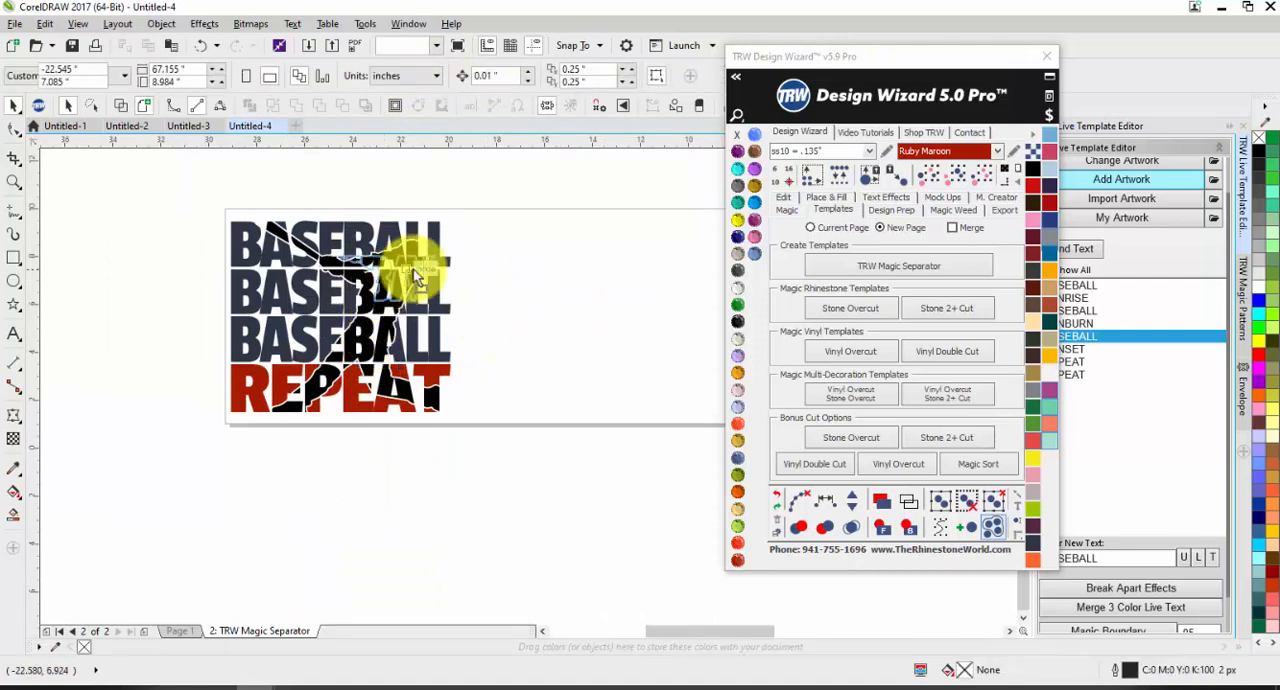
{"action": "key", "text": "ctrl+z"}
{"action": "left_click", "coordinate": [953, 176]}
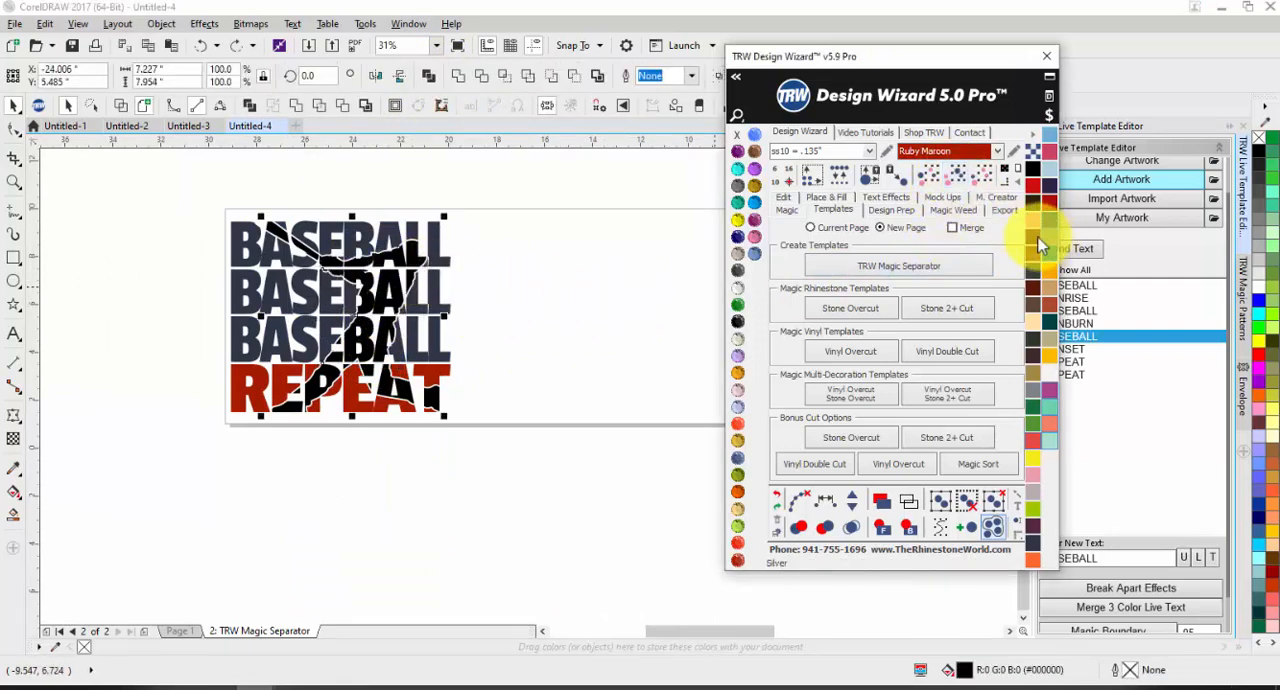
{"action": "left_click", "coordinate": [1045, 238]}
{"action": "left_click", "coordinate": [458, 78]}
{"action": "left_click", "coordinate": [513, 178]}
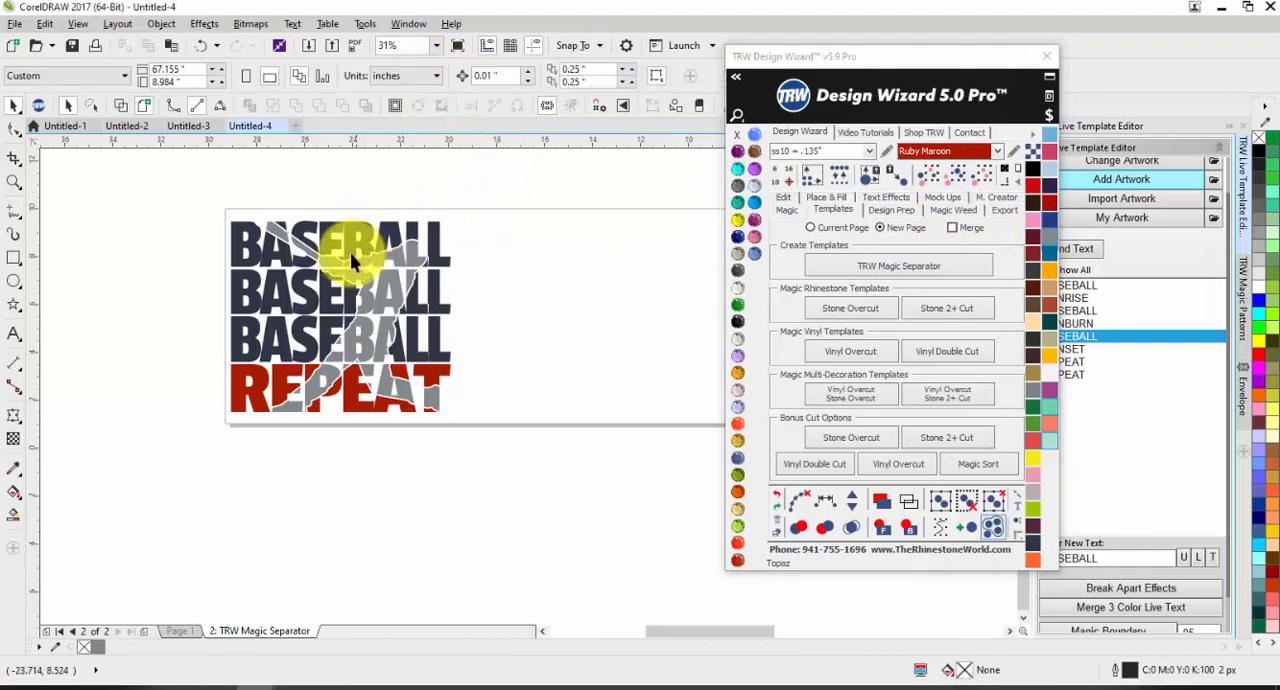
Step: Separate the simplified three-color design into templates on the current page with TRW Magic Separator
{"action": "left_click_drag", "start_coordinate": [153, 210], "coordinate": [578, 493]}
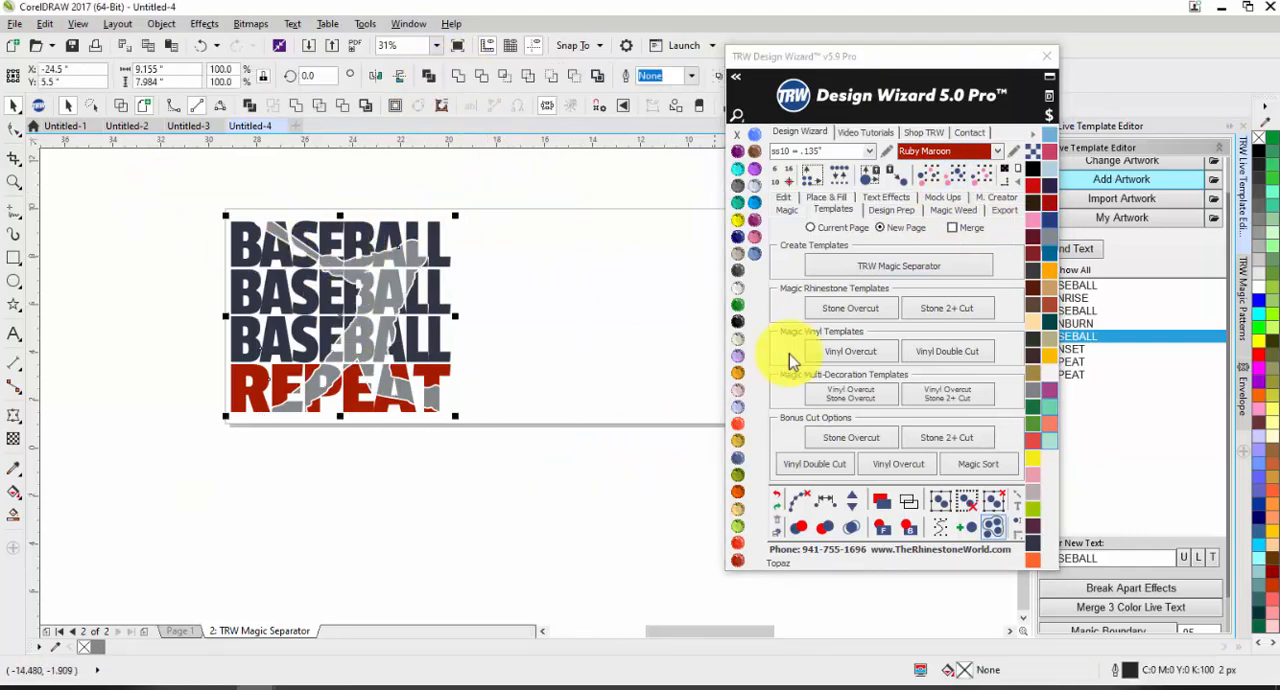
{"action": "left_click", "coordinate": [830, 260]}
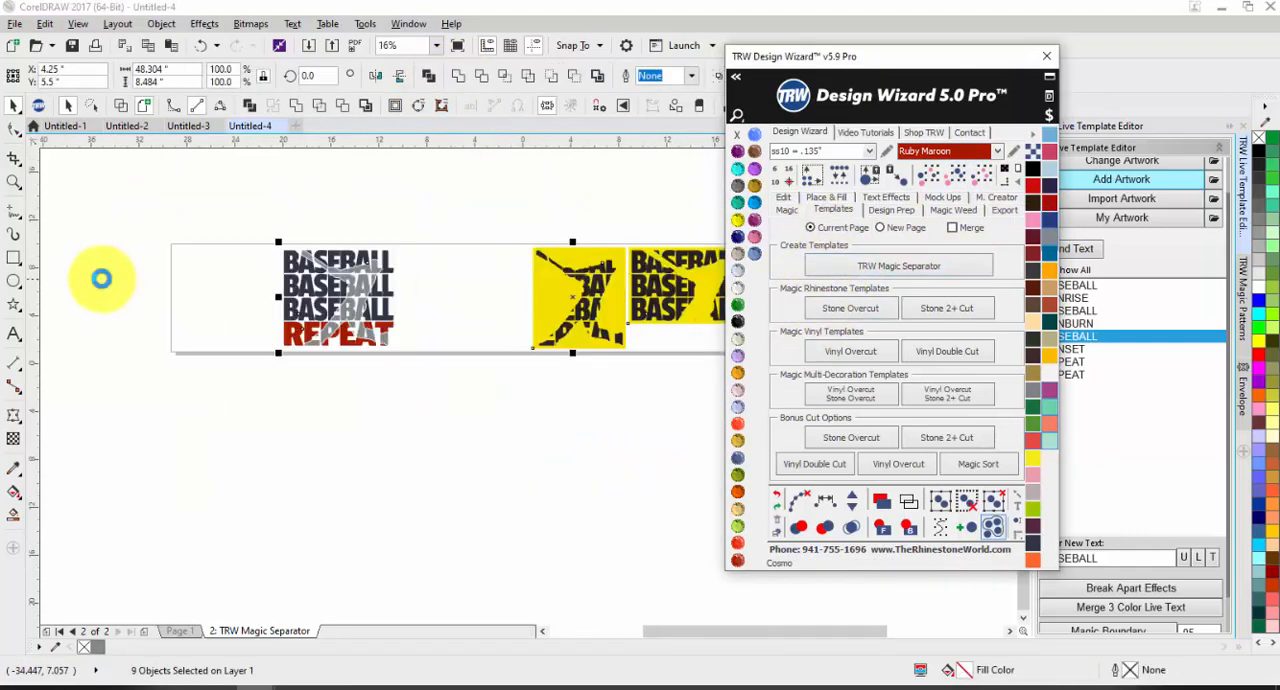
{"action": "scroll", "coordinate": [360, 298], "scroll_direction": "up", "scroll_amount": 1}
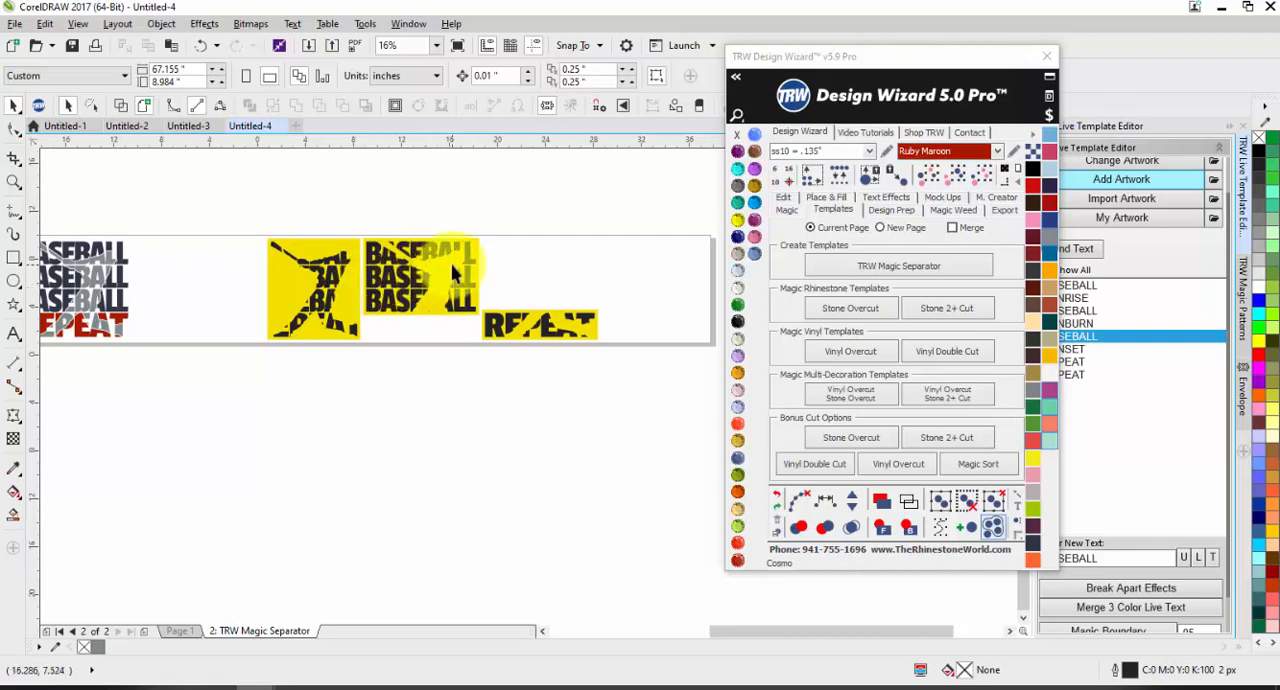
{"action": "scroll", "coordinate": [453, 271], "scroll_direction": "down", "scroll_amount": 1}
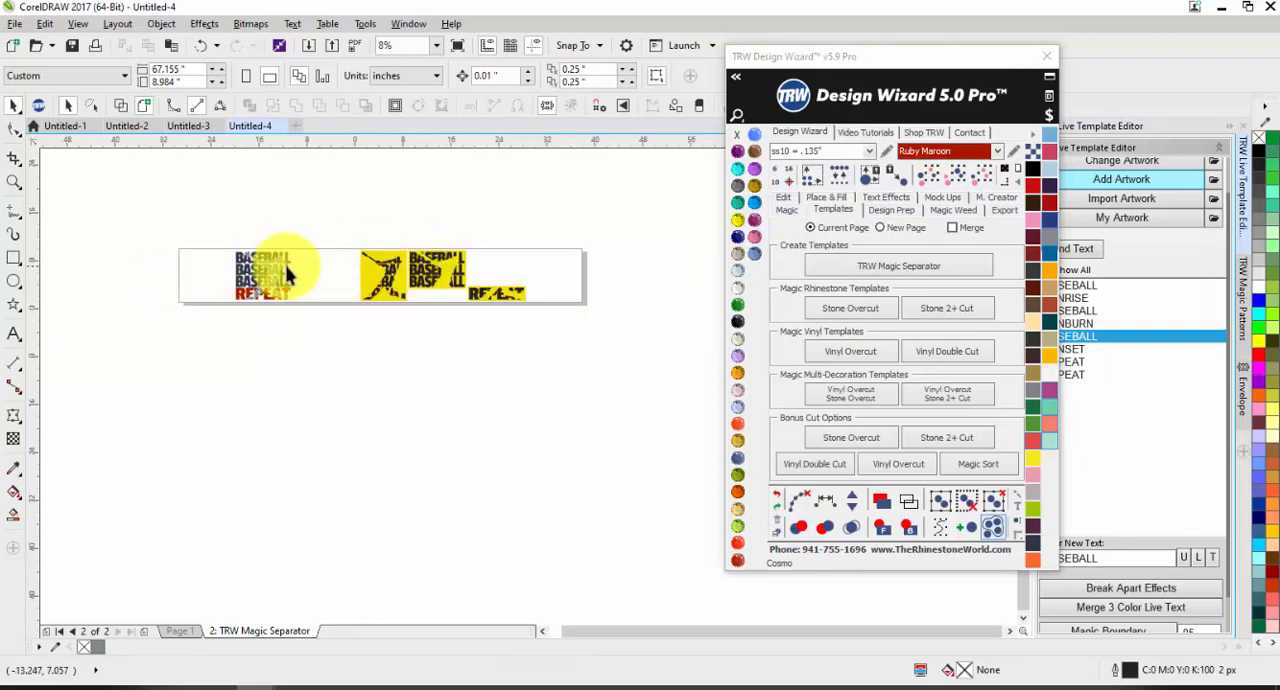
{"action": "scroll", "coordinate": [287, 275], "scroll_direction": "up", "scroll_amount": 1}
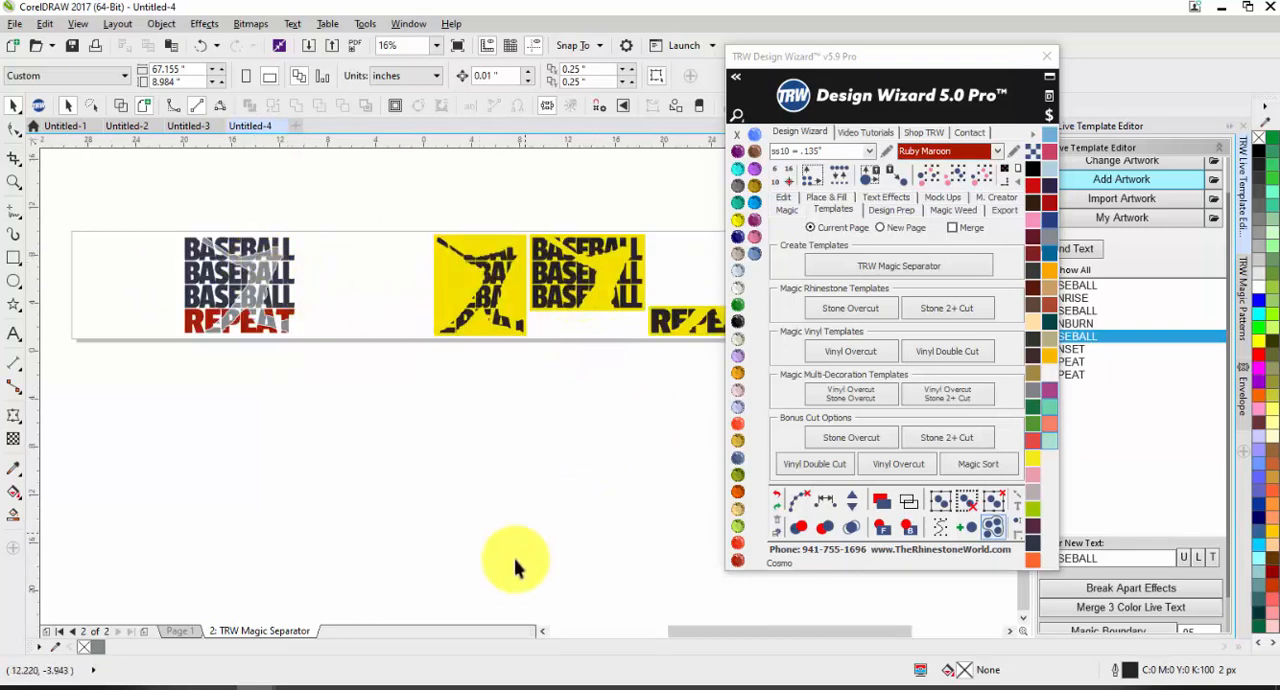
Step: Separate the original five-color design on Page 1 into templates on the current page with TRW Magic Separator
{"action": "left_click", "coordinate": [179, 631]}
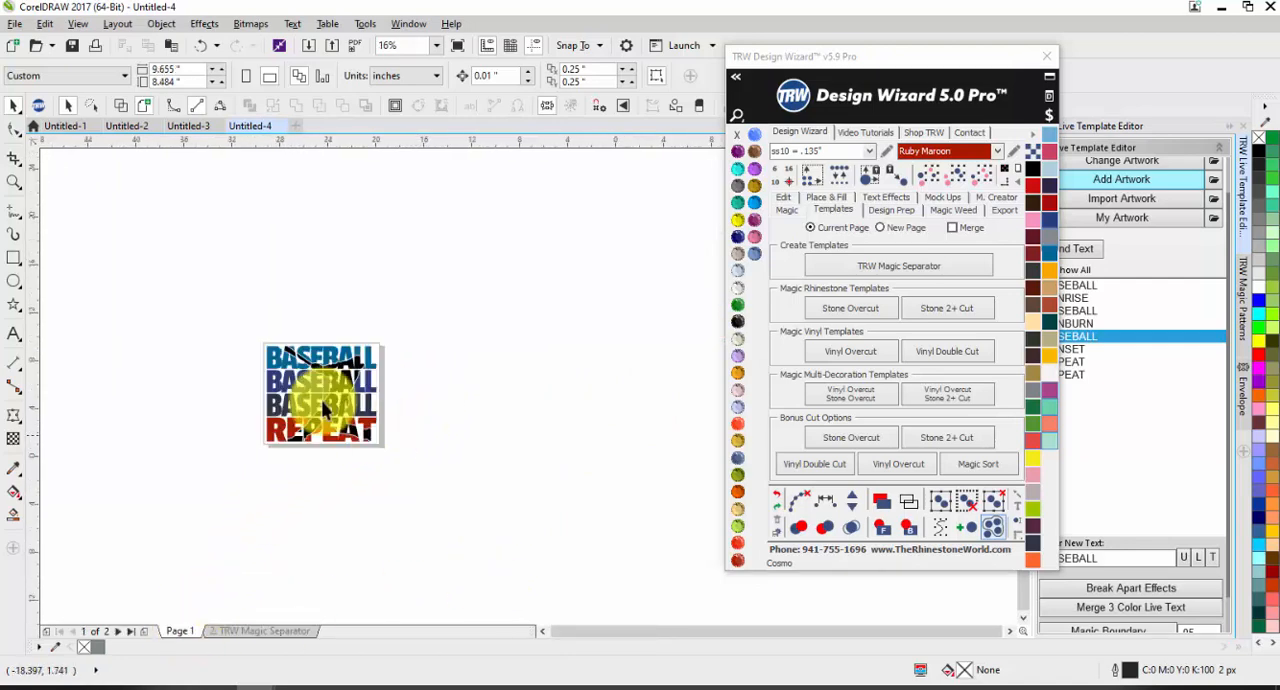
{"action": "scroll", "coordinate": [300, 390], "scroll_direction": "up", "scroll_amount": 1}
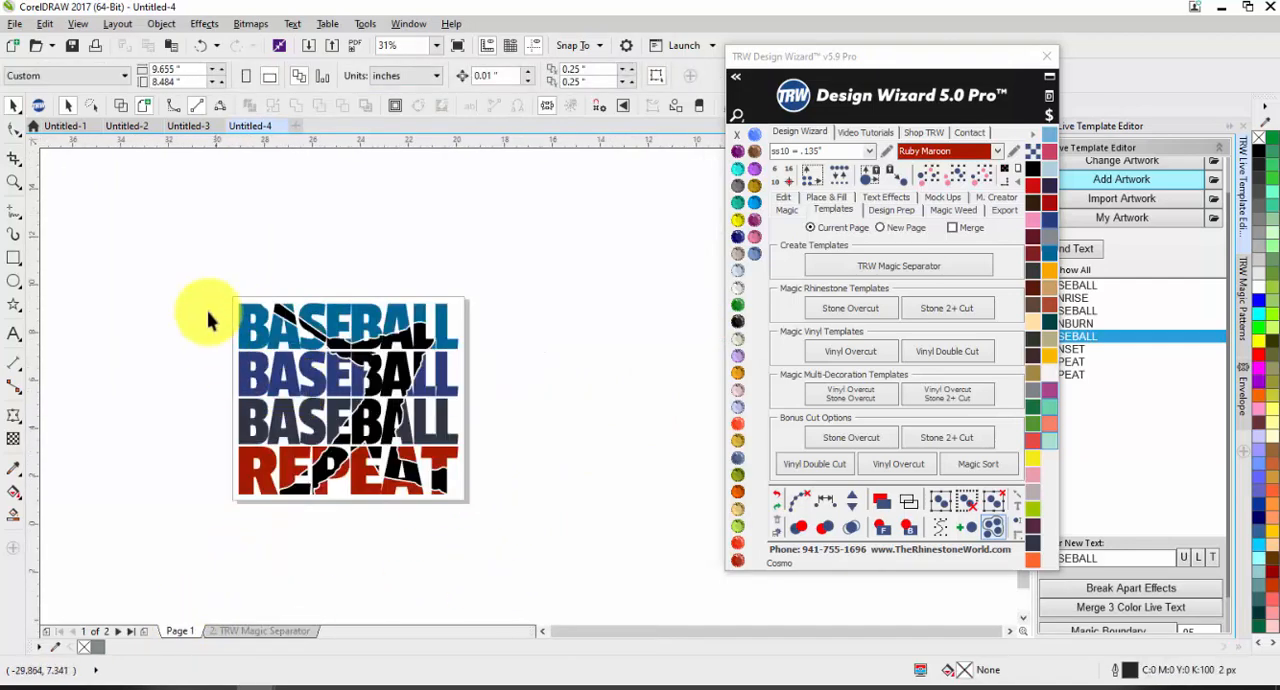
{"action": "left_click_drag", "start_coordinate": [198, 263], "coordinate": [588, 553]}
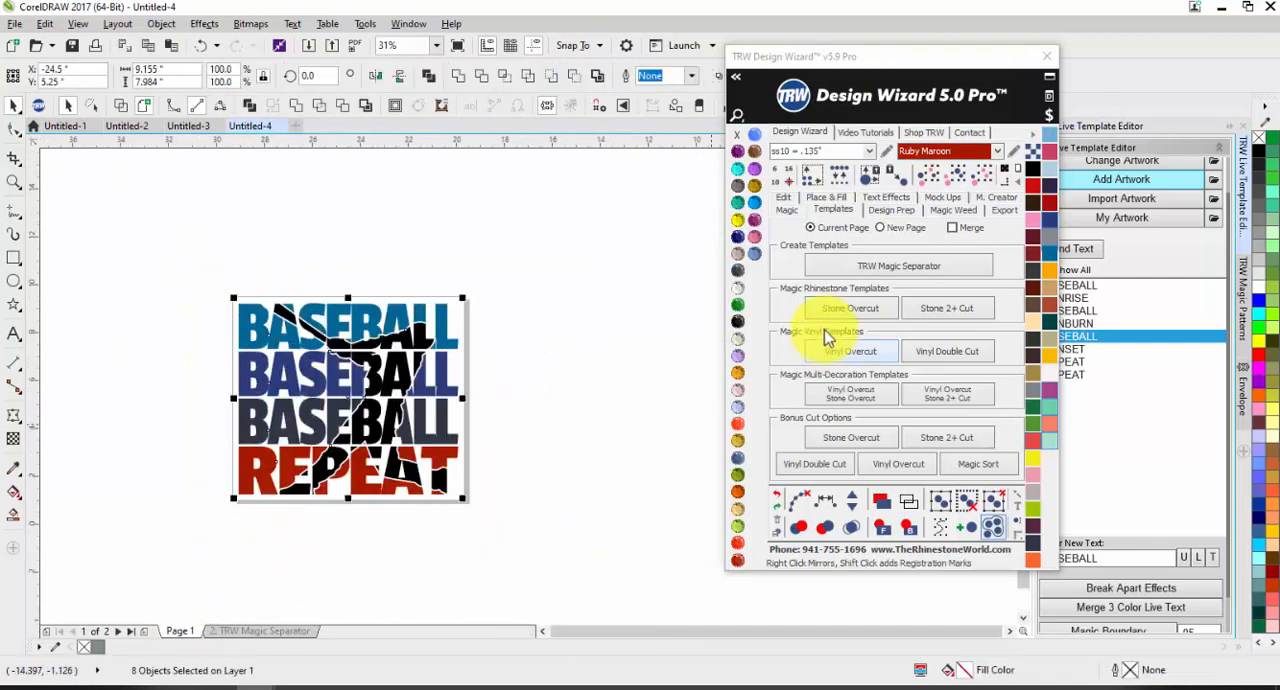
{"action": "left_click", "coordinate": [868, 272]}
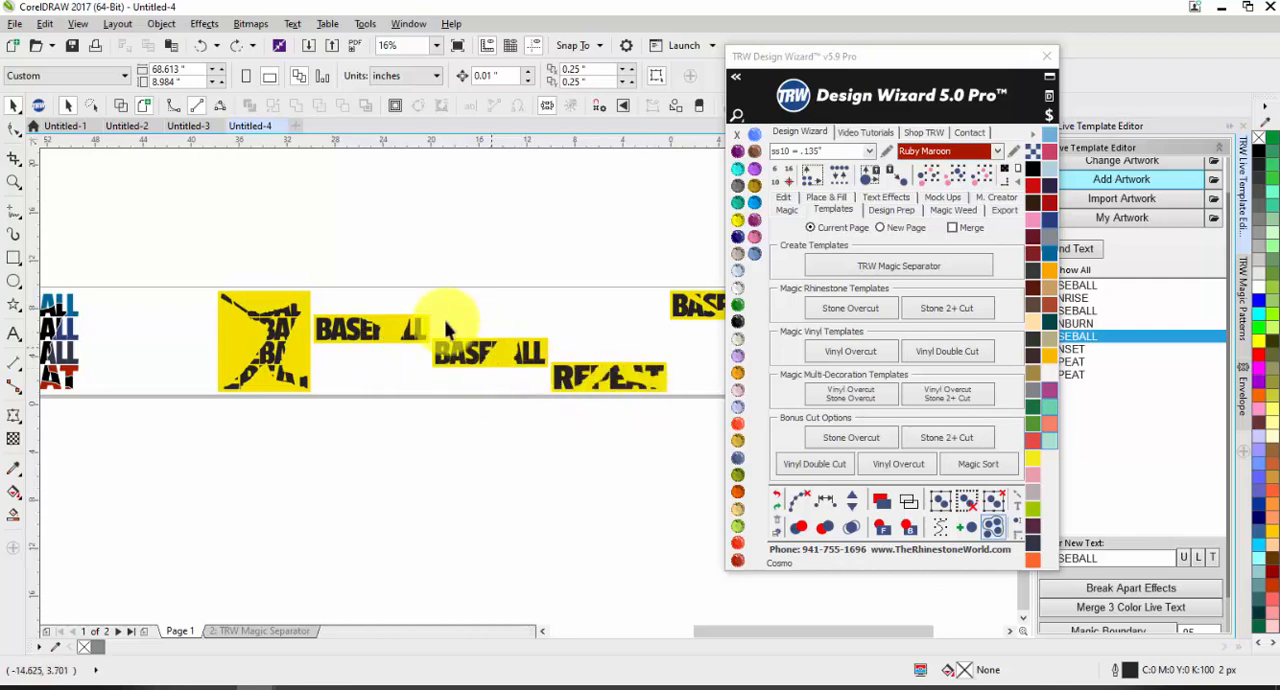
Step: Move the second line's BASEBALL template directly above the third line's, aligning the letters' left edges
{"action": "left_click_drag", "start_coordinate": [342, 330], "coordinate": [458, 334]}
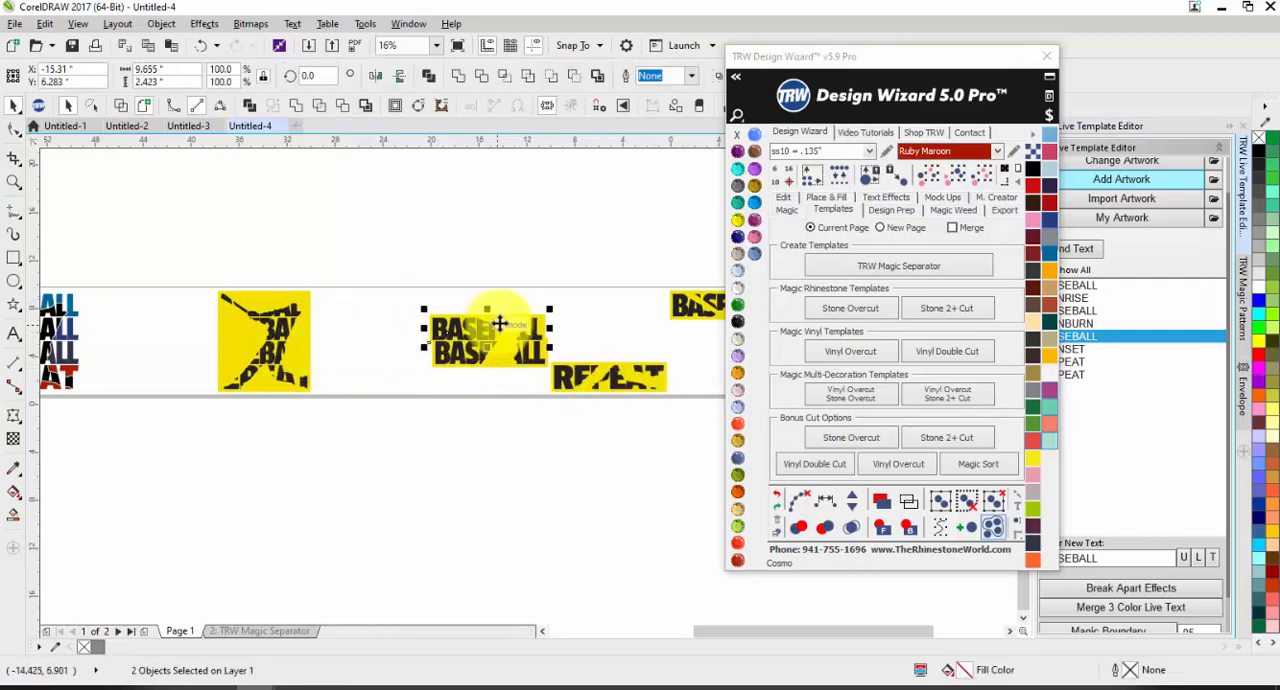
{"action": "scroll", "coordinate": [420, 340], "scroll_direction": "up", "scroll_amount": 4}
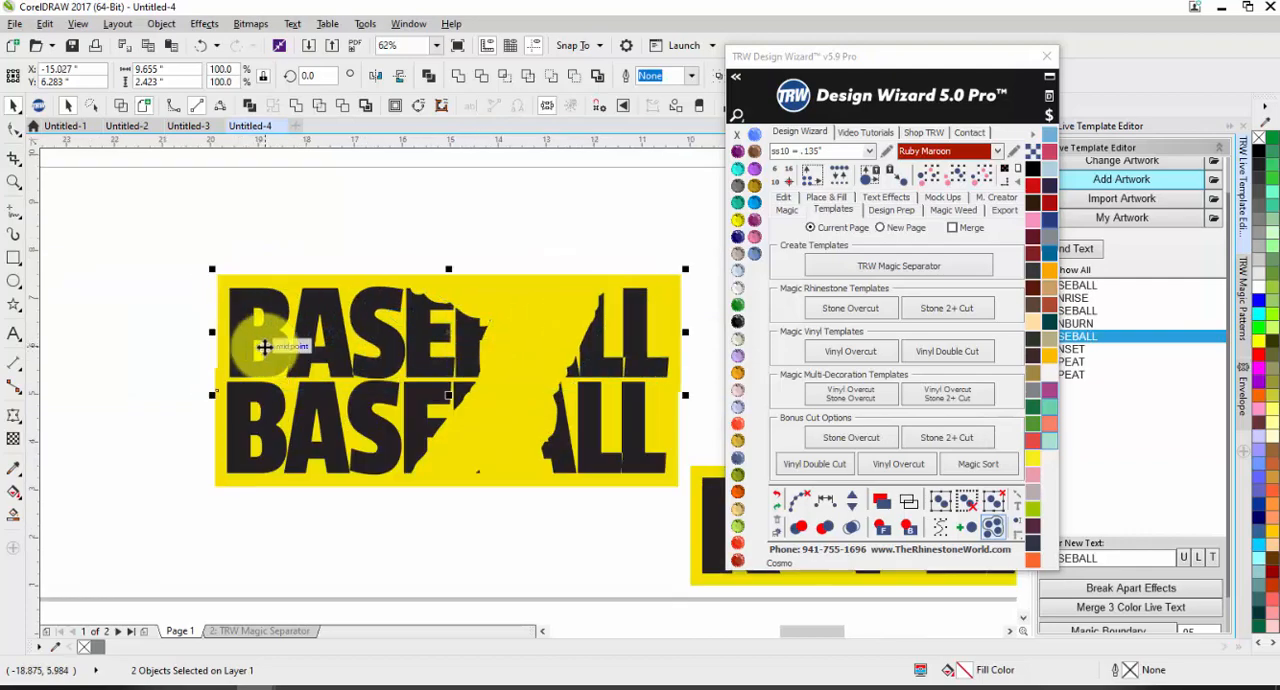
{"action": "scroll", "coordinate": [252, 350], "scroll_direction": "up", "scroll_amount": 4}
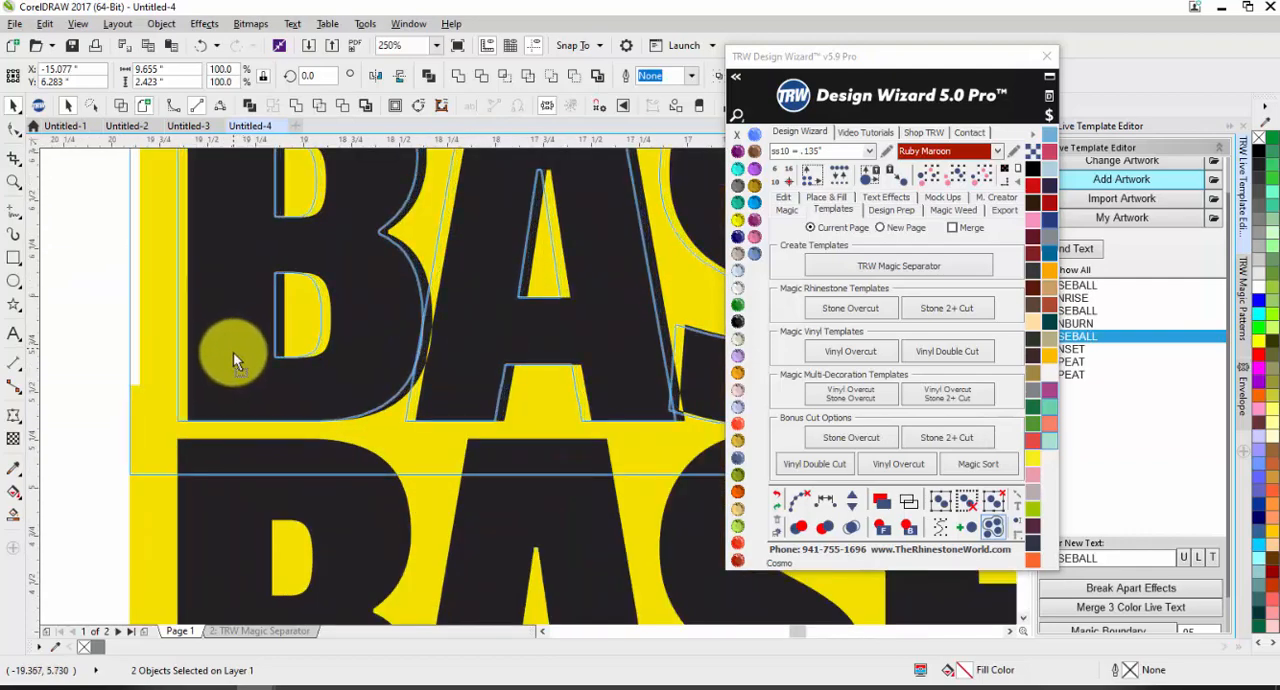
{"action": "scroll", "coordinate": [185, 412], "scroll_direction": "down", "scroll_amount": 4}
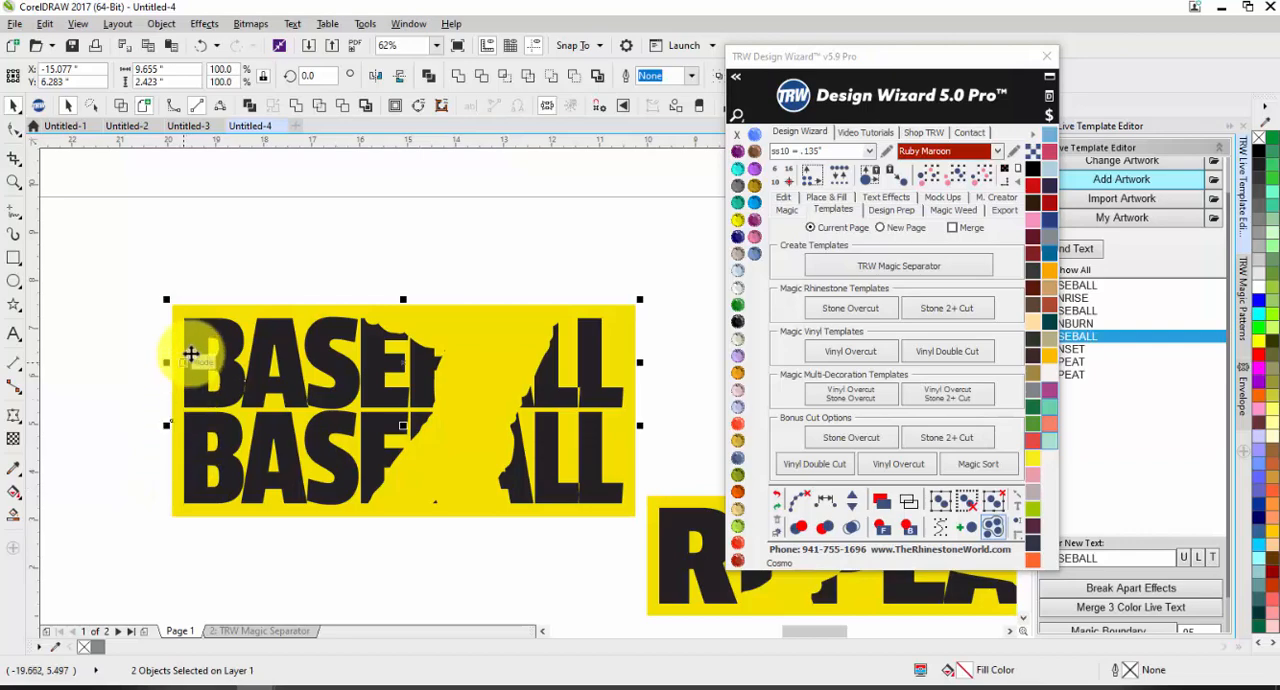
Step: Move the first line's BASEBALL template onto the top of the two stacked BASEBALL templates
{"action": "scroll", "coordinate": [223, 417], "scroll_direction": "down", "scroll_amount": 4}
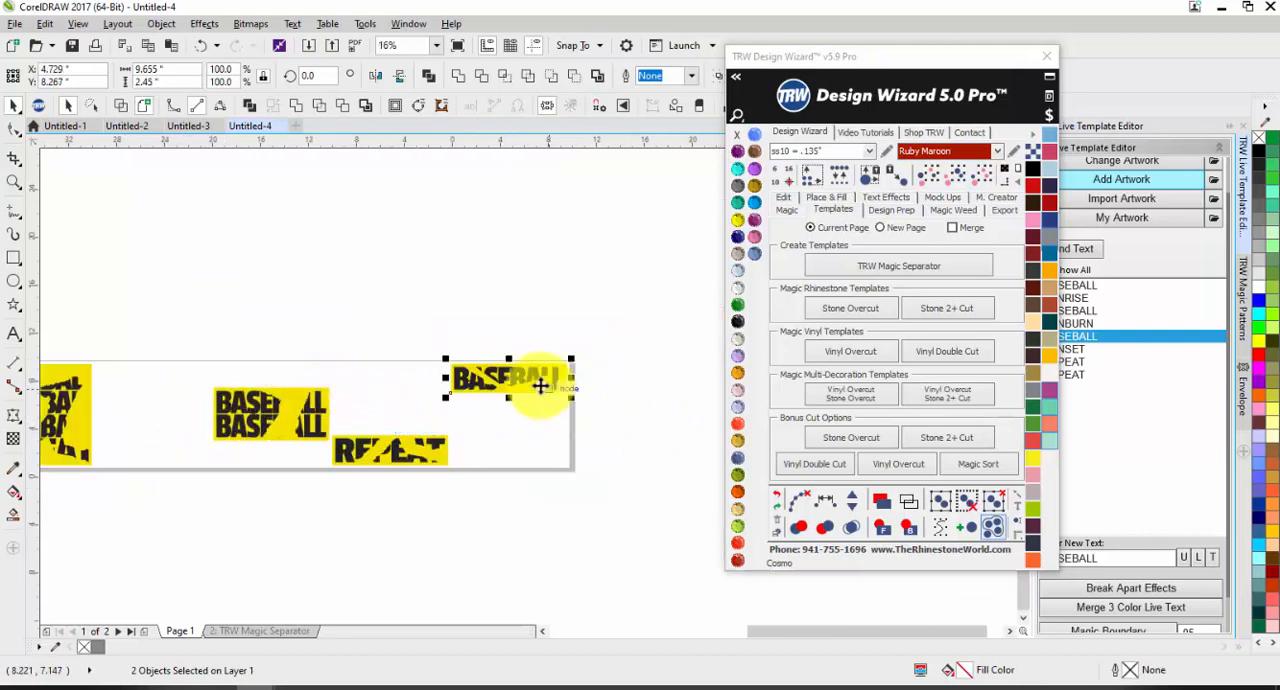
{"action": "left_click_drag", "start_coordinate": [534, 379], "coordinate": [262, 384]}
{"action": "scroll", "coordinate": [257, 375], "scroll_direction": "up", "scroll_amount": 4}
{"action": "scroll", "coordinate": [260, 393], "scroll_direction": "up", "scroll_amount": 2}
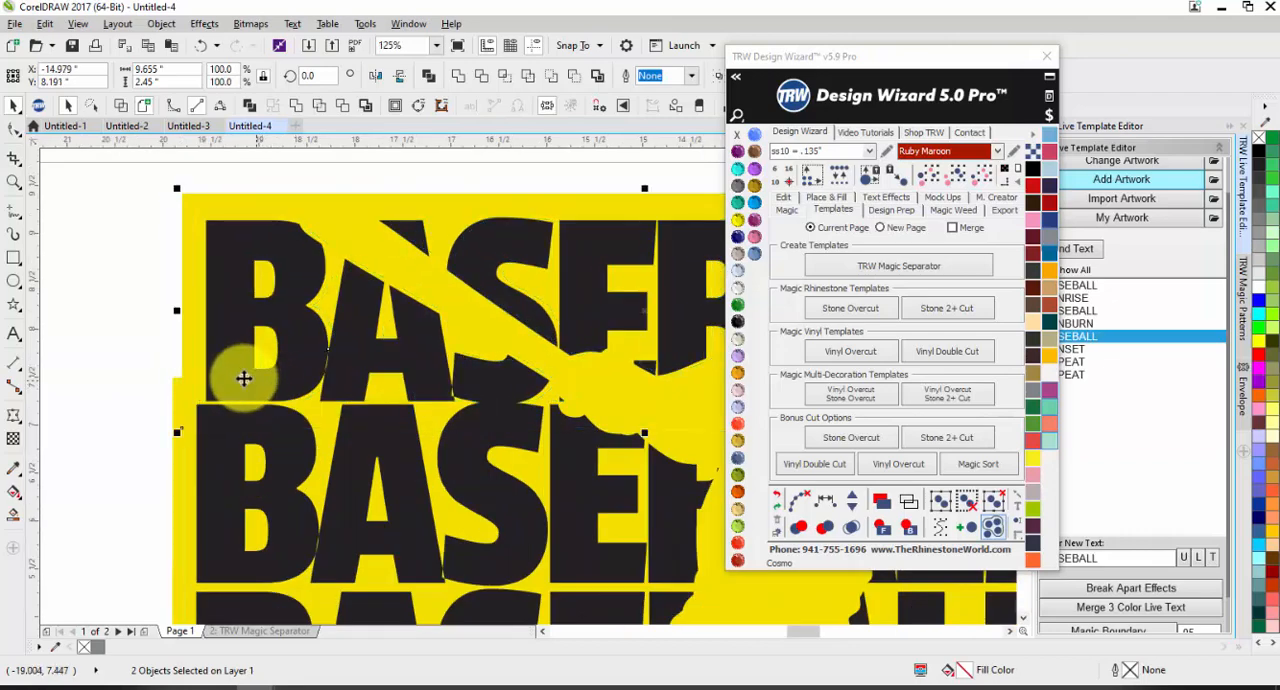
{"action": "scroll", "coordinate": [240, 376], "scroll_direction": "down", "scroll_amount": 1}
{"action": "left_click", "coordinate": [164, 371]}
{"action": "scroll", "coordinate": [290, 413], "scroll_direction": "down", "scroll_amount": 1}
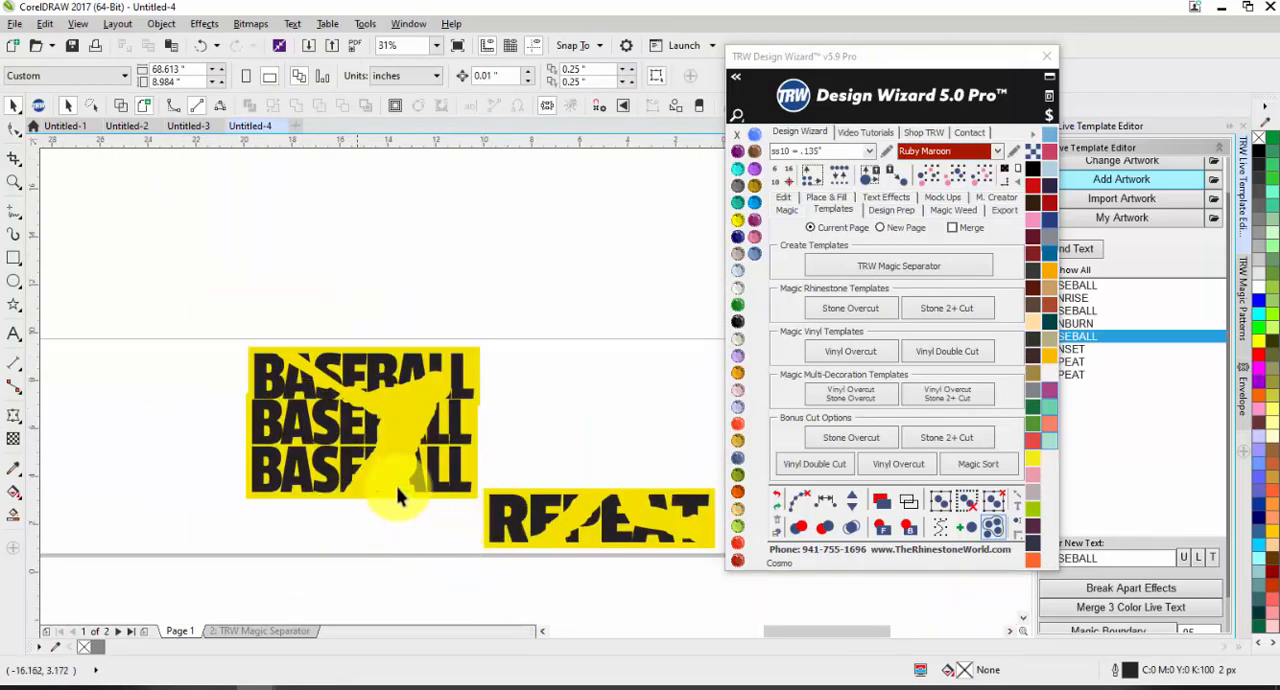
Step: Move the four batter pieces off their yellow background into the gap of the stacked BASEBALL templates and color them Crystal
{"action": "scroll", "coordinate": [422, 488], "scroll_direction": "down", "scroll_amount": 1}
{"action": "left_click", "coordinate": [175, 440]}
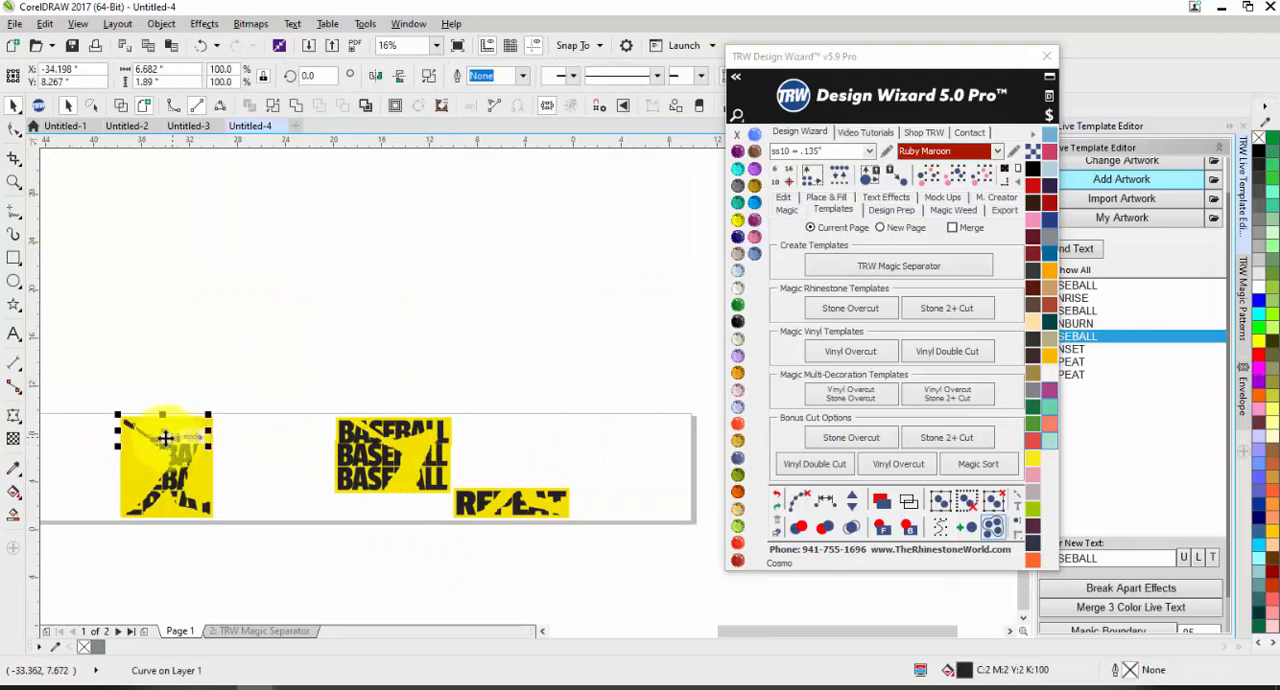
{"action": "left_click_drag", "start_coordinate": [74, 389], "coordinate": [206, 523]}
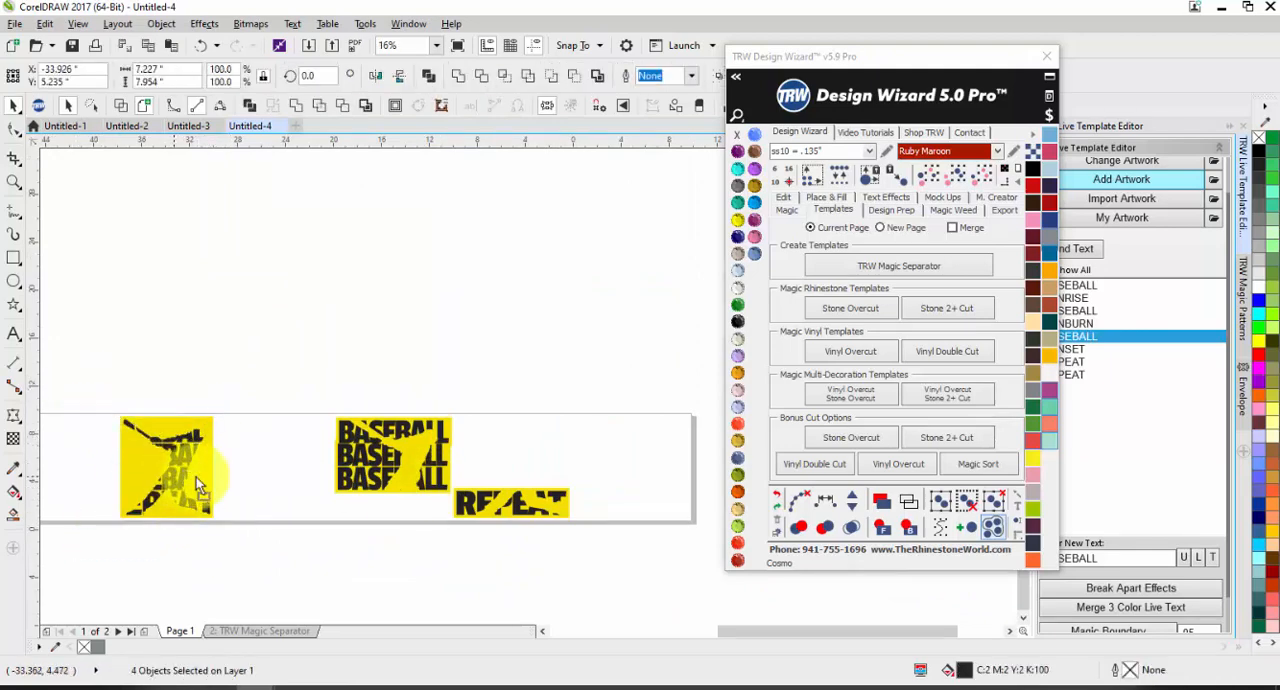
{"action": "left_click_drag", "start_coordinate": [196, 477], "coordinate": [408, 490]}
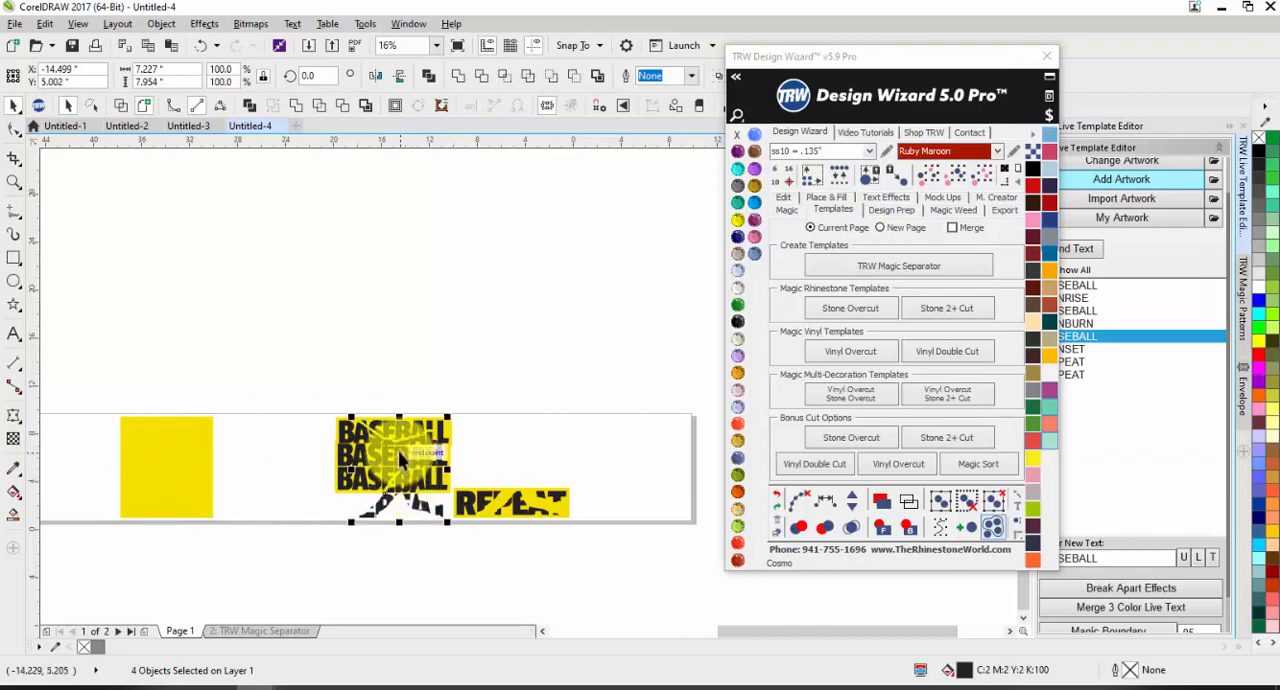
{"action": "scroll", "coordinate": [408, 490], "scroll_direction": "up", "scroll_amount": 4}
{"action": "left_click_drag", "start_coordinate": [418, 427], "coordinate": [417, 422]}
{"action": "left_click", "coordinate": [737, 290]}
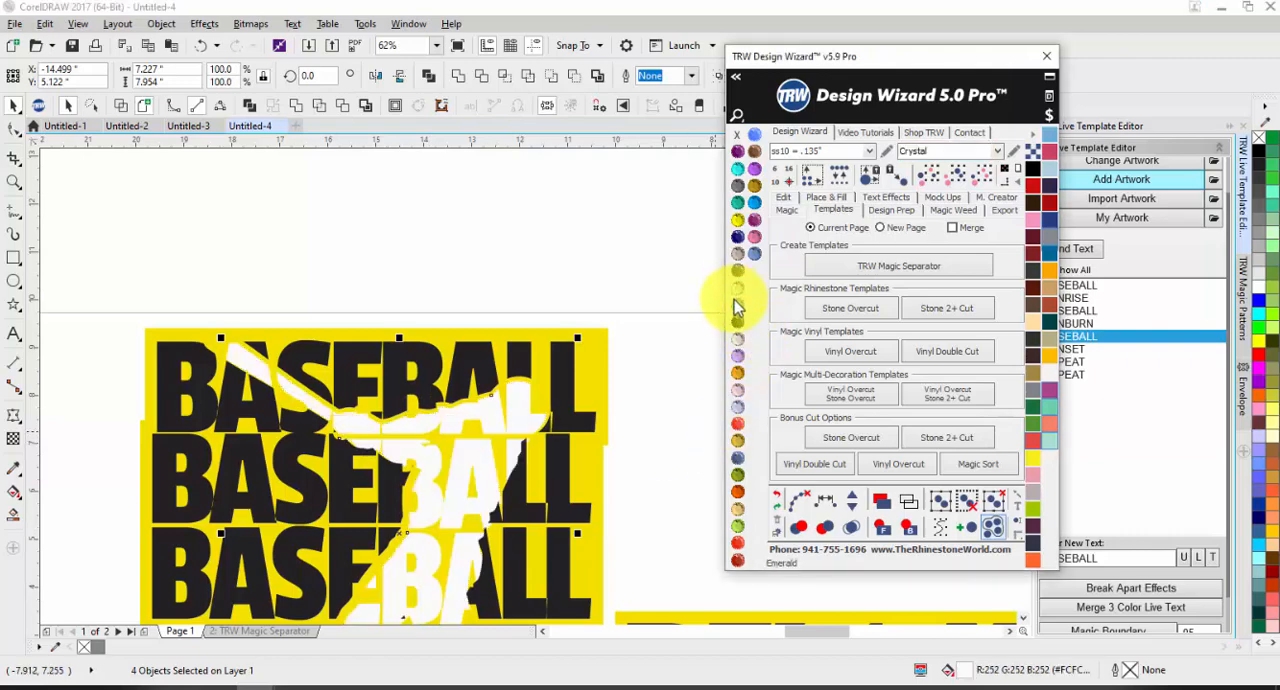
Step: Nudge the four white batter pieces slightly left and up to fit the gap in the stacked BASEBALL templates
{"action": "left_click", "coordinate": [507, 405]}
{"action": "left_click_drag", "start_coordinate": [507, 405], "coordinate": [505, 402]}
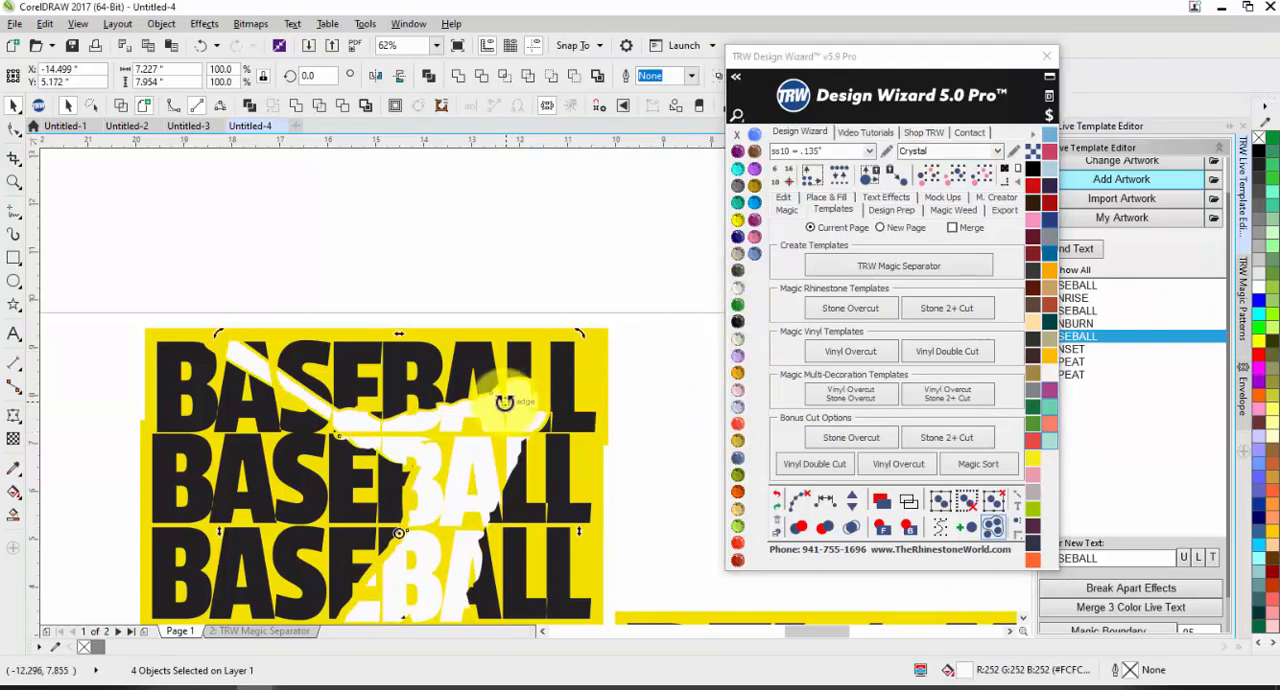
{"action": "scroll", "coordinate": [246, 345], "scroll_direction": "up", "scroll_amount": 3}
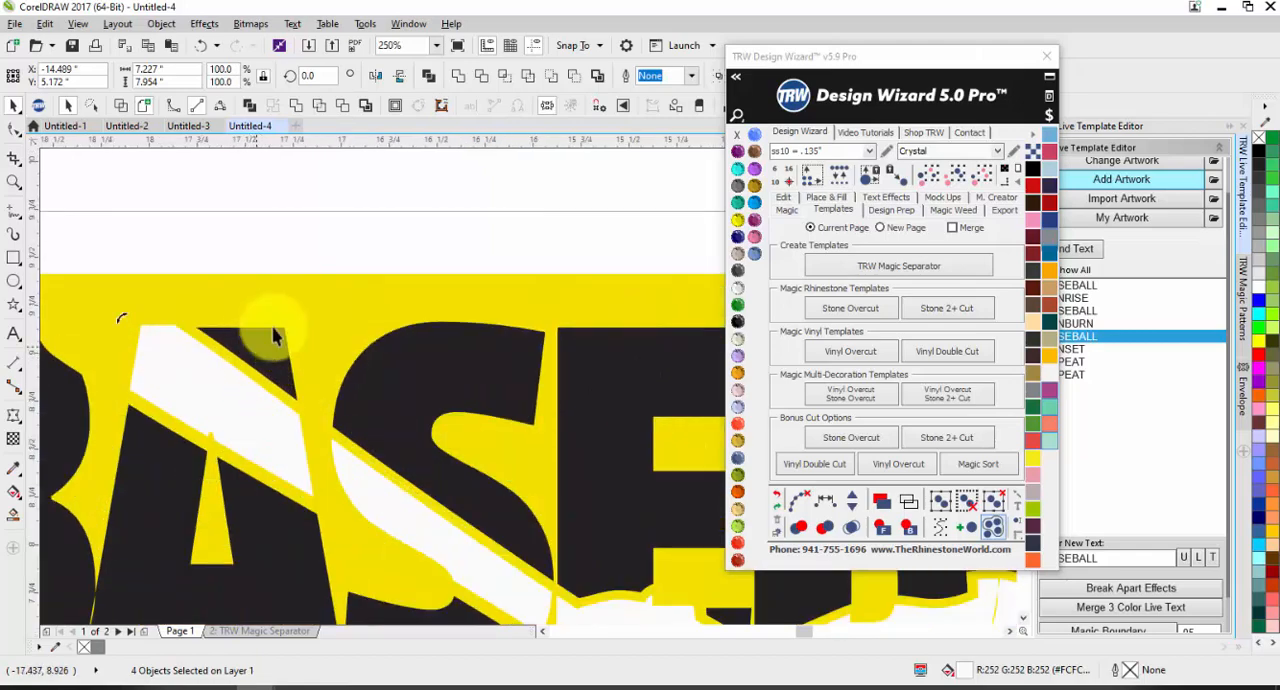
{"action": "scroll", "coordinate": [434, 509], "scroll_direction": "up", "scroll_amount": 1}
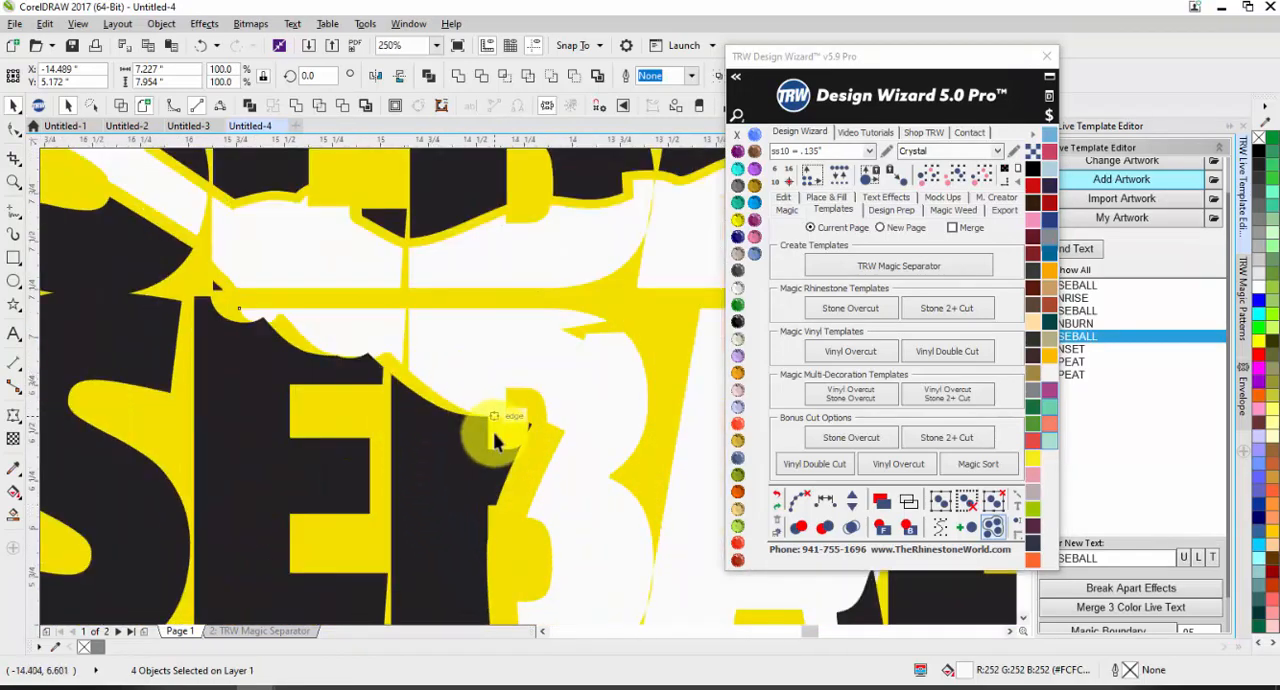
{"action": "scroll", "coordinate": [500, 429], "scroll_direction": "up", "scroll_amount": 1}
{"action": "scroll", "coordinate": [470, 358], "scroll_direction": "down", "scroll_amount": 1}
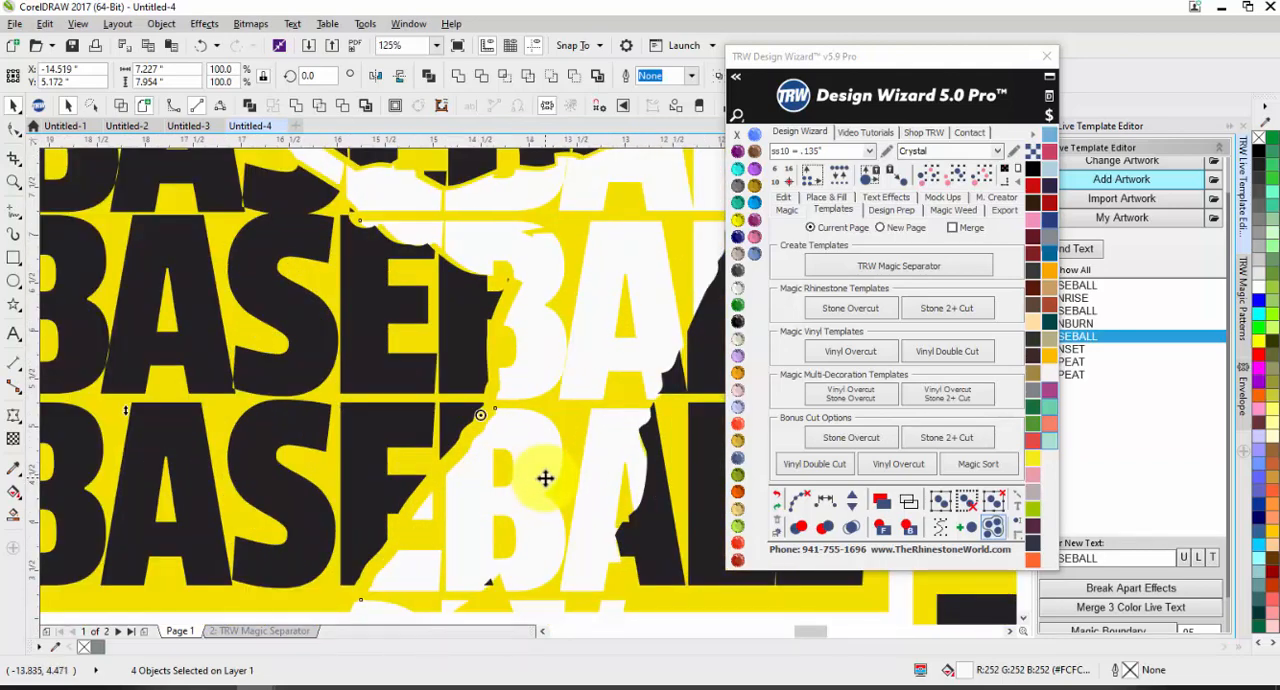
{"action": "key", "text": "Left"}
{"action": "key", "text": "Left"}
{"action": "key", "text": "Left"}
{"action": "key", "text": "Left"}
{"action": "key", "text": "Left"}
{"action": "key", "text": "Left"}
{"action": "key", "text": "Left"}
{"action": "key", "text": "Left"}
{"action": "key", "text": "Left"}
{"action": "key", "text": "Up"}
{"action": "key", "text": "Up"}
{"action": "key", "text": "Up"}
{"action": "key", "text": "Up"}
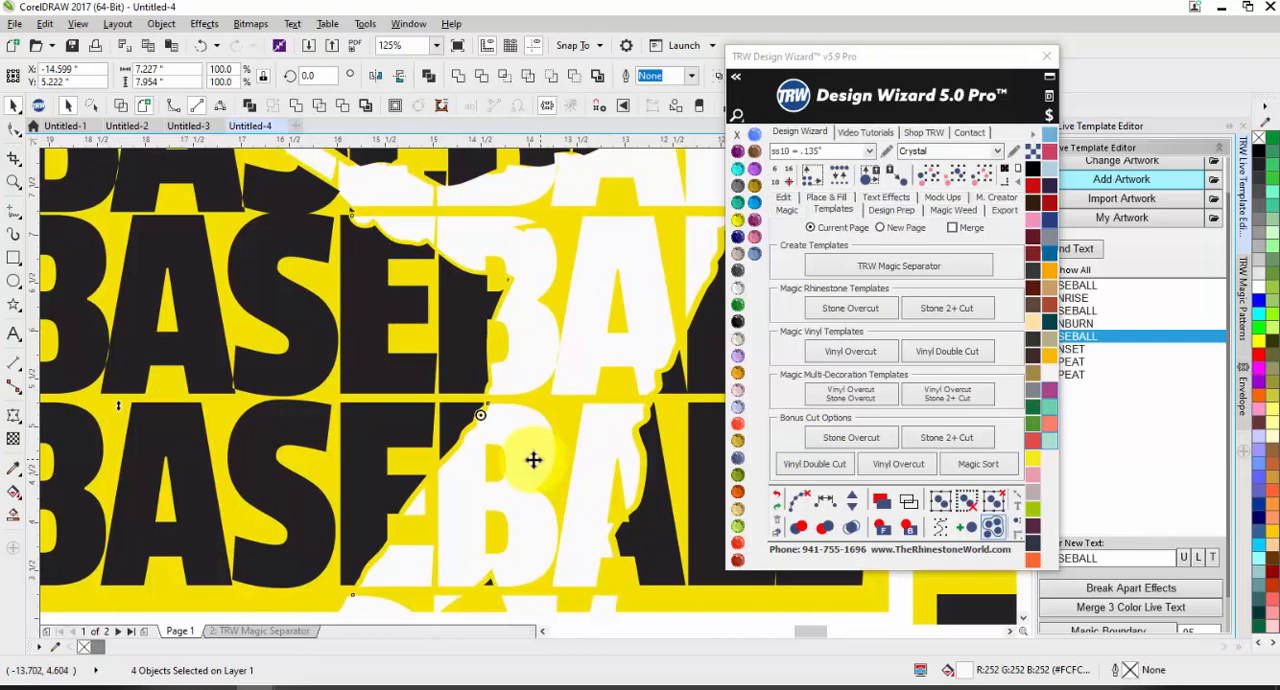
{"action": "scroll", "coordinate": [531, 457], "scroll_direction": "down", "scroll_amount": 1}
{"action": "scroll", "coordinate": [577, 284], "scroll_direction": "up", "scroll_amount": 2}
{"action": "scroll", "coordinate": [537, 371], "scroll_direction": "down", "scroll_amount": 2}
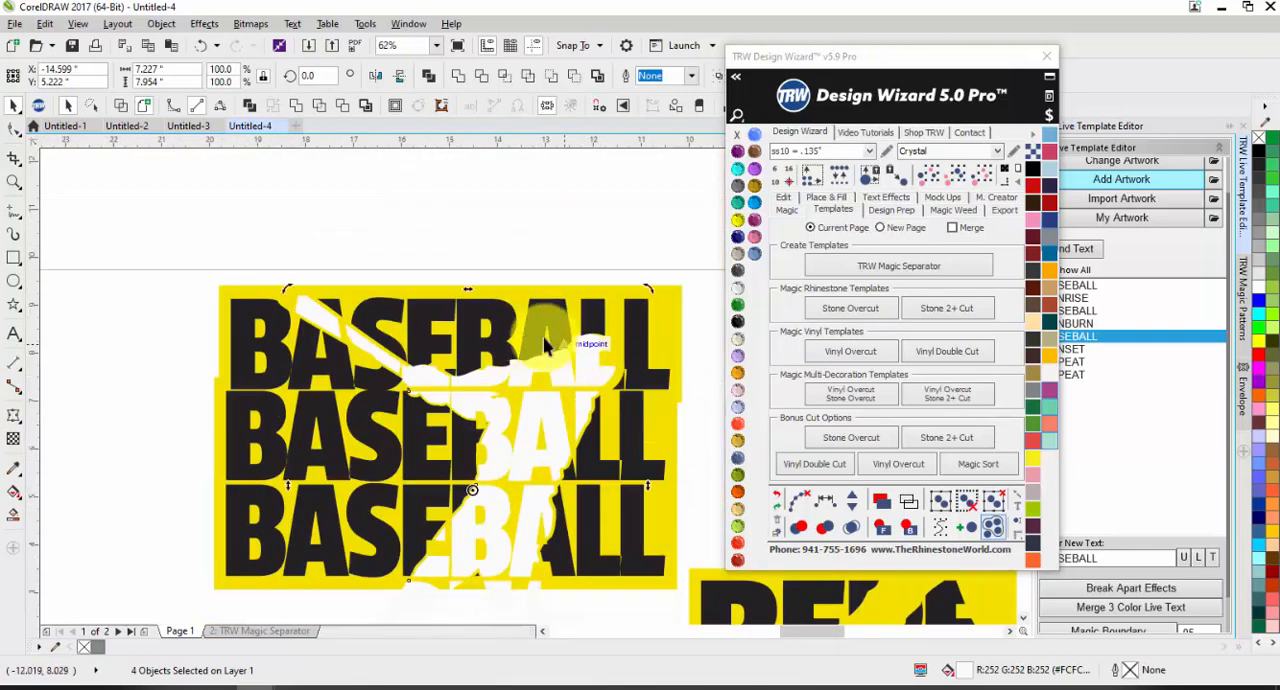
Step: Move the four batter pieces out of the stacked BASEBALL templates to the empty area below the page and color them Light Orange
{"action": "scroll", "coordinate": [505, 213], "scroll_direction": "down", "scroll_amount": 3}
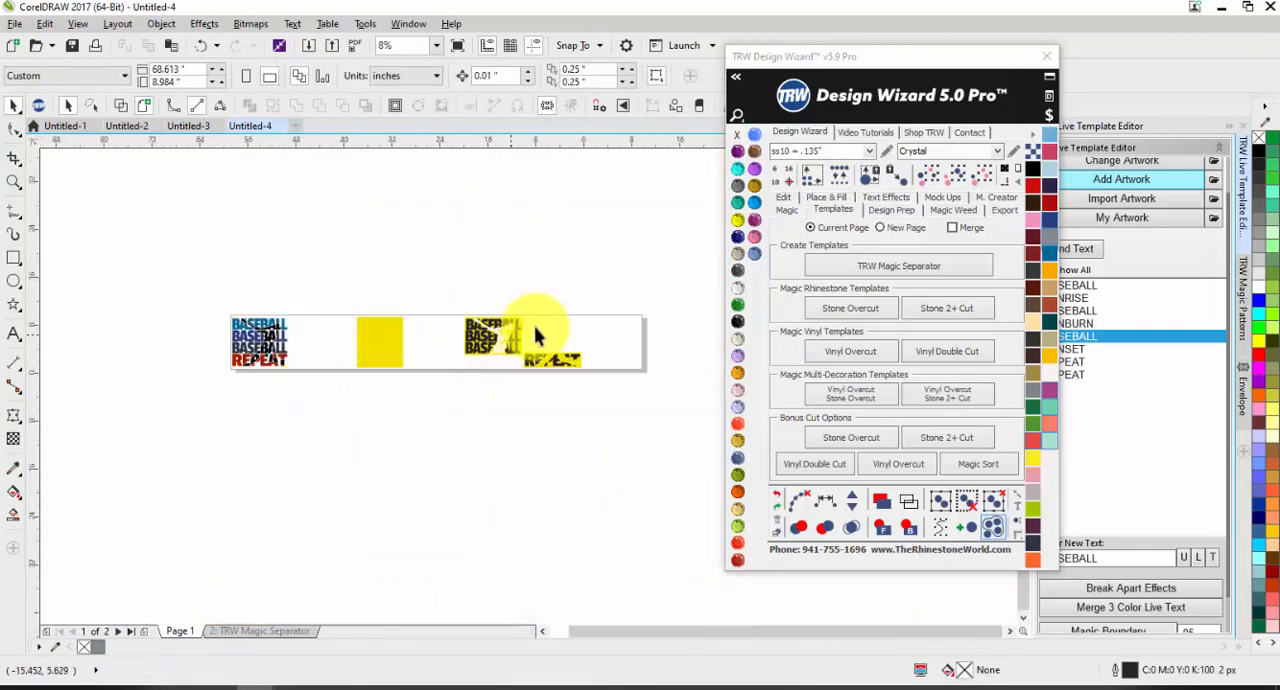
{"action": "left_click", "coordinate": [505, 347]}
{"action": "left_click_drag", "start_coordinate": [500, 340], "coordinate": [417, 434]}
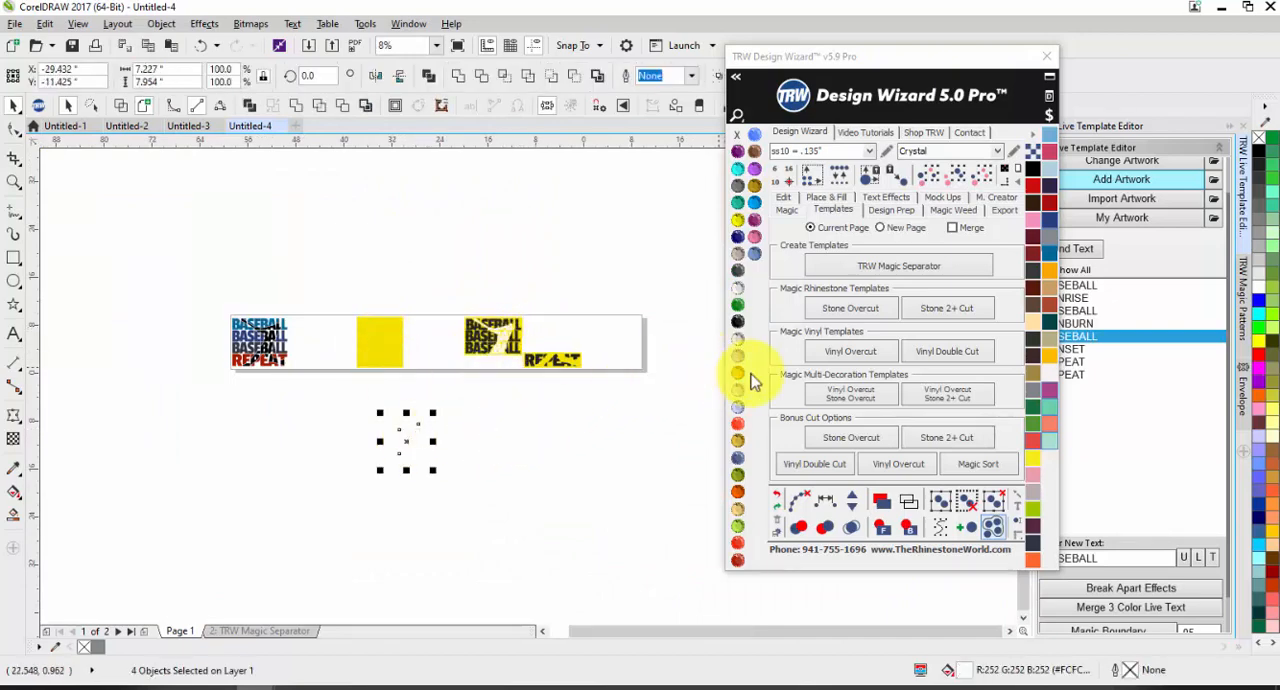
{"action": "left_click", "coordinate": [734, 374]}
{"action": "left_click", "coordinate": [367, 442]}
{"action": "scroll", "coordinate": [369, 446], "scroll_direction": "up", "scroll_amount": 1}
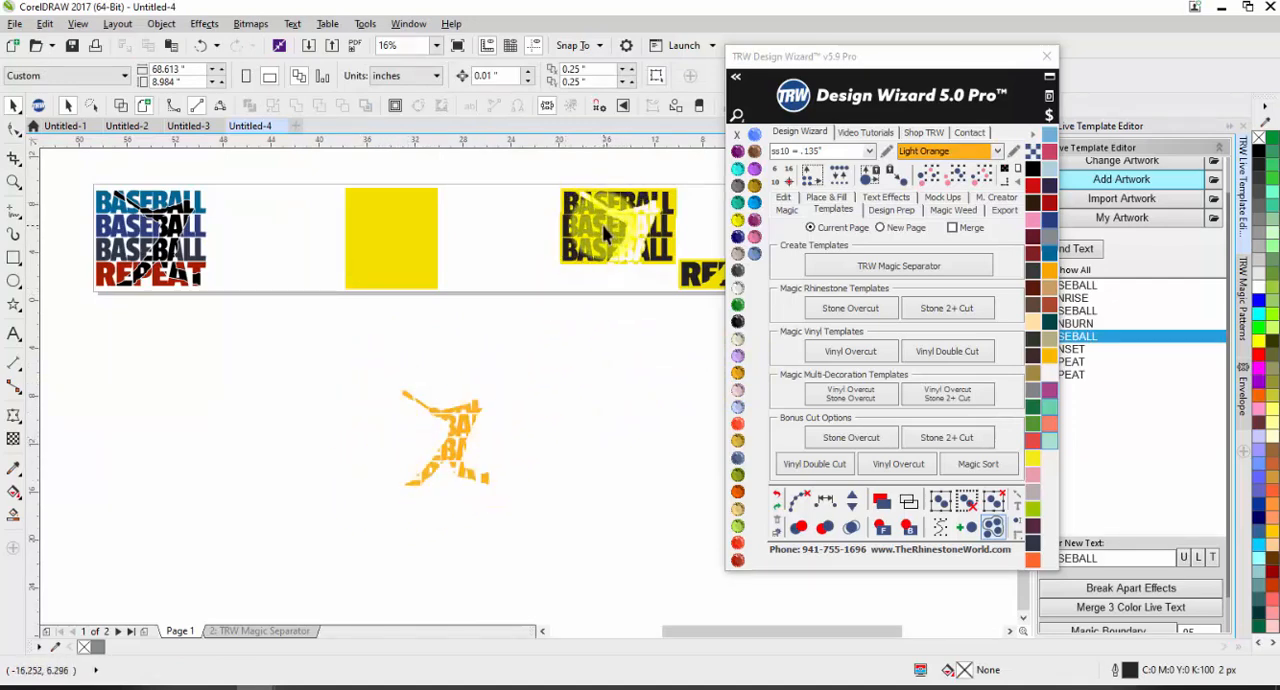
Step: On the TRW Magic Separator page, move the REPEAT template directly beneath the three-line BASEBALL template, aligning their left edges
{"action": "left_click", "coordinate": [240, 630]}
{"action": "scroll", "coordinate": [298, 430], "scroll_direction": "down", "scroll_amount": 1}
{"action": "scroll", "coordinate": [384, 343], "scroll_direction": "up", "scroll_amount": 1}
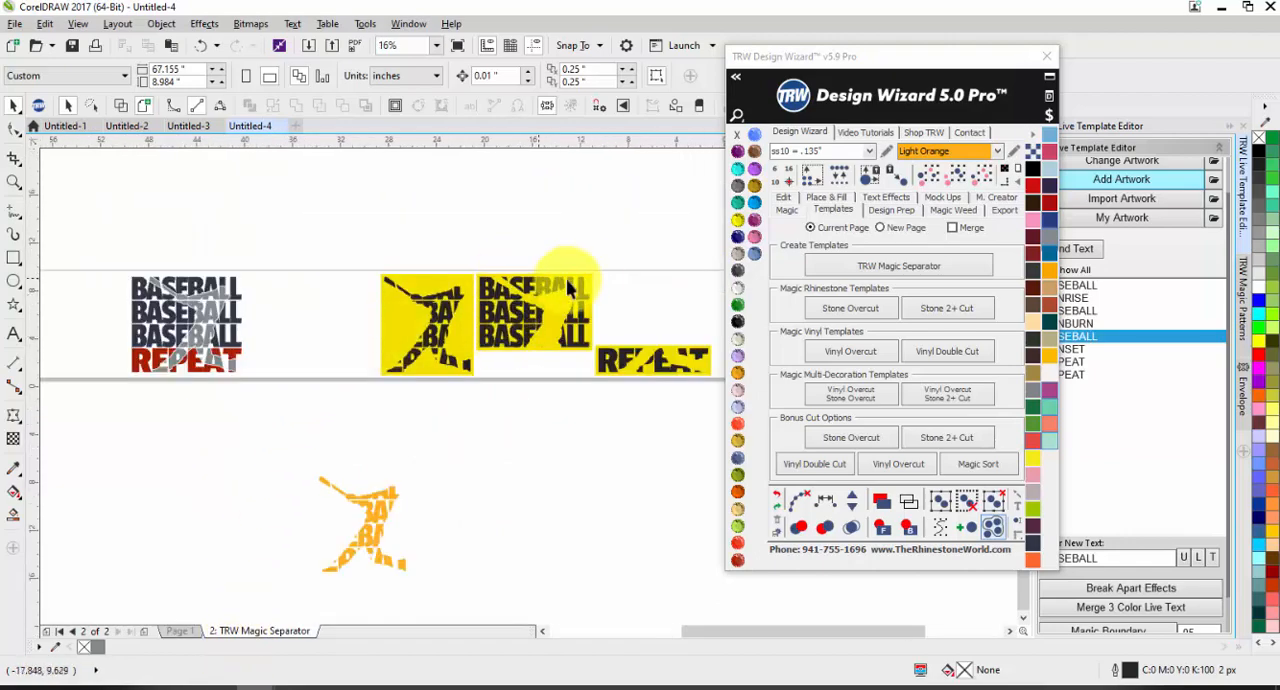
{"action": "scroll", "coordinate": [574, 272], "scroll_direction": "up", "scroll_amount": 1}
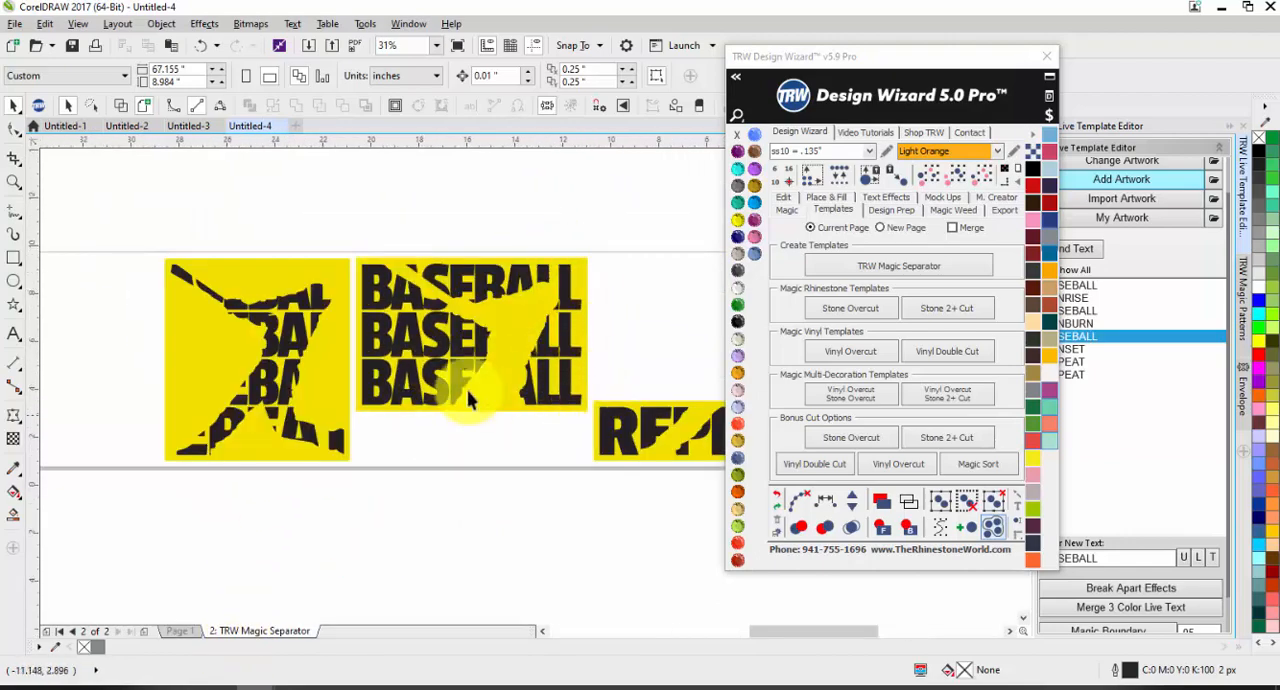
{"action": "scroll", "coordinate": [454, 389], "scroll_direction": "down", "scroll_amount": 1}
{"action": "scroll", "coordinate": [630, 428], "scroll_direction": "up", "scroll_amount": 1}
{"action": "left_click_drag", "start_coordinate": [662, 430], "coordinate": [396, 333]}
{"action": "left_click_drag", "start_coordinate": [472, 381], "coordinate": [235, 381]}
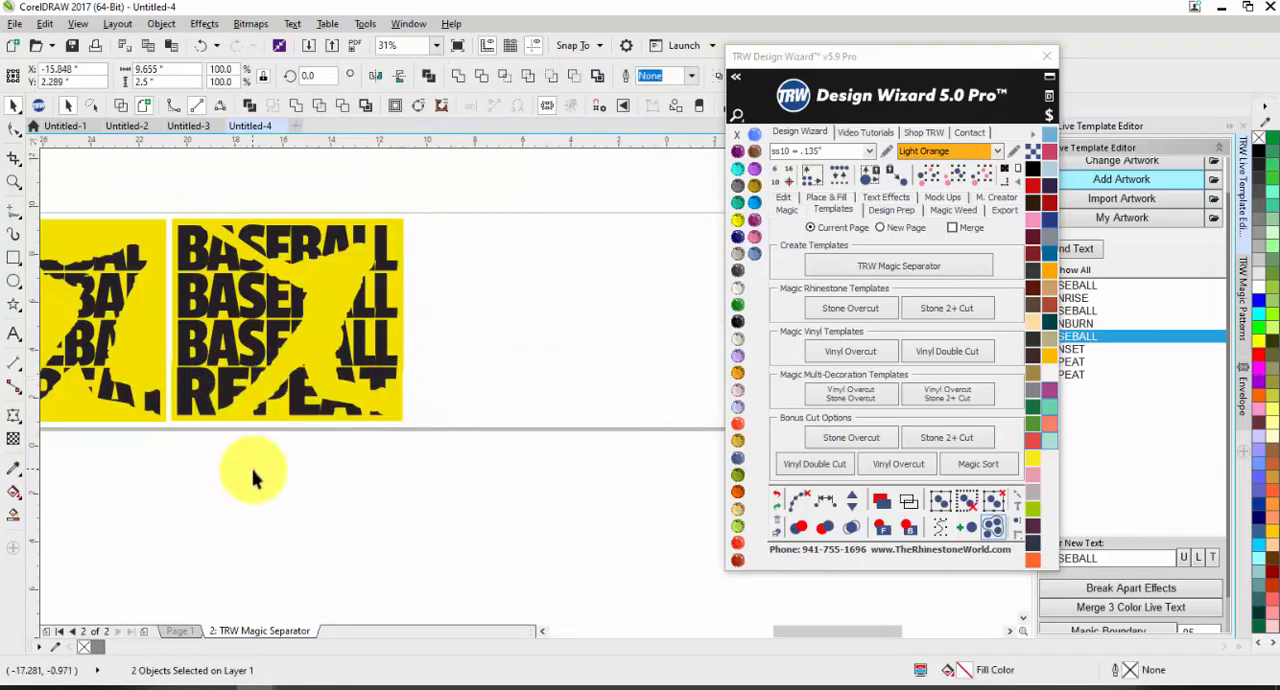
{"action": "left_click", "coordinate": [253, 469]}
{"action": "scroll", "coordinate": [262, 389], "scroll_direction": "down", "scroll_amount": 1}
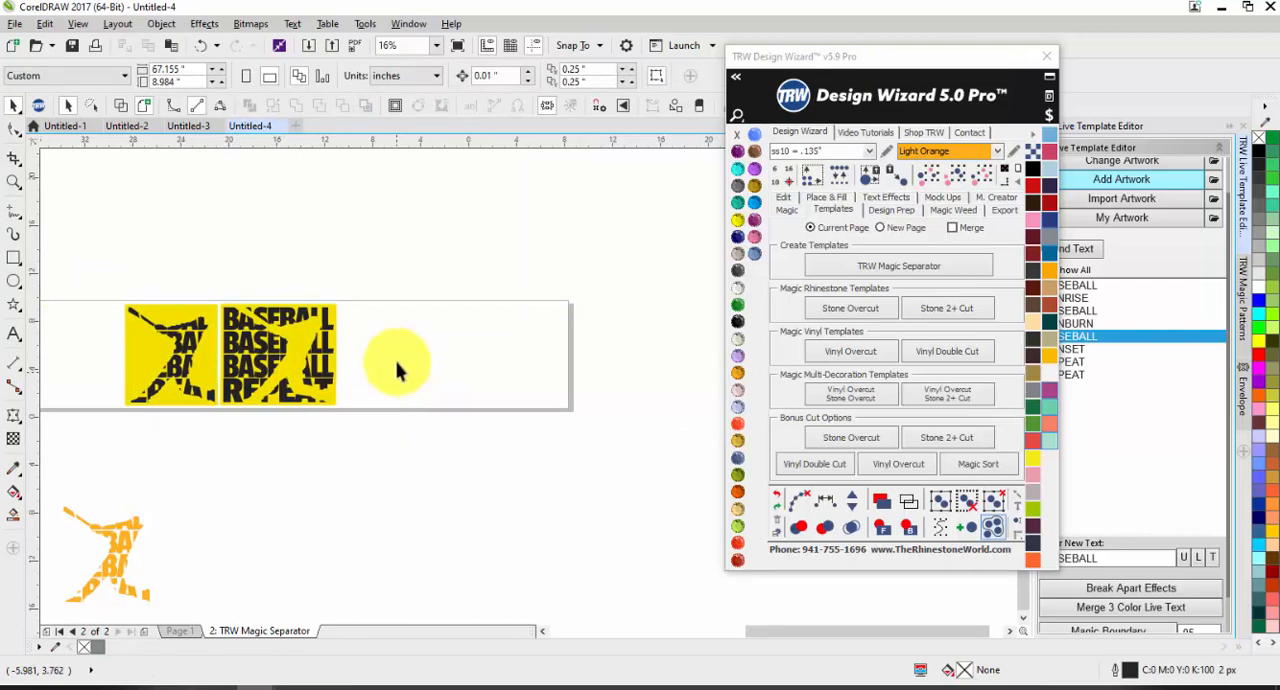
{"action": "scroll", "coordinate": [422, 333], "scroll_direction": "down", "scroll_amount": 1}
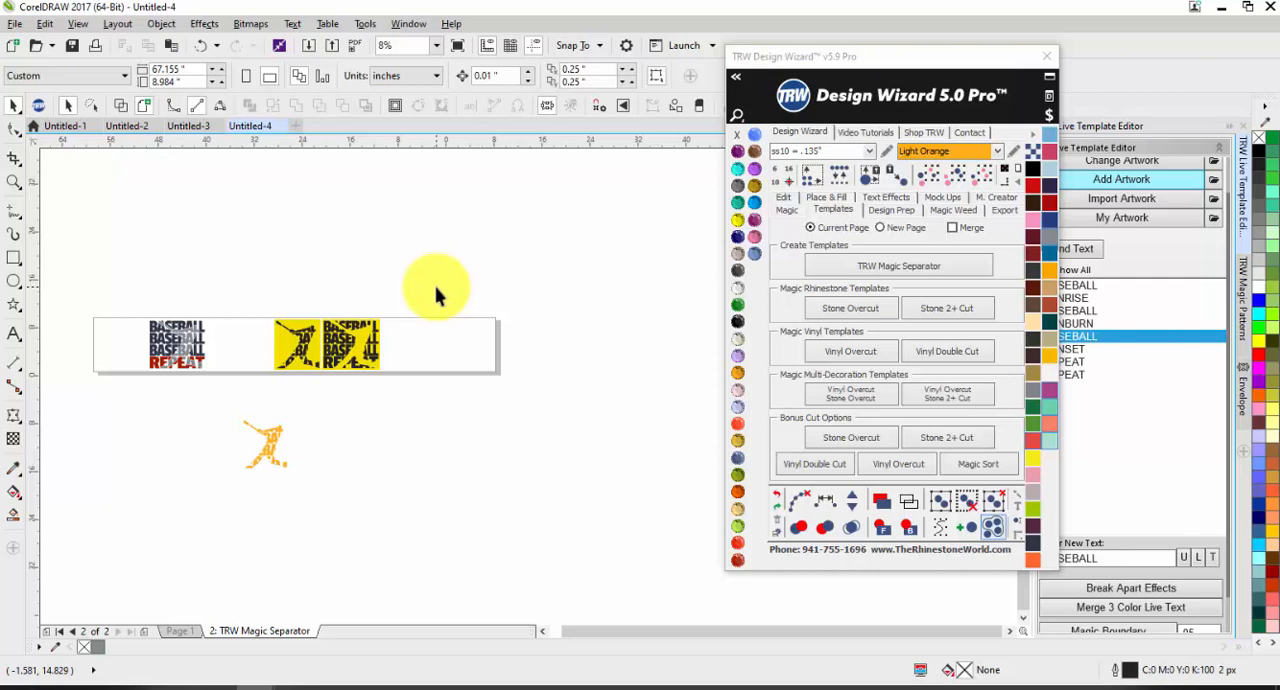
Step: Examine the separated baseball artwork and yellow template pieces on the TRW Magic Separator page and on Page 1
{"action": "scroll", "coordinate": [157, 345], "scroll_direction": "up", "scroll_amount": 3}
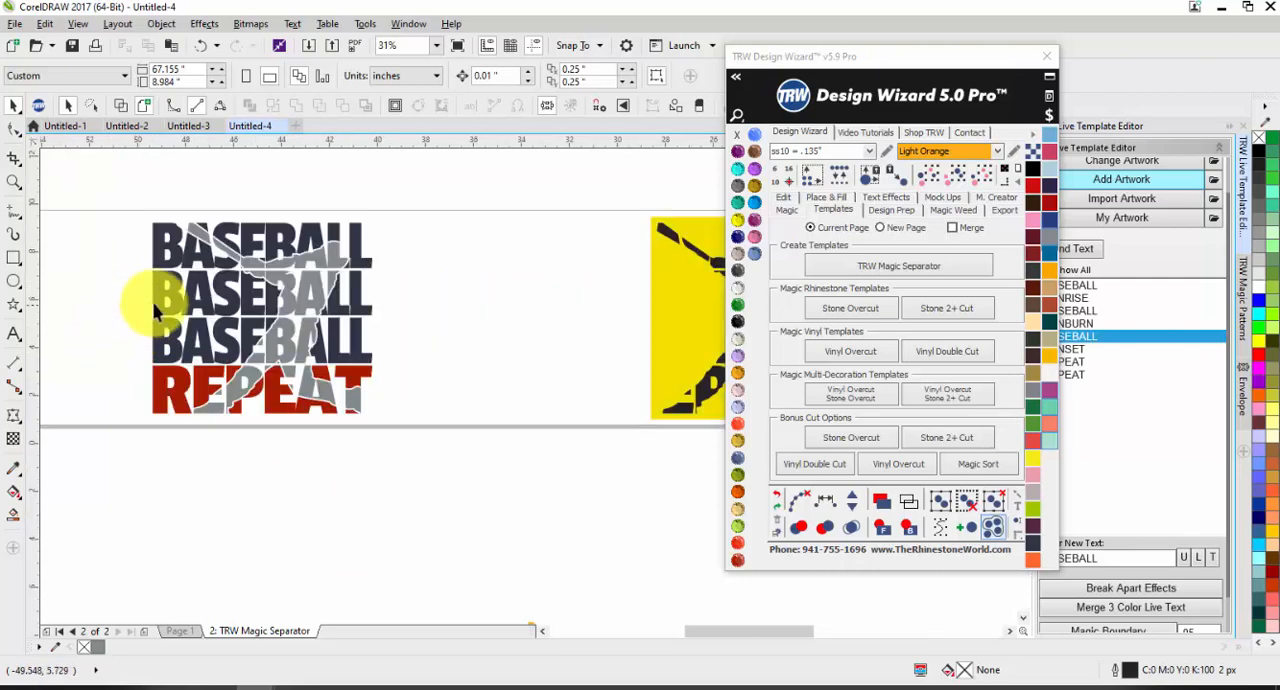
{"action": "scroll", "coordinate": [163, 286], "scroll_direction": "up", "scroll_amount": 1}
{"action": "scroll", "coordinate": [184, 503], "scroll_direction": "down", "scroll_amount": 3}
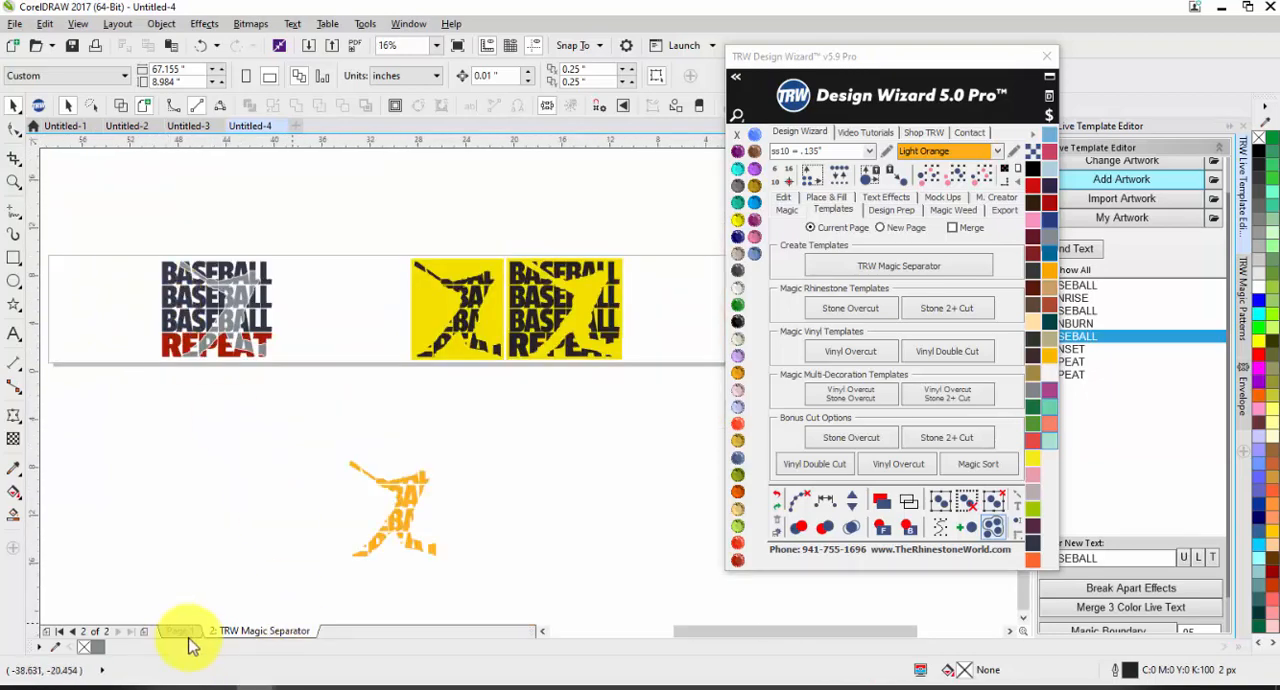
{"action": "left_click", "coordinate": [180, 631]}
{"action": "scroll", "coordinate": [206, 434], "scroll_direction": "down", "scroll_amount": 1}
{"action": "scroll", "coordinate": [100, 382], "scroll_direction": "up", "scroll_amount": 1}
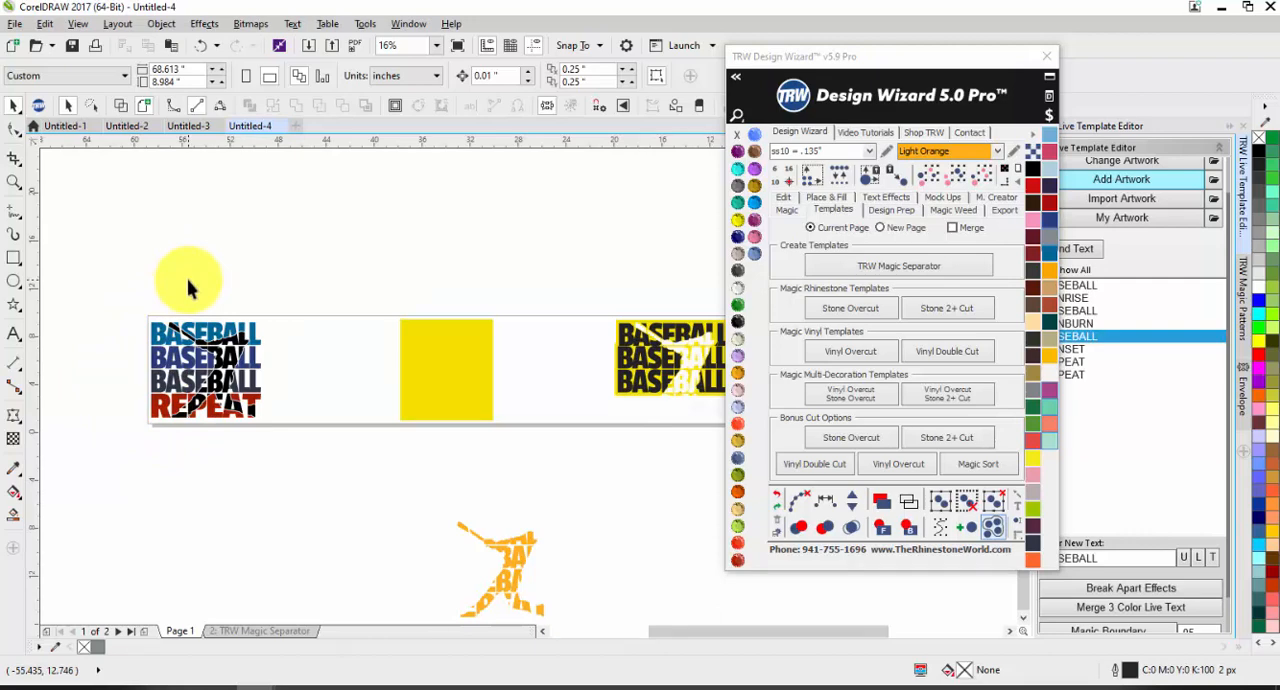
{"action": "scroll", "coordinate": [98, 293], "scroll_direction": "down", "scroll_amount": 1}
{"action": "scroll", "coordinate": [100, 300], "scroll_direction": "up", "scroll_amount": 1}
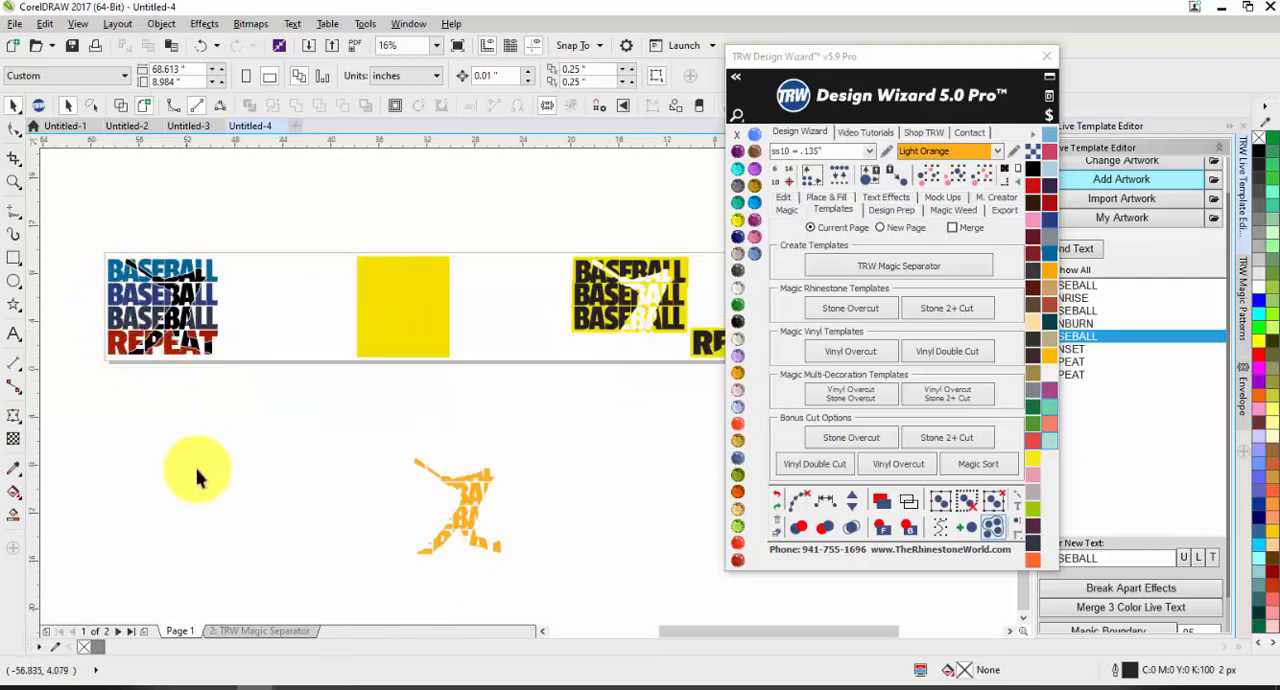
Step: In the Untitled-3 document, change the font of all four SUNRISE, SUNBURN, SUNSET, REPEAT text lines to Impact
{"action": "left_click", "coordinate": [186, 126]}
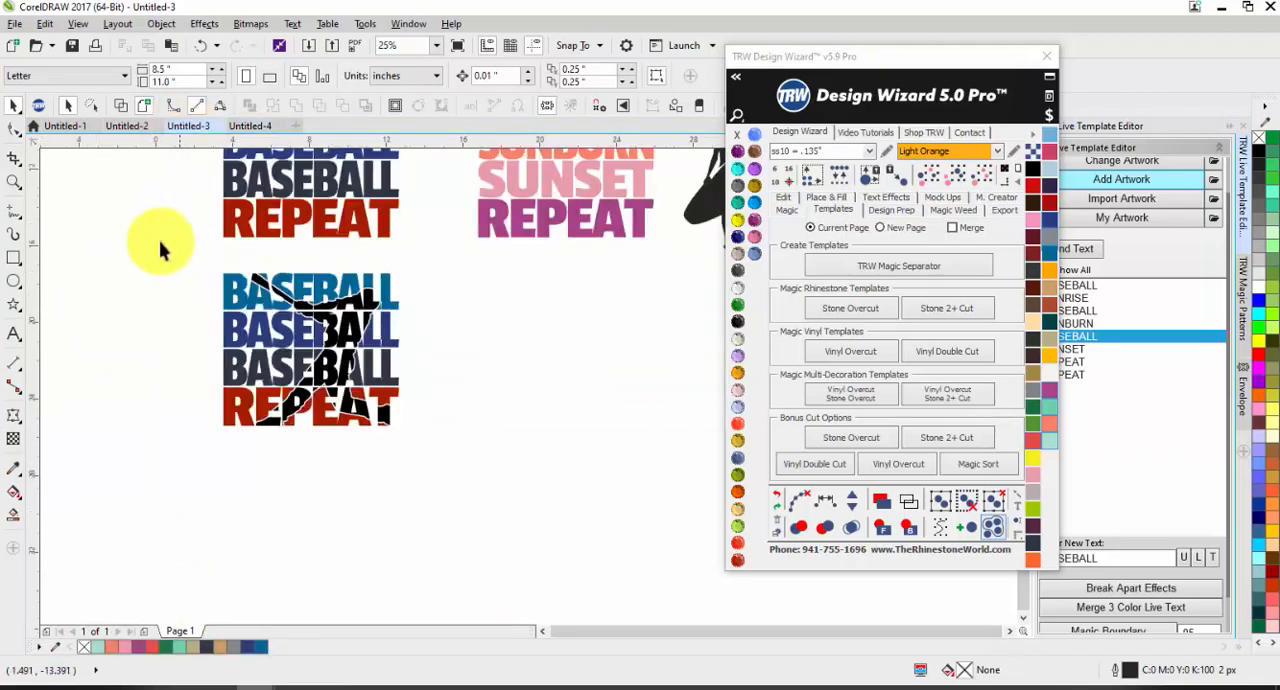
{"action": "left_click_drag", "start_coordinate": [285, 230], "coordinate": [522, 470]}
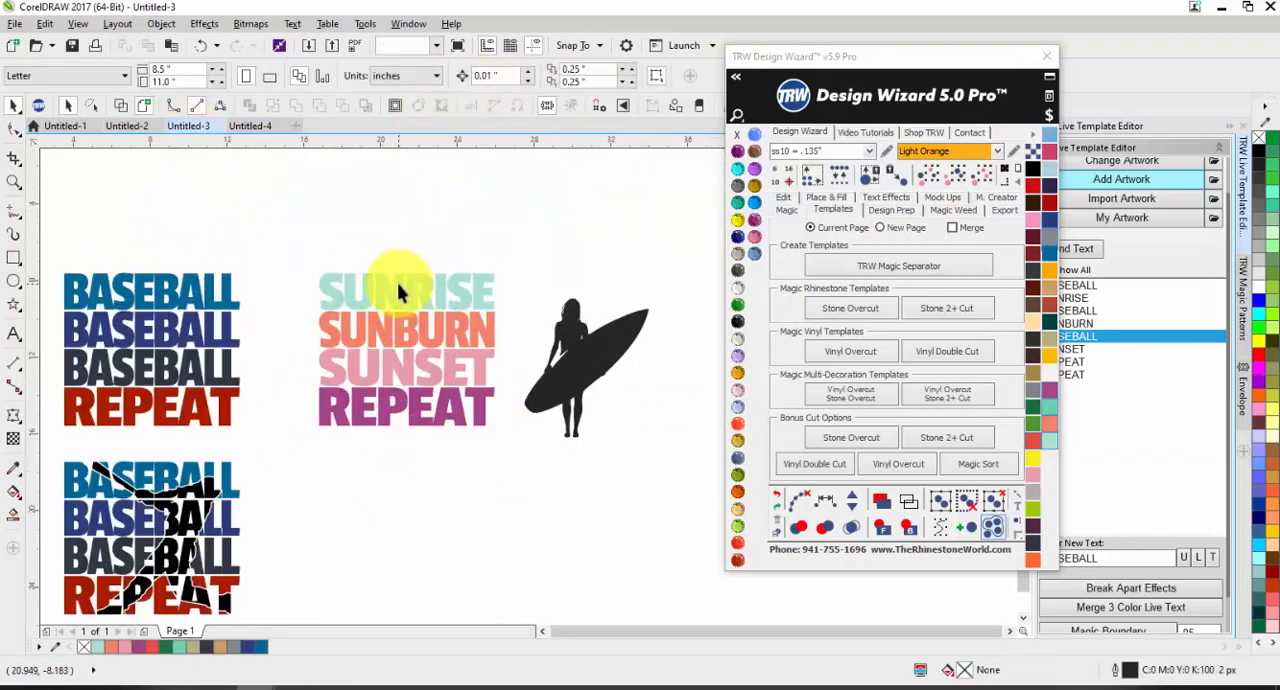
{"action": "left_click", "coordinate": [521, 75]}
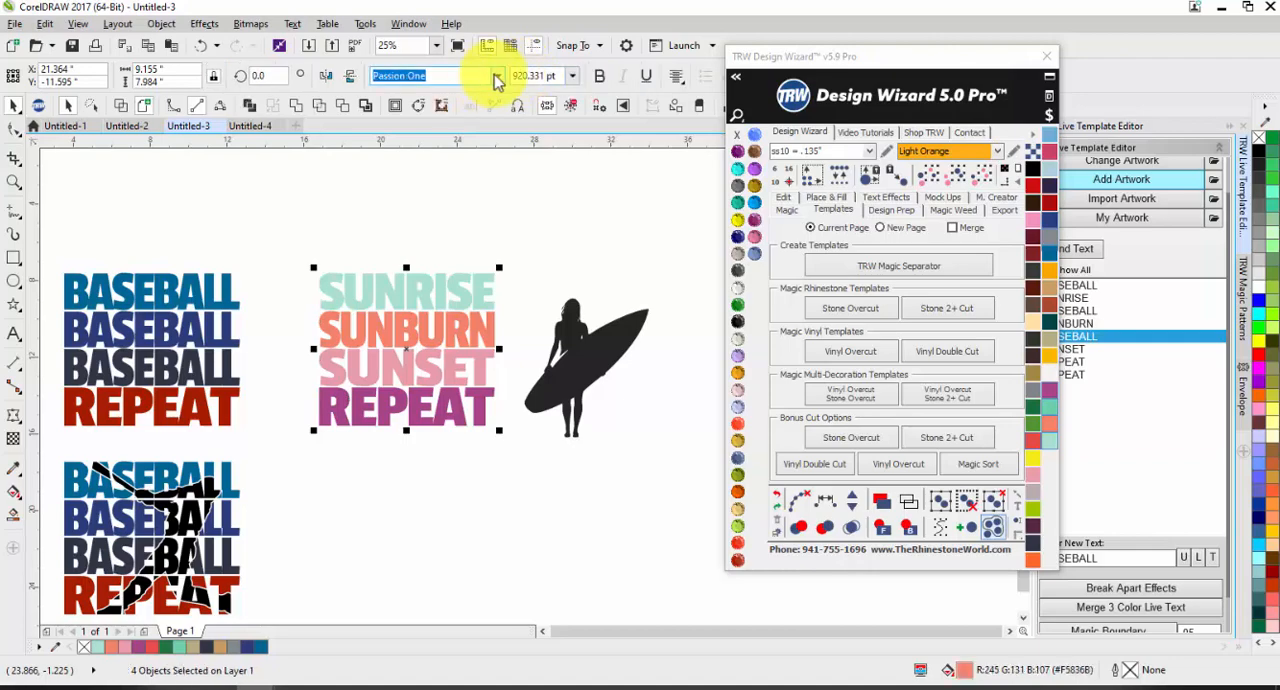
{"action": "left_click", "coordinate": [497, 80]}
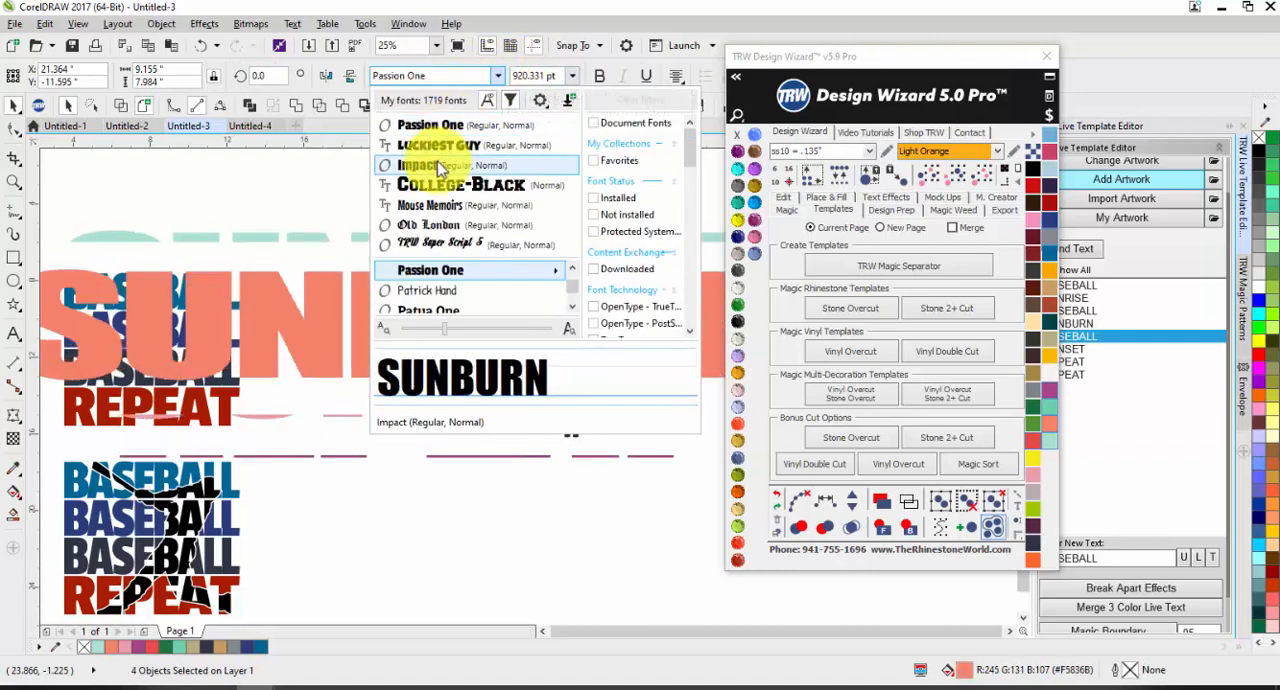
{"action": "left_click", "coordinate": [418, 166]}
{"action": "left_click", "coordinate": [410, 177]}
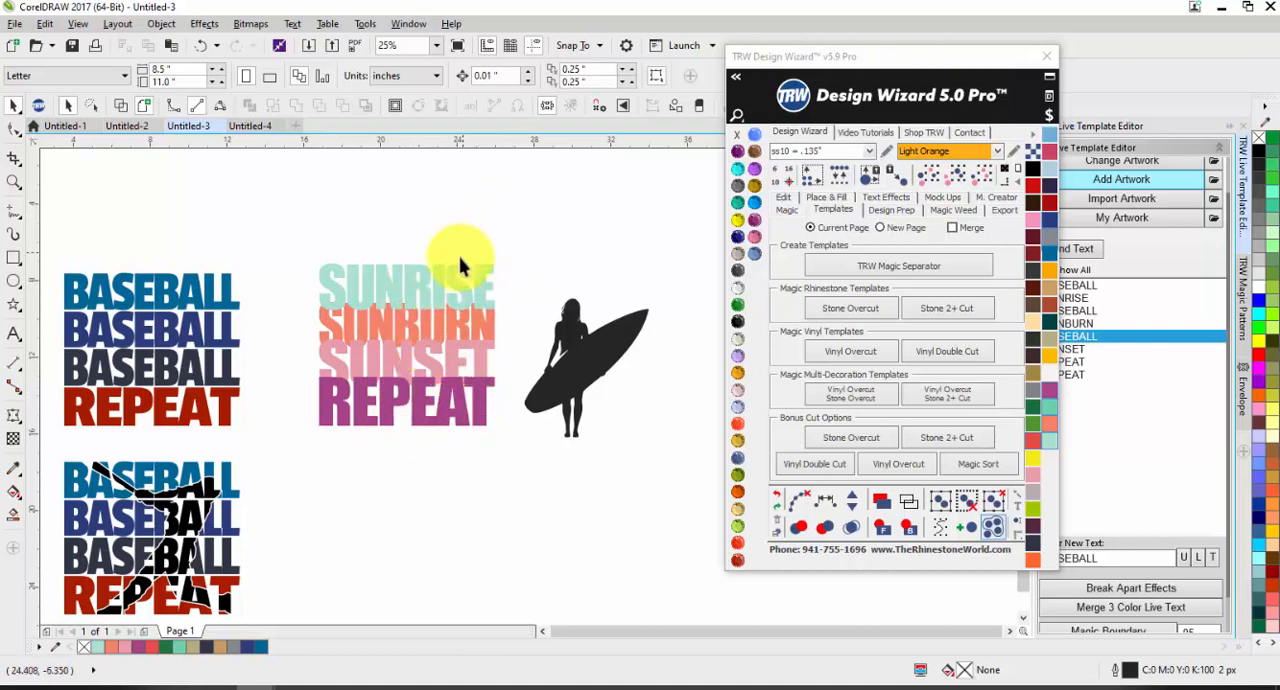
Step: Change the font of only the SUNRISE line to Luckiest Guy
{"action": "left_click", "coordinate": [447, 280]}
{"action": "left_click", "coordinate": [497, 76]}
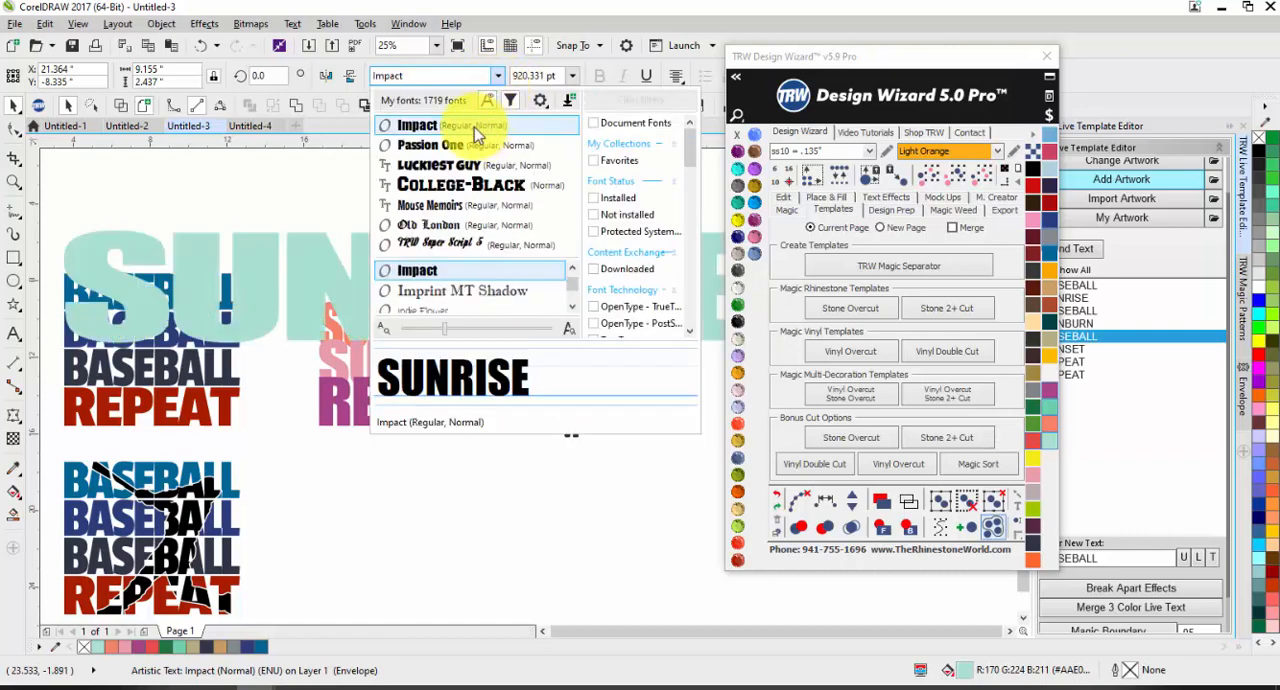
{"action": "left_click", "coordinate": [440, 165]}
{"action": "left_click", "coordinate": [437, 214]}
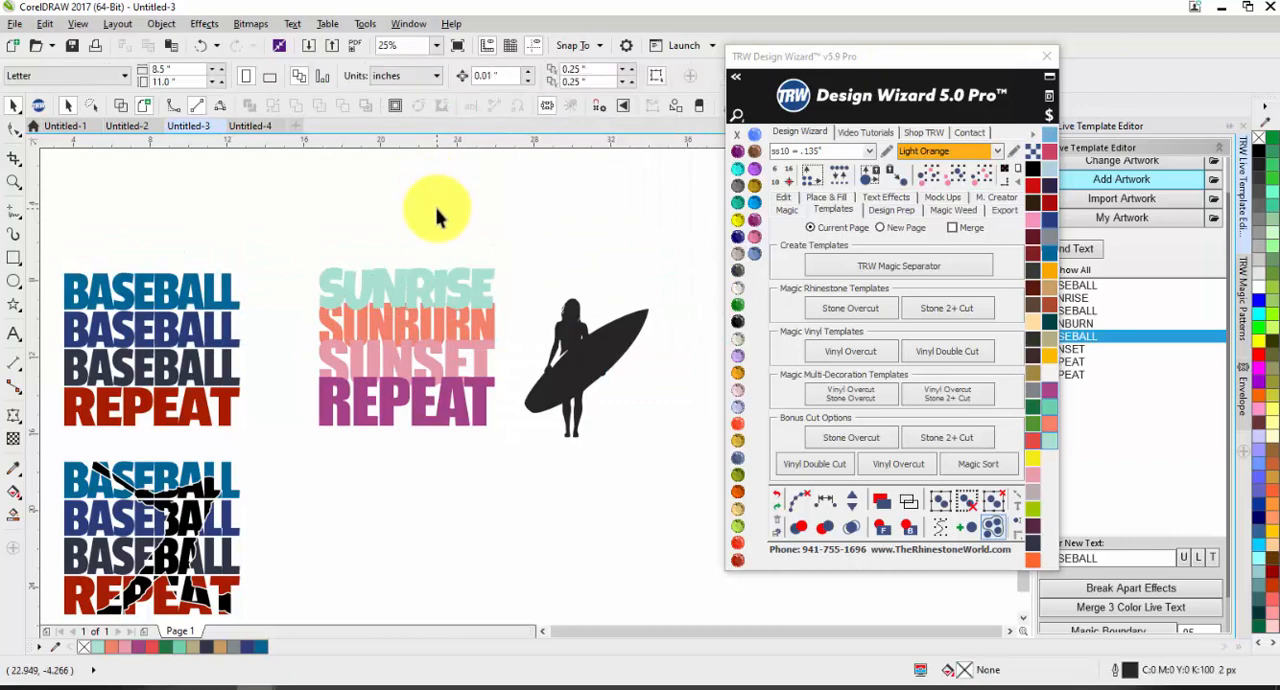
Step: Set the SUNRISE line's font to Magnolia Script and deselect the text
{"action": "scroll", "coordinate": [410, 298], "scroll_direction": "up", "scroll_amount": 2}
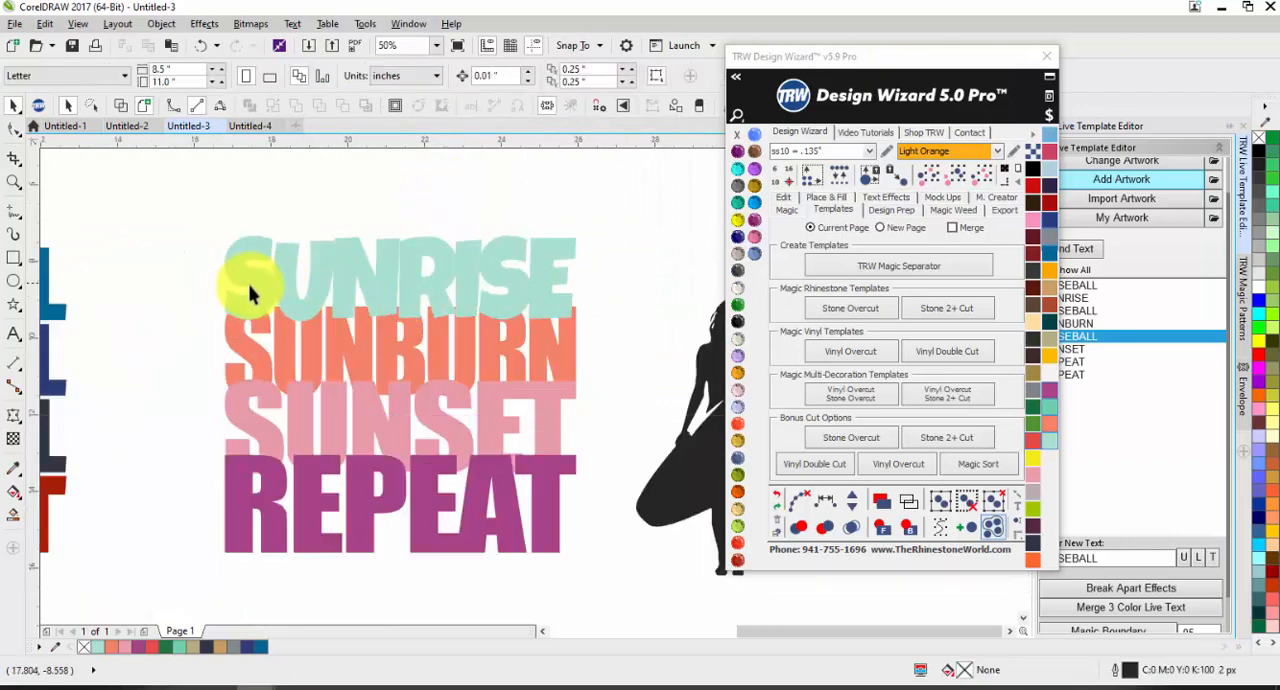
{"action": "left_click", "coordinate": [405, 285]}
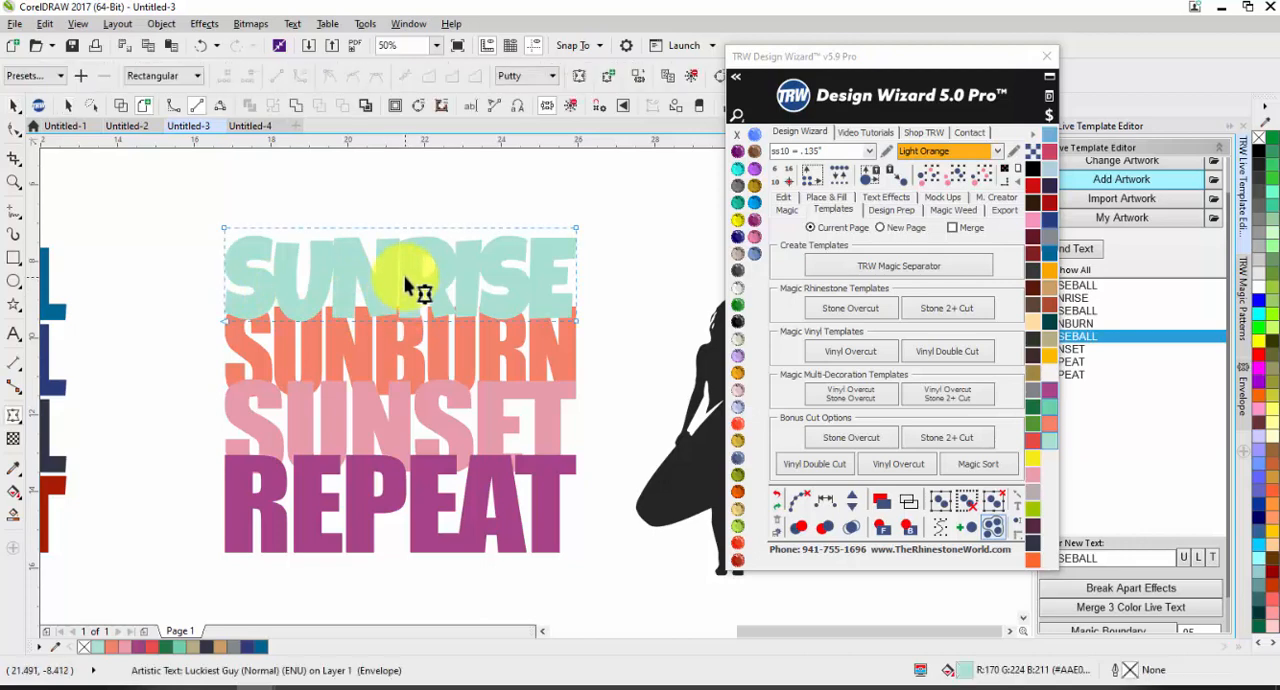
{"action": "key", "text": "space"}
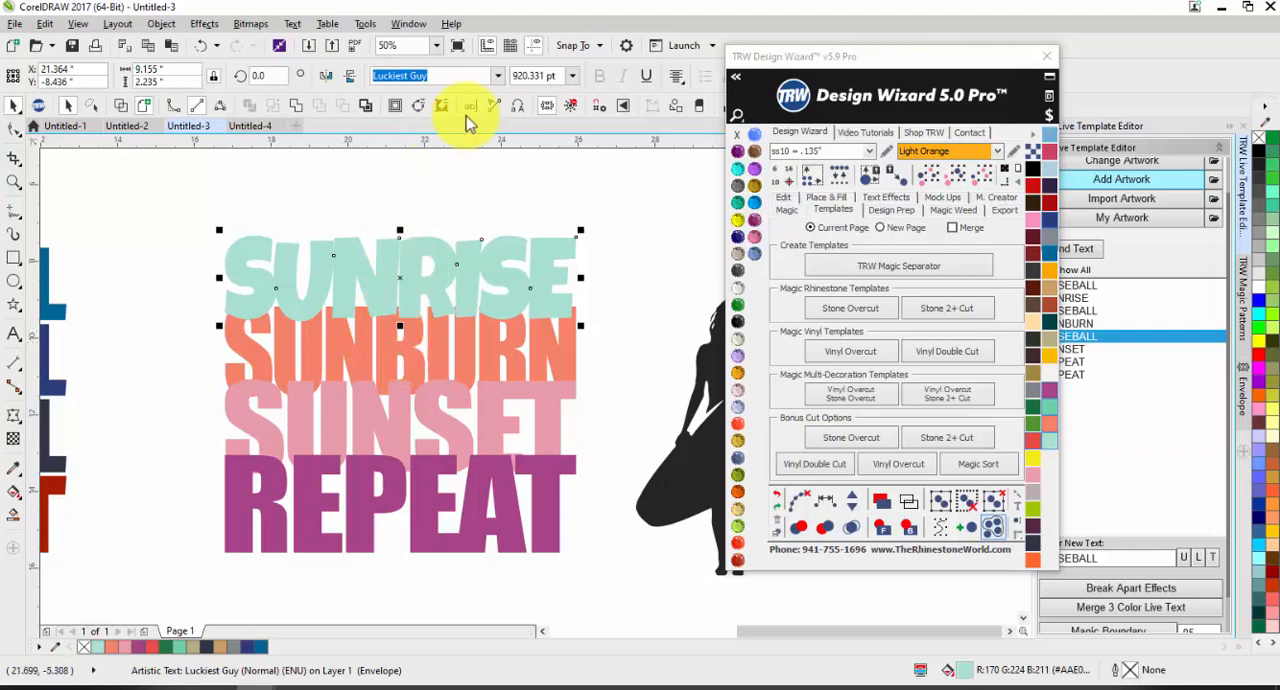
{"action": "left_click", "coordinate": [497, 75]}
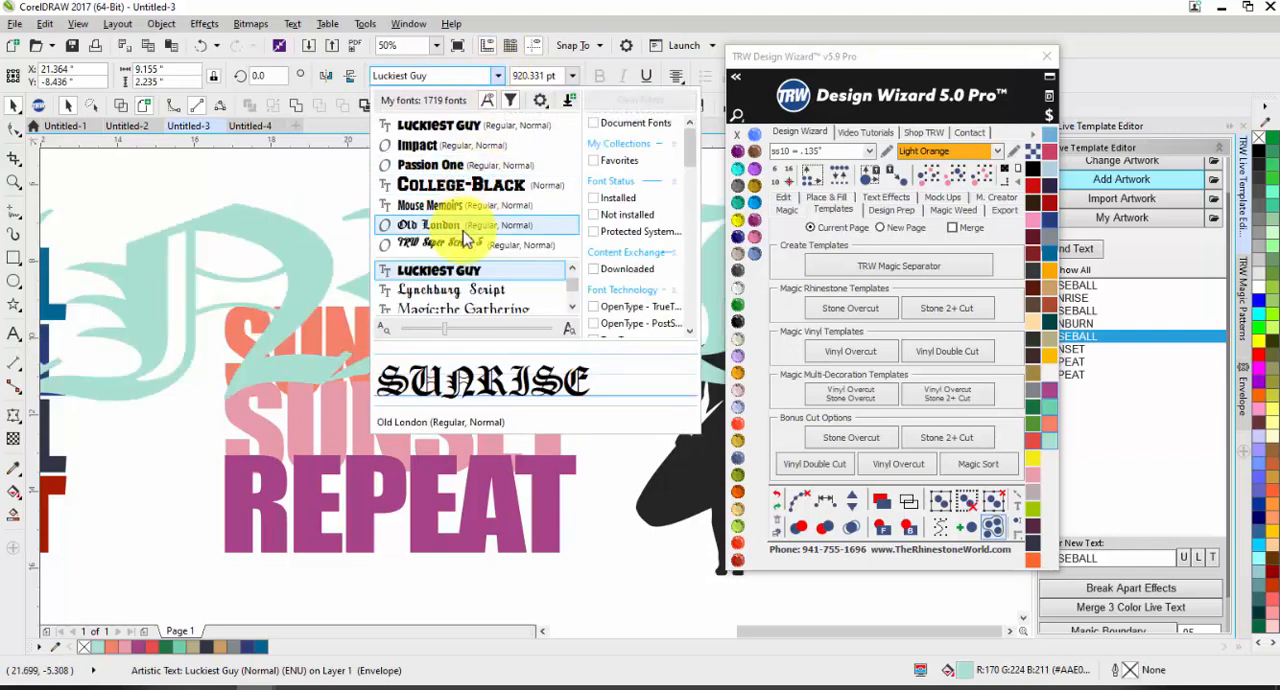
{"action": "scroll", "coordinate": [457, 286], "scroll_direction": "down", "scroll_amount": 2}
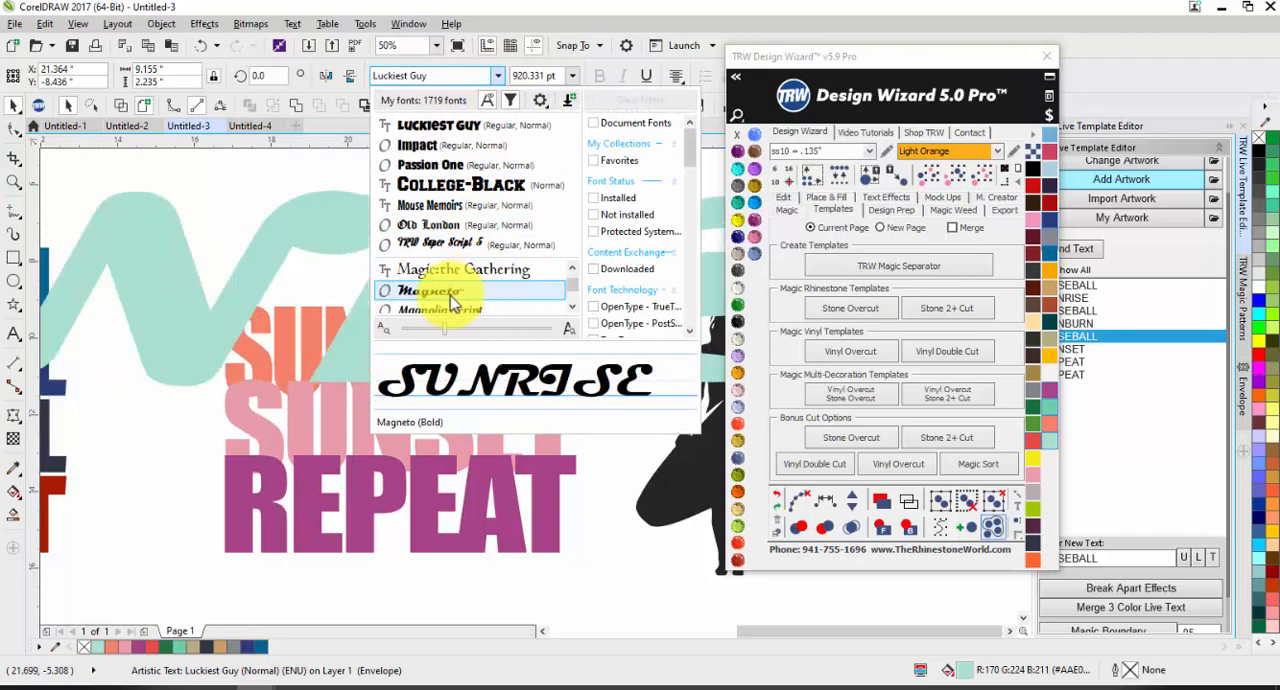
{"action": "left_click", "coordinate": [460, 312]}
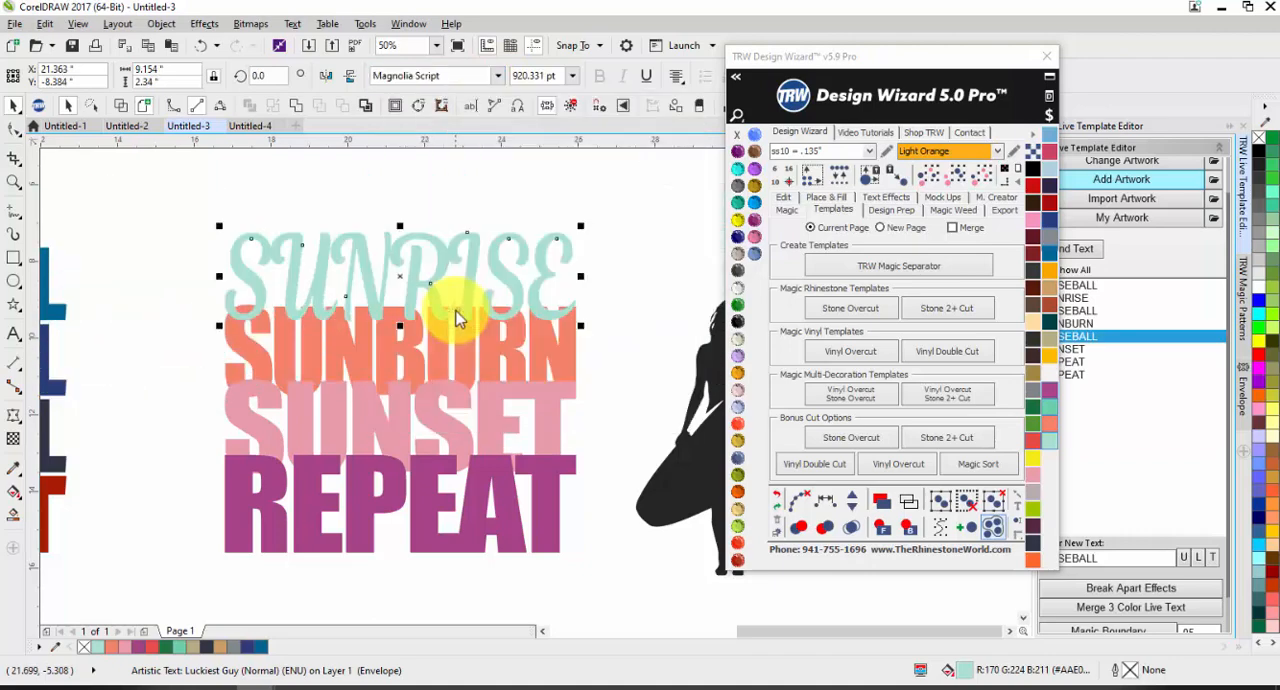
{"action": "left_click", "coordinate": [346, 213]}
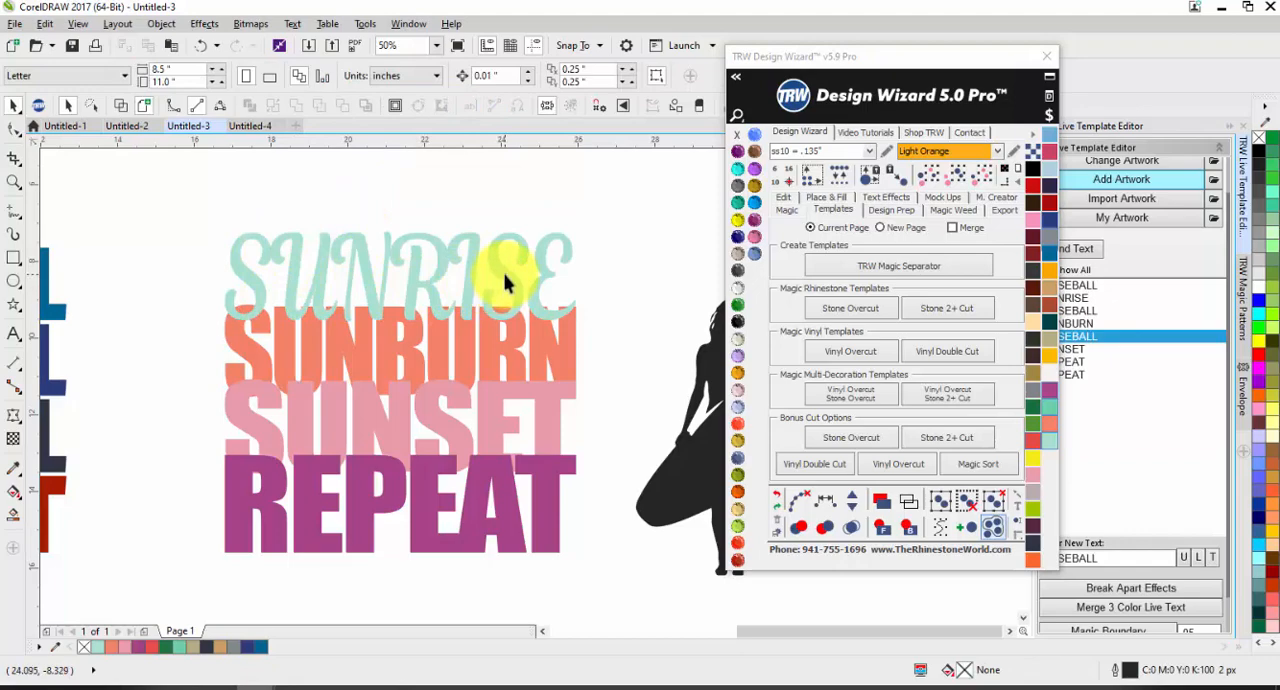
{"action": "scroll", "coordinate": [471, 243], "scroll_direction": "down", "scroll_amount": 2}
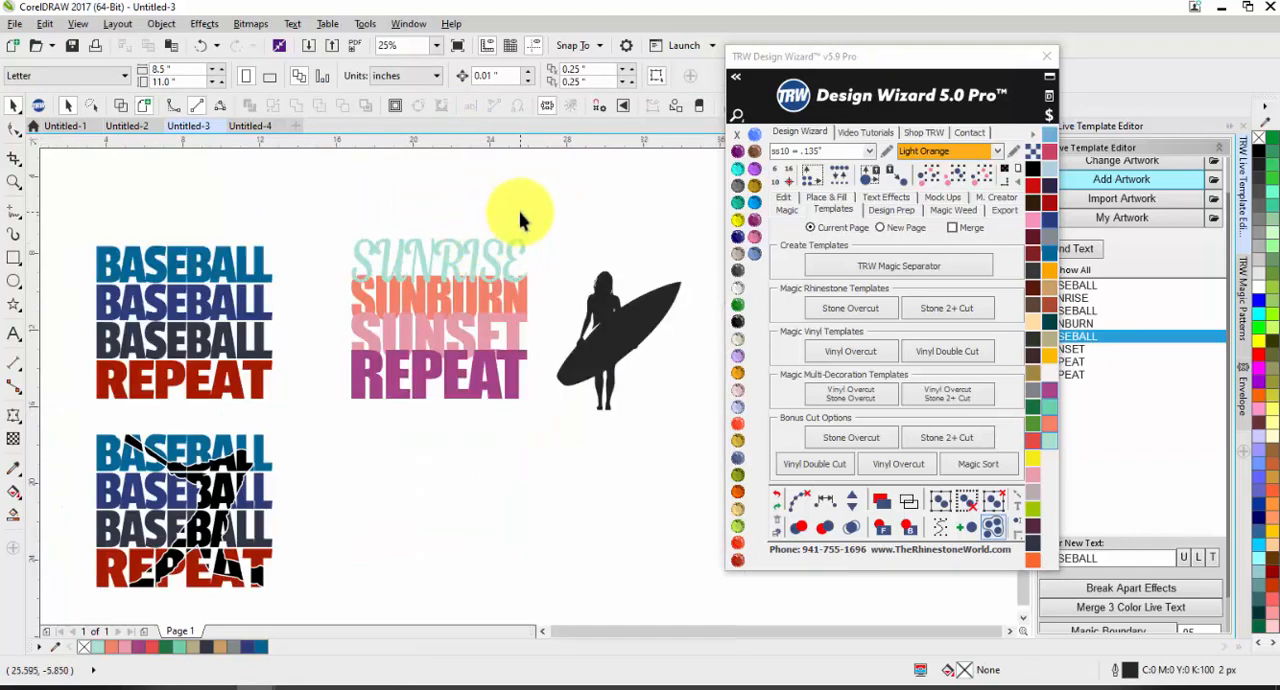